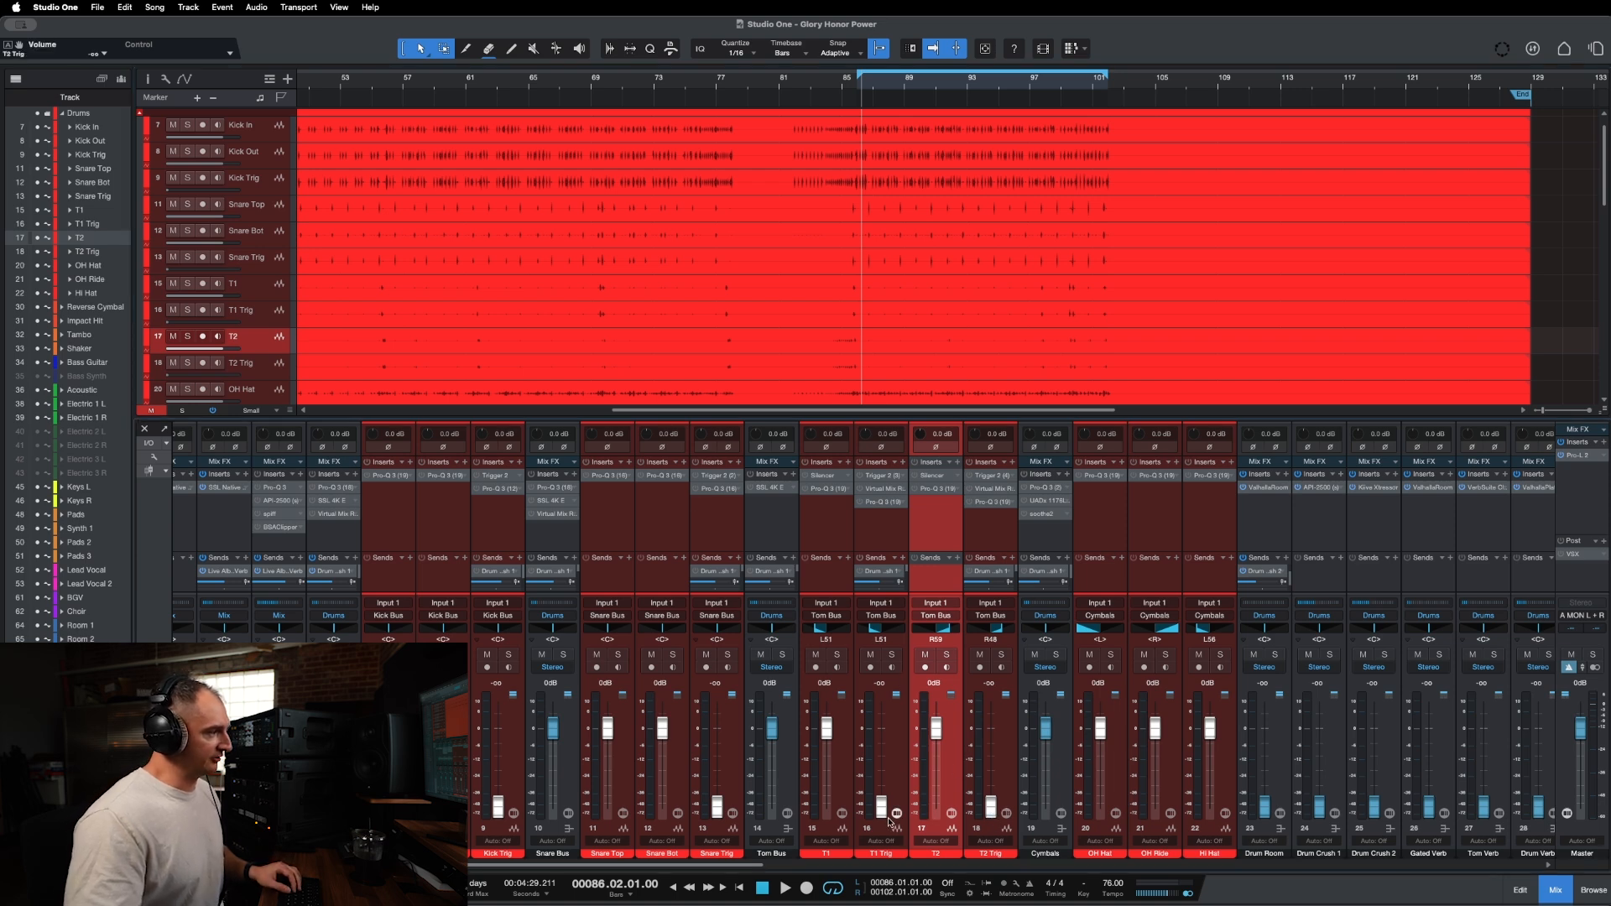
Set the Snare Trig fader to -57.5 dB and play the drum tracks from bar 86 to audition the rough balance.
{"action": "mouse_move", "coordinate": [717, 810]}
{"action": "left_mouse_down"}
{"action": "mouse_move", "coordinate": [716, 762]}
{"action": "mouse_move", "coordinate": [716, 801]}
{"action": "left_mouse_up"}
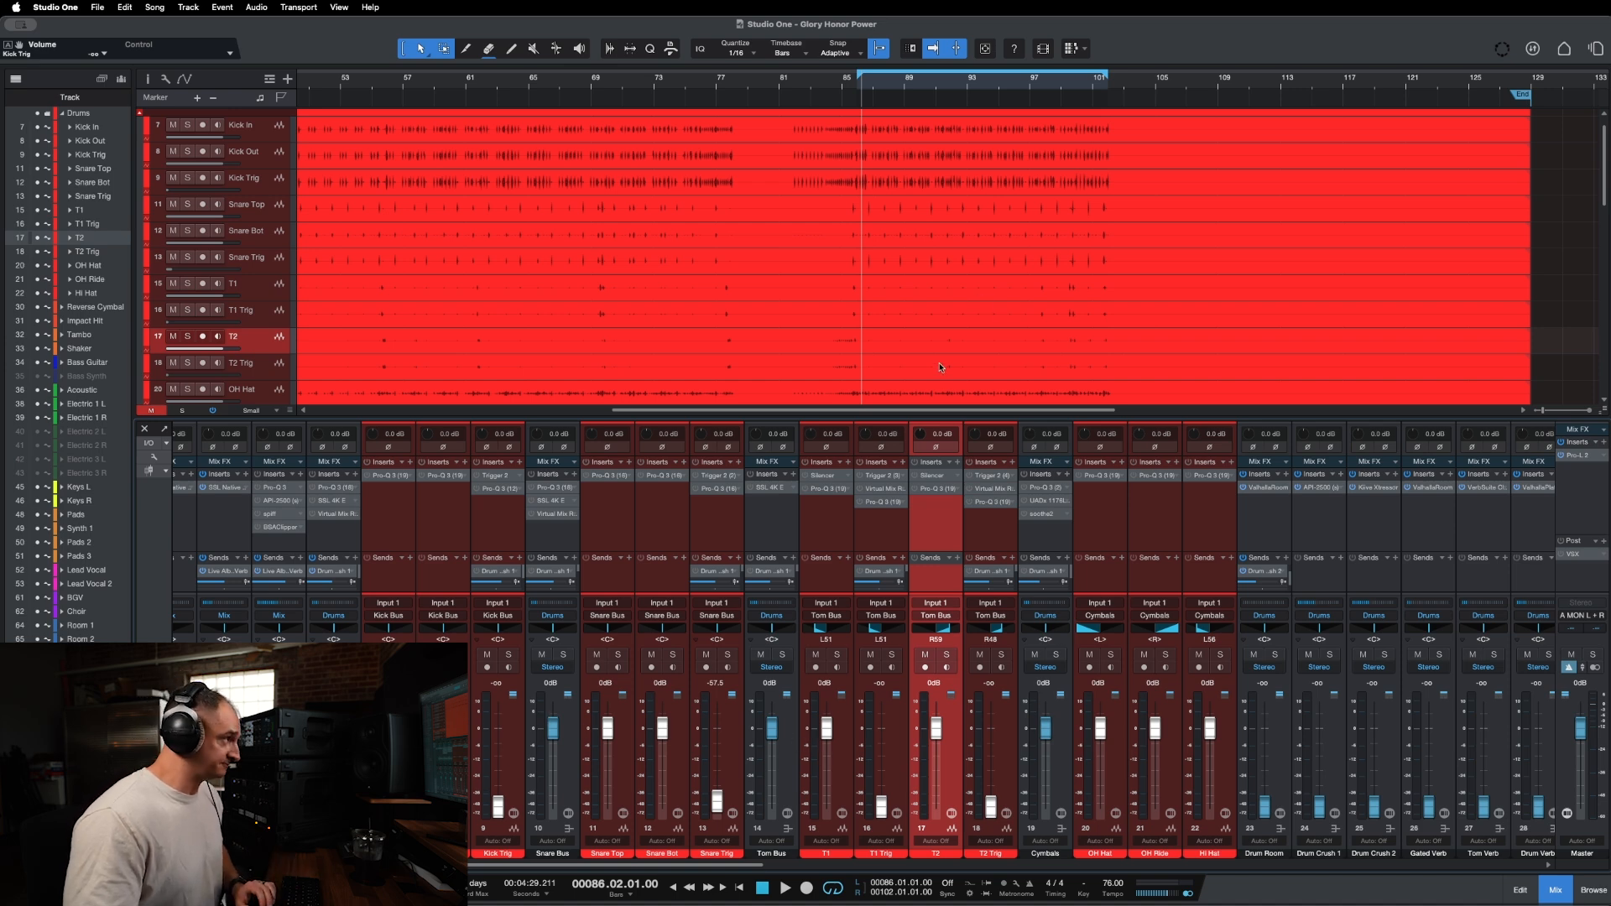
{"action": "scroll", "coordinate": [894, 396], "scroll_direction": "right", "scroll_amount": 1}
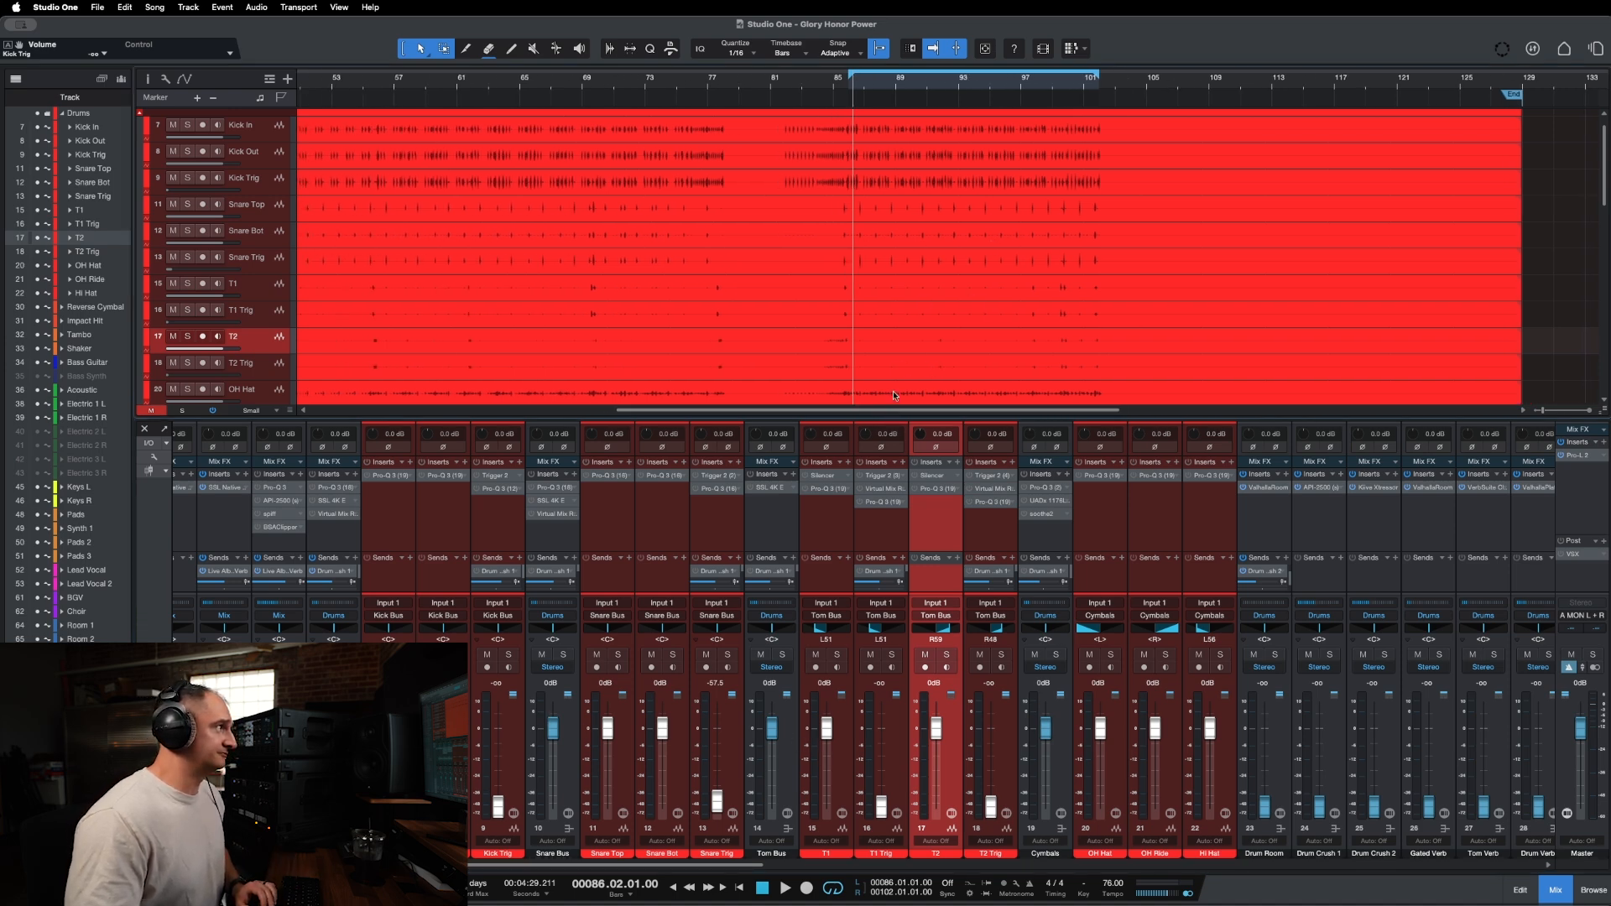
{"action": "key", "text": "space"}
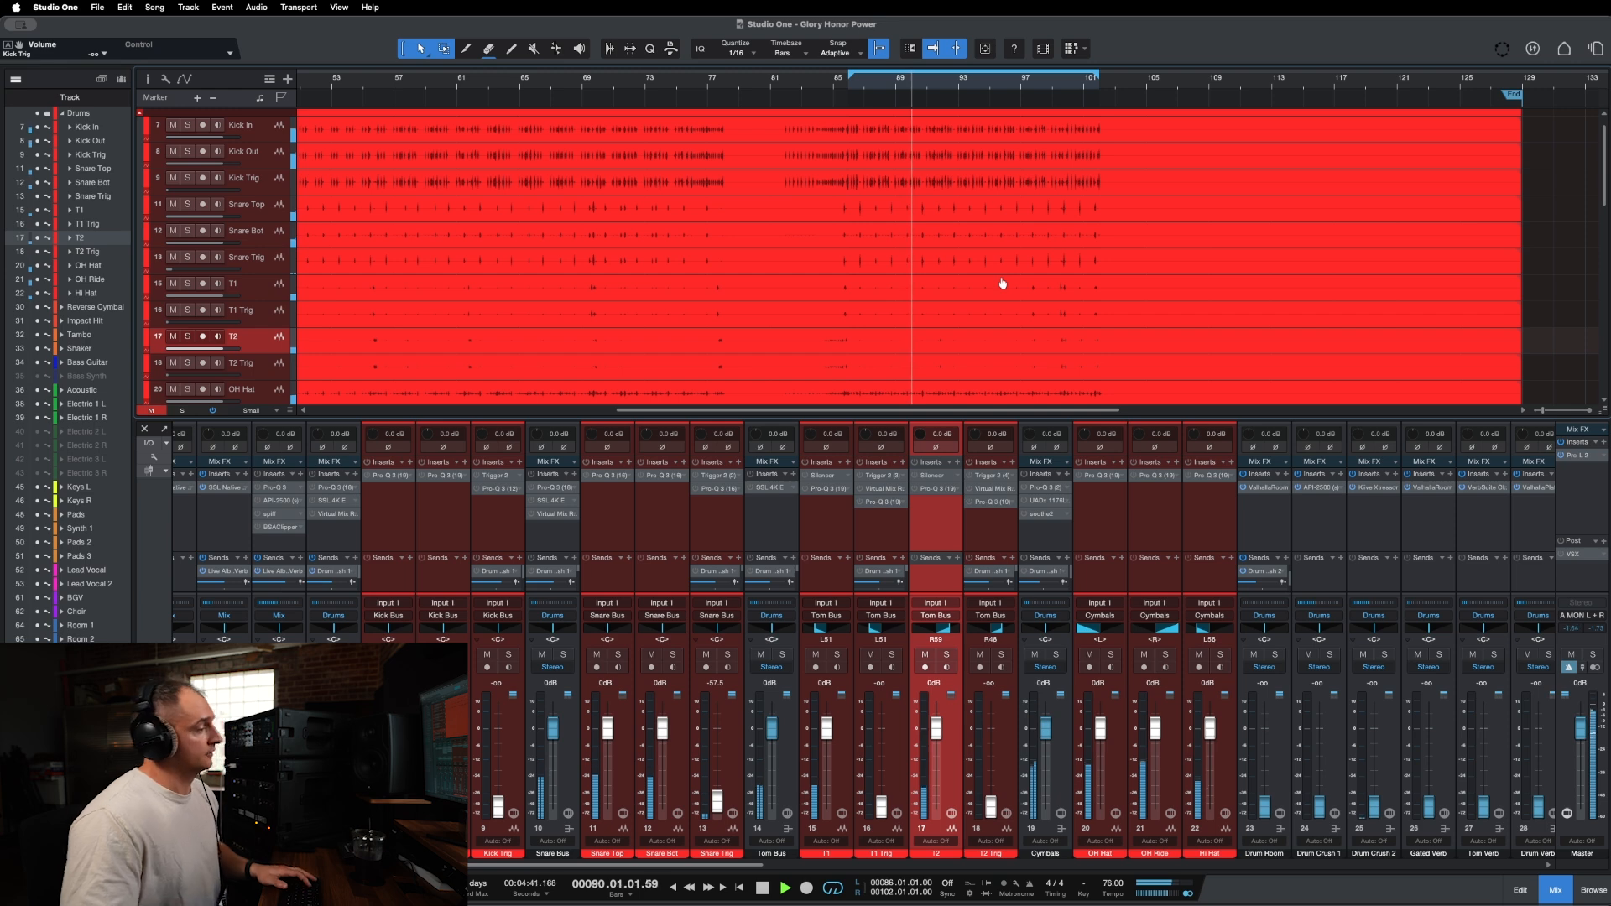
{"action": "key", "text": "space"}
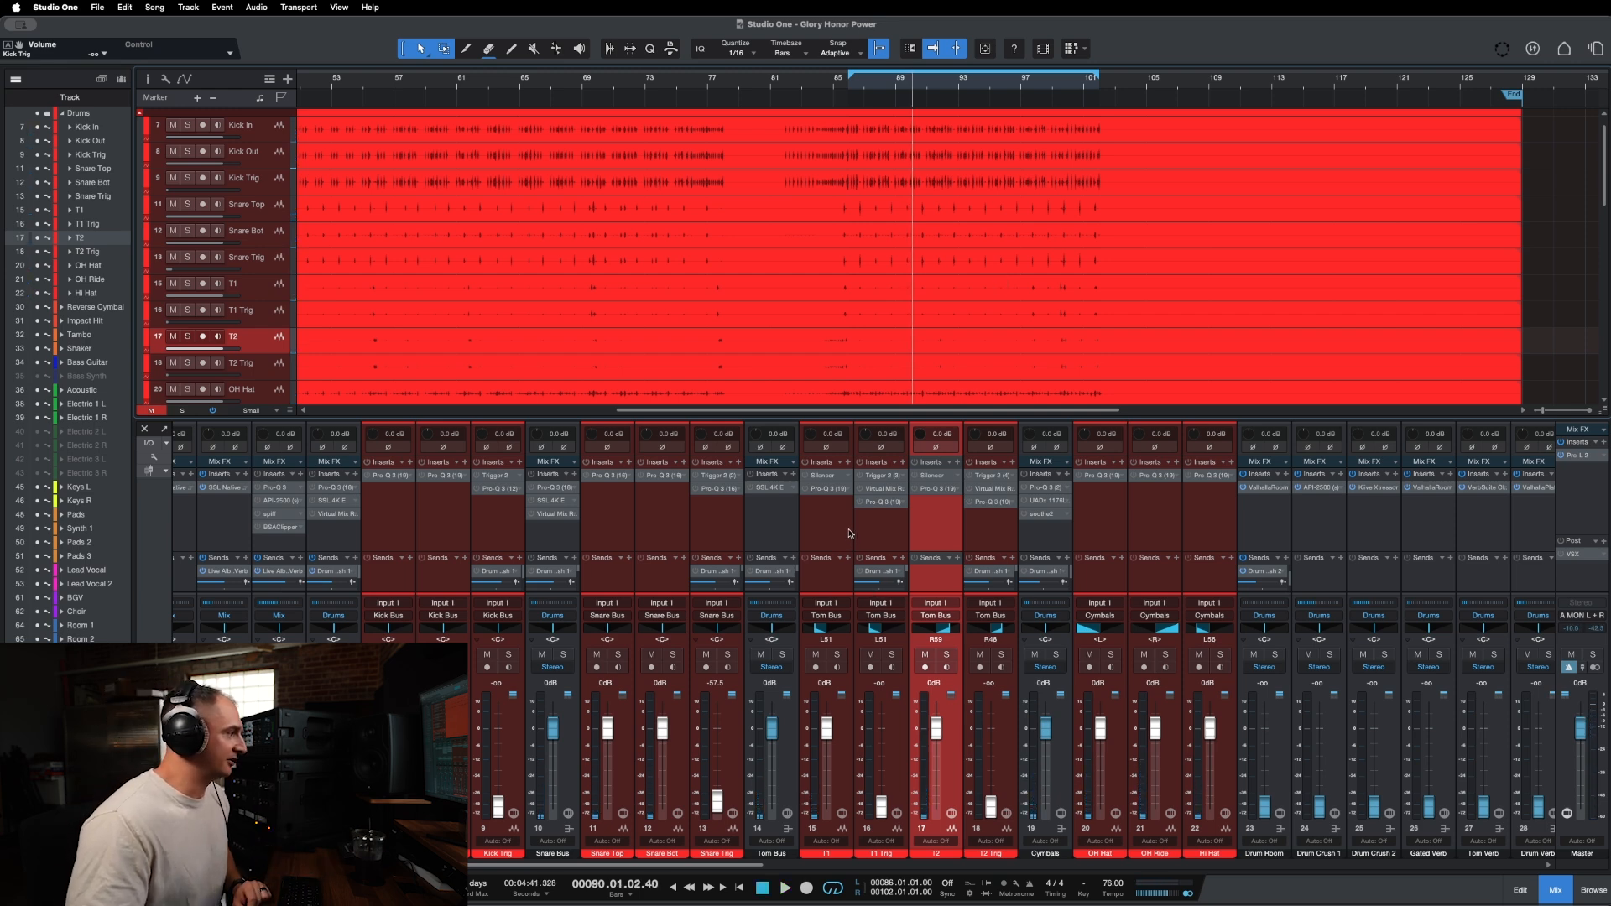
{"action": "left_click", "coordinate": [683, 747]}
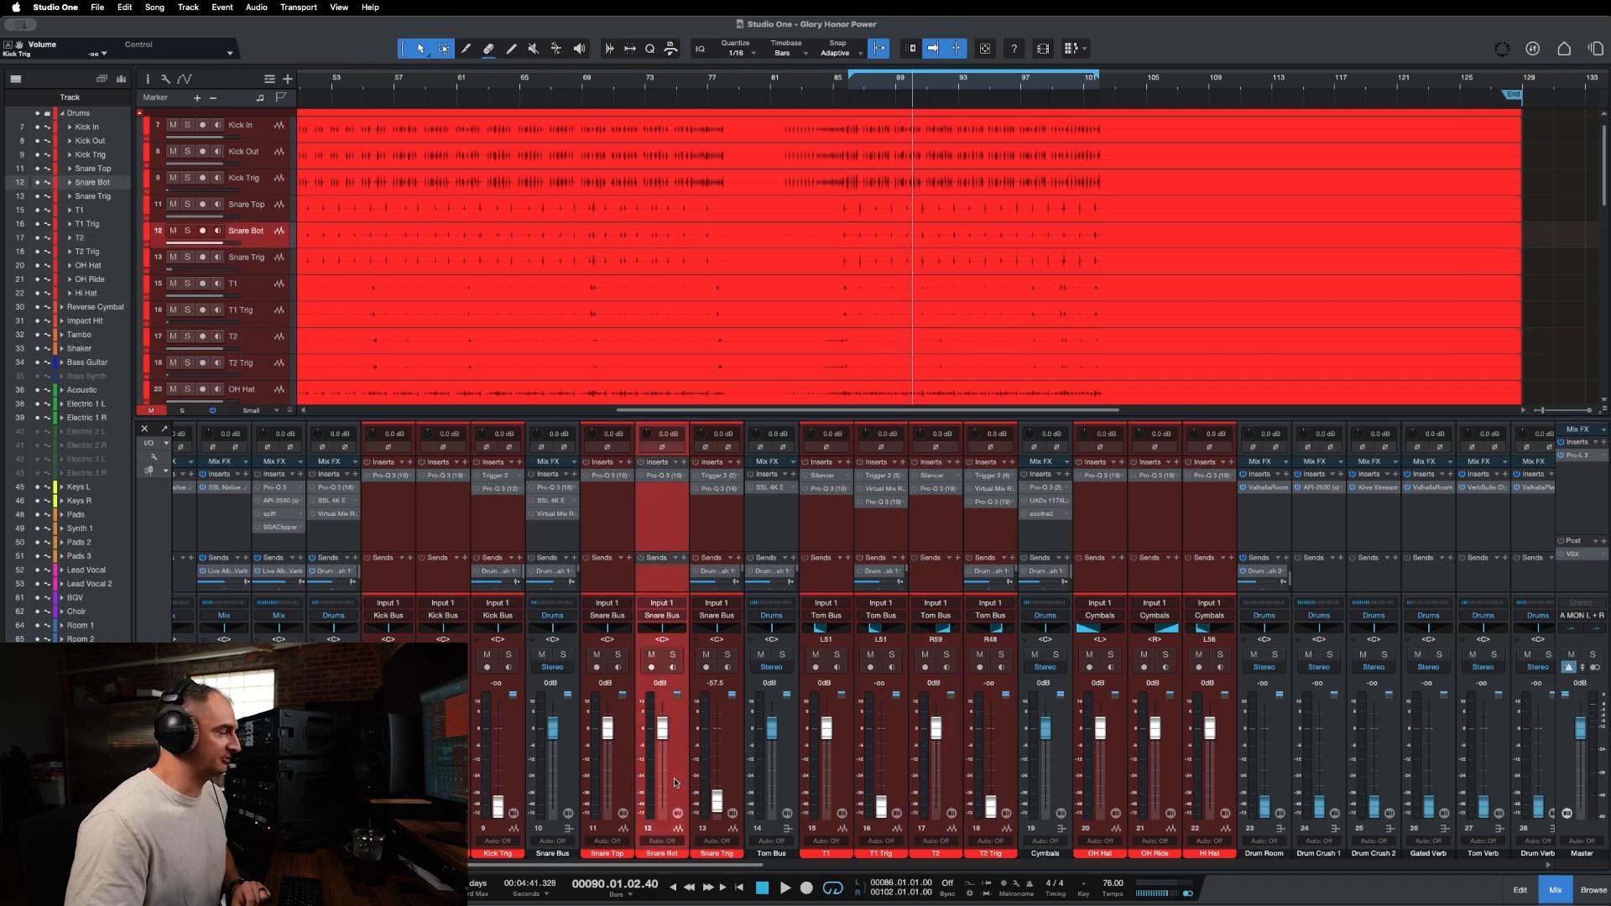
{"action": "left_click", "coordinate": [738, 740]}
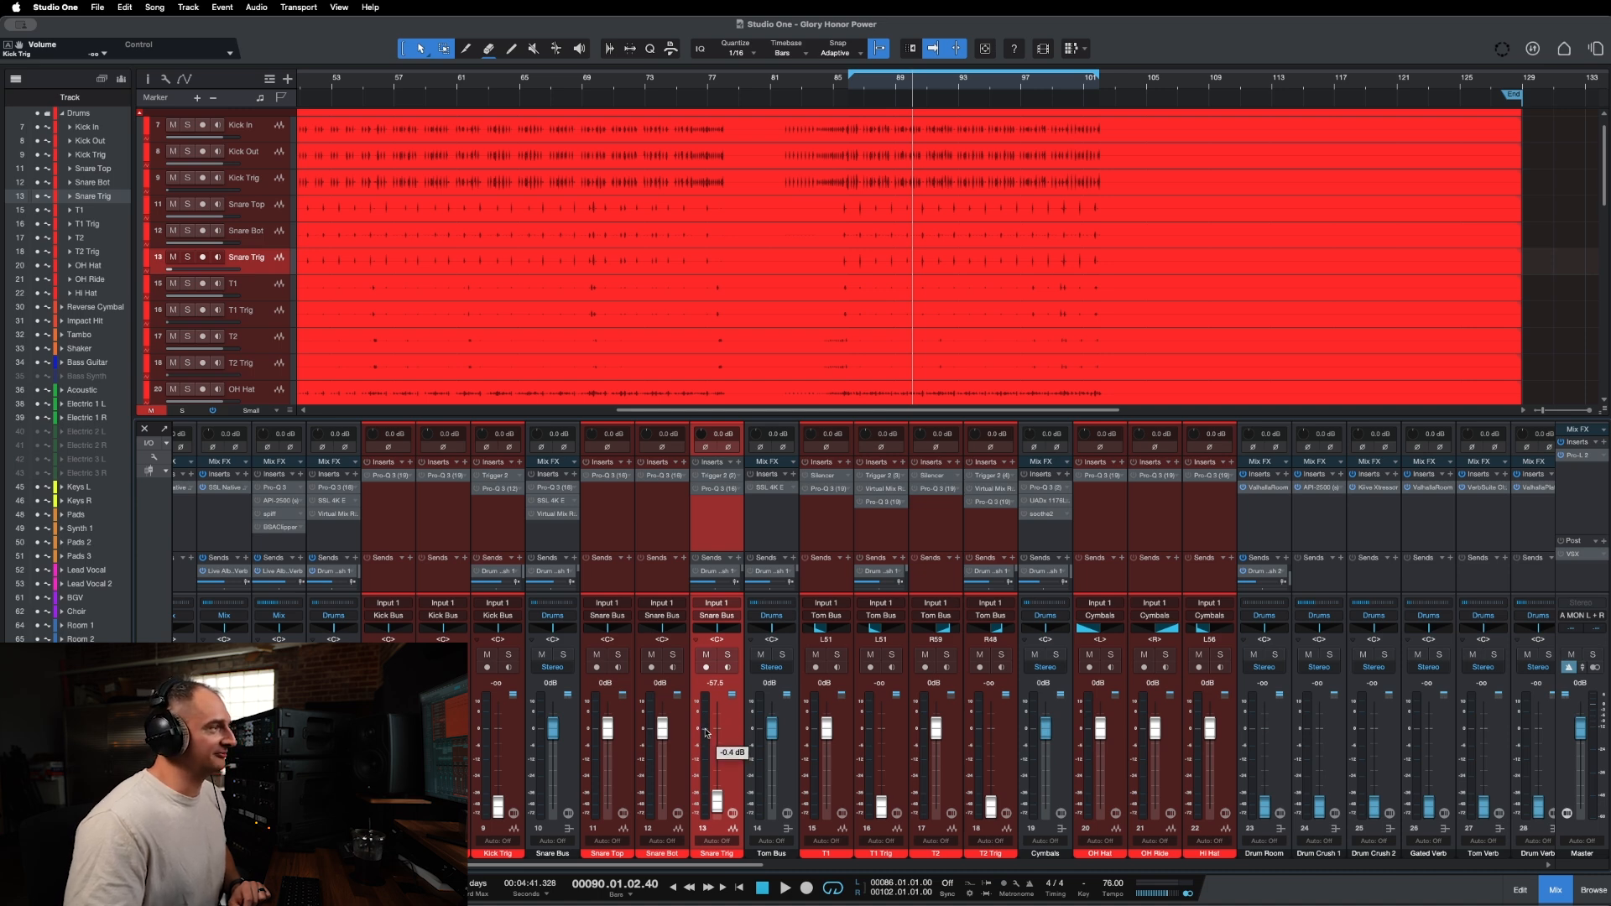
{"action": "left_click", "coordinate": [624, 772]}
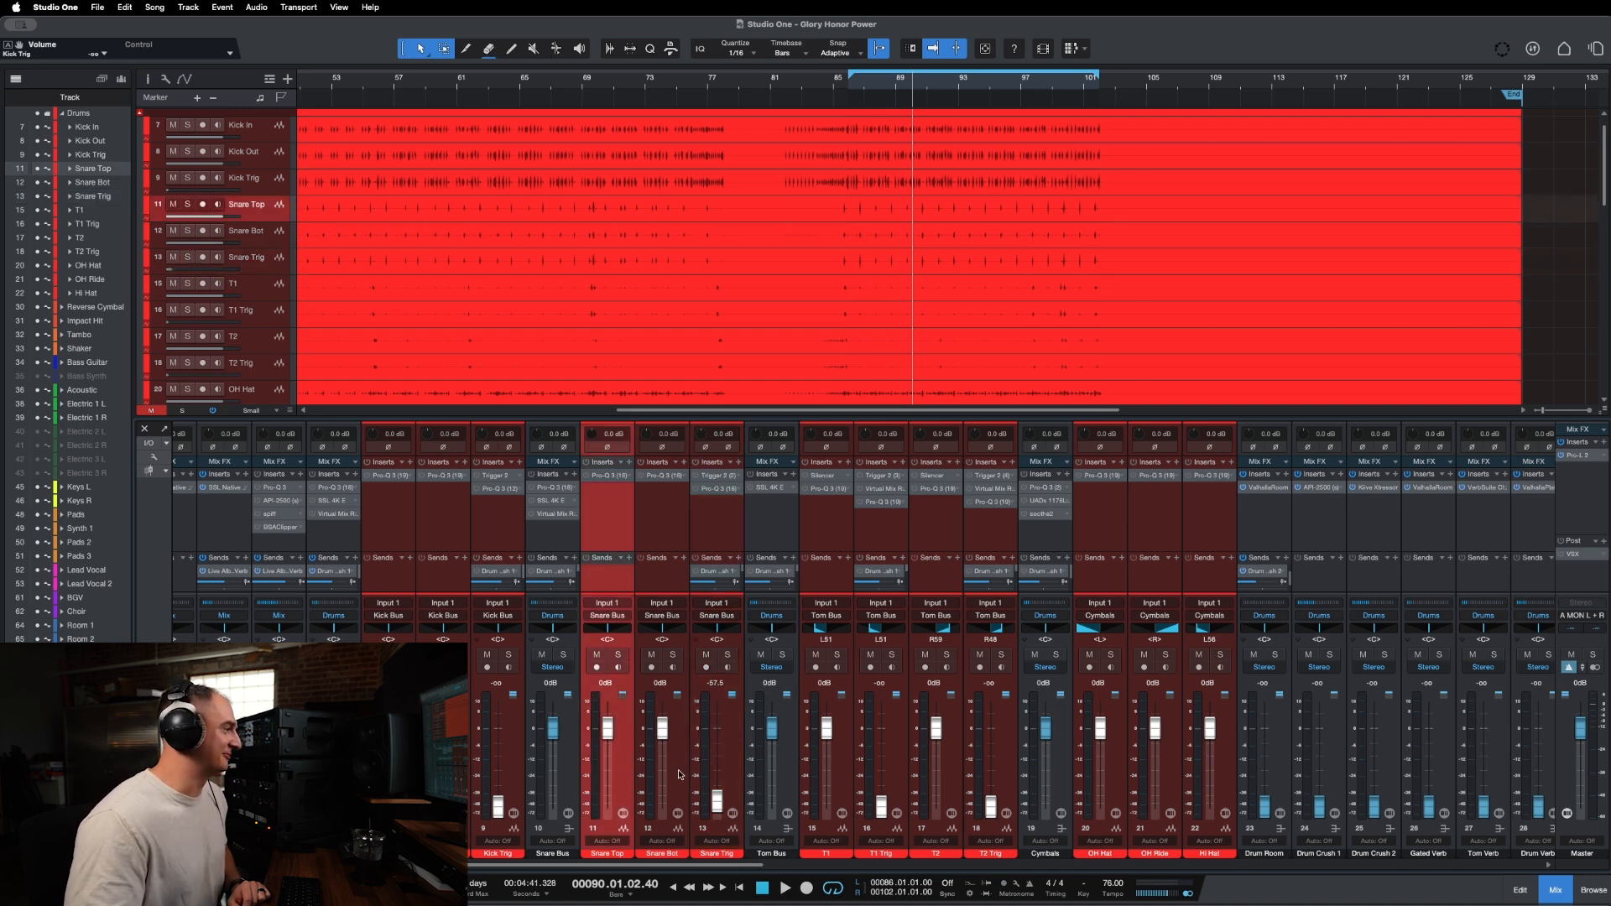
{"action": "left_click", "coordinate": [680, 774]}
{"action": "left_click", "coordinate": [610, 777]}
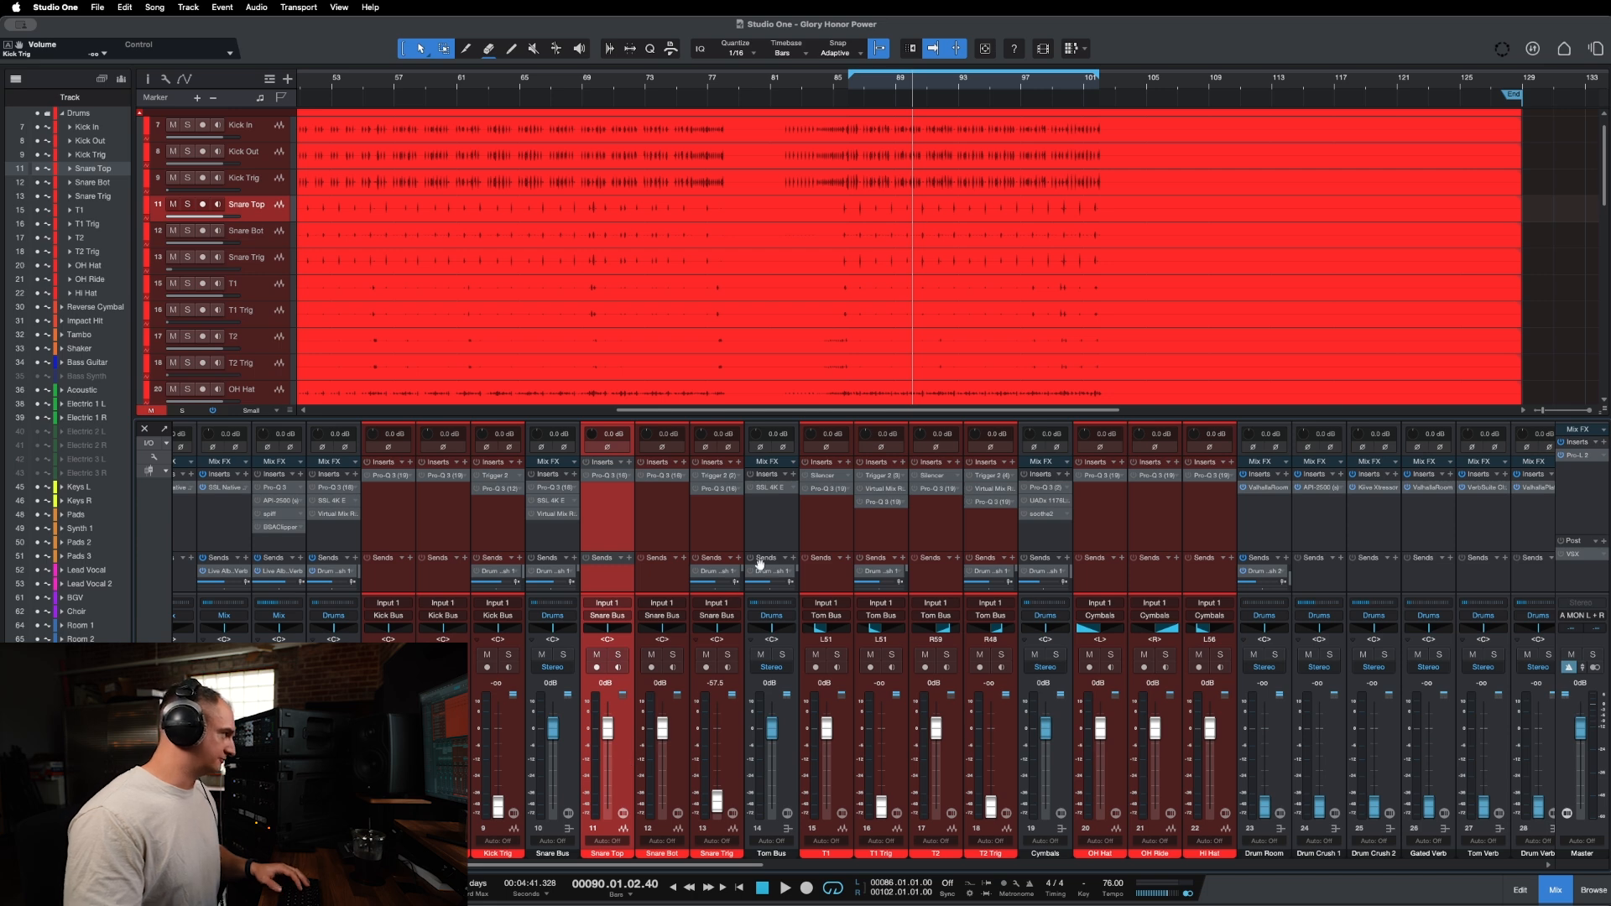
Resume playback and solo the Kick In and Kick Out tracks in turn to hear each kick microphone.
{"action": "key", "text": "space"}
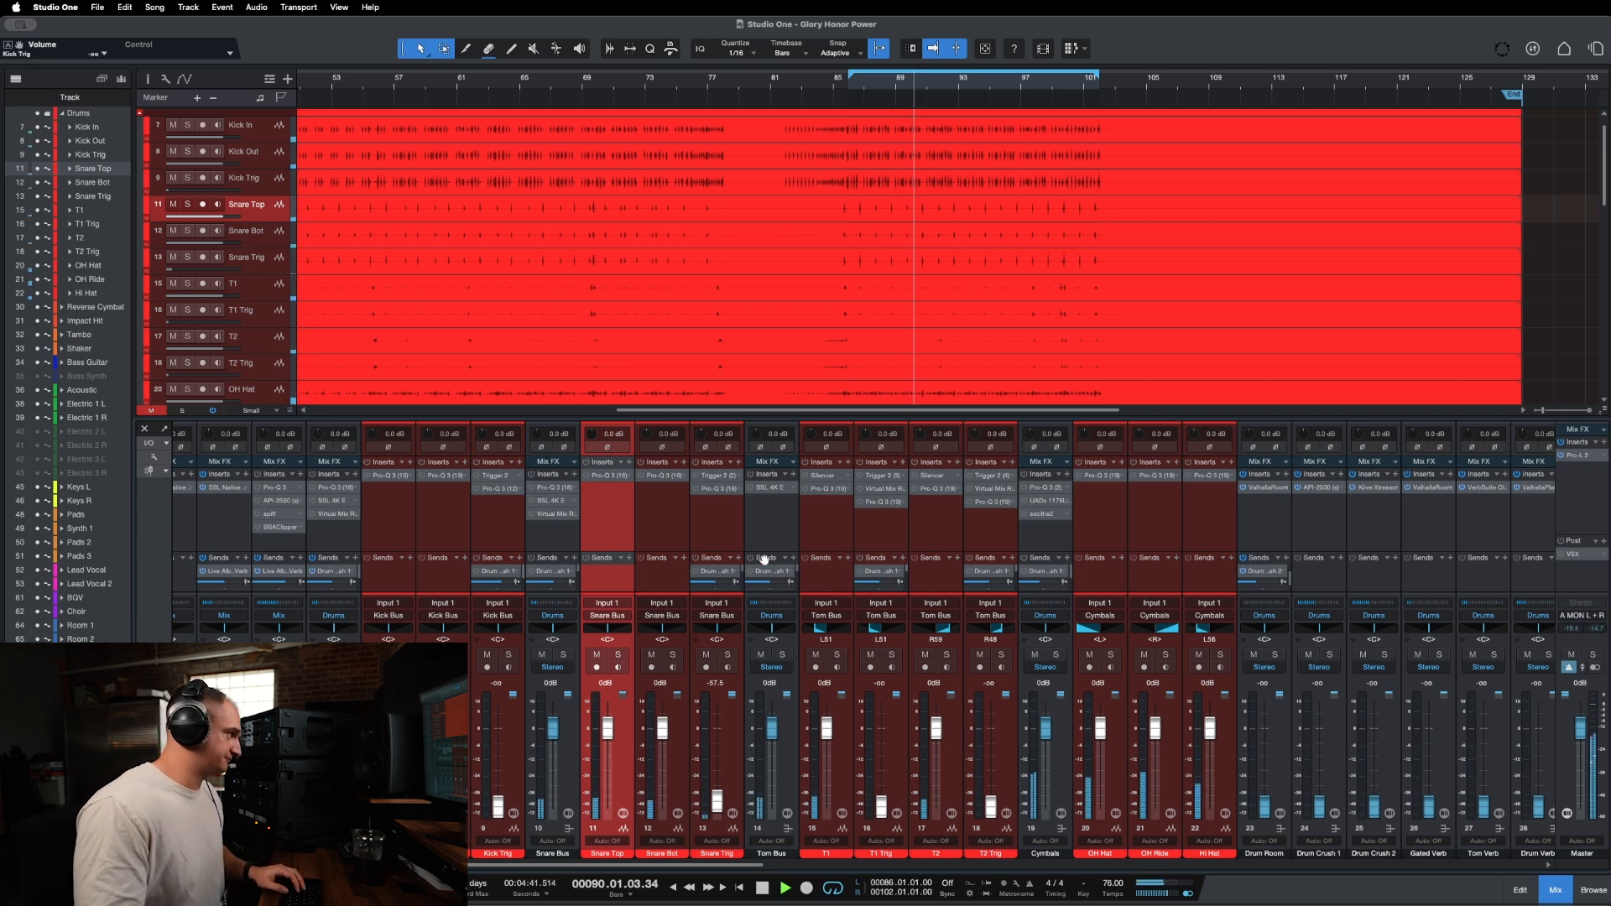
{"action": "key", "text": "Up"}
{"action": "key", "text": "Up"}
{"action": "key", "text": "Up"}
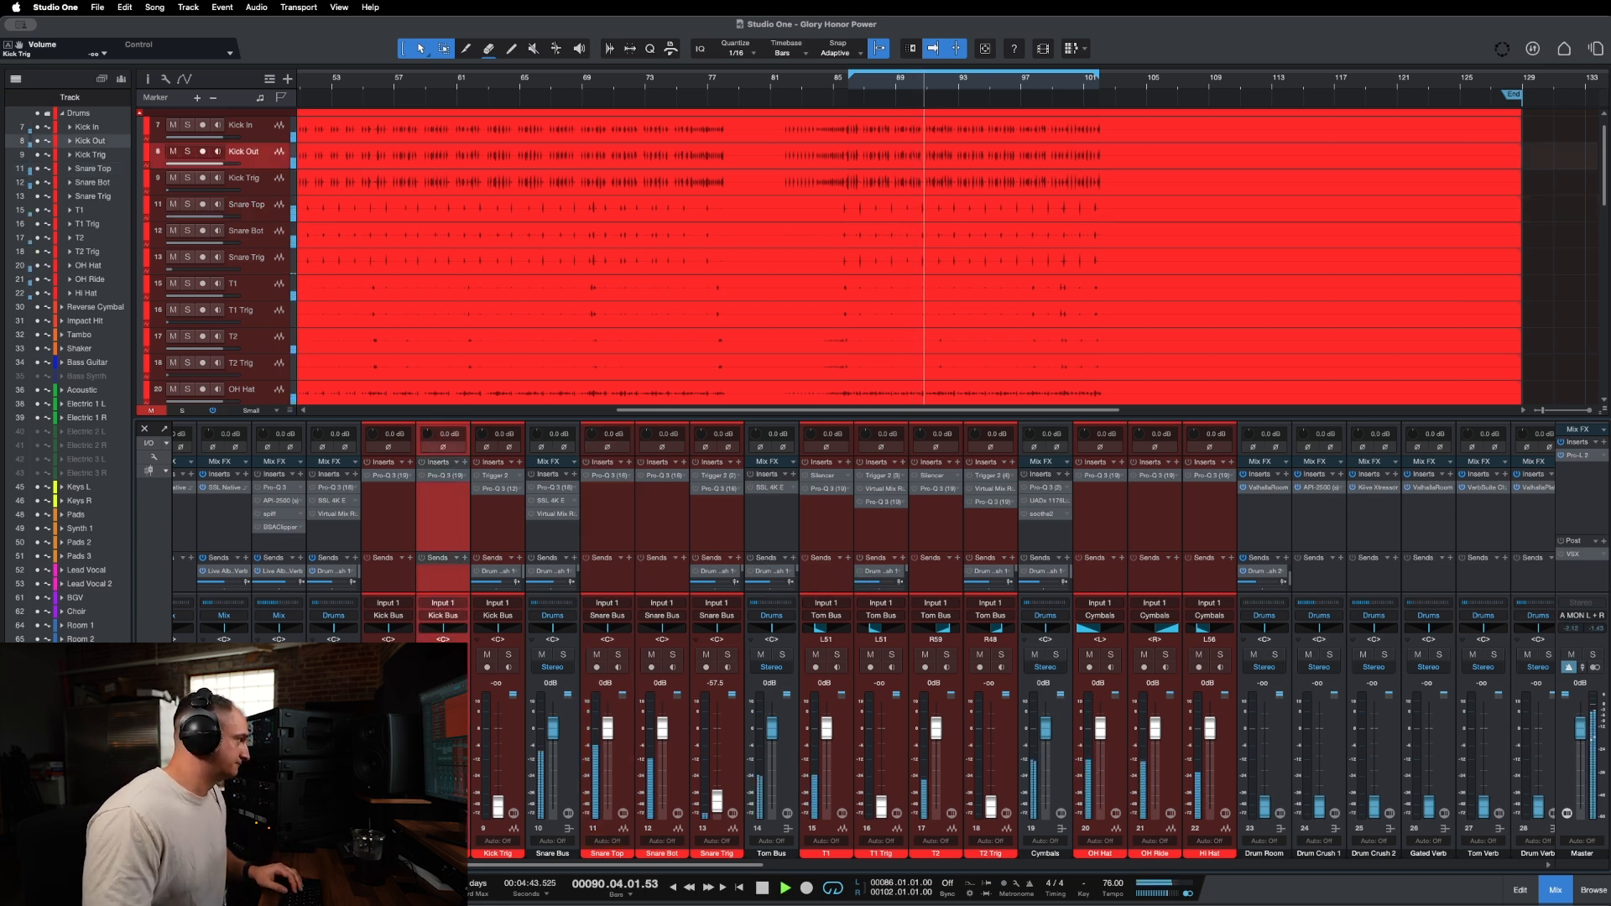
{"action": "key", "text": "s"}
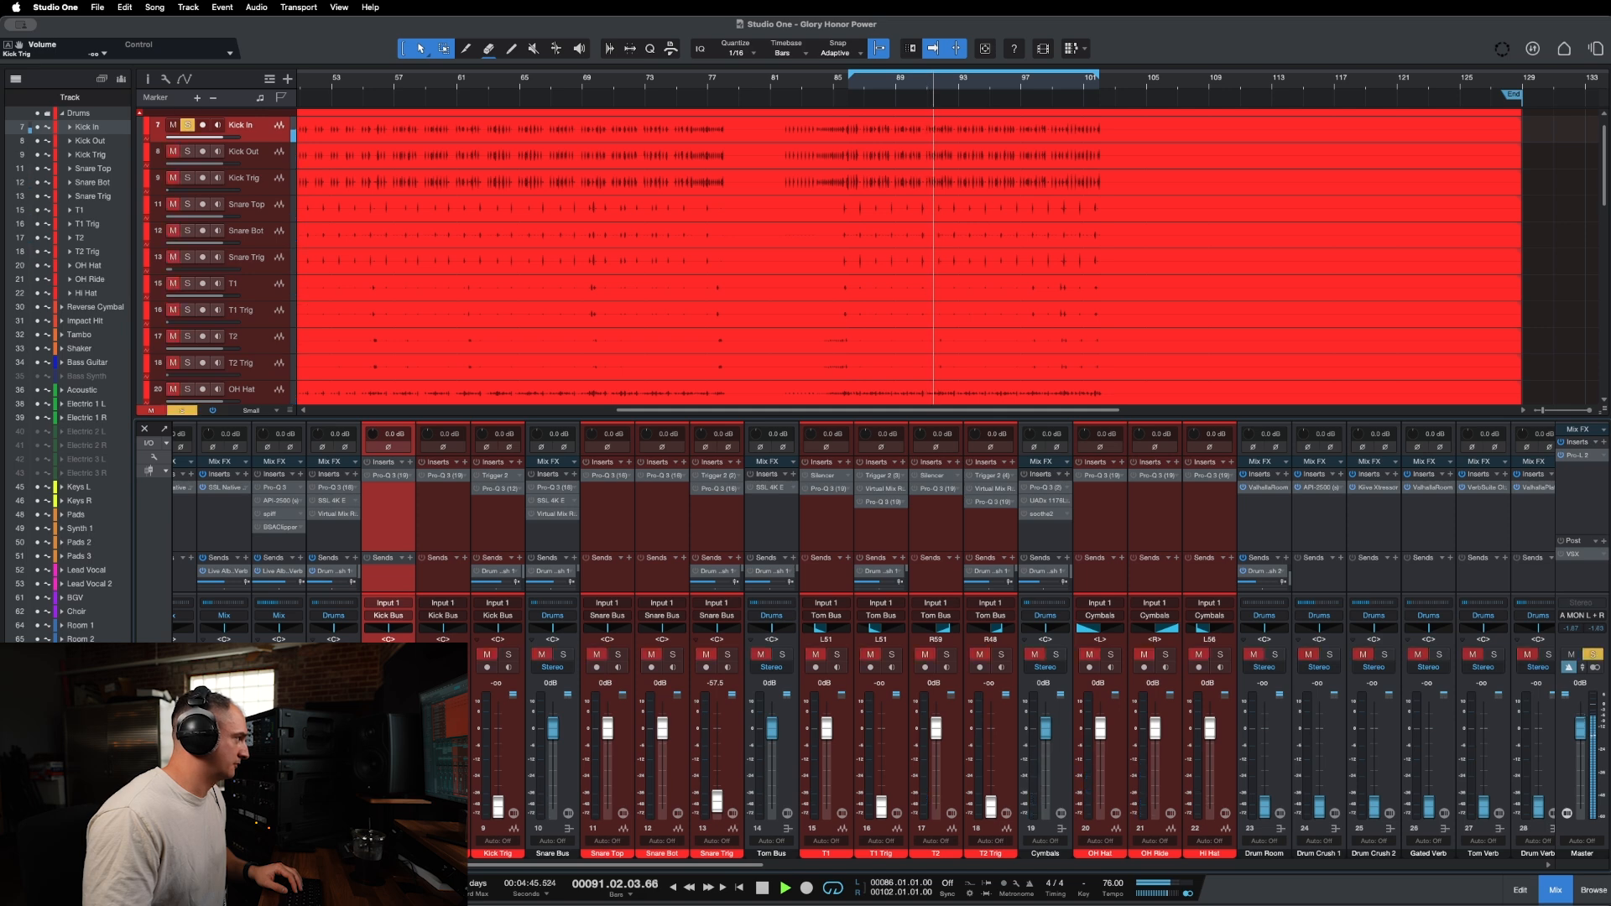
{"action": "key", "text": "s"}
{"action": "key", "text": "s"}
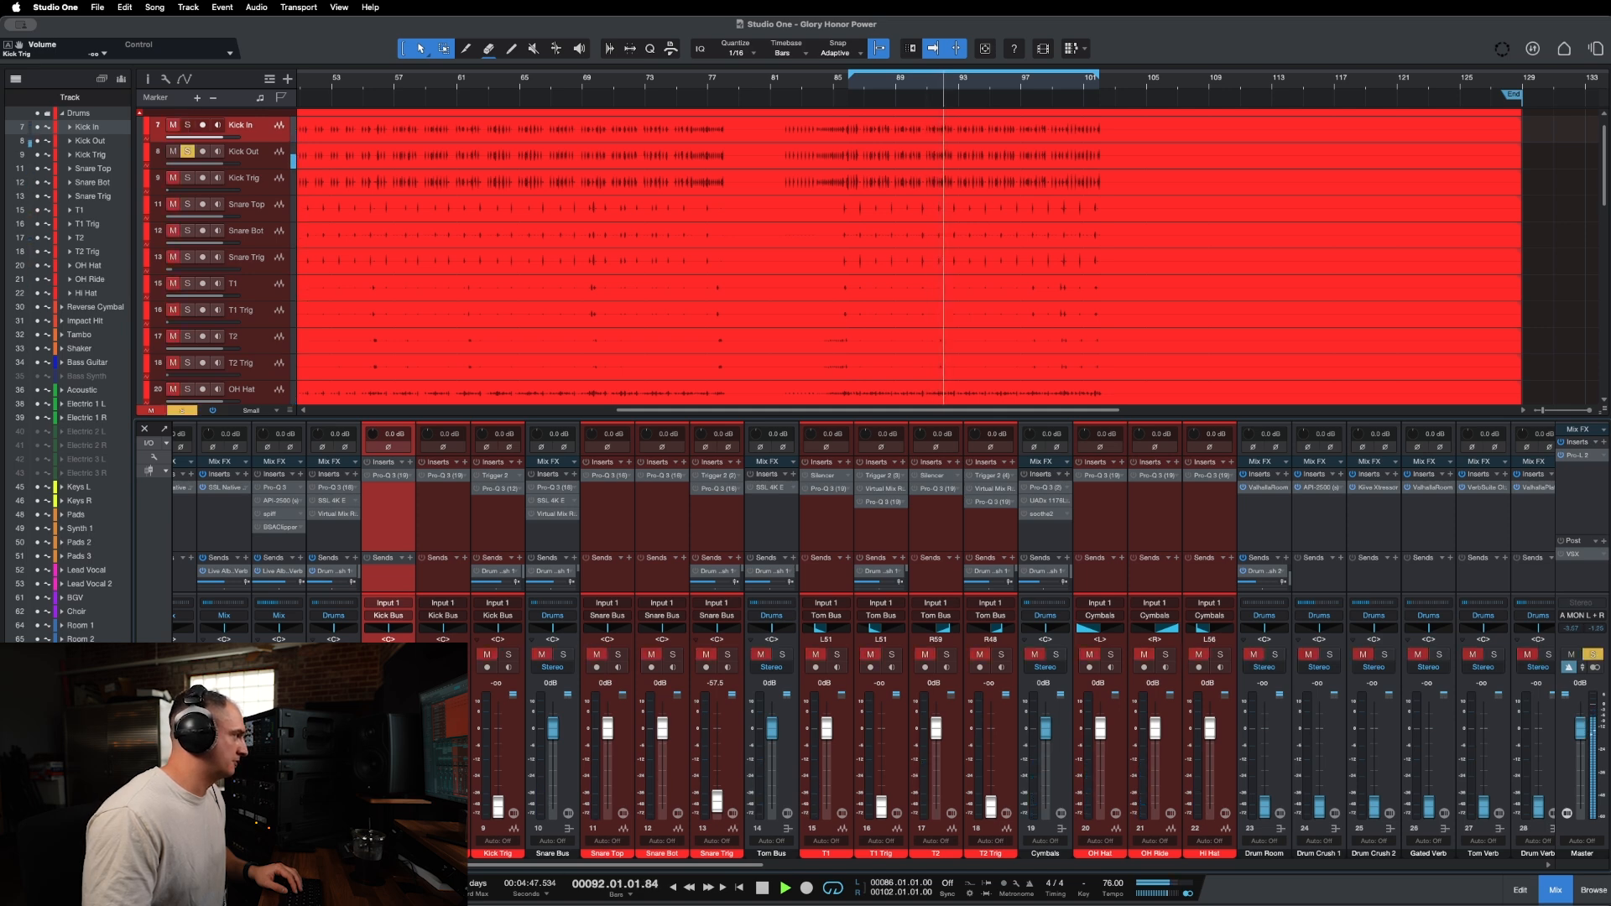
{"action": "key", "text": "s"}
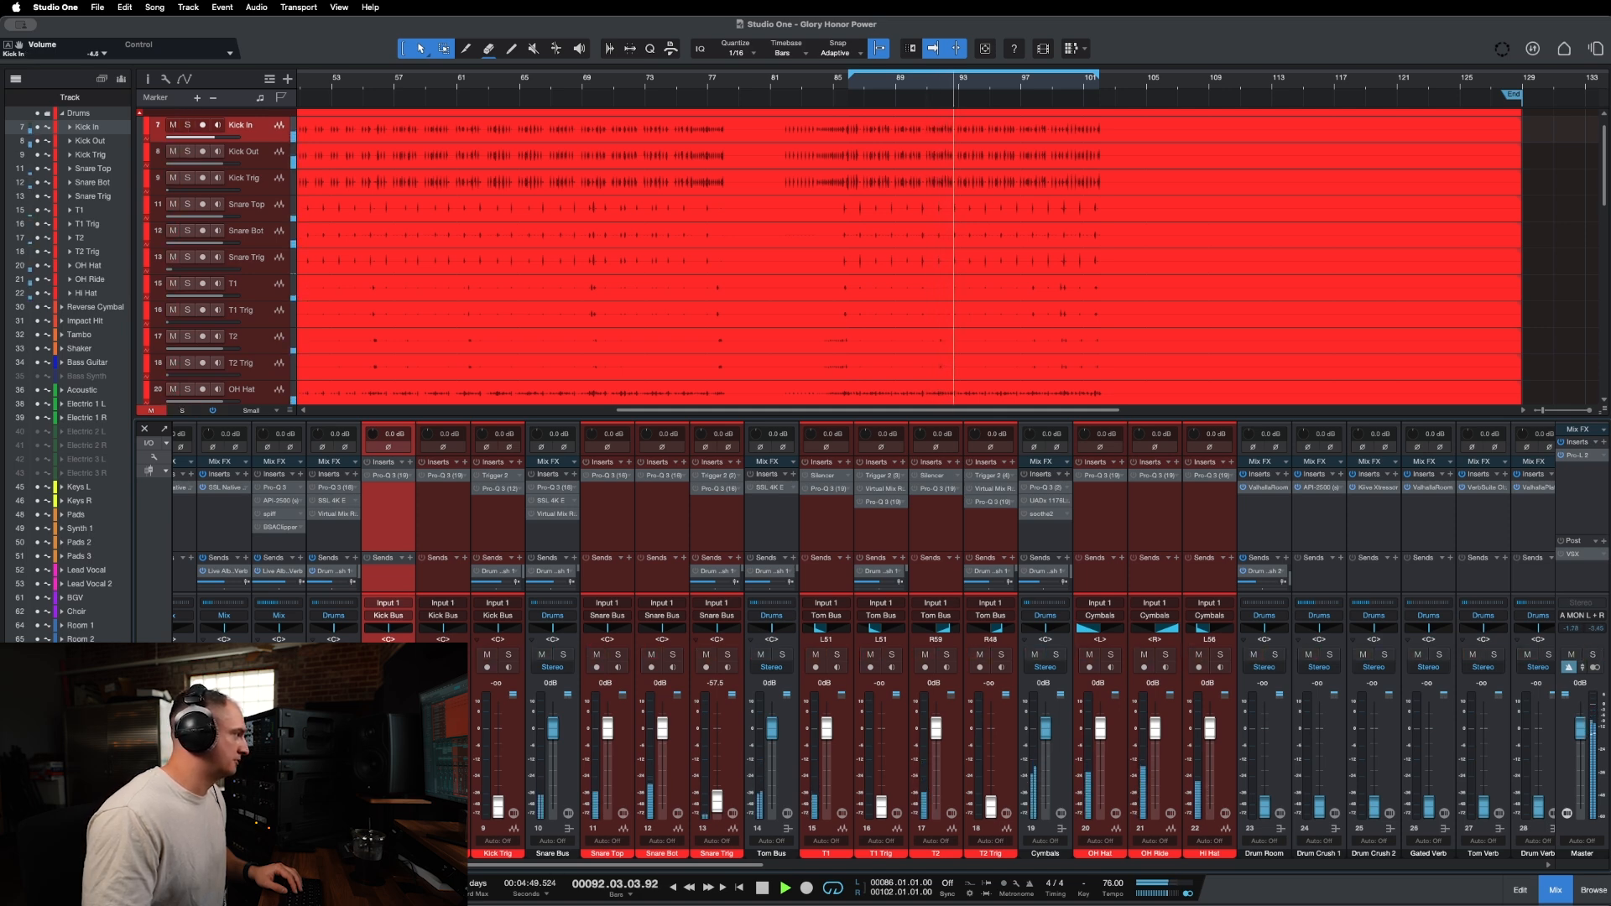
{"action": "key", "text": "Down"}
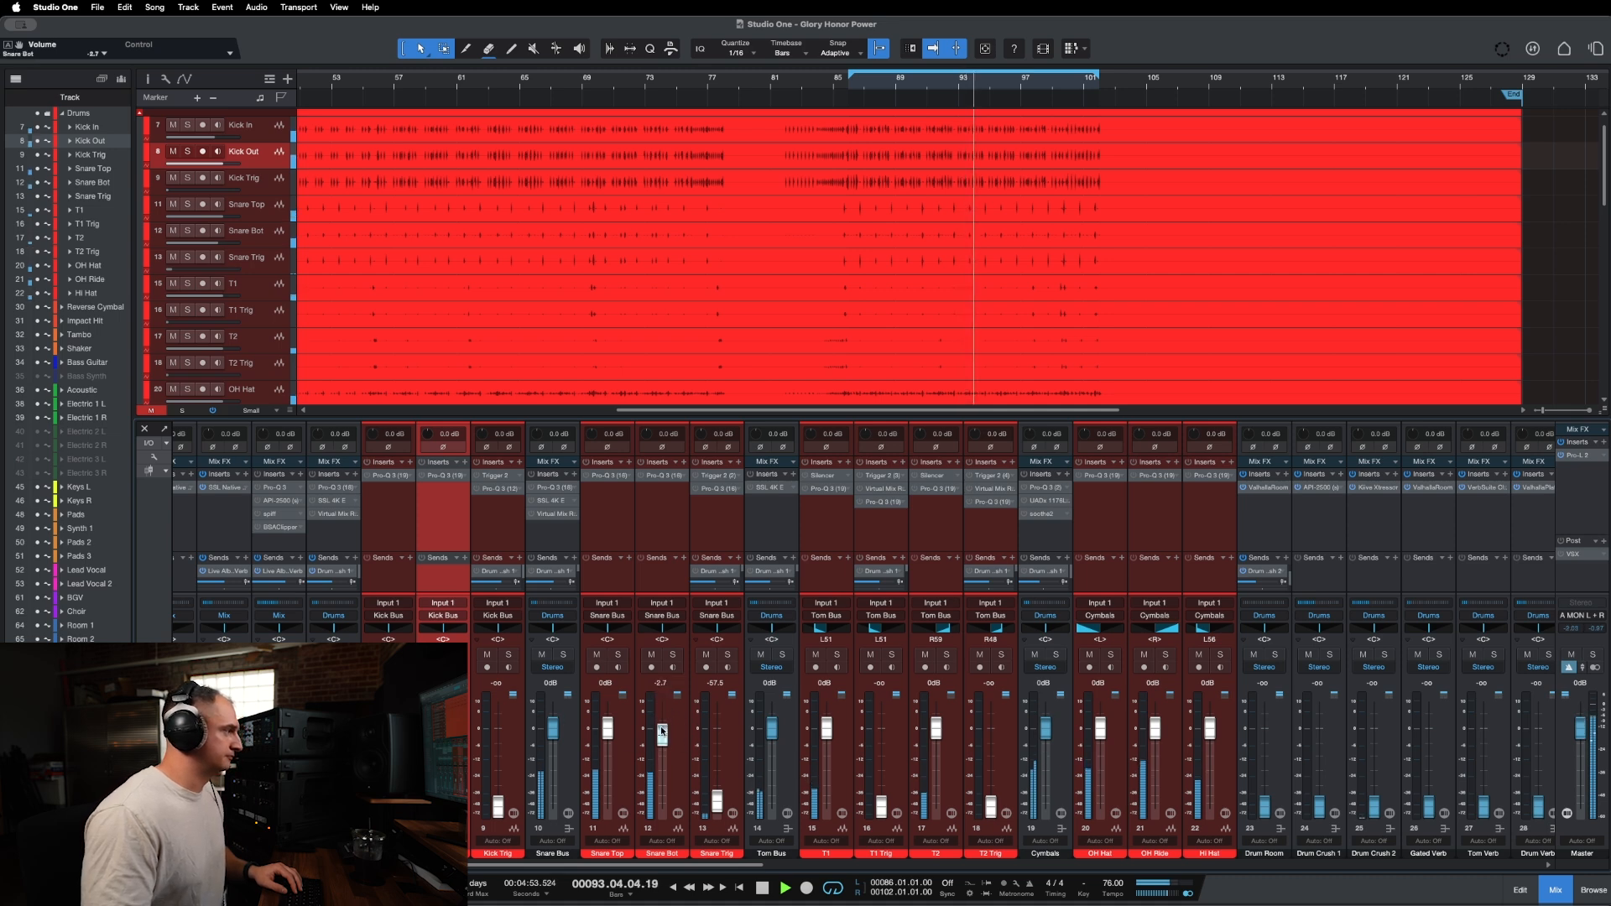
Check Snare Bot briefly in solo and lower its channel fader to -5.2 dB.
{"action": "left_click", "coordinate": [672, 654]}
{"action": "left_click", "coordinate": [674, 656]}
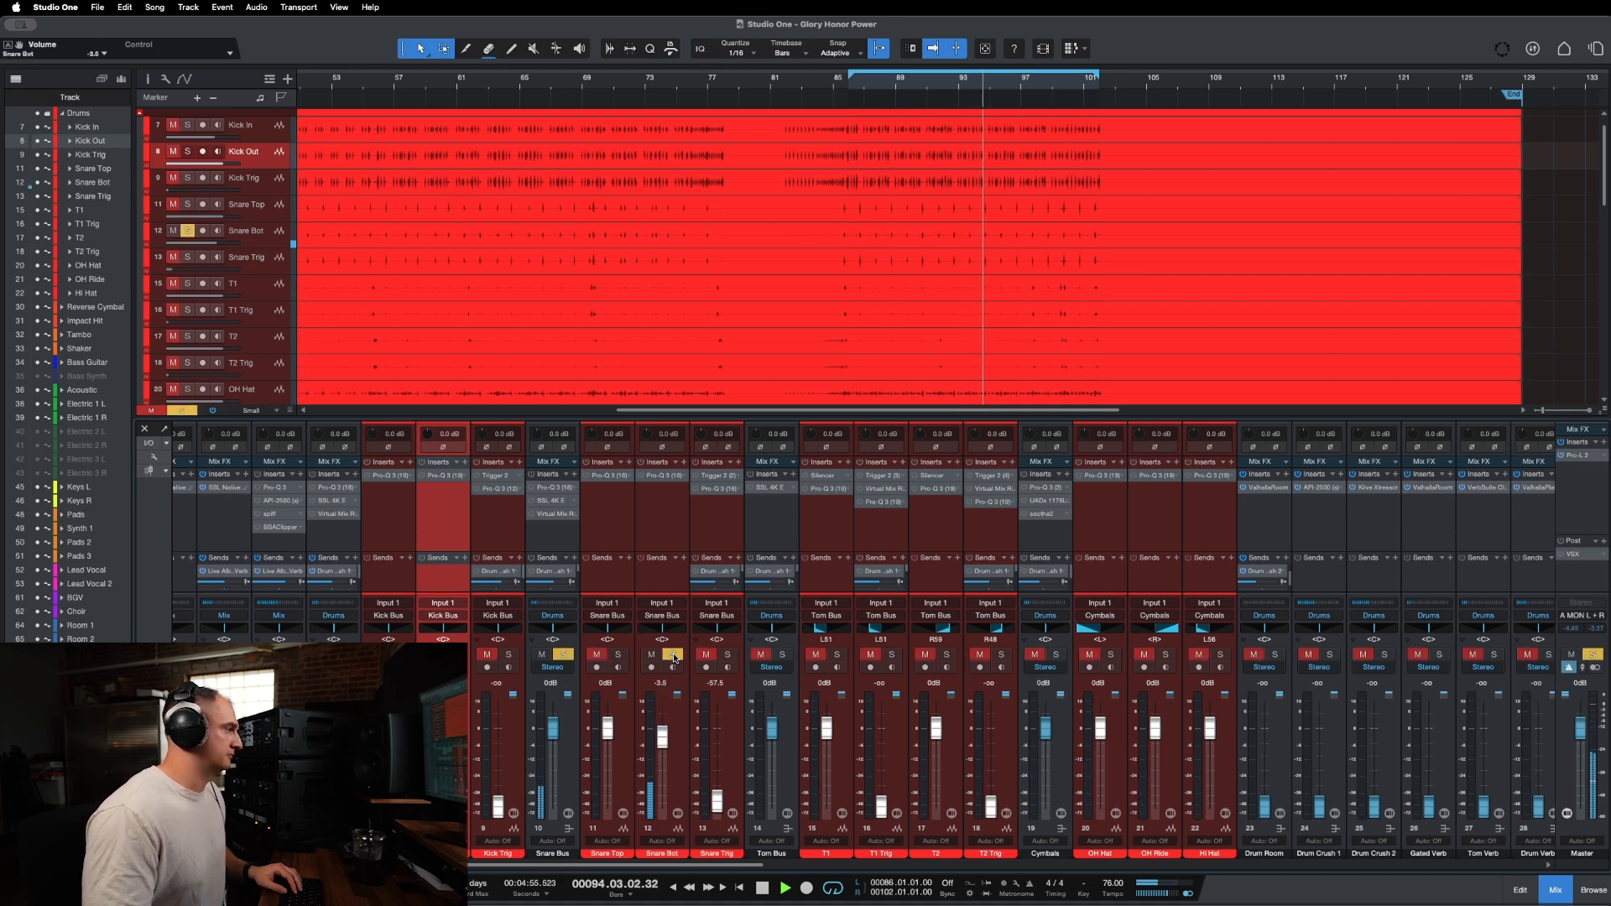
{"action": "mouse_move", "coordinate": [663, 734]}
{"action": "left_mouse_down"}
{"action": "mouse_move", "coordinate": [607, 723]}
{"action": "mouse_move", "coordinate": [662, 742]}
{"action": "left_mouse_up"}
Lower the OH Hat and OH Ride channels together to -6.0 dB and the Hi Hat channel to -15.2 dB.
{"action": "left_click", "coordinate": [1168, 769]}
{"action": "left_click", "coordinate": [1109, 765], "text": "shift"}
{"action": "left_click_drag", "start_coordinate": [1099, 733], "coordinate": [1096, 748]}
{"action": "left_click_drag", "start_coordinate": [1208, 729], "coordinate": [1196, 756]}
{"action": "left_click_drag", "start_coordinate": [1100, 740], "coordinate": [1099, 743]}
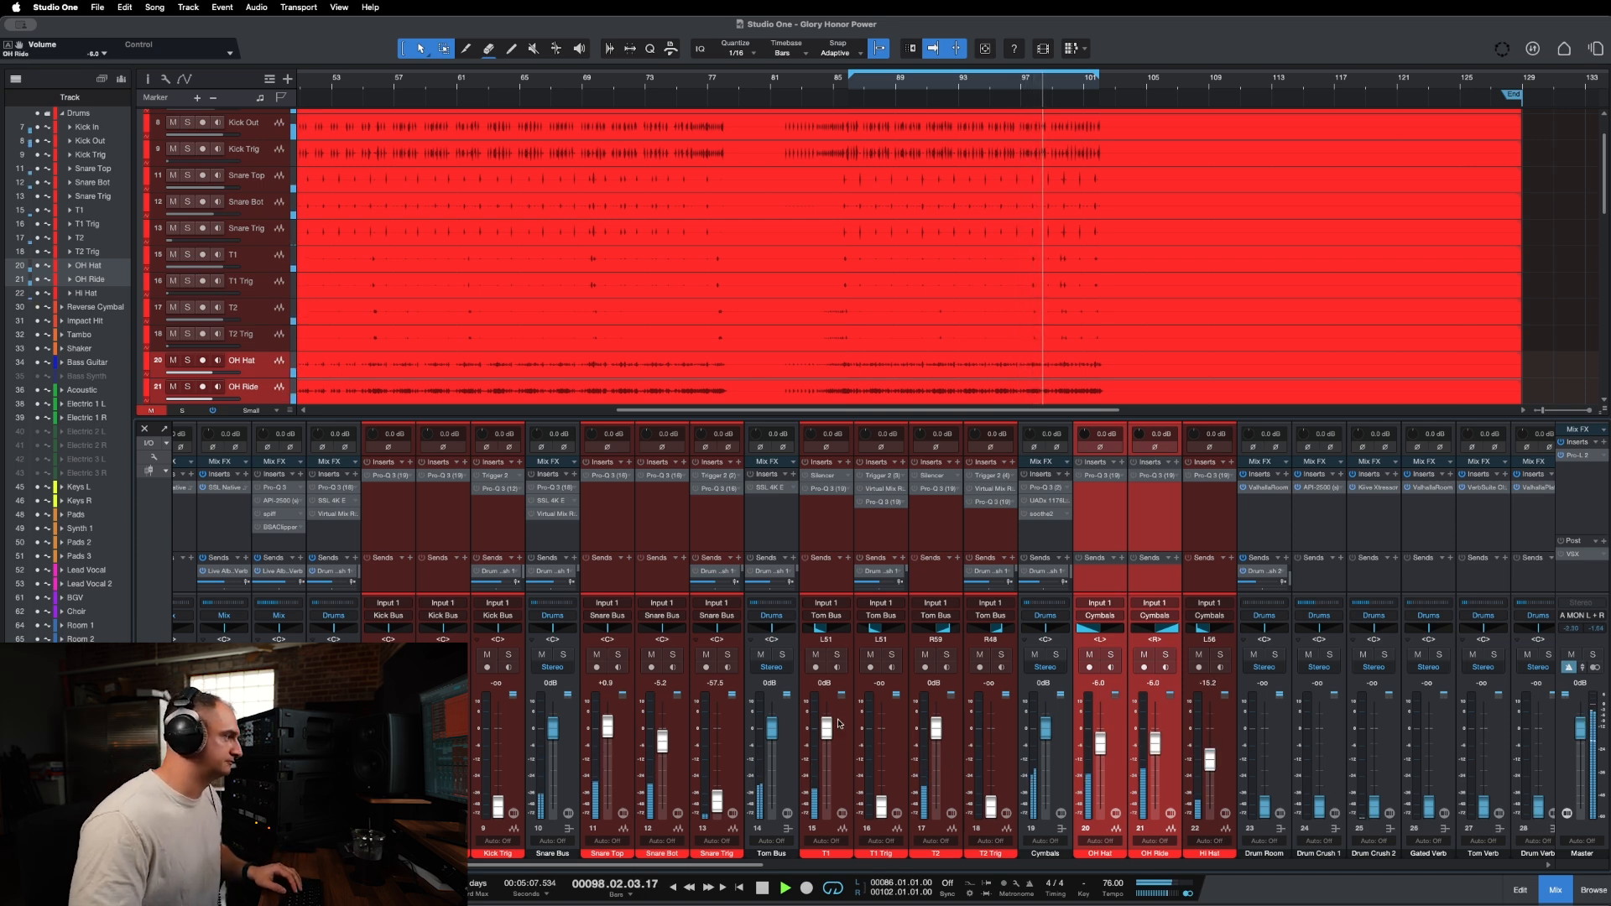
Lower the T1 fader to -3.2 dB and the T2 fader to -3.0 dB, and stop playback.
{"action": "left_click_drag", "start_coordinate": [827, 728], "coordinate": [827, 737]}
{"action": "left_click_drag", "start_coordinate": [935, 727], "coordinate": [935, 738]}
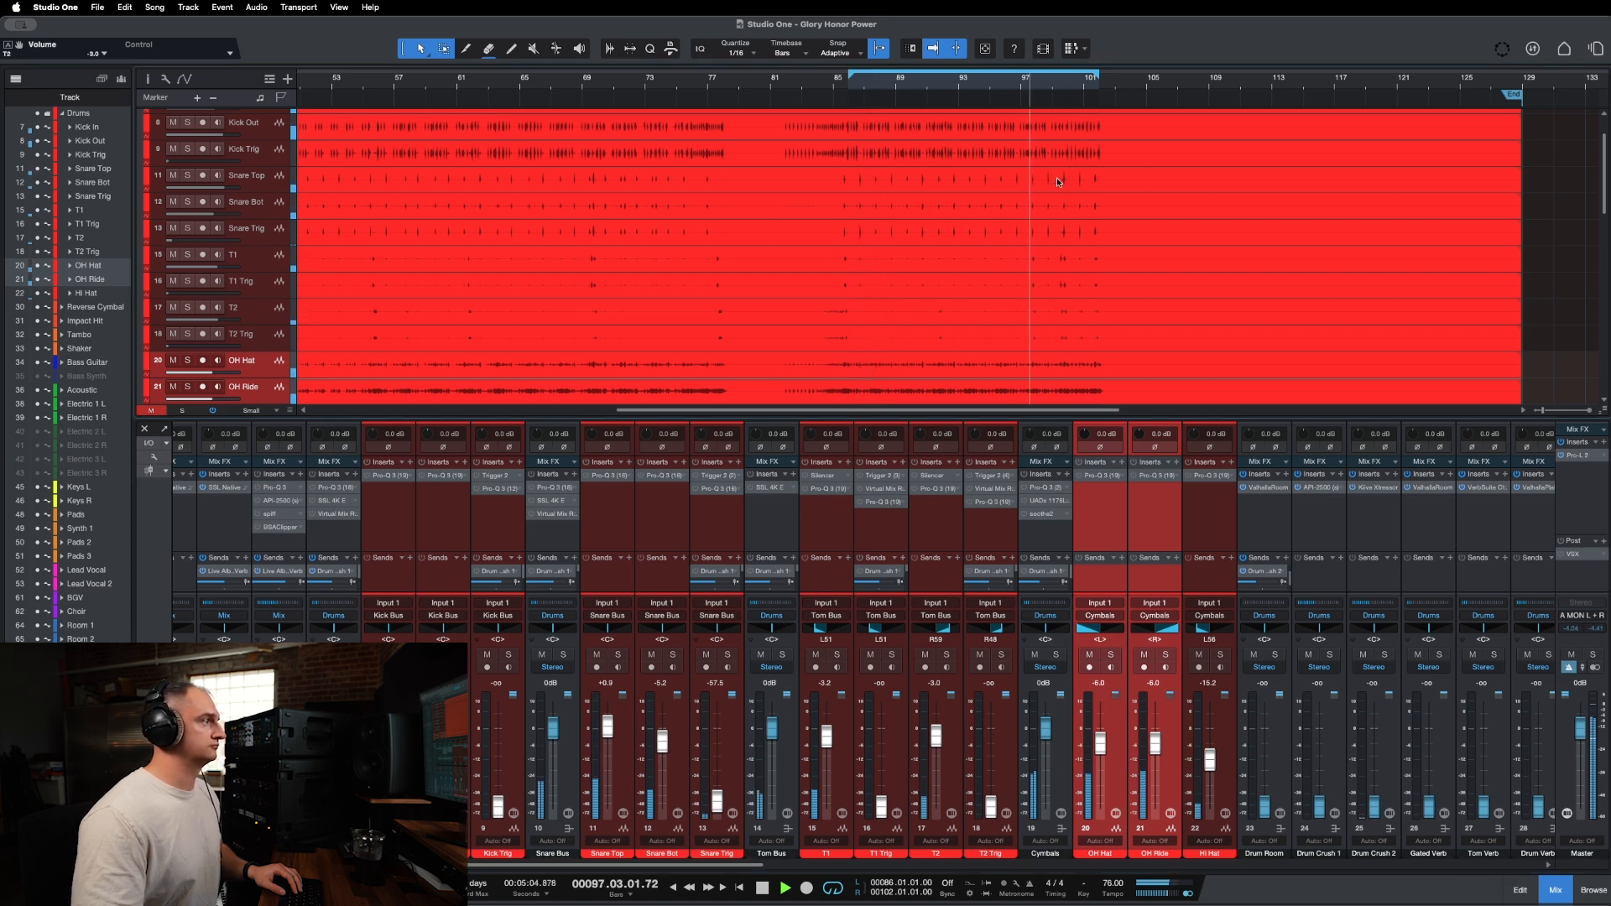
{"action": "key", "text": "space"}
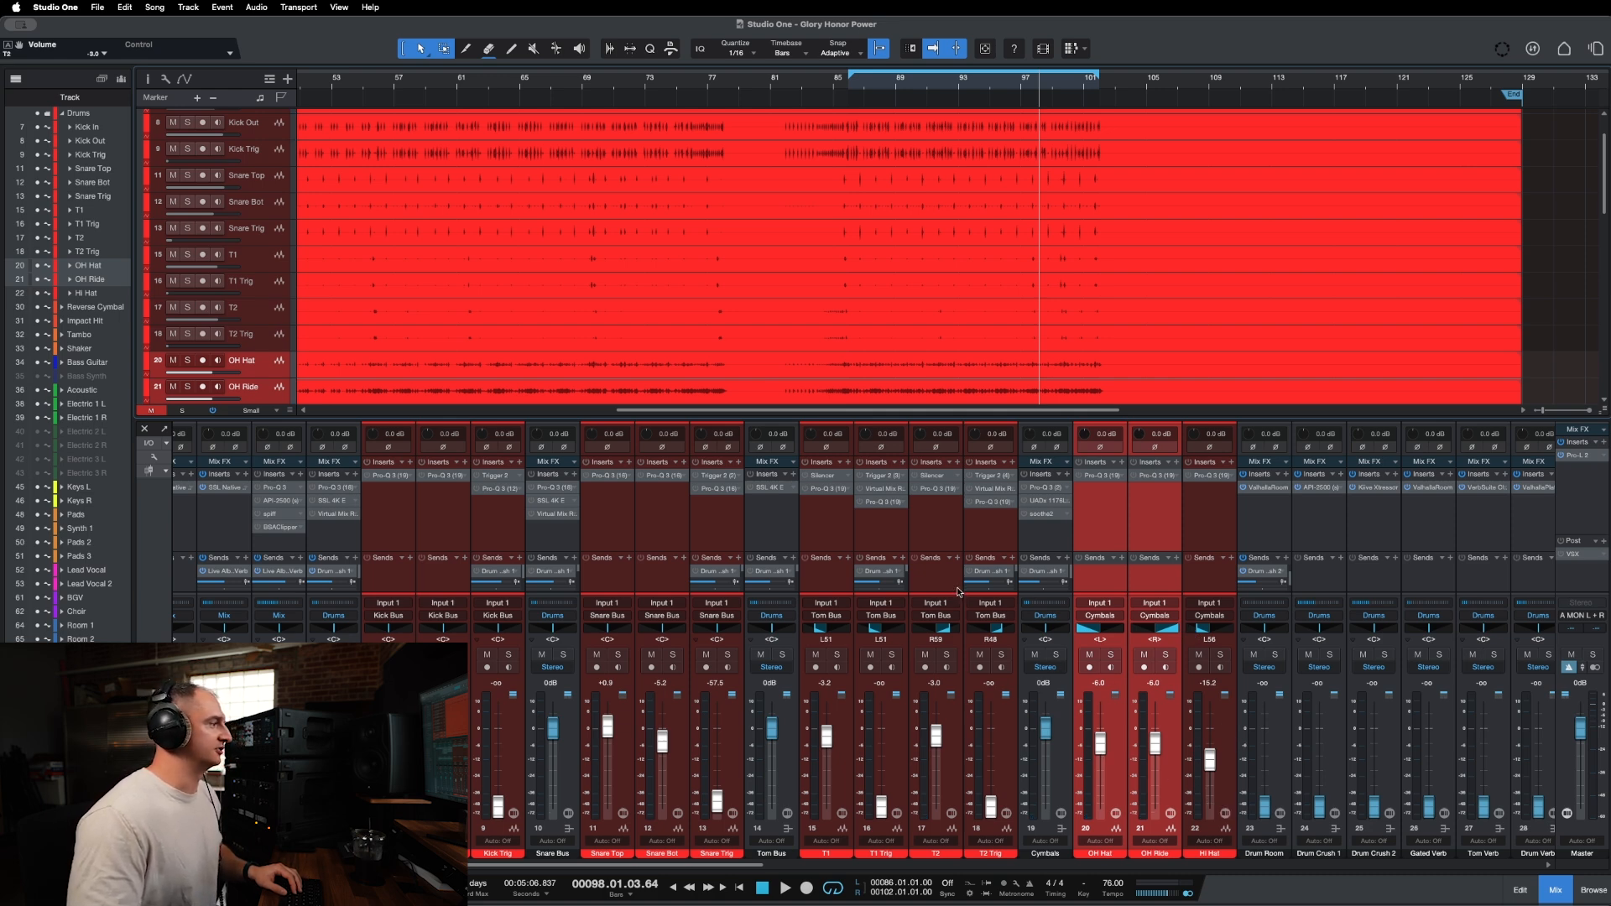
Insert the Silencer plug-in on Snare Top and place it before the Pro-Q 3 in the insert chain.
{"action": "left_click", "coordinate": [941, 535]}
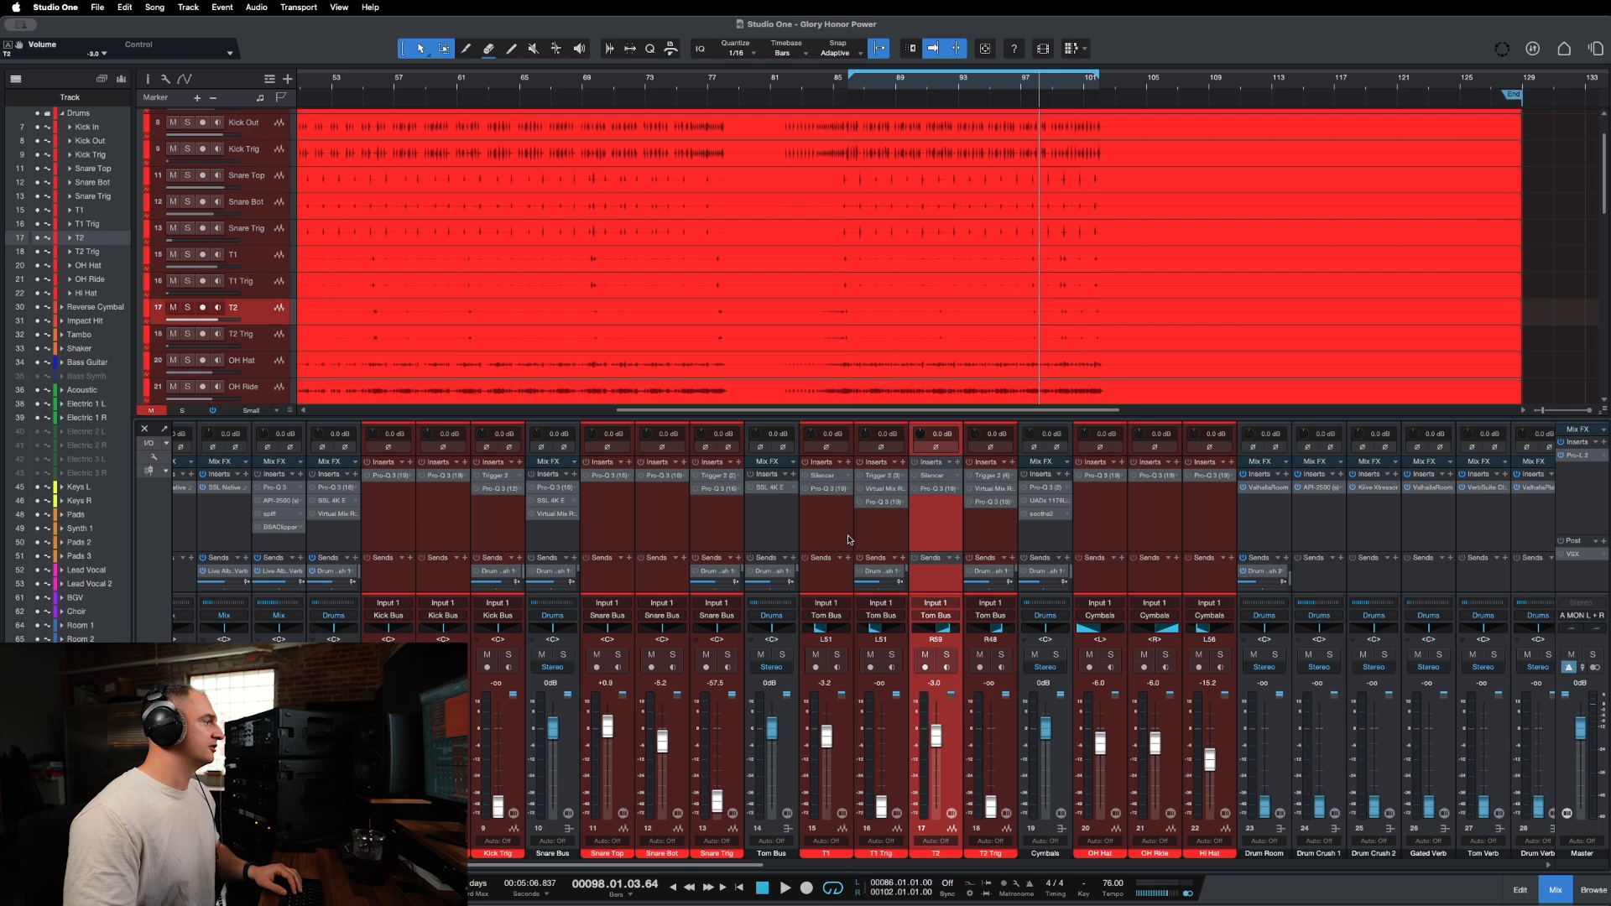
{"action": "left_click", "coordinate": [653, 527]}
{"action": "left_click", "coordinate": [601, 515]}
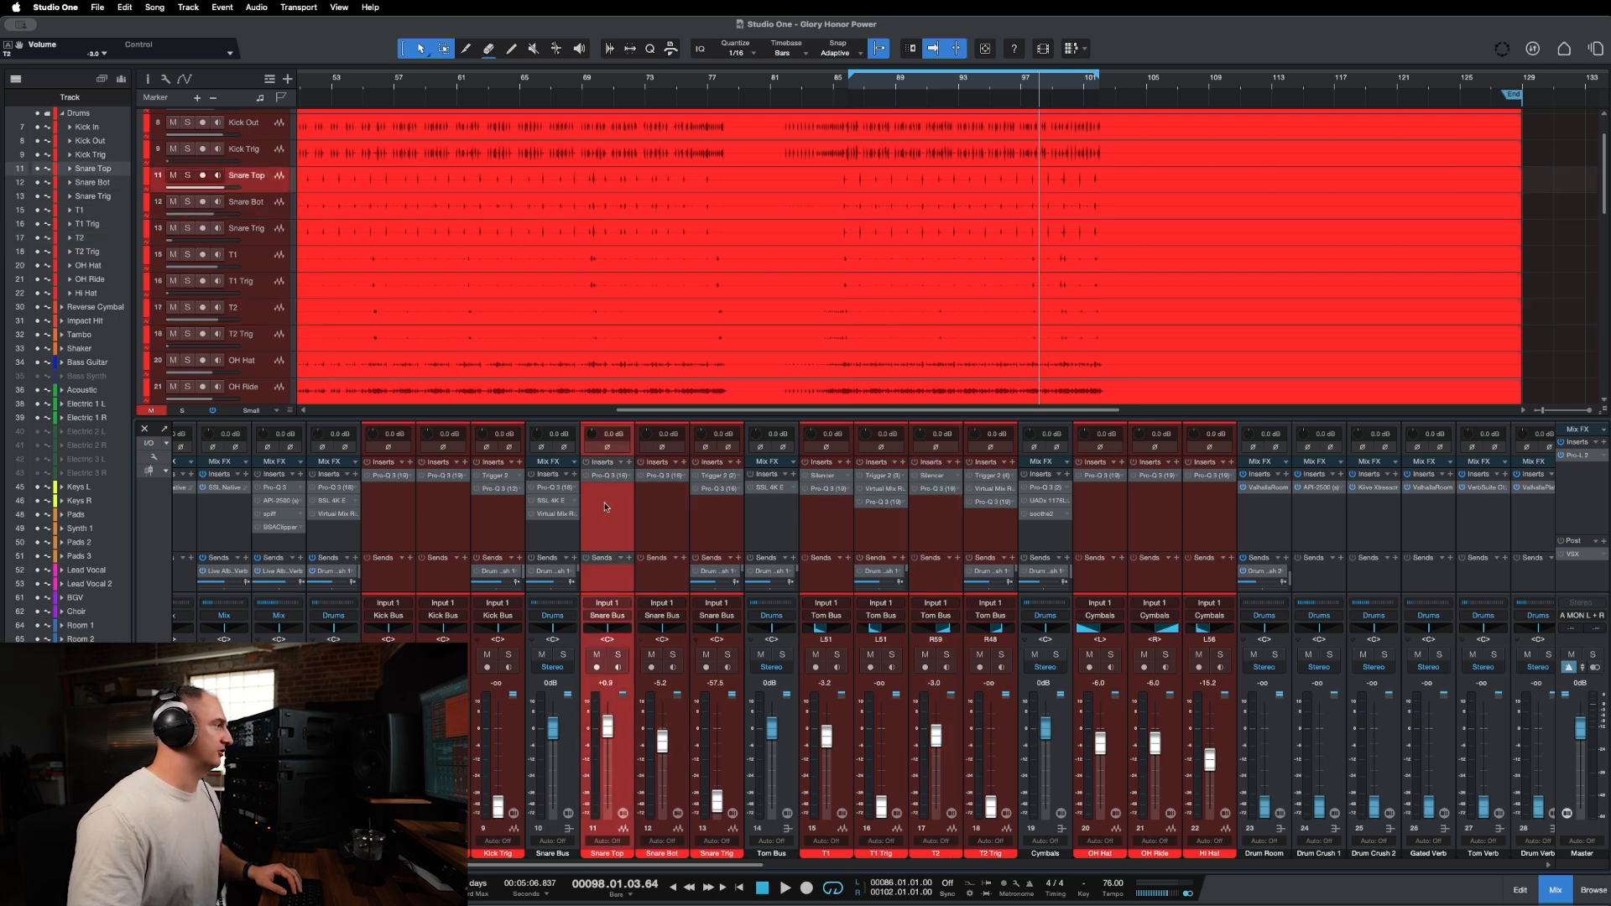
{"action": "left_click", "coordinate": [630, 464]}
{"action": "type", "text": "sile"}
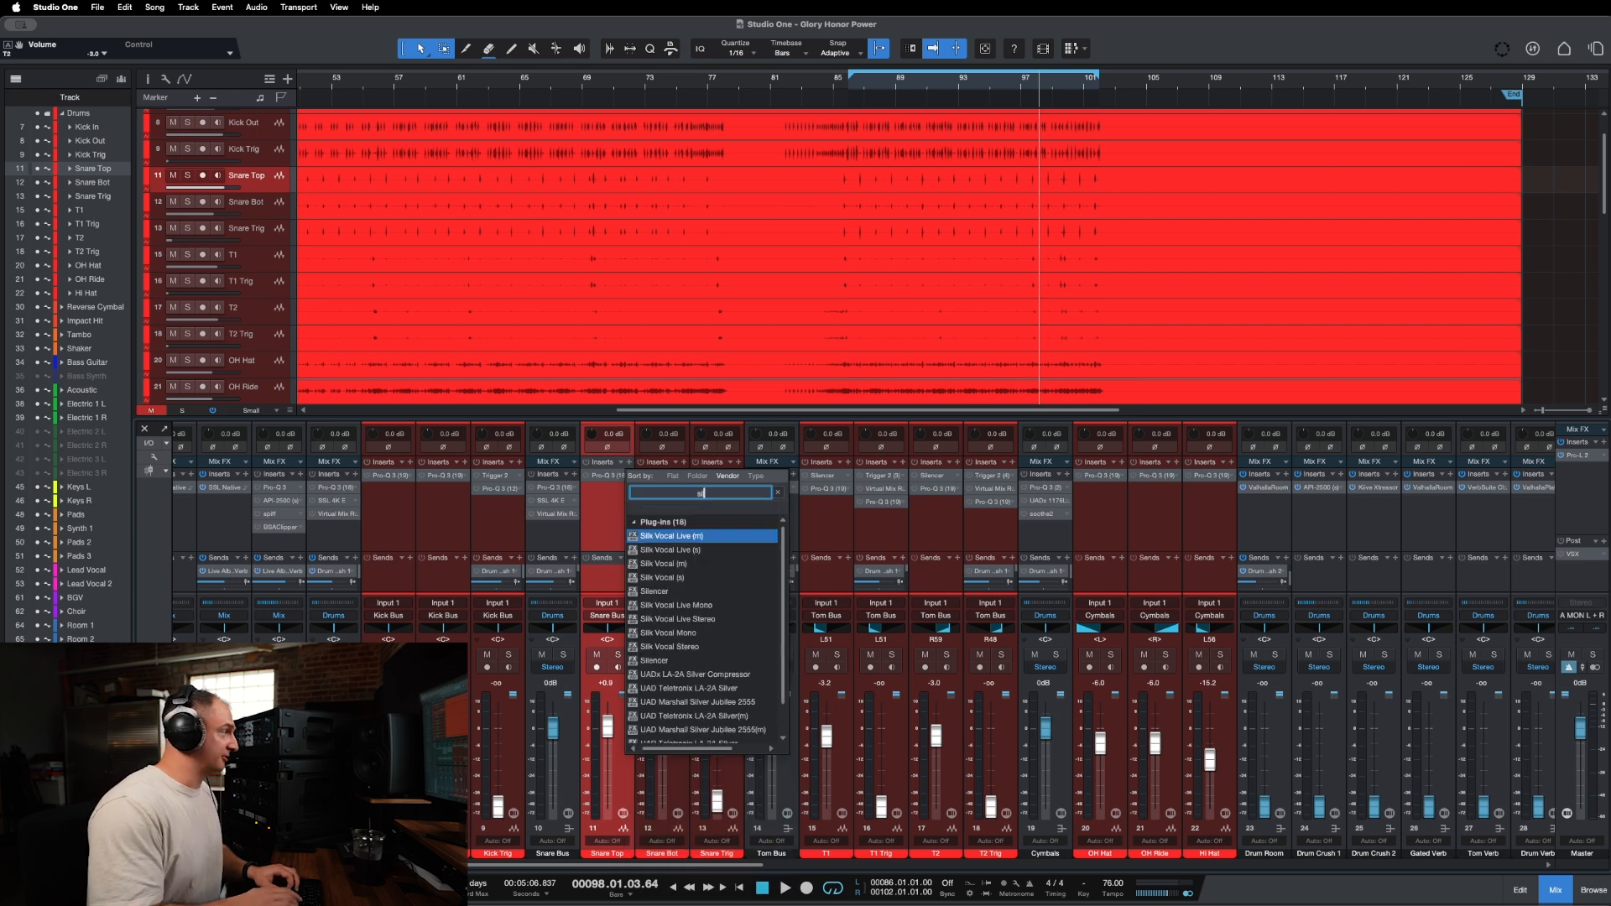
{"action": "type", "text": "n"}
{"action": "key", "text": "Return"}
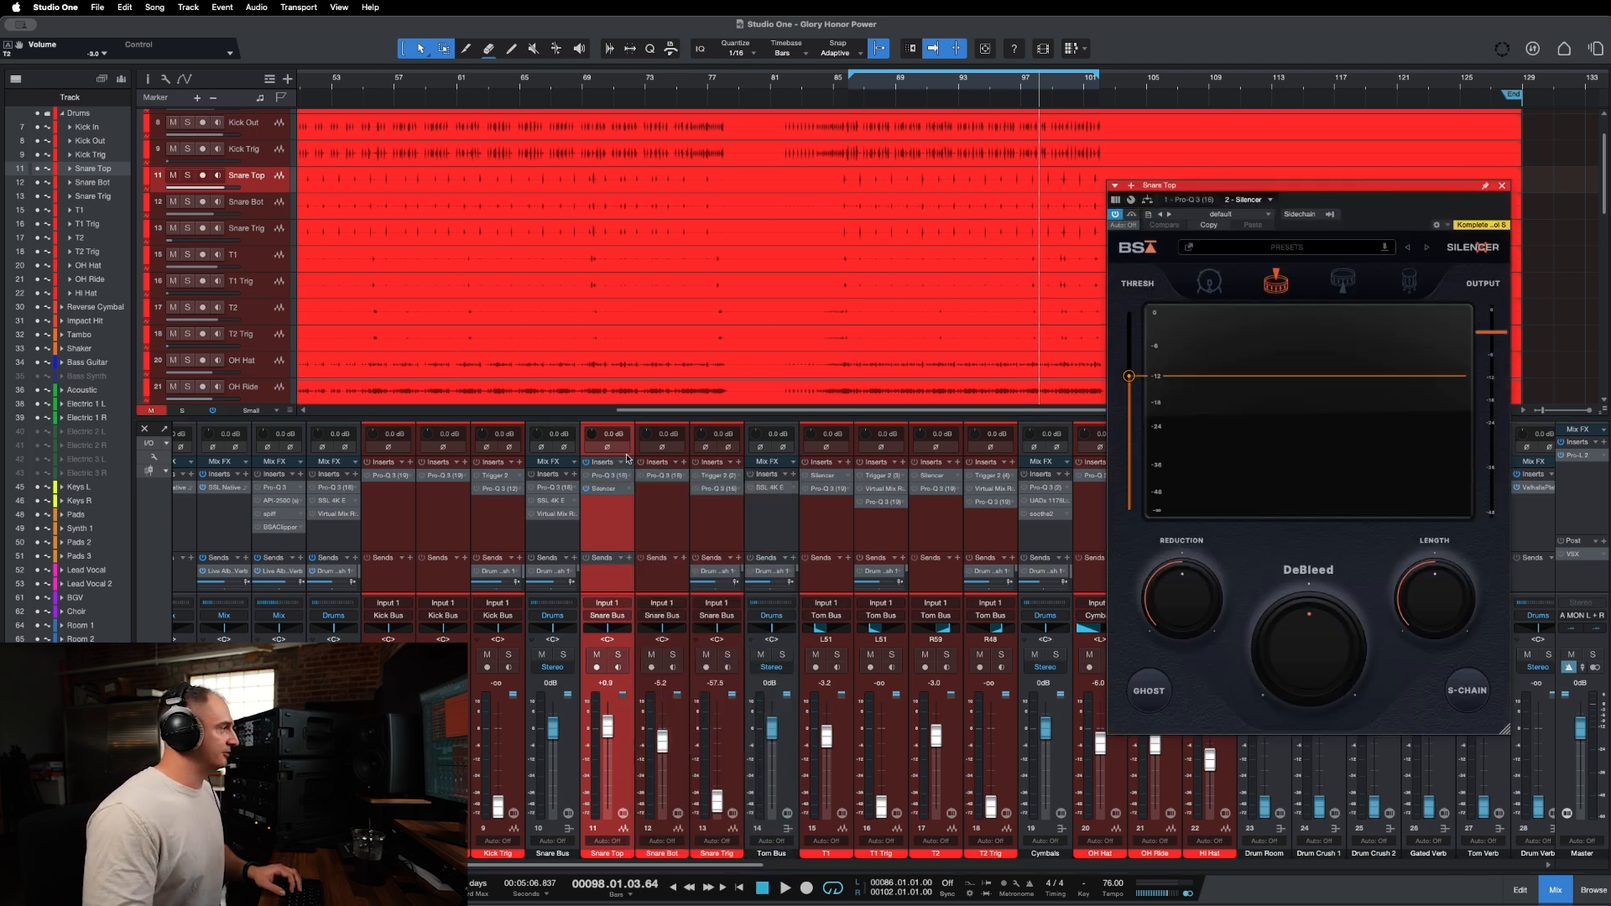
{"action": "left_click_drag", "start_coordinate": [612, 496], "coordinate": [606, 476]}
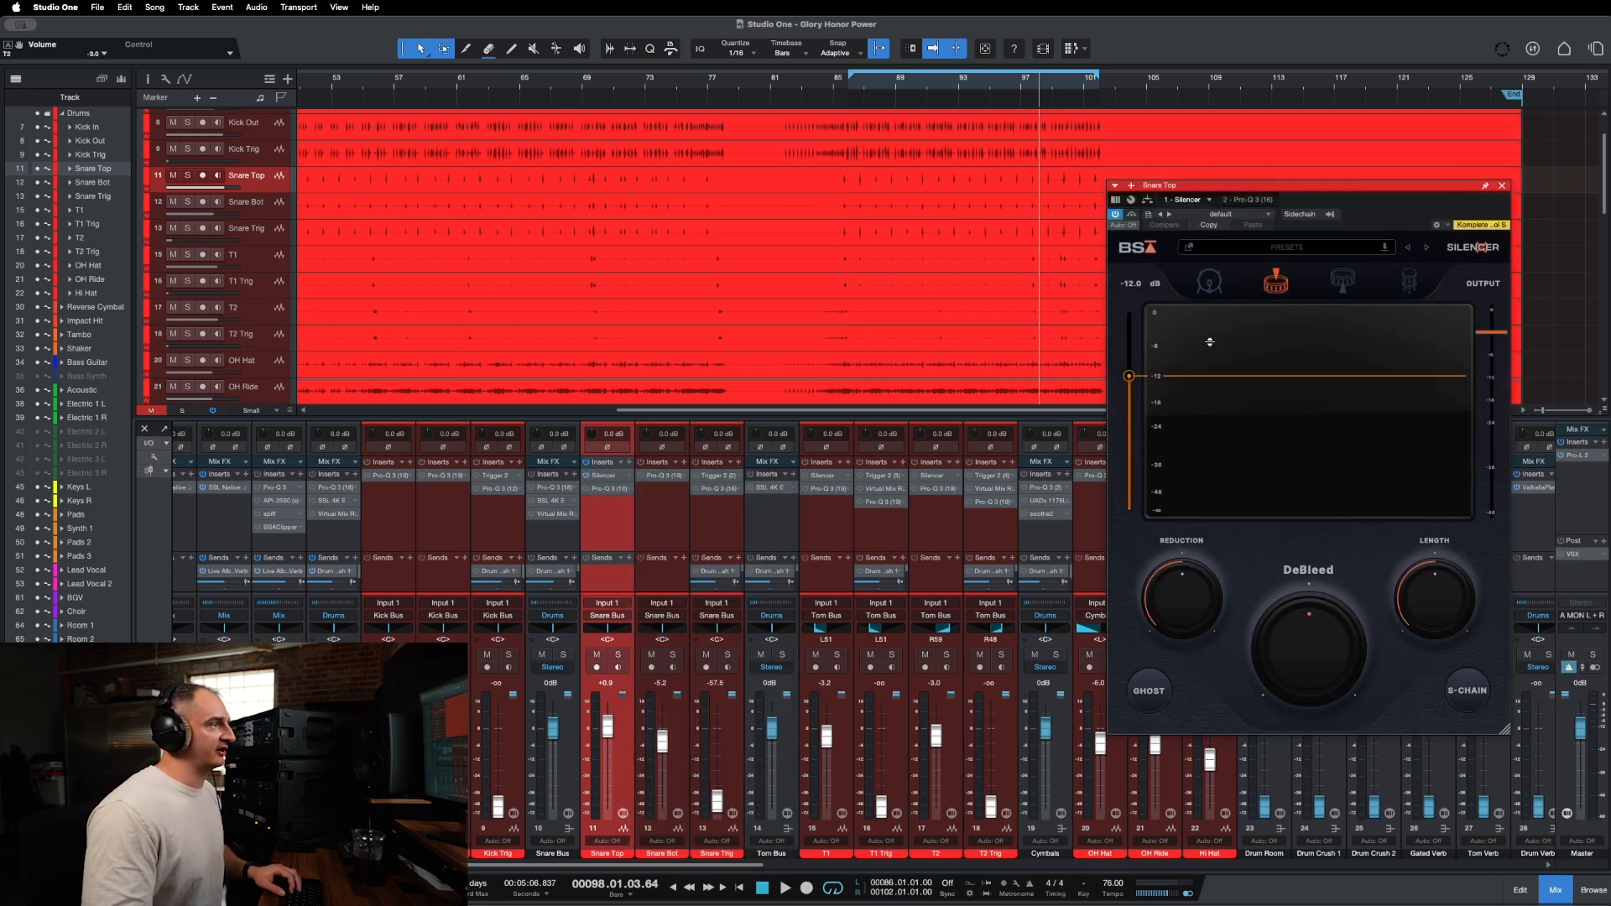
{"action": "left_click_drag", "start_coordinate": [1383, 186], "coordinate": [1154, 164]}
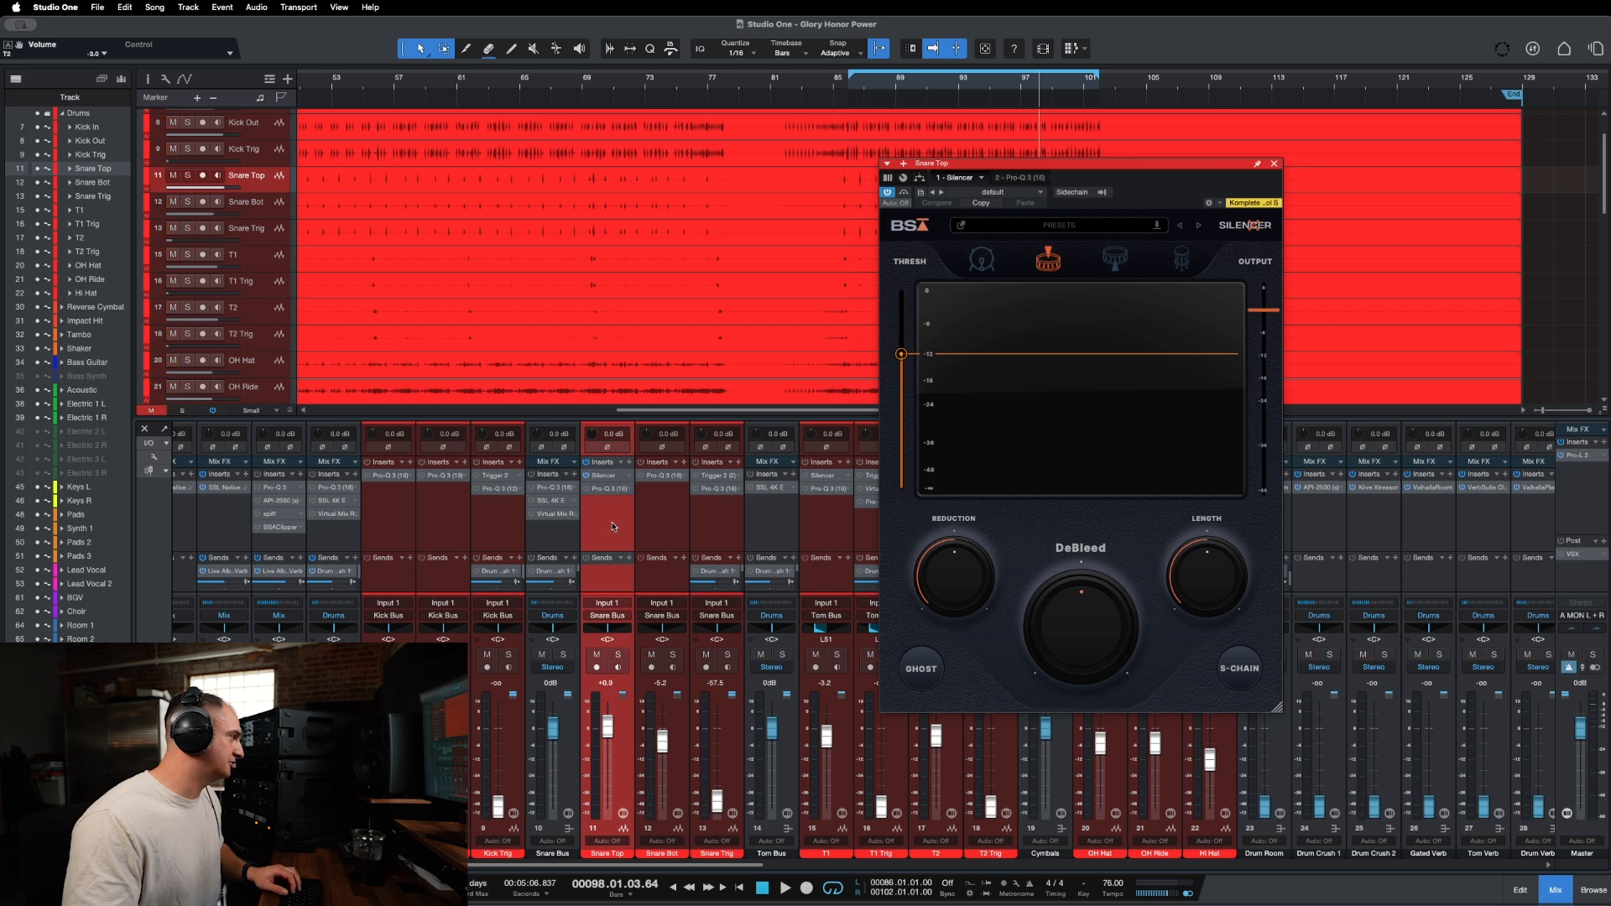
Copy the Silencer insert to the Kick In and Kick Out channels, placing it before their Pro-Q 3.
{"action": "left_click_drag", "start_coordinate": [606, 476], "coordinate": [384, 478]}
{"action": "left_click", "coordinate": [586, 475]}
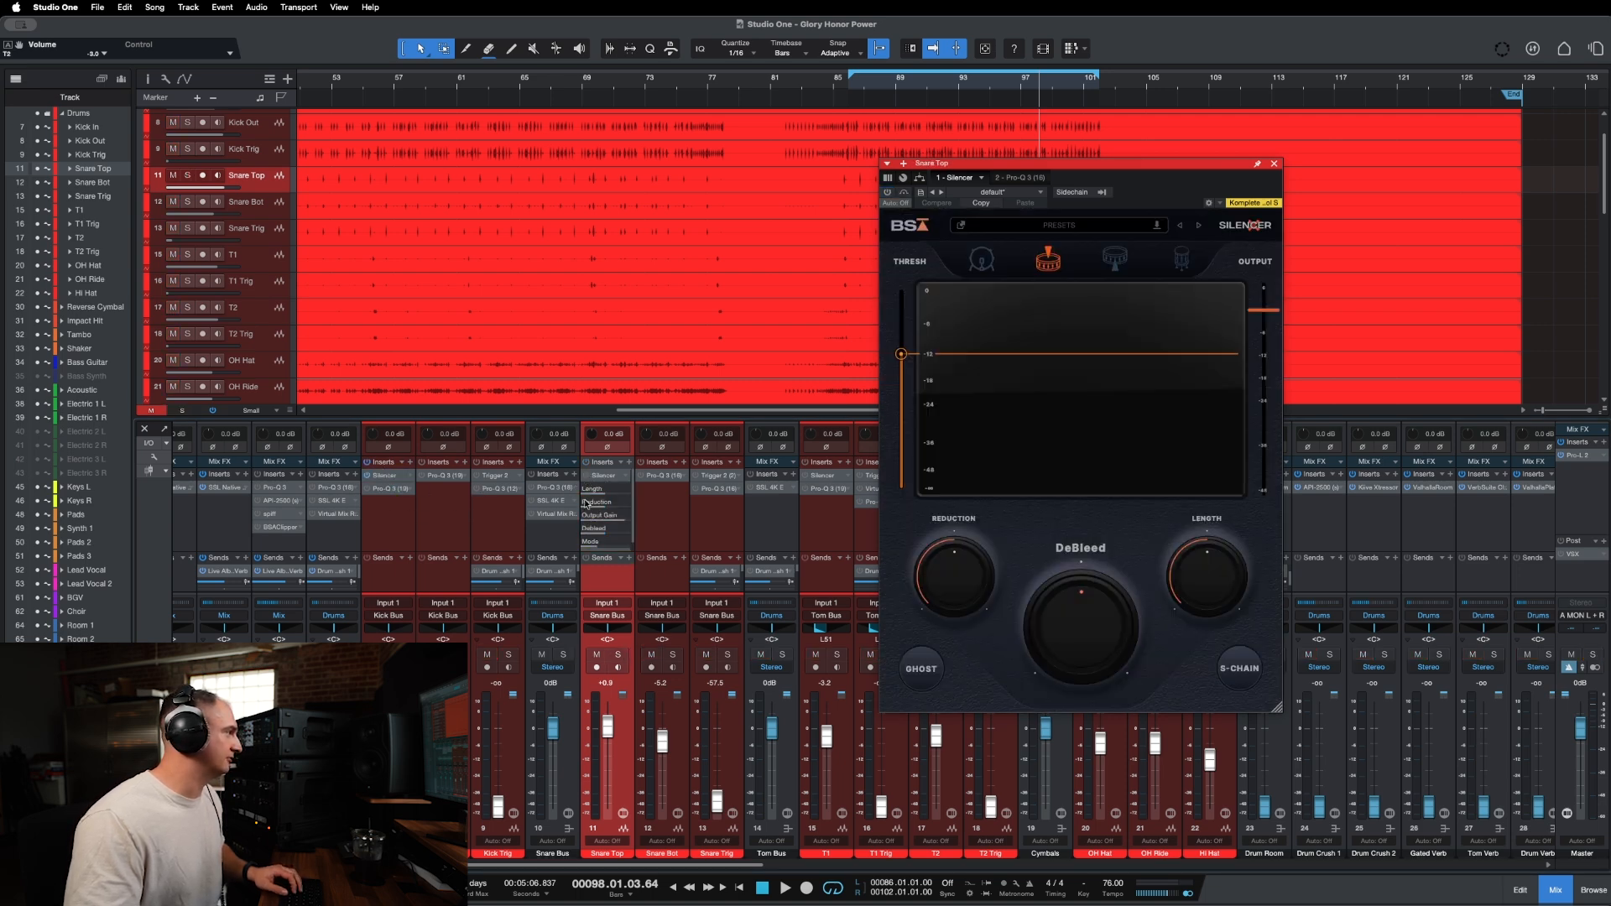
{"action": "left_click", "coordinate": [605, 479]}
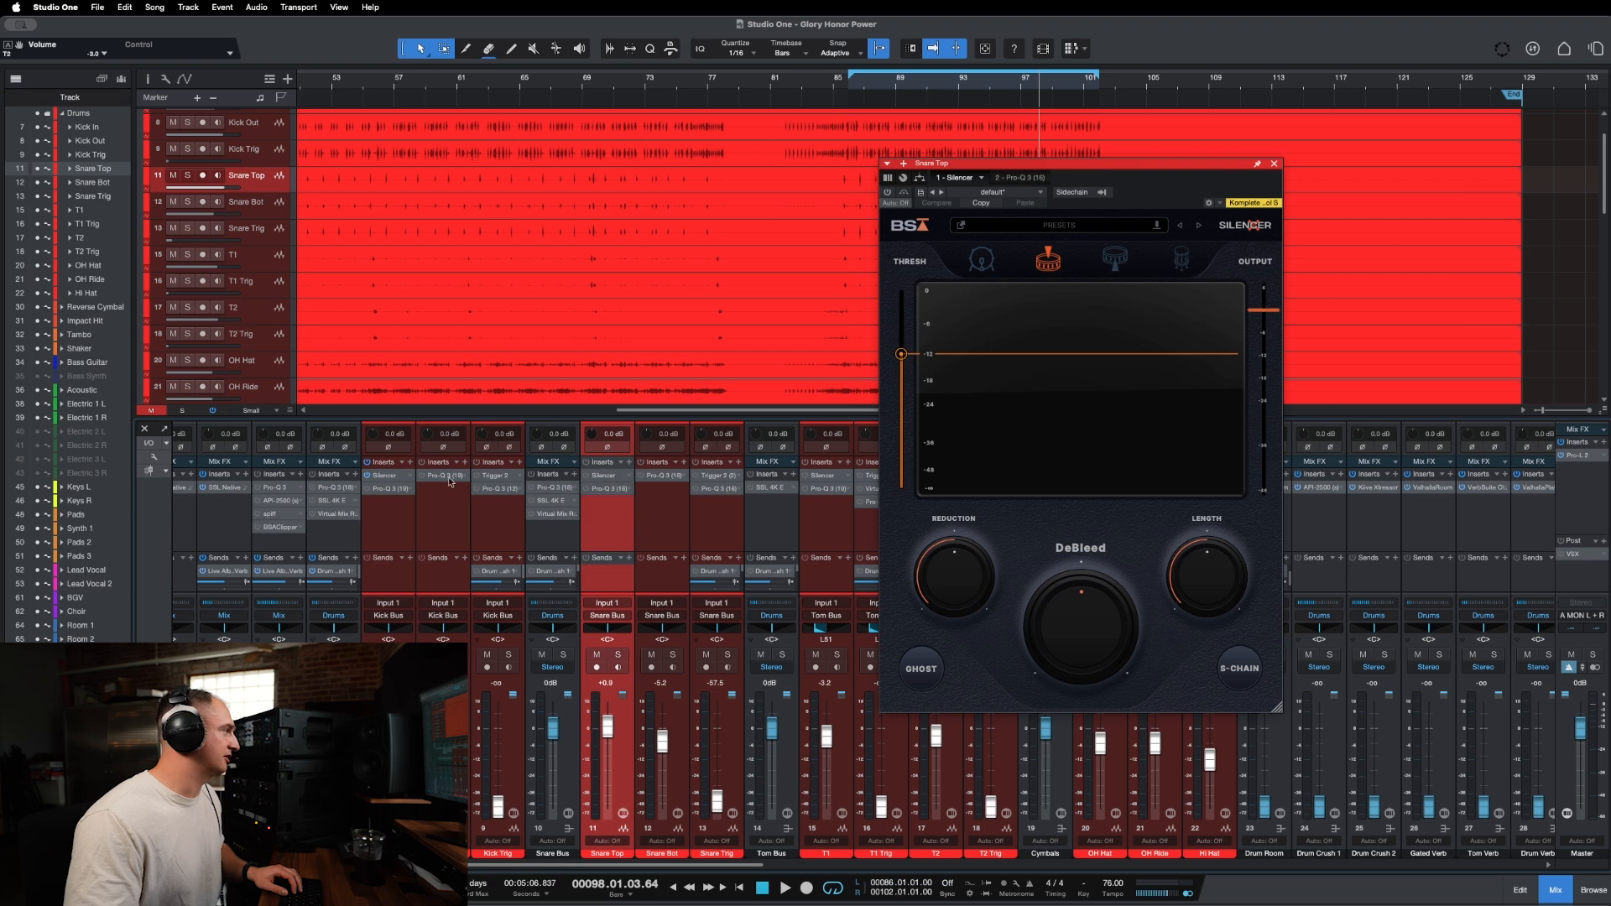
{"action": "left_click_drag", "start_coordinate": [412, 479], "coordinate": [439, 478]}
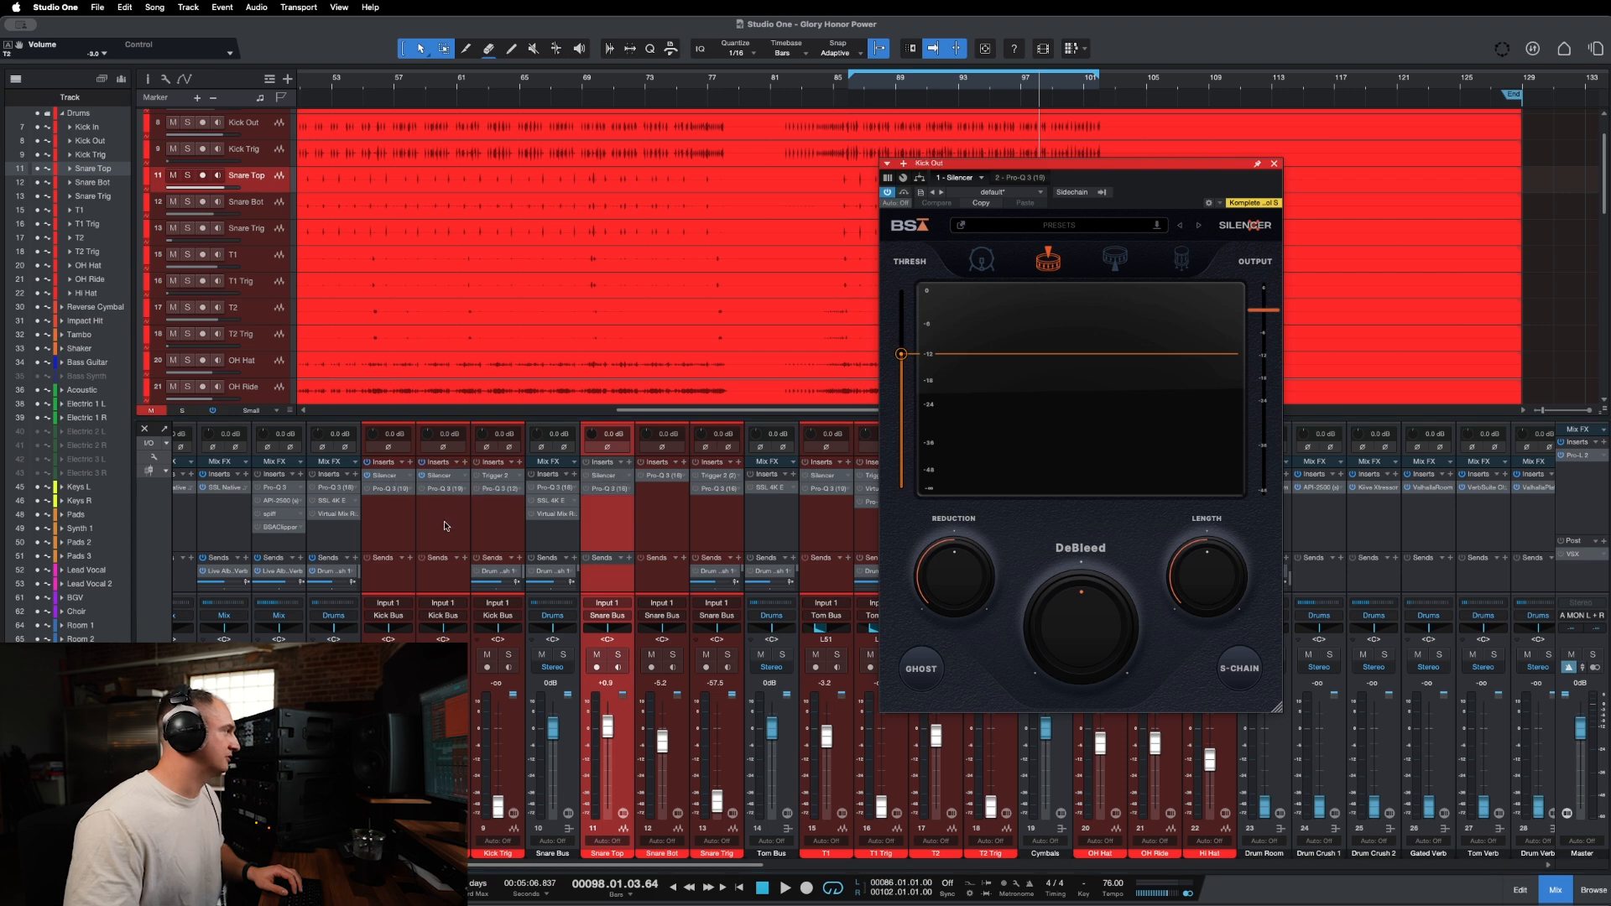
With Kick In soloed during playback, set its Silencer to a -26.9 dB threshold, kick mode and 55% DeBleed.
{"action": "left_click", "coordinate": [380, 480]}
{"action": "key", "text": "s"}
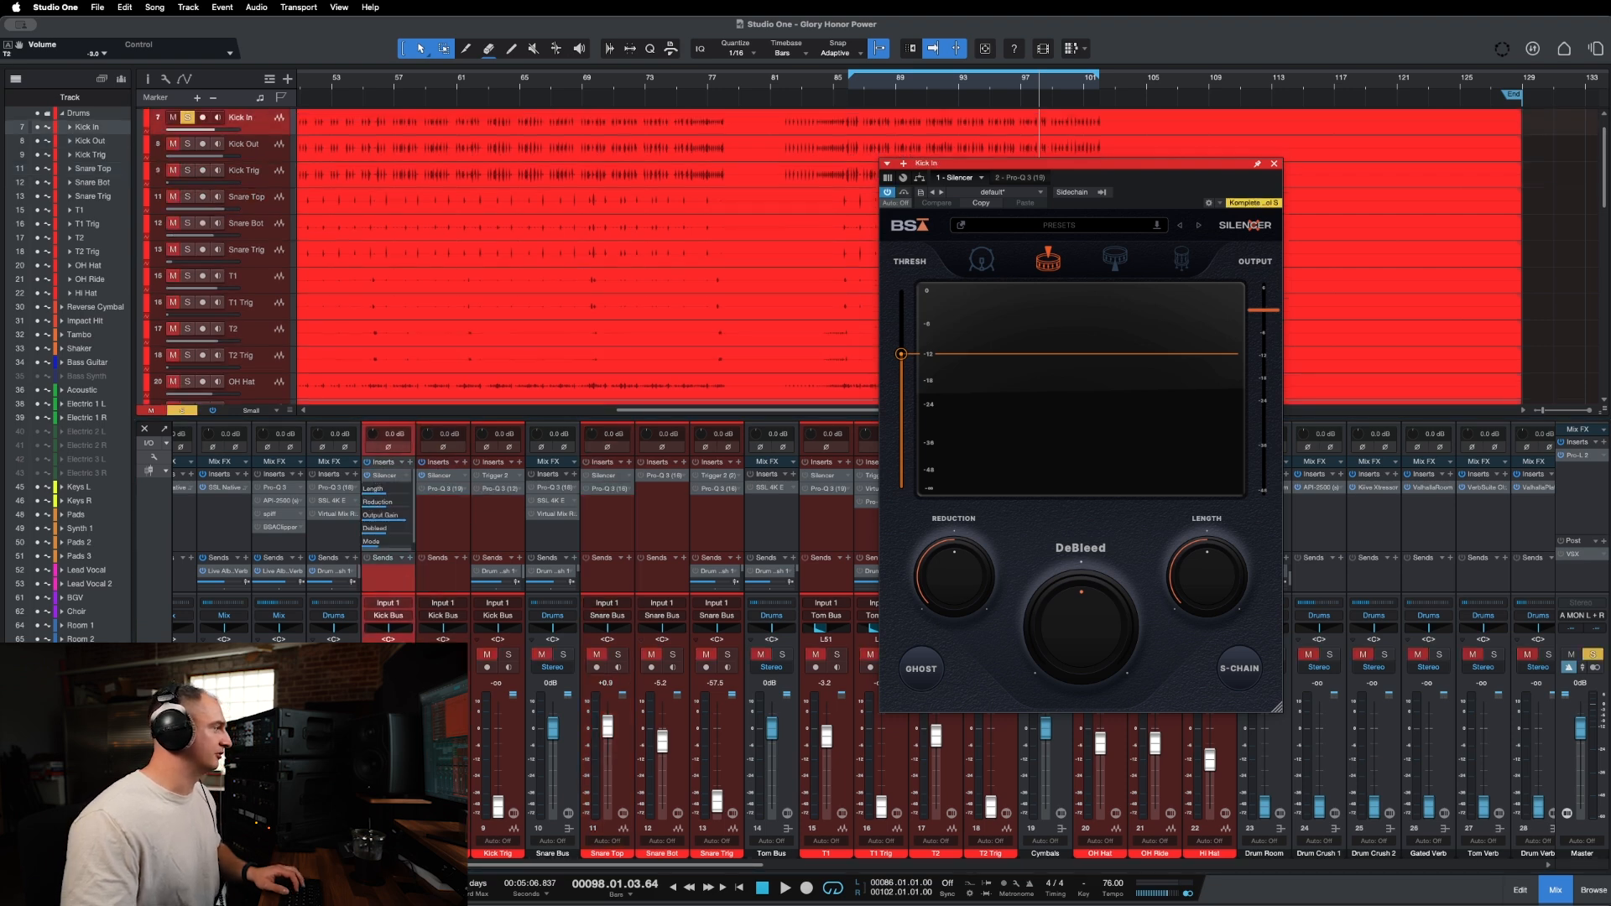
{"action": "key", "text": "space"}
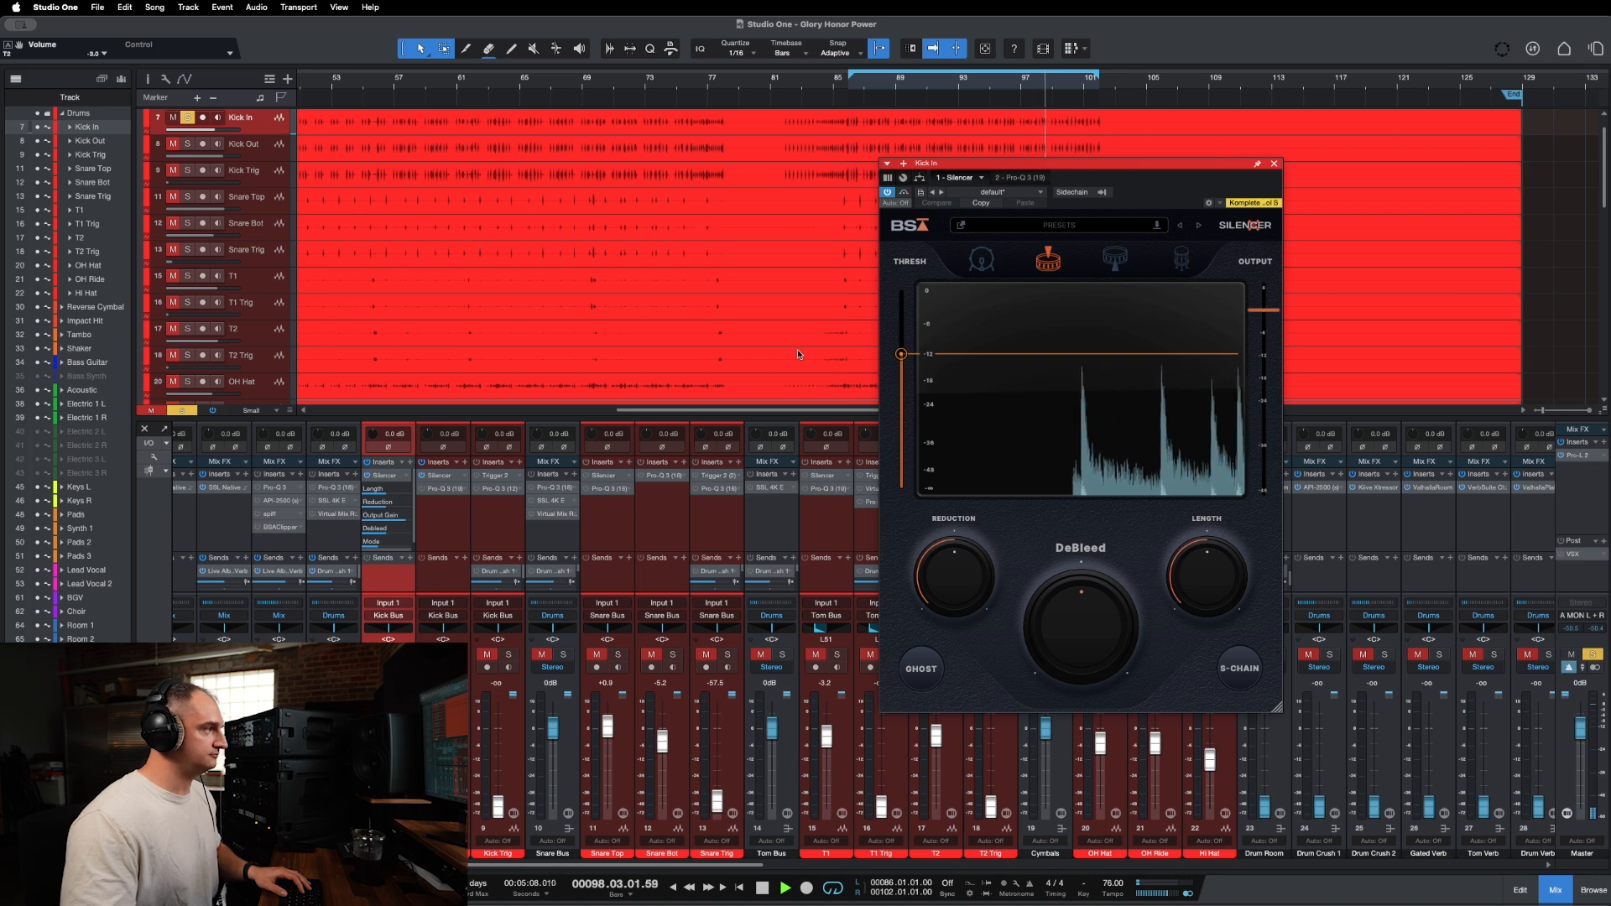
{"action": "left_click_drag", "start_coordinate": [900, 353], "coordinate": [883, 418]}
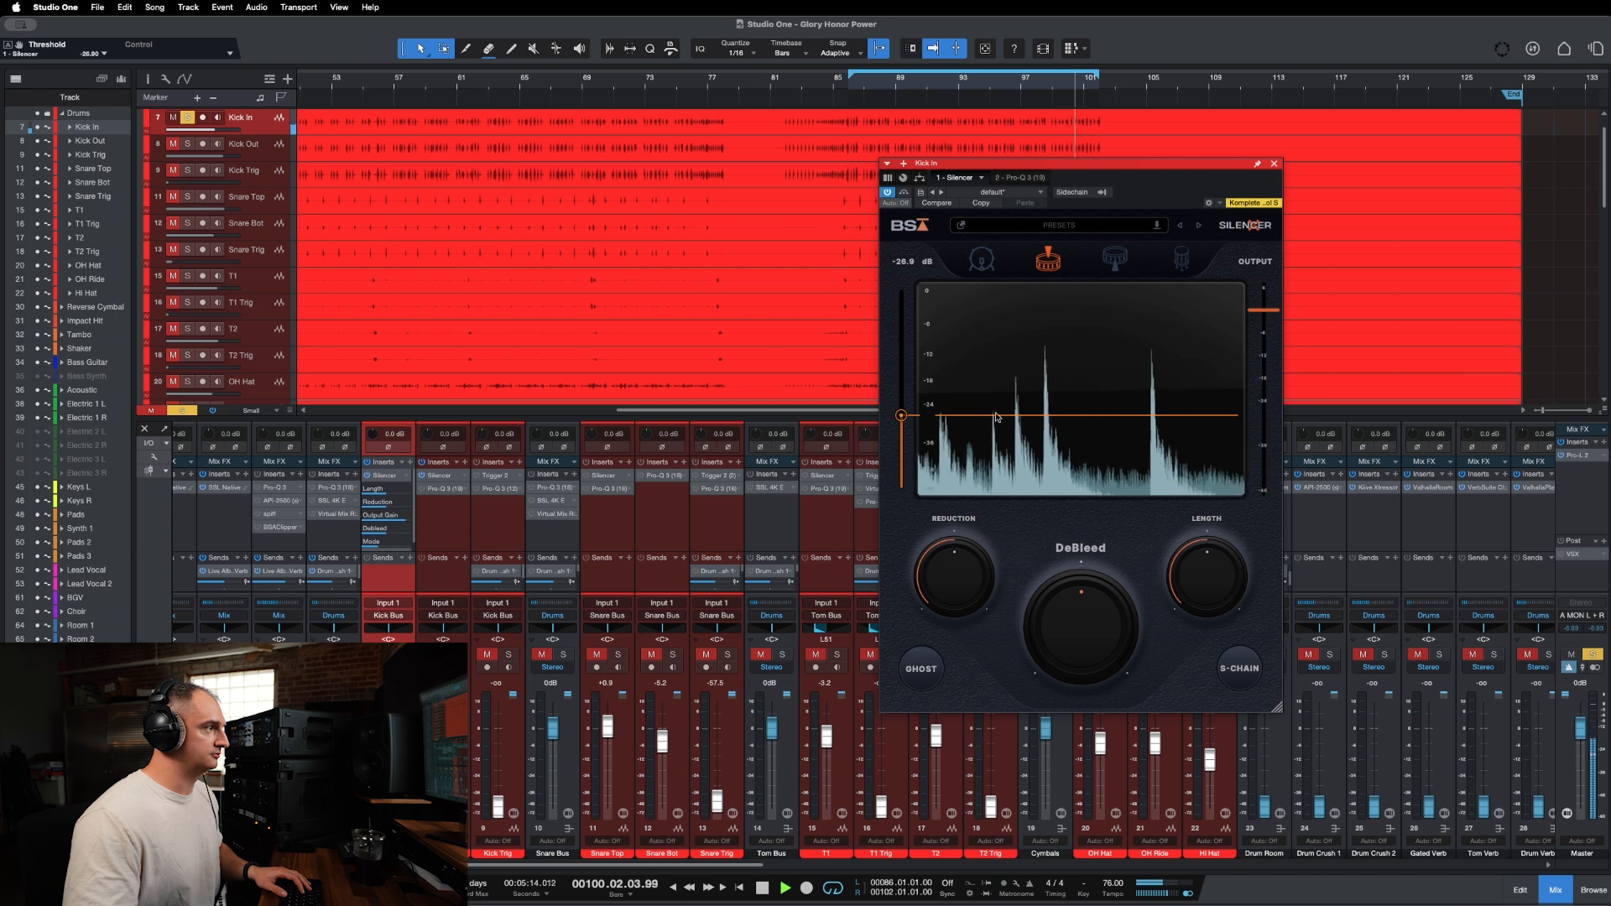
{"action": "left_click", "coordinate": [980, 264]}
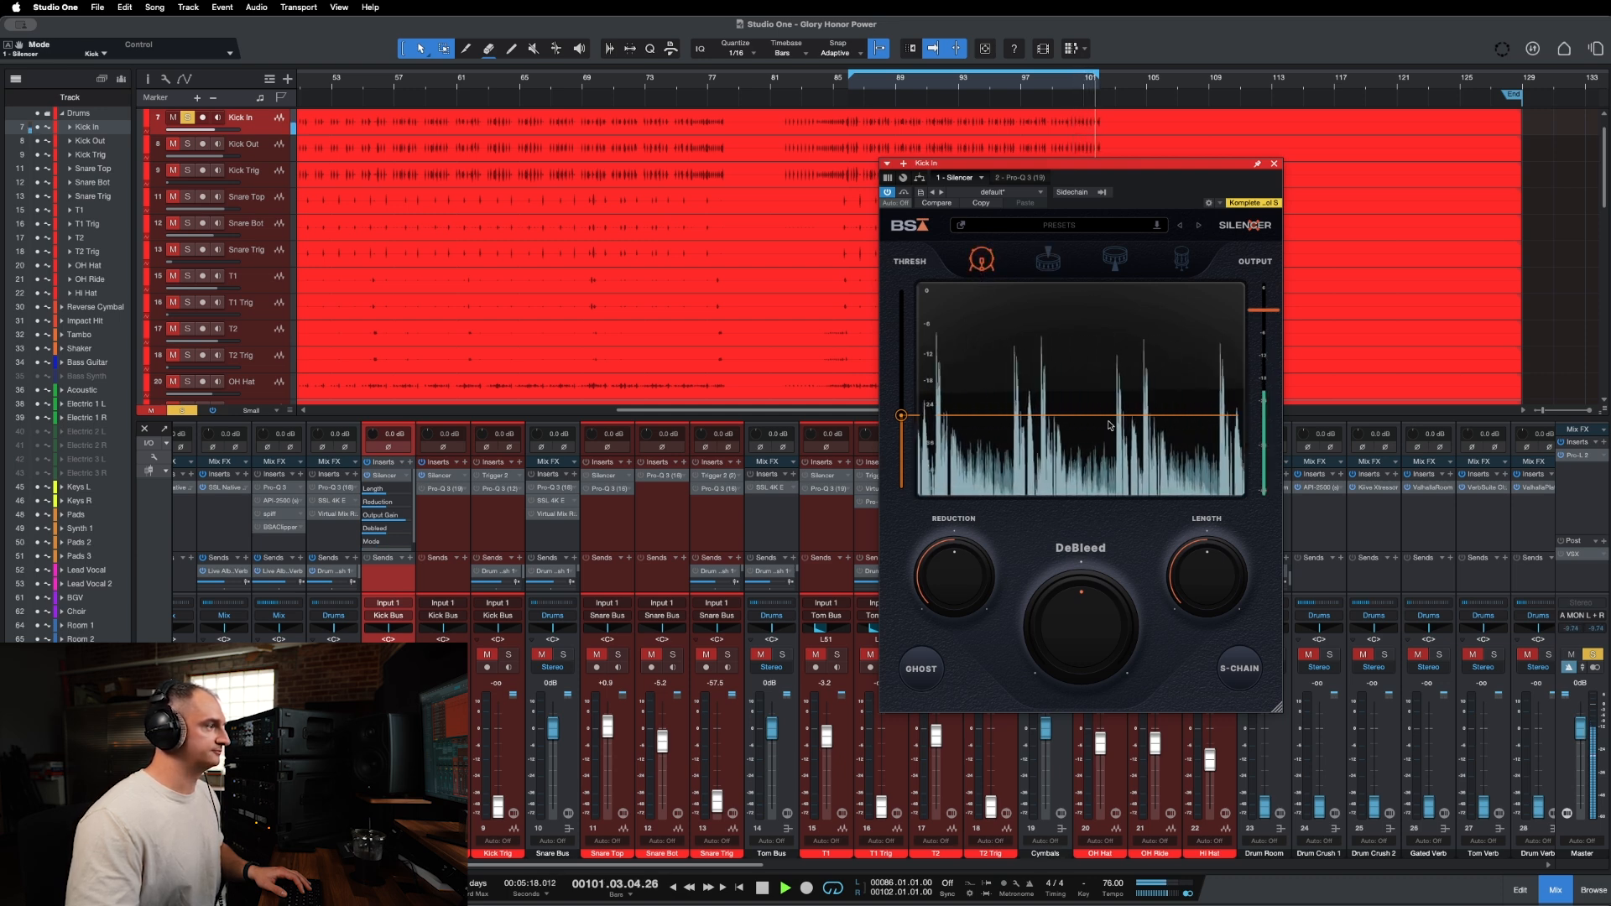
{"action": "left_click_drag", "start_coordinate": [1048, 623], "coordinate": [1046, 602]}
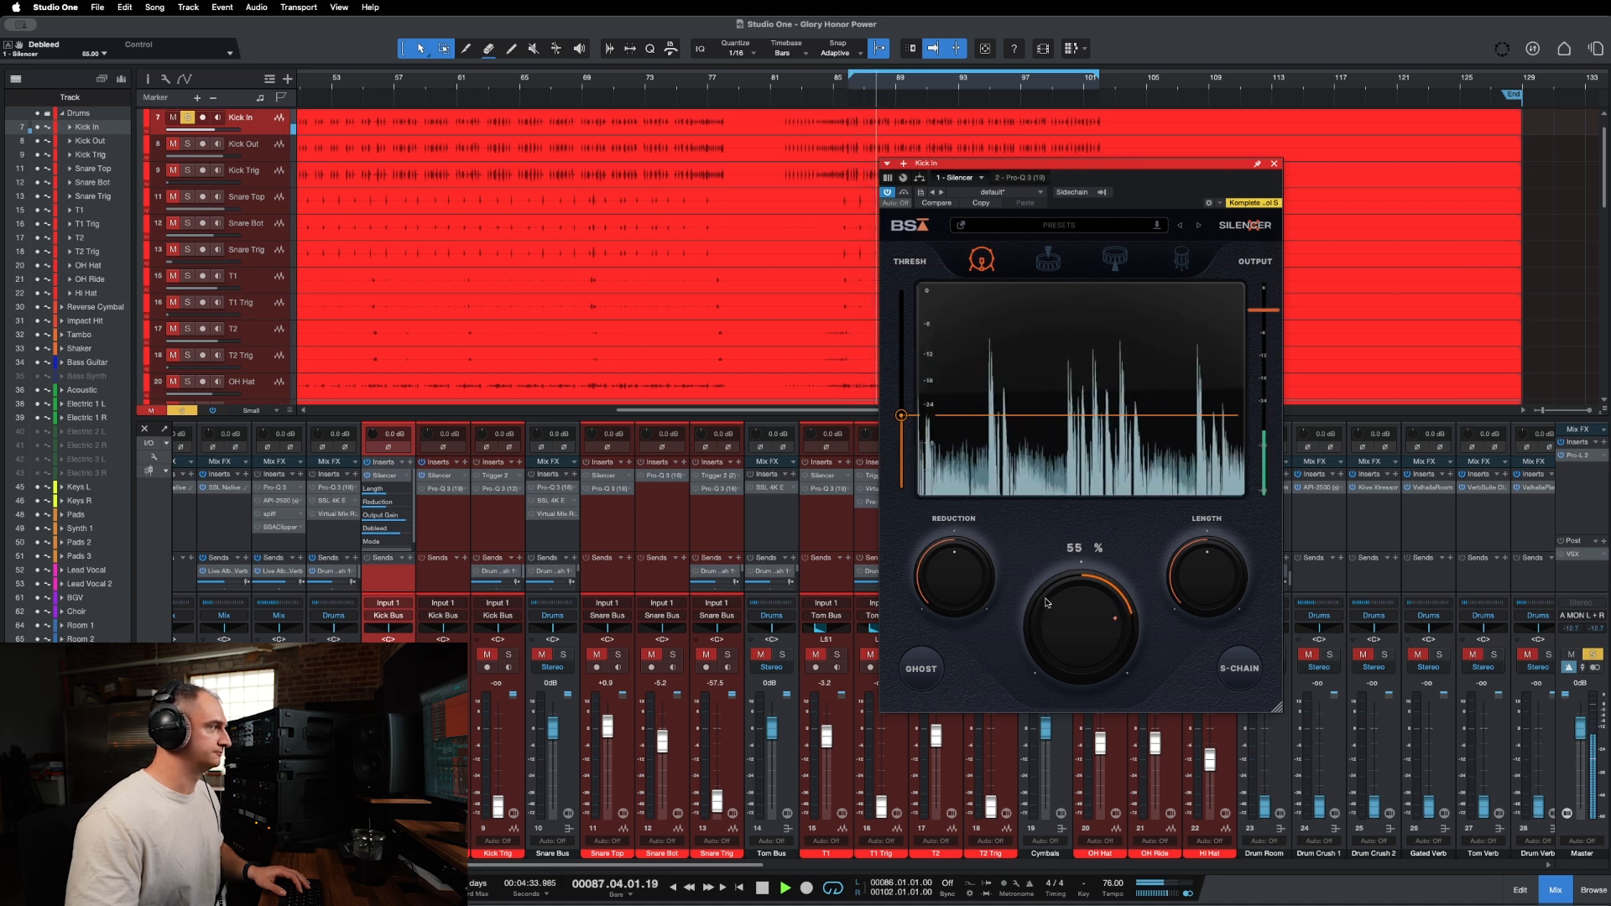
Compare Kick In with its Silencer bypassed and active, close the plug-in window and unsolo the track.
{"action": "left_click", "coordinate": [904, 193]}
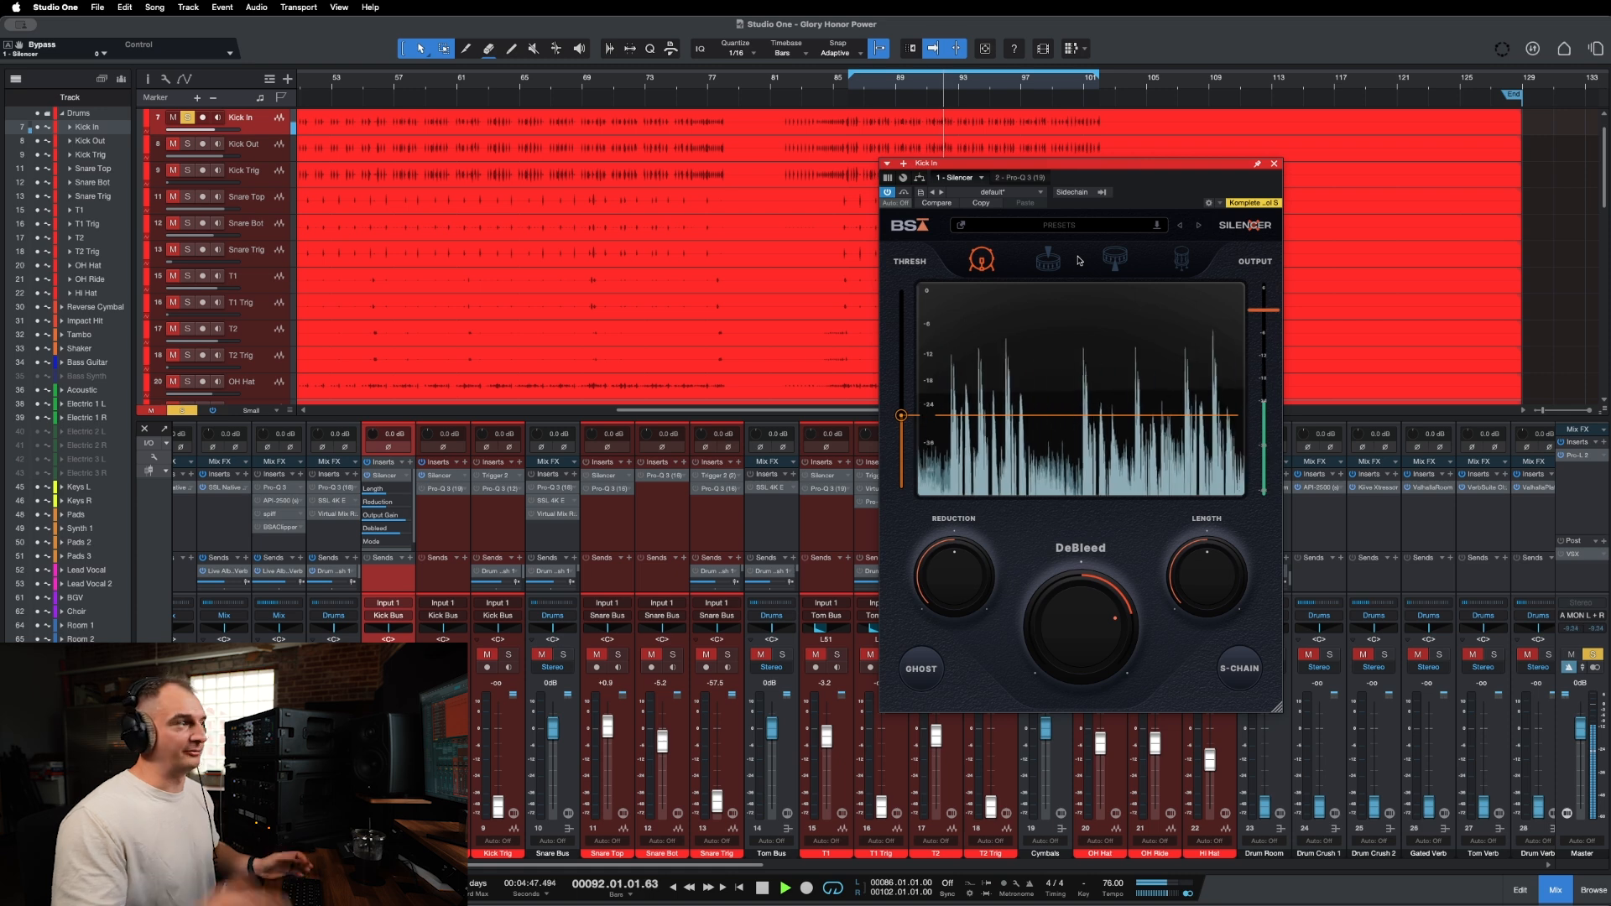
{"action": "left_click", "coordinate": [1274, 164]}
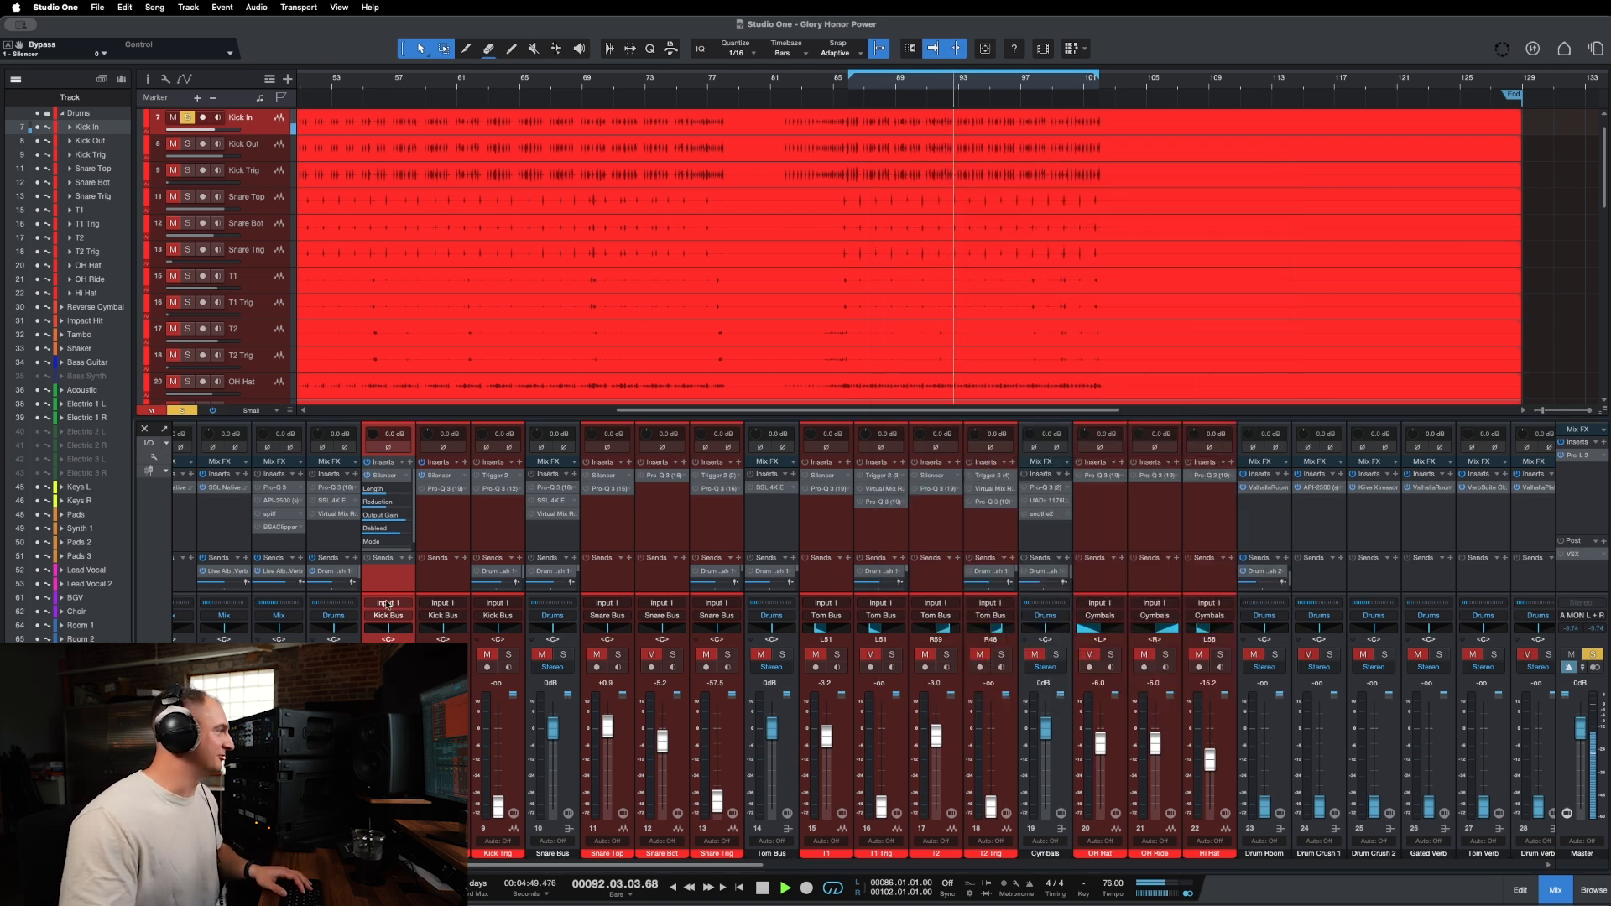
{"action": "left_click", "coordinate": [400, 655]}
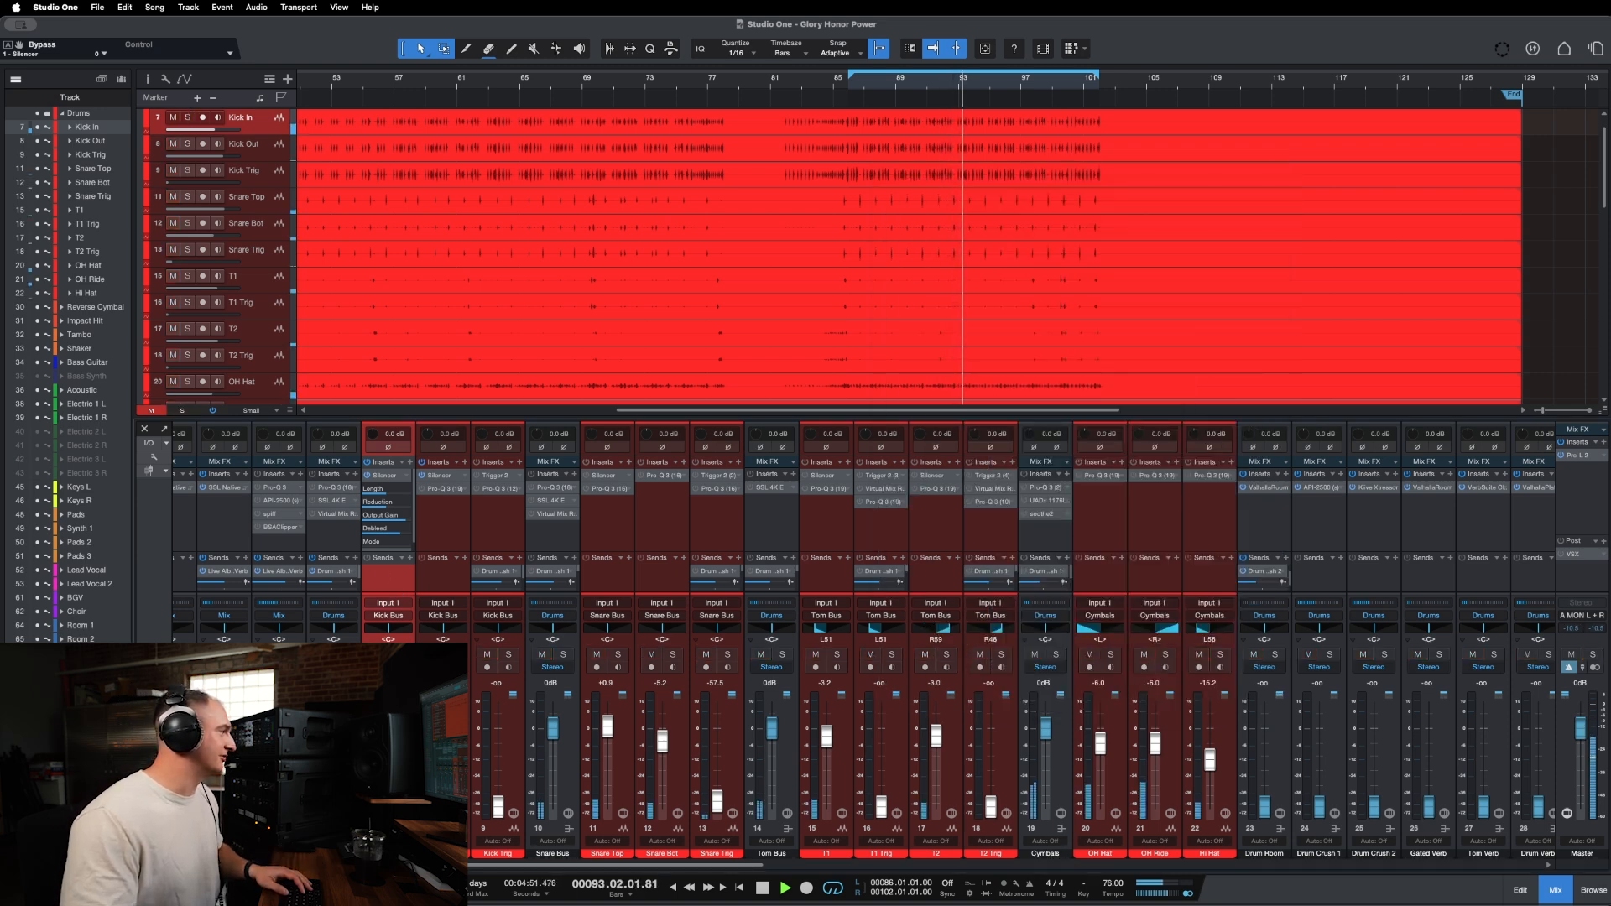
With Kick Out soloed, set its Silencer's DeBleed to 29%, compare it bypassed and active, and close the plug-in window.
{"action": "left_click", "coordinate": [454, 655]}
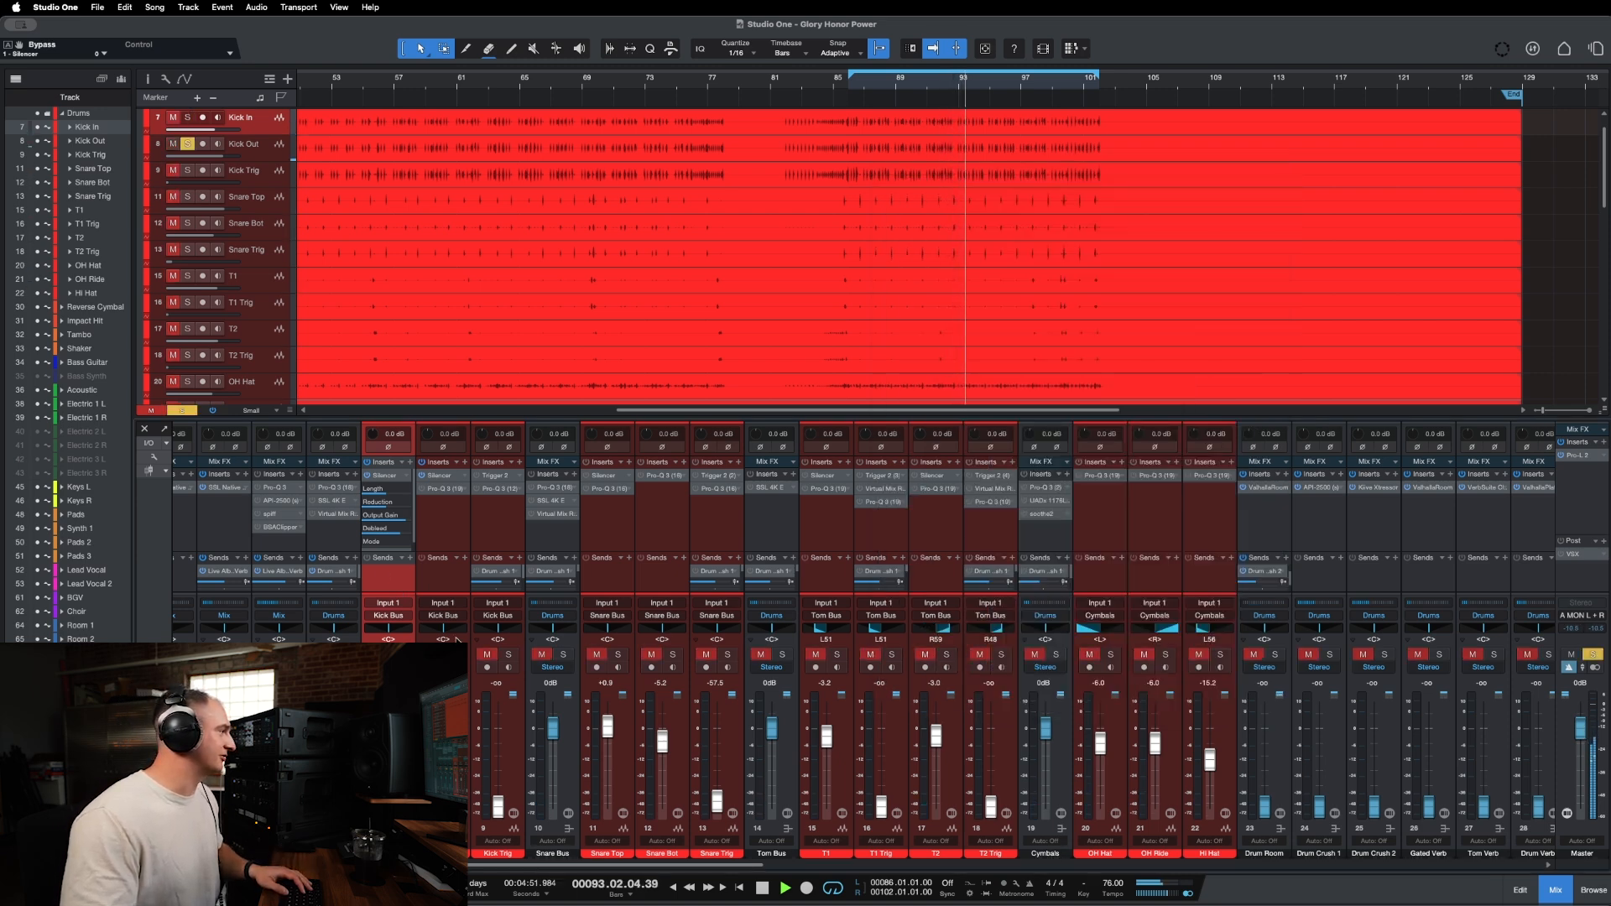
{"action": "left_click", "coordinate": [445, 475]}
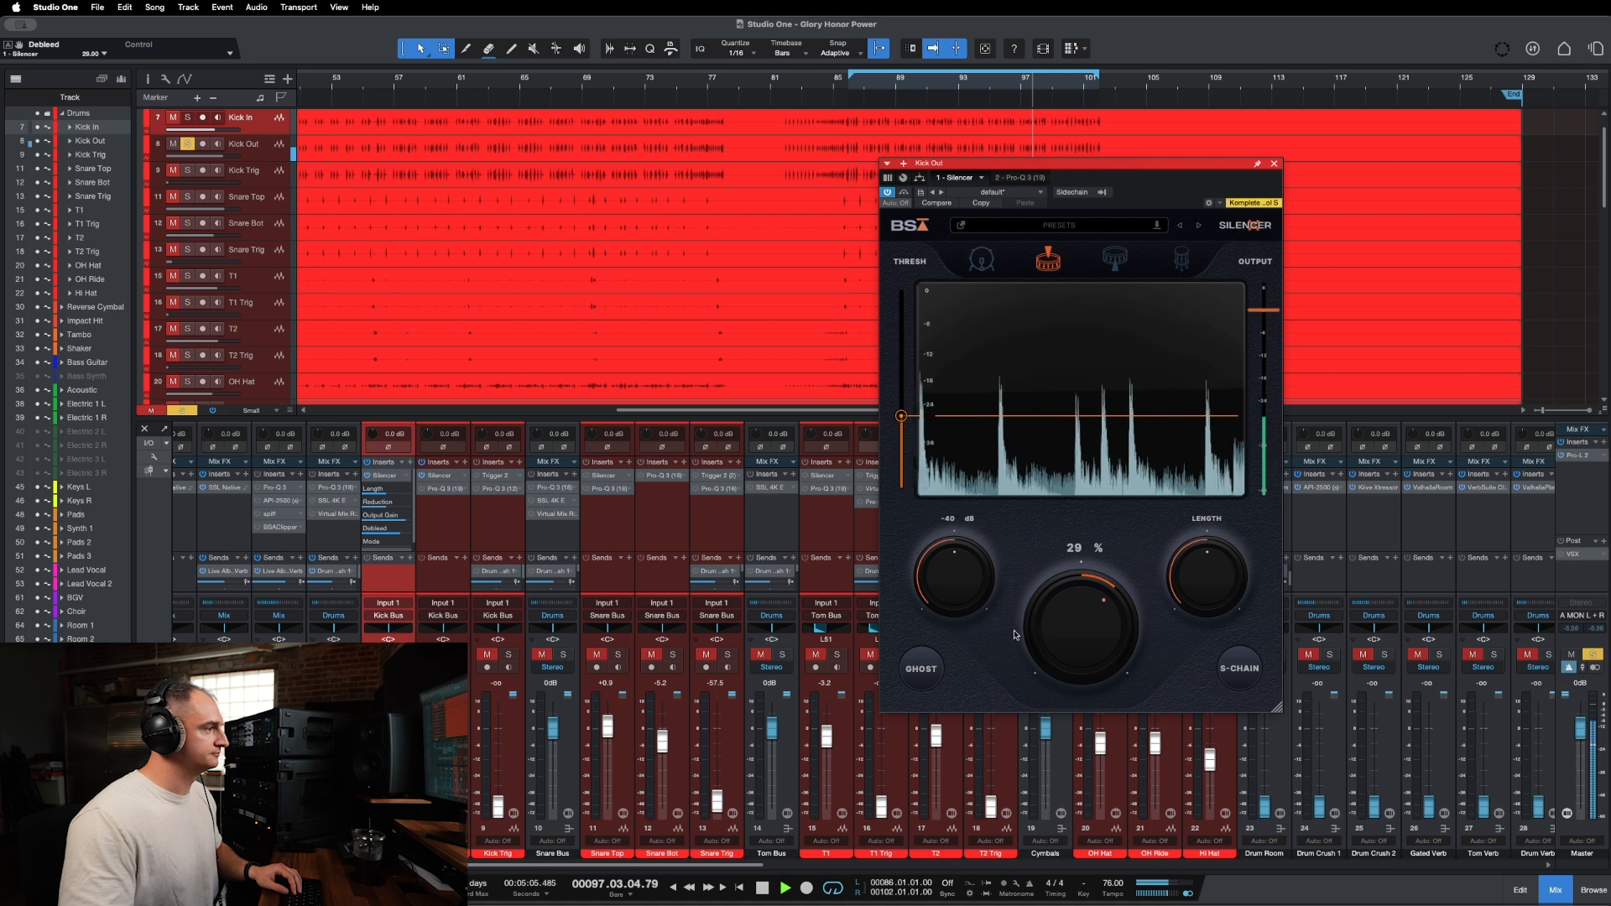
{"action": "left_click", "coordinate": [903, 194]}
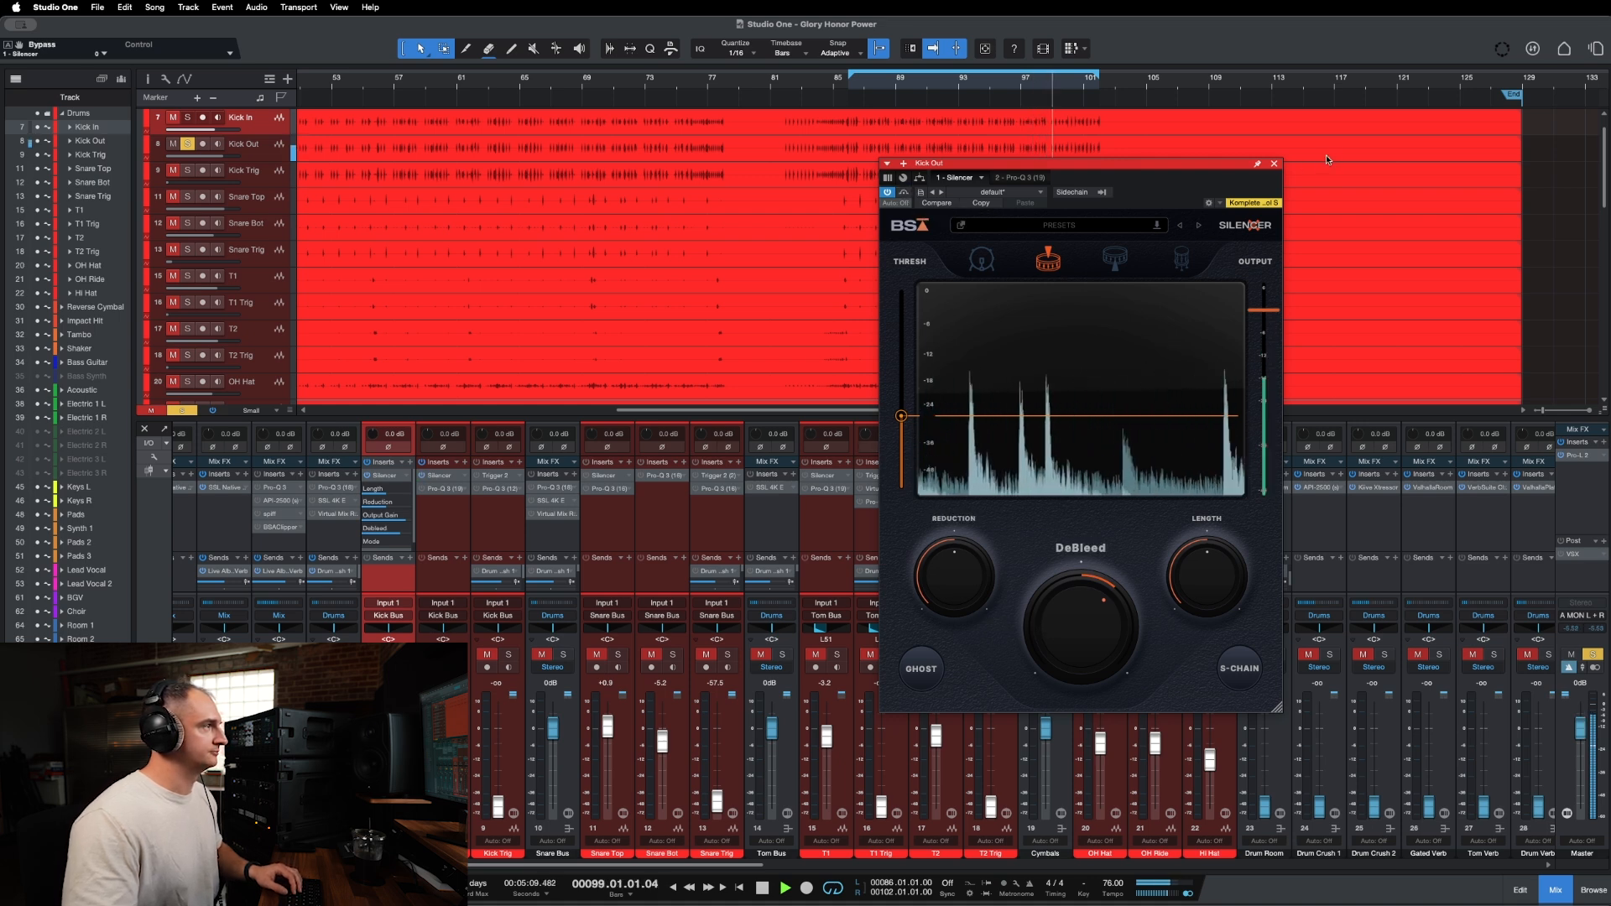
{"action": "left_click", "coordinate": [1274, 164]}
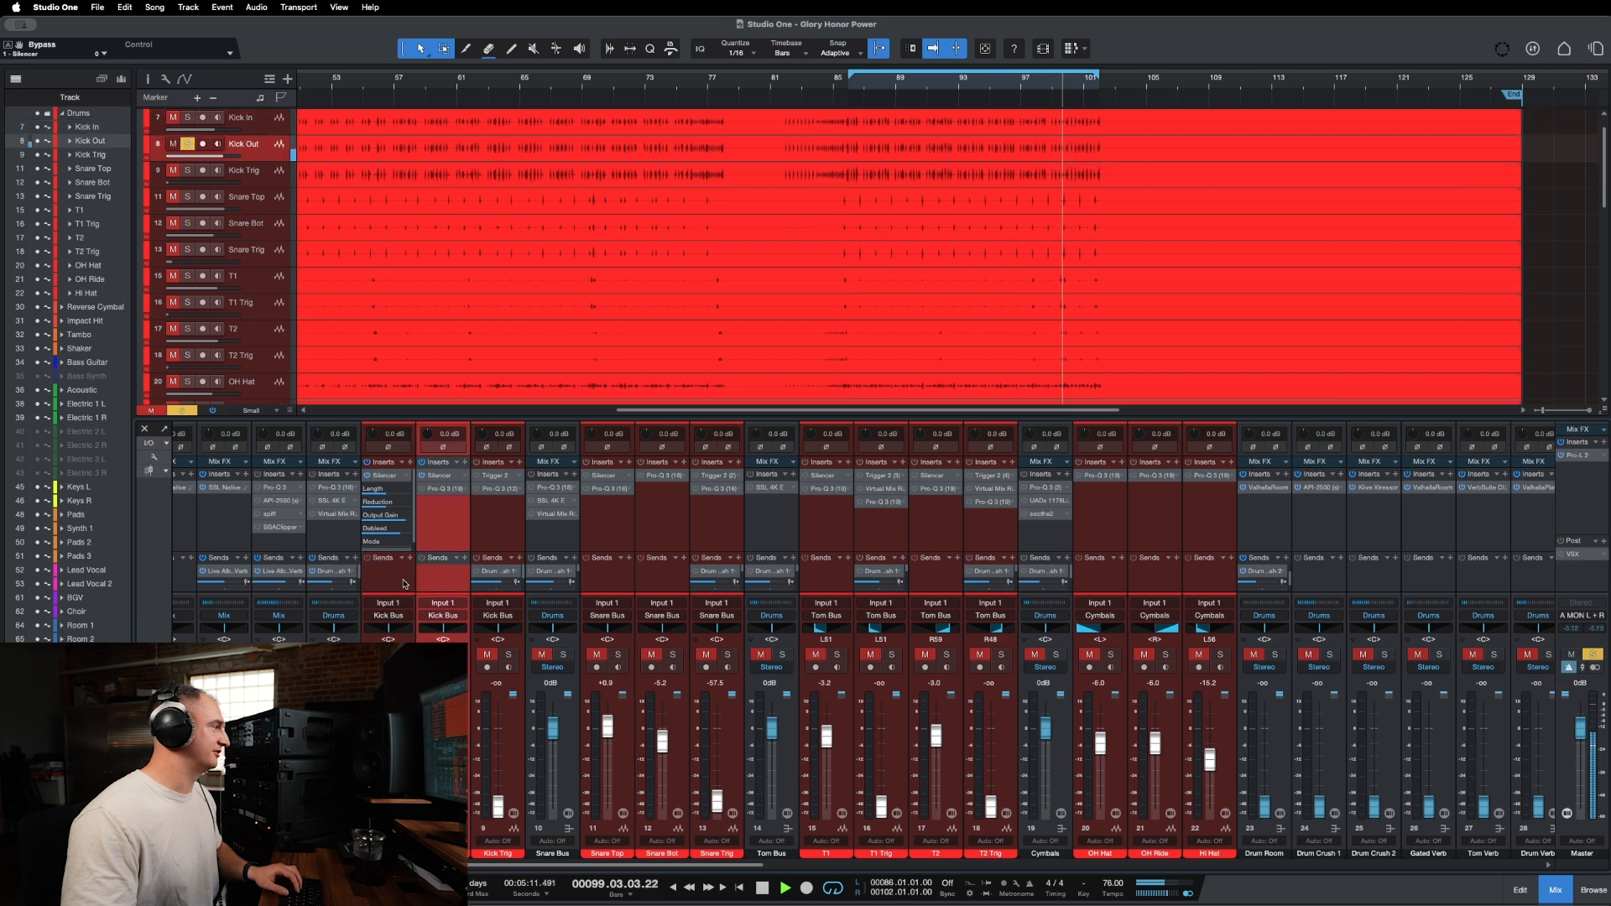
Audition Kick In and Kick Out soloed together, collapse the Silencer parameters on Kick In, and unsolo both tracks.
{"action": "left_click", "coordinate": [432, 581]}
{"action": "key", "text": "s"}
{"action": "key", "text": "s"}
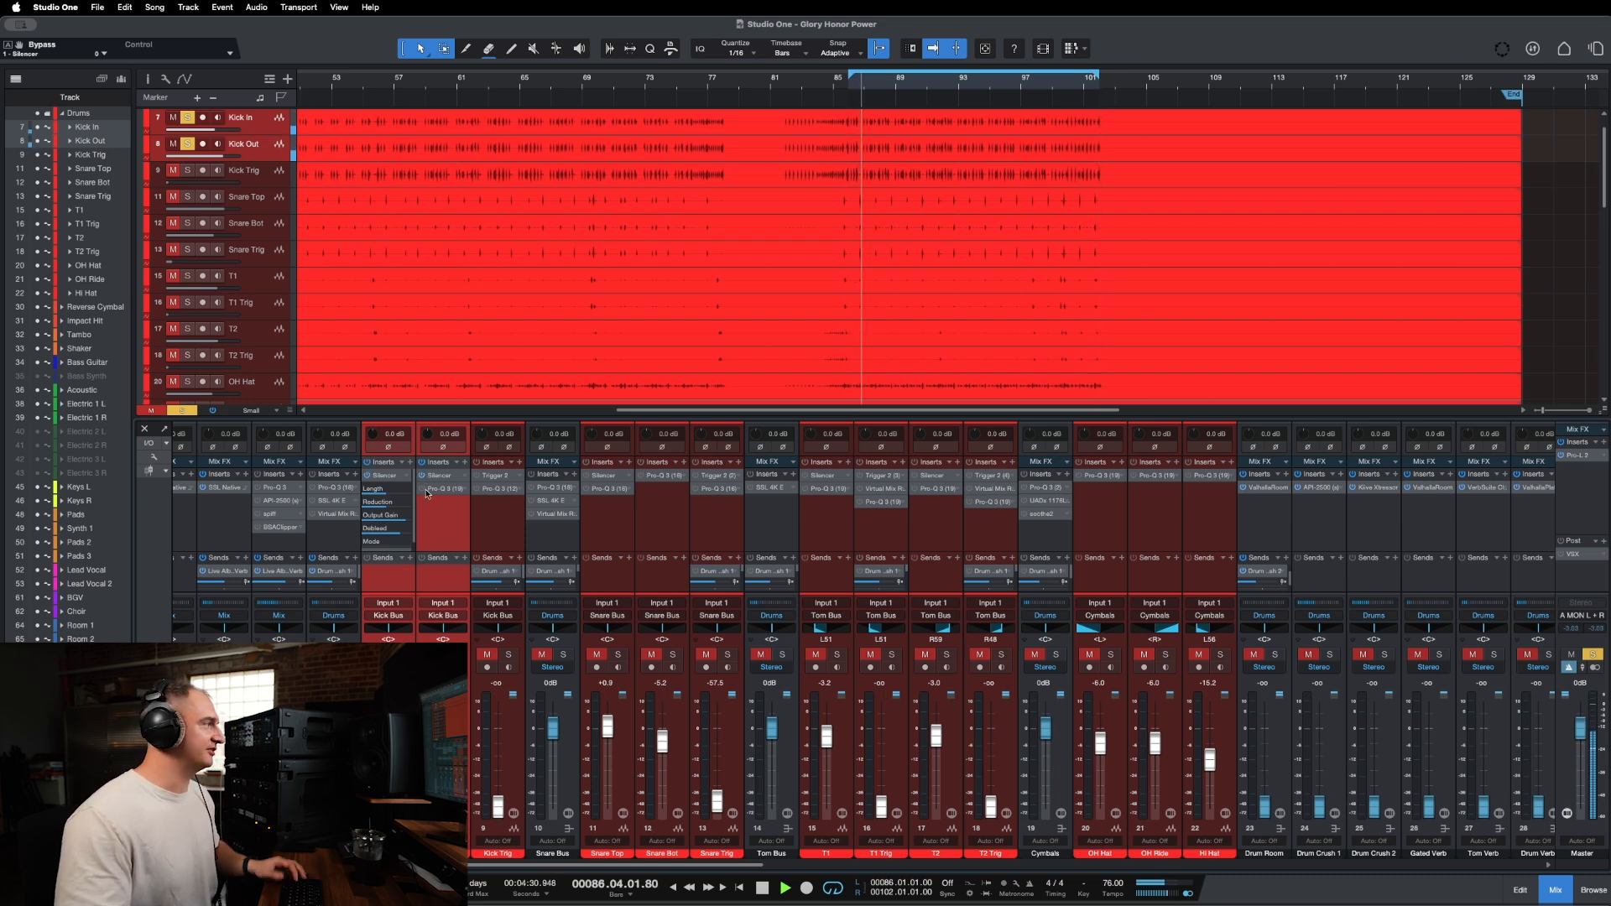
{"action": "left_click", "coordinate": [390, 485]}
{"action": "left_click", "coordinate": [443, 529]}
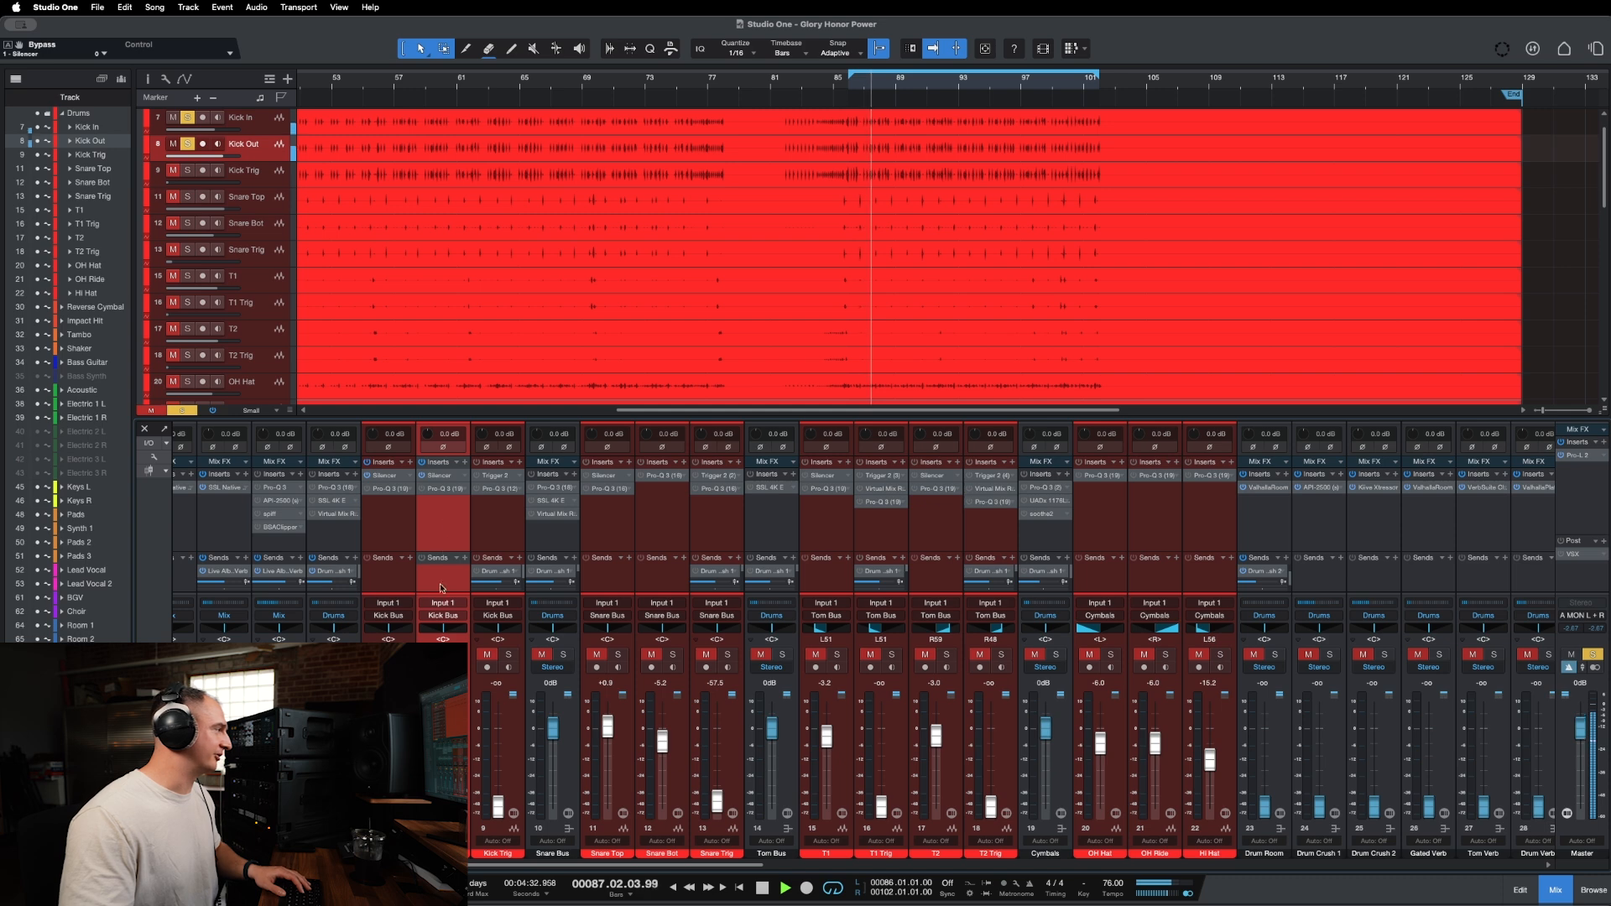
{"action": "left_click", "coordinate": [399, 654]}
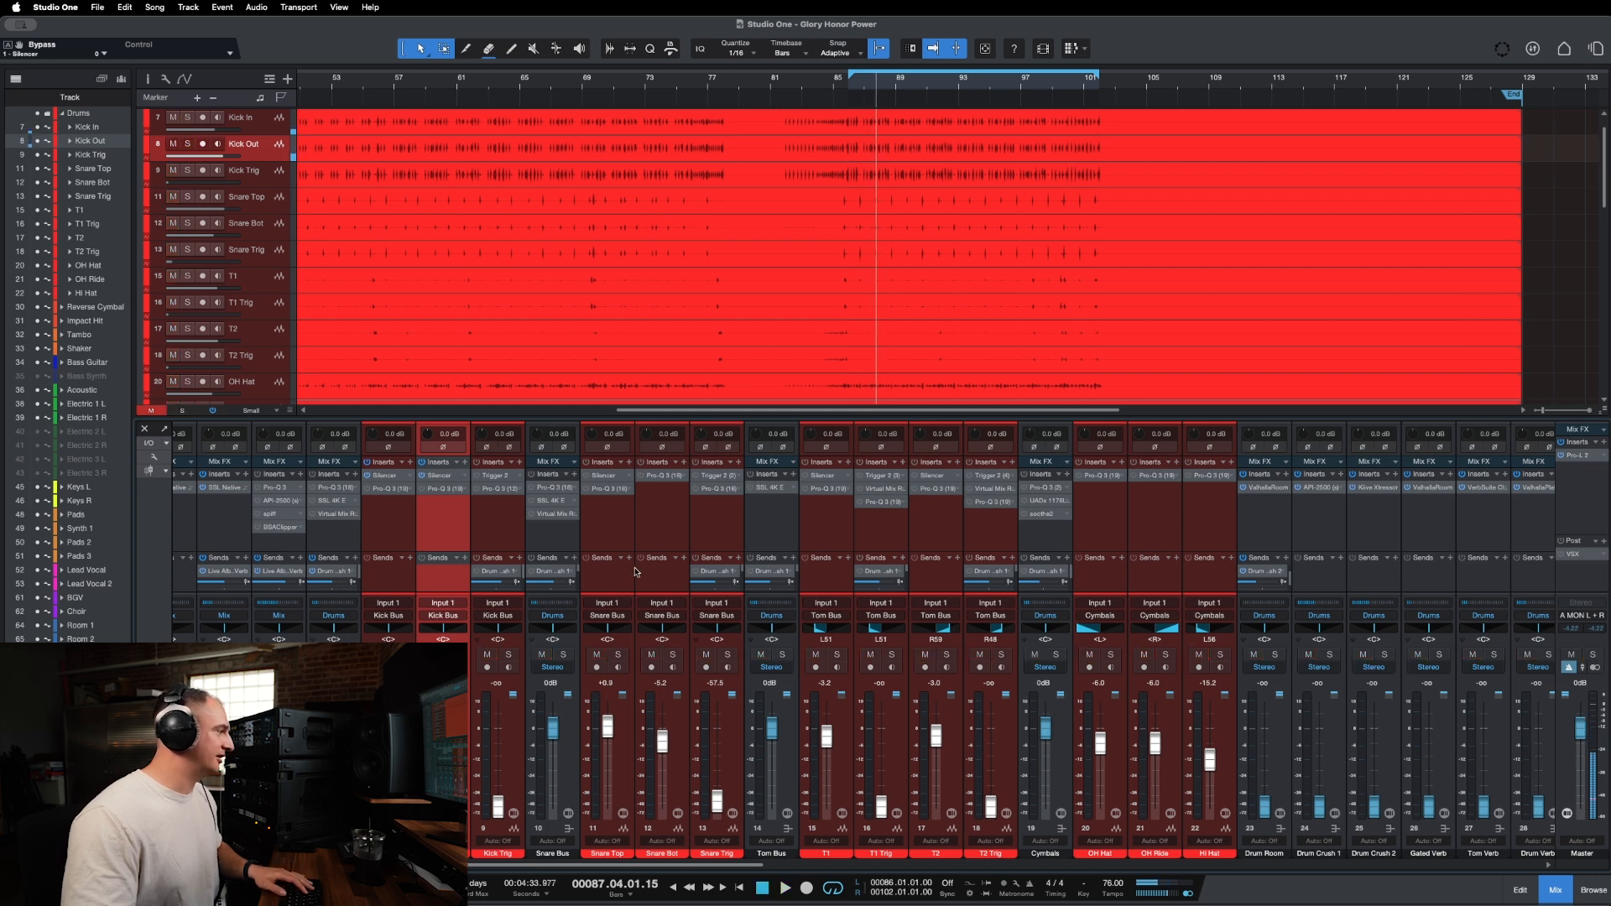
Open the Silencer on T1 and solo the track during playback, moving the plug-in window clear of the arrangement.
{"action": "left_click", "coordinate": [819, 493]}
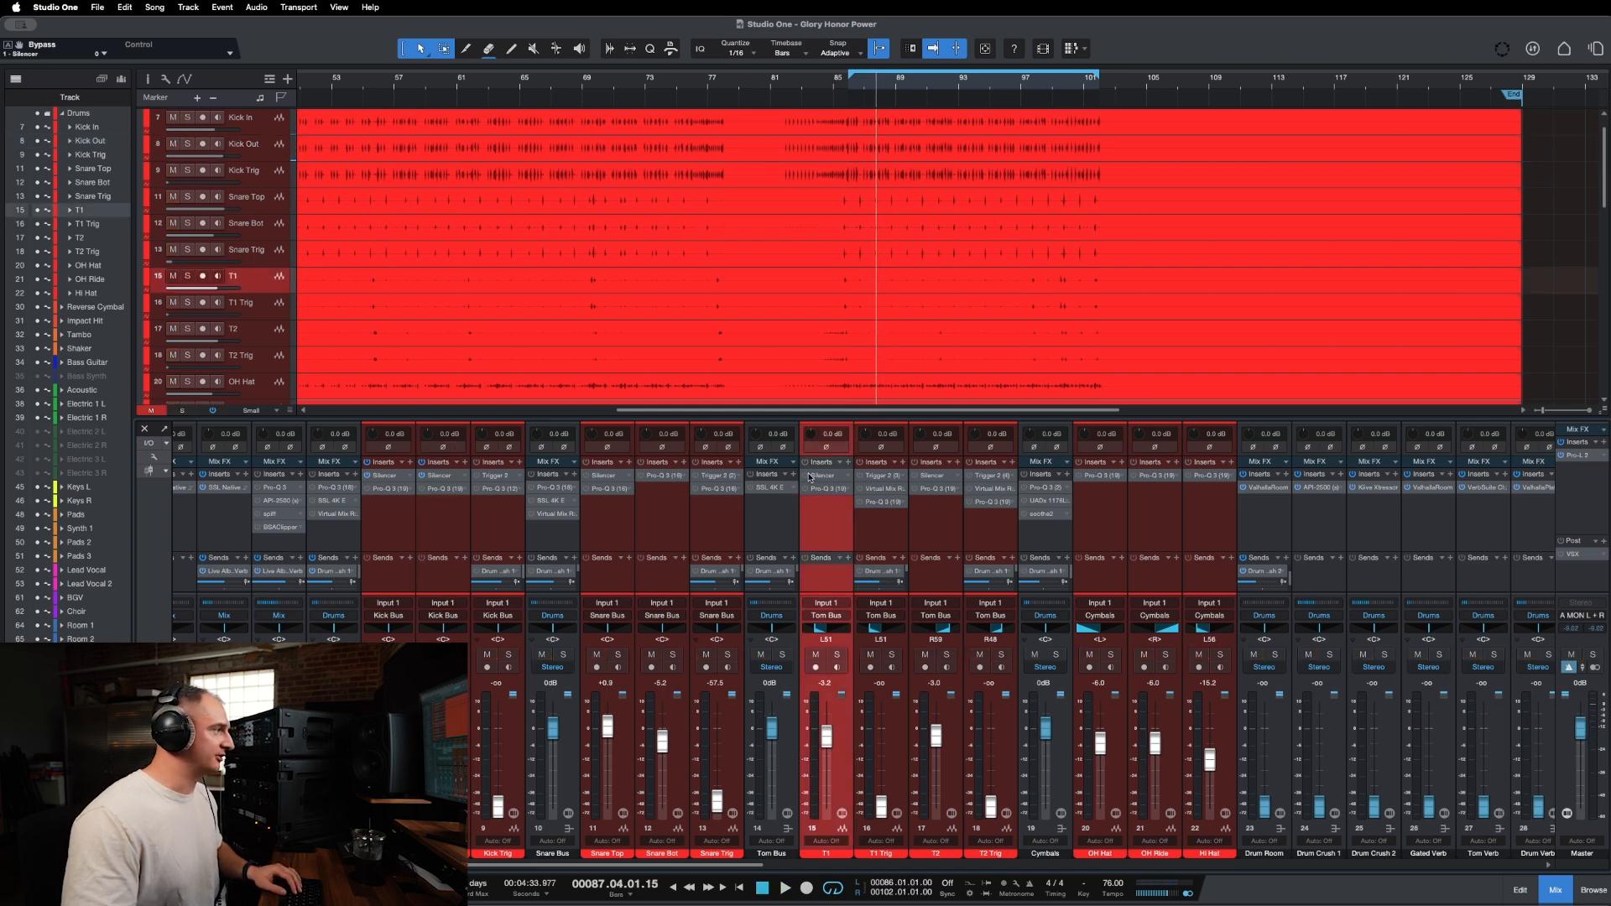
{"action": "left_click", "coordinate": [824, 475]}
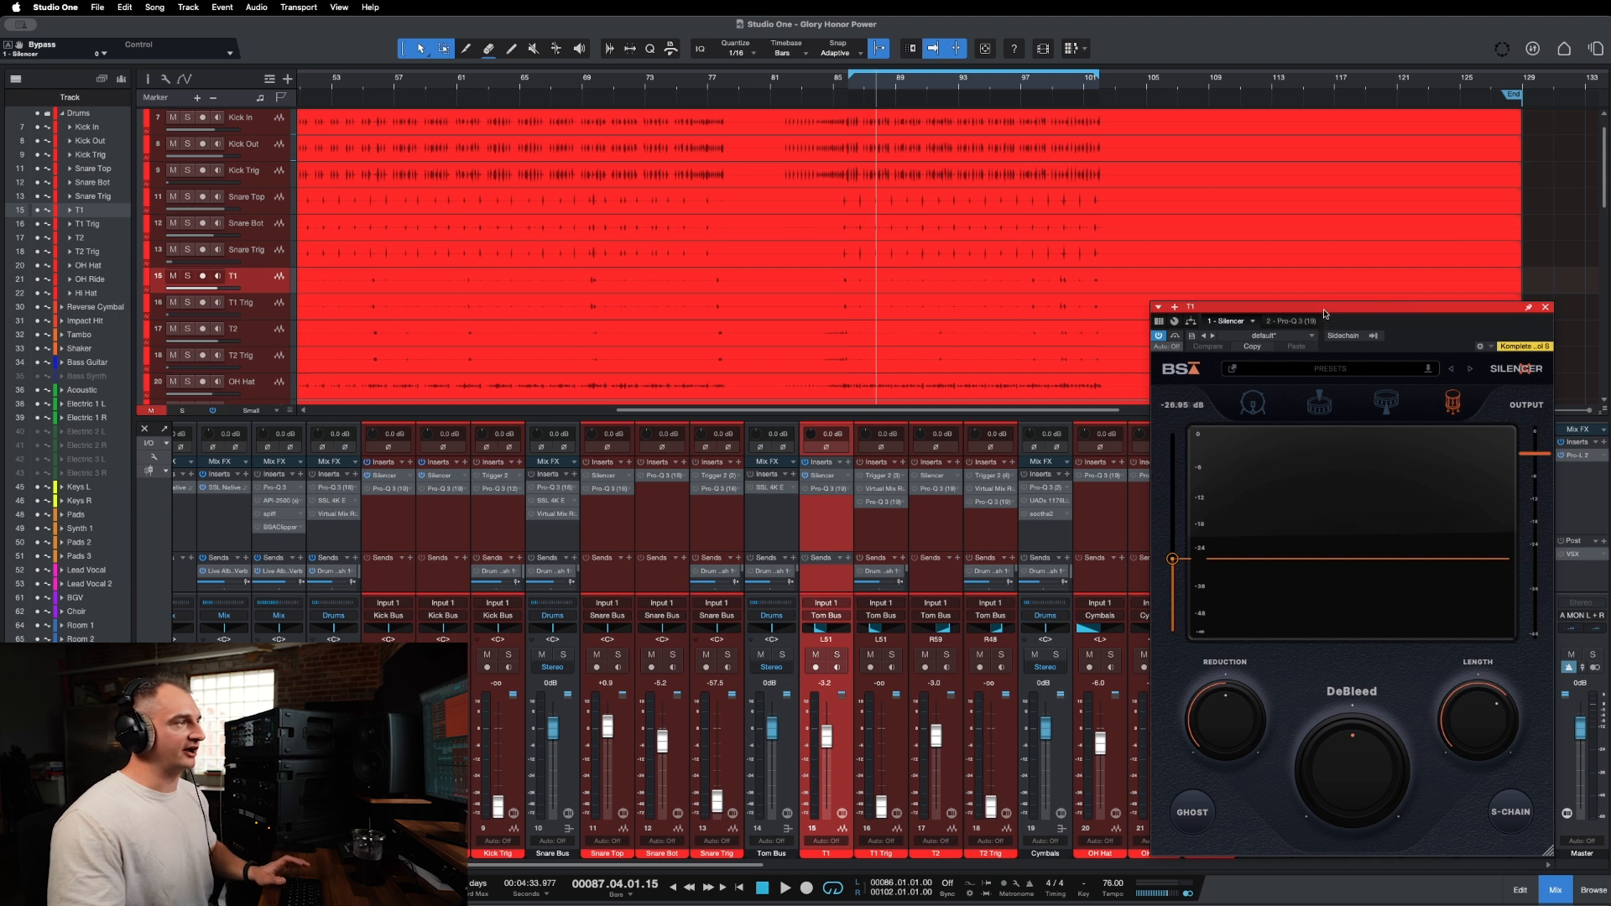
{"action": "left_click_drag", "start_coordinate": [1326, 313], "coordinate": [1206, 264]}
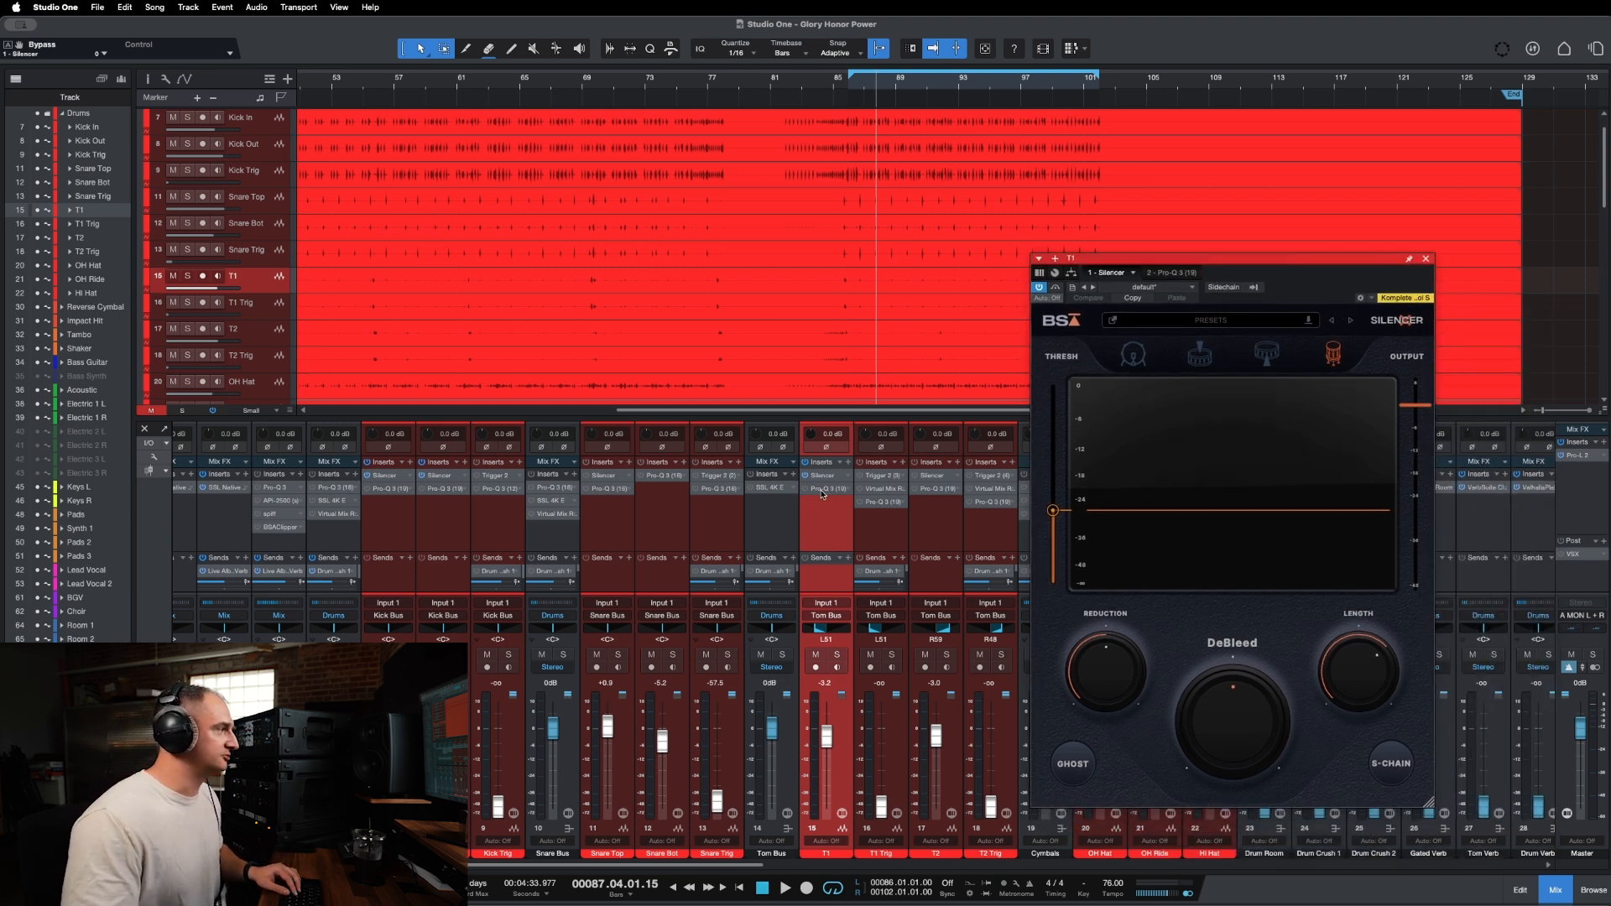
{"action": "key", "text": "space"}
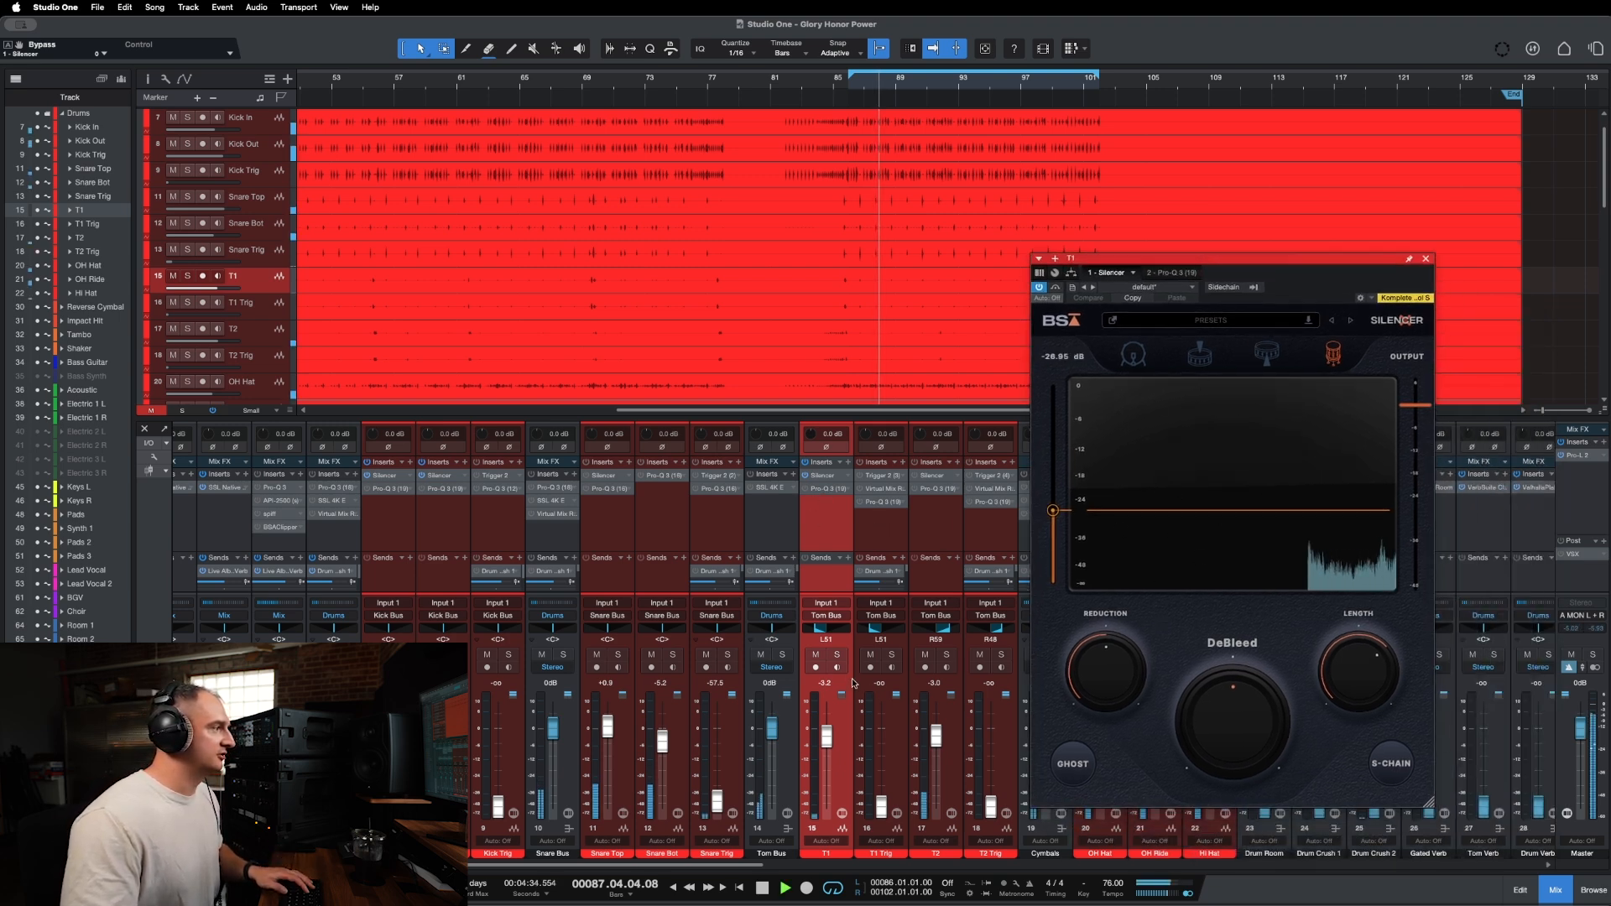
{"action": "key", "text": "s"}
{"action": "left_click_drag", "start_coordinate": [1083, 259], "coordinate": [1059, 370]}
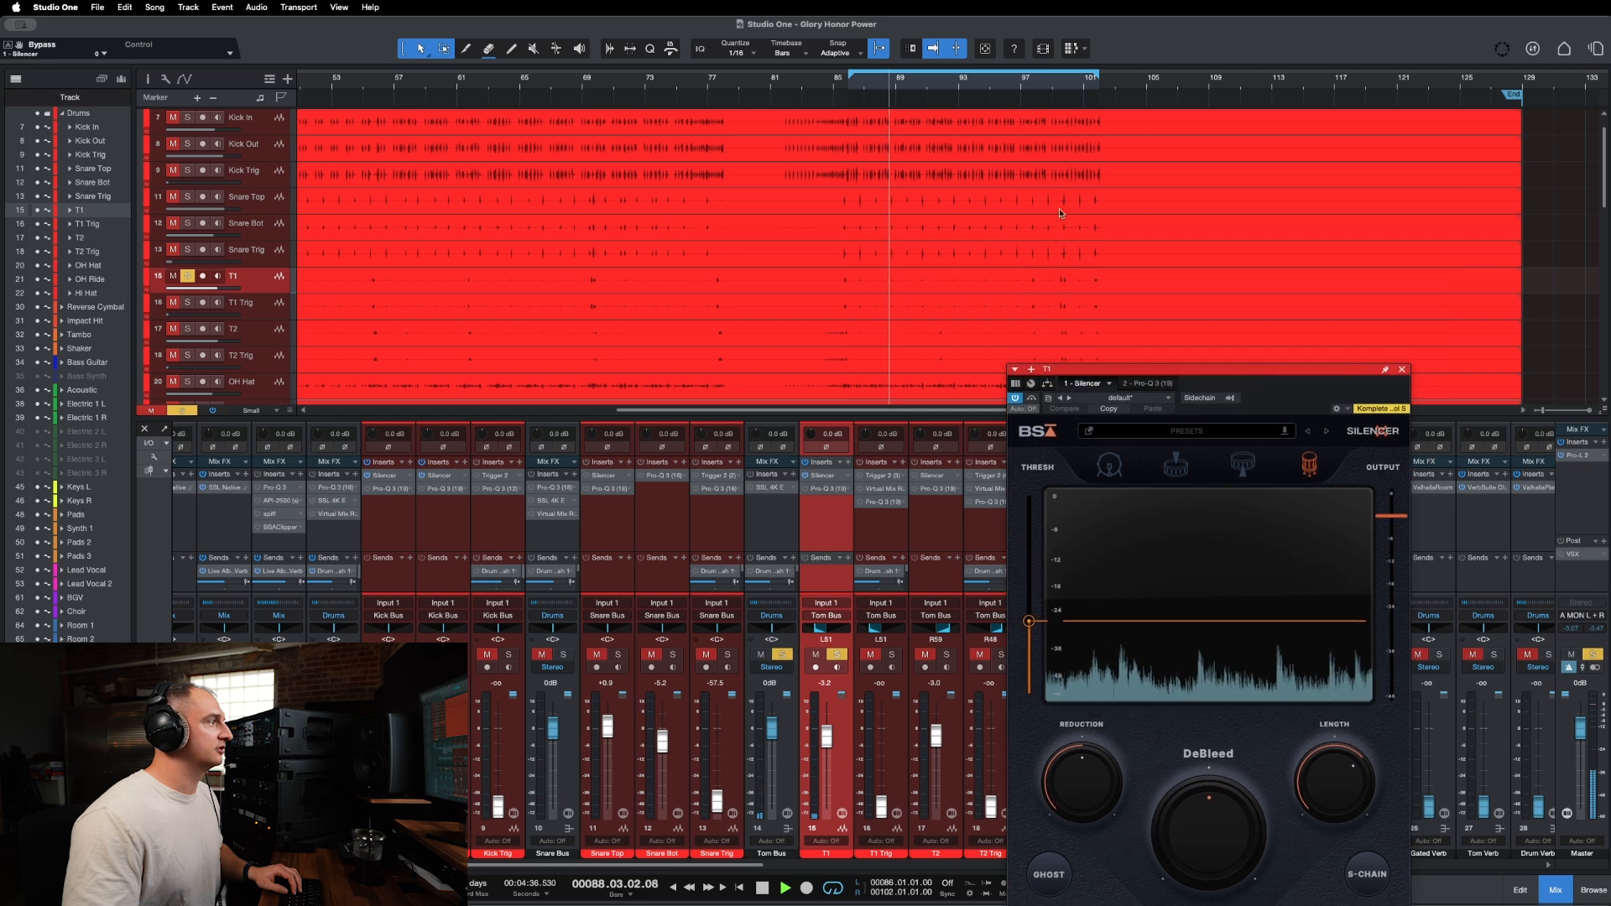
Loop the tom fill from 99.03.01.00 to 99.04.04.00 and play it with T1 soloed.
{"action": "left_click_drag", "start_coordinate": [1054, 87], "coordinate": [1004, 179]}
{"action": "key", "text": "space"}
{"action": "left_click_drag", "start_coordinate": [840, 72], "coordinate": [965, 108]}
{"action": "key", "text": "space"}
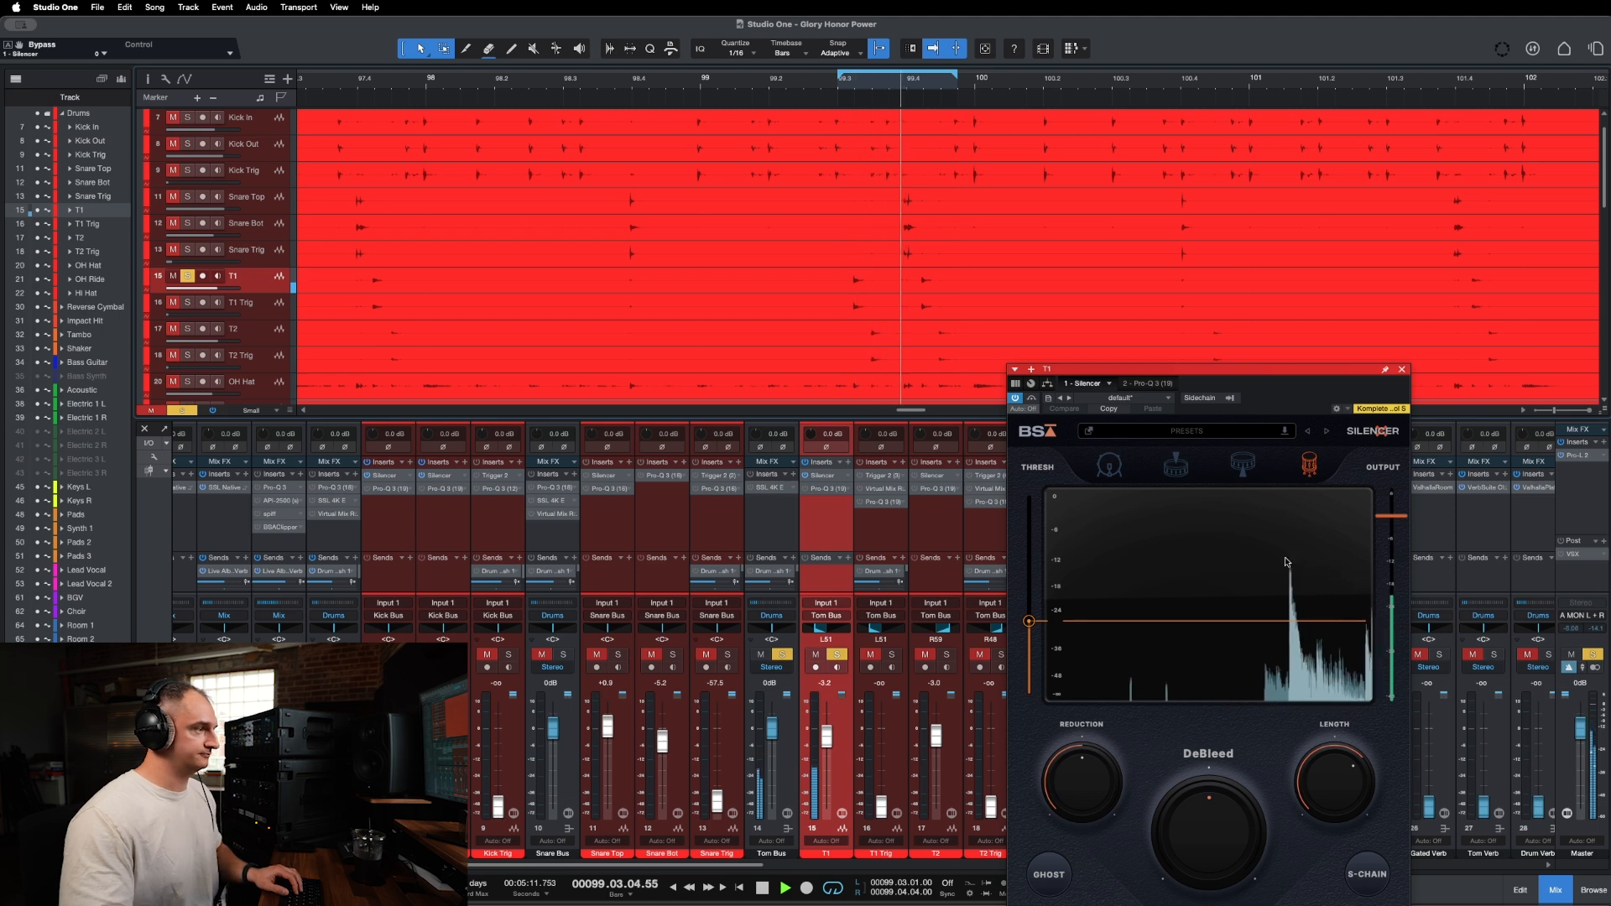
Set T1's Silencer DeBleed to 30%, try the length control, compare bypassed and active, and close the plug-in window.
{"action": "mouse_move", "coordinate": [1167, 866]}
{"action": "left_mouse_down"}
{"action": "mouse_move", "coordinate": [1165, 846]}
{"action": "mouse_move", "coordinate": [1165, 859]}
{"action": "left_mouse_up"}
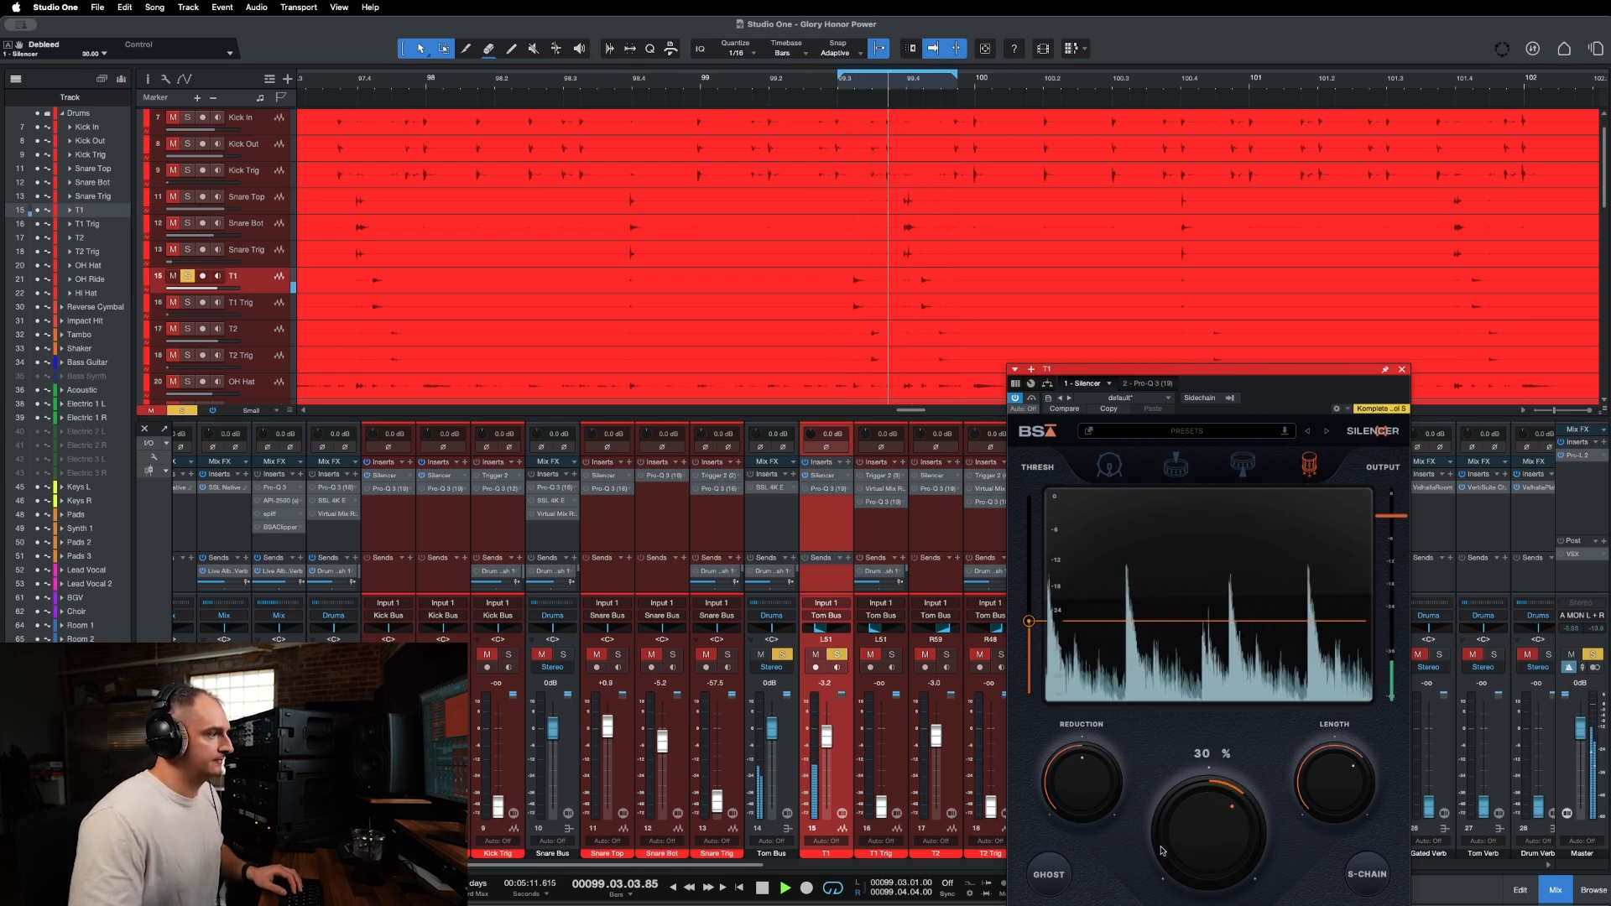
{"action": "left_click_drag", "start_coordinate": [1271, 388], "coordinate": [1280, 247]}
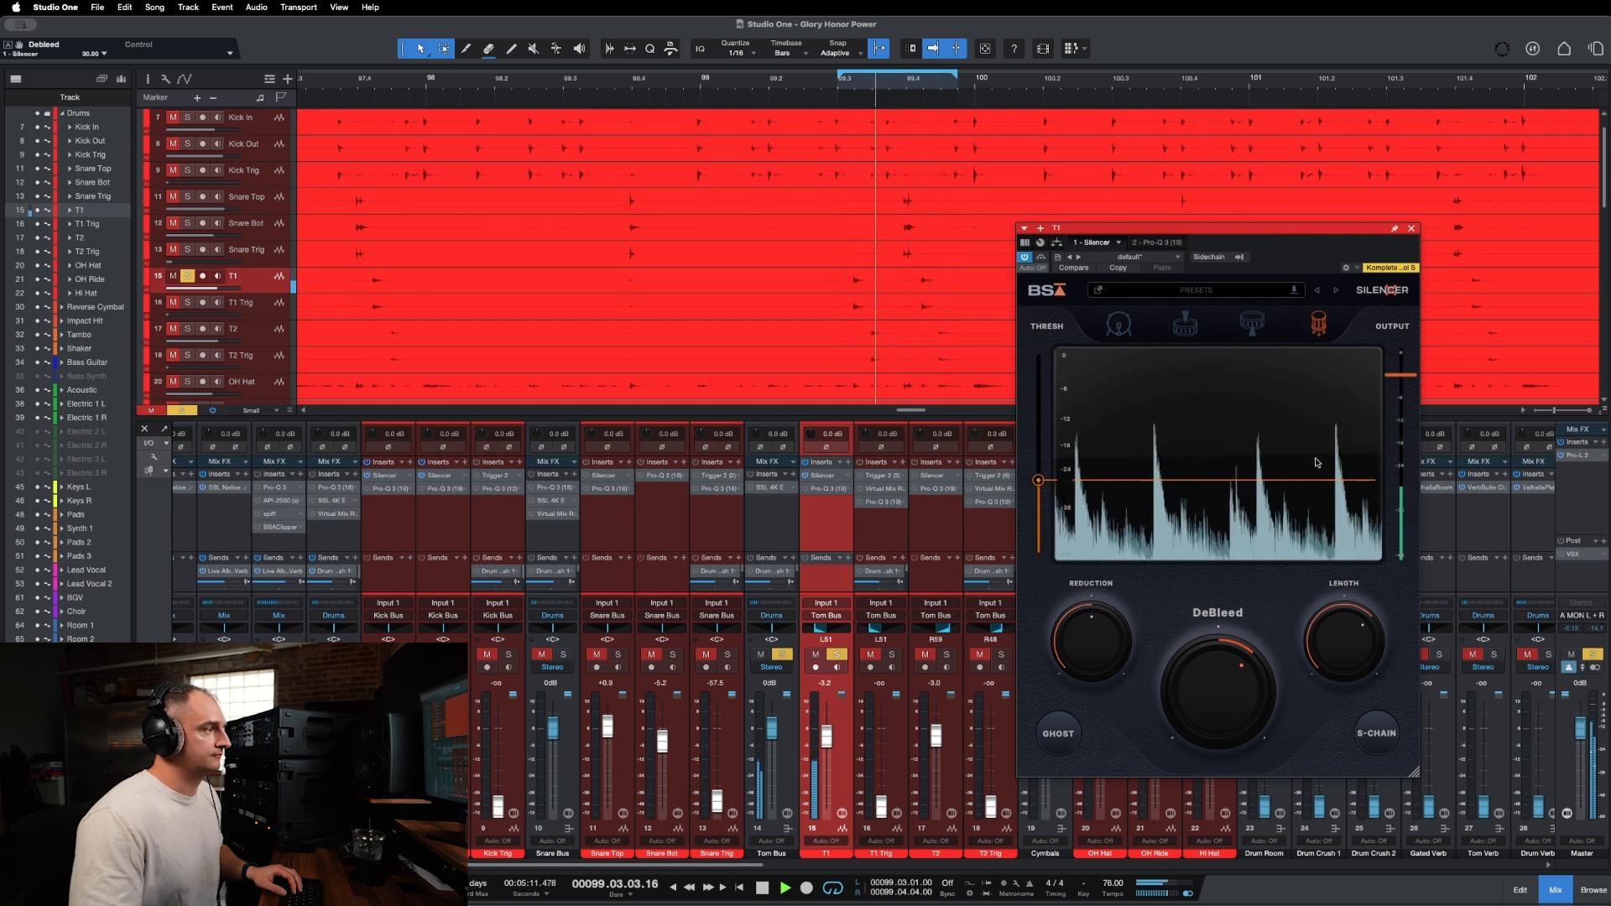
{"action": "left_click_drag", "start_coordinate": [1335, 657], "coordinate": [1334, 661]}
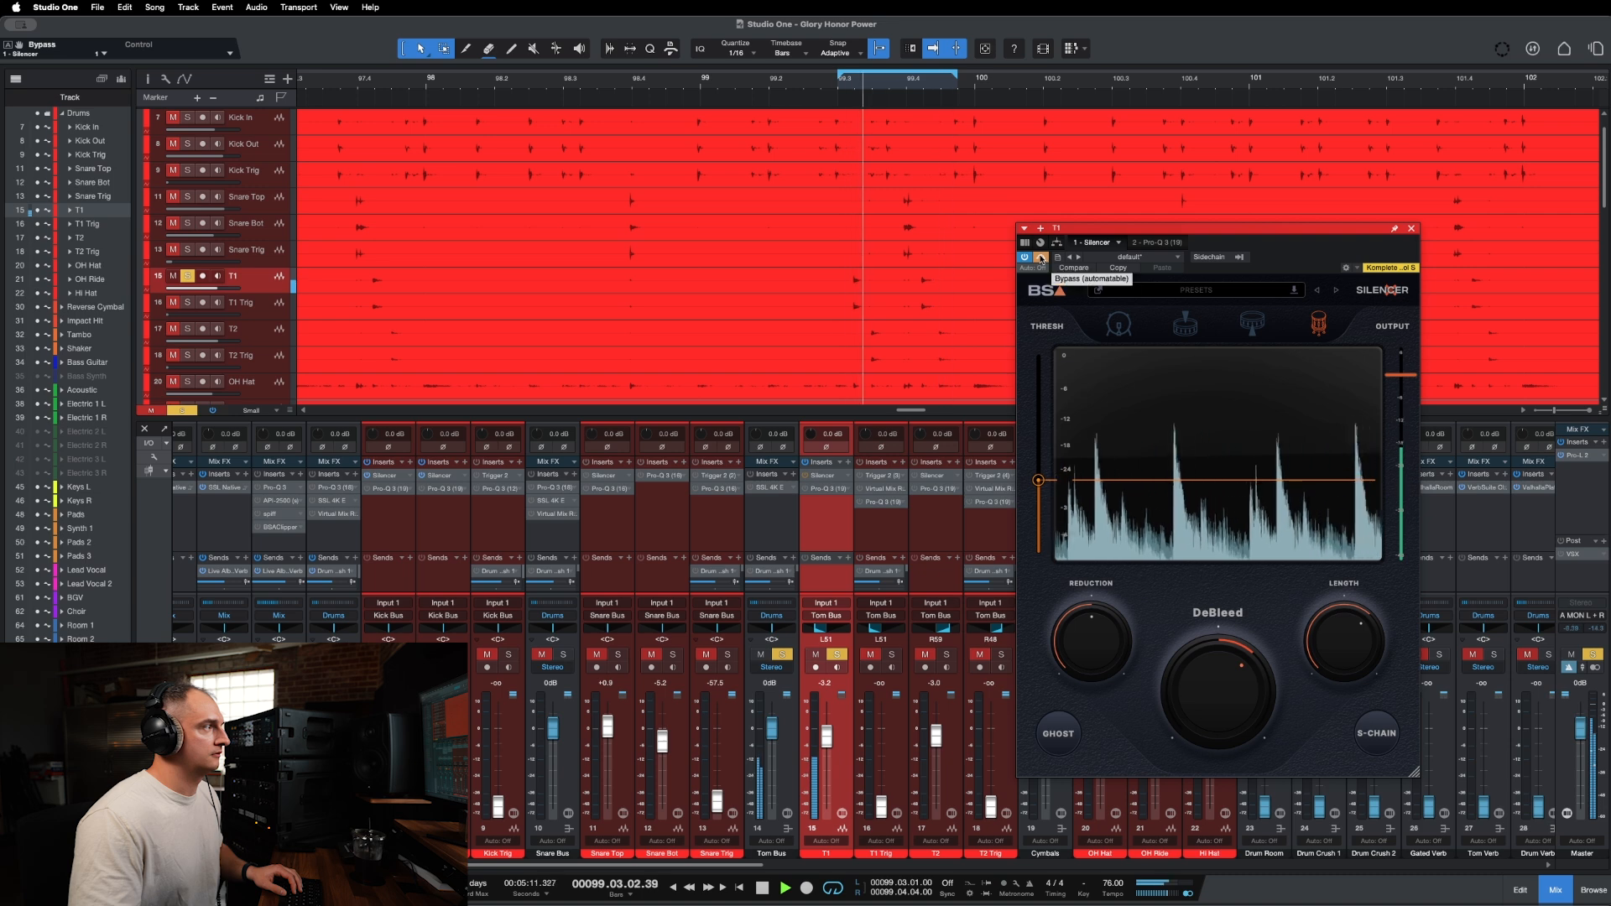
{"action": "left_click", "coordinate": [1042, 259]}
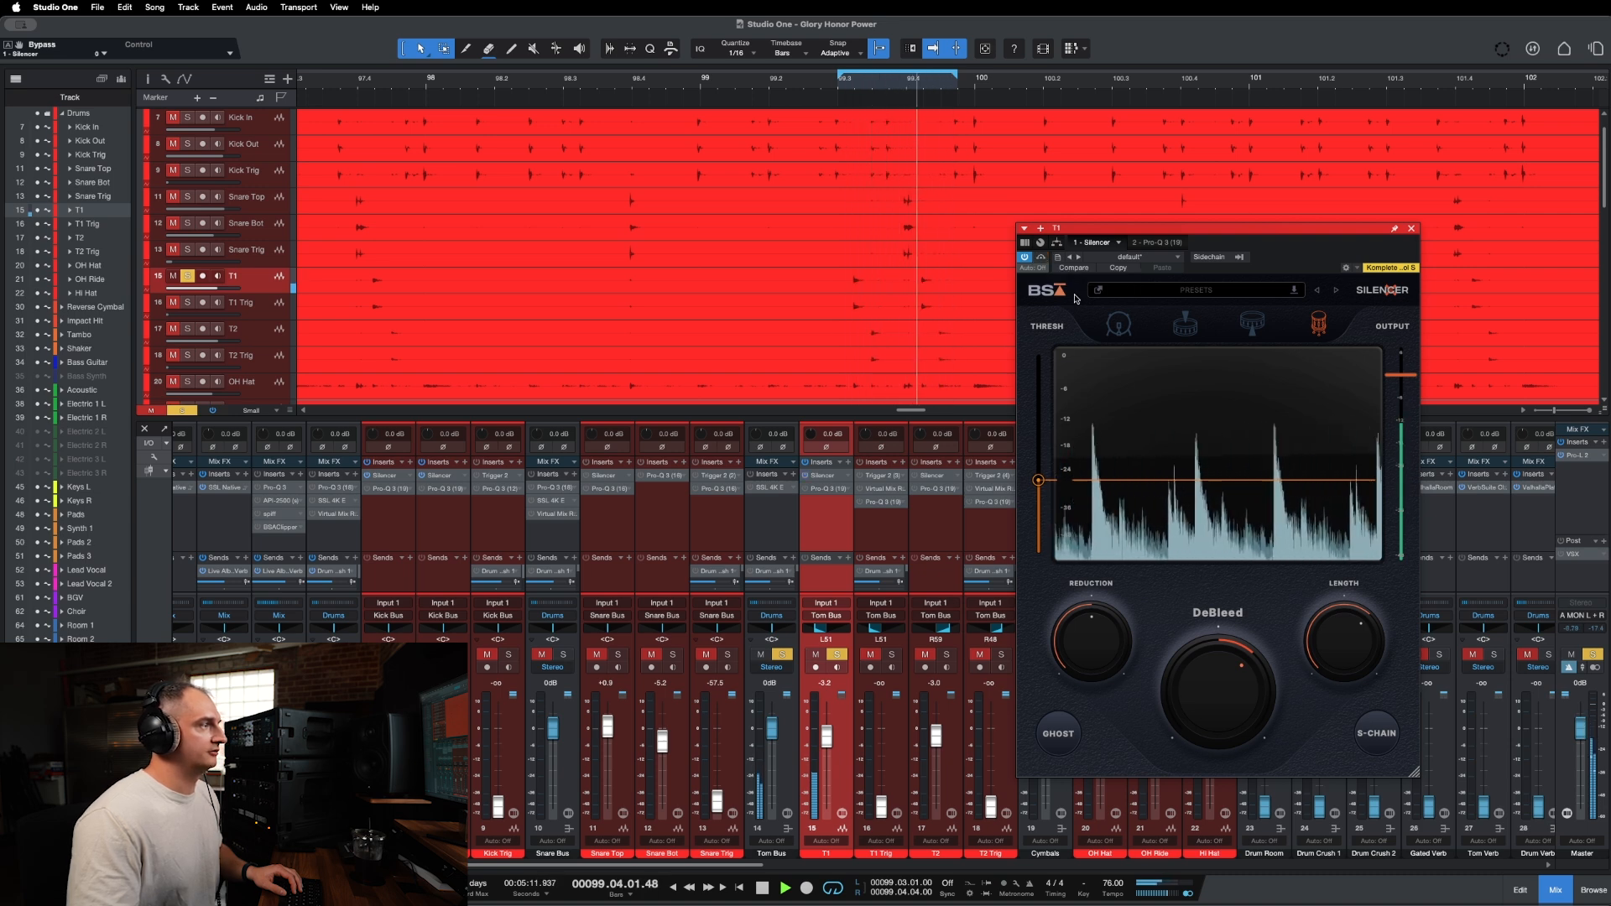
{"action": "left_click", "coordinate": [1411, 228]}
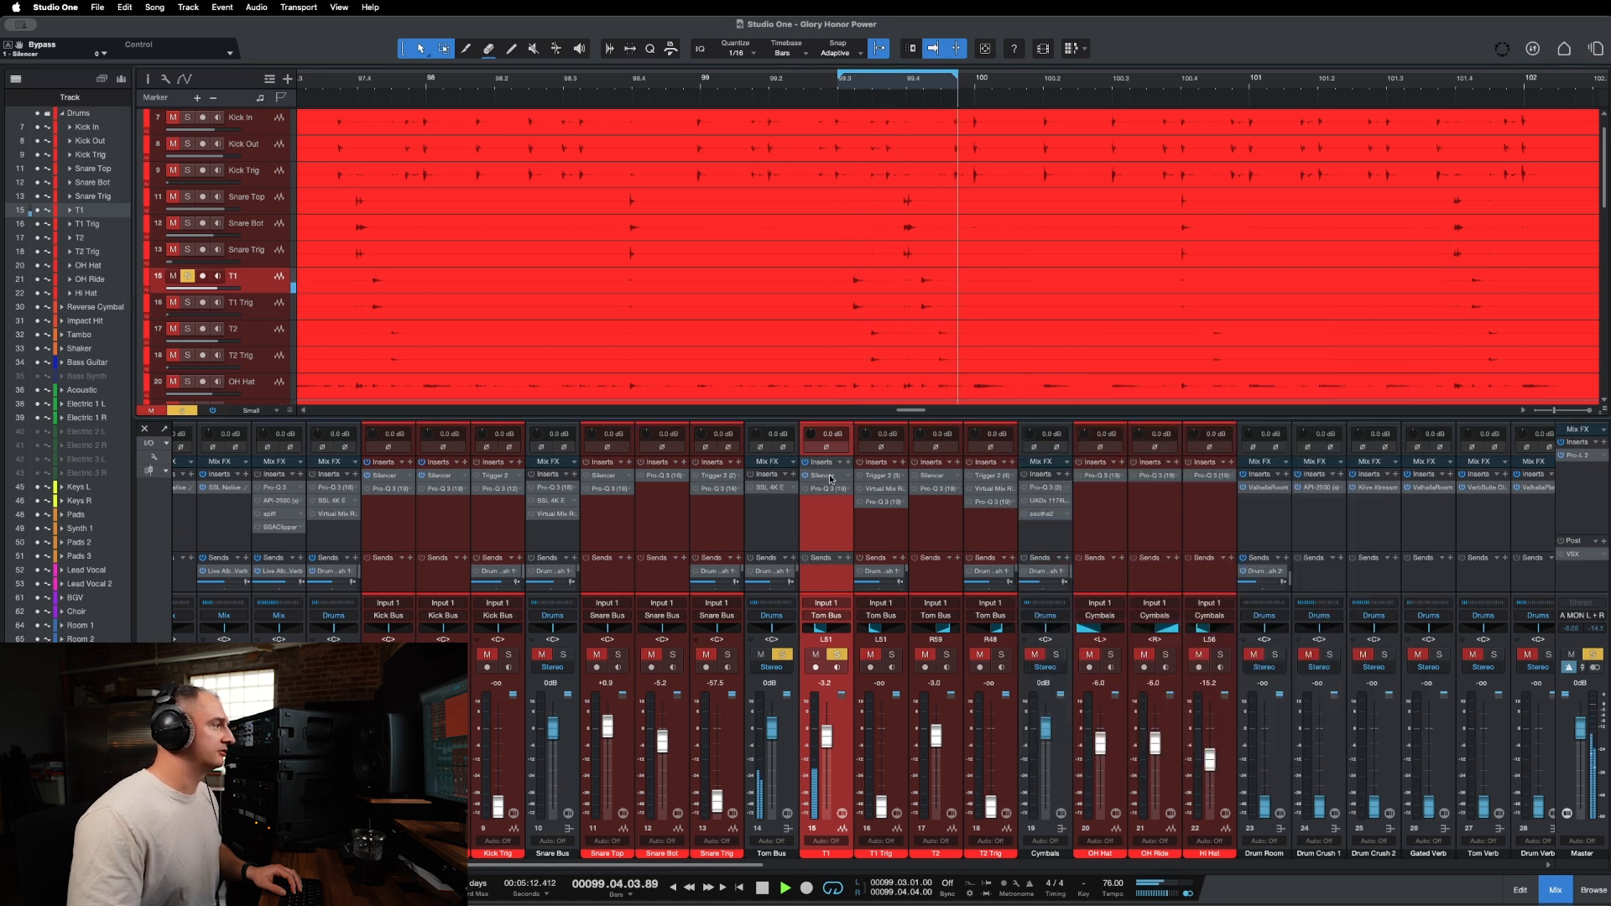
With T2 soloed alongside T1, lower the T2 Silencer's threshold, set its DeBleed to 29%, and stop playback.
{"action": "left_click", "coordinate": [931, 475]}
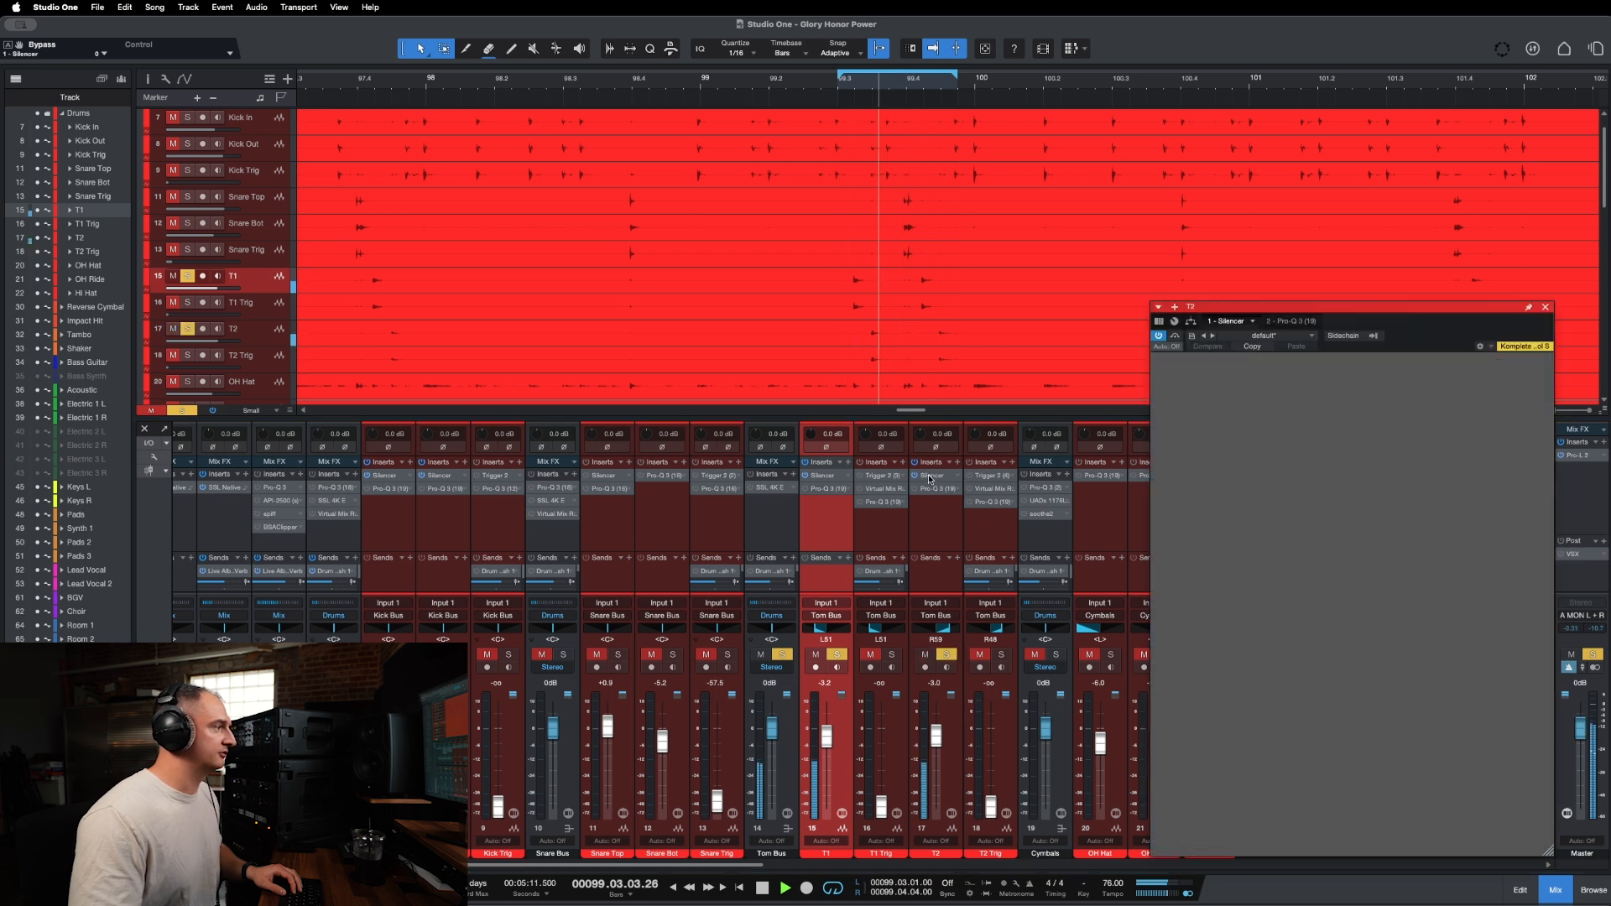
{"action": "left_click", "coordinate": [1173, 578]}
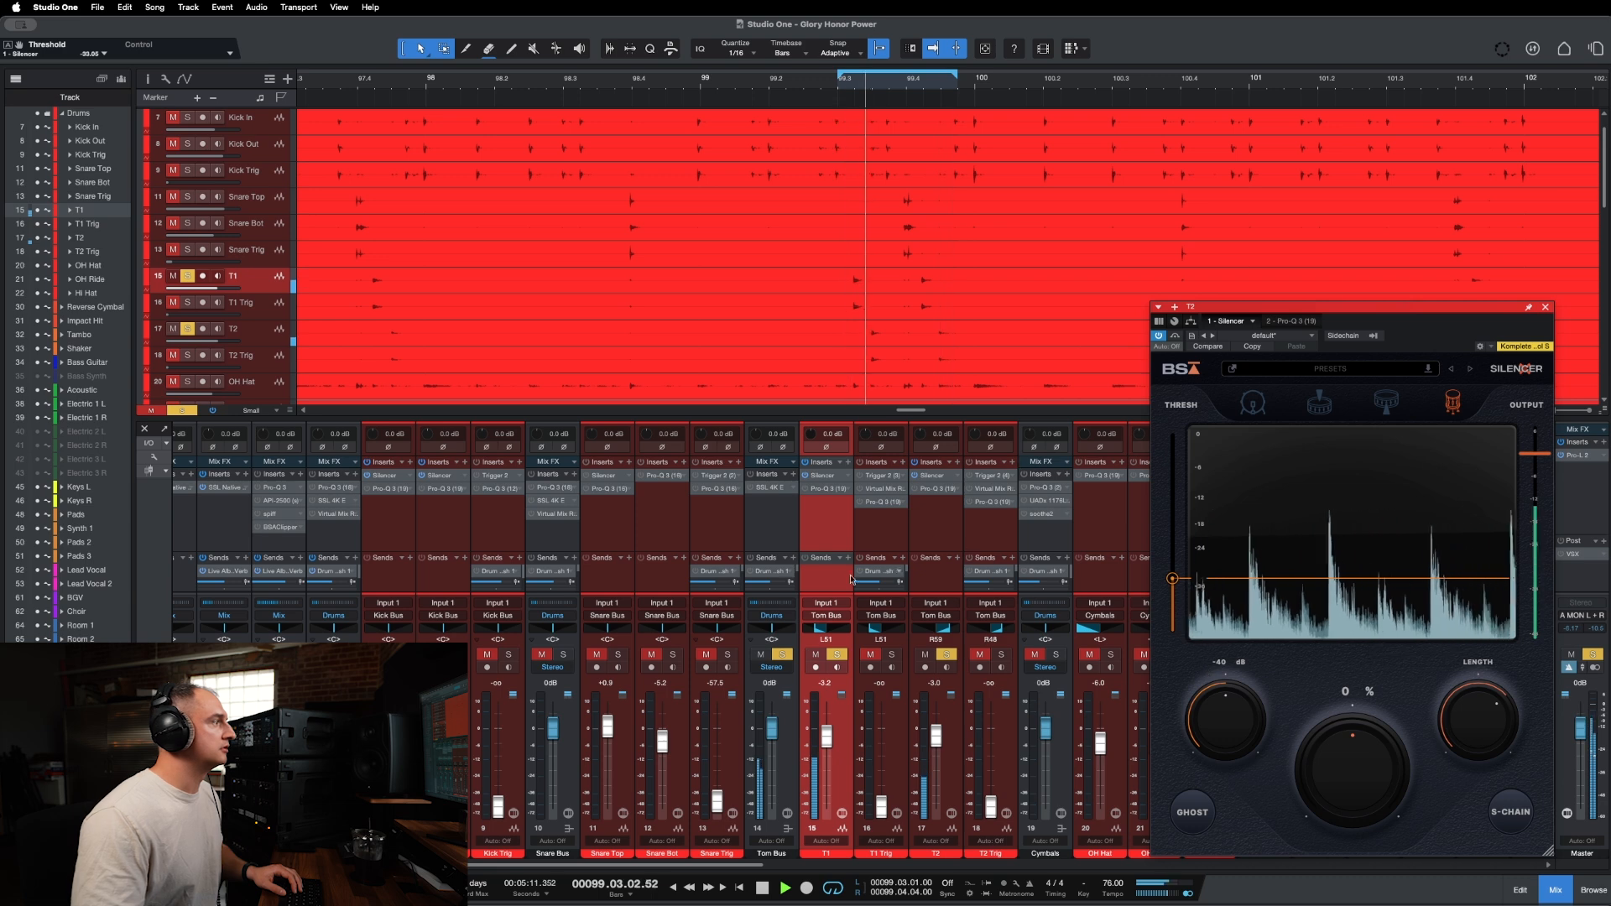
{"action": "mouse_move", "coordinate": [1341, 793]}
{"action": "left_mouse_down"}
{"action": "mouse_move", "coordinate": [1346, 753]}
{"action": "mouse_move", "coordinate": [1337, 783]}
{"action": "left_mouse_up"}
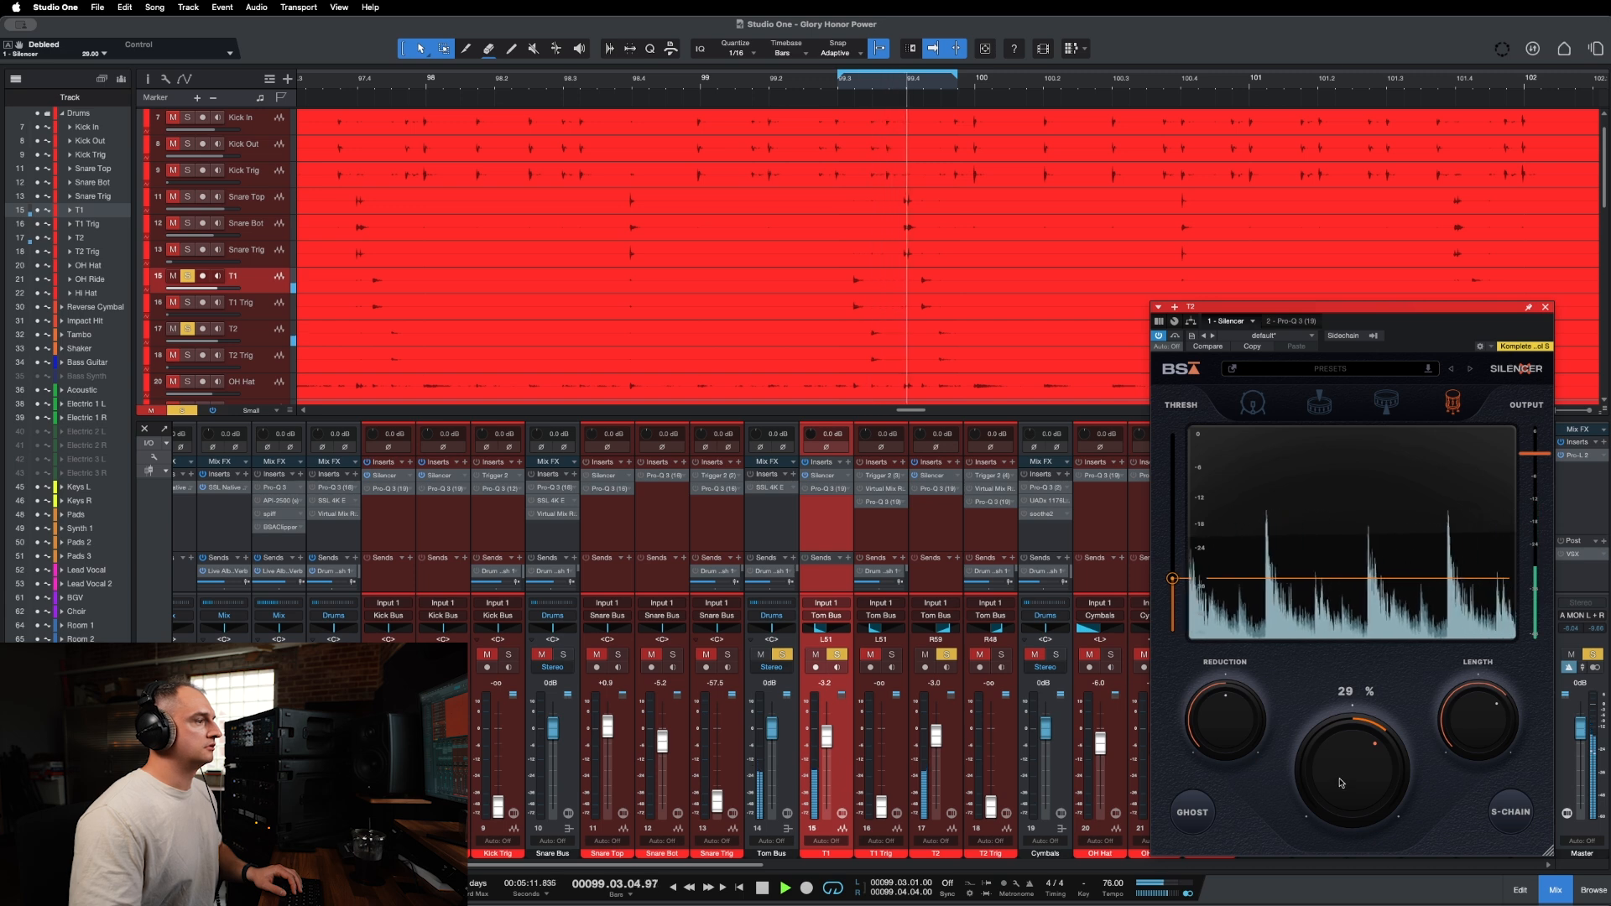
{"action": "key", "text": "space"}
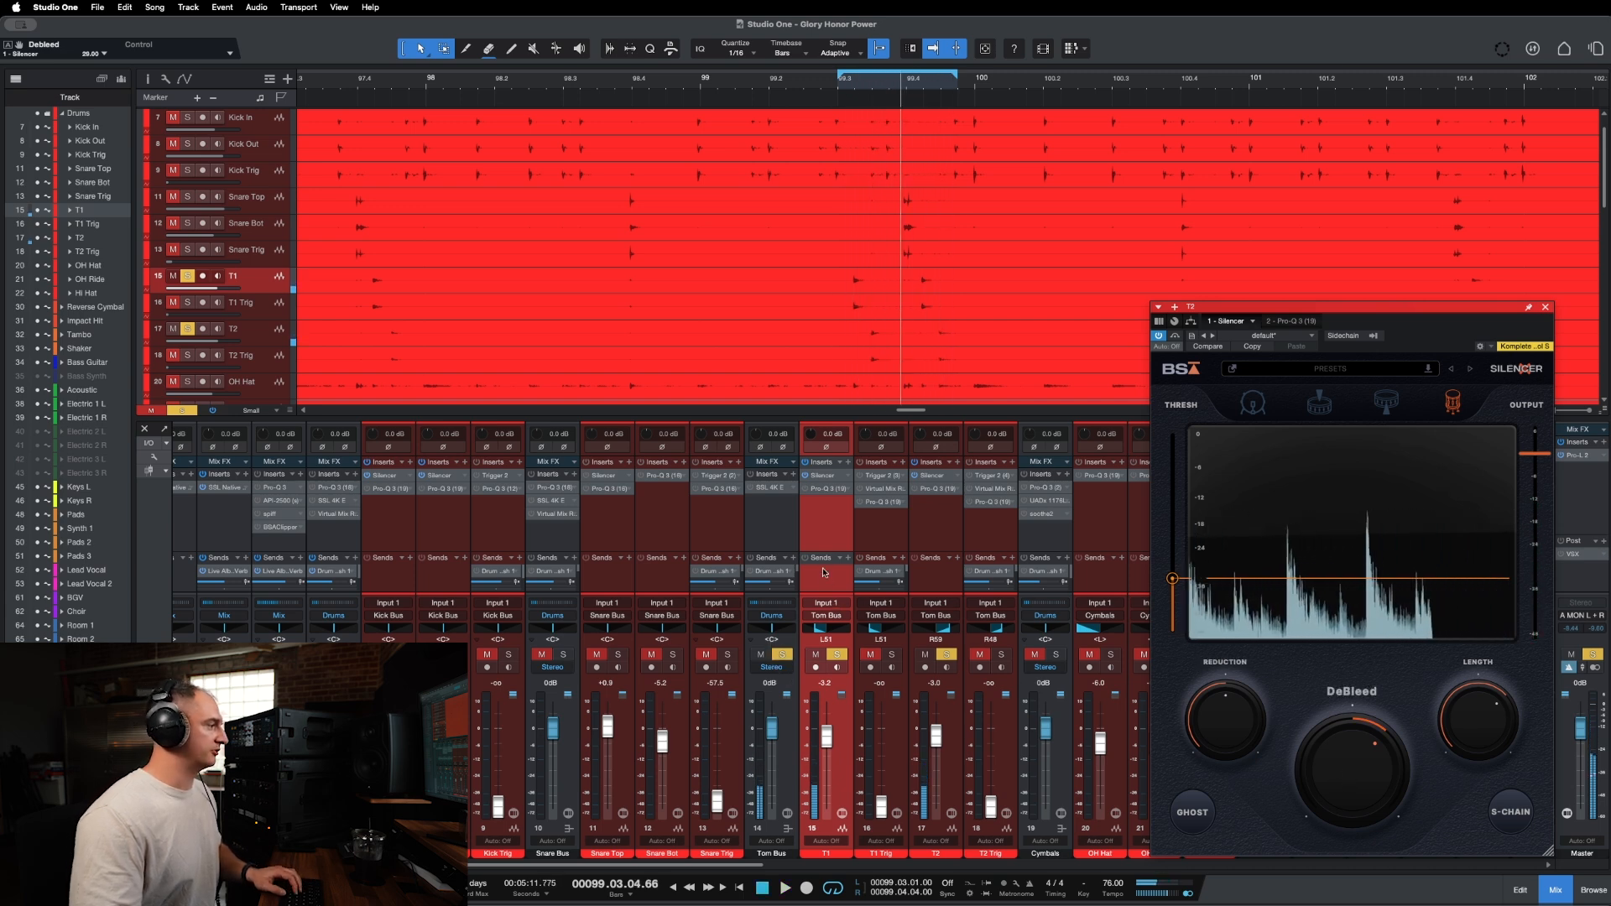
Recheck the Silencer on T1, unsolo T1 and T2, and close the plug-in window.
{"action": "double_click", "coordinate": [824, 475]}
{"action": "left_click", "coordinate": [838, 655]}
{"action": "left_click", "coordinate": [947, 655]}
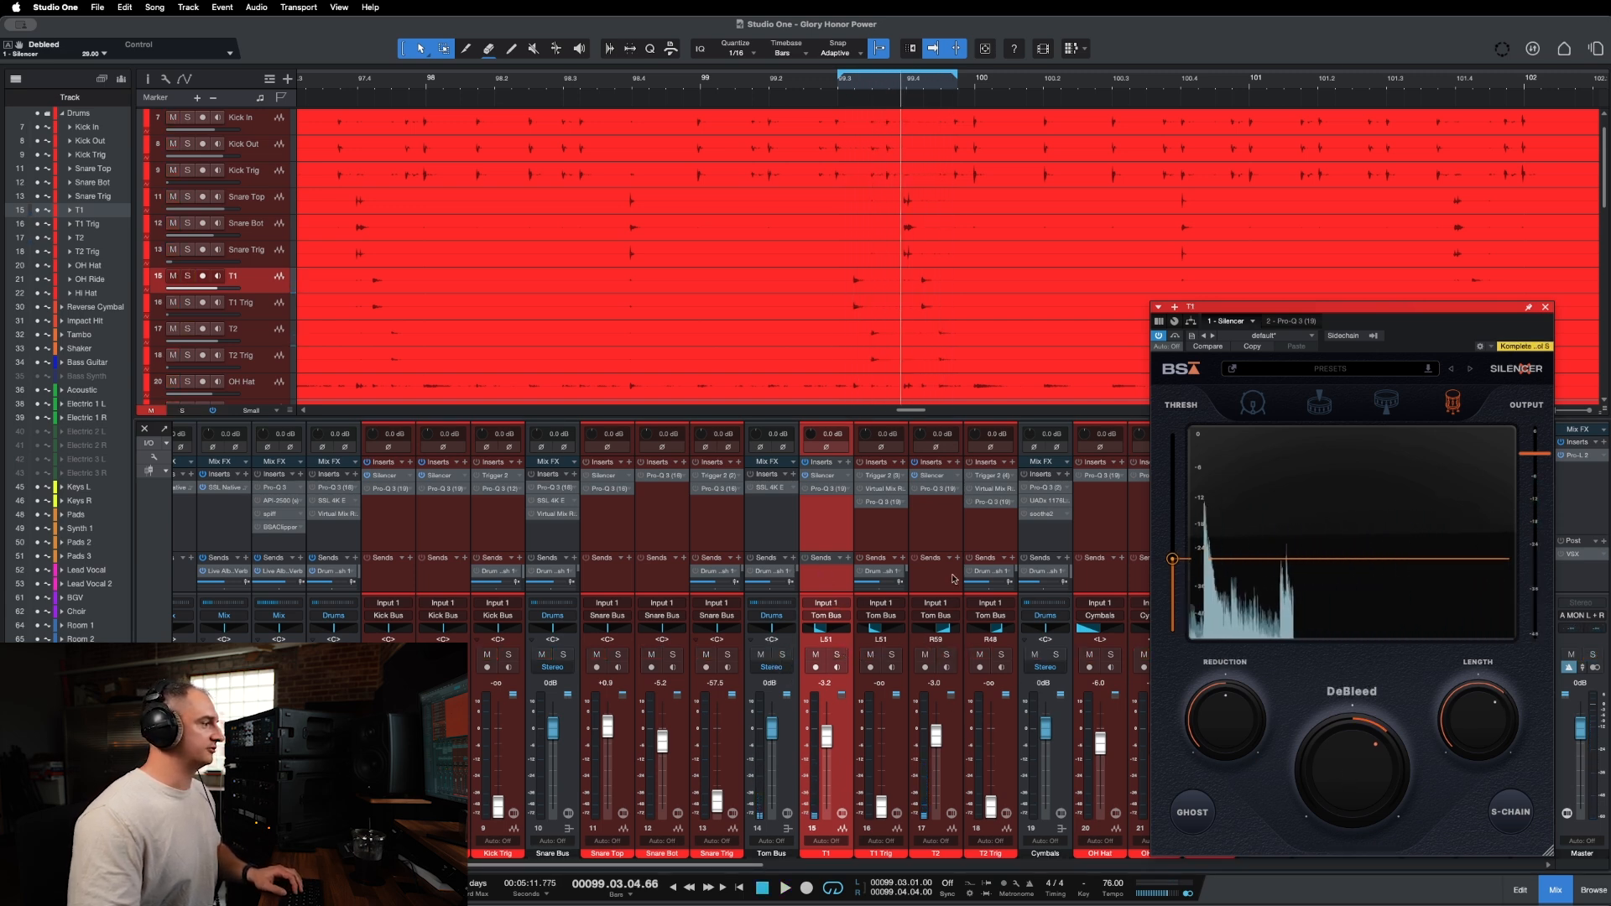
{"action": "left_click", "coordinate": [1546, 307]}
Move the loop range to 86.04.01.00 through 90.04.01.00 and play the full drum kit there.
{"action": "key", "text": "w"}
{"action": "key", "text": "w"}
{"action": "key", "text": "w"}
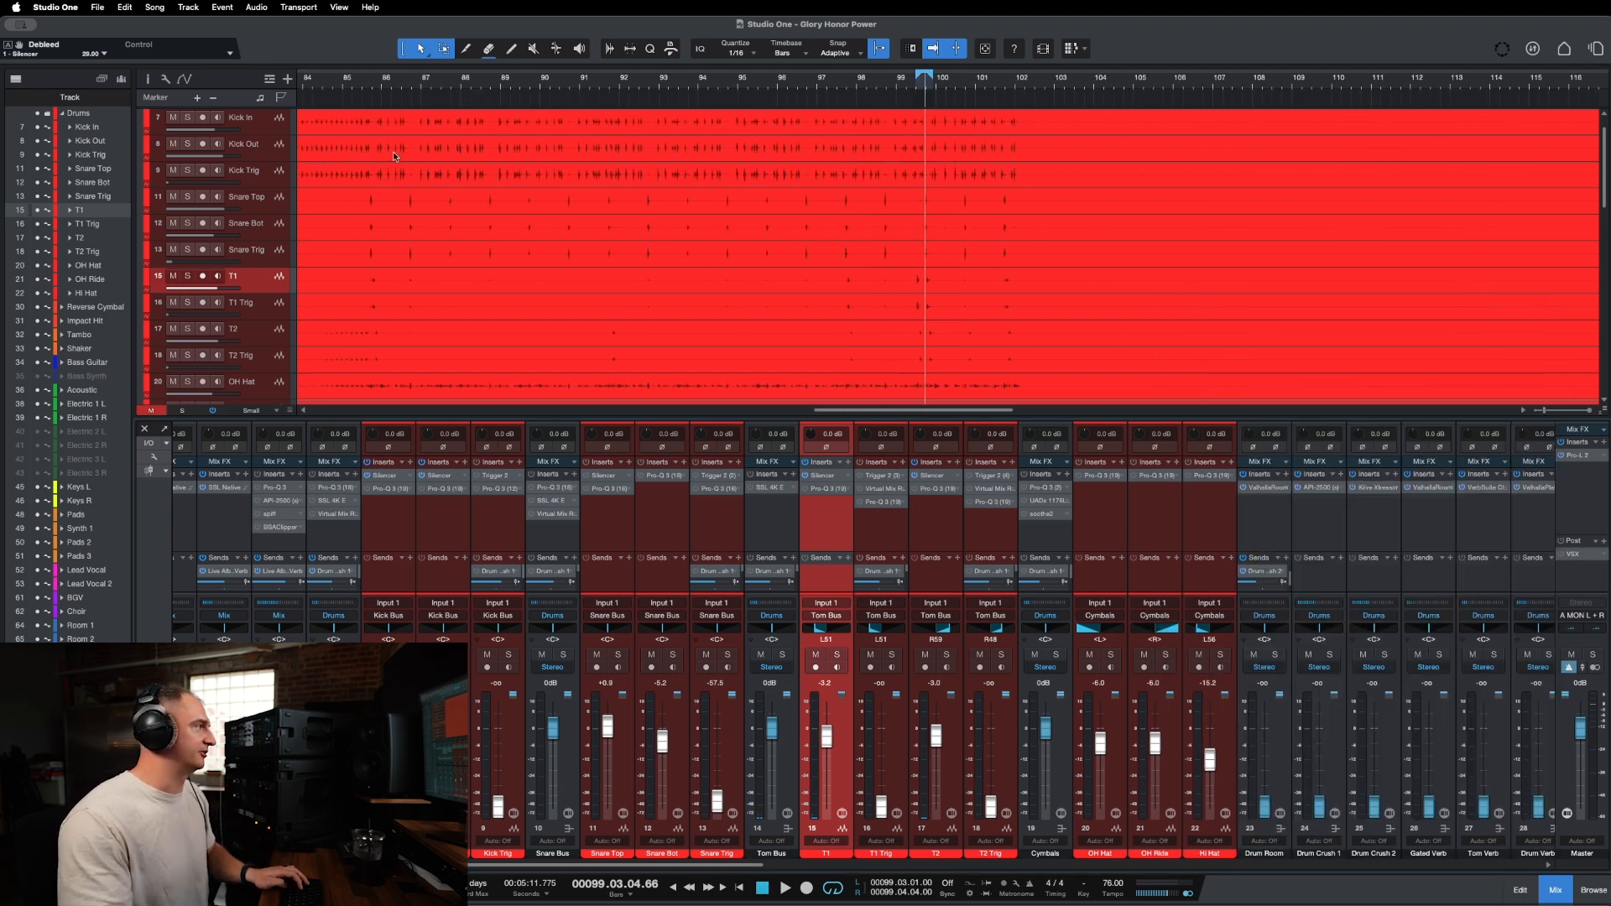
{"action": "key", "text": "e"}
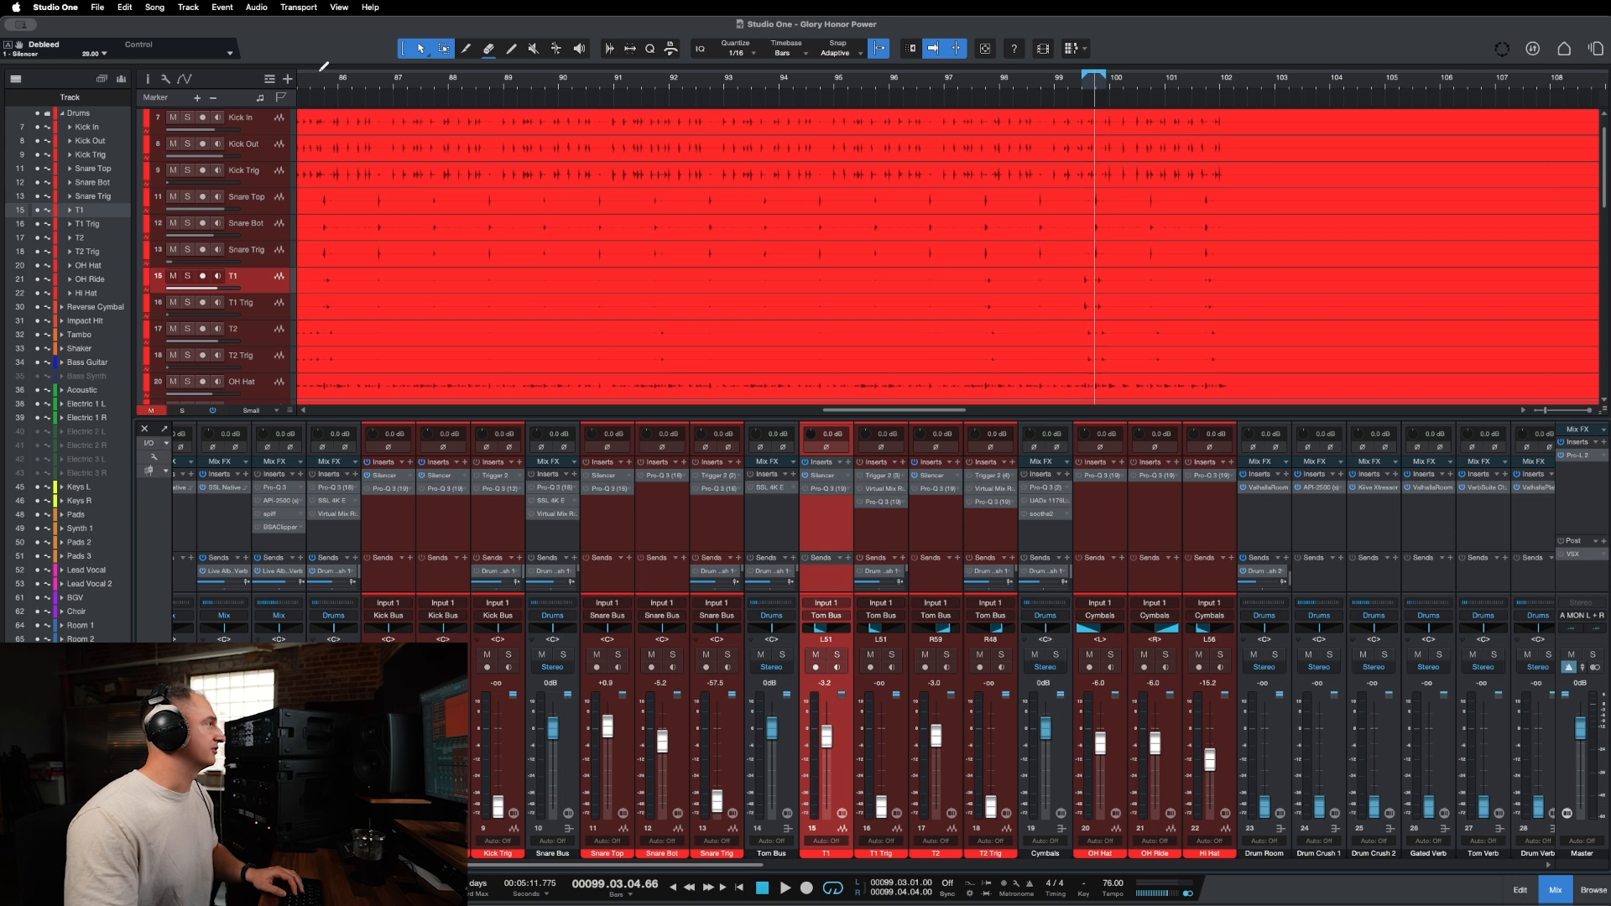
{"action": "left_click_drag", "start_coordinate": [379, 72], "coordinate": [600, 119]}
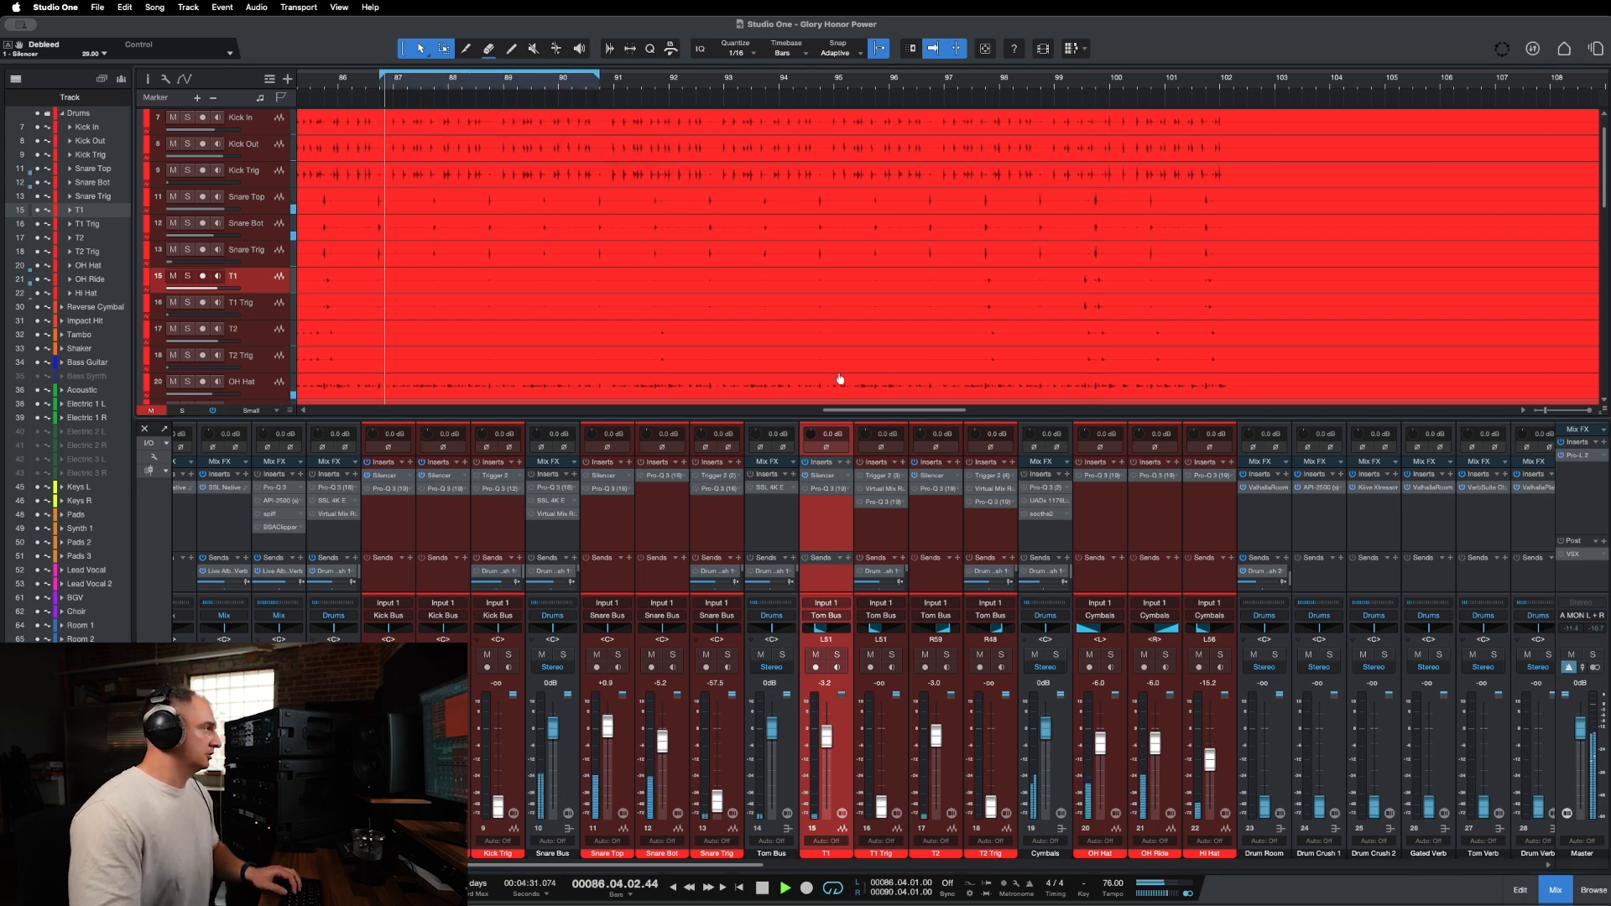
Solo Snare Top and open its Silencer plug-in.
{"action": "left_click", "coordinate": [617, 655]}
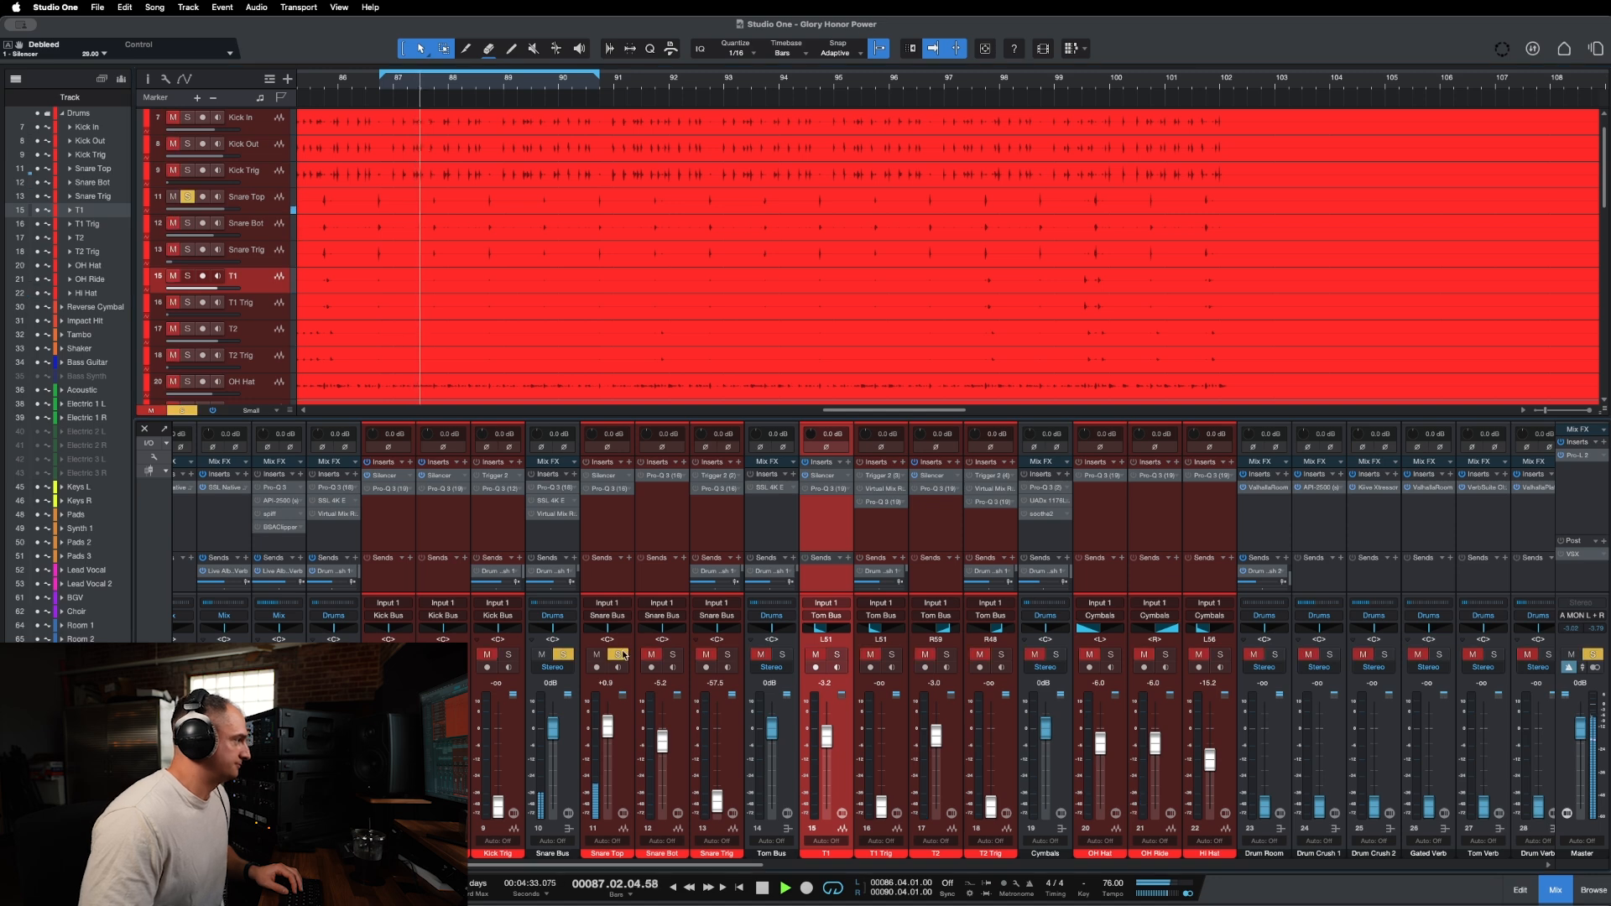
{"action": "left_click", "coordinate": [597, 476]}
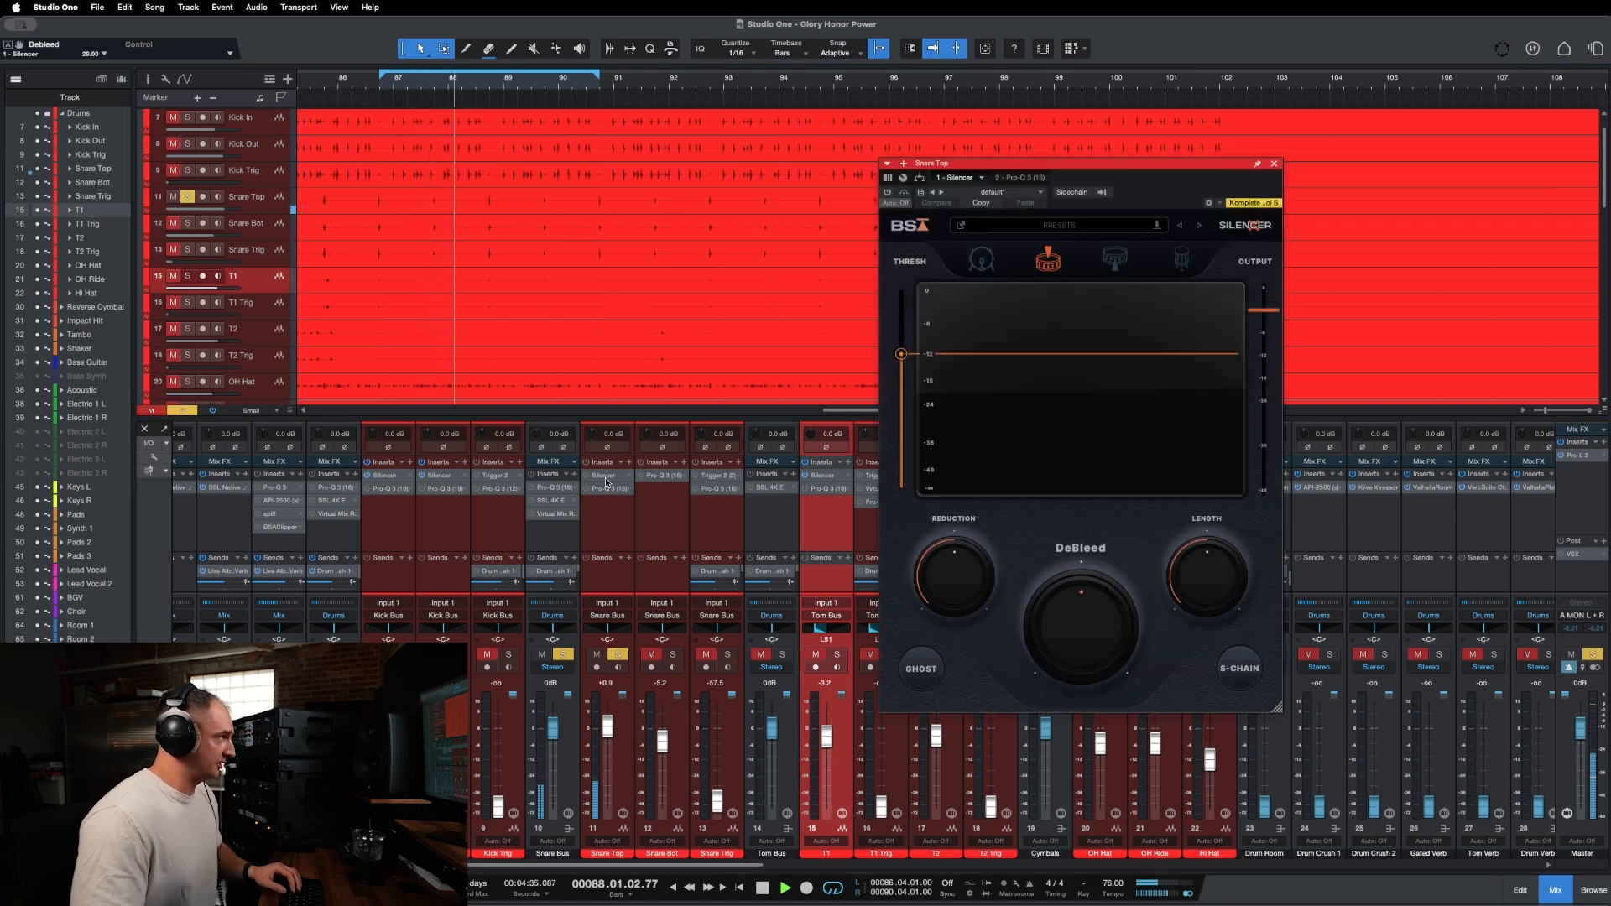
Stop playback and examine the snare track waveforms along the song timeline with the track lanes enlarged.
{"action": "scroll", "coordinate": [834, 324], "scroll_direction": "down", "scroll_amount": 5}
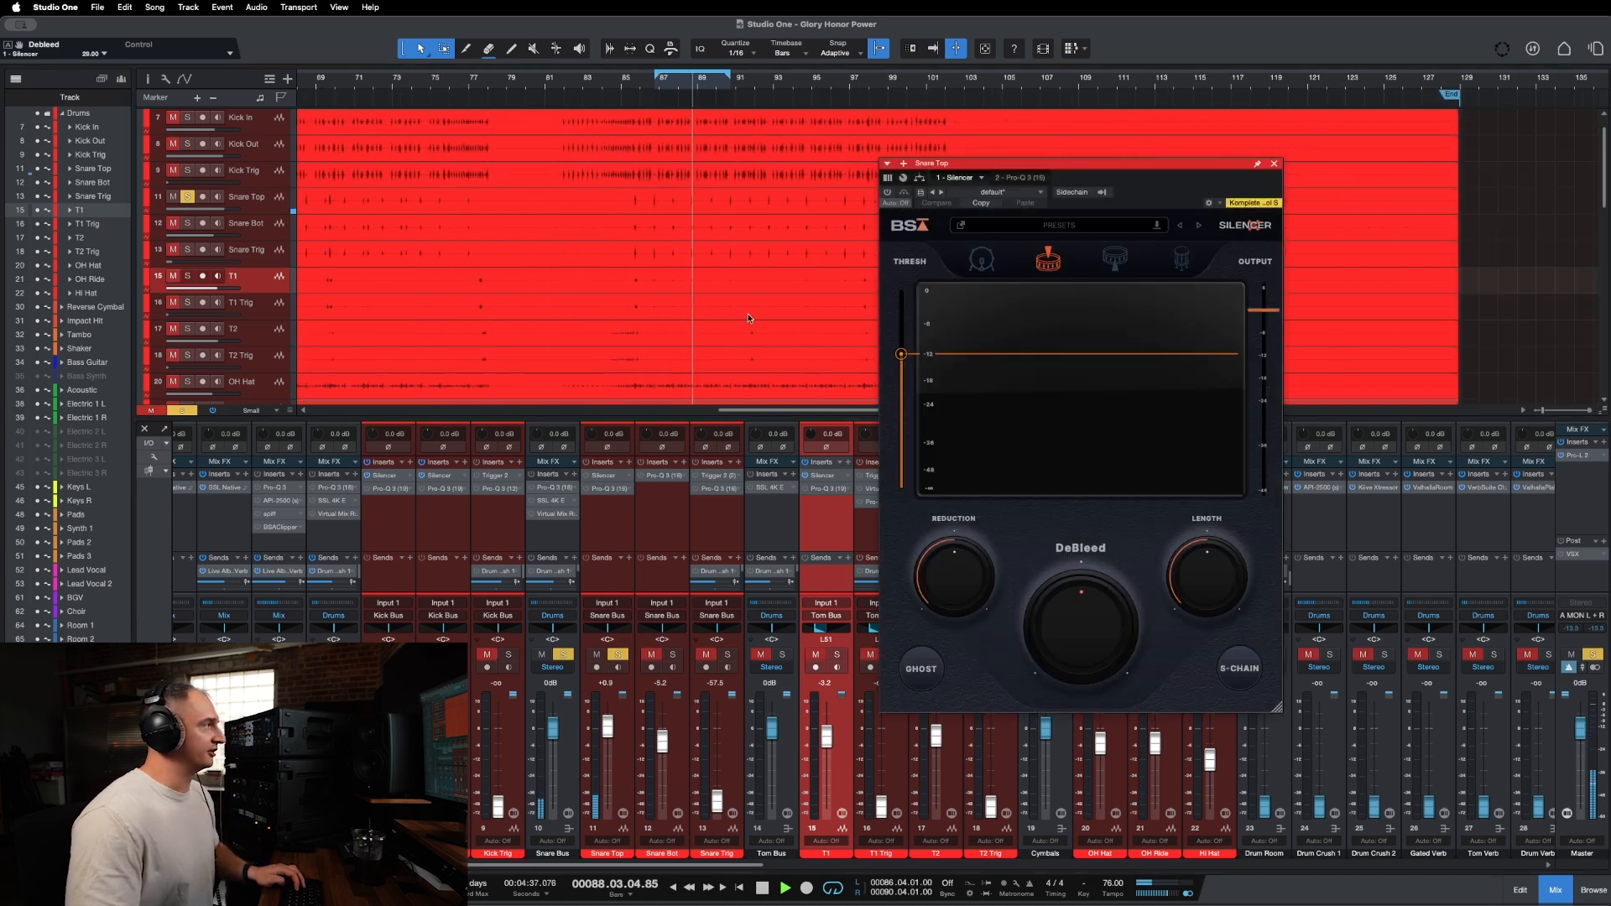
{"action": "scroll", "coordinate": [755, 324], "scroll_direction": "down", "scroll_amount": 5}
{"action": "scroll", "coordinate": [737, 332], "scroll_direction": "right", "scroll_amount": 5}
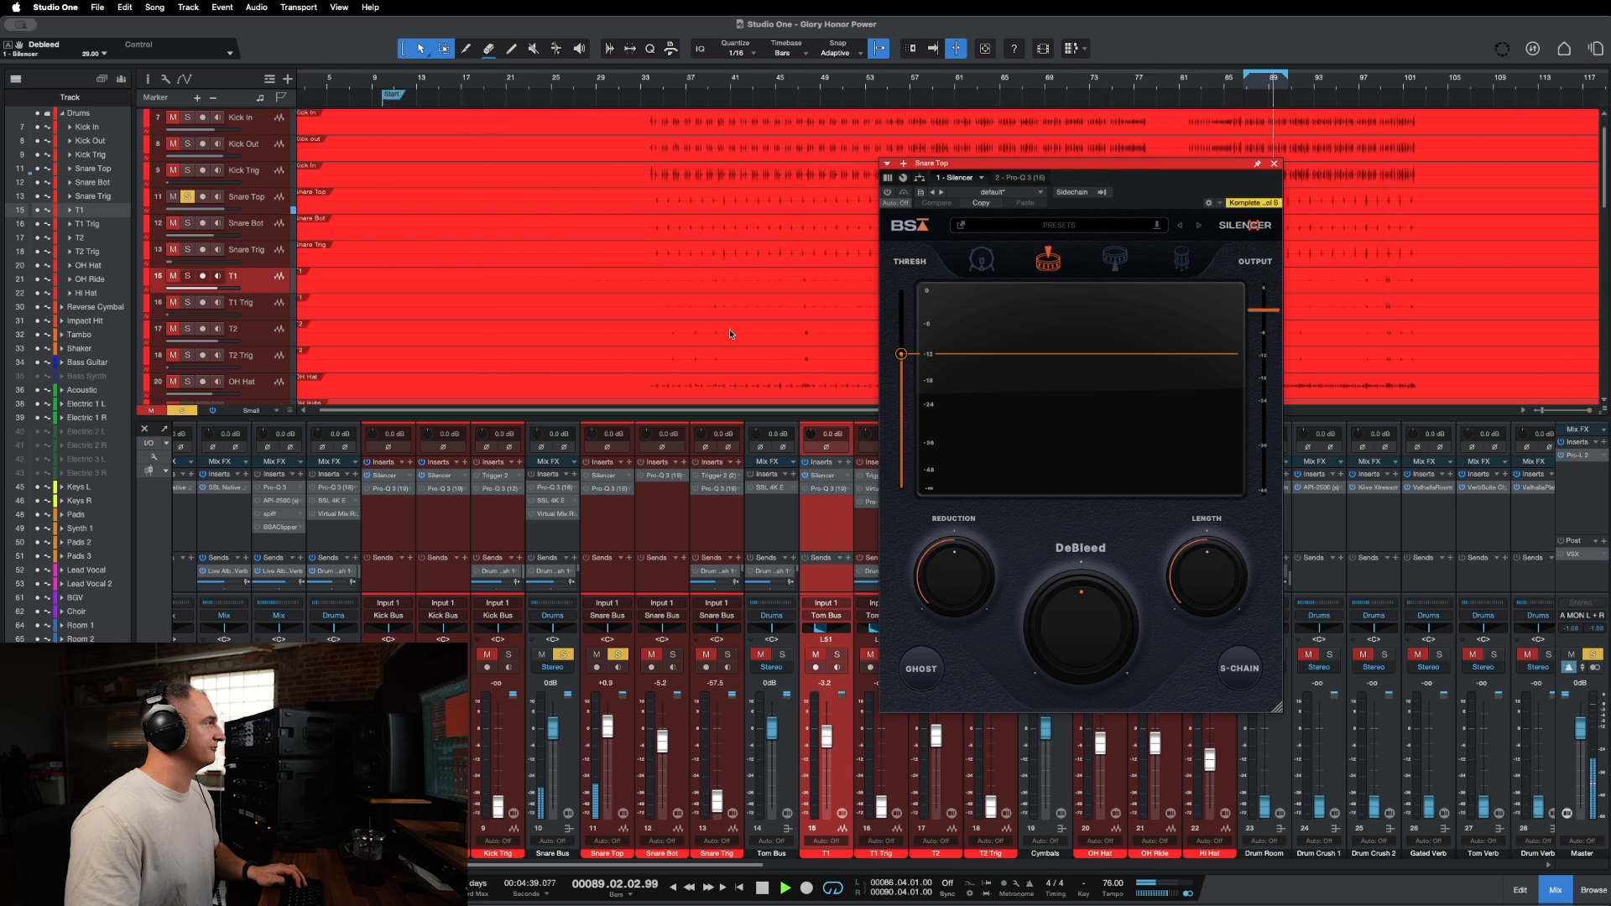
{"action": "scroll", "coordinate": [732, 329], "scroll_direction": "right", "scroll_amount": 4}
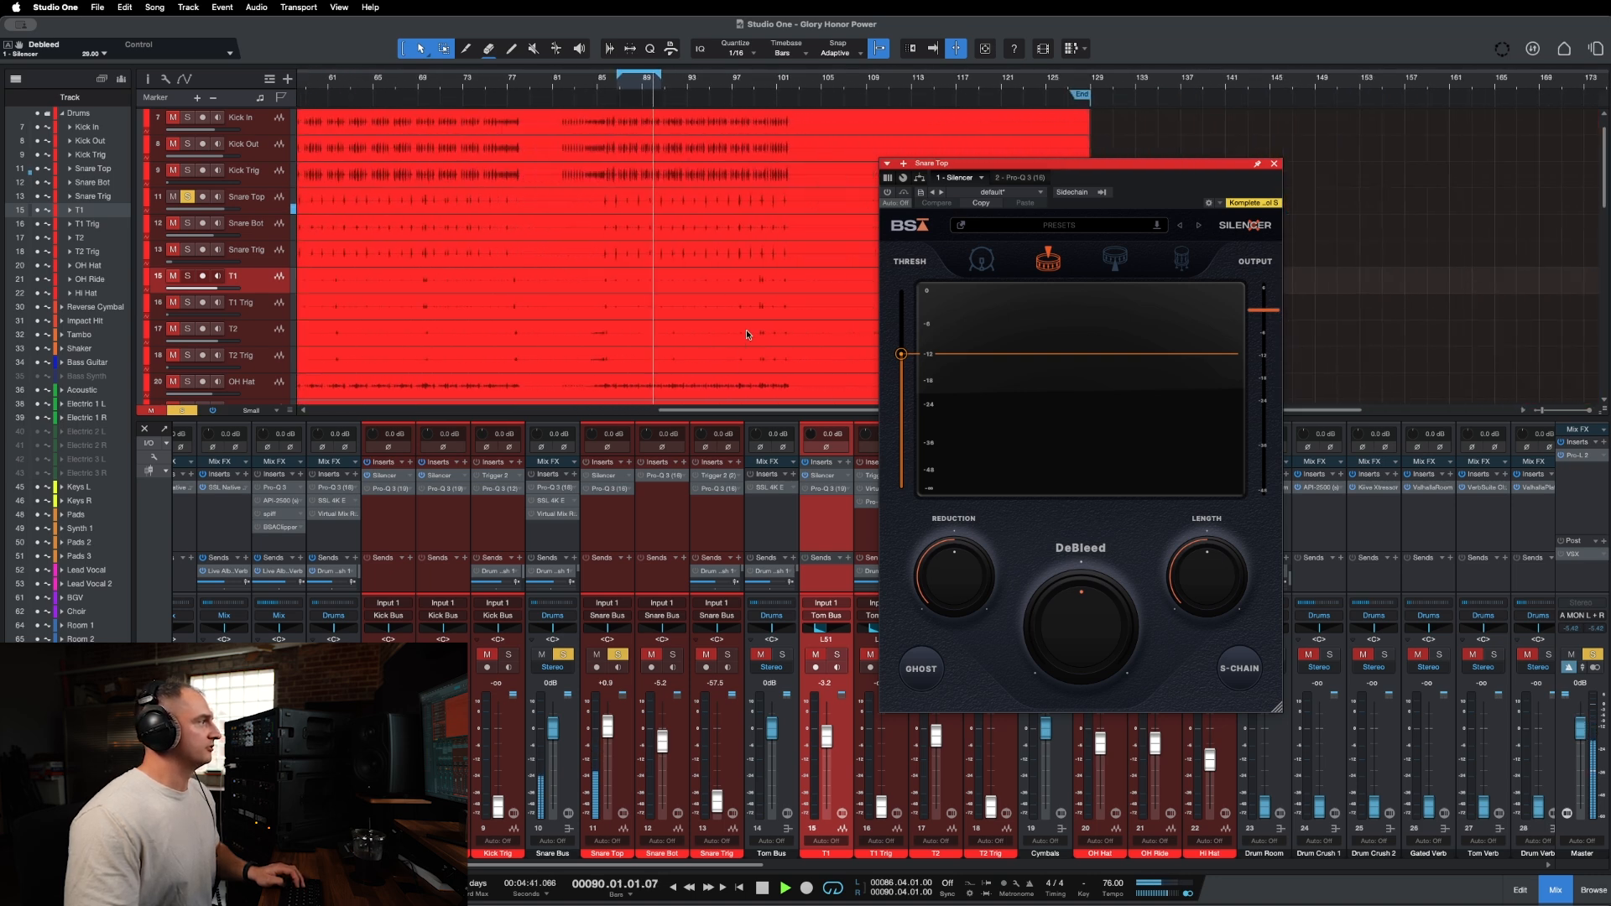
{"action": "key", "text": "space"}
{"action": "scroll", "coordinate": [745, 329], "scroll_direction": "up", "scroll_amount": 6}
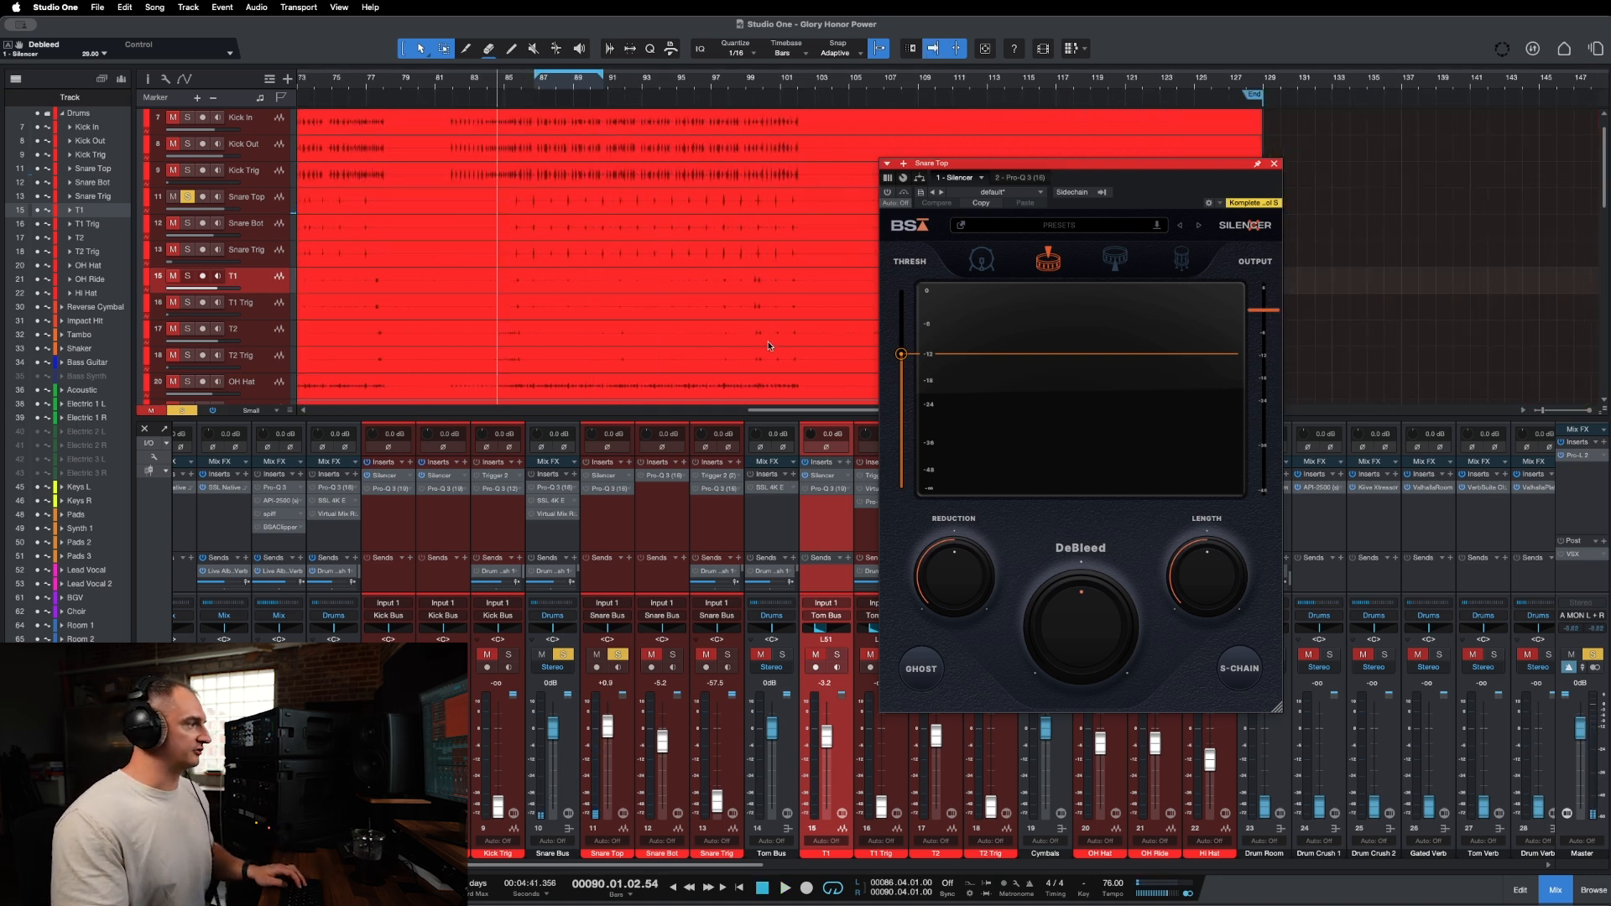
{"action": "scroll", "coordinate": [707, 325], "scroll_direction": "left", "scroll_amount": 1}
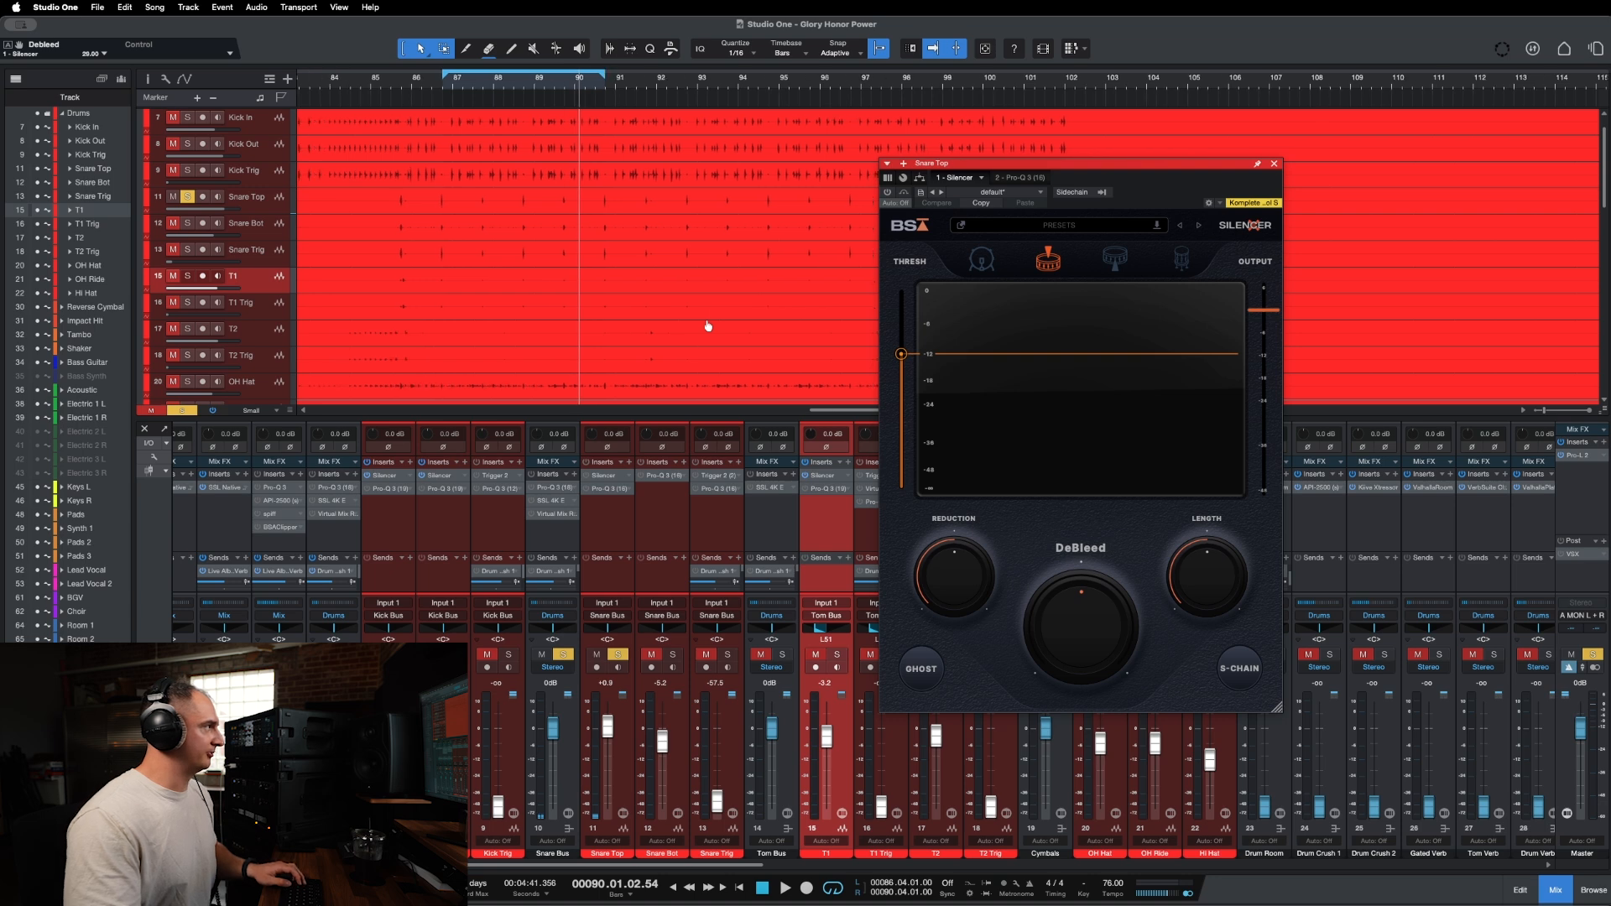
{"action": "scroll", "coordinate": [366, 213], "scroll_direction": "up", "scroll_amount": 2}
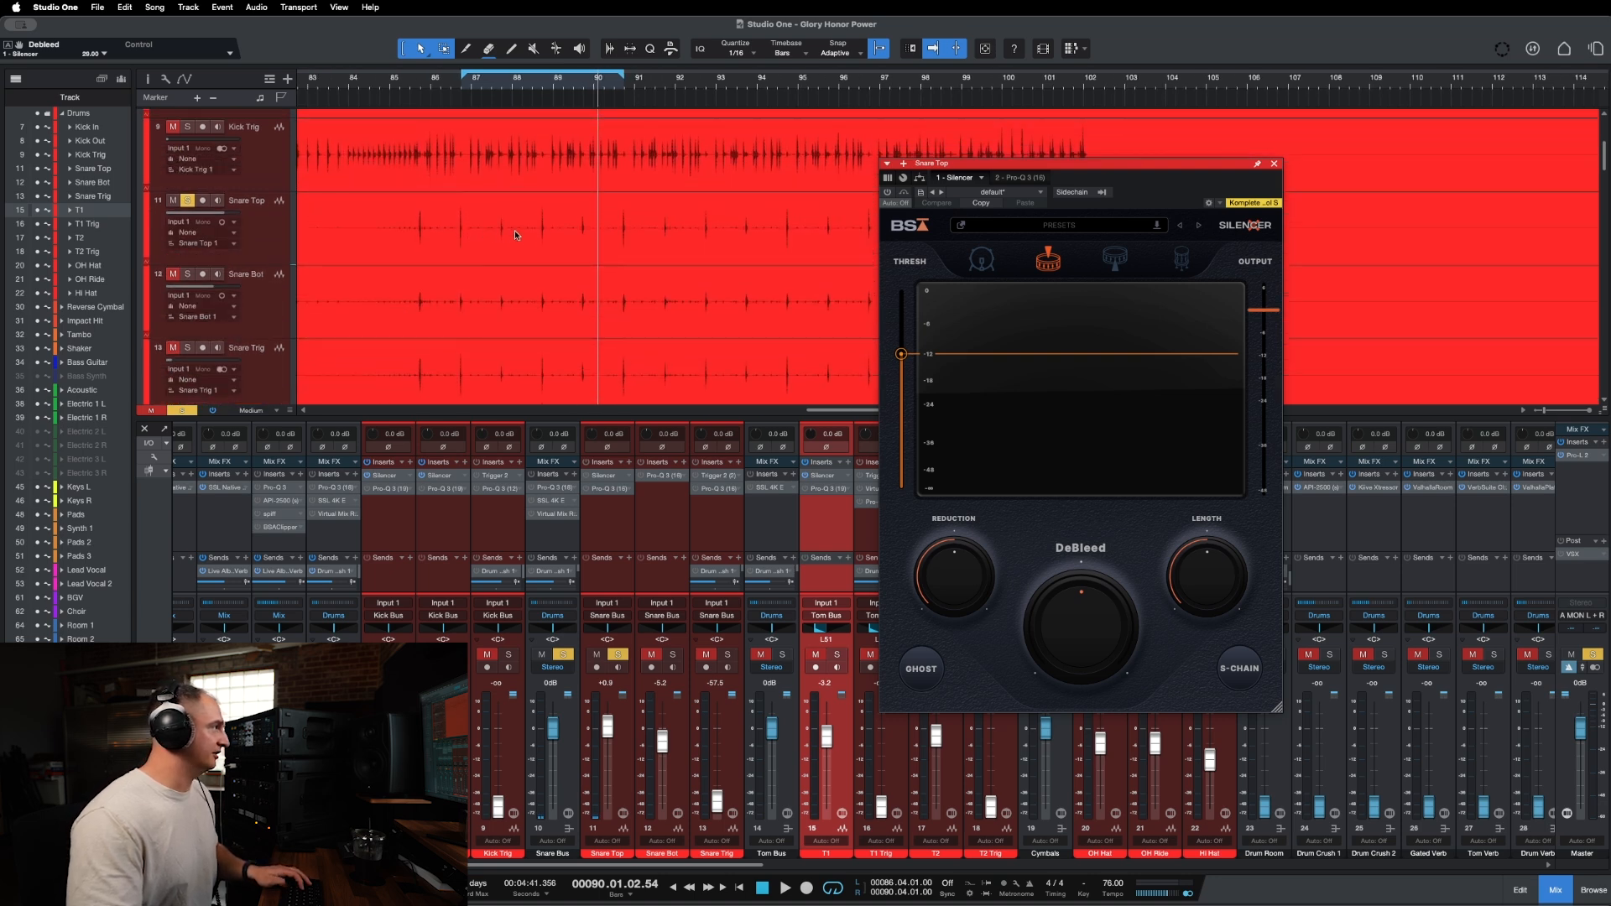
{"action": "scroll", "coordinate": [552, 235], "scroll_direction": "left", "scroll_amount": 1}
{"action": "scroll", "coordinate": [698, 249], "scroll_direction": "down", "scroll_amount": 5}
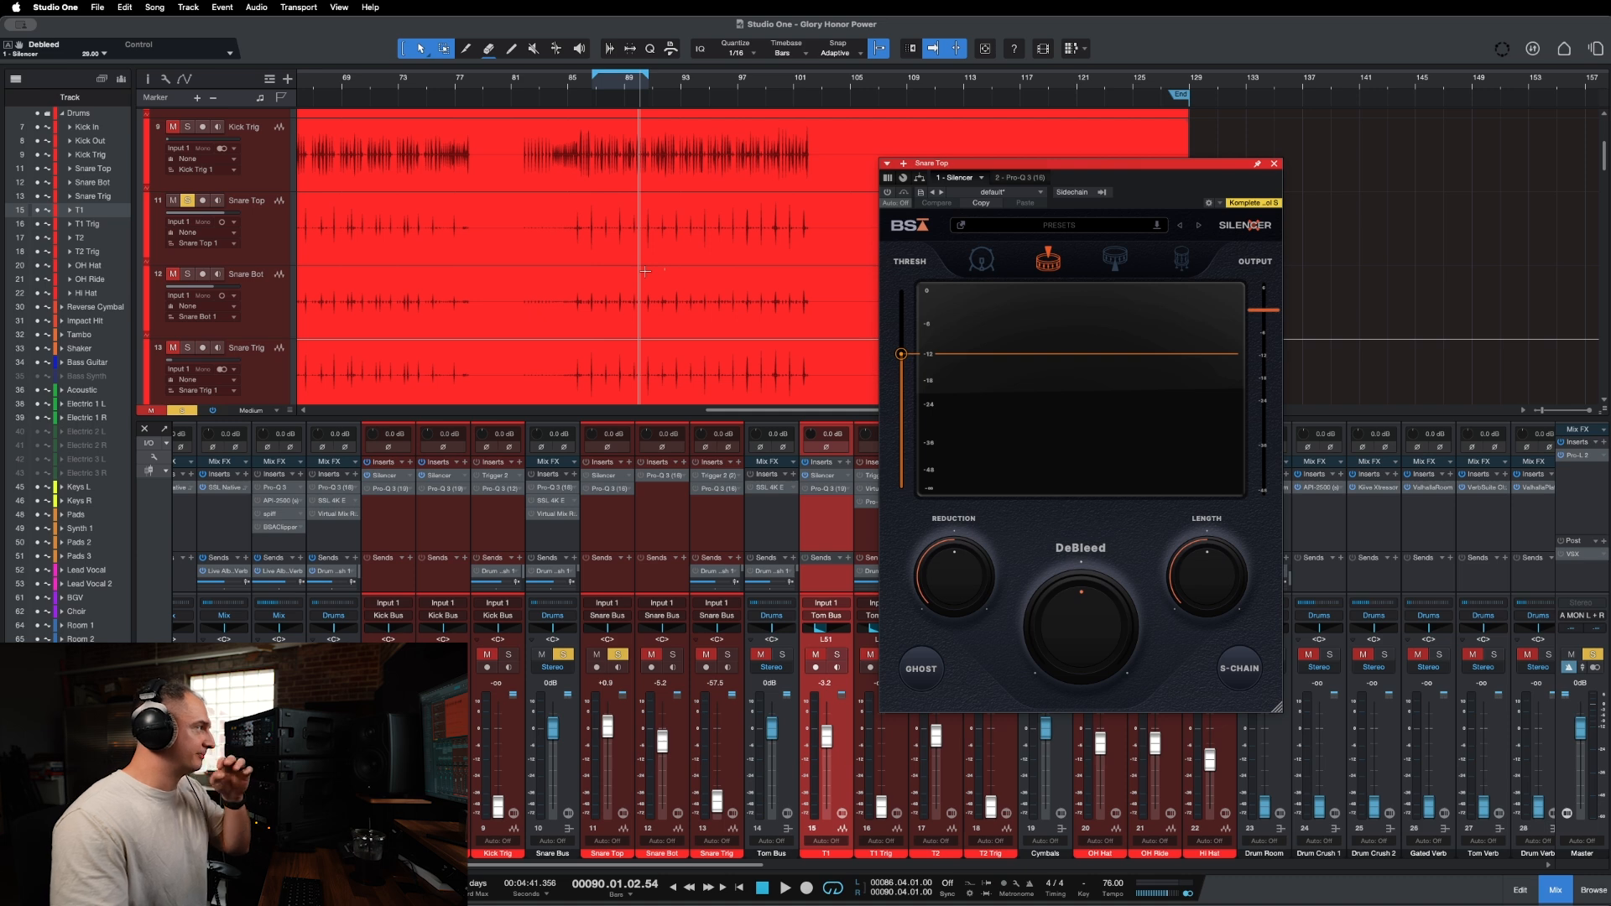
Turn on Ghost in the Snare Top Silencer, play the loop range, and activate the plug-in during playback.
{"action": "left_click", "coordinate": [923, 672]}
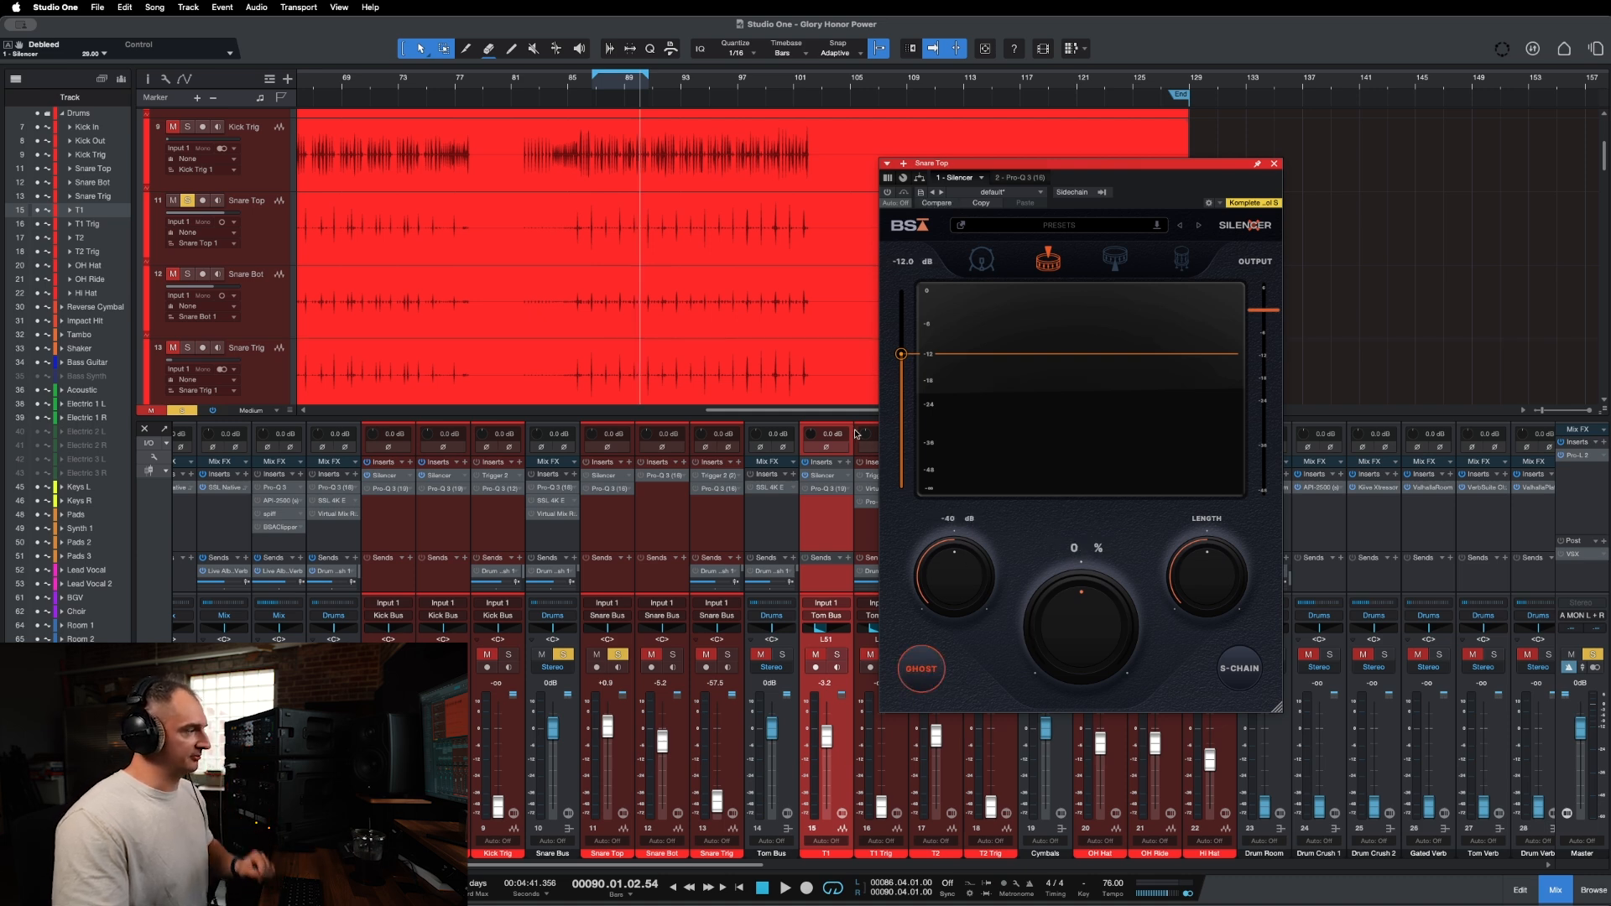
{"action": "key", "text": "space"}
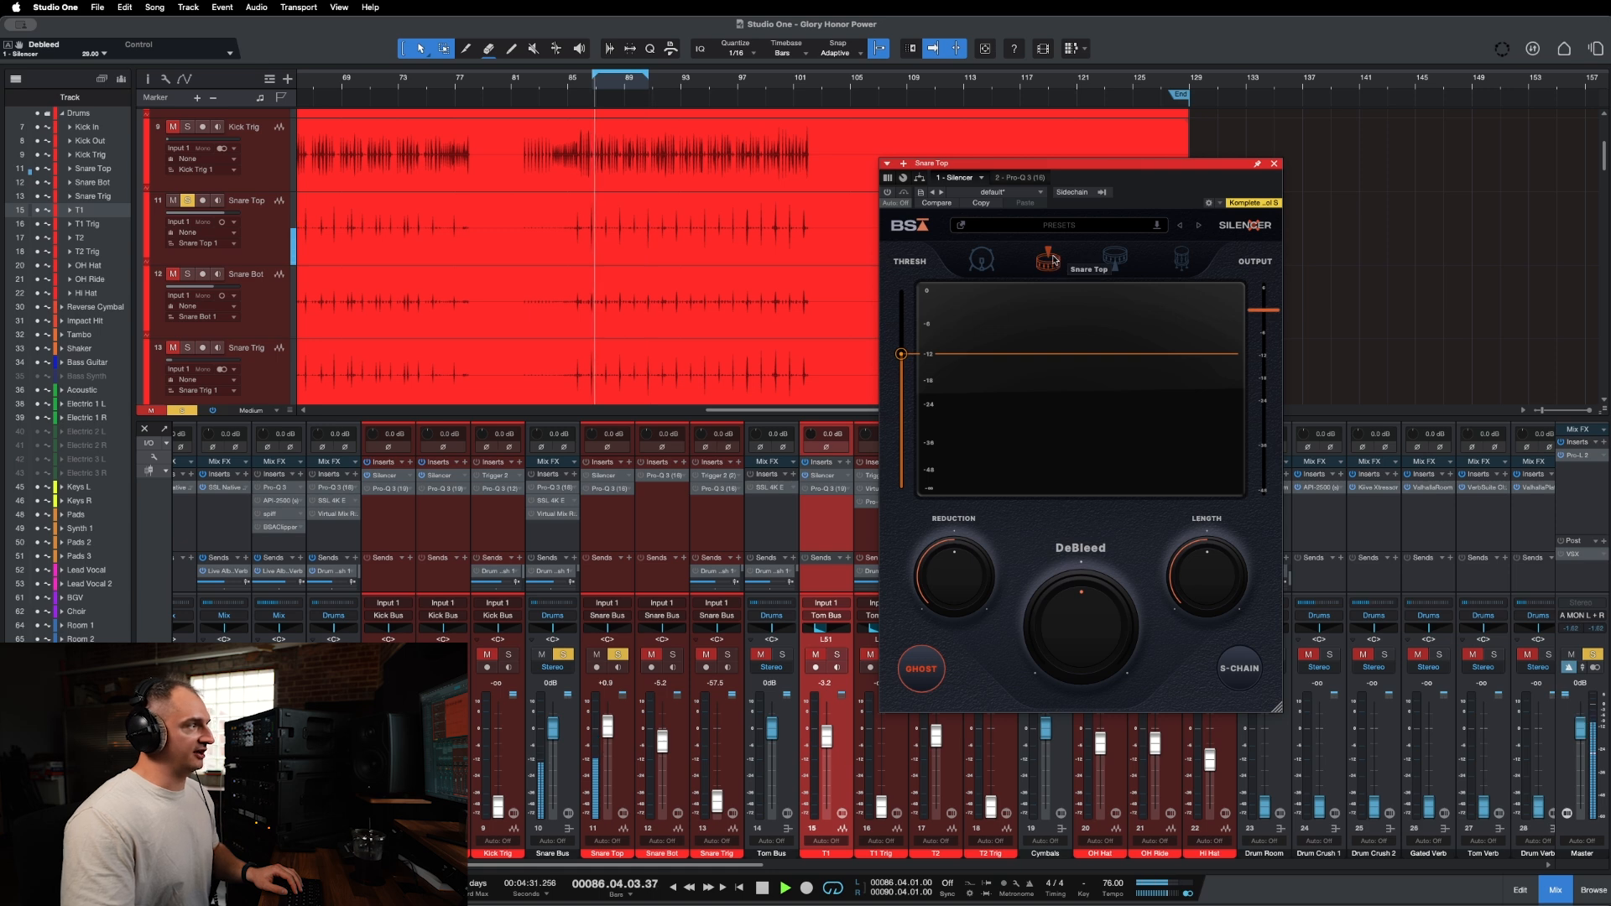
{"action": "key", "text": "space"}
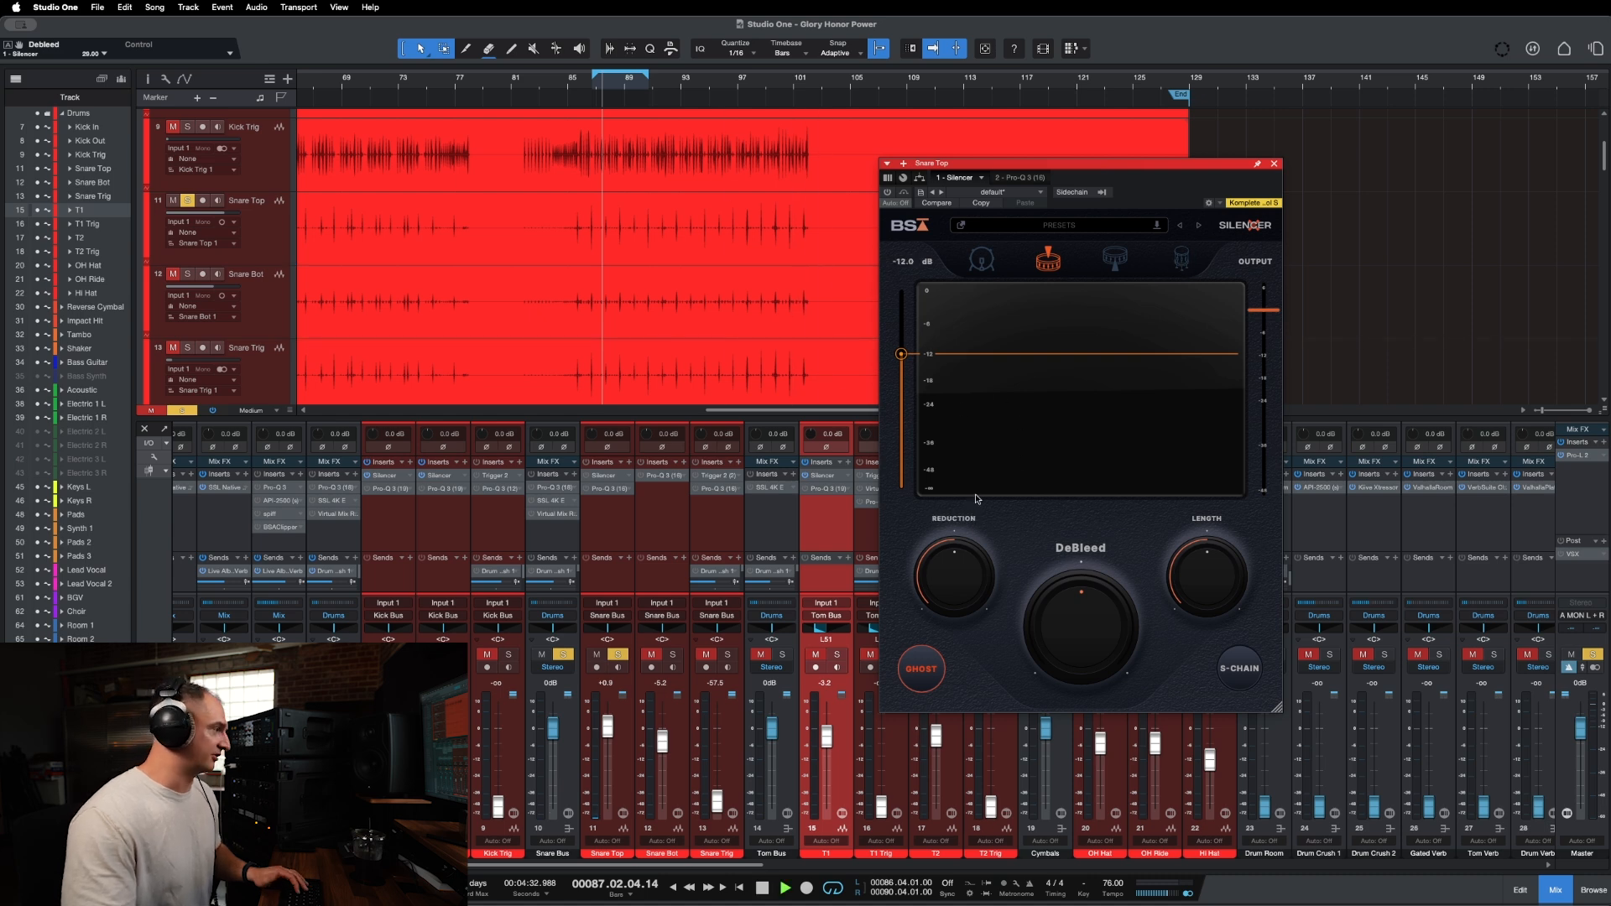
{"action": "key", "text": "space"}
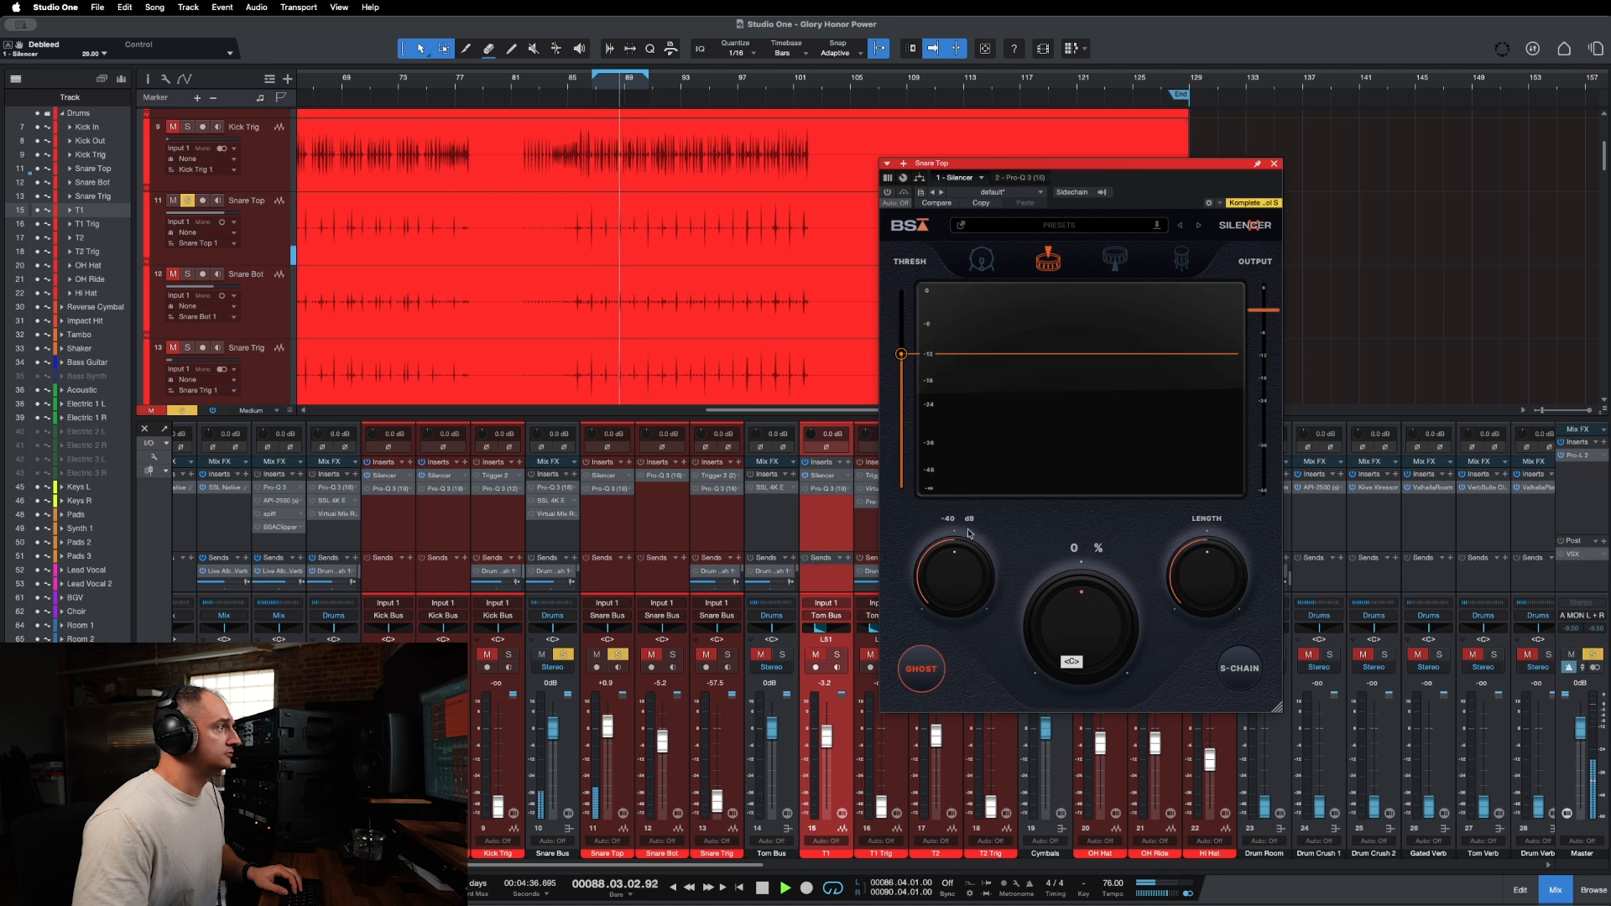
{"action": "left_click", "coordinate": [589, 476]}
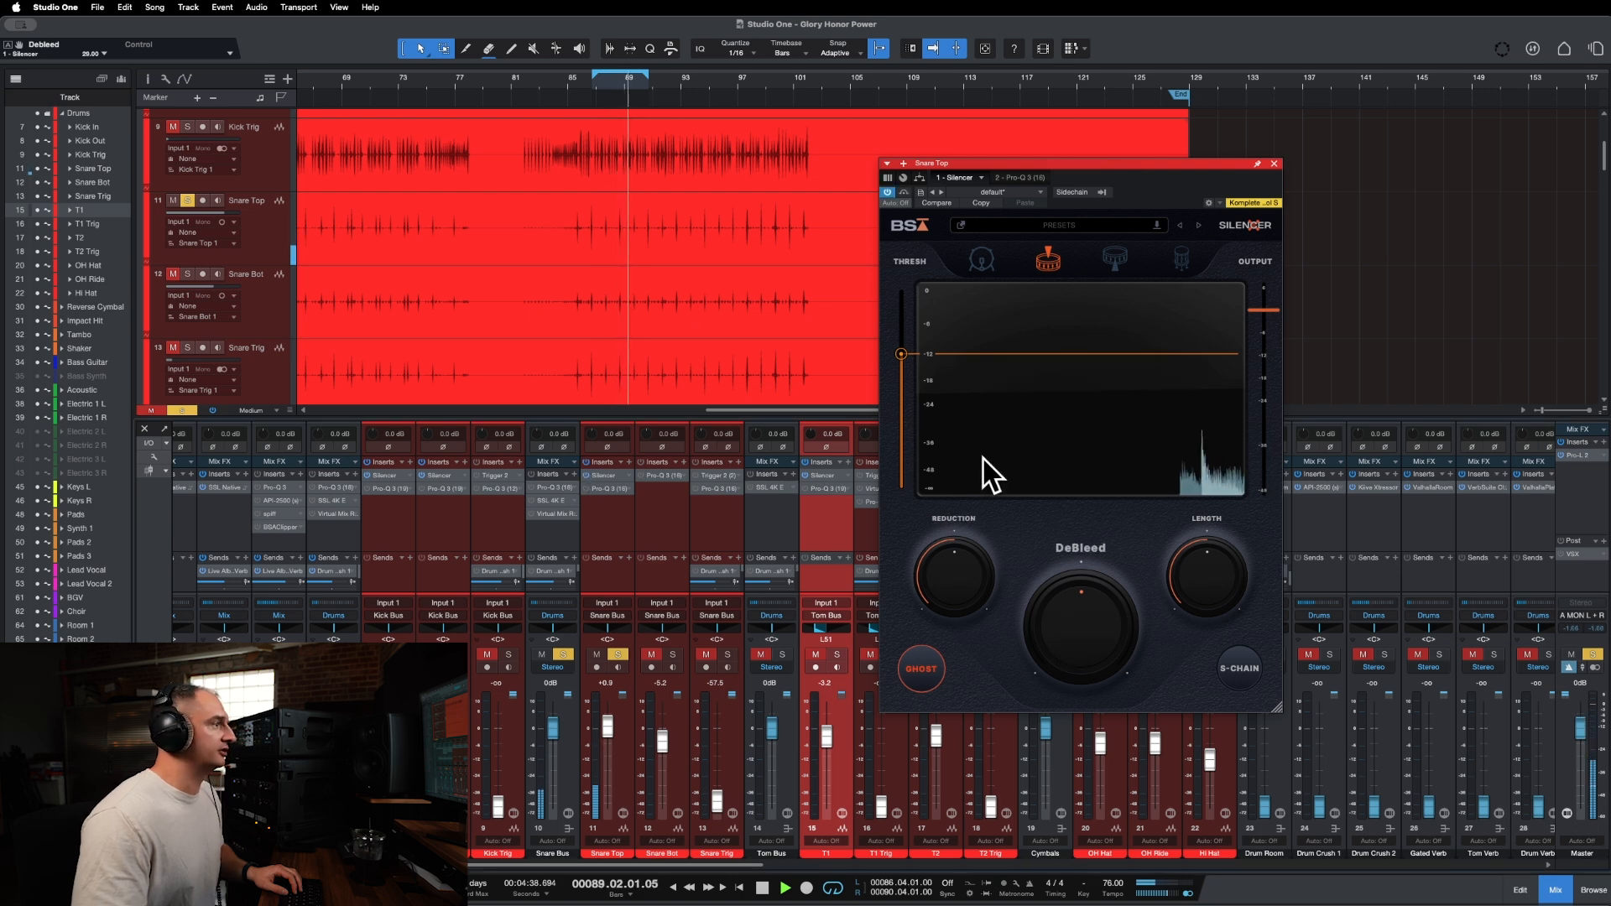
Set the Snare Top Silencer's threshold to -25.74 dB, DeBleed to 38% and Length to 1240 ms, with Ghost off.
{"action": "left_click_drag", "start_coordinate": [901, 355], "coordinate": [902, 400]}
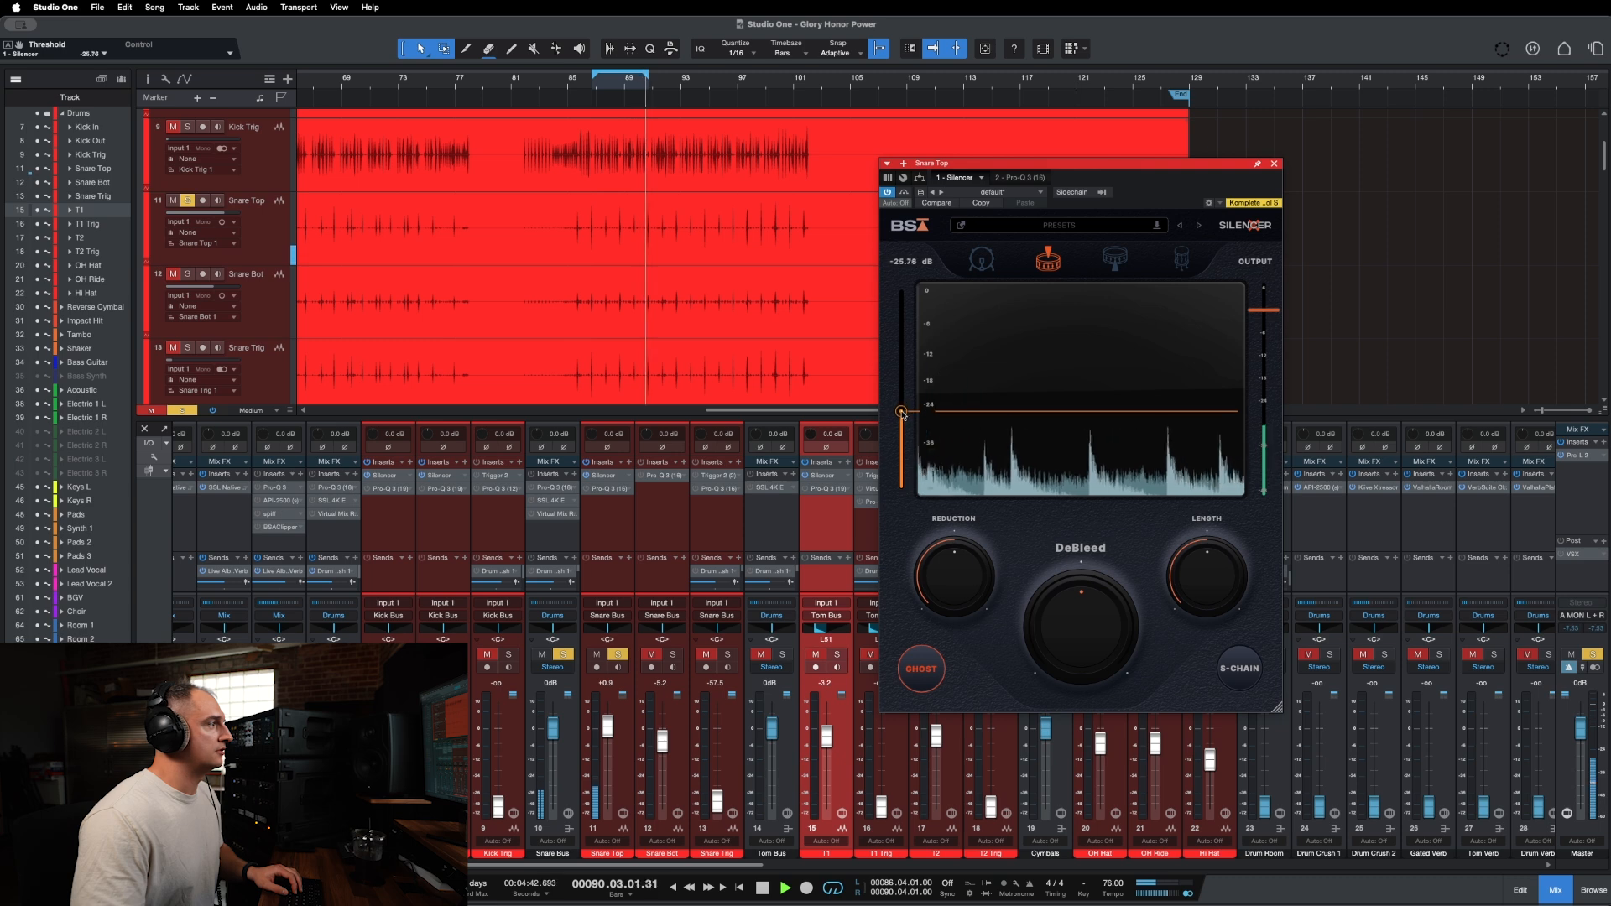
{"action": "mouse_move", "coordinate": [1081, 629]}
{"action": "left_mouse_down"}
{"action": "mouse_move", "coordinate": [1080, 611]}
{"action": "mouse_move", "coordinate": [1061, 625]}
{"action": "left_mouse_up"}
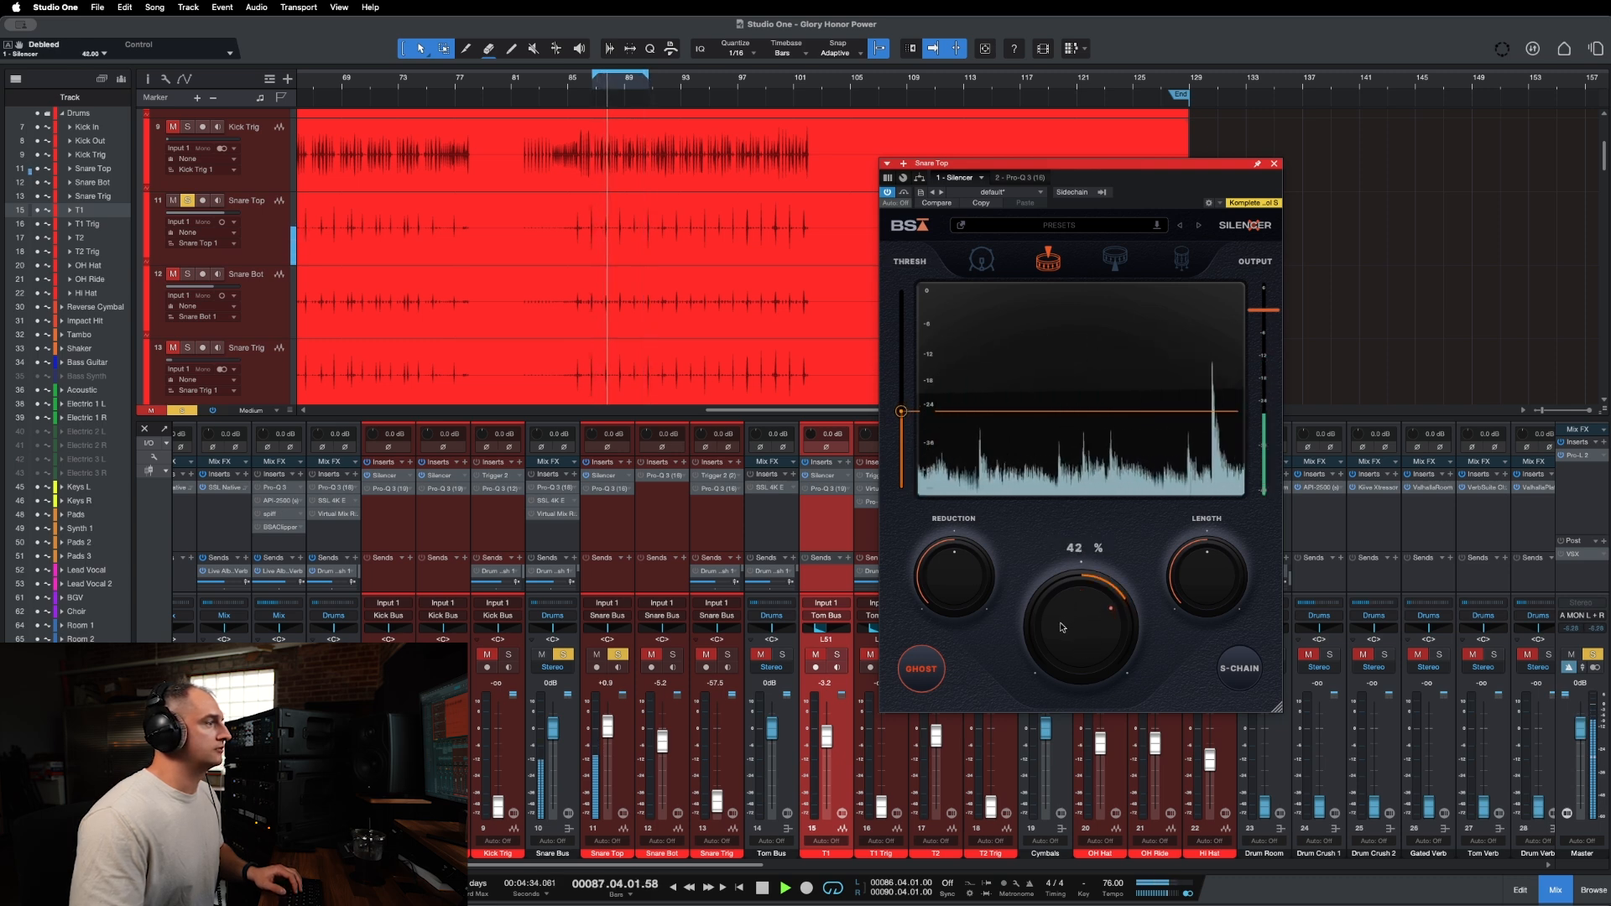
{"action": "left_click", "coordinate": [933, 677]}
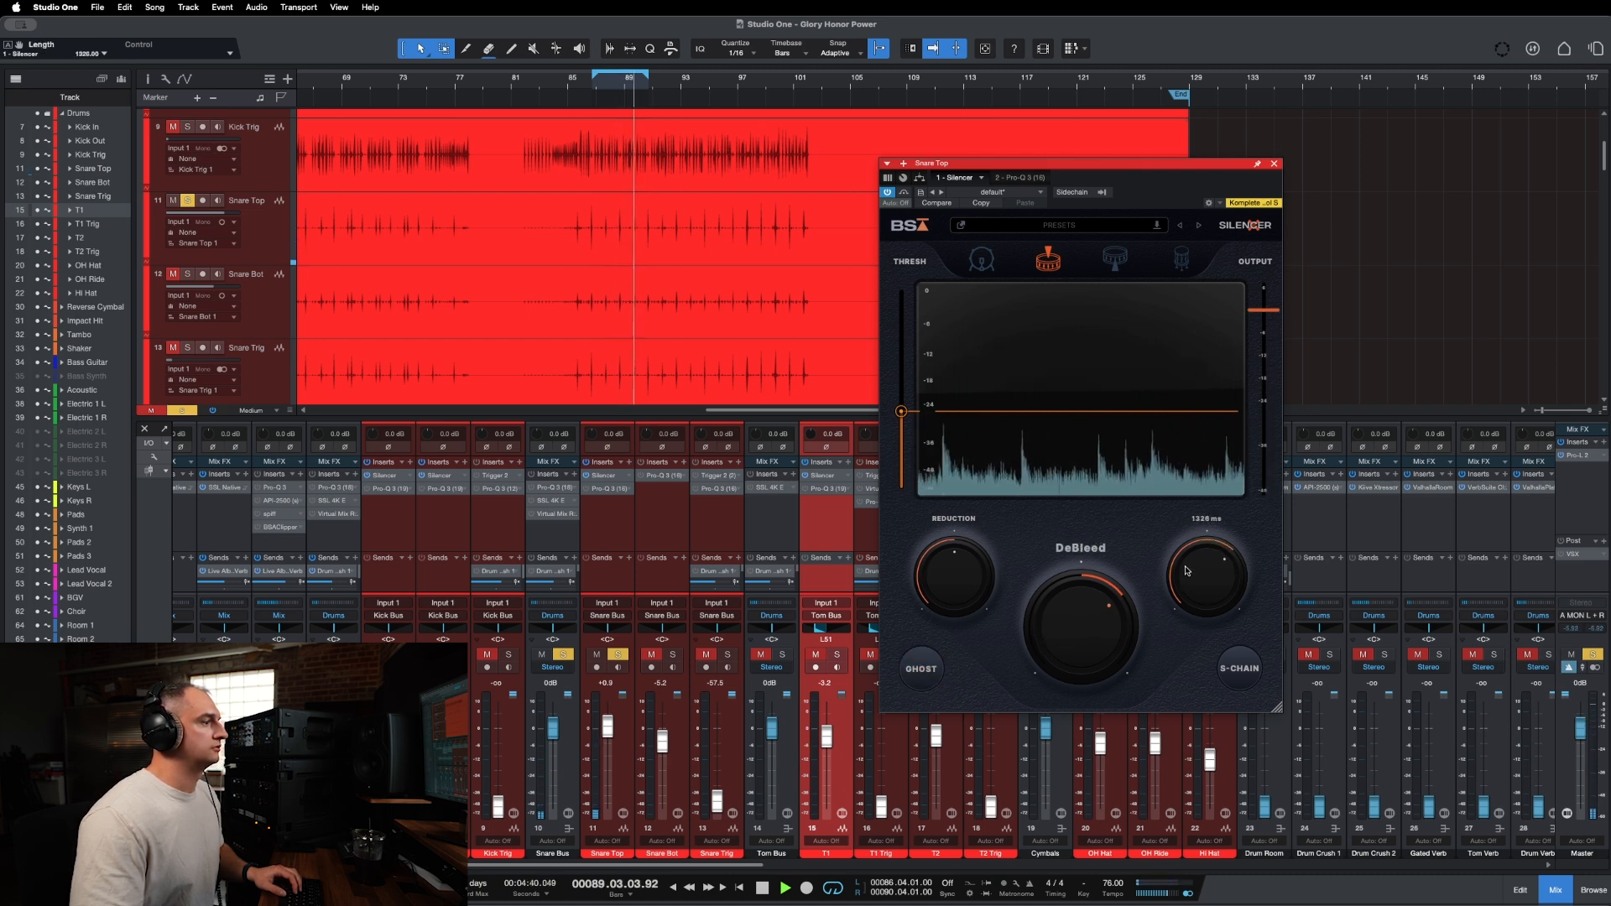
{"action": "left_click_drag", "start_coordinate": [1187, 570], "coordinate": [1177, 601]}
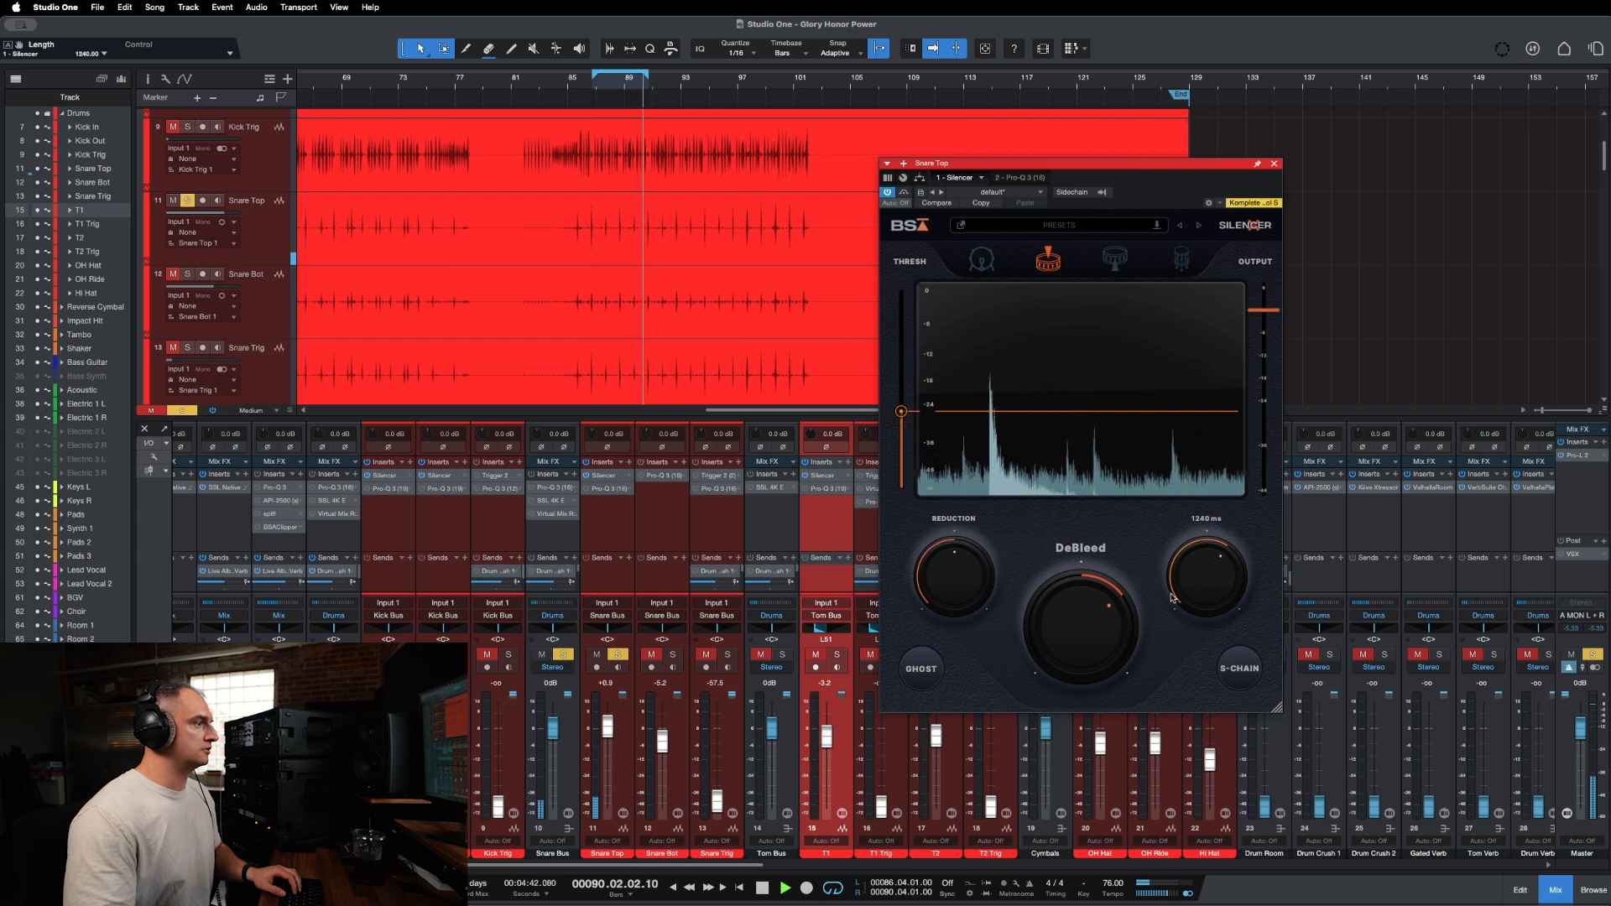
Compare Snare Top with Ghost on and off, leave it off, and reduce DeBleed to 32% and Length to about 1170 ms.
{"action": "mouse_move", "coordinate": [1079, 612]}
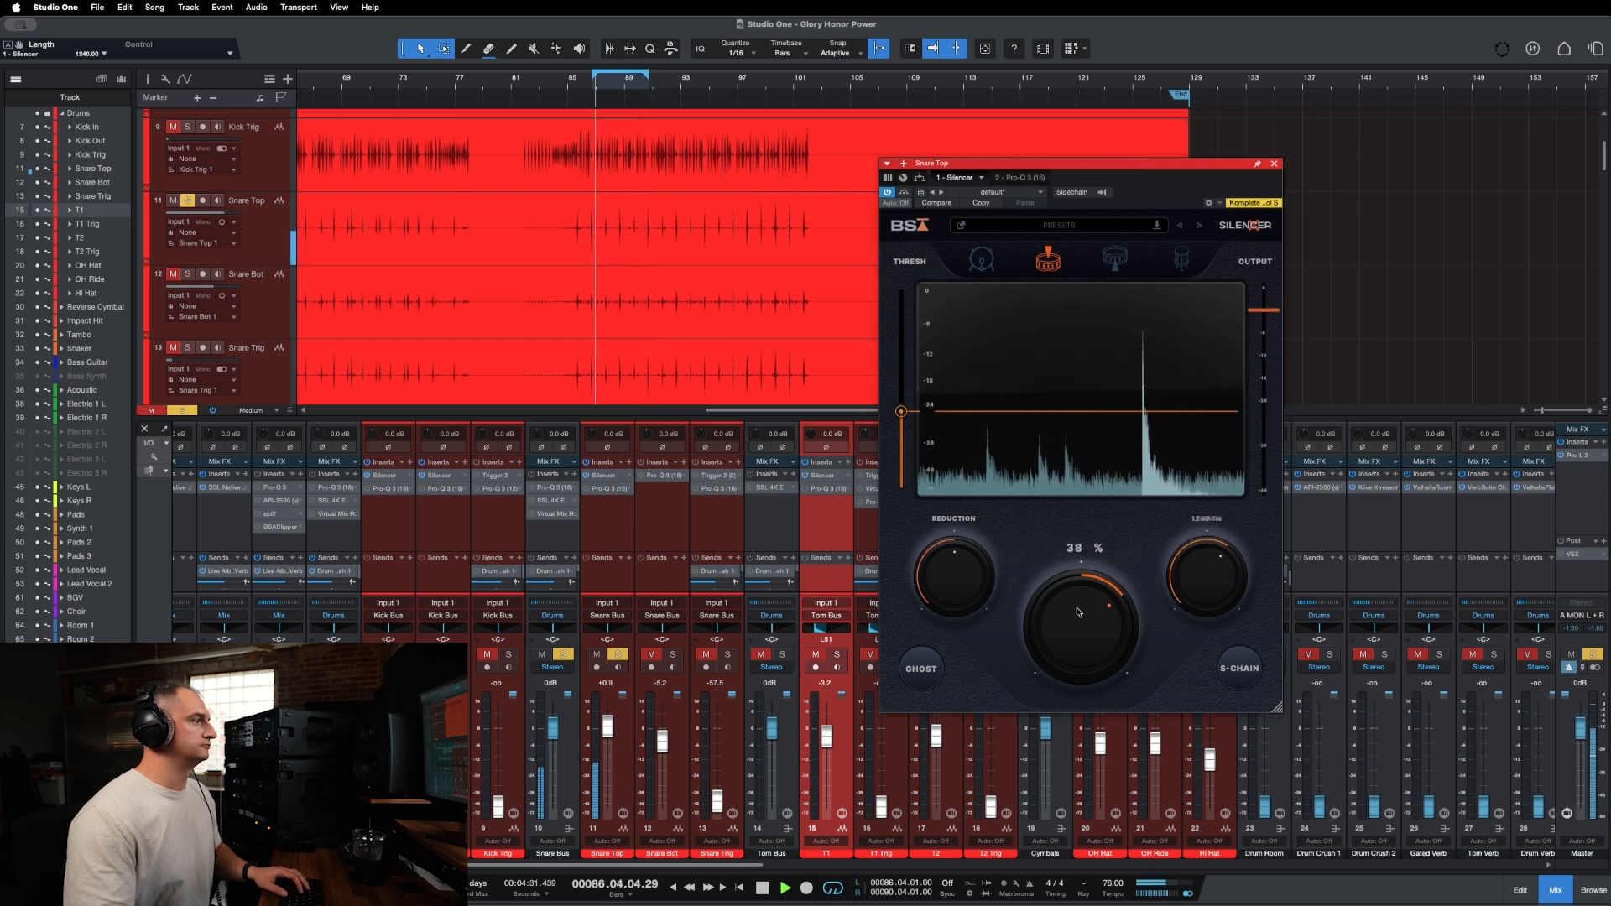
{"action": "mouse_move", "coordinate": [960, 585]}
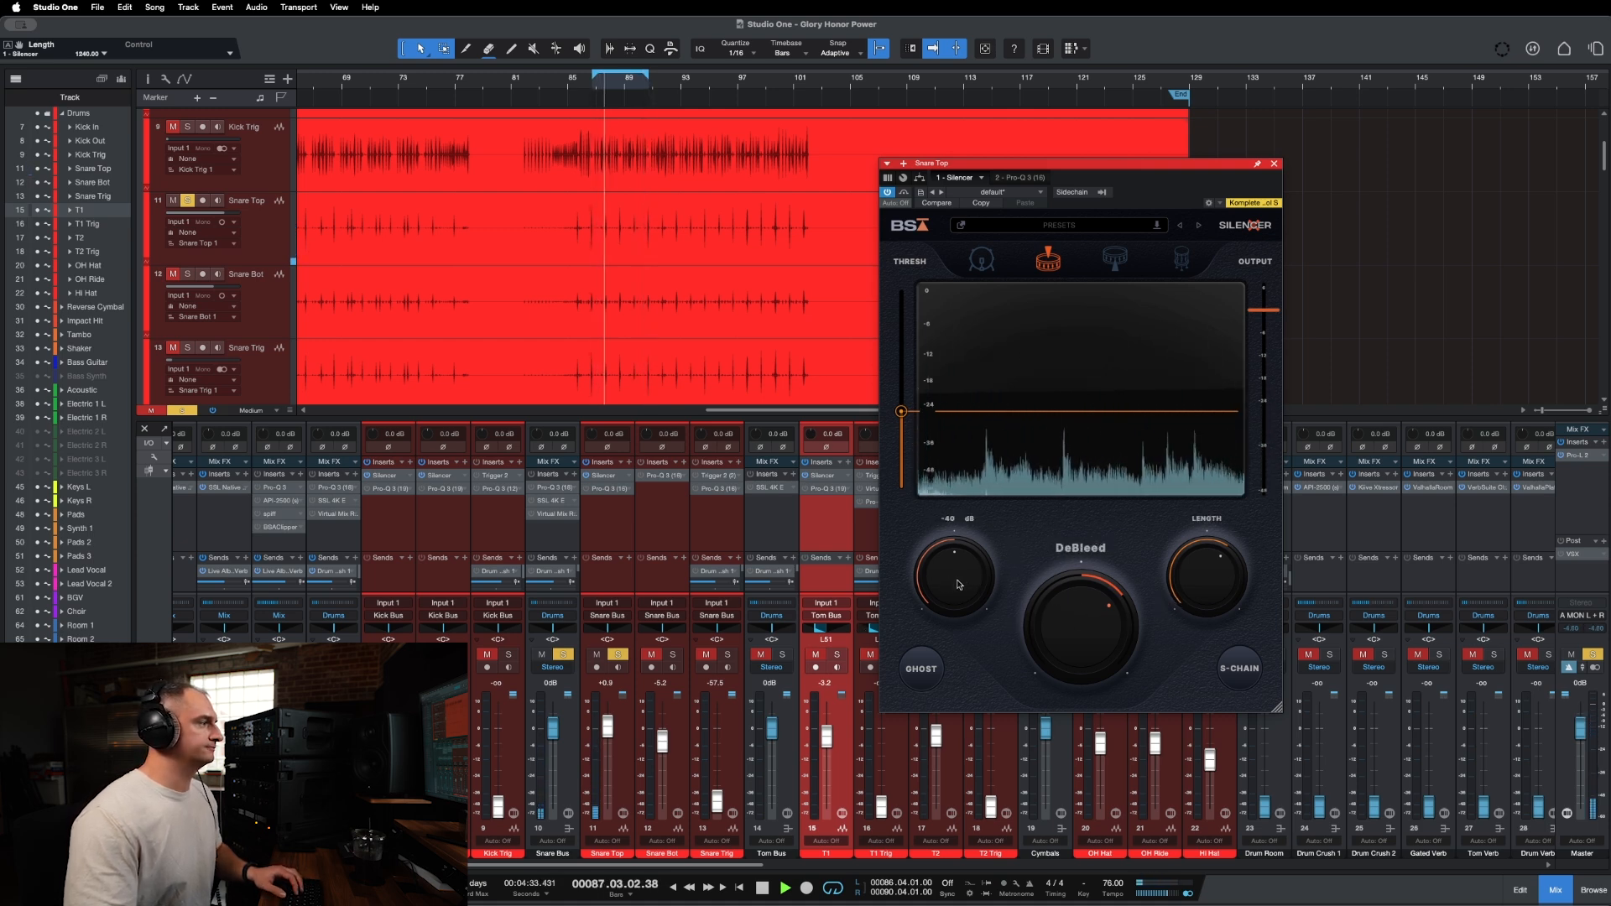
{"action": "left_click", "coordinate": [921, 669]}
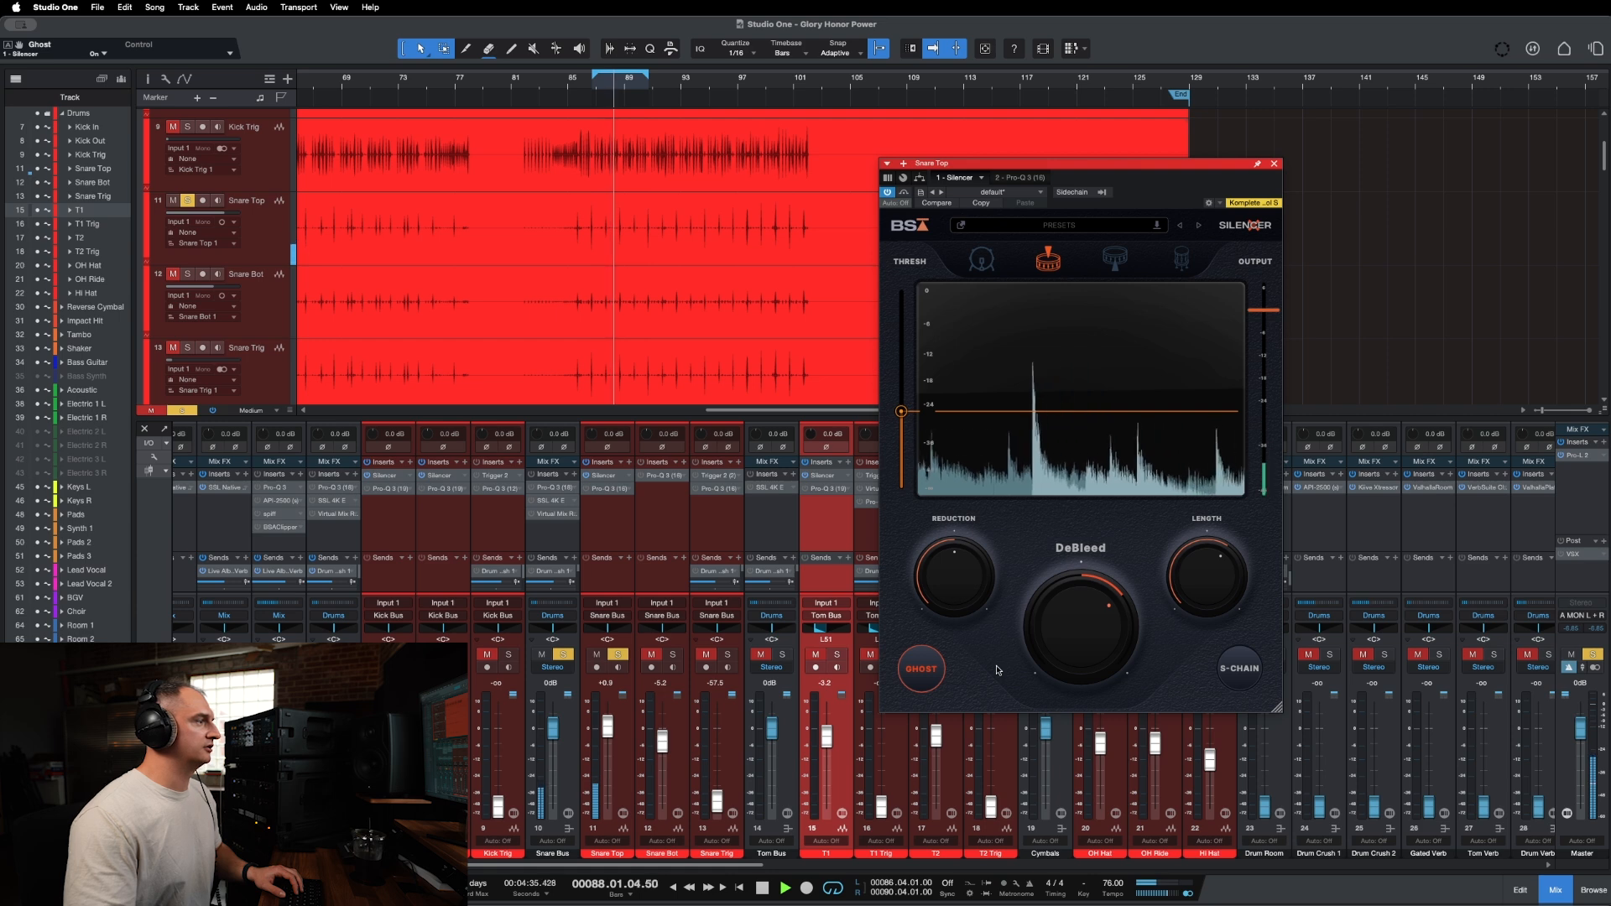
{"action": "left_click", "coordinate": [910, 684]}
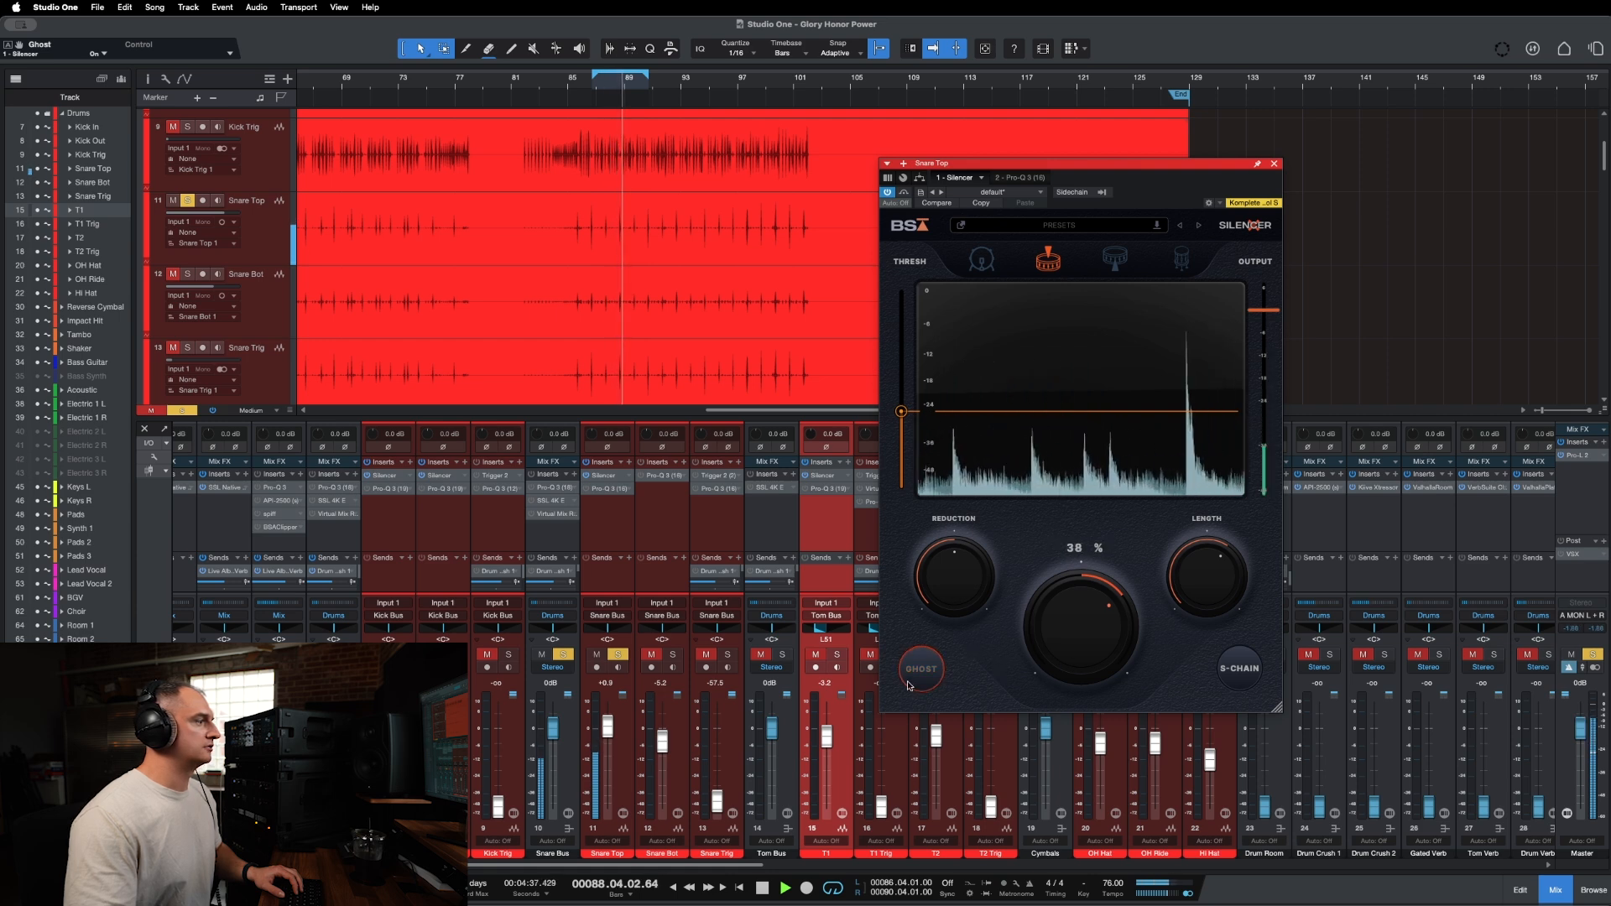
{"action": "scroll", "coordinate": [1060, 636], "scroll_direction": "down", "scroll_amount": 3}
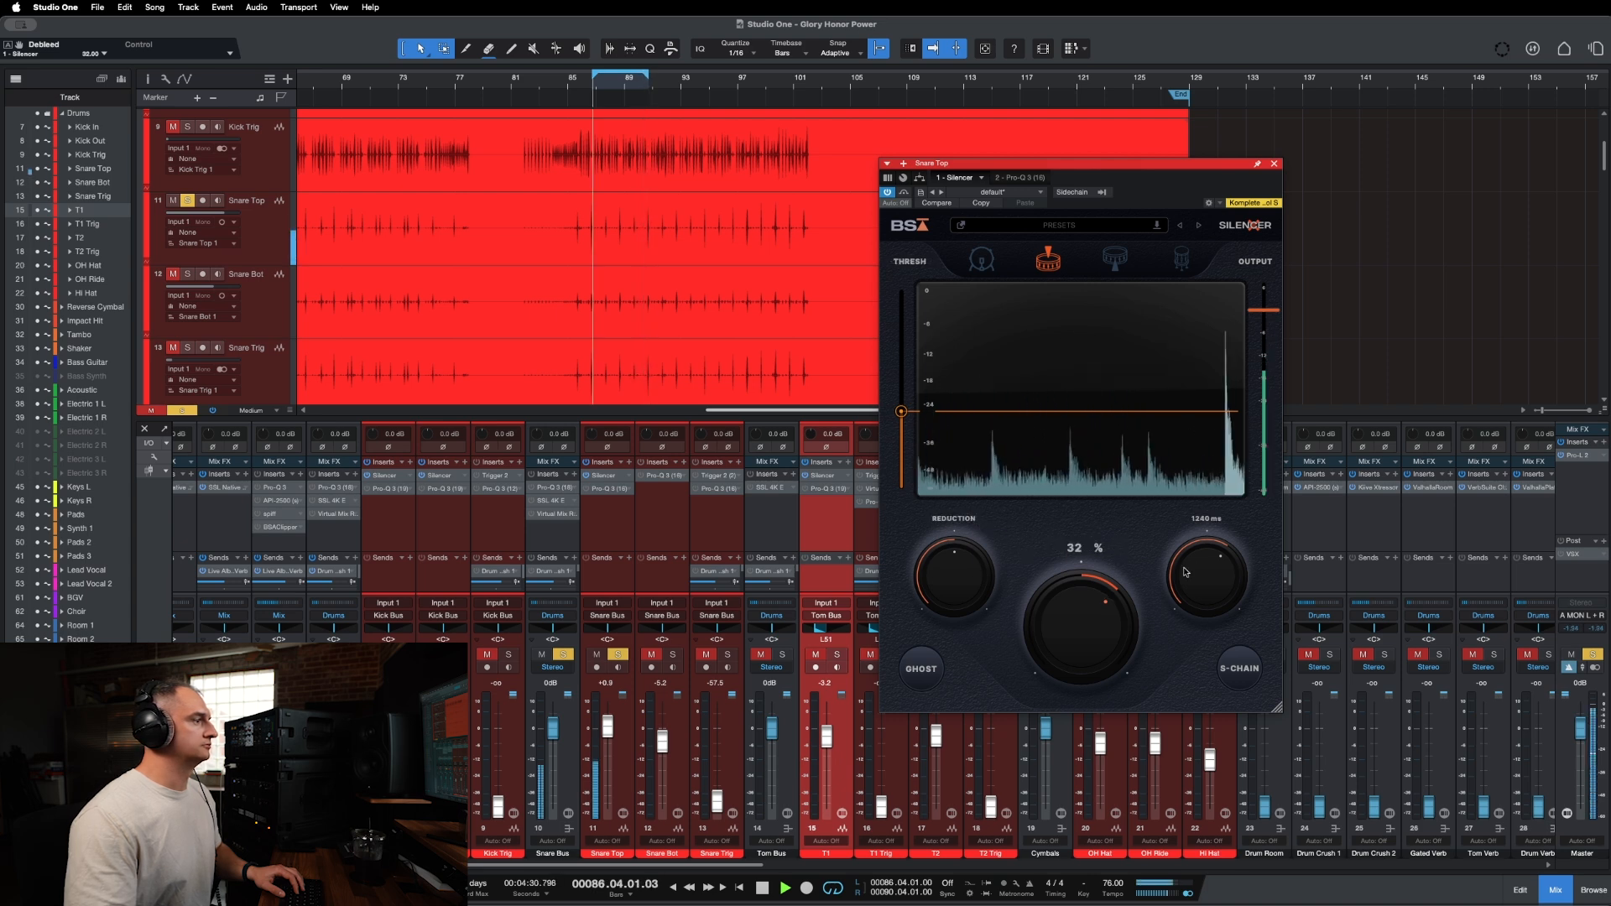
{"action": "left_click_drag", "start_coordinate": [1200, 570], "coordinate": [1200, 578]}
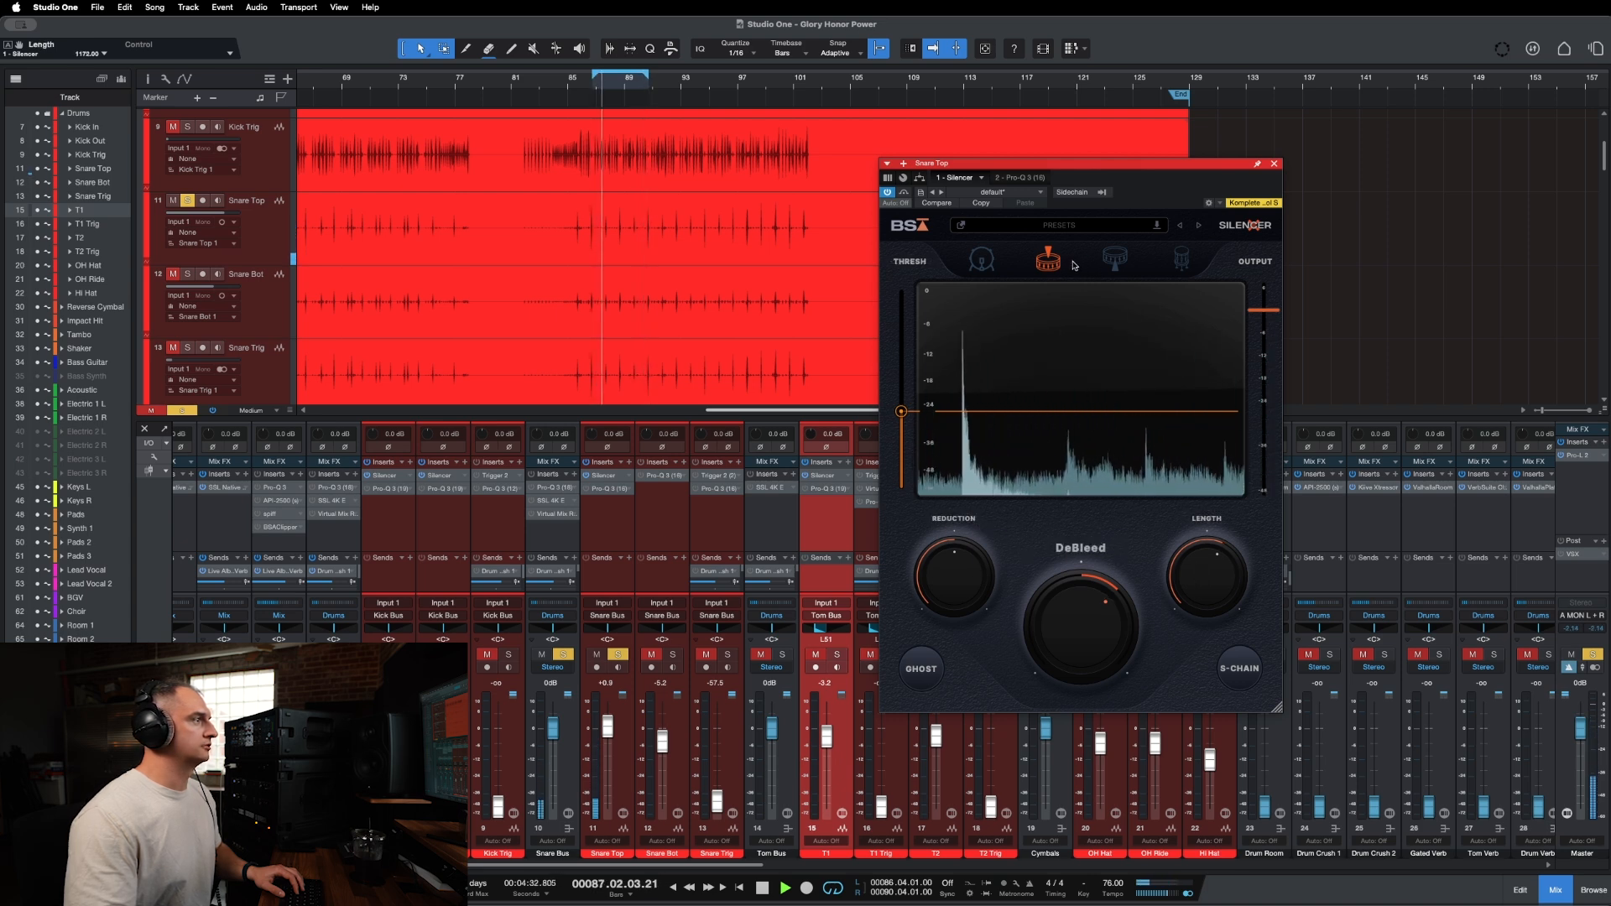
Load the factory preset Snare Top - Cleaner in the Snare Top Silencer, audition it with Ghost left off, and close the plug-in window.
{"action": "left_click", "coordinate": [1070, 225]}
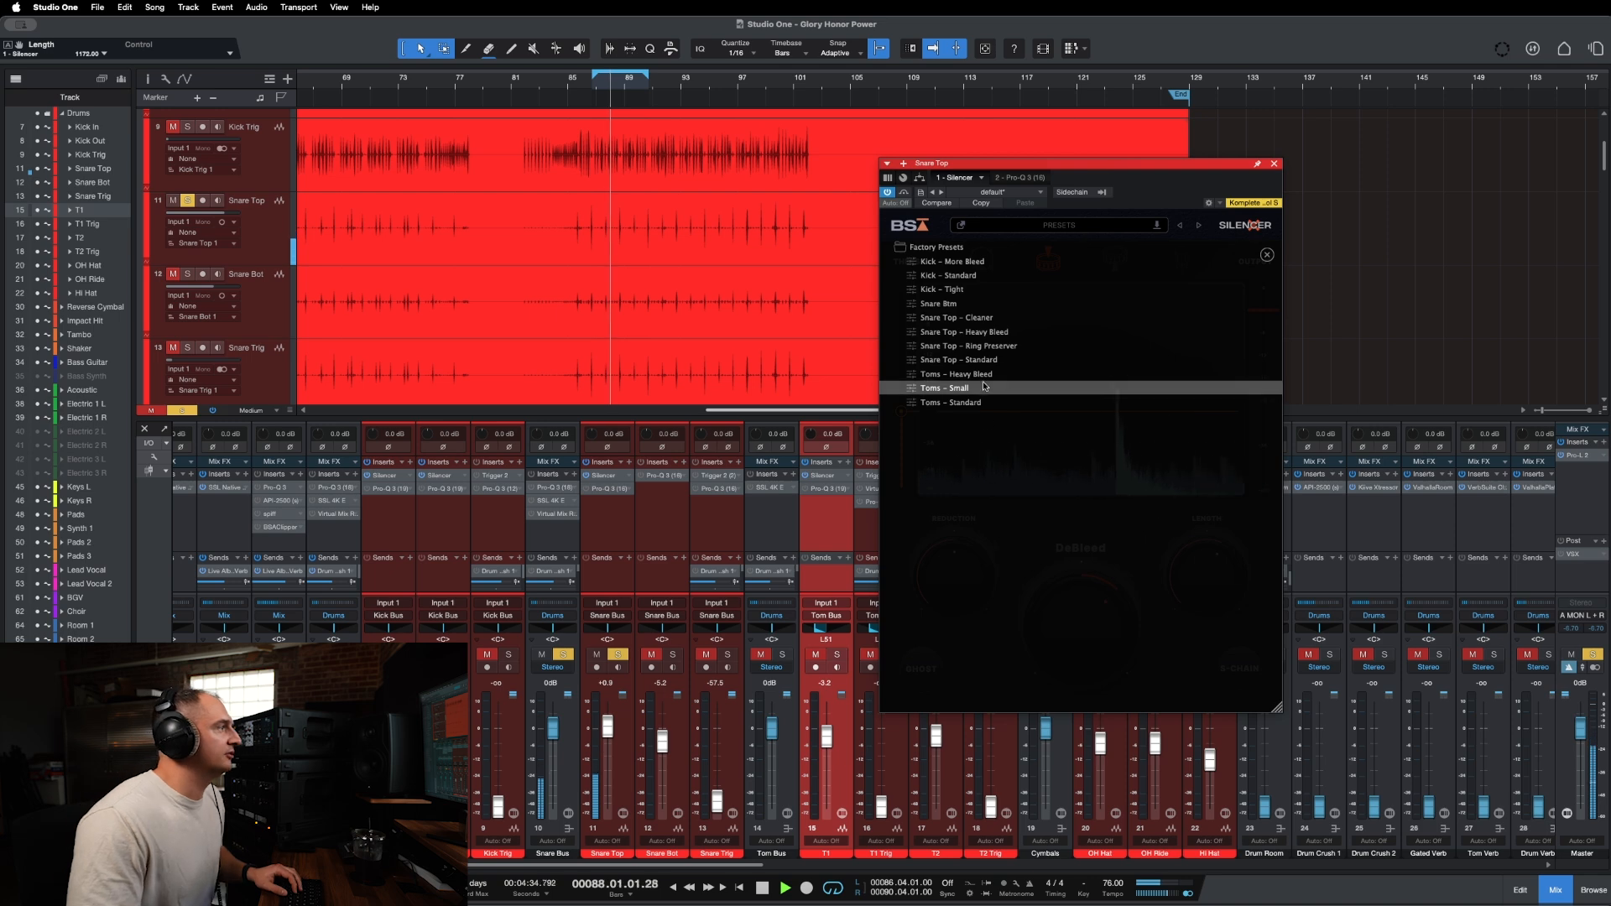
{"action": "left_click", "coordinate": [1033, 318]}
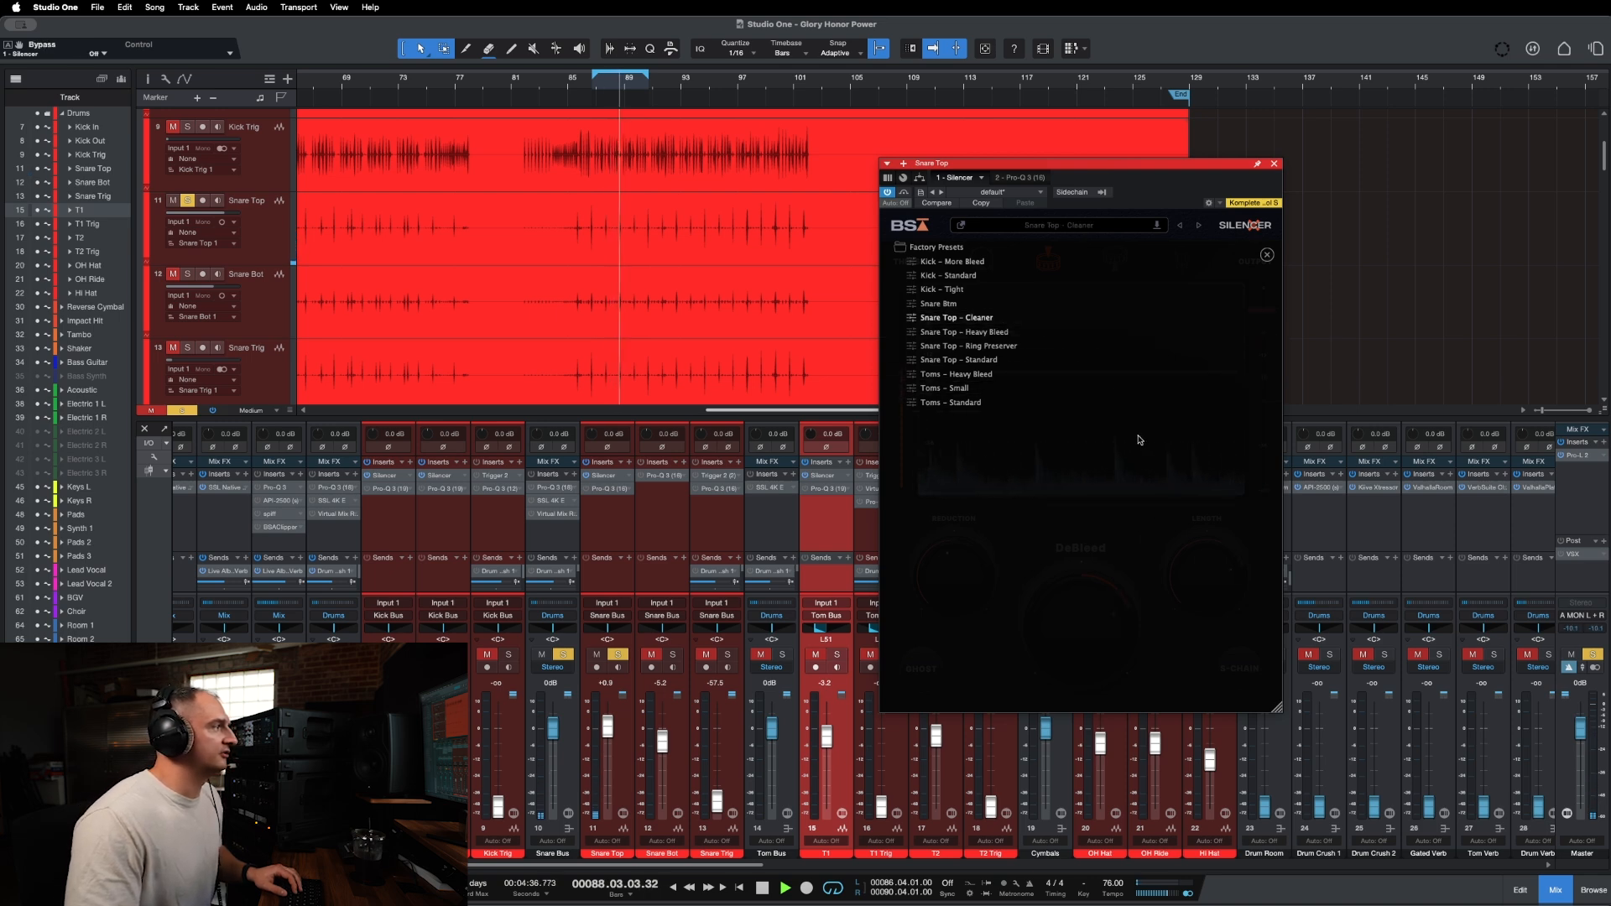
{"action": "left_click", "coordinate": [1267, 255]}
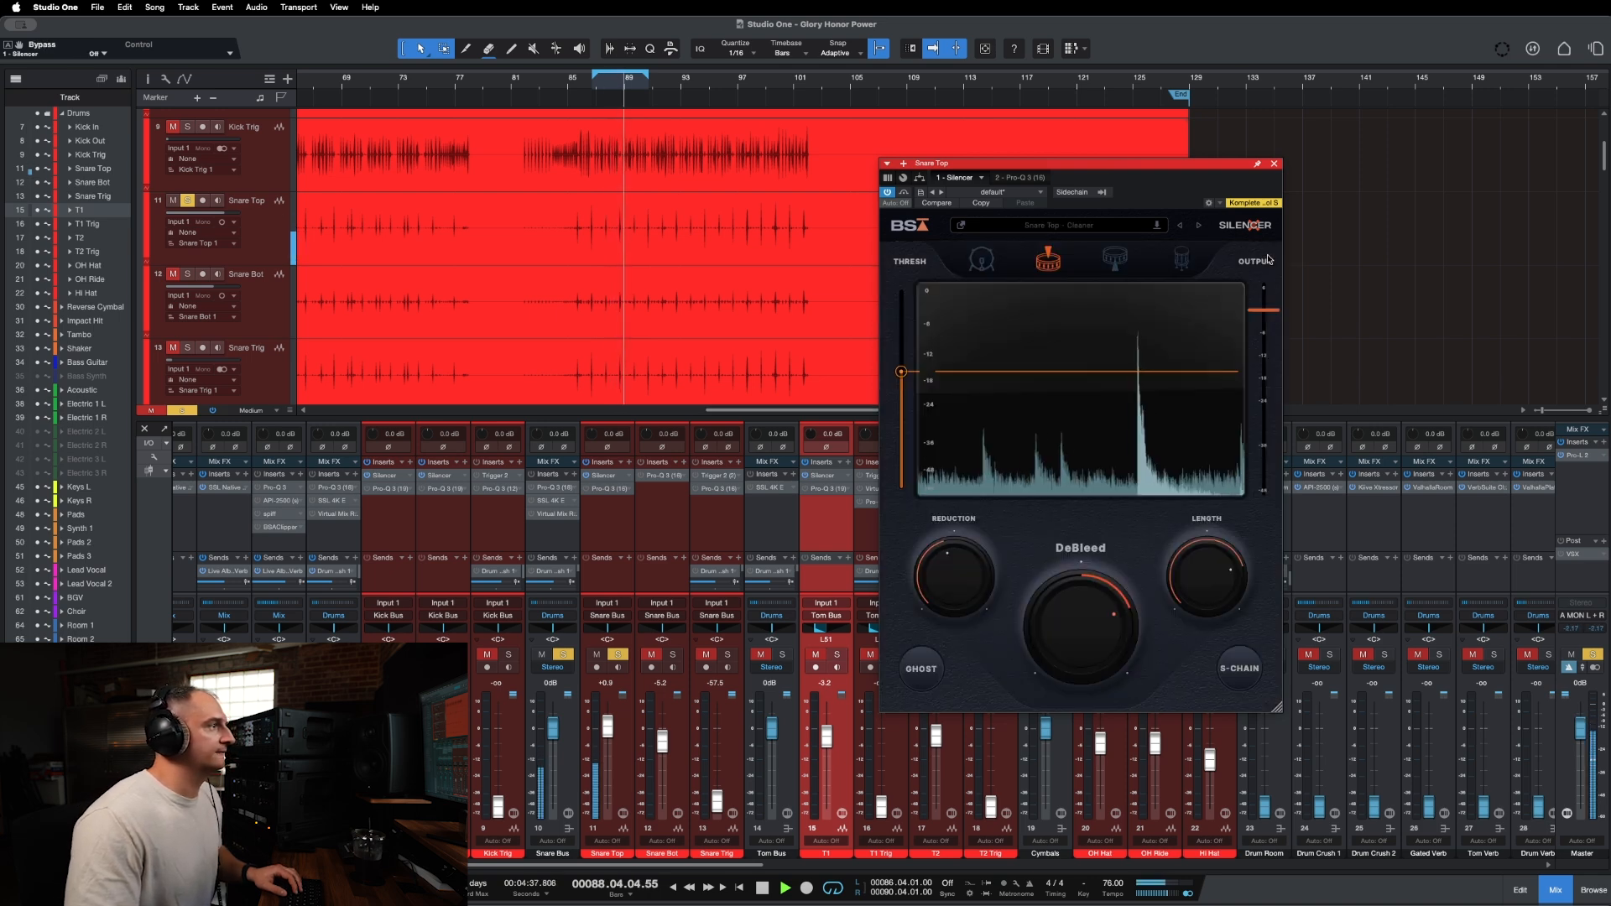
{"action": "left_click", "coordinate": [920, 669]}
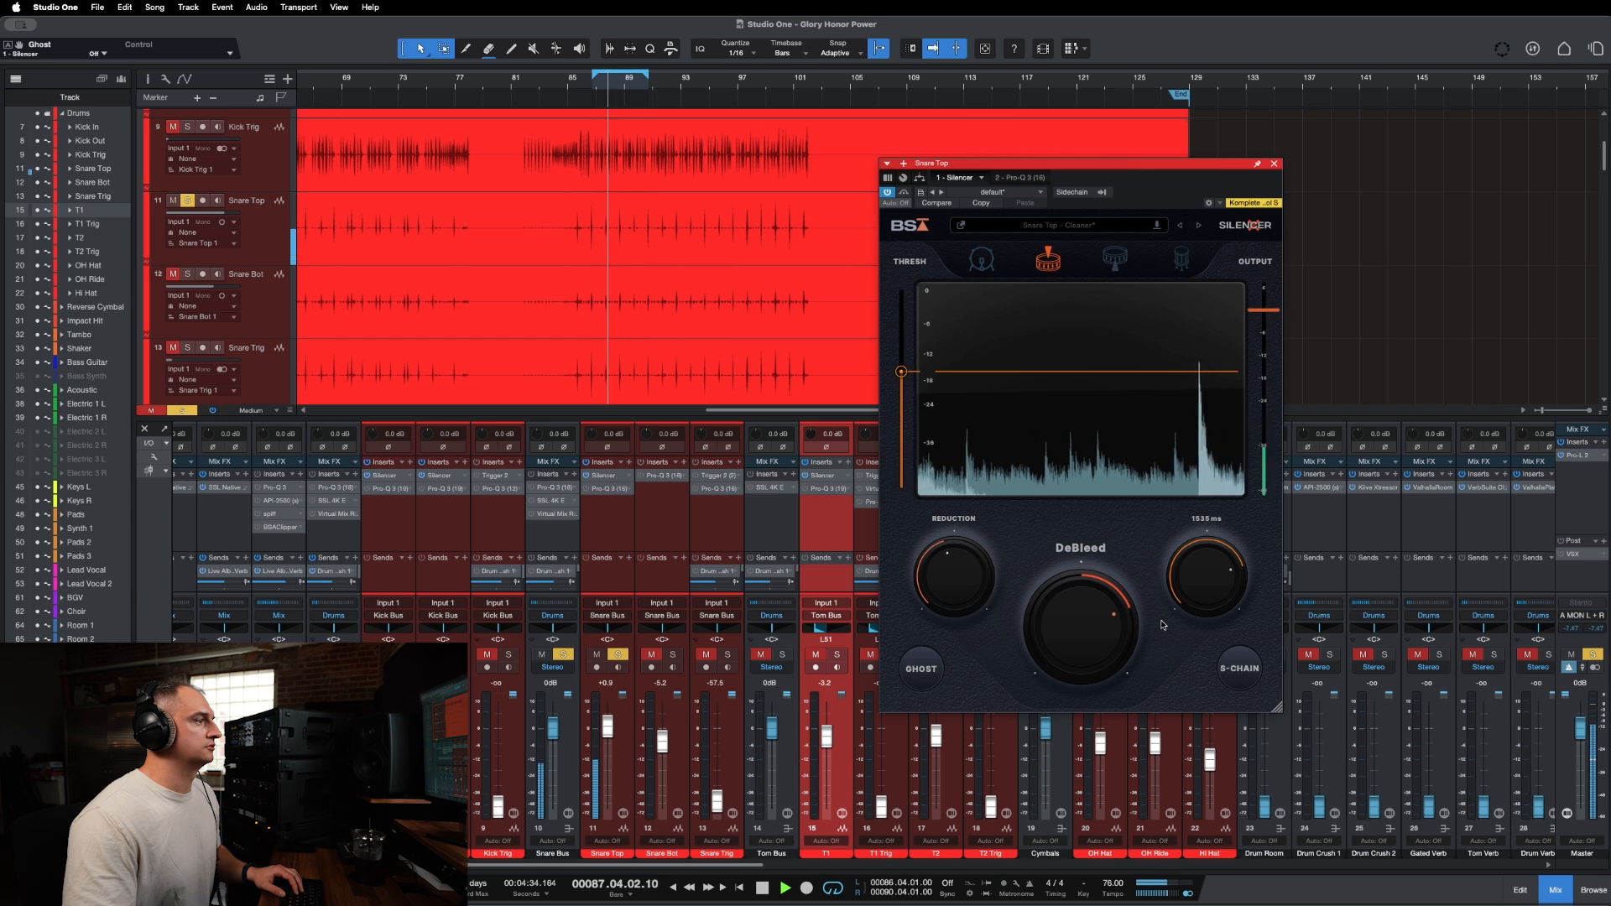
{"action": "left_click", "coordinate": [1276, 165]}
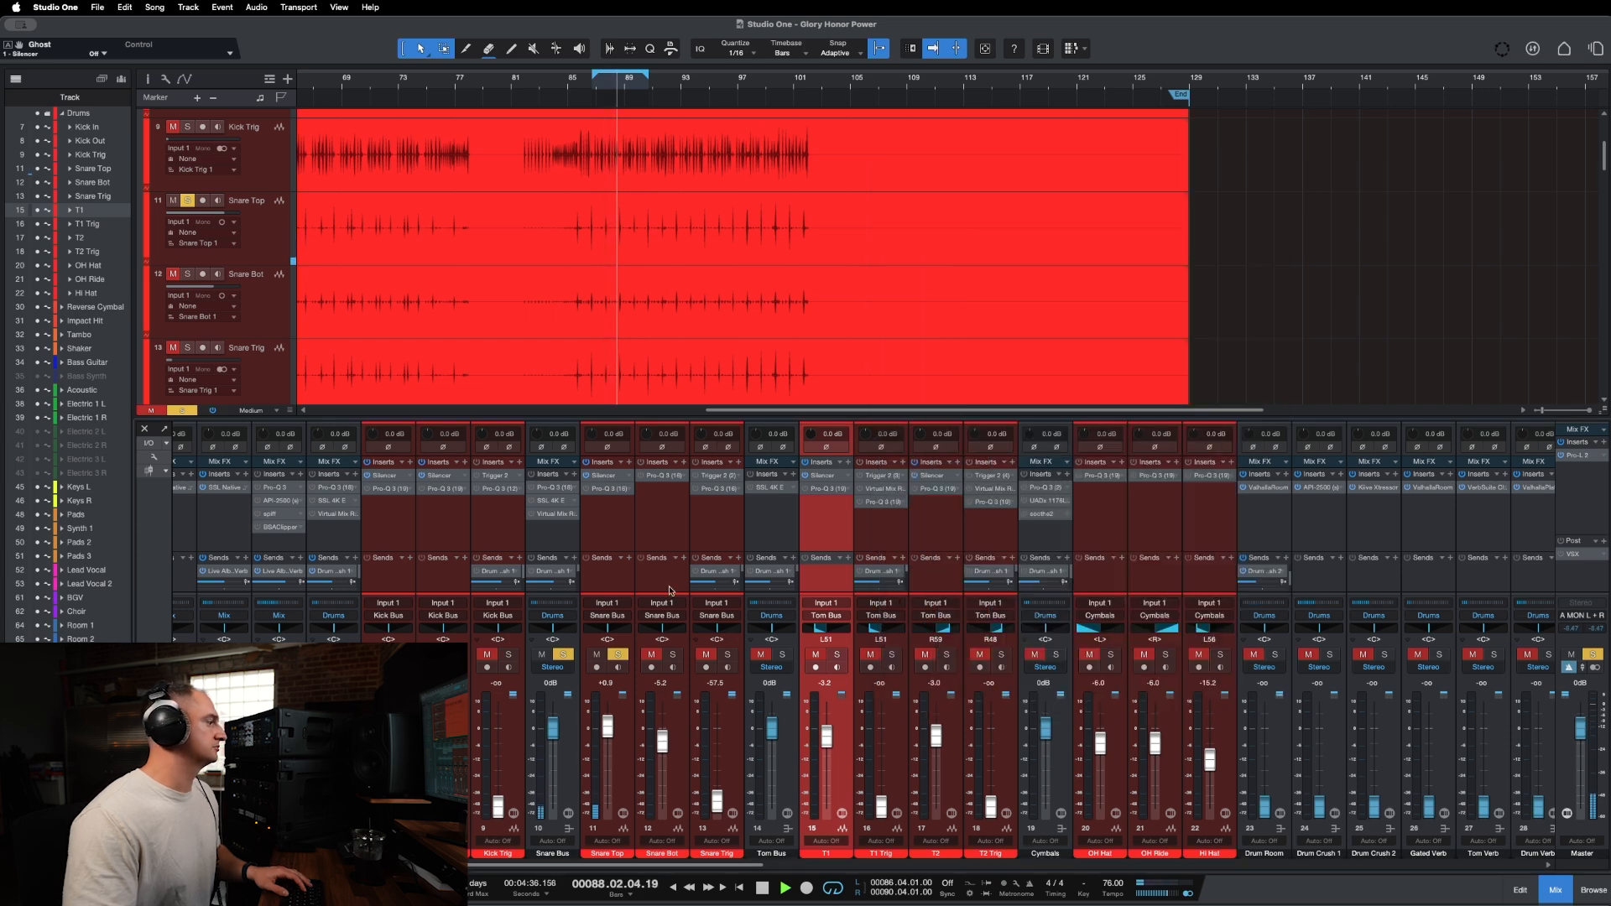
Solo only Snare Bot, copy the Silencer from Snare Top onto it, and switch the copy to Snare Bottom mode.
{"action": "left_click", "coordinate": [659, 505]}
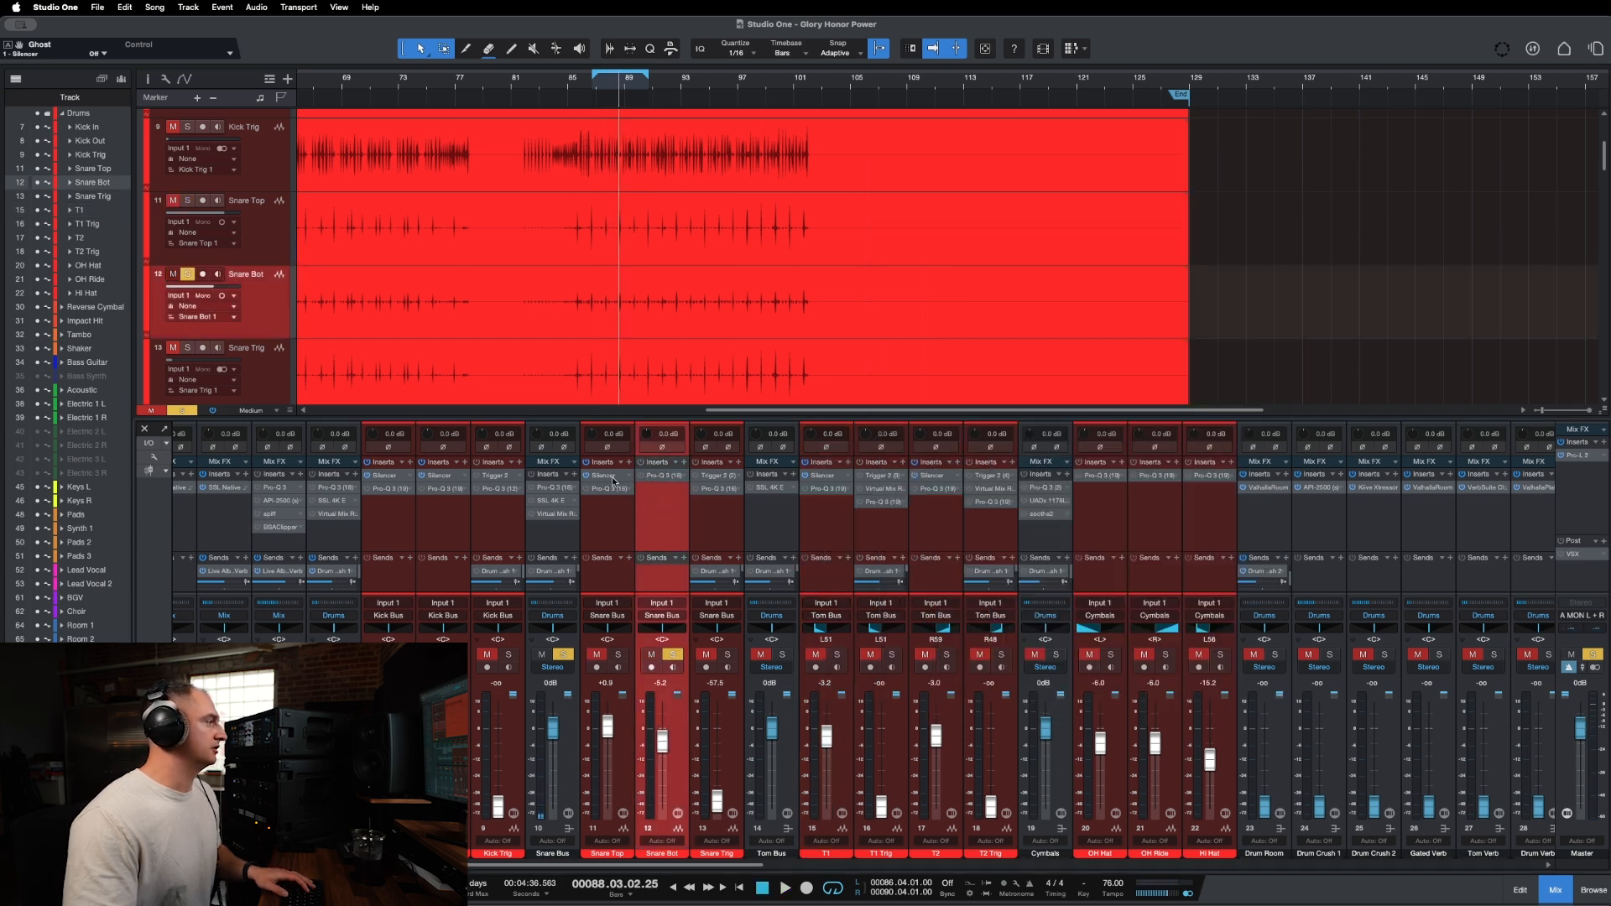
{"action": "left_click", "coordinate": [669, 477]}
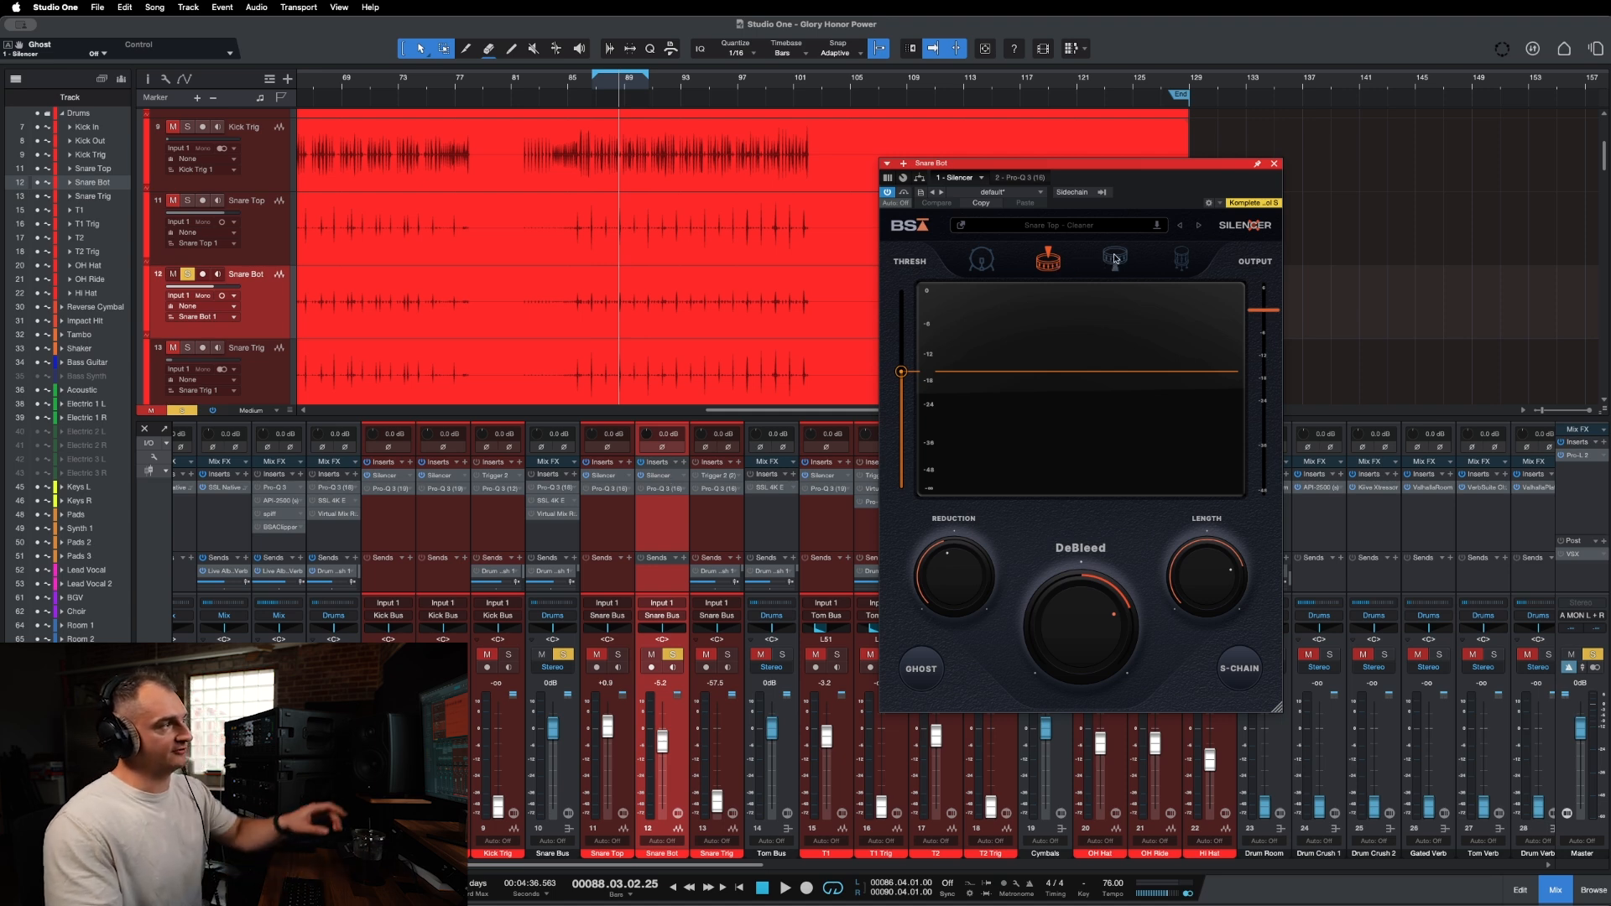
{"action": "left_click", "coordinate": [1114, 256]}
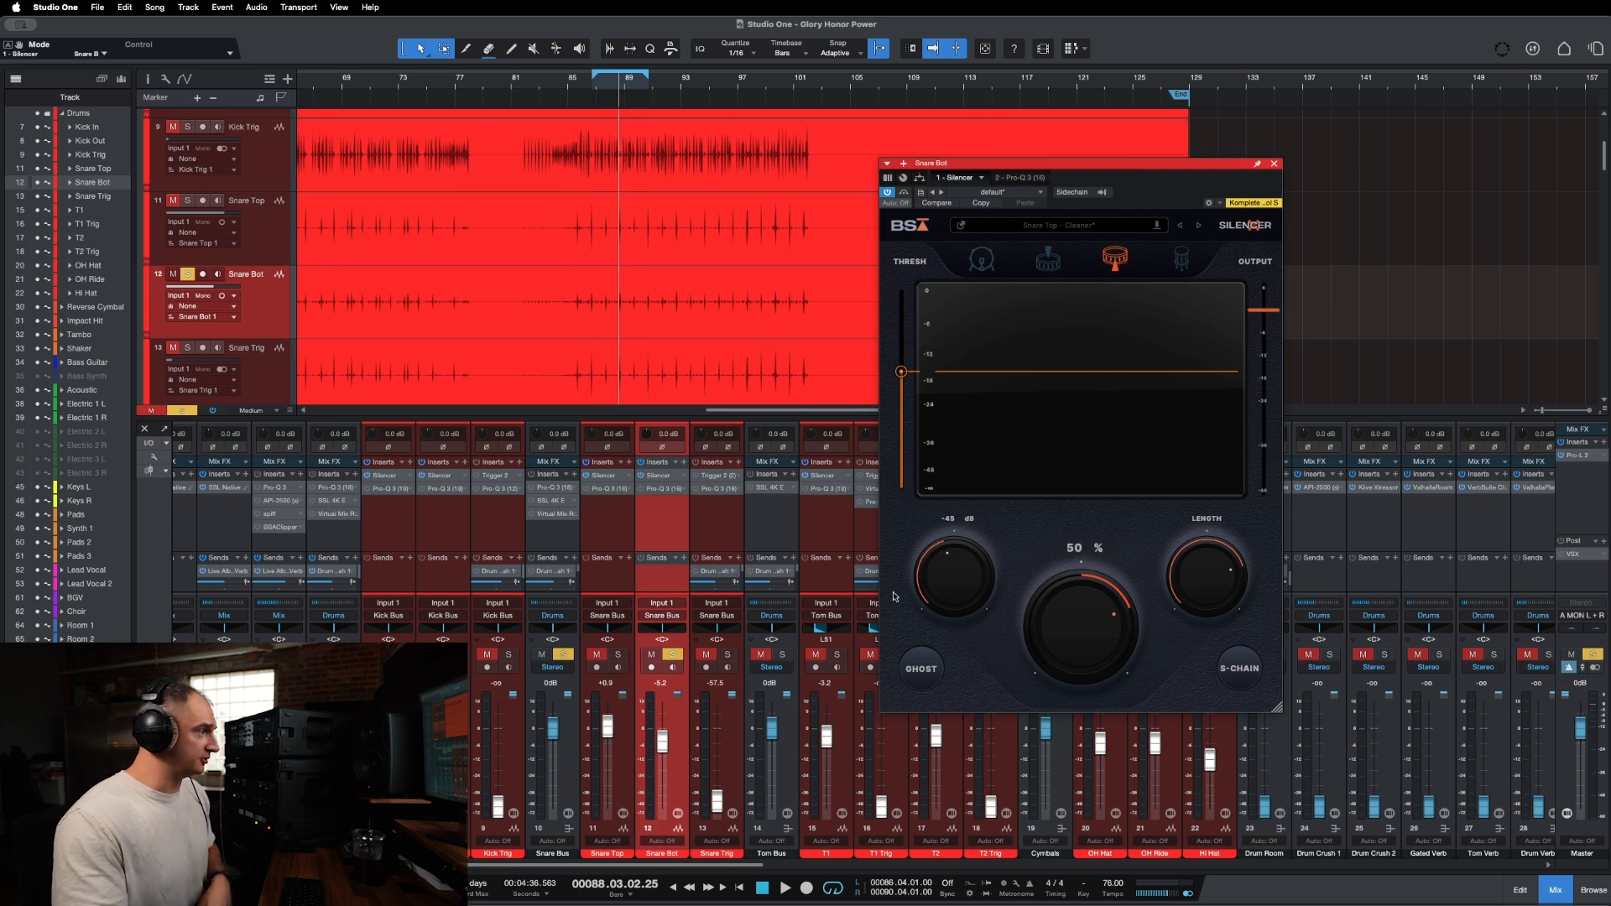
During loop playback, lower the Snare Bot Silencer's threshold to just above the -24 dB mark and set its Length to about 1900 ms.
{"action": "key", "text": "space"}
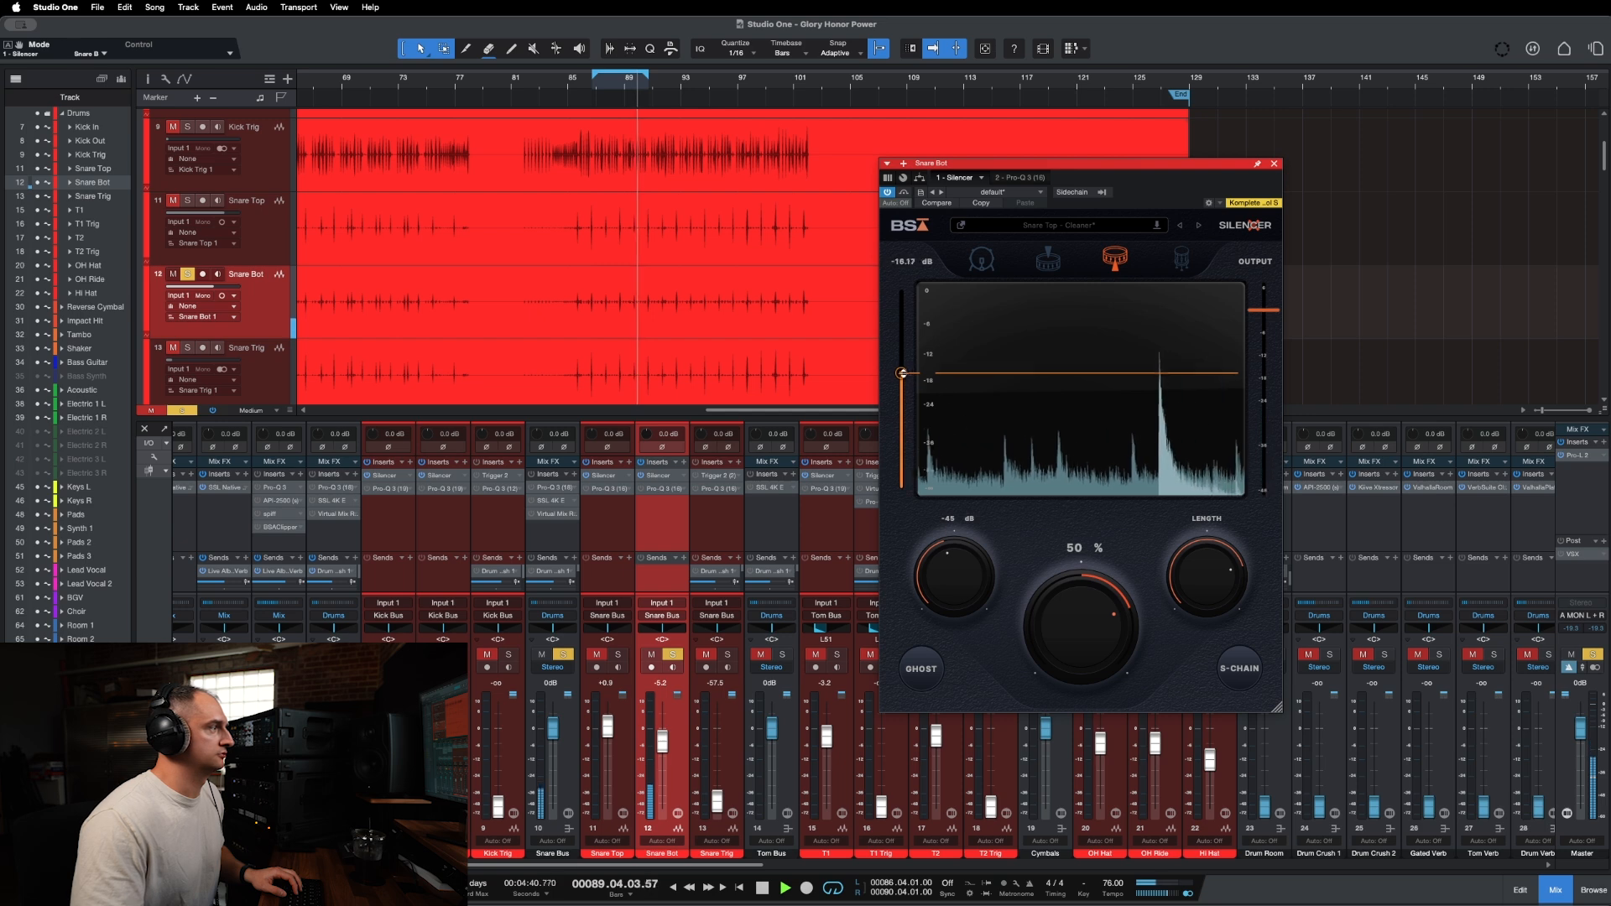
{"action": "left_click_drag", "start_coordinate": [901, 372], "coordinate": [901, 396]}
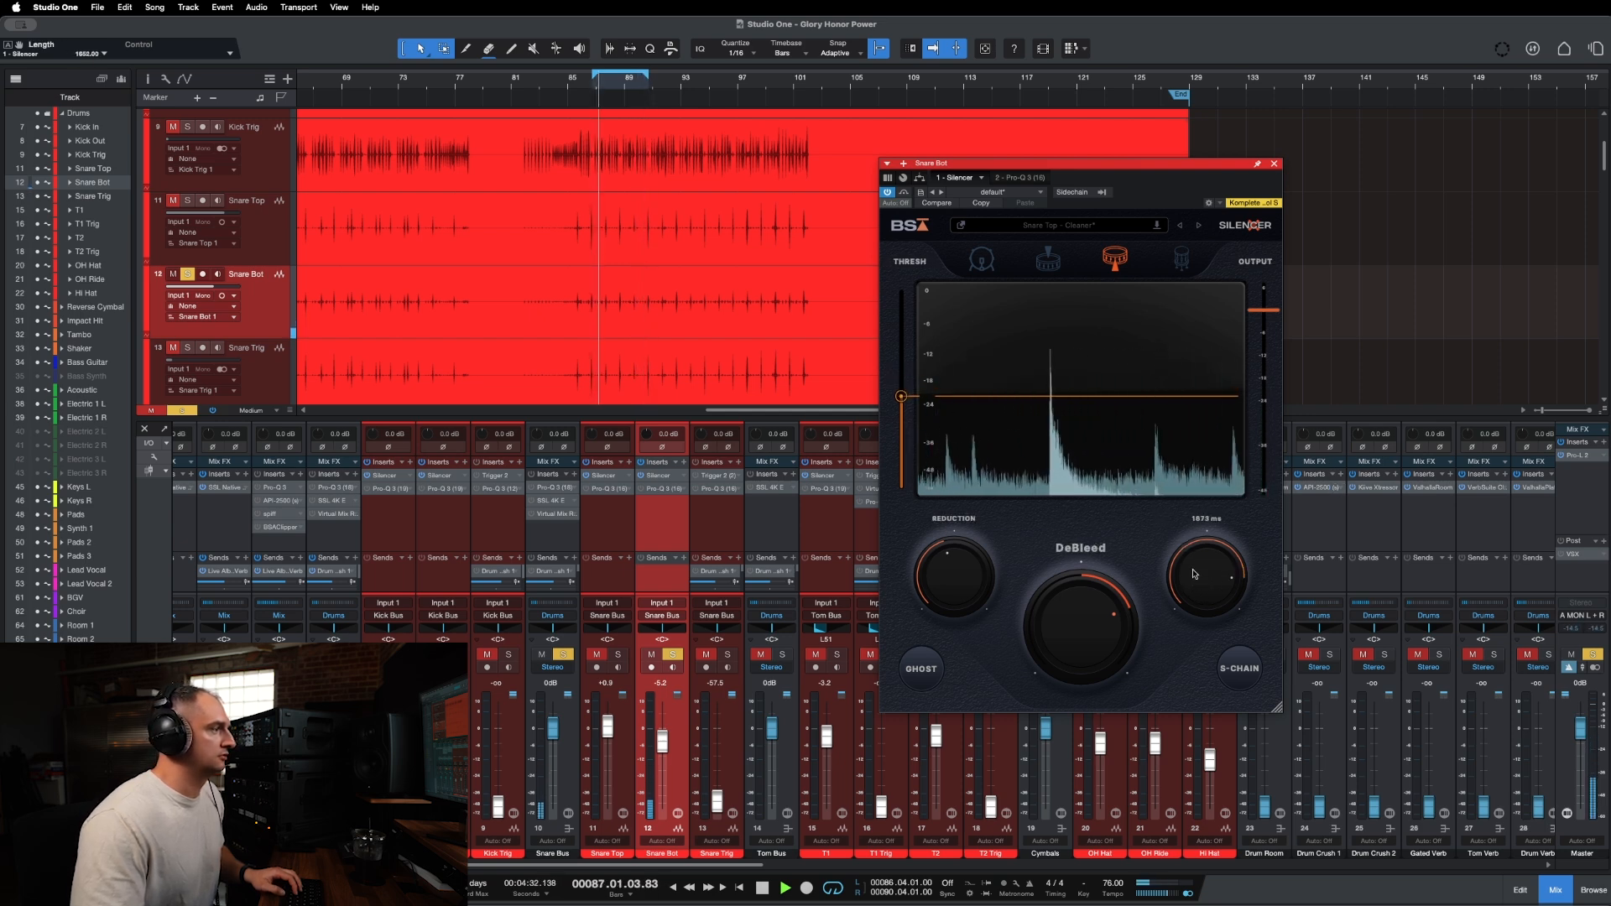
{"action": "left_click_drag", "start_coordinate": [1195, 574], "coordinate": [1196, 560]}
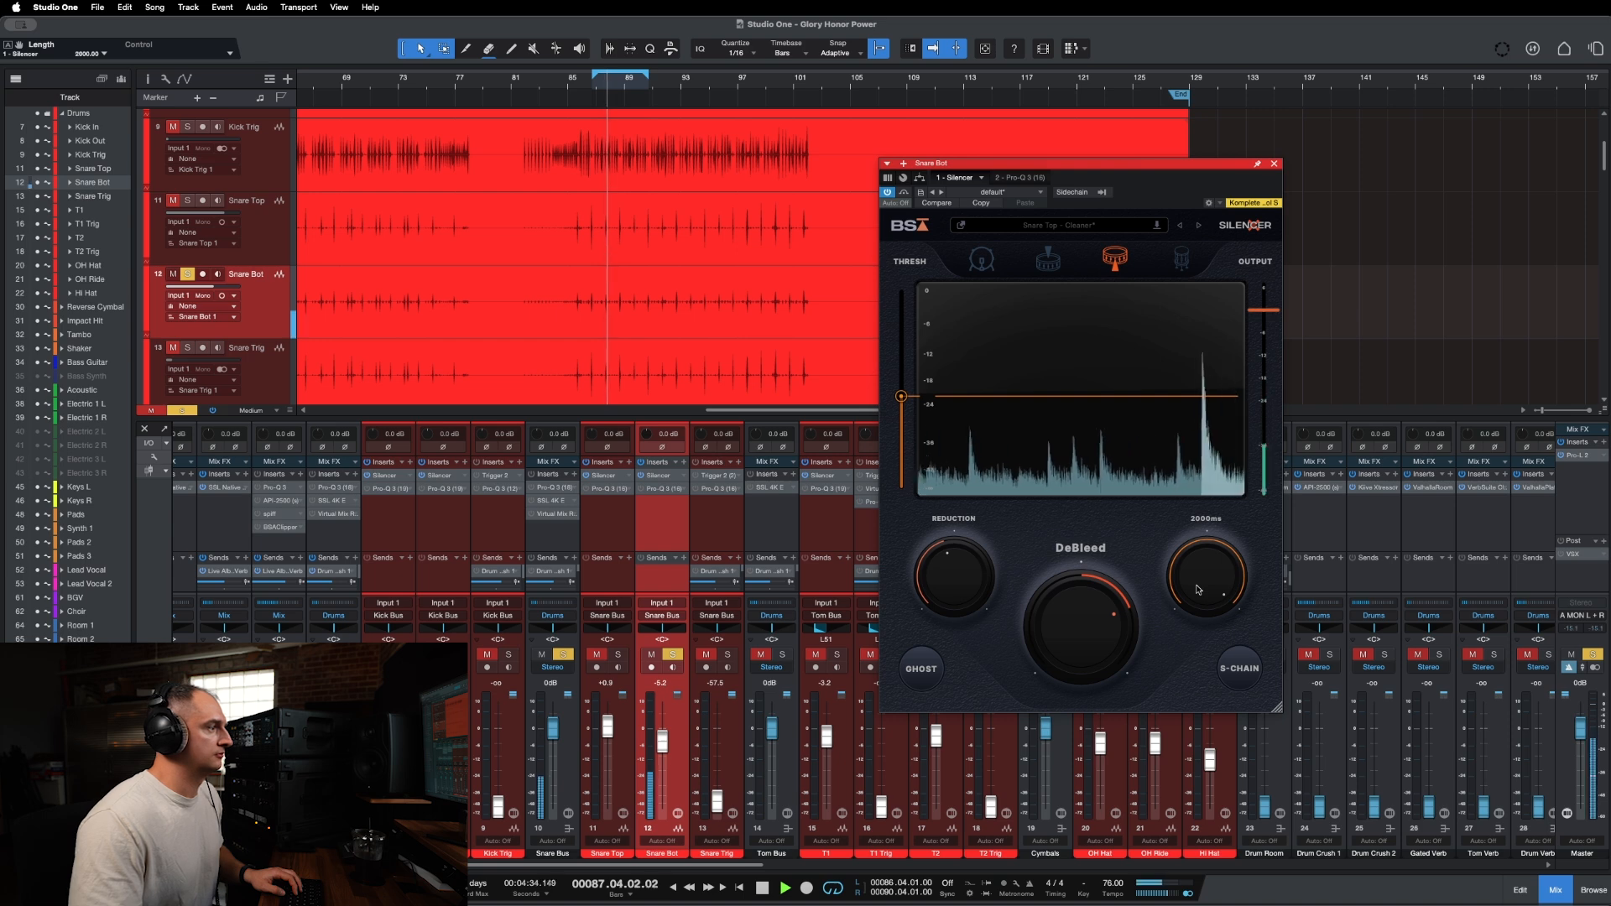
{"action": "left_click_drag", "start_coordinate": [1205, 579], "coordinate": [1189, 628]}
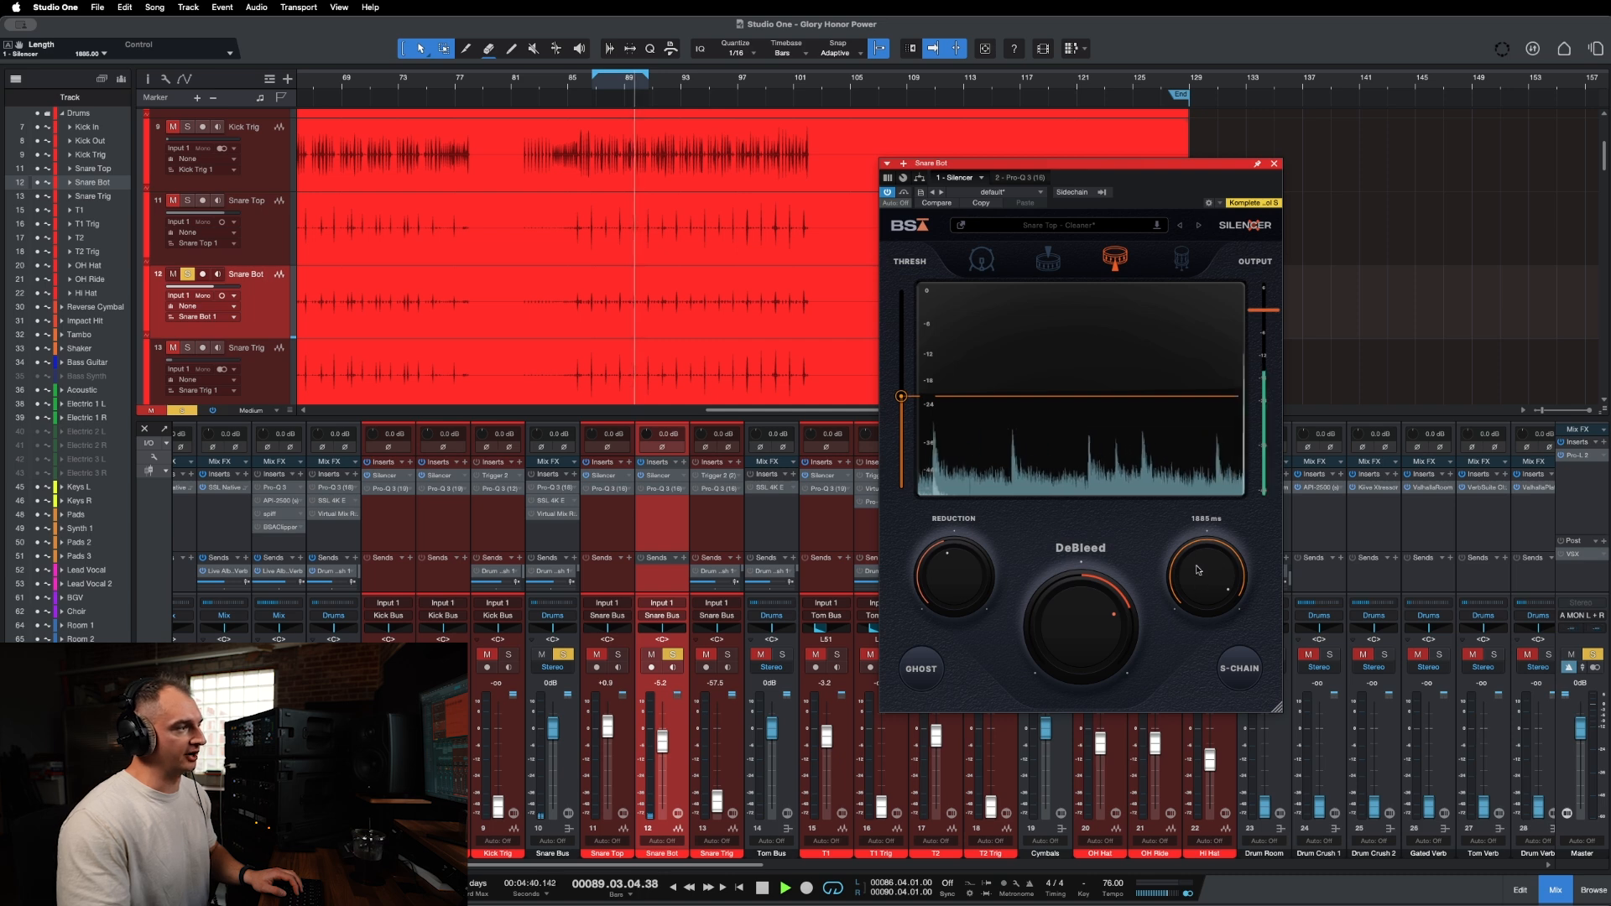
{"action": "left_click_drag", "start_coordinate": [1226, 574], "coordinate": [1213, 570]}
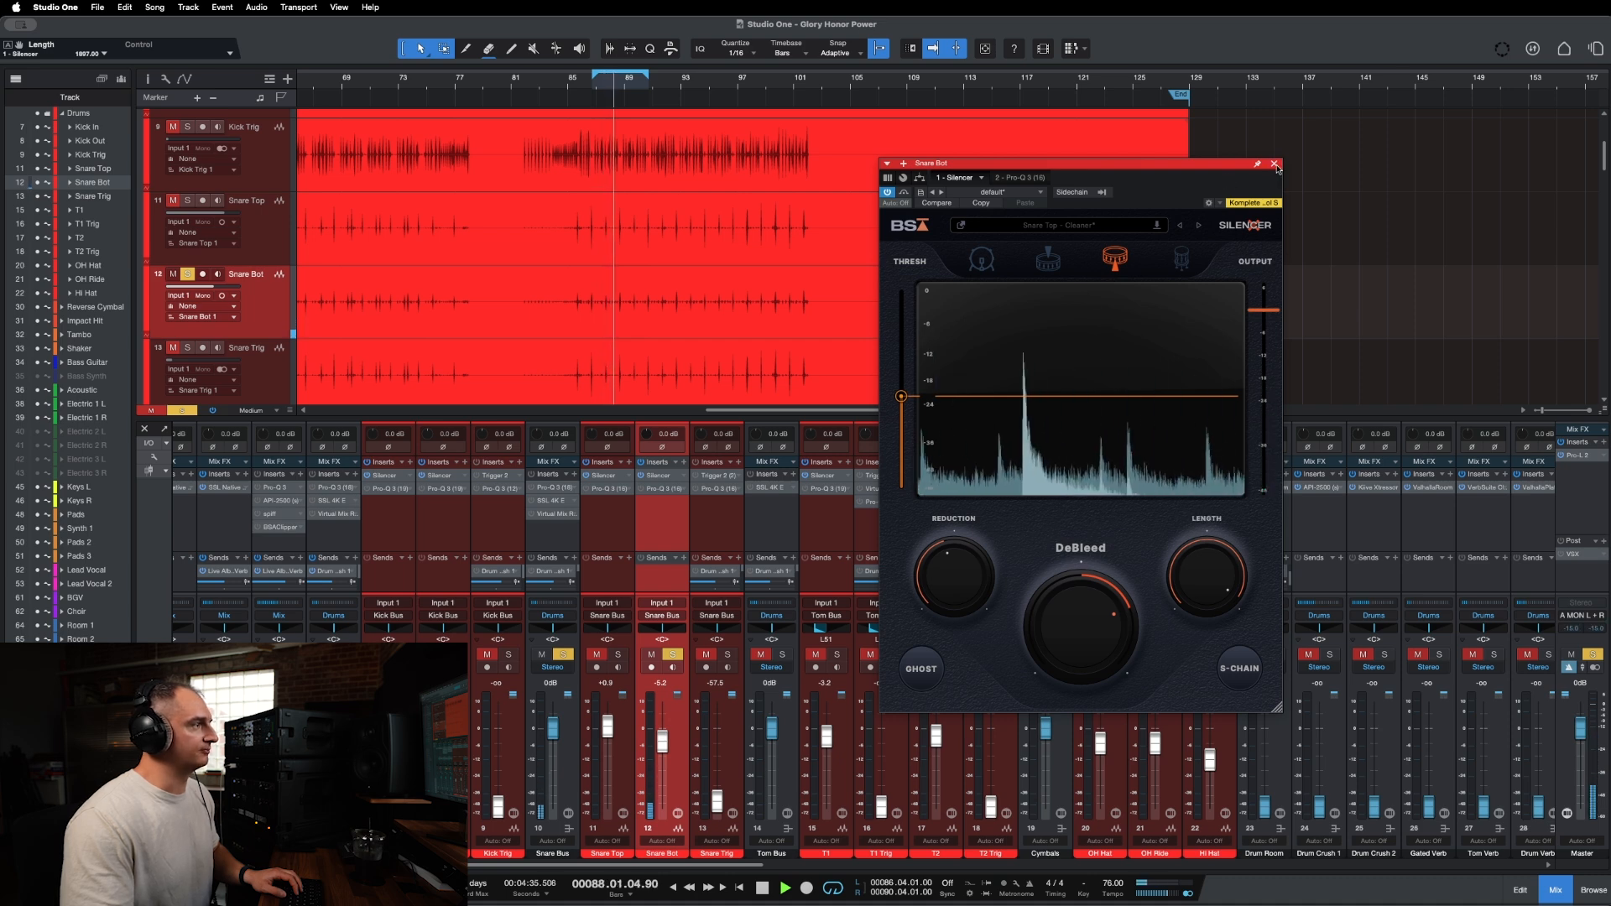
Close the Snare Bot Silencer, stop playback and take Snare Bot out of solo.
{"action": "left_click", "coordinate": [1274, 164]}
{"action": "key", "text": "space"}
{"action": "key", "text": "s"}
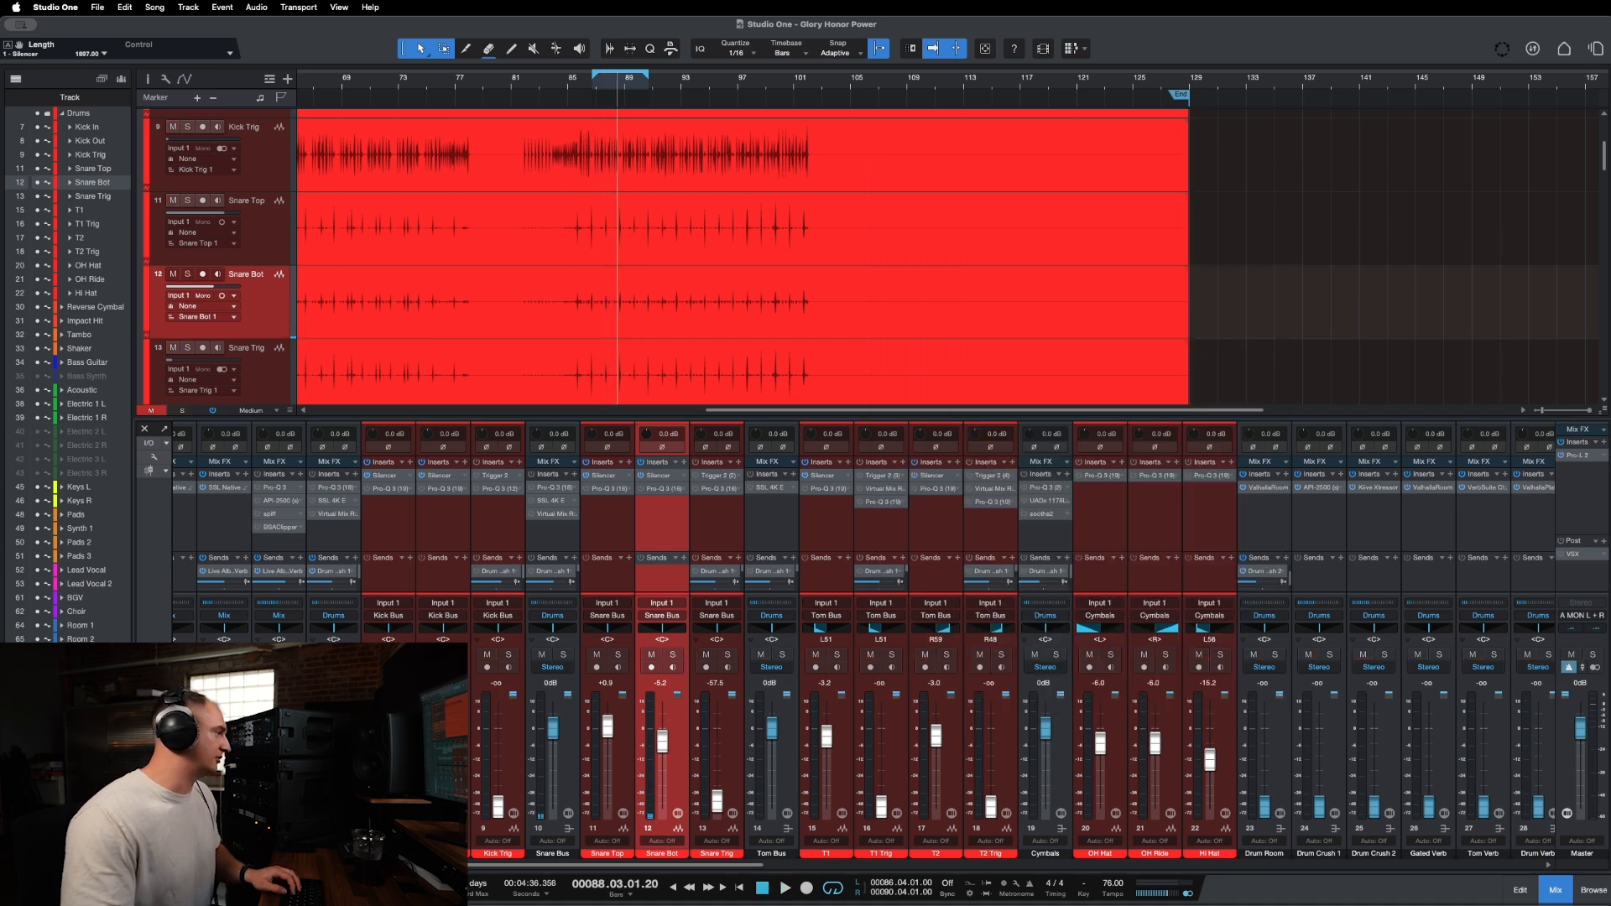
{"action": "left_click", "coordinate": [401, 587]}
{"action": "left_click", "coordinate": [441, 566]}
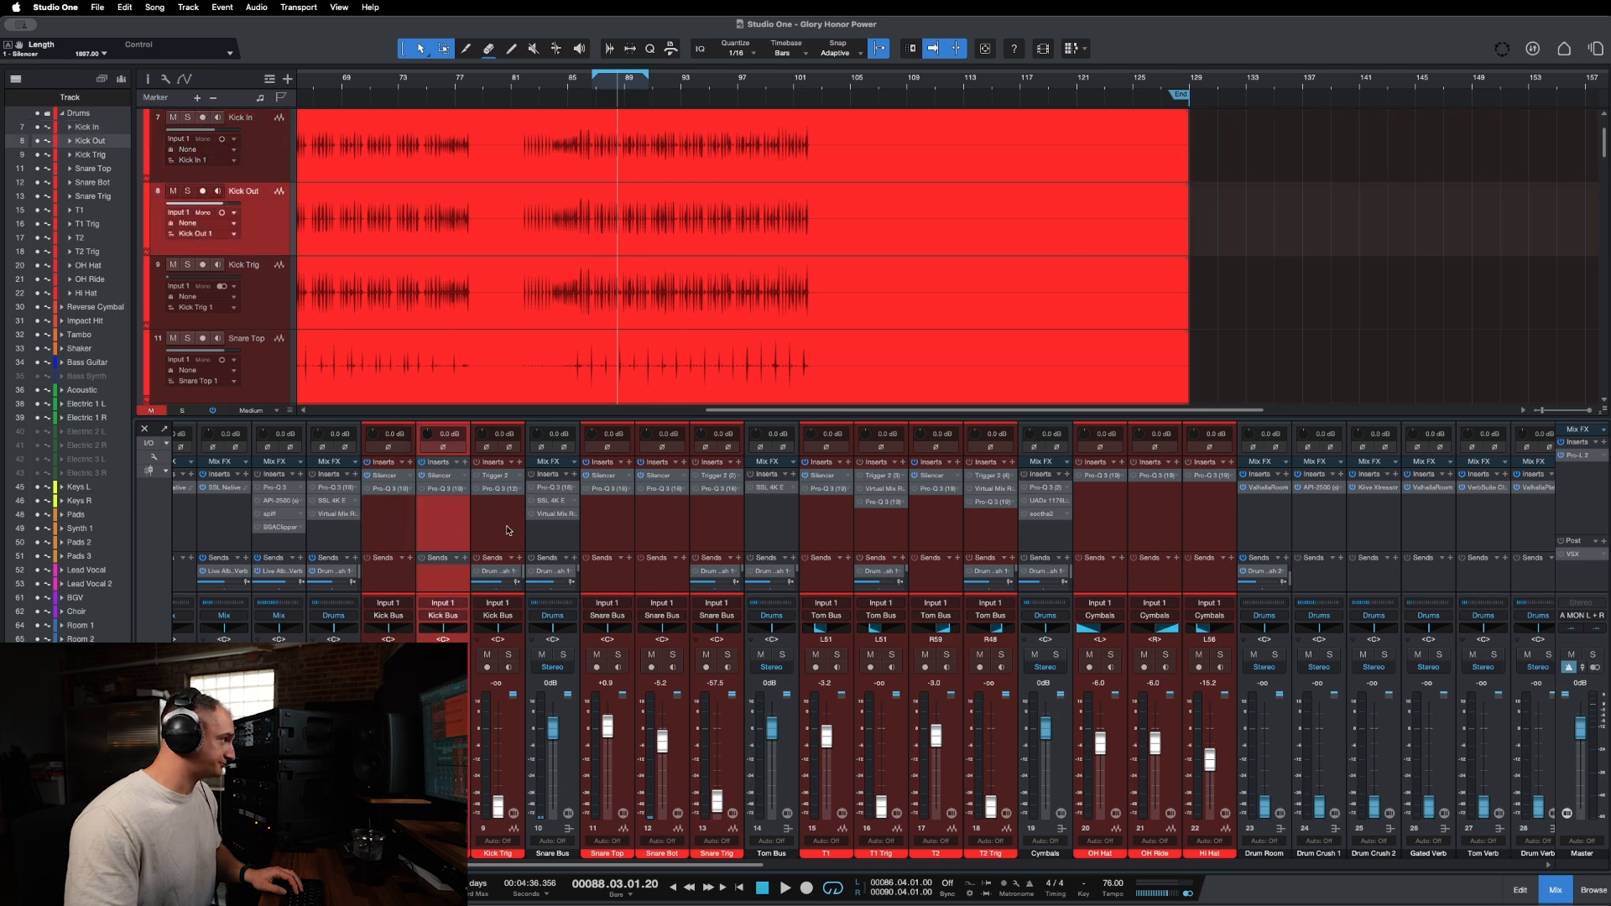
{"action": "left_click", "coordinate": [949, 531]}
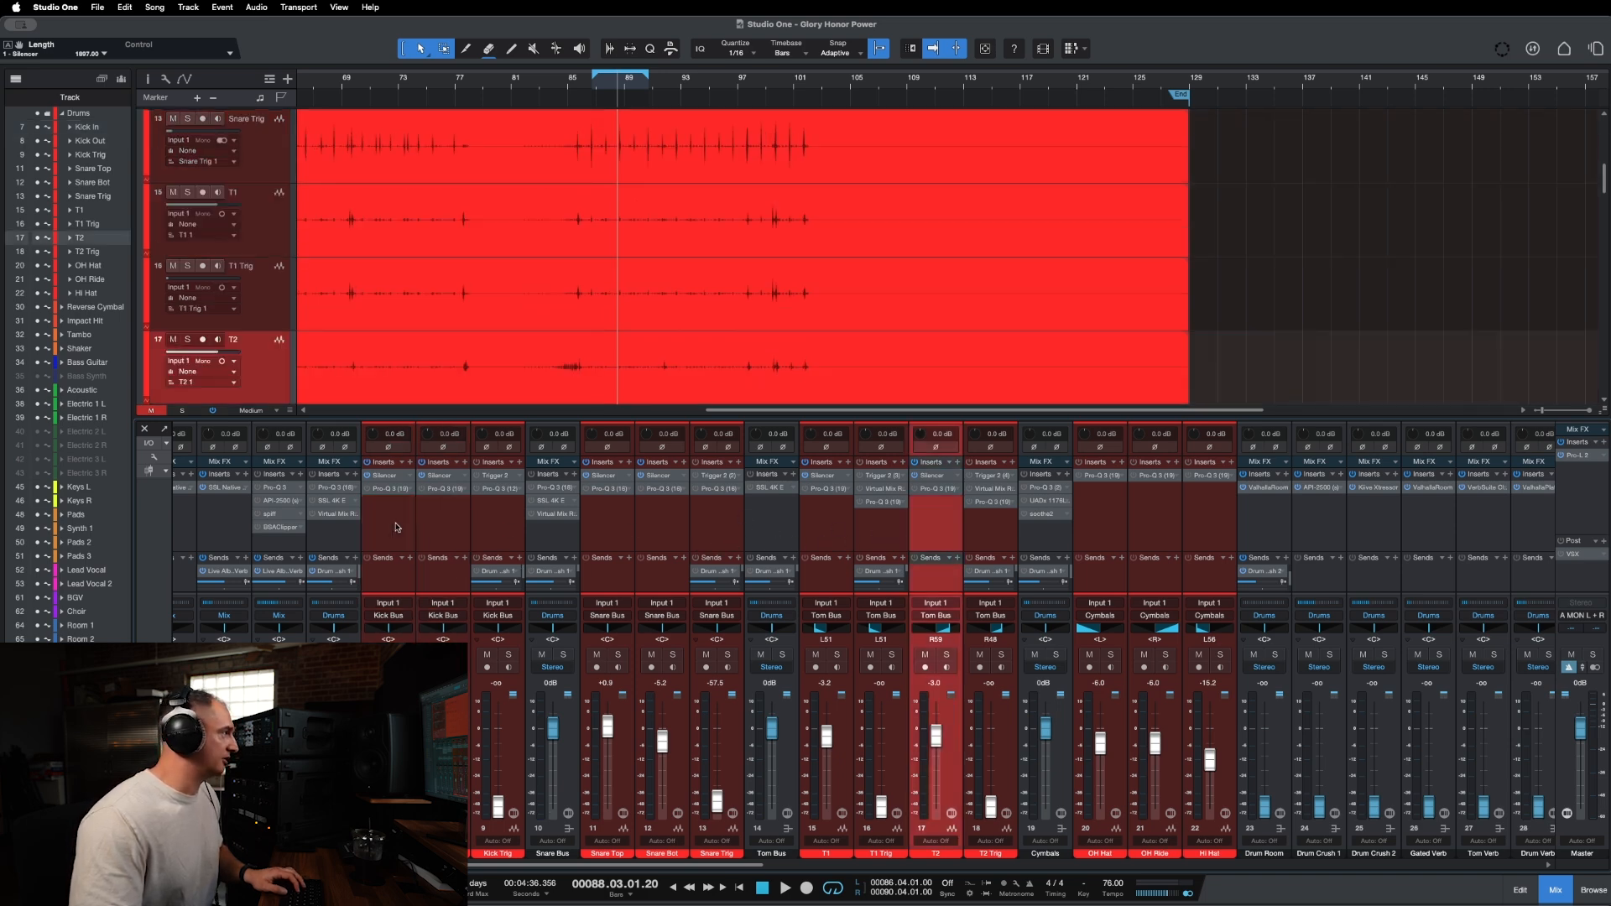
{"action": "left_click", "coordinate": [525, 519]}
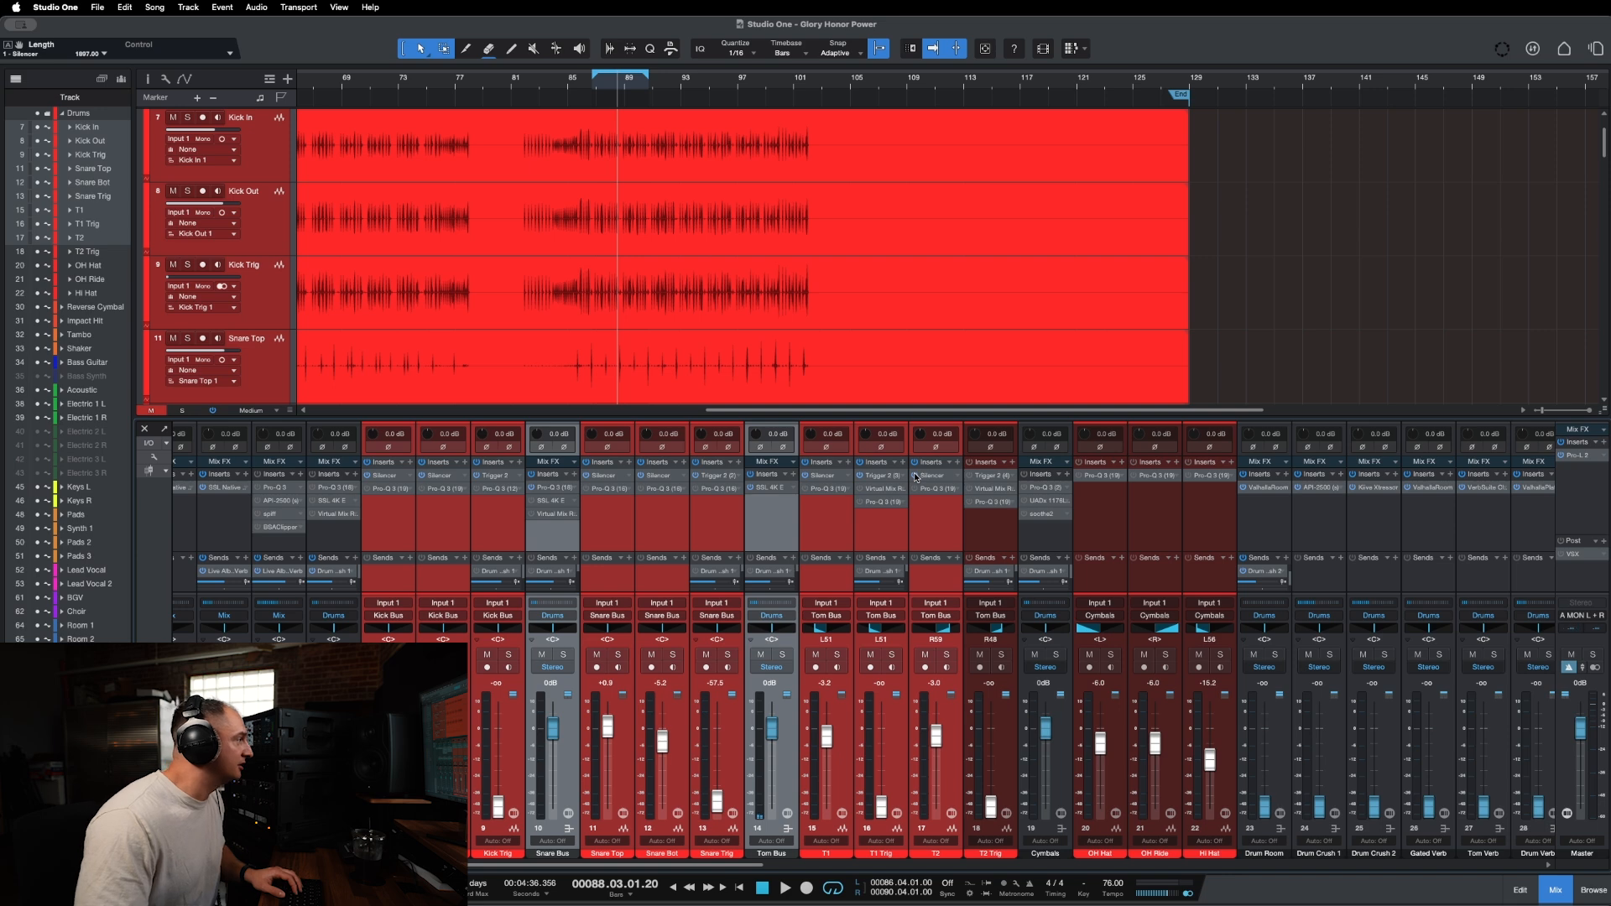
{"action": "left_click", "coordinate": [621, 539]}
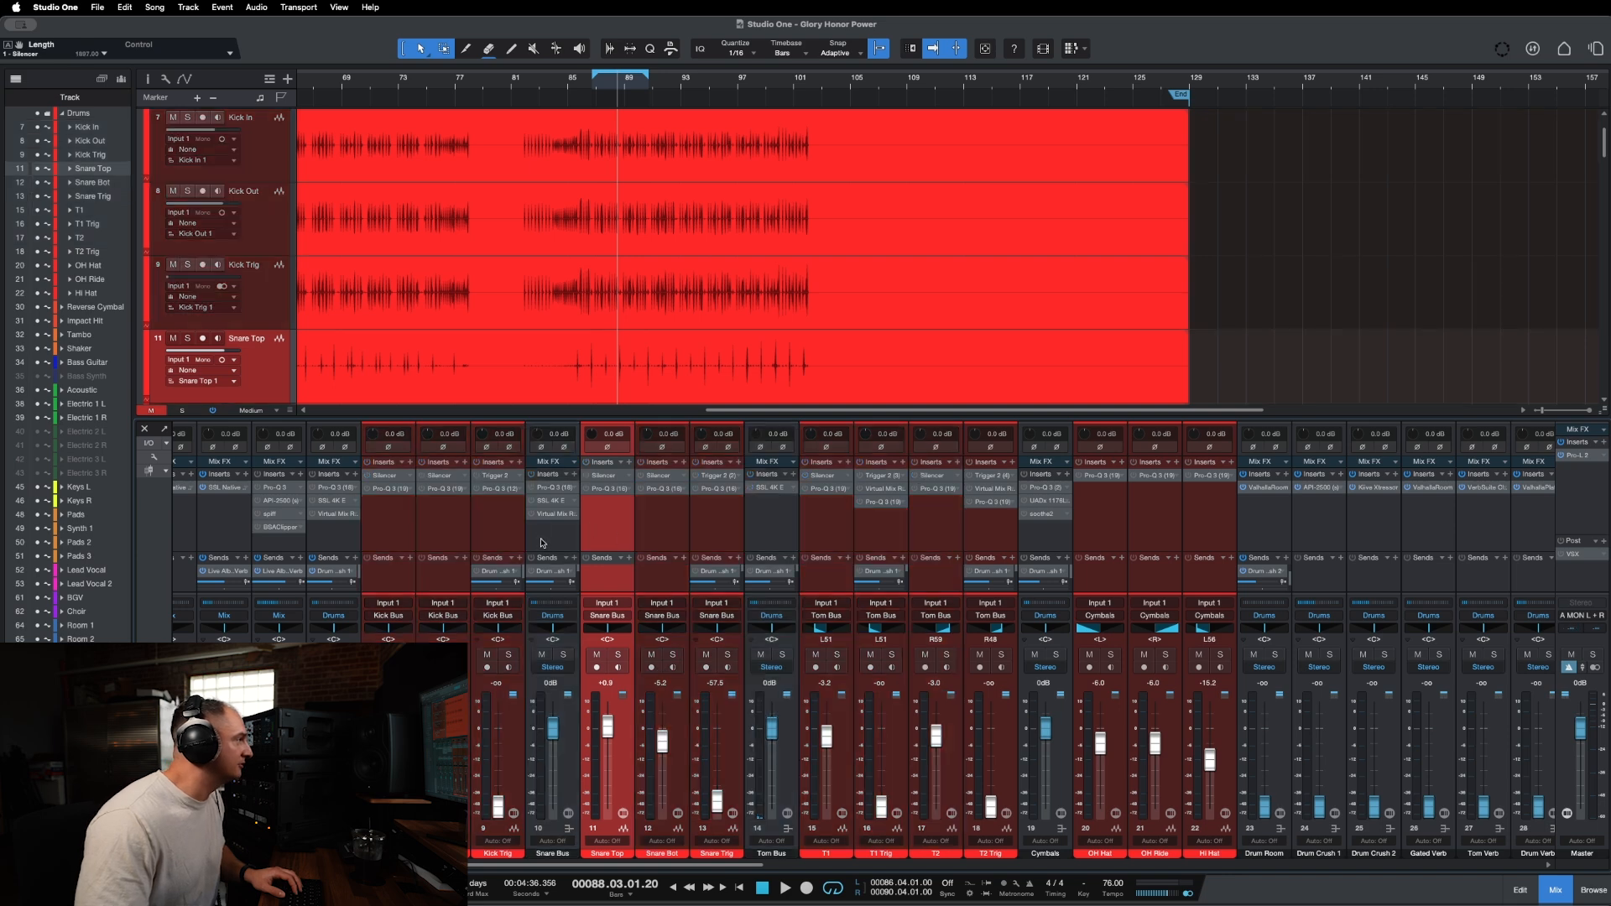
{"action": "key", "text": "Left"}
{"action": "key", "text": "Left"}
Try to select the Kick In, Kick Out, Snare Top and Snare Bot mixer channels together.
{"action": "left_click", "coordinate": [432, 536]}
{"action": "left_click", "coordinate": [403, 536], "text": "super"}
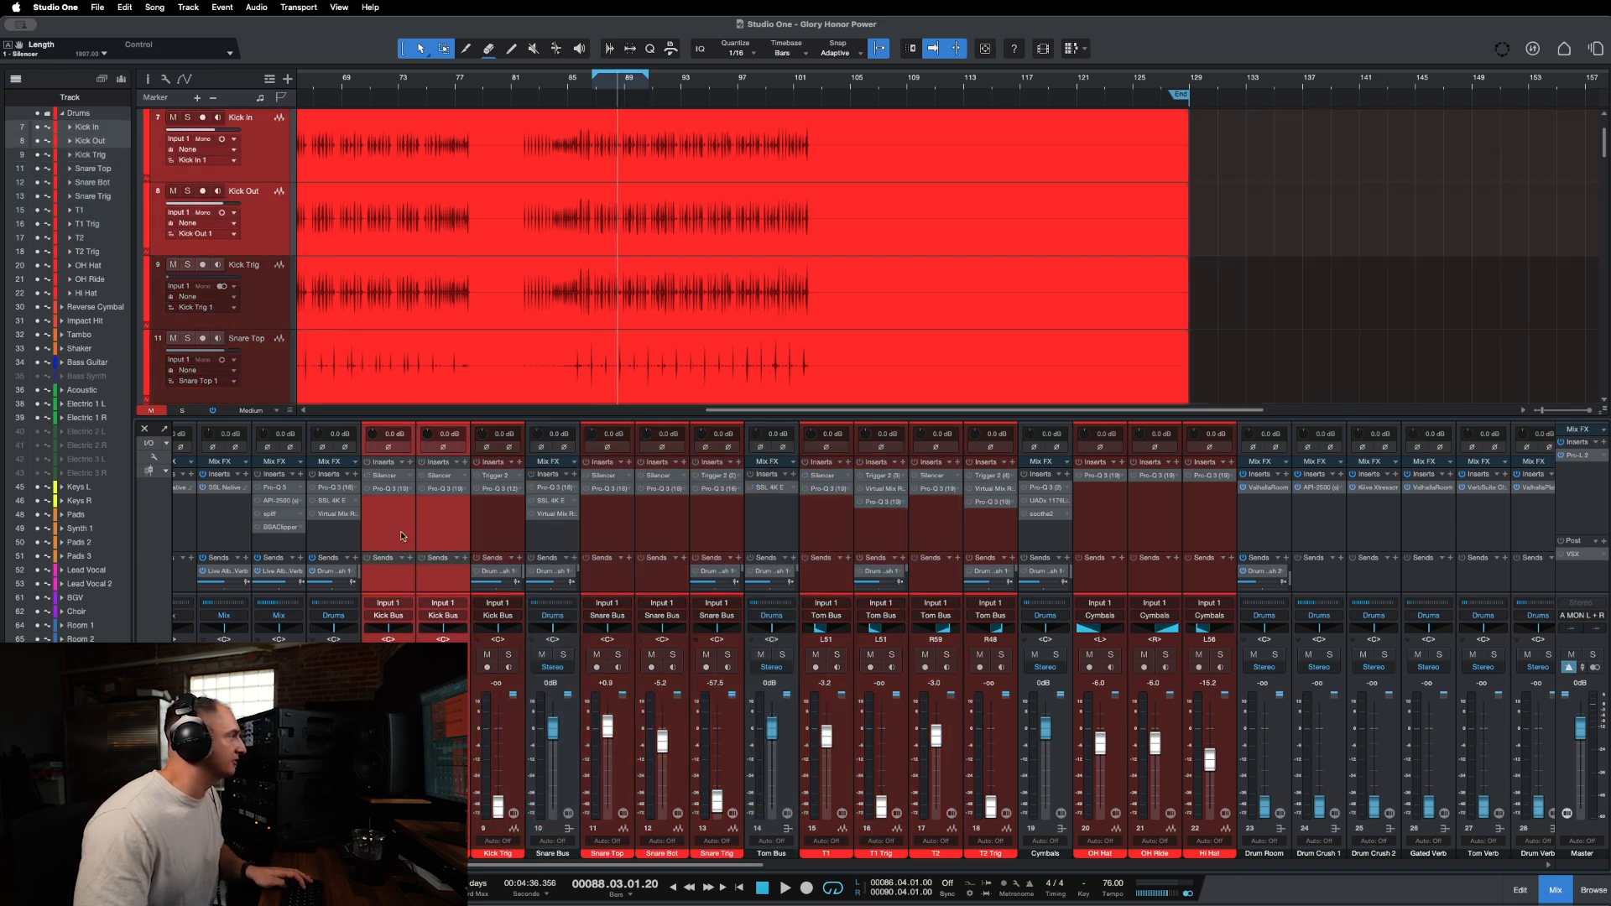
{"action": "left_click", "coordinate": [615, 524], "text": "super"}
{"action": "left_click", "coordinate": [651, 517], "text": "super"}
{"action": "left_click", "coordinate": [651, 518]}
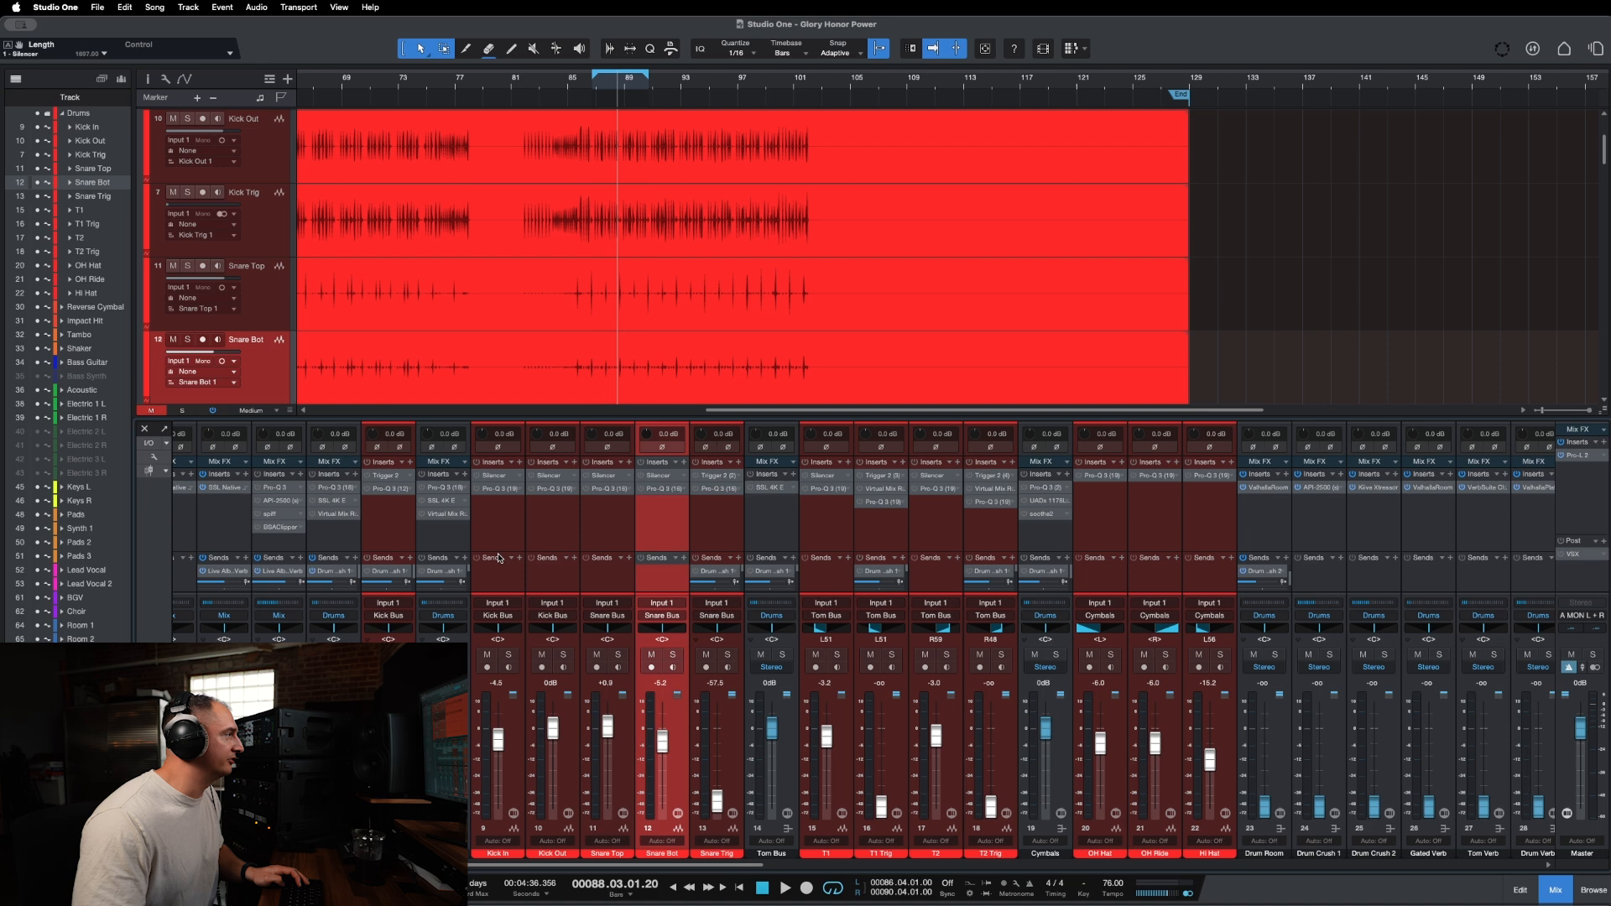
Move the Kick In and Kick Out channels back ahead of the Snare Bus in the mixer.
{"action": "left_click_drag", "start_coordinate": [454, 547], "coordinate": [503, 551]}
{"action": "left_click", "coordinate": [437, 543]}
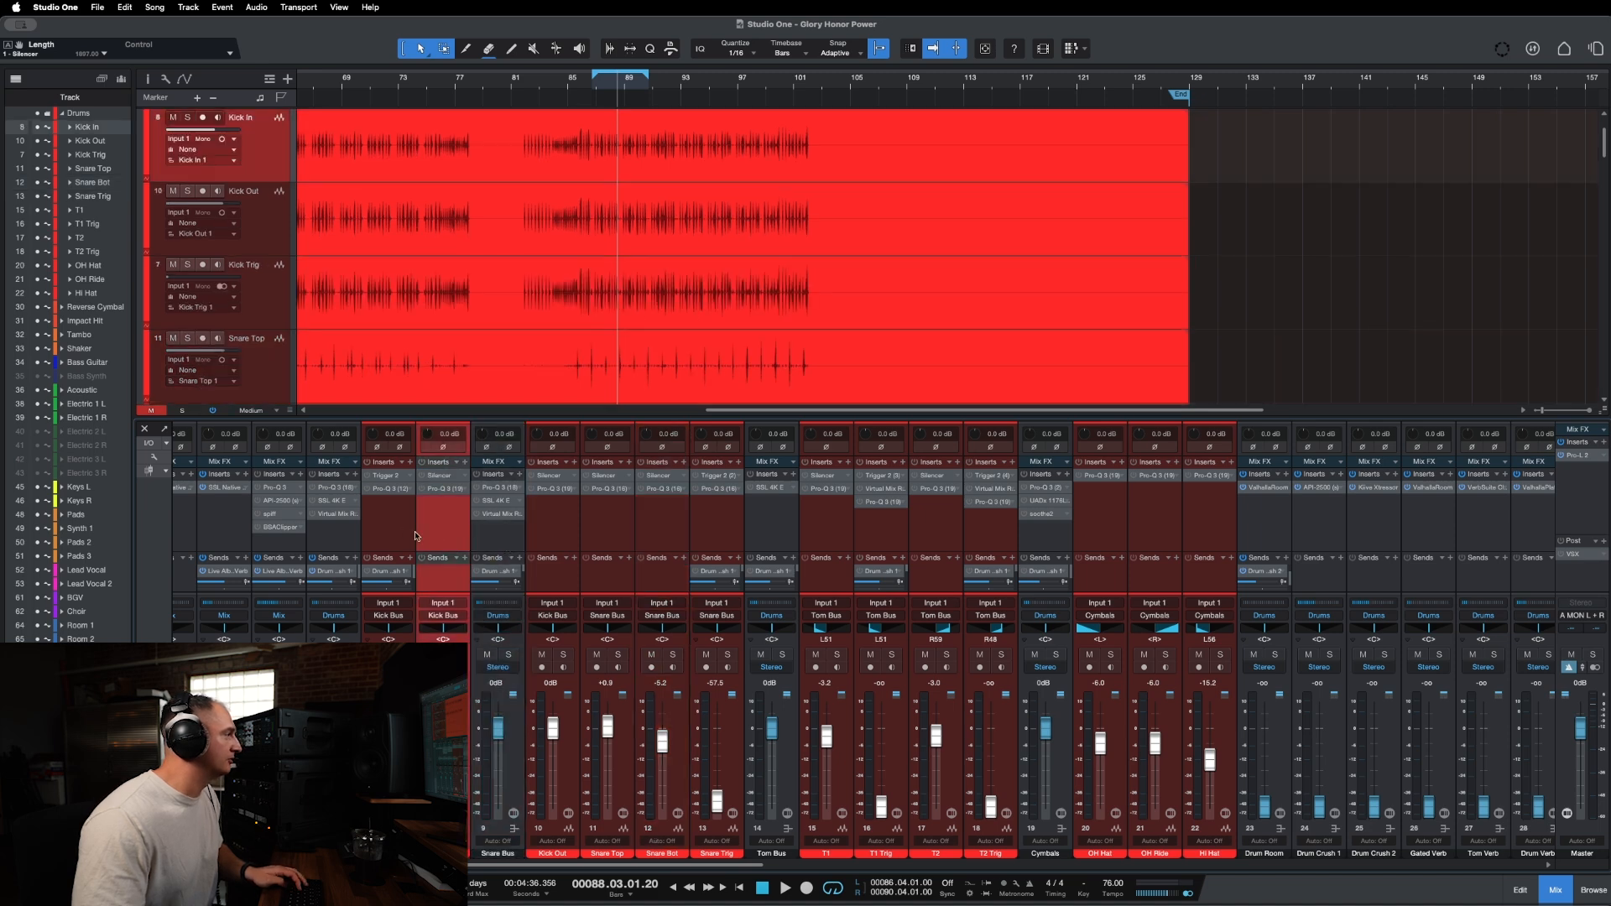
{"action": "left_click", "coordinate": [405, 539], "text": "super"}
{"action": "left_click", "coordinate": [564, 534], "text": "super"}
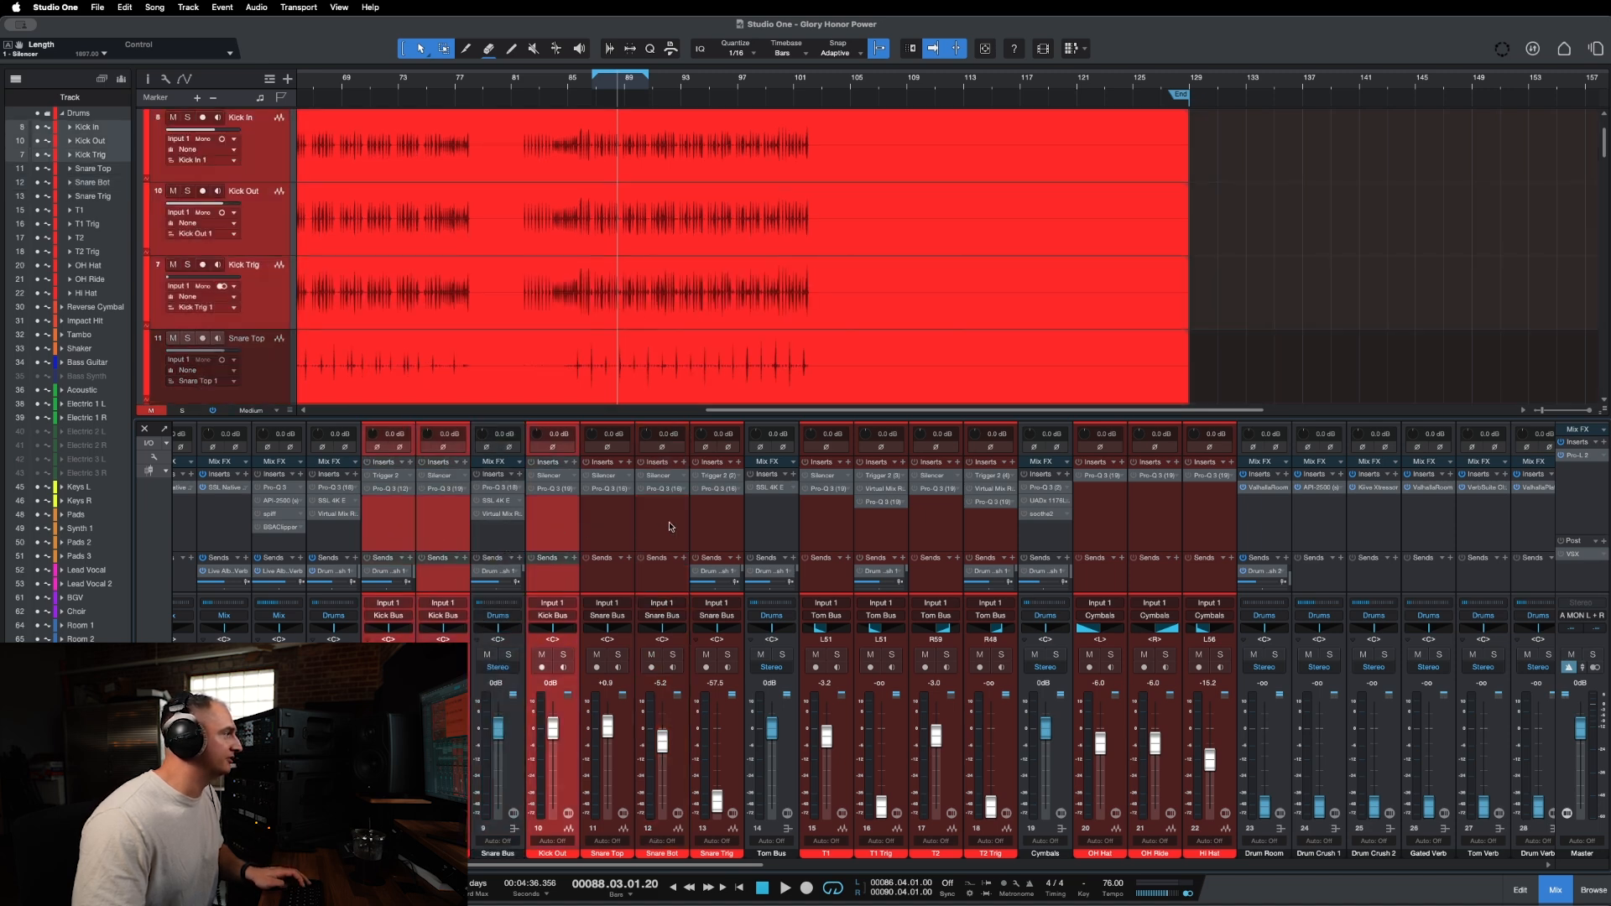
{"action": "left_click", "coordinate": [616, 527], "text": "super"}
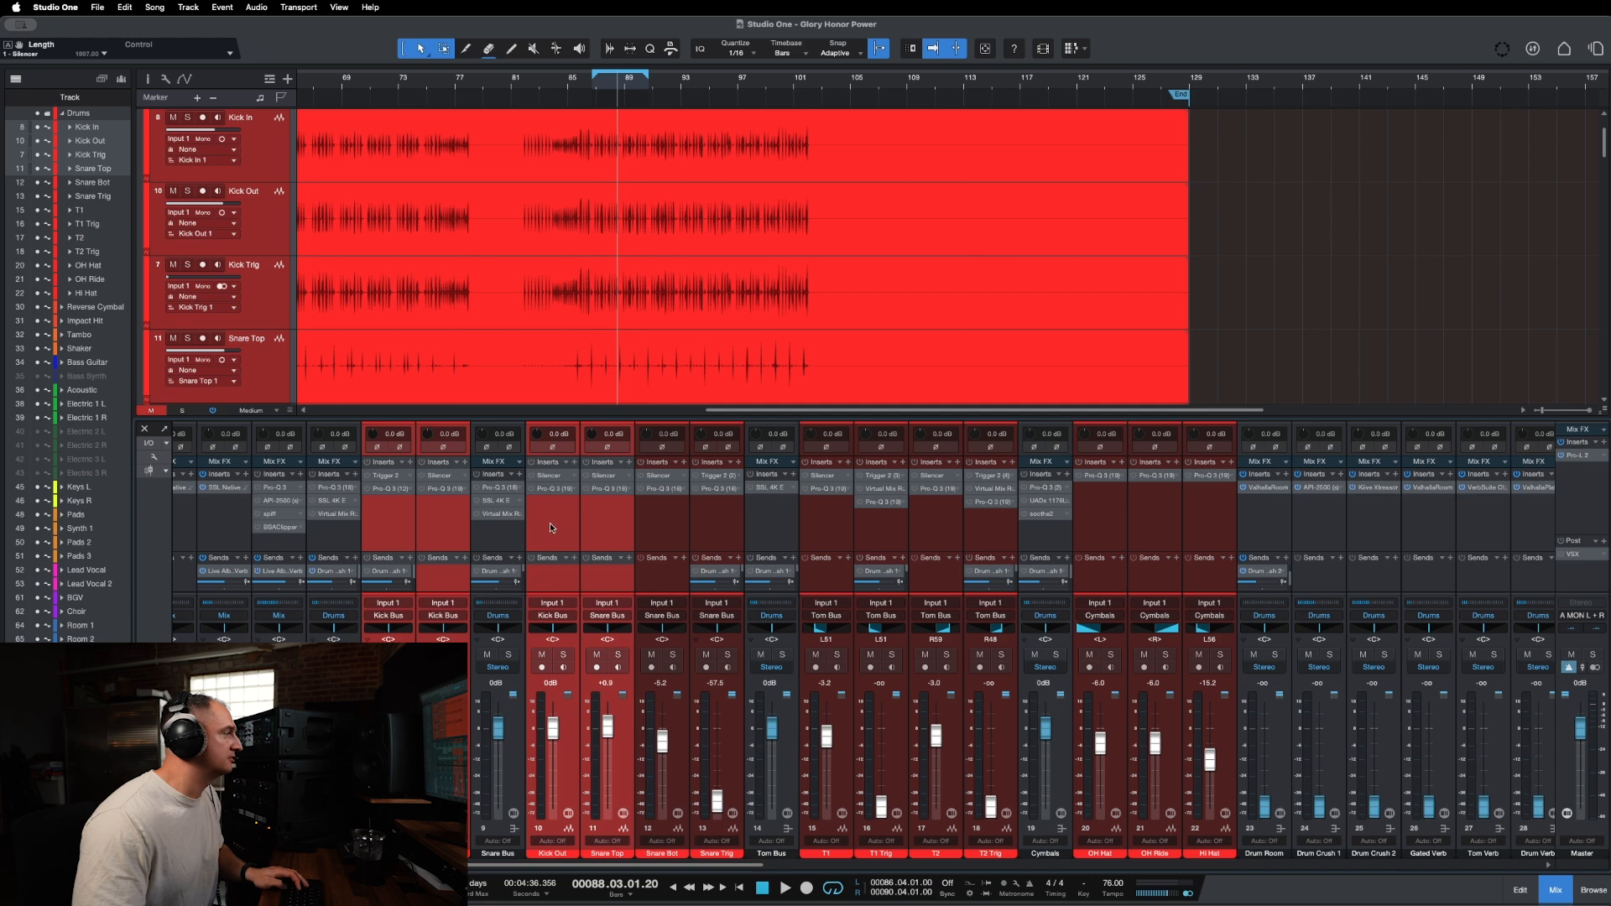
{"action": "left_click_drag", "start_coordinate": [550, 528], "coordinate": [475, 540]}
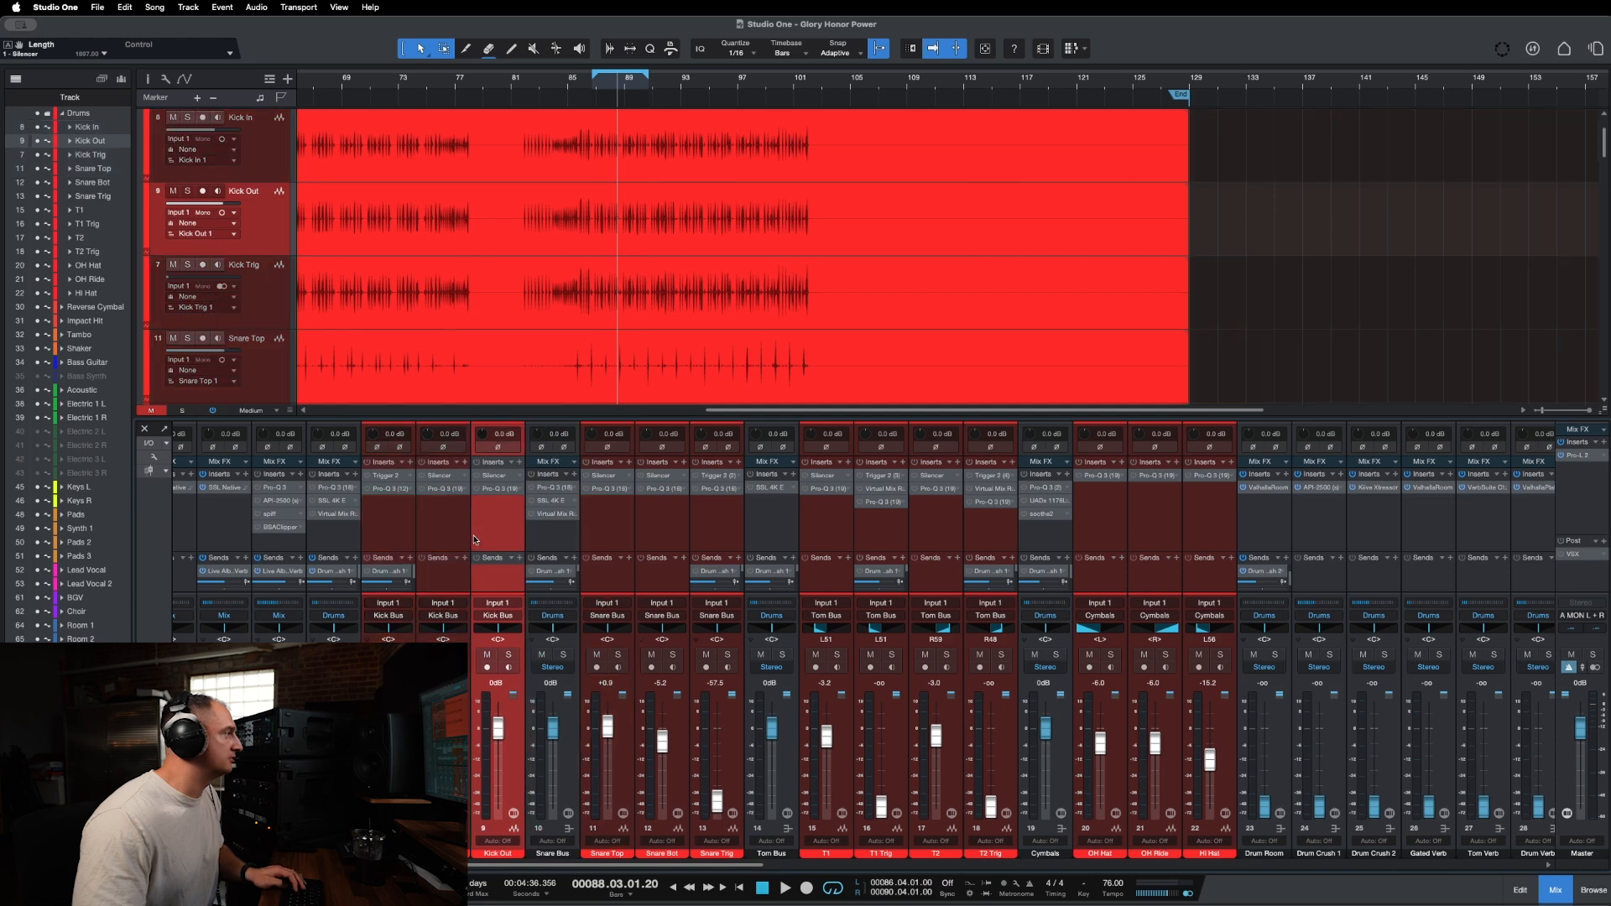
Select the Kick In, Kick Out, Snare Top, Snare Bot, T1 and T2 channels together.
{"action": "left_click", "coordinate": [625, 529]}
{"action": "left_click", "coordinate": [664, 532], "text": "super"}
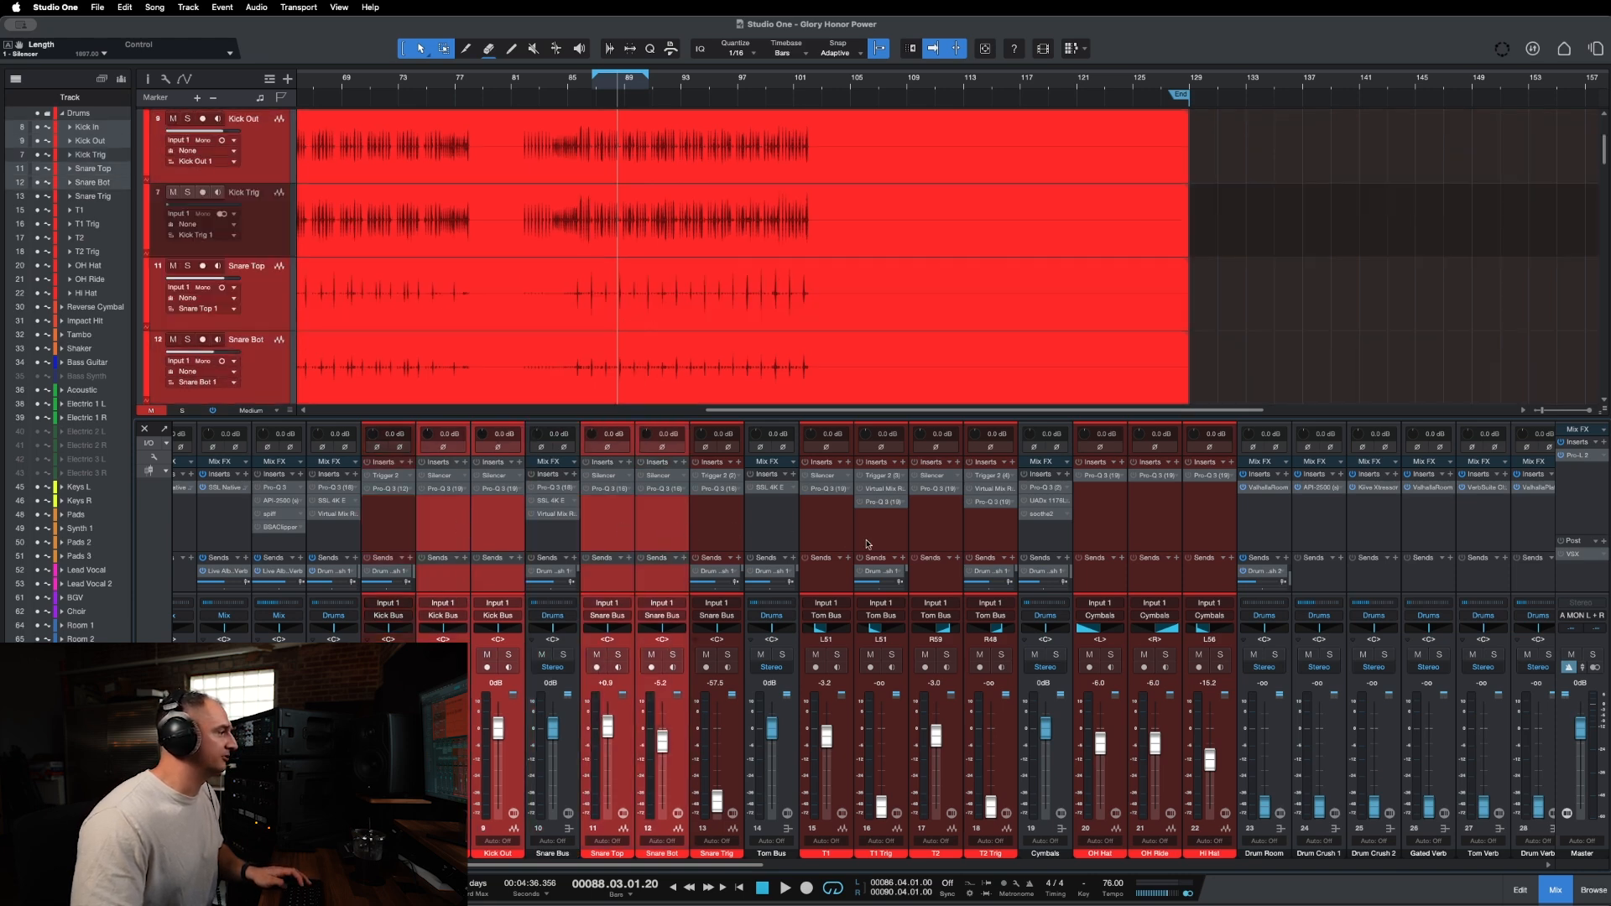
{"action": "left_click", "coordinate": [835, 543], "text": "super"}
{"action": "left_click", "coordinate": [934, 531], "text": "super"}
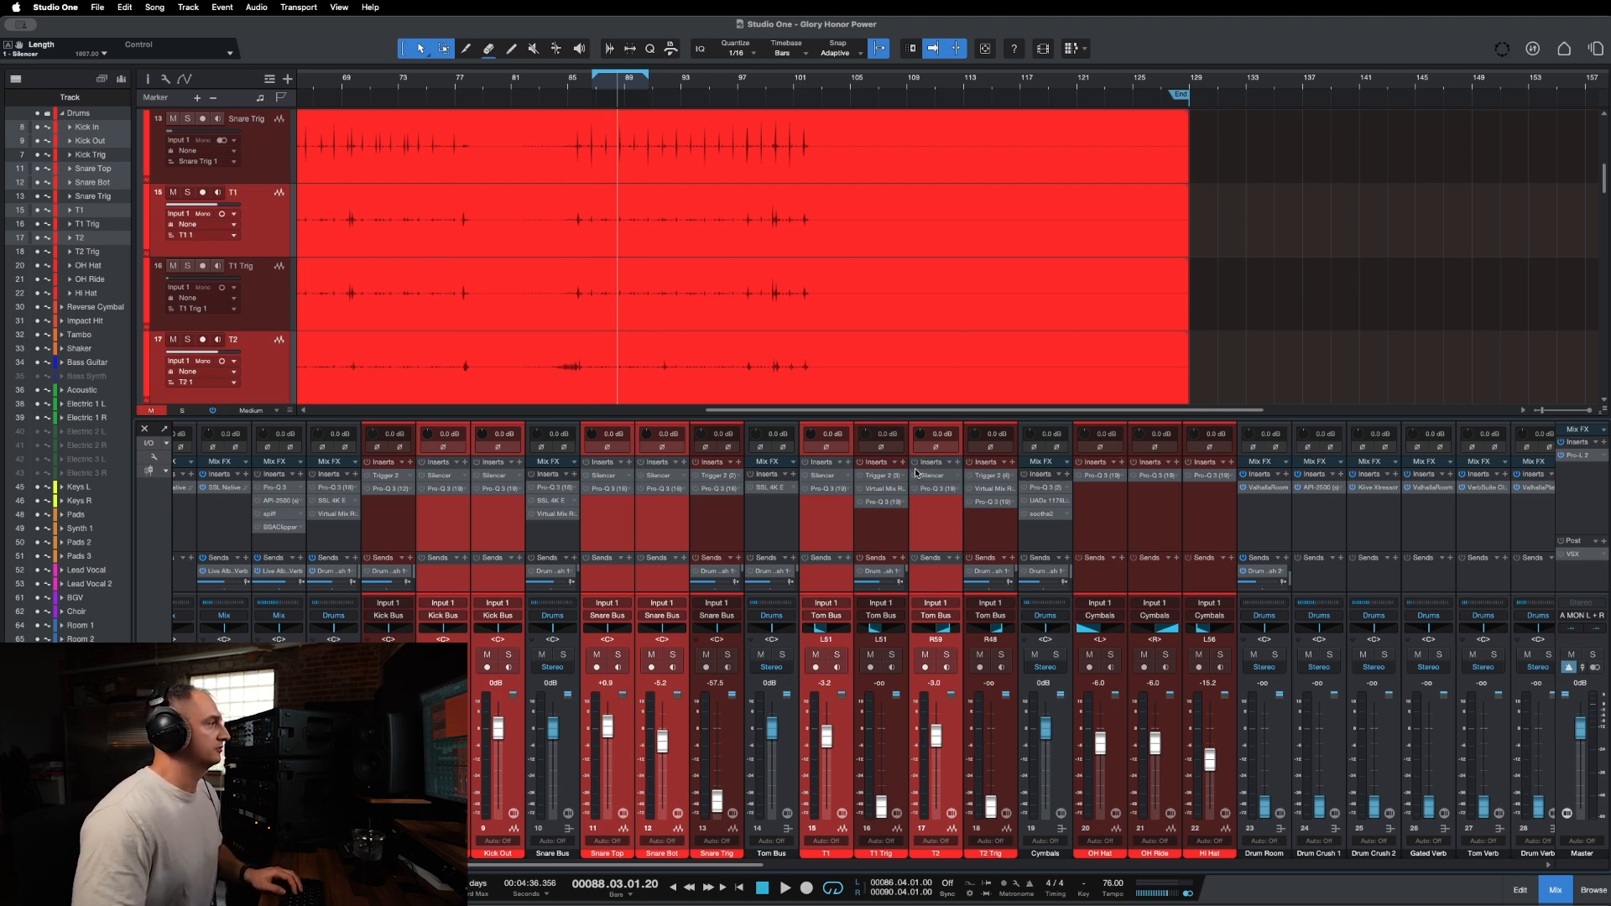
Set the loop over the tom fill from 99.02 to 101.04, audition the full kit there, and select only T2.
{"action": "scroll", "coordinate": [670, 338], "scroll_direction": "left", "scroll_amount": 4}
{"action": "scroll", "coordinate": [789, 144], "scroll_direction": "up", "scroll_amount": 4}
{"action": "scroll", "coordinate": [793, 144], "scroll_direction": "right", "scroll_amount": 4}
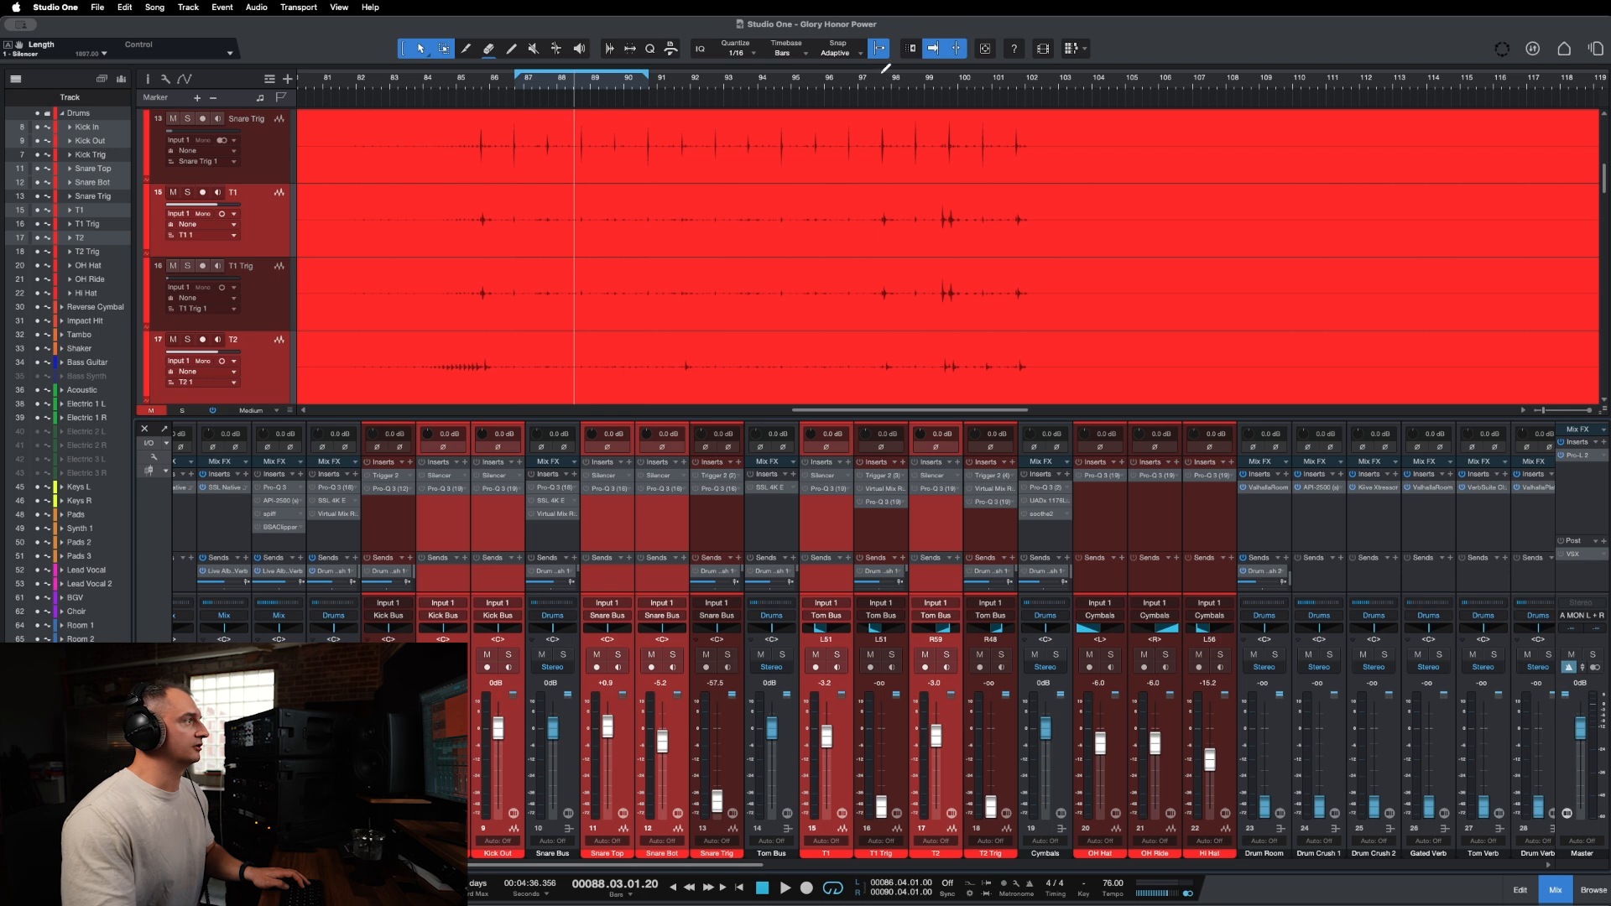
{"action": "left_click_drag", "start_coordinate": [934, 78], "coordinate": [1025, 95]}
{"action": "key", "text": "space"}
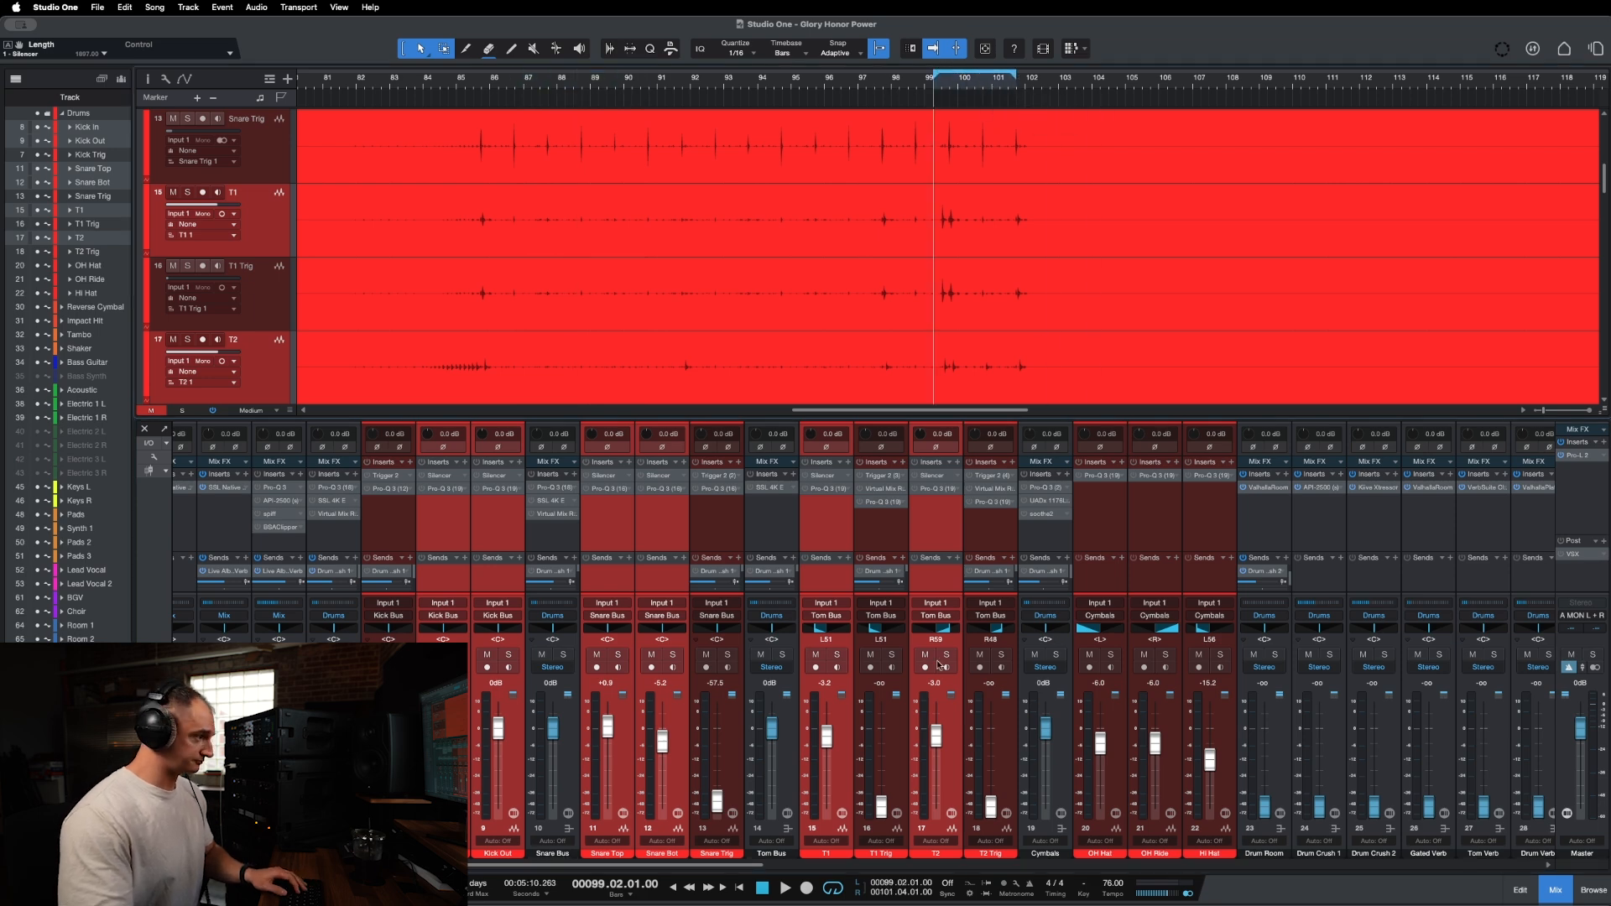
{"action": "key", "text": "space"}
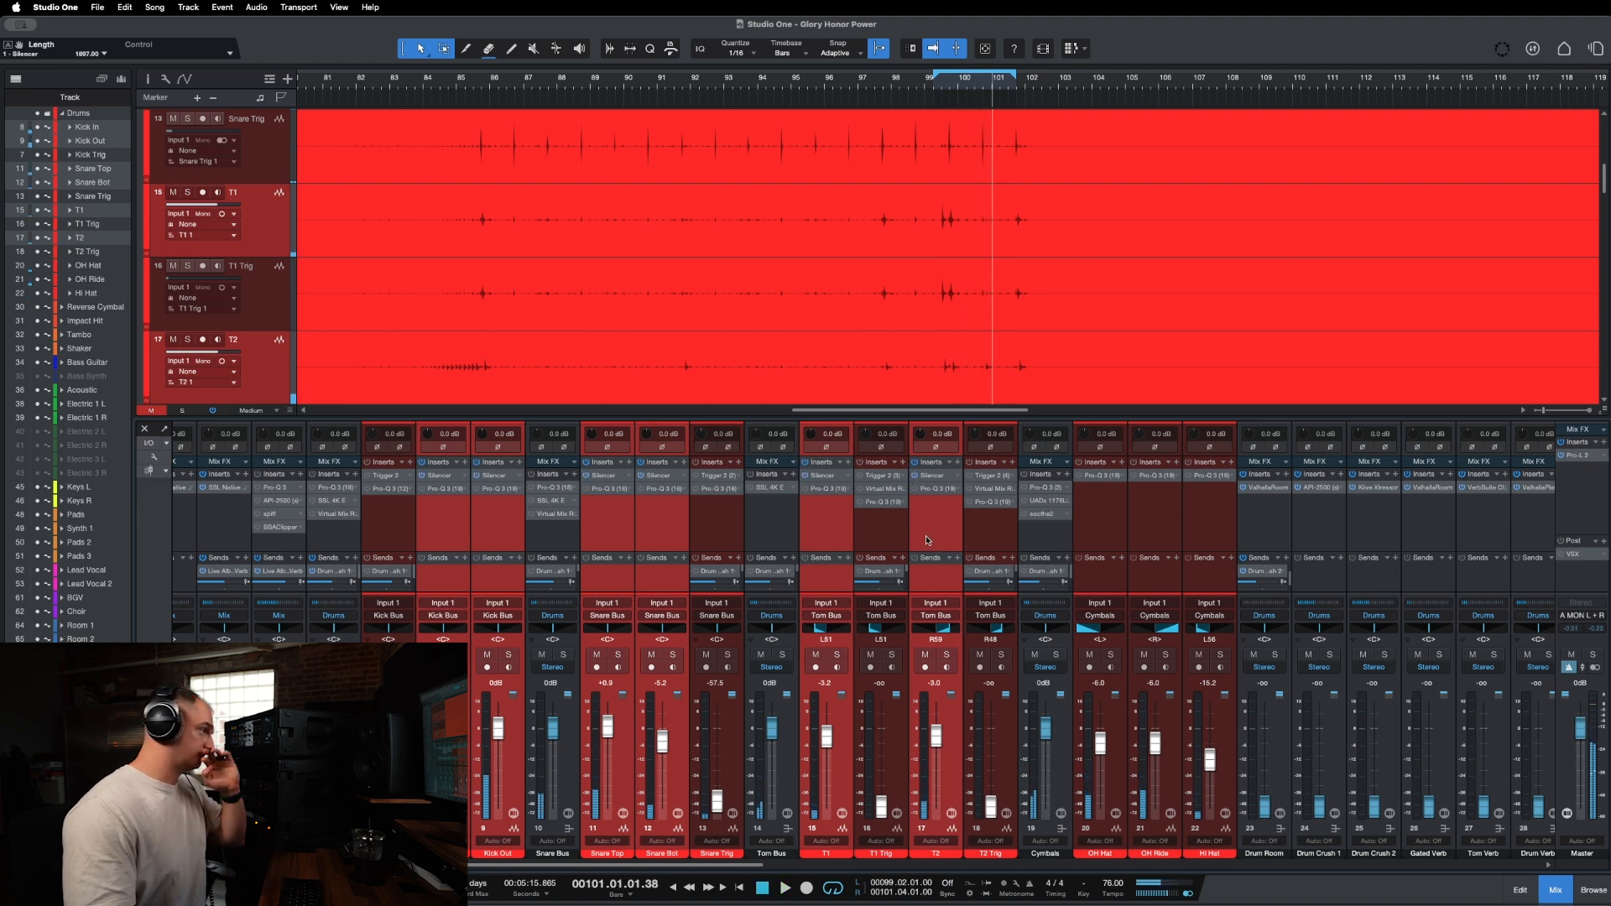
{"action": "left_click", "coordinate": [926, 540]}
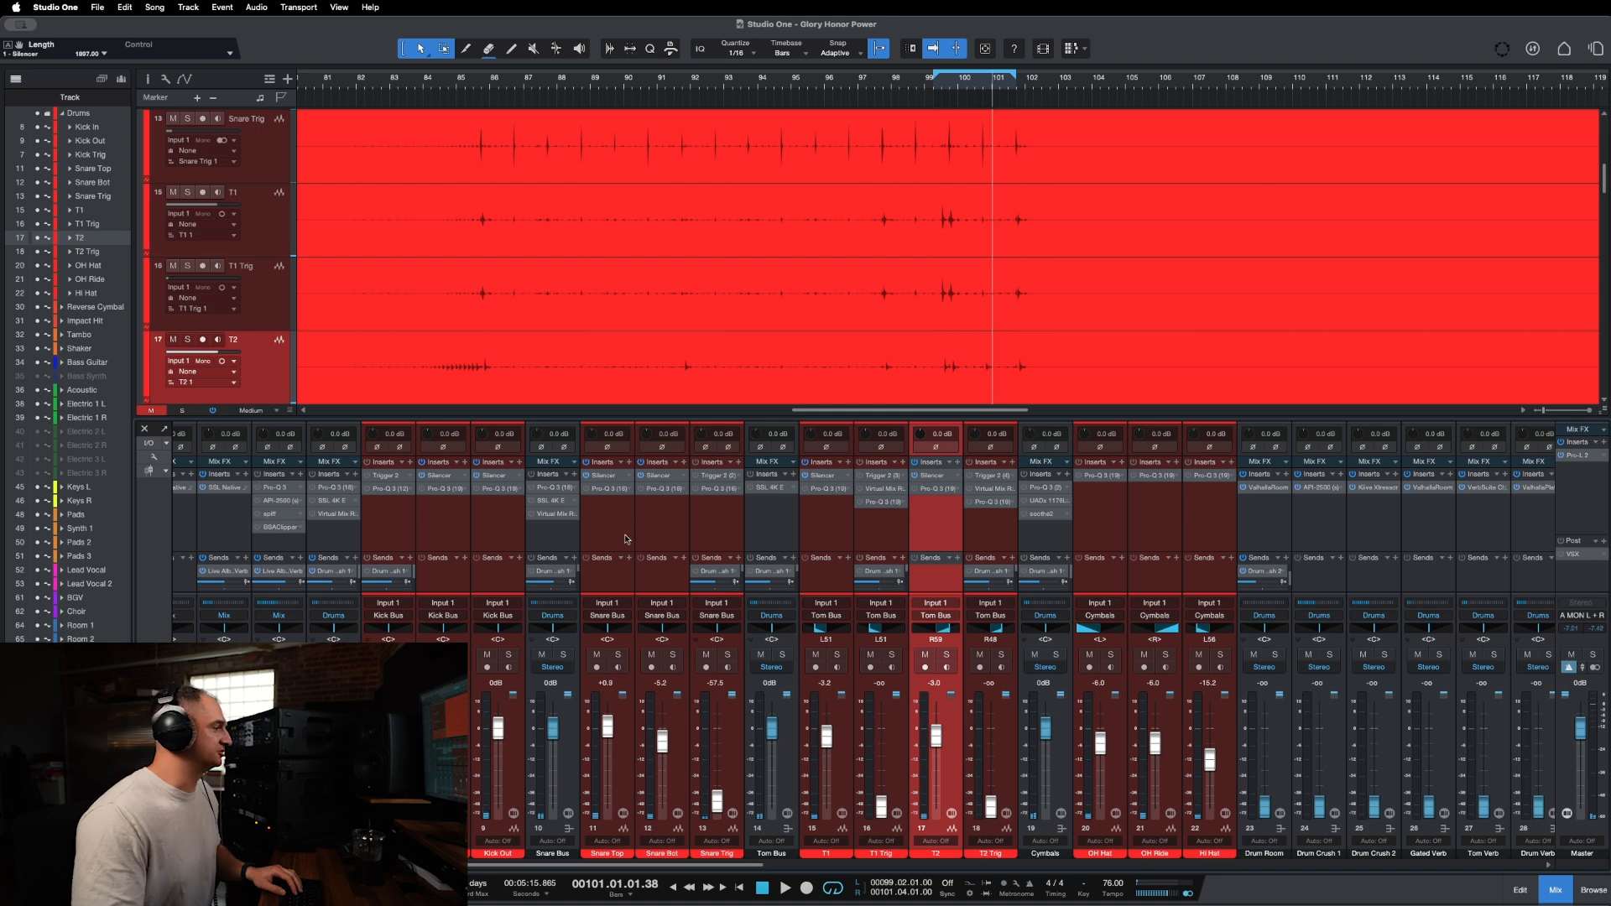
Set the Snare Top Silencer's Length to about 1881 ms, close it, and briefly audition Snare Top in solo around bar 97.
{"action": "left_click", "coordinate": [605, 475]}
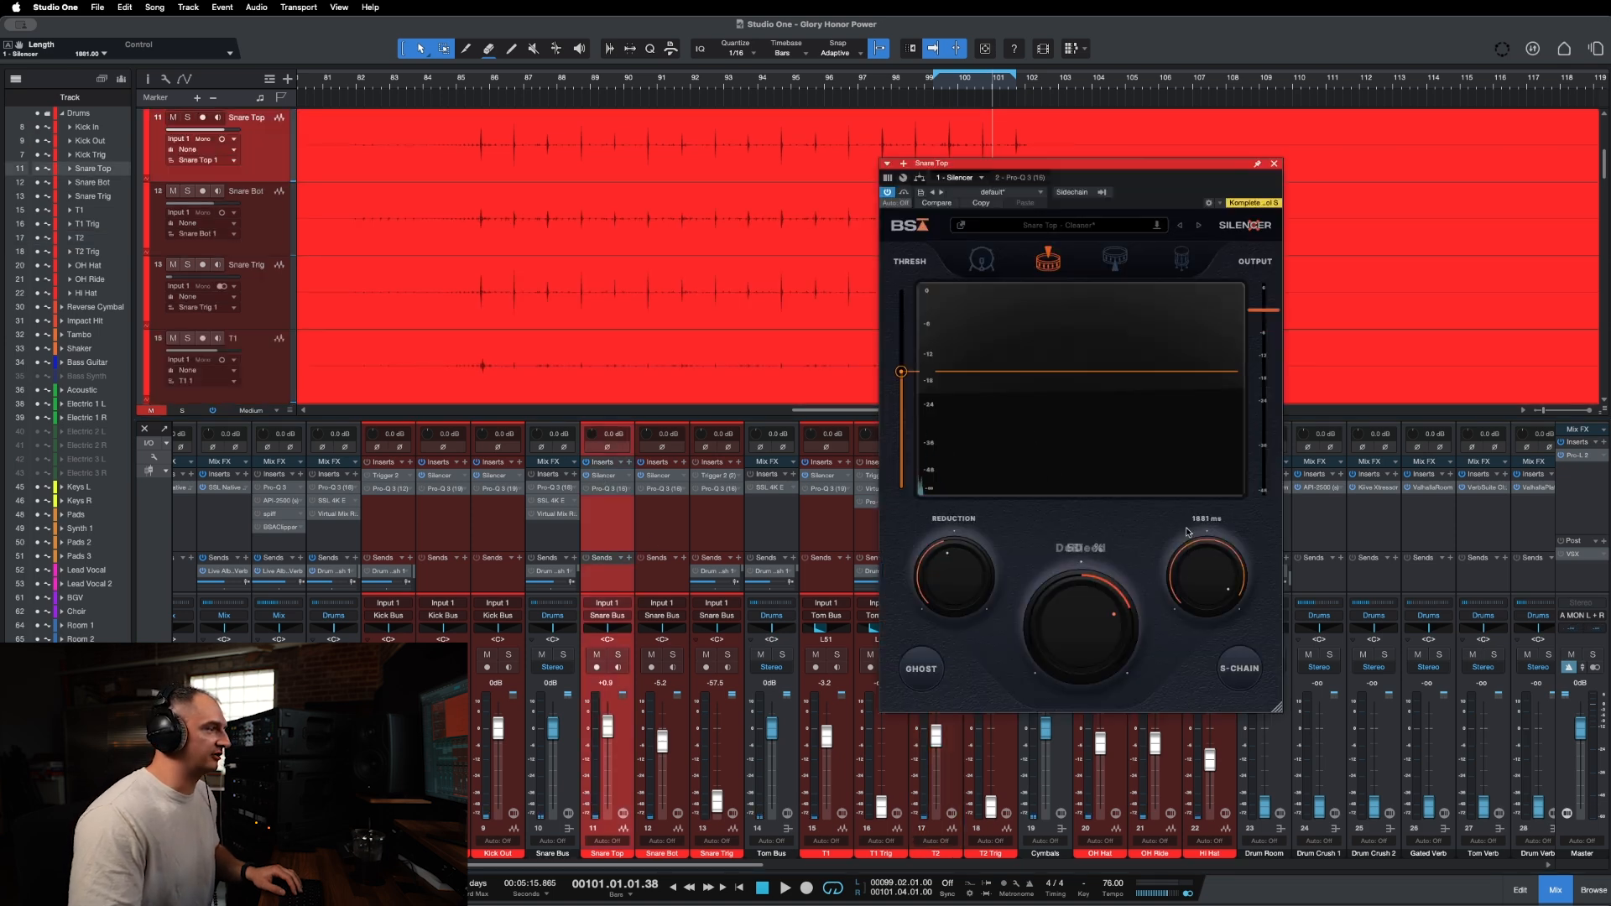
{"action": "left_click", "coordinate": [1274, 163]}
{"action": "key", "text": "s"}
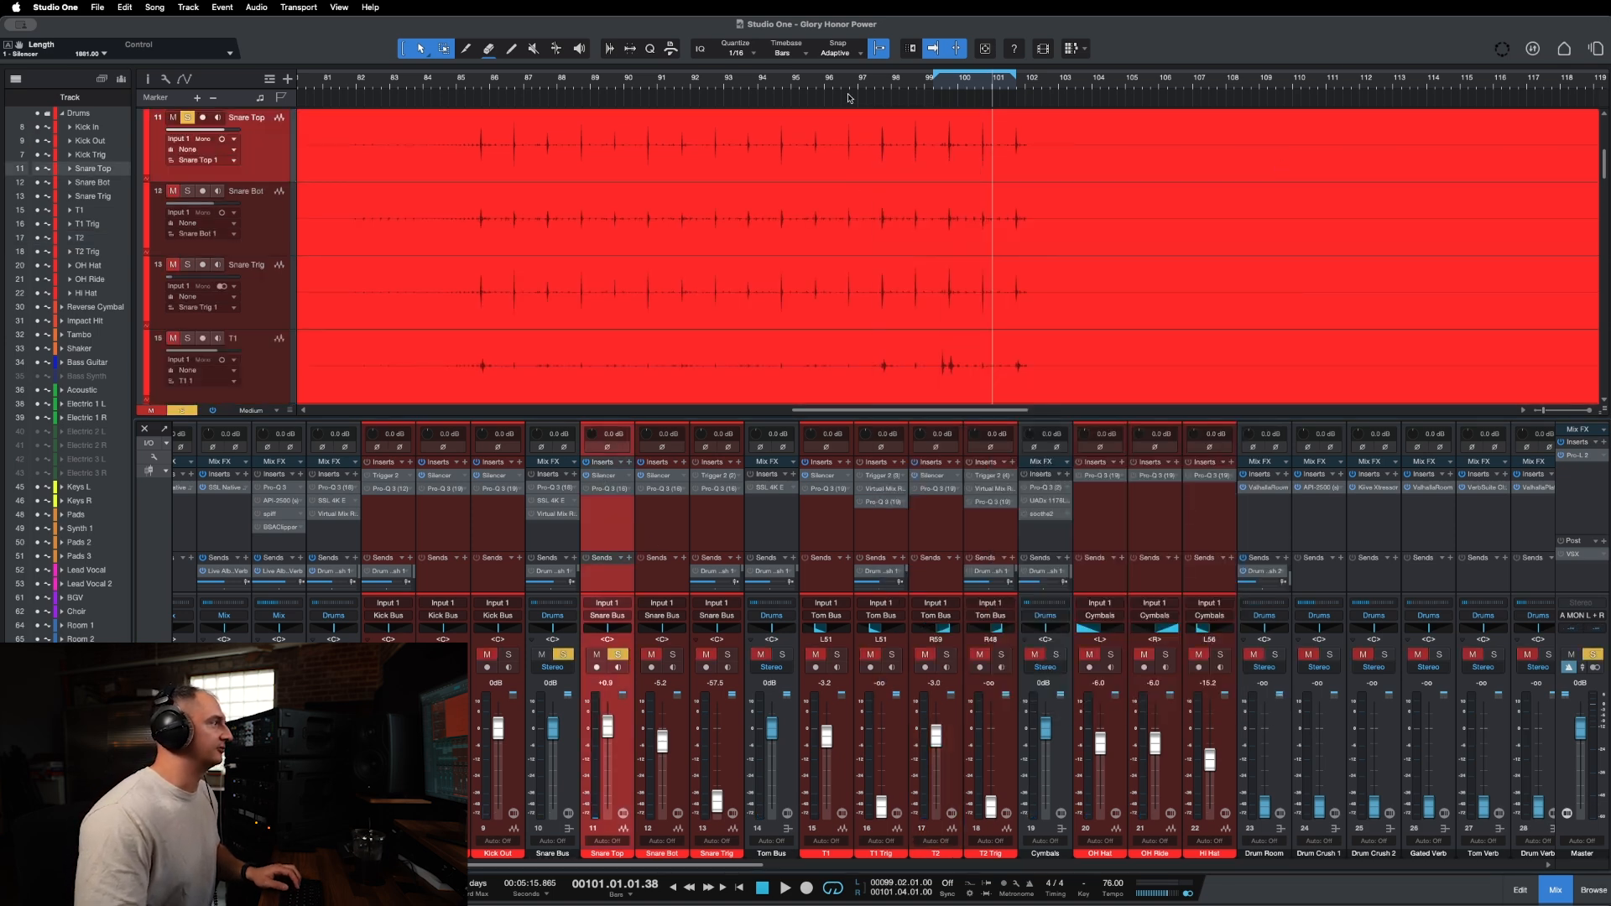
{"action": "left_click", "coordinate": [849, 82]}
{"action": "key", "text": "space"}
{"action": "scroll", "coordinate": [849, 82], "scroll_direction": "up", "scroll_amount": 8}
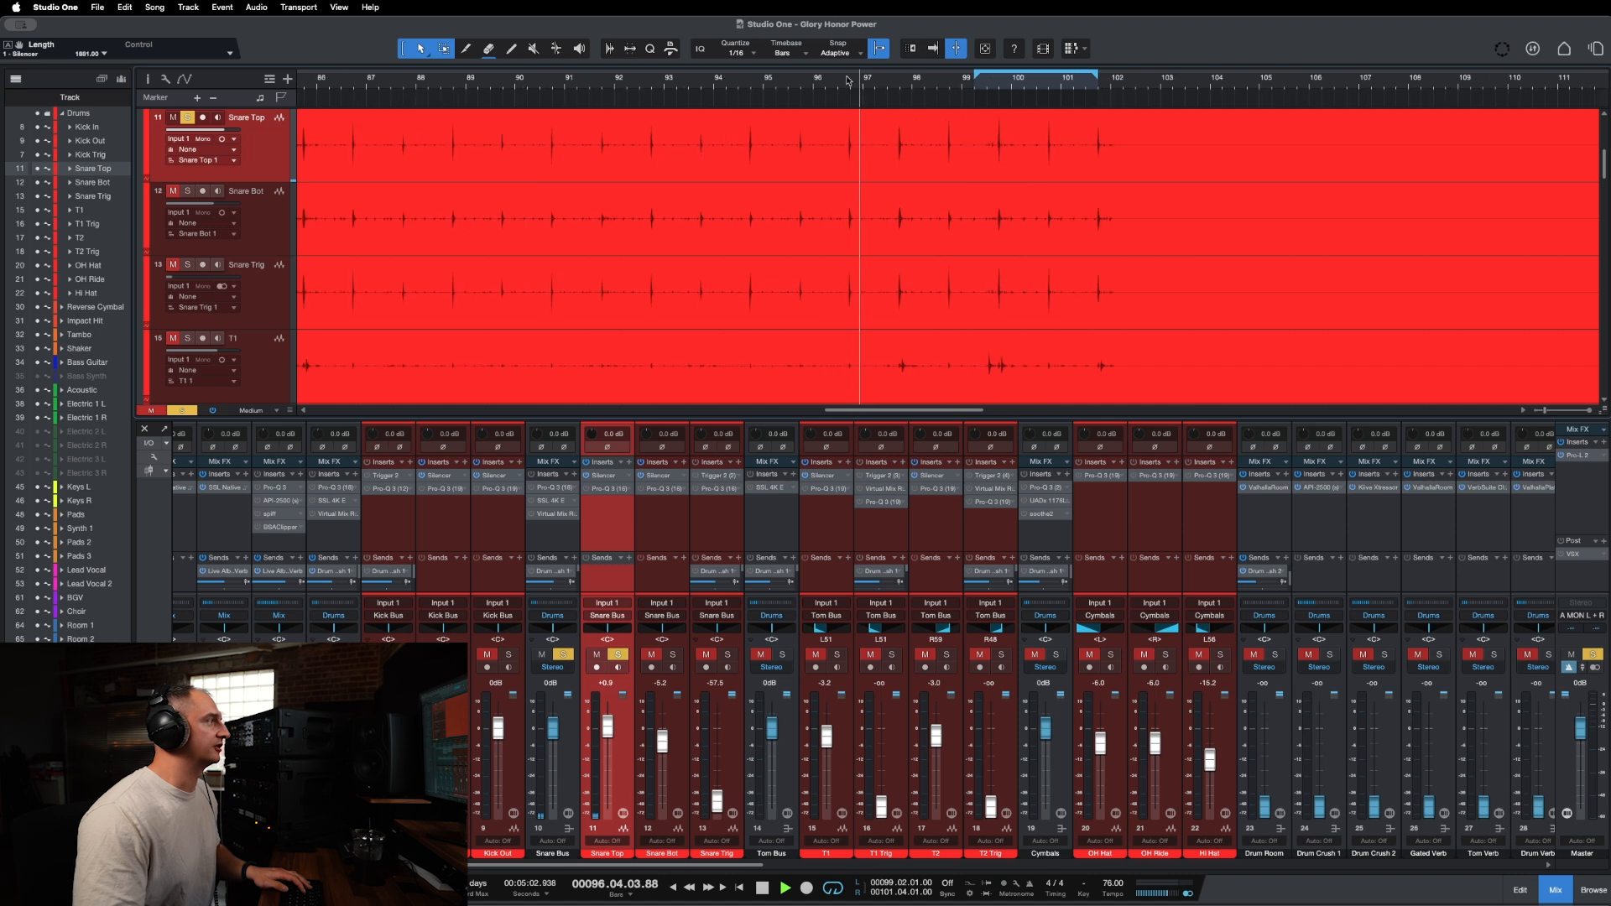
{"action": "left_click", "coordinate": [849, 82]}
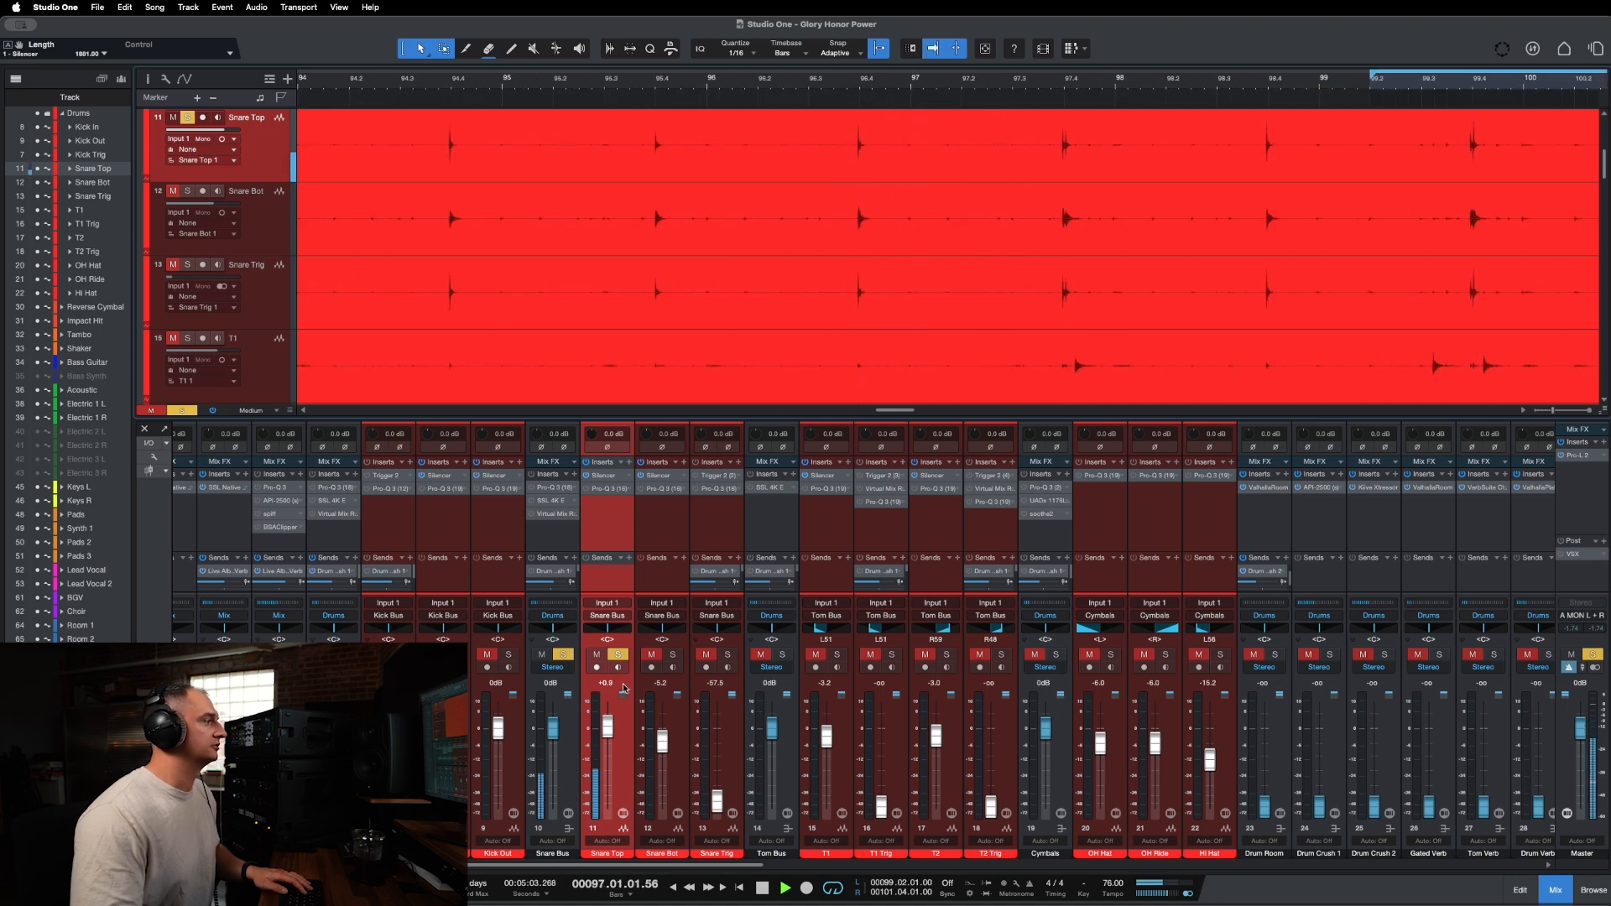
{"action": "key", "text": "space"}
{"action": "key", "text": "s"}
{"action": "scroll", "coordinate": [847, 586], "scroll_direction": "right", "scroll_amount": 1}
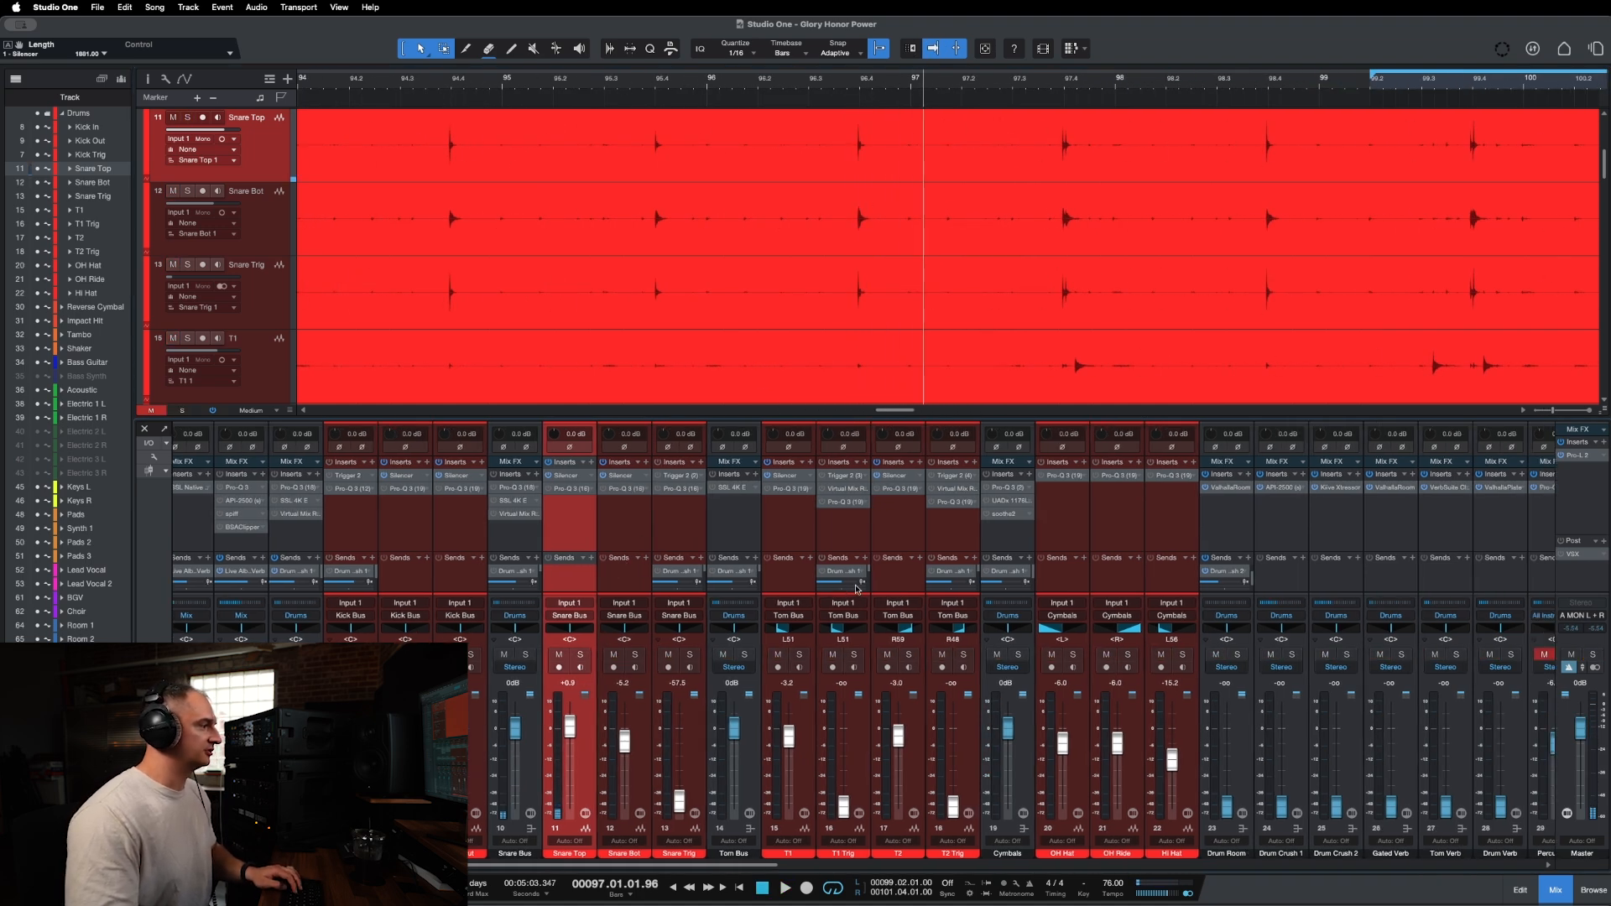
Solo T1 and T2 together and play them into the looped tom fill.
{"action": "scroll", "coordinate": [931, 313], "scroll_direction": "down", "scroll_amount": 5}
{"action": "scroll", "coordinate": [932, 315], "scroll_direction": "right", "scroll_amount": 1}
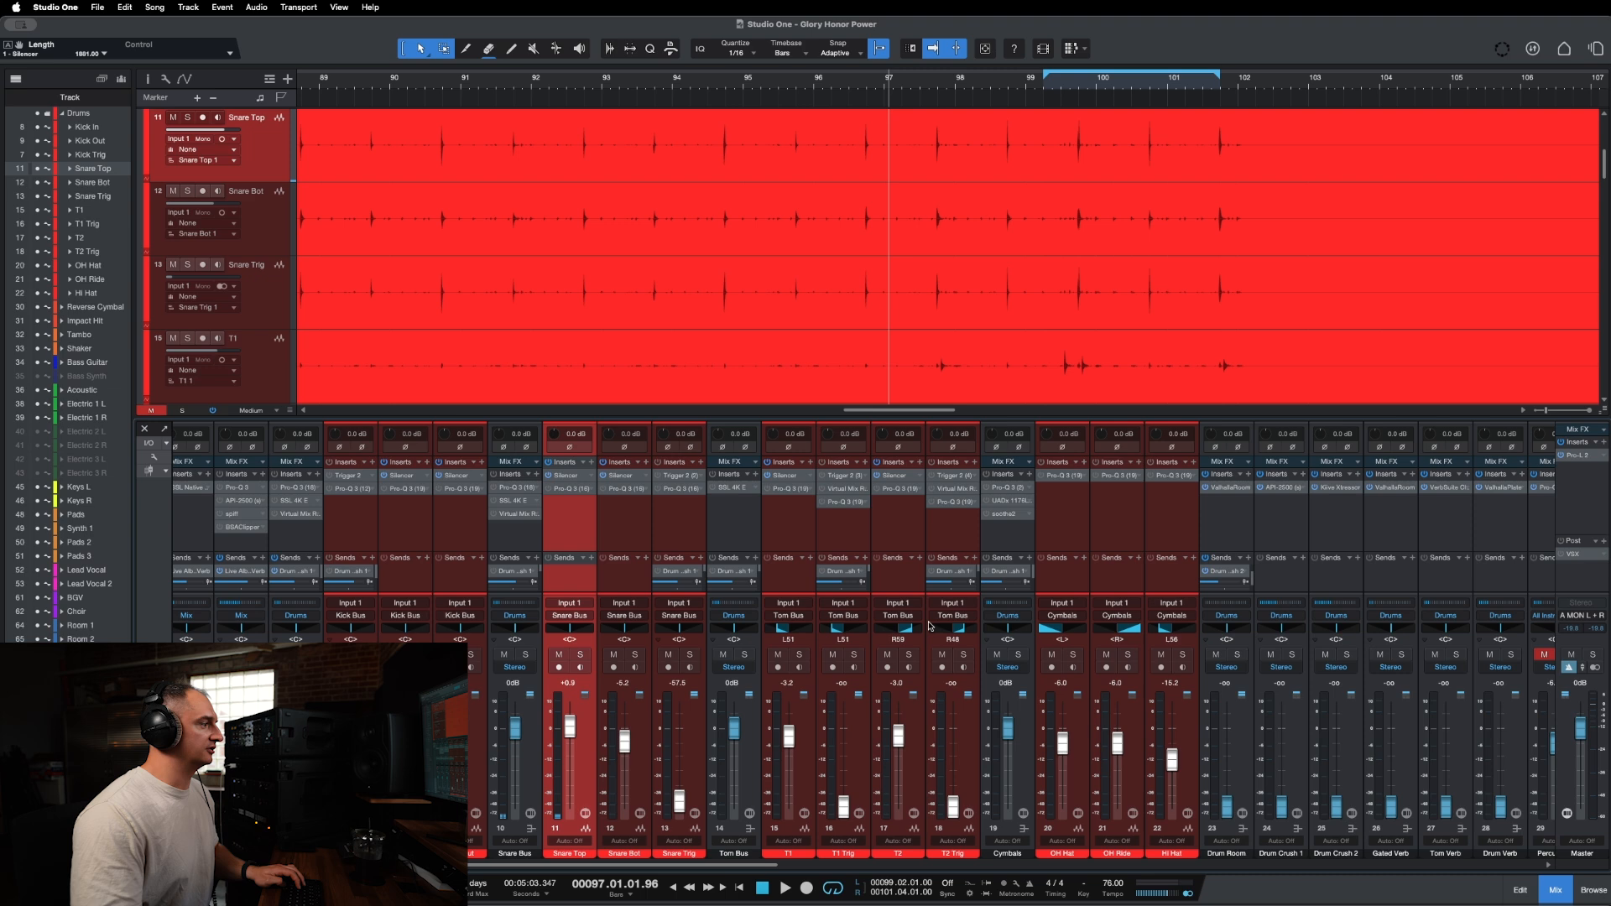
{"action": "left_click", "coordinate": [783, 531]}
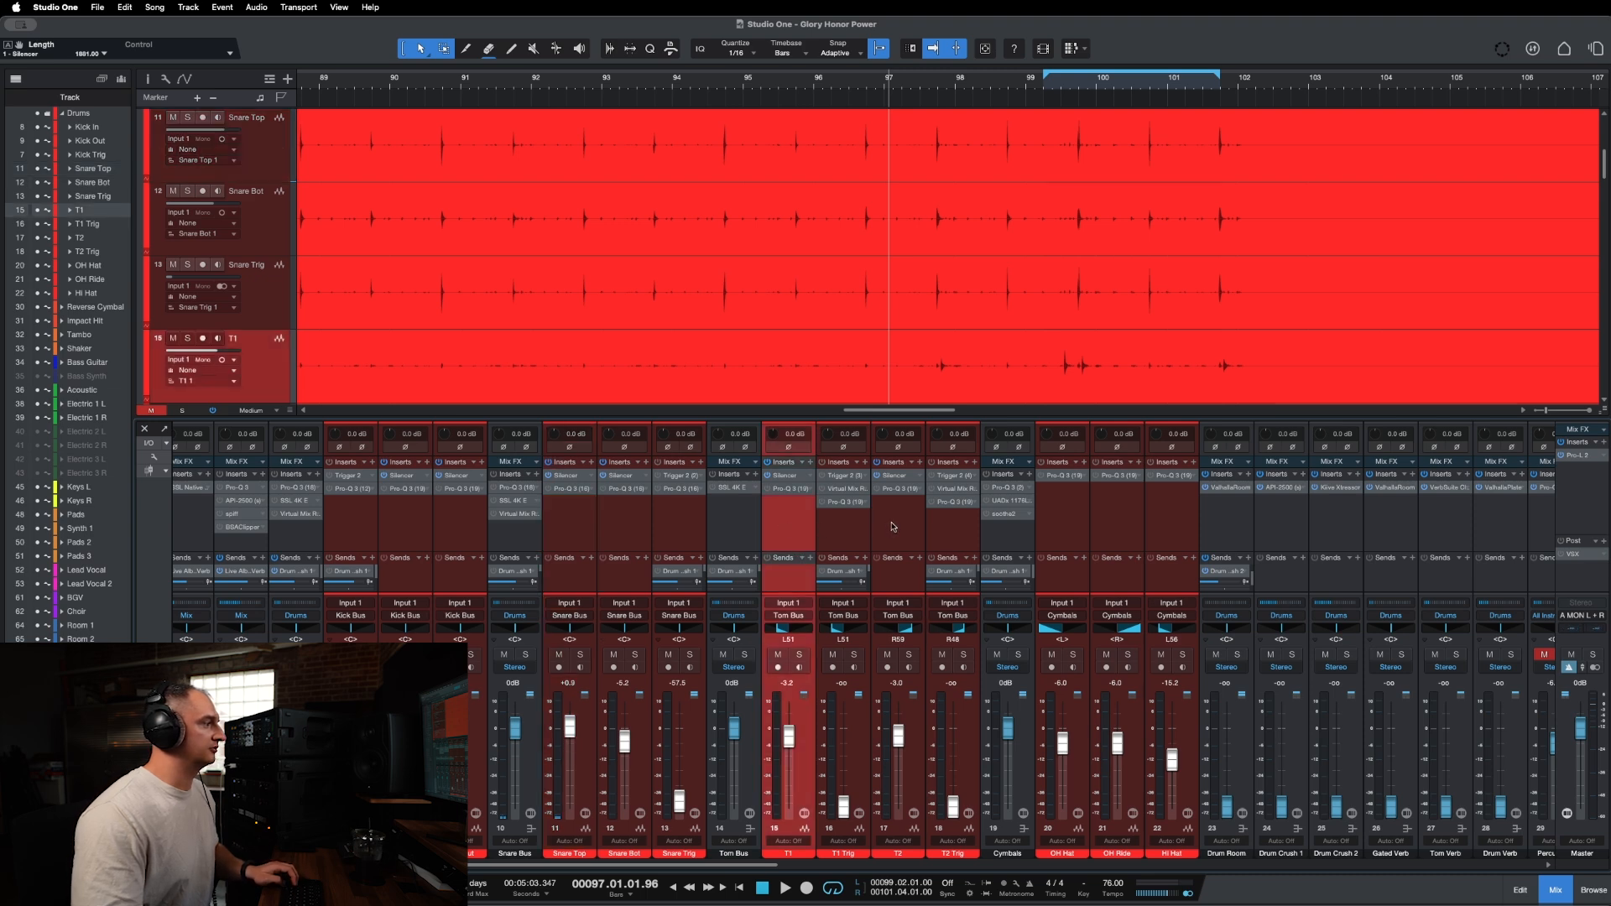
{"action": "left_click", "coordinate": [893, 527], "text": "super"}
{"action": "key", "text": "s"}
{"action": "key", "text": "space"}
{"action": "scroll", "coordinate": [818, 383], "scroll_direction": "right", "scroll_amount": 2}
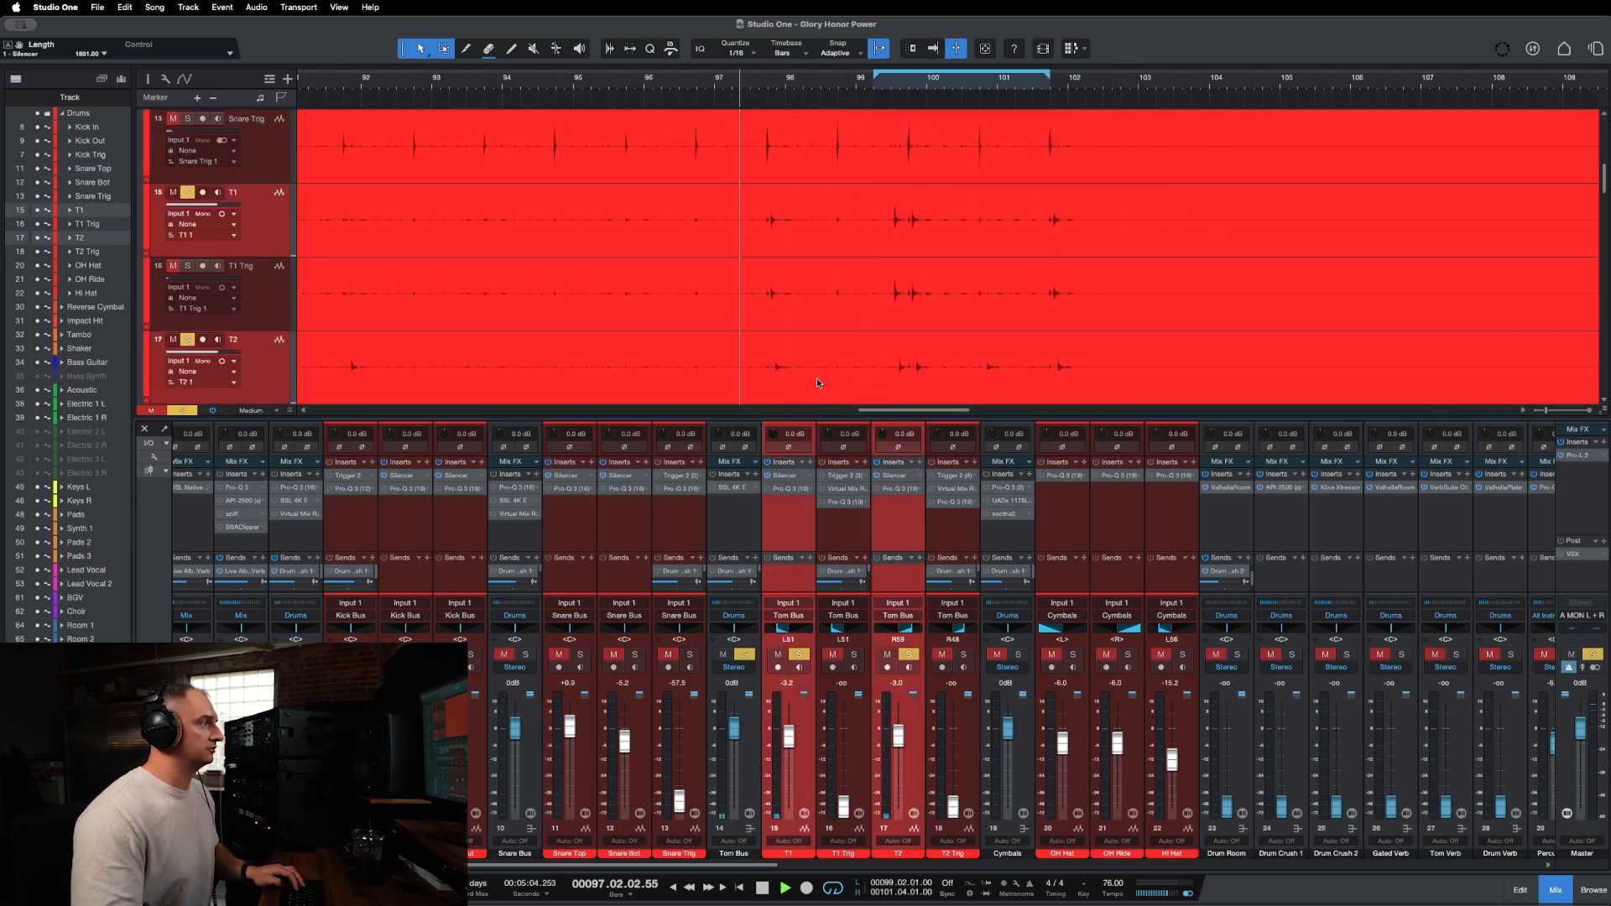
{"action": "scroll", "coordinate": [818, 382], "scroll_direction": "right", "scroll_amount": 1}
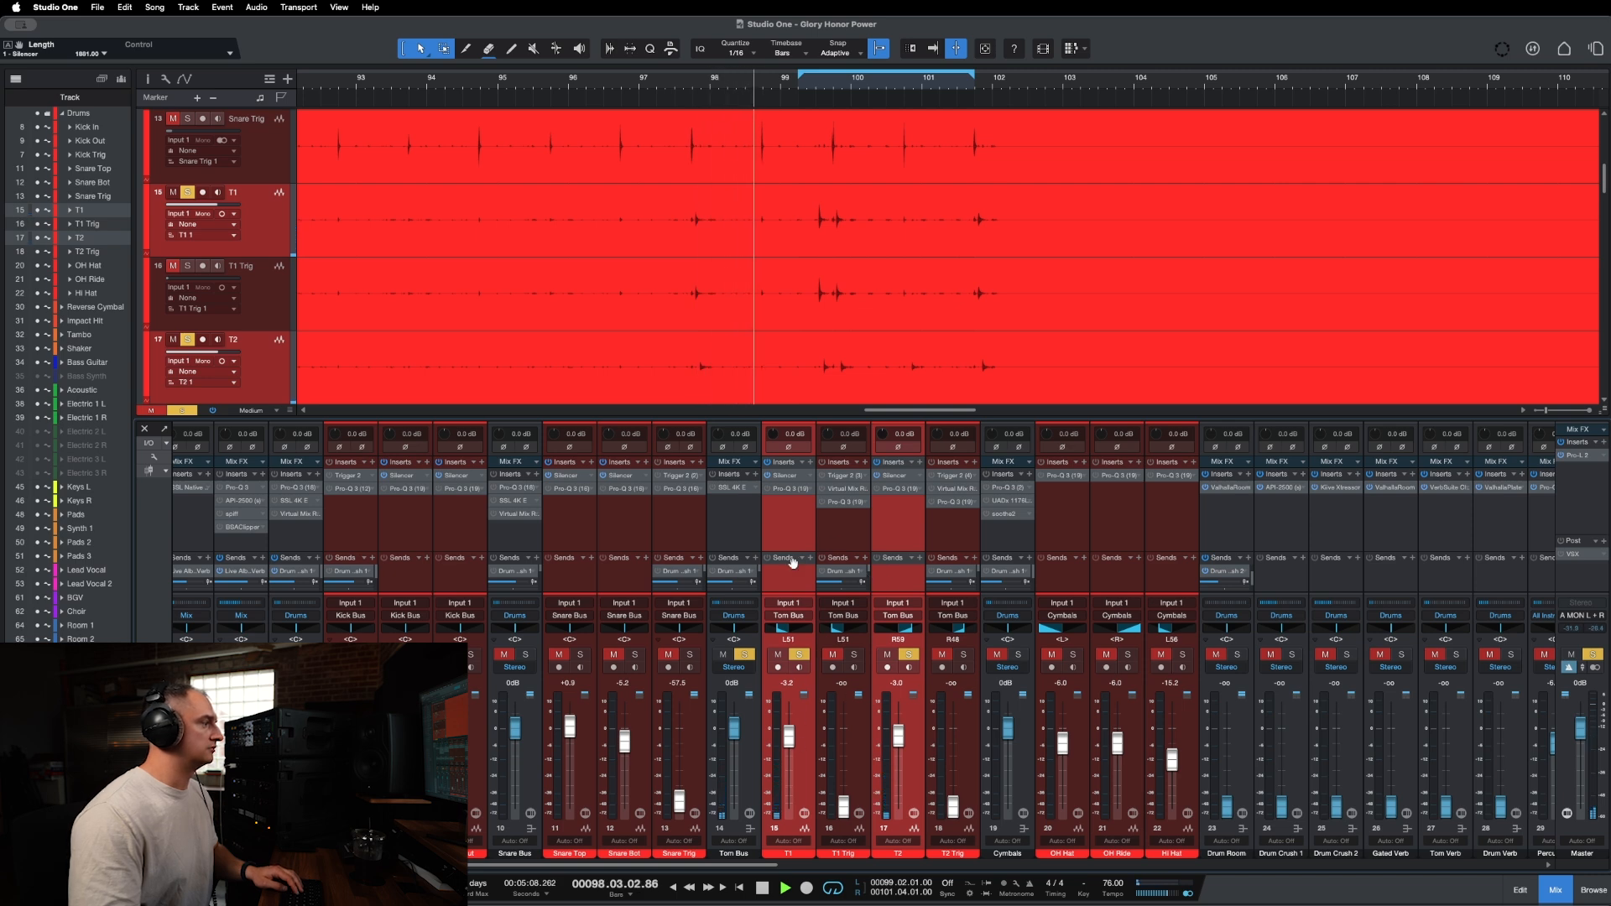
Lower the T1 Silencer's threshold to about -29 dB during playback and check the T2 Silencer's threshold.
{"action": "left_click", "coordinate": [785, 475]}
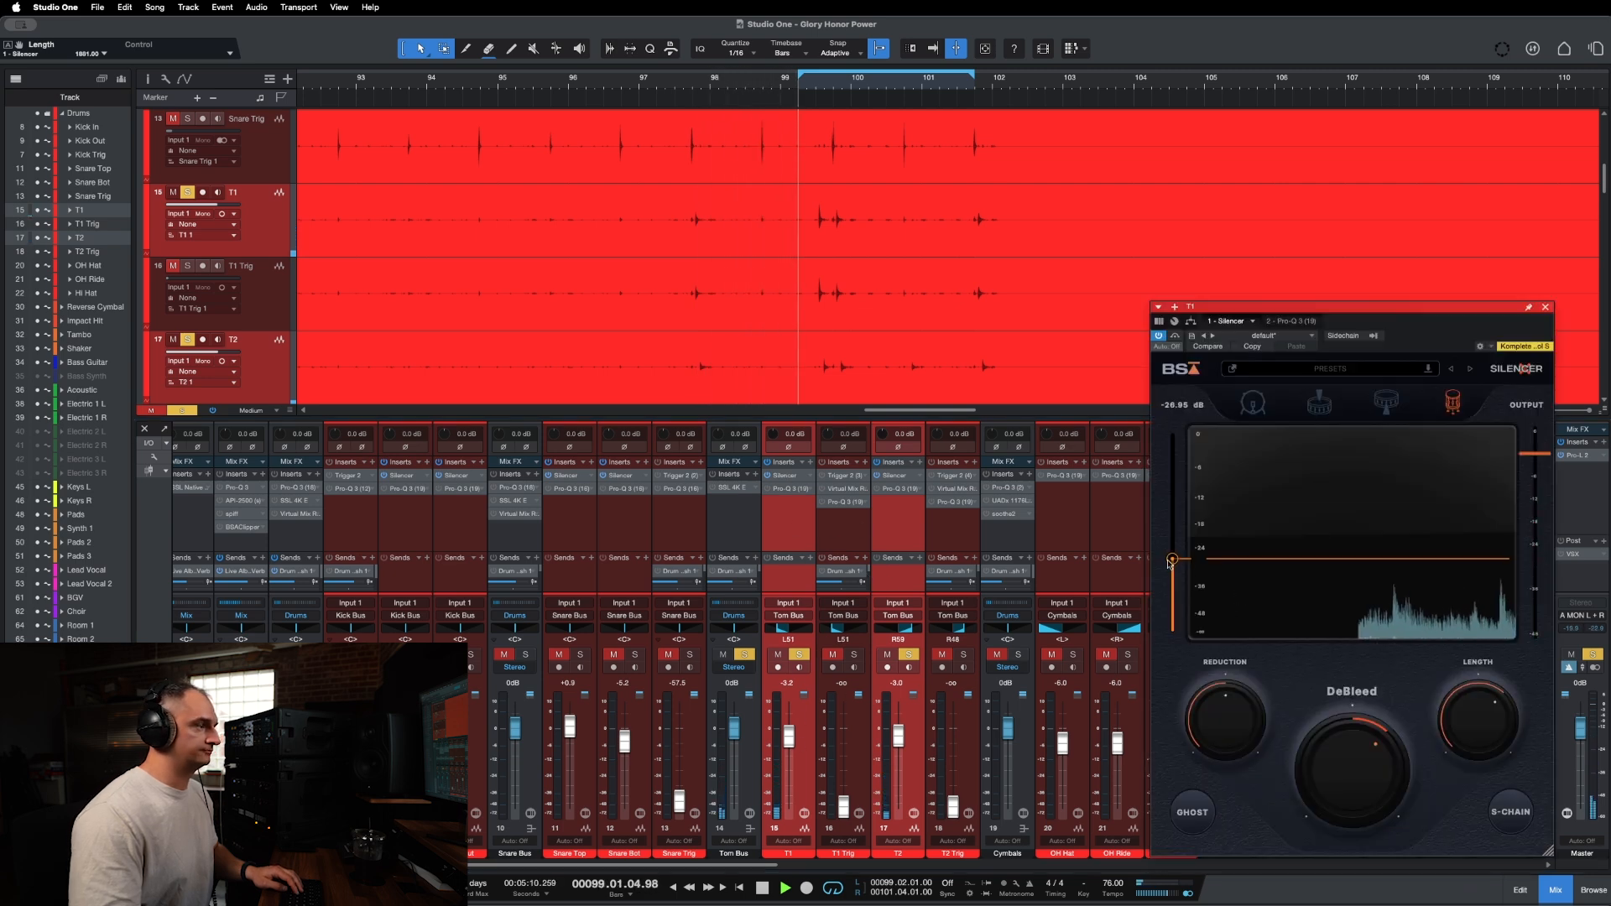
{"action": "left_click_drag", "start_coordinate": [1172, 560], "coordinate": [1172, 566]}
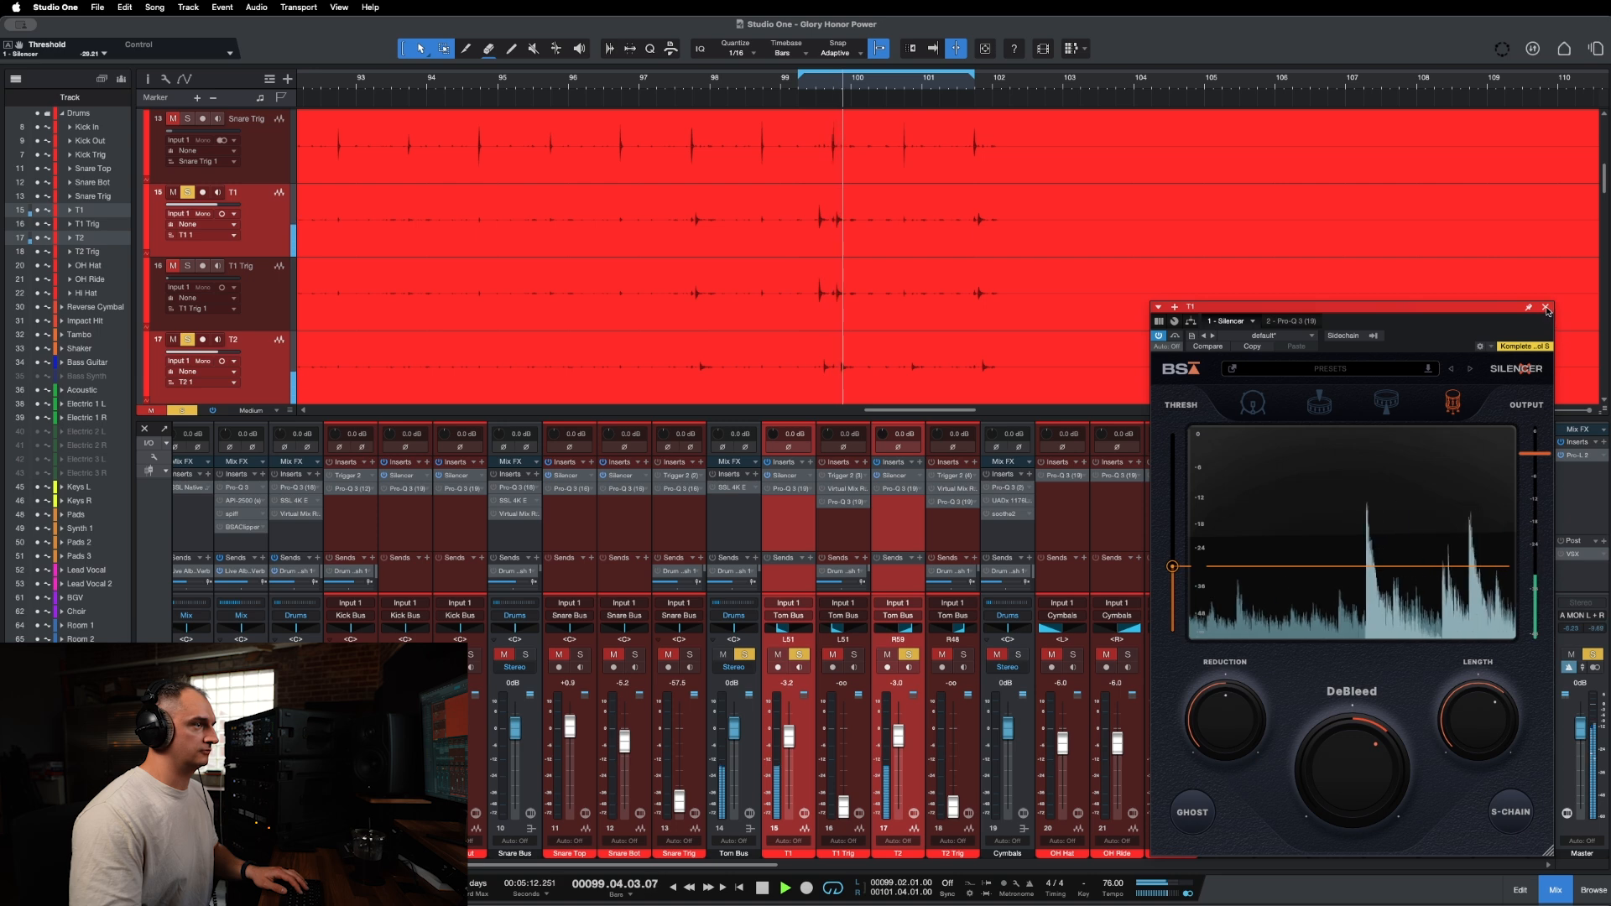
{"action": "left_click", "coordinate": [1547, 308]}
{"action": "left_click", "coordinate": [896, 475]}
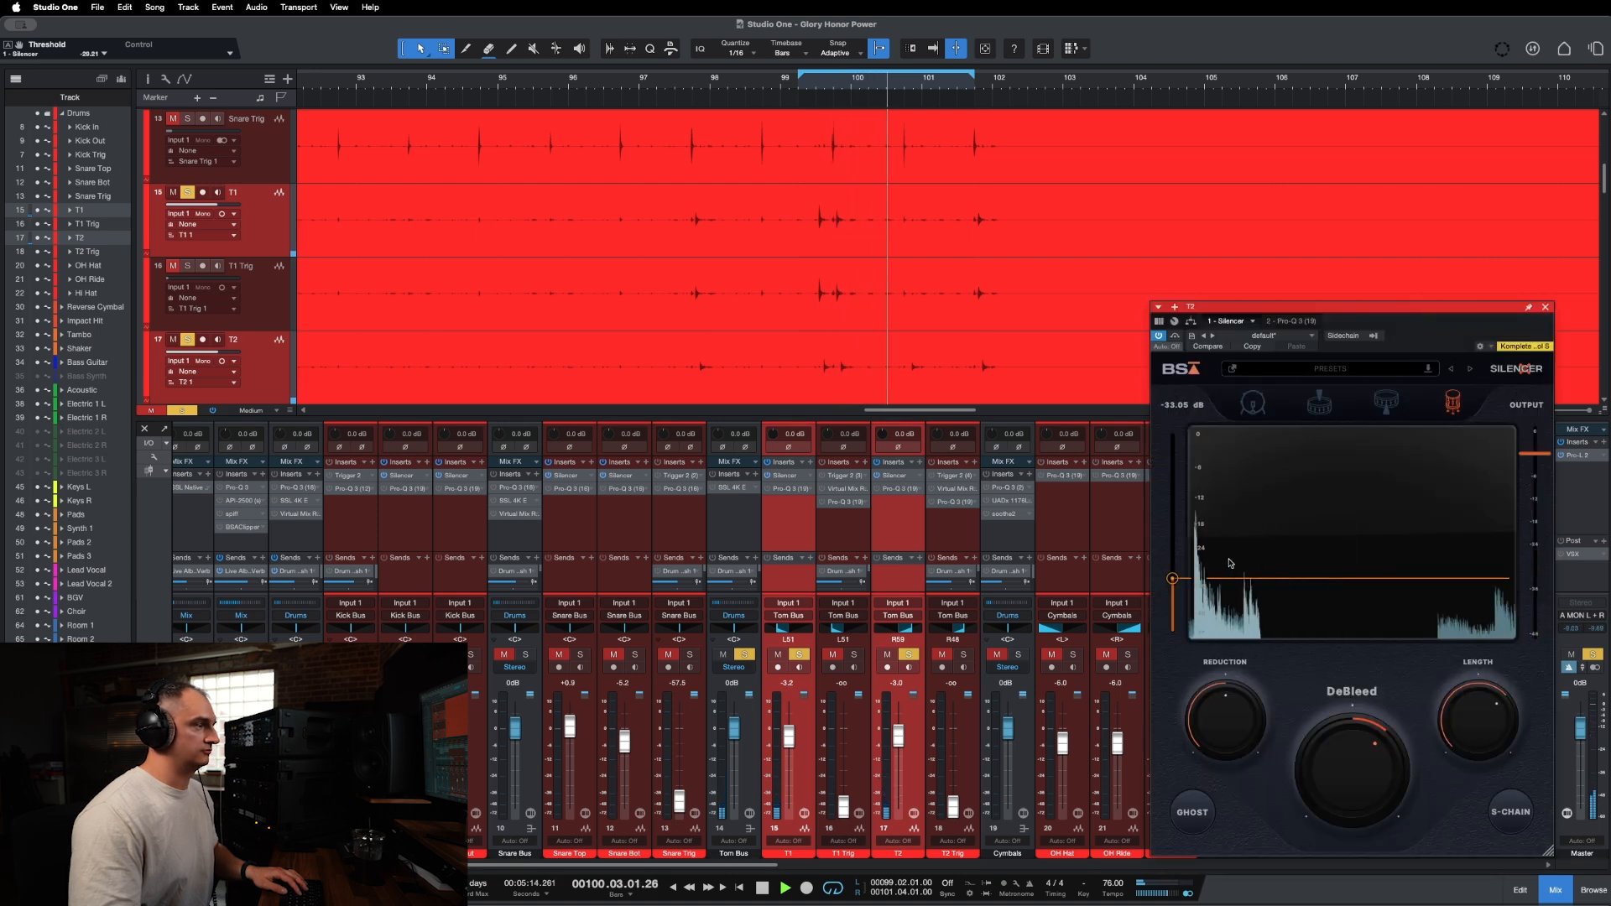
{"action": "left_click", "coordinate": [1547, 308]}
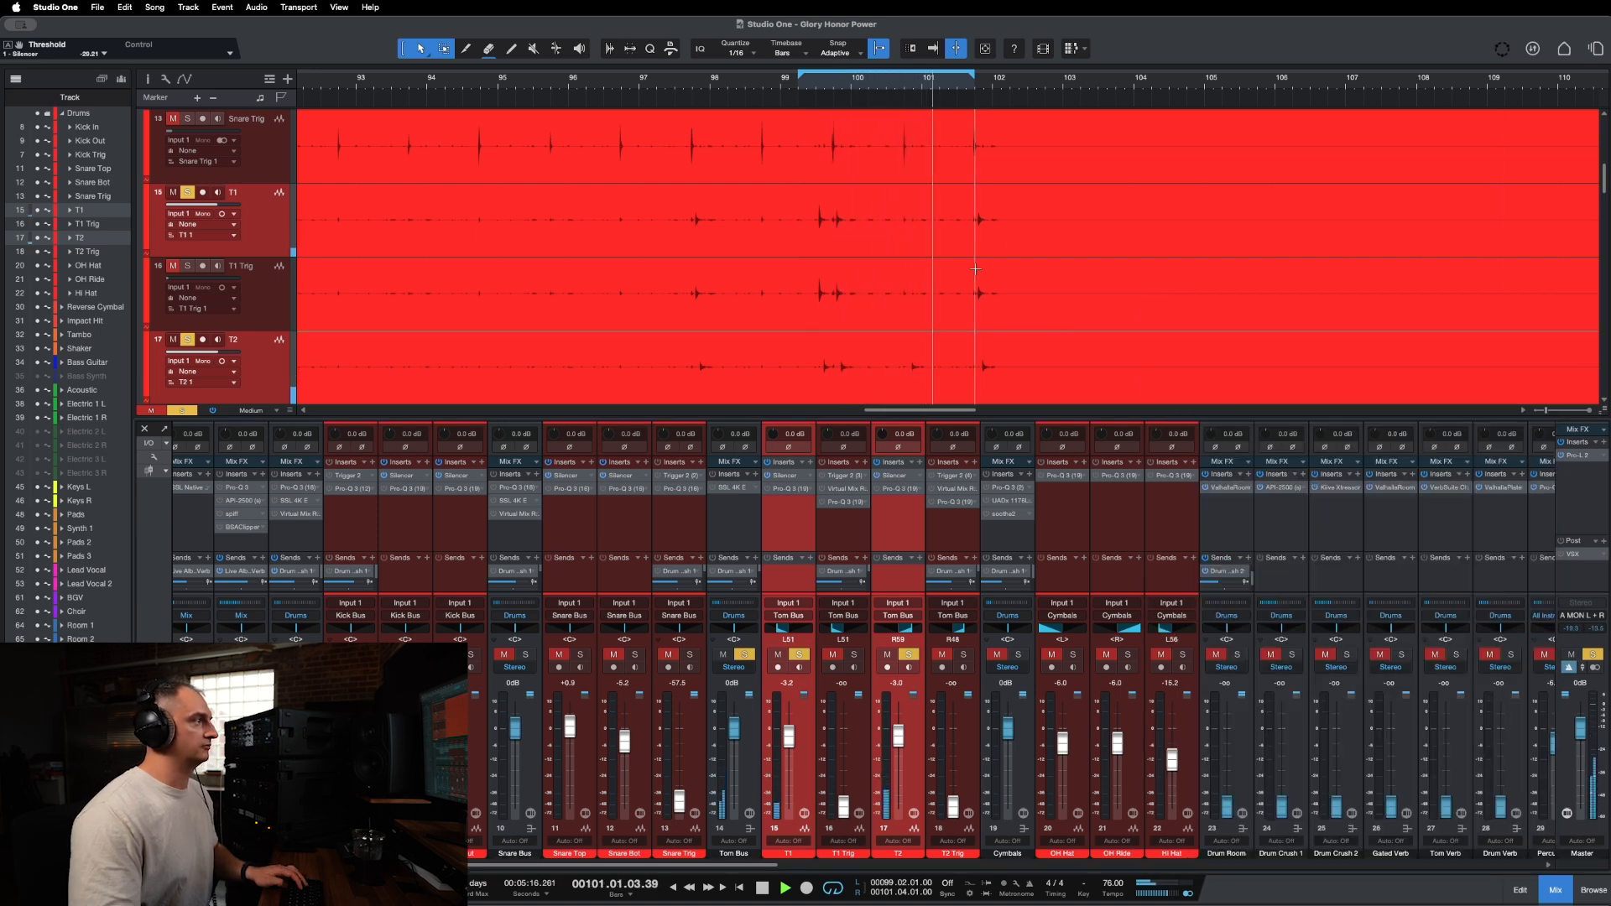
Audition the soloed toms again from around bar 100, listening for remaining bleed and missed hits.
{"action": "scroll", "coordinate": [898, 317], "scroll_direction": "down", "scroll_amount": 3}
{"action": "scroll", "coordinate": [894, 316], "scroll_direction": "up", "scroll_amount": 5}
{"action": "key", "text": "space"}
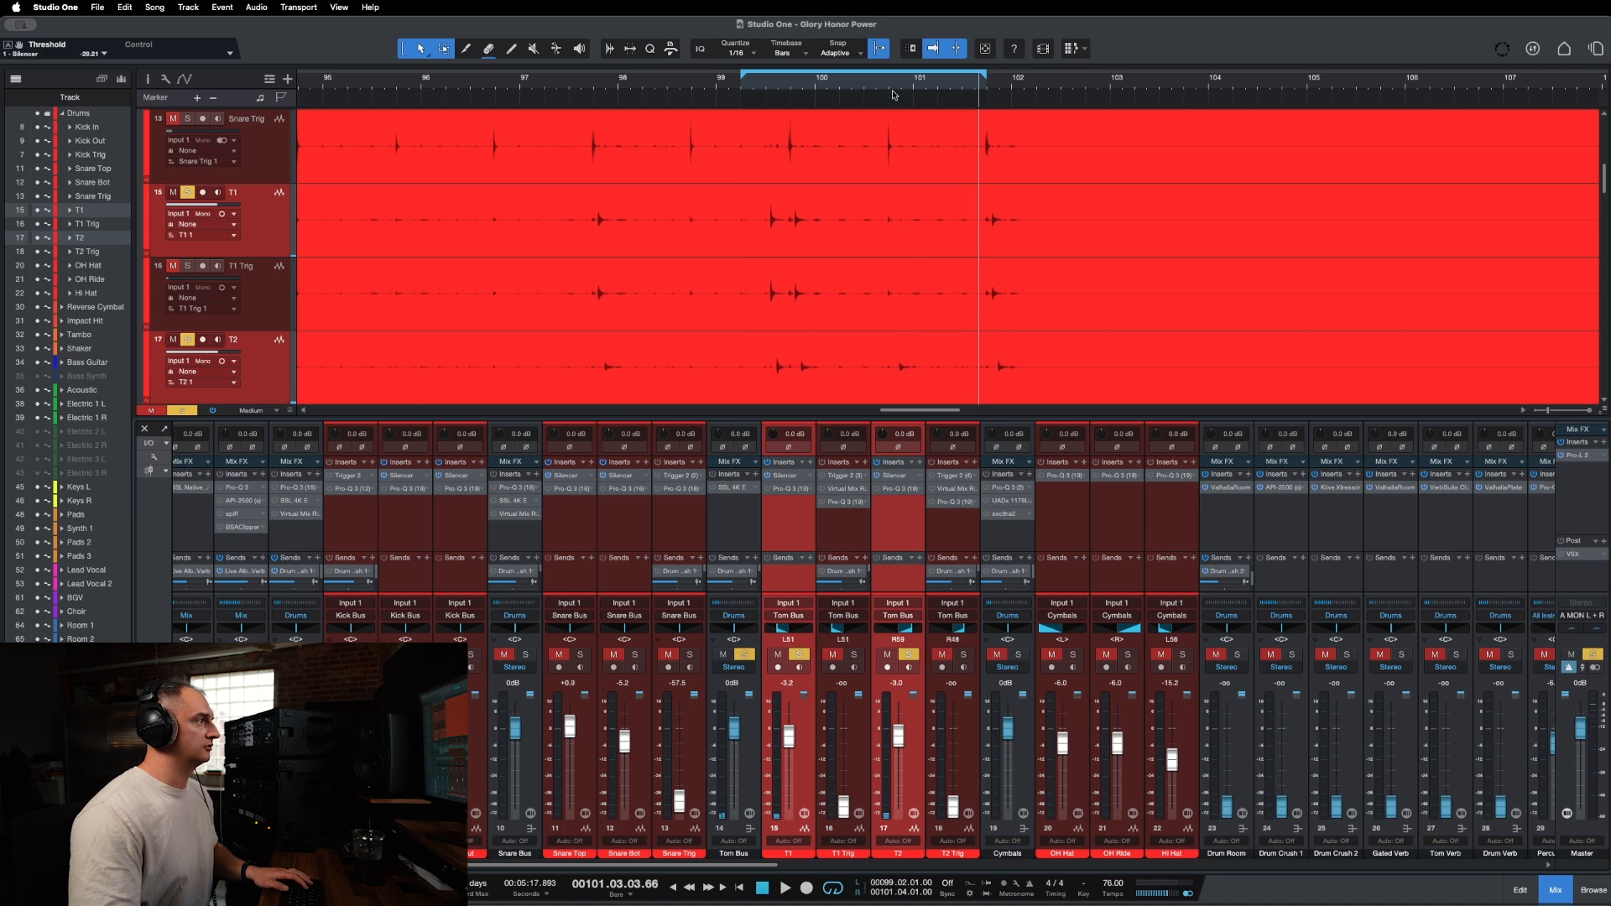
{"action": "left_click", "coordinate": [892, 82]}
{"action": "left_click", "coordinate": [864, 84]}
{"action": "key", "text": "space"}
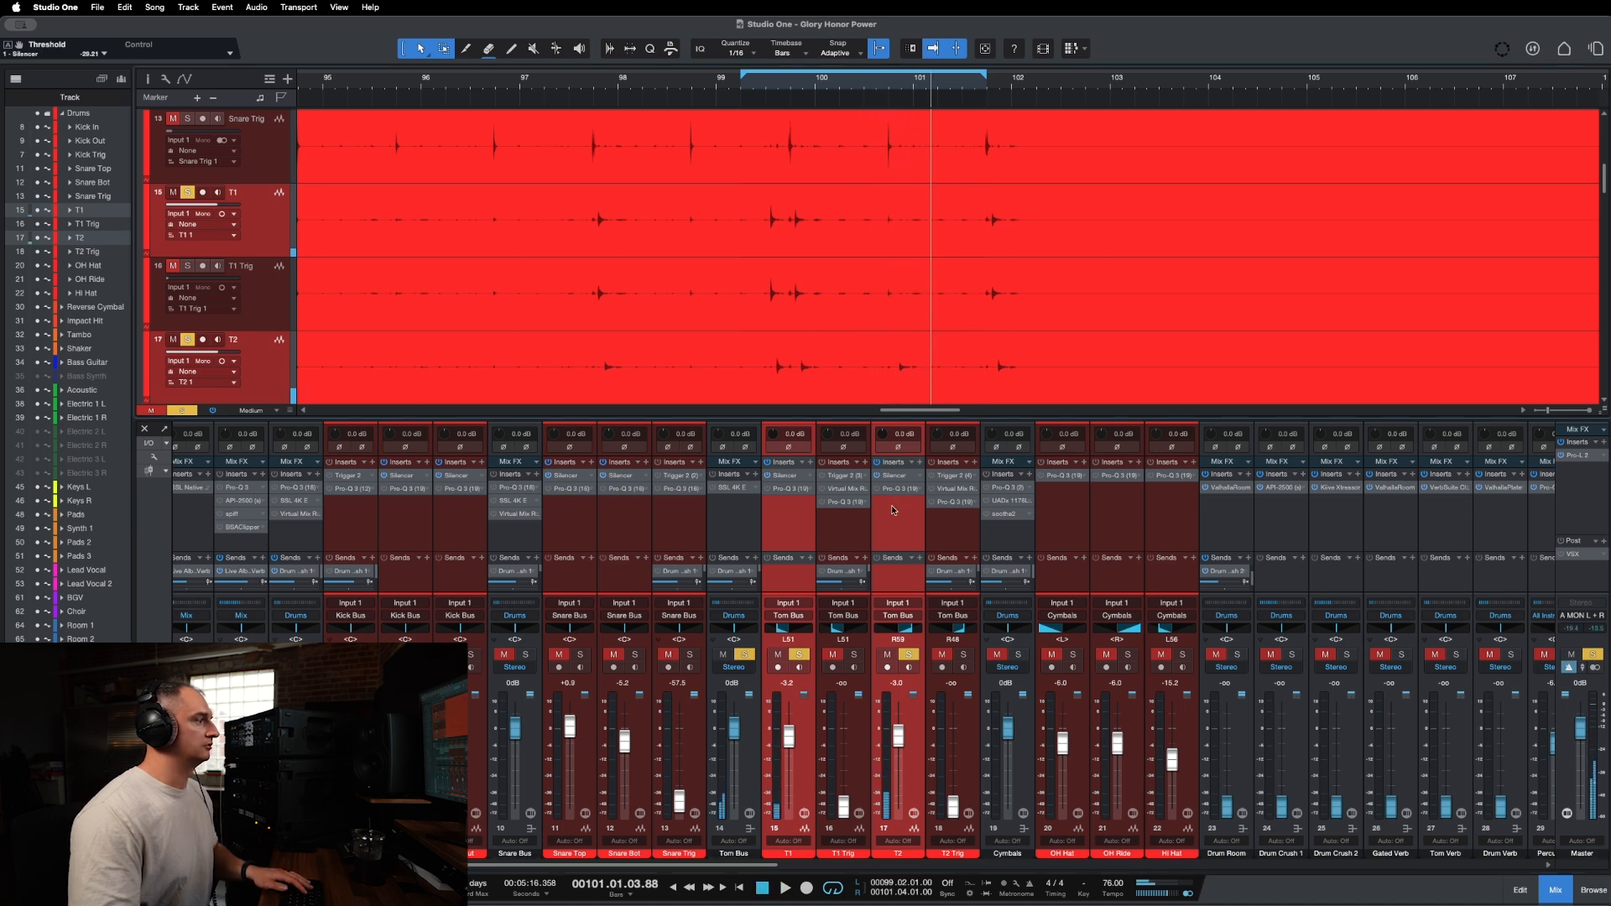
{"action": "key", "text": "space"}
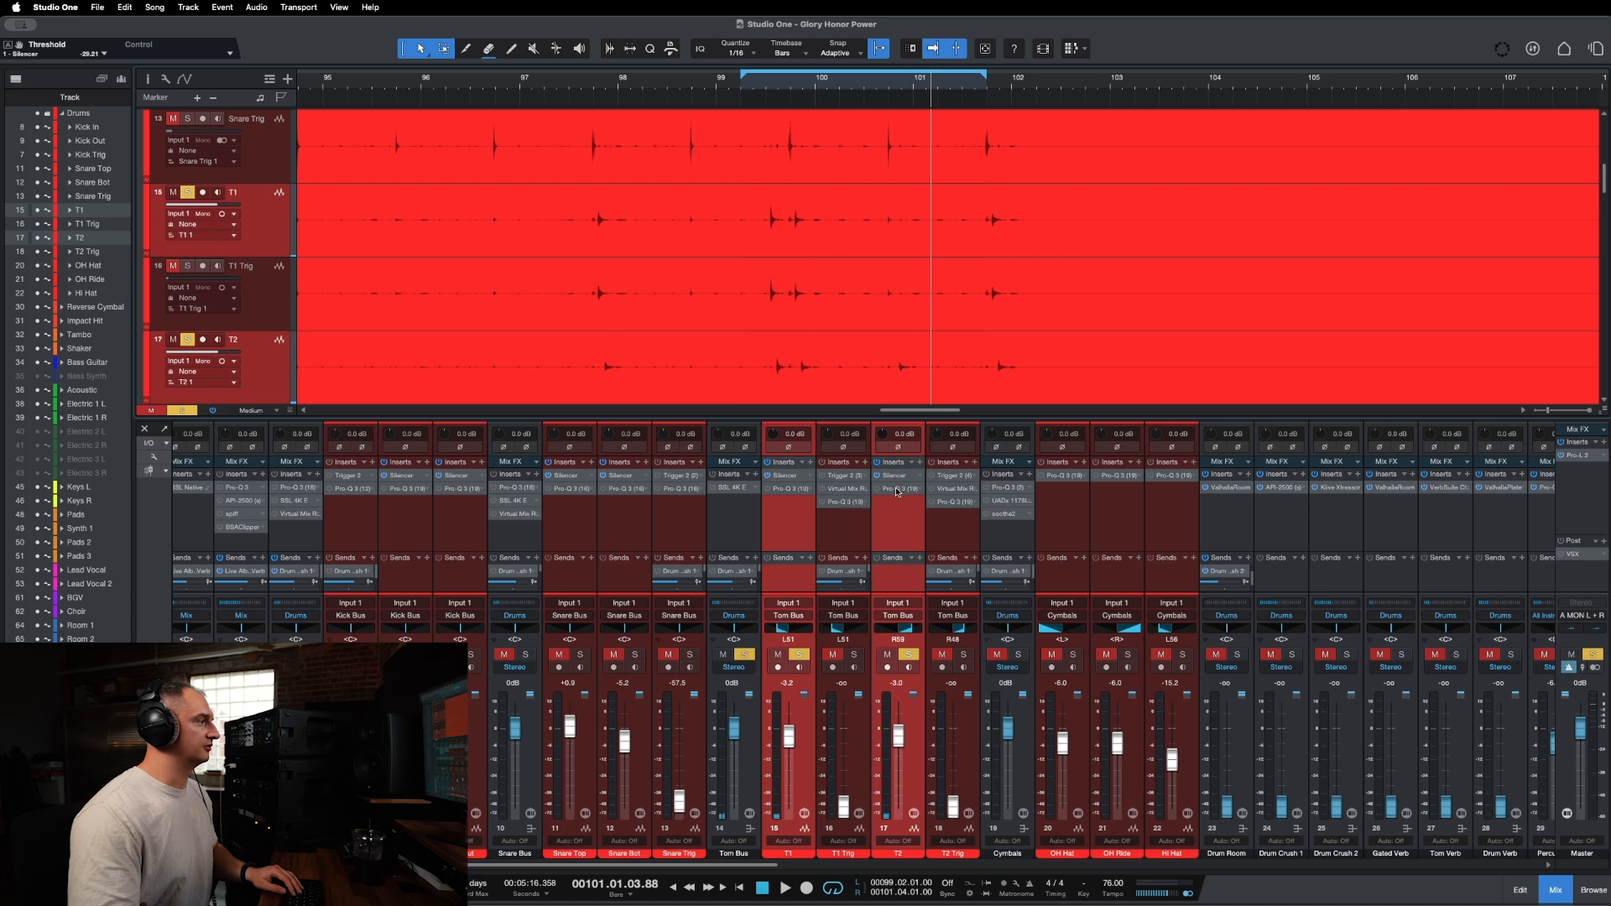
Lower the Silencer threshold to -37.14 dB on T2 and -37.00 dB on T1, and place the playhead inside the loop.
{"action": "left_click", "coordinate": [893, 478]}
{"action": "left_click_drag", "start_coordinate": [1172, 579], "coordinate": [1172, 590]}
{"action": "left_click", "coordinate": [786, 475]}
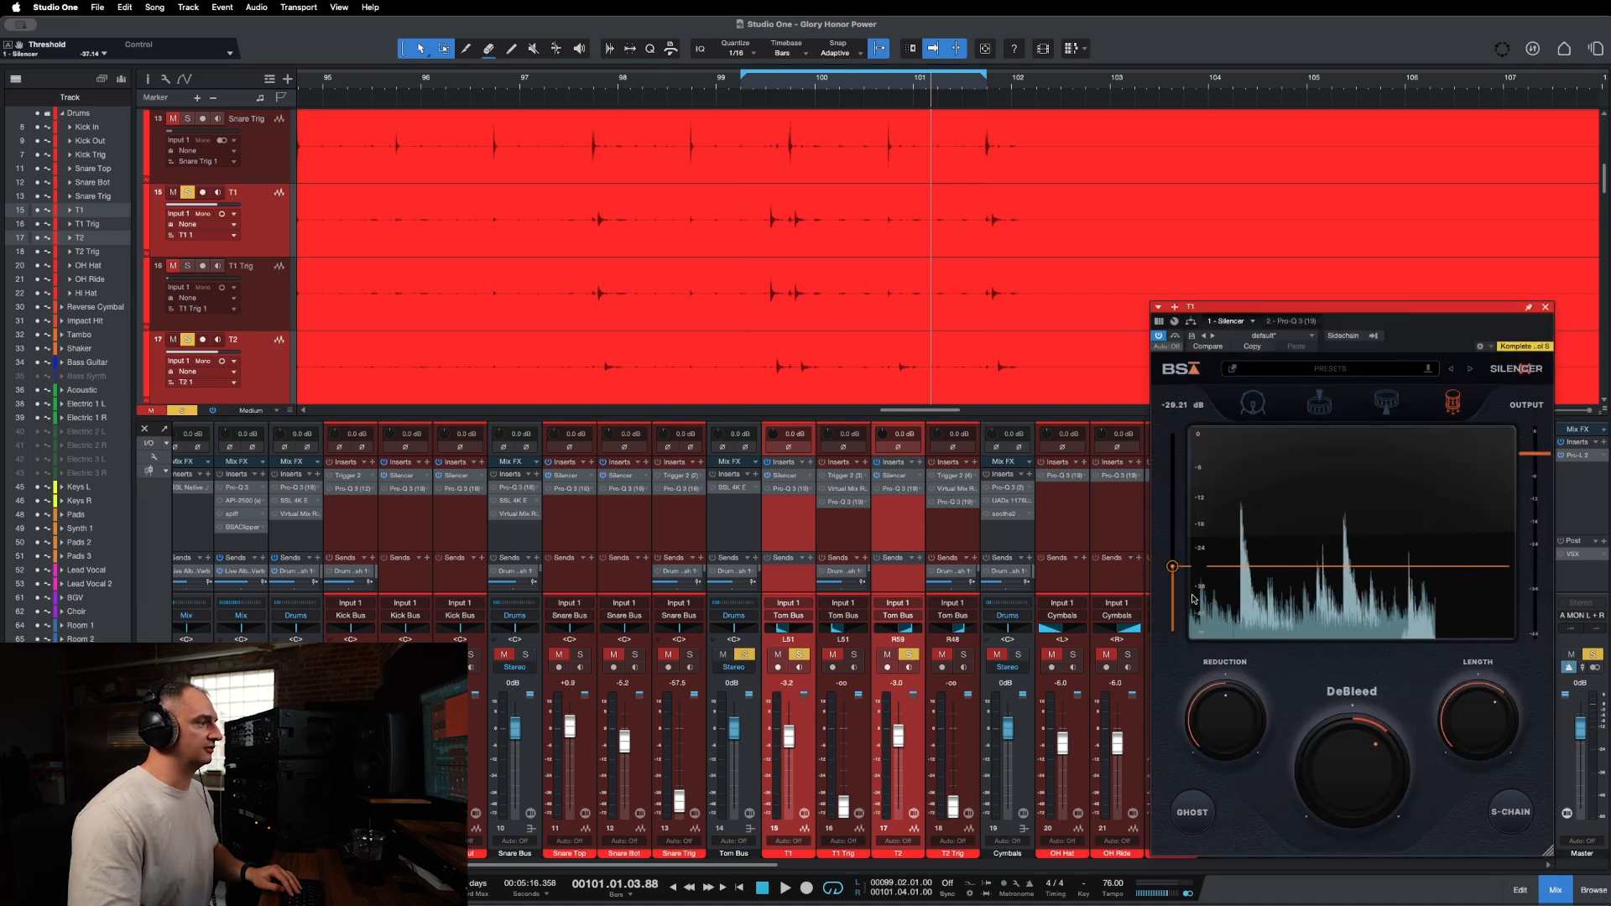
{"action": "left_click", "coordinate": [877, 86]}
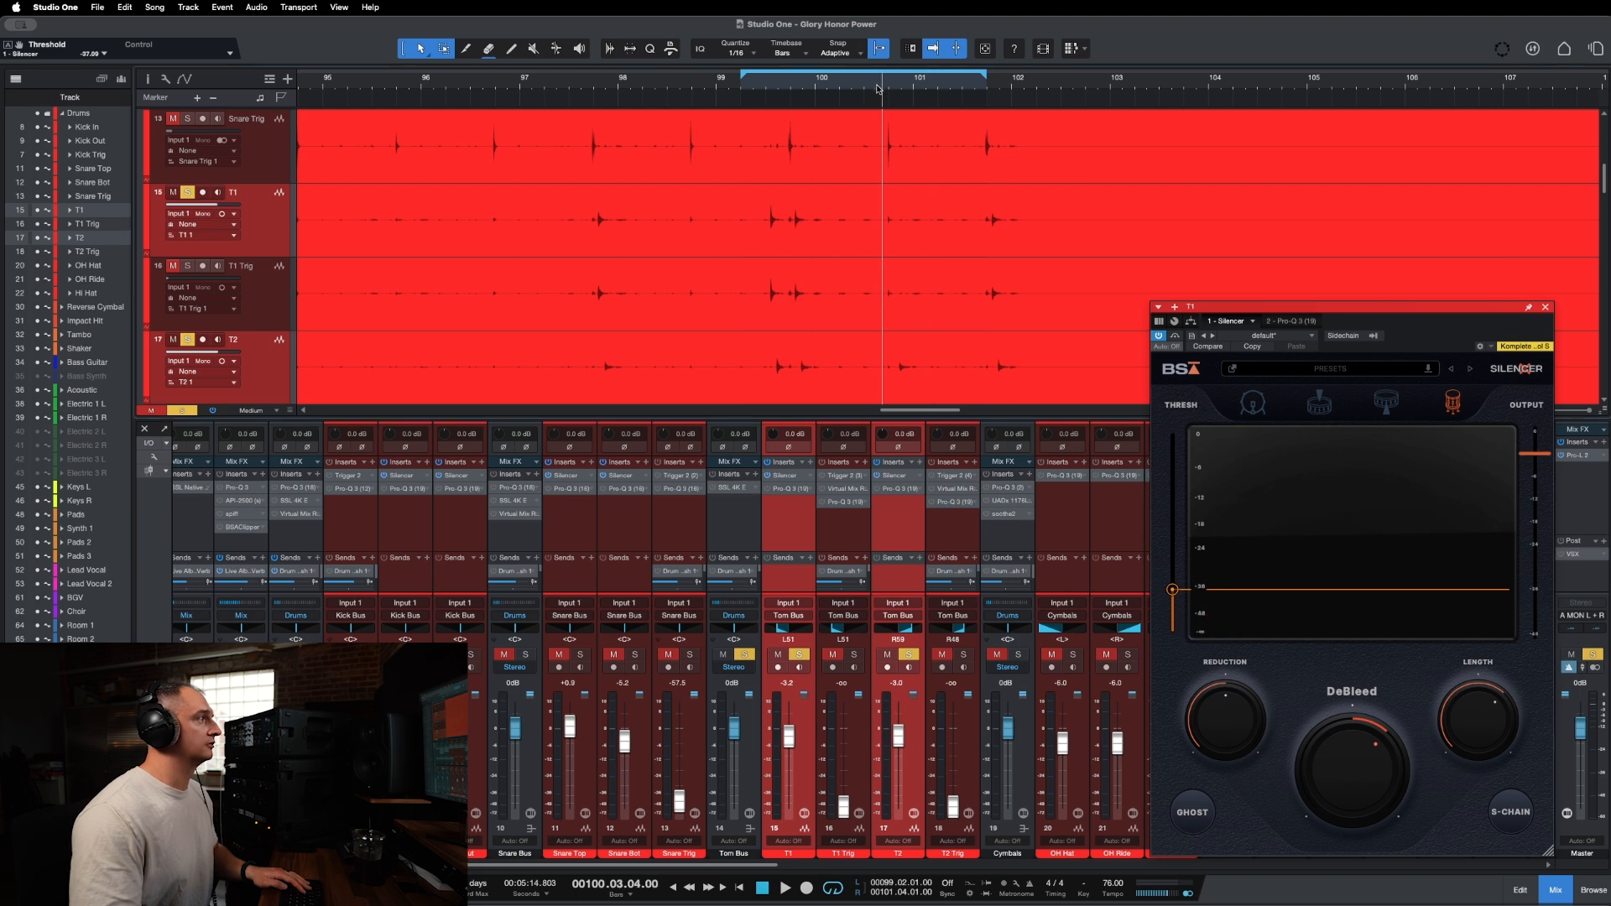
Audition T1 and T2 through the looped fill, clear their solos, and close the T1 Silencer.
{"action": "key", "text": "space"}
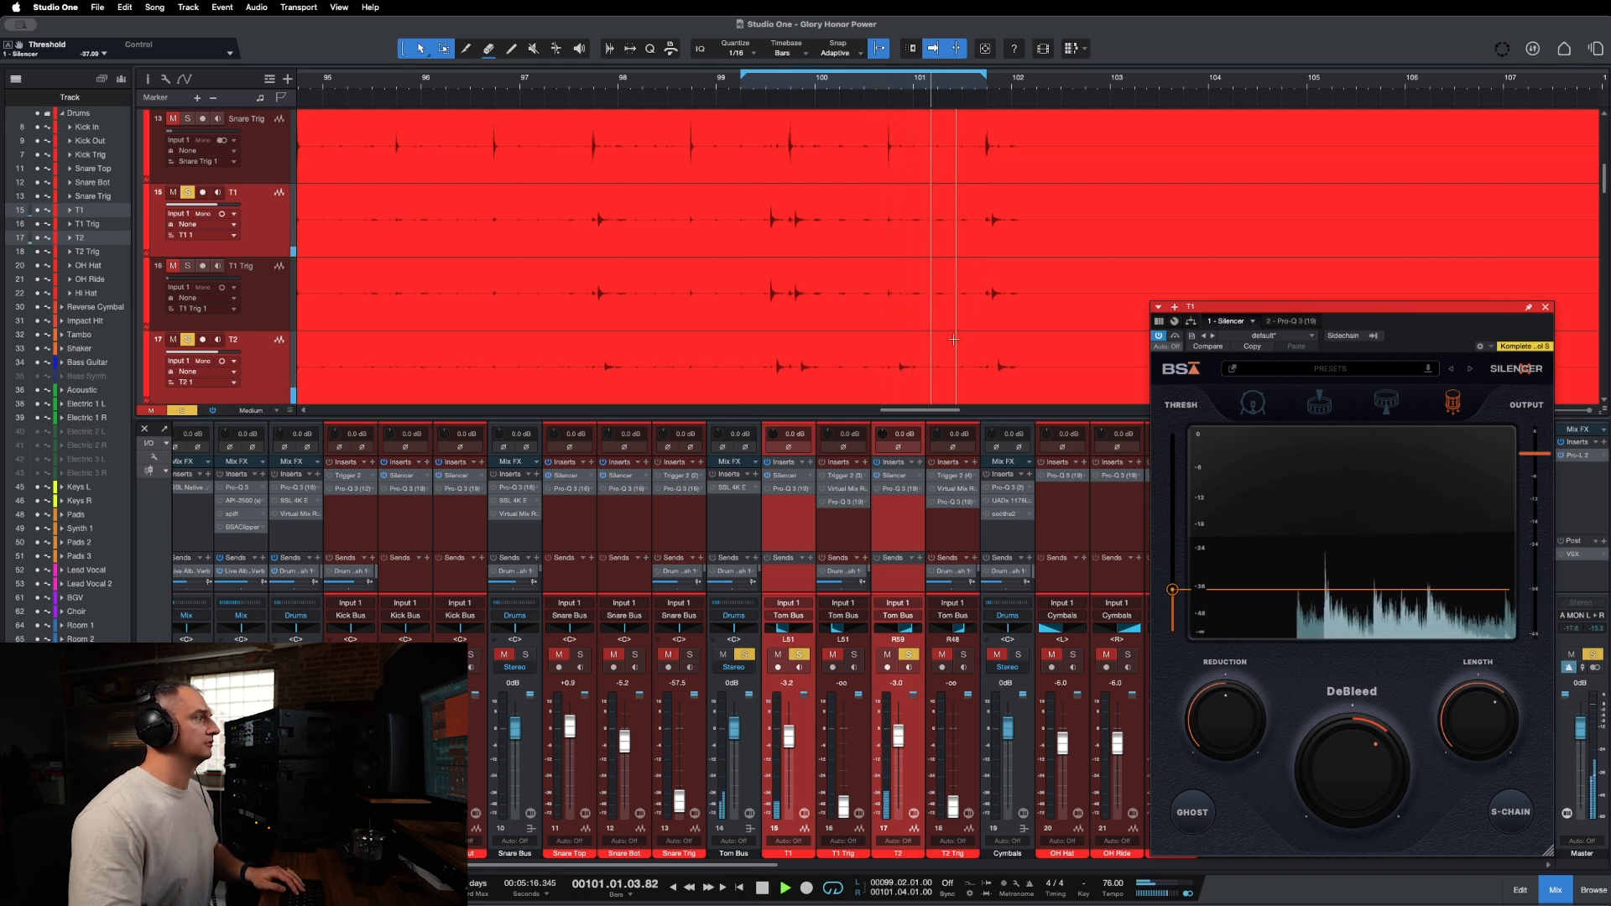
{"action": "scroll", "coordinate": [955, 339], "scroll_direction": "down", "scroll_amount": 5}
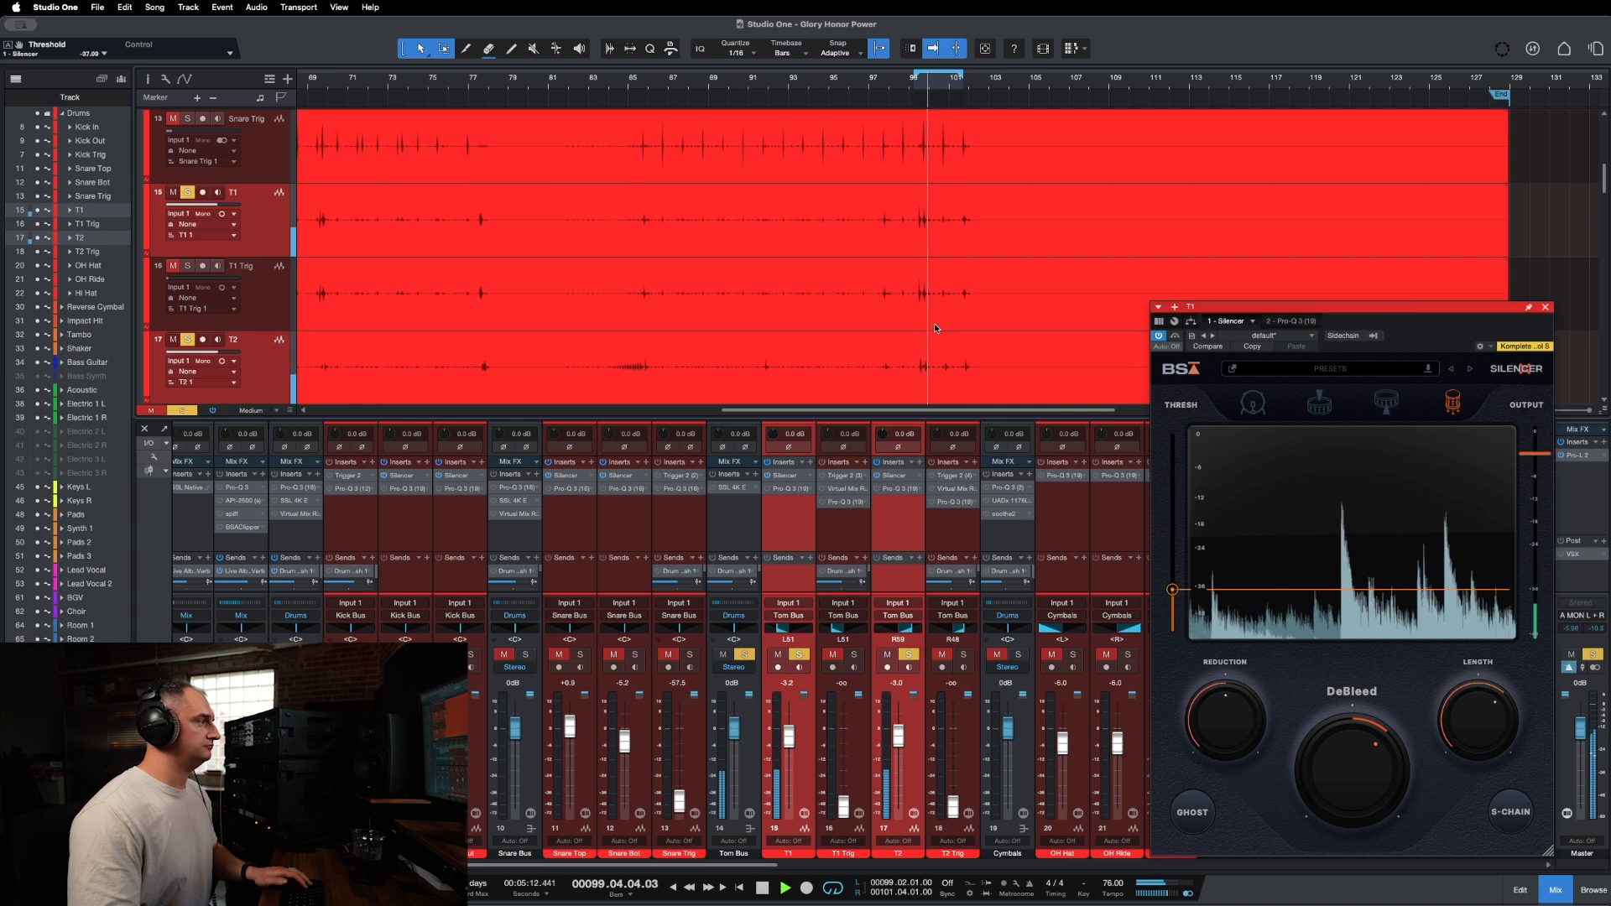
{"action": "scroll", "coordinate": [879, 333], "scroll_direction": "down", "scroll_amount": 2}
{"action": "key", "text": "space"}
{"action": "scroll", "coordinate": [877, 332], "scroll_direction": "down", "scroll_amount": 3}
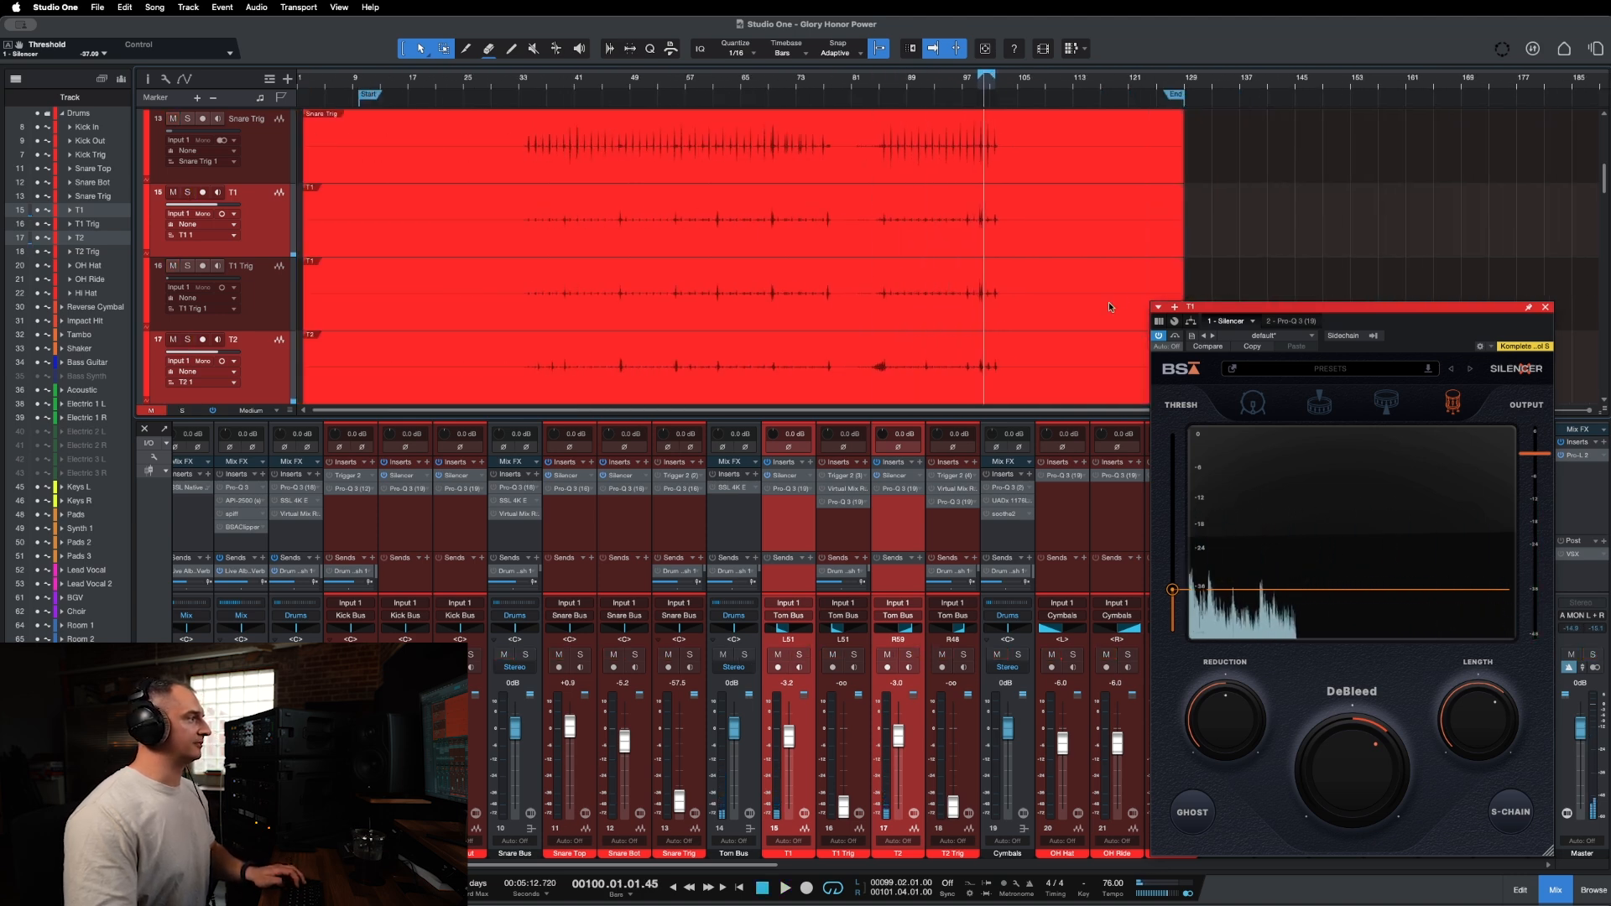
{"action": "left_click", "coordinate": [1546, 308]}
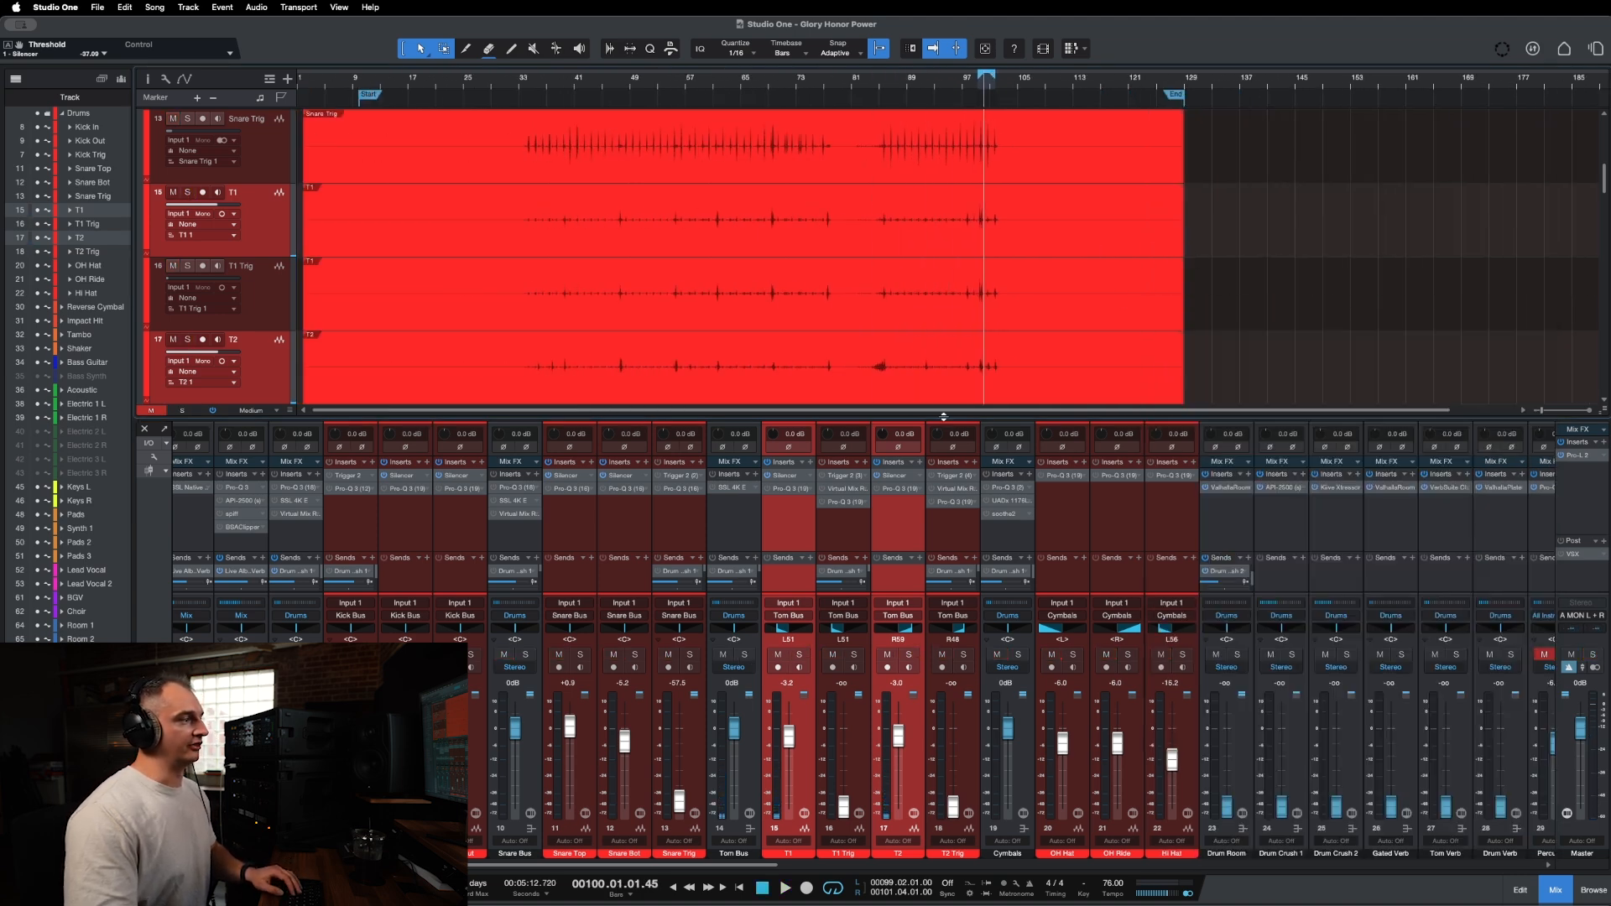
{"action": "left_click", "coordinate": [892, 529]}
{"action": "left_click", "coordinate": [780, 529]}
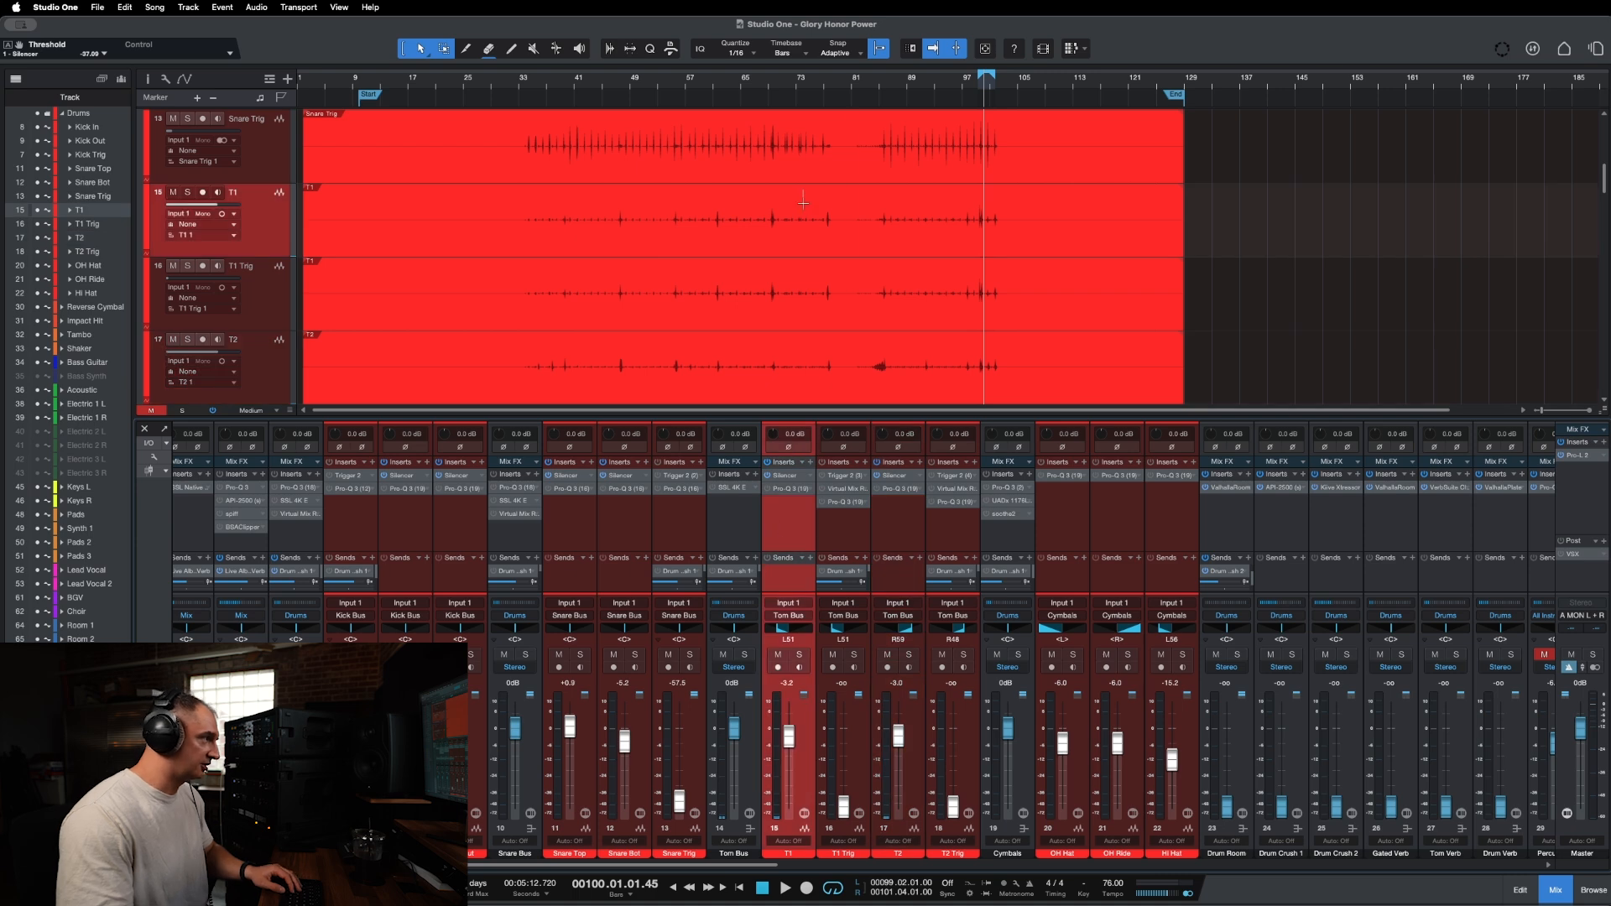
{"action": "scroll", "coordinate": [775, 275], "scroll_direction": "down", "scroll_amount": 1}
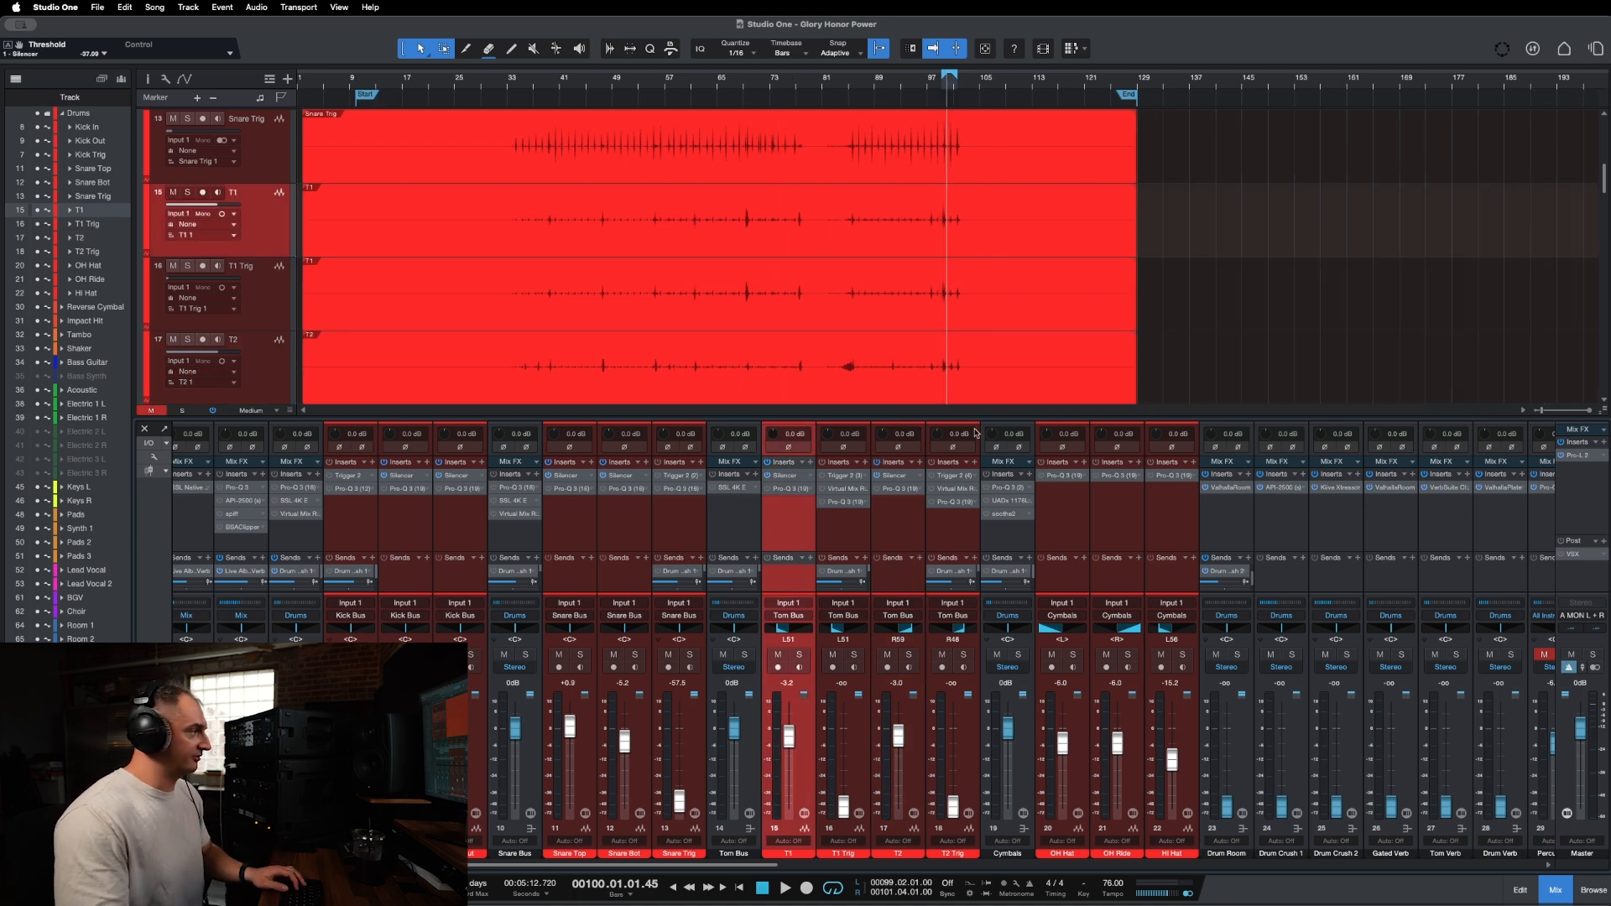
{"action": "left_click", "coordinate": [898, 521]}
{"action": "left_click", "coordinate": [977, 537]}
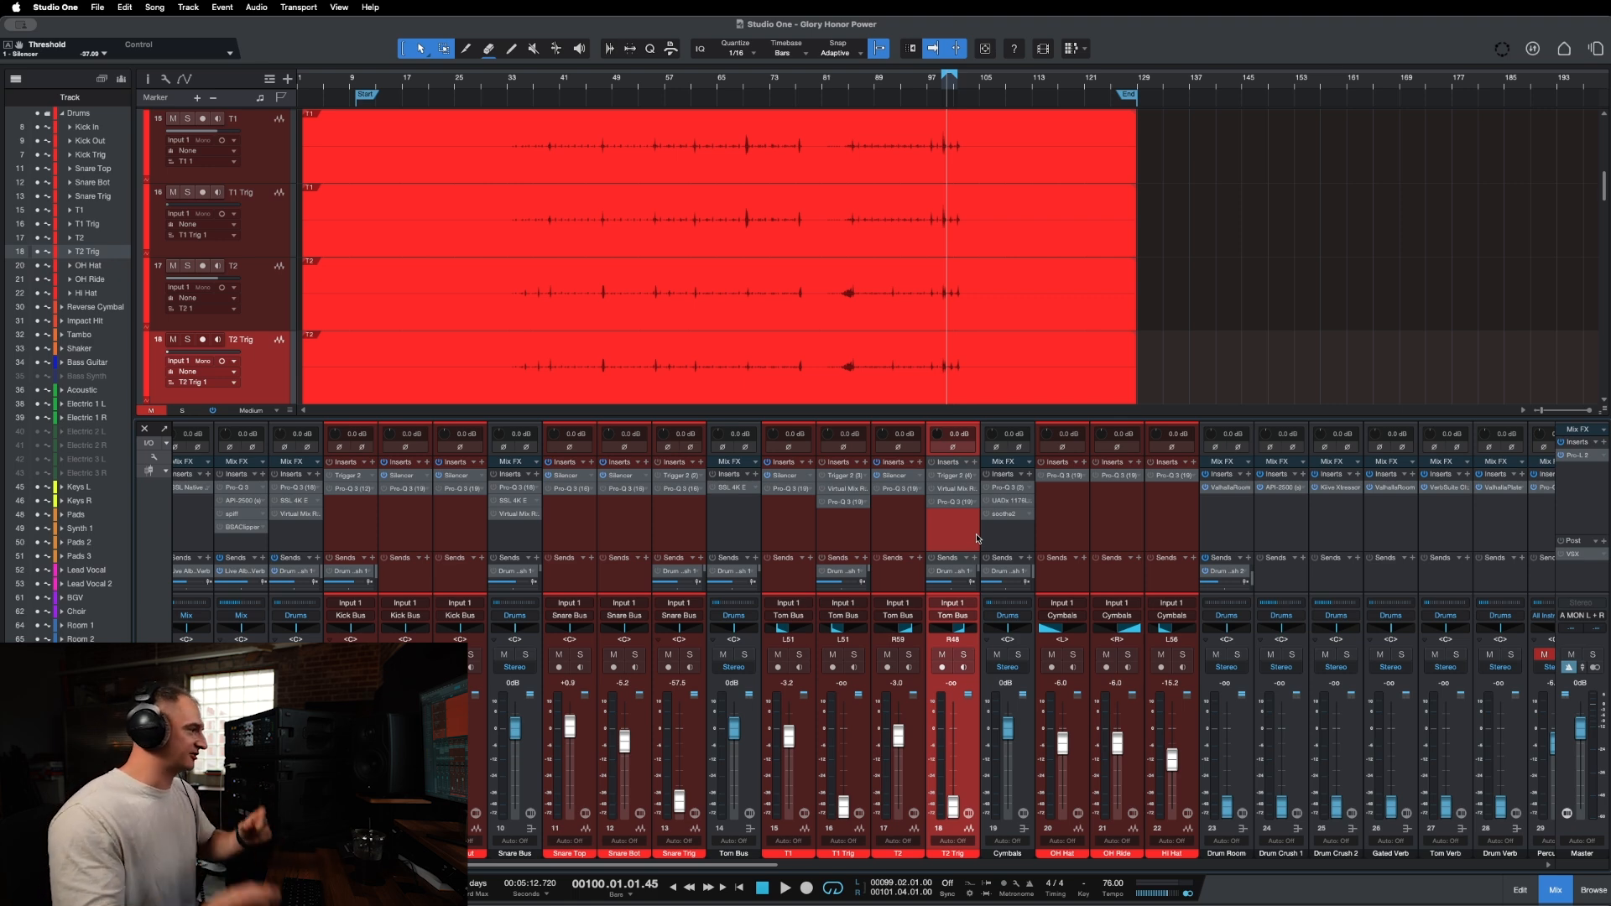
Extend the loop range so it runs from 97.03.01.00 to 101.04.01.00.
{"action": "scroll", "coordinate": [828, 244], "scroll_direction": "up", "scroll_amount": 3}
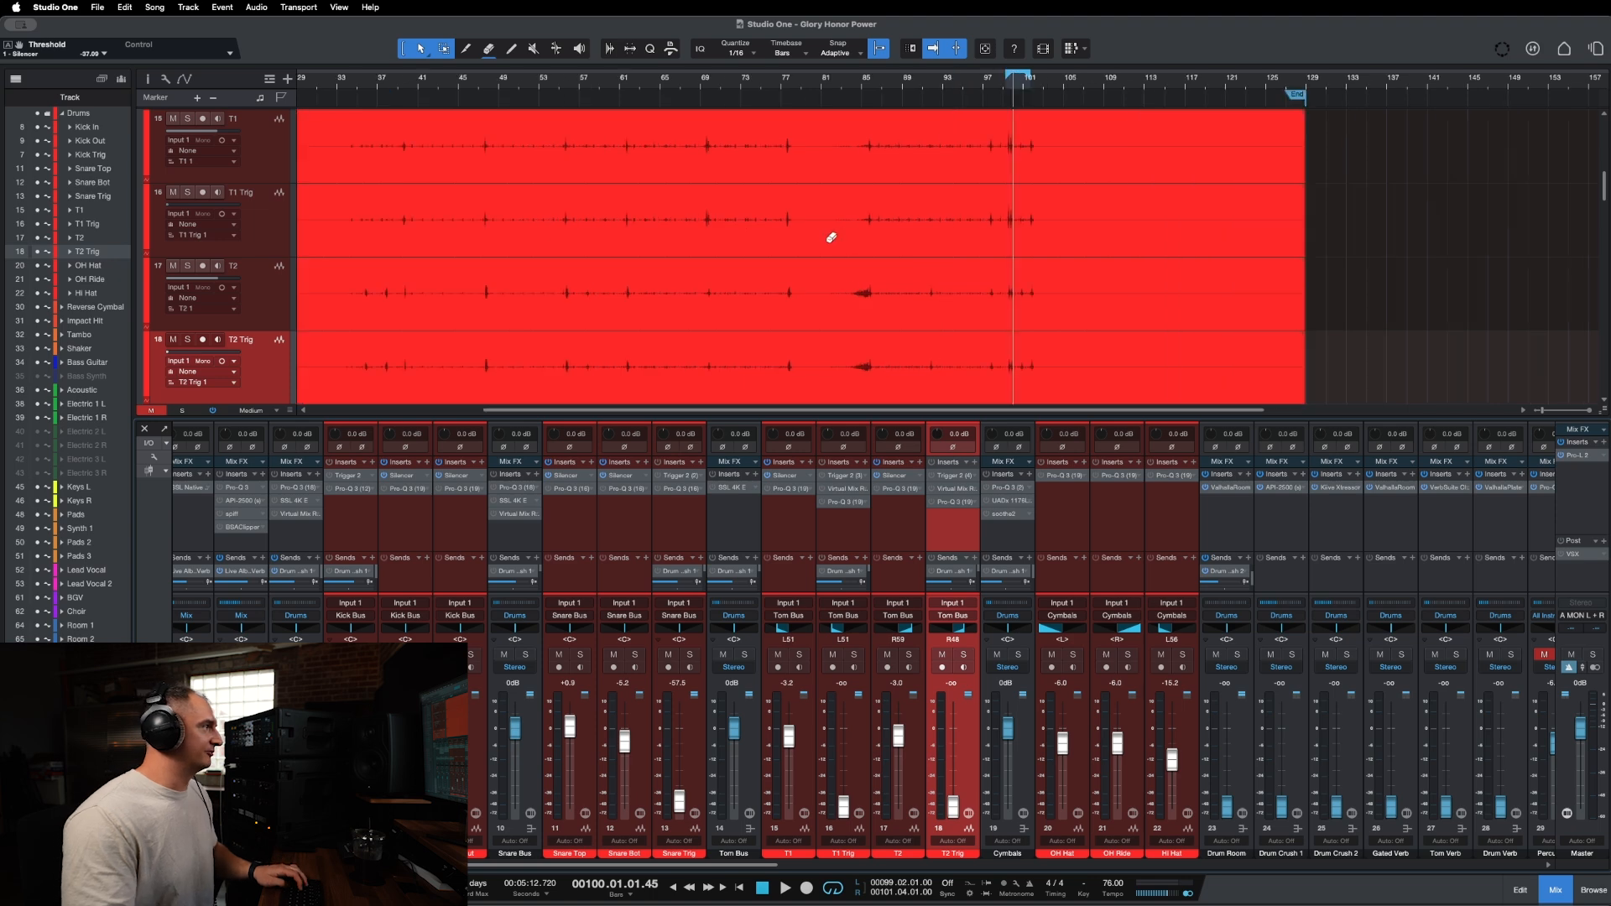
{"action": "scroll", "coordinate": [892, 245], "scroll_direction": "right", "scroll_amount": 1}
{"action": "scroll", "coordinate": [996, 255], "scroll_direction": "up", "scroll_amount": 5}
{"action": "scroll", "coordinate": [996, 254], "scroll_direction": "left", "scroll_amount": 2}
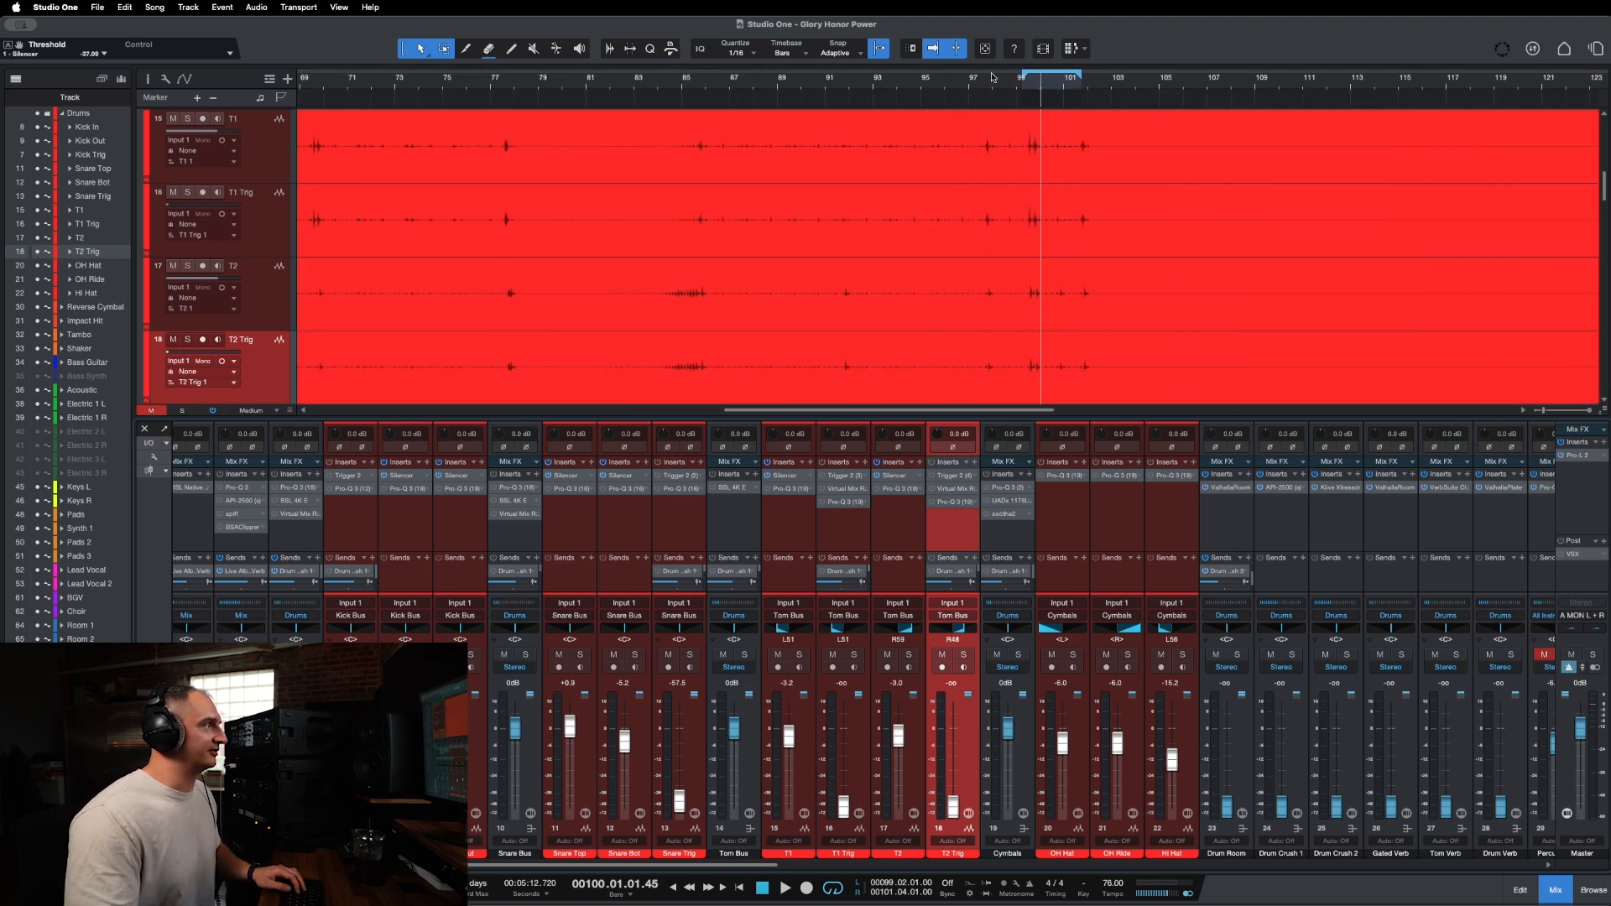
{"action": "left_click_drag", "start_coordinate": [984, 67], "coordinate": [1084, 80]}
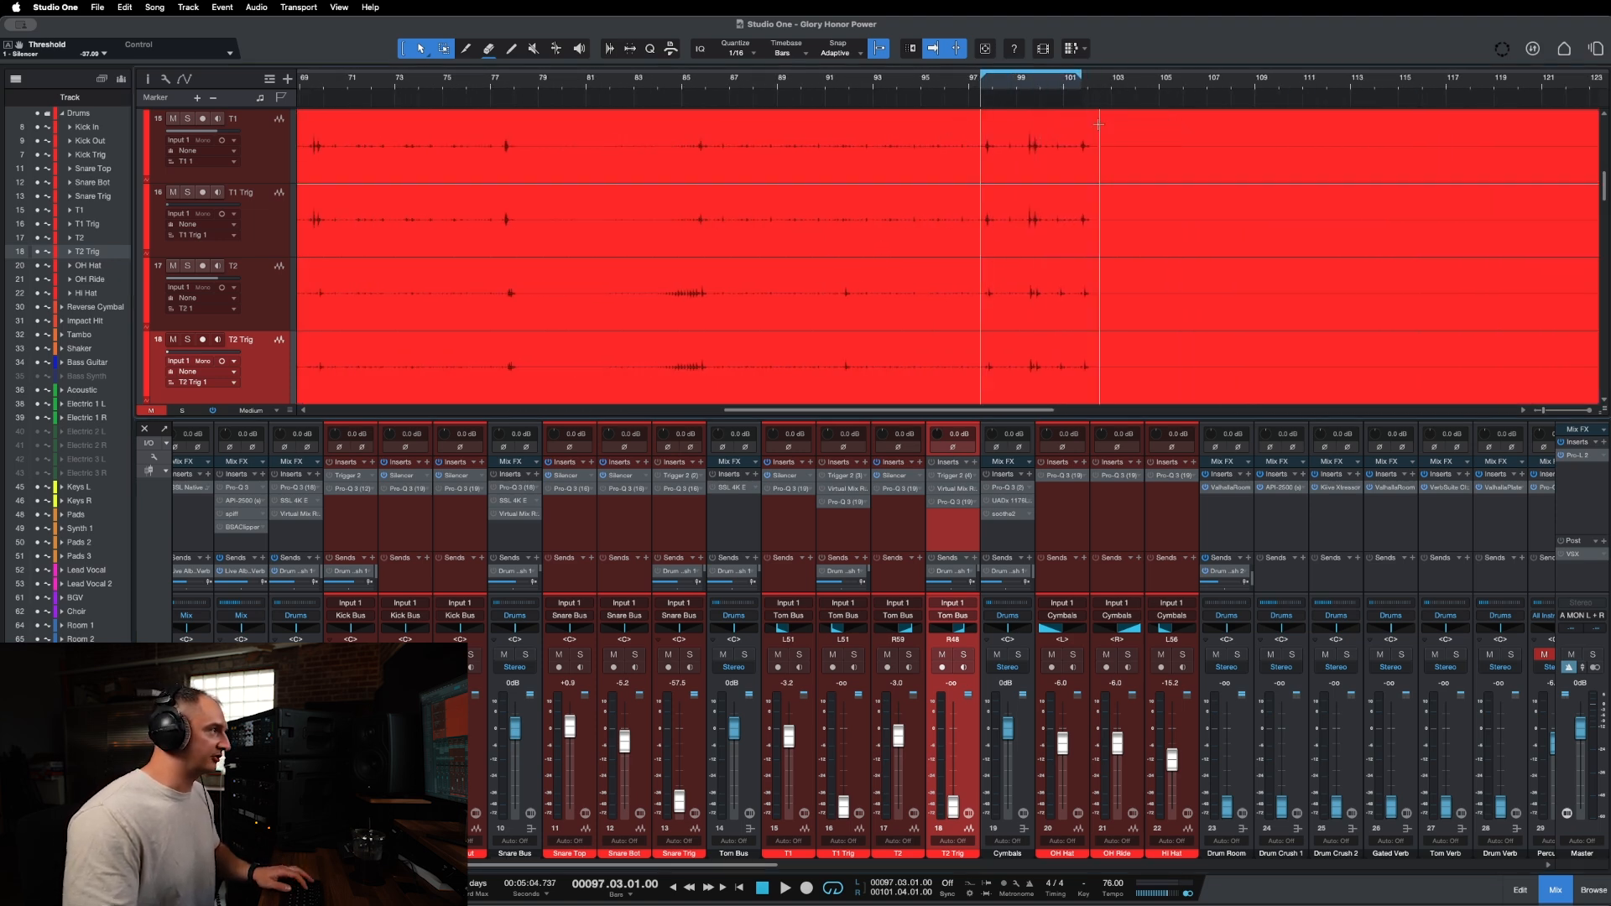
Reorder the mixer so the Kick Trig channel sits after Kick In and Kick Out.
{"action": "left_click", "coordinate": [1112, 539]}
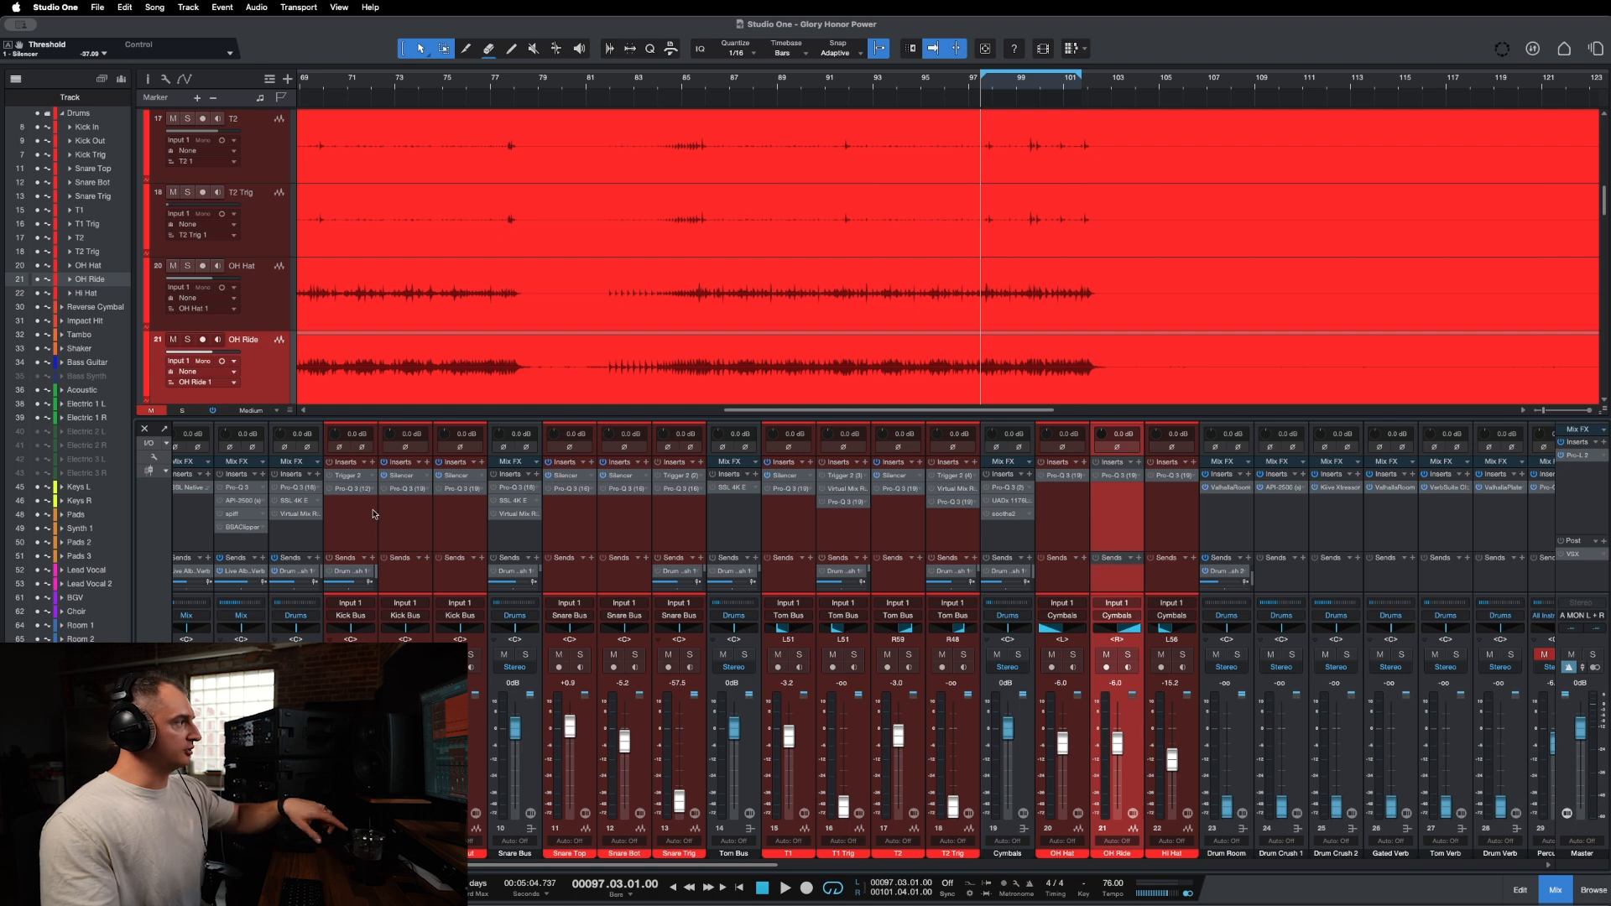
{"action": "left_click", "coordinate": [350, 495]}
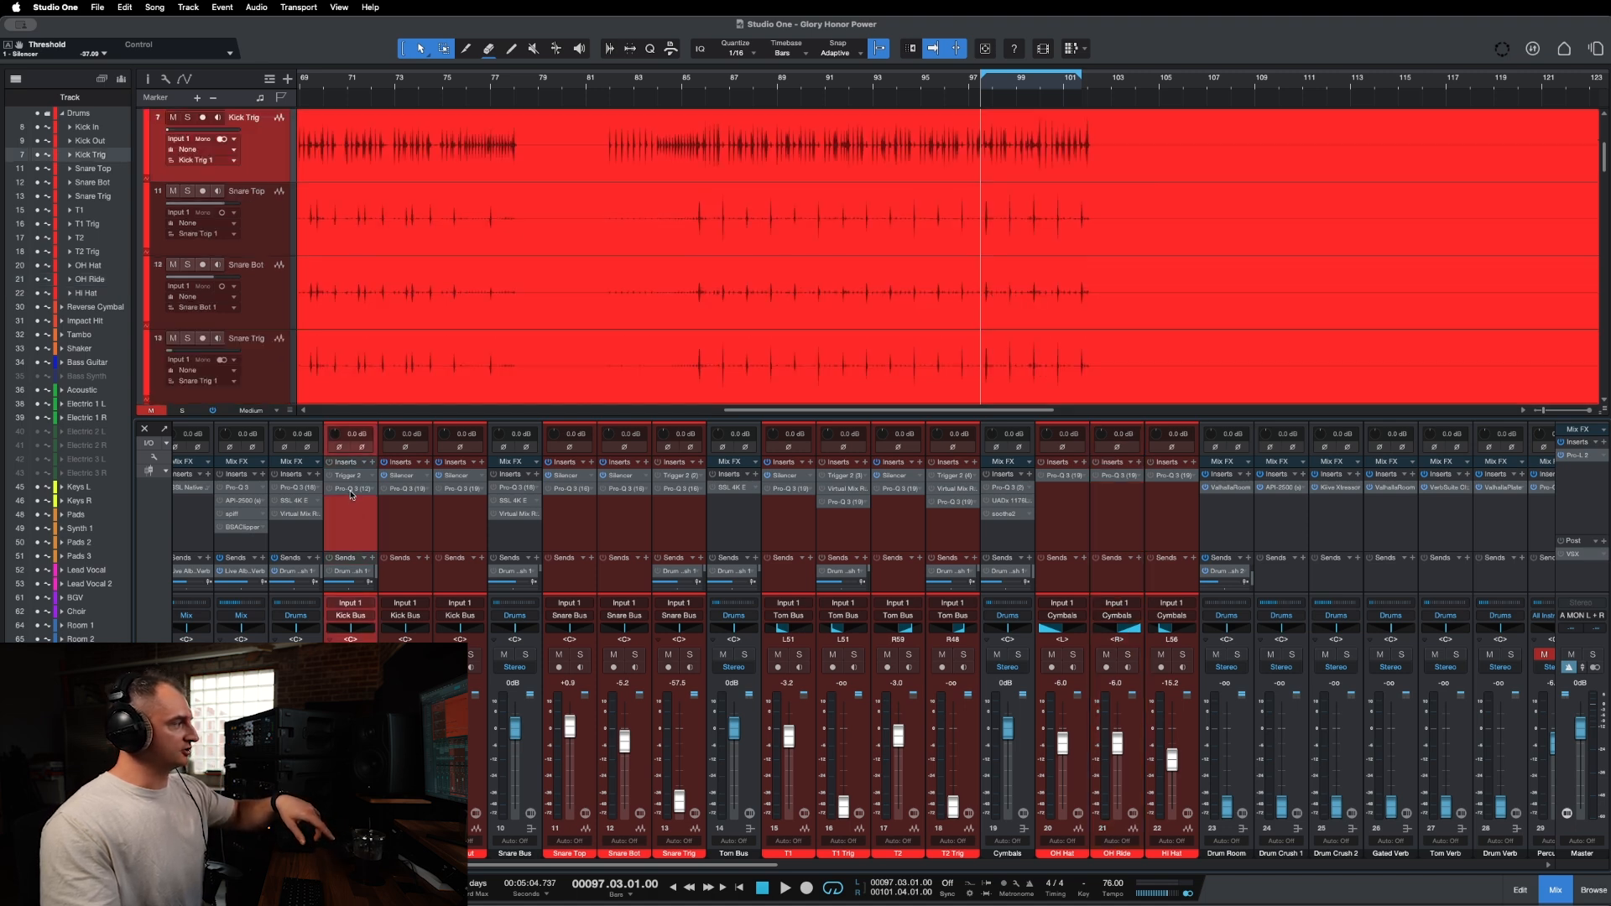
{"action": "left_click", "coordinate": [411, 507]}
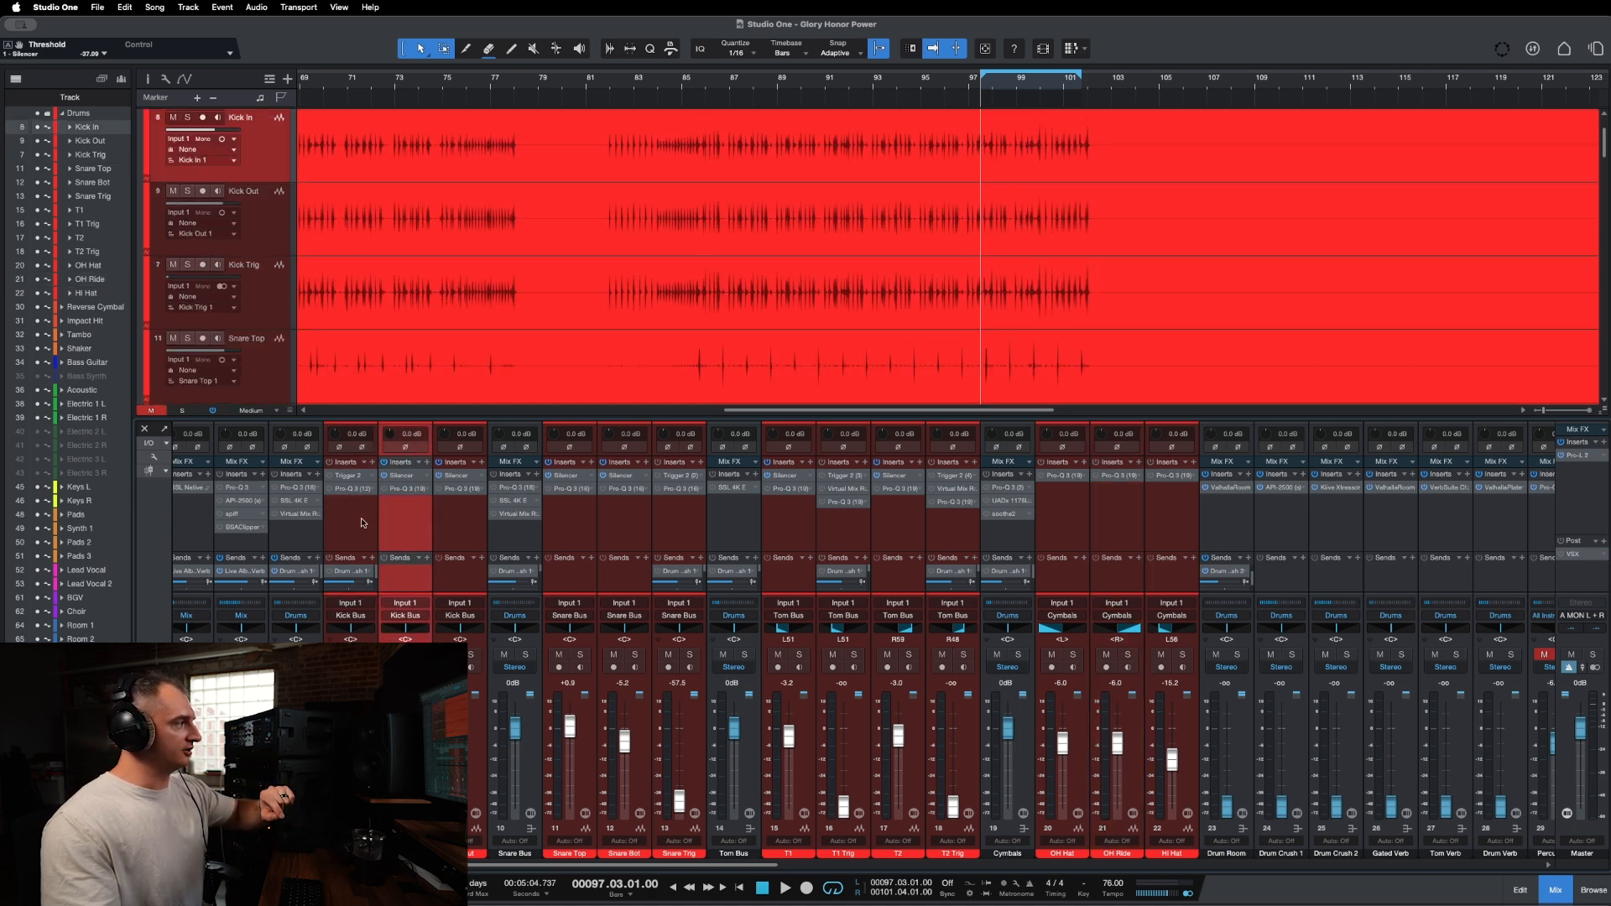
{"action": "left_click_drag", "start_coordinate": [357, 527], "coordinate": [486, 525]}
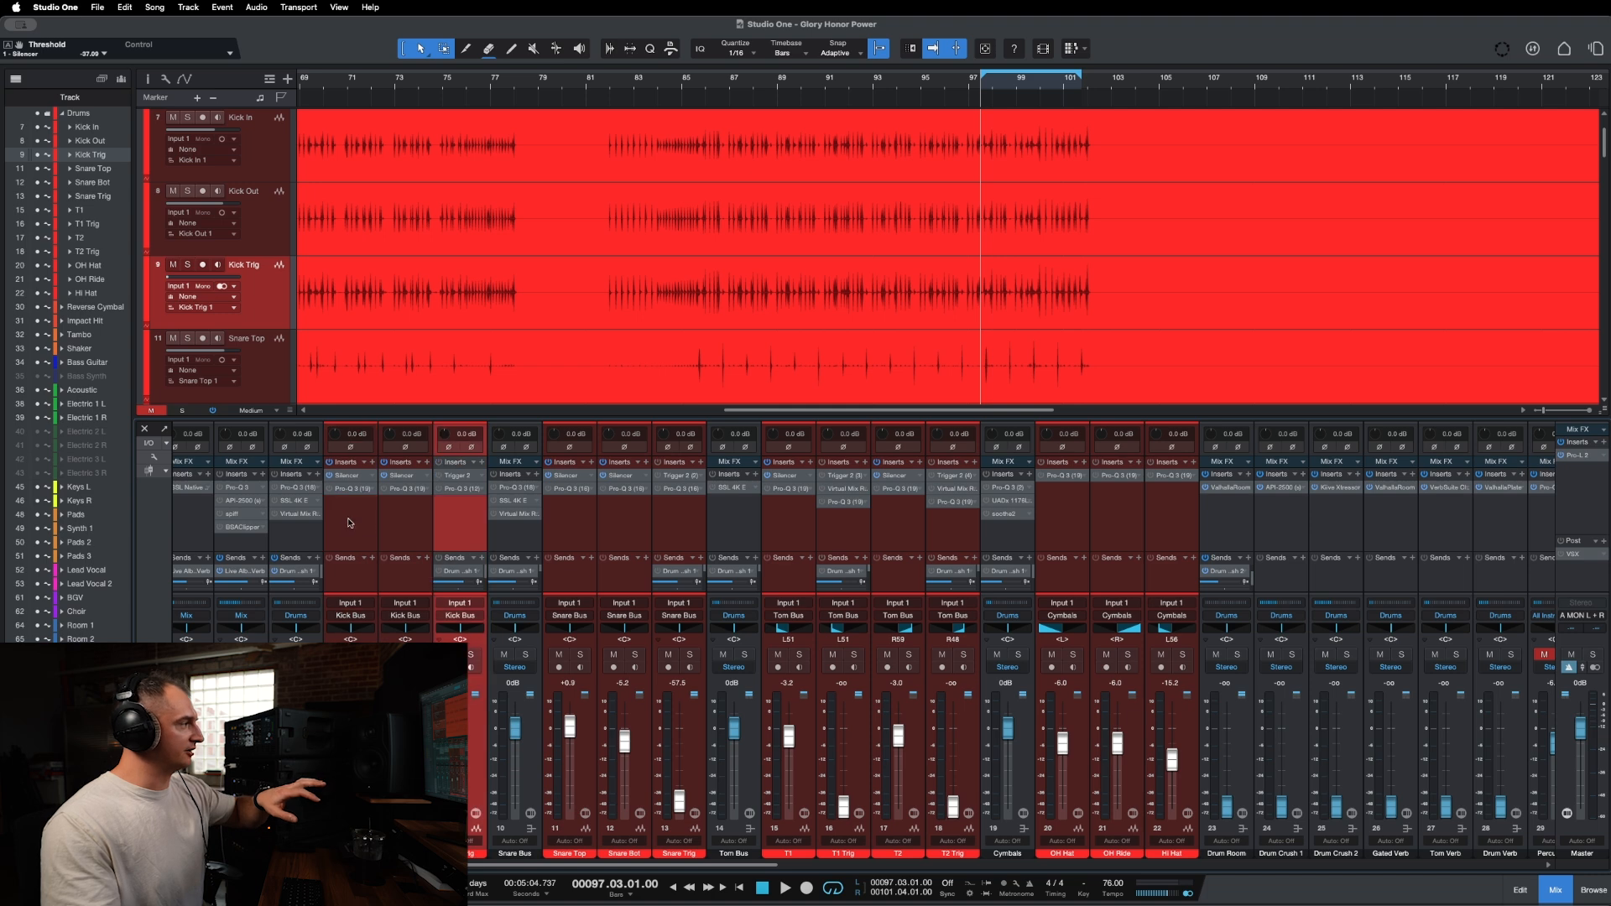
Open and enable Pro-Q 3 on Kick In, solo the track, and play it from around bar 86.
{"action": "left_click", "coordinate": [352, 514]}
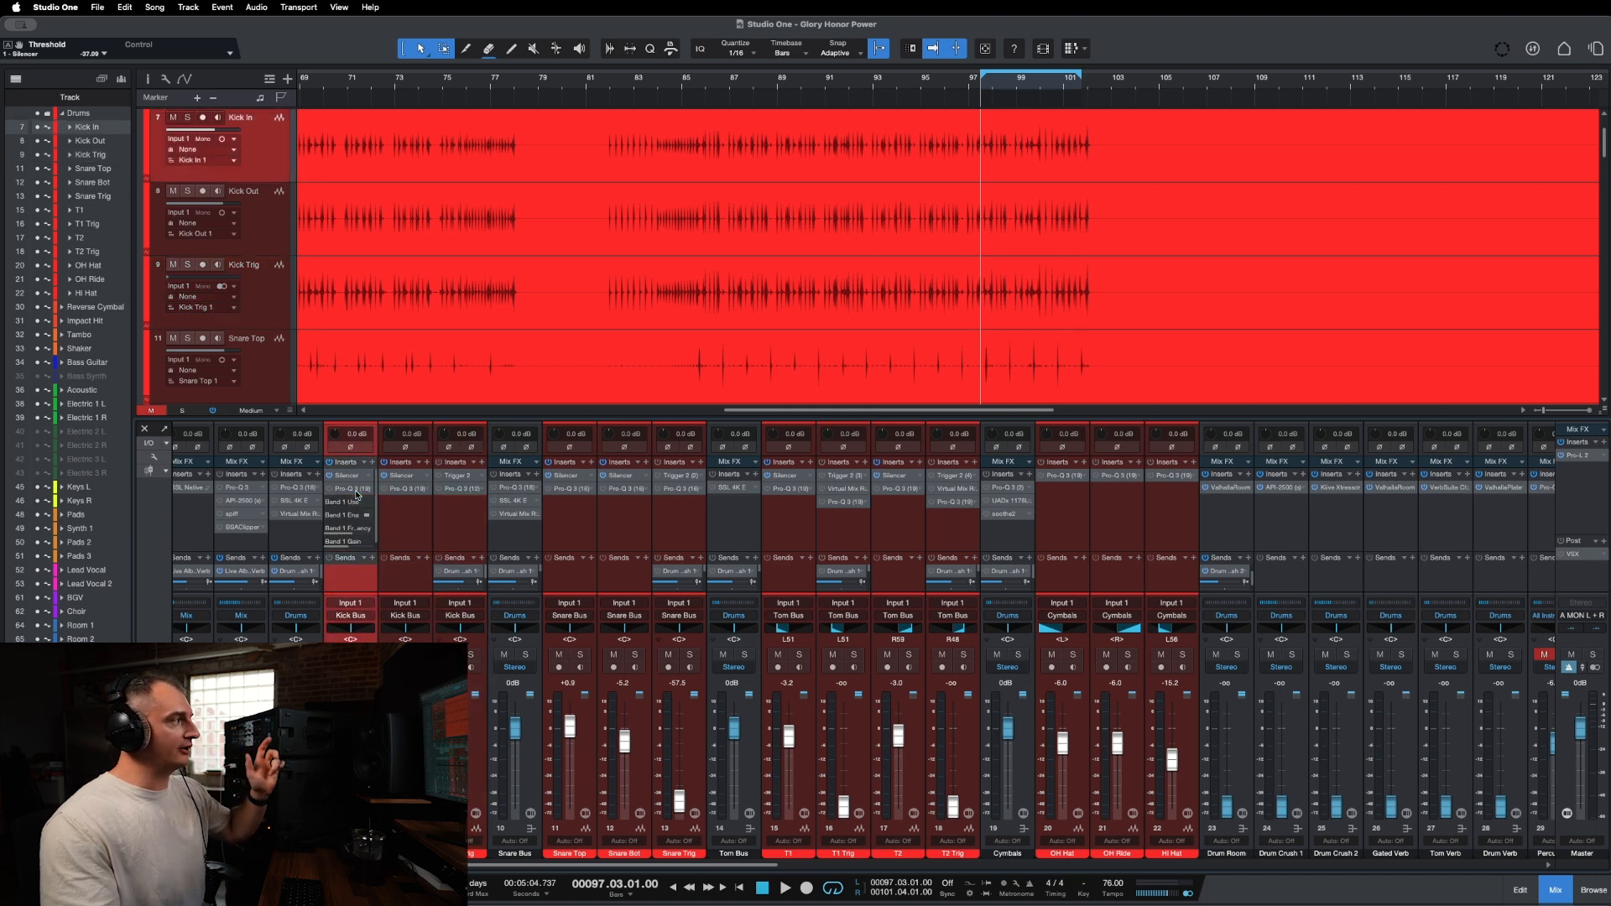
{"action": "left_click", "coordinate": [353, 493]}
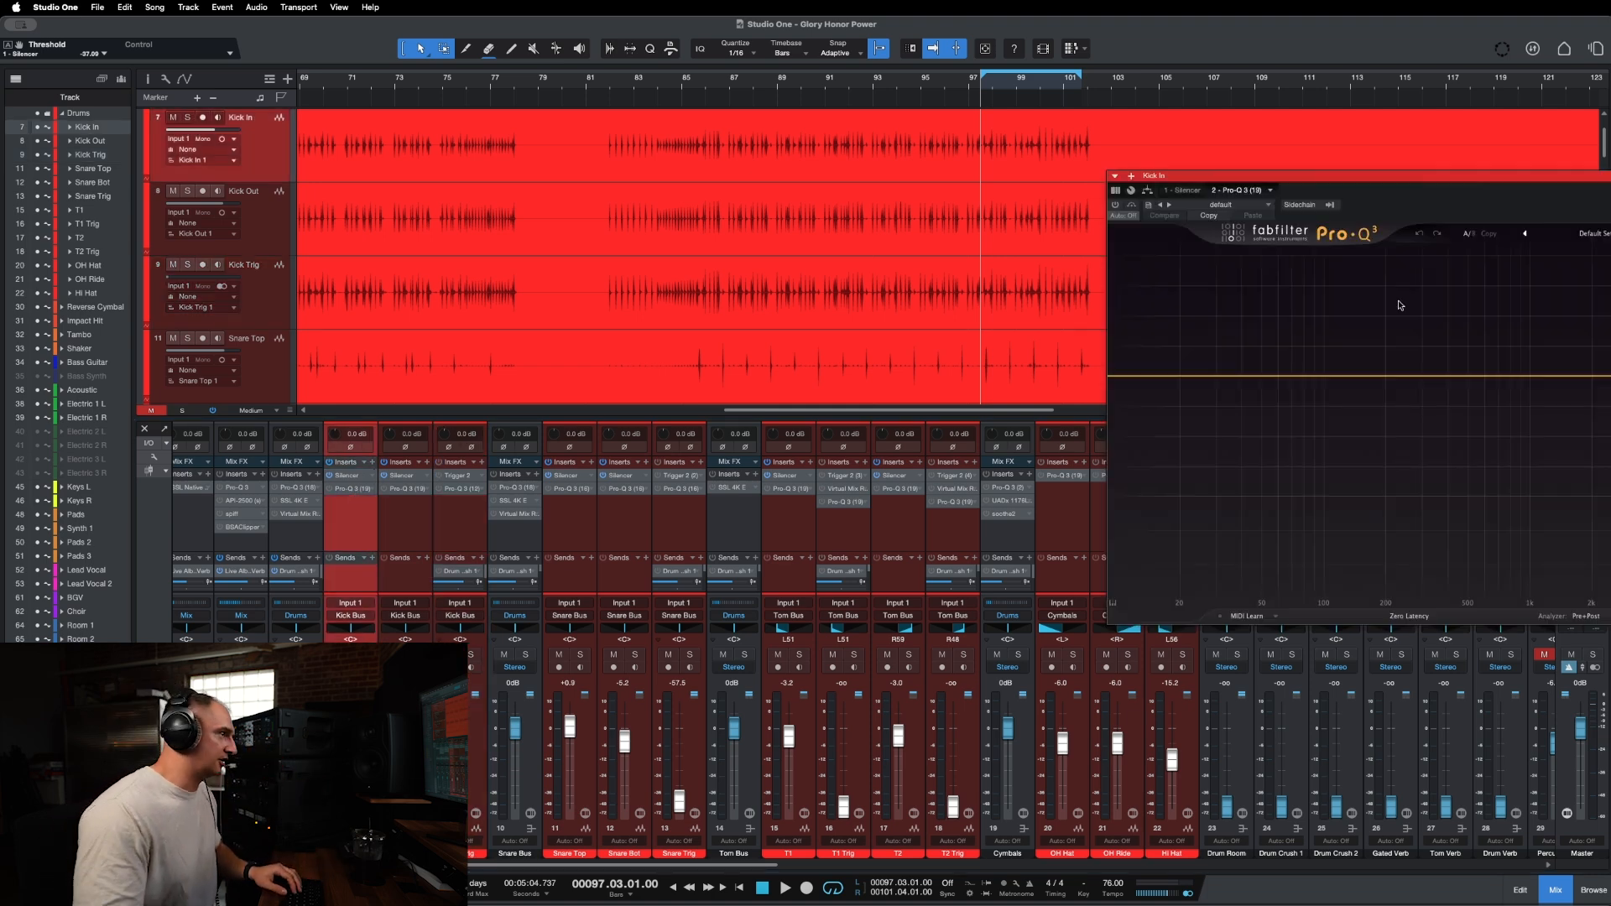
{"action": "left_click_drag", "start_coordinate": [1411, 180], "coordinate": [1094, 240]}
{"action": "key", "text": "s"}
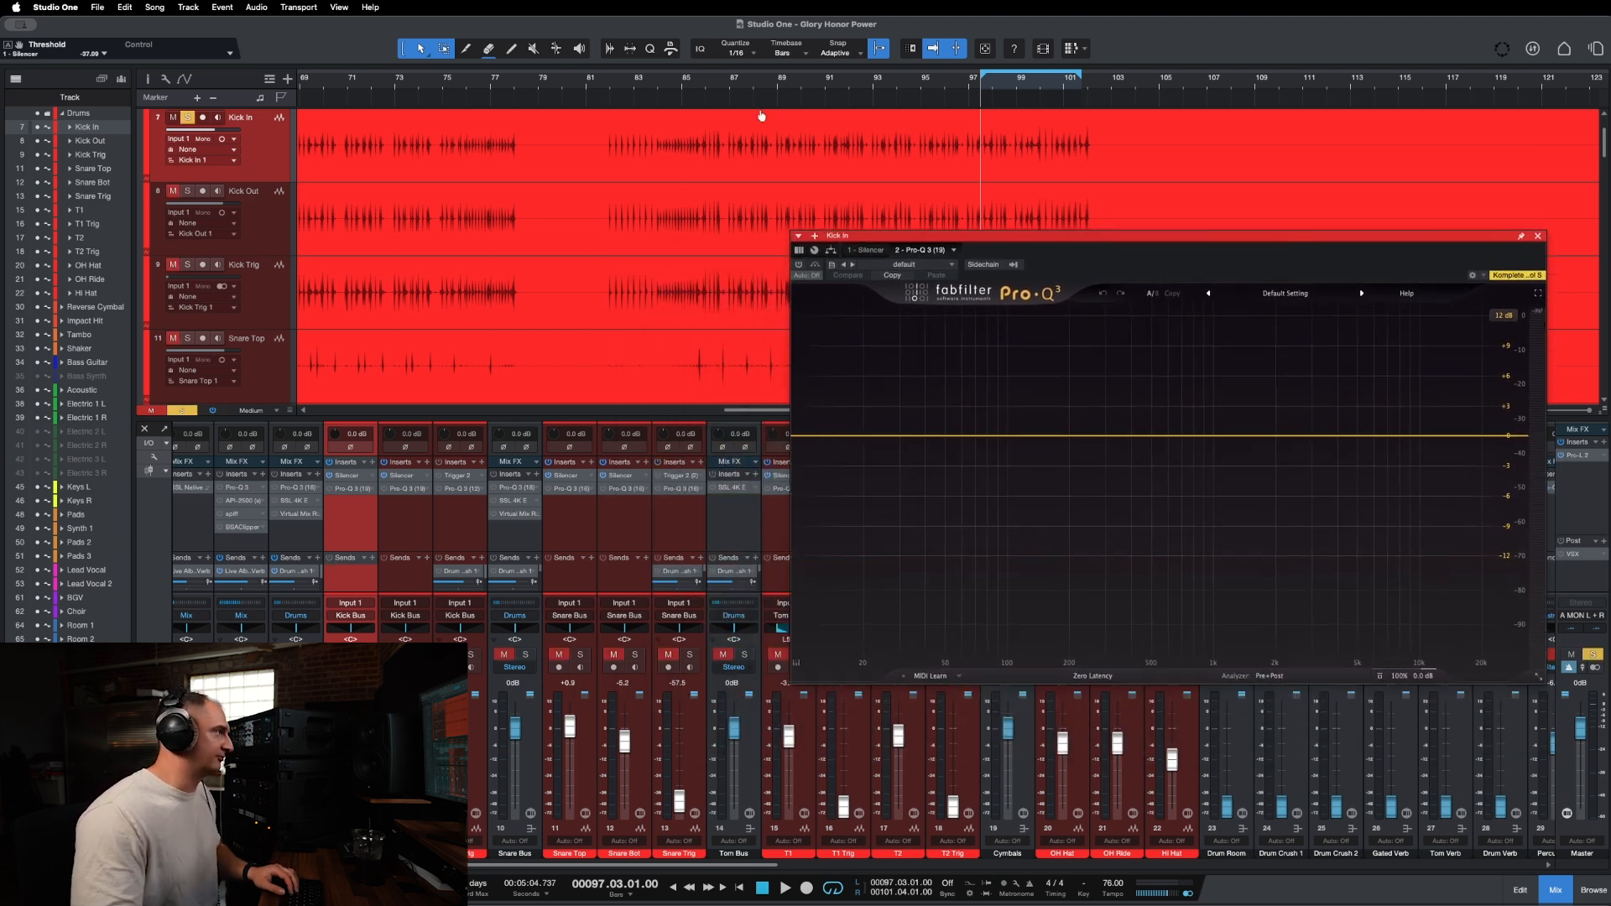
{"action": "left_click", "coordinate": [717, 80]}
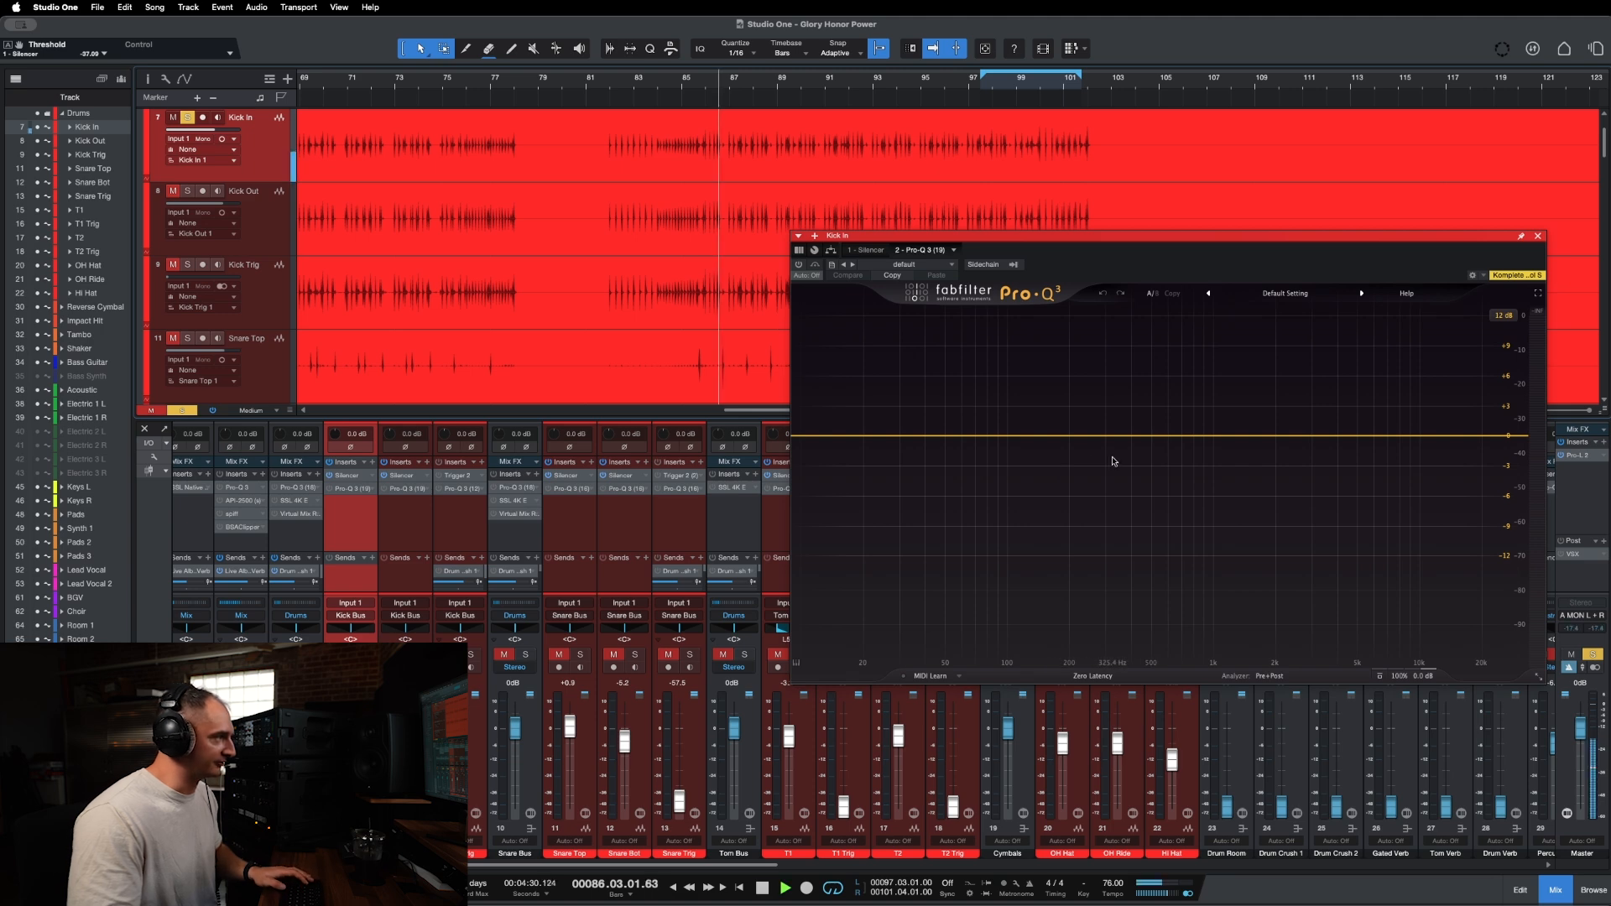
{"action": "left_click", "coordinate": [332, 489]}
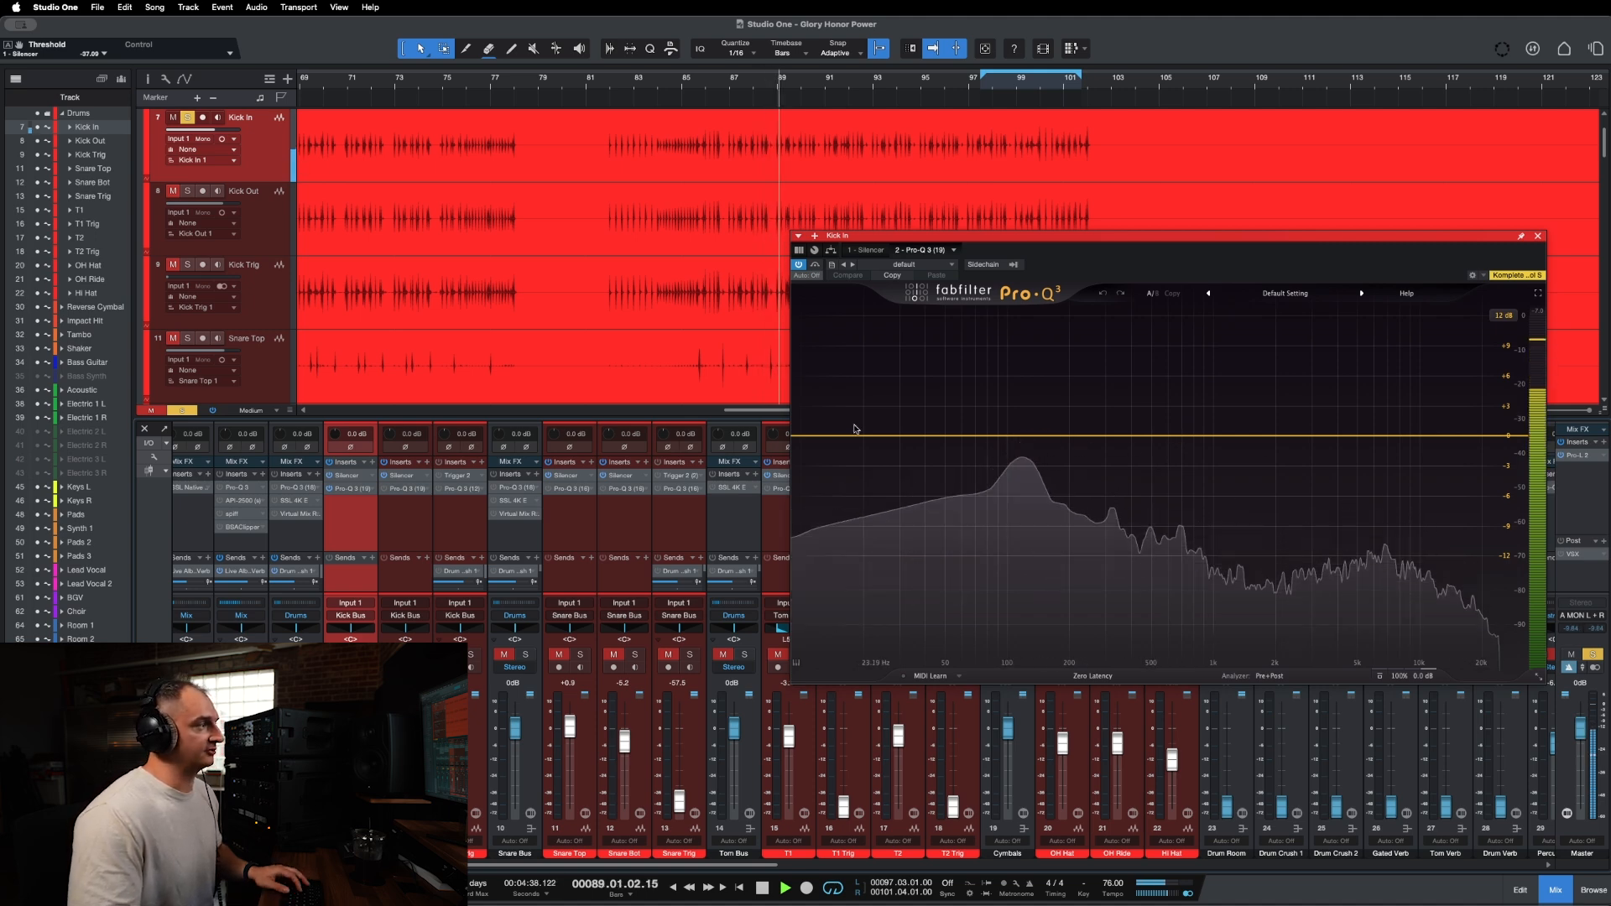
Add a low cut on Kick In at about 20 Hz with an 18 dB/oct slope.
{"action": "left_click", "coordinate": [792, 436]}
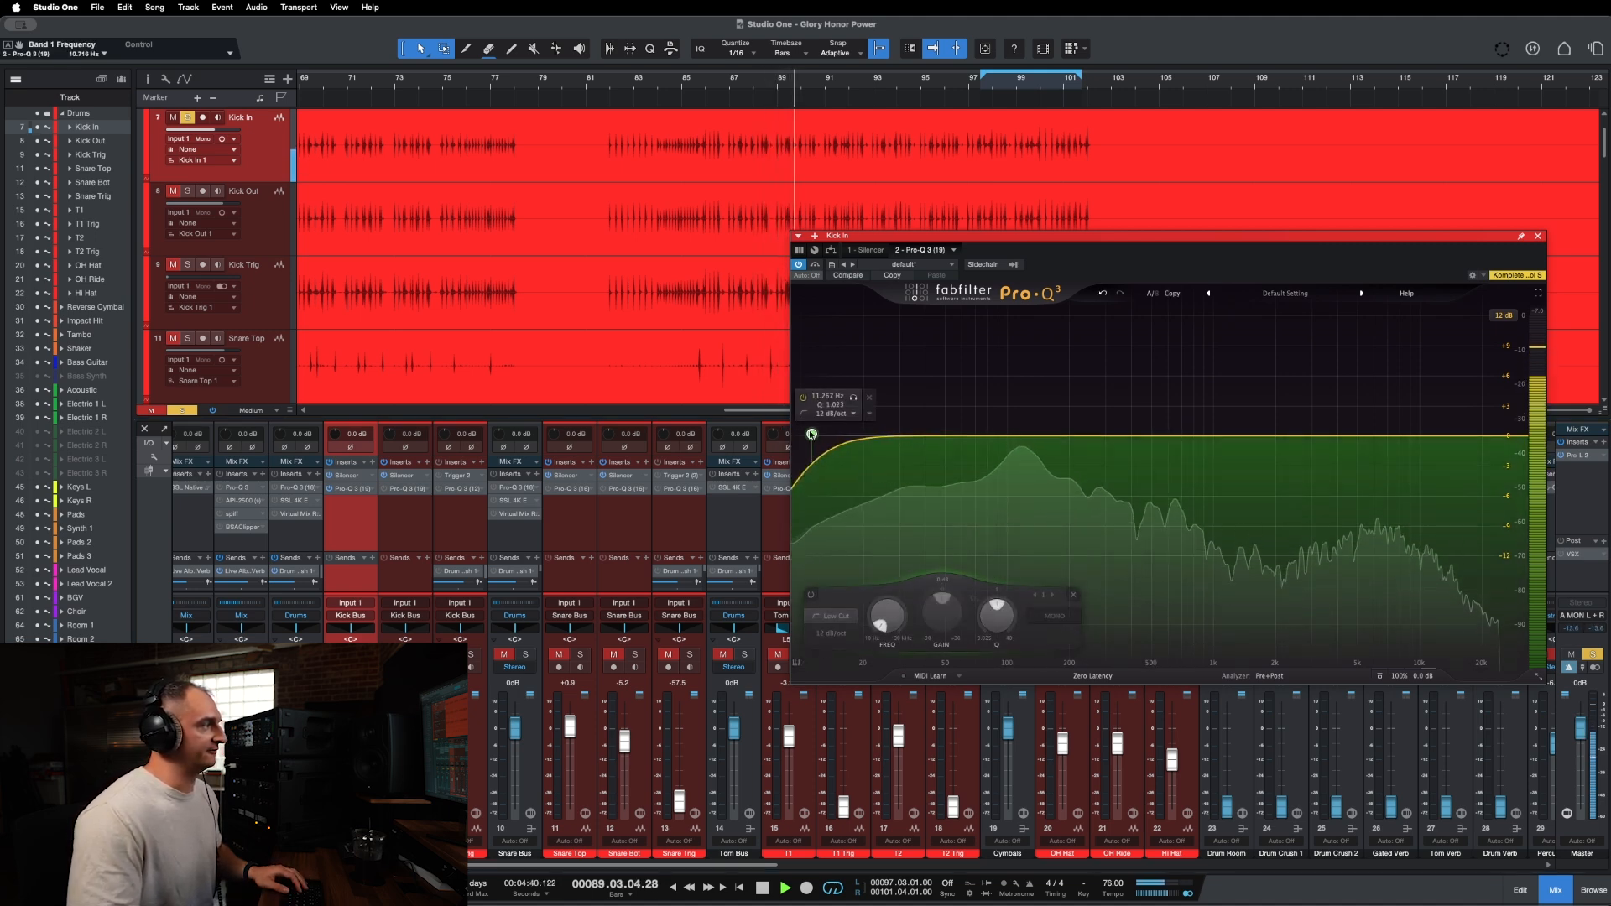
{"action": "left_click", "coordinate": [837, 411]}
{"action": "left_click", "coordinate": [844, 453]}
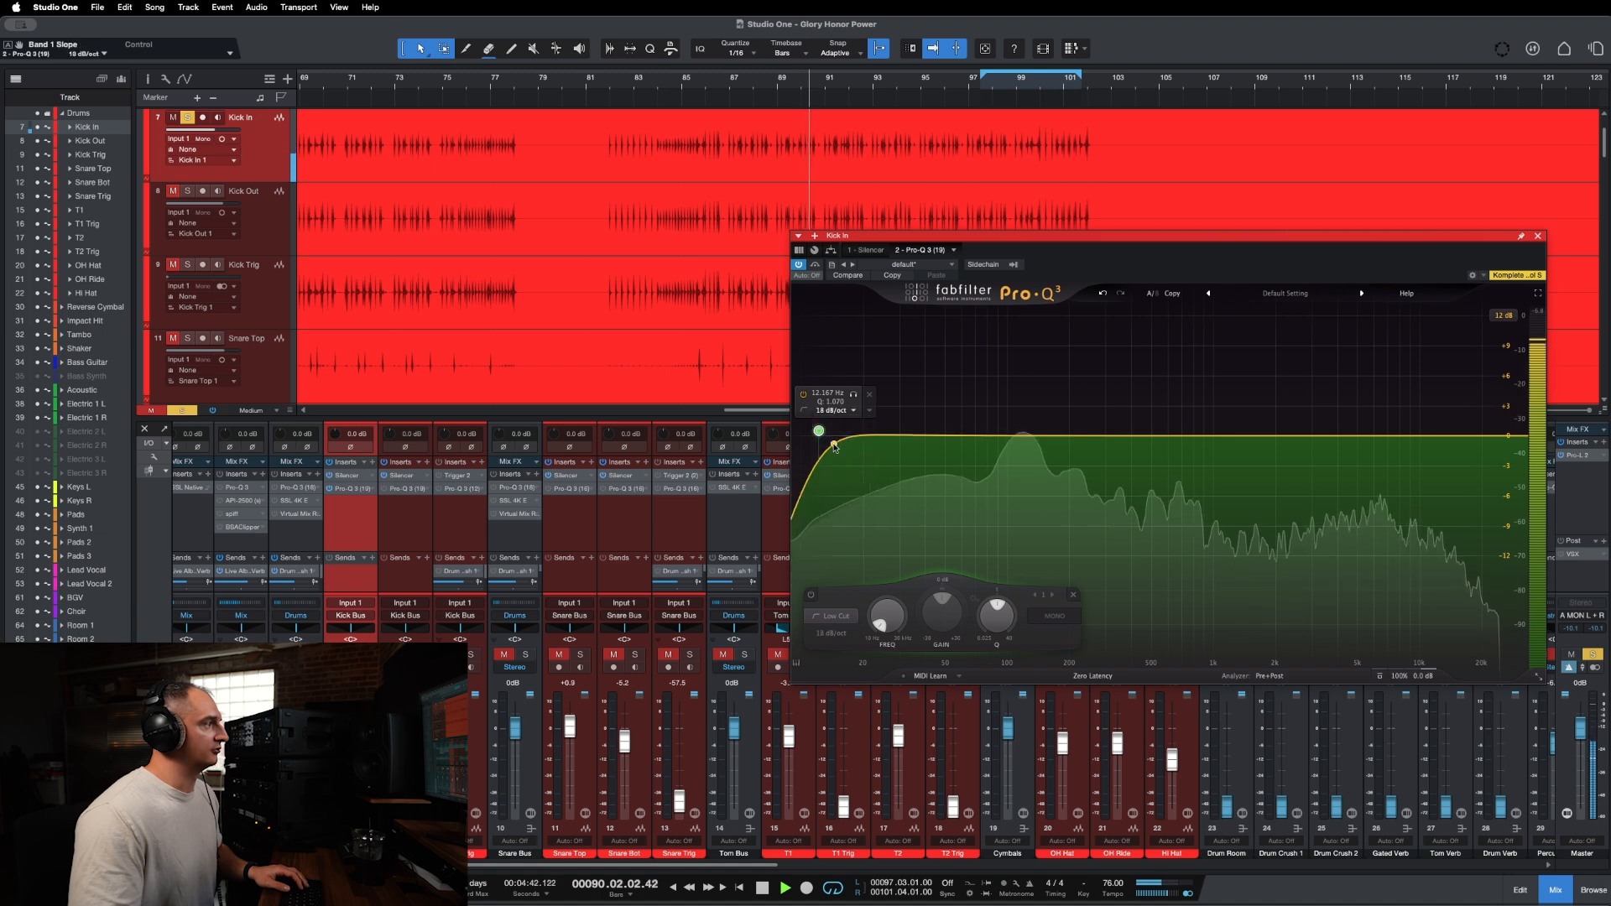
{"action": "left_click_drag", "start_coordinate": [818, 435], "coordinate": [860, 433]}
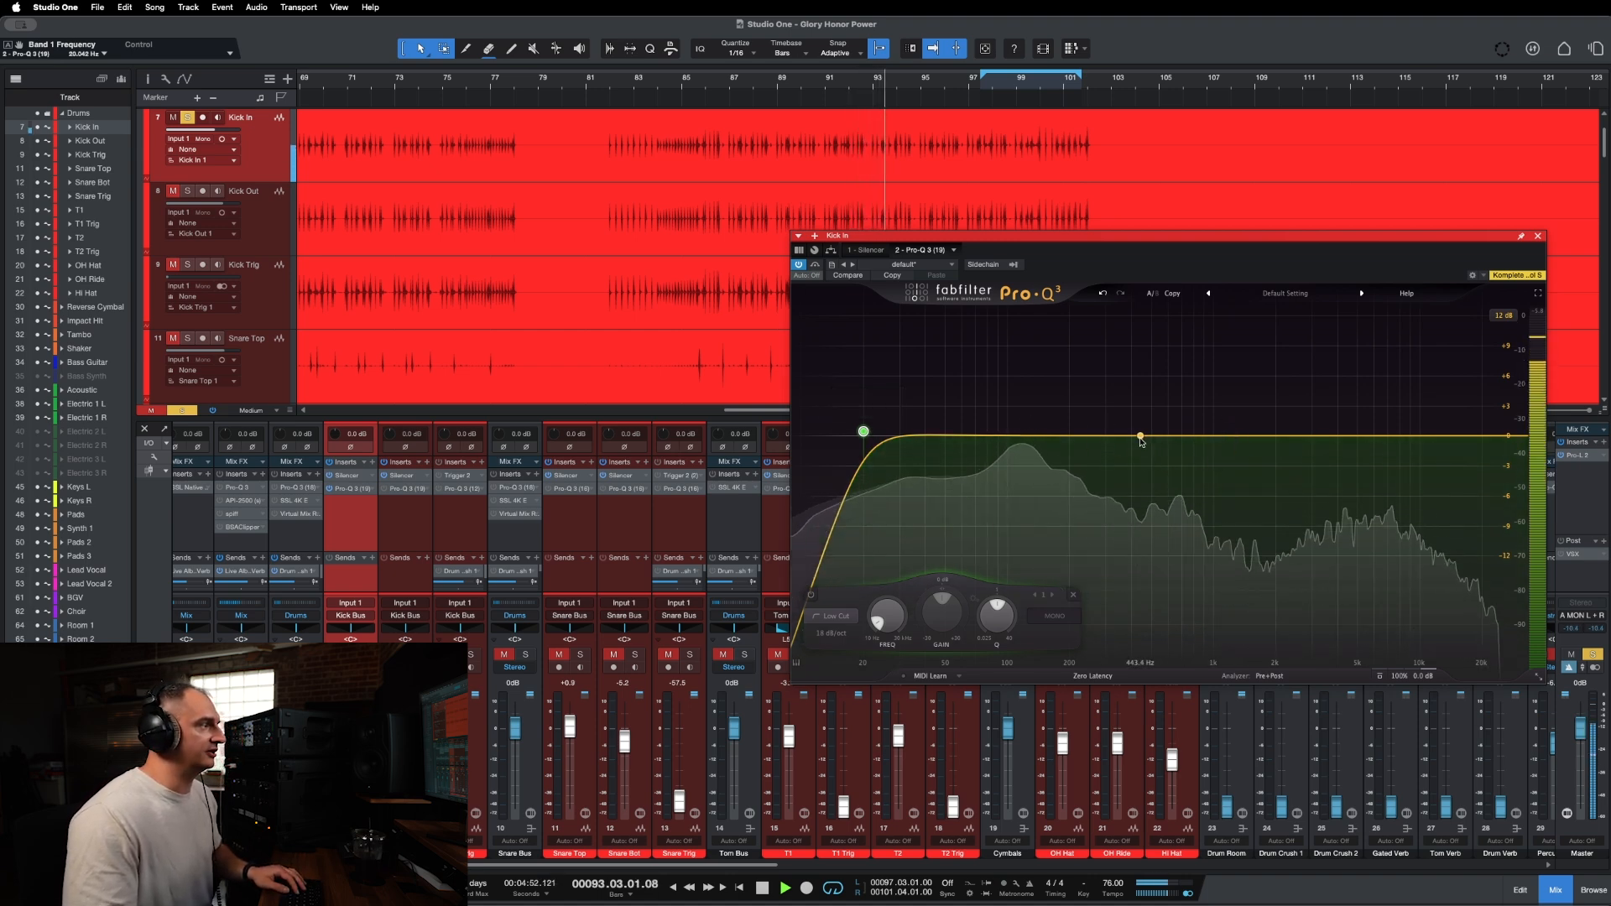
Add a bell cut of about 10 dB near 440 Hz and a boost of about 3 dB near 58 Hz on Kick In.
{"action": "left_click_drag", "start_coordinate": [1130, 435], "coordinate": [1137, 538]}
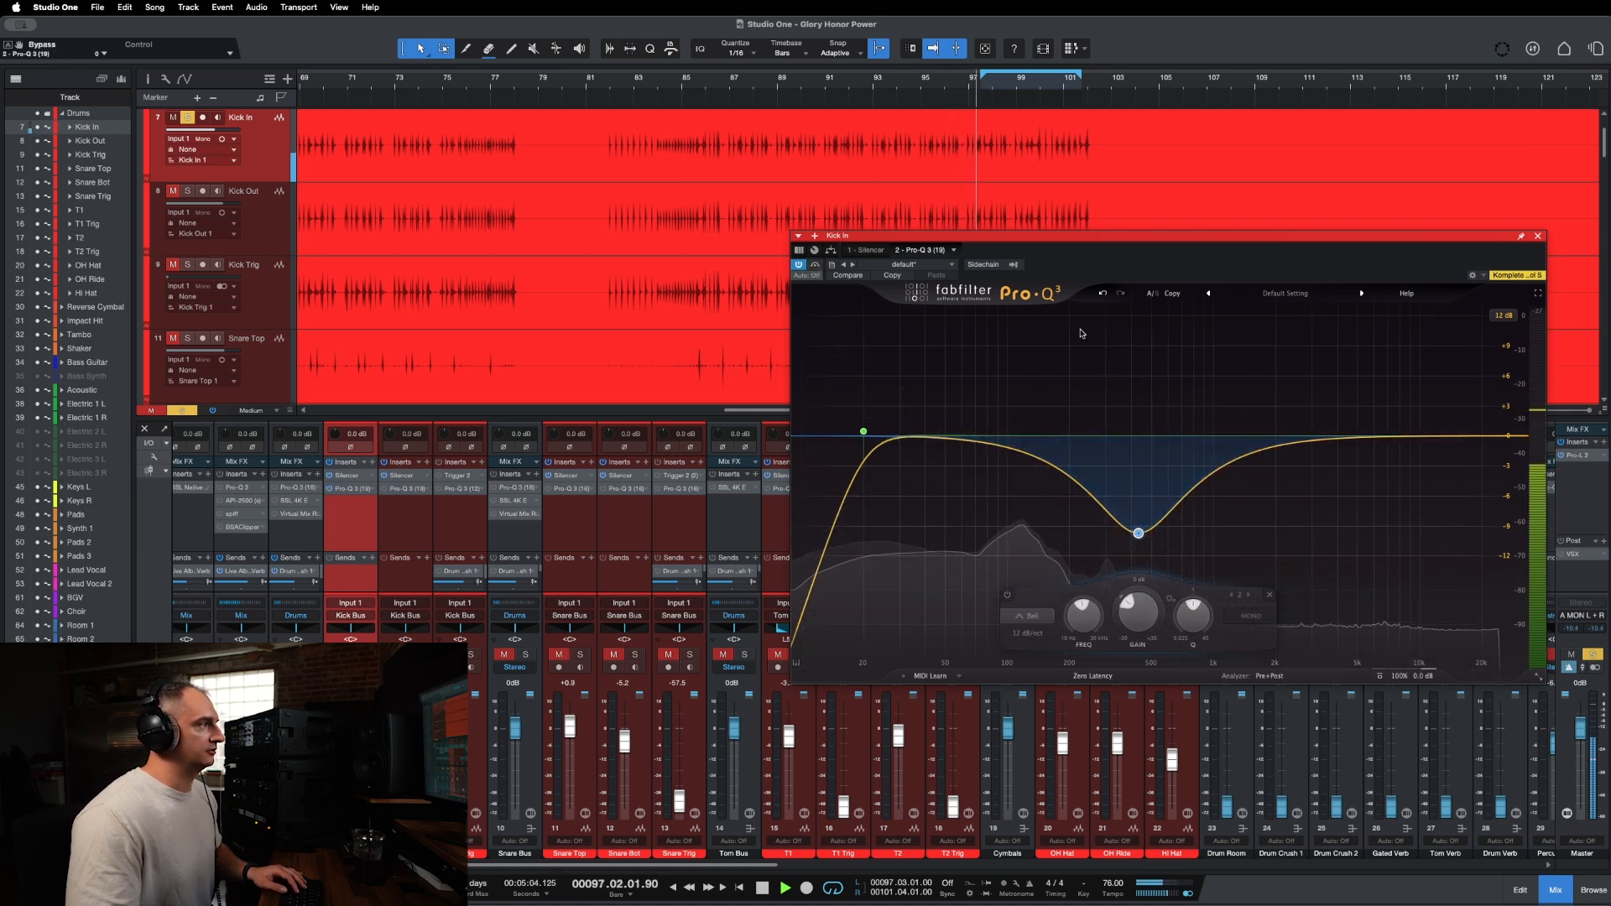
{"action": "left_click_drag", "start_coordinate": [972, 436], "coordinate": [955, 406]}
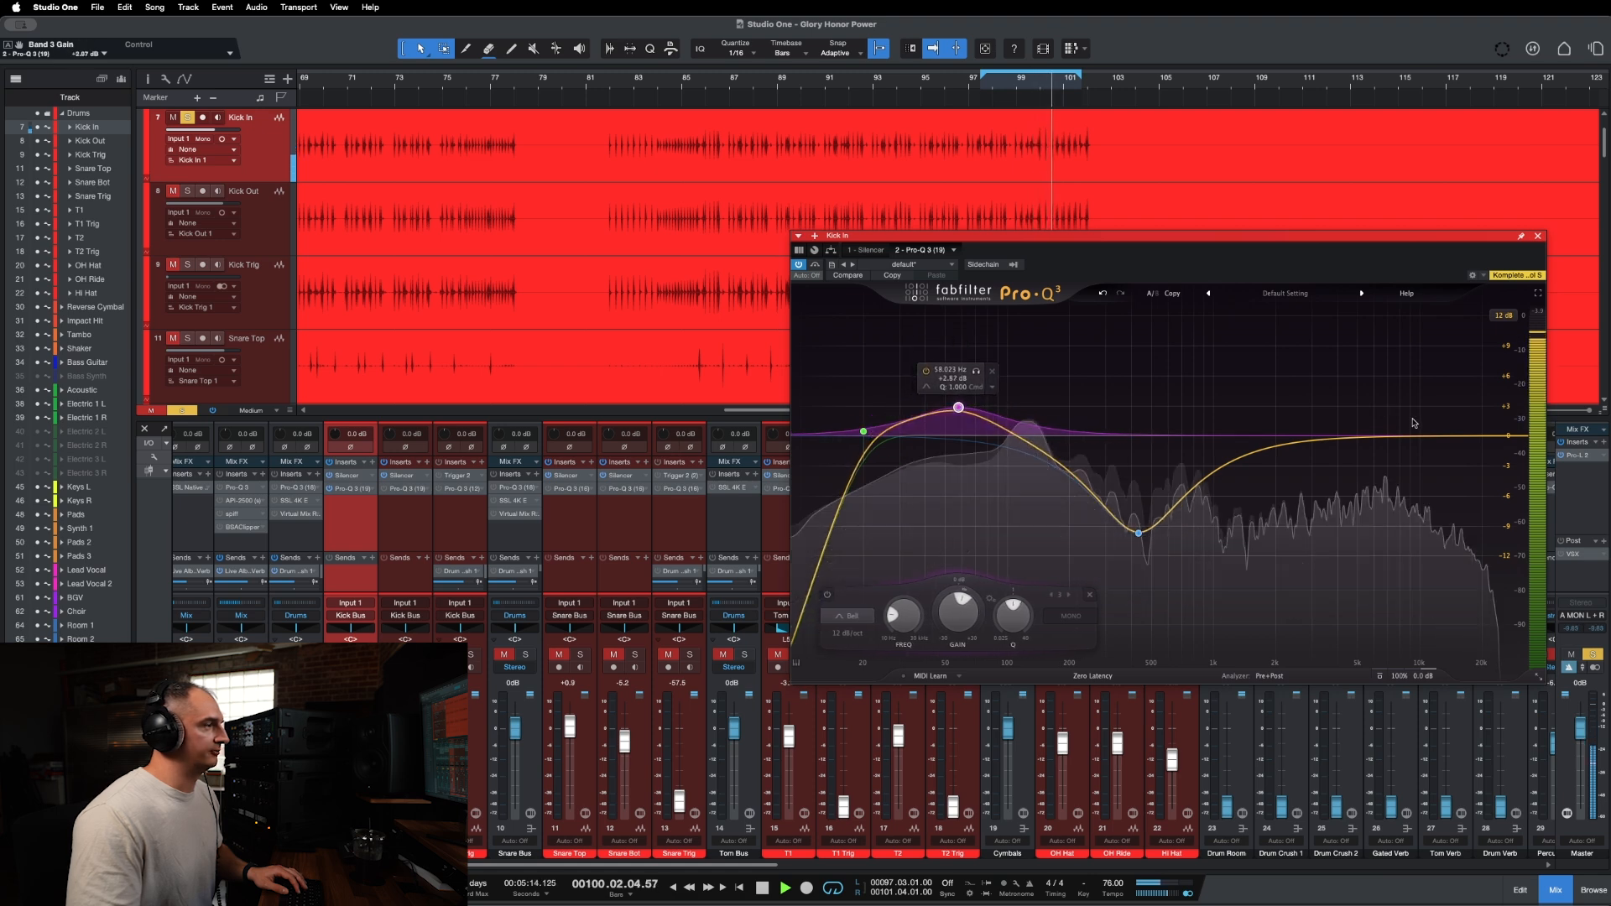
Flatten the low bell to 0 dB and add an upper bell boosting about 3.5 dB near 1787 Hz with Q 2.66.
{"action": "left_click_drag", "start_coordinate": [1366, 438], "coordinate": [1314, 434]}
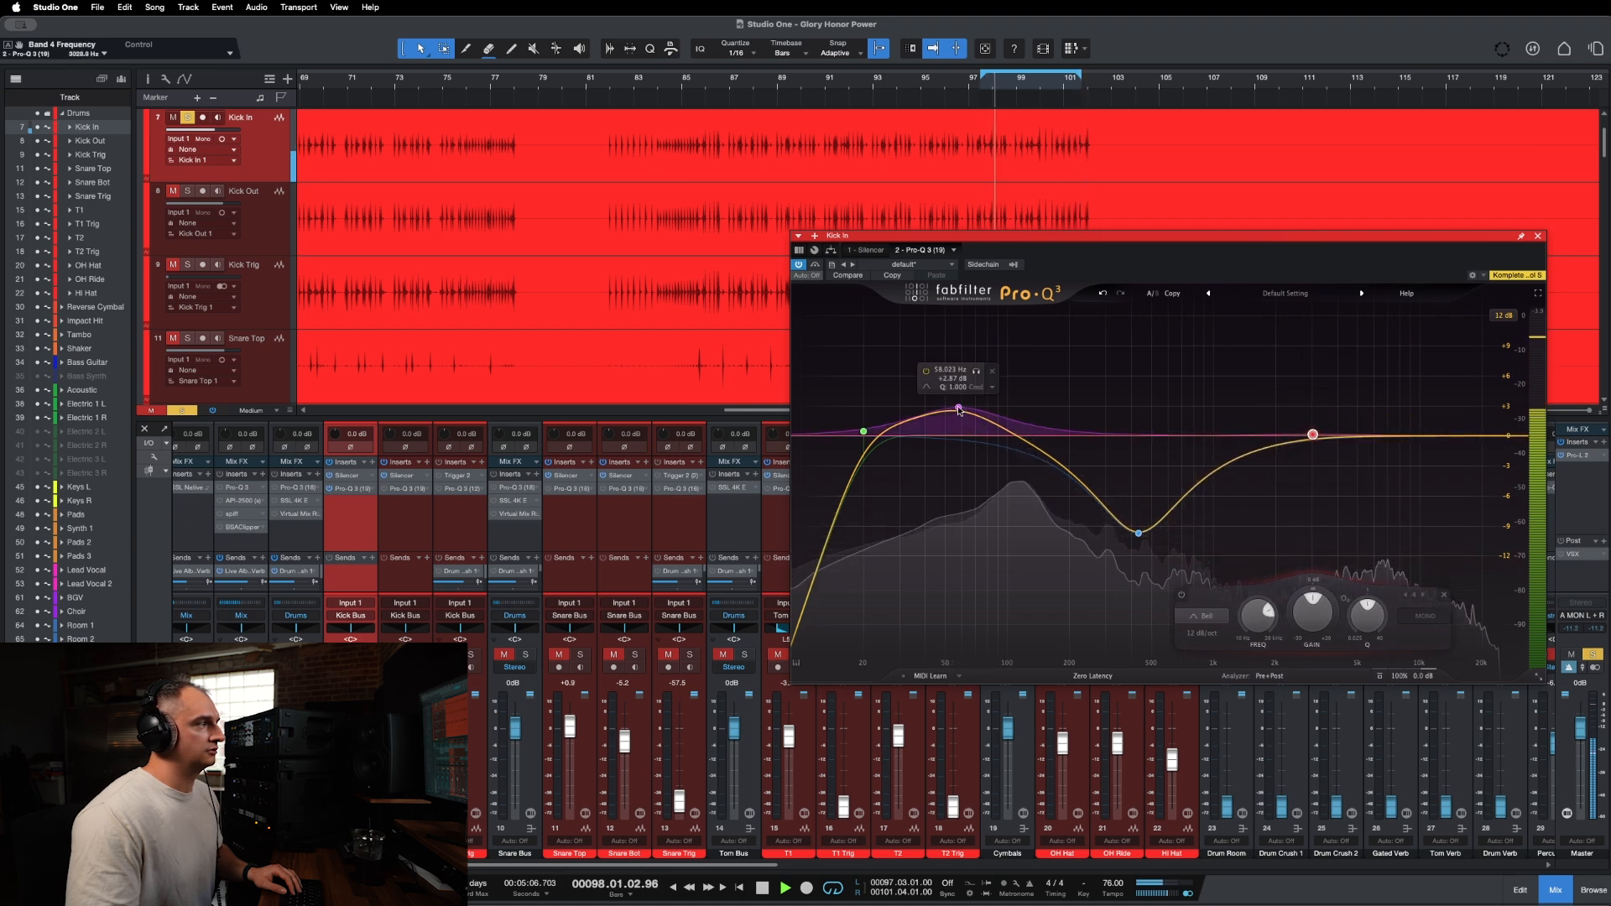
{"action": "left_click_drag", "start_coordinate": [960, 410], "coordinate": [954, 436]}
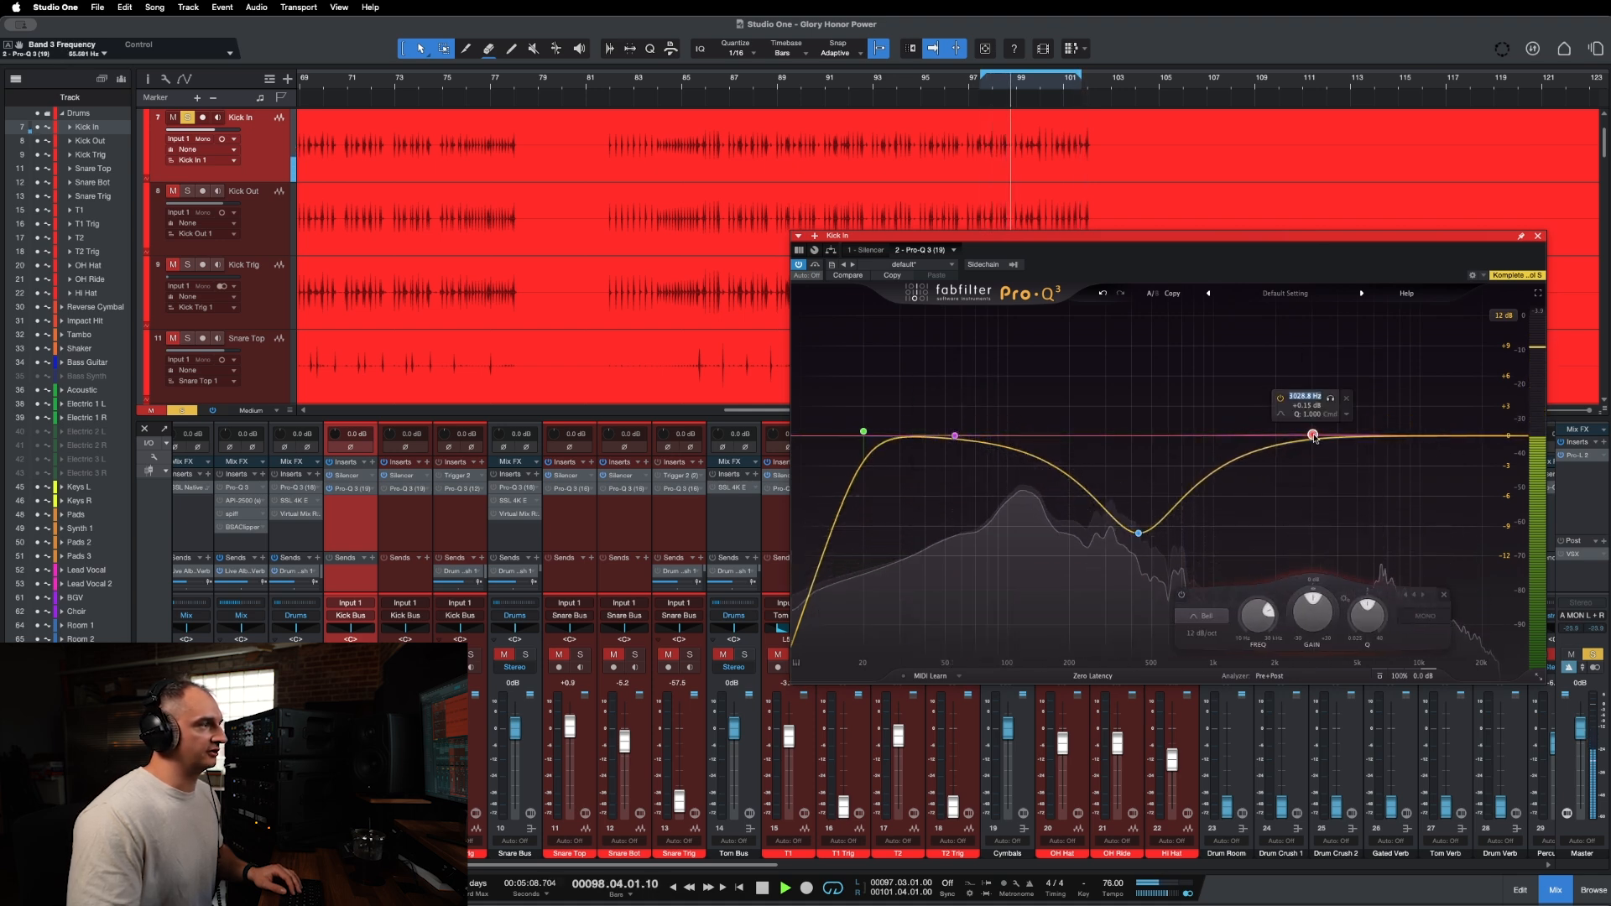
{"action": "left_click_drag", "start_coordinate": [1314, 436], "coordinate": [1302, 432]}
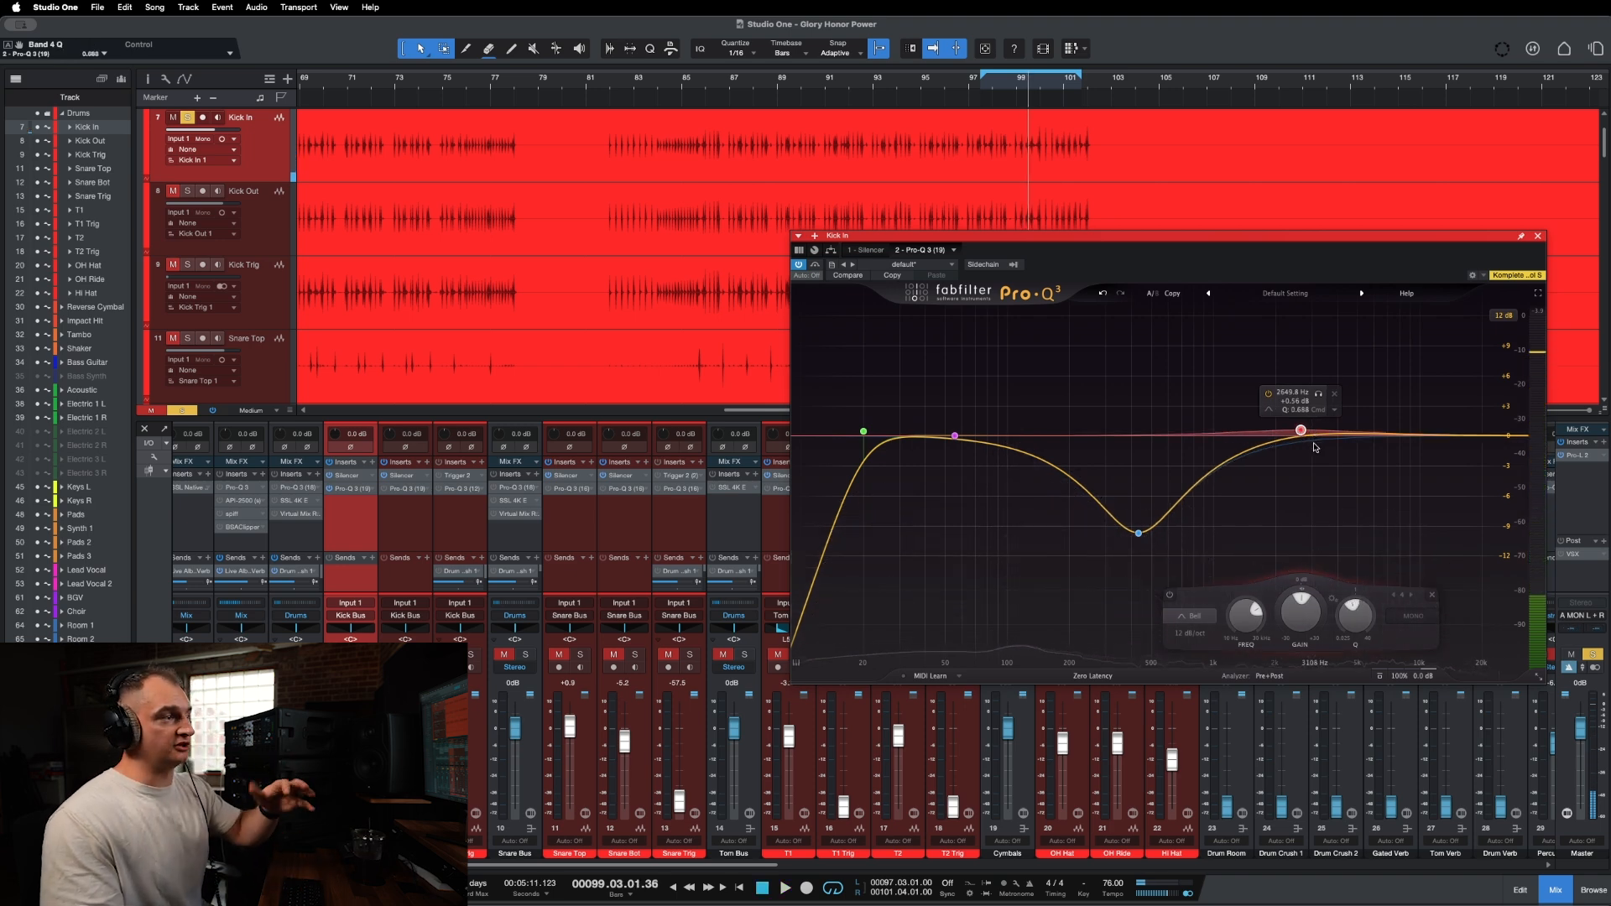
{"action": "left_click_drag", "start_coordinate": [1301, 432], "coordinate": [1269, 403]}
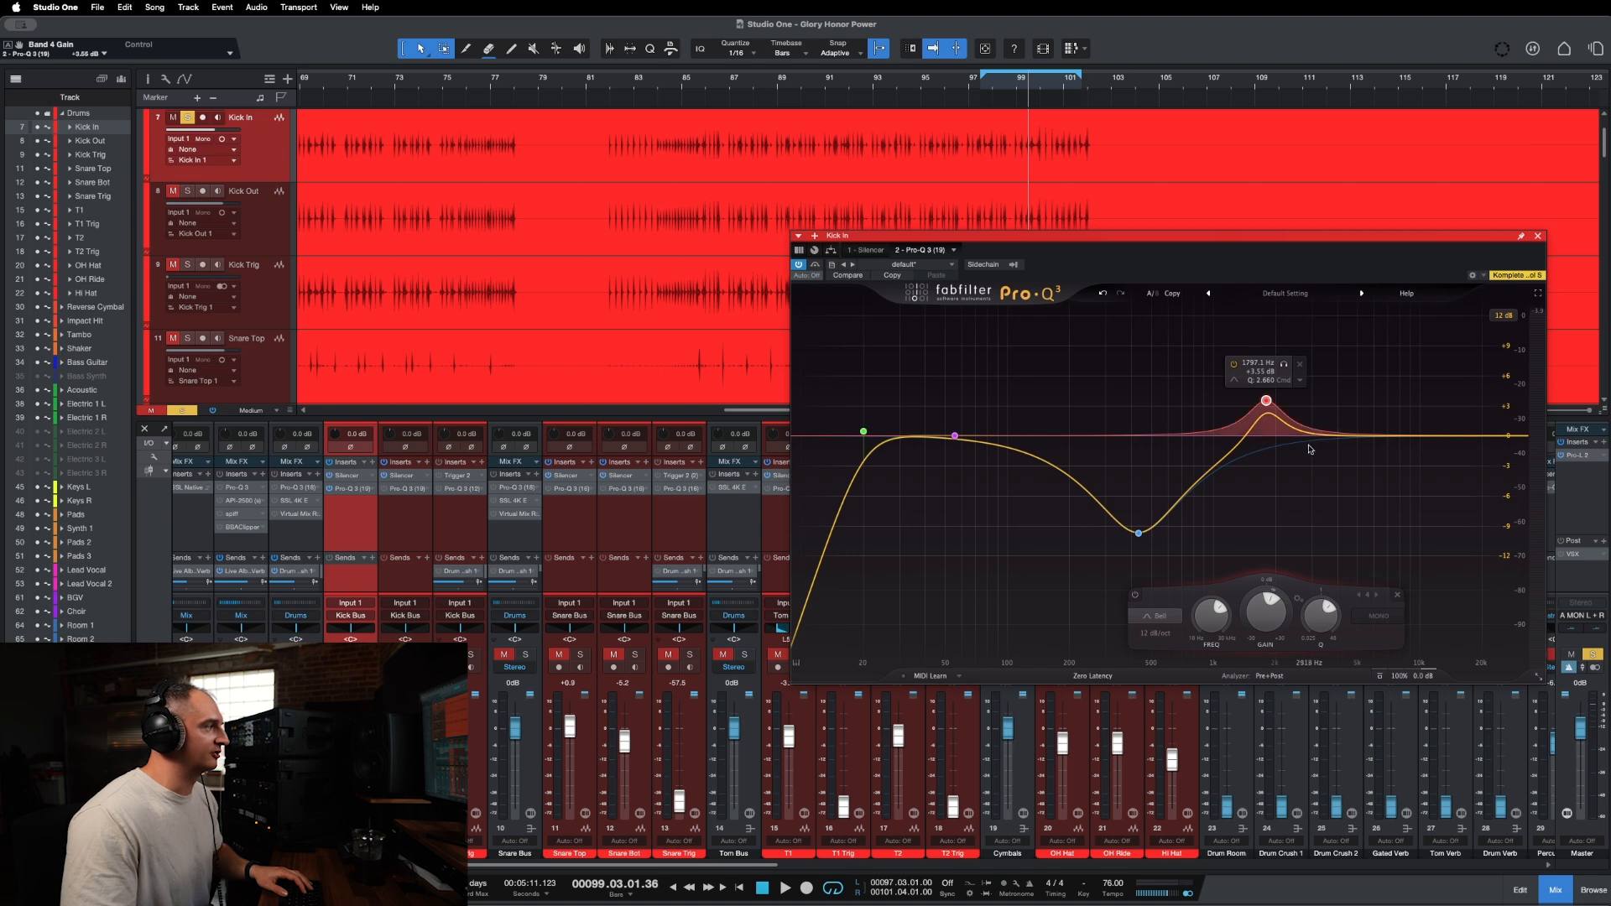
Turn the upper bell into a 2.17 dB cut near 1458 Hz during playback, and close the Kick In EQ.
{"action": "key", "text": "space"}
{"action": "left_click_drag", "start_coordinate": [1266, 401], "coordinate": [1246, 459]}
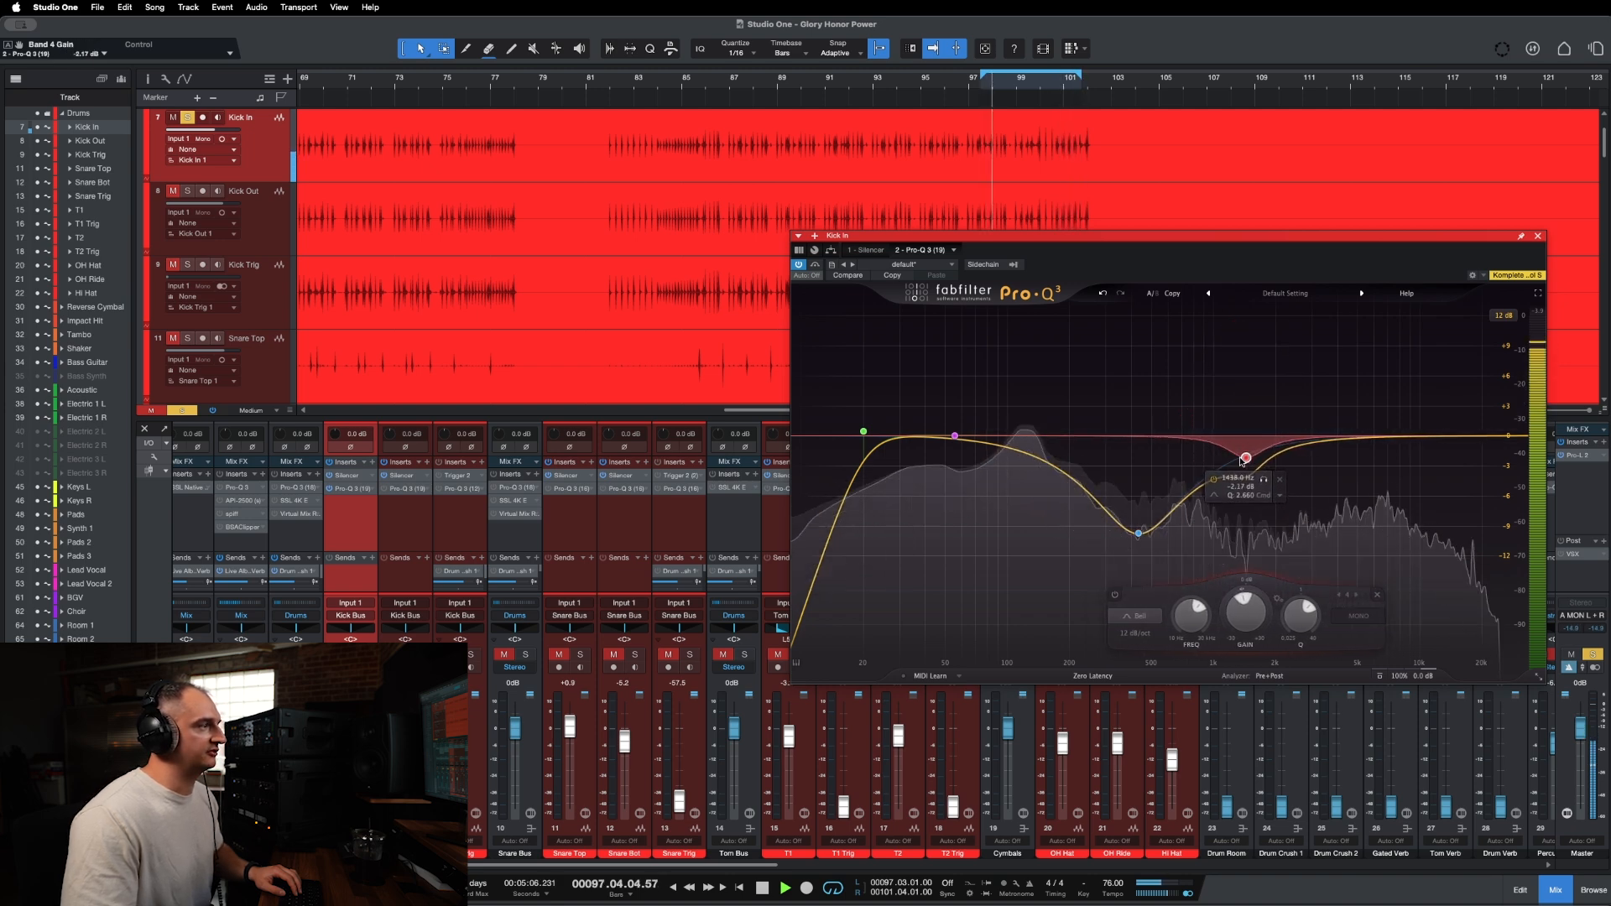
{"action": "key", "text": "space"}
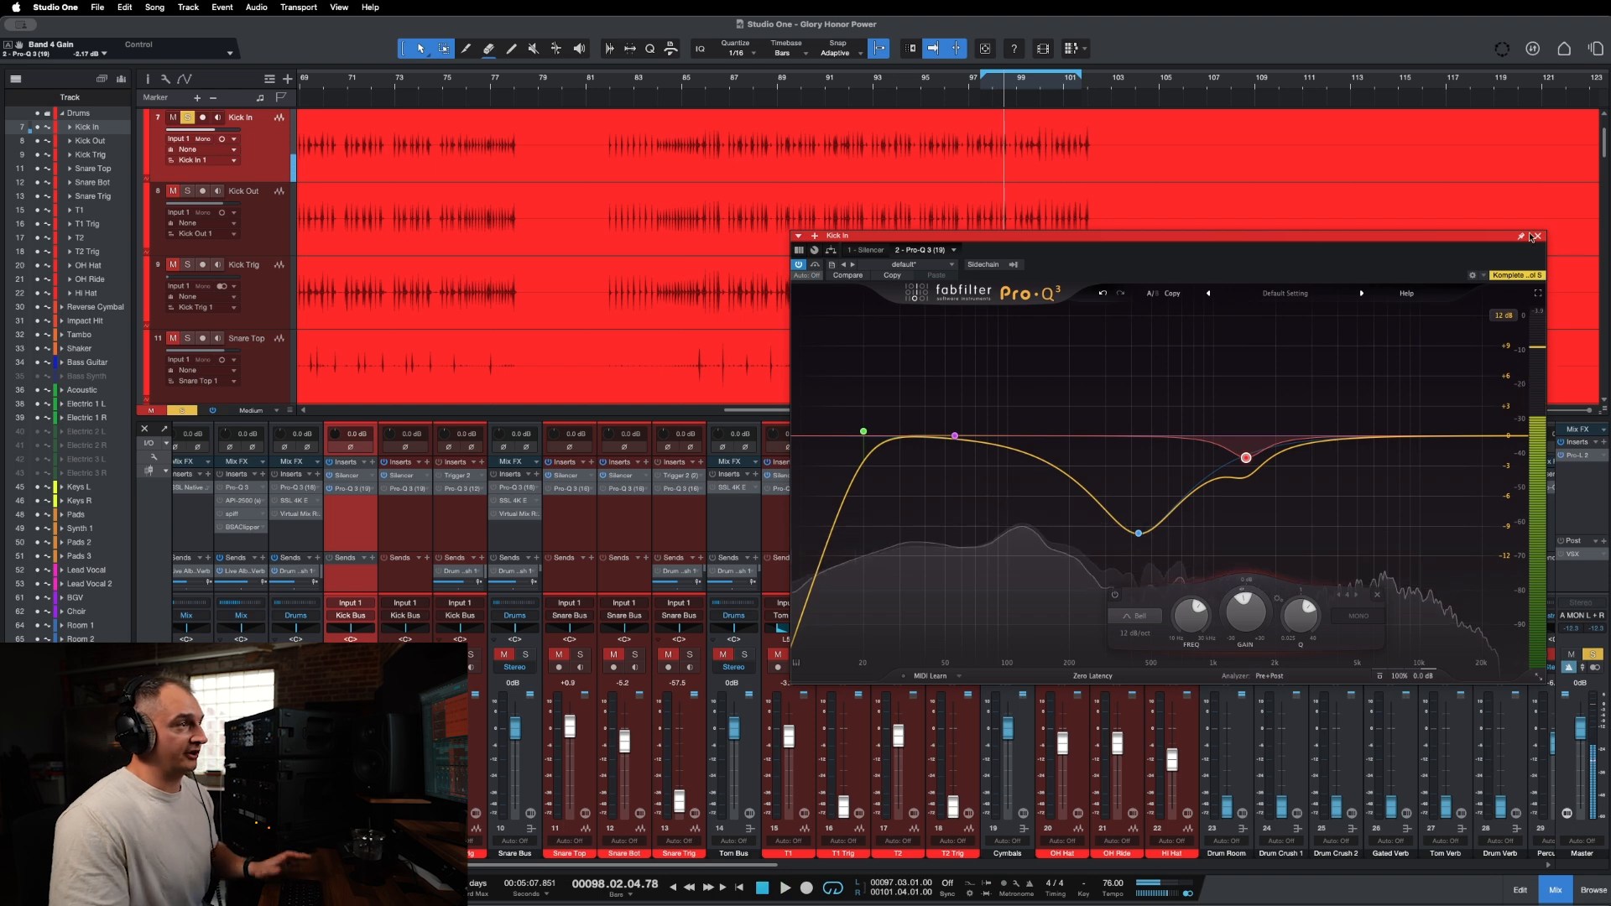
{"action": "left_click", "coordinate": [1538, 236]}
Open Kick Out's Pro-Q 3 during playback and add a 12 dB/oct low cut at about 20.8 Hz.
{"action": "left_click", "coordinate": [394, 505]}
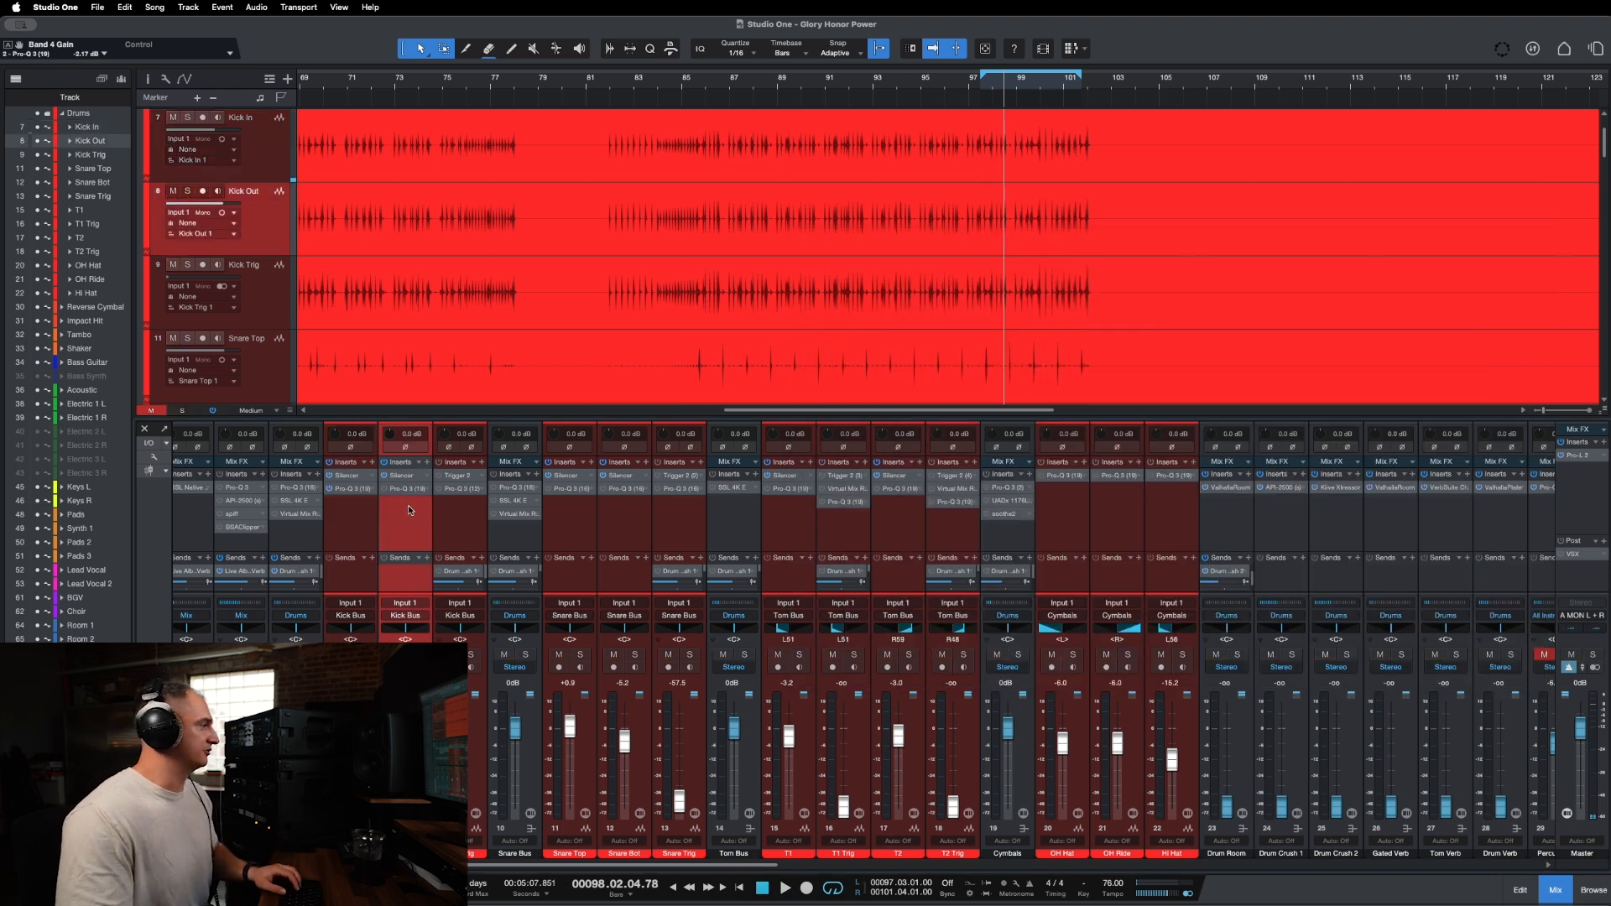
{"action": "double_click", "coordinate": [369, 491]}
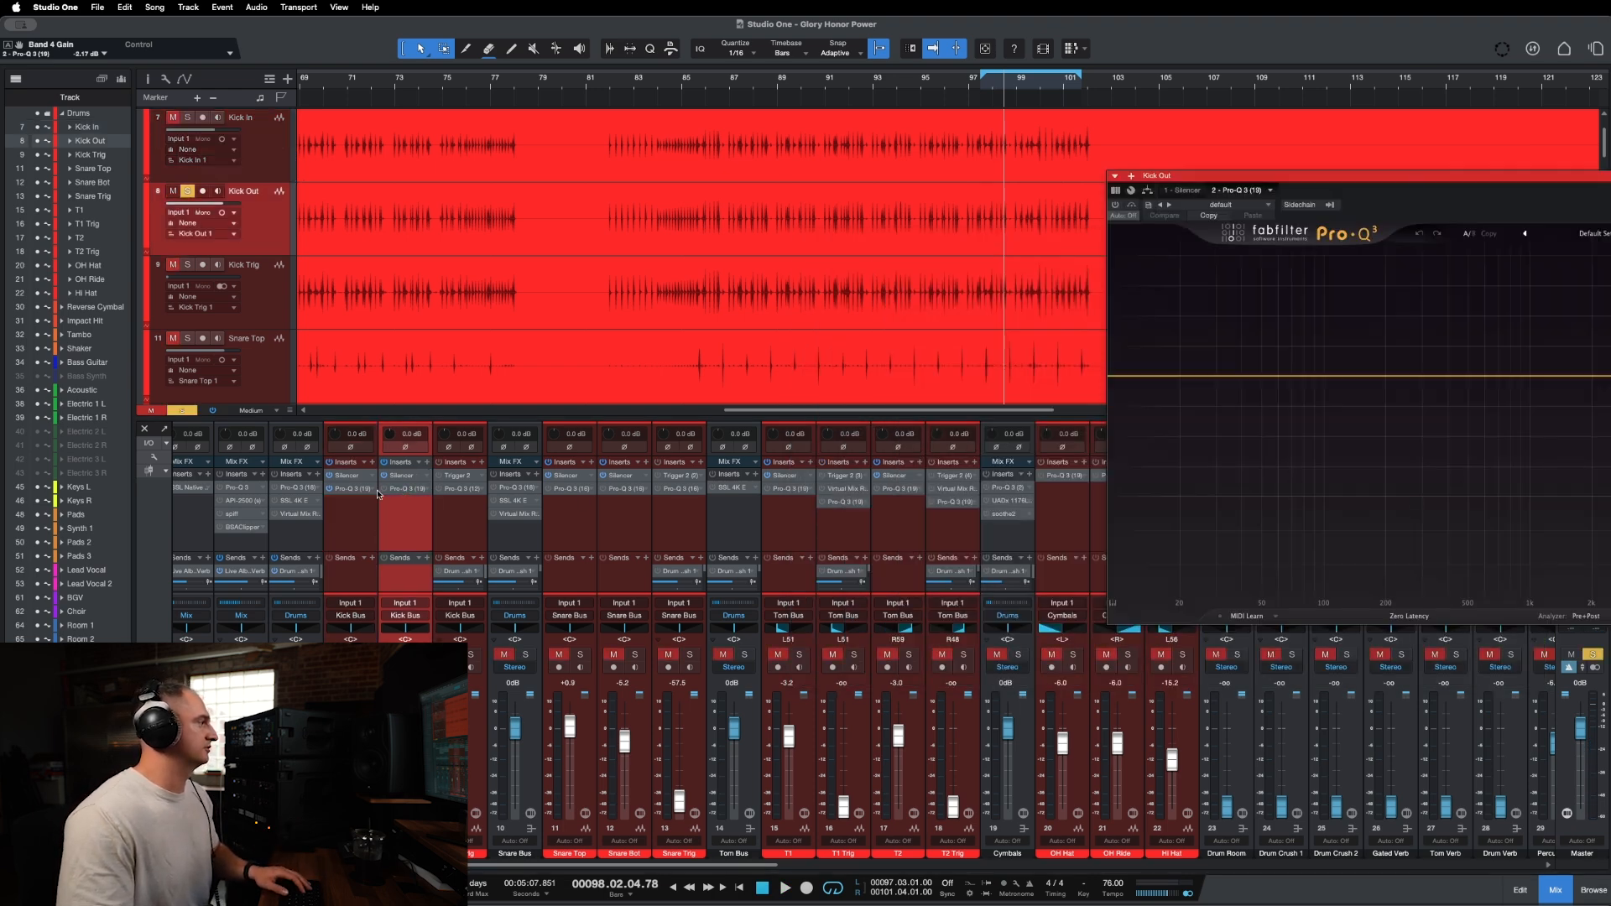
{"action": "key", "text": "space"}
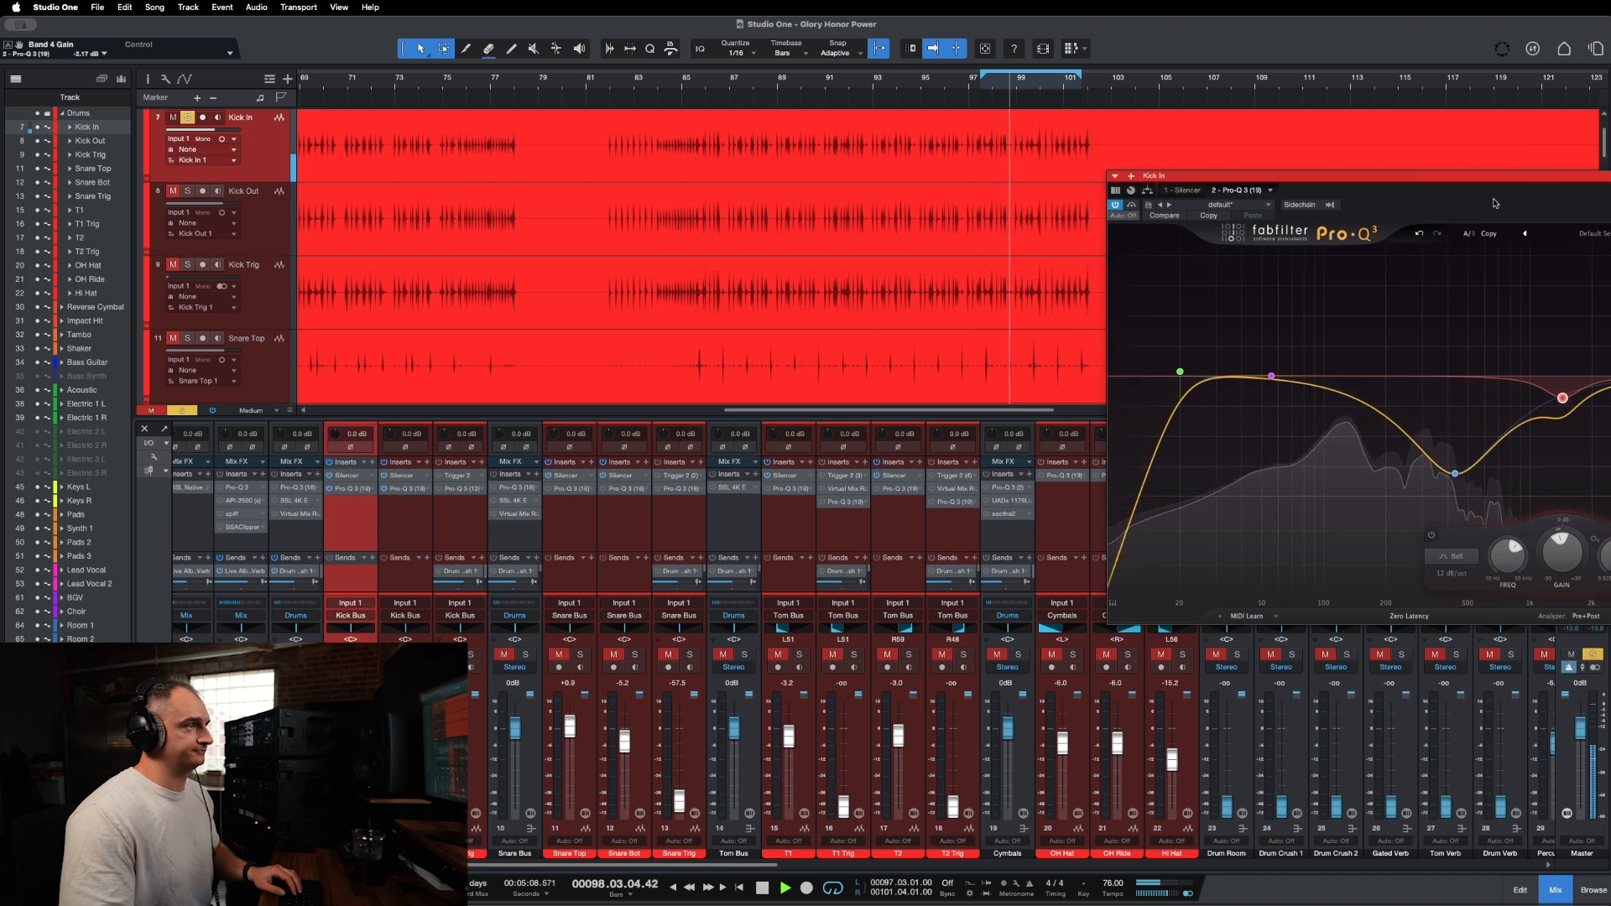
{"action": "double_click", "coordinate": [401, 489]}
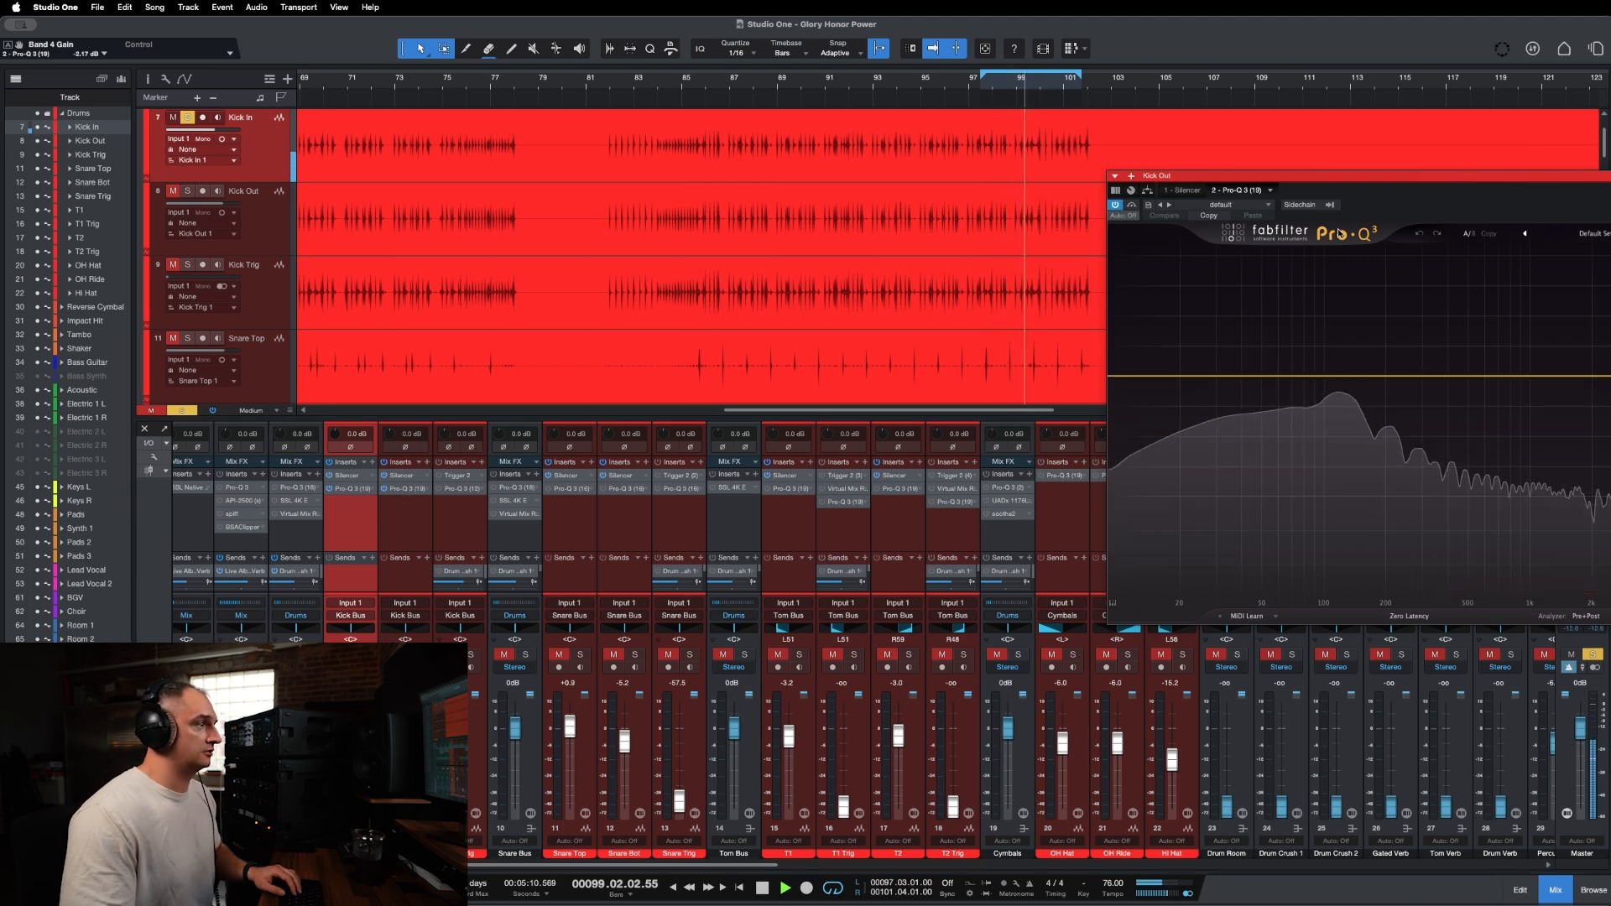
{"action": "left_click_drag", "start_coordinate": [1289, 181], "coordinate": [961, 220]}
{"action": "left_click", "coordinate": [850, 416]}
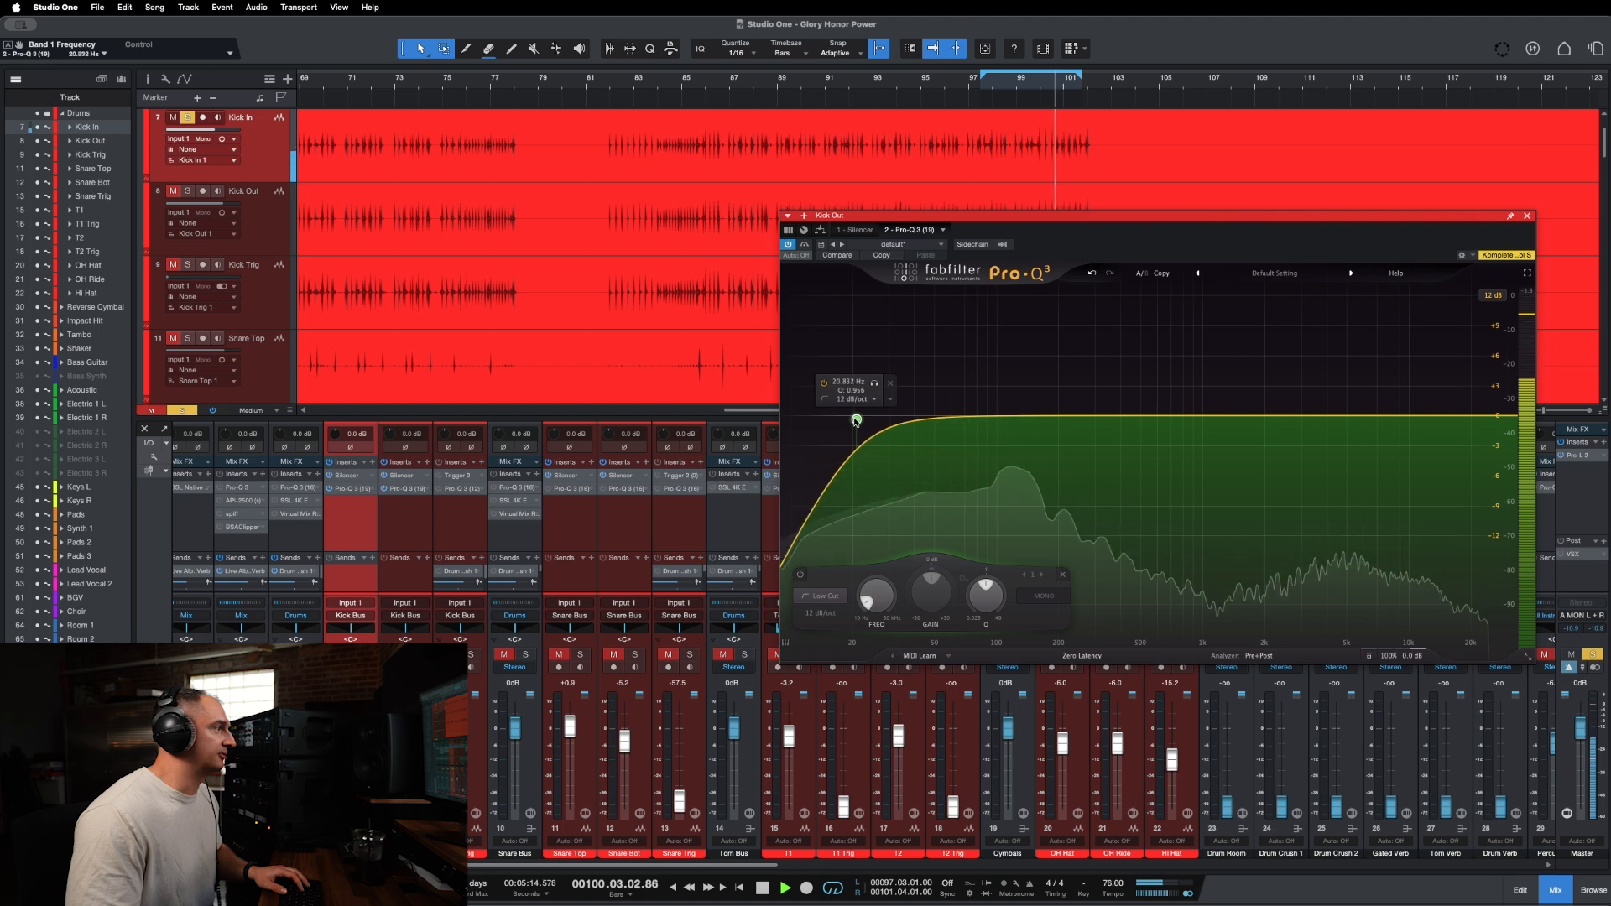
Sweep a boosted bell through Kick Out's low mids, turn it into a broad cut of about 18 dB, and compare with bypass.
{"action": "left_click_drag", "start_coordinate": [1060, 423], "coordinate": [1133, 357]}
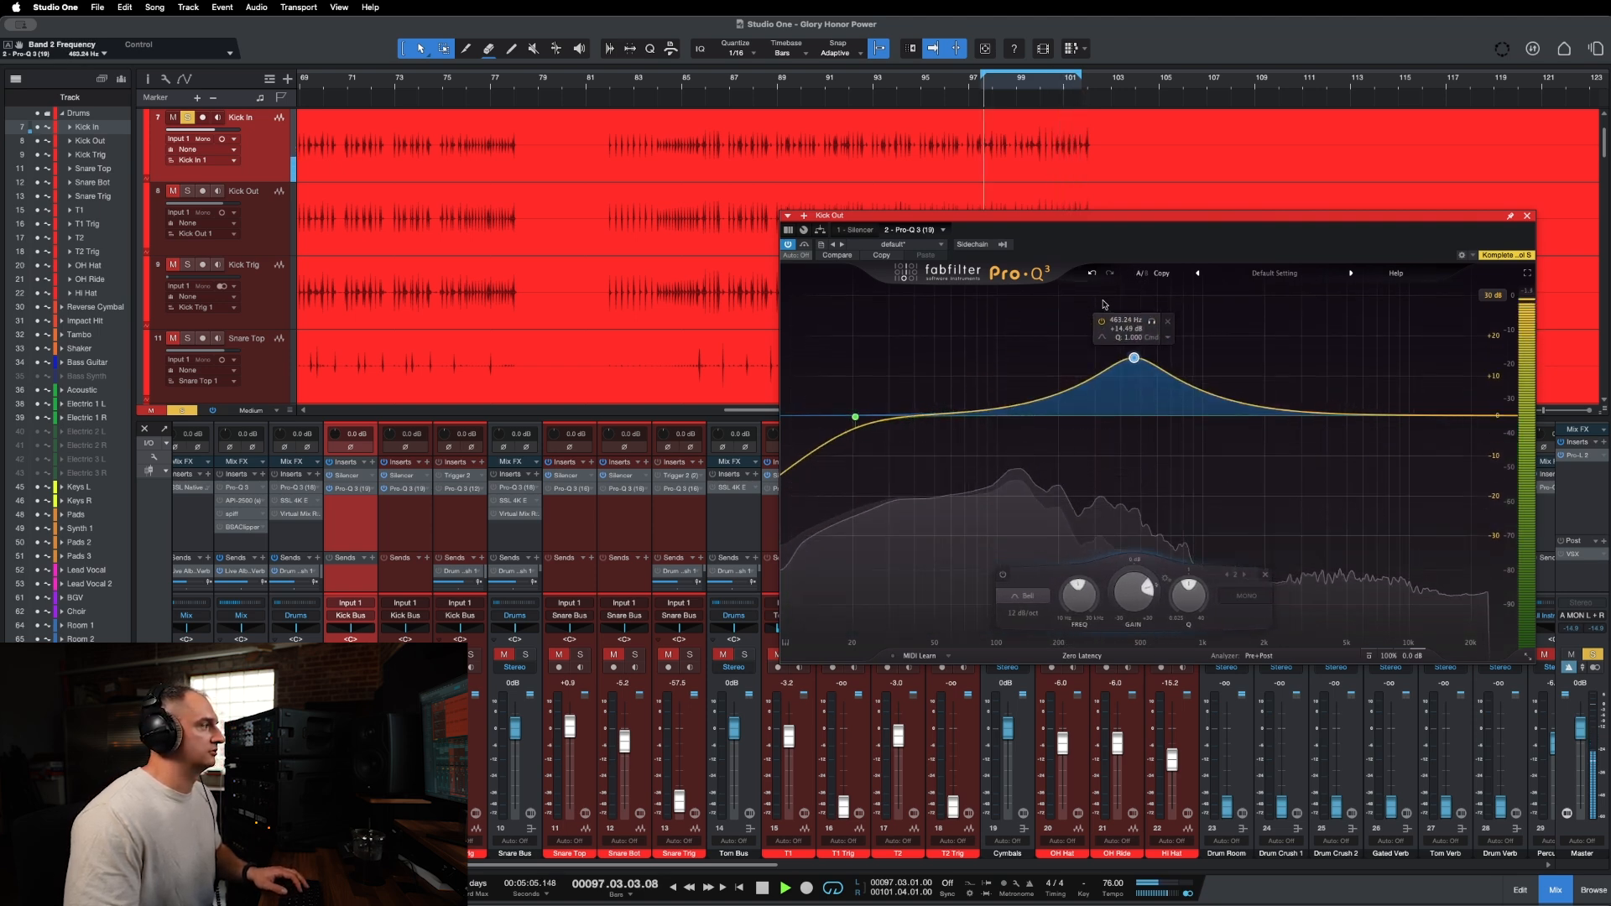
{"action": "key", "text": "space"}
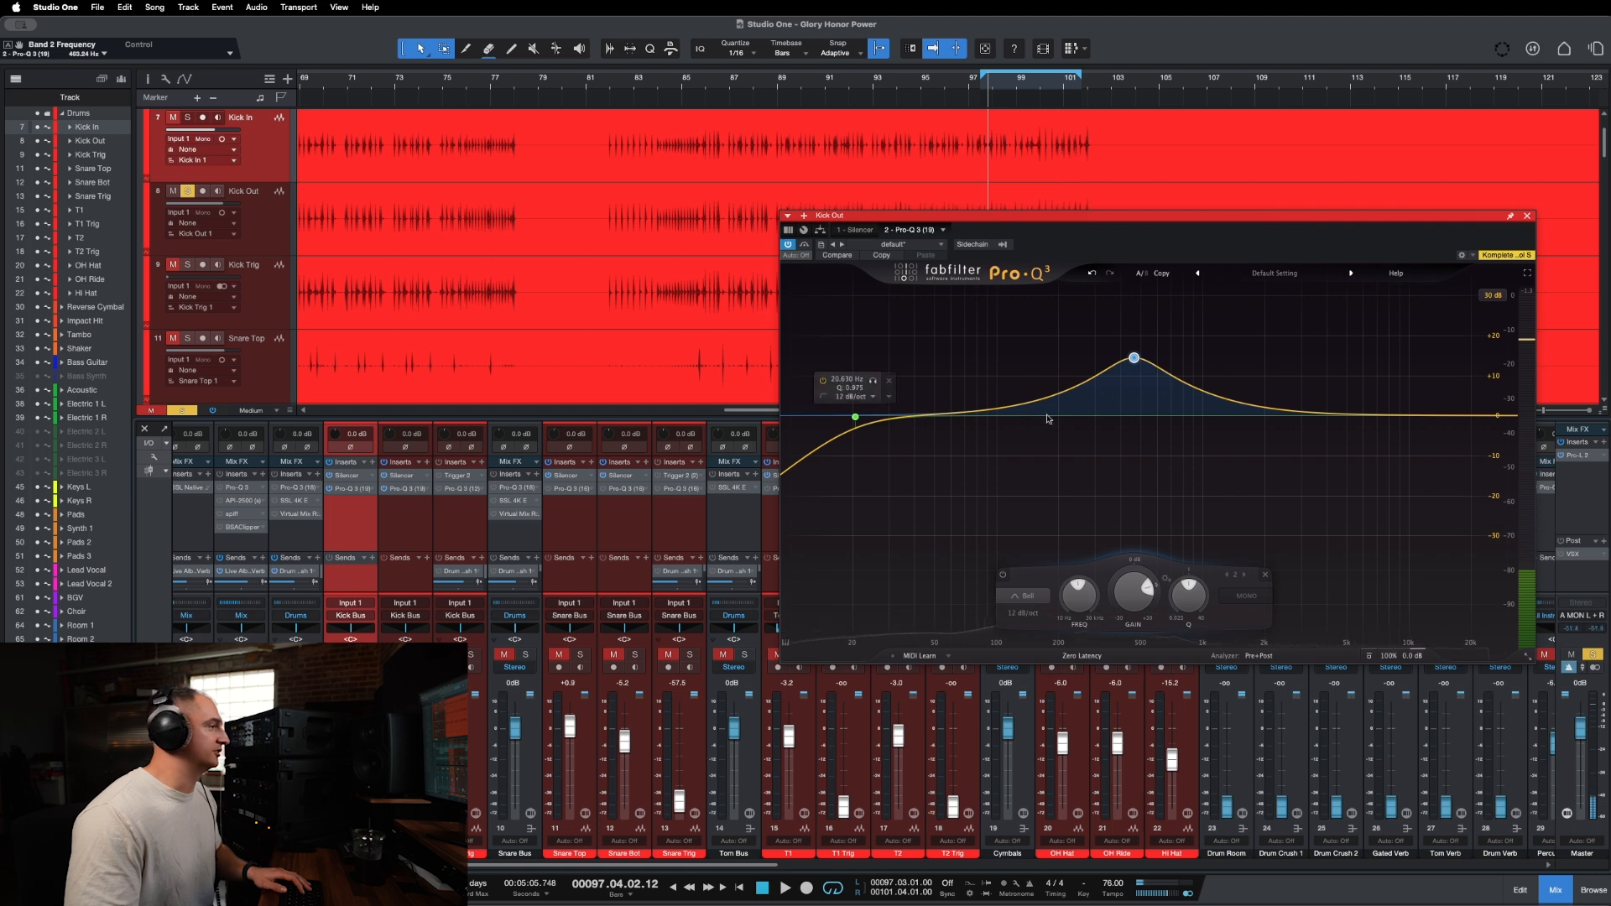
{"action": "key", "text": "space"}
{"action": "left_click_drag", "start_coordinate": [1134, 358], "coordinate": [1089, 517]}
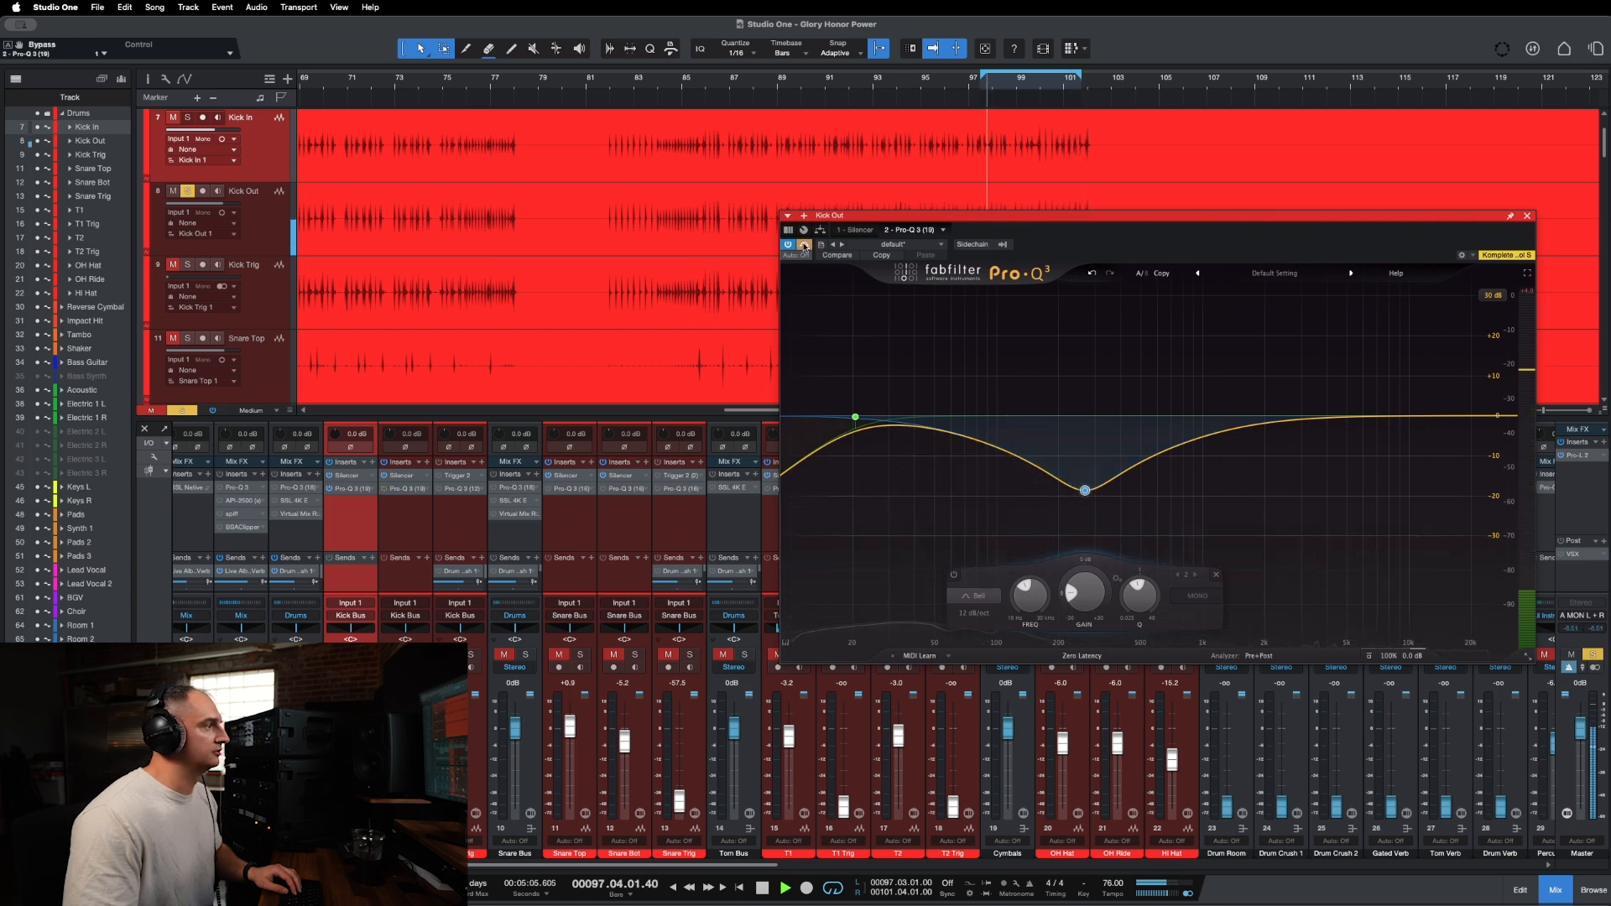
{"action": "left_click", "coordinate": [804, 245]}
Add a bell cut of about 10 dB near 726 Hz and a high cut near 8450 Hz on Kick Out, compare with bypass, and close the EQ.
{"action": "left_click_drag", "start_coordinate": [1135, 476], "coordinate": [1173, 425]}
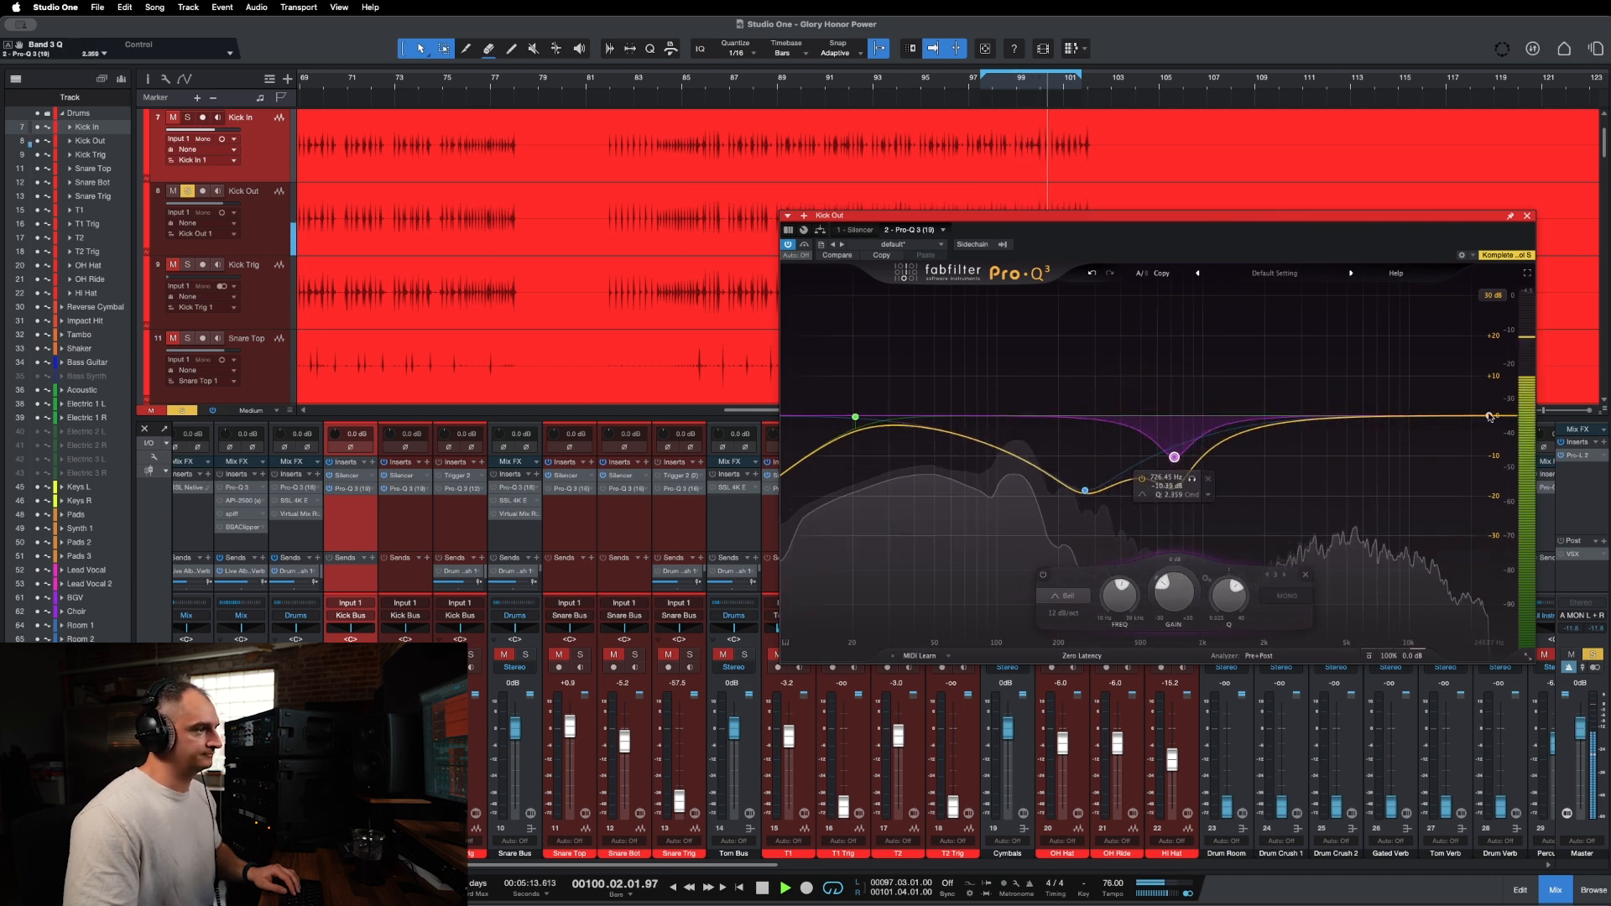
{"action": "left_click_drag", "start_coordinate": [1490, 417], "coordinate": [1371, 415]}
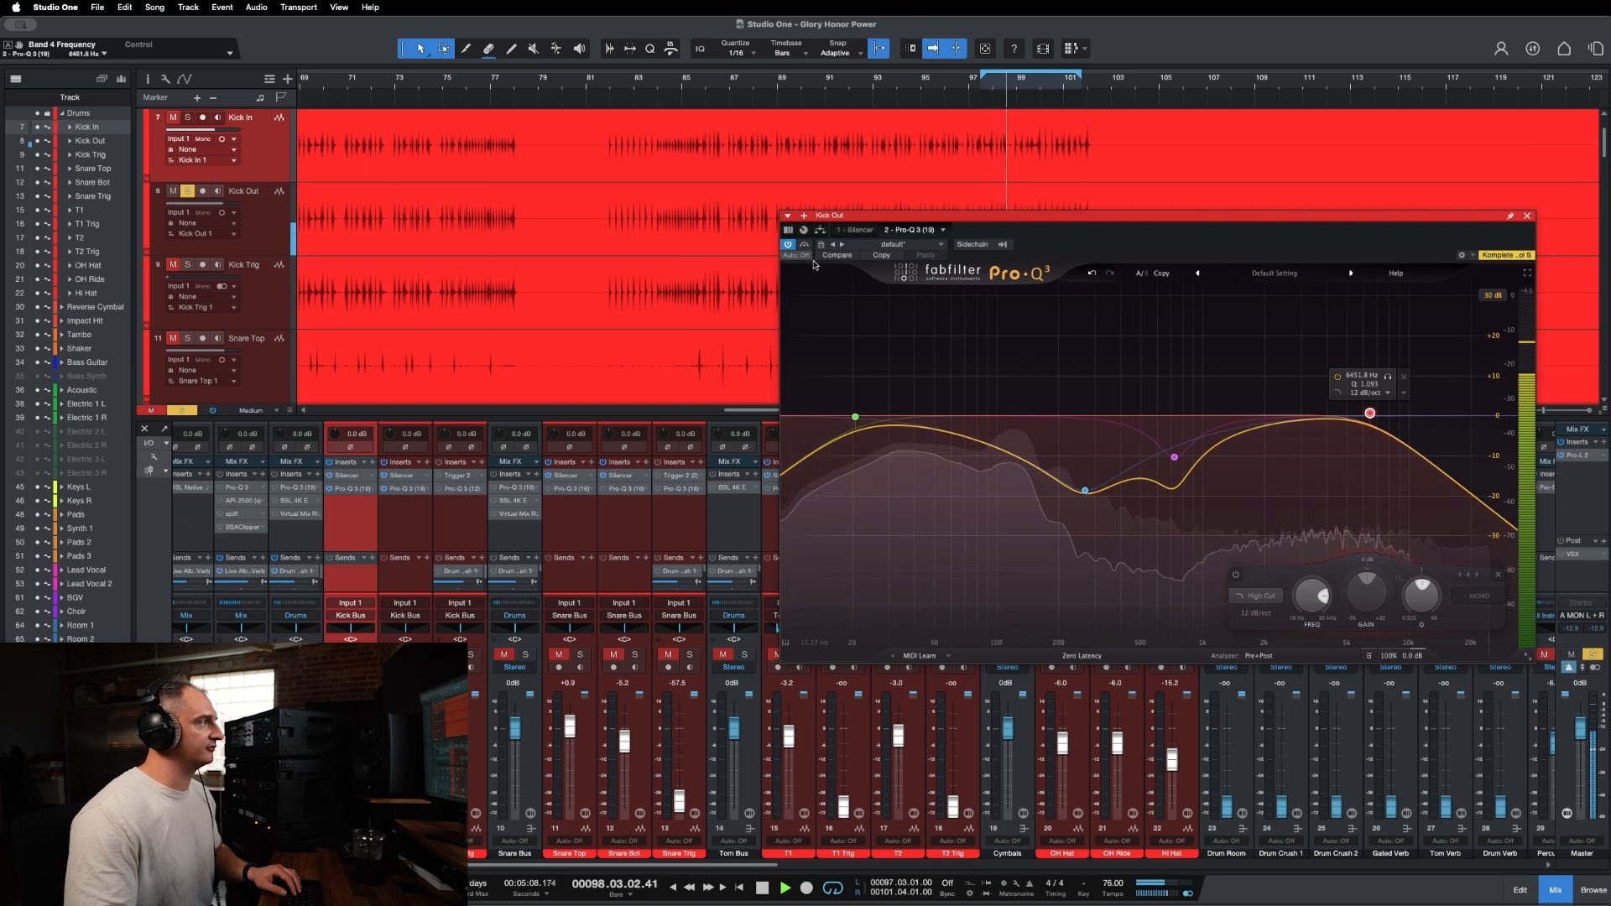
{"action": "left_click", "coordinate": [806, 245]}
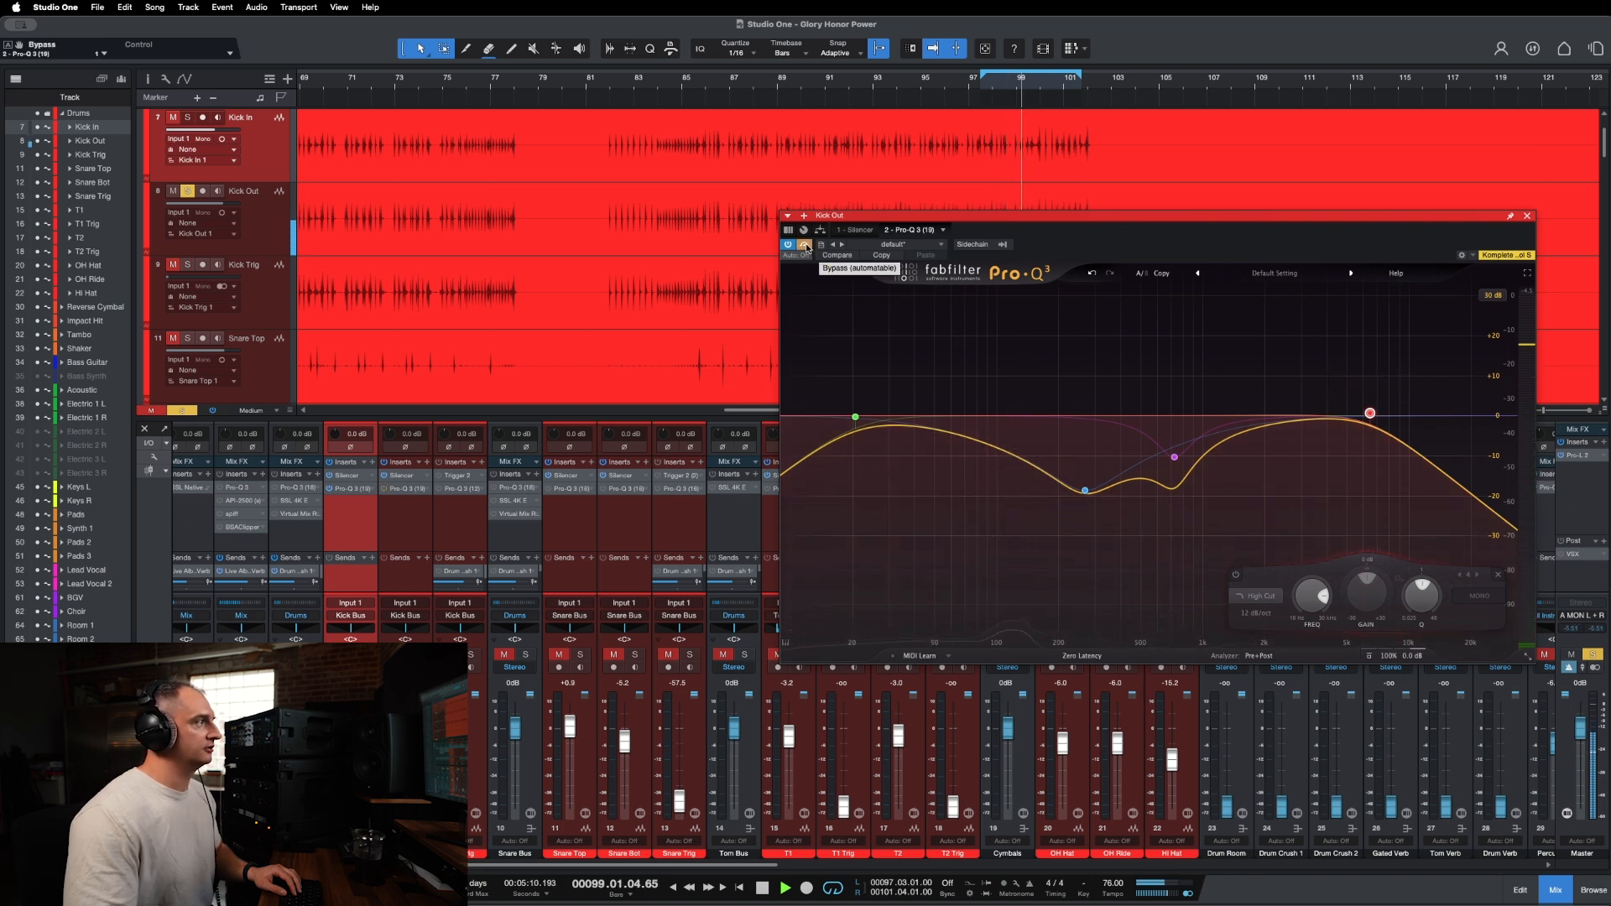
{"action": "left_click", "coordinate": [806, 245]}
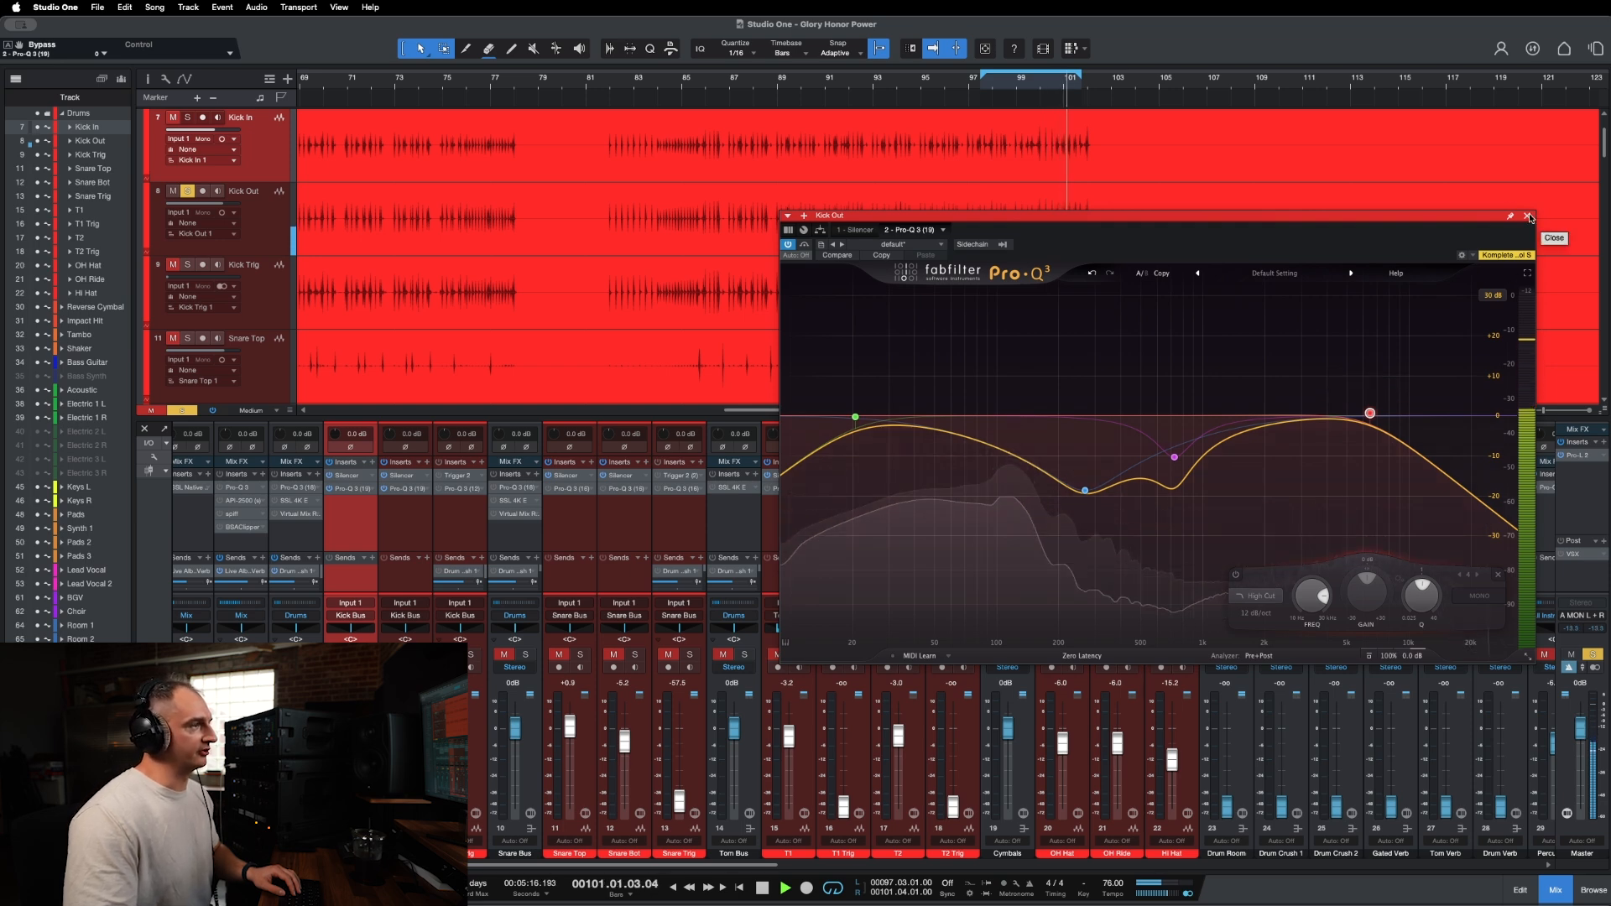
{"action": "left_click", "coordinate": [1529, 217]}
{"action": "key", "text": "space"}
Audition Kick In and Kick Out soloed together, and clear all solos.
{"action": "left_click", "coordinate": [391, 506]}
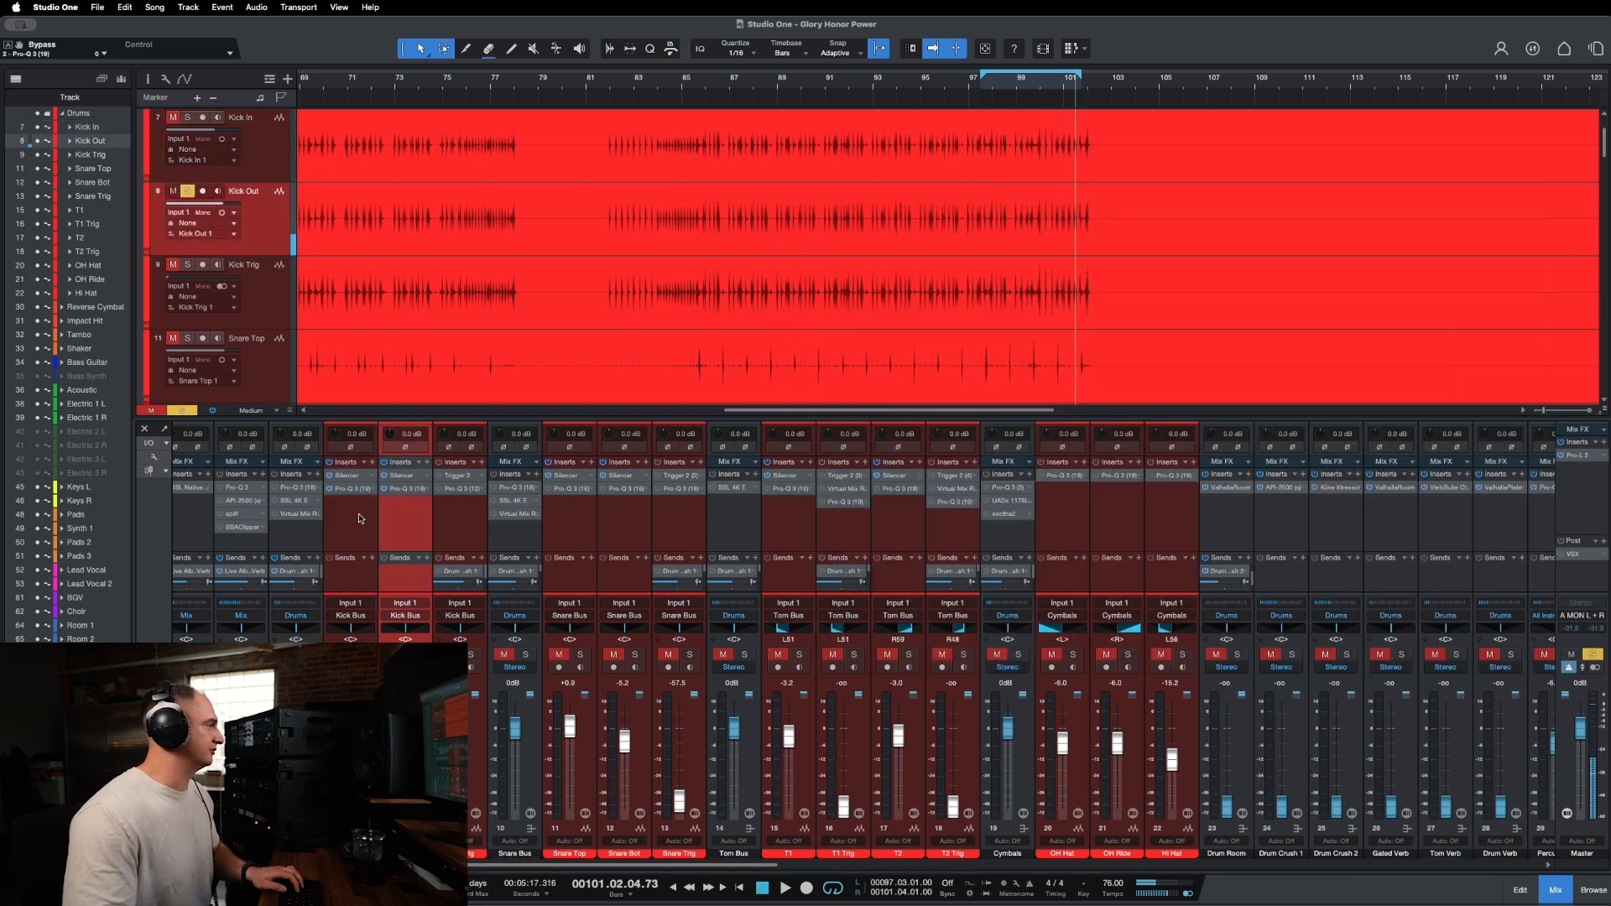
{"action": "left_click", "coordinate": [359, 518], "text": "shift"}
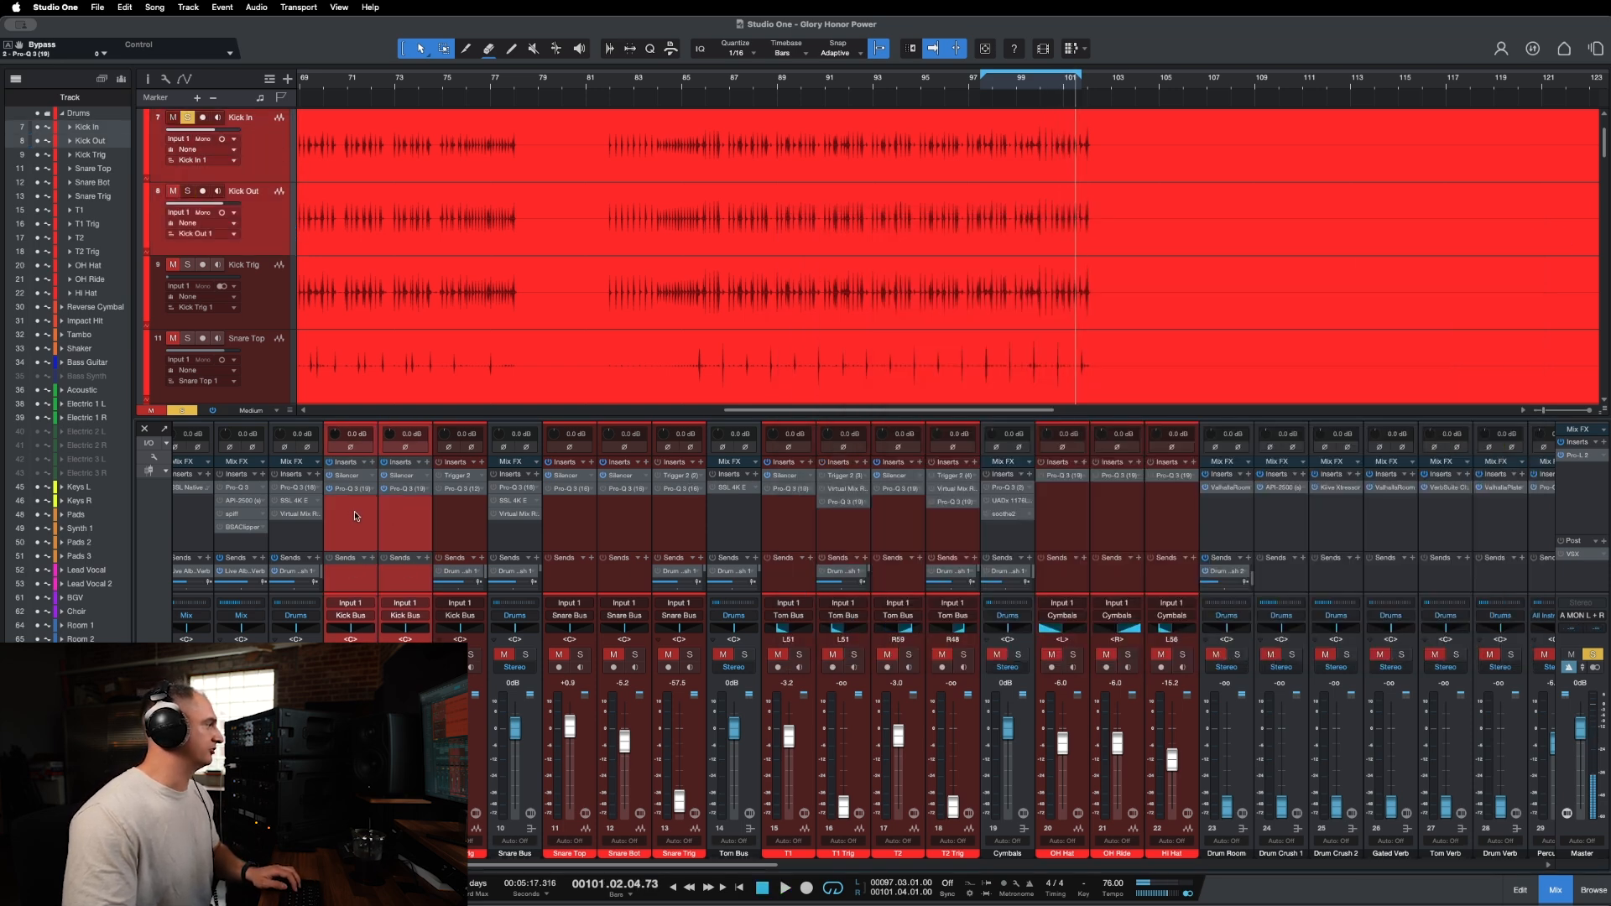
{"action": "left_click", "coordinate": [985, 95]}
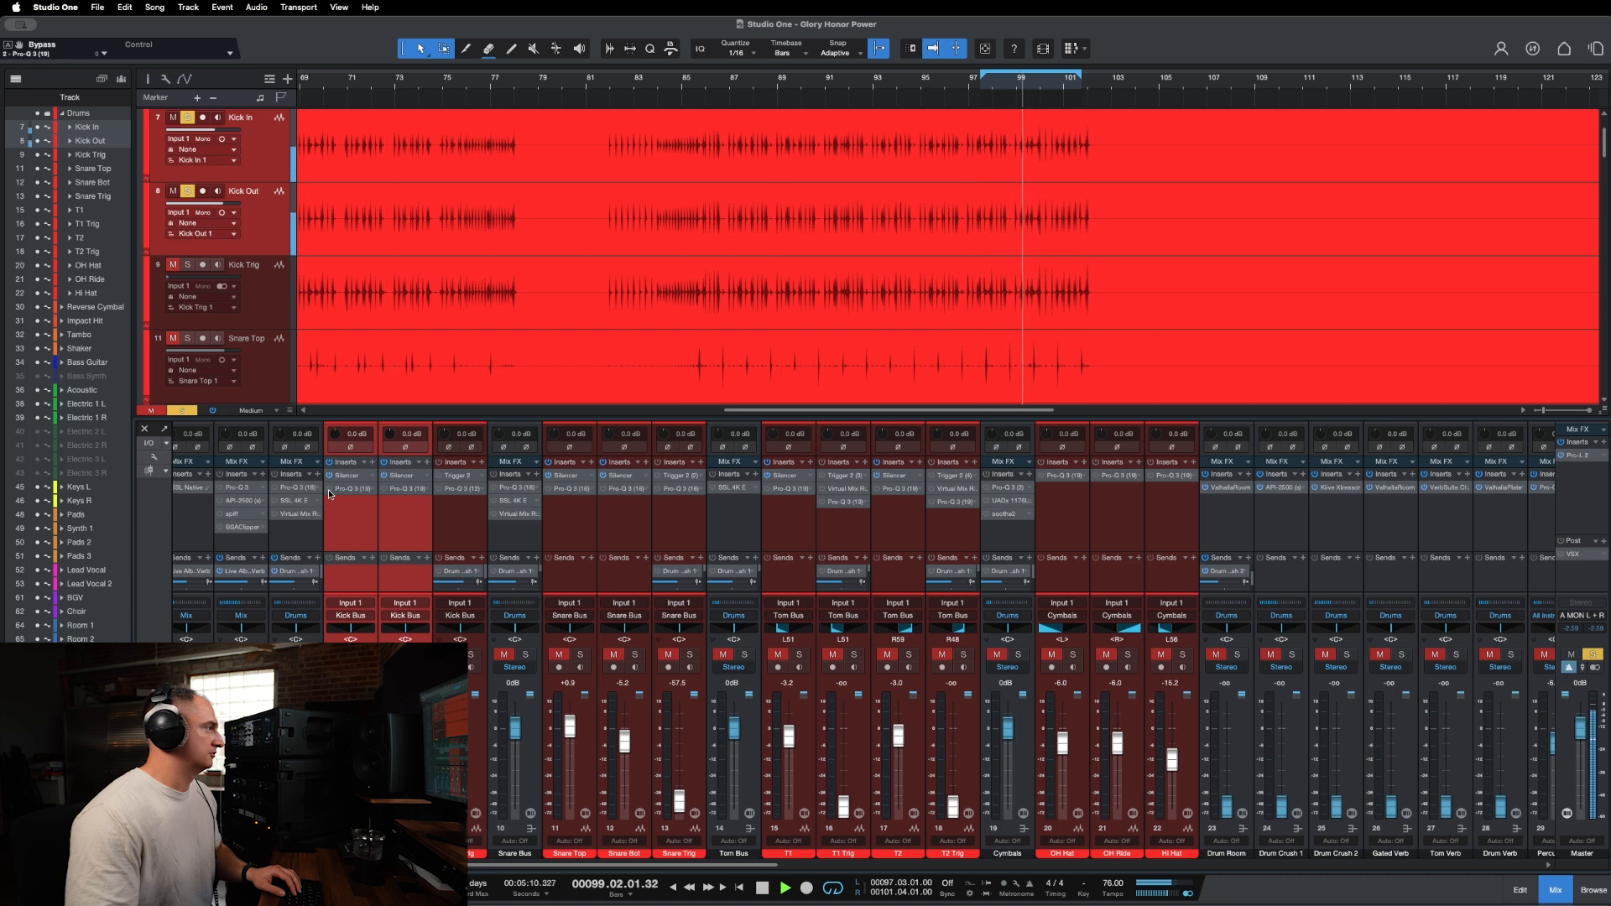
{"action": "key", "text": "space"}
{"action": "left_click", "coordinate": [415, 532]}
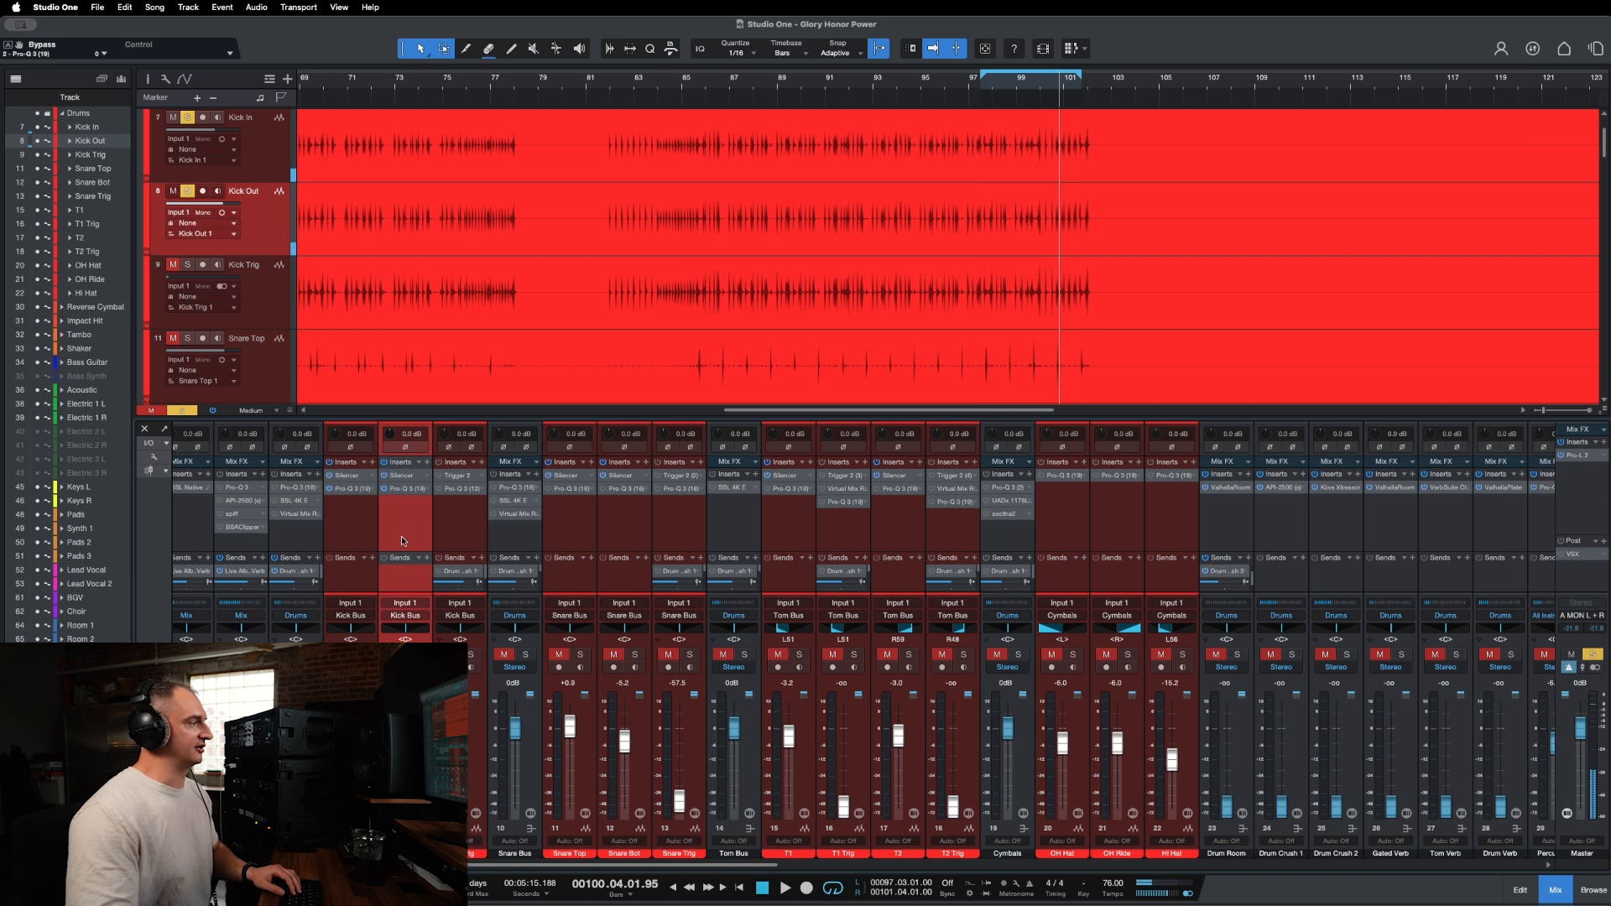
{"action": "key", "text": "shift+s"}
Solo Snare Top and play the looped section with its track in view in the arrangement.
{"action": "scroll", "coordinate": [450, 562], "scroll_direction": "right", "scroll_amount": 4}
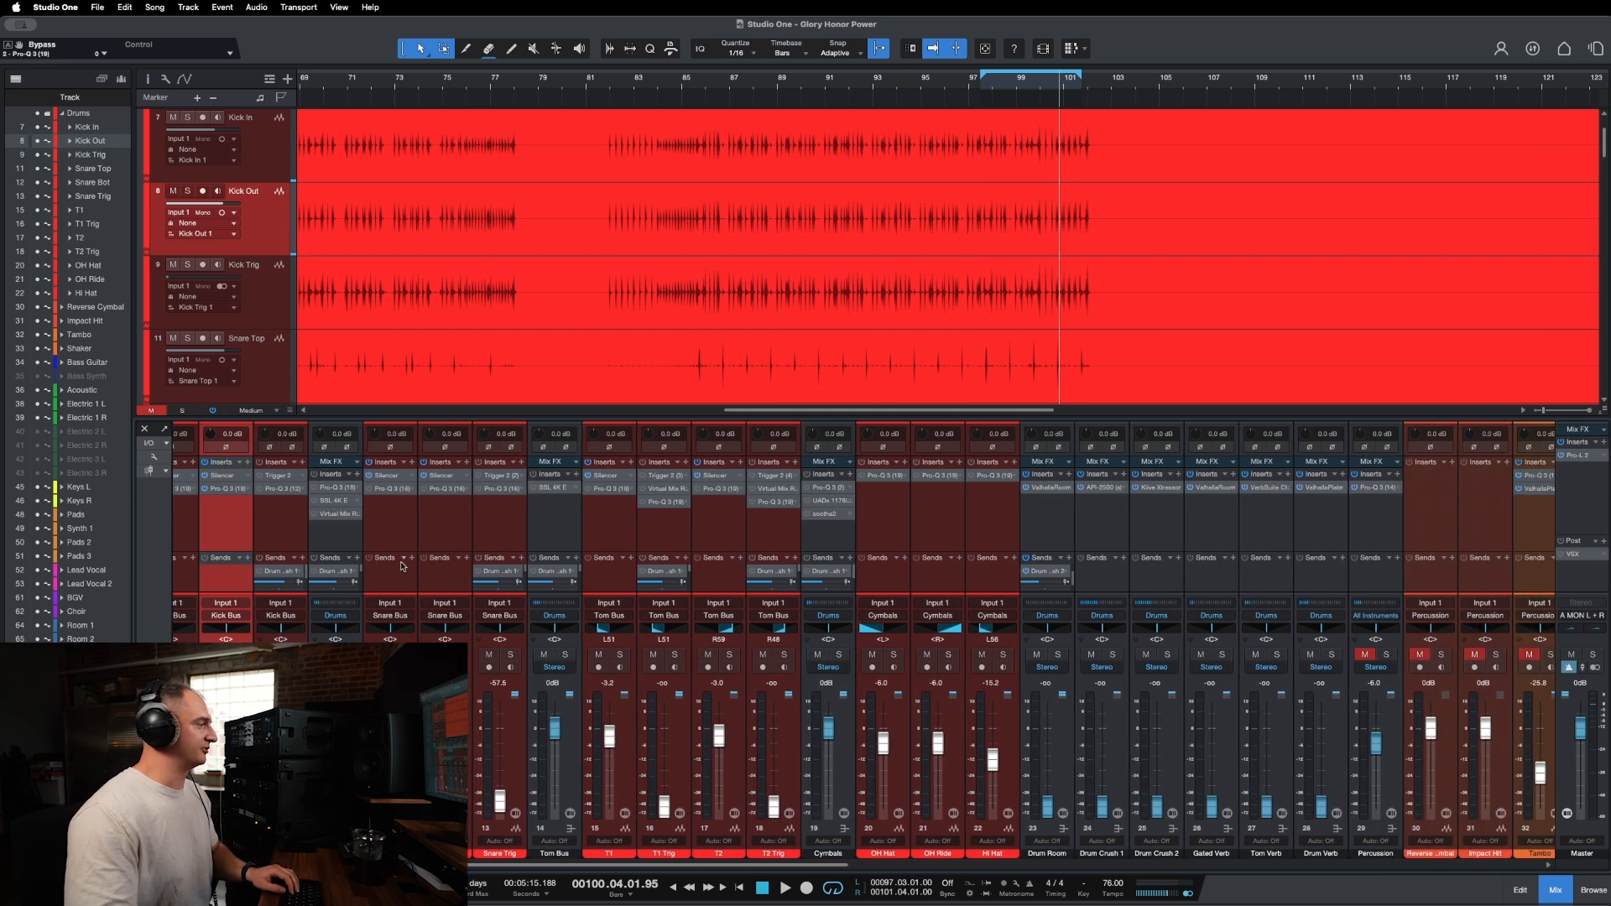
{"action": "left_click", "coordinate": [398, 538]}
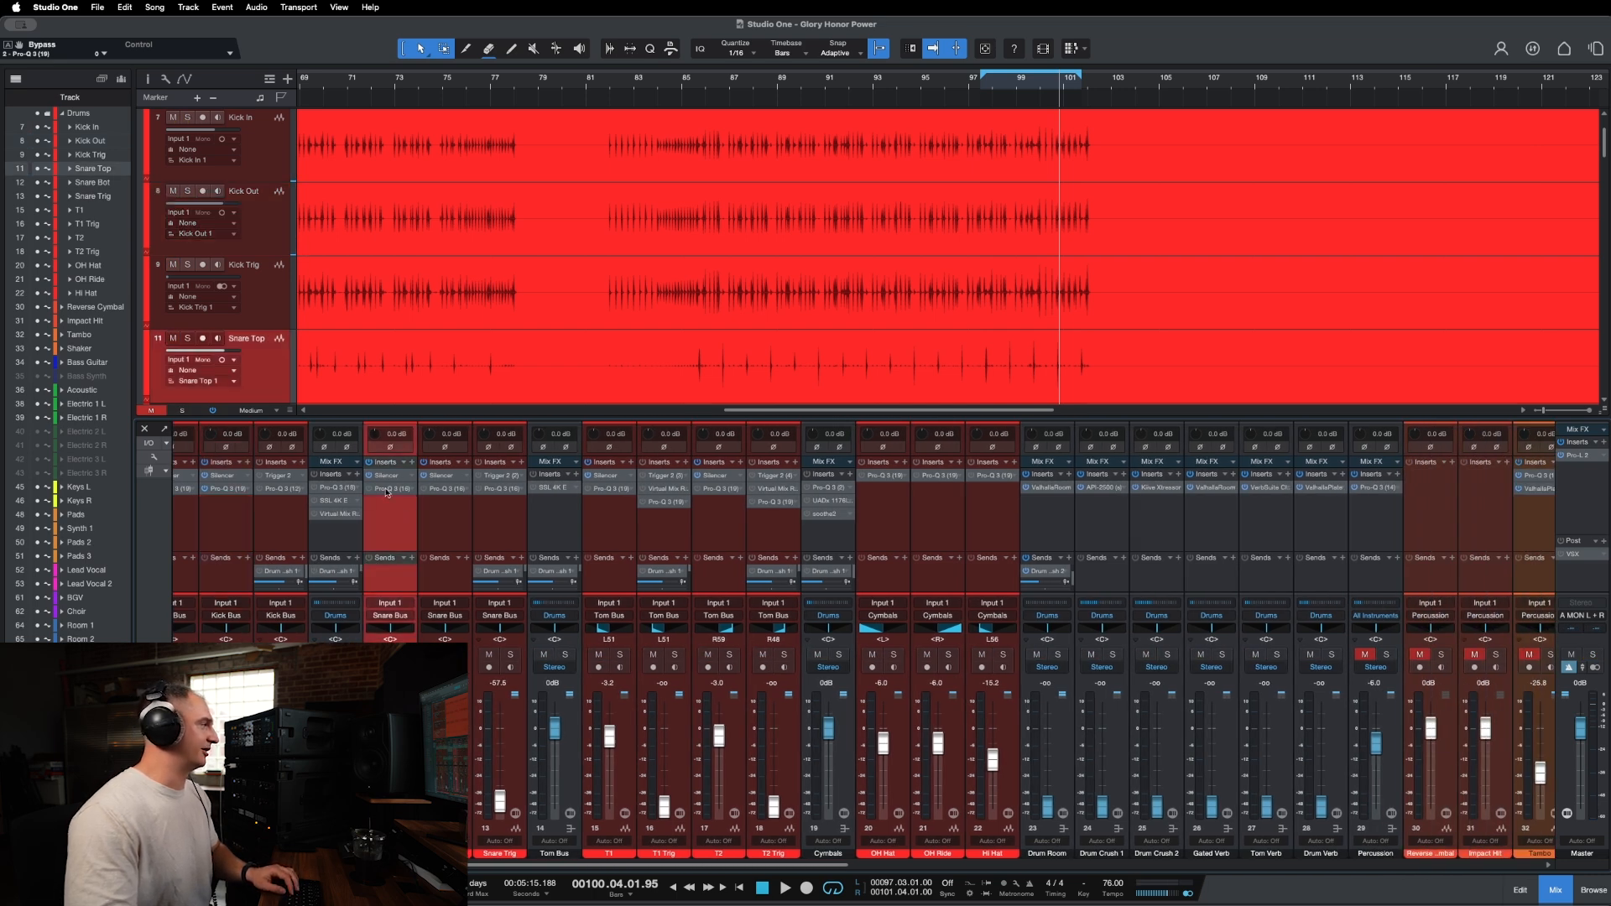
{"action": "key", "text": "s"}
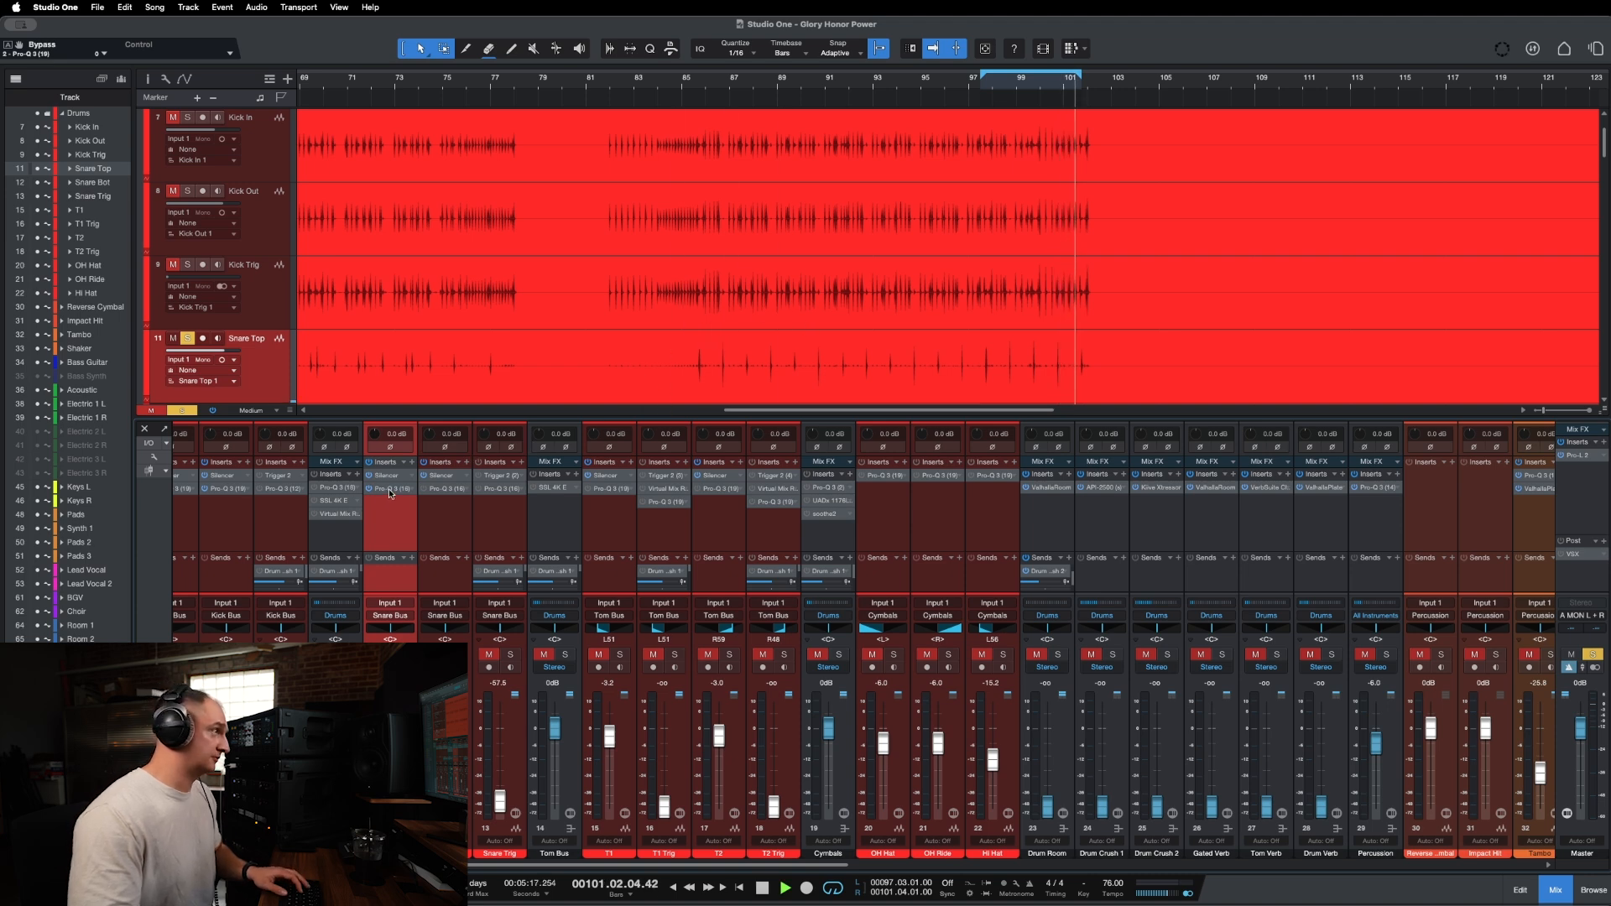
{"action": "scroll", "coordinate": [853, 195], "scroll_direction": "down", "scroll_amount": 5}
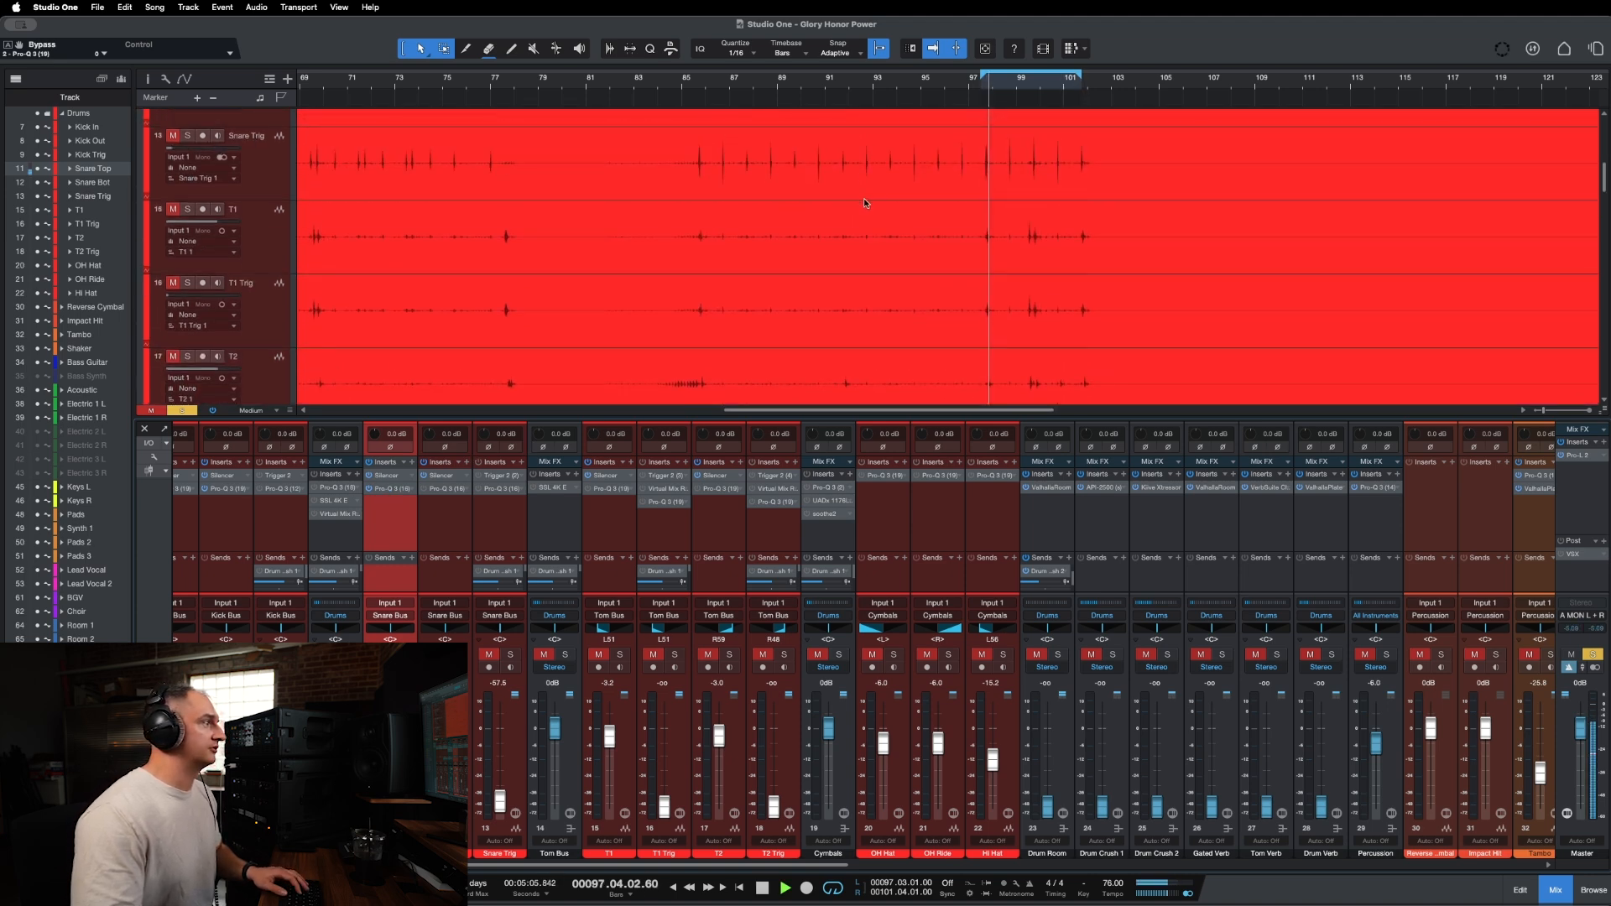
{"action": "scroll", "coordinate": [920, 200], "scroll_direction": "up", "scroll_amount": 1}
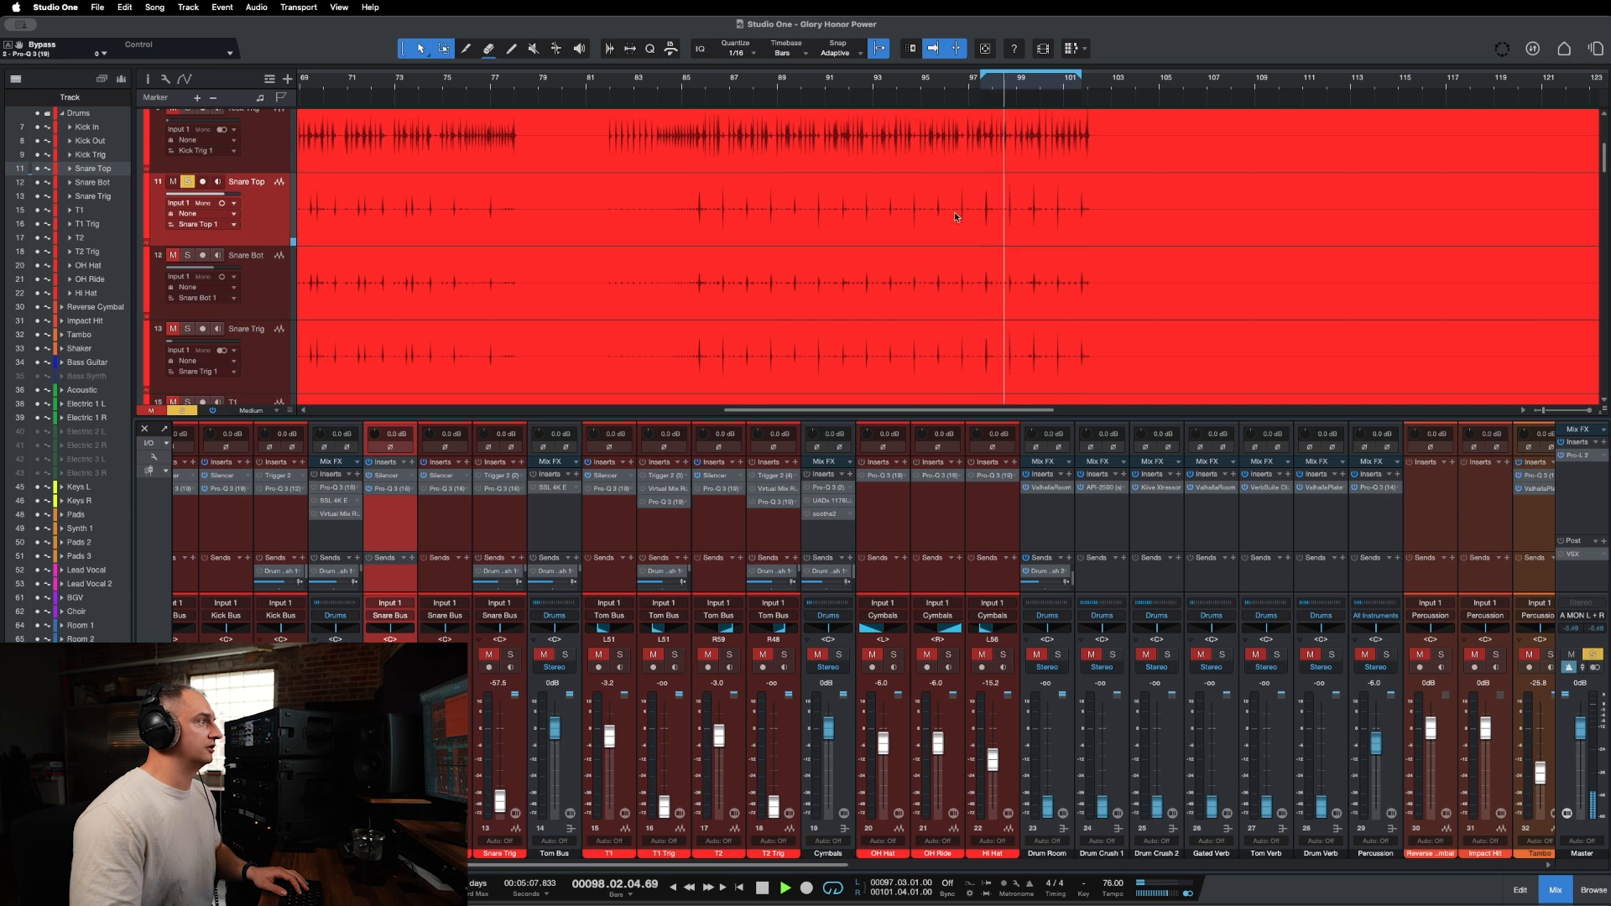
Open Snare Top's Pro-Q 3 and set its low-mid bell to a 4.86 dB cut at about 412 Hz.
{"action": "left_click", "coordinate": [383, 490]}
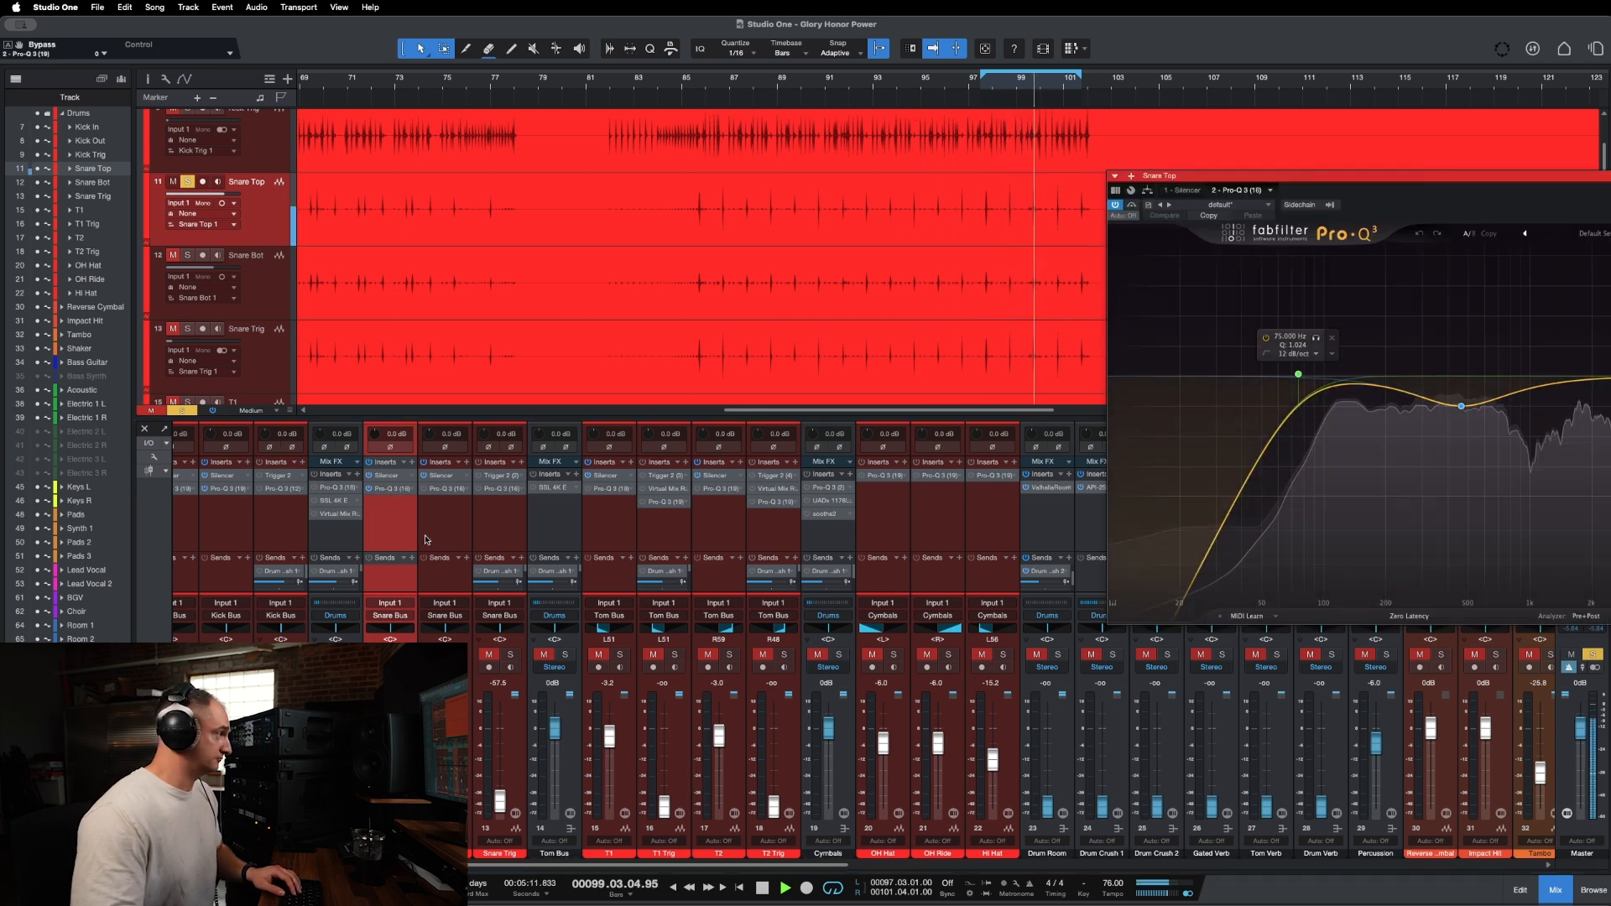
{"action": "left_click", "coordinate": [462, 513]}
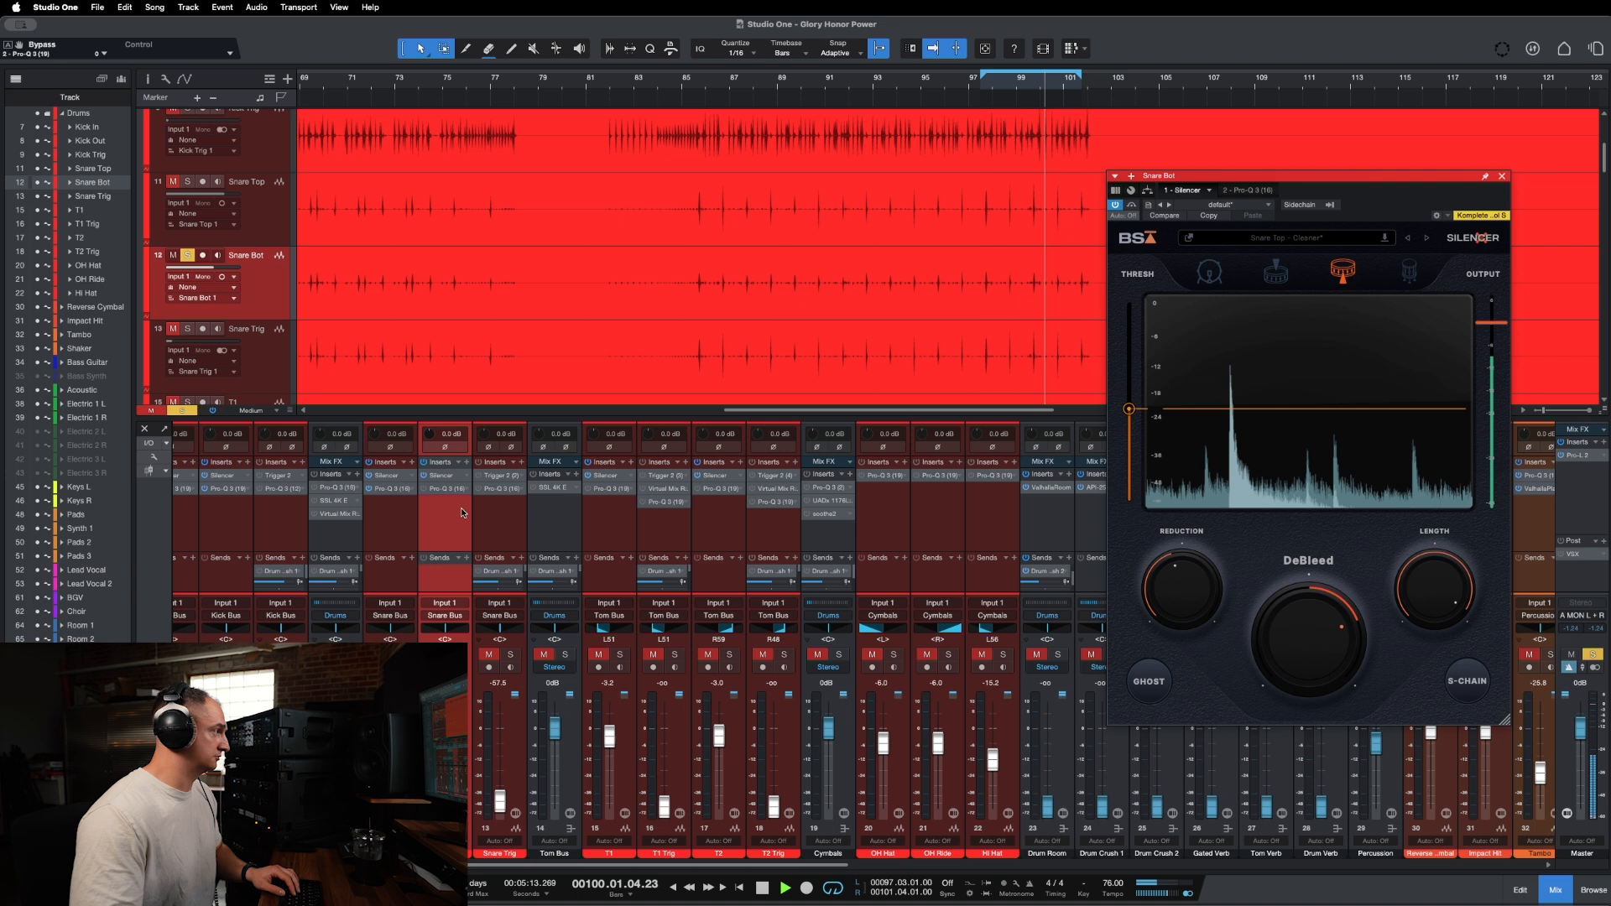
{"action": "left_click", "coordinate": [389, 521]}
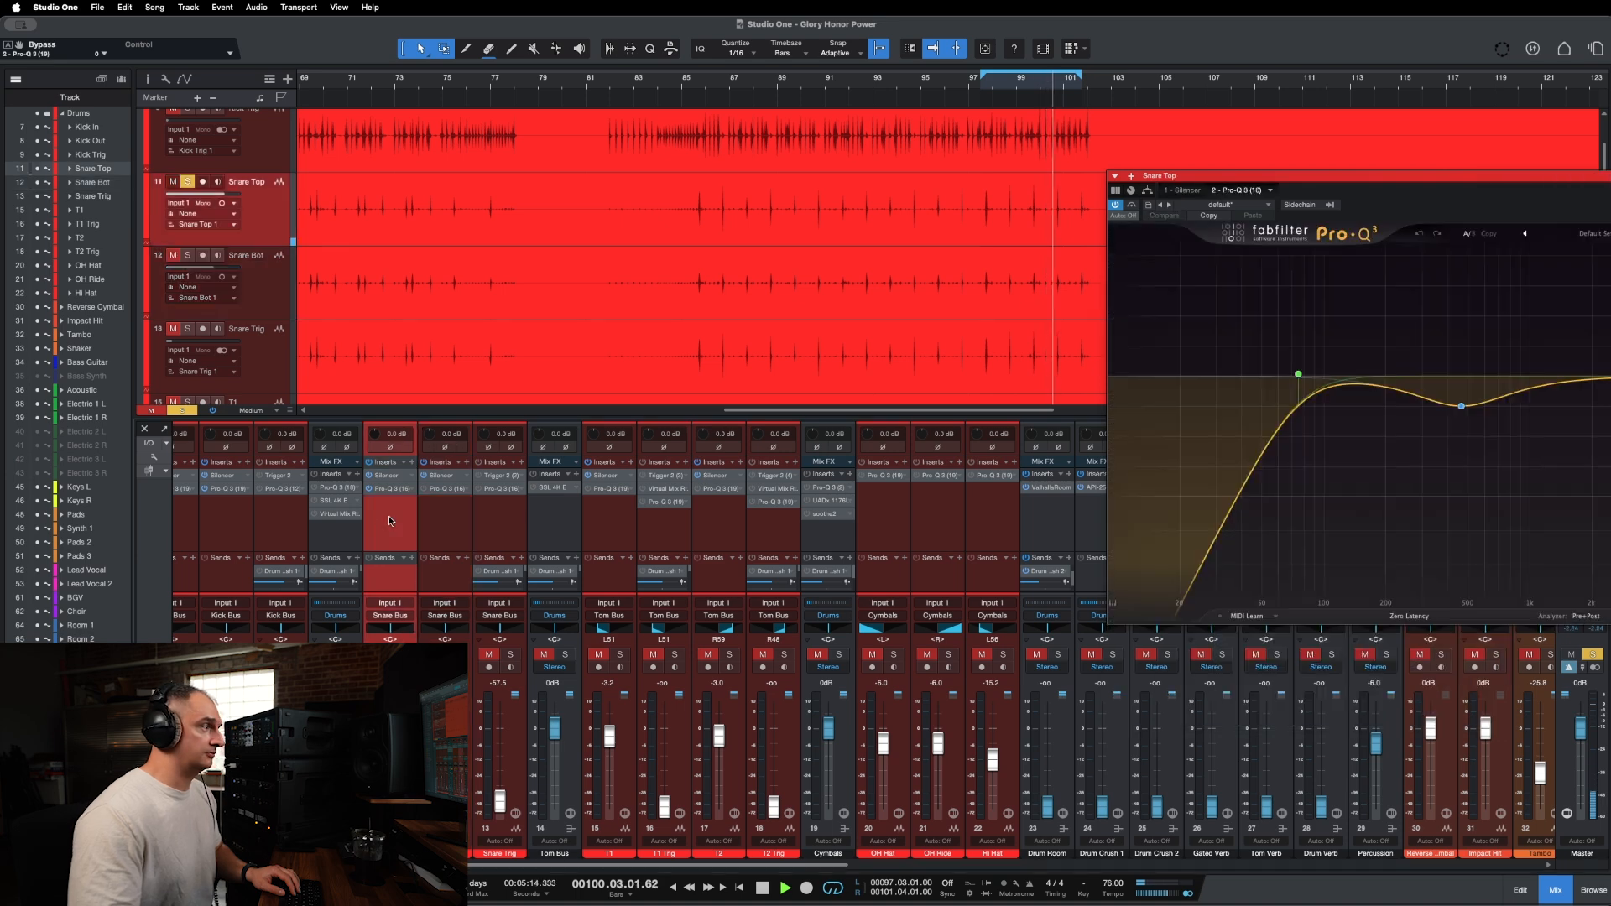
{"action": "left_click", "coordinate": [1468, 406]}
{"action": "mouse_move", "coordinate": [1466, 406]}
{"action": "left_mouse_down"}
{"action": "mouse_move", "coordinate": [1468, 262]}
{"action": "mouse_move", "coordinate": [1437, 272]}
{"action": "mouse_move", "coordinate": [1450, 271]}
{"action": "mouse_move", "coordinate": [1451, 426]}
{"action": "left_mouse_up"}
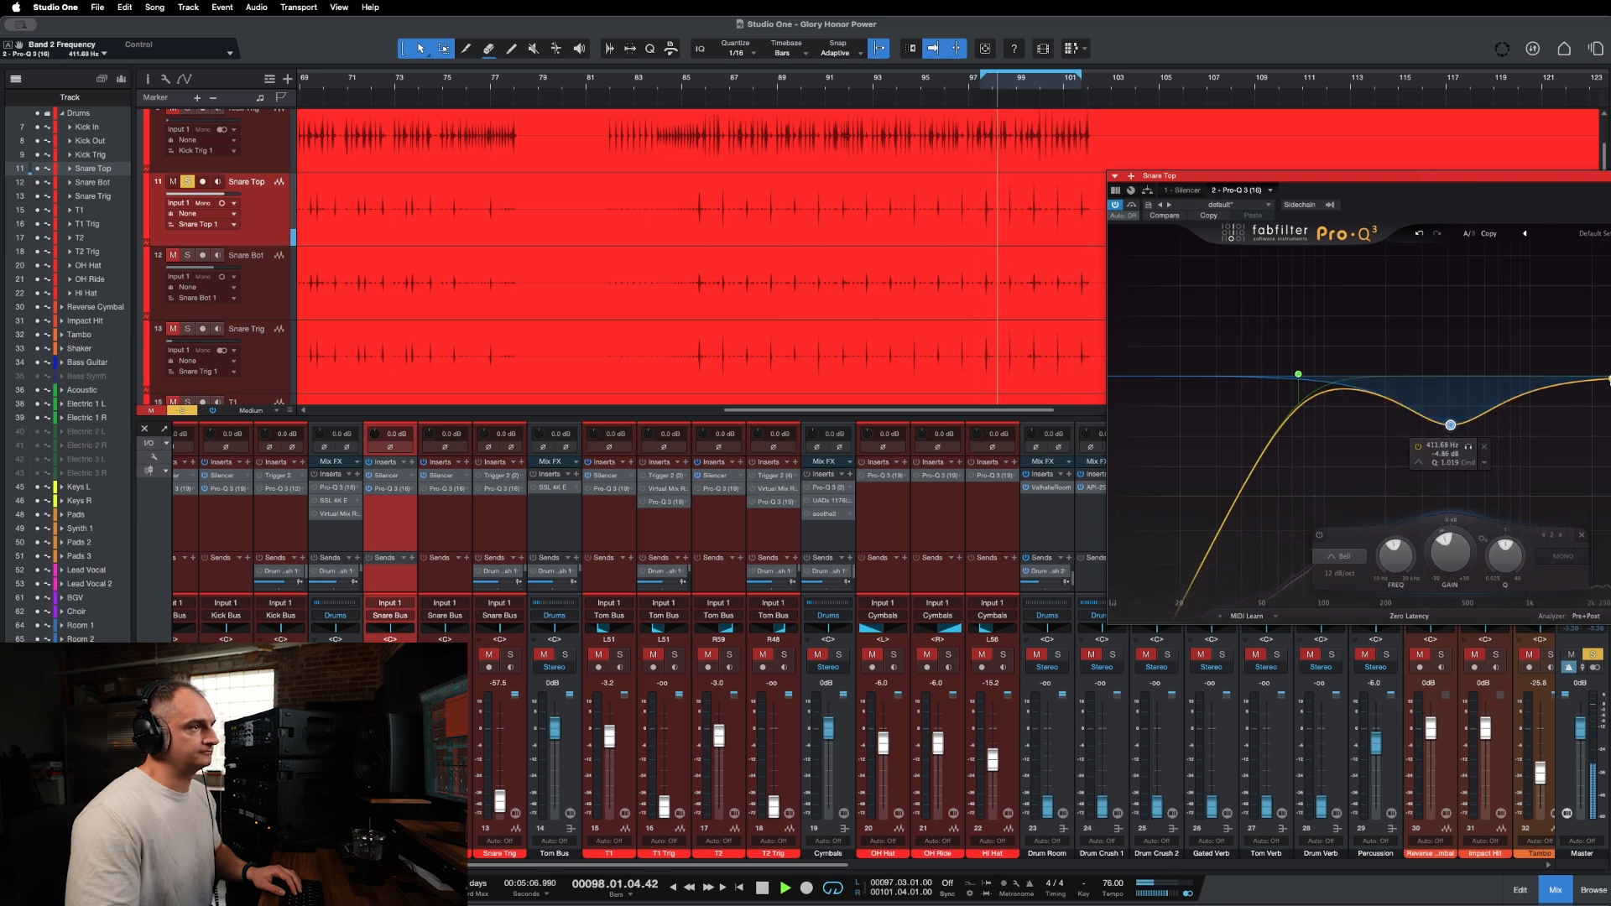
Add a narrow bell on Snare Top, sweep it boosted, set it to a cut of about 4 dB near 700 Hz, and close the EQ.
{"action": "double_click", "coordinate": [1548, 376]}
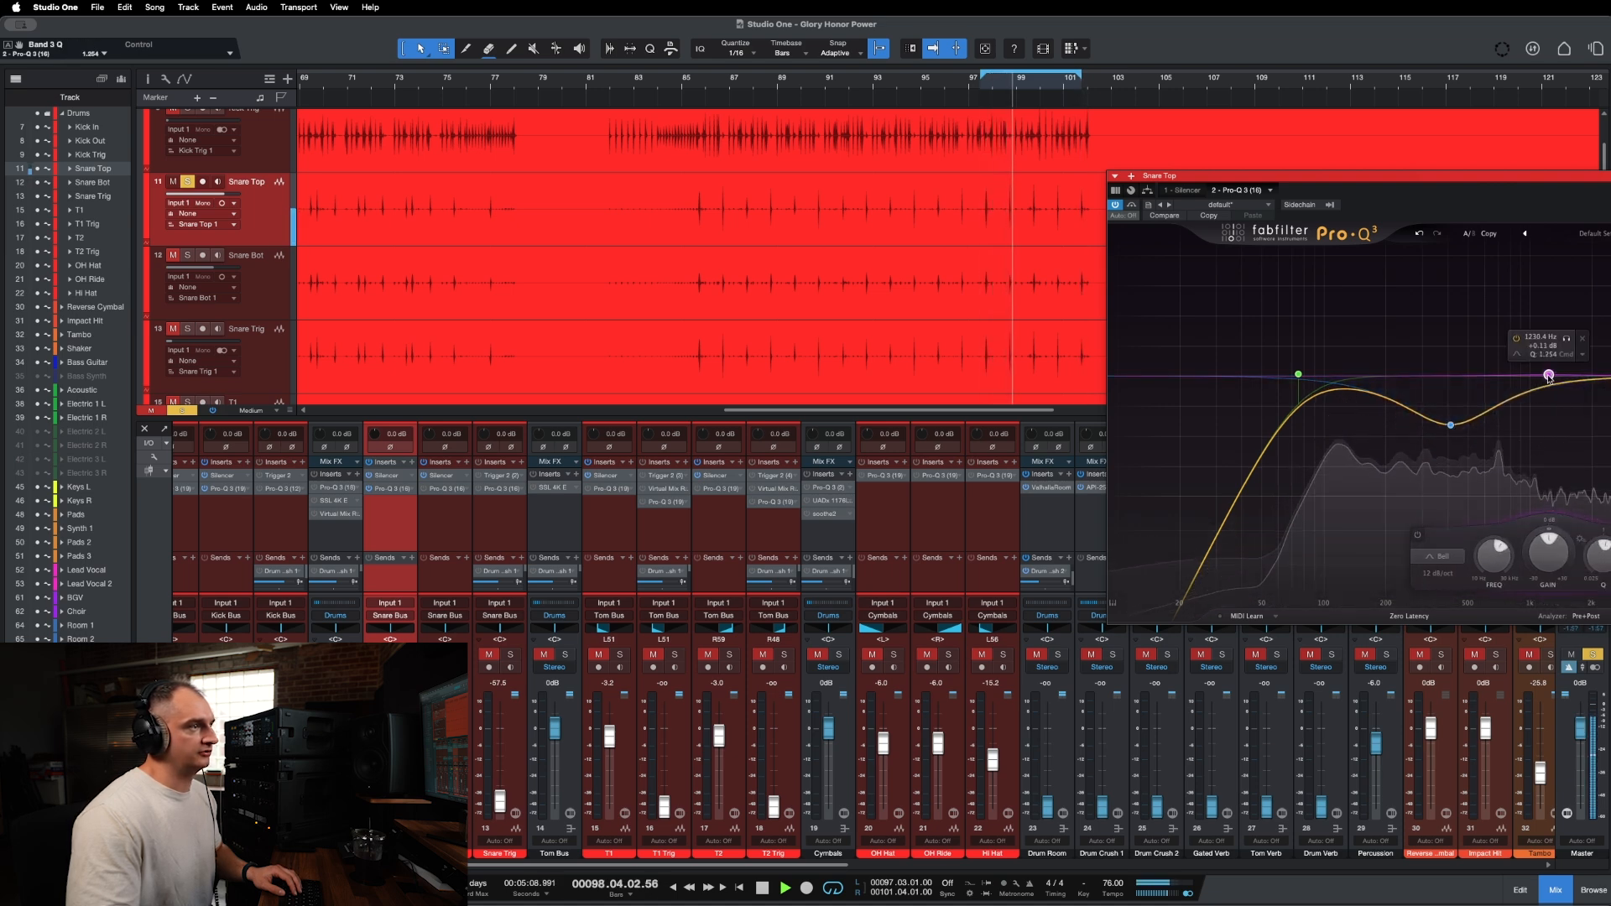
{"action": "left_click_drag", "start_coordinate": [1550, 376], "coordinate": [1501, 267]}
{"action": "scroll", "coordinate": [1576, 287], "scroll_direction": "up", "scroll_amount": 5}
{"action": "right_click", "coordinate": [1520, 260]}
{"action": "left_click", "coordinate": [1525, 265]}
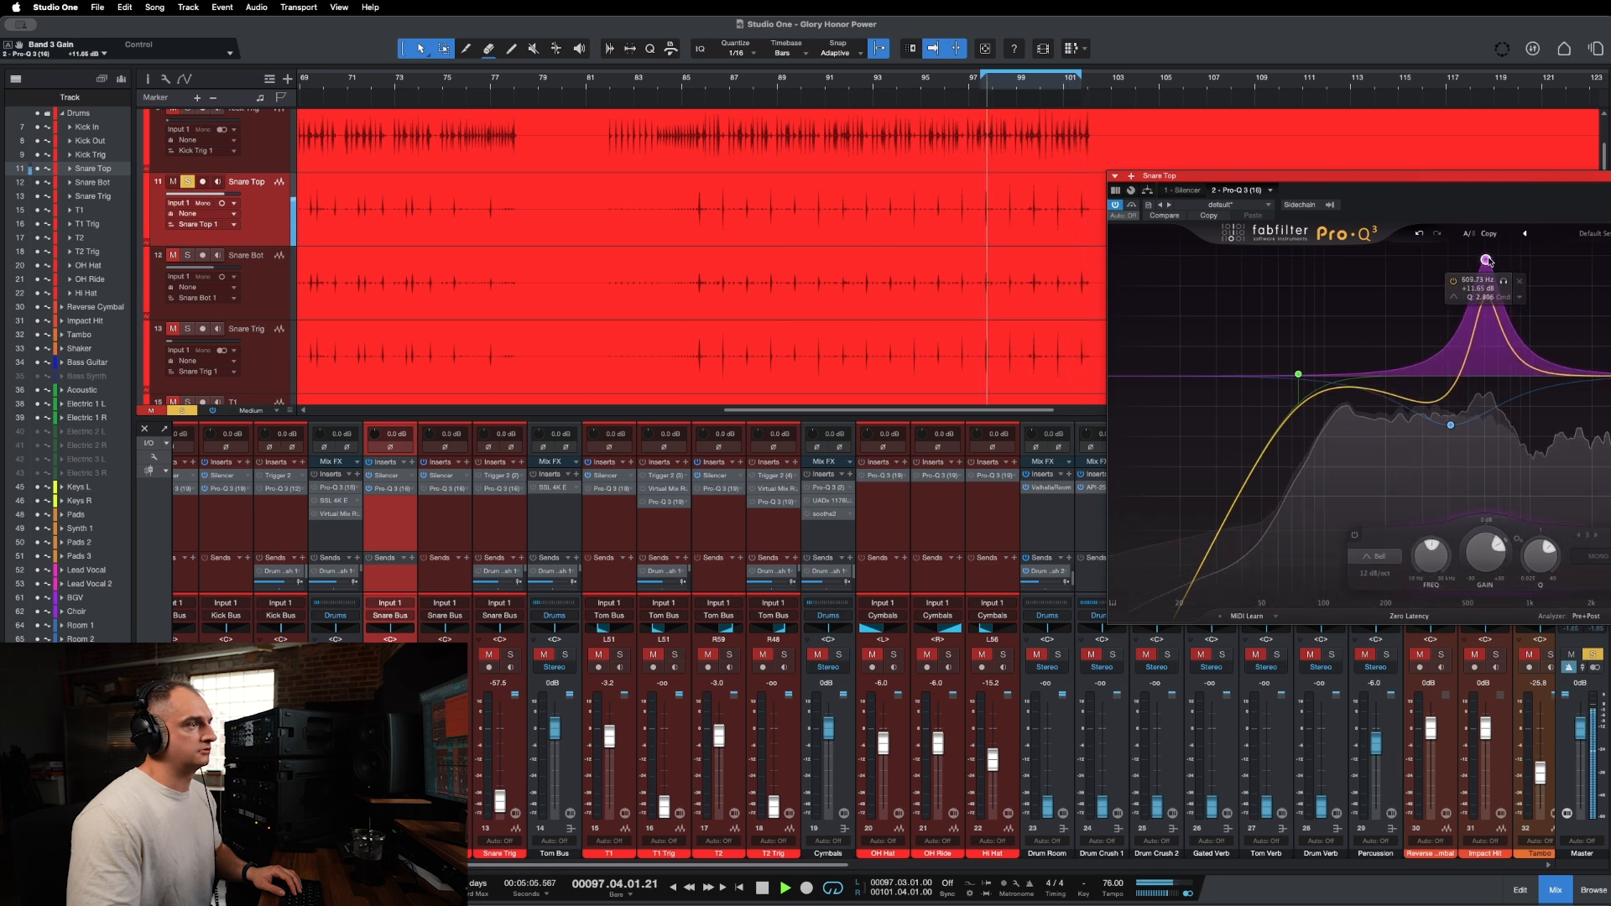
{"action": "left_click_drag", "start_coordinate": [1483, 266], "coordinate": [1501, 419]}
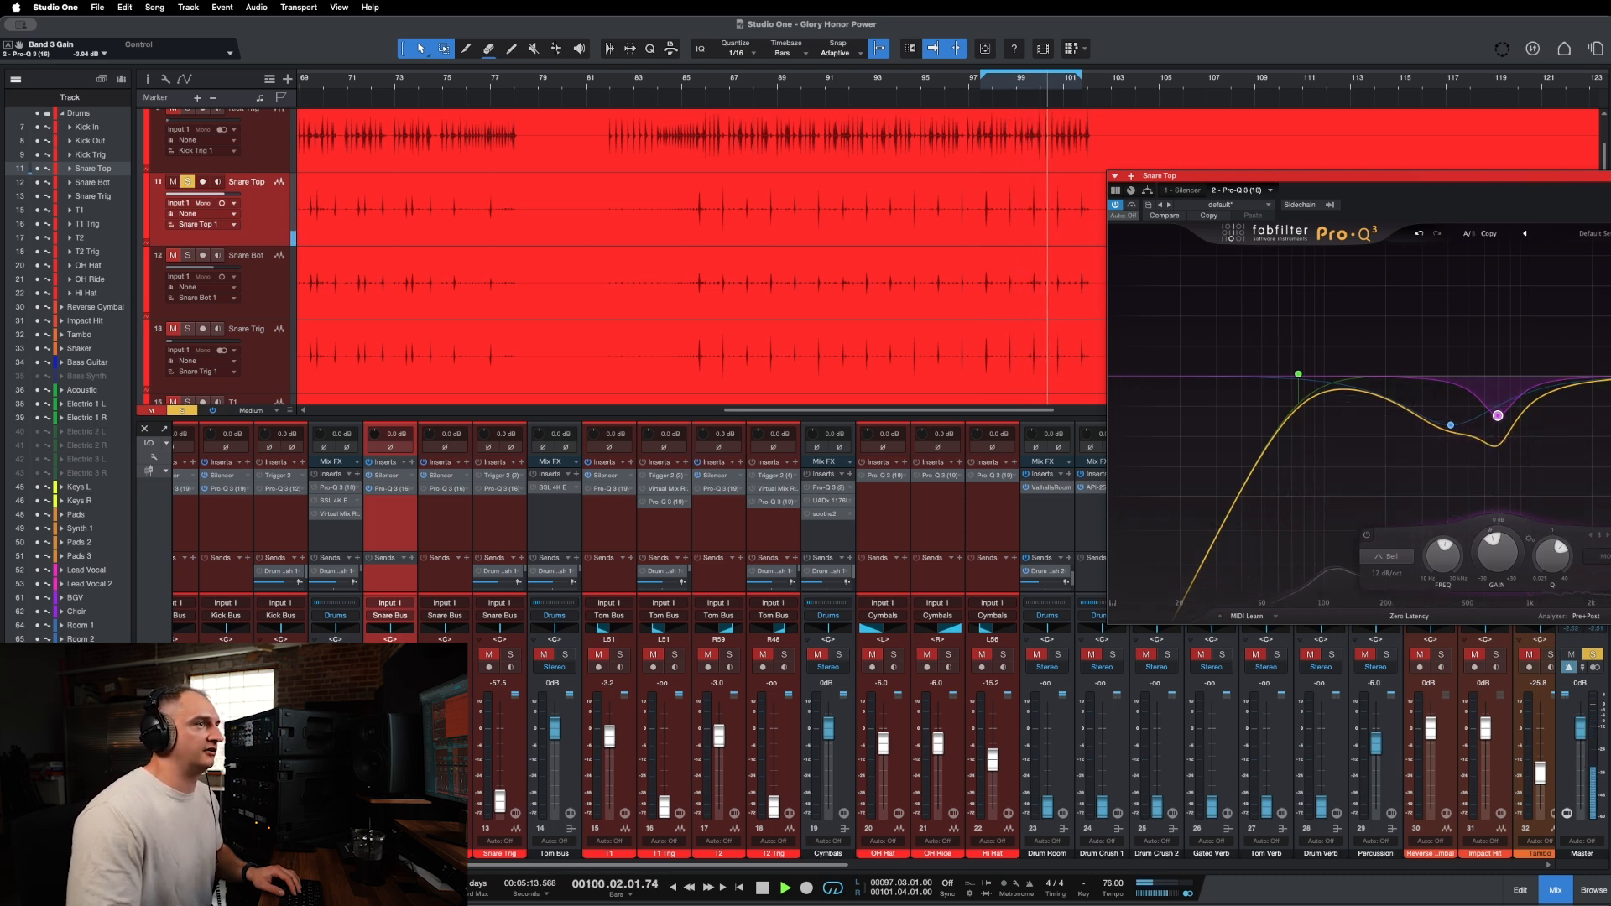
{"action": "key", "text": "Escape"}
{"action": "key", "text": "space"}
Unsolo Snare Top, solo Snare Bot, and open Snare Bot's Pro-Q 3 for playback.
{"action": "key", "text": "s"}
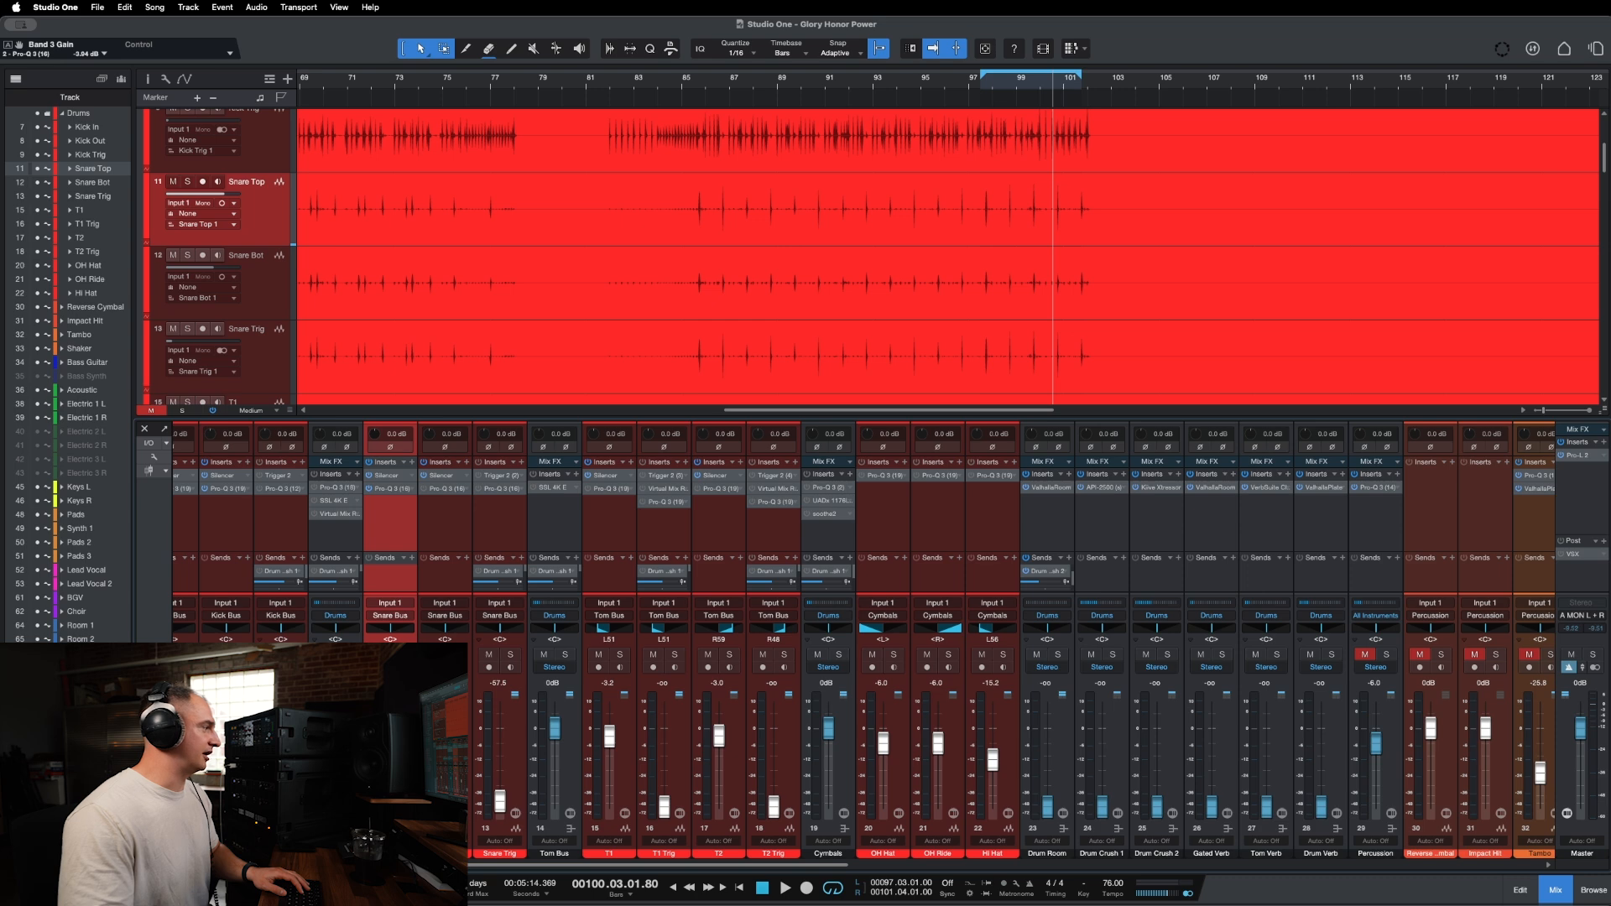
{"action": "left_click", "coordinate": [455, 655]}
{"action": "left_click", "coordinate": [442, 490]}
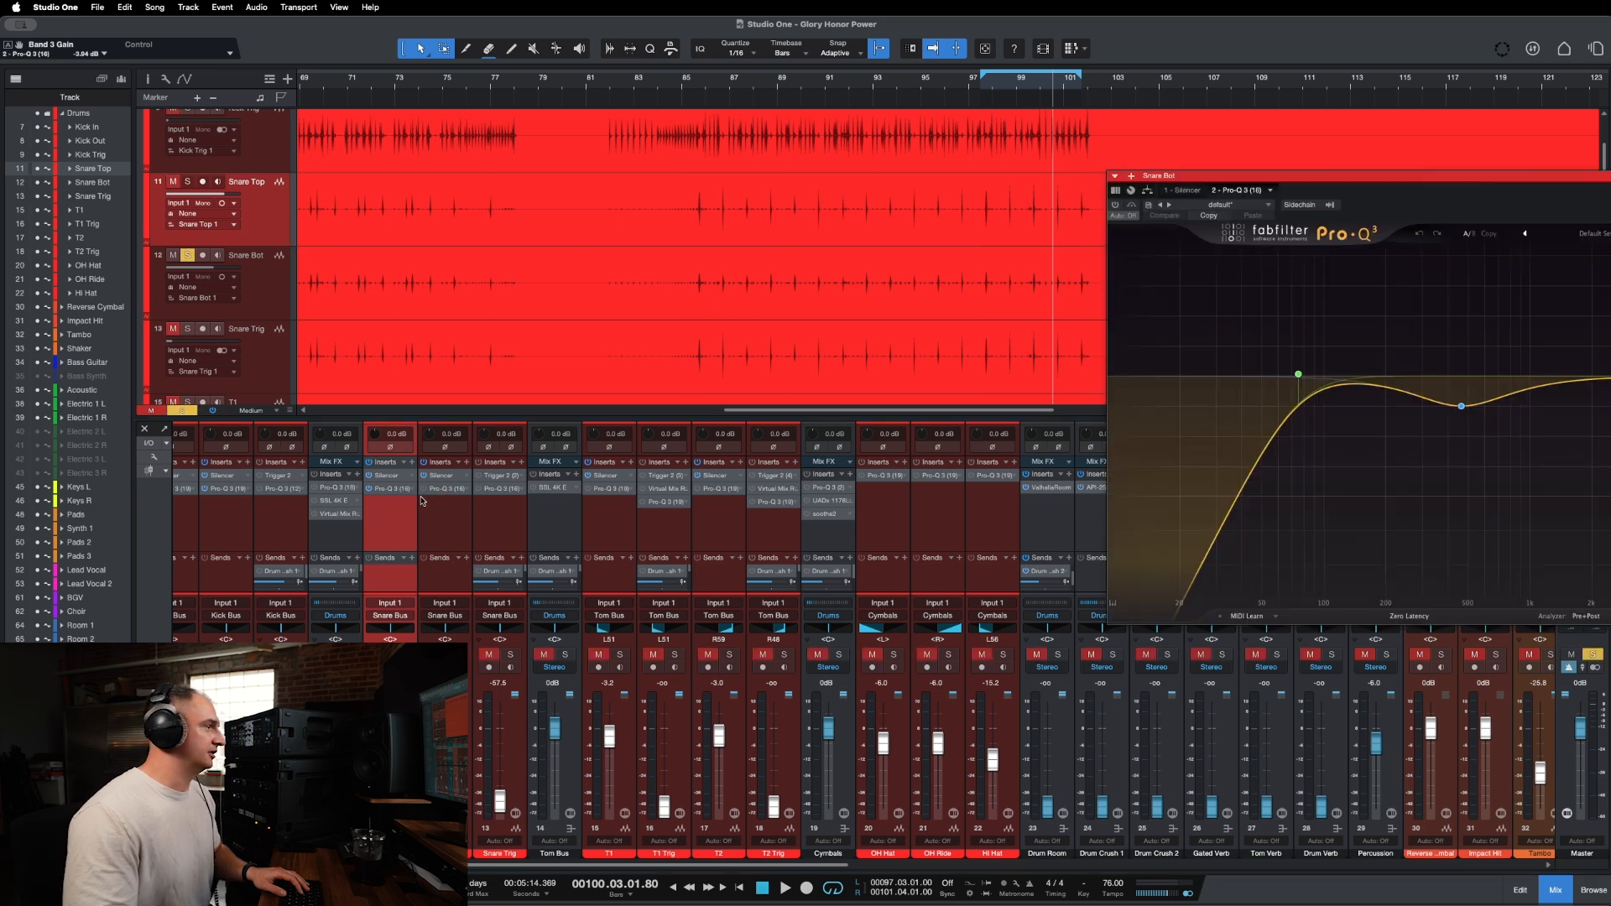
{"action": "left_click", "coordinate": [423, 497]}
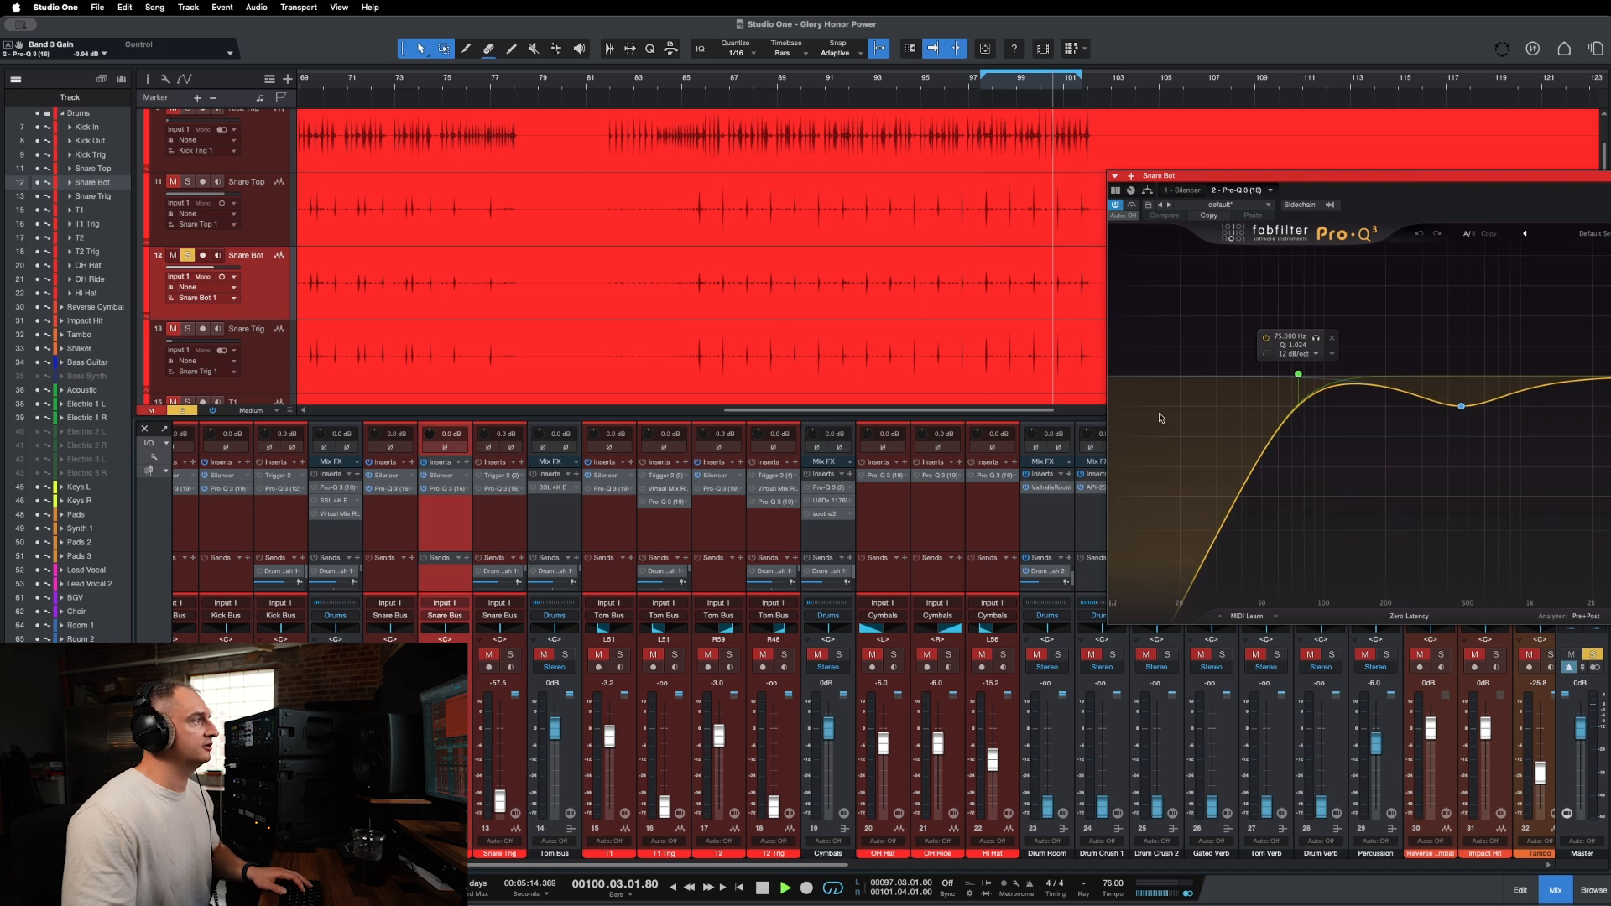
{"action": "key", "text": "space"}
Raise Snare Bot's low cut to about 153 Hz and set bell cuts of about 3 dB near 480 Hz and 747 Hz.
{"action": "left_click_drag", "start_coordinate": [1465, 410], "coordinate": [1461, 382]}
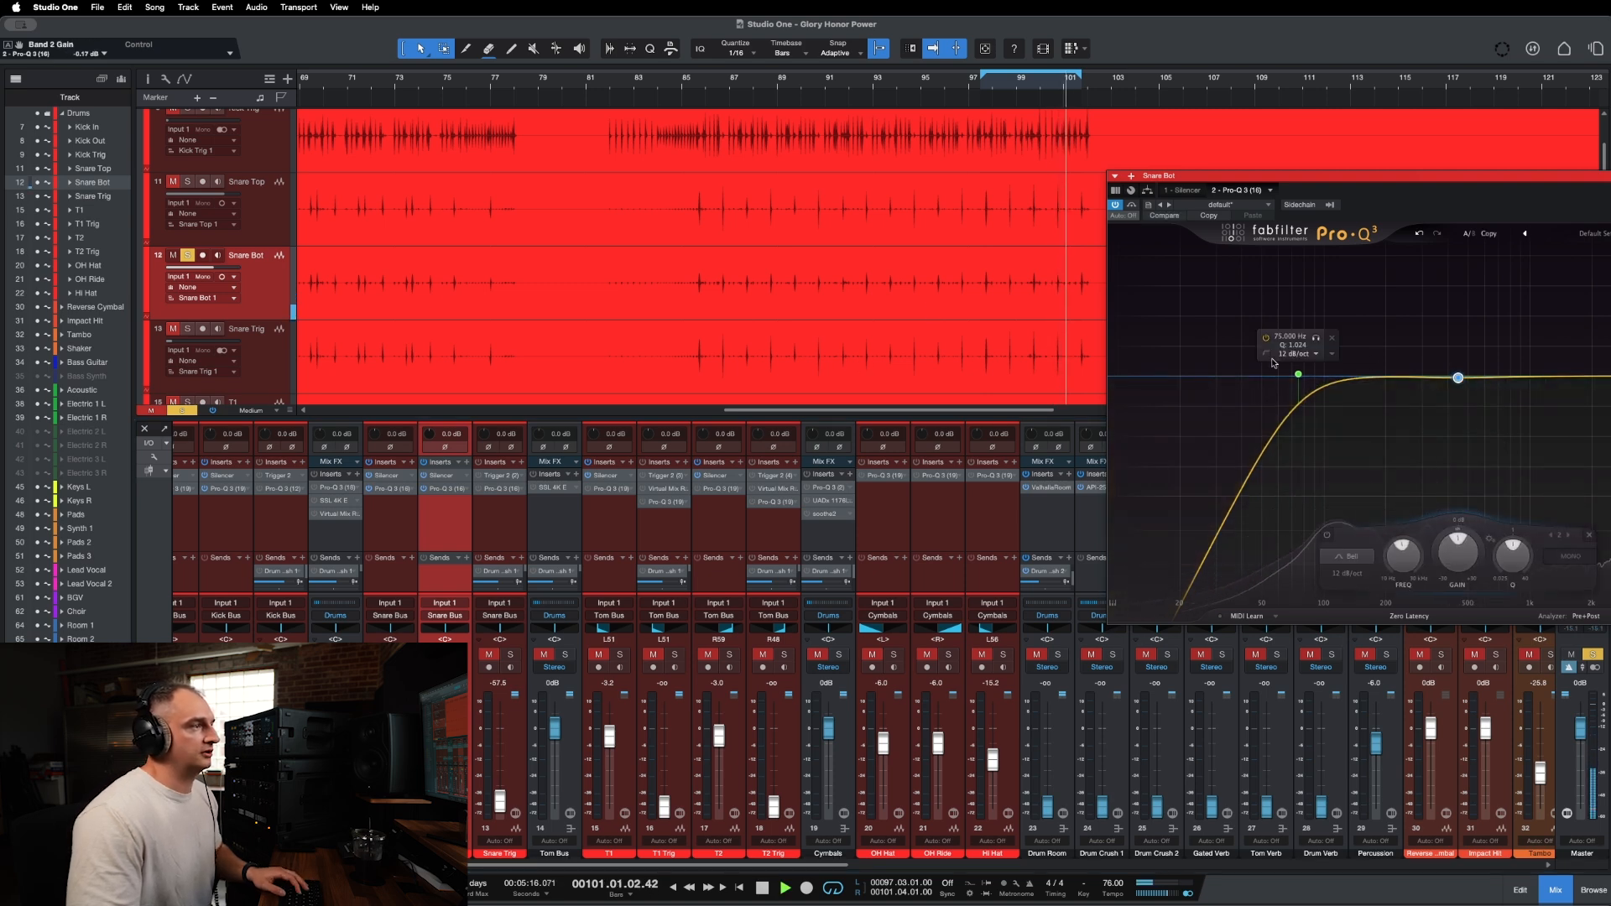
{"action": "left_click_drag", "start_coordinate": [1298, 374], "coordinate": [1361, 372]}
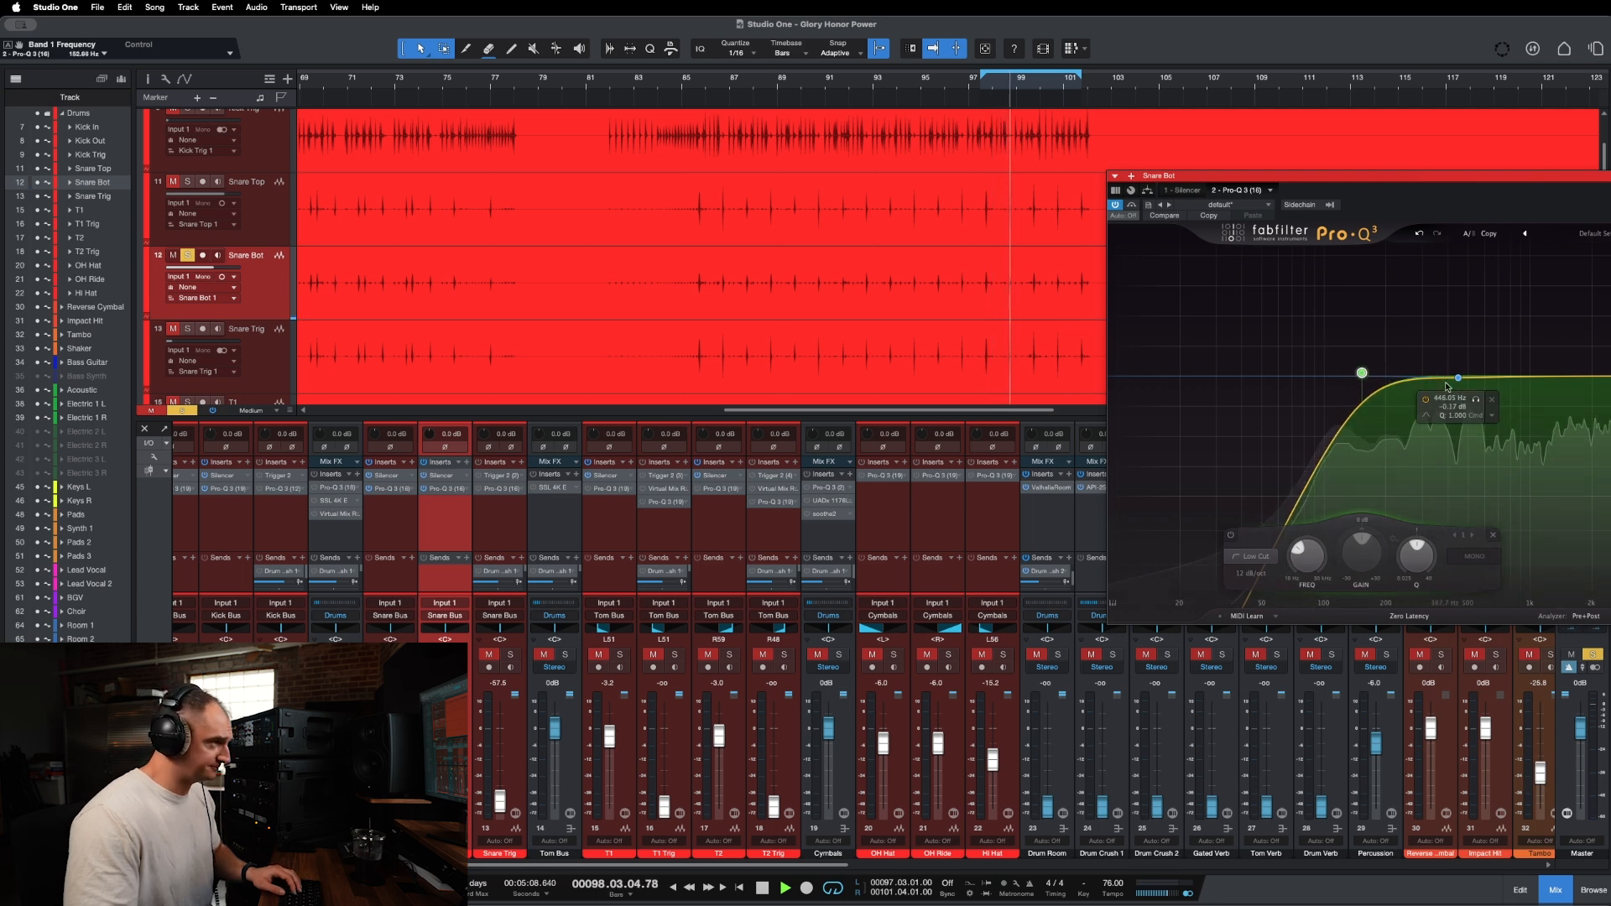
{"action": "mouse_move", "coordinate": [1459, 379]}
{"action": "left_mouse_down"}
{"action": "mouse_move", "coordinate": [1558, 357]}
{"action": "mouse_move", "coordinate": [1567, 281]}
{"action": "mouse_move", "coordinate": [1454, 280]}
{"action": "mouse_move", "coordinate": [1501, 280]}
{"action": "mouse_move", "coordinate": [1501, 426]}
{"action": "mouse_move", "coordinate": [1505, 408]}
{"action": "mouse_move", "coordinate": [1432, 395]}
{"action": "mouse_move", "coordinate": [1477, 244]}
{"action": "mouse_move", "coordinate": [1454, 256]}
{"action": "mouse_move", "coordinate": [1465, 406]}
{"action": "left_mouse_up"}
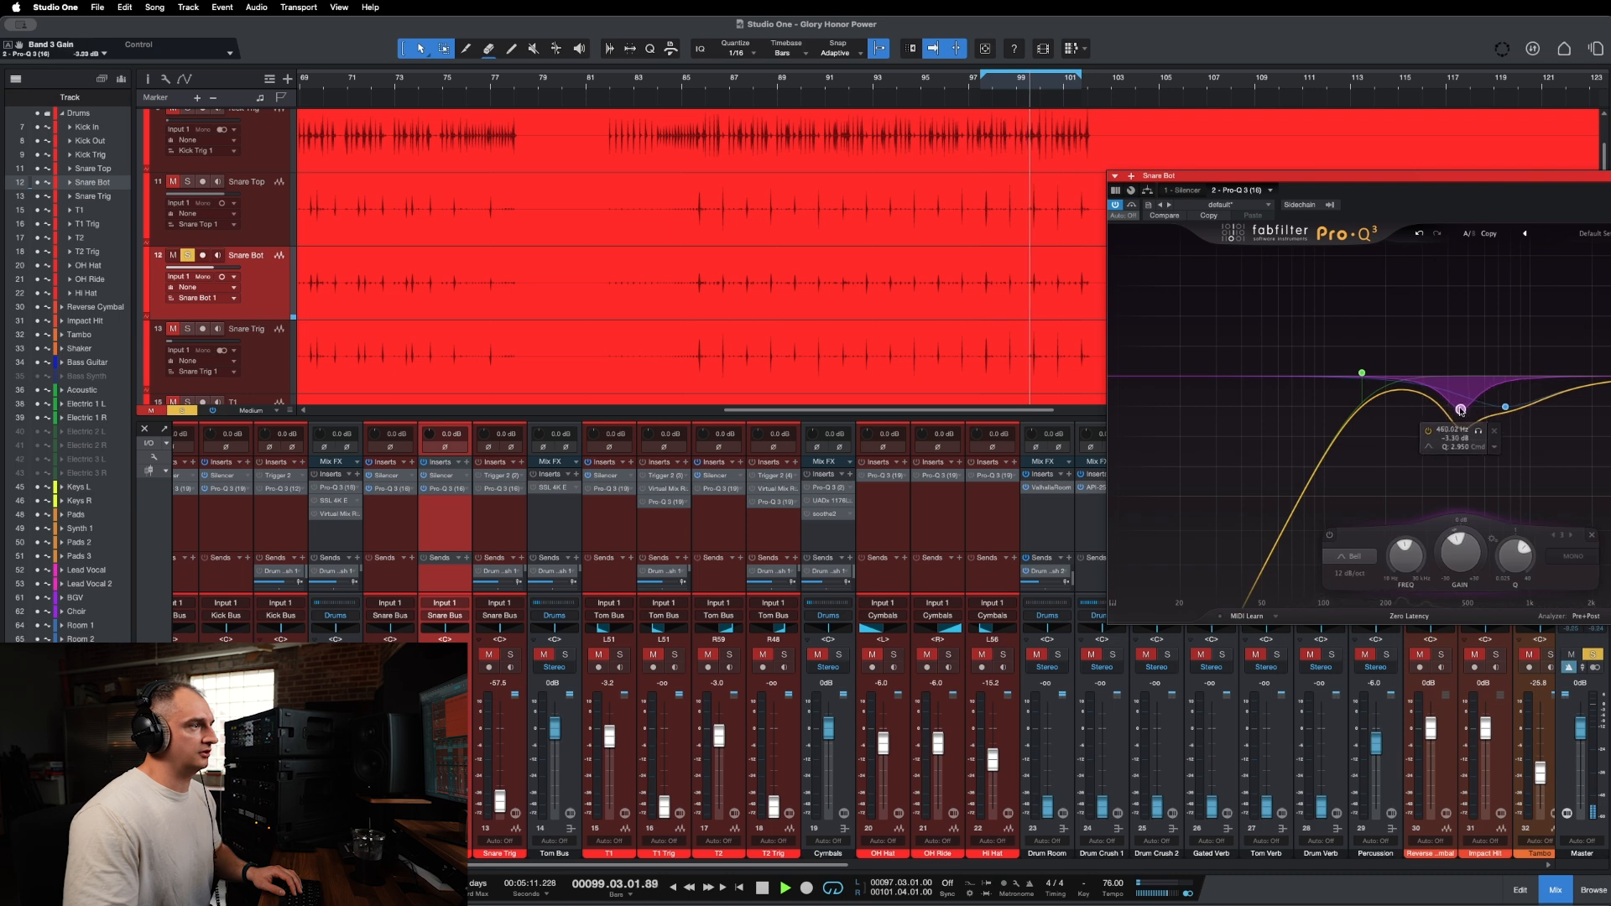
{"action": "left_click", "coordinate": [1506, 406]}
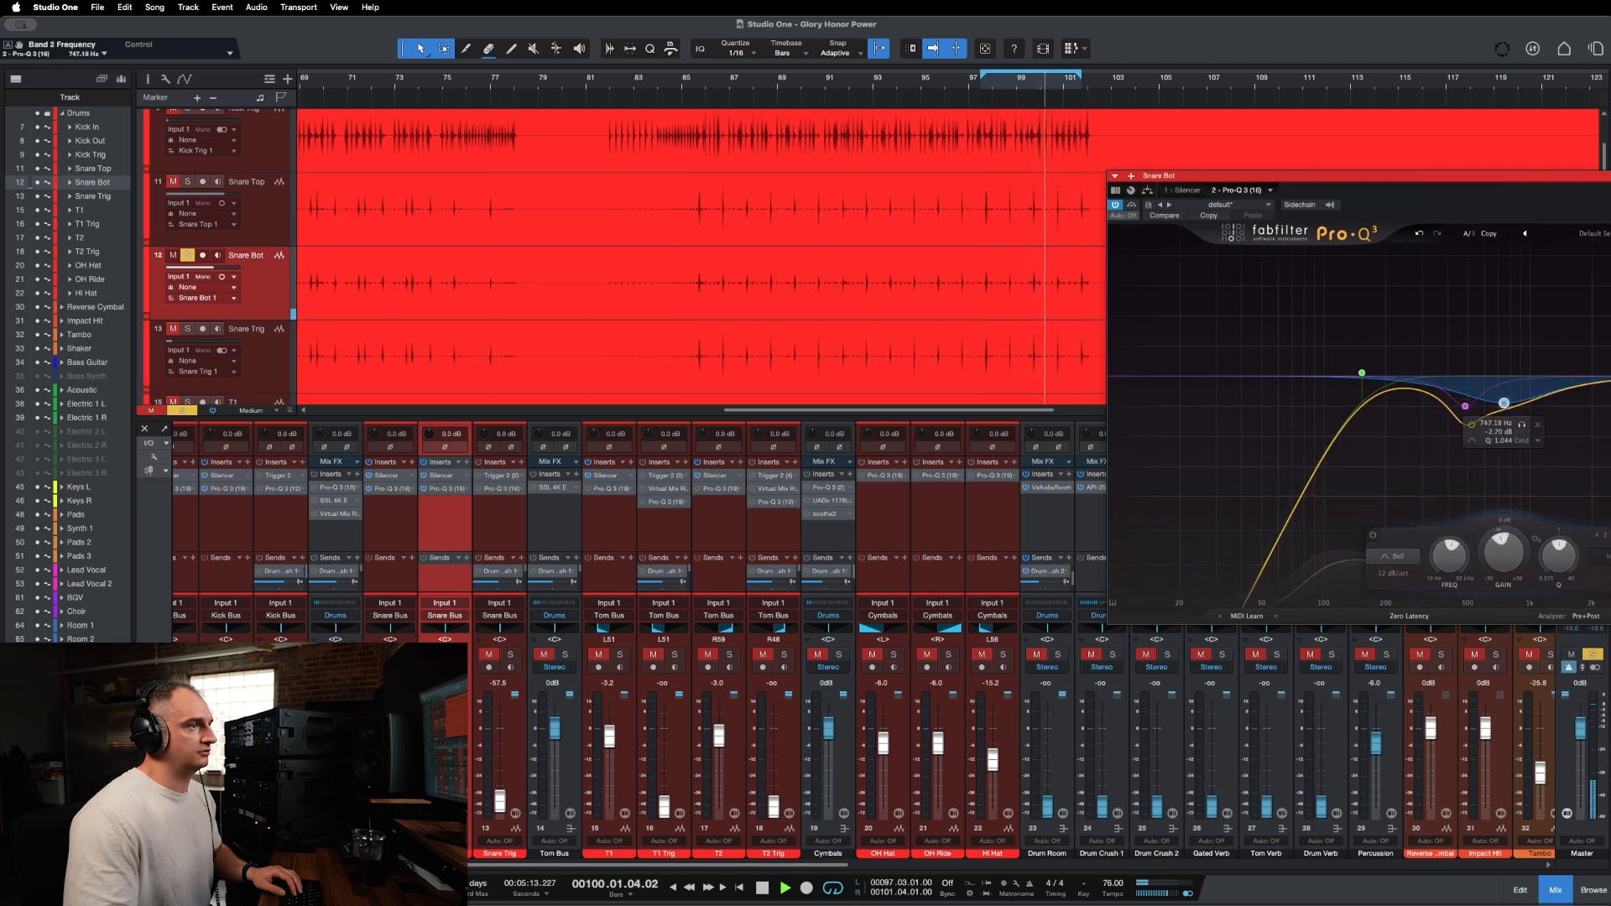
Add a gentle boost near 3 kHz in Snare Bot's Pro-Q 3 and close the EQ.
{"action": "left_click_drag", "start_coordinate": [1610, 379], "coordinate": [1610, 372]}
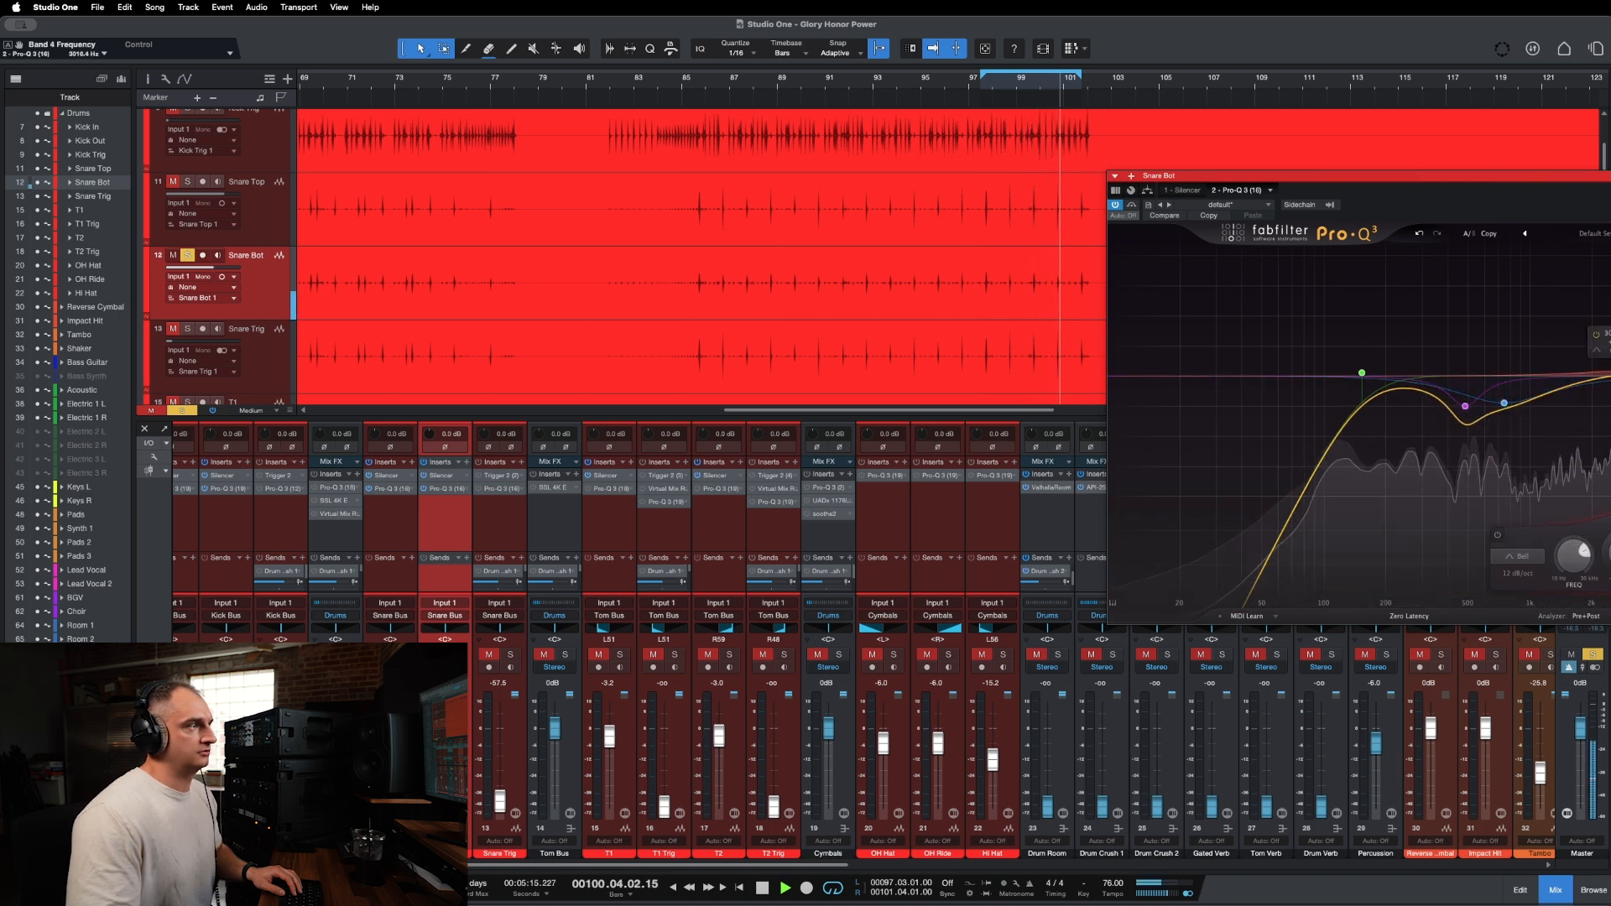
{"action": "left_click", "coordinate": [1466, 394]}
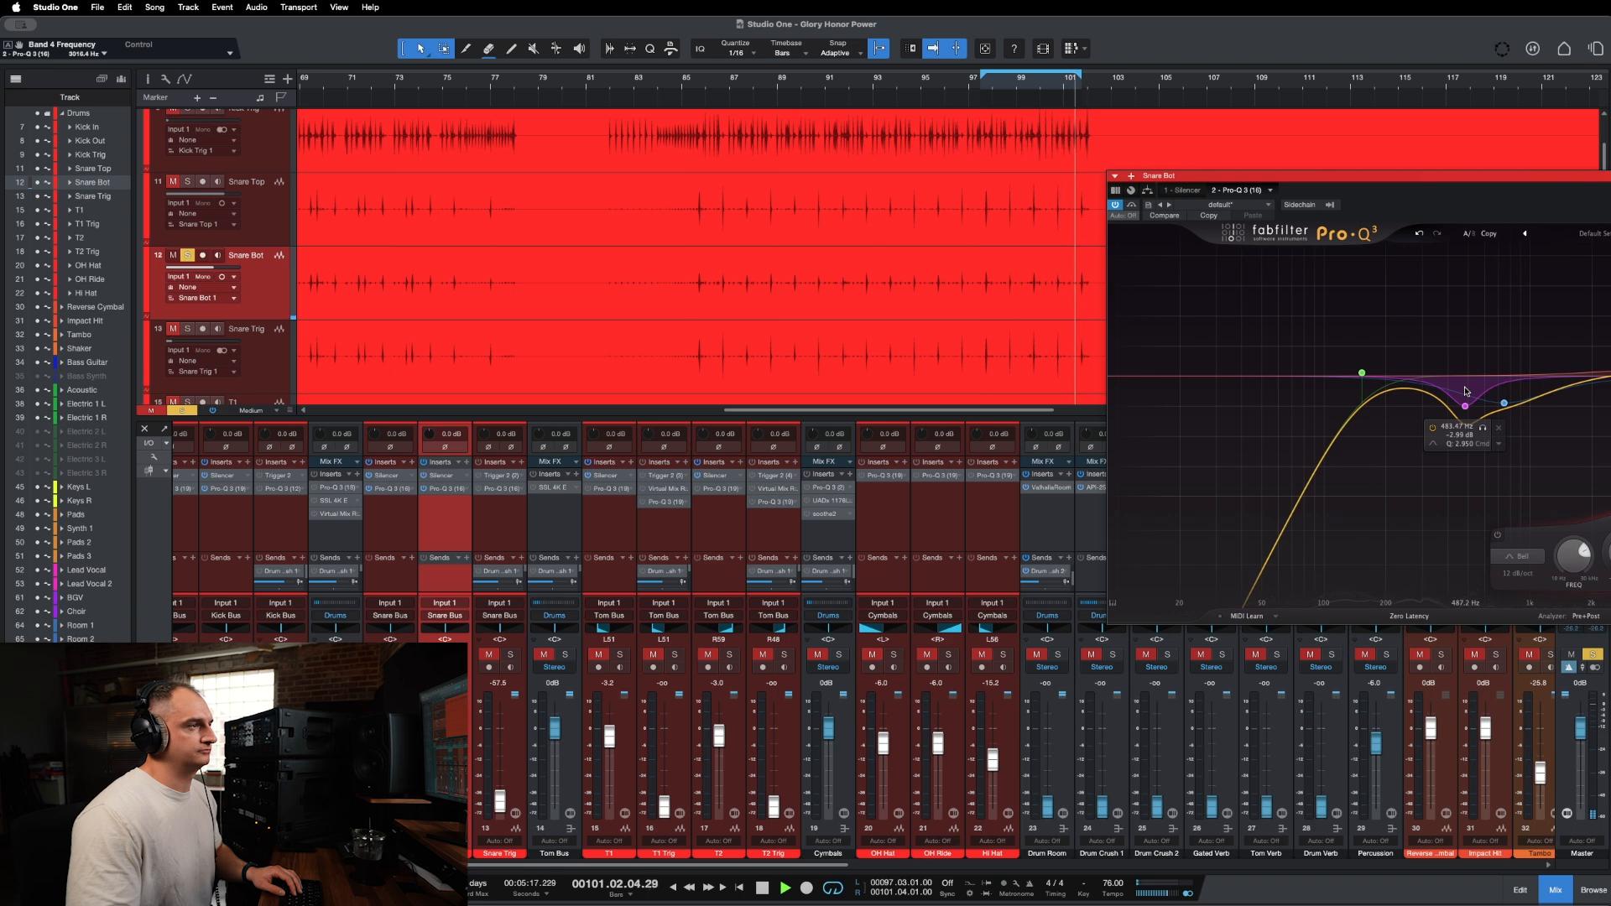
{"action": "left_click_drag", "start_coordinate": [1610, 372], "coordinate": [1610, 375]}
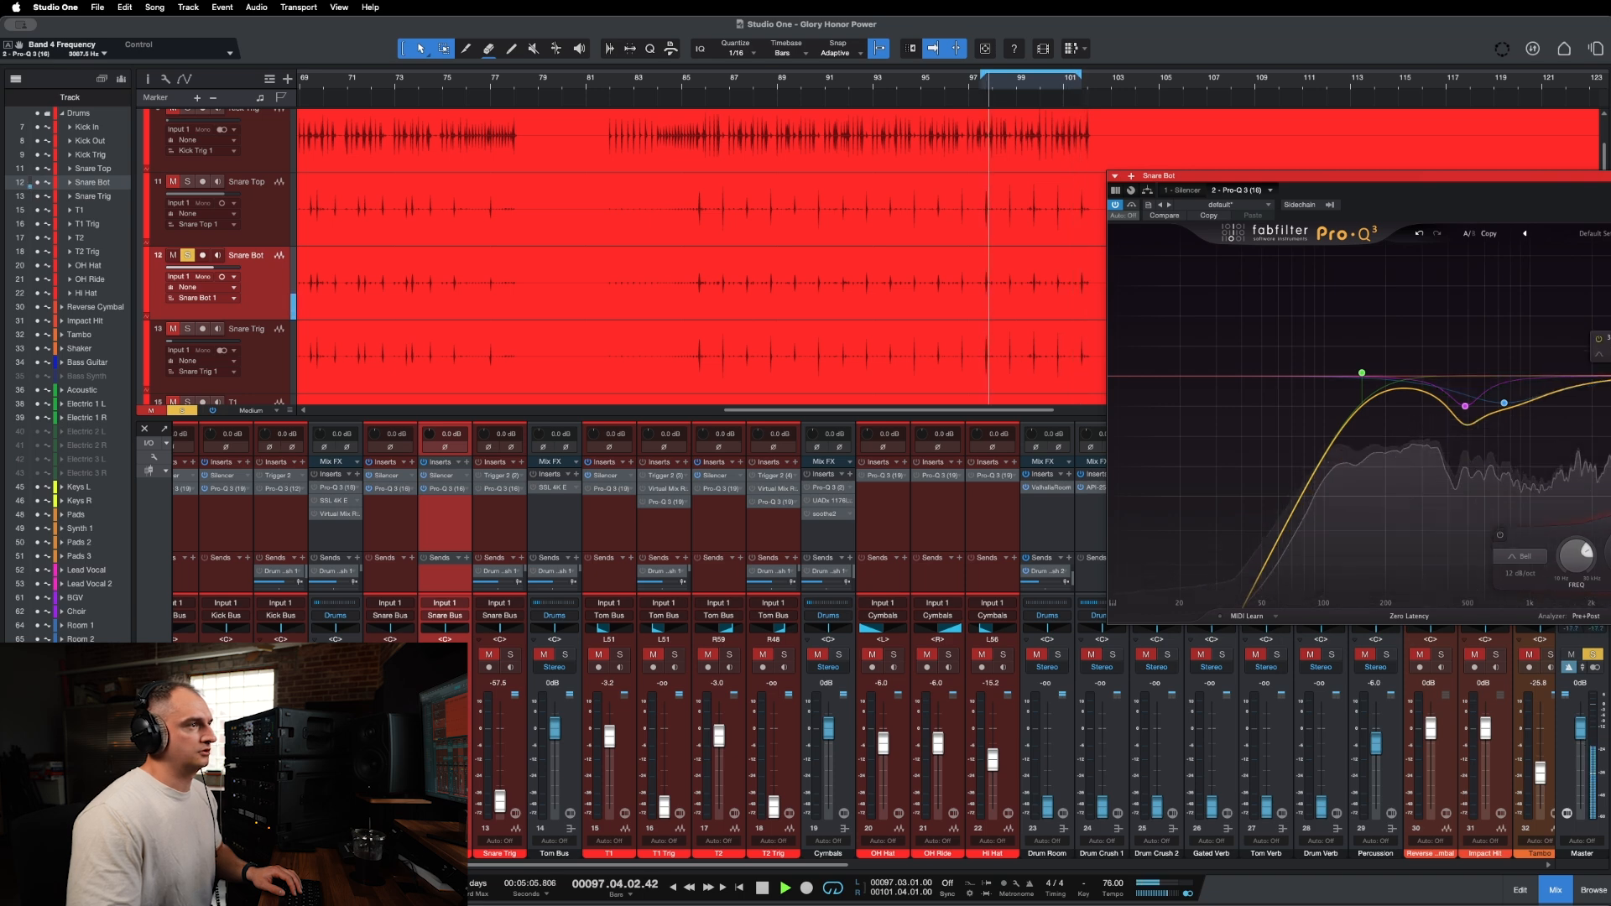
{"action": "key", "text": "Escape"}
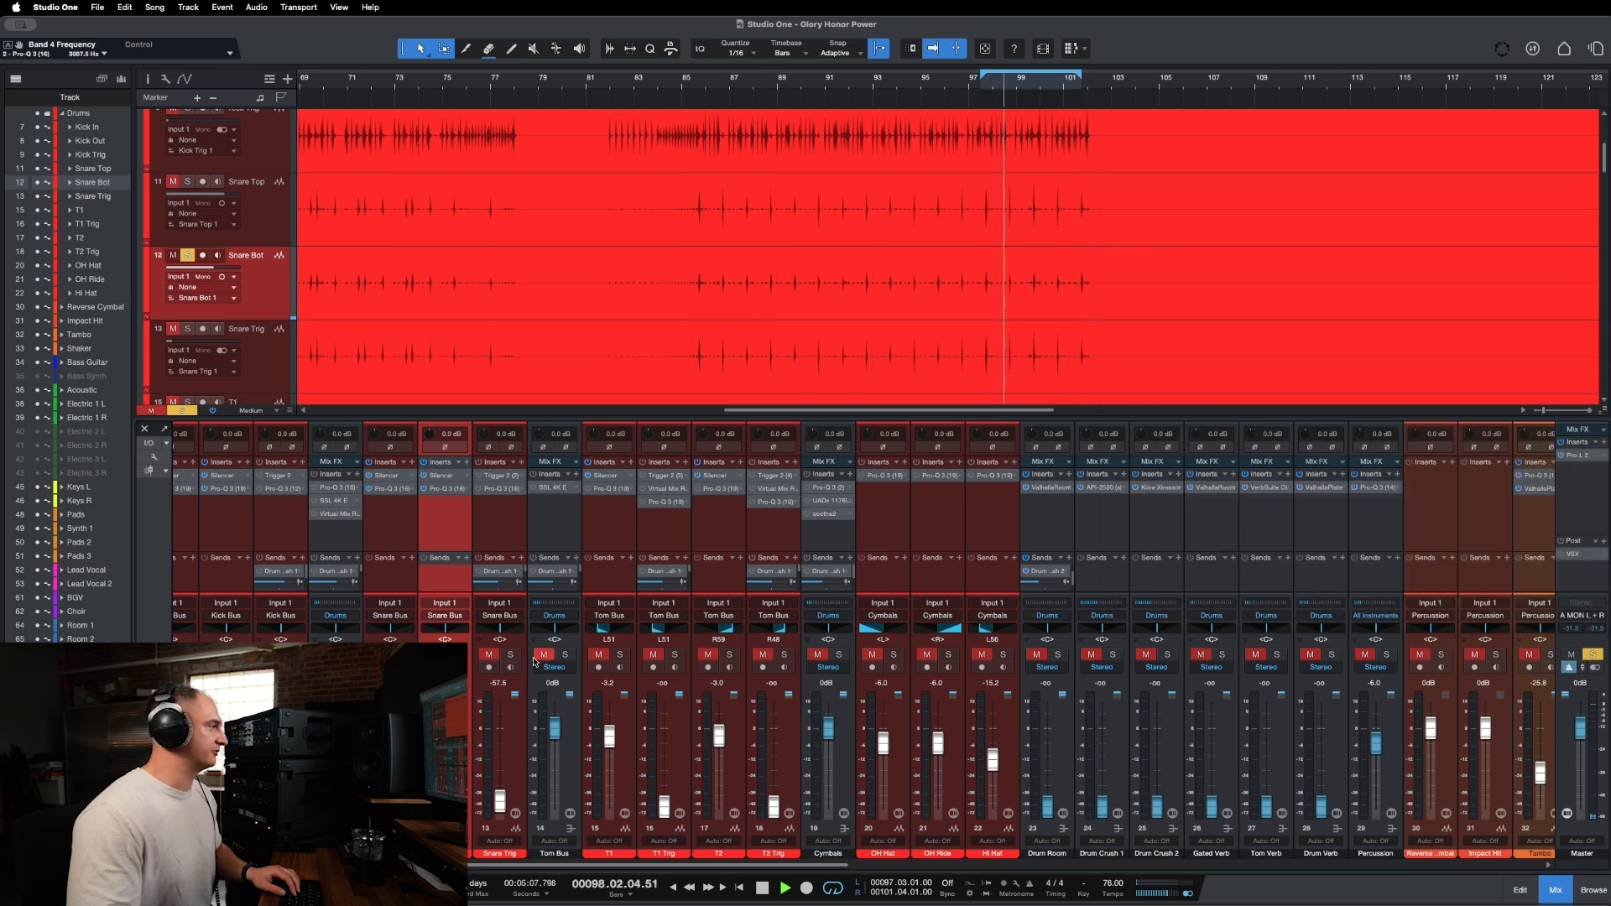
Solo Snare Top together with Snare Bot and listen to both snare mics.
{"action": "left_click", "coordinate": [187, 181]}
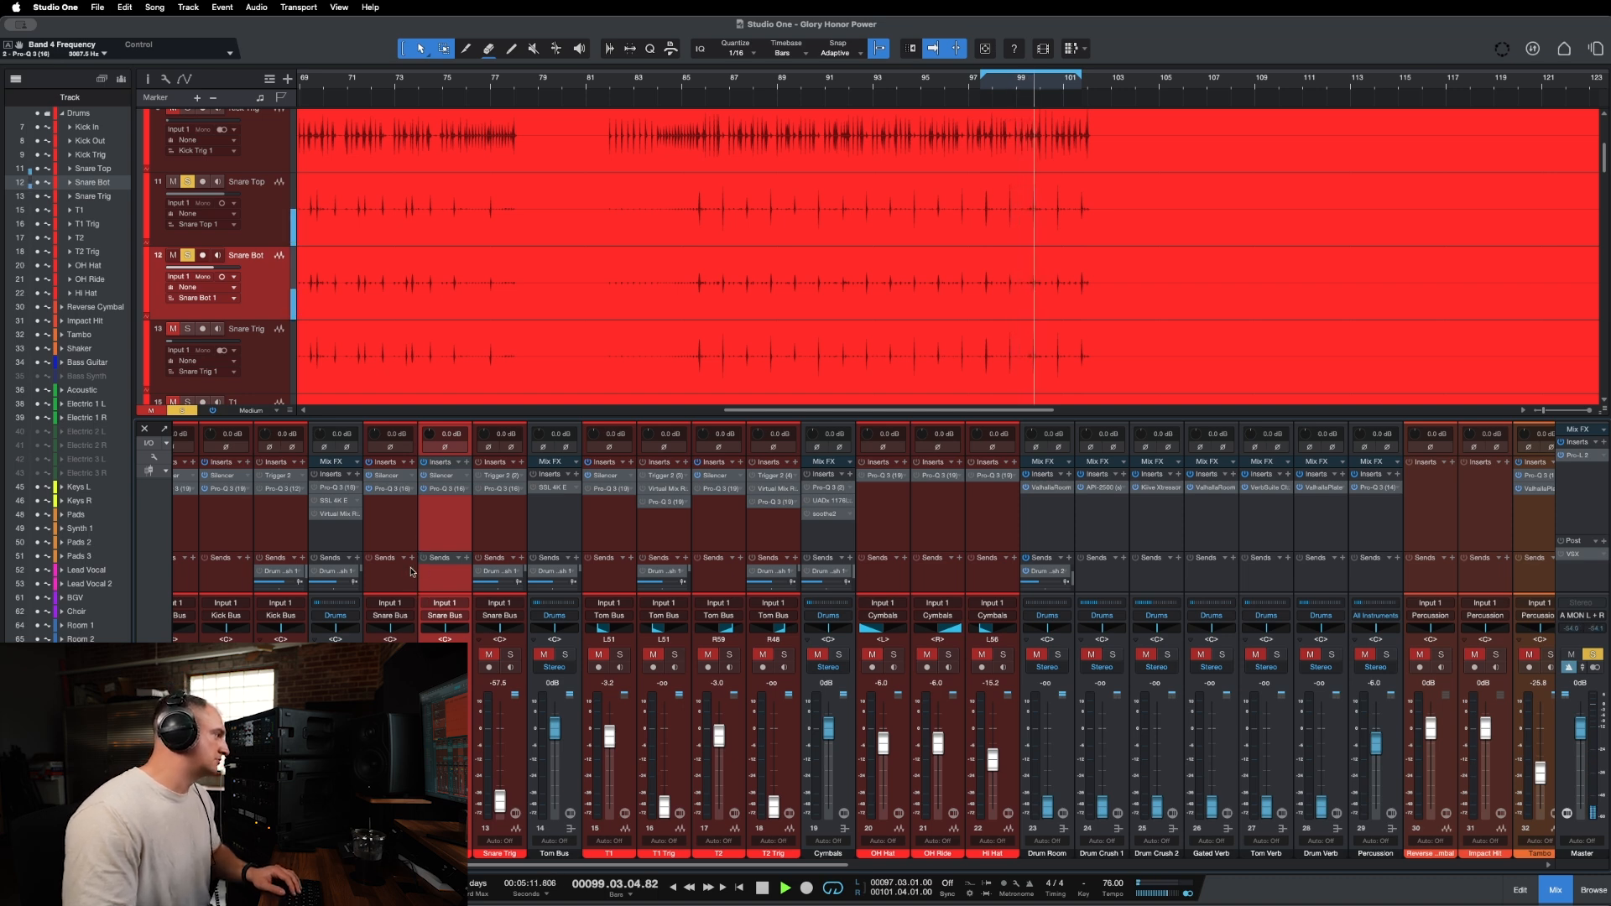
{"action": "left_click", "coordinate": [392, 528], "text": "shift"}
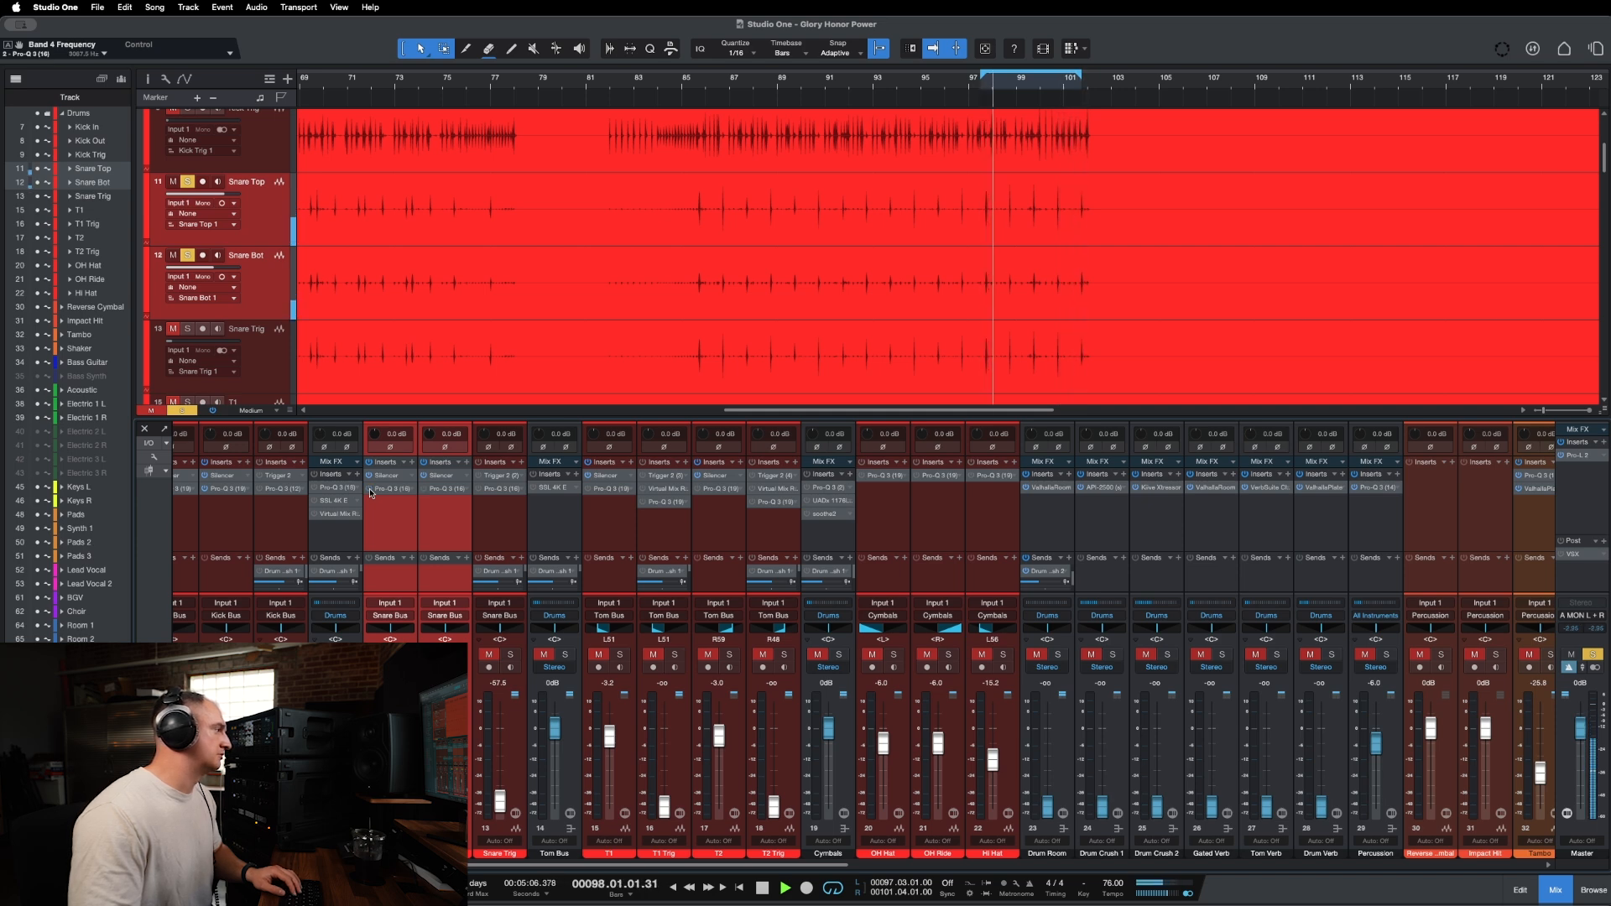
{"action": "left_click", "coordinate": [392, 509]}
{"action": "left_click", "coordinate": [445, 522]}
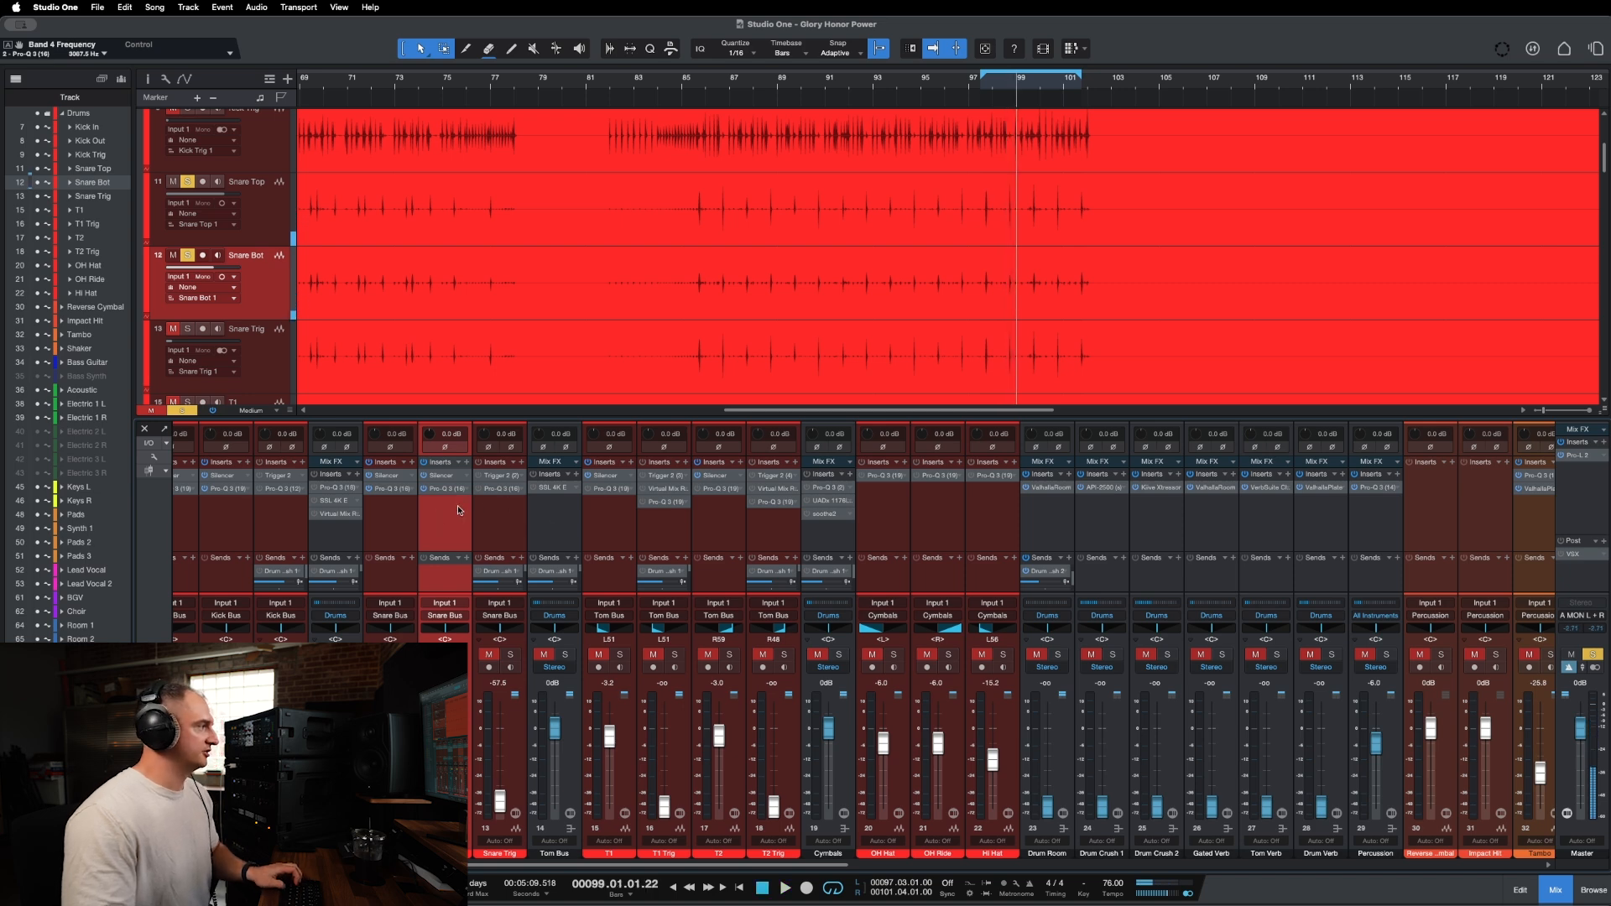
Solo the T1 track, set the loop over its tom hits in the half bar before bar 100, and start playback.
{"action": "left_click", "coordinate": [505, 520]}
{"action": "scroll", "coordinate": [522, 528], "scroll_direction": "right", "scroll_amount": 3}
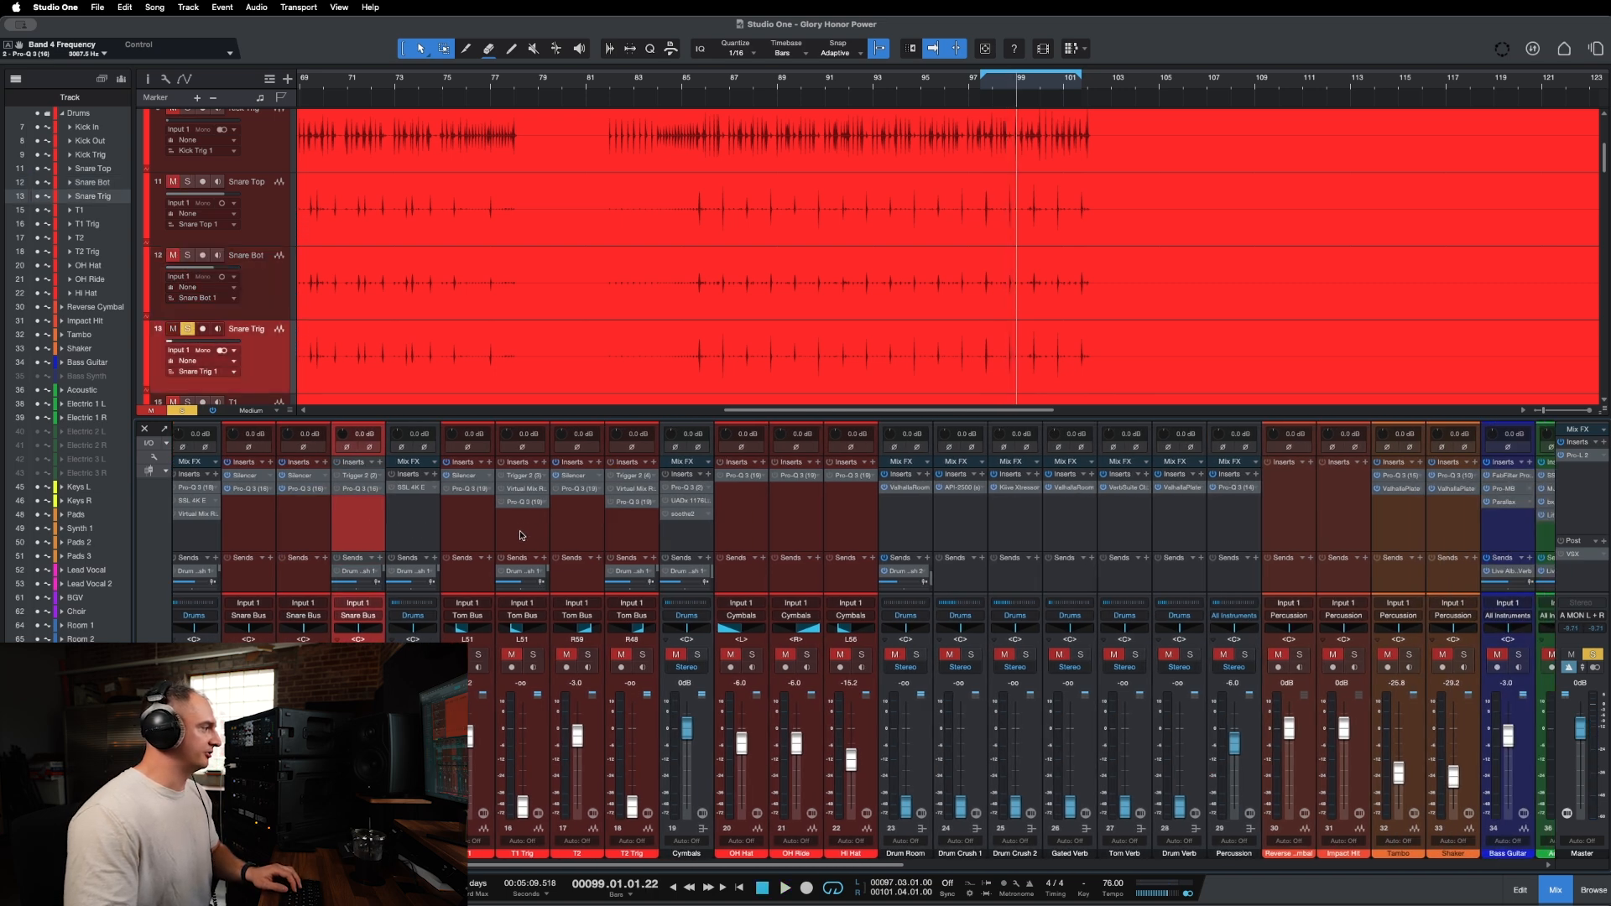
{"action": "left_click", "coordinate": [482, 518]}
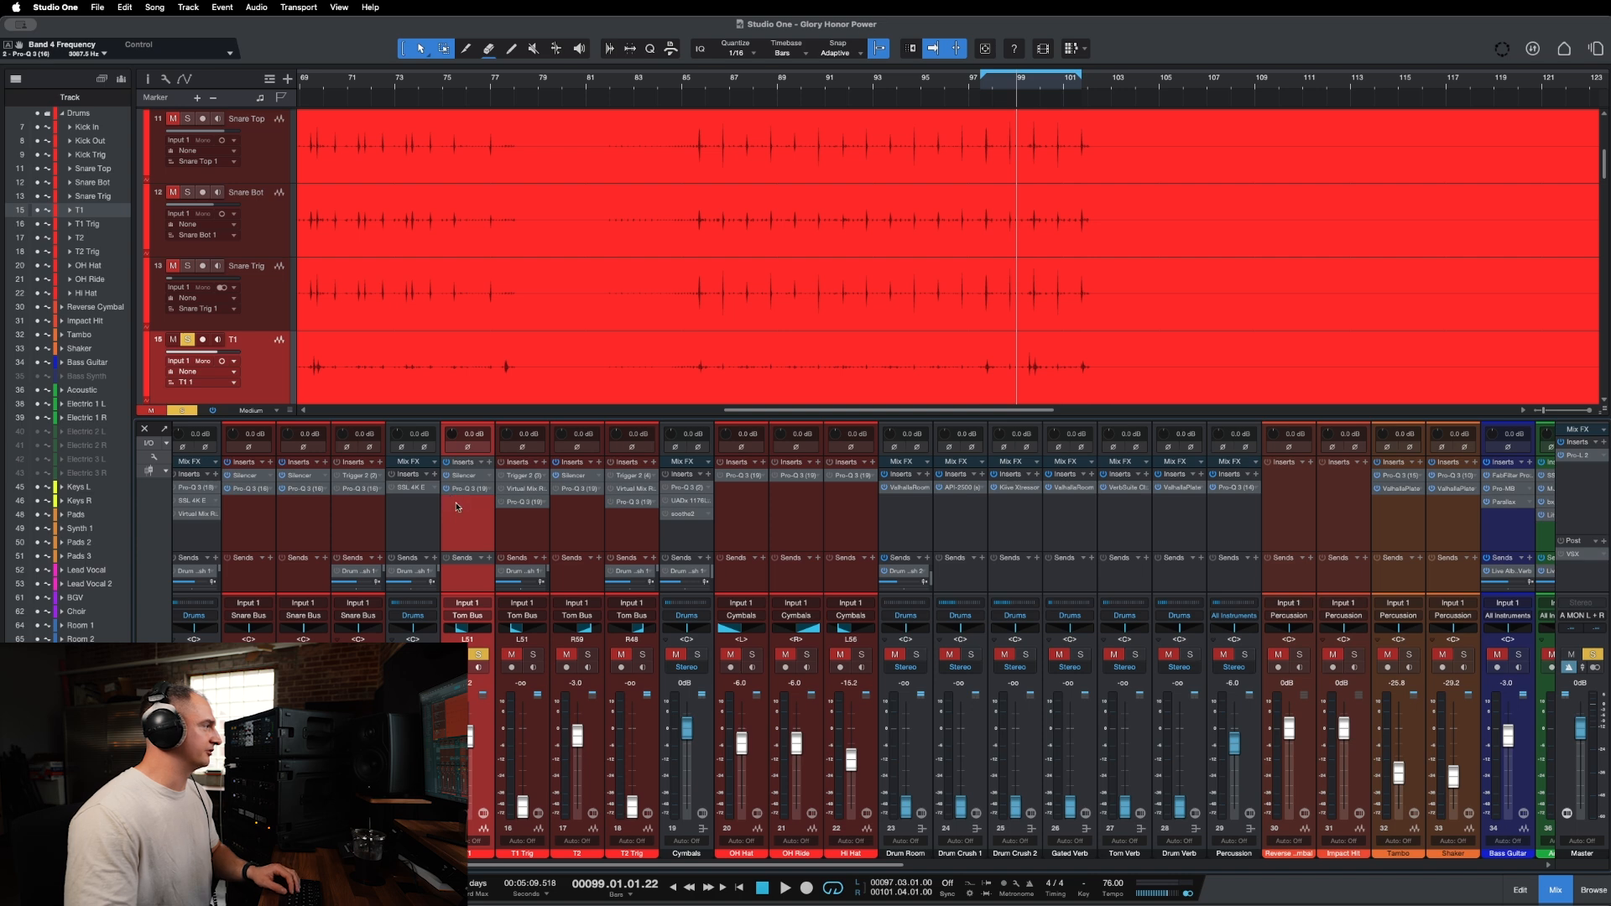
{"action": "key", "text": "e"}
{"action": "key", "text": "e"}
{"action": "key", "text": "e"}
{"action": "key", "text": "e"}
{"action": "scroll", "coordinate": [1028, 218], "scroll_direction": "right", "scroll_amount": 2}
{"action": "scroll", "coordinate": [1039, 178], "scroll_direction": "down", "scroll_amount": 2}
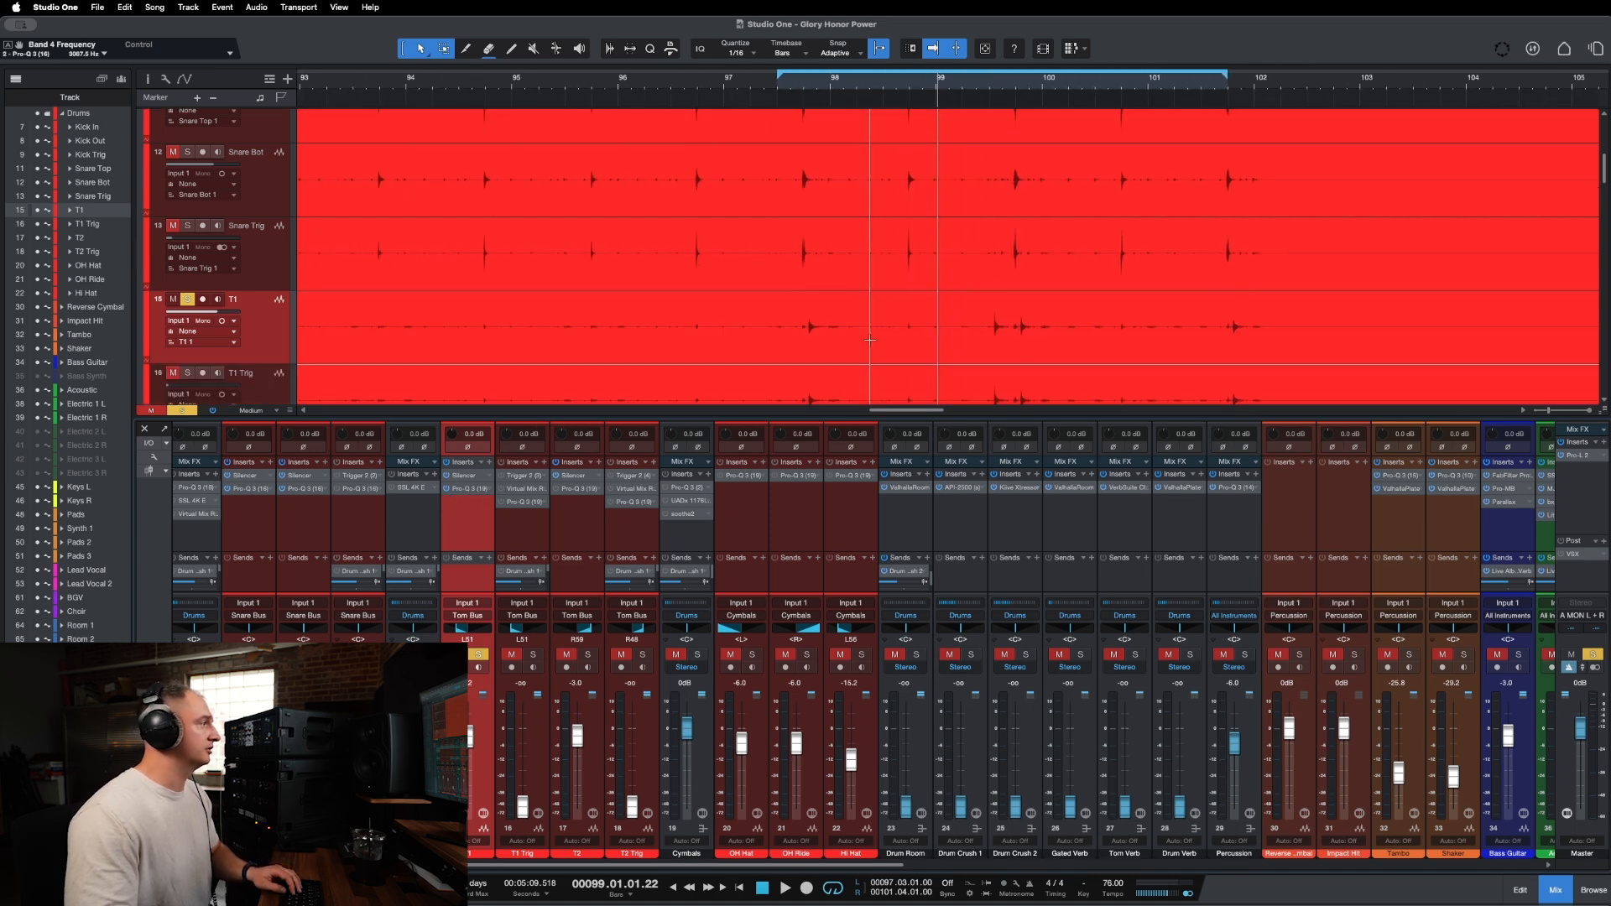
{"action": "left_click_drag", "start_coordinate": [985, 67], "coordinate": [1042, 71]}
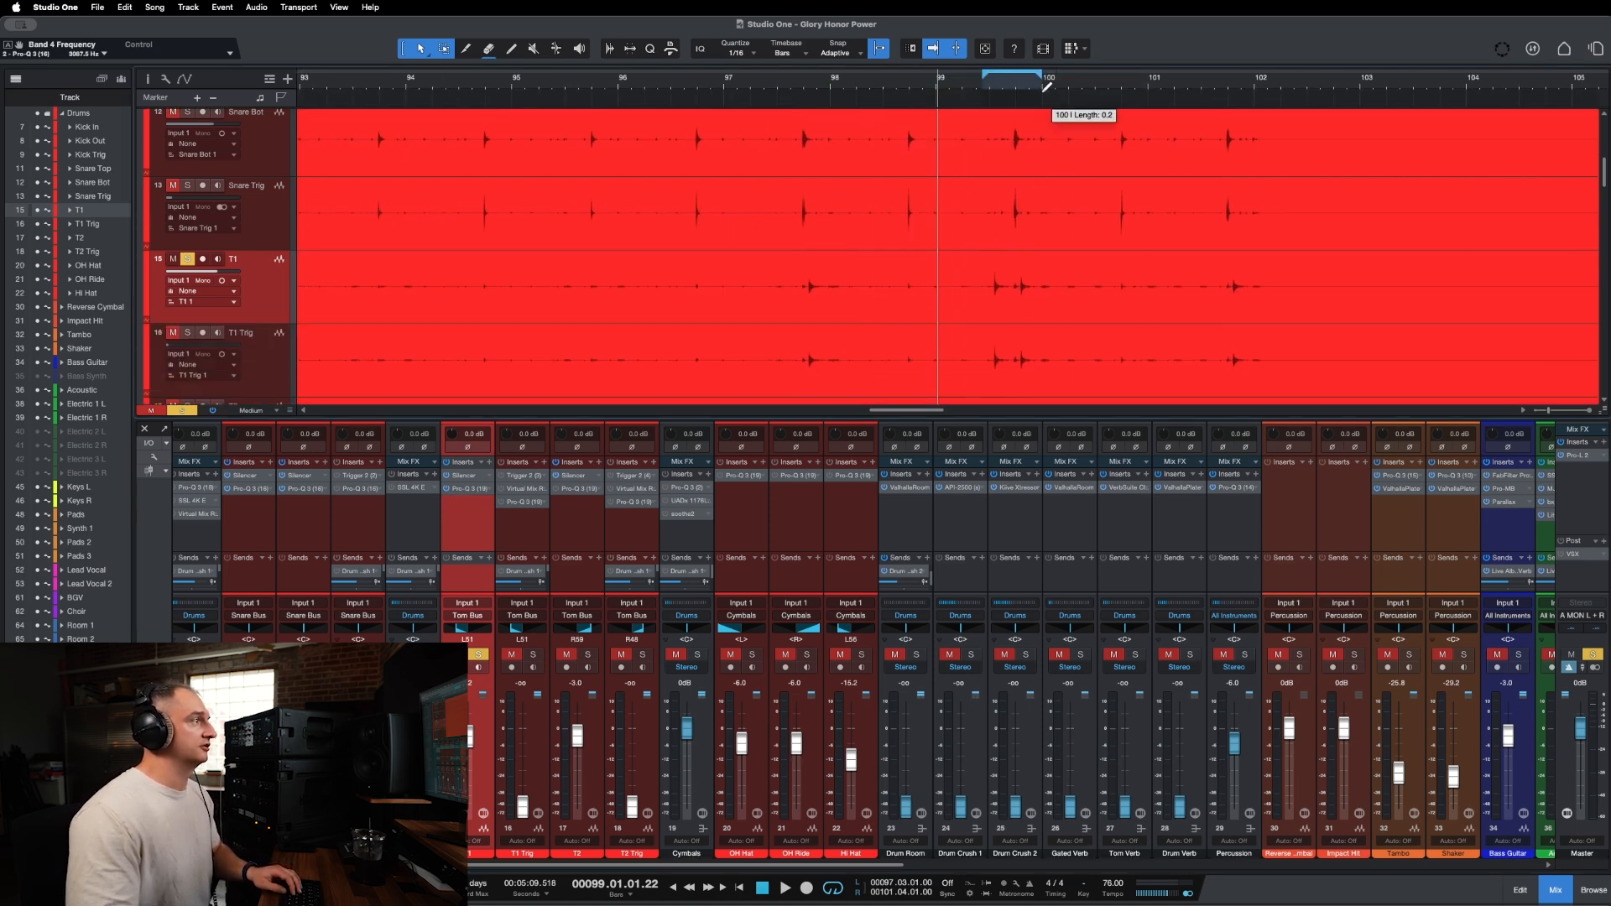
{"action": "key", "text": "space"}
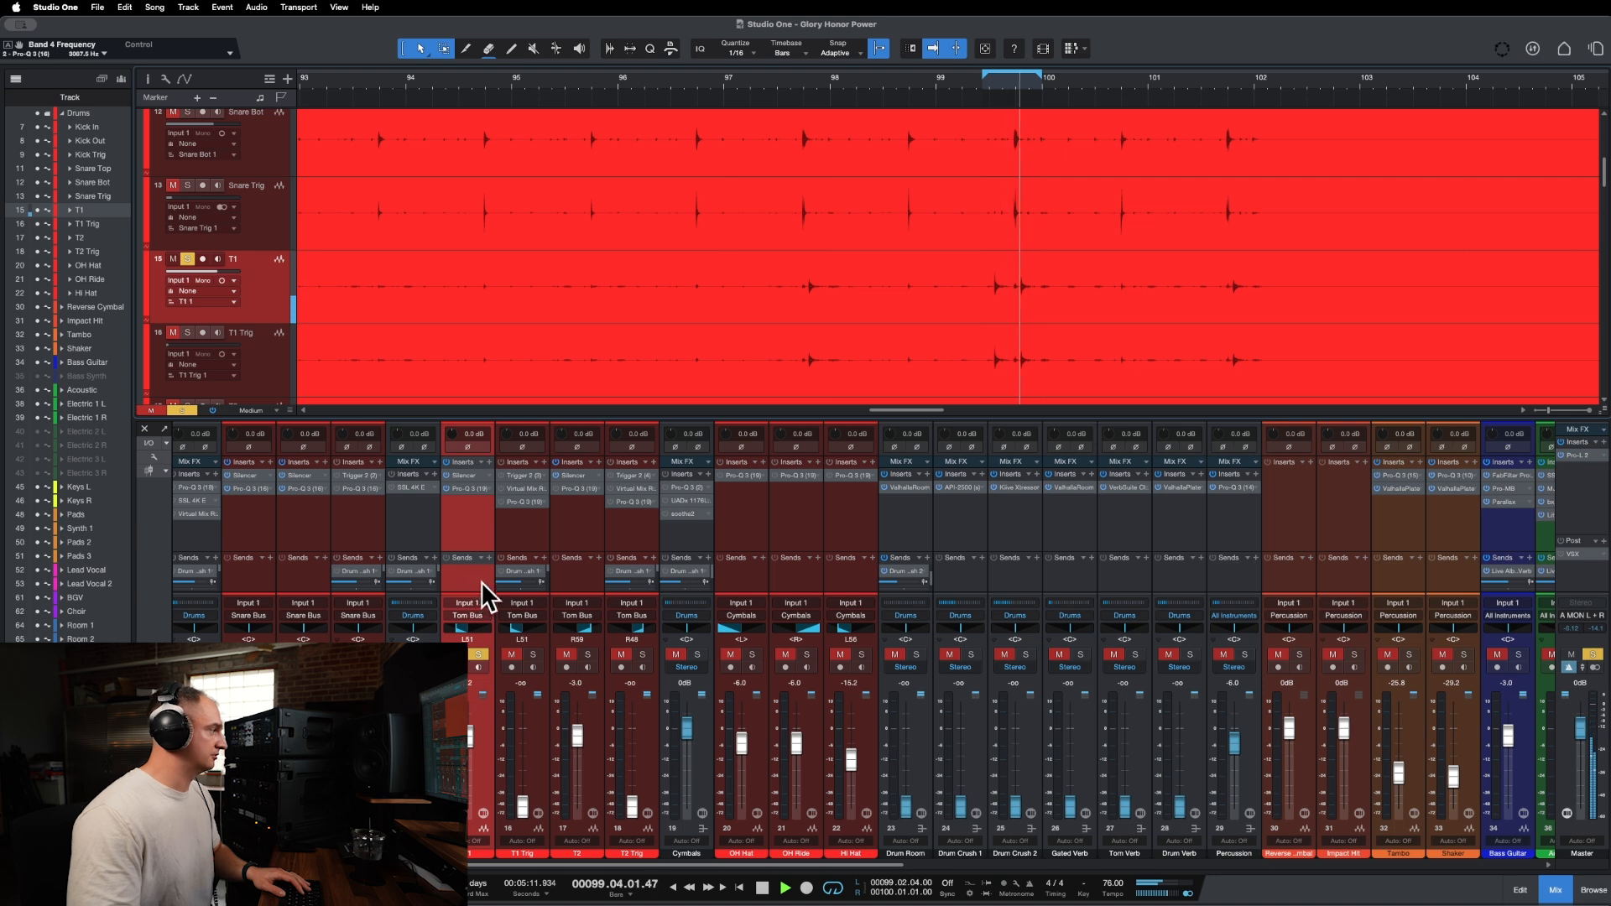
In T1's Pro-Q 3, add a low cut at about 82 Hz and a bell cut of about 2.7 dB near 368 Hz.
{"action": "left_click", "coordinate": [461, 490]}
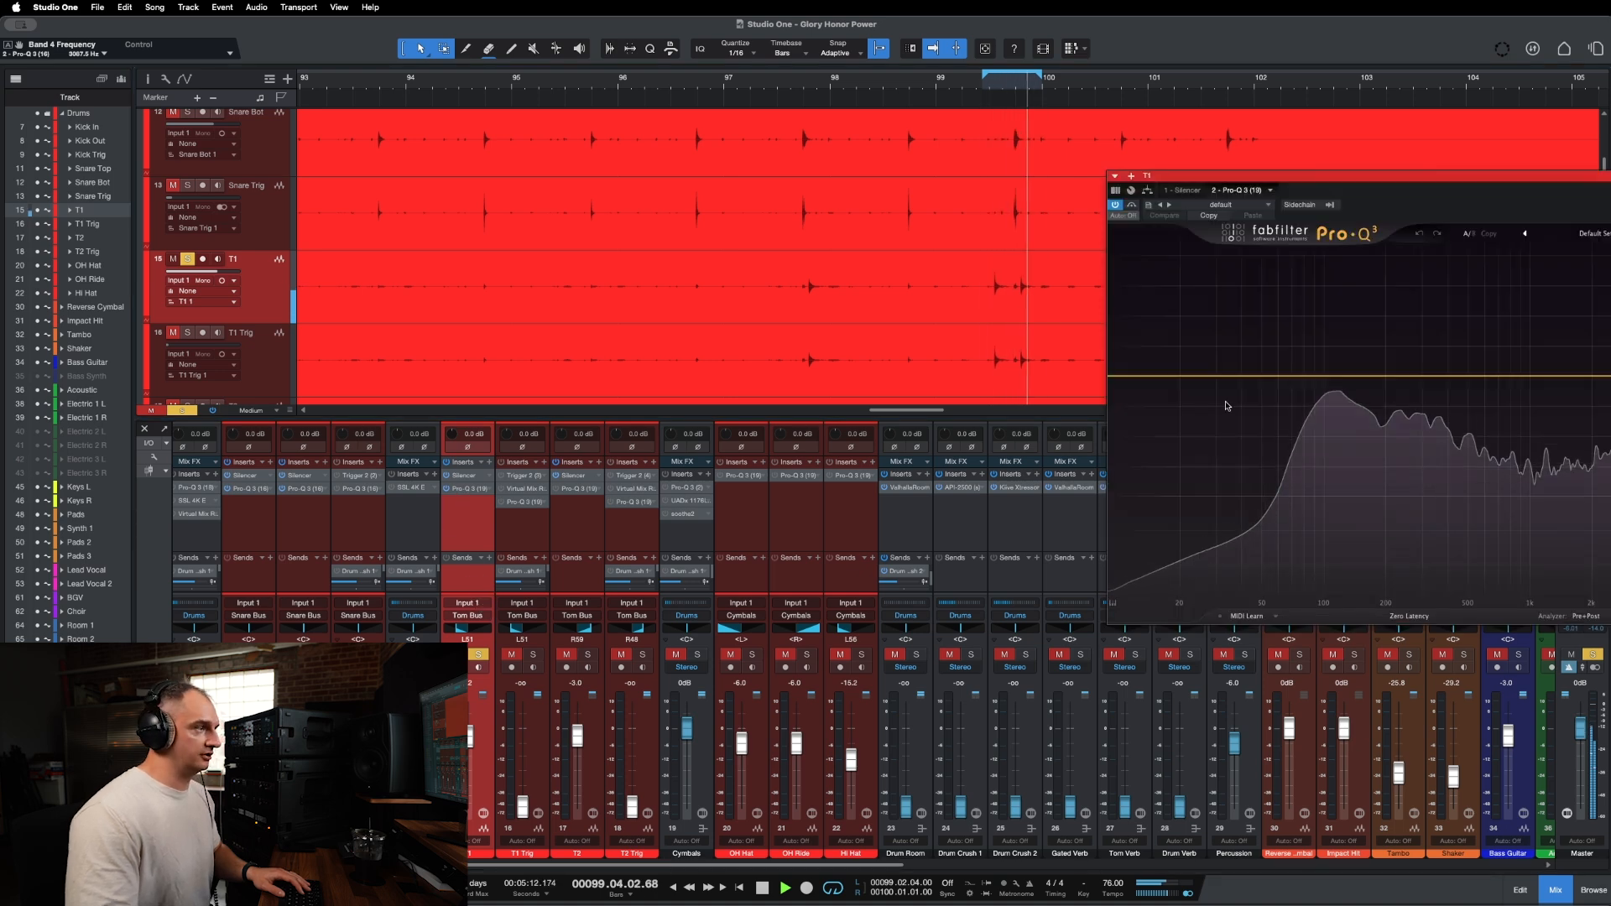
{"action": "left_click_drag", "start_coordinate": [1116, 379], "coordinate": [1308, 367]}
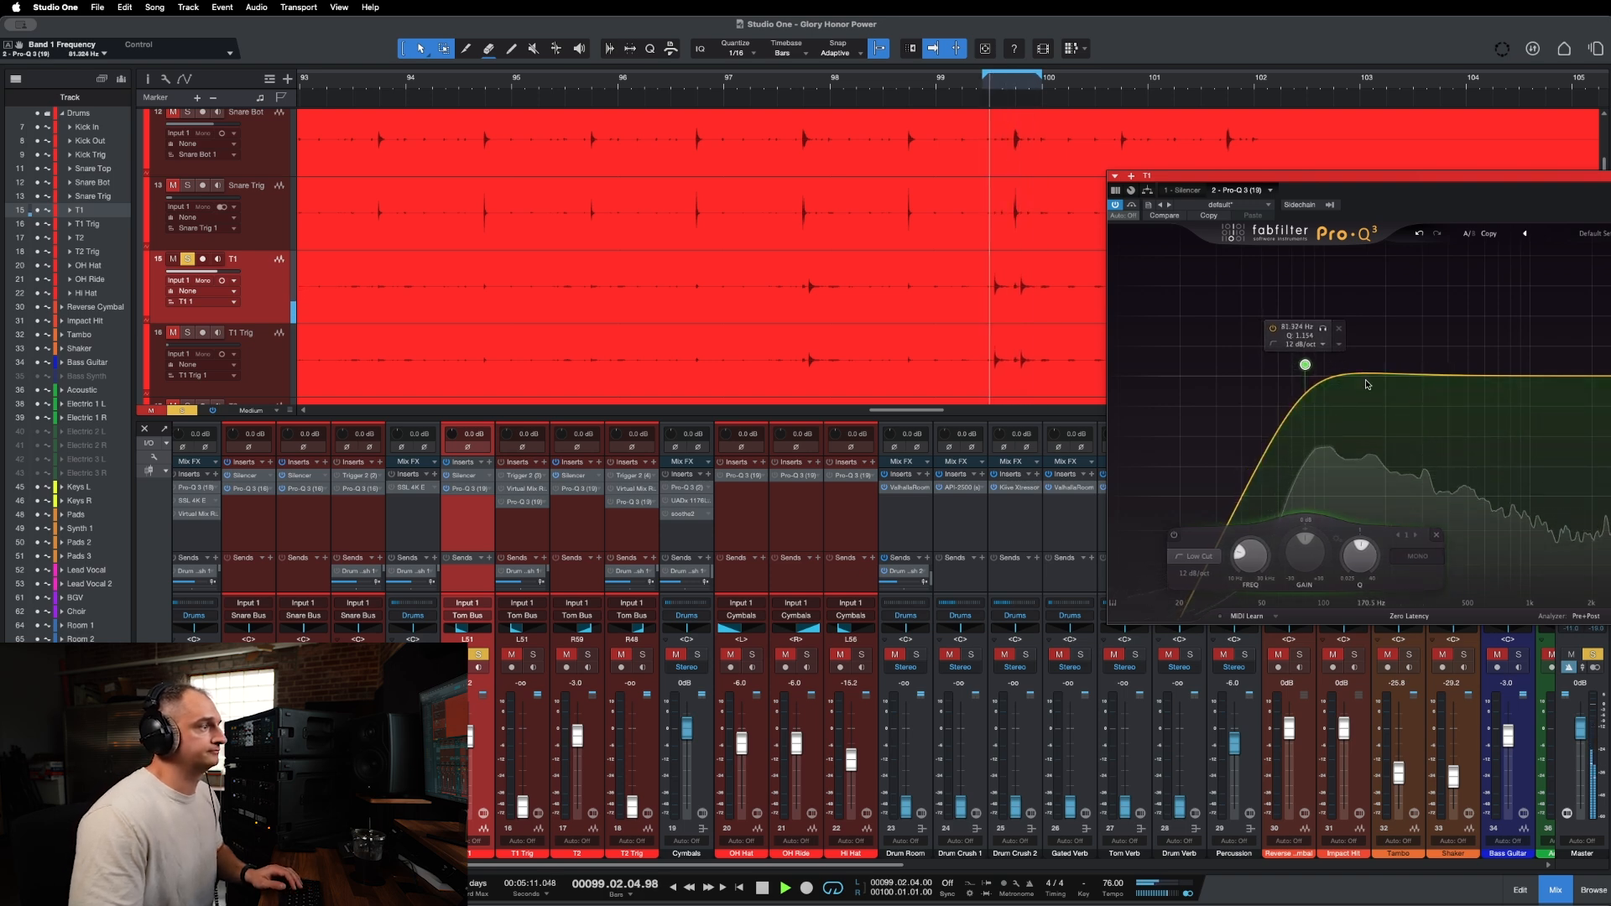
{"action": "double_click", "coordinate": [1410, 375]}
{"action": "left_click_drag", "start_coordinate": [1409, 375], "coordinate": [1441, 404]}
{"action": "scroll", "coordinate": [1443, 402], "scroll_direction": "up", "scroll_amount": 3}
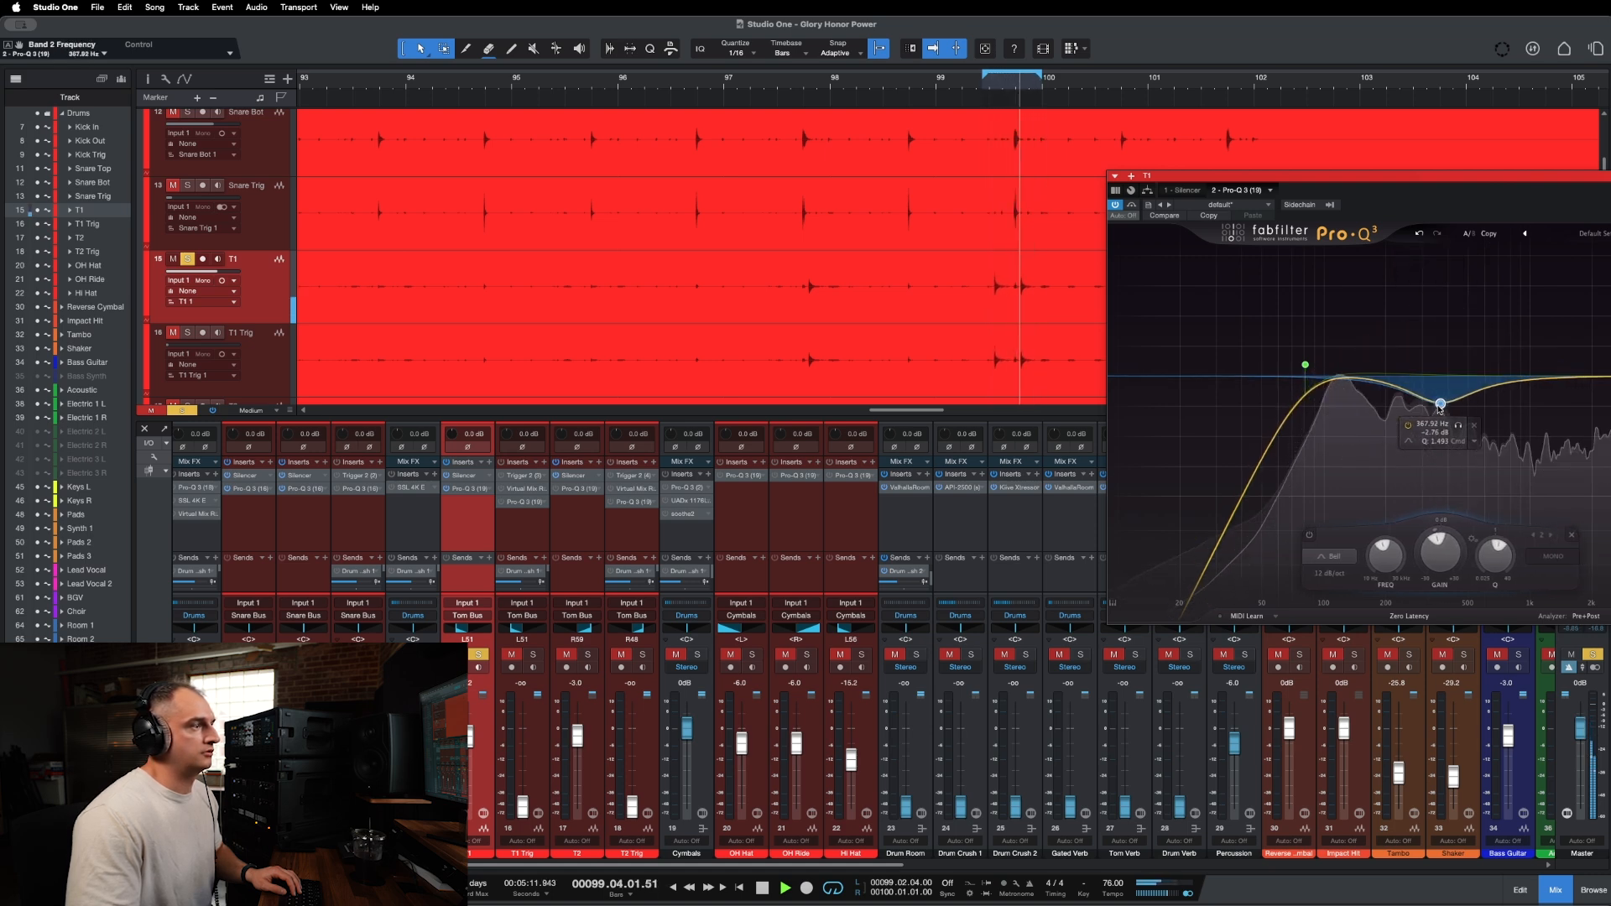
Add a narrow bell on T1, sweep it boosted during playback, and set it to a cut of about 5 dB near 860 Hz.
{"action": "left_click_drag", "start_coordinate": [1535, 380], "coordinate": [1558, 275]}
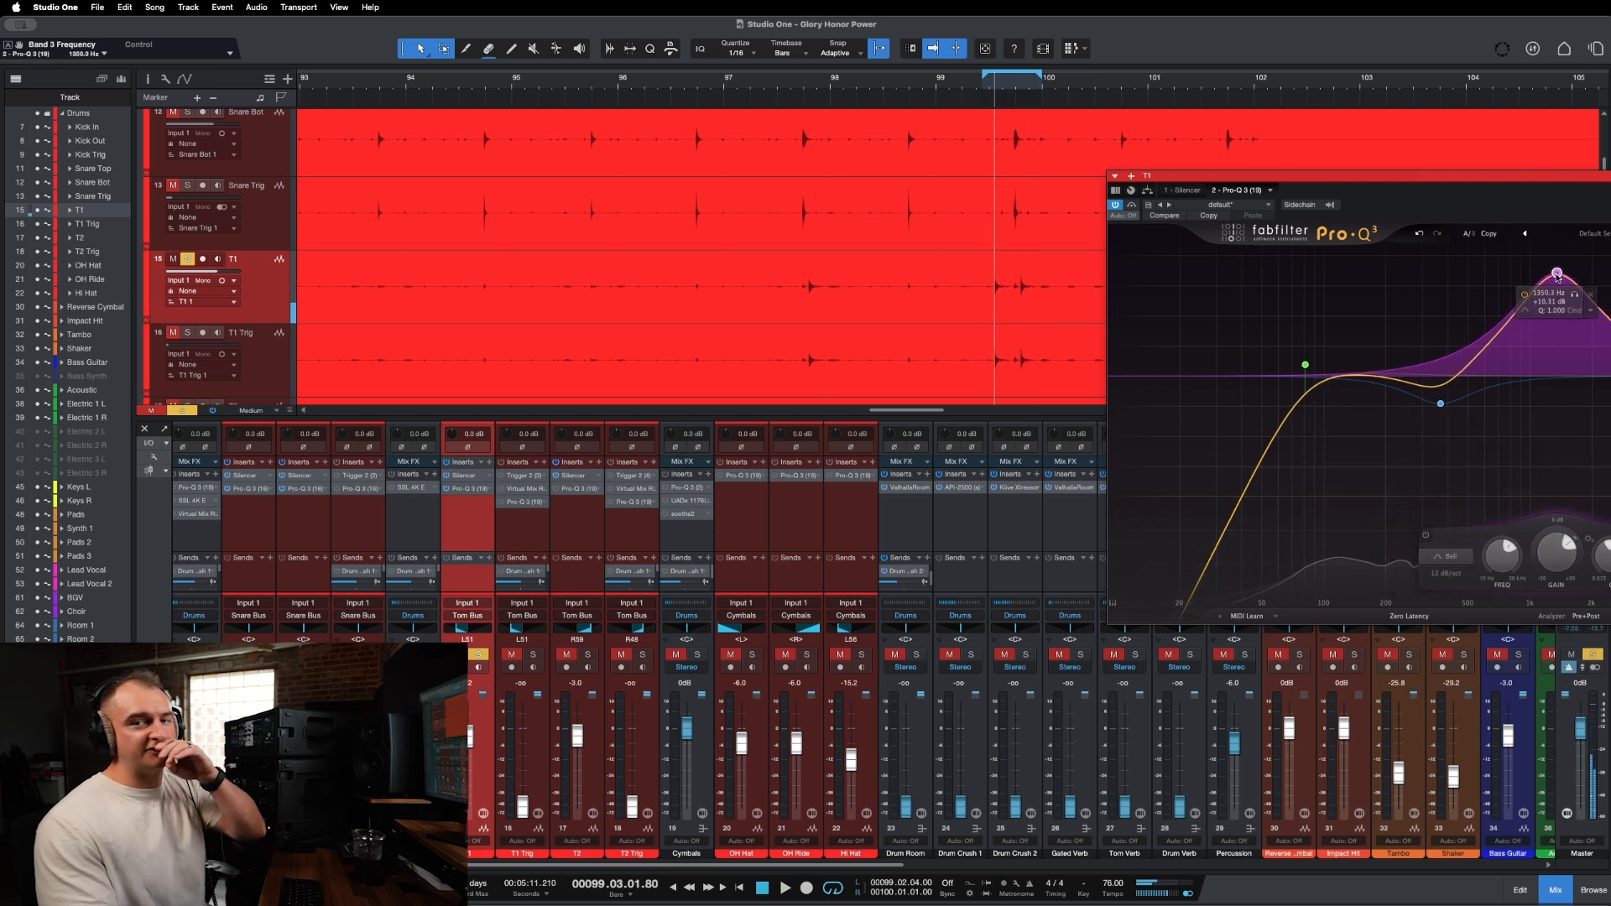
{"action": "left_click_drag", "start_coordinate": [1558, 275], "coordinate": [1554, 277]}
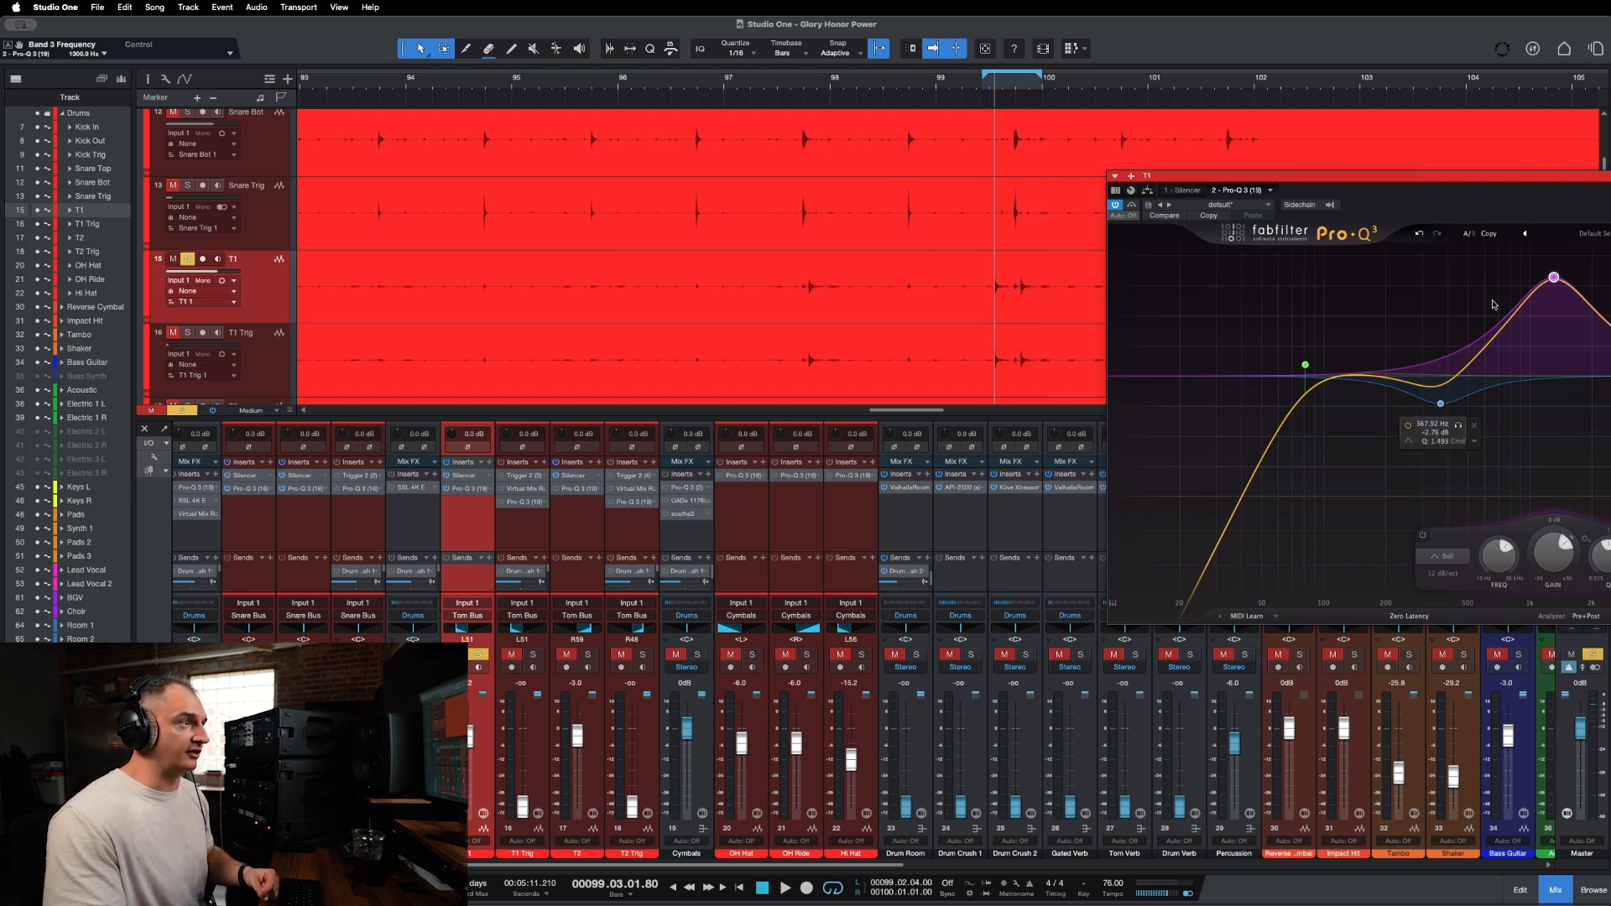
{"action": "left_click_drag", "start_coordinate": [1555, 277], "coordinate": [1547, 282]}
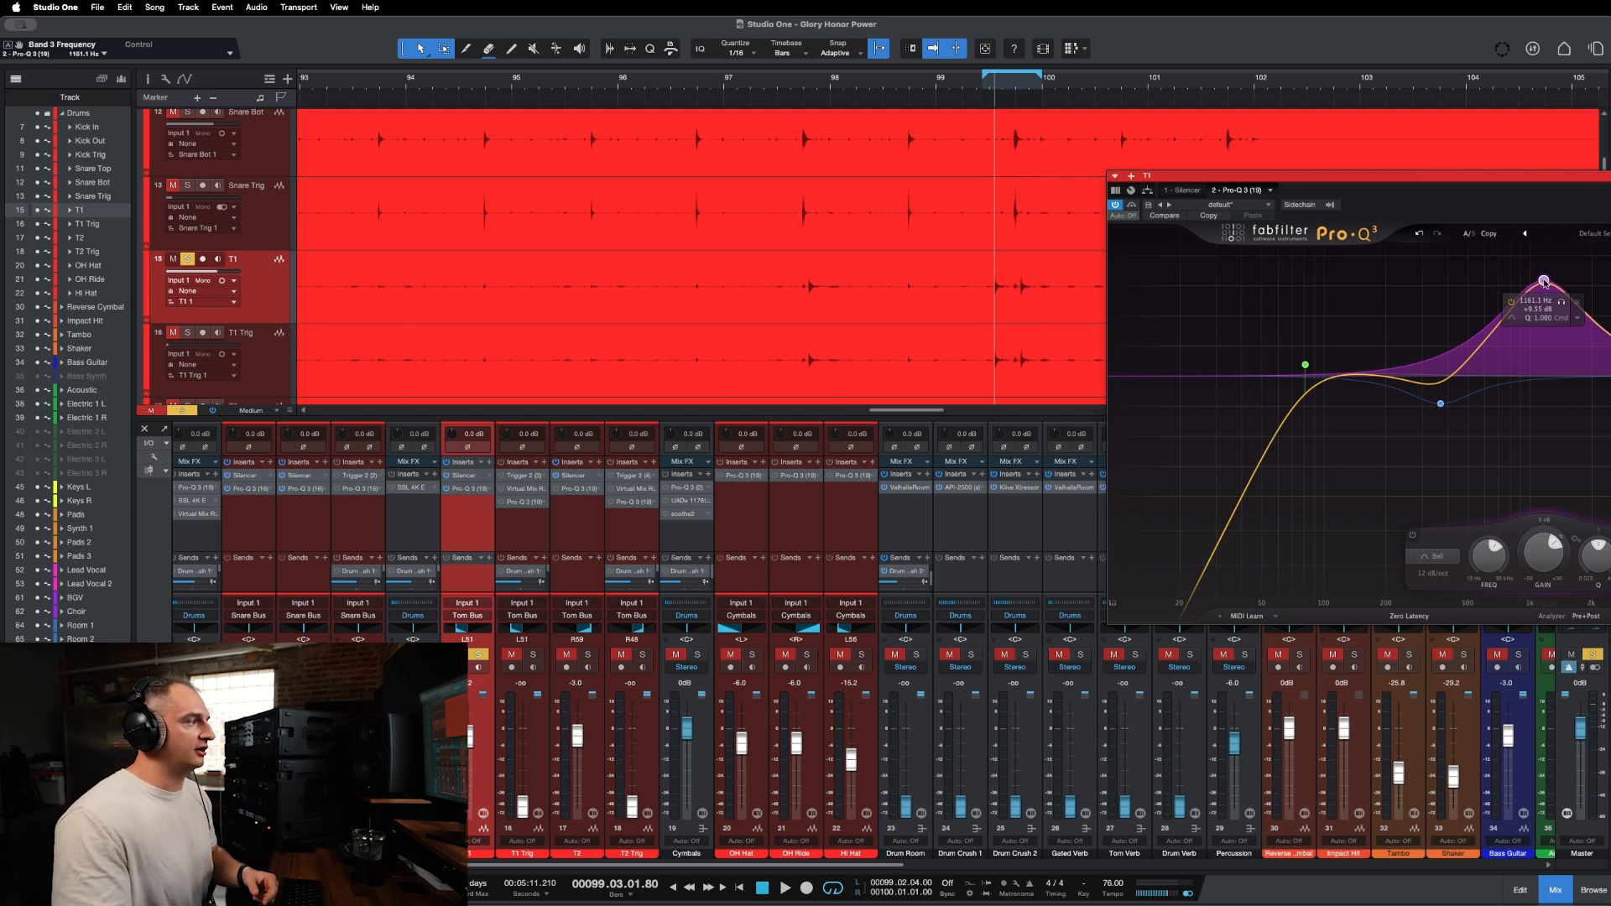
{"action": "left_click_drag", "start_coordinate": [1544, 281], "coordinate": [1528, 278]}
{"action": "scroll", "coordinate": [1536, 283], "scroll_direction": "up", "scroll_amount": 4}
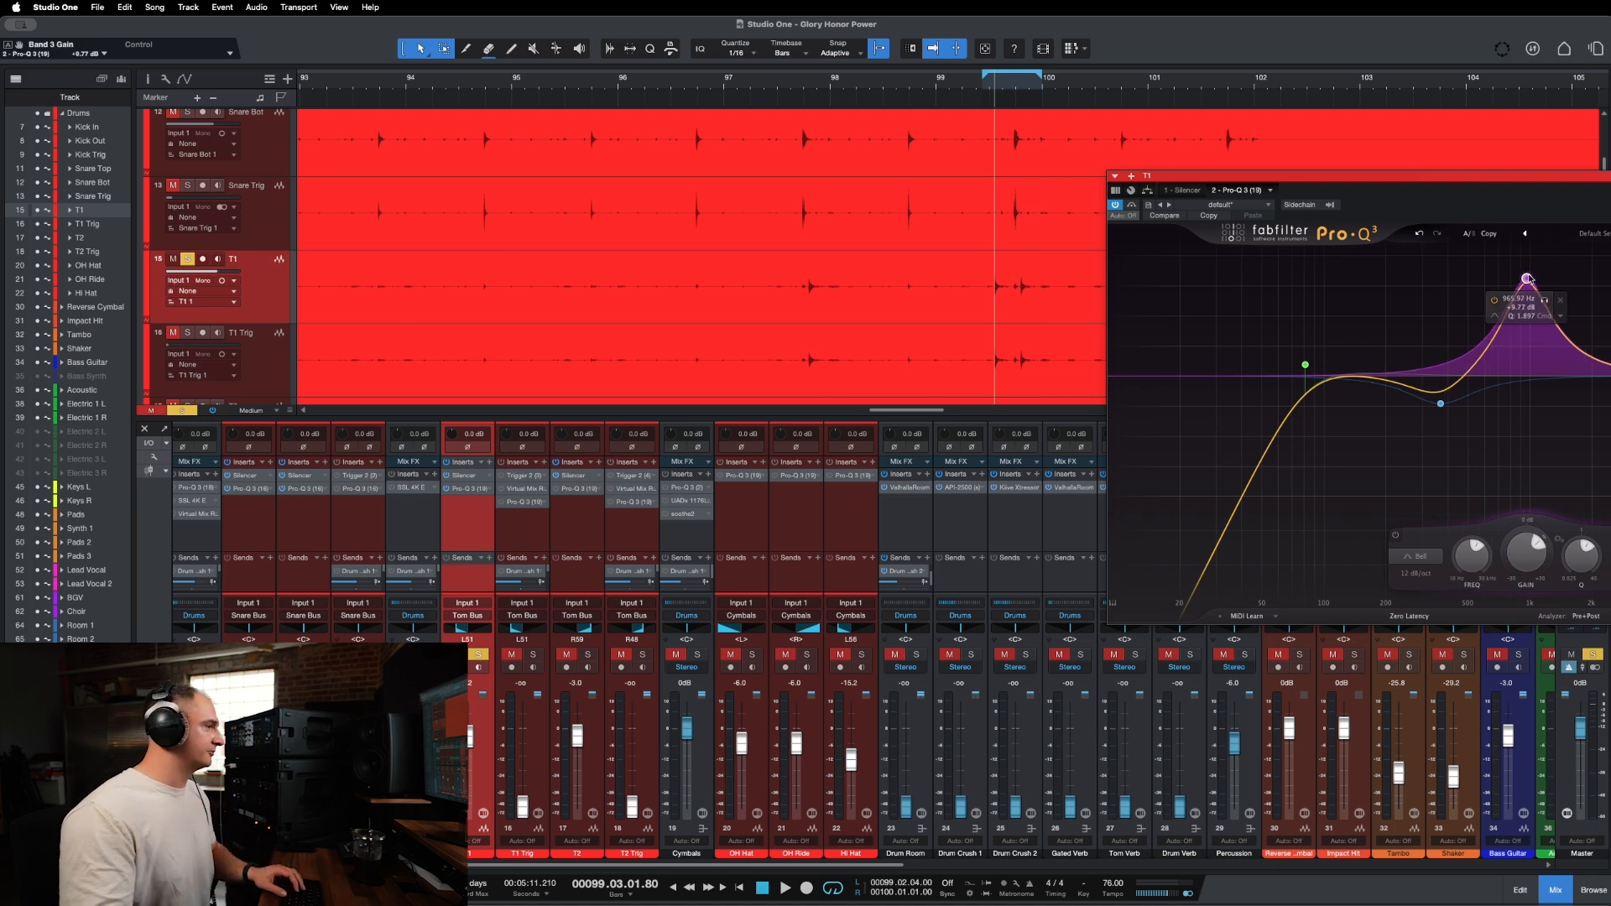
{"action": "scroll", "coordinate": [1530, 281], "scroll_direction": "up", "scroll_amount": 7}
{"action": "left_click_drag", "start_coordinate": [1529, 280], "coordinate": [1512, 249]}
{"action": "key", "text": "space"}
{"action": "right_click", "coordinate": [1526, 246]}
{"action": "left_click", "coordinate": [1526, 246]}
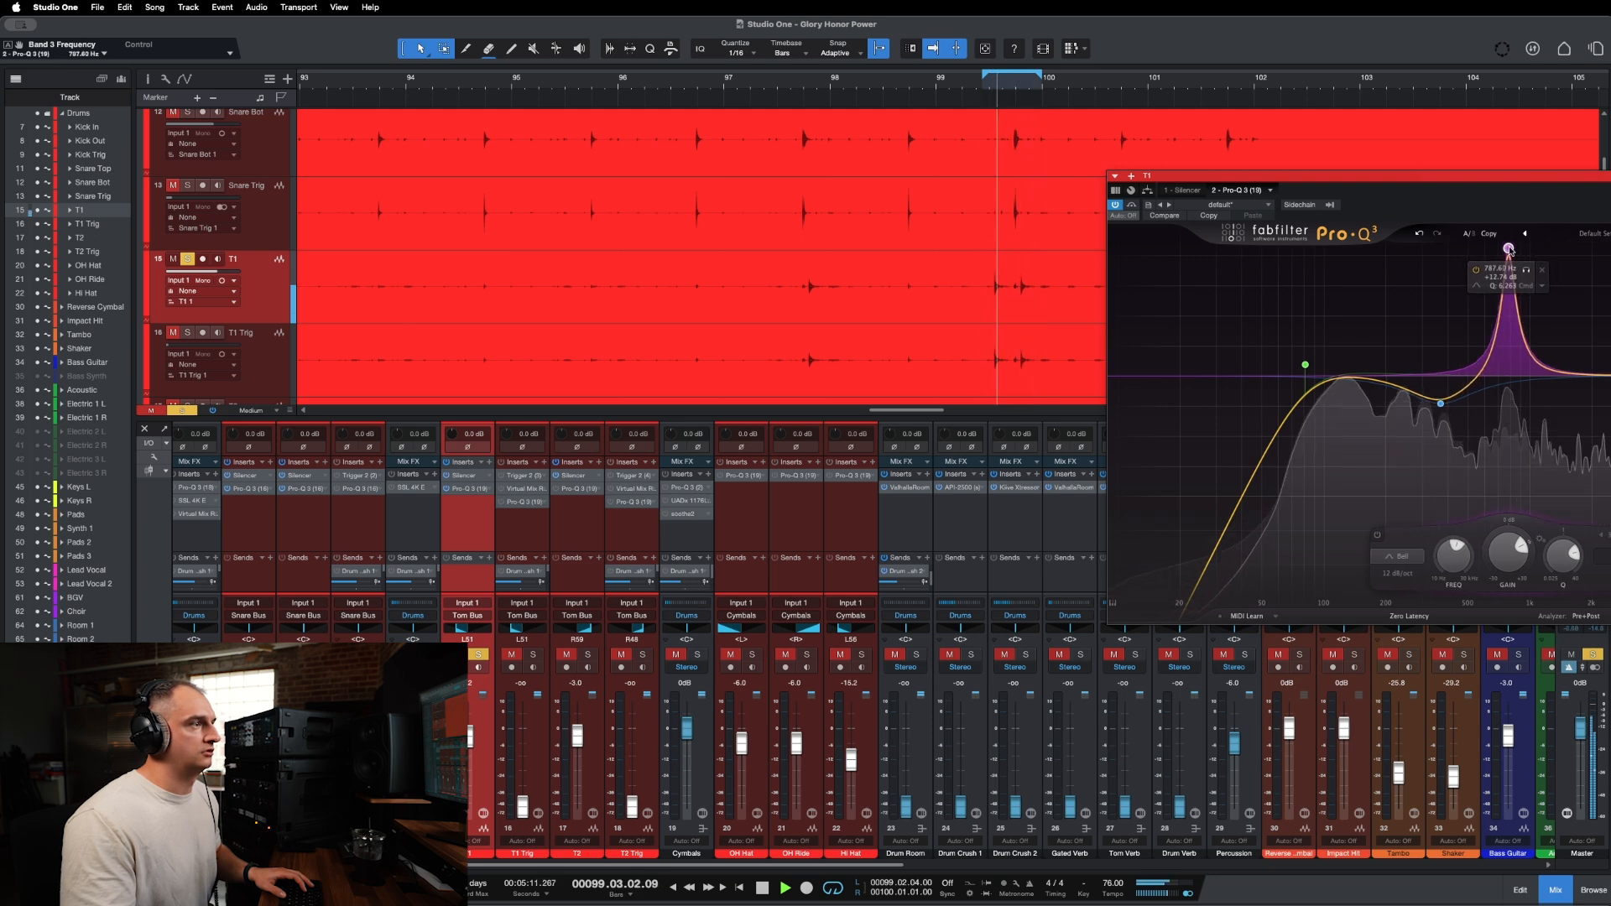
{"action": "left_click_drag", "start_coordinate": [1508, 249], "coordinate": [1525, 387]}
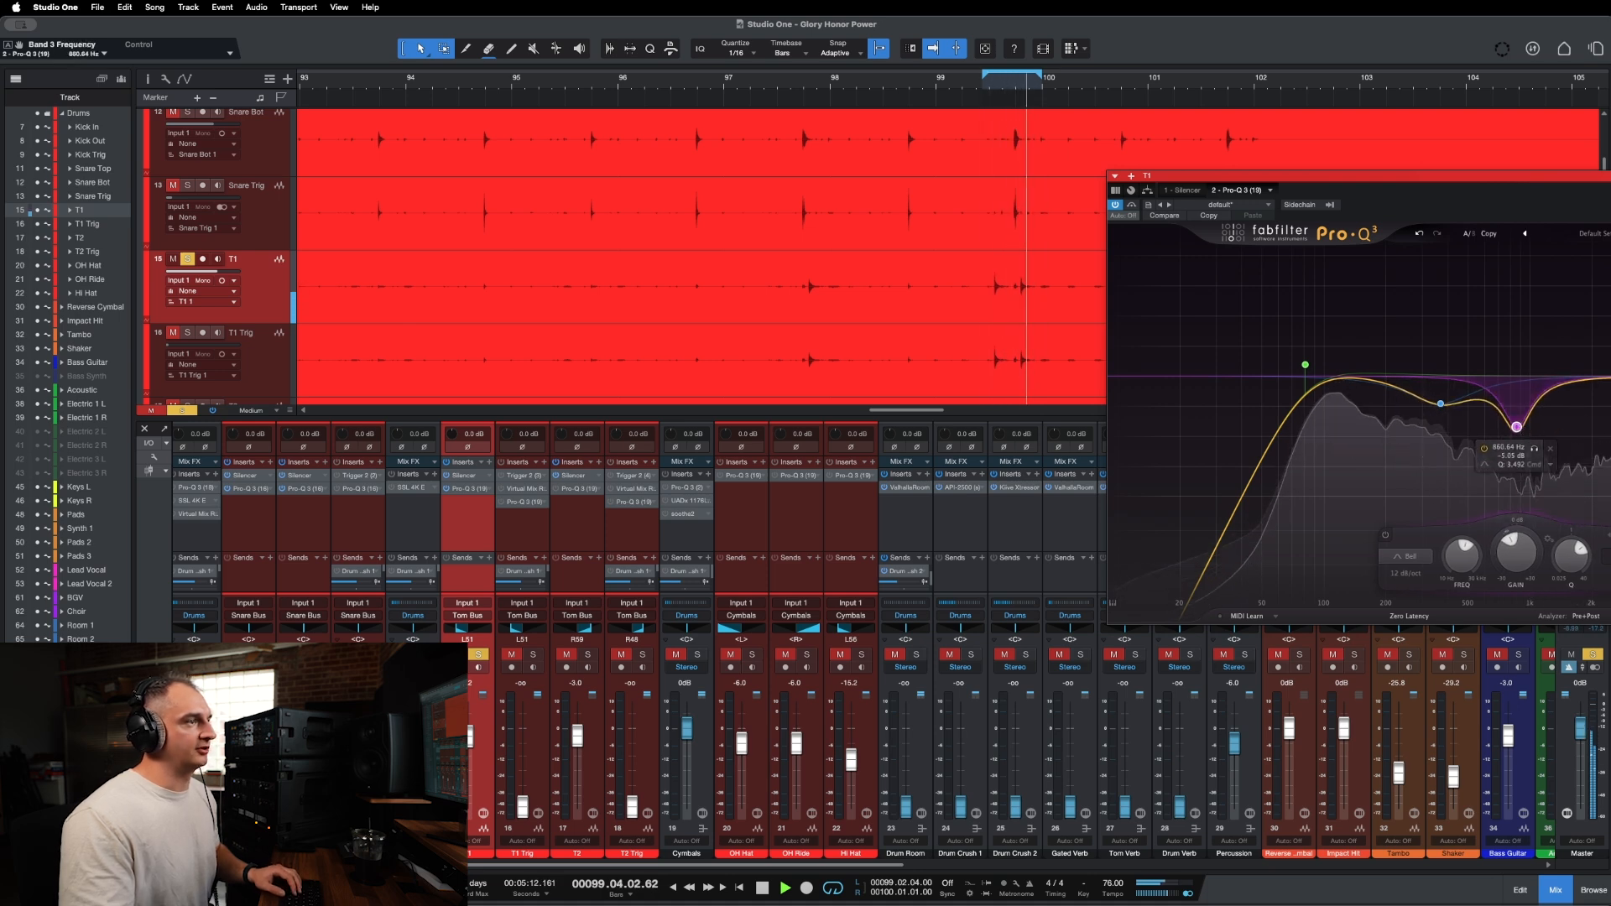
Add a high cut at about 15.9 kHz to T1's EQ and move the plug-in window fully into view.
{"action": "double_click", "coordinate": [1610, 377]}
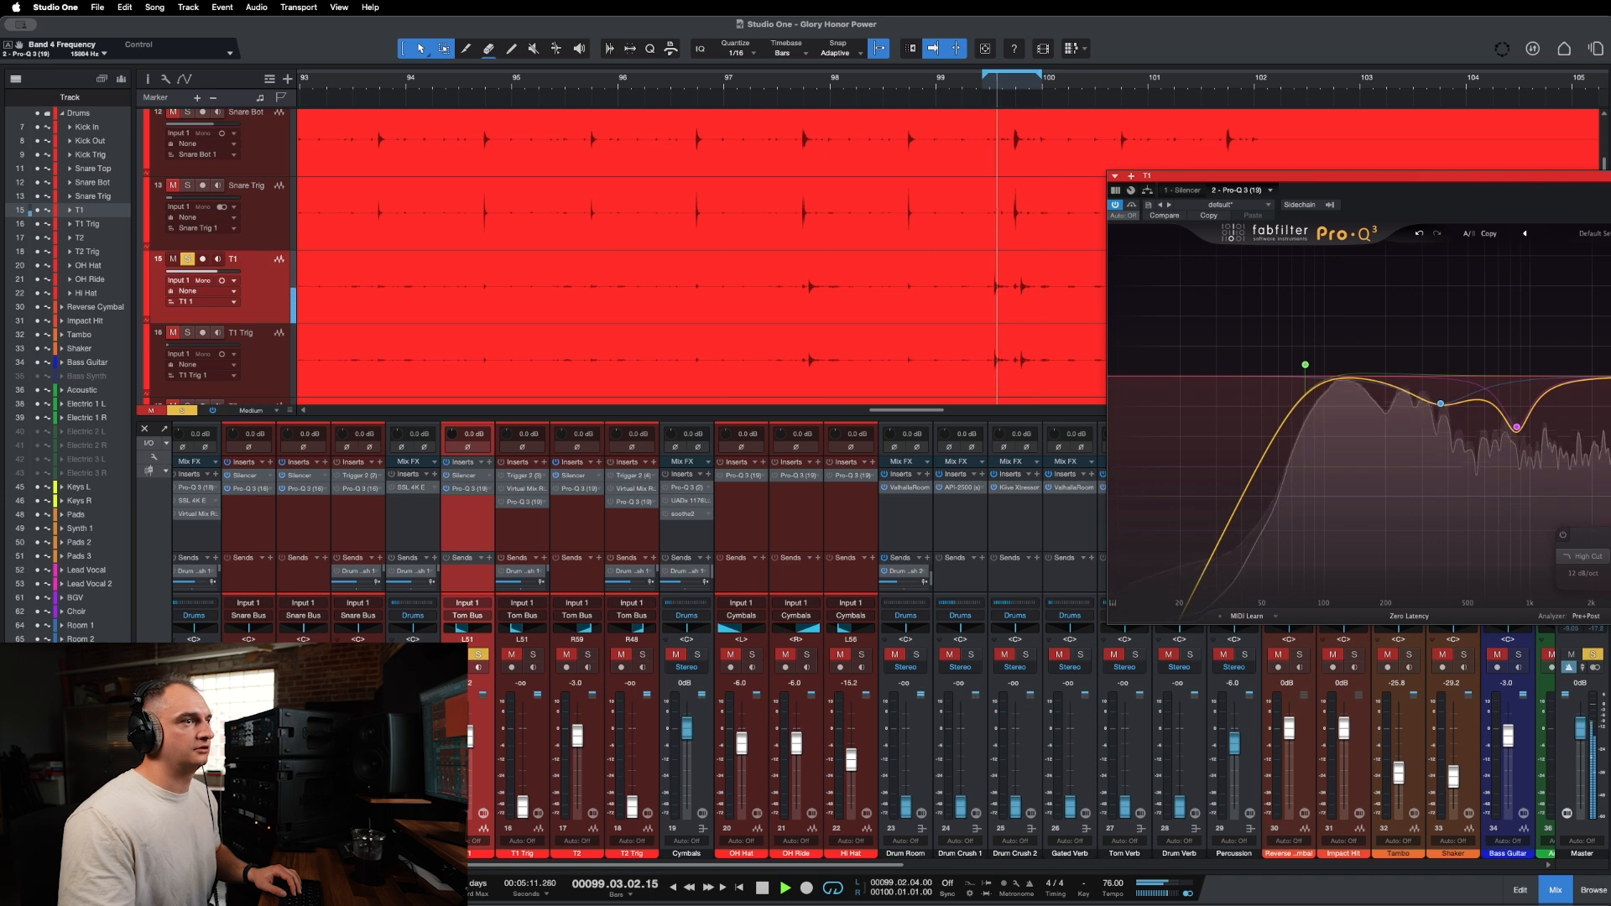
{"action": "left_click_drag", "start_coordinate": [1610, 178], "coordinate": [1115, 192]}
{"action": "mouse_move", "coordinate": [1185, 378]}
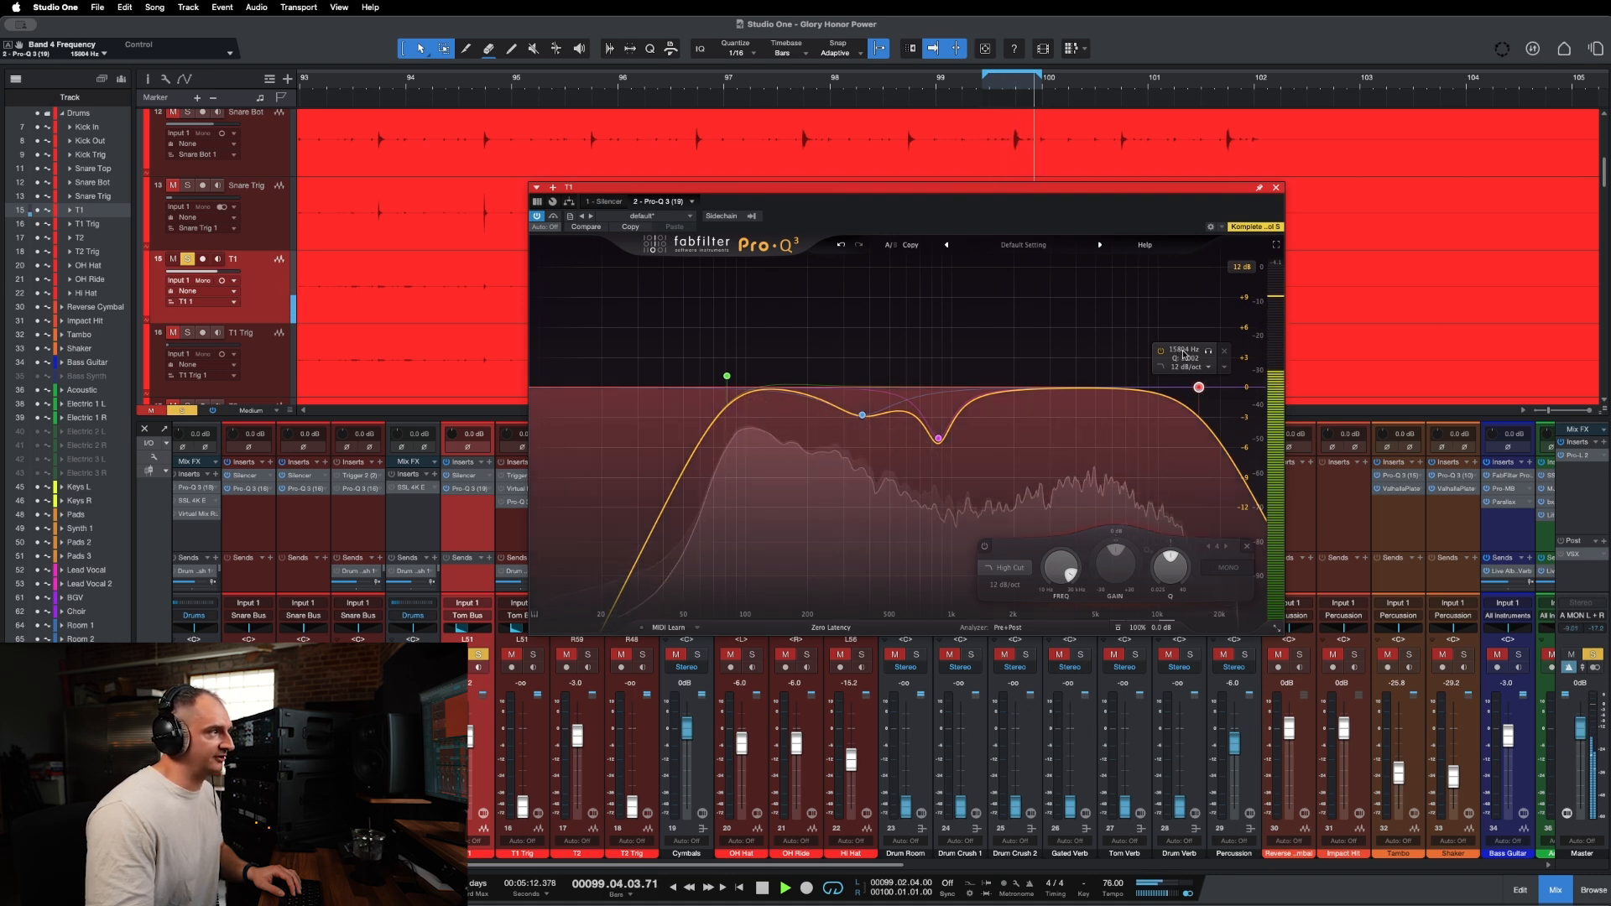
Fine-tune T1's narrow cut to 5.17 dB at about 865 Hz, compare with the EQ bypassed, and close it.
{"action": "mouse_move", "coordinate": [985, 459]}
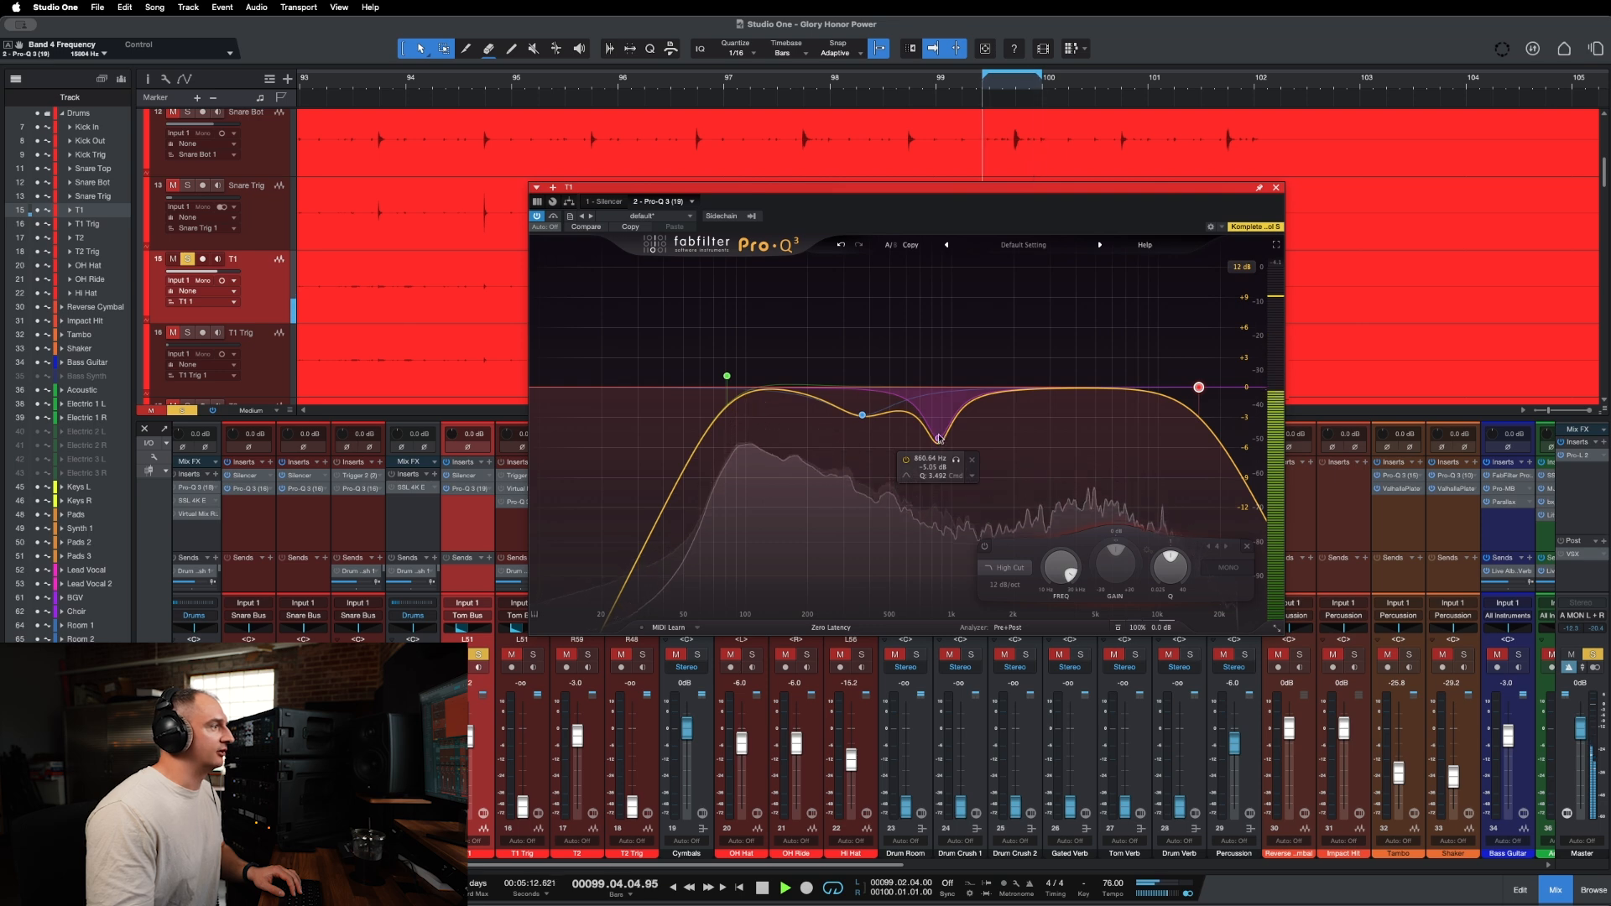
{"action": "left_click_drag", "start_coordinate": [938, 439], "coordinate": [940, 440]}
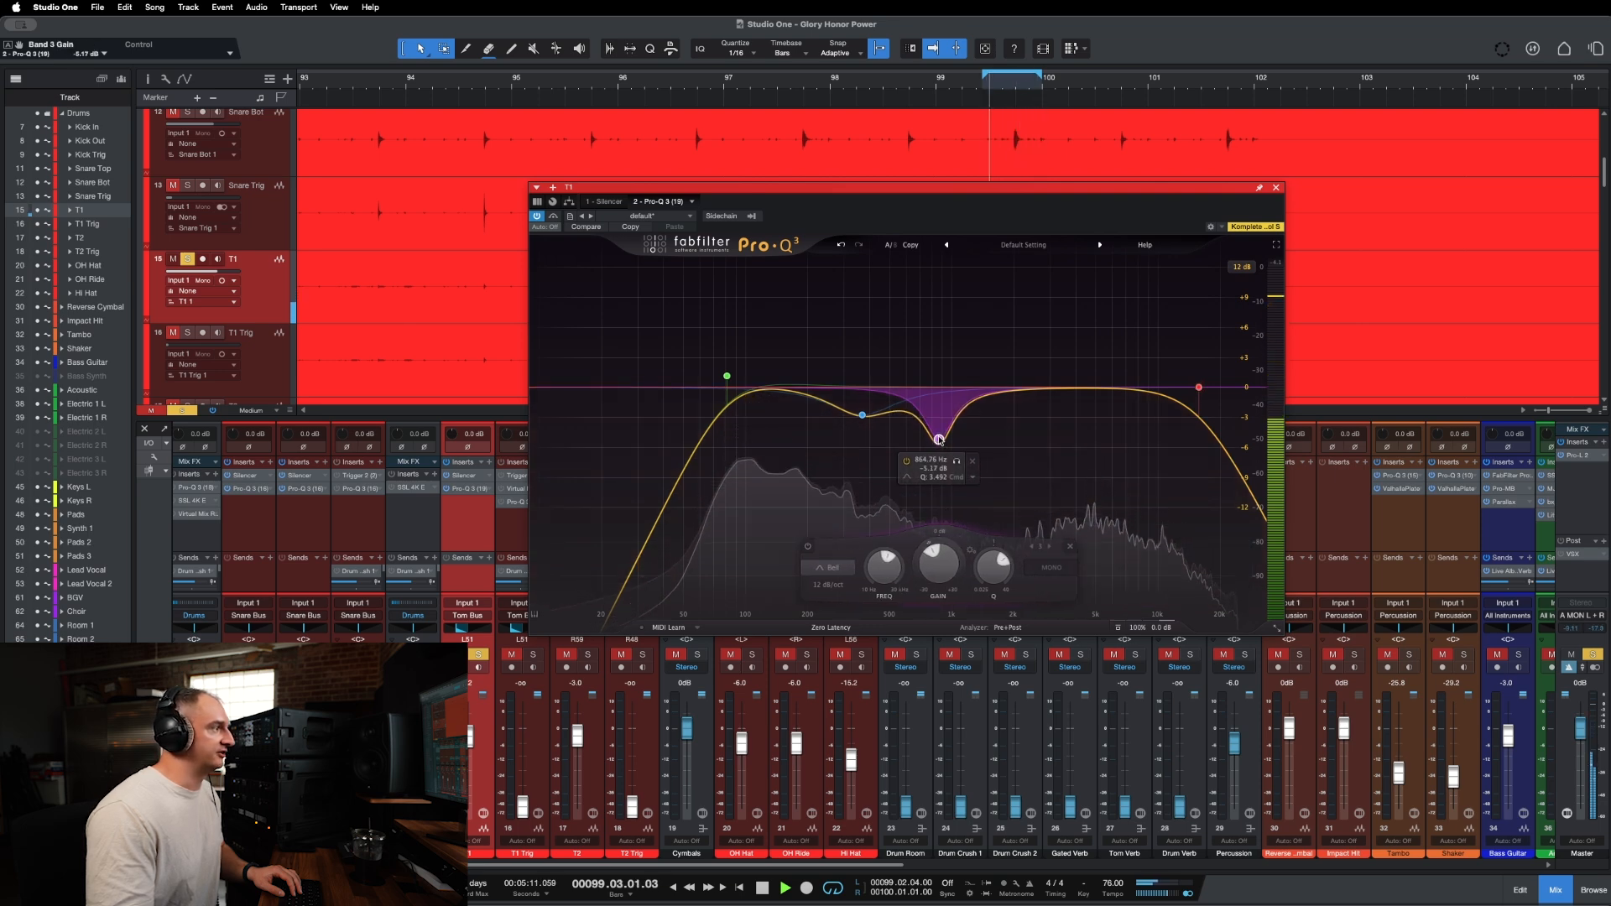
{"action": "left_click", "coordinate": [554, 217]}
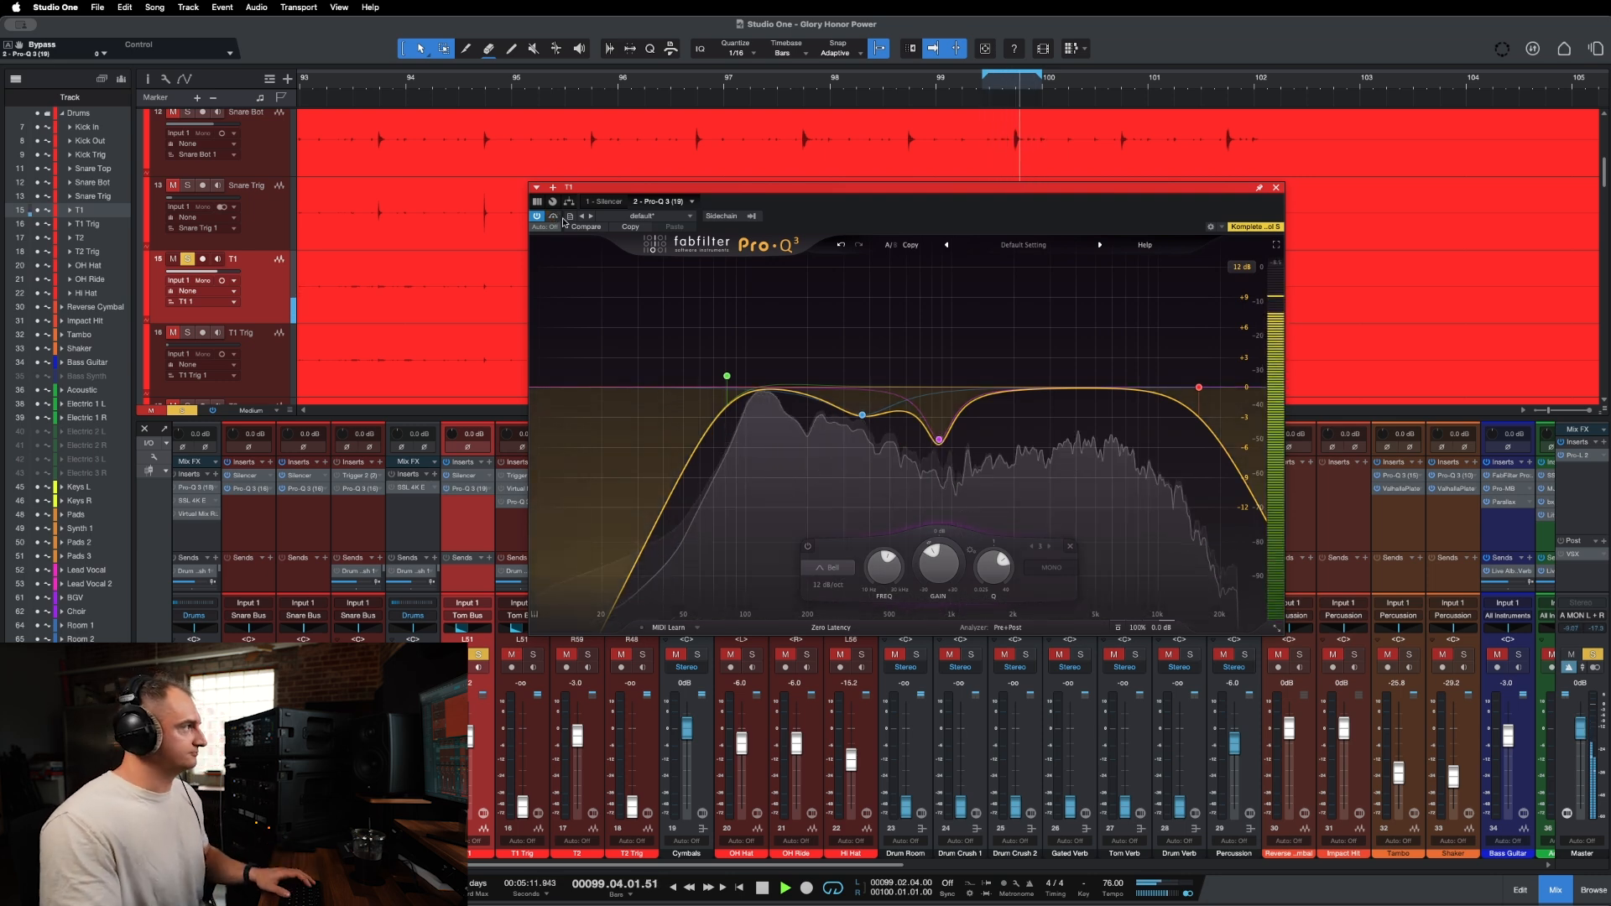
{"action": "left_click", "coordinate": [1277, 188]}
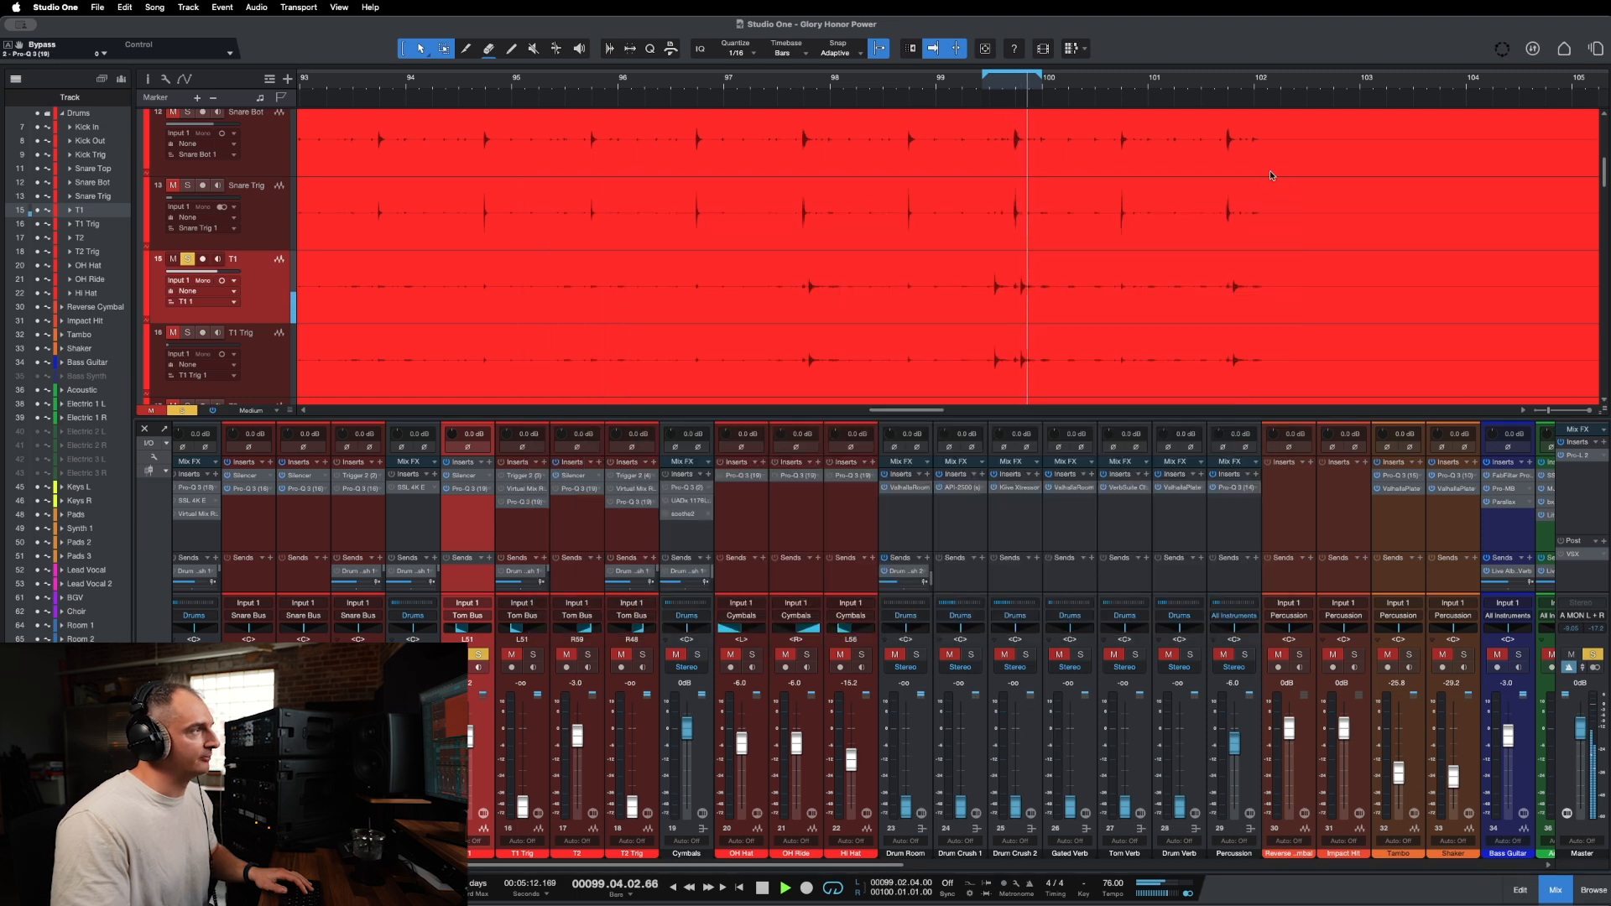
Unsolo T1, solo T2, and open T2's Pro-Q 3.
{"action": "key", "text": "space"}
{"action": "left_click", "coordinate": [485, 655]}
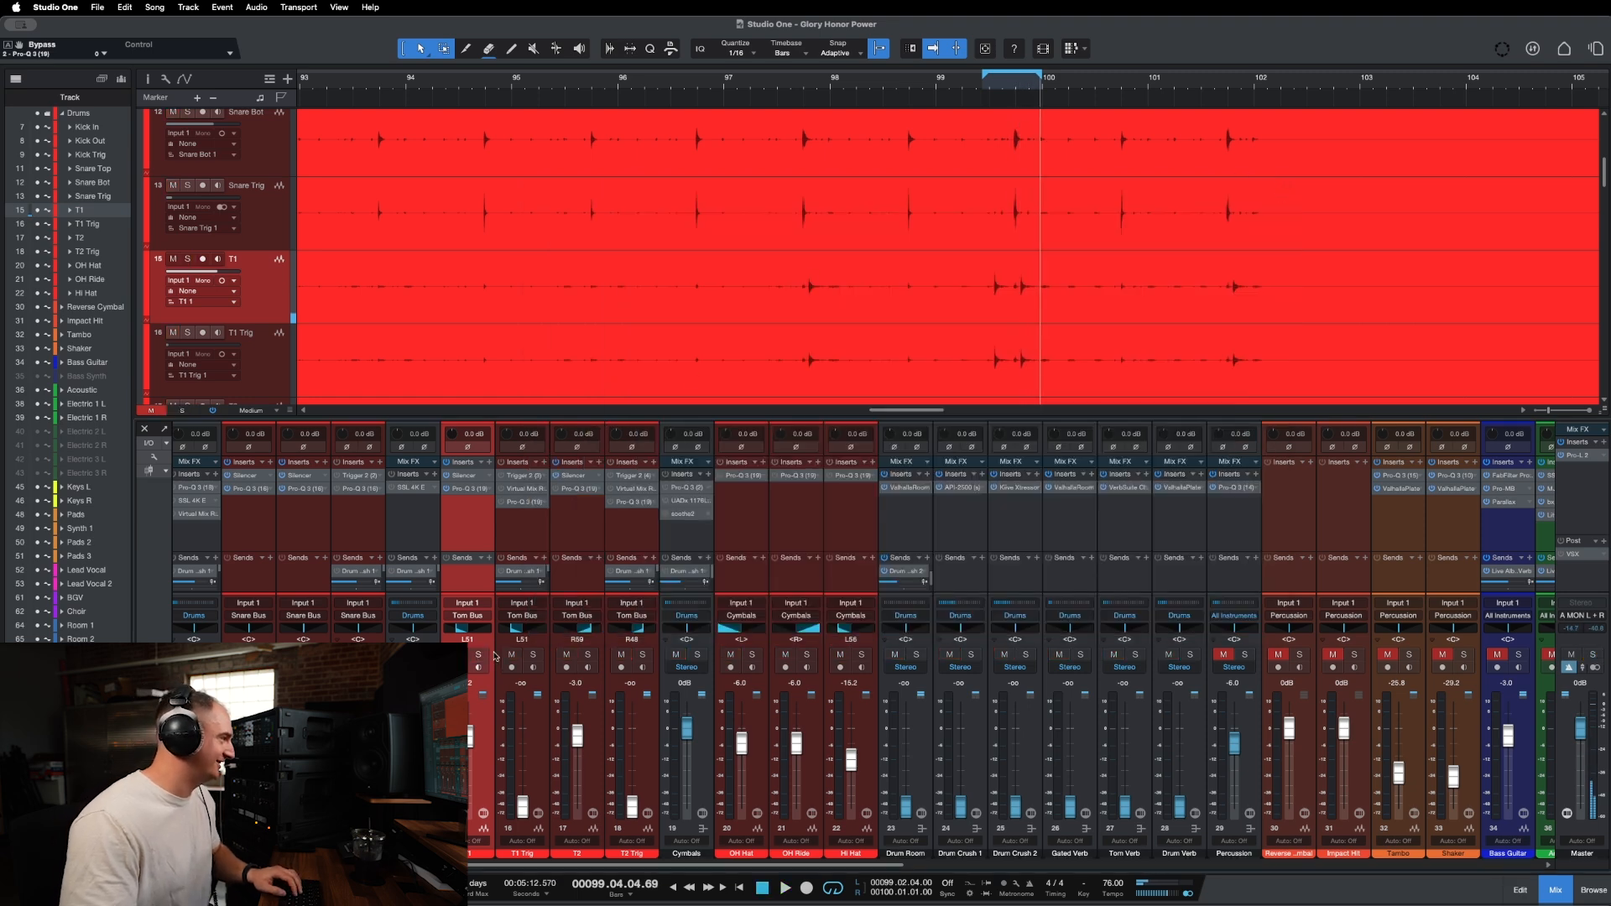
{"action": "left_click", "coordinate": [585, 655]}
{"action": "scroll", "coordinate": [940, 286], "scroll_direction": "down", "scroll_amount": 4}
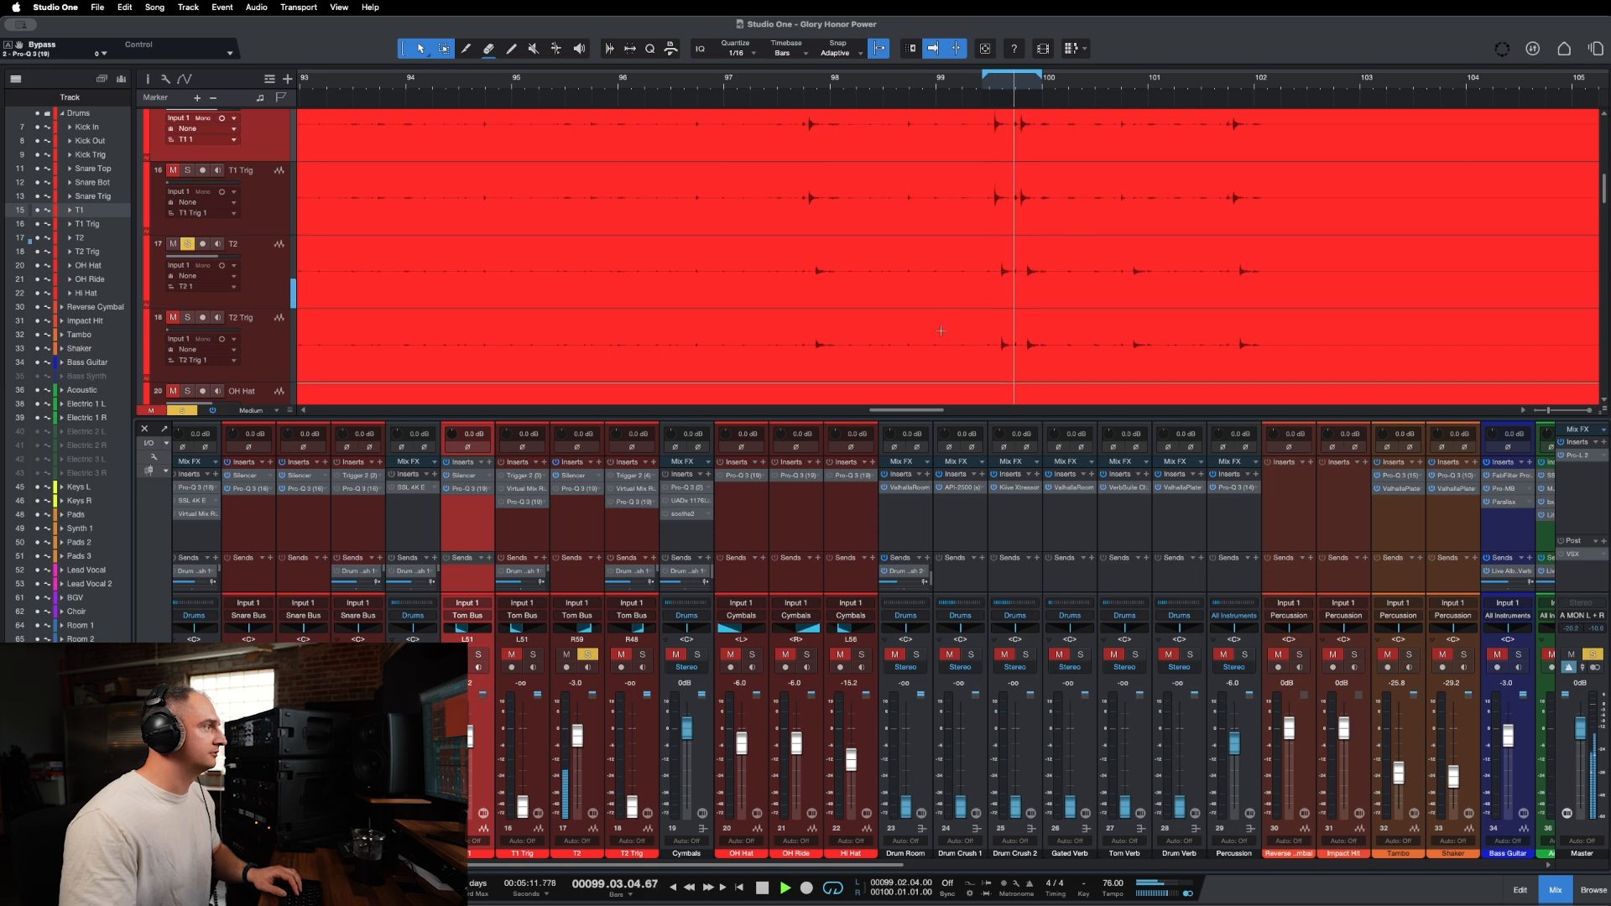
{"action": "left_click", "coordinate": [574, 489]}
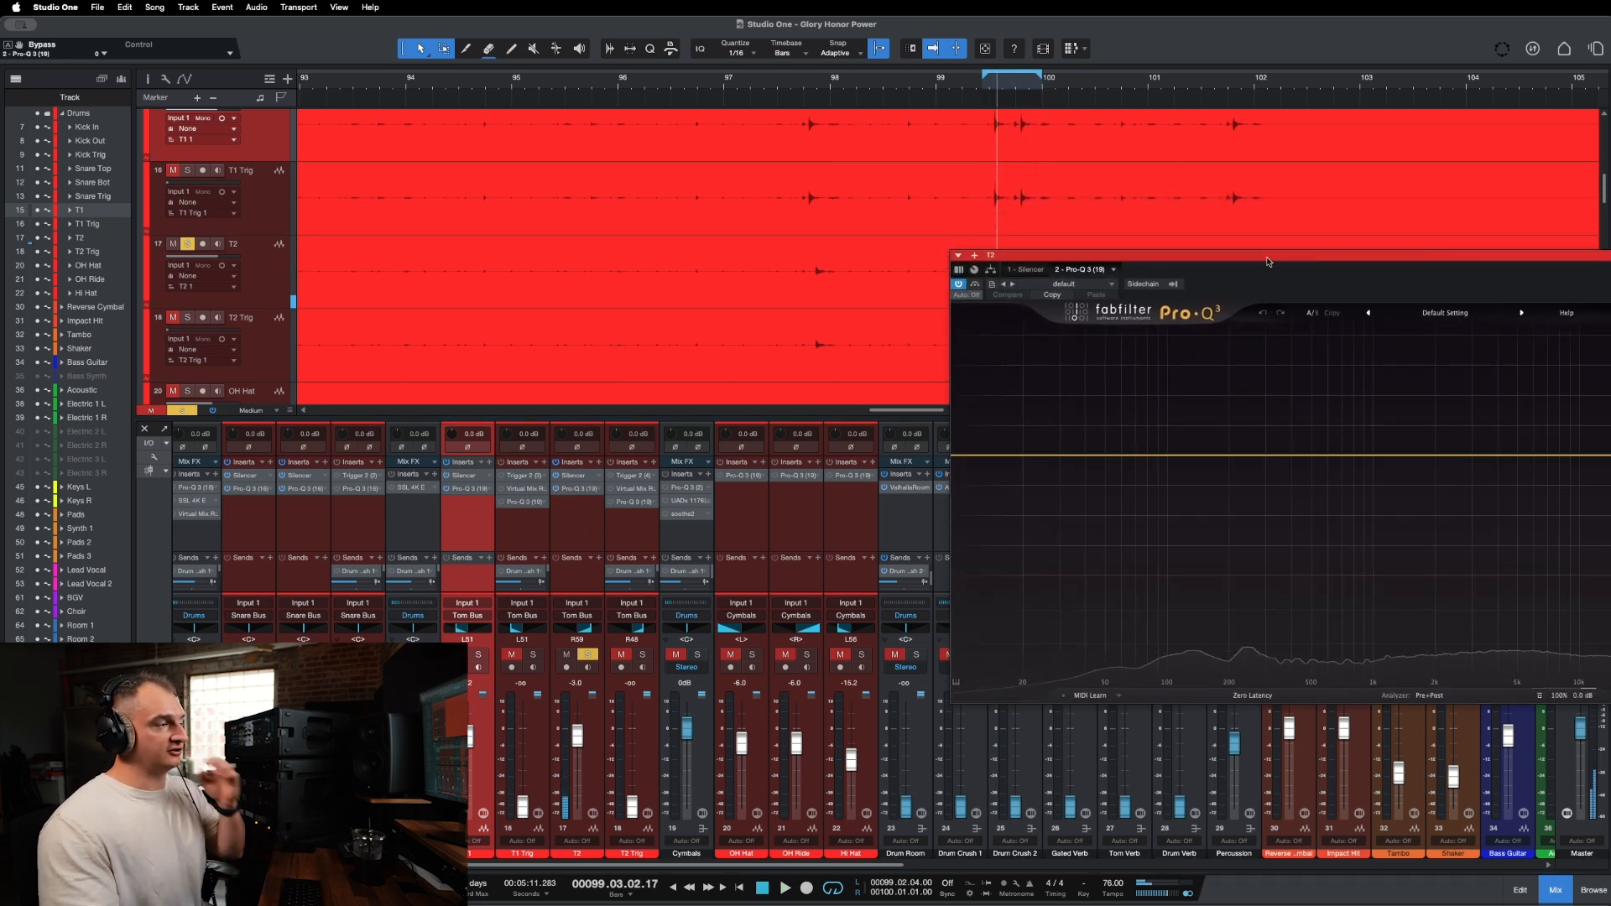
{"action": "left_click_drag", "start_coordinate": [1268, 262], "coordinate": [1123, 267]}
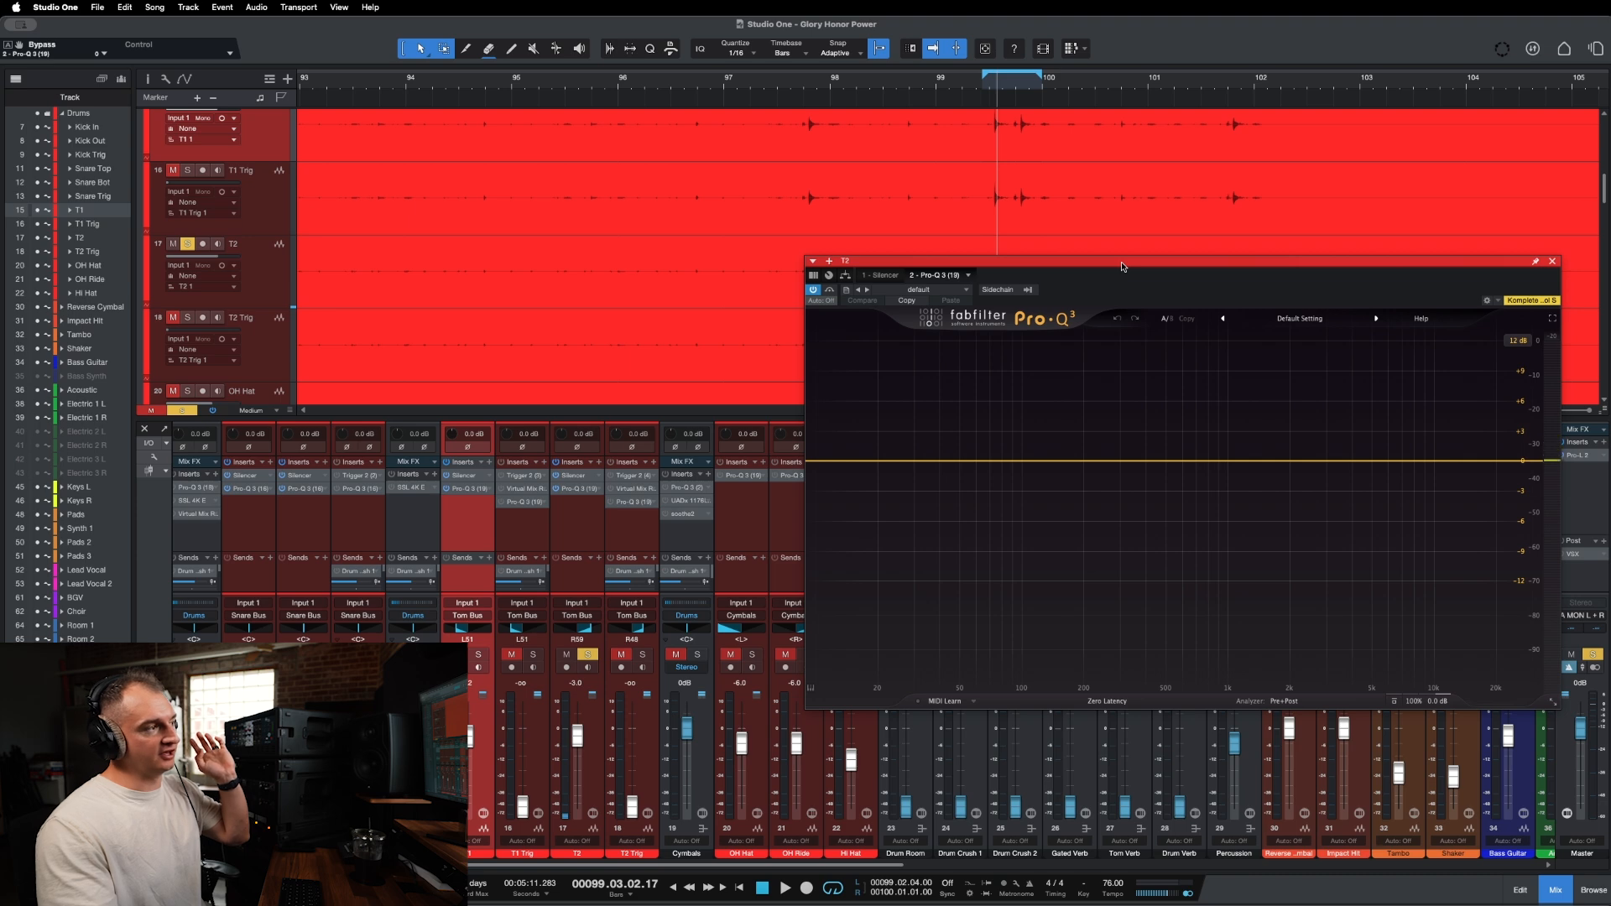
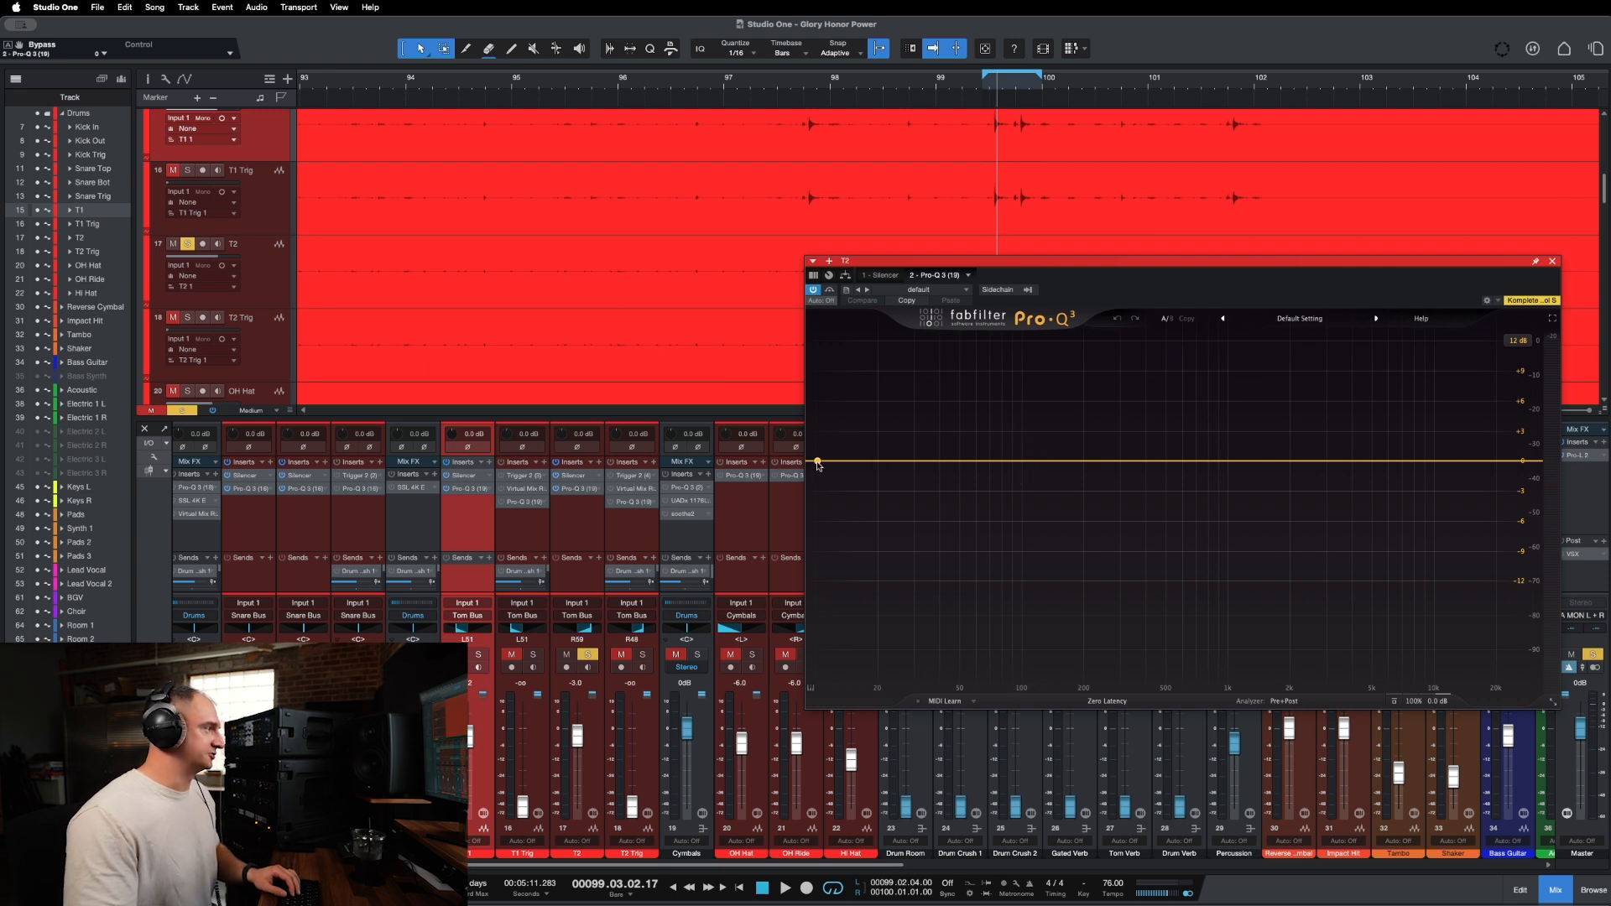
Add a low cut at about 59 Hz on T2 and a bell cut of about 2.9 dB near 313 Hz during playback.
{"action": "left_click_drag", "start_coordinate": [819, 464], "coordinate": [974, 450]}
{"action": "key", "text": "space"}
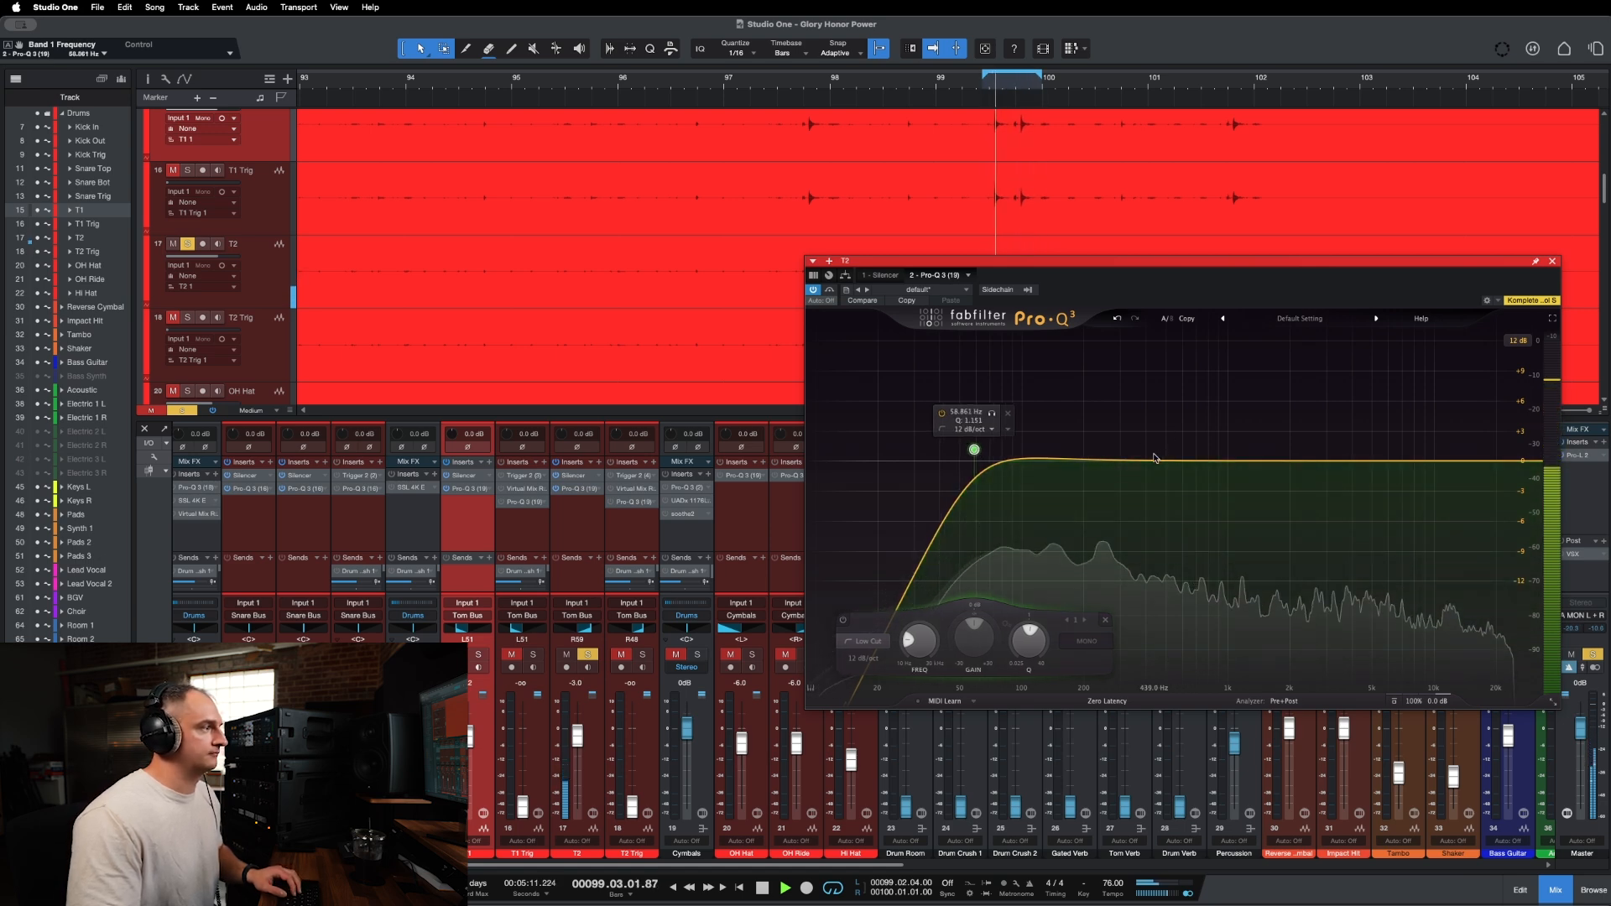
{"action": "left_click_drag", "start_coordinate": [1154, 458], "coordinate": [1149, 364]}
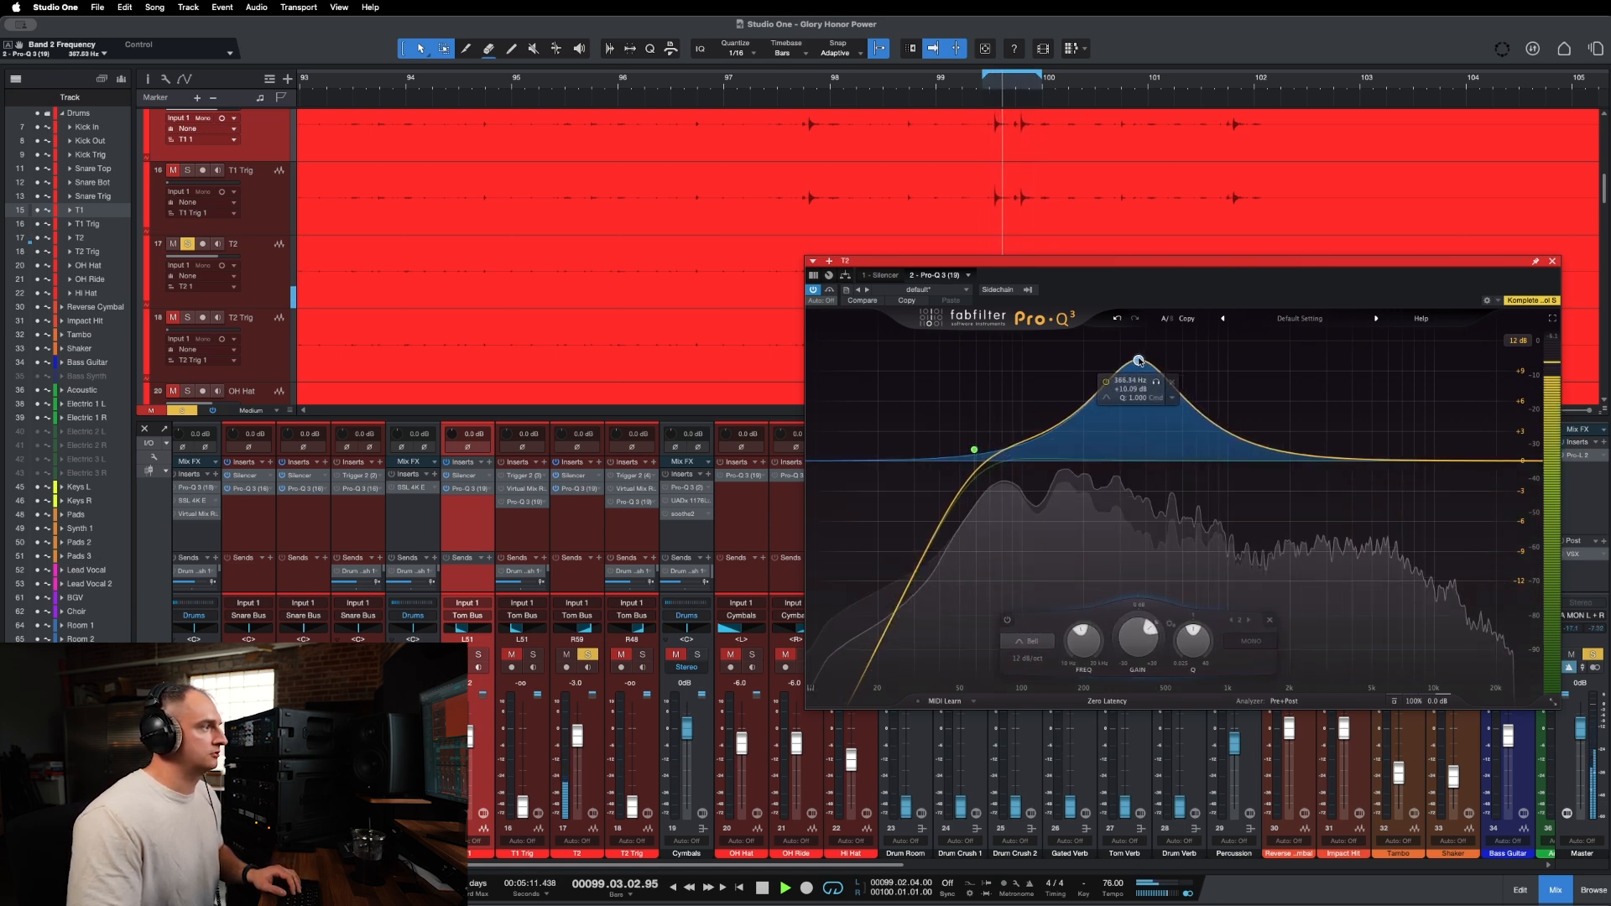
{"action": "left_click_drag", "start_coordinate": [1139, 361], "coordinate": [1124, 475]}
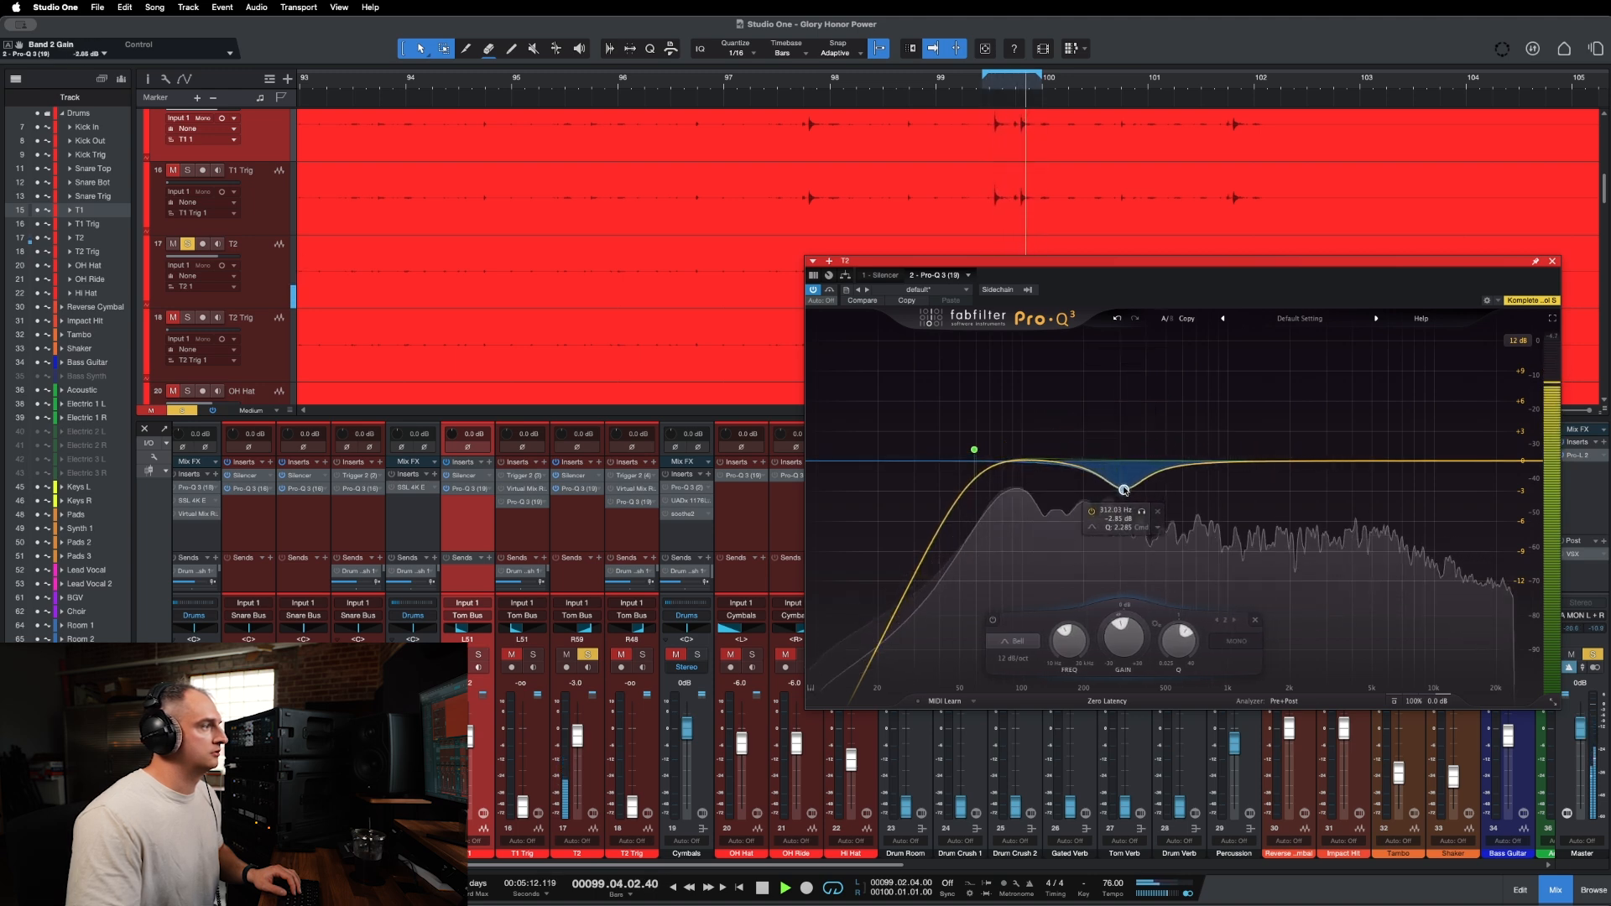
Add a bell cut near 876 Hz and a high cut at about 14.8 kHz to T2's EQ, adjusting the bell's width.
{"action": "left_click_drag", "start_coordinate": [1209, 464], "coordinate": [1226, 500]}
{"action": "scroll", "coordinate": [1233, 467], "scroll_direction": "up", "scroll_amount": 10}
{"action": "scroll", "coordinate": [1229, 485], "scroll_direction": "down", "scroll_amount": 4}
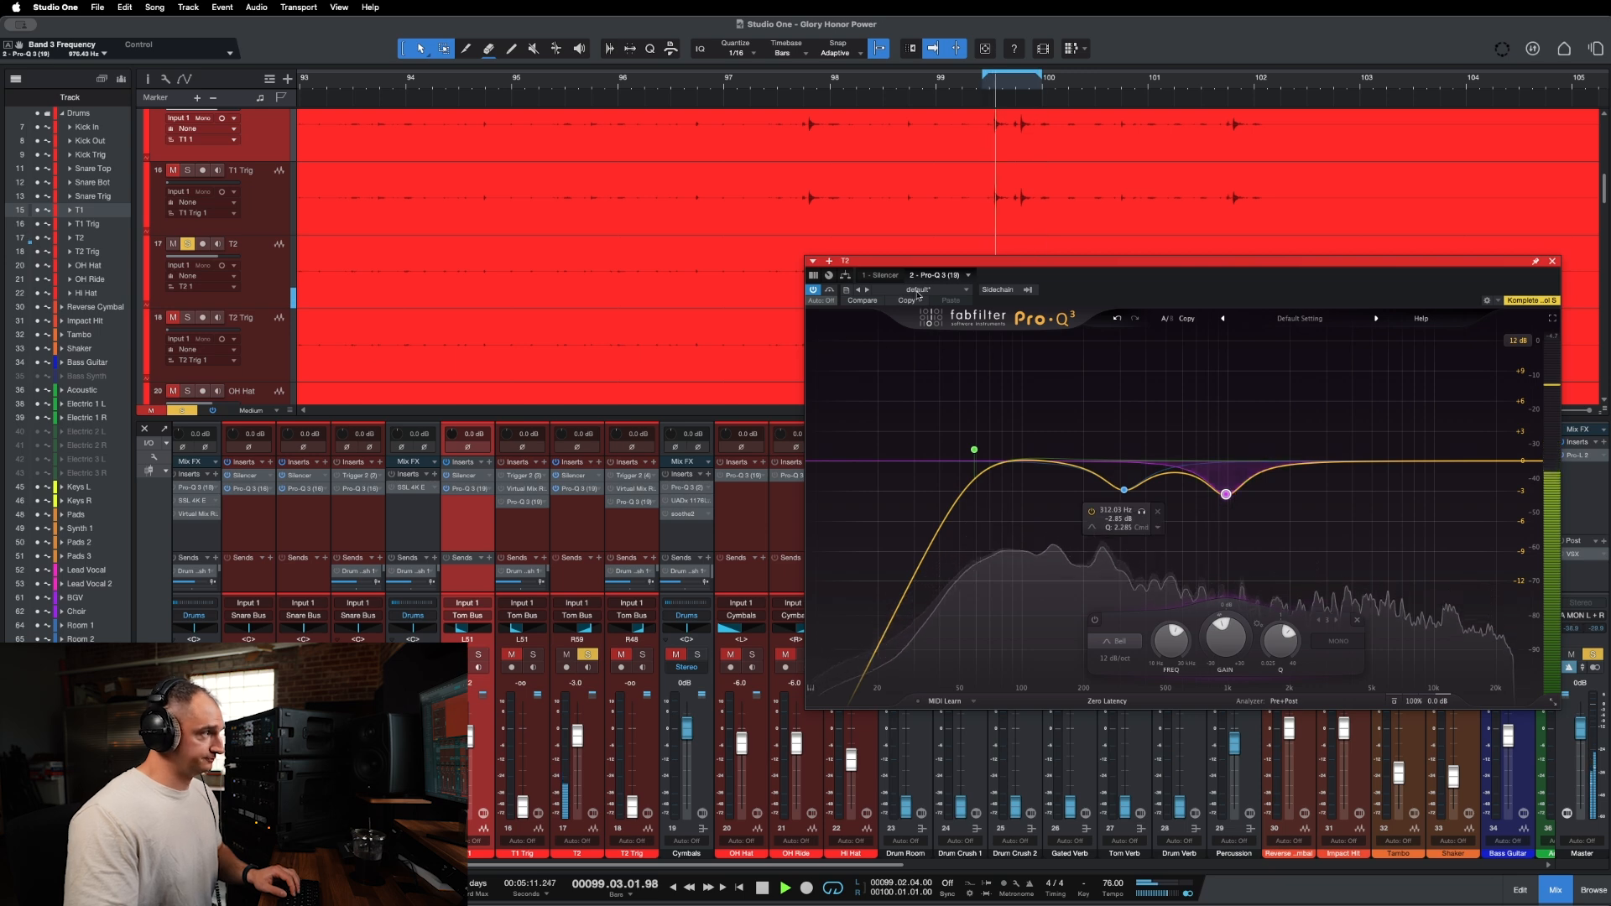
{"action": "left_click_drag", "start_coordinate": [1522, 467], "coordinate": [1469, 453]}
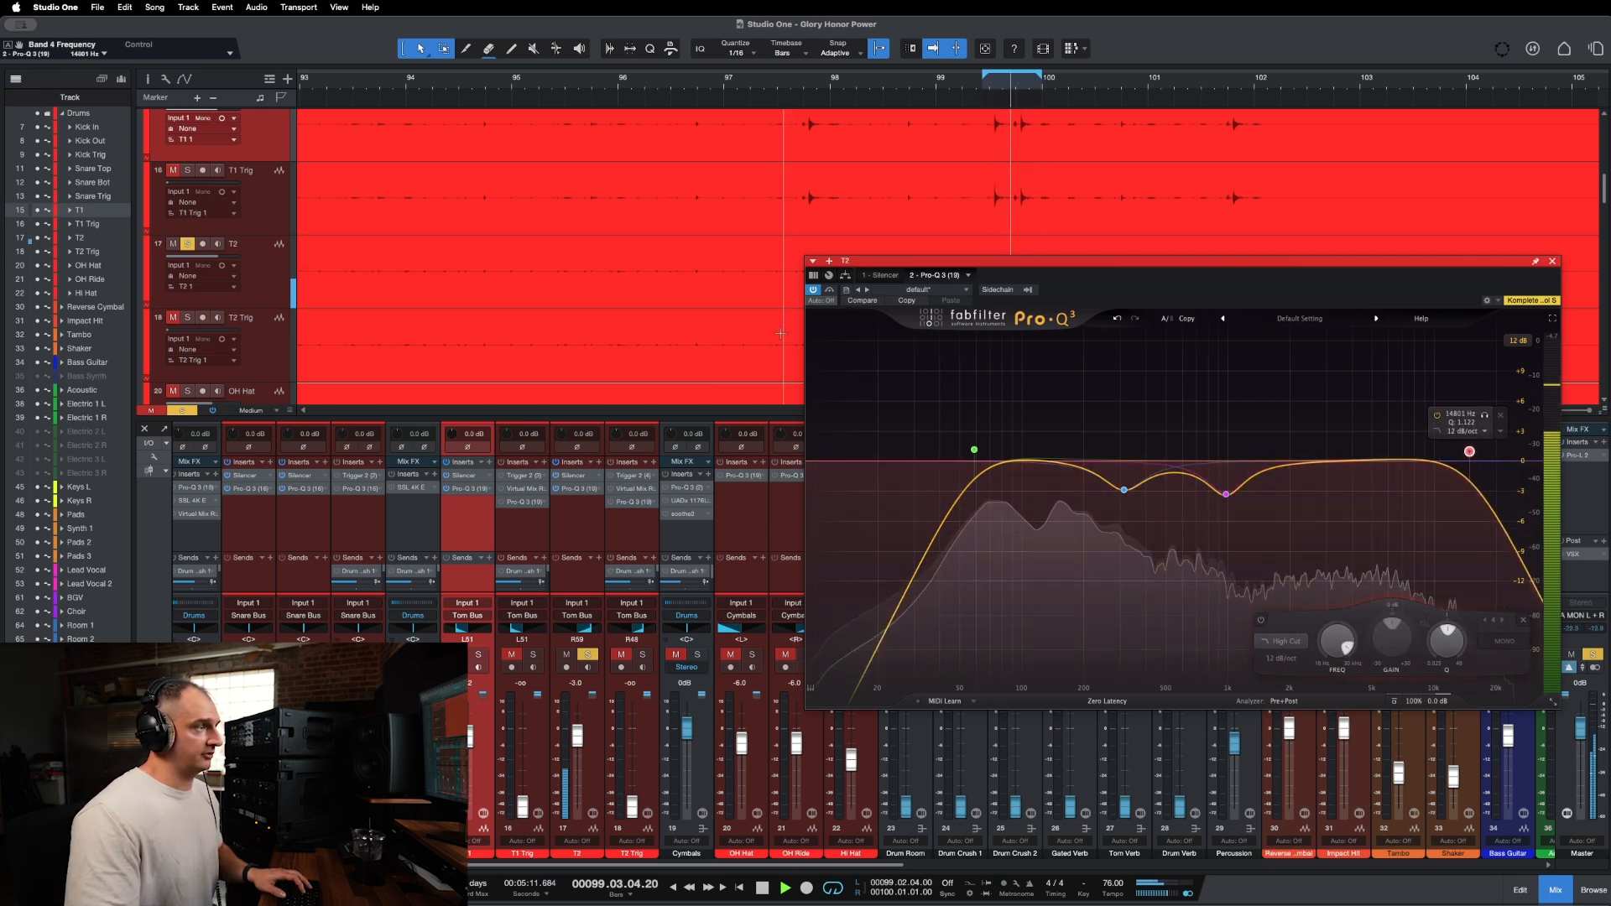
Compare T2's sound with the EQ bypassed and engaged, and close the plug-in.
{"action": "left_click", "coordinate": [830, 290]}
{"action": "left_click", "coordinate": [830, 290]}
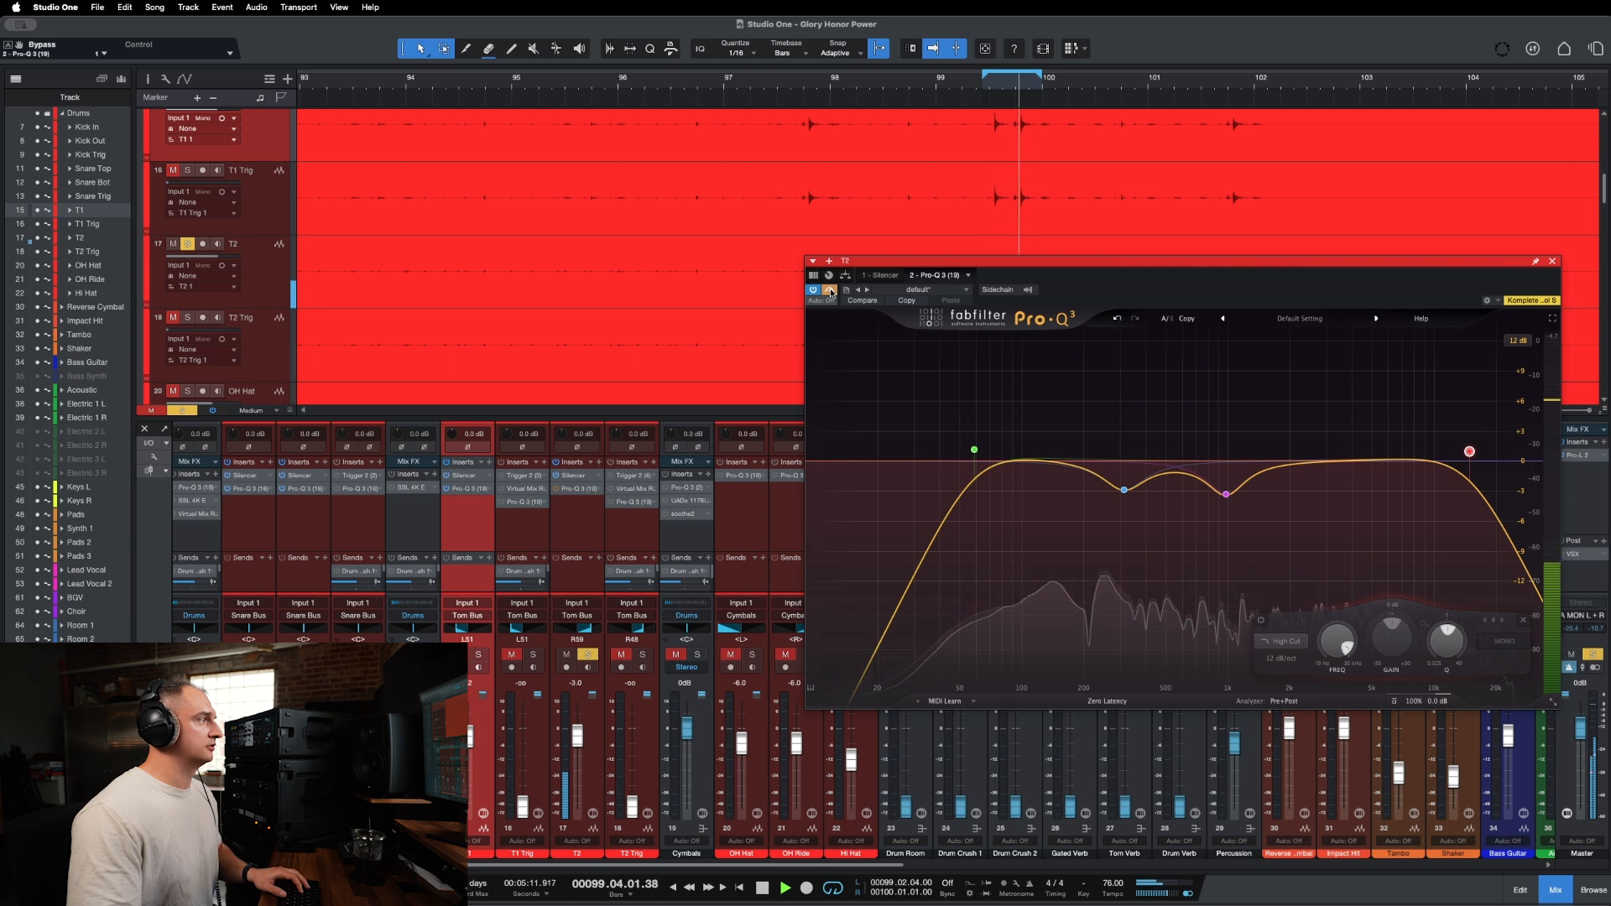
{"action": "left_click", "coordinate": [1553, 261]}
Stop playback, unsolo T2, and open OH Hat's Pro-Q 3 with its window moved into view.
{"action": "key", "text": "space"}
{"action": "left_click", "coordinate": [584, 649]}
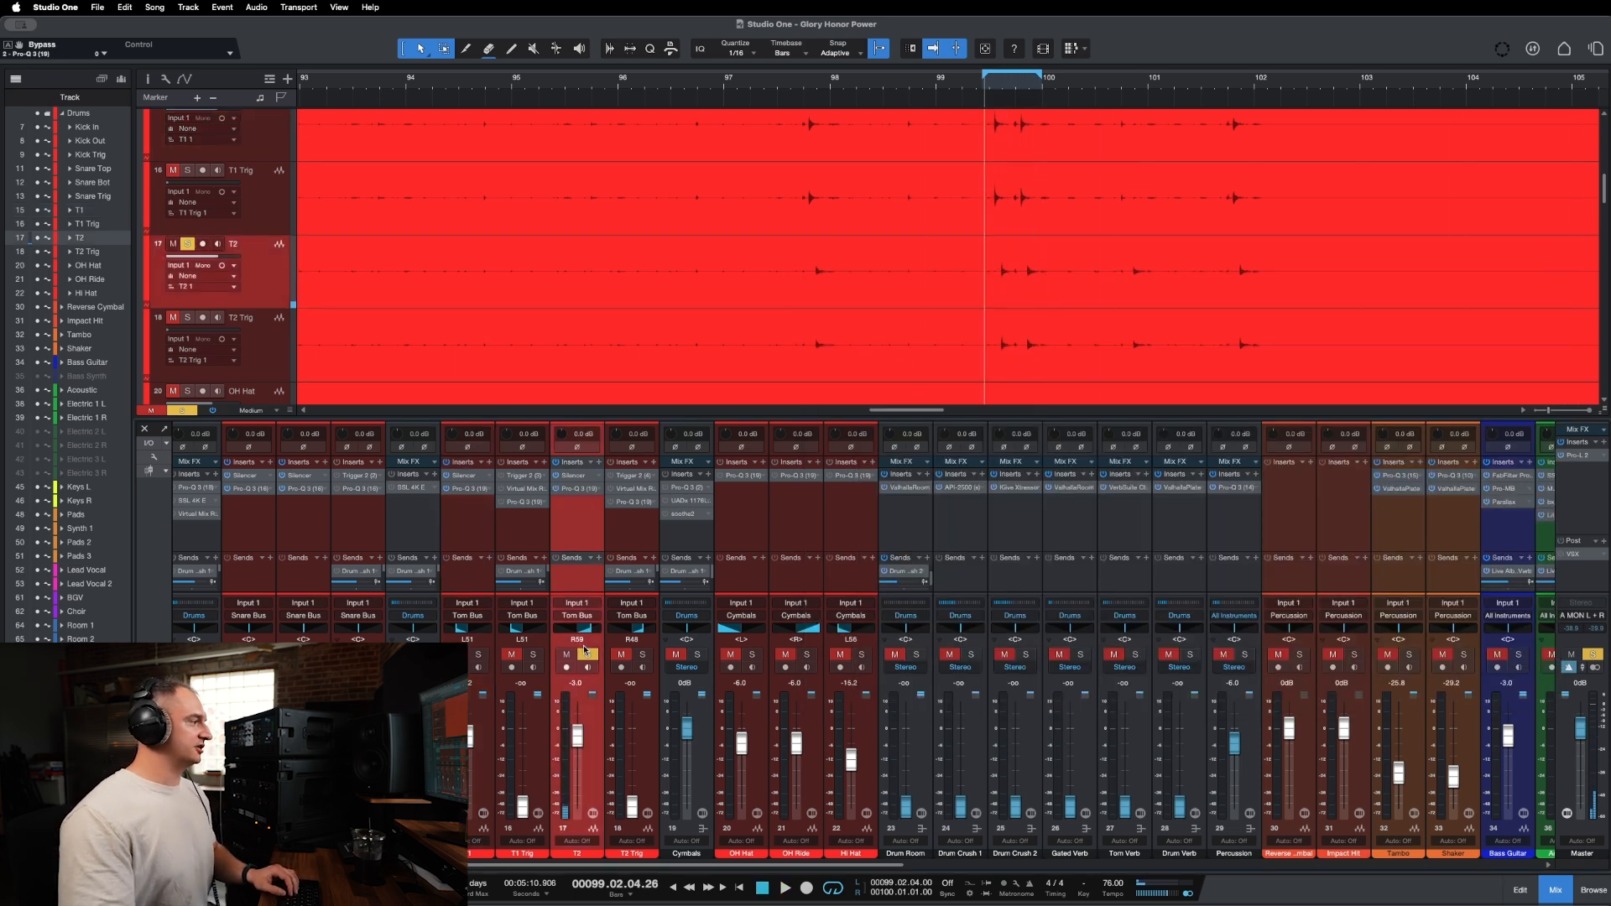
{"action": "left_click", "coordinate": [588, 655]}
{"action": "left_click", "coordinate": [759, 548]}
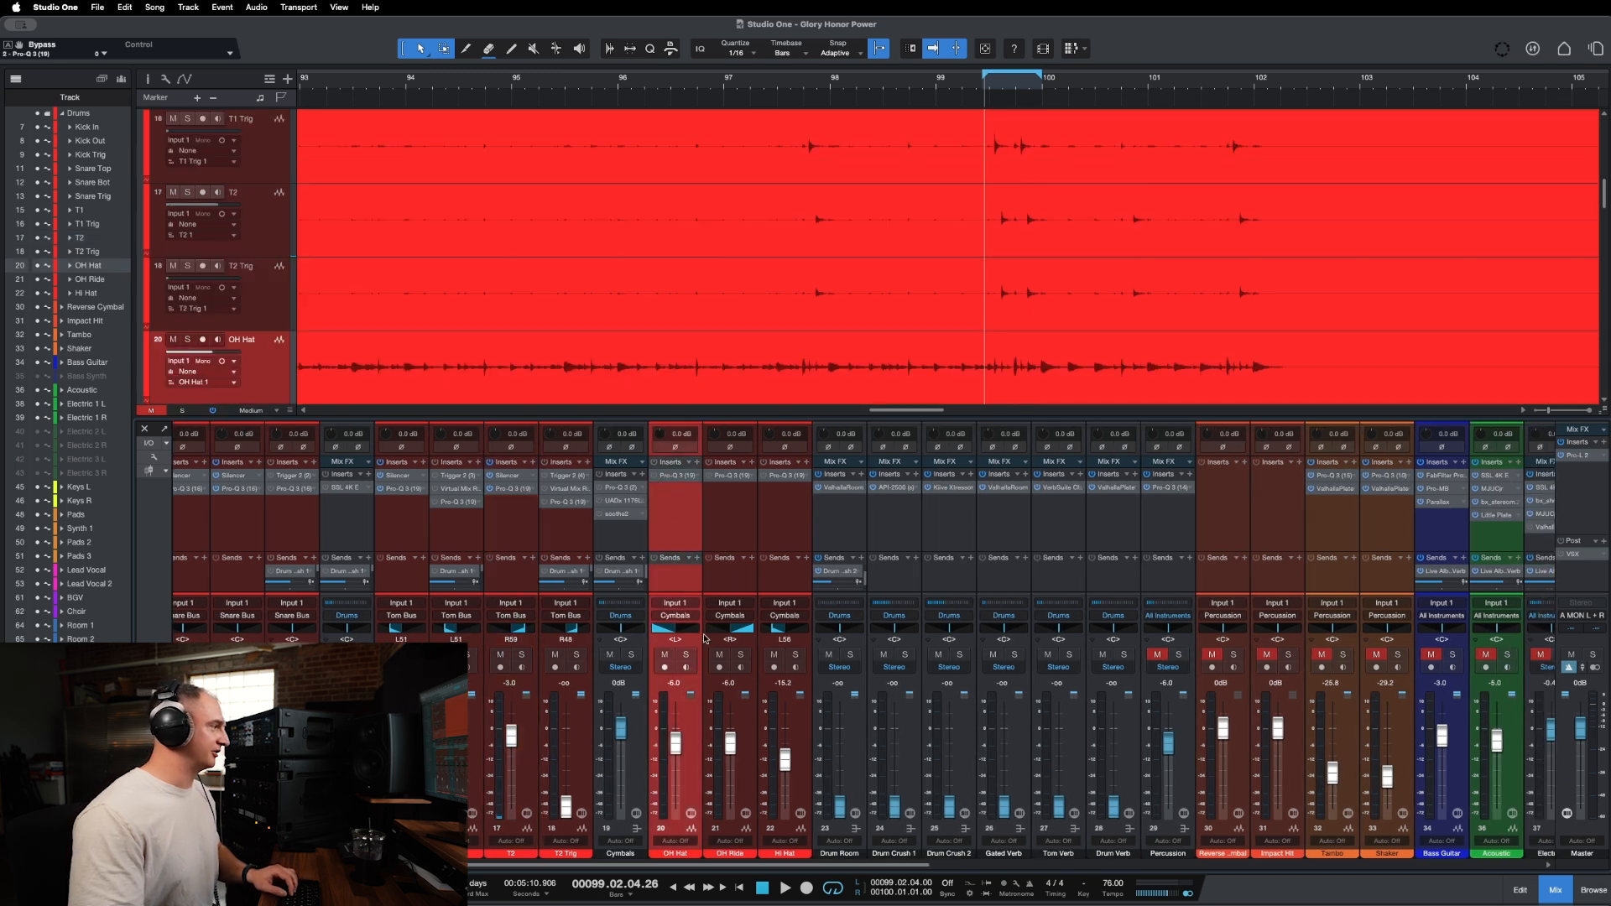
{"action": "left_click", "coordinate": [665, 476]}
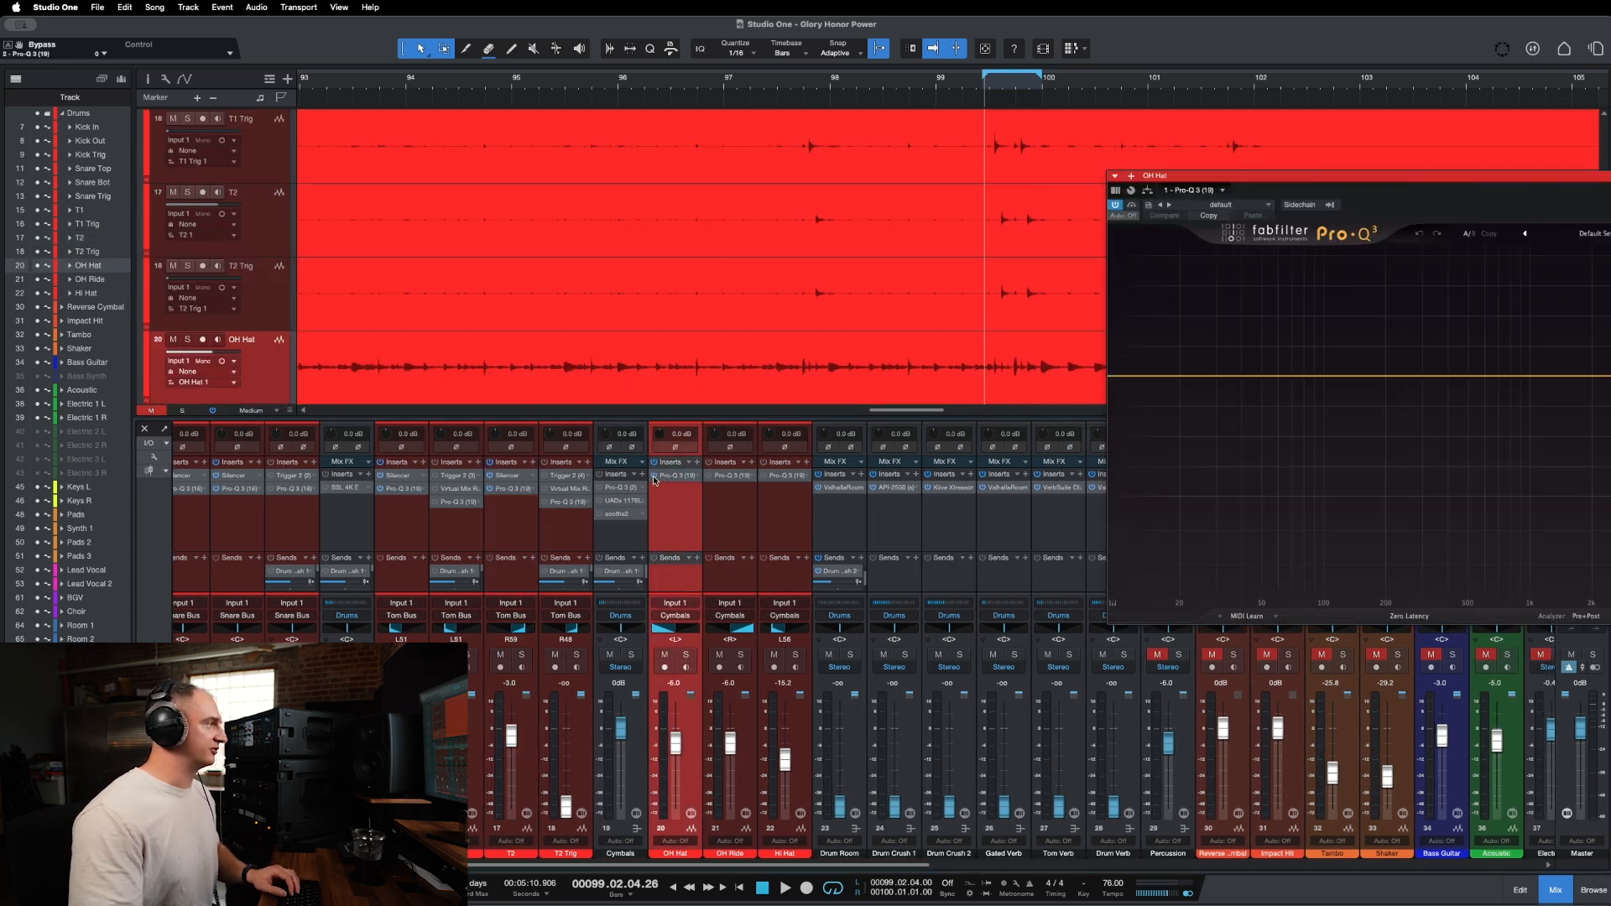
{"action": "left_click_drag", "start_coordinate": [1424, 179], "coordinate": [1284, 276]}
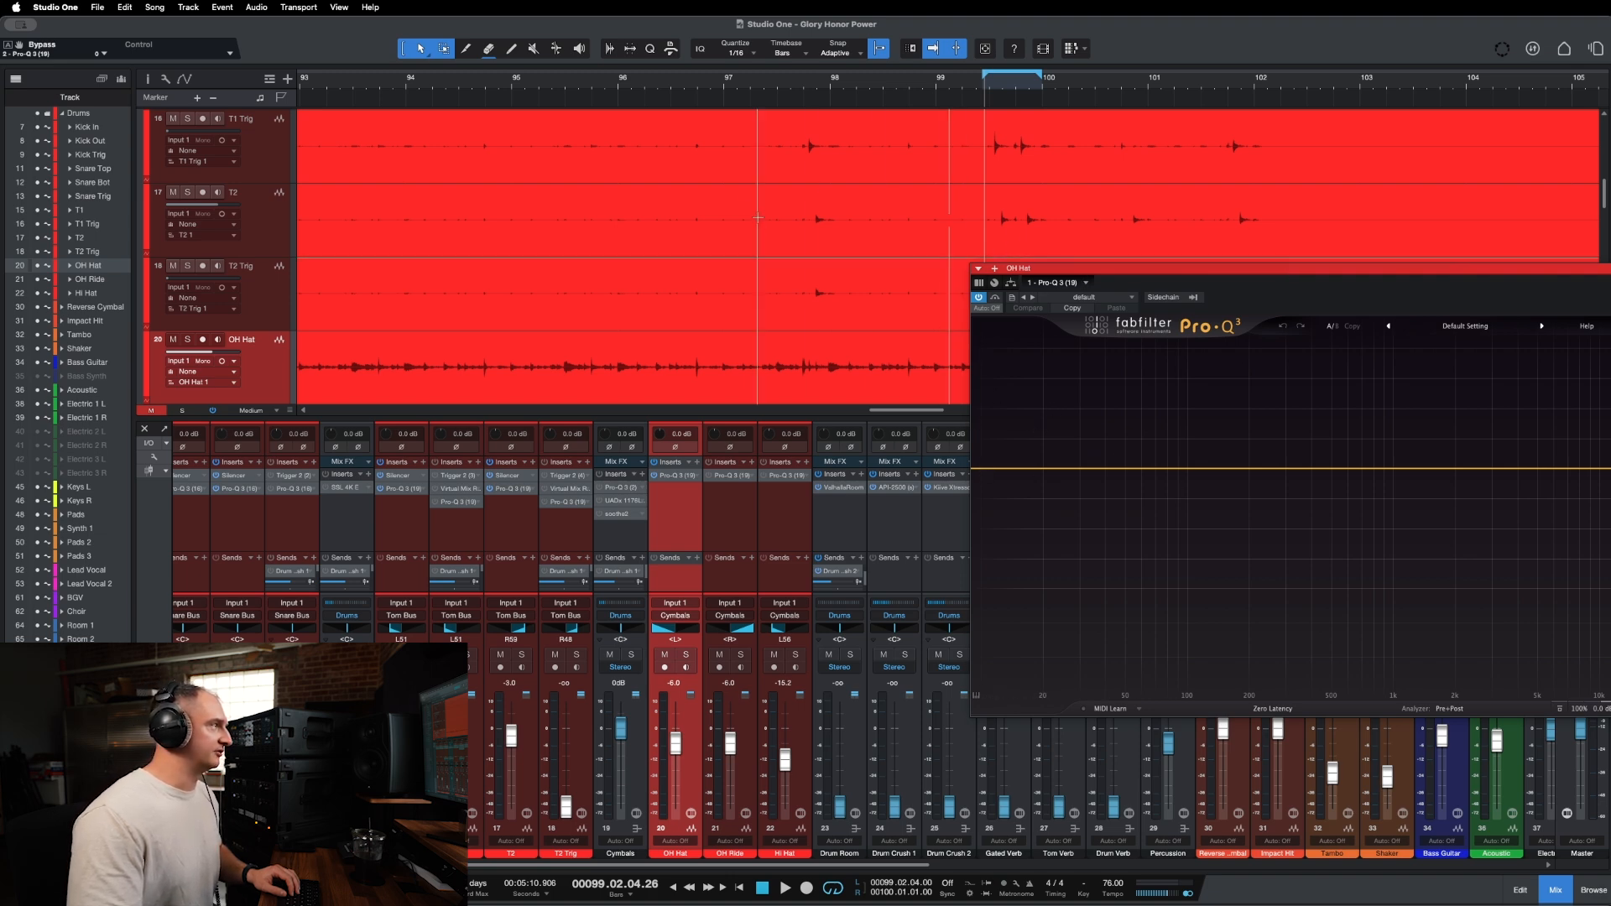
Set the playback position to bar 96 and the loop range from bar 96 to bar 102.
{"action": "scroll", "coordinate": [746, 186], "scroll_direction": "down", "scroll_amount": 5}
{"action": "left_click", "coordinate": [738, 83]}
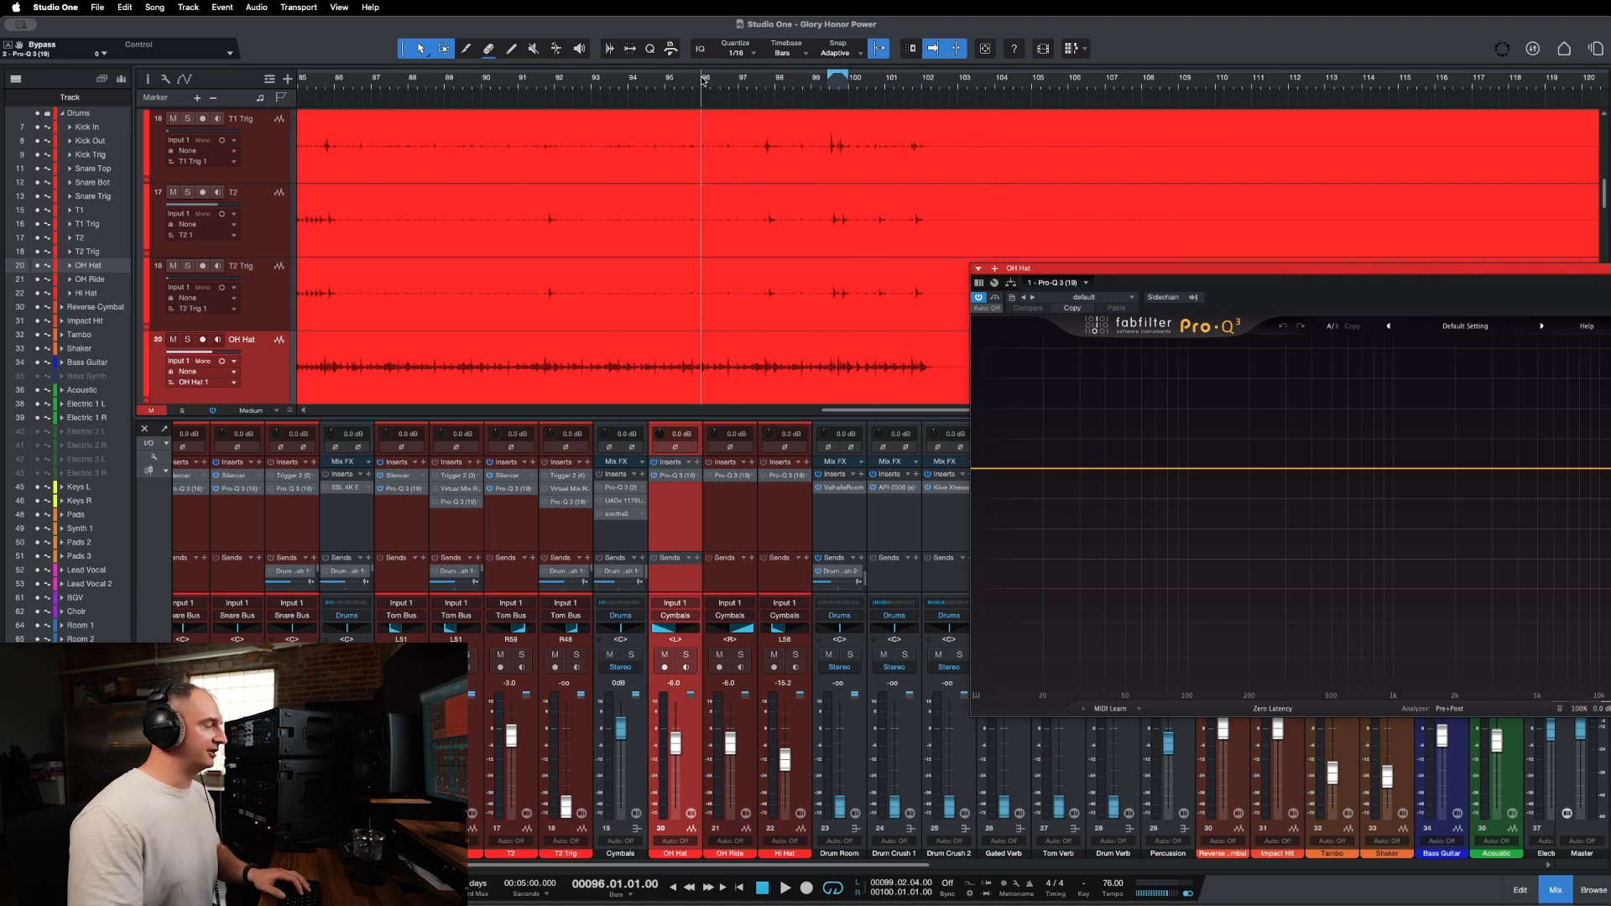
{"action": "left_click_drag", "start_coordinate": [705, 71], "coordinate": [917, 95]}
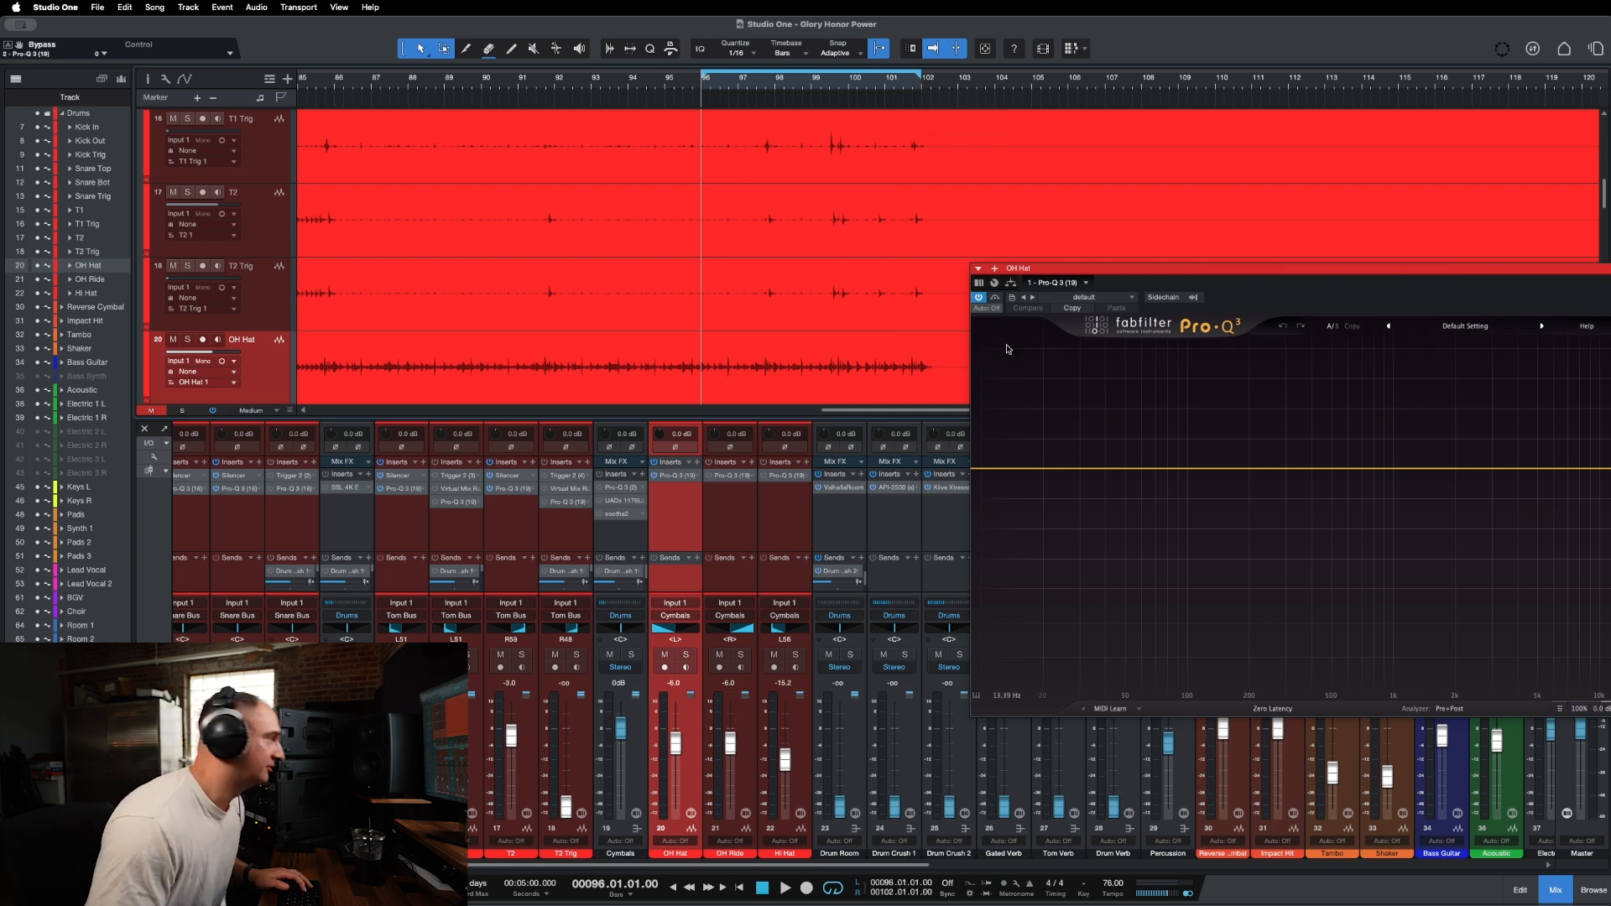
Solo OH Hat, centre its pan, and add a low cut at about 192 Hz on its EQ while playing the loop.
{"action": "left_click", "coordinate": [690, 656]}
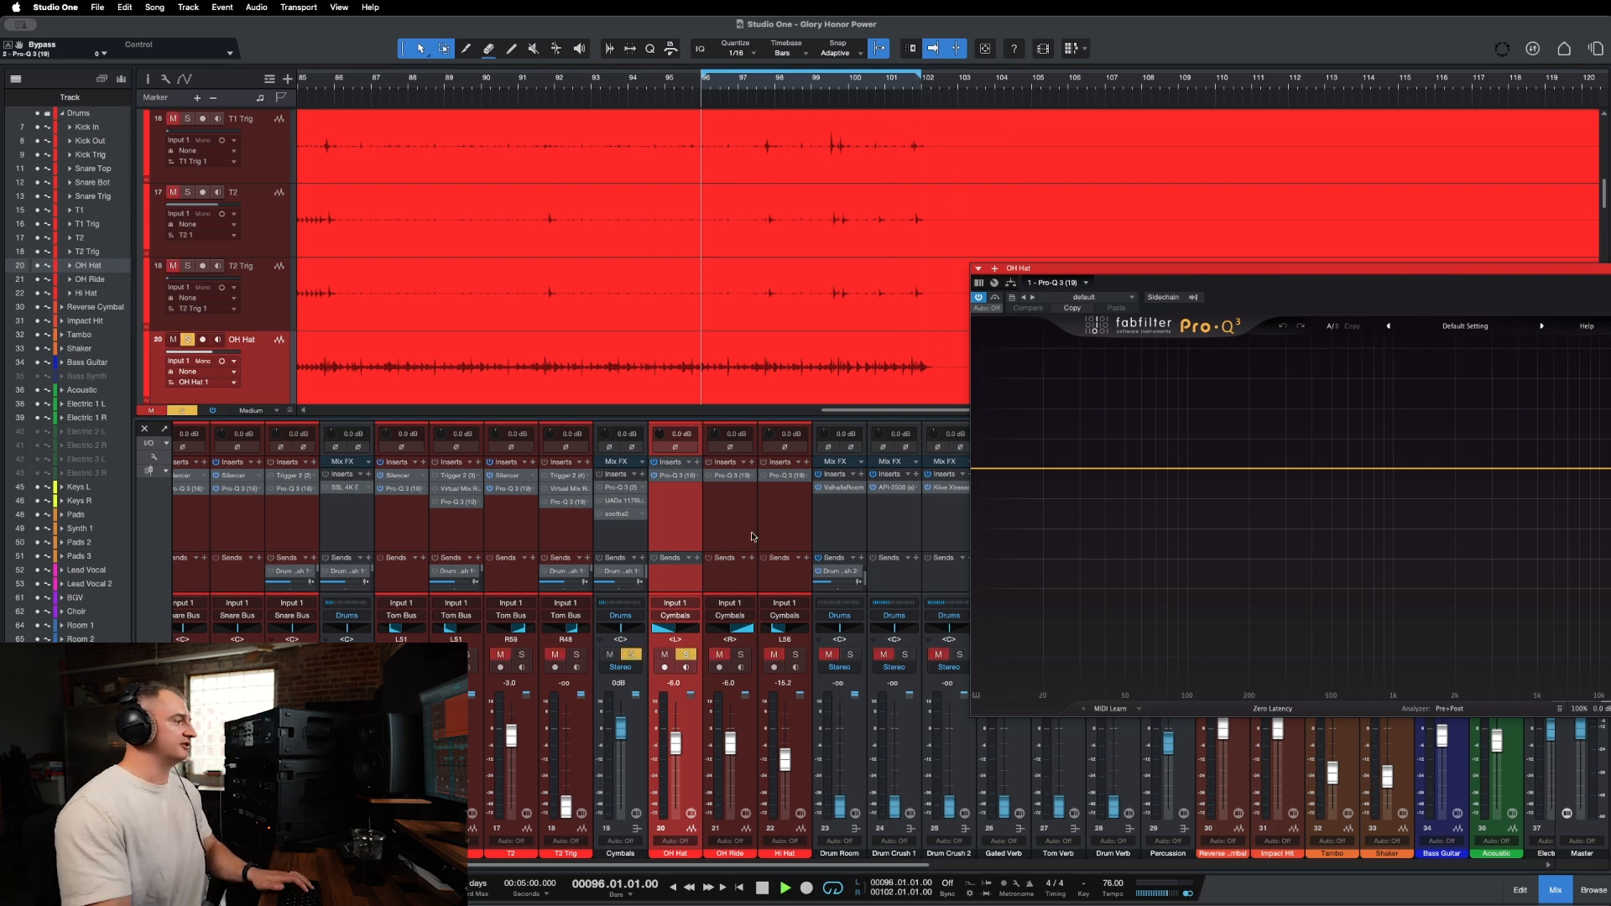
{"action": "key", "text": "space"}
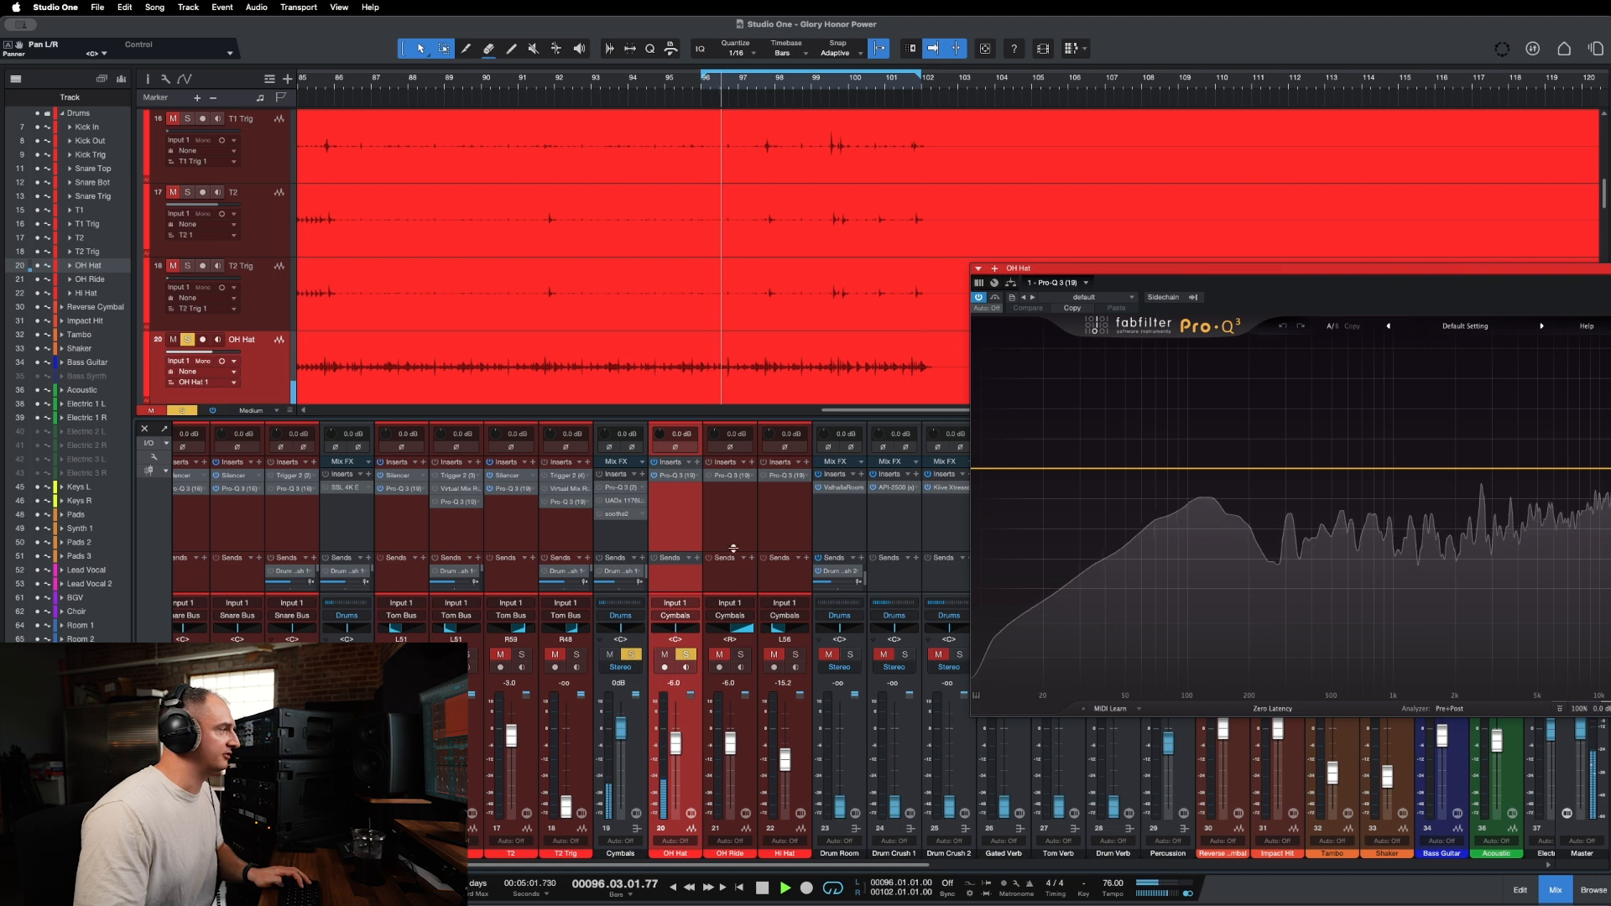
{"action": "left_click", "coordinate": [987, 470]}
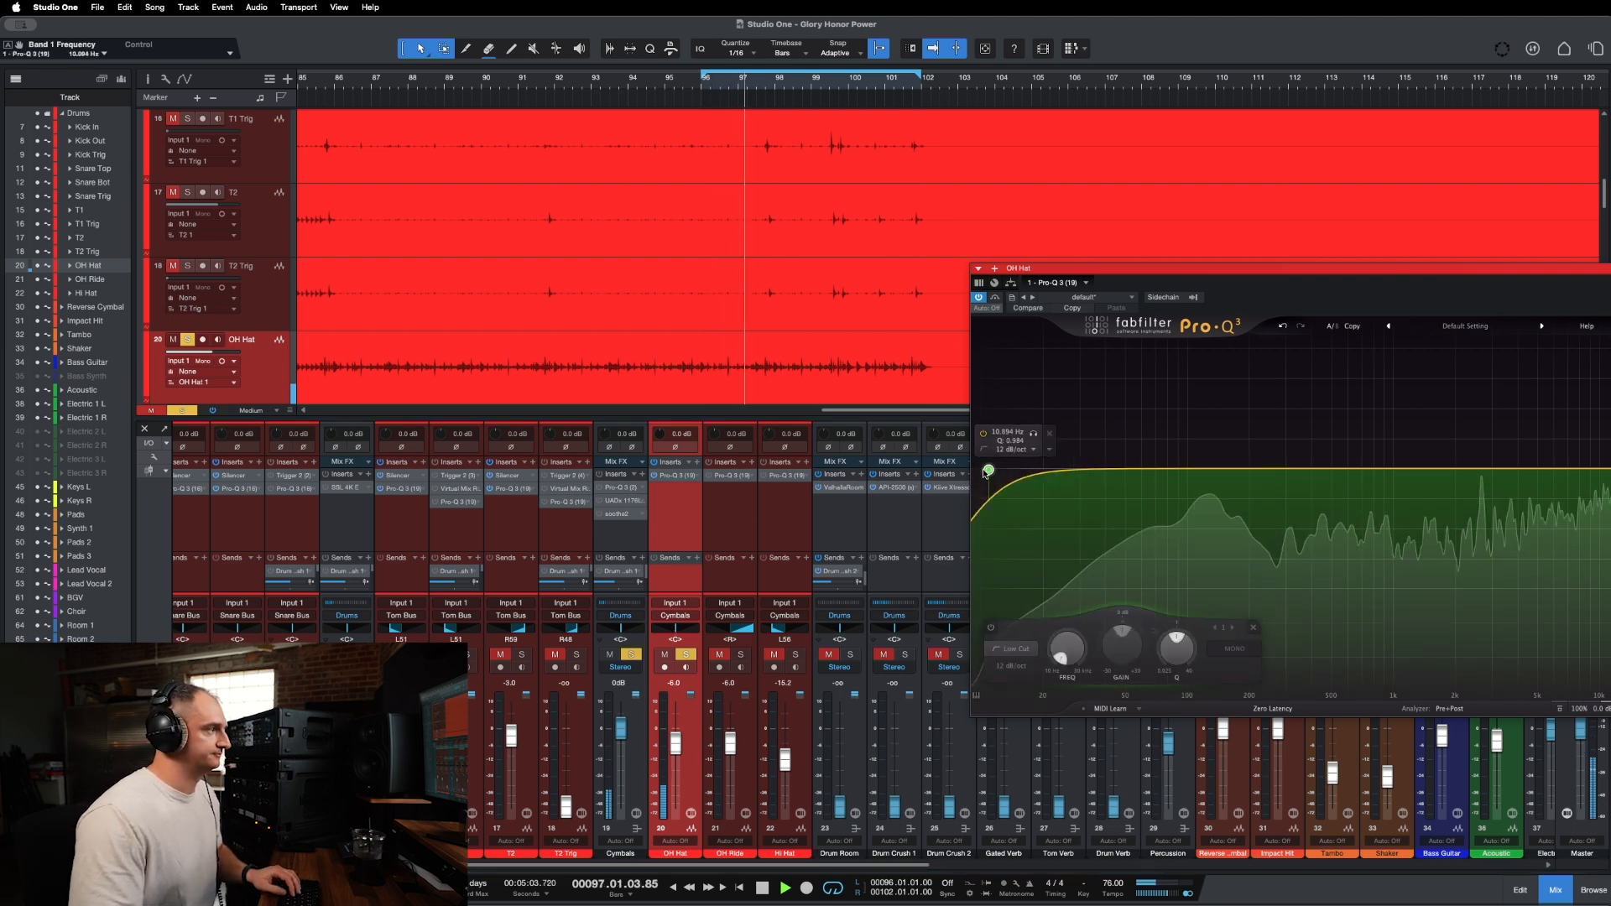
{"action": "left_click_drag", "start_coordinate": [988, 471], "coordinate": [1231, 462]}
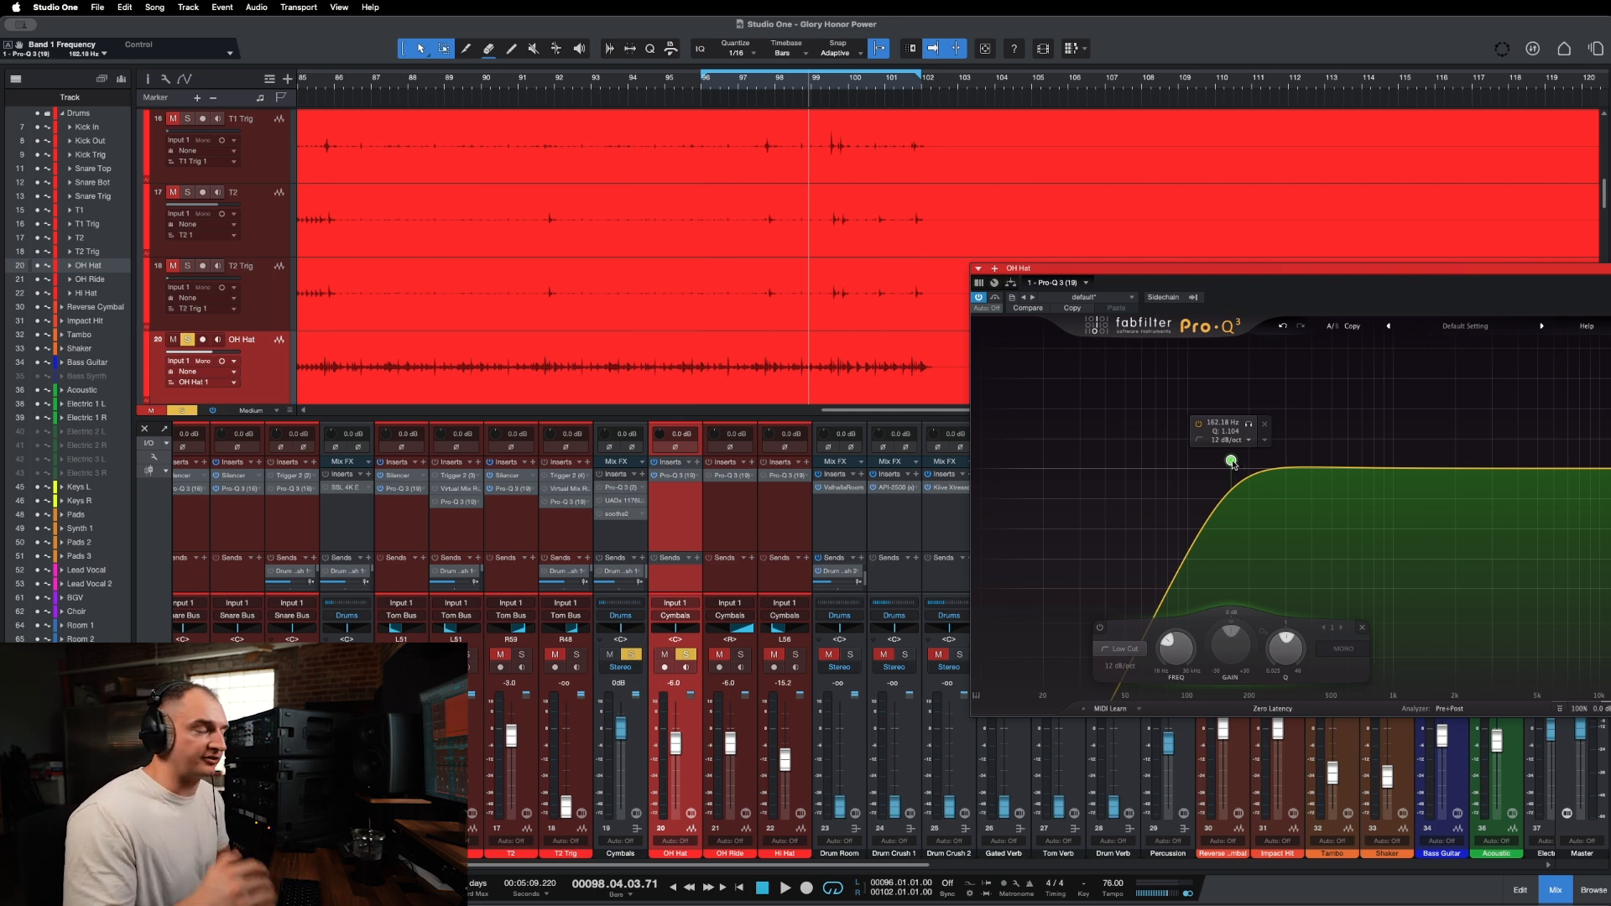
{"action": "left_click_drag", "start_coordinate": [1231, 462], "coordinate": [1239, 463]}
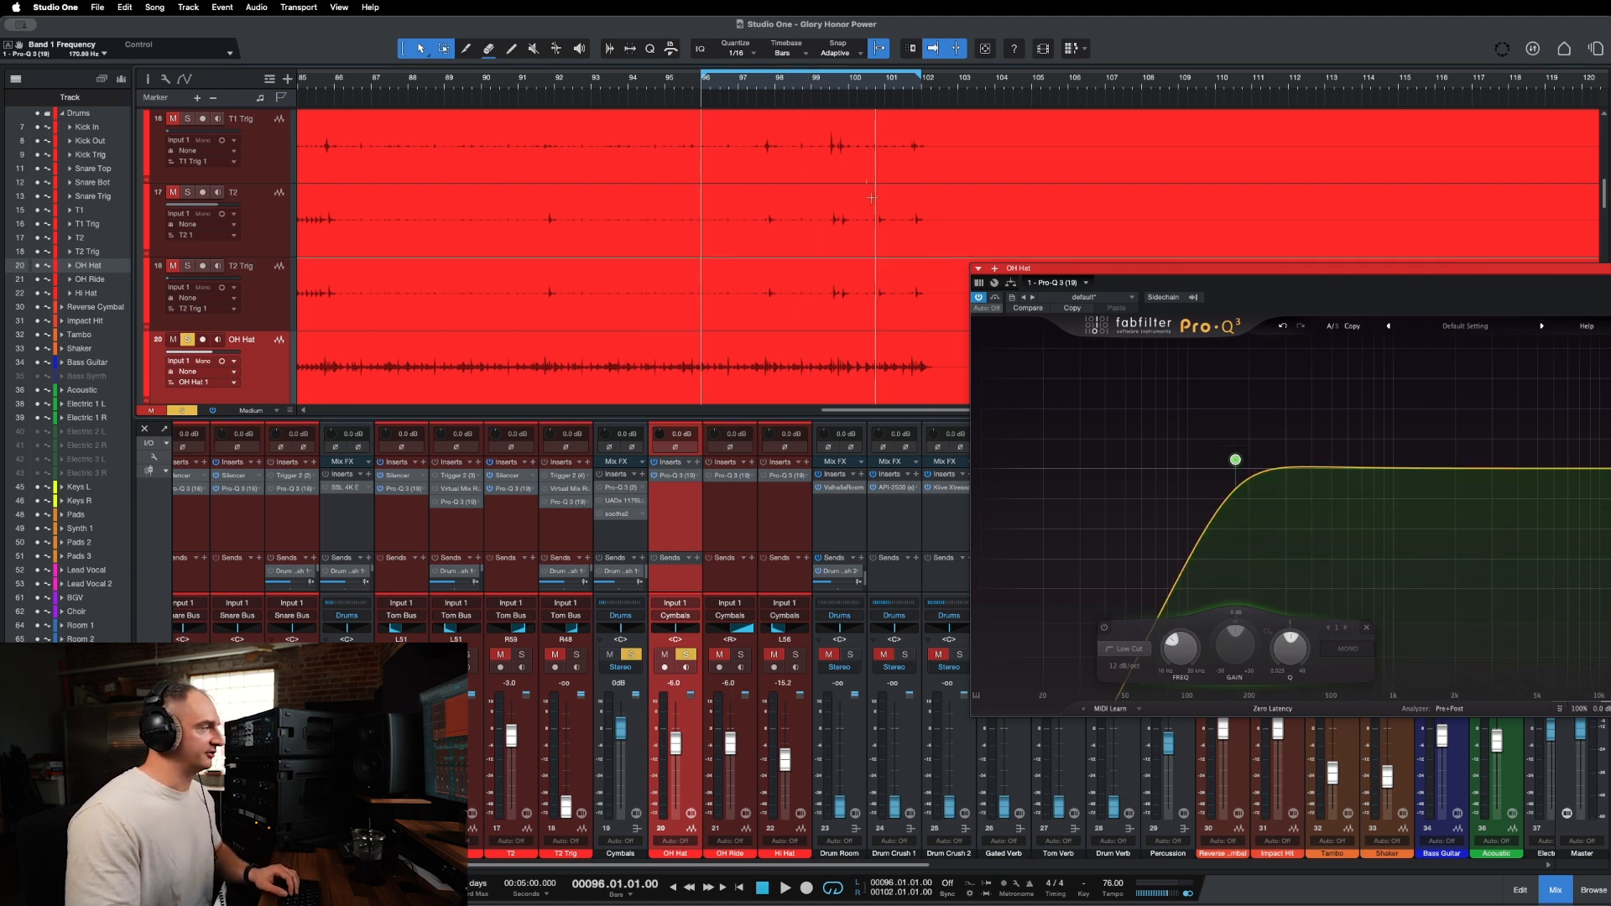
{"action": "key", "text": "space"}
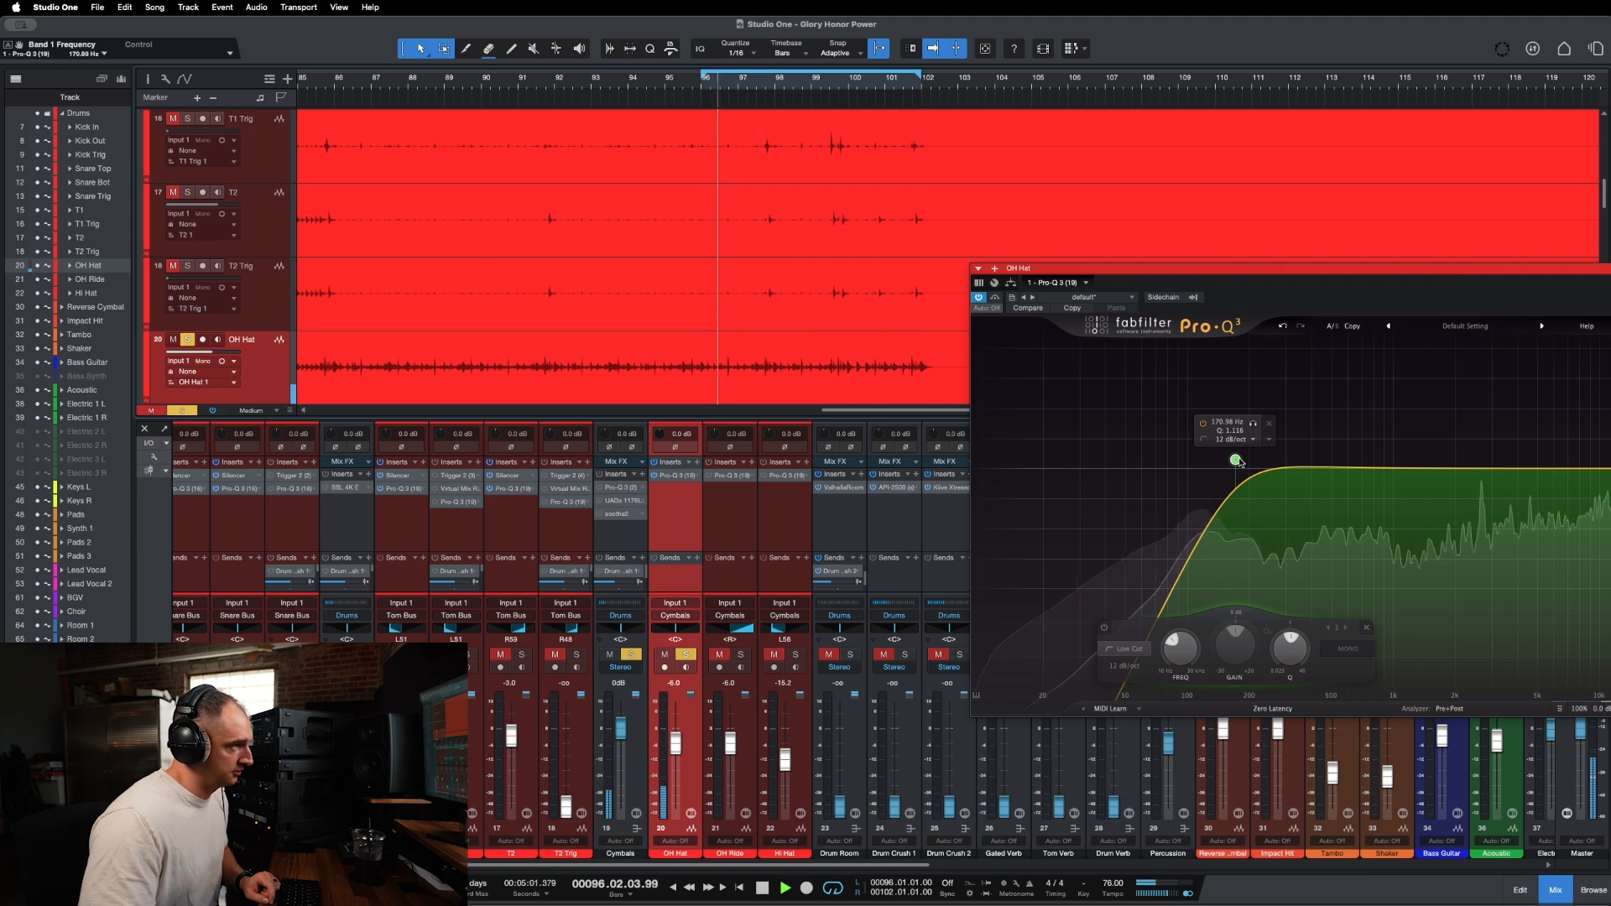
{"action": "left_click_drag", "start_coordinate": [1238, 462], "coordinate": [1249, 462]}
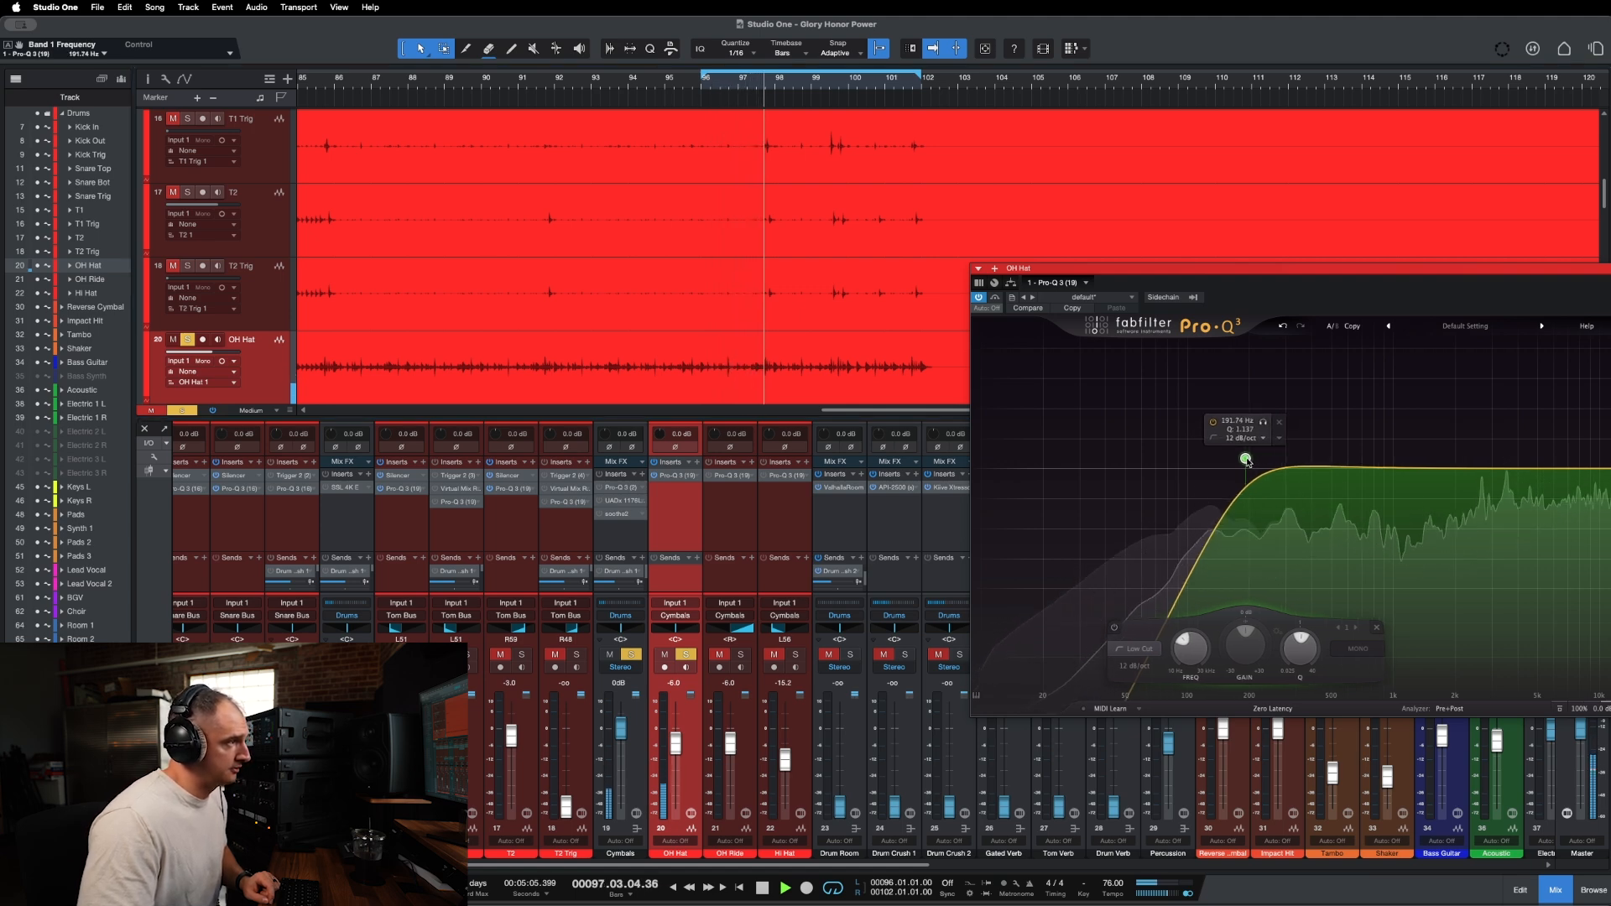
{"action": "key", "text": "space"}
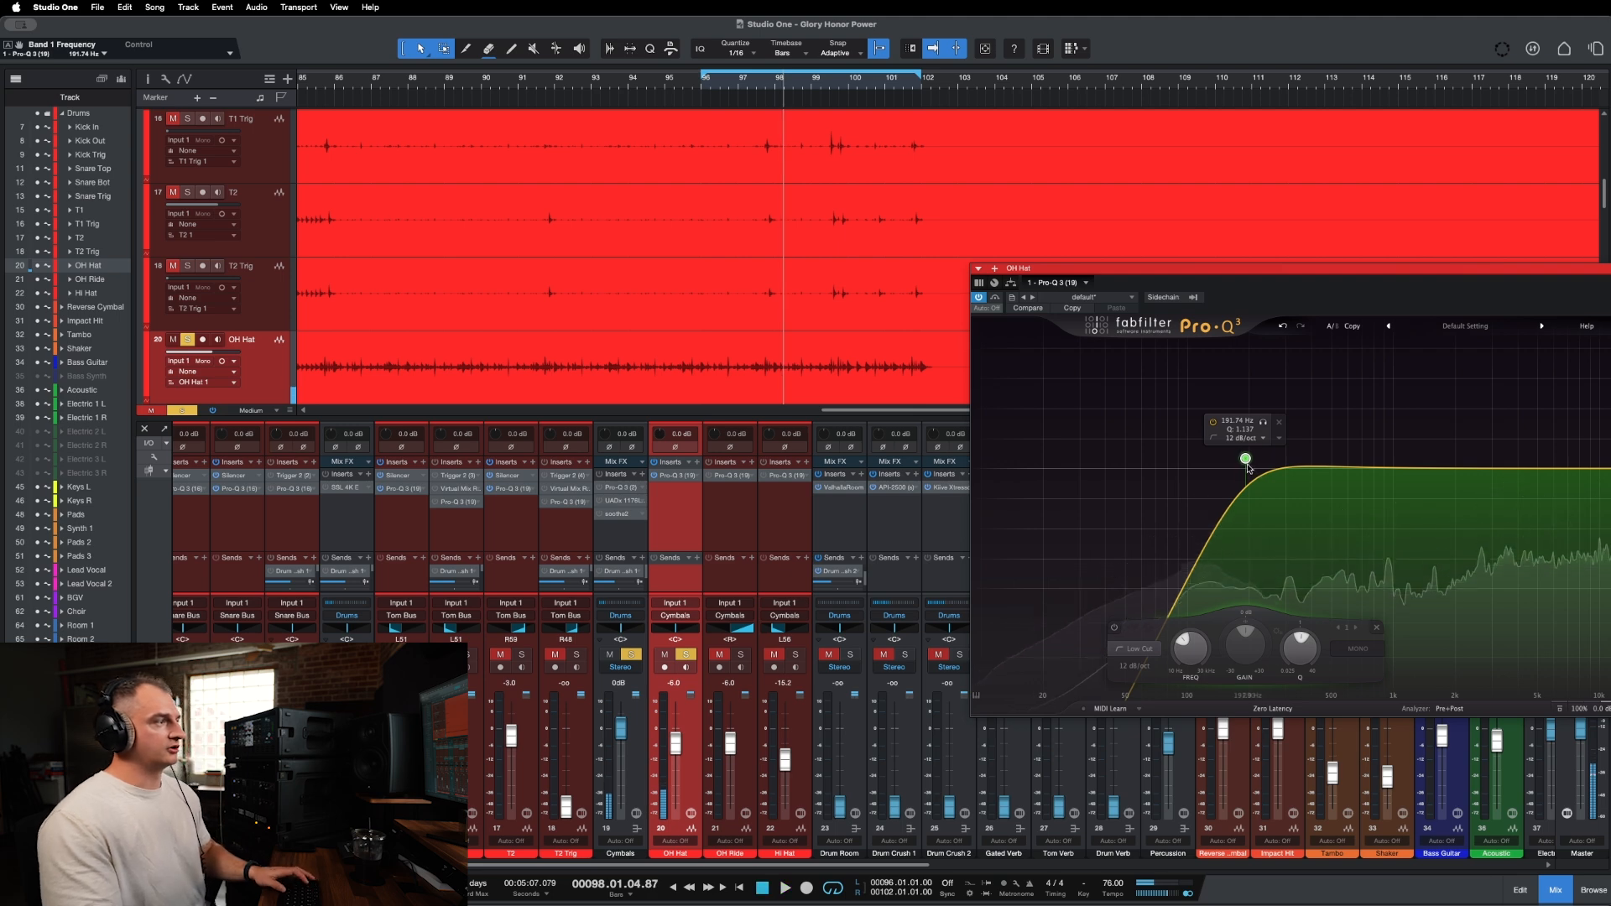
Lower OH Hat's low cut to about 163 Hz and add a shallow, narrow bell cut just below 500 Hz.
{"action": "double_click", "coordinate": [1248, 464]}
{"action": "left_click_drag", "start_coordinate": [1249, 465], "coordinate": [1327, 482]}
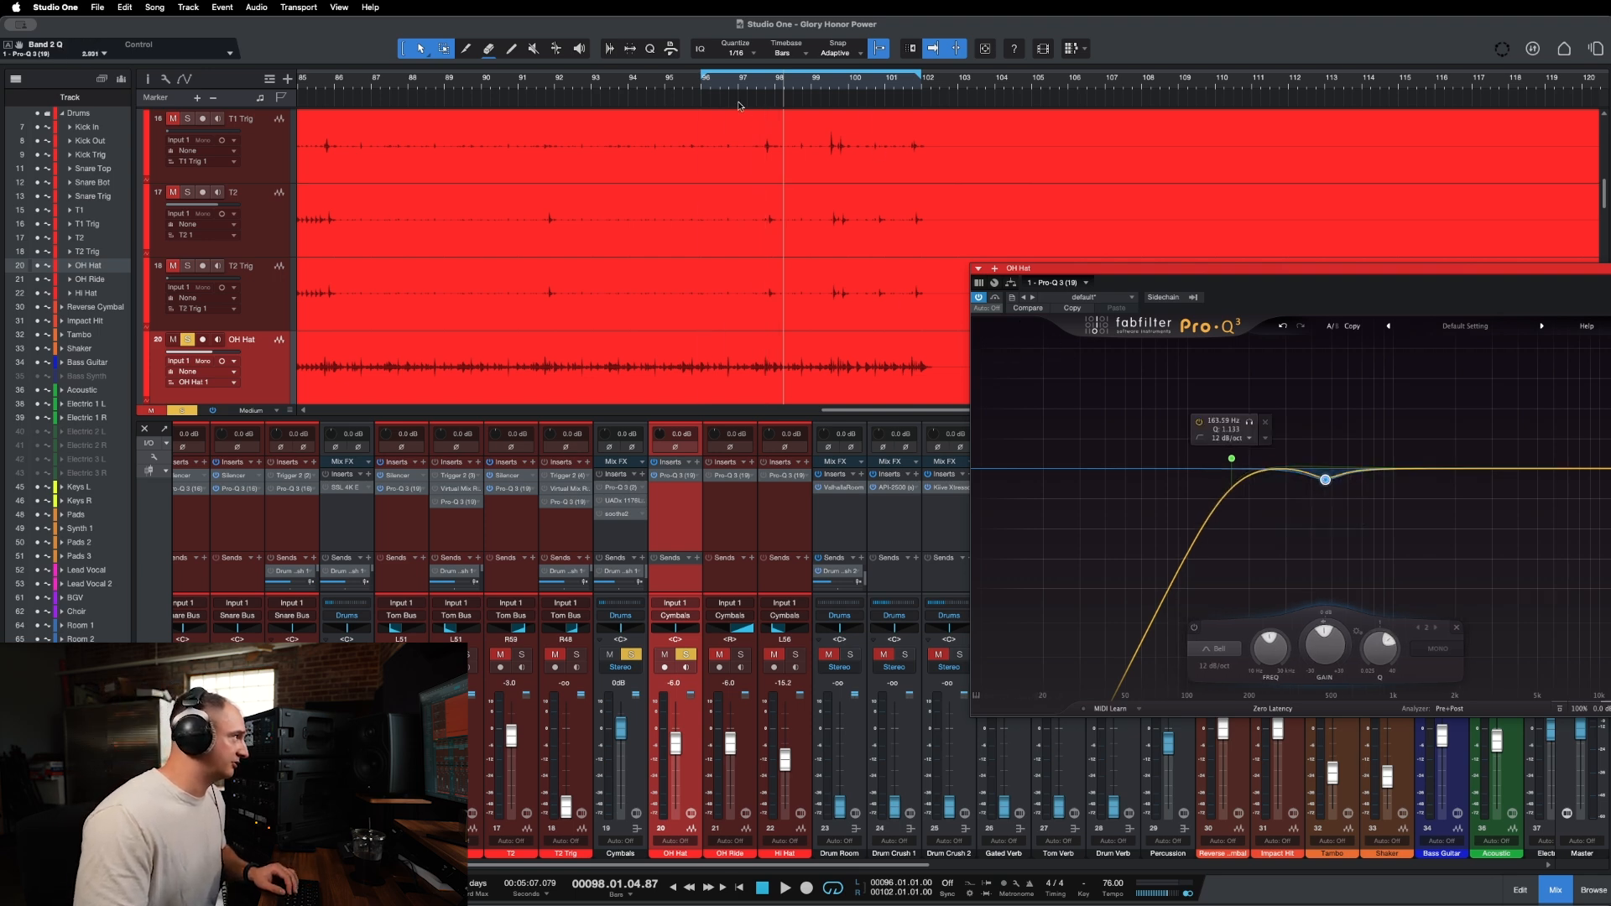
Move the OH Hat EQ's mid dip to about 757 Hz with a 2.5 dB cut, and add a narrow boost near 3.6 kHz for sweeping.
{"action": "key", "text": "space"}
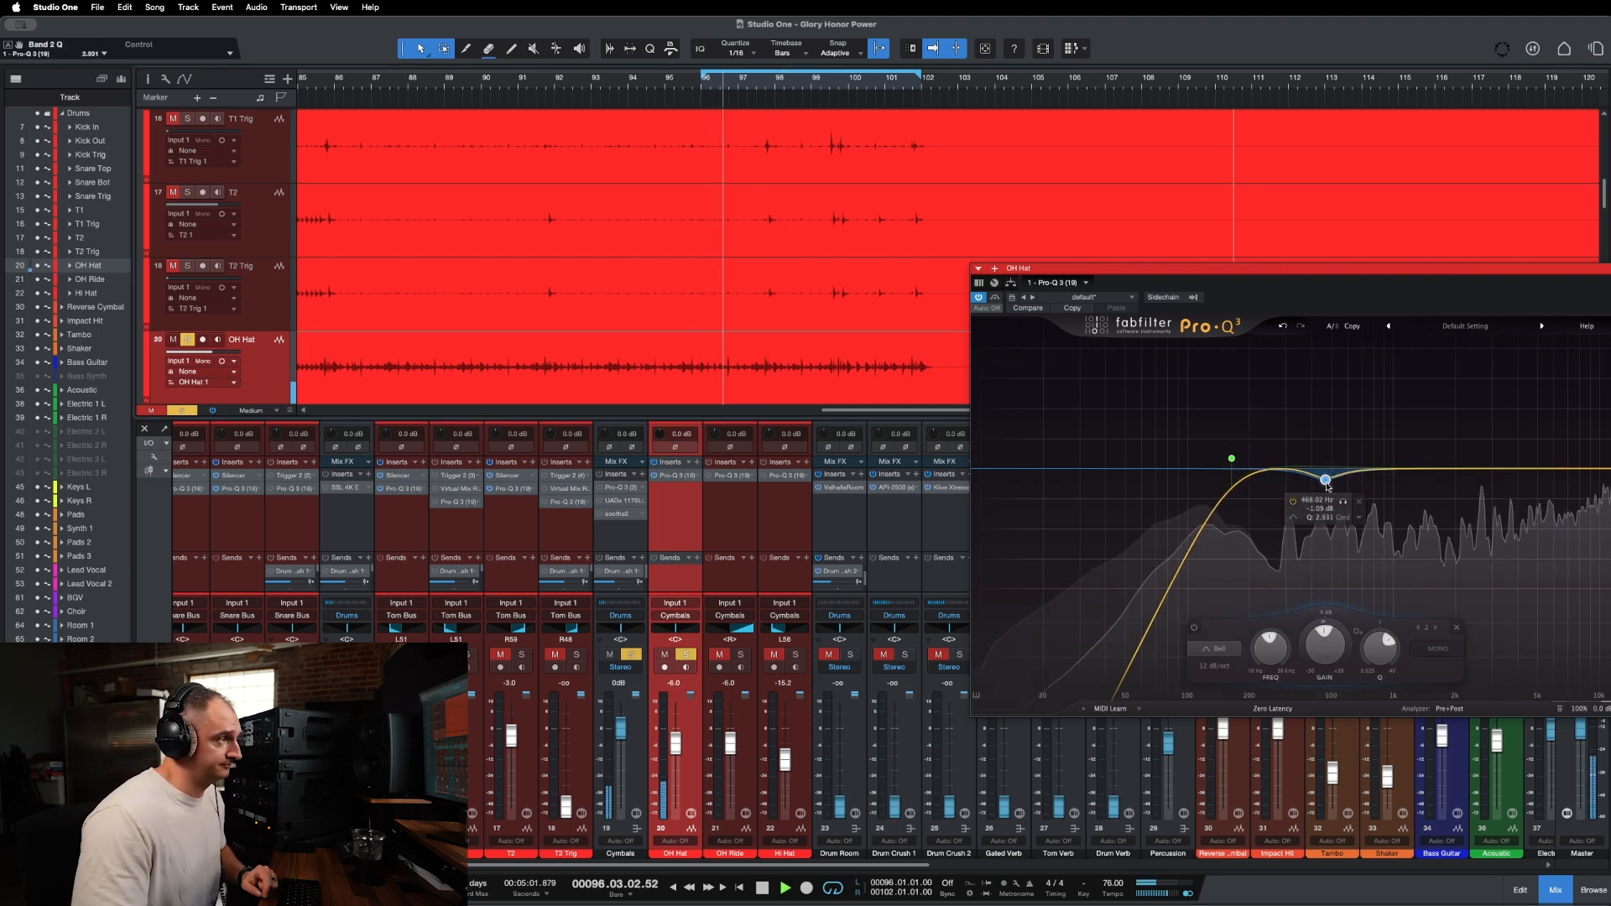
{"action": "left_click_drag", "start_coordinate": [1325, 479], "coordinate": [1369, 493]}
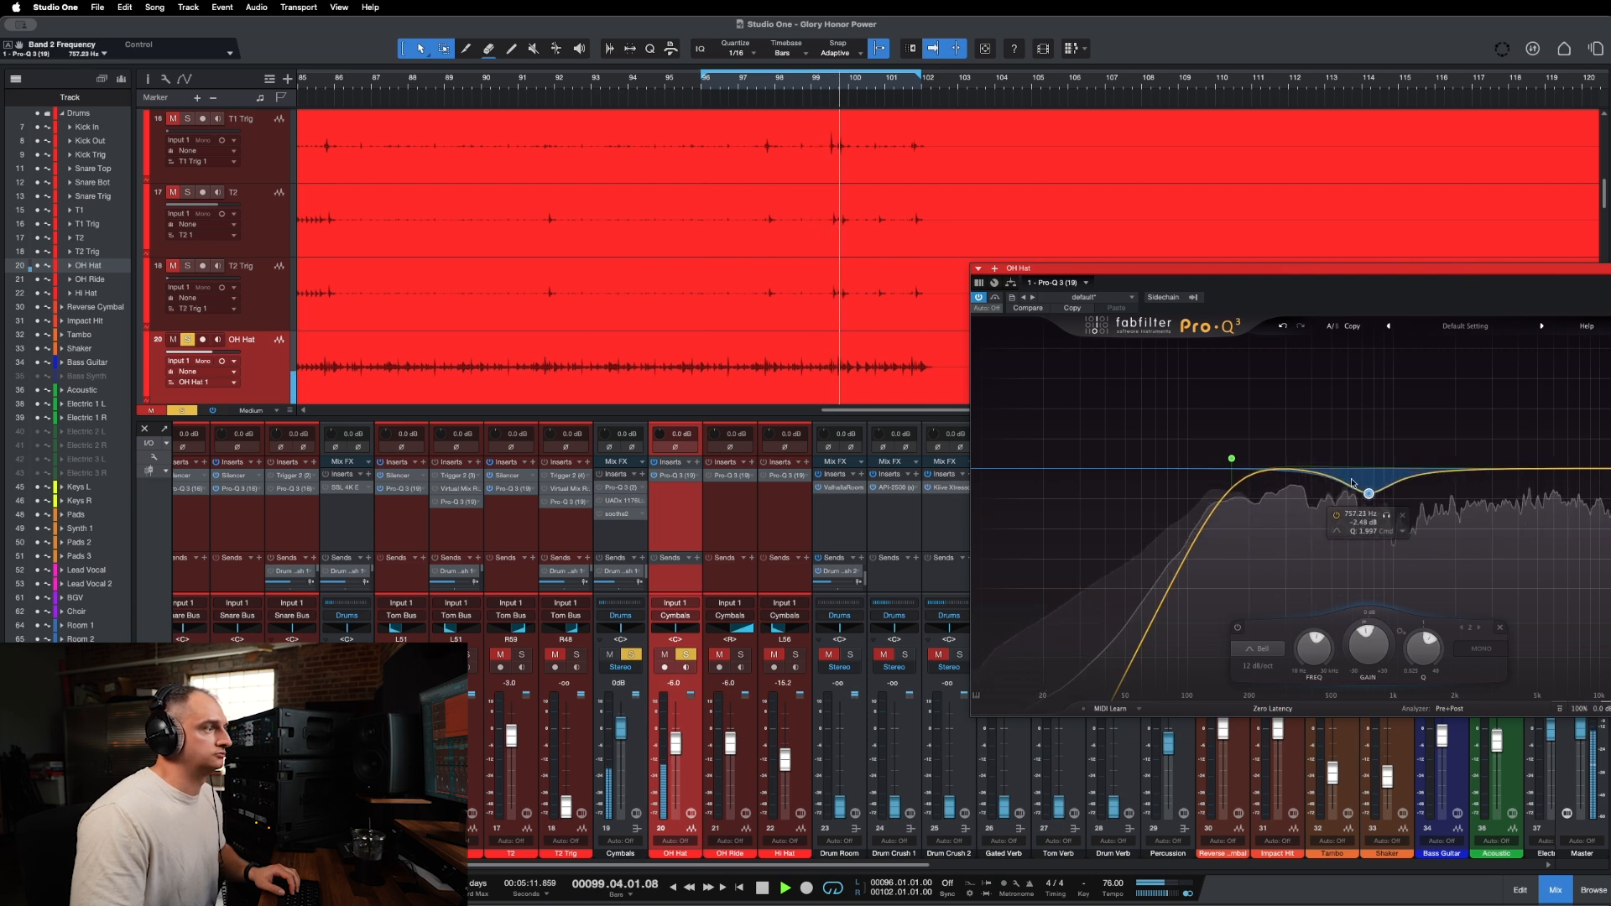
{"action": "left_click", "coordinate": [1476, 471]}
{"action": "scroll", "coordinate": [1479, 449], "scroll_direction": "up", "scroll_amount": 5}
{"action": "left_click_drag", "start_coordinate": [1477, 469], "coordinate": [1508, 356]}
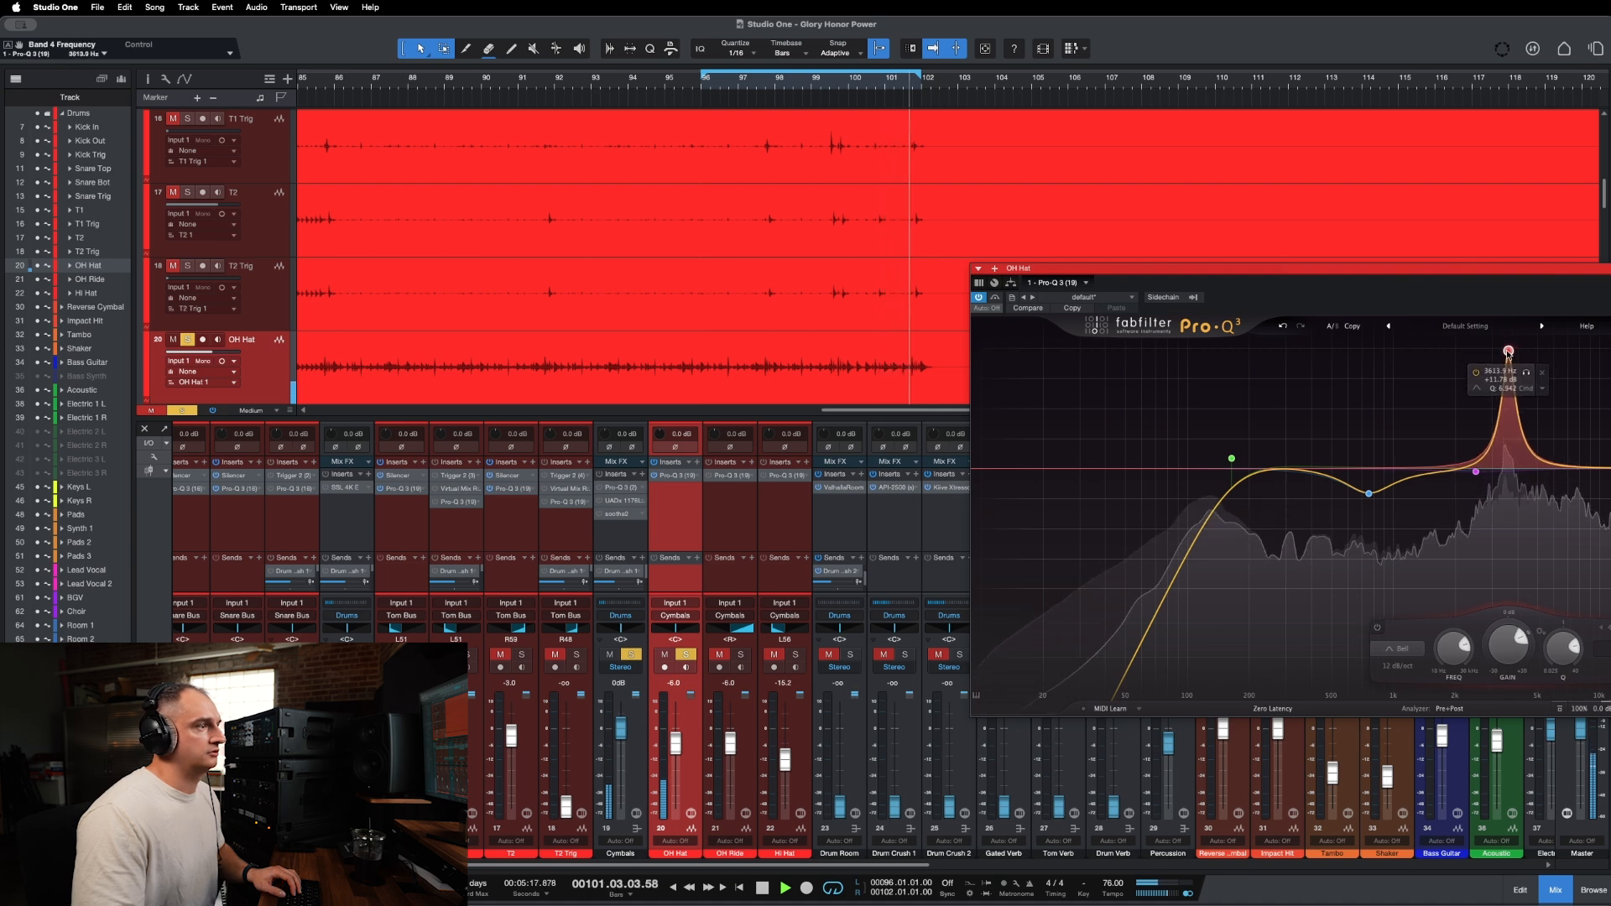
Shift the OH Hat's narrow boost to about 3.3 kHz, lower its gain, and audition the resonance.
{"action": "key", "text": "space"}
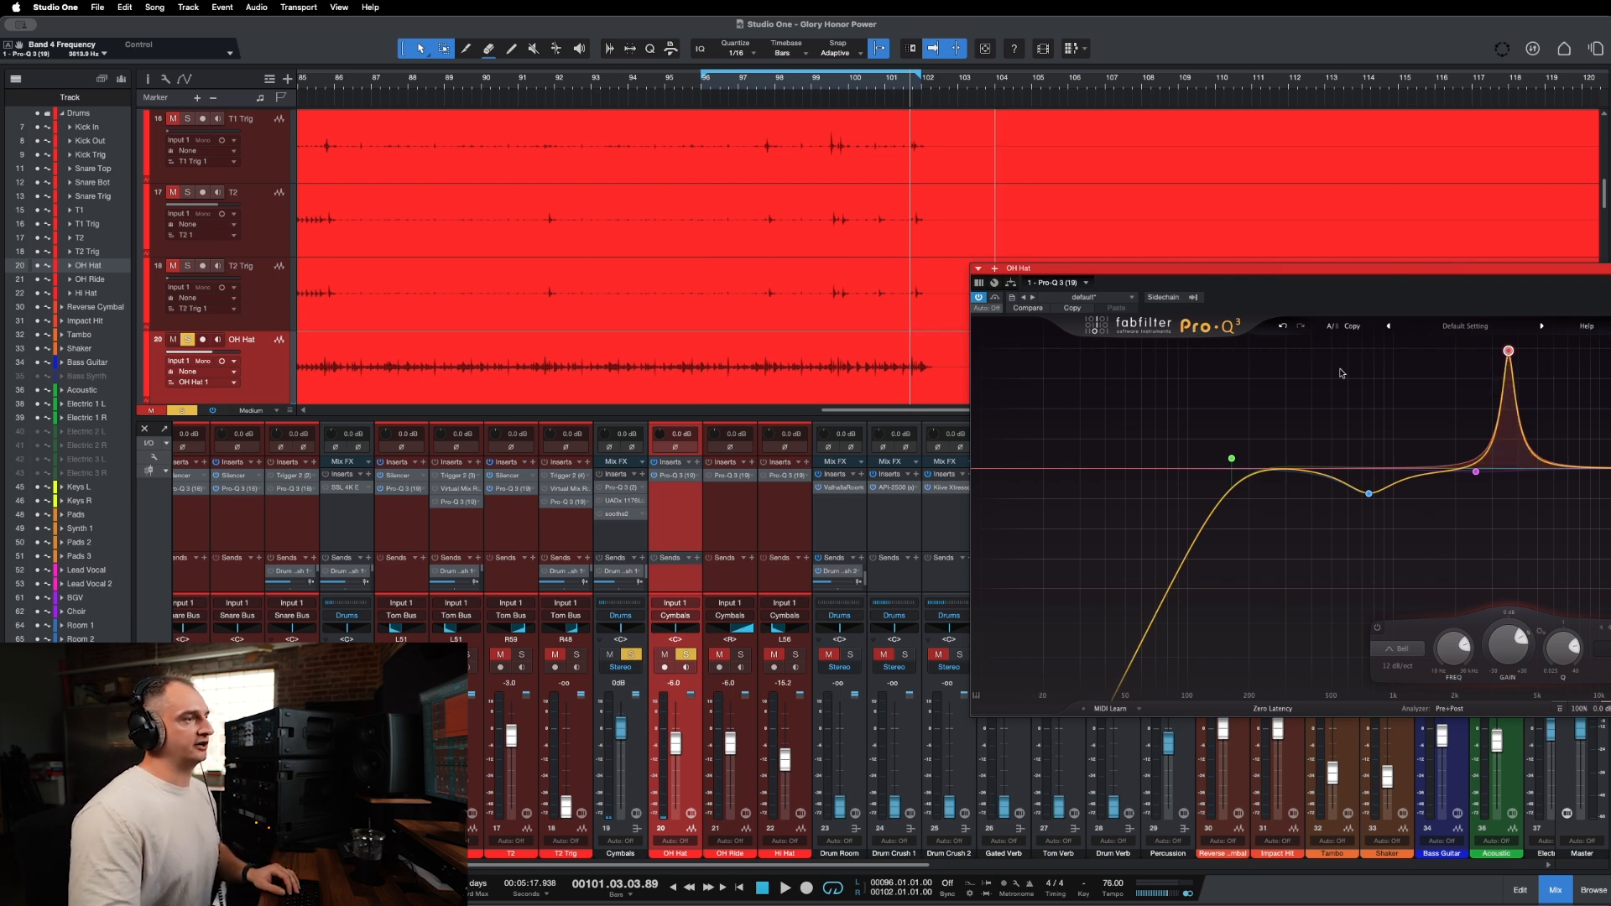
{"action": "mouse_move", "coordinate": [1502, 355]}
{"action": "left_click_drag", "start_coordinate": [1508, 352], "coordinate": [1502, 372]}
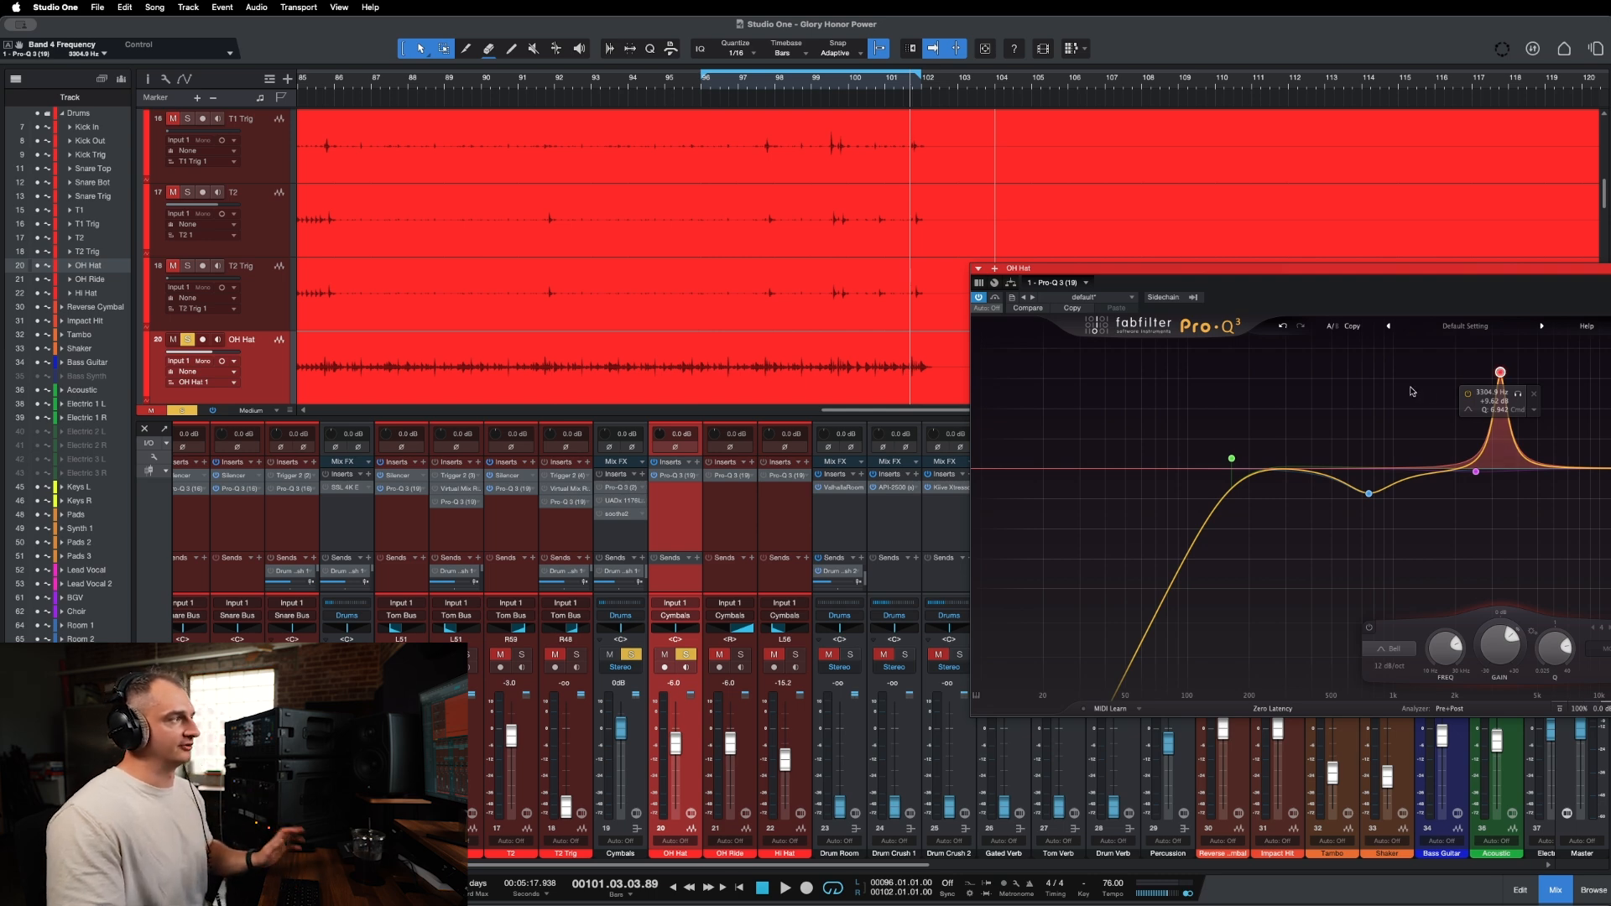
{"action": "key", "text": "space"}
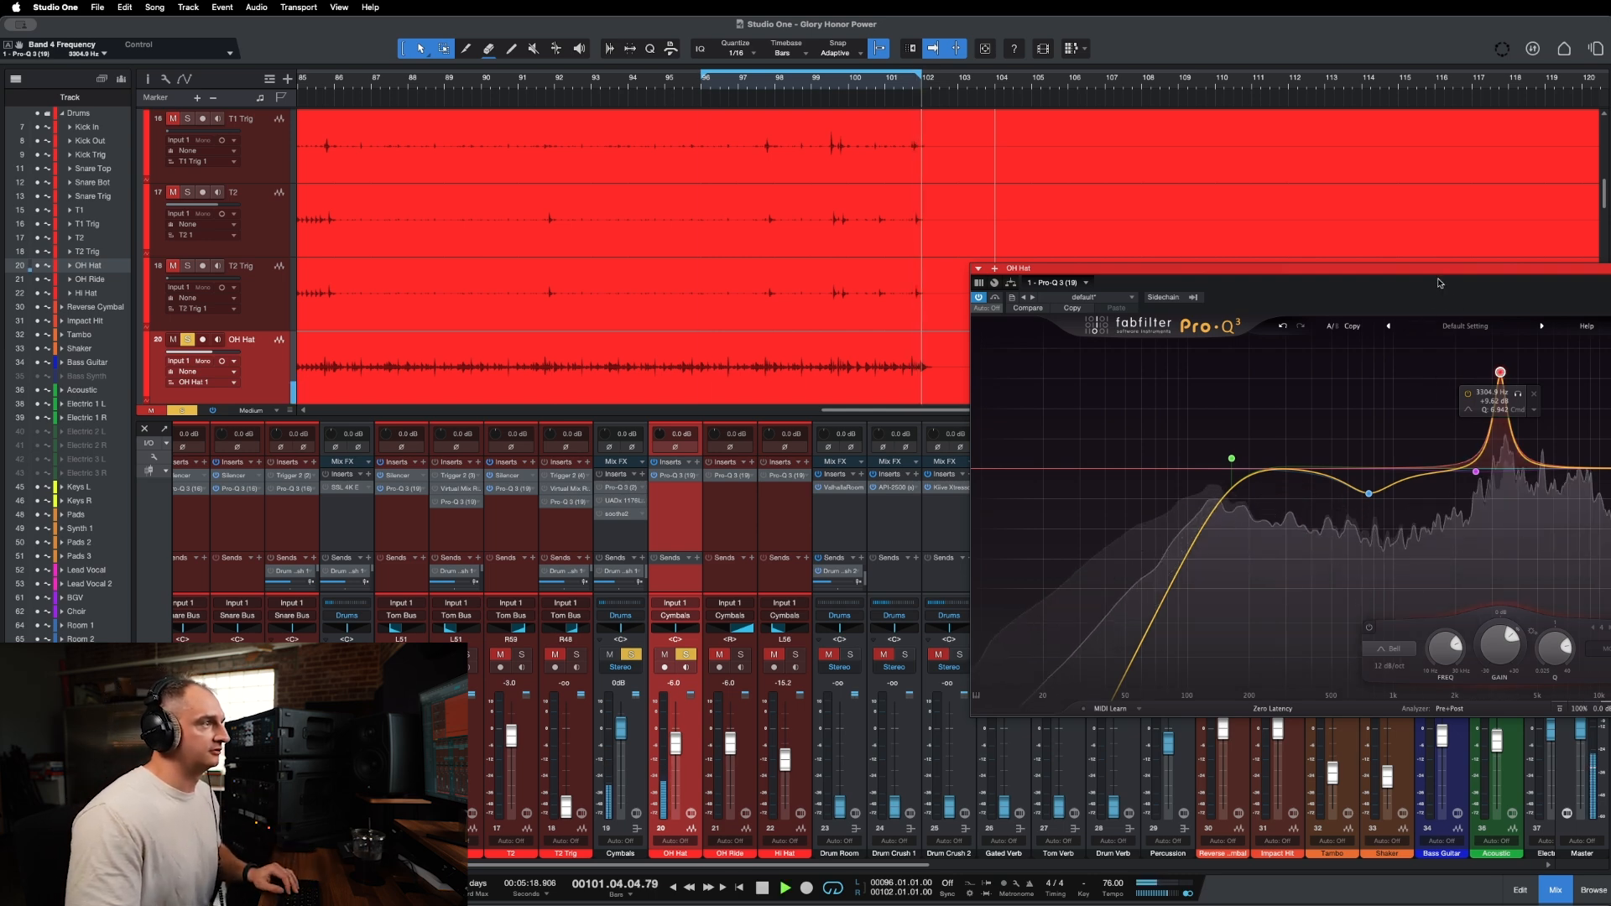
Turn the OH Hat's 3.3 kHz boost into a cut and add a narrower cut of about 3 dB near 2.8 kHz.
{"action": "left_click_drag", "start_coordinate": [1428, 269], "coordinate": [1245, 245]}
{"action": "mouse_move", "coordinate": [1317, 347]}
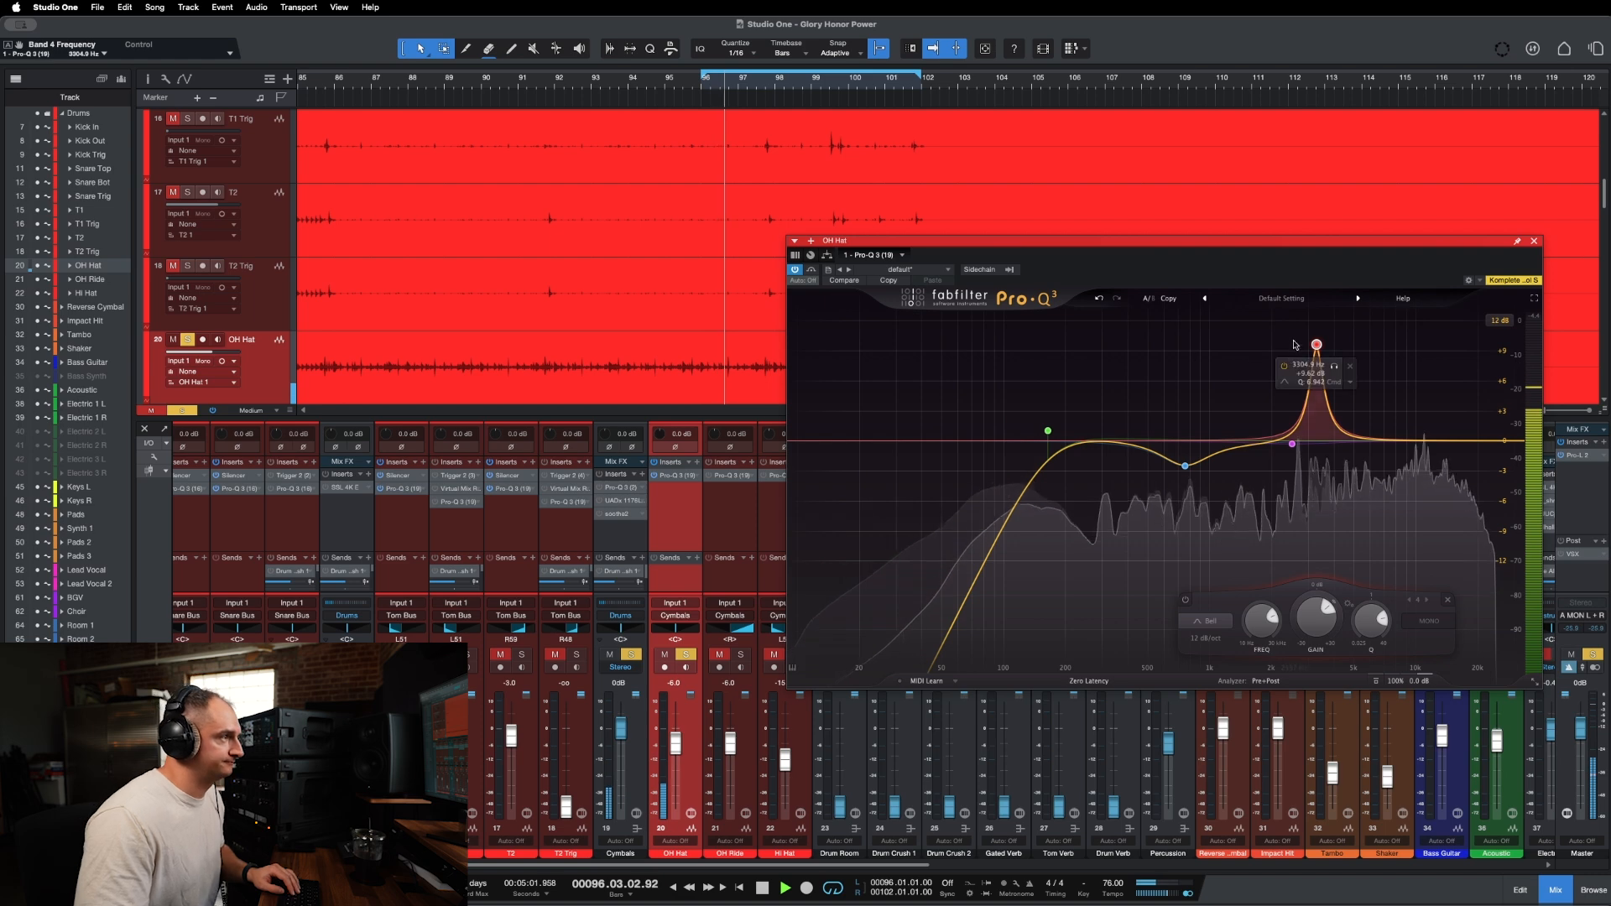
{"action": "left_click_drag", "start_coordinate": [1317, 346], "coordinate": [1299, 452]}
{"action": "mouse_move", "coordinate": [1293, 446]}
{"action": "scroll", "coordinate": [1269, 337], "scroll_direction": "up", "scroll_amount": 10}
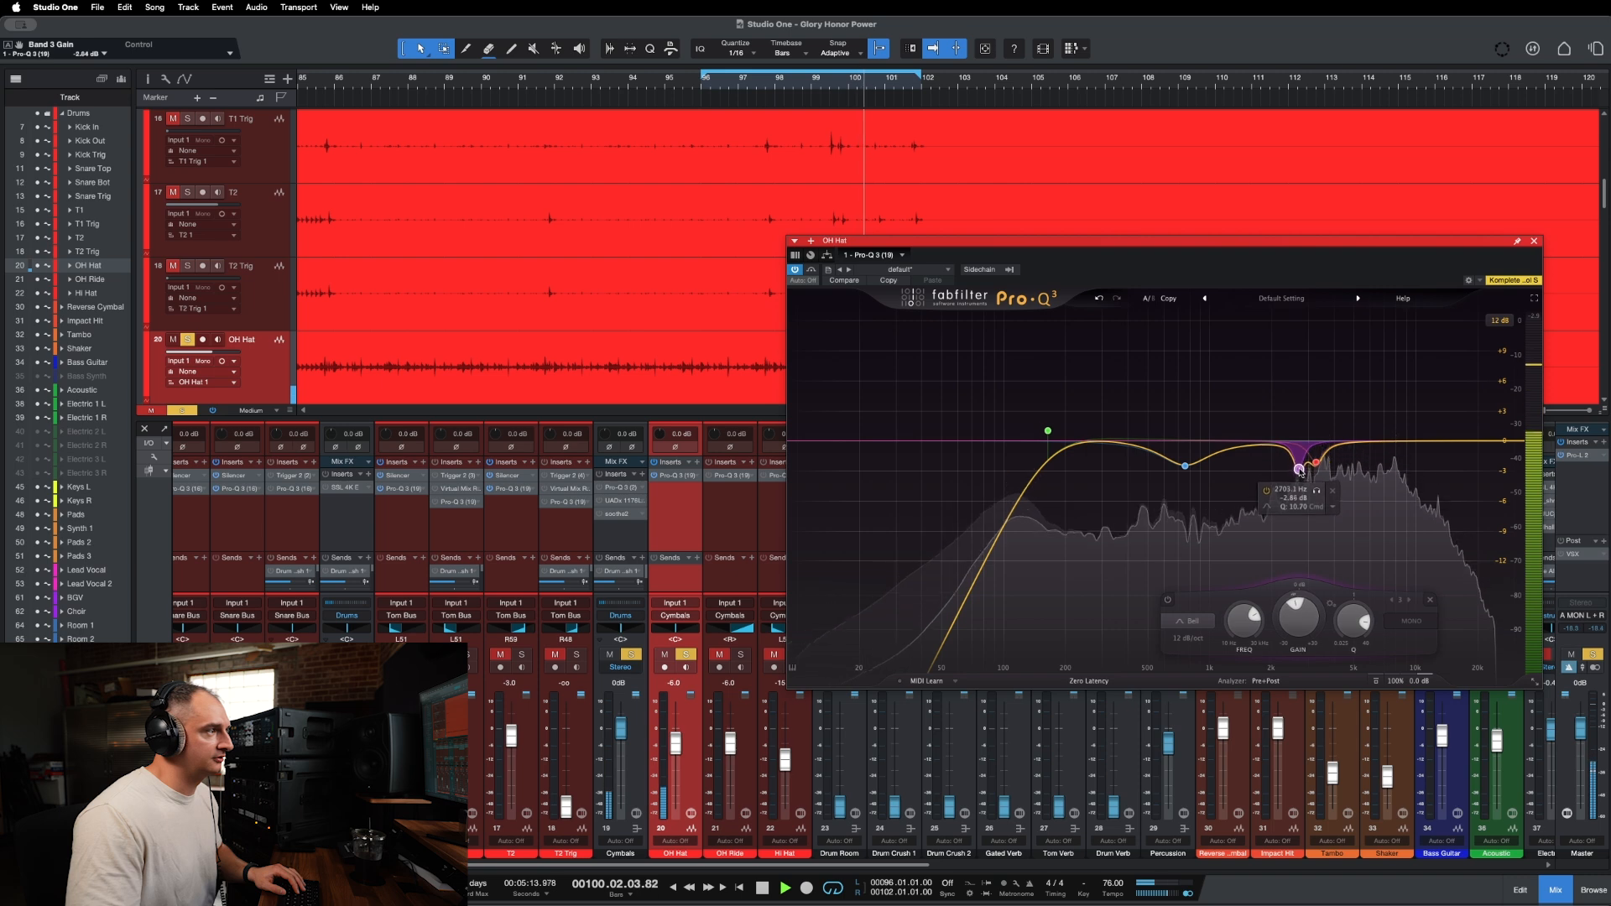
Compare the OH Hat with its Pro-Q 3 bypassed and active during playback, and close the equalizer.
{"action": "key", "text": "space"}
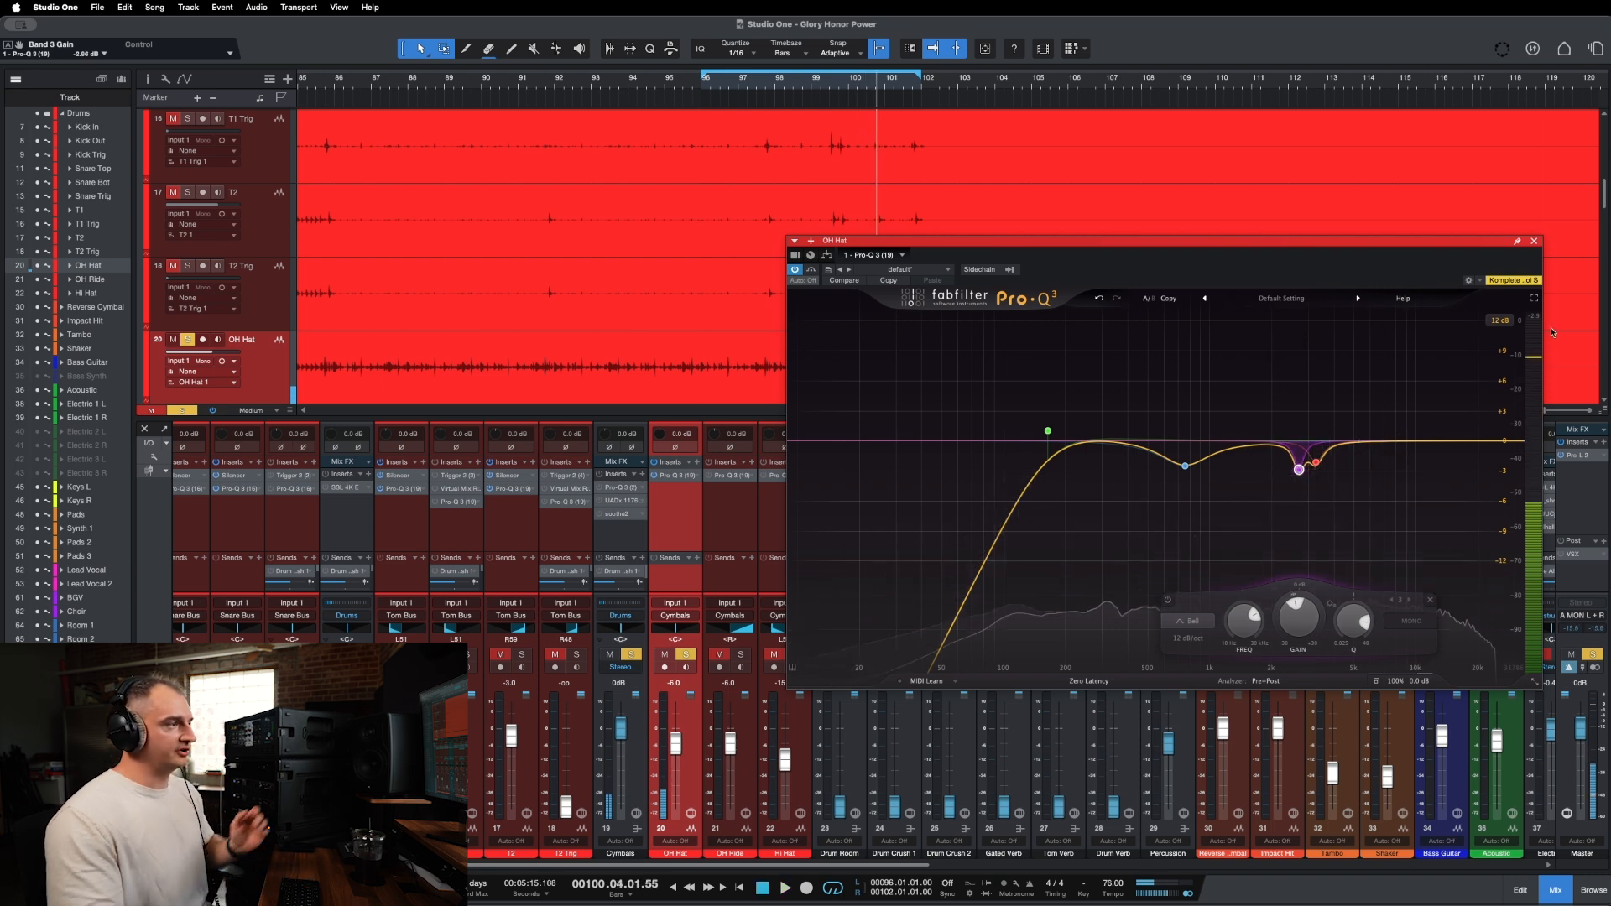
{"action": "left_click", "coordinate": [812, 271]}
{"action": "key", "text": "space"}
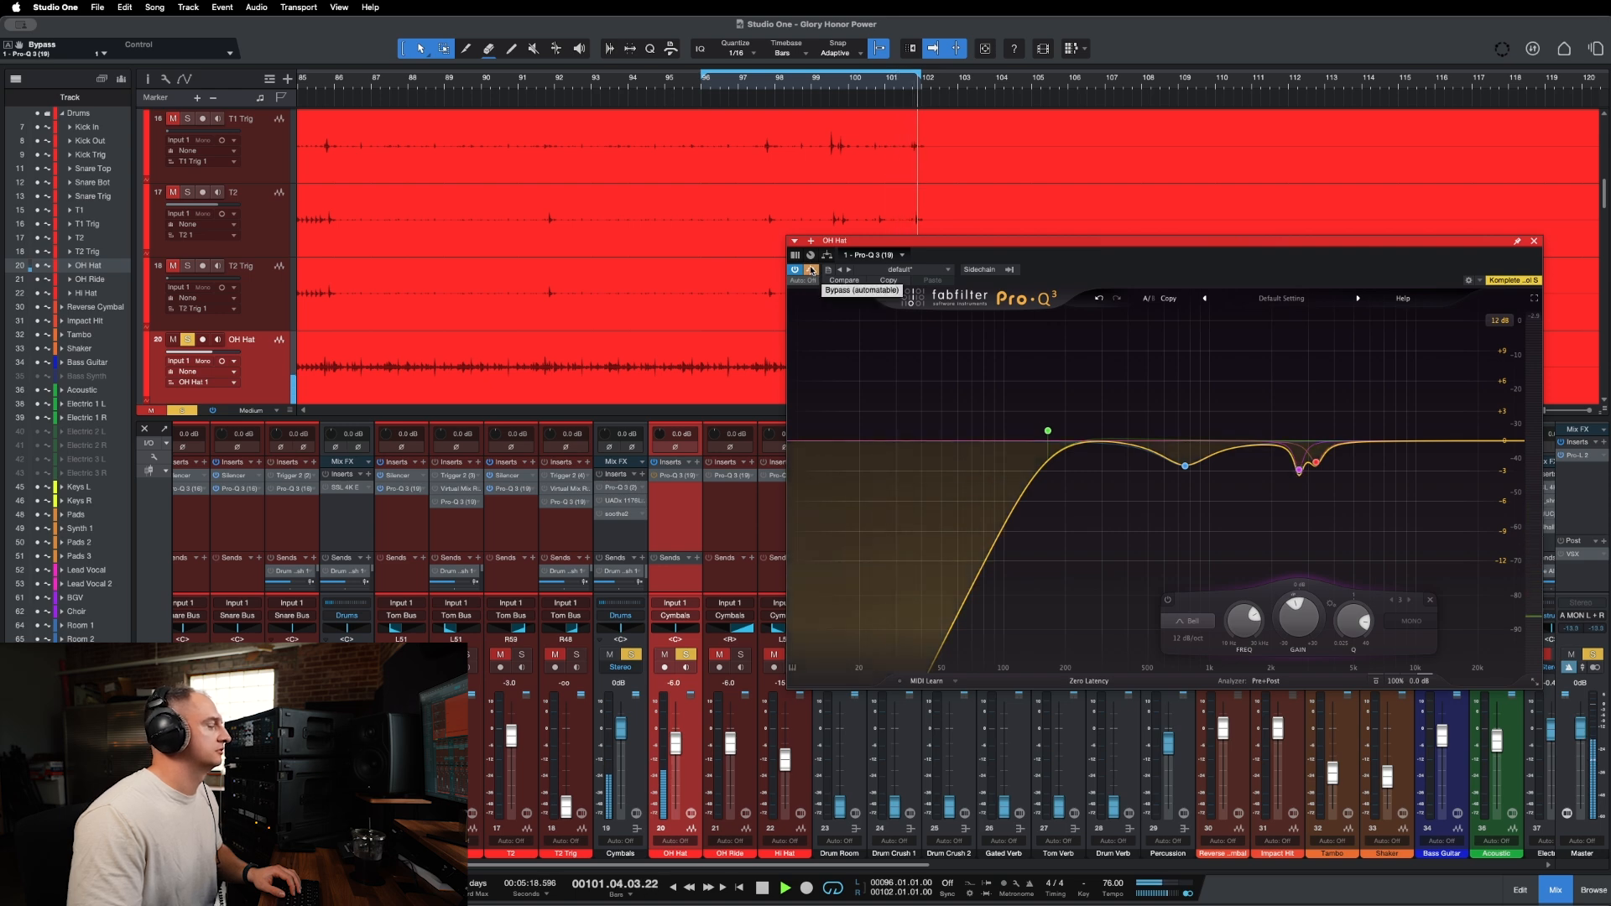
{"action": "left_click", "coordinate": [812, 271]}
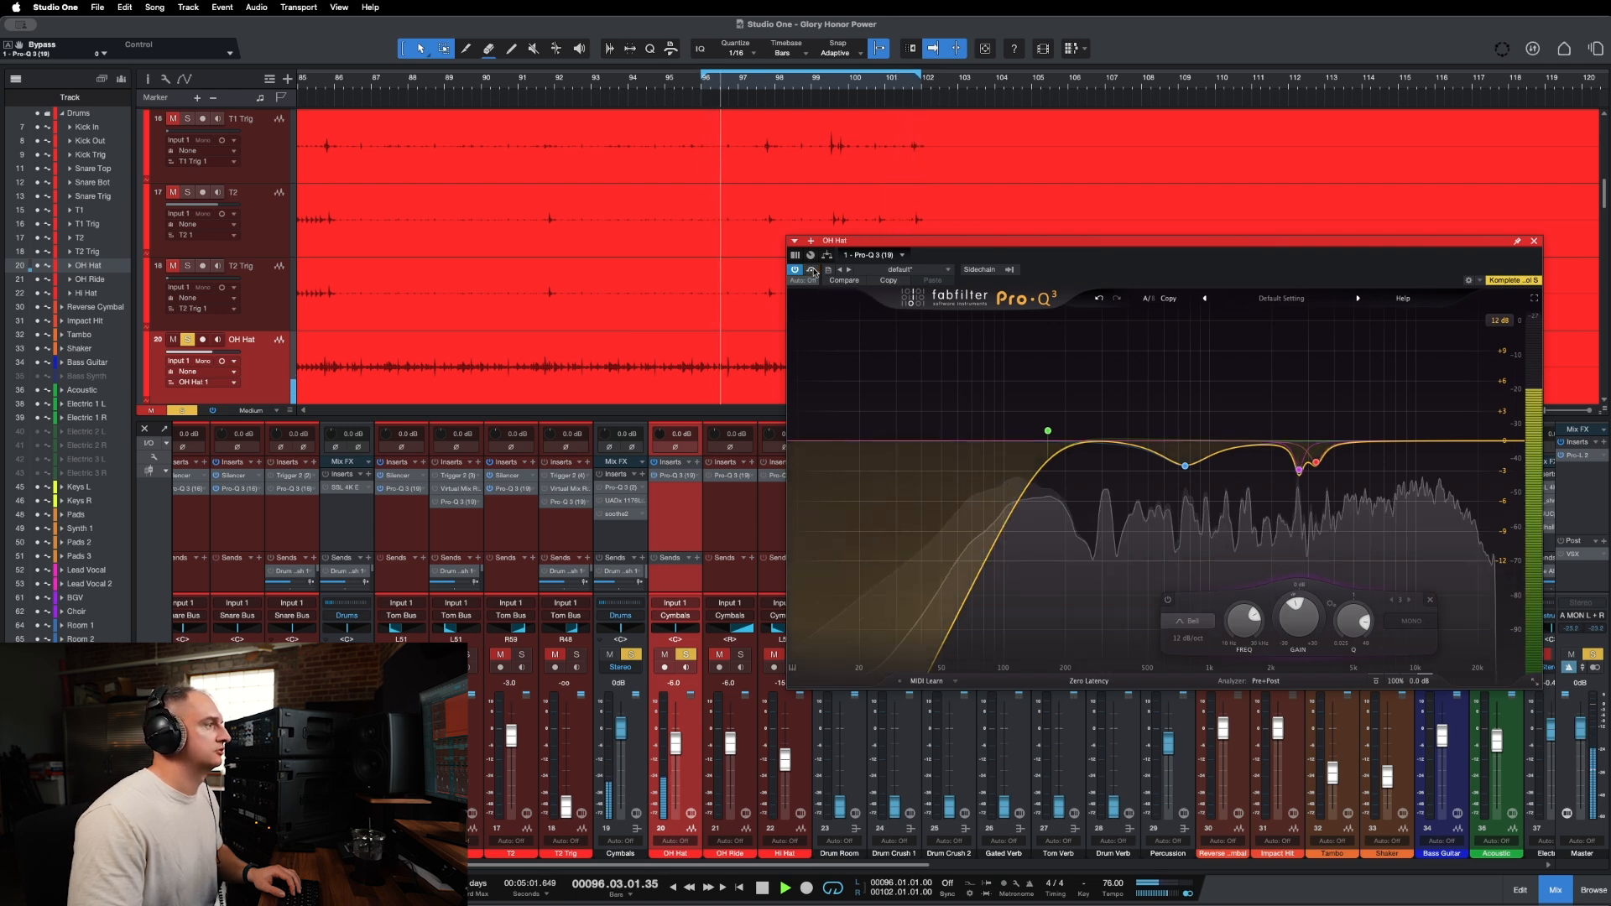
{"action": "left_click", "coordinate": [1534, 241]}
{"action": "key", "text": "space"}
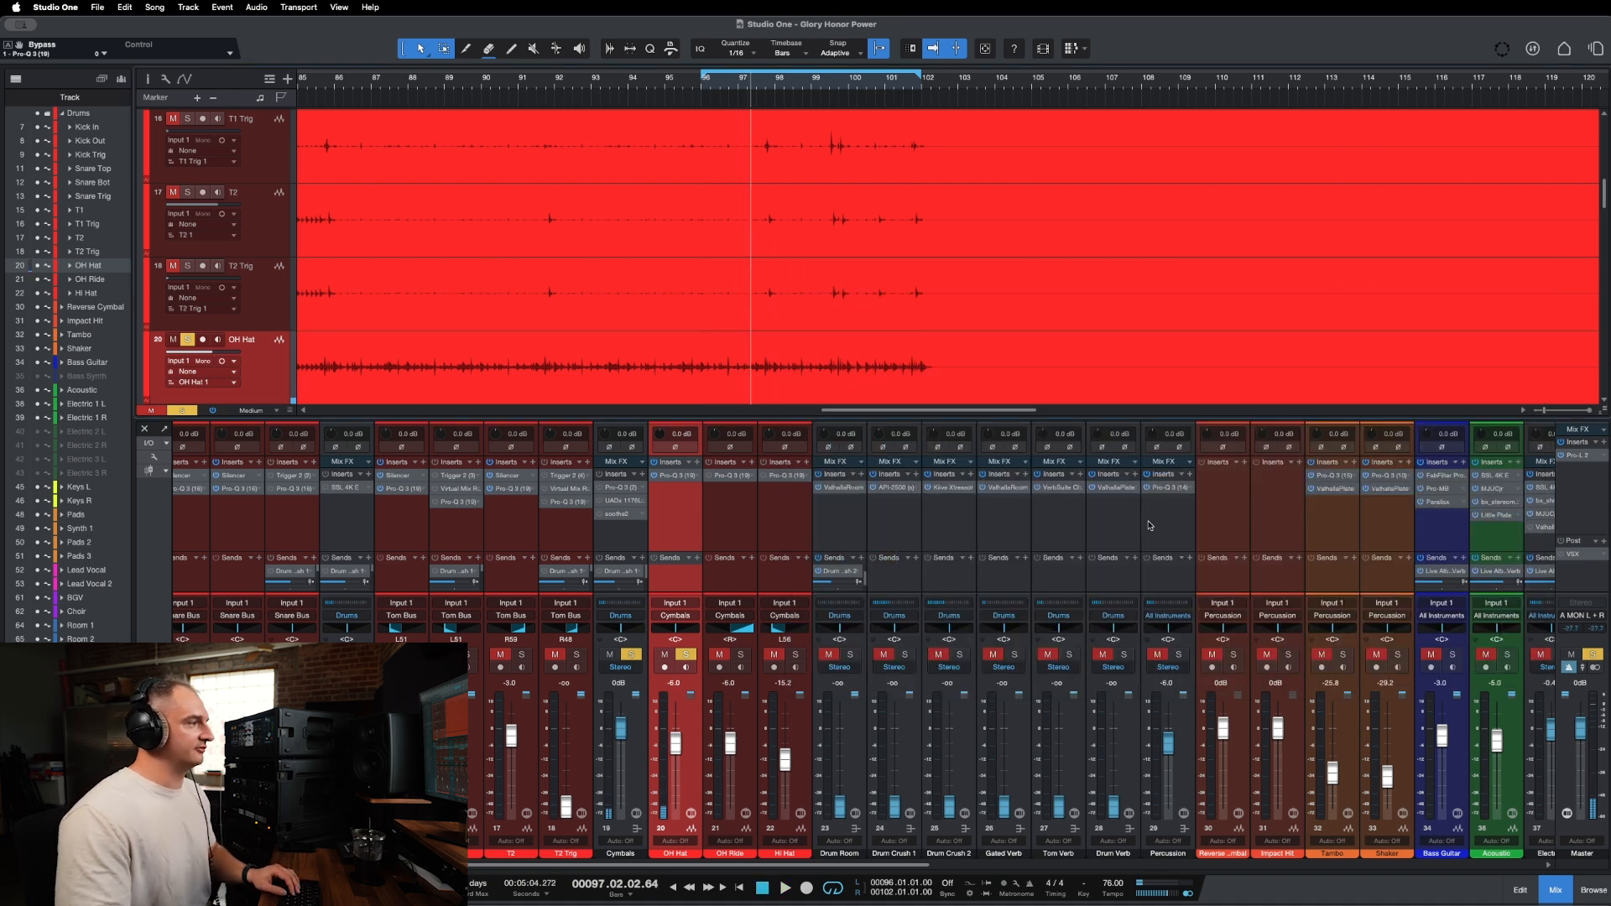
Replace the OH Ride channel's Pro-Q 3 with a copy of the OH Hat's equalizer.
{"action": "left_click", "coordinate": [730, 511]}
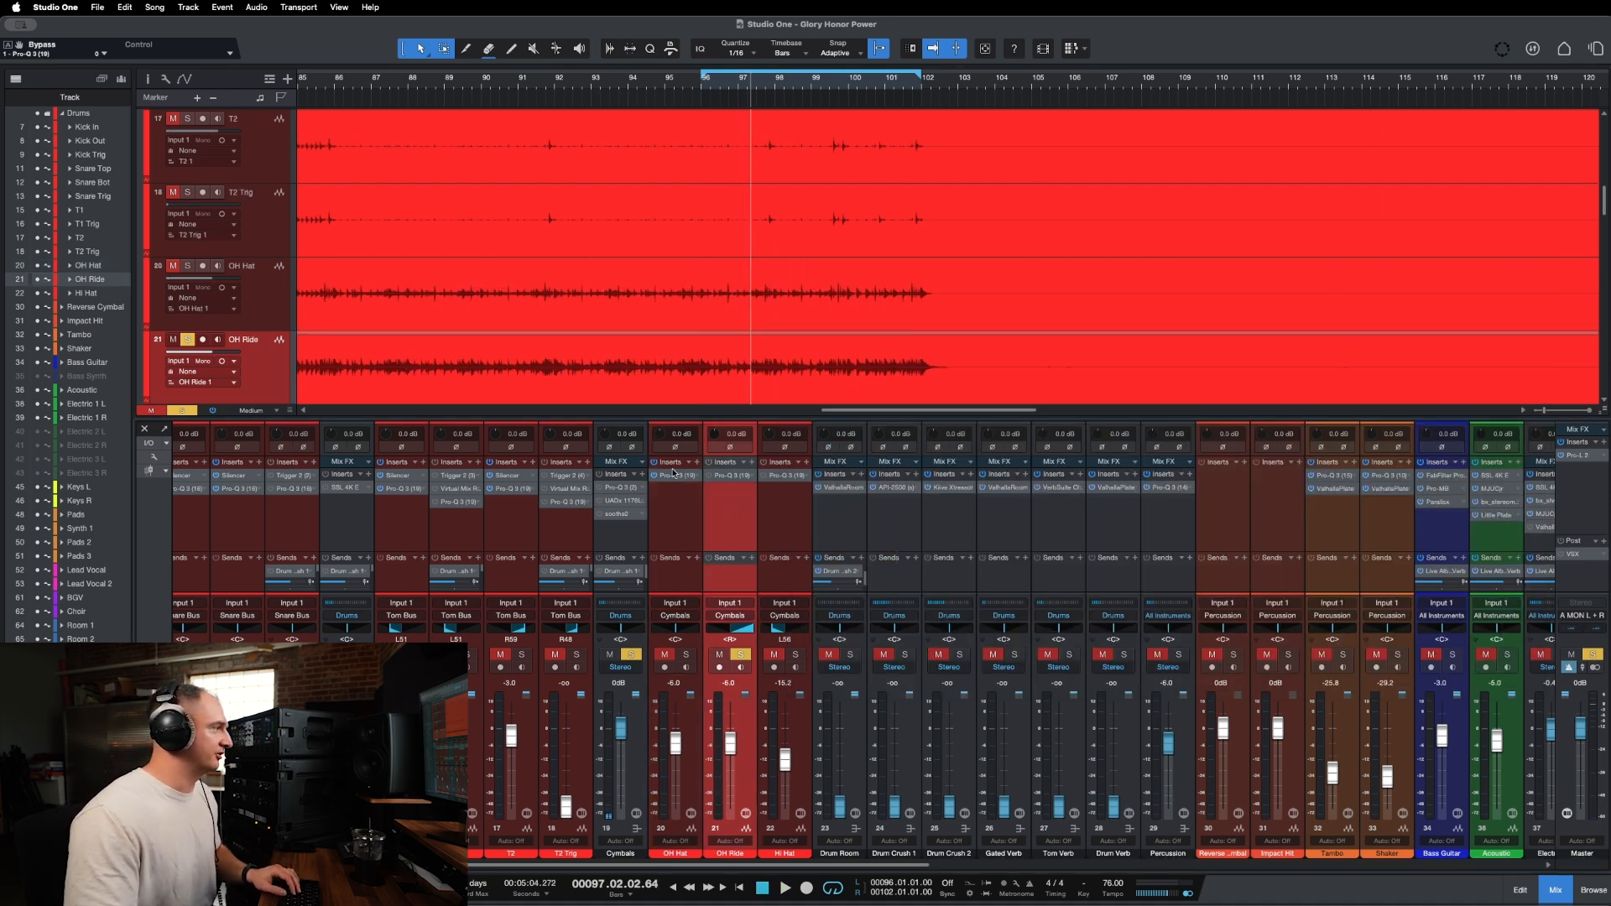
{"action": "right_click", "coordinate": [742, 483]}
{"action": "left_click", "coordinate": [780, 612]}
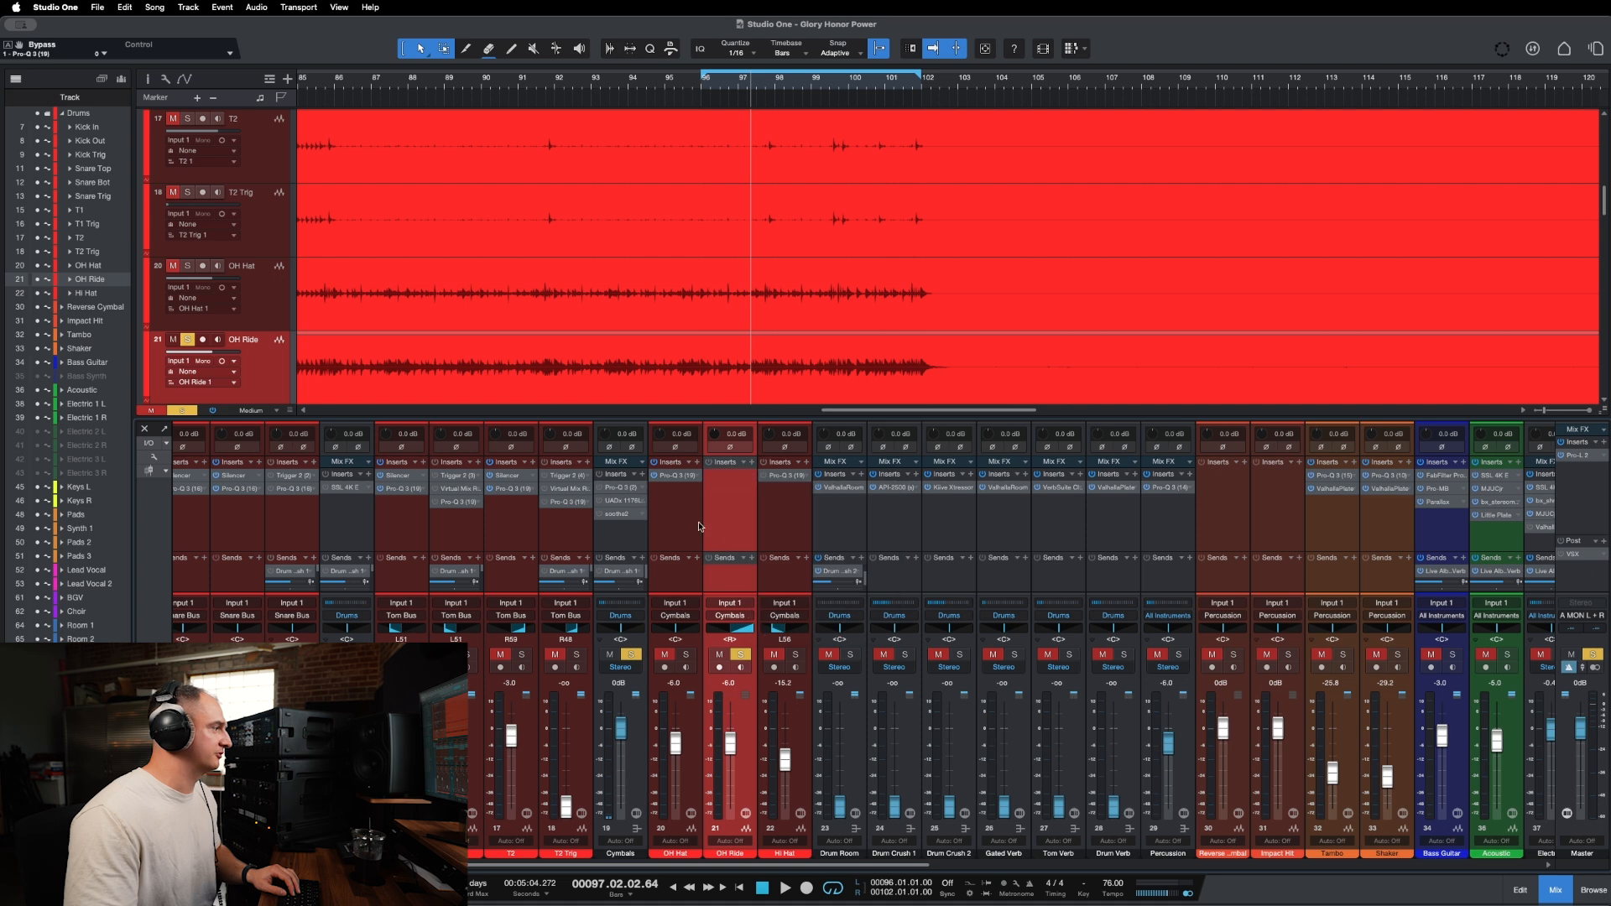
{"action": "left_click_drag", "start_coordinate": [676, 481], "coordinate": [732, 485]}
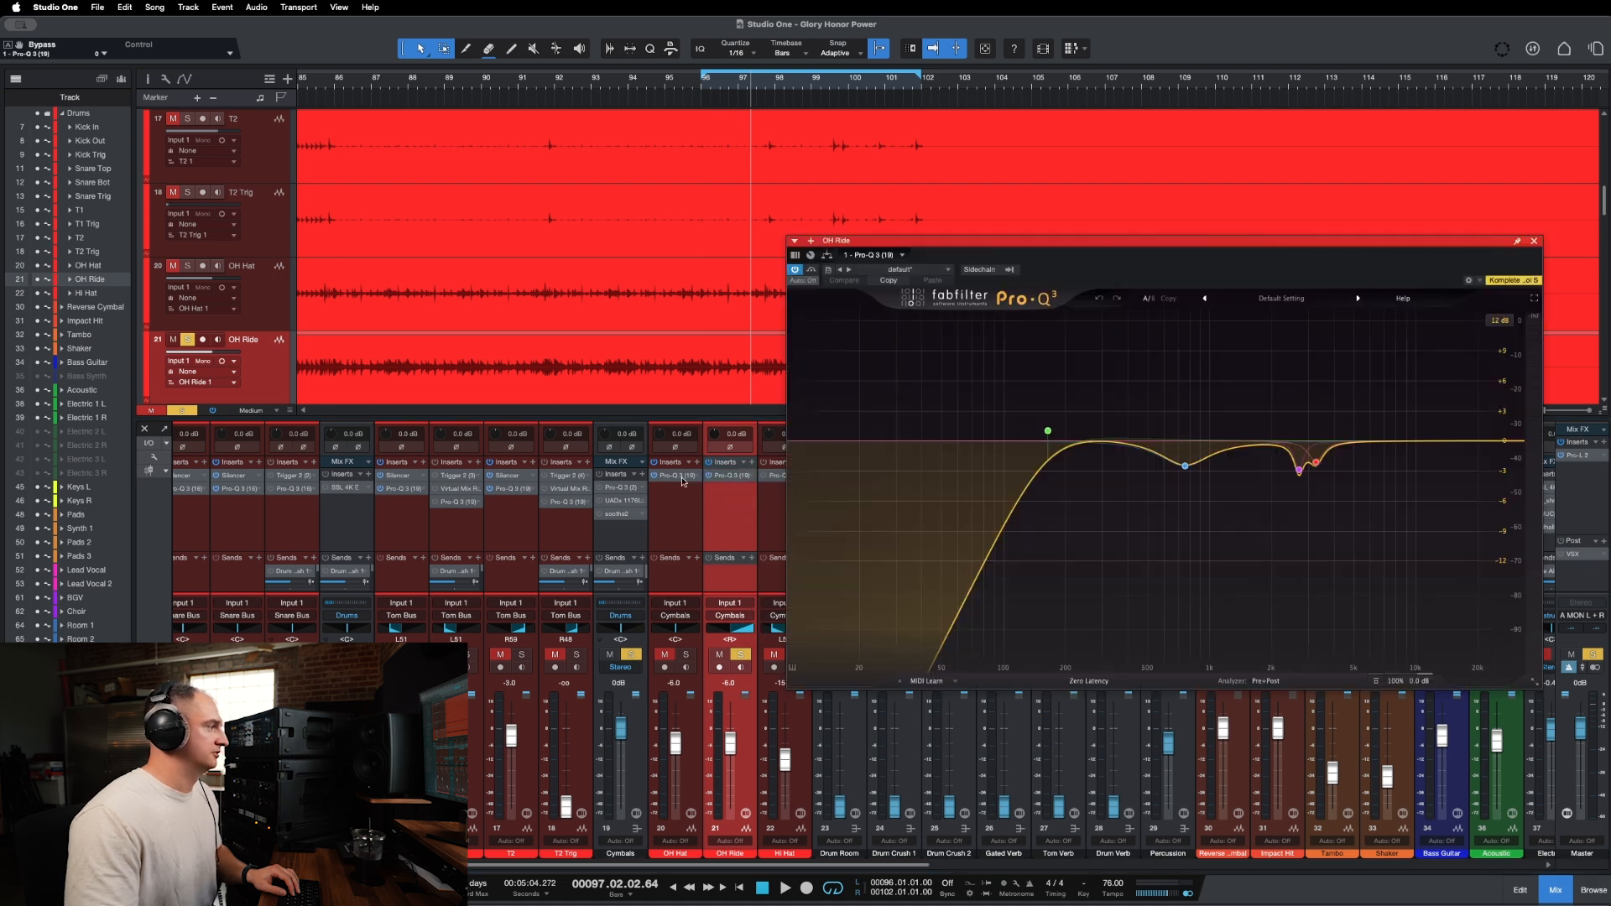
{"action": "left_click", "coordinate": [1536, 241]}
Solo the OH Hat and OH Ride together during playback and pan the OH Hat hard left.
{"action": "left_click", "coordinate": [693, 533], "text": "shift"}
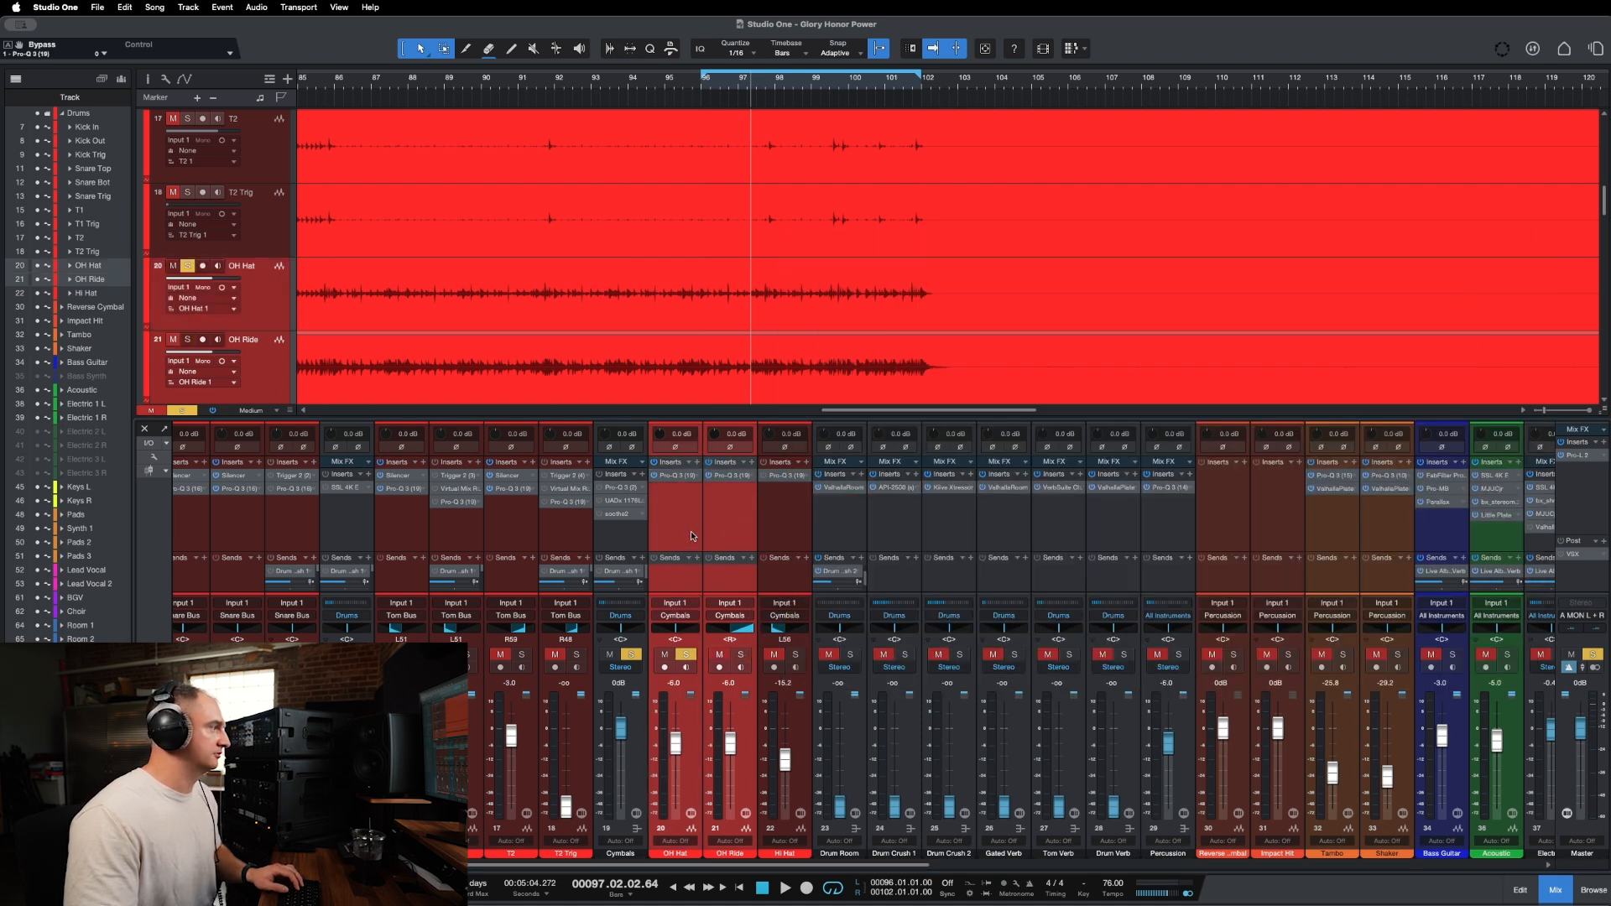
{"action": "key", "text": "s"}
{"action": "key", "text": "s"}
{"action": "key", "text": "space"}
{"action": "left_click", "coordinate": [732, 491]}
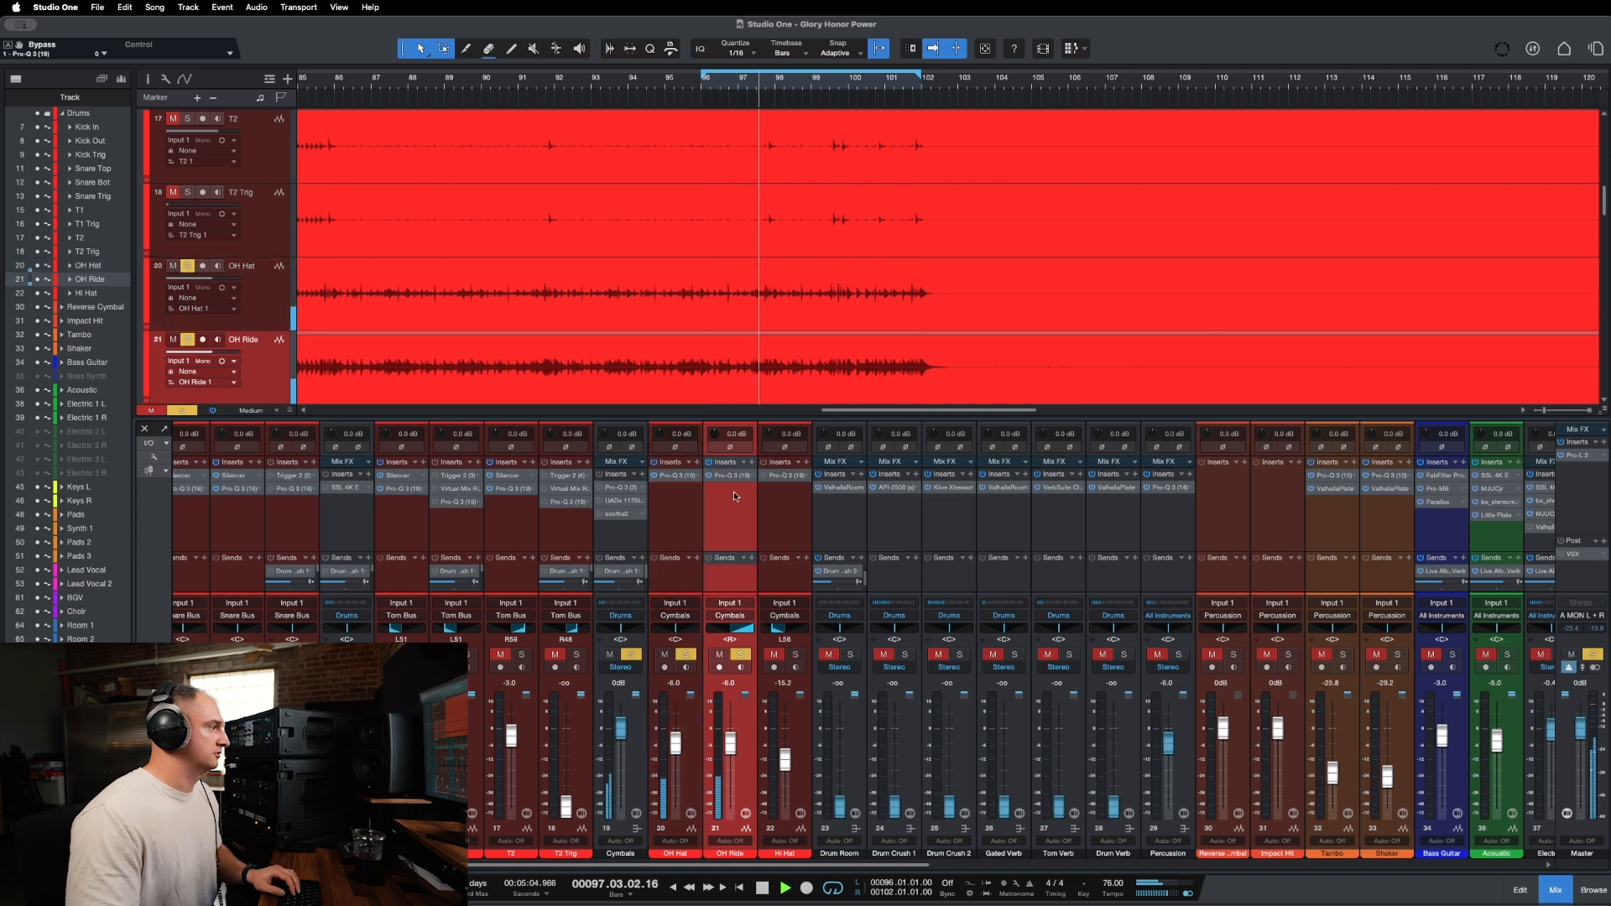
{"action": "left_click_drag", "start_coordinate": [675, 628], "coordinate": [656, 629]}
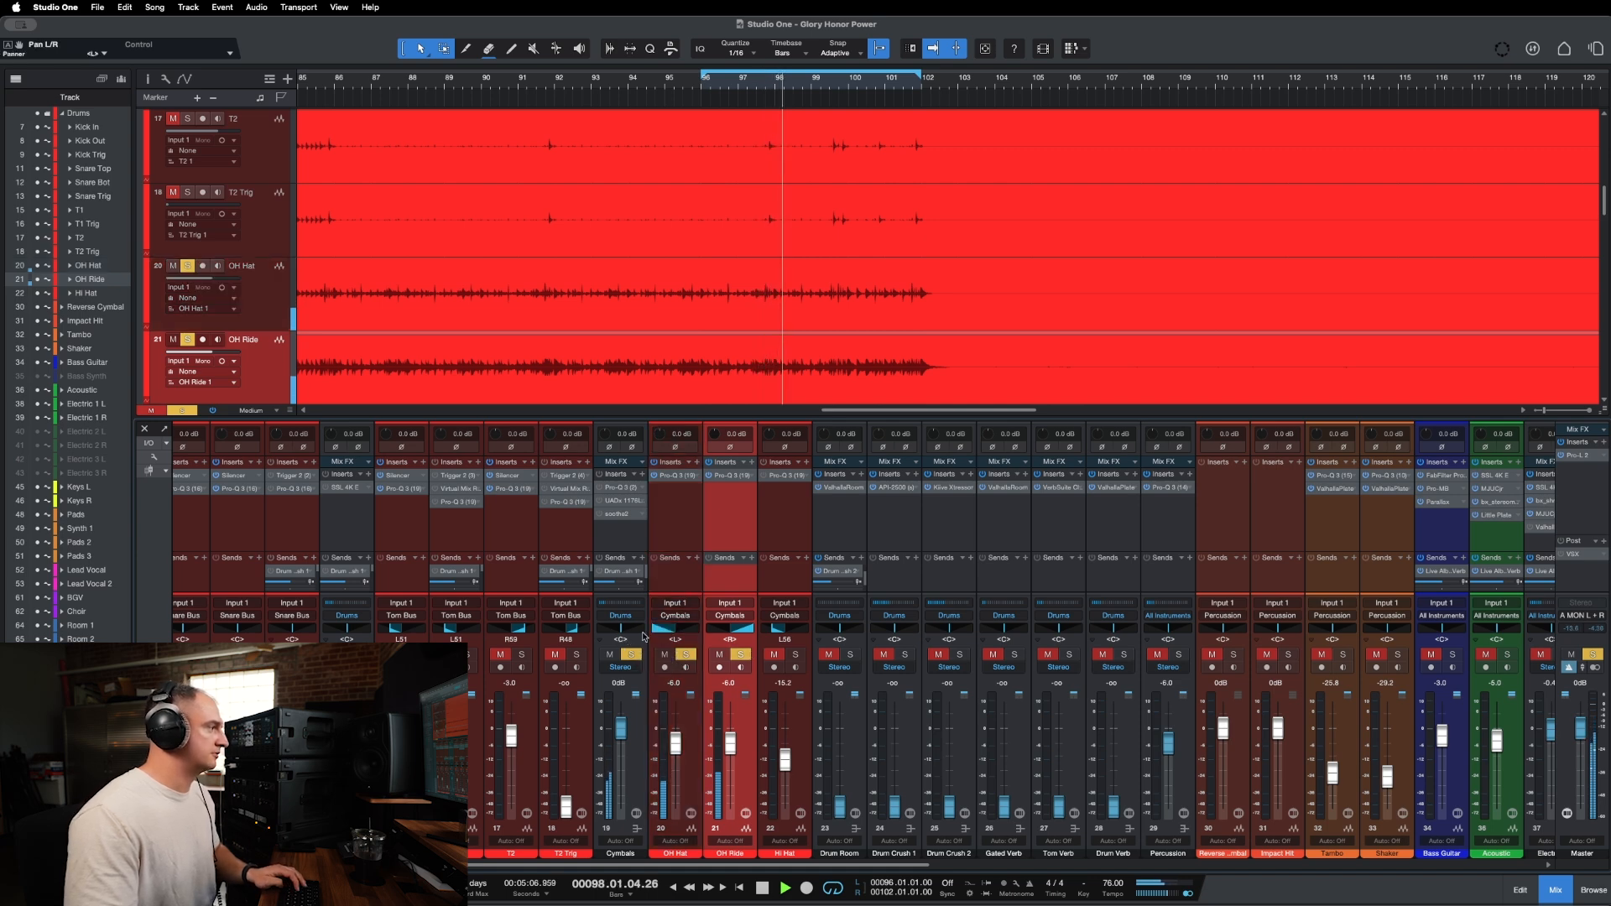
Solo only the OH Ride and audition its copied Pro-Q 3, comparing bypassed and active.
{"action": "left_click", "coordinate": [740, 654]}
{"action": "key", "text": "space"}
{"action": "left_click", "coordinate": [741, 655]}
{"action": "left_click", "coordinate": [687, 655]}
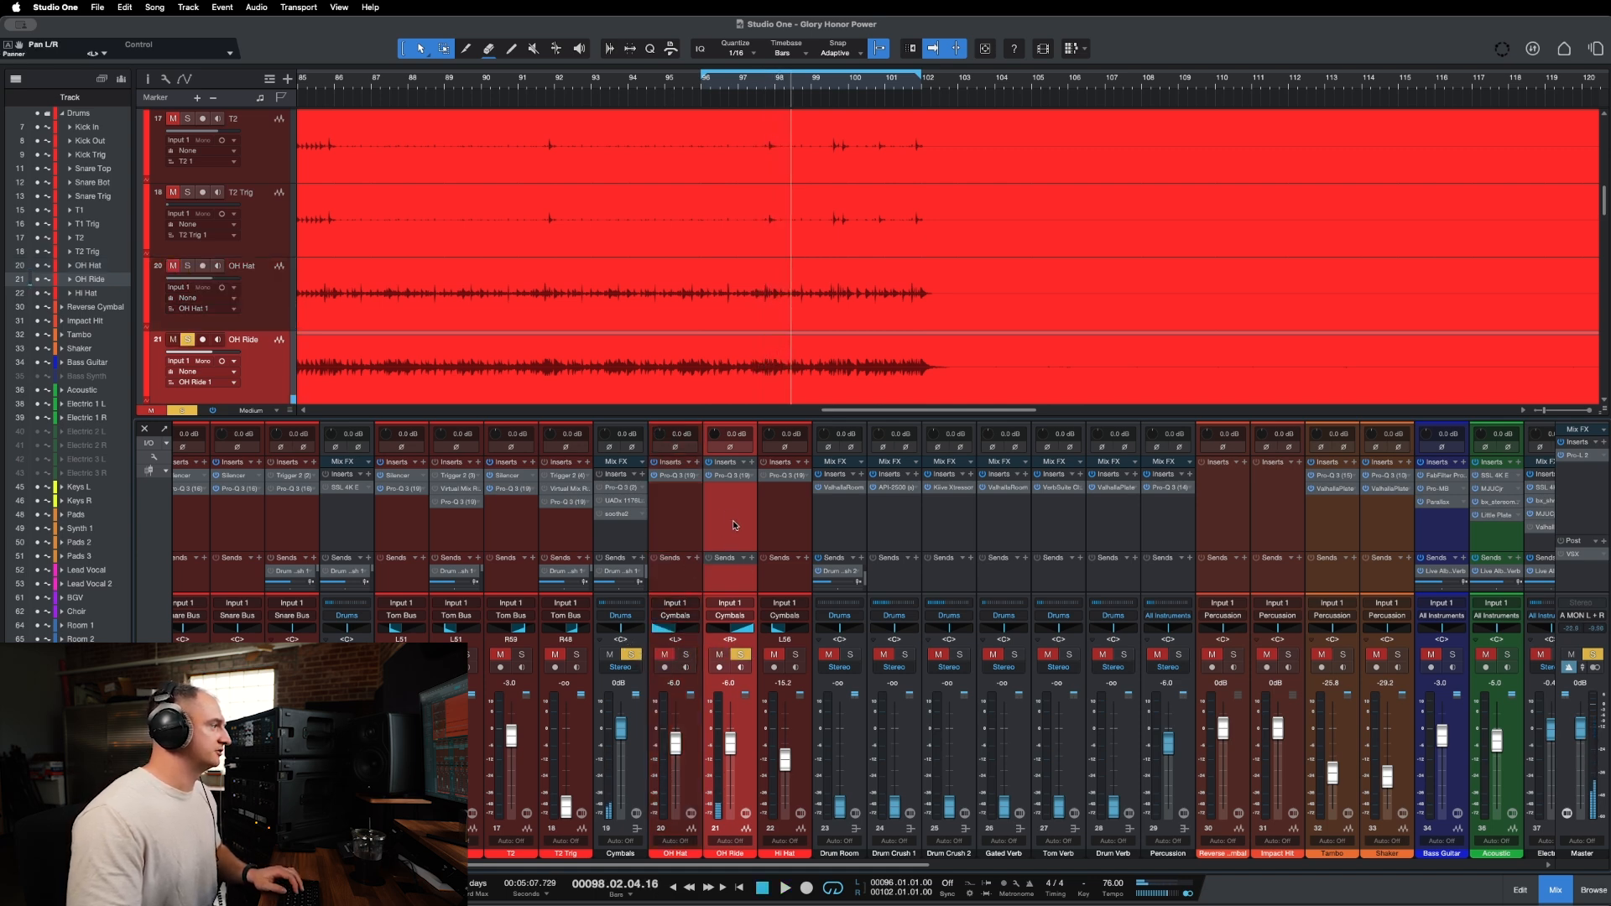
{"action": "left_click", "coordinate": [727, 477]}
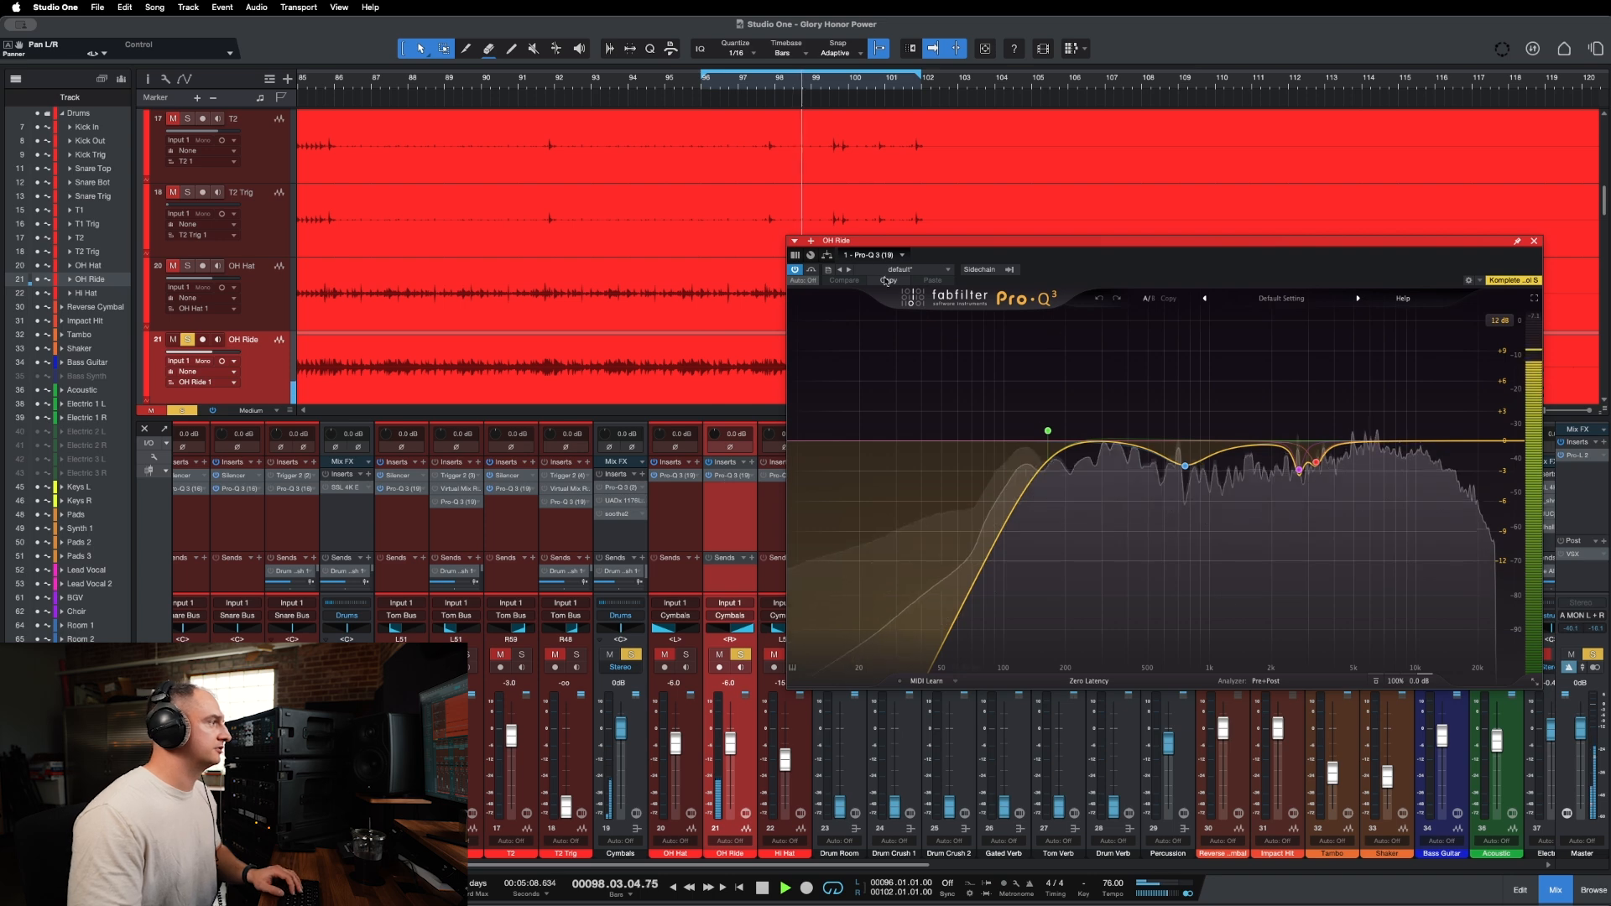
{"action": "left_click", "coordinate": [811, 270]}
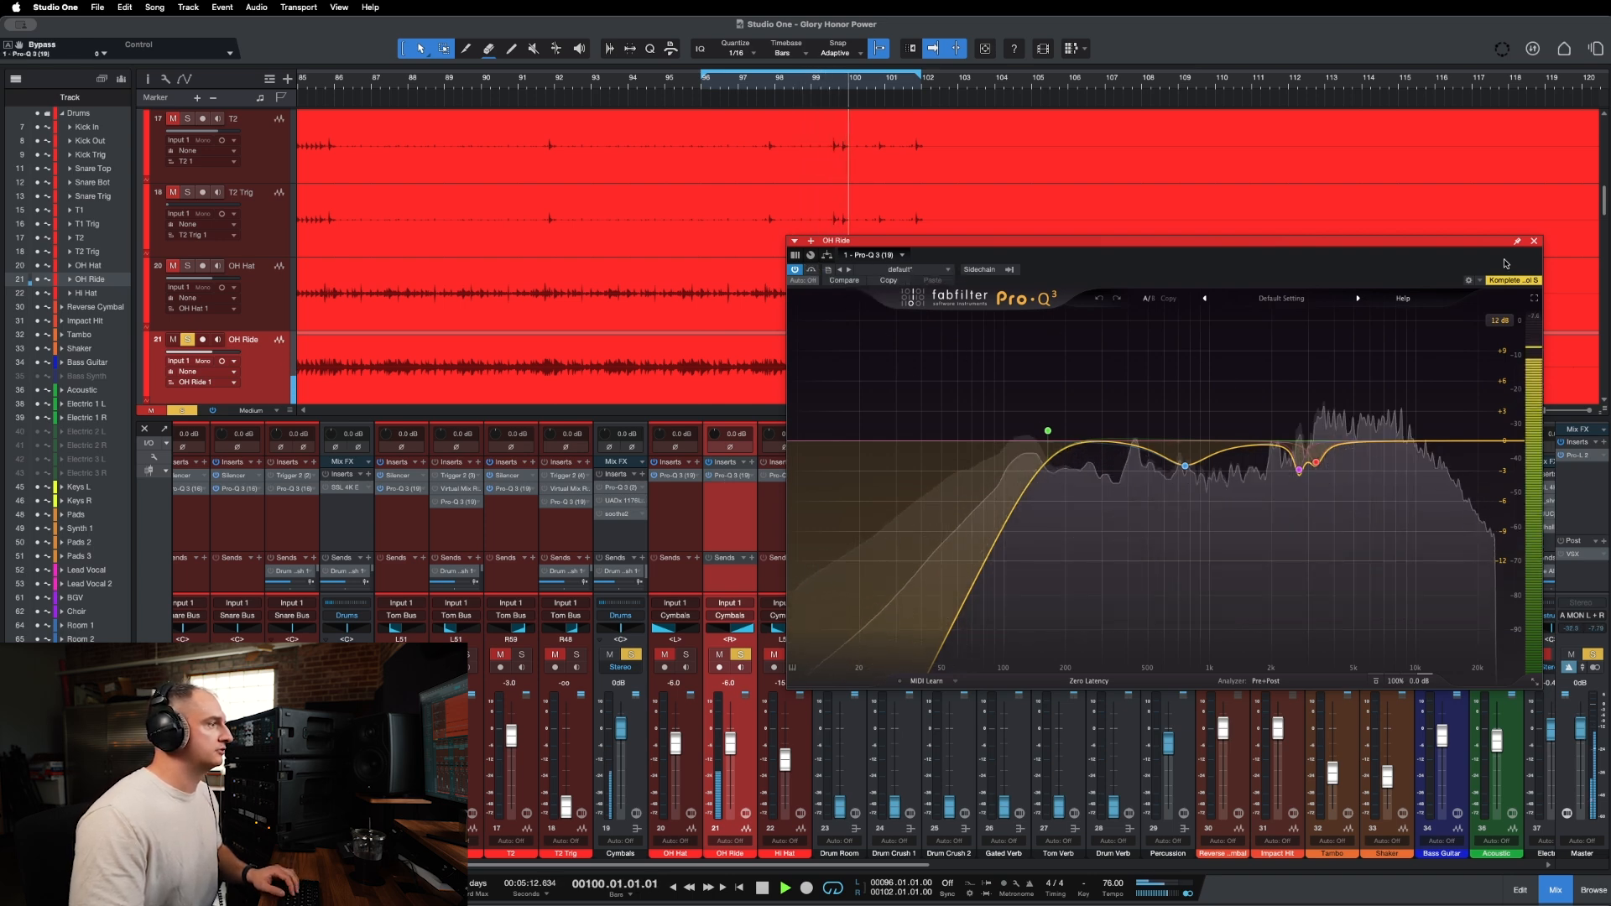
{"action": "left_click", "coordinate": [1534, 241]}
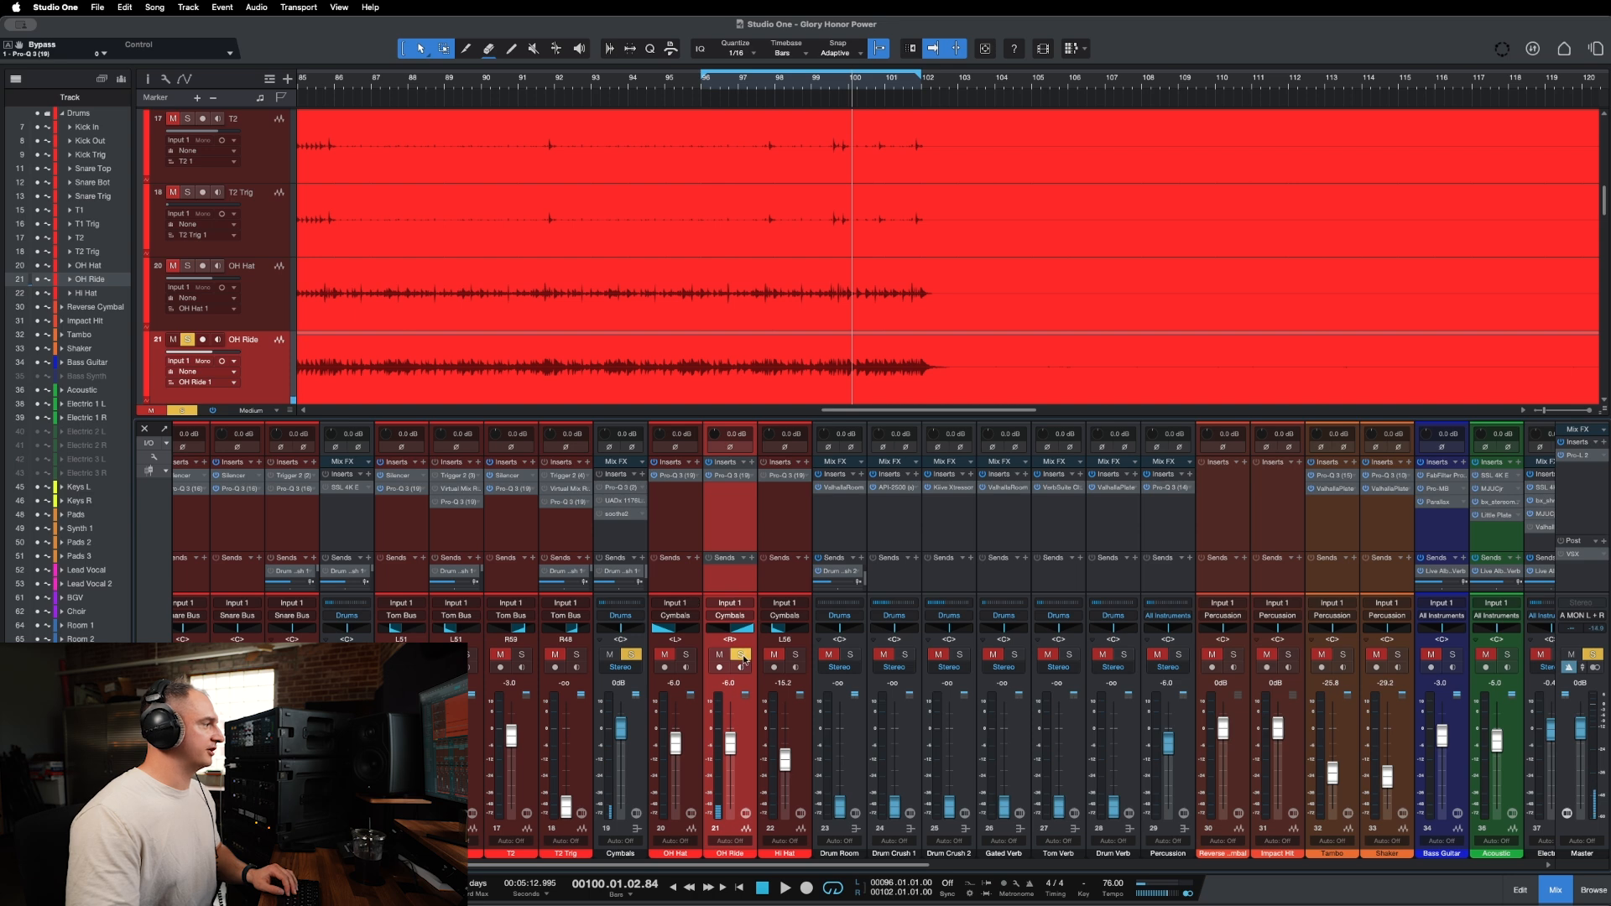
Take the OH Ride out of solo and solo the Hi Hat channel.
{"action": "left_click", "coordinate": [742, 656]}
{"action": "left_click", "coordinate": [784, 531]}
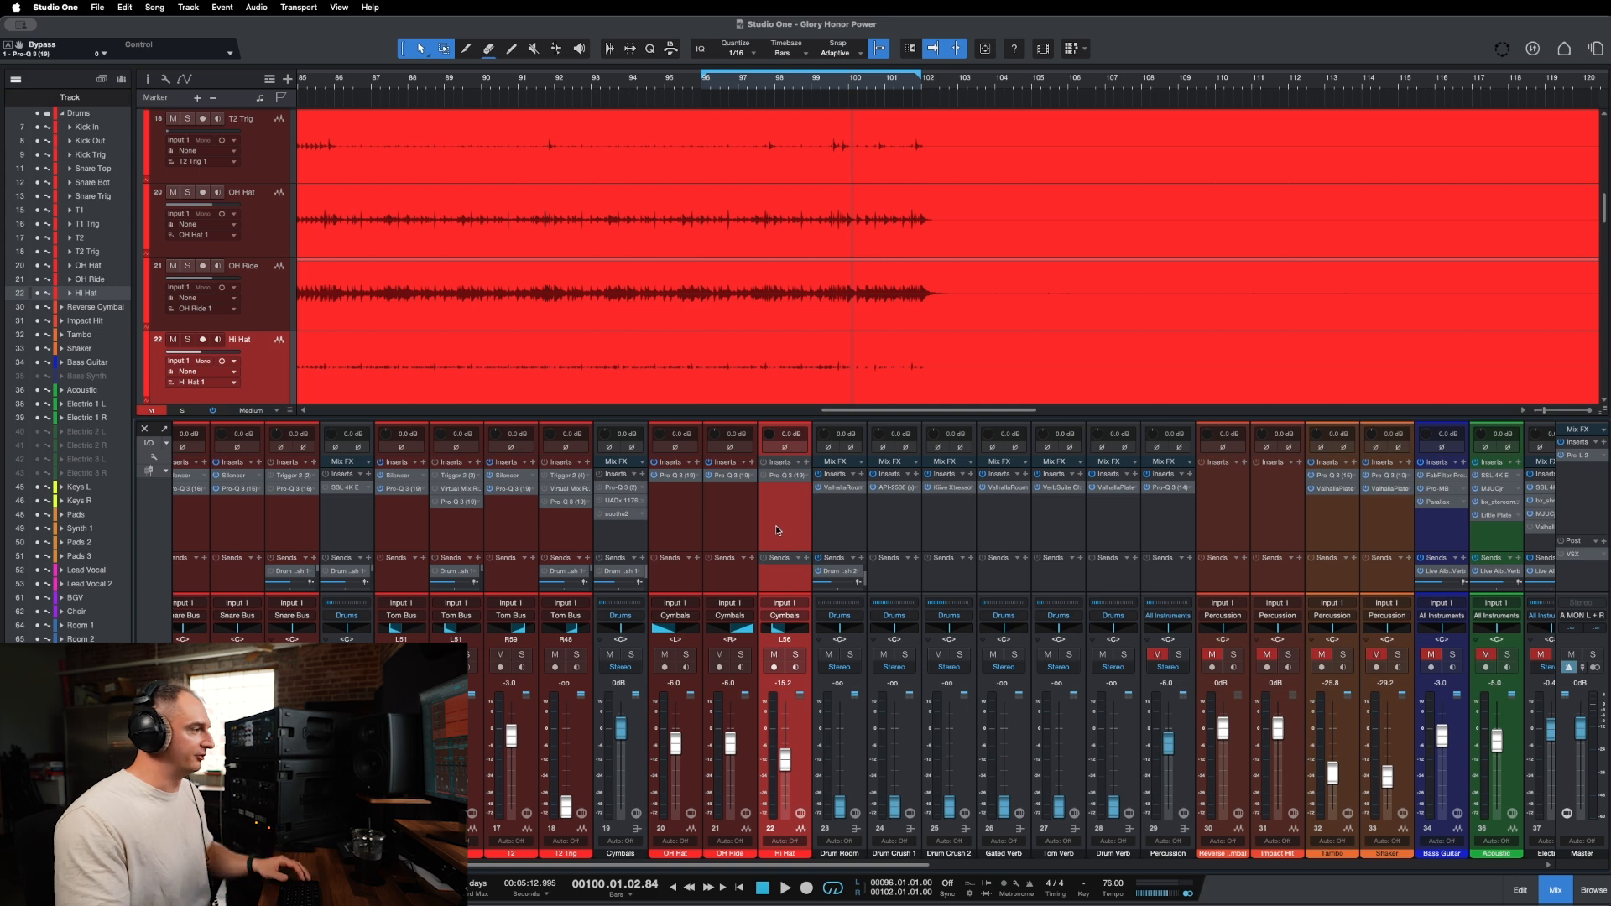
{"action": "key", "text": "s"}
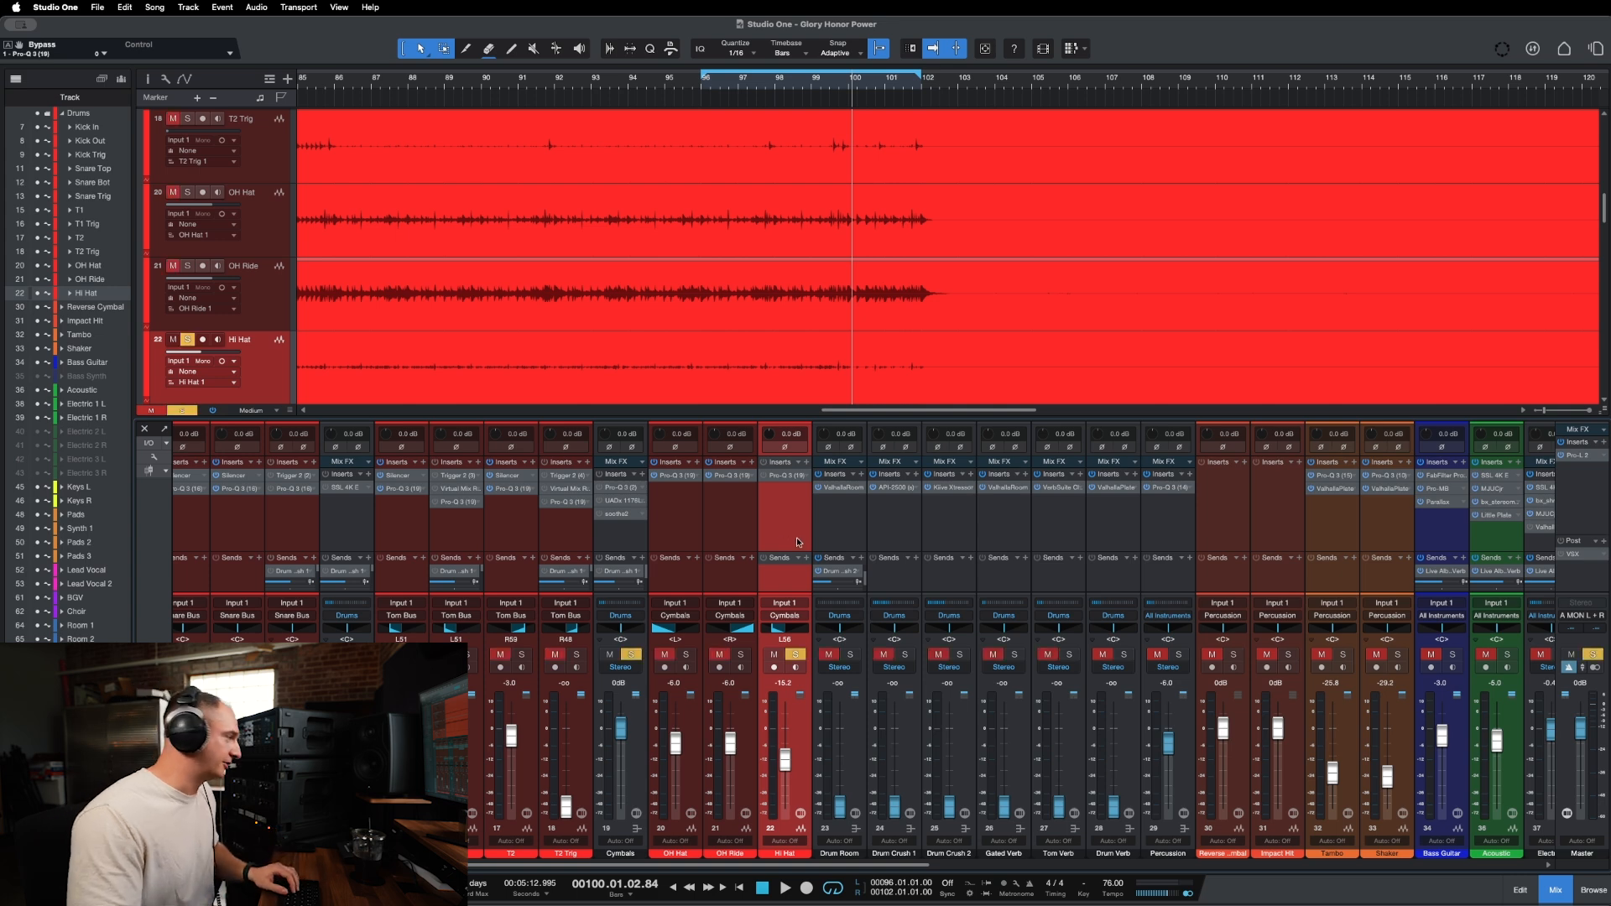
Play the section from bar 96 with the Hi Hat's Pro-Q 3 open, and raise the channel's fader to about -0.7 dB.
{"action": "left_click", "coordinate": [780, 476]}
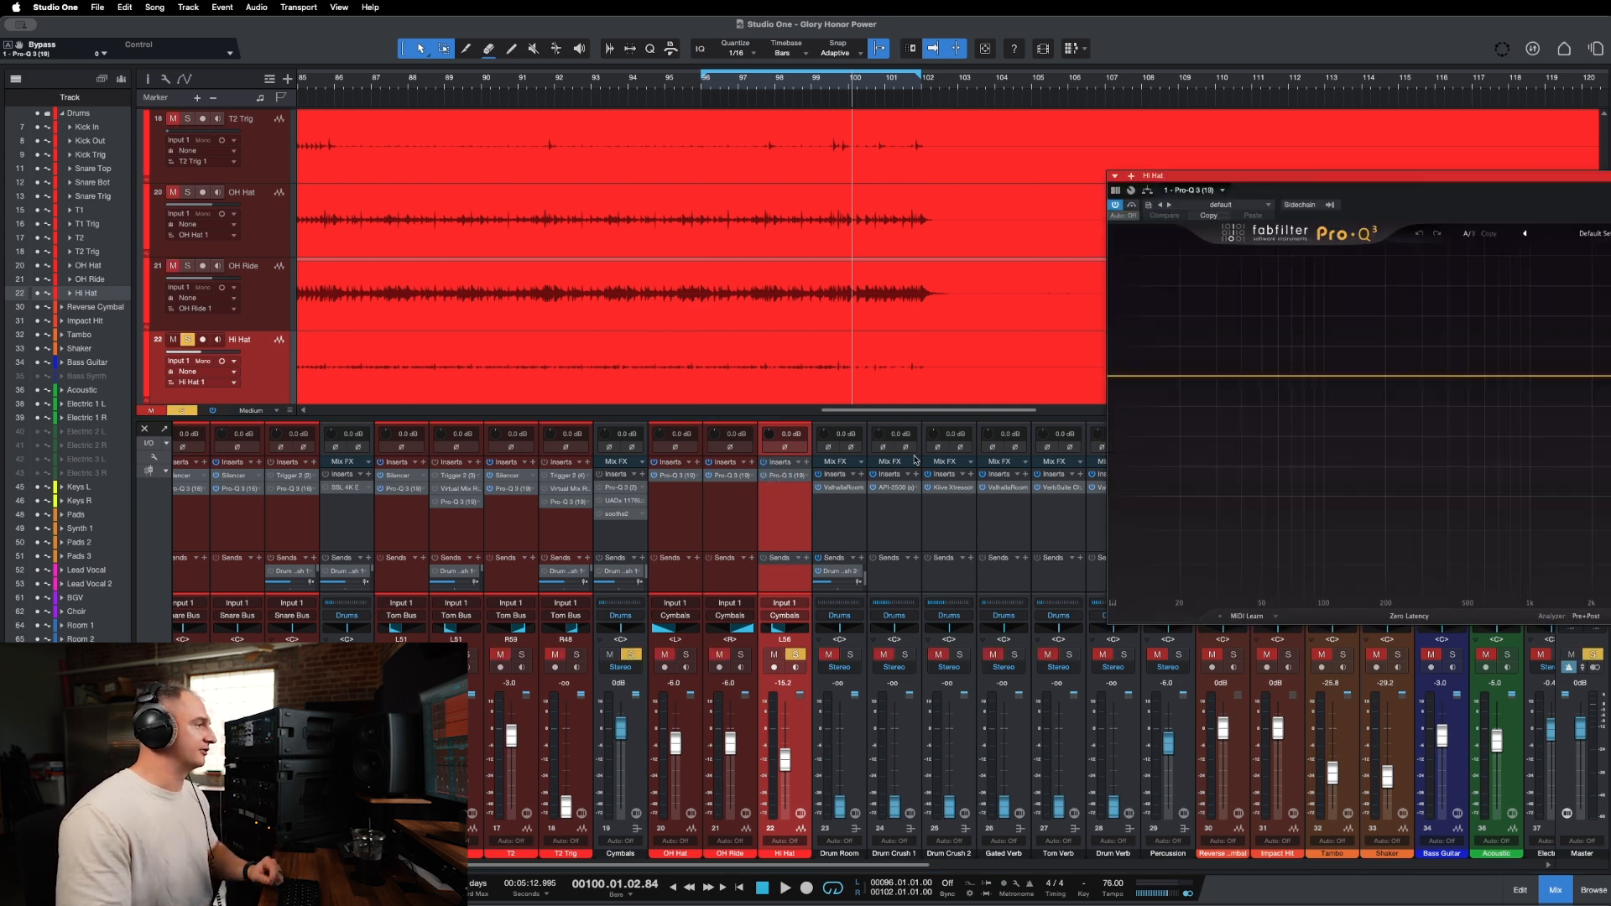
{"action": "left_click_drag", "start_coordinate": [1372, 174], "coordinate": [1026, 224]}
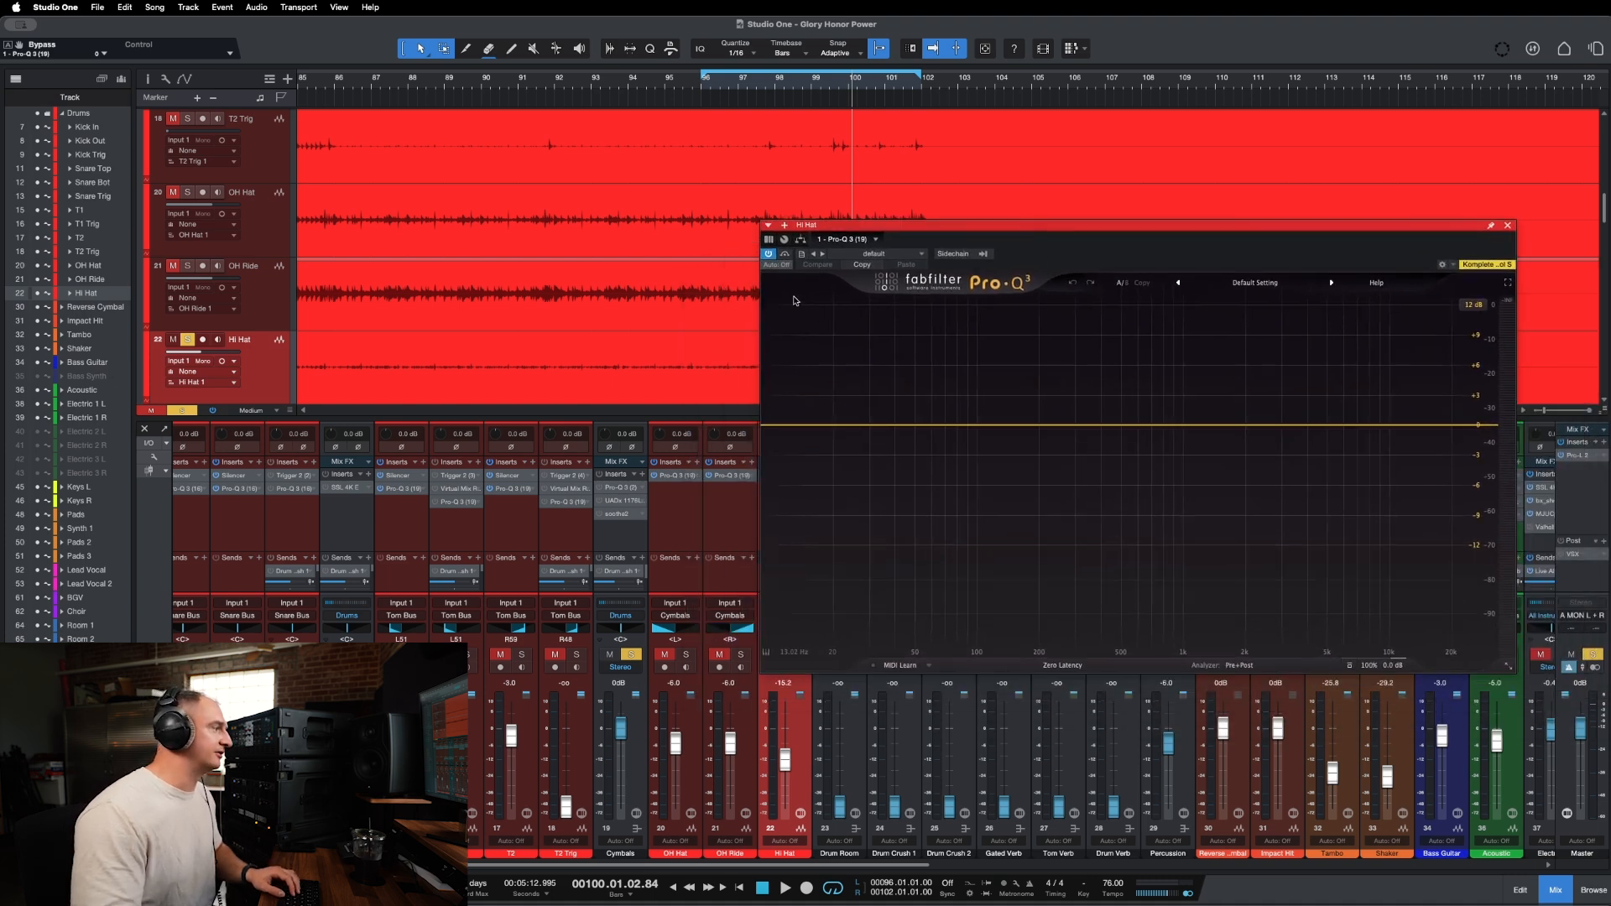
{"action": "left_click_drag", "start_coordinate": [840, 226], "coordinate": [830, 311]}
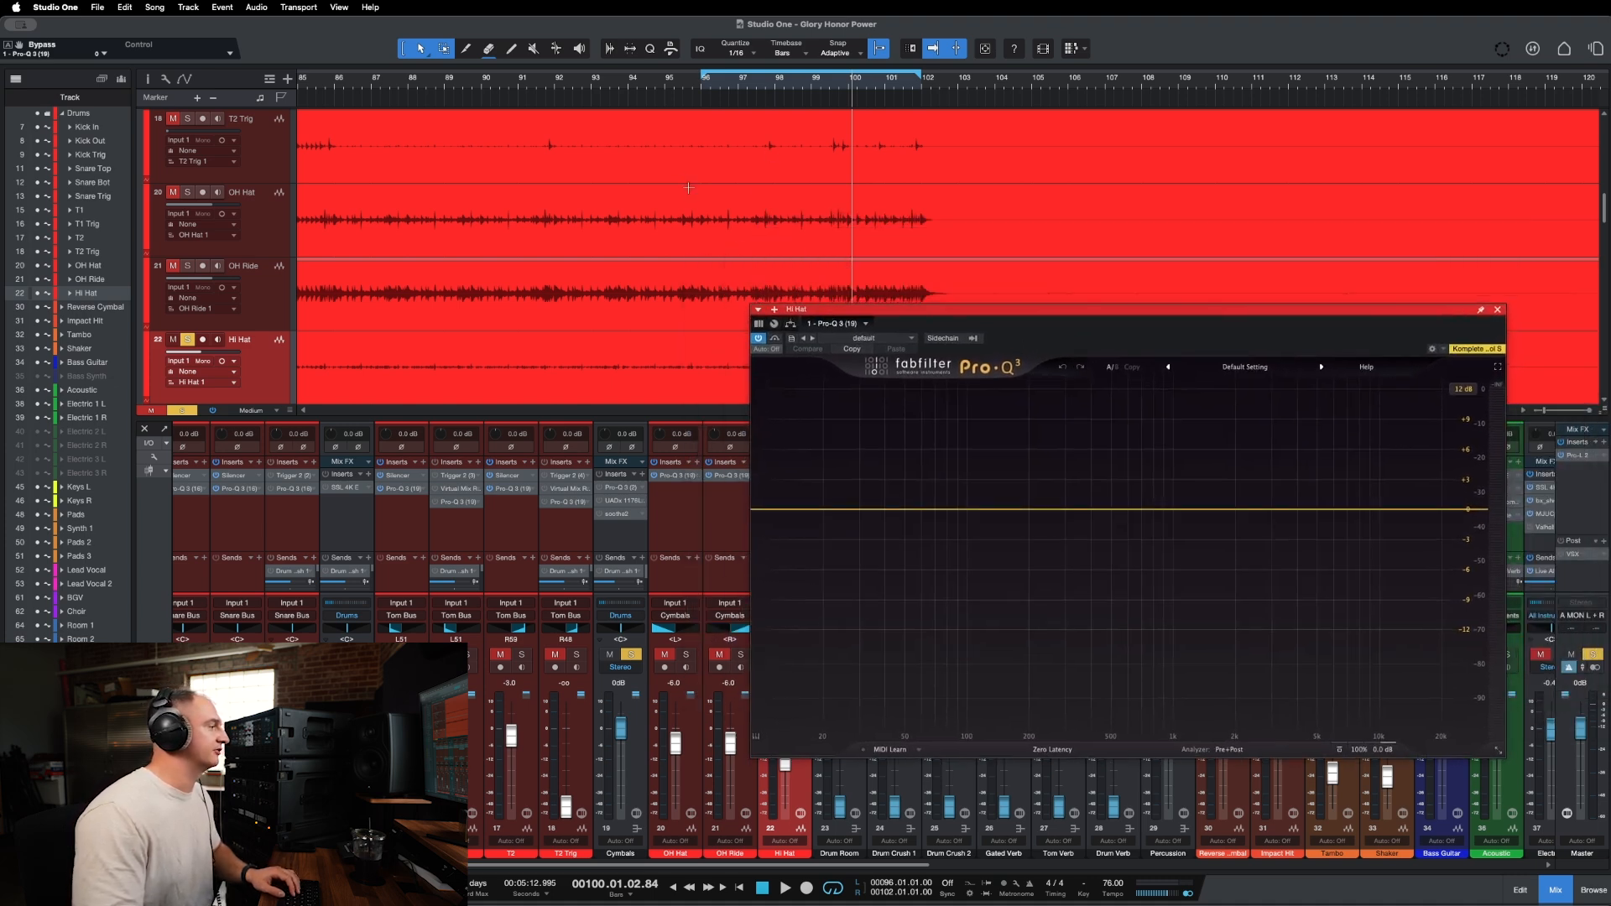
{"action": "left_click", "coordinate": [716, 90]}
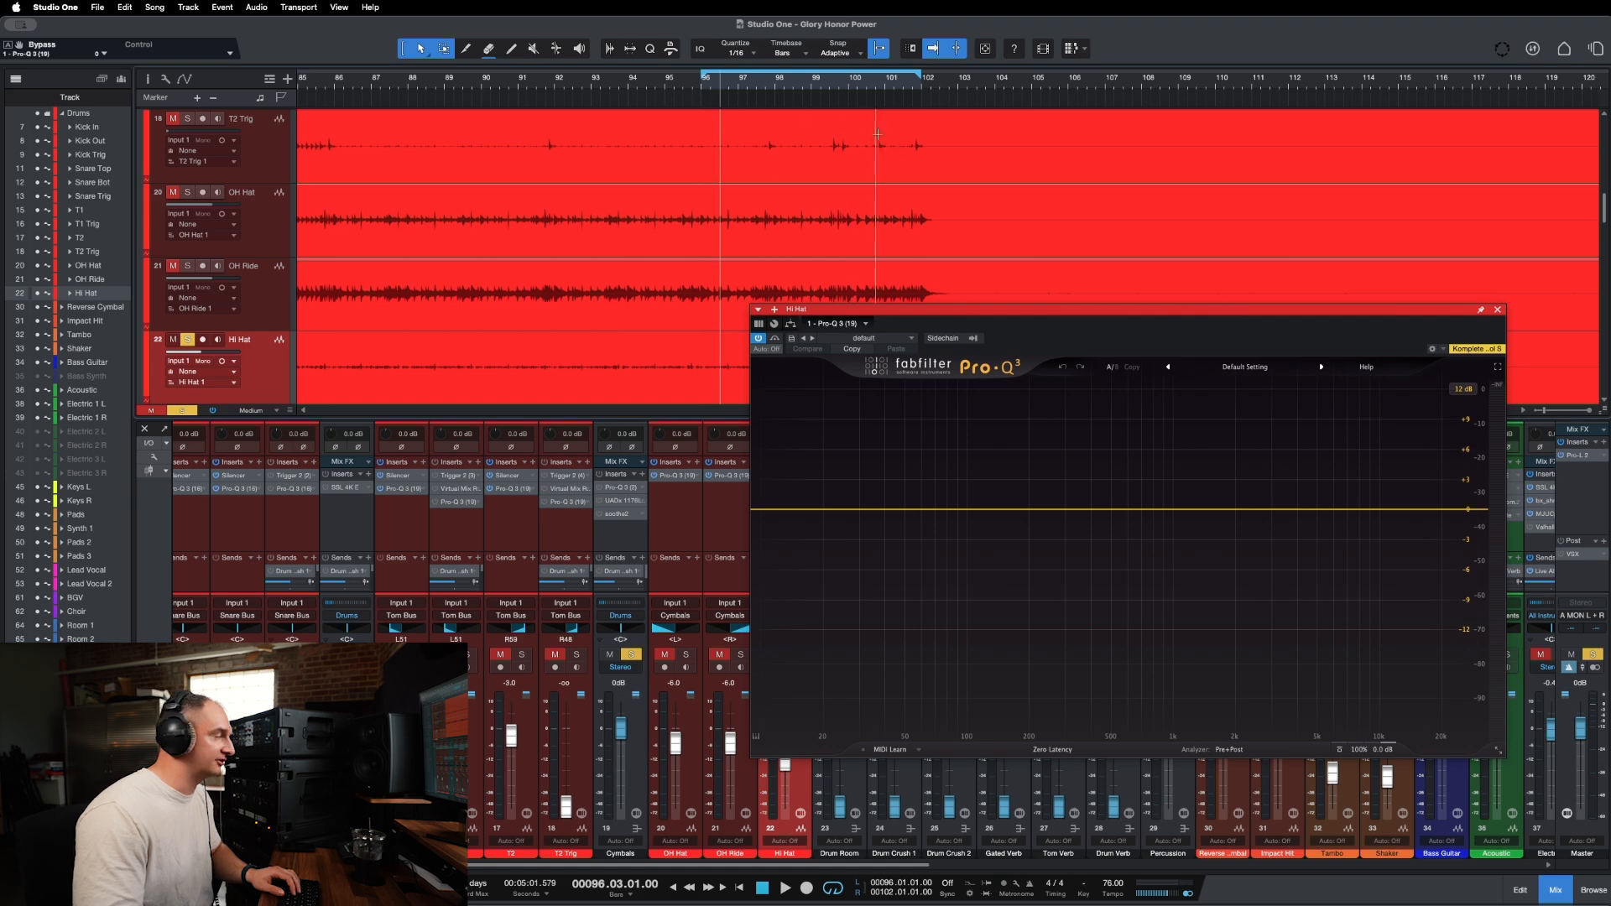
{"action": "key", "text": "space"}
{"action": "left_click_drag", "start_coordinate": [923, 309], "coordinate": [1005, 317]}
{"action": "left_click_drag", "start_coordinate": [784, 762], "coordinate": [785, 735]}
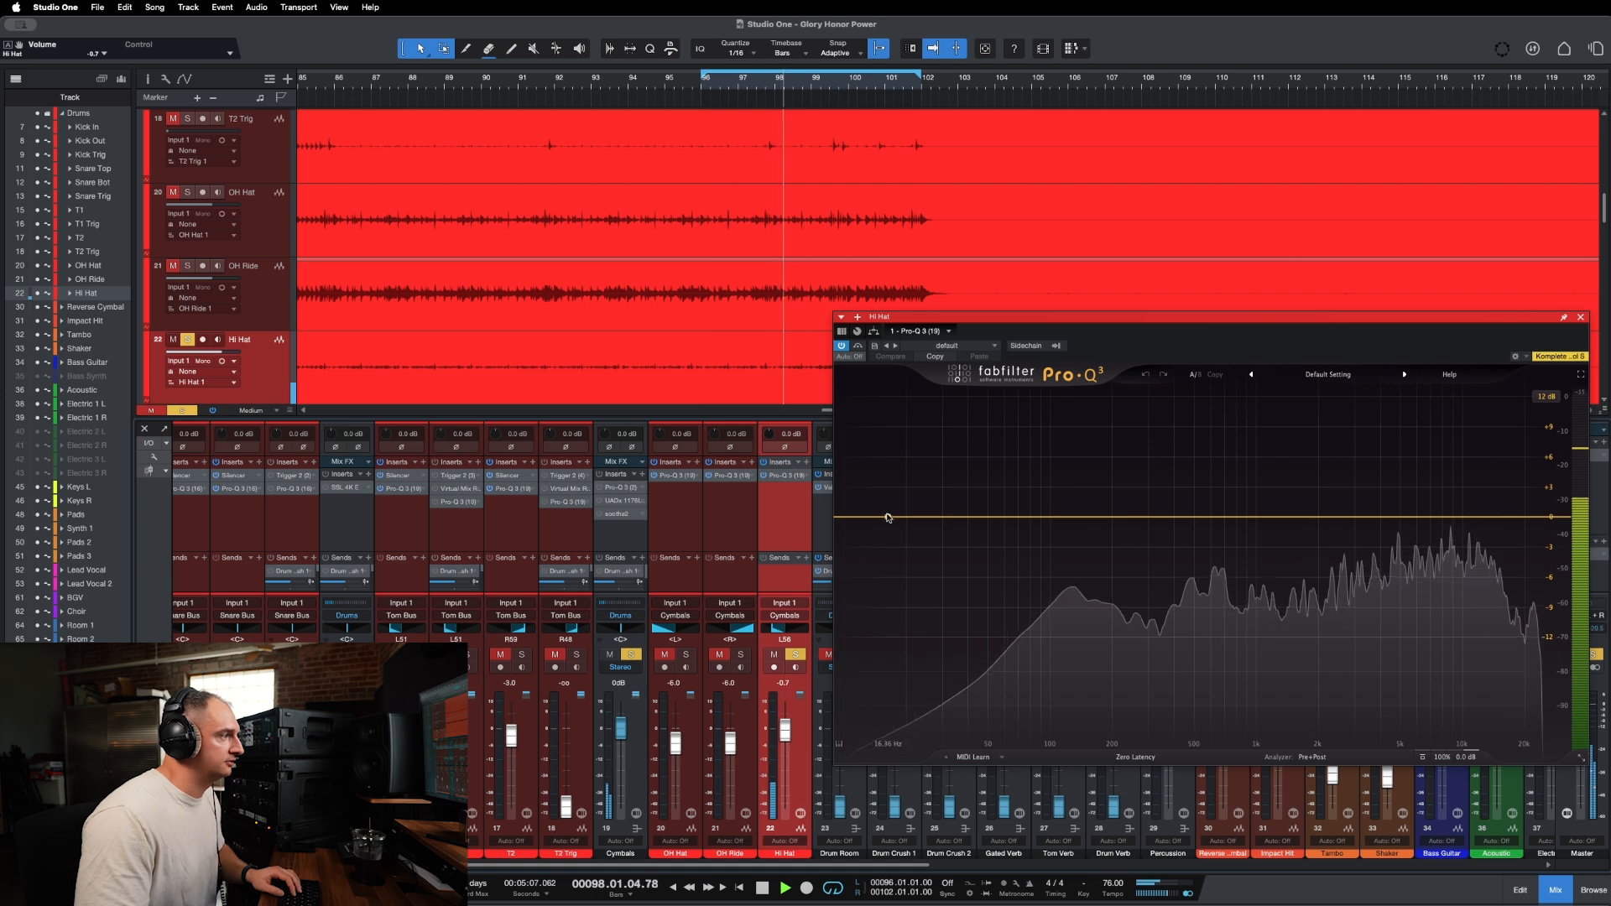
Add a low cut at about 495 Hz and a bell cut of about 3.8 dB near 1.87 kHz to the Hi Hat.
{"action": "left_click_drag", "start_coordinate": [940, 516], "coordinate": [1194, 512]}
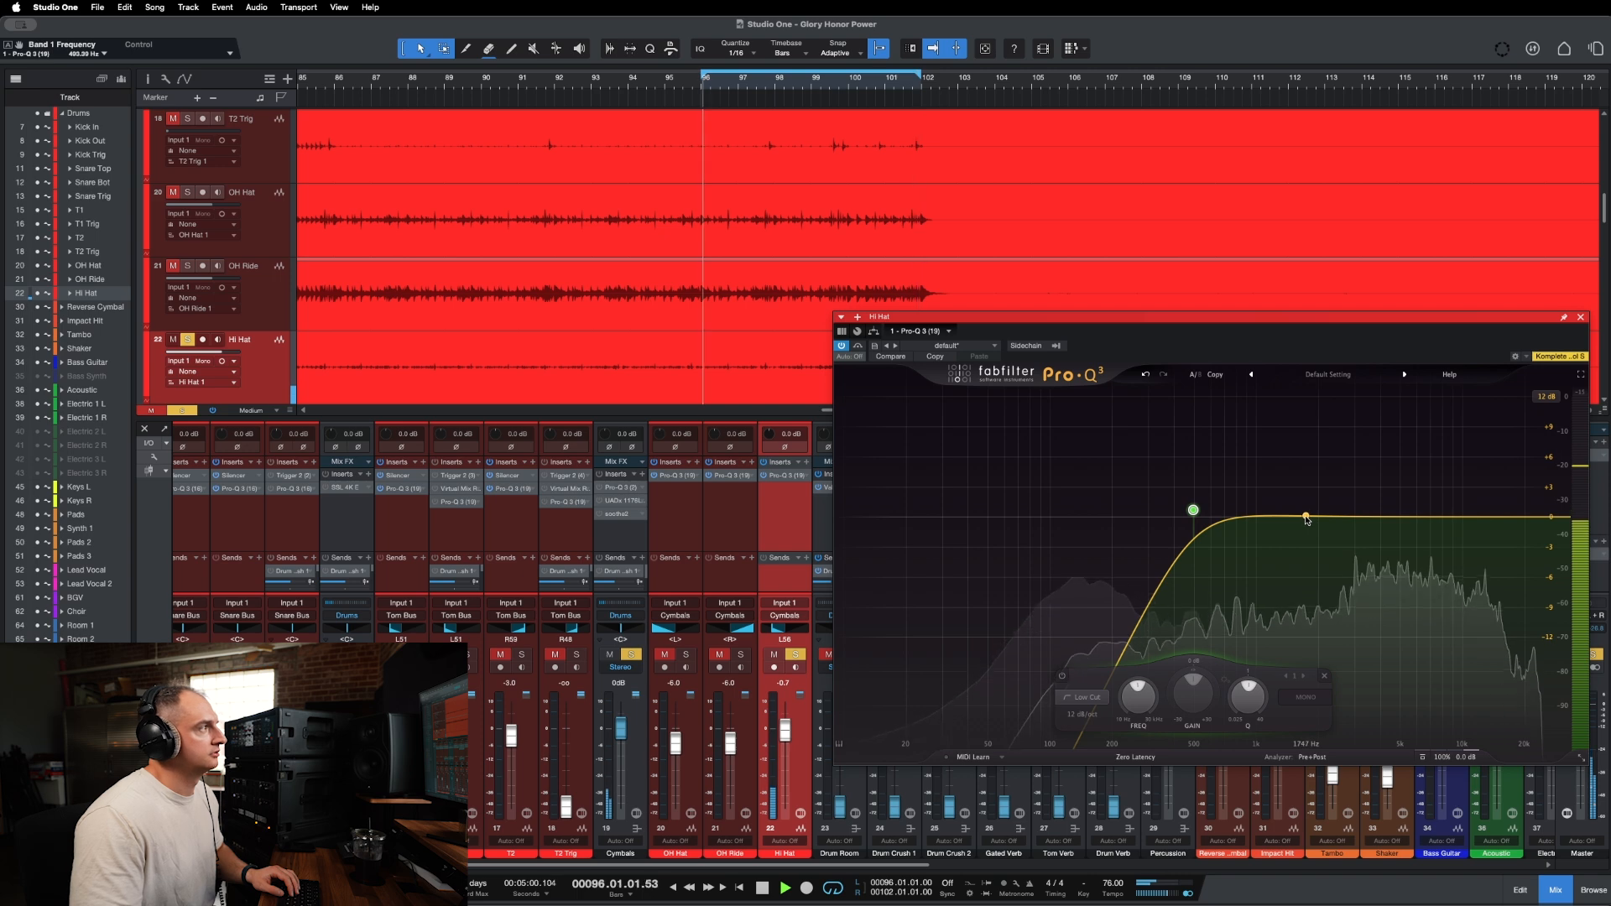
{"action": "left_click_drag", "start_coordinate": [1307, 517], "coordinate": [1314, 557]}
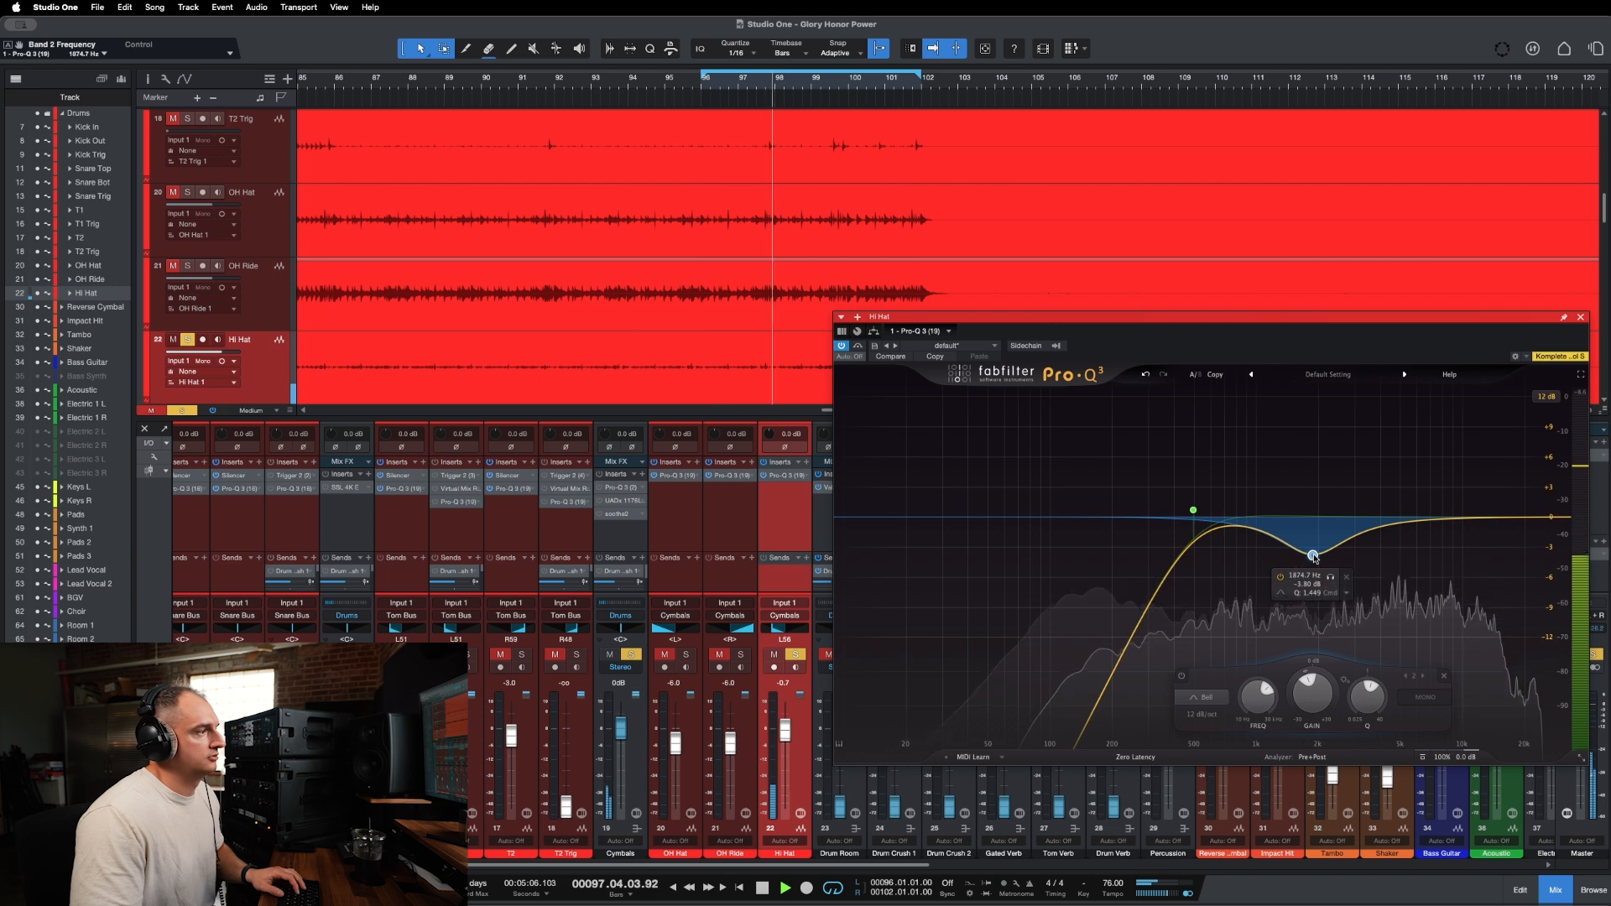
Add a high shelf of about +0.3 dB near 13.5 kHz and a narrow cut of about 3.25 dB just below 5 kHz to the Hi Hat.
{"action": "left_click", "coordinate": [1489, 517]}
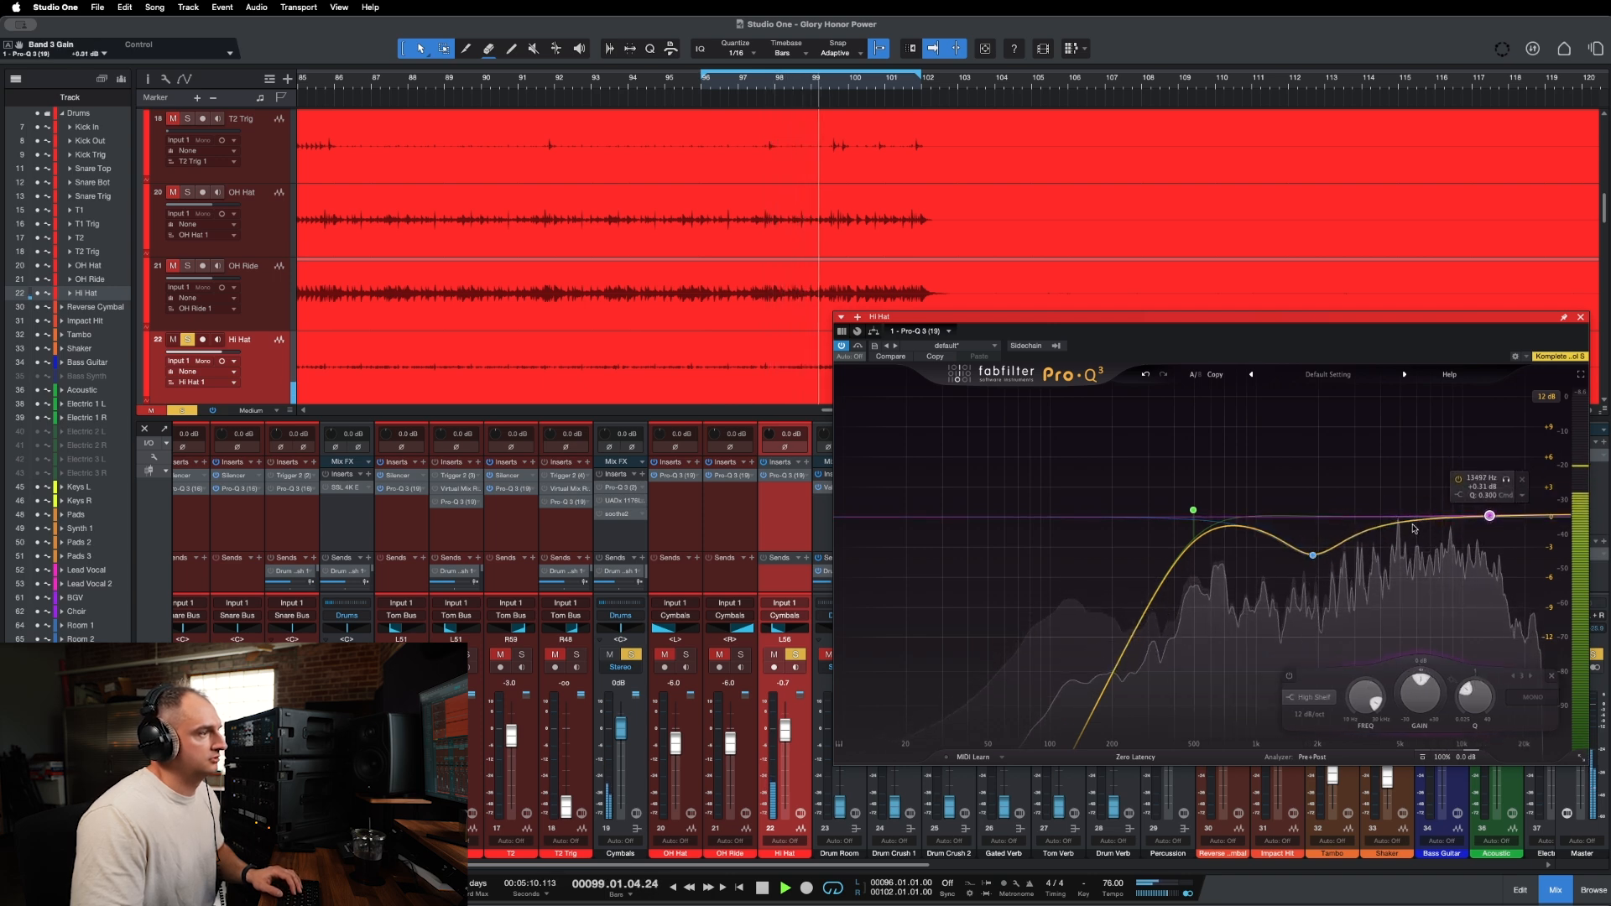
{"action": "left_click_drag", "start_coordinate": [1429, 516], "coordinate": [1399, 552]}
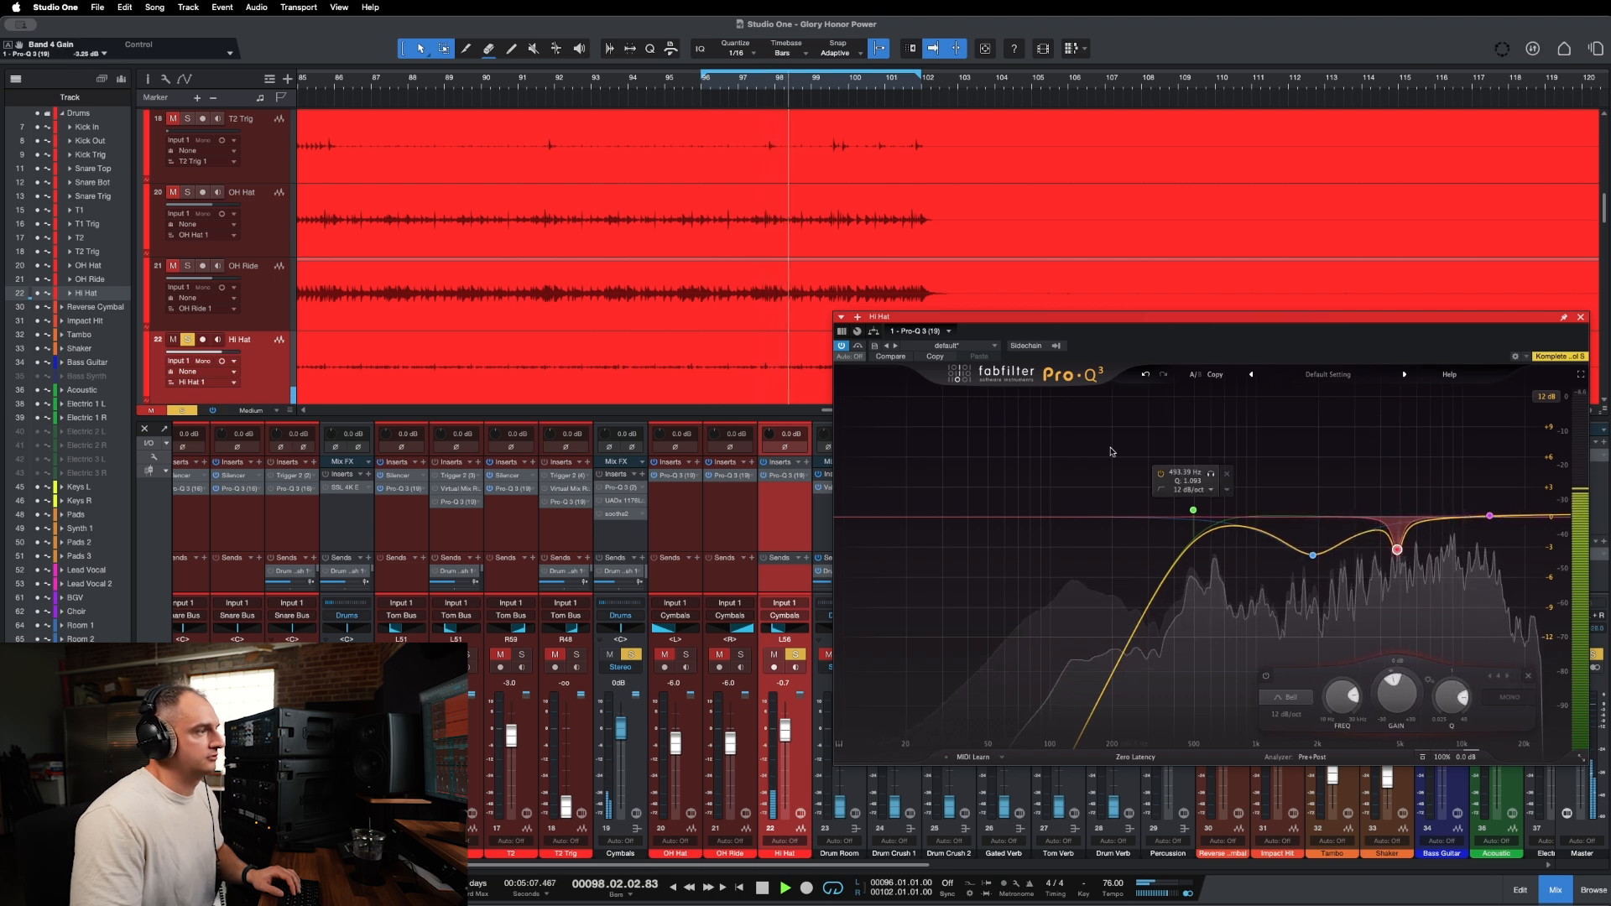
Compare the Hi Hat with its Pro-Q 3 bypassed and active, and stop playback.
{"action": "left_click", "coordinate": [857, 345]}
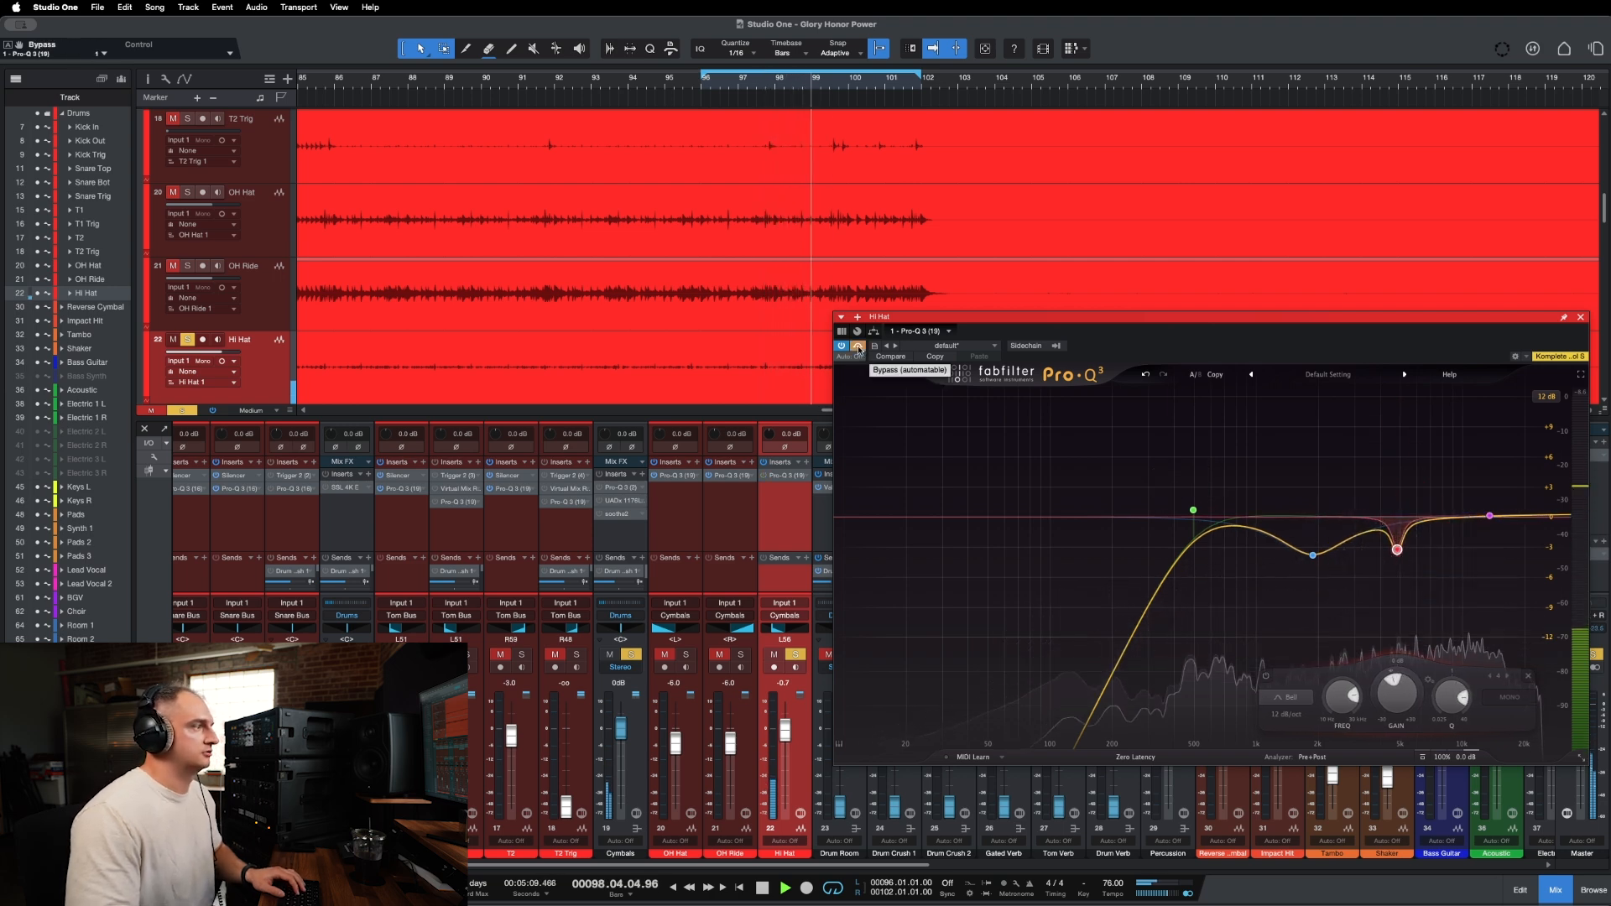
{"action": "left_click", "coordinate": [858, 345]}
{"action": "key", "text": "space"}
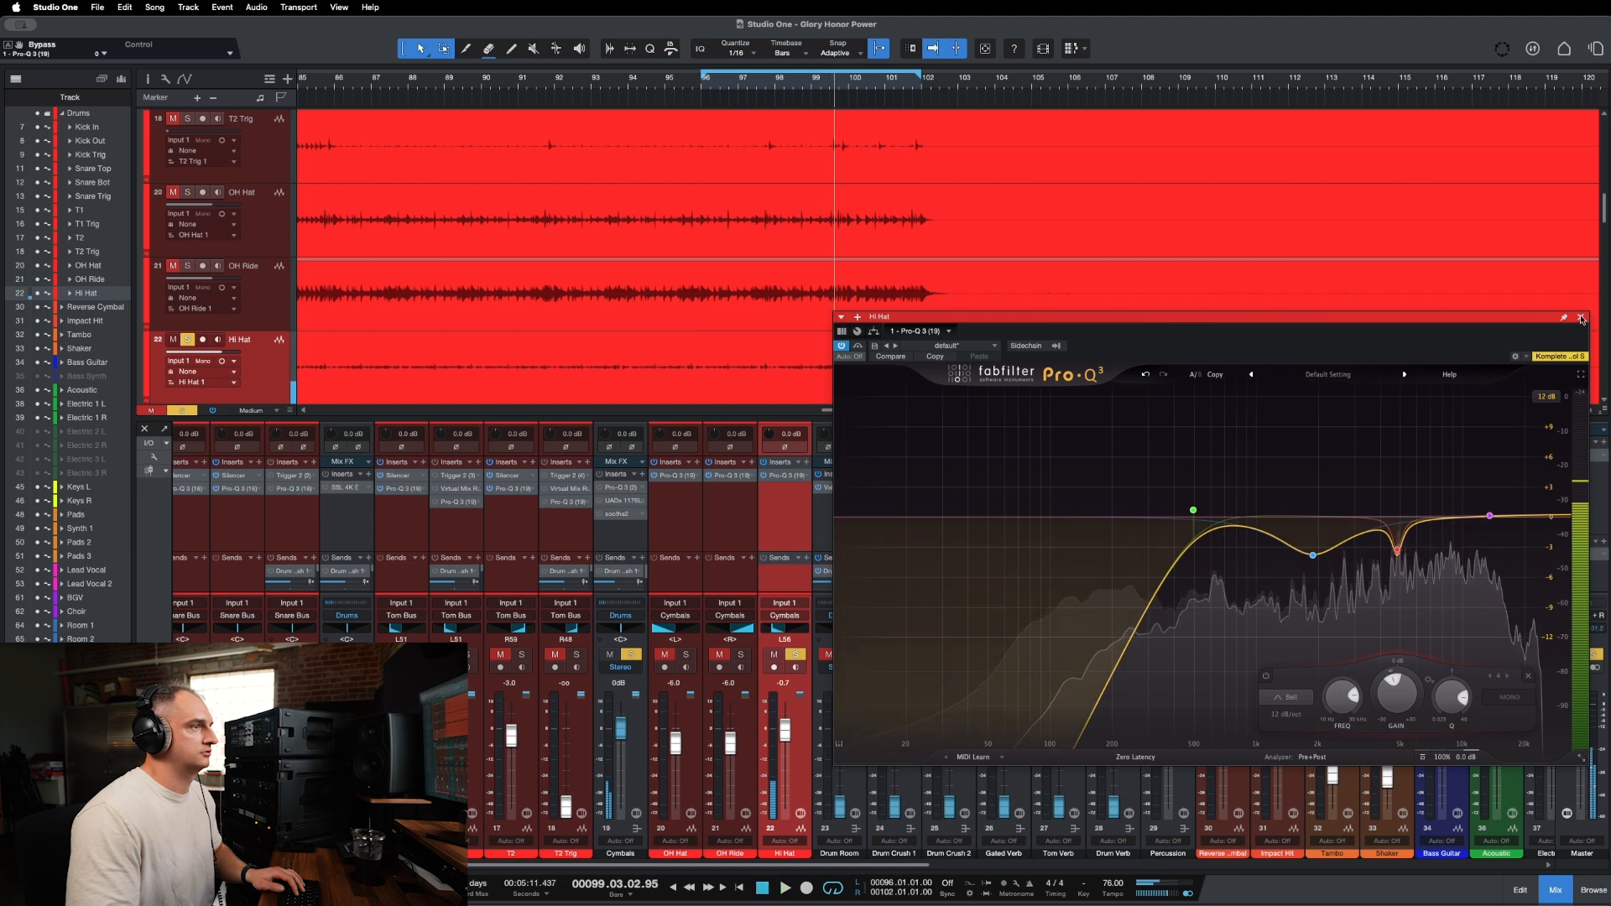
Close the Hi Hat's Pro-Q 3 and unsolo the Hi Hat channel.
{"action": "left_click", "coordinate": [1581, 317]}
{"action": "key", "text": "s"}
{"action": "scroll", "coordinate": [760, 537], "scroll_direction": "left", "scroll_amount": 6}
{"action": "scroll", "coordinate": [929, 541], "scroll_direction": "left", "scroll_amount": 3}
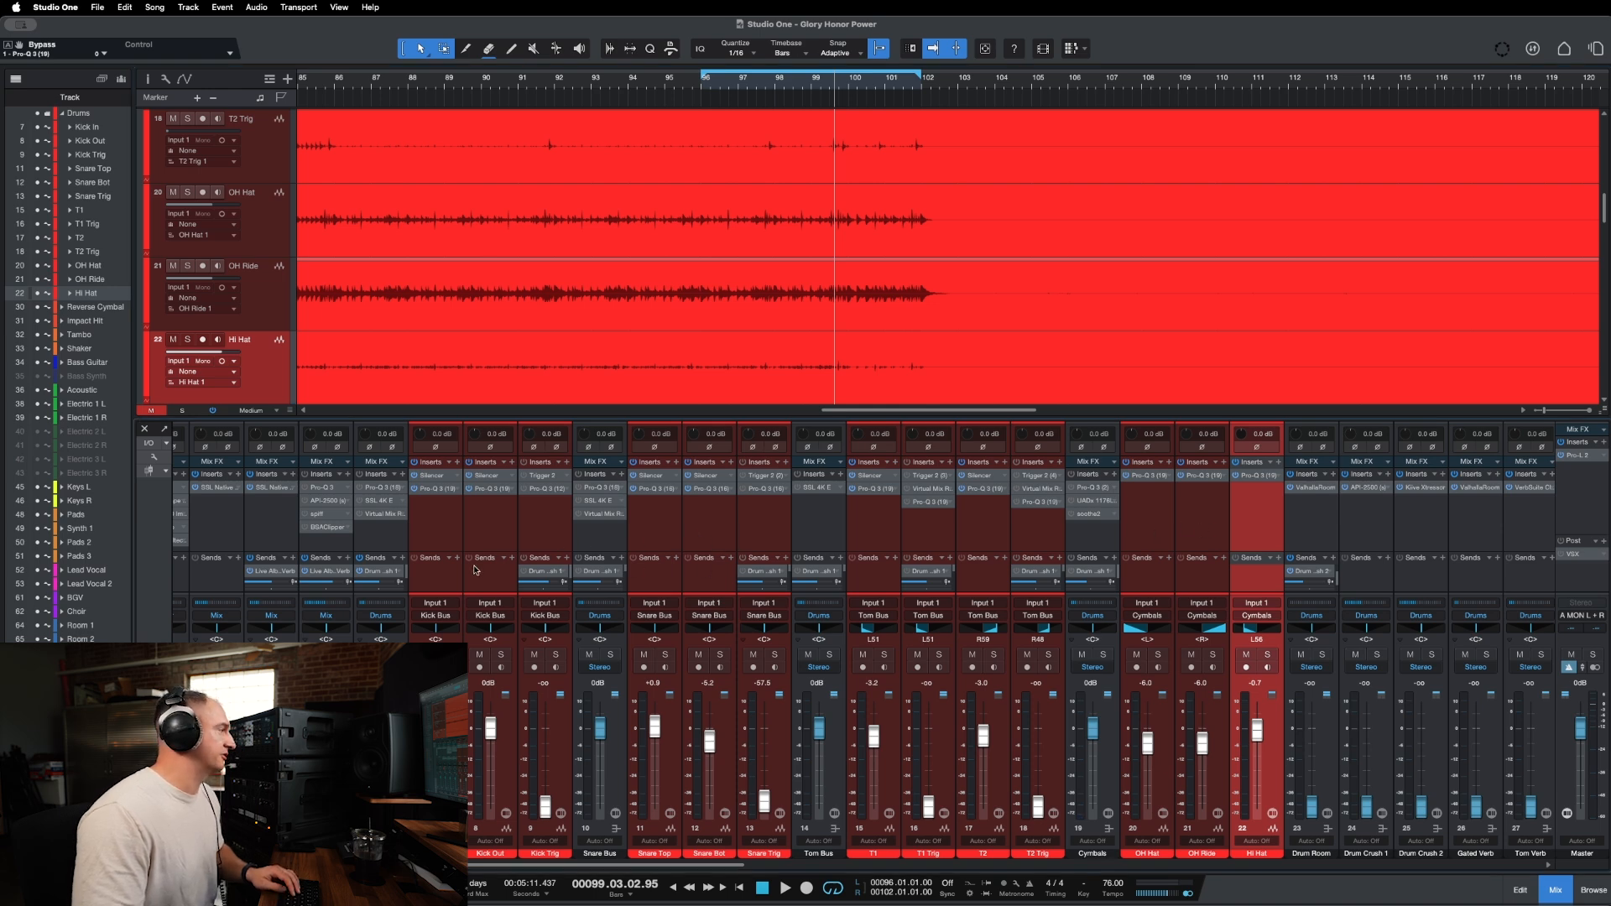
Add the OH Ride, OH Hat, T2, T1, Snare Bot, Snare Top, Kick Out and Kick In channels to the Hi Hat selection.
{"action": "left_click", "coordinate": [1206, 545], "text": "super"}
{"action": "left_click", "coordinate": [1149, 543], "text": "super"}
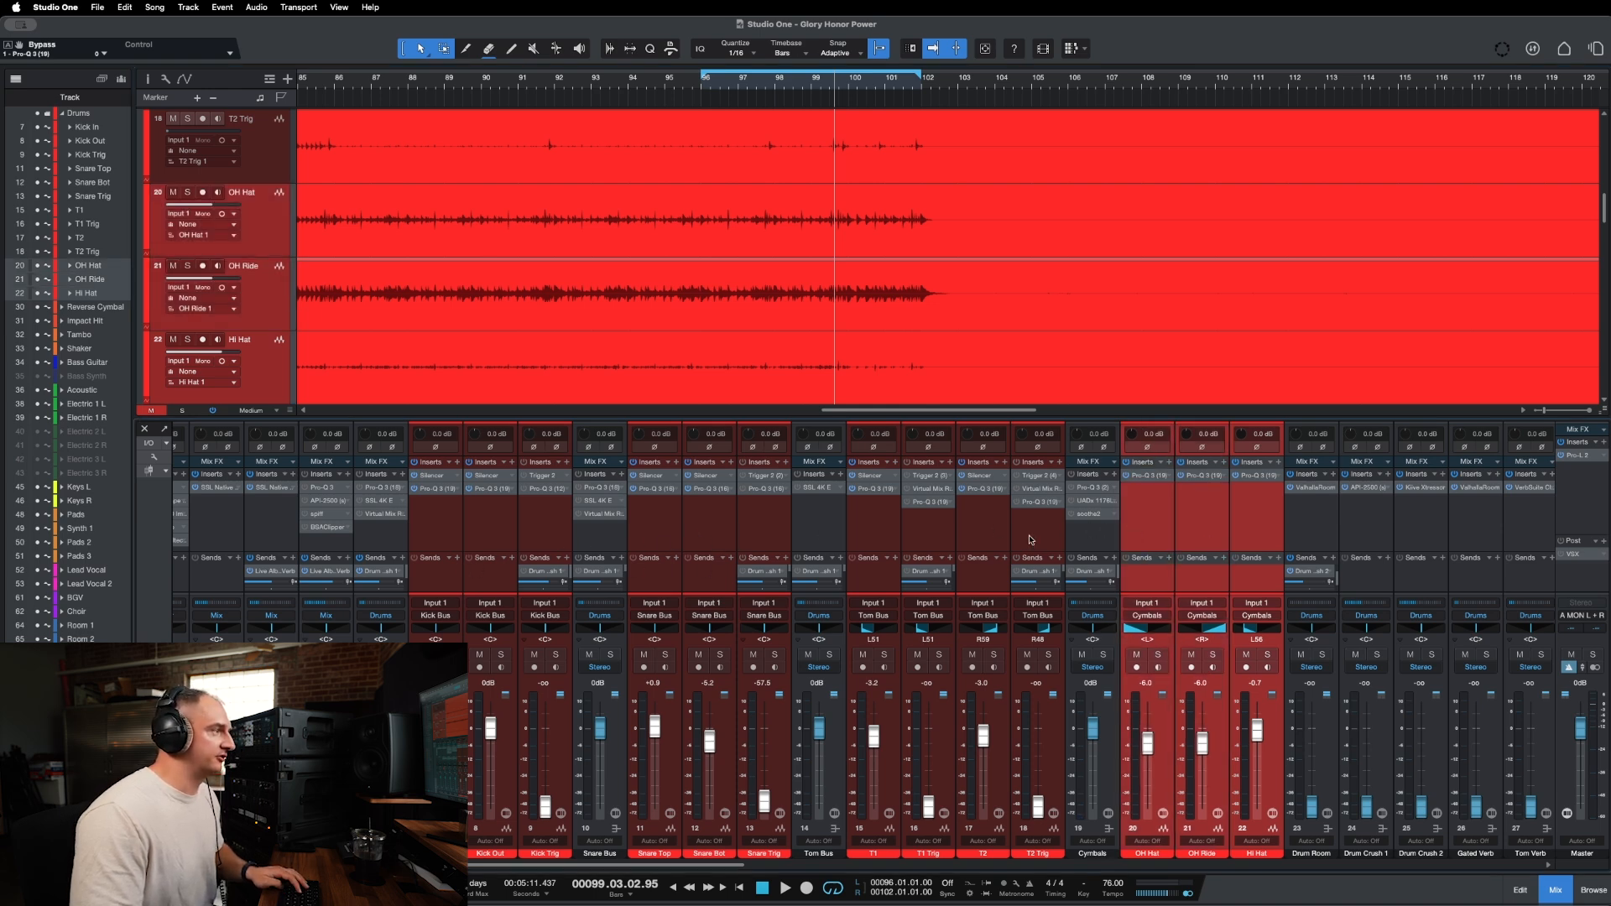
{"action": "left_click", "coordinate": [969, 539], "text": "super"}
{"action": "left_click", "coordinate": [864, 527], "text": "super"}
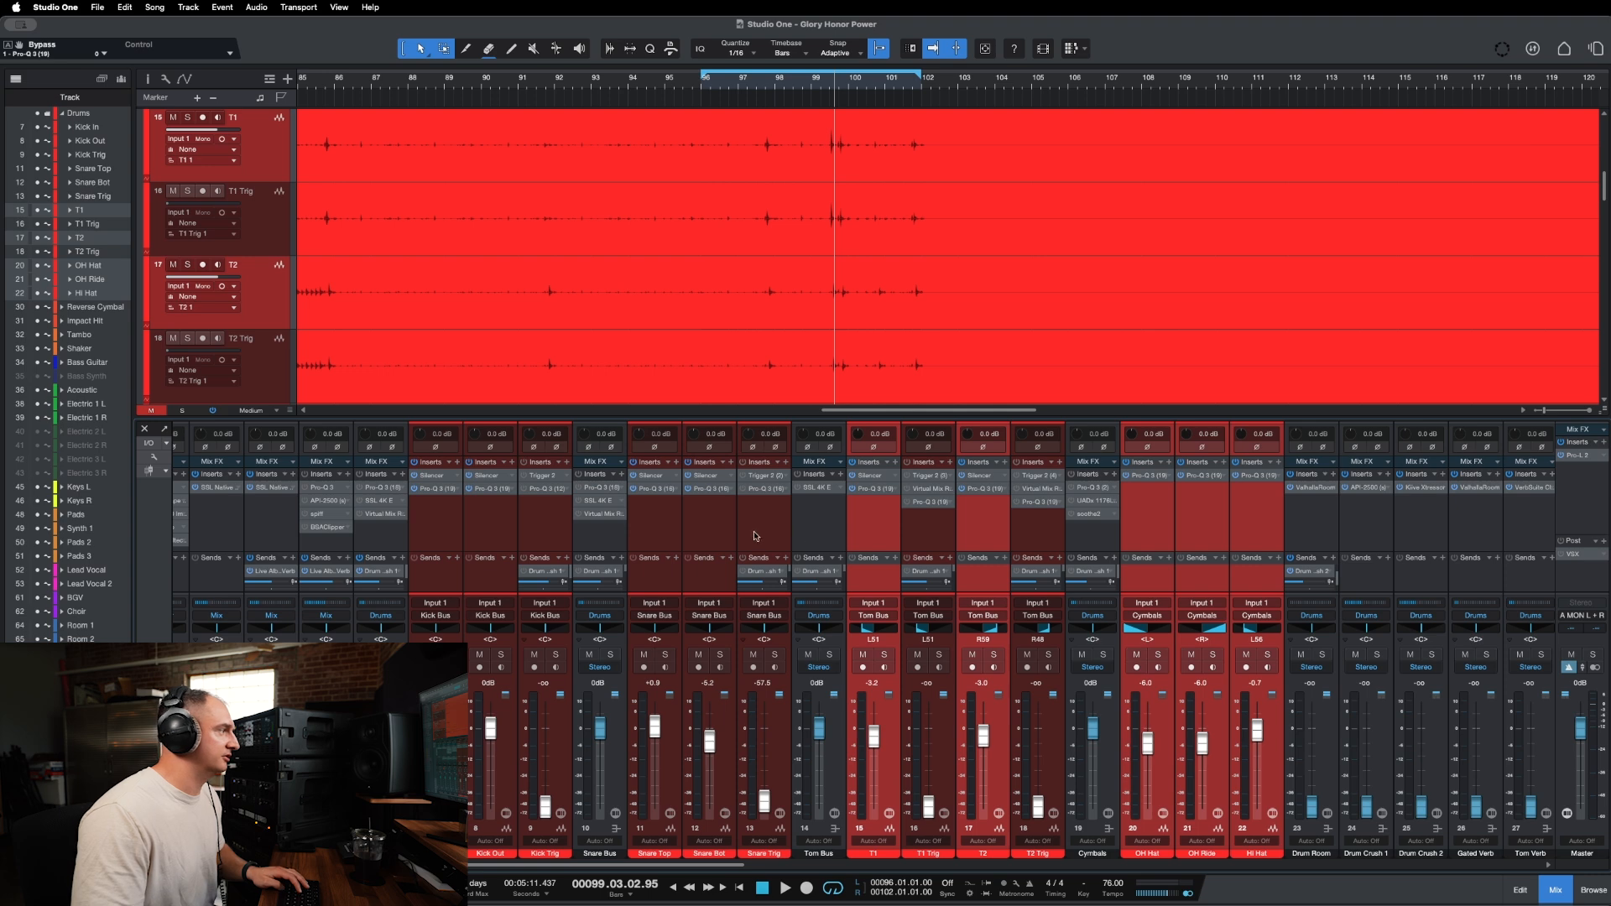
{"action": "left_click", "coordinate": [693, 542], "text": "super"}
{"action": "left_click", "coordinate": [657, 524], "text": "super"}
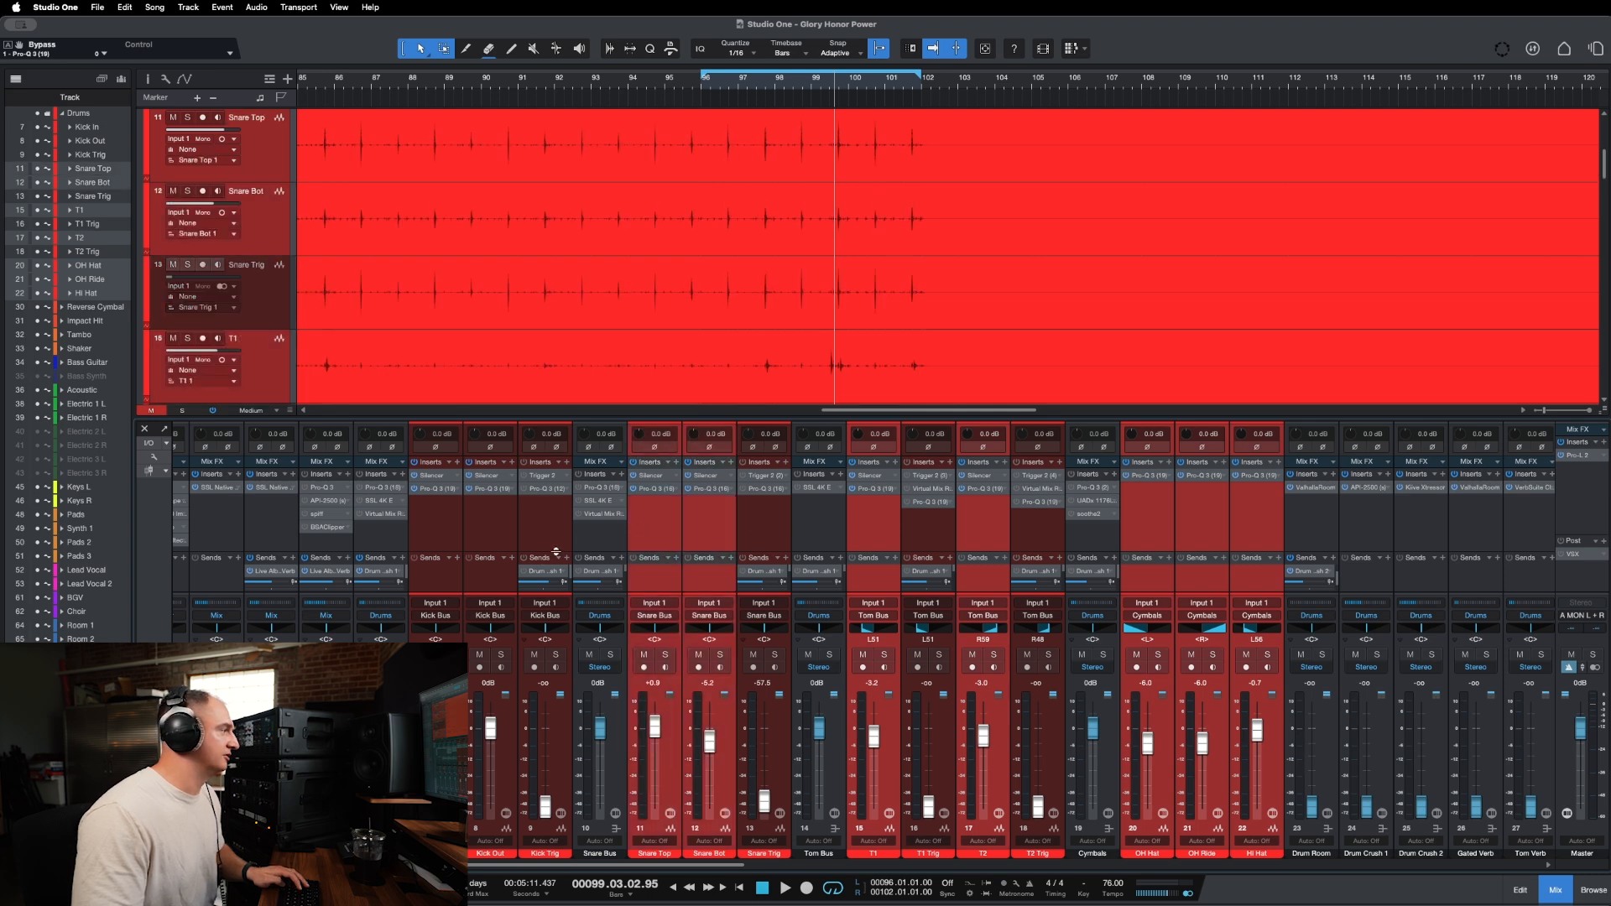
{"action": "left_click", "coordinate": [487, 537], "text": "super"}
{"action": "left_click", "coordinate": [442, 529], "text": "super"}
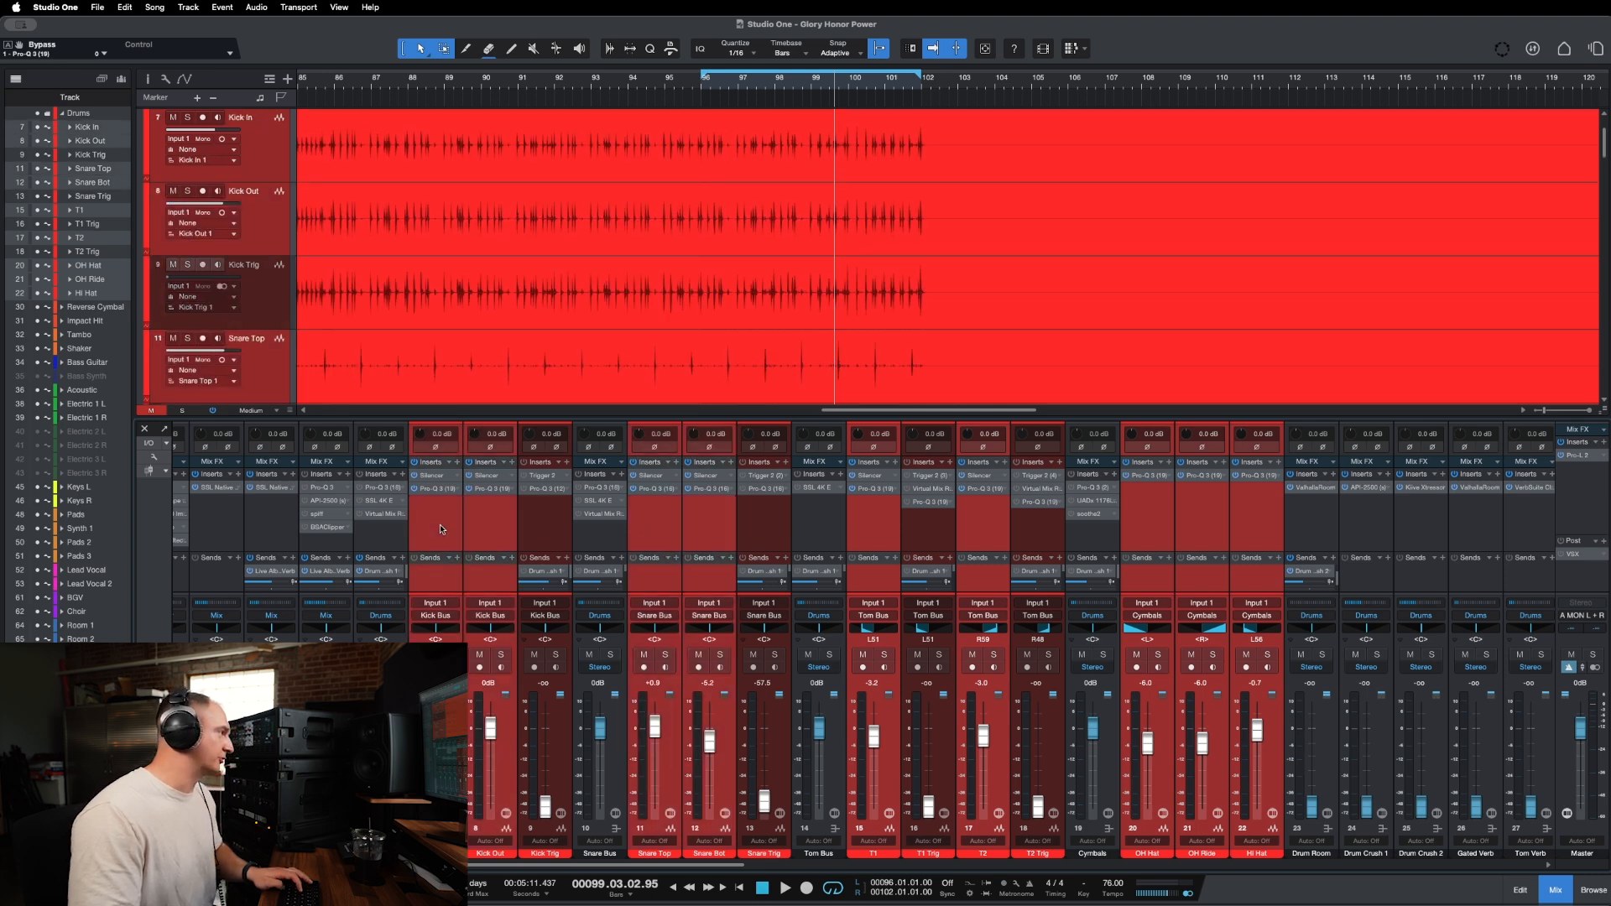
Toggle the inserts of the selected drum channels together, play the section from bar 96 to compare, and reselect only the OH Hat.
{"action": "left_click", "coordinate": [1128, 463]}
{"action": "left_click", "coordinate": [710, 82]}
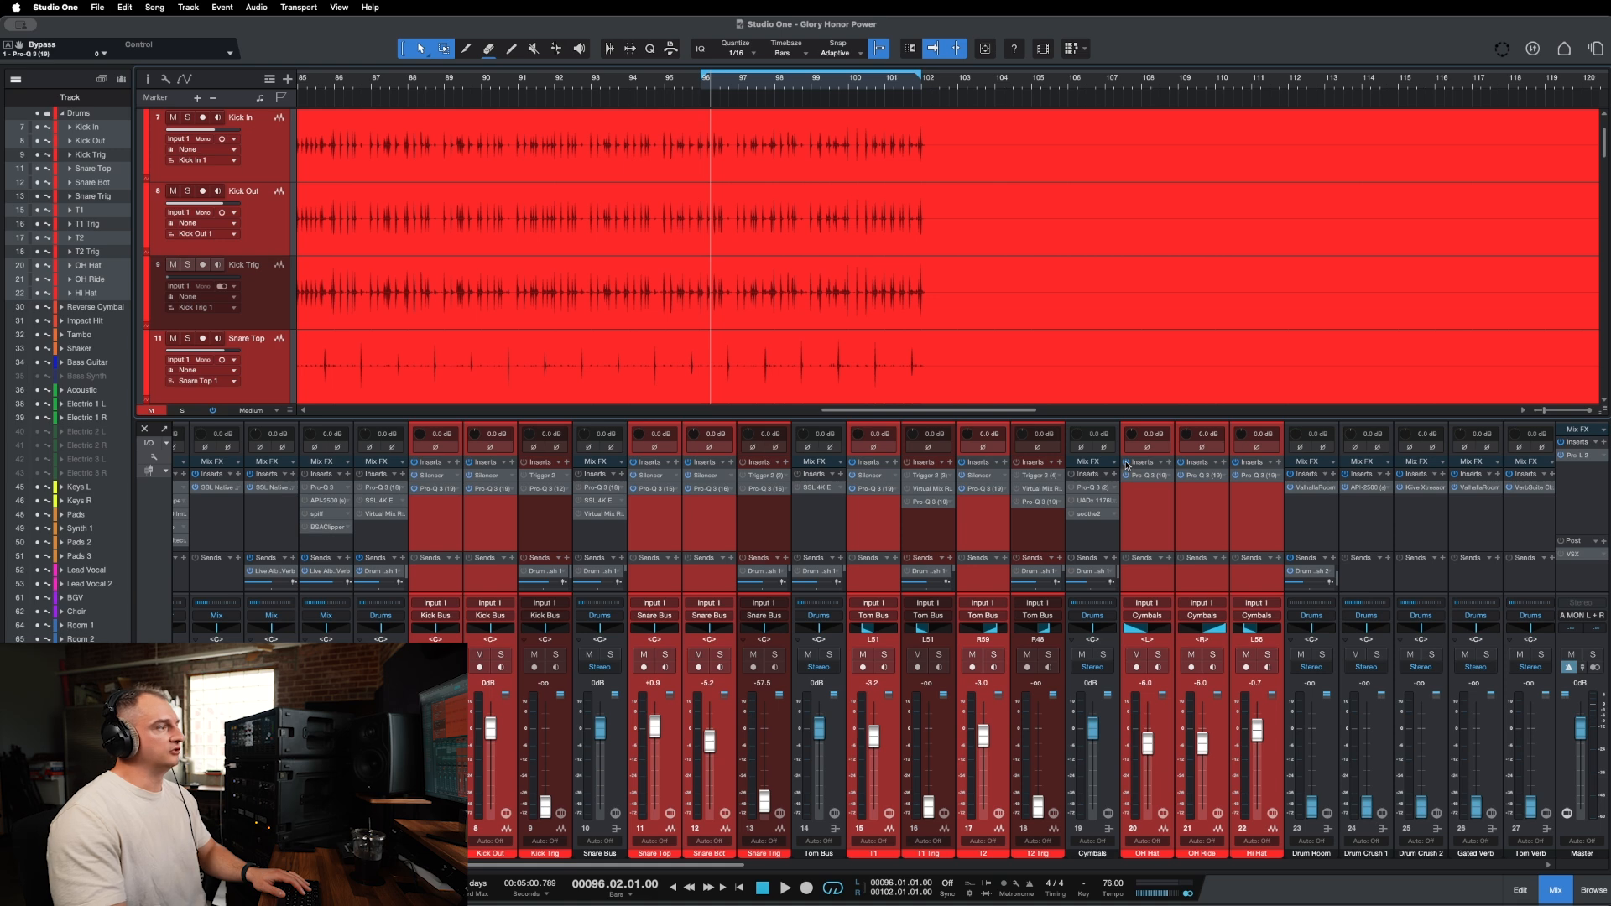
{"action": "key", "text": "space"}
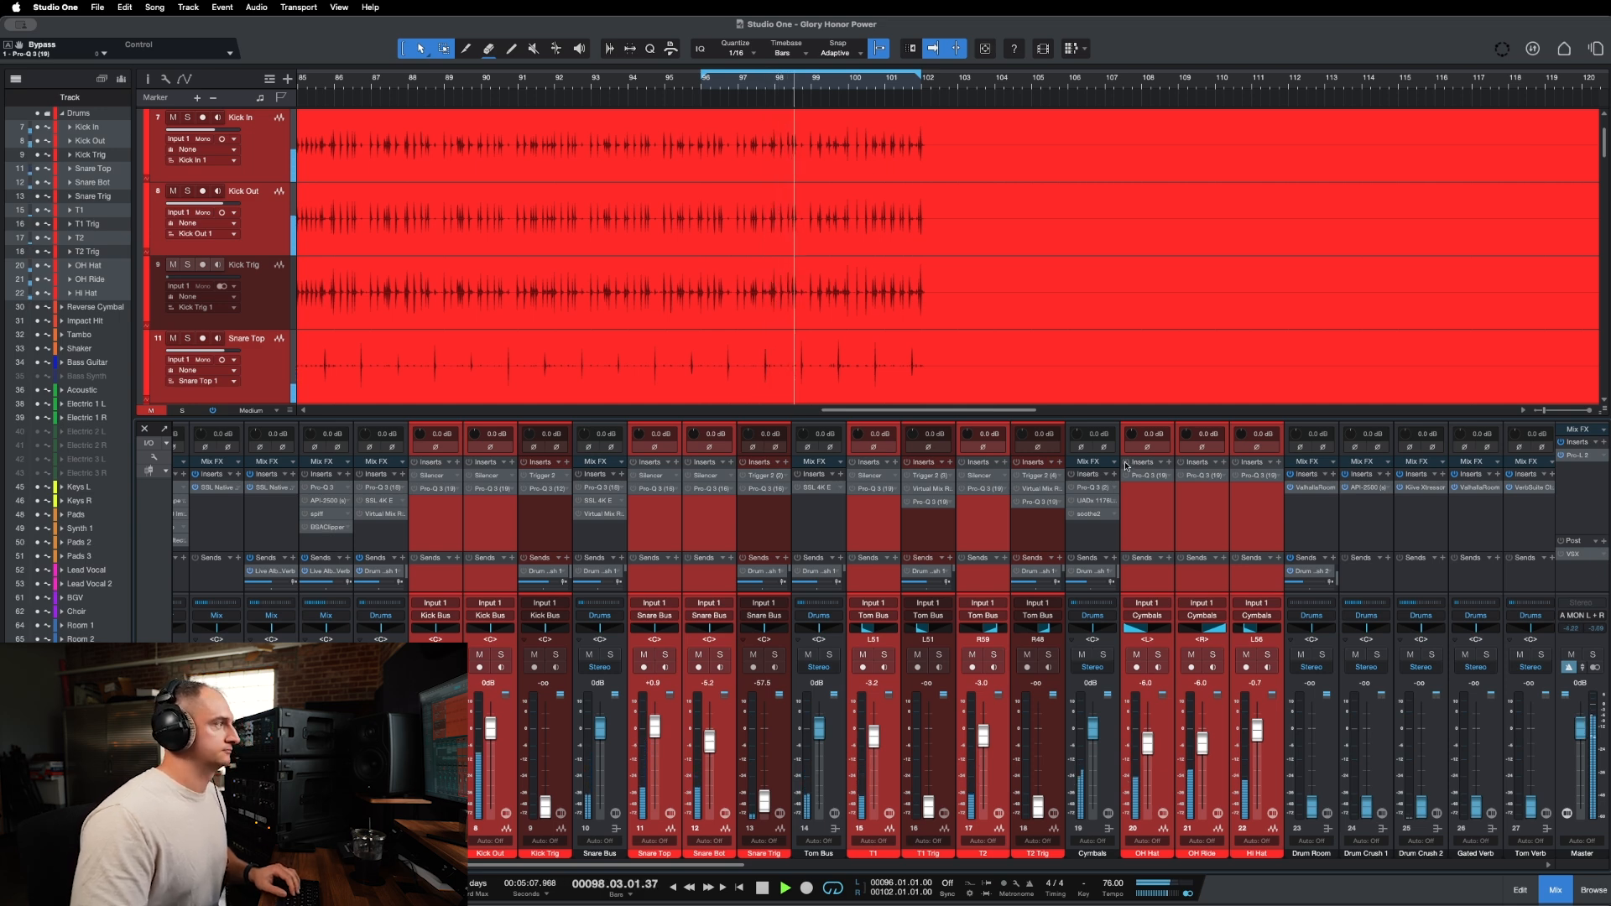
{"action": "key", "text": "space"}
{"action": "left_click", "coordinate": [1165, 525]}
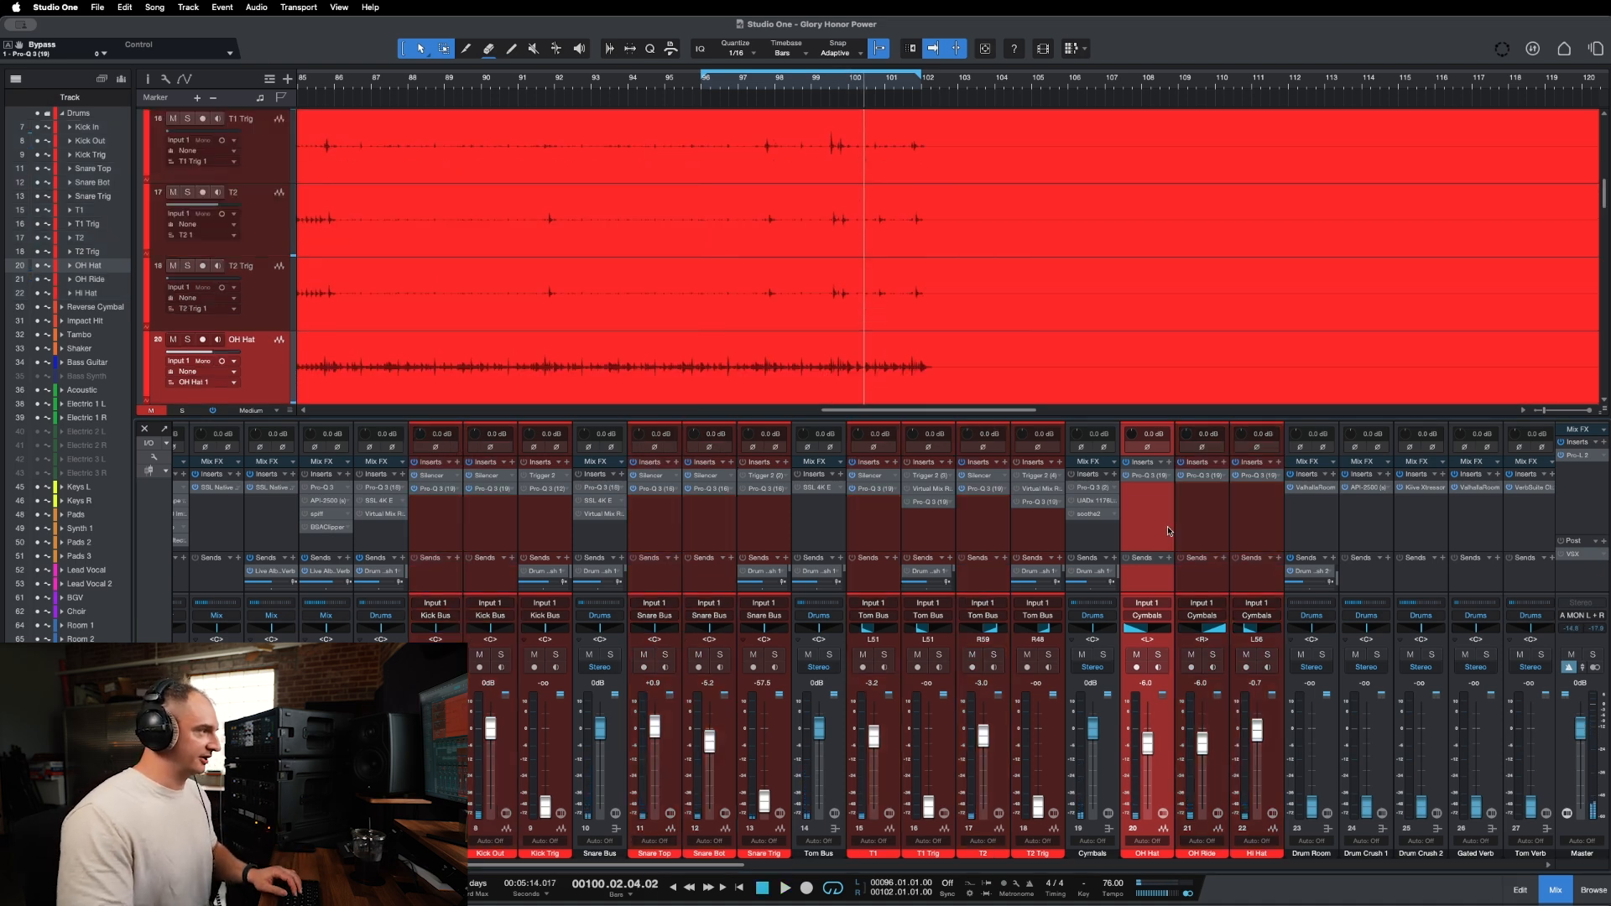
{"action": "left_click", "coordinate": [1209, 514]}
{"action": "left_click", "coordinate": [1136, 527]}
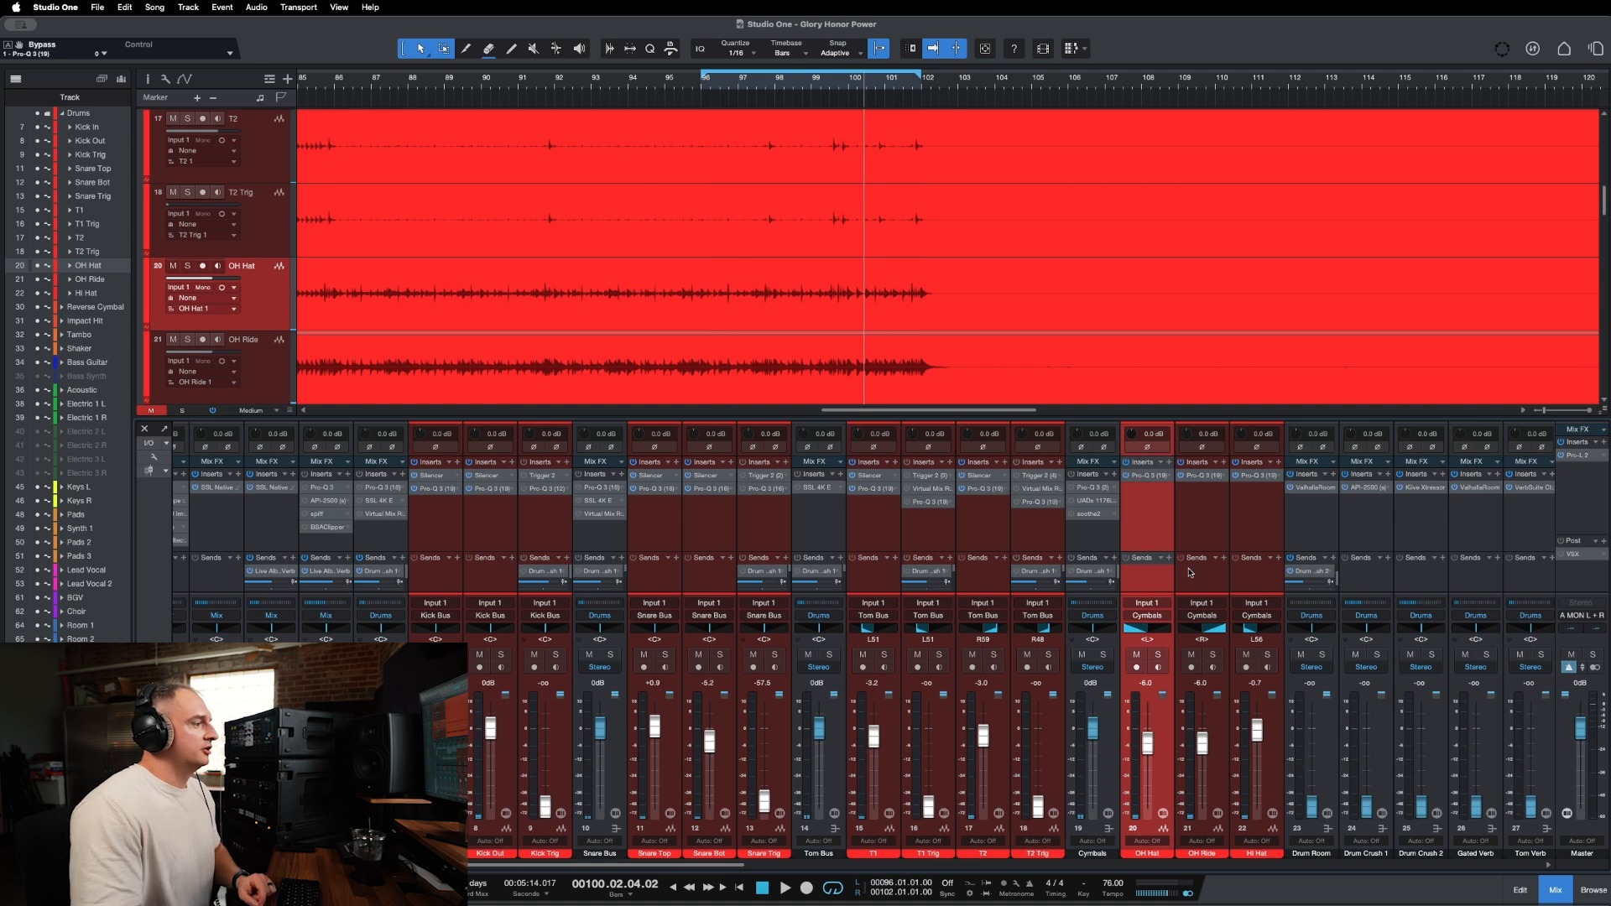
Open the Kick Bus's Pro-Q 3 to check its equalizer curve, and close it again.
{"action": "scroll", "coordinate": [680, 533], "scroll_direction": "left", "scroll_amount": 2}
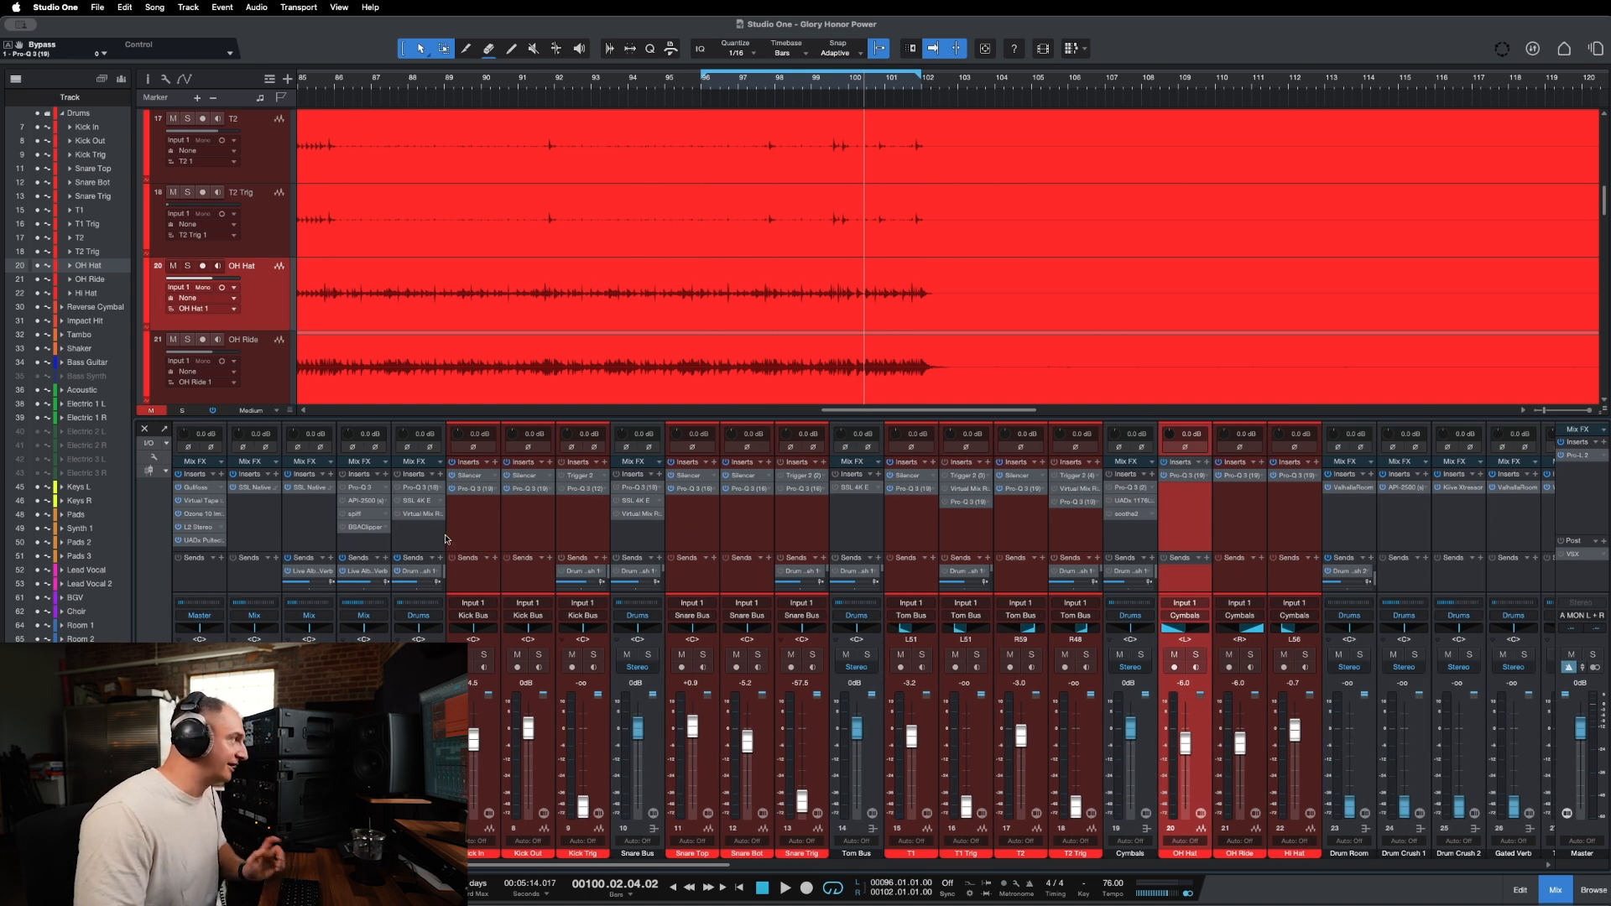
{"action": "double_click", "coordinate": [420, 486]}
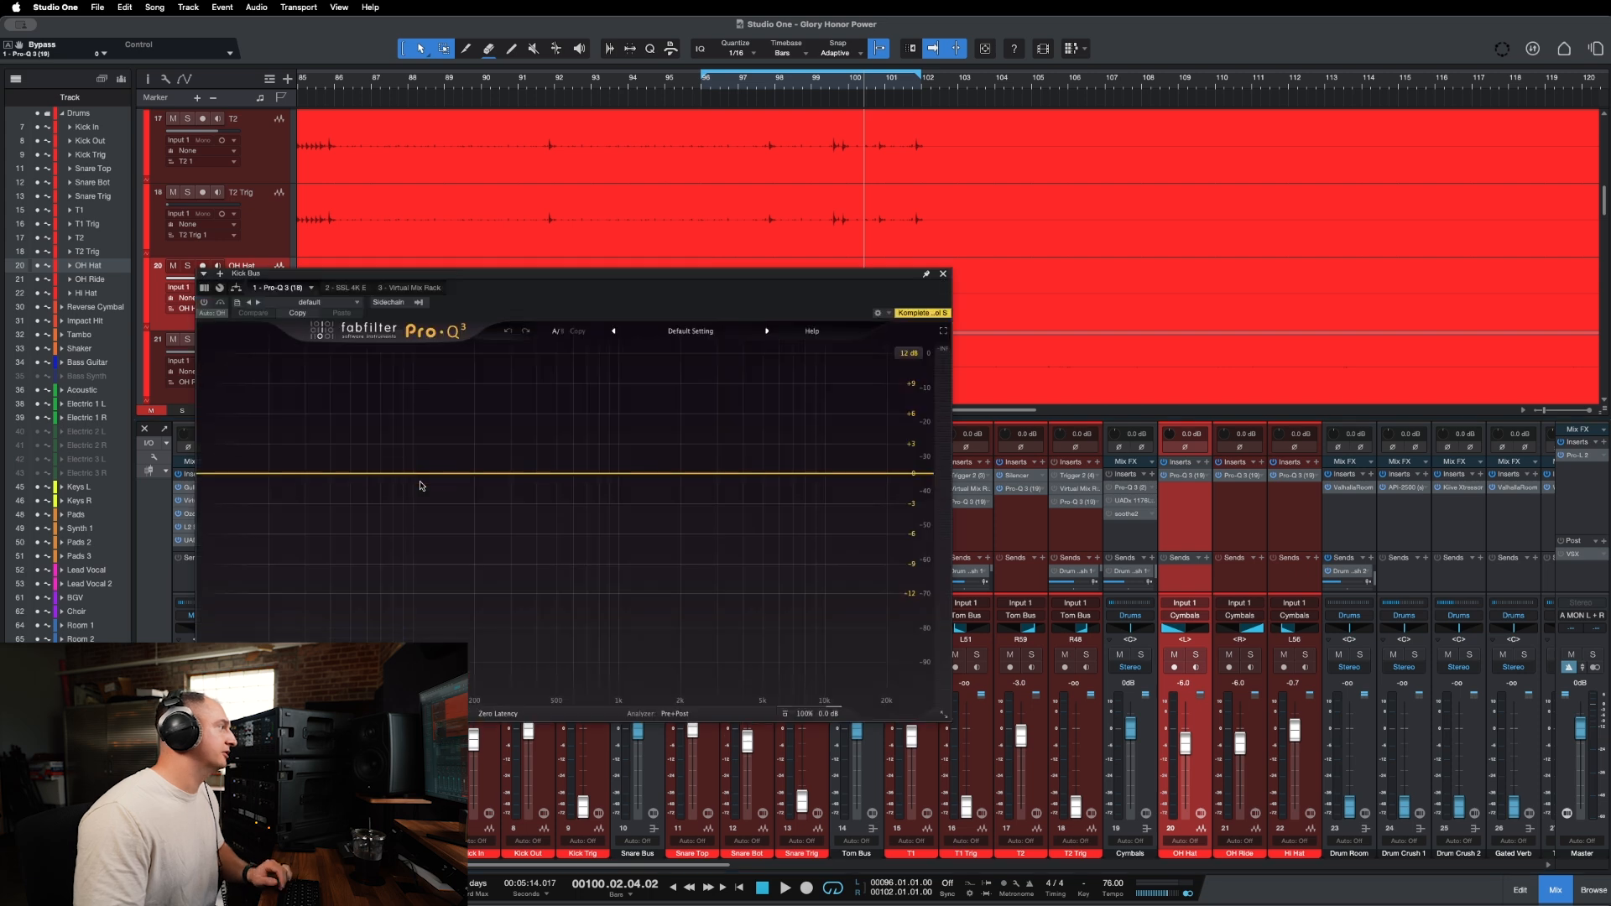
{"action": "left_click", "coordinate": [942, 275]}
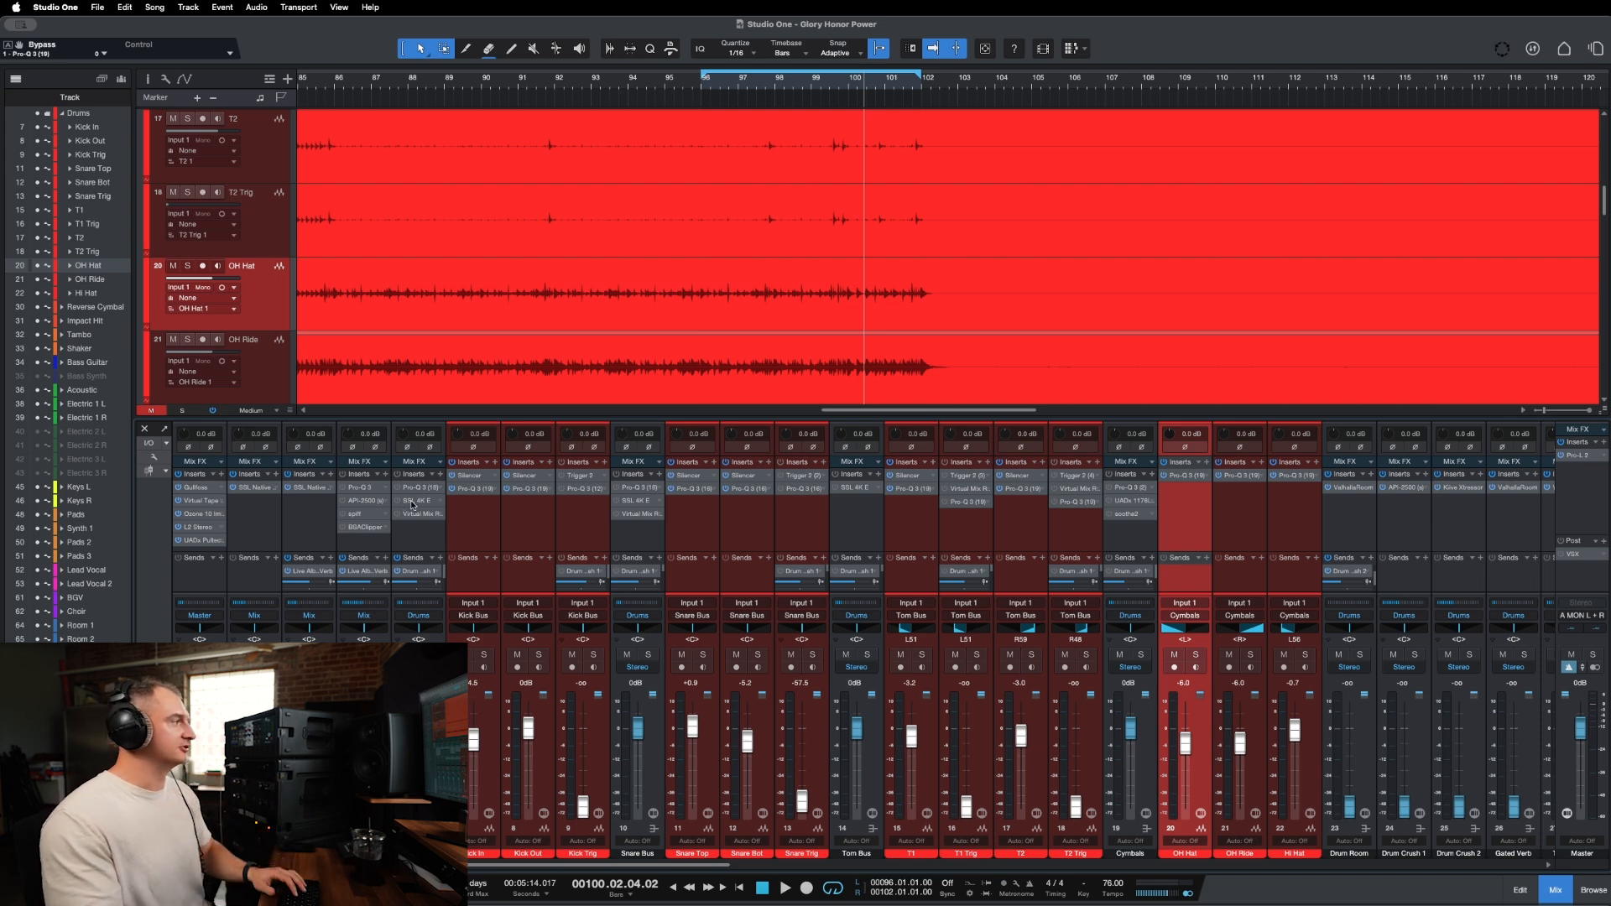
Switch off the dynamics section of the Kick Bus's SSL 4K E and close the plug-in.
{"action": "double_click", "coordinate": [407, 502]}
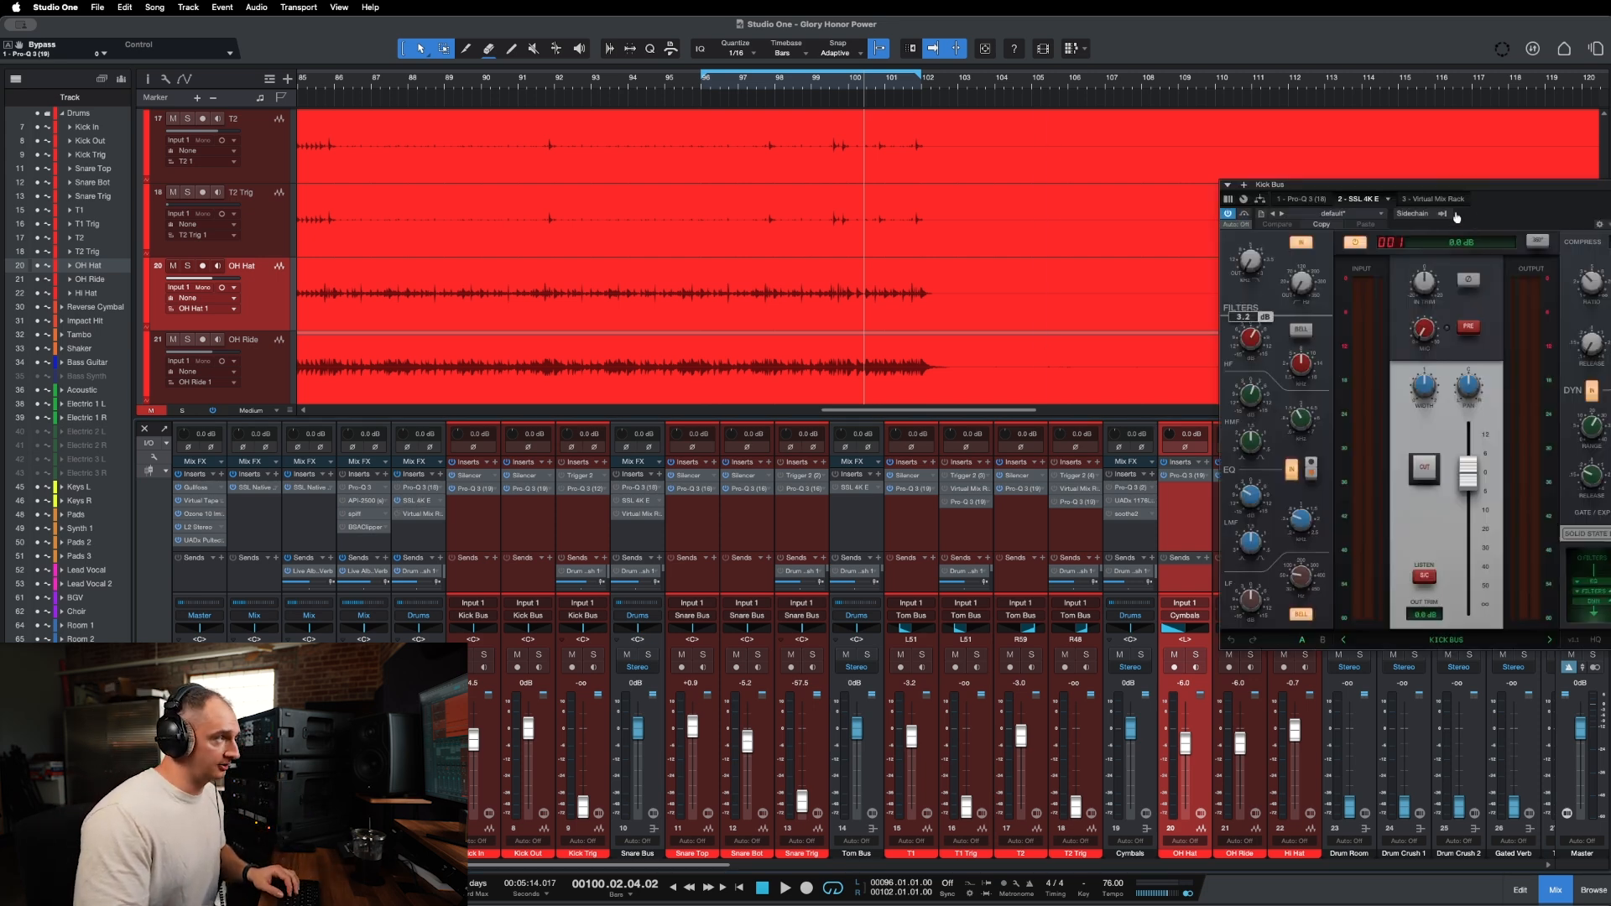
{"action": "left_click_drag", "start_coordinate": [1465, 186], "coordinate": [909, 273]}
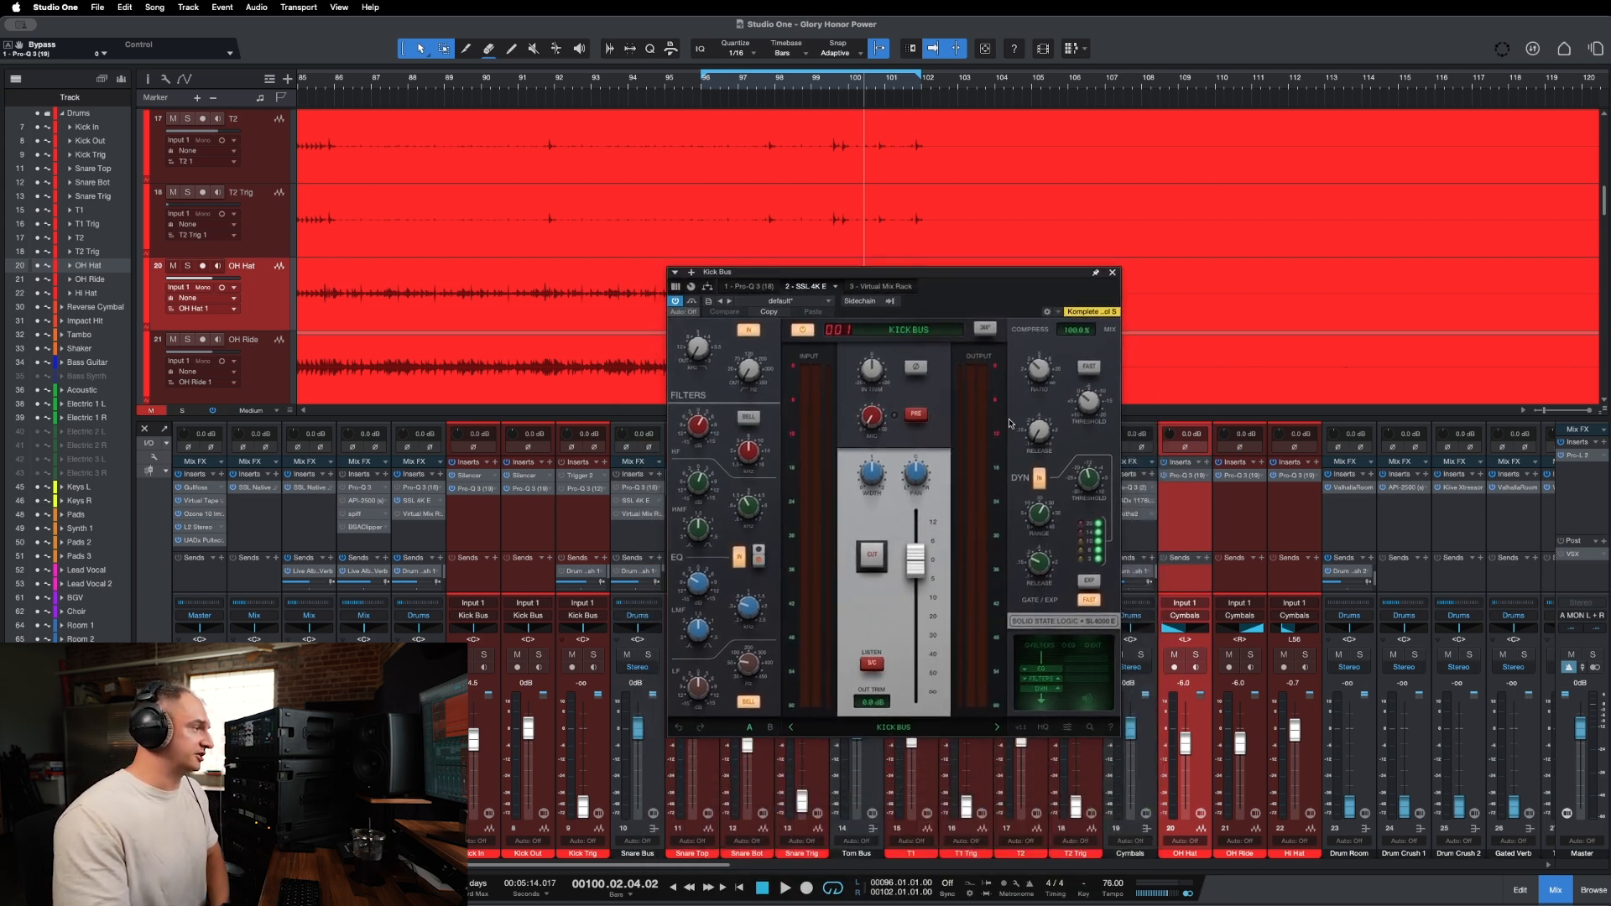
{"action": "left_click", "coordinate": [1039, 478]}
{"action": "left_click_drag", "start_coordinate": [1000, 273], "coordinate": [1141, 276]}
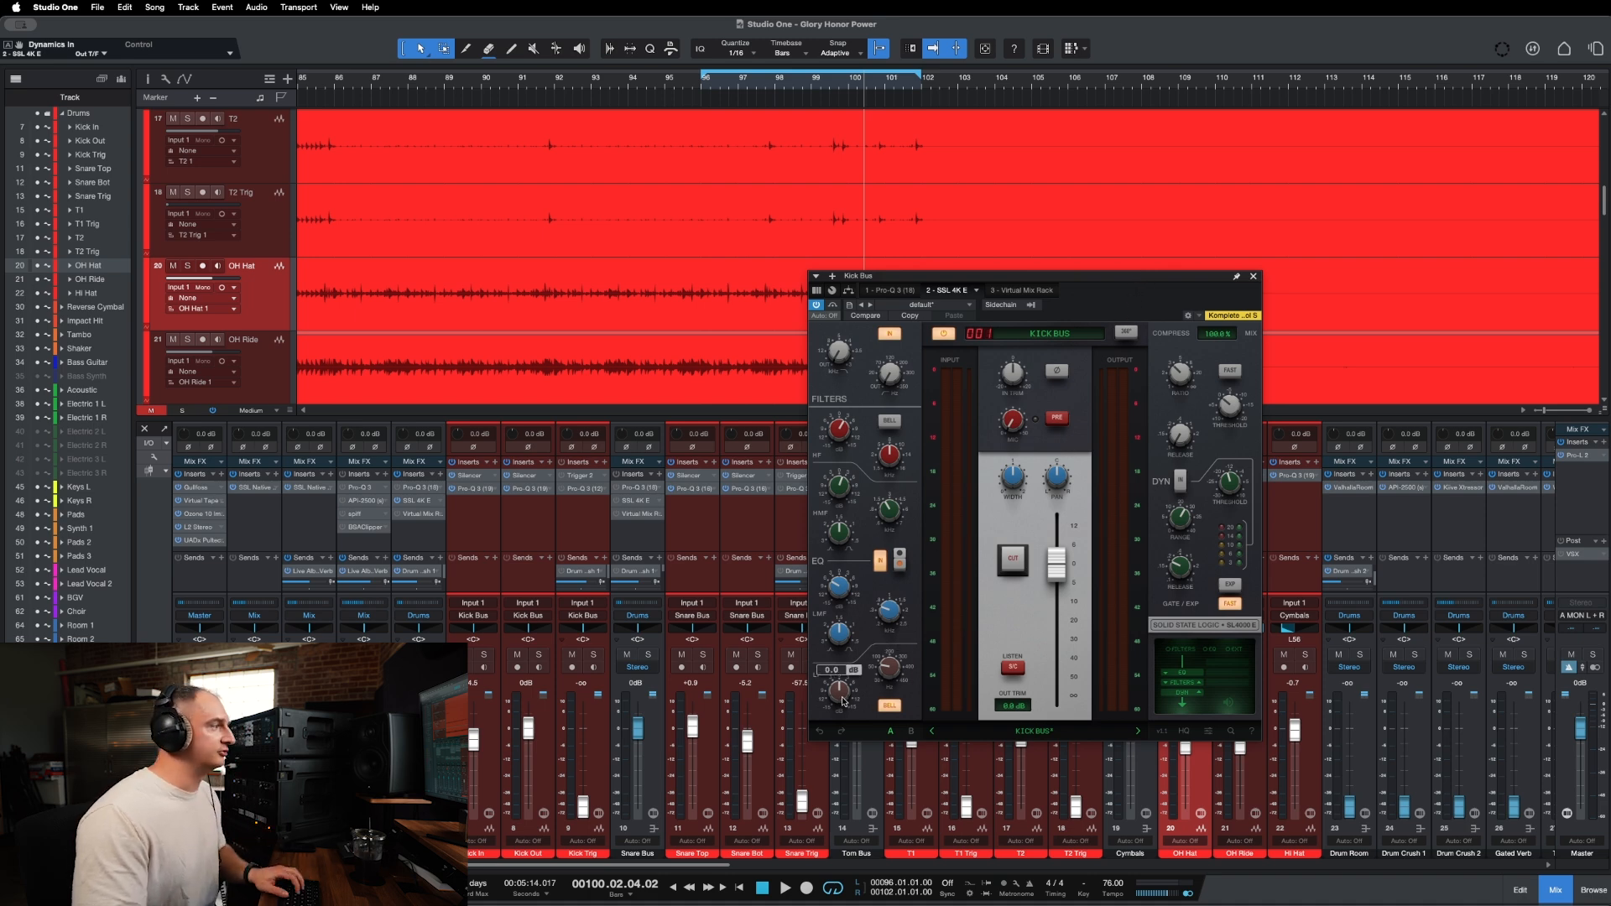
{"action": "mouse_move", "coordinate": [848, 695]}
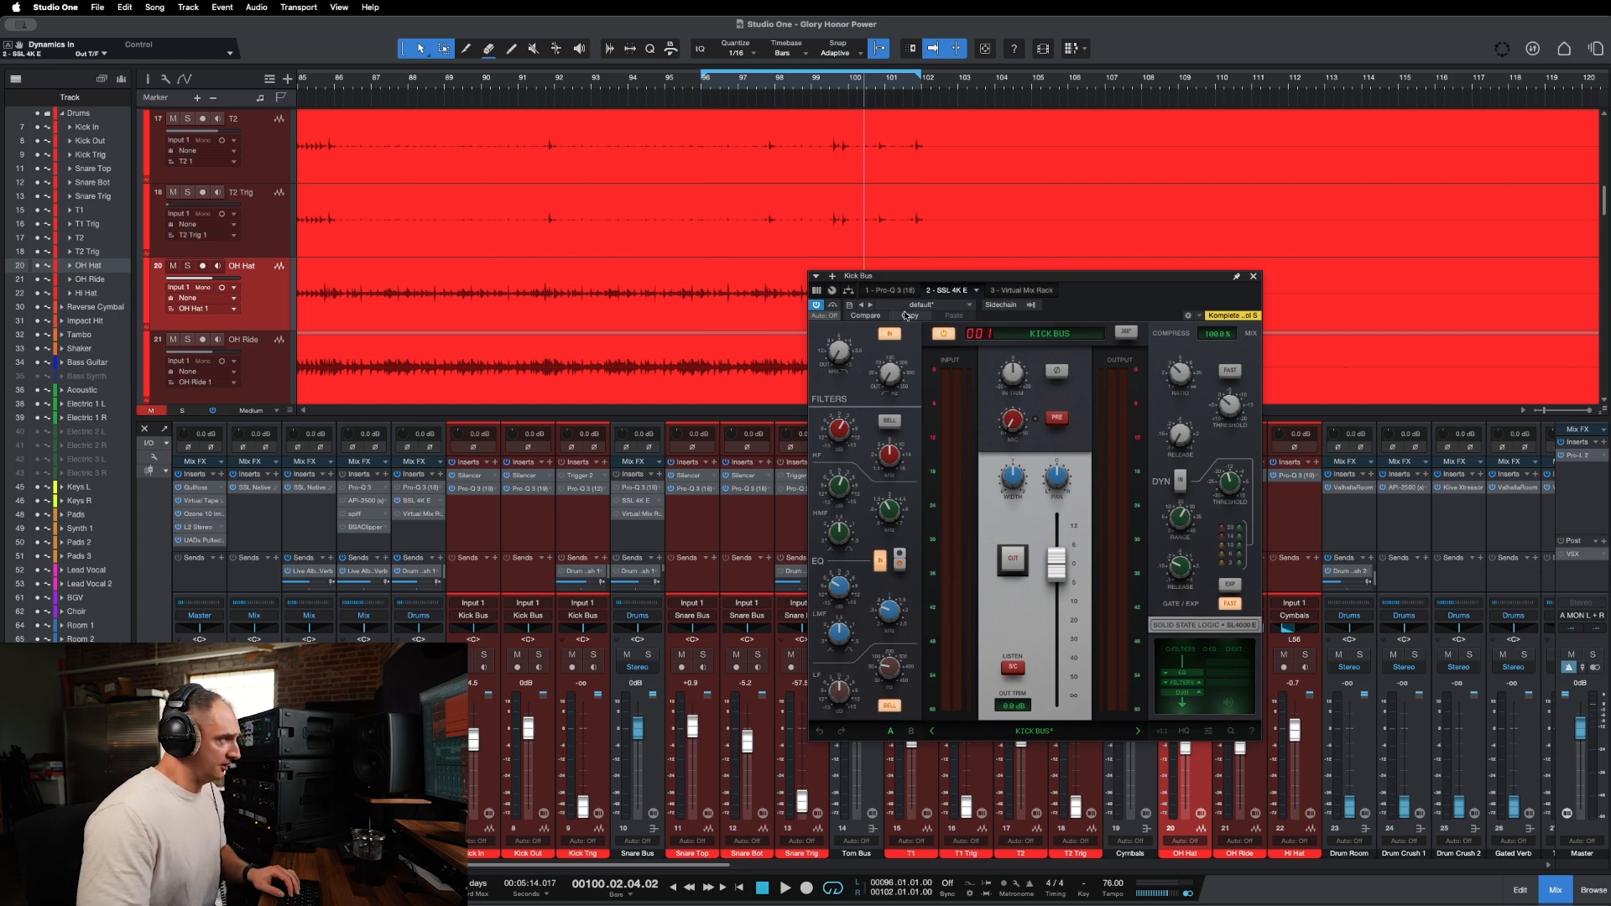
{"action": "left_click_drag", "start_coordinate": [974, 276], "coordinate": [970, 267]}
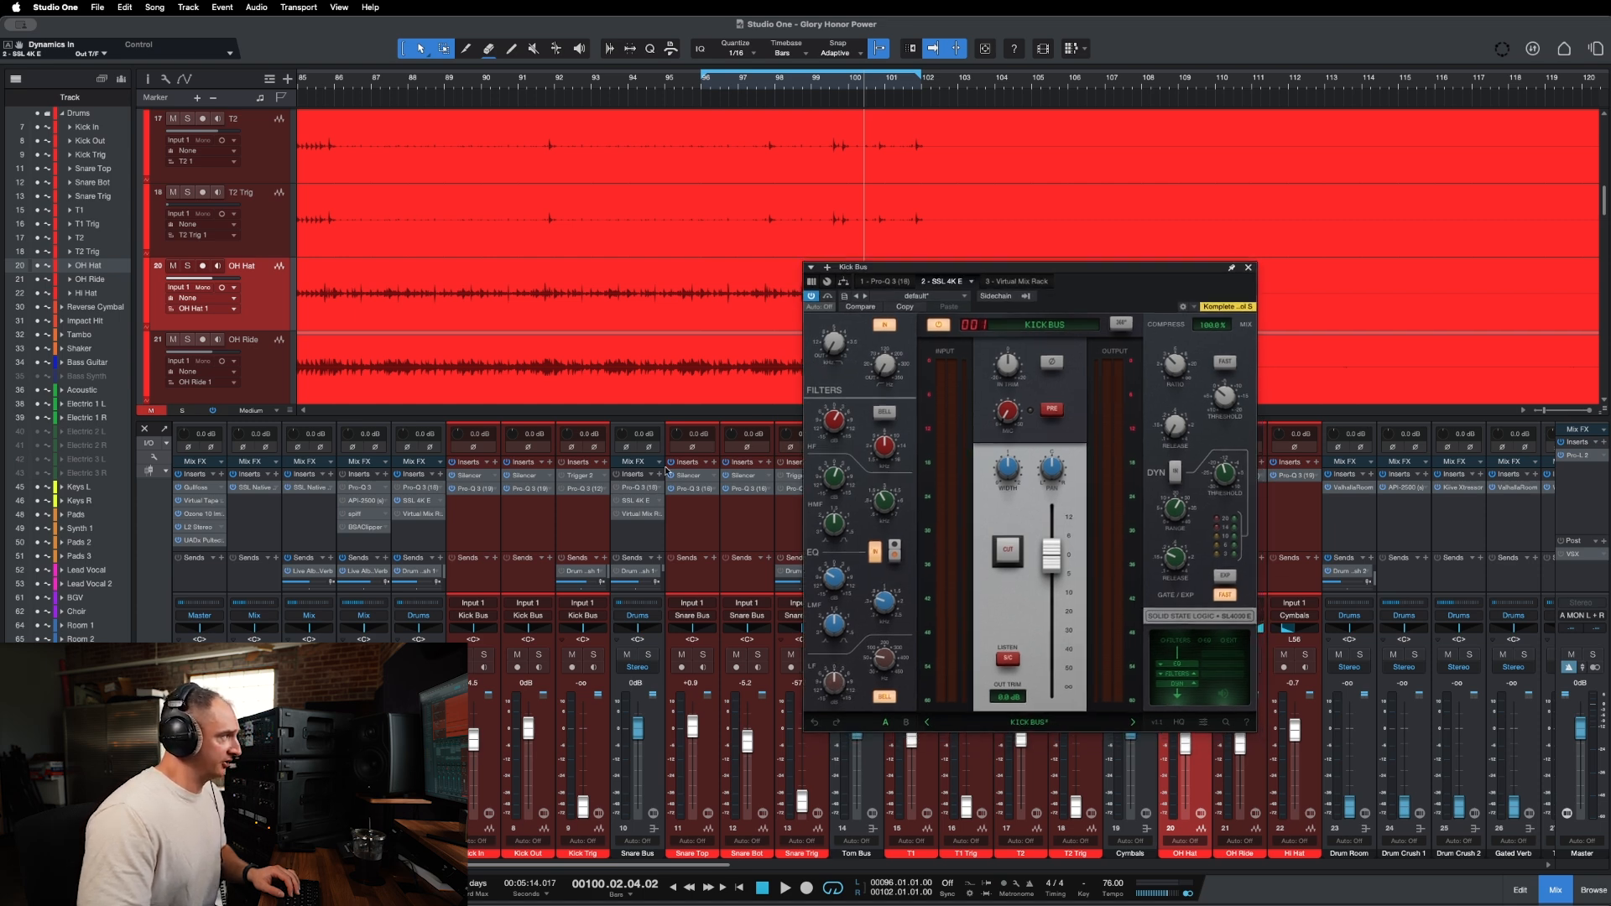
{"action": "left_click", "coordinate": [425, 542]}
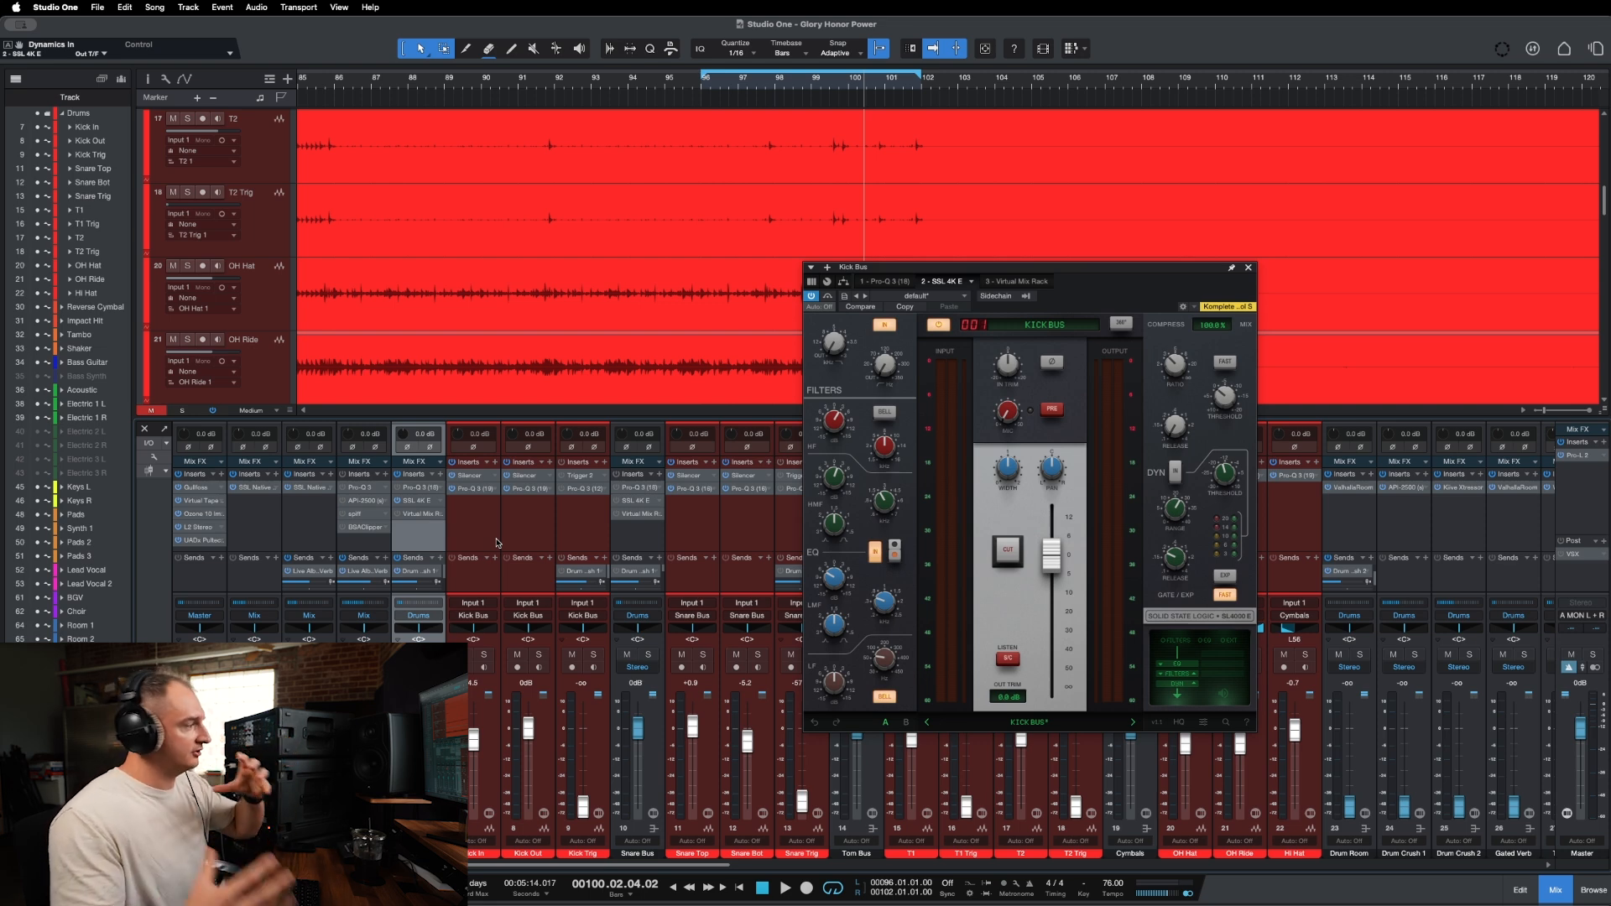
{"action": "left_click", "coordinate": [1248, 267]}
Go through the Kick Trig, Snare Trig and T2 Trig channels to point out the drum trigger tracks.
{"action": "left_click", "coordinate": [592, 537]}
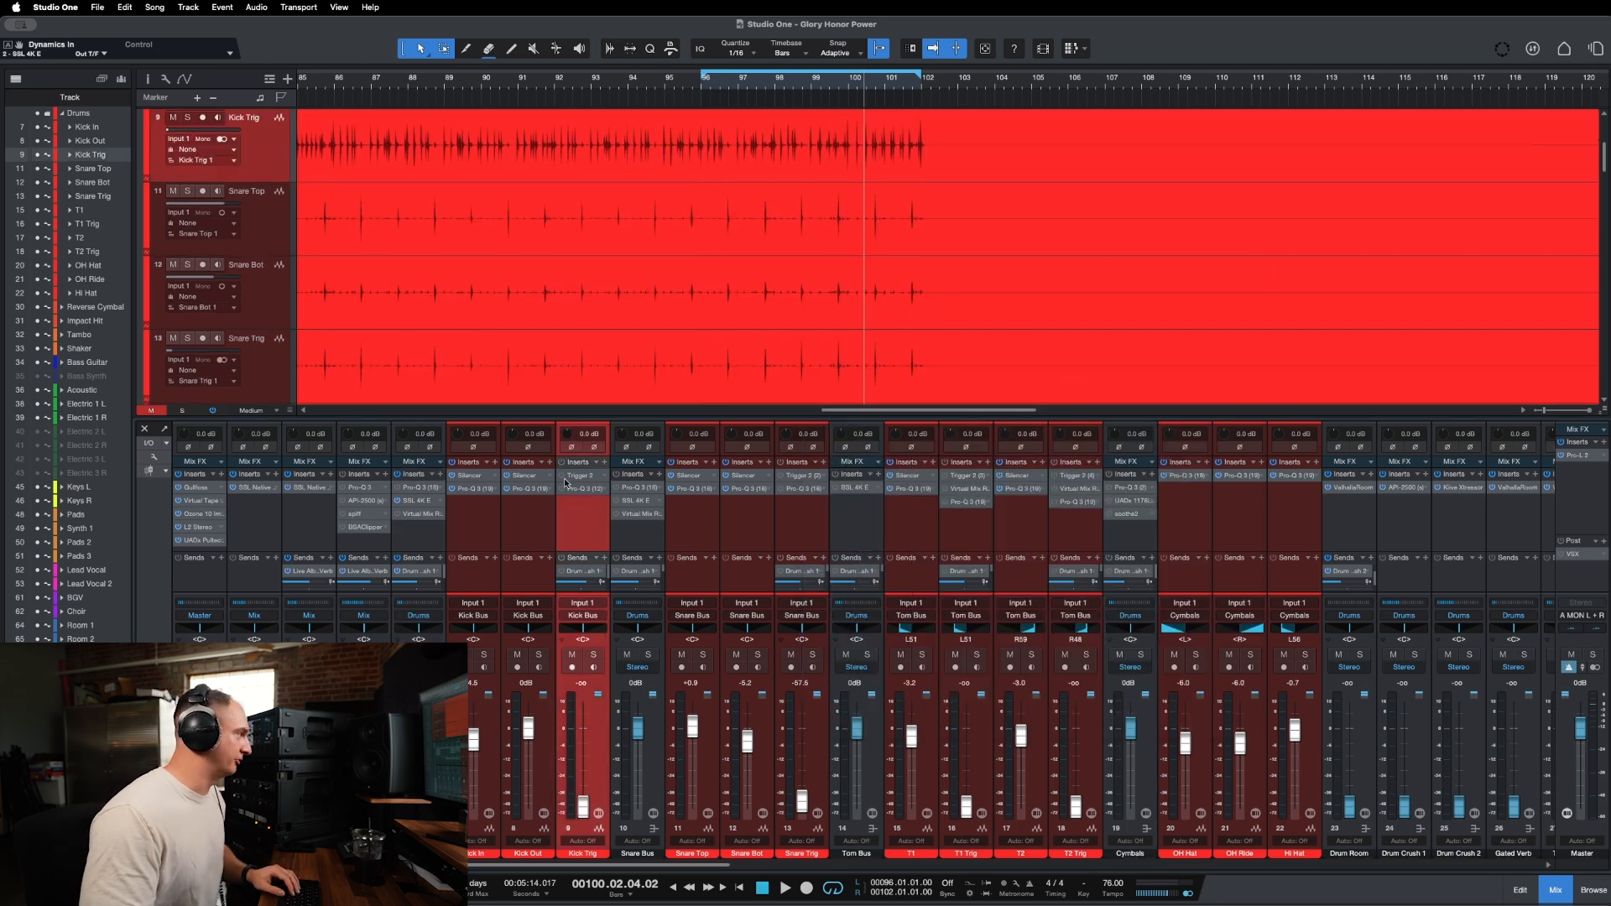
{"action": "left_click", "coordinate": [778, 478]}
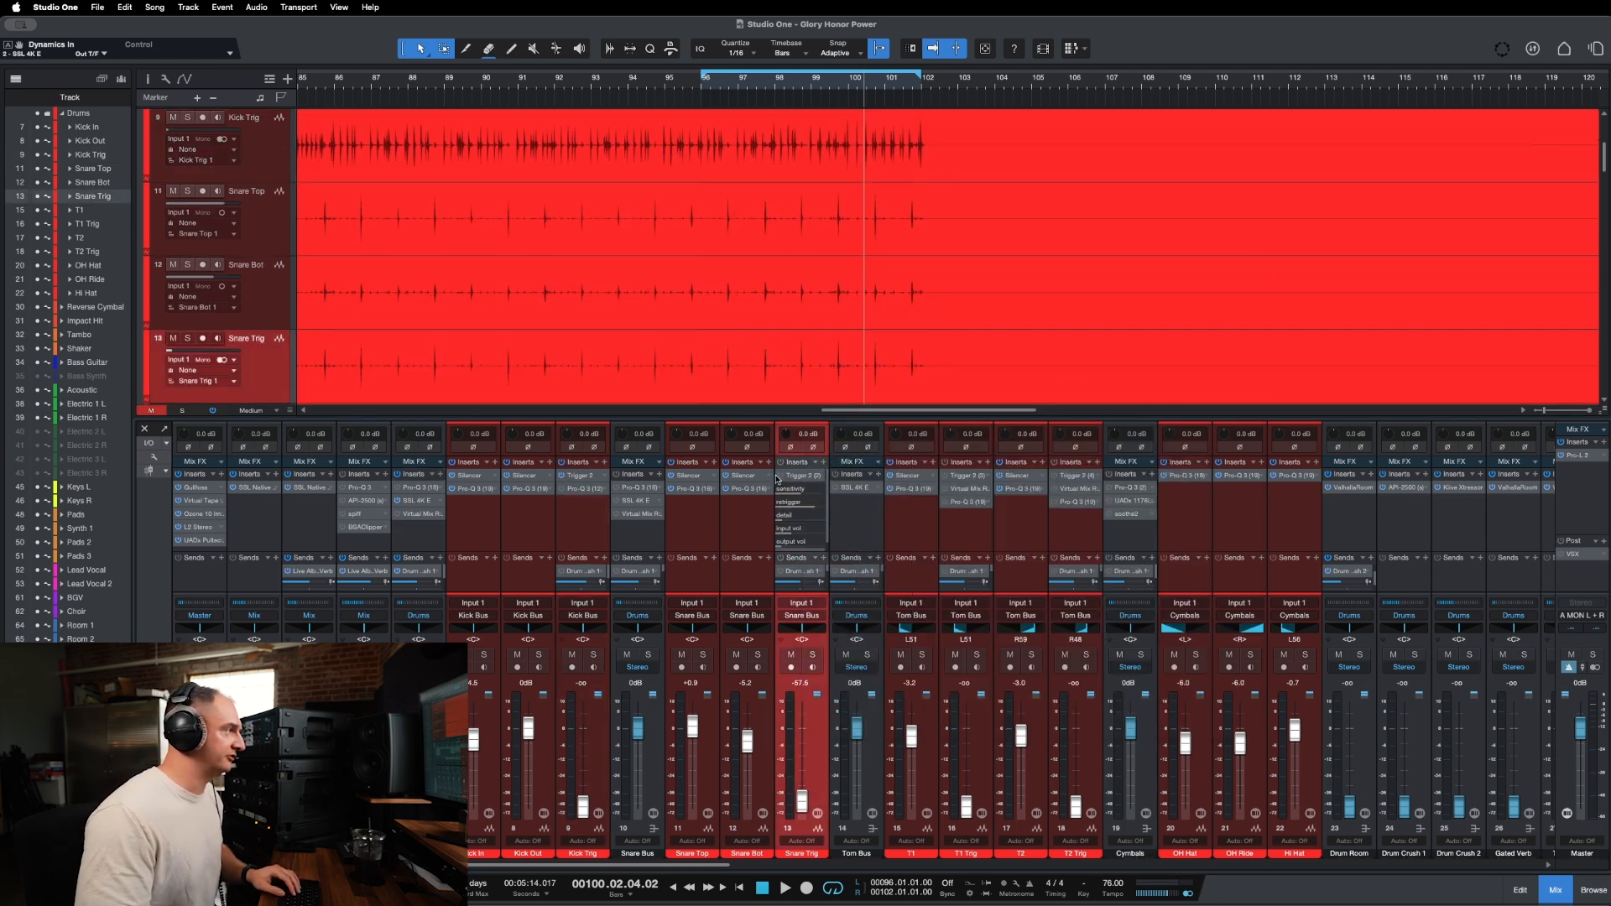
{"action": "left_click", "coordinate": [812, 479]}
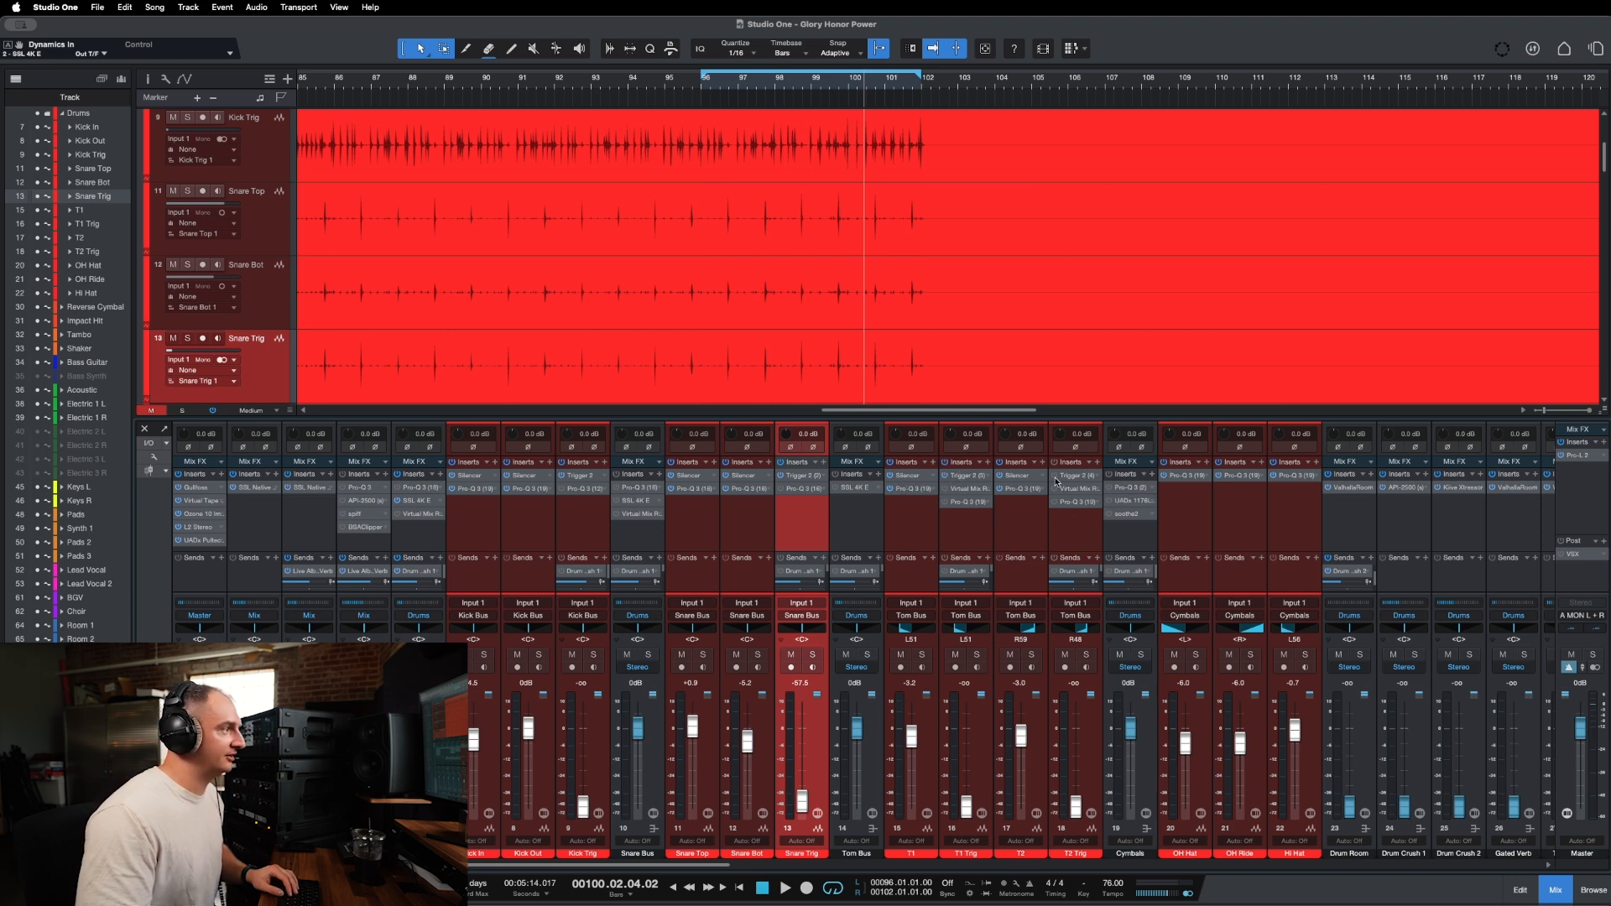
{"action": "left_click", "coordinate": [1045, 522]}
{"action": "left_click", "coordinate": [1074, 538]}
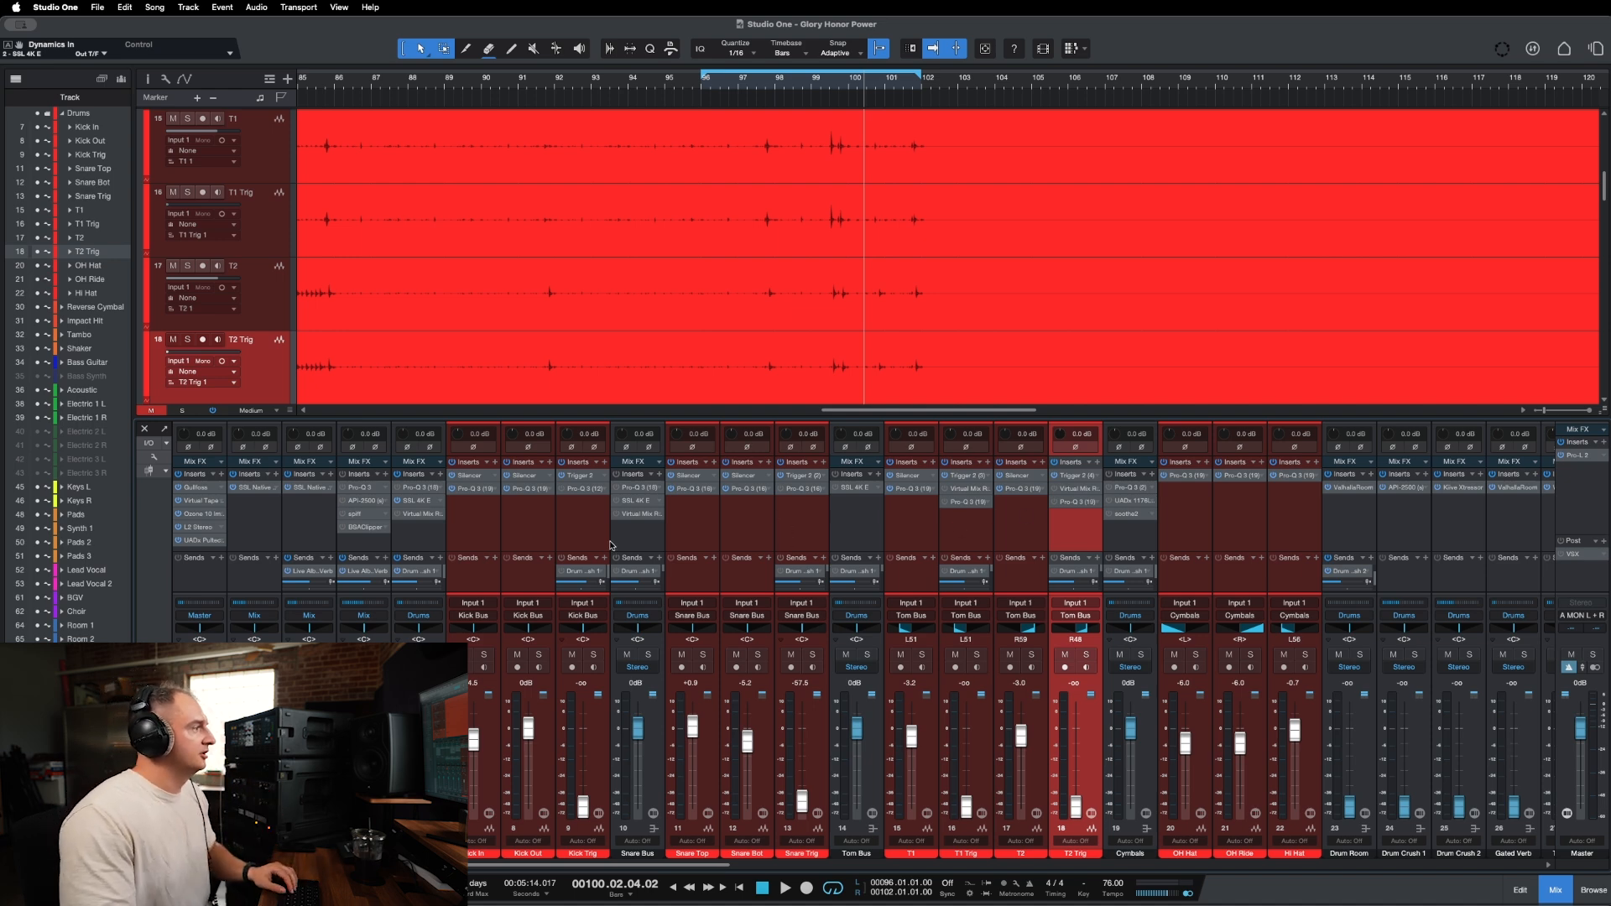
Examine the samples loaded in Trigger 2 on the Kick Trig and Snare Trig channels, closing each plug-in window.
{"action": "left_click", "coordinate": [580, 475]}
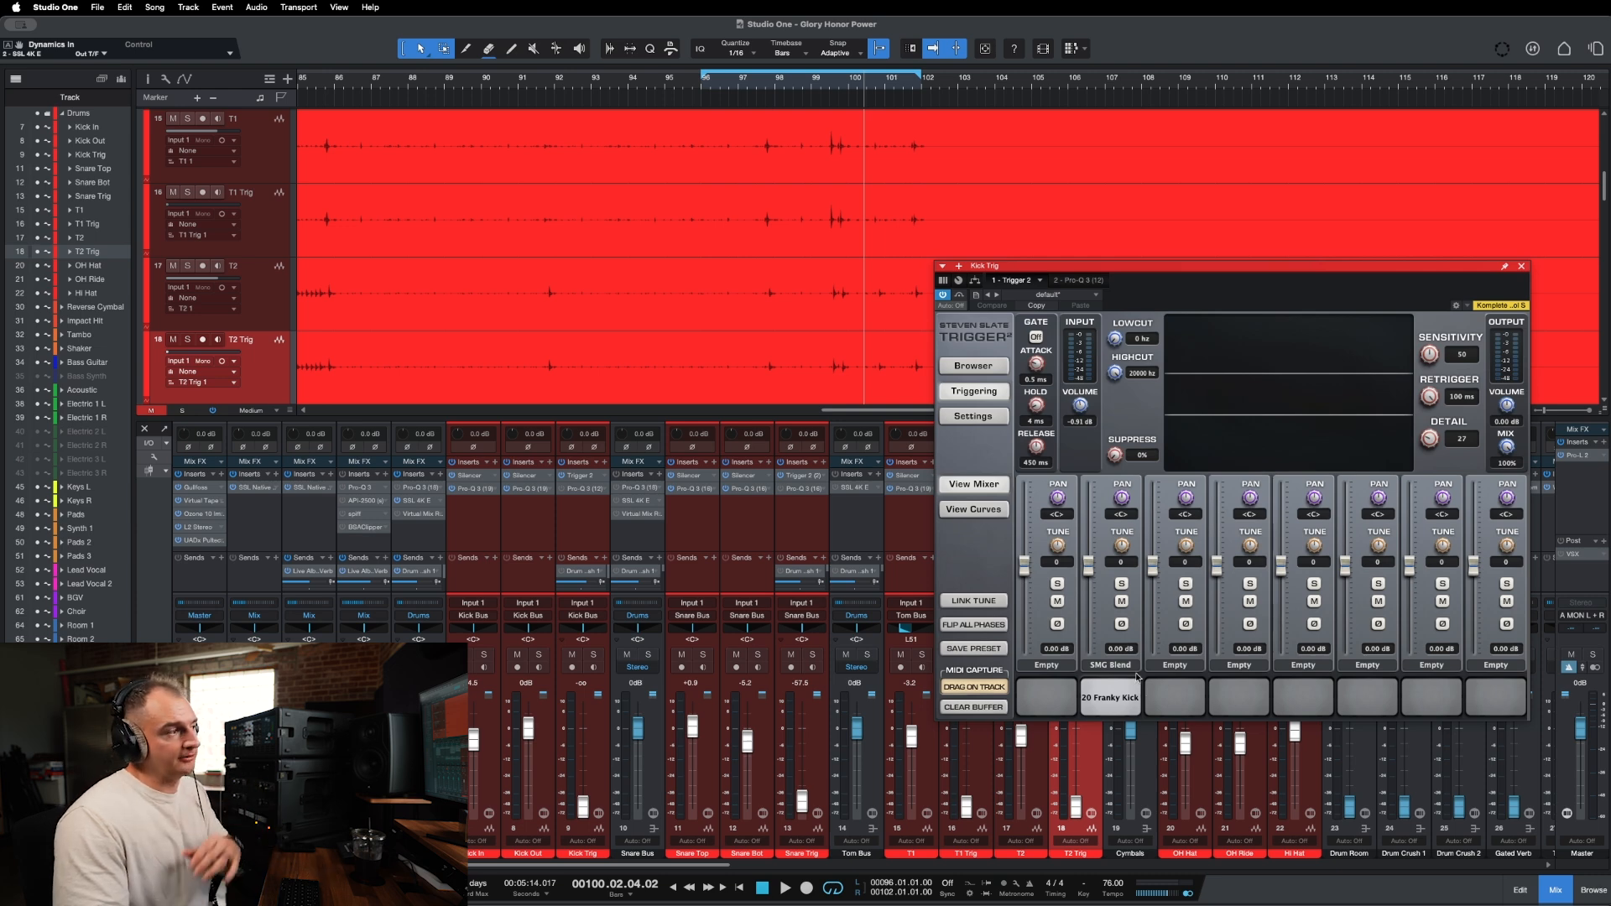
{"action": "left_click", "coordinate": [1523, 267]}
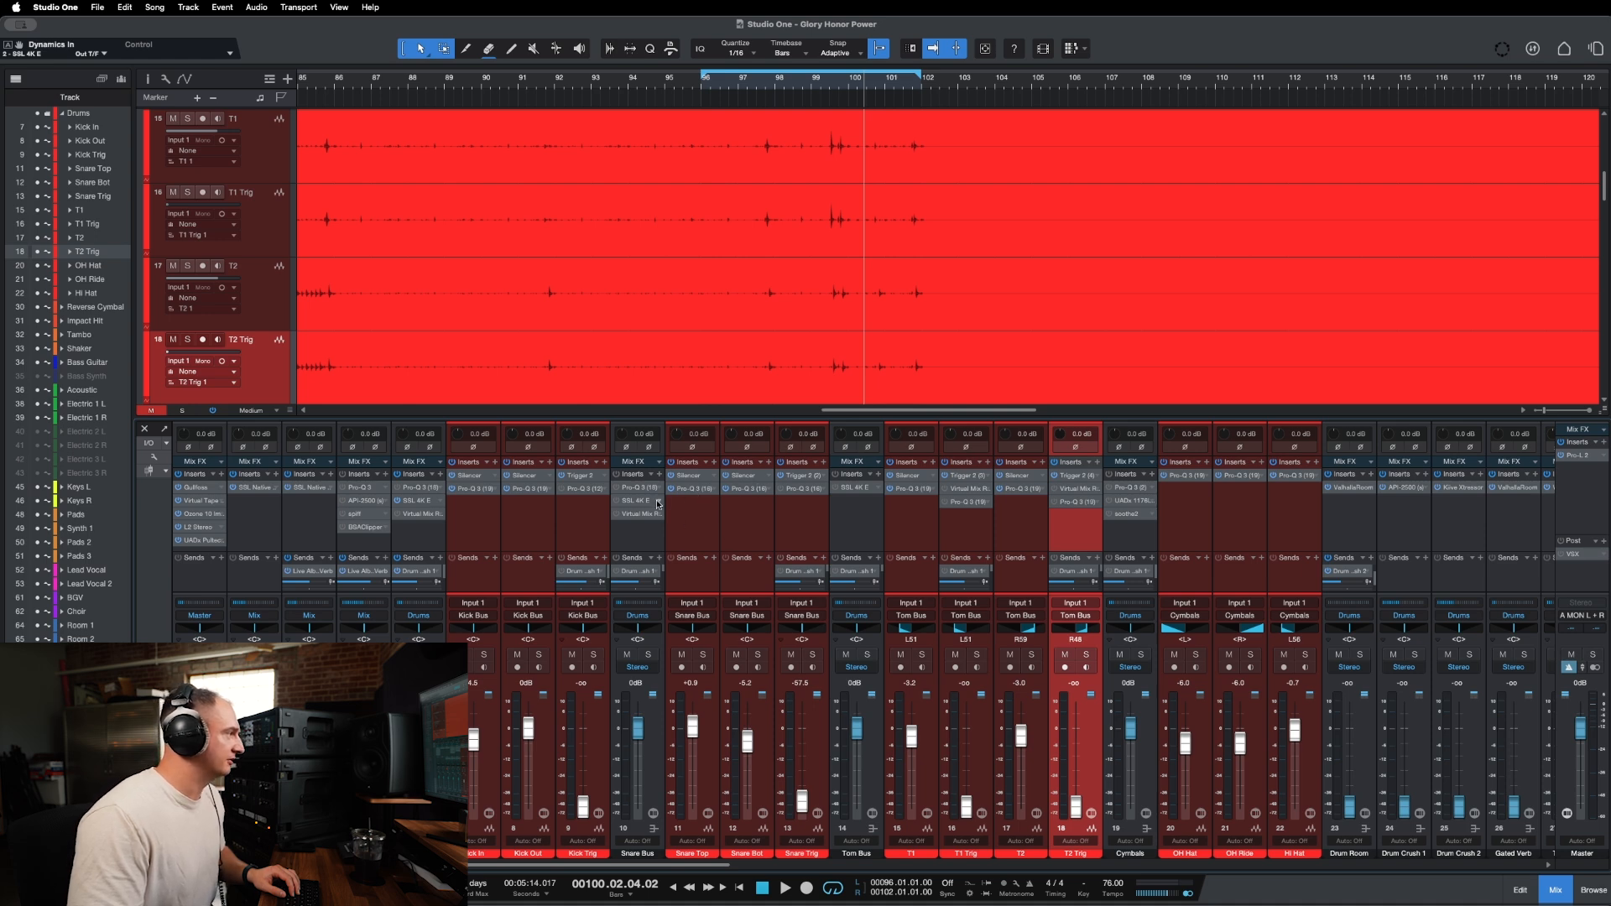
{"action": "left_click", "coordinate": [703, 514]}
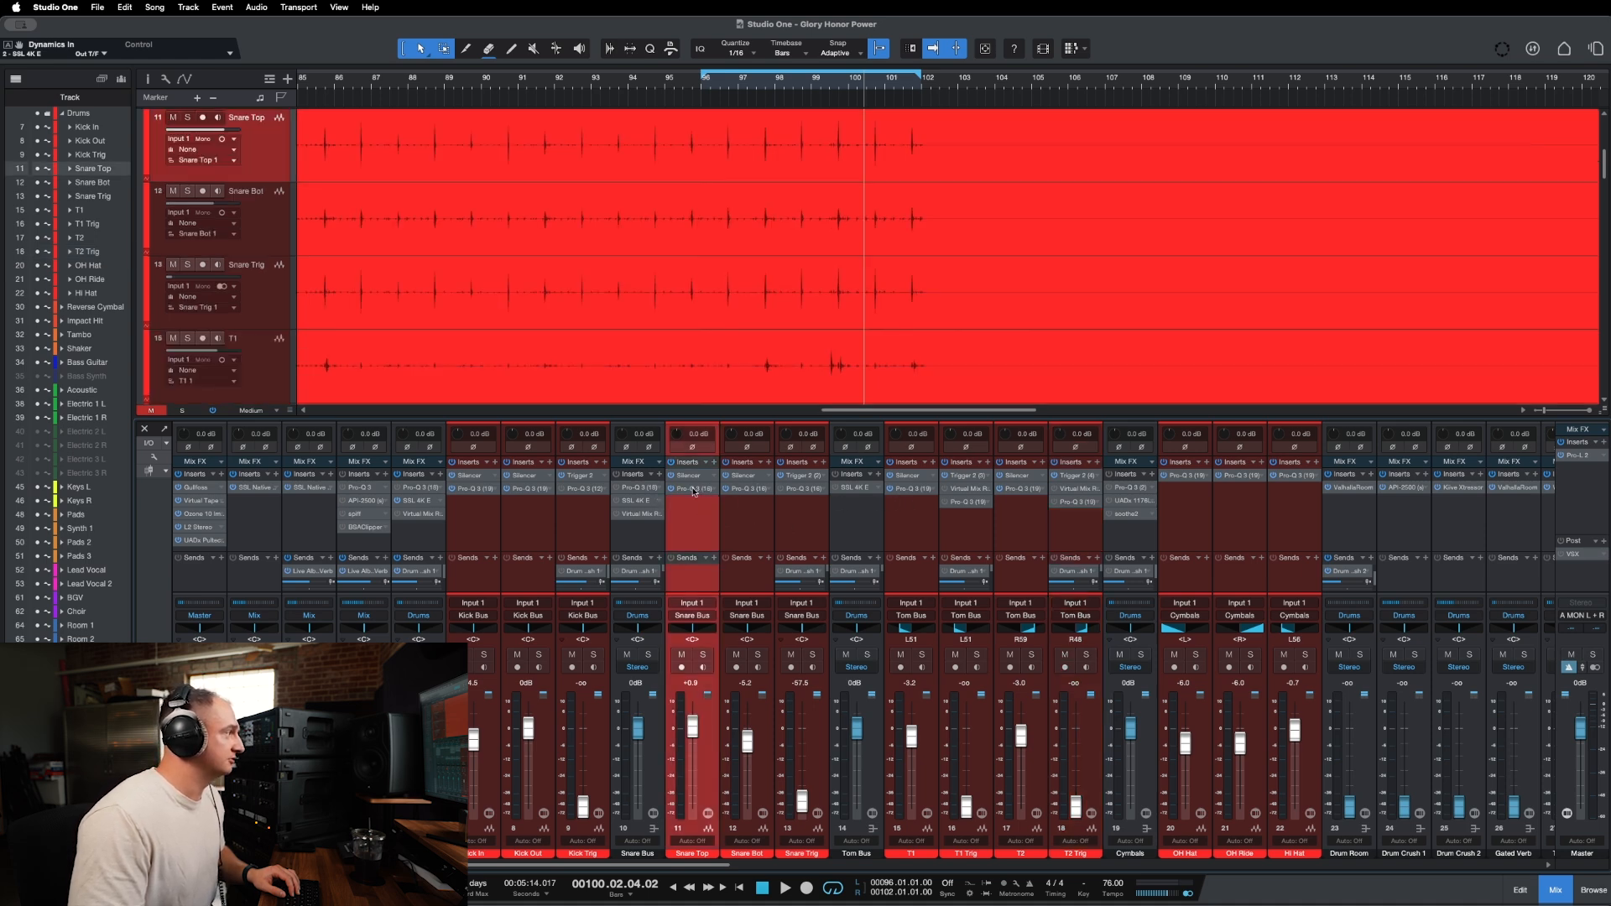
{"action": "left_click", "coordinate": [803, 479]}
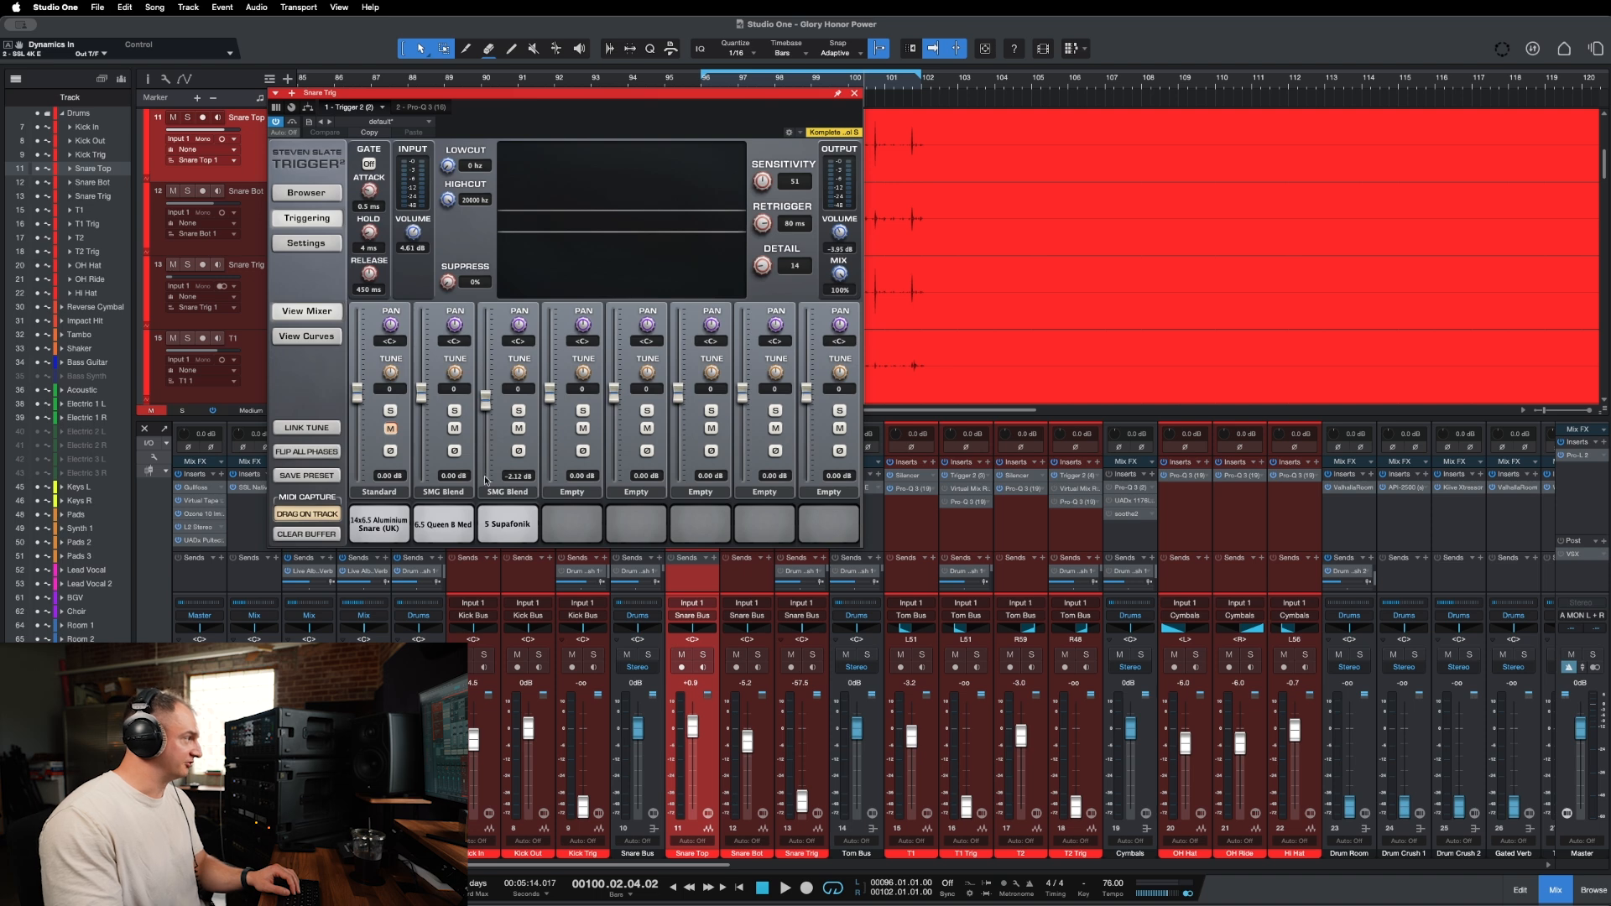
{"action": "left_click", "coordinate": [854, 93]}
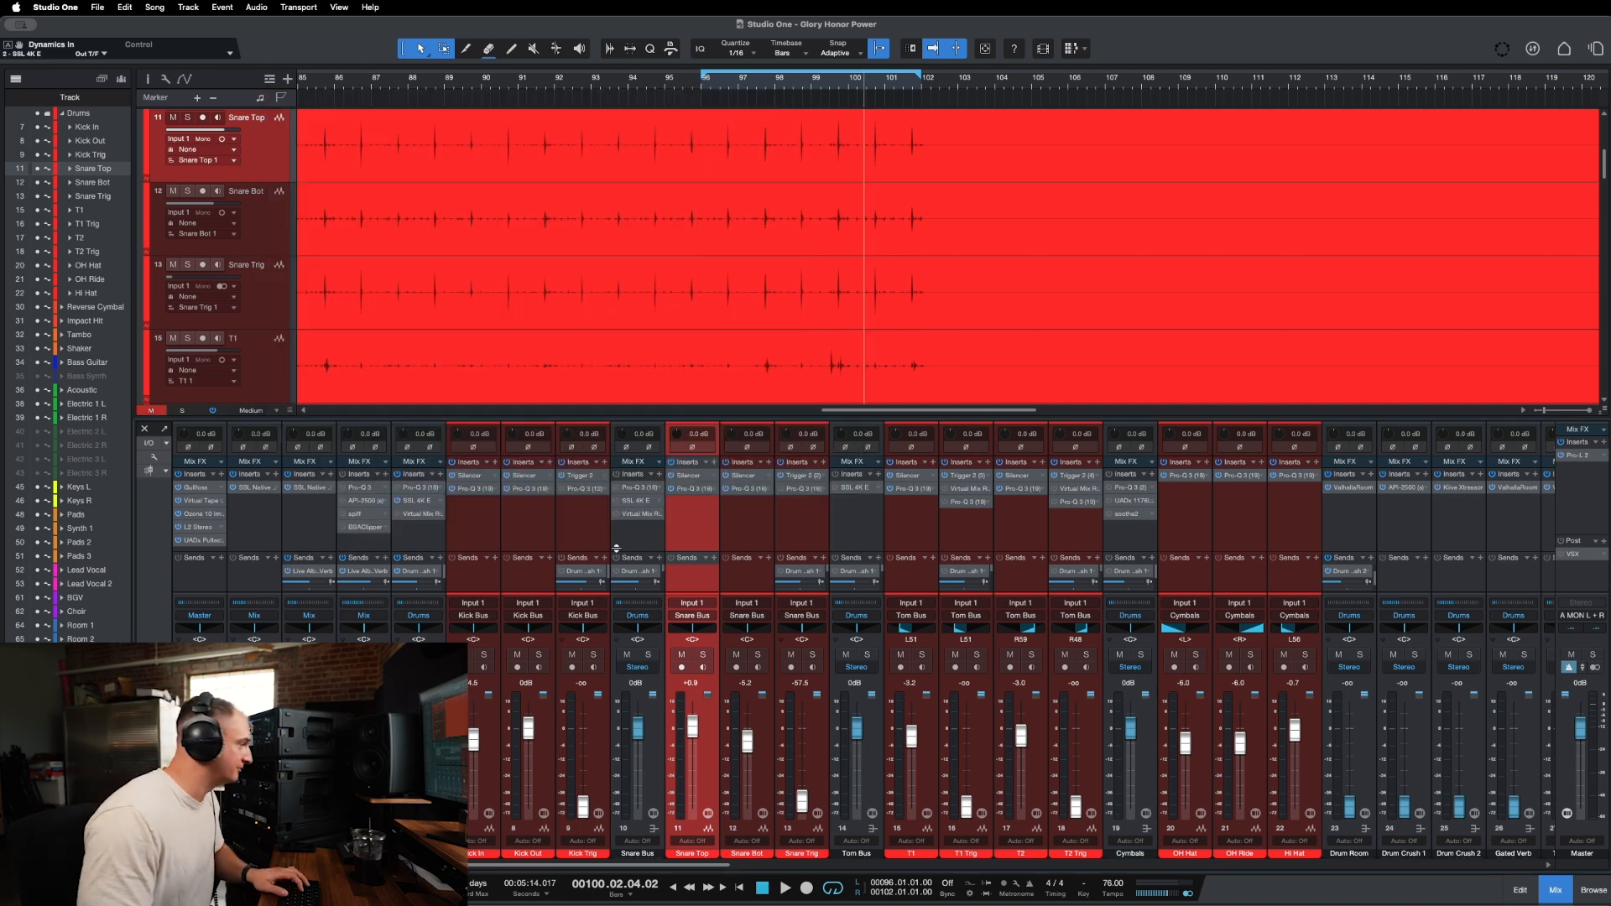
Solo the Kick Trig channel and raise its fader to about -1.8 dB during playback.
{"action": "left_click", "coordinate": [599, 526]}
{"action": "left_click", "coordinate": [593, 655]}
{"action": "key", "text": "space"}
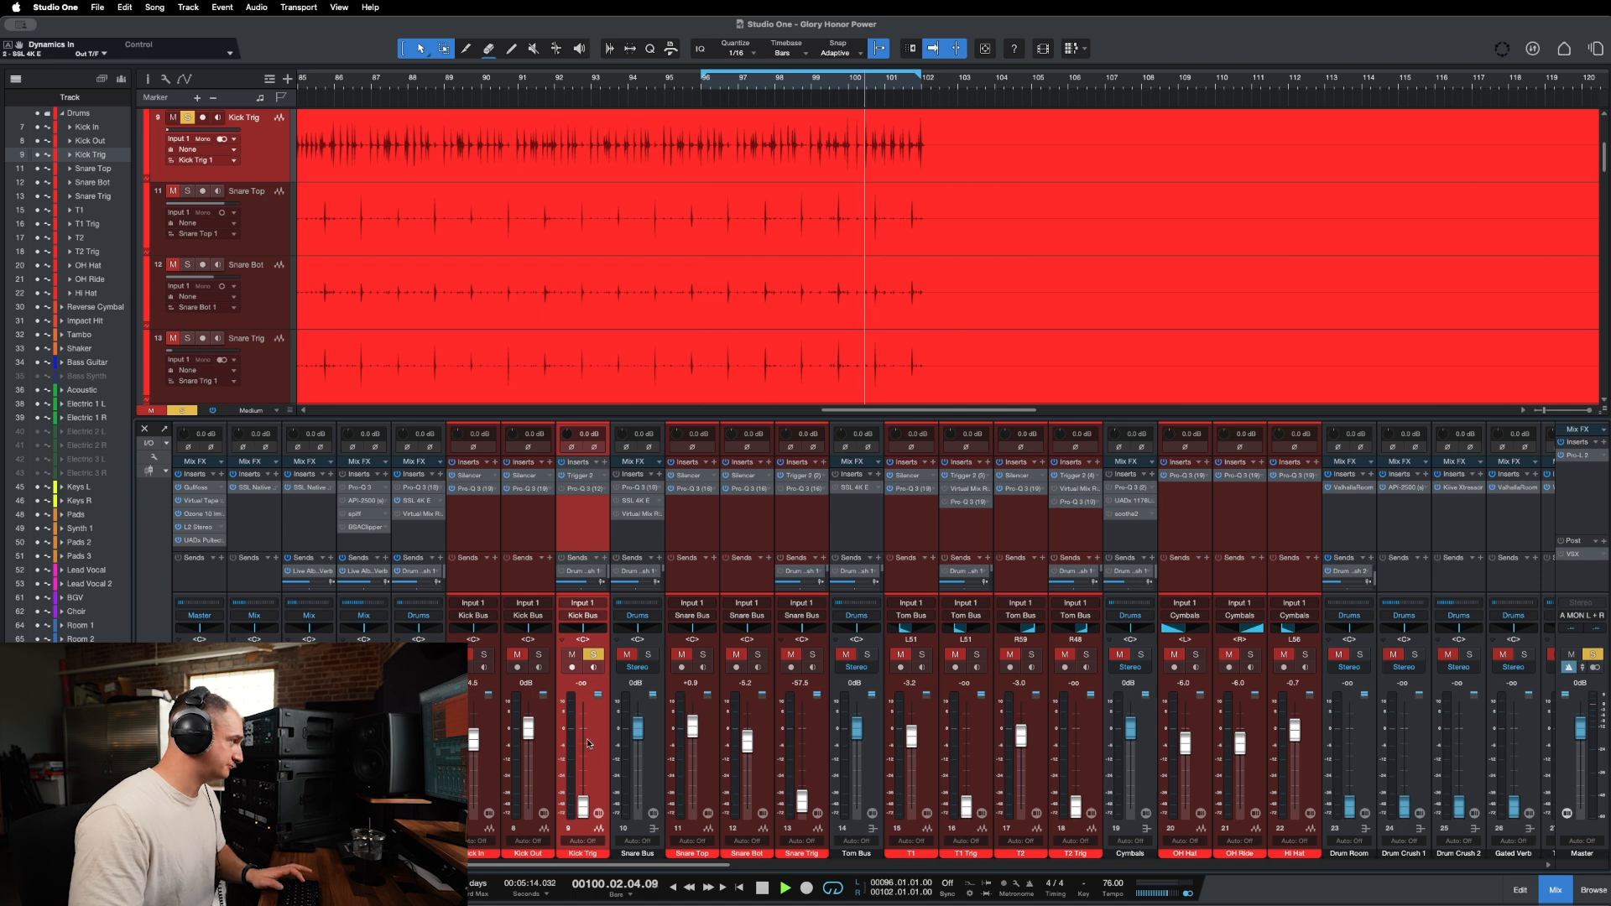
{"action": "left_click_drag", "start_coordinate": [584, 808], "coordinate": [587, 723]}
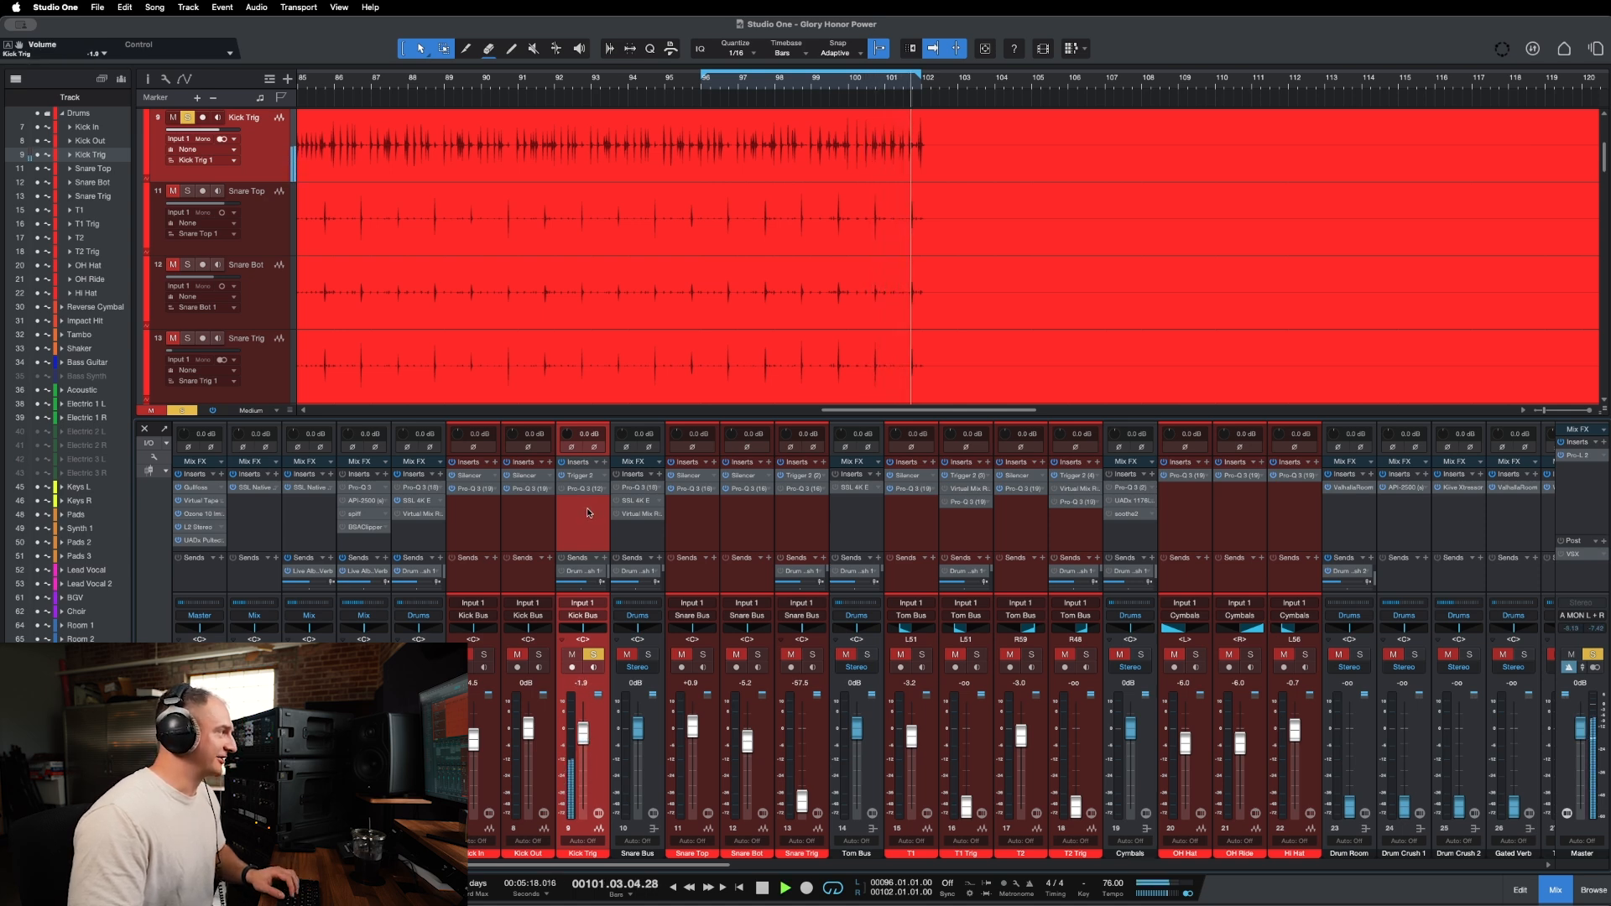
Check the hit detection in the Kick Trig's Trigger 2 during playback, and close the plug-in.
{"action": "scroll", "coordinate": [573, 526], "scroll_direction": "right", "scroll_amount": 2}
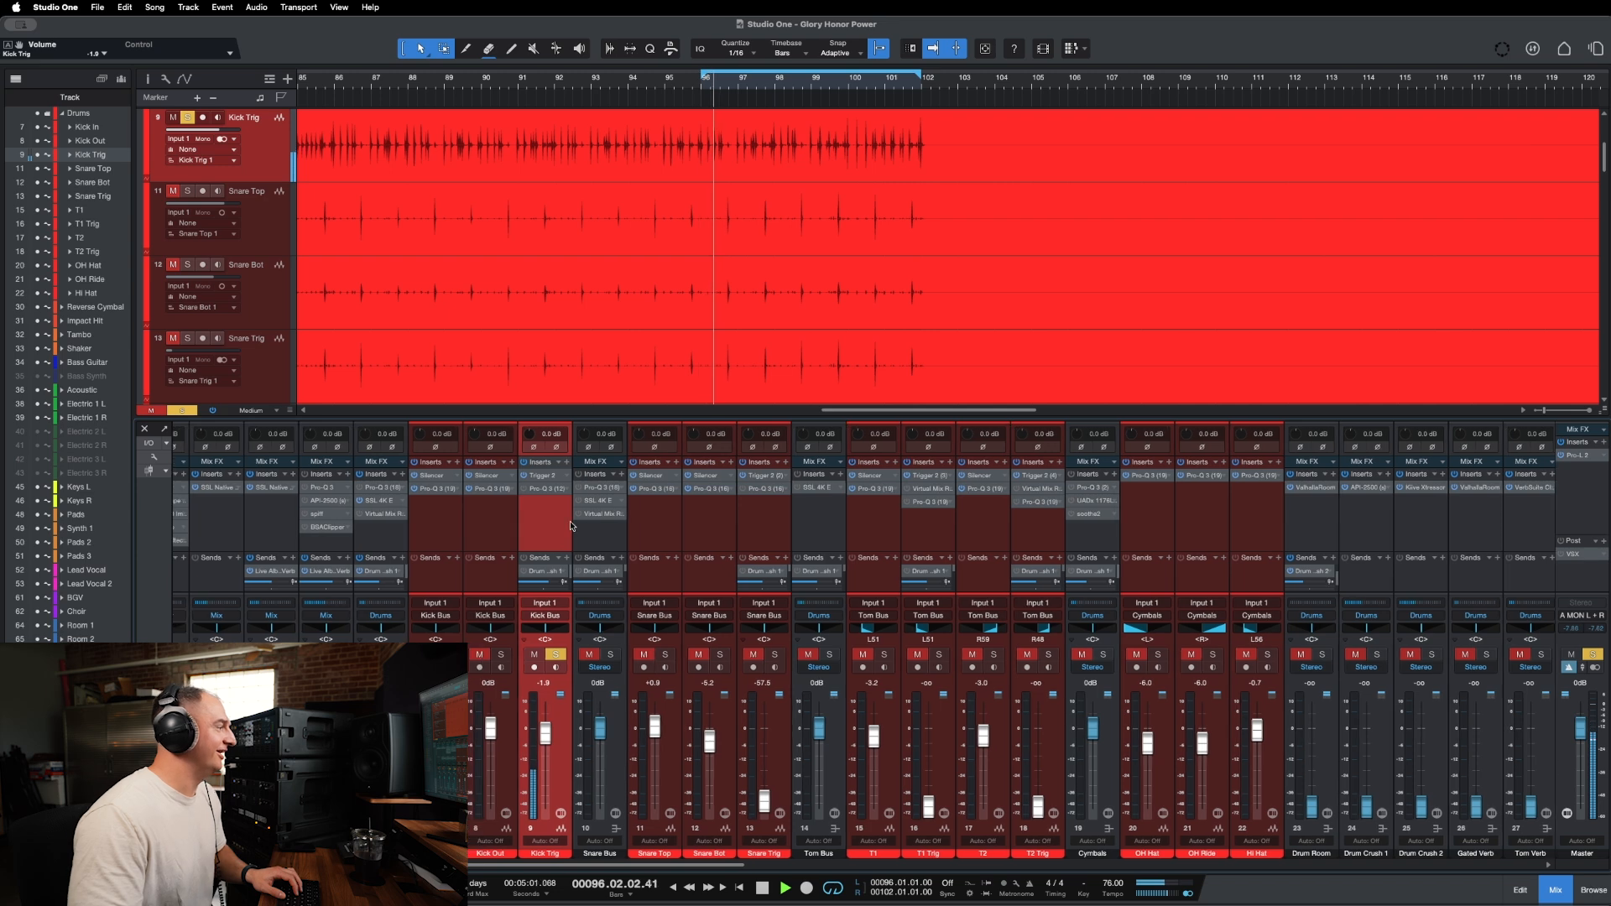
{"action": "left_click", "coordinate": [546, 477]}
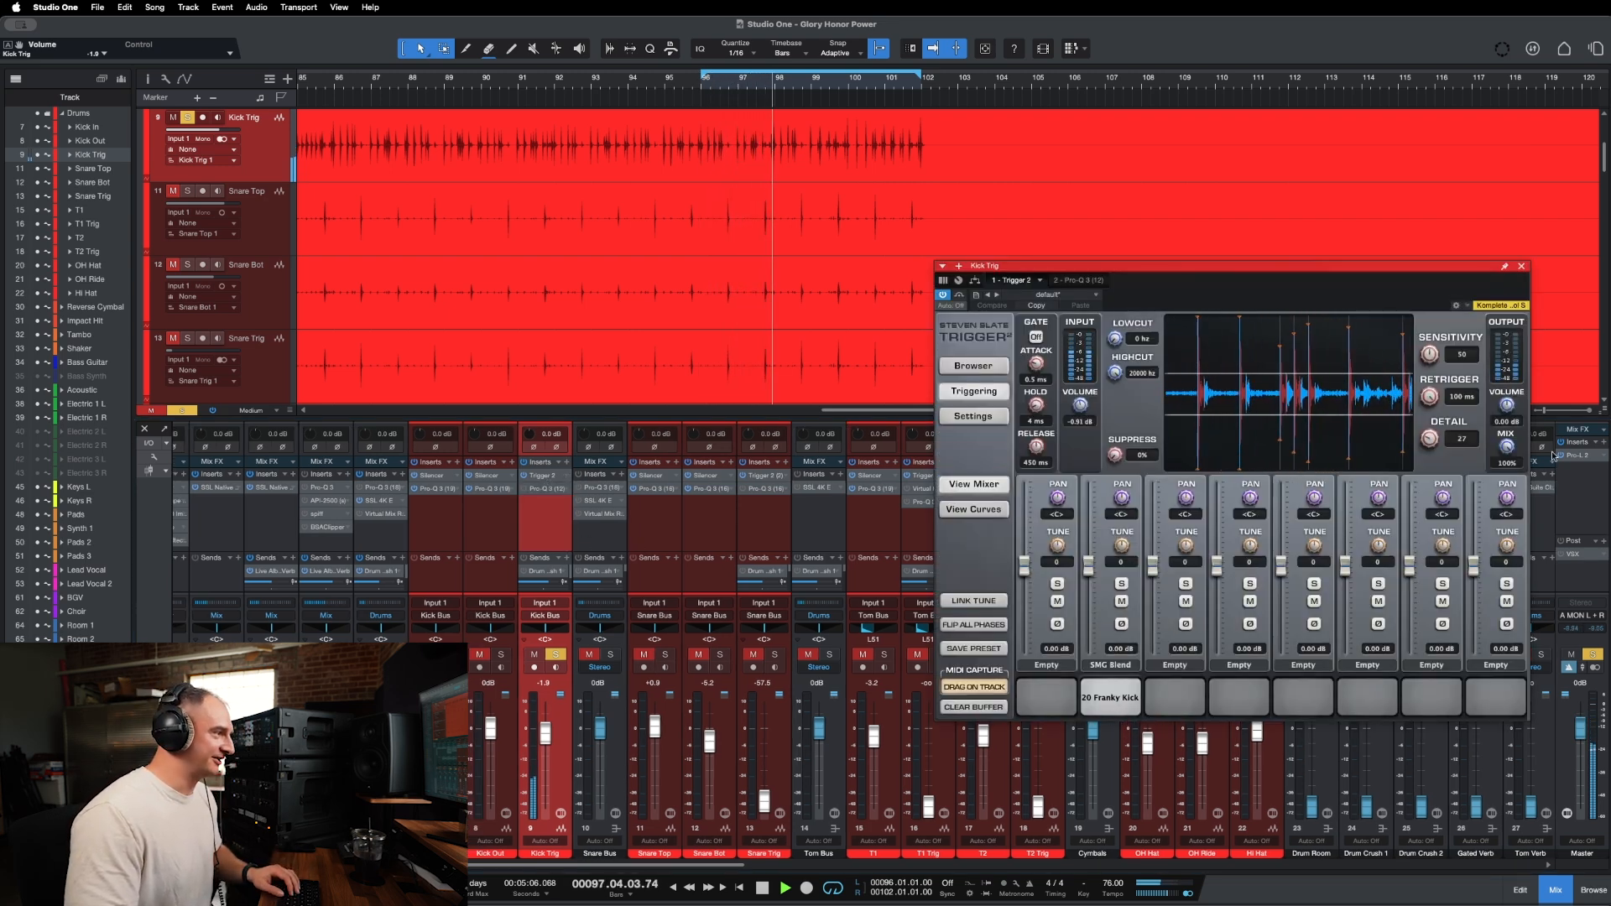
{"action": "left_click", "coordinate": [1521, 266]}
Unsolo the Kick Trig, balance its fader at about -2.2 dB while playing the full drums, and stop playback.
{"action": "left_click", "coordinate": [557, 654]}
{"action": "key", "text": "space"}
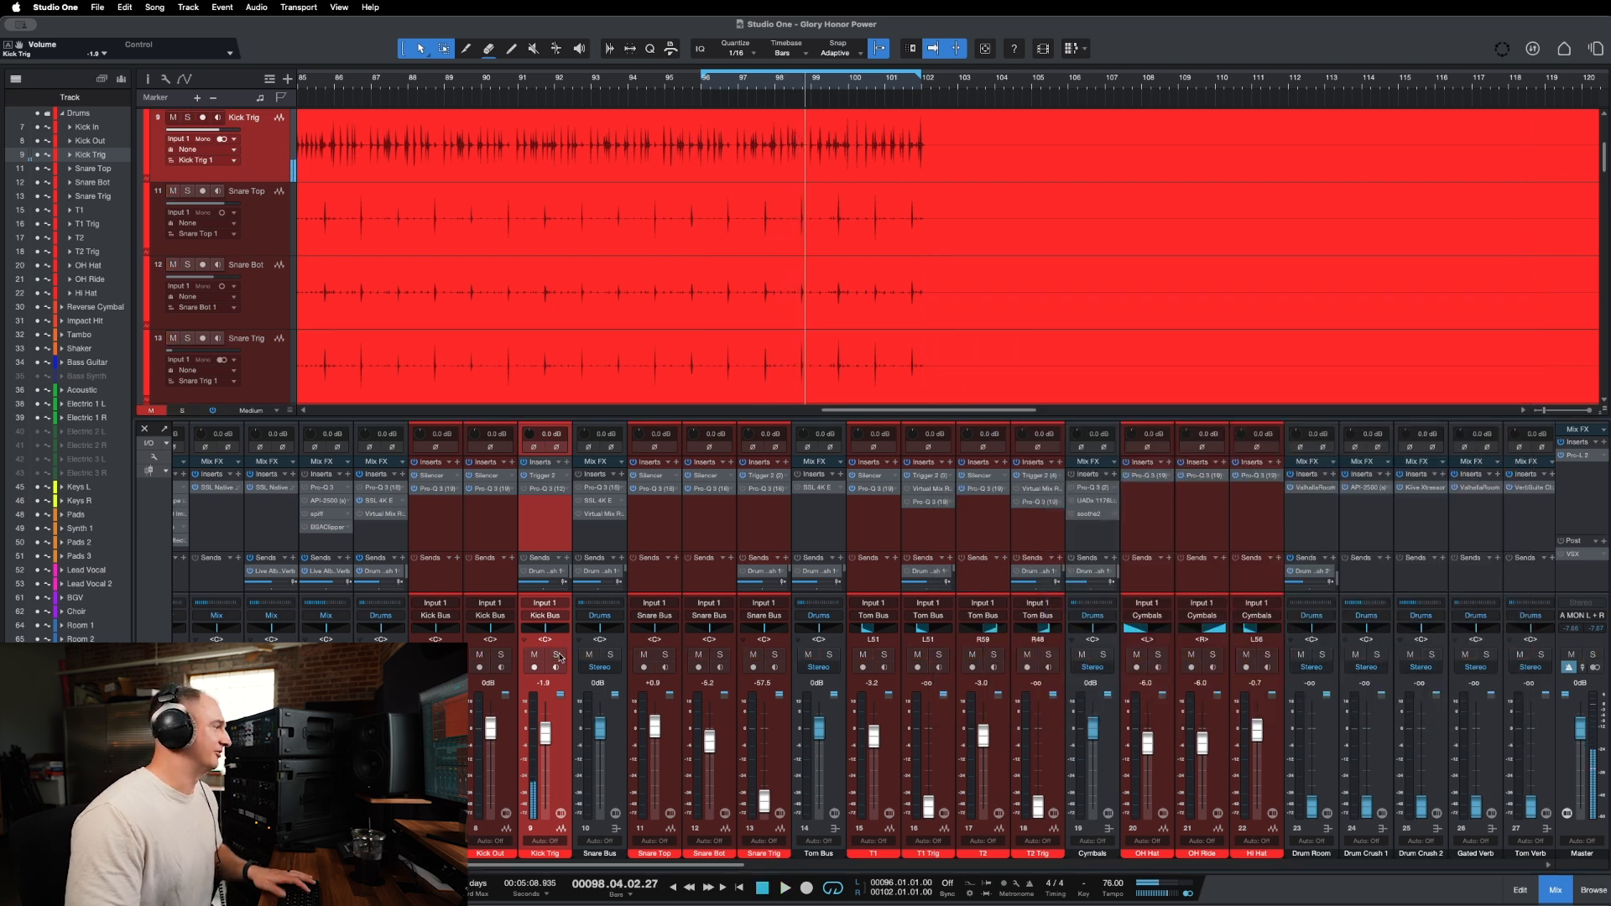
{"action": "mouse_move", "coordinate": [550, 738]}
{"action": "left_mouse_down"}
{"action": "mouse_move", "coordinate": [547, 811]}
{"action": "mouse_move", "coordinate": [545, 738]}
{"action": "left_mouse_up"}
{"action": "key", "text": "space"}
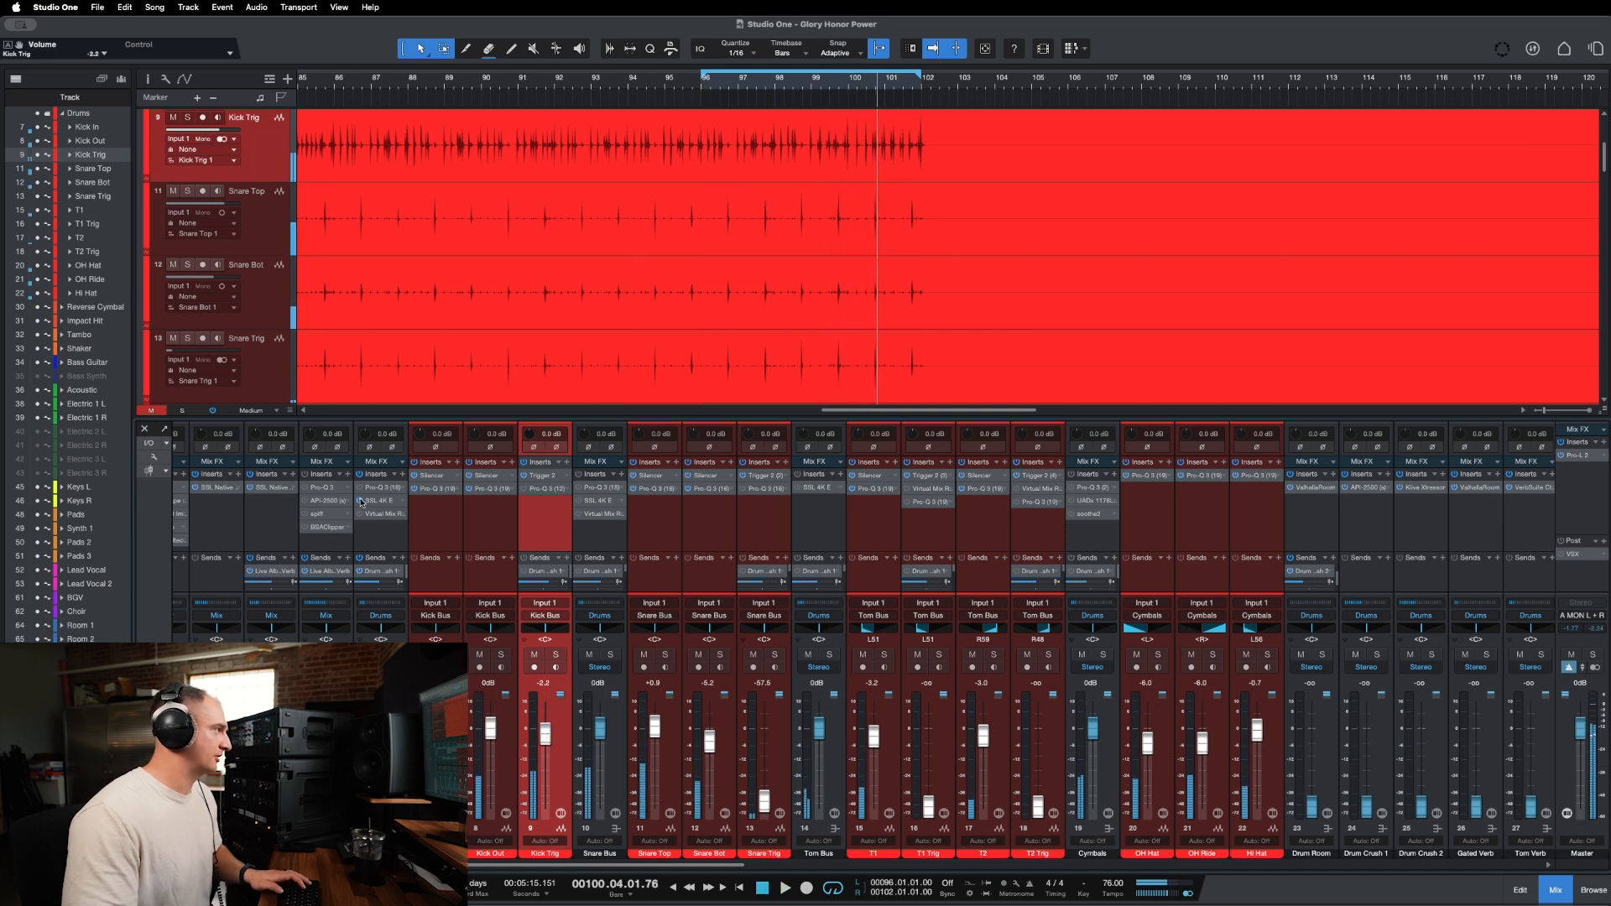
{"action": "left_click_drag", "start_coordinate": [546, 740], "coordinate": [547, 735]}
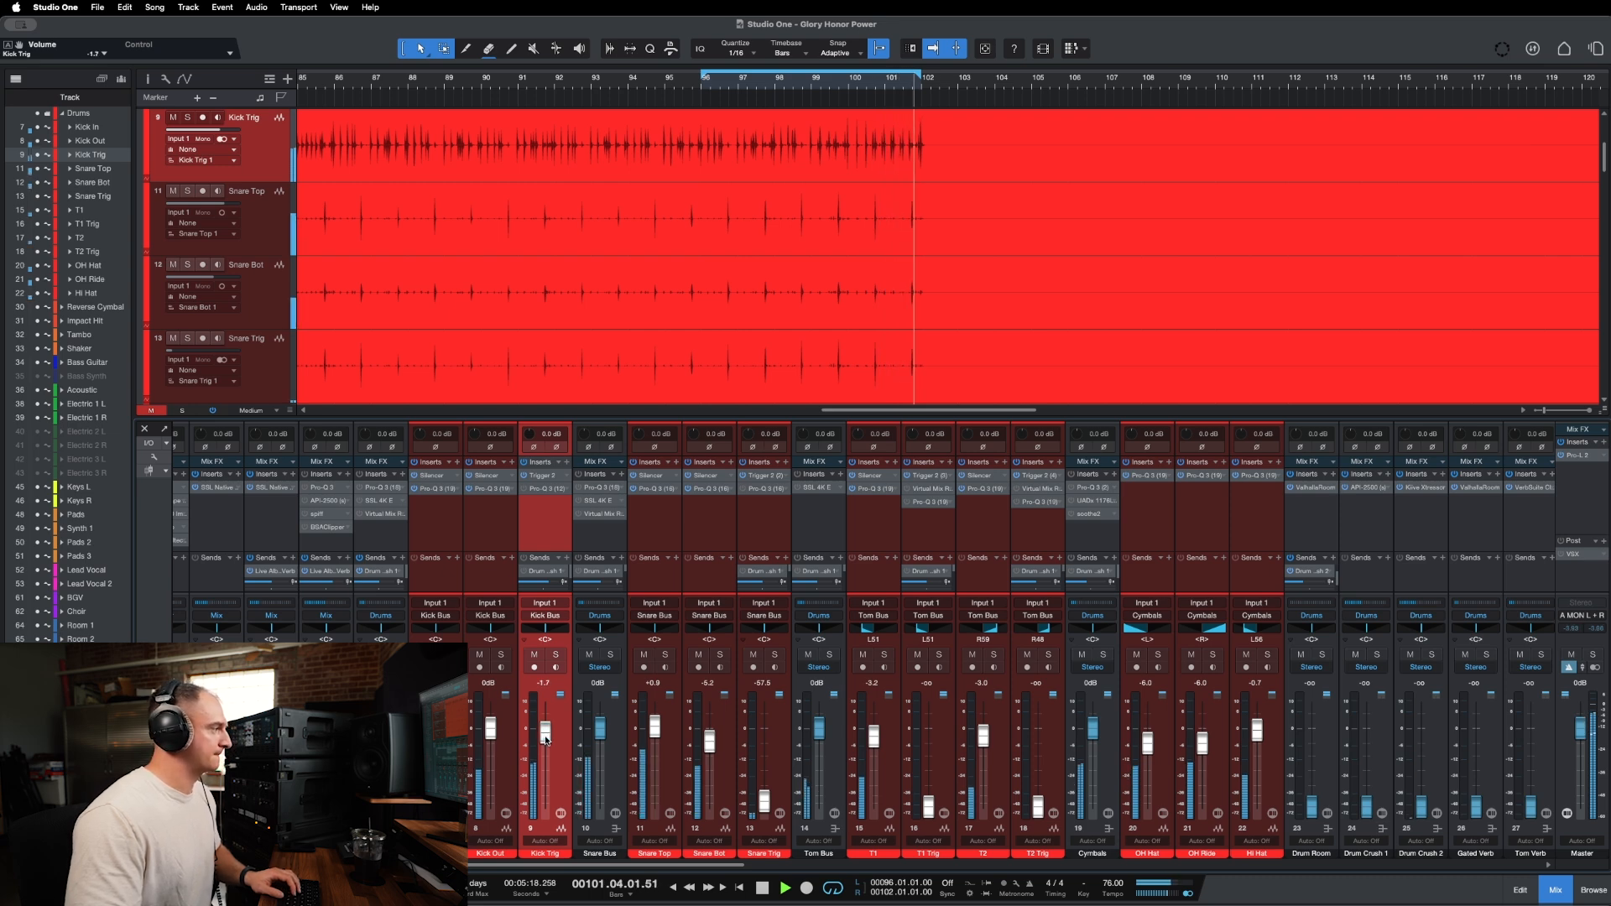
{"action": "left_click_drag", "start_coordinate": [545, 737], "coordinate": [546, 742]}
{"action": "key", "text": "space"}
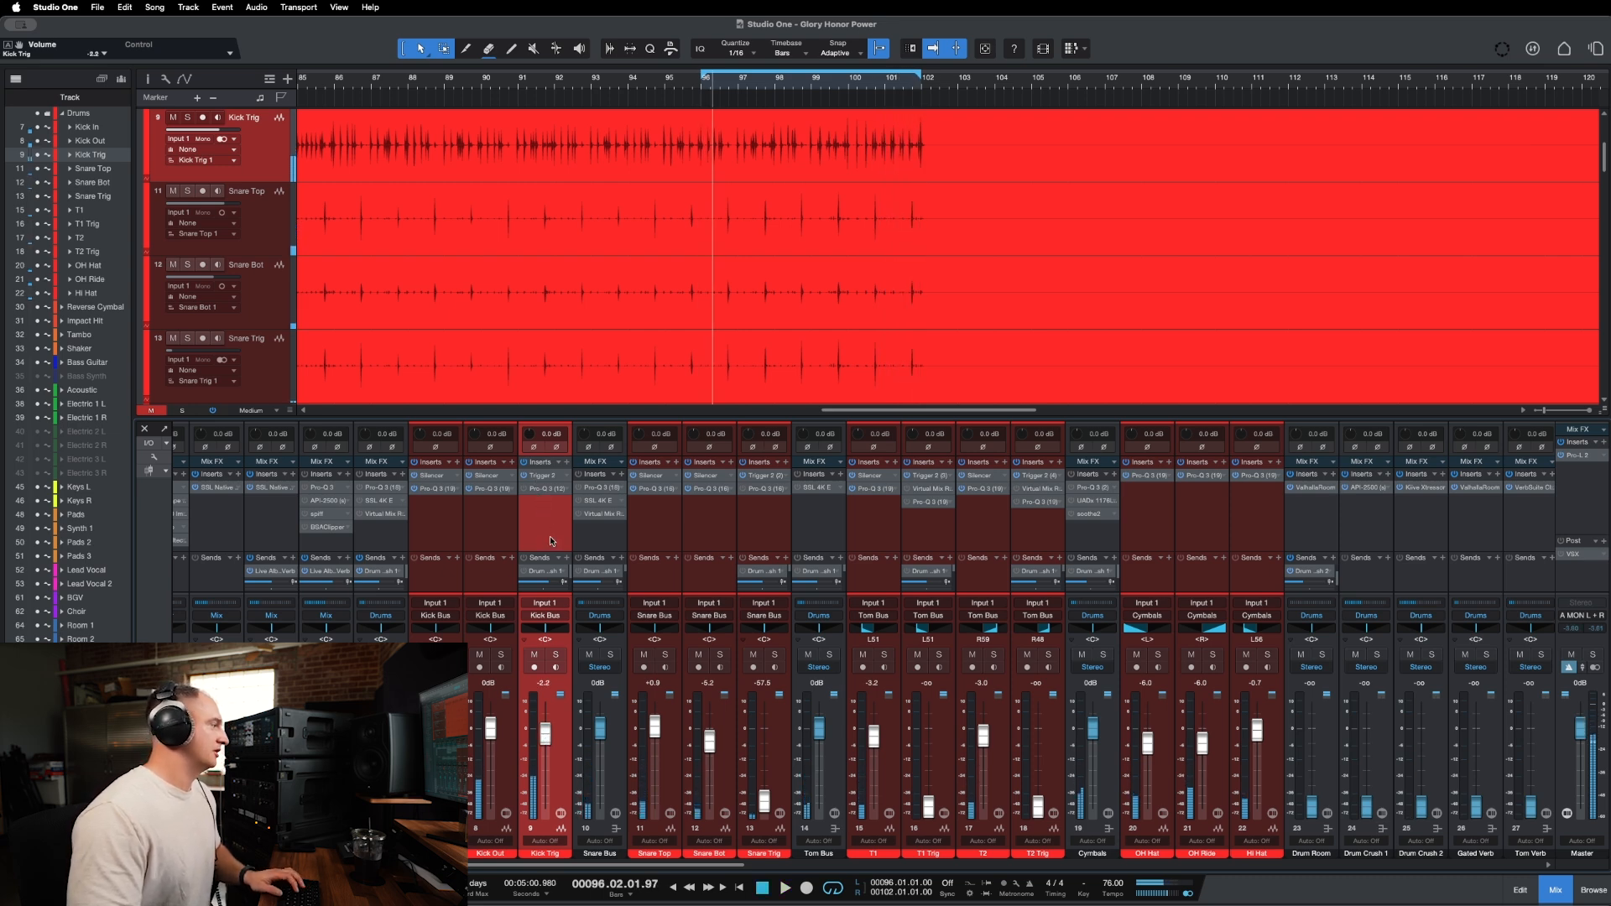
Solo the Kick Trig, examine its Pro-Q 3 curve, close the plug-in, and unsolo the channel.
{"action": "key", "text": "s"}
{"action": "left_click", "coordinate": [558, 489]}
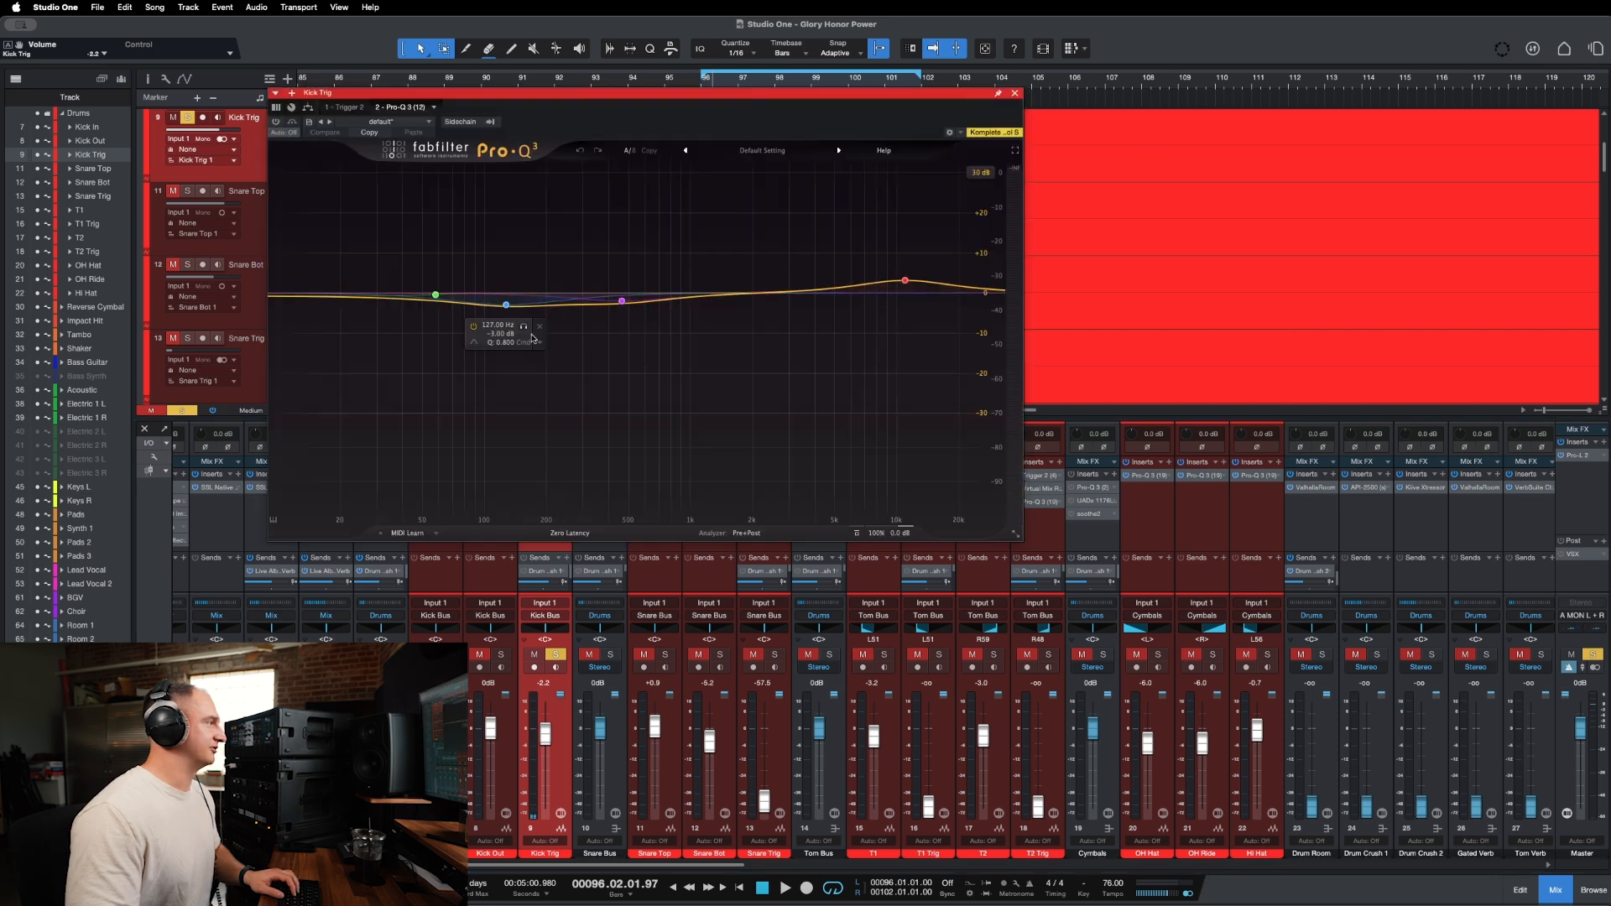
{"action": "left_click", "coordinate": [1015, 94]}
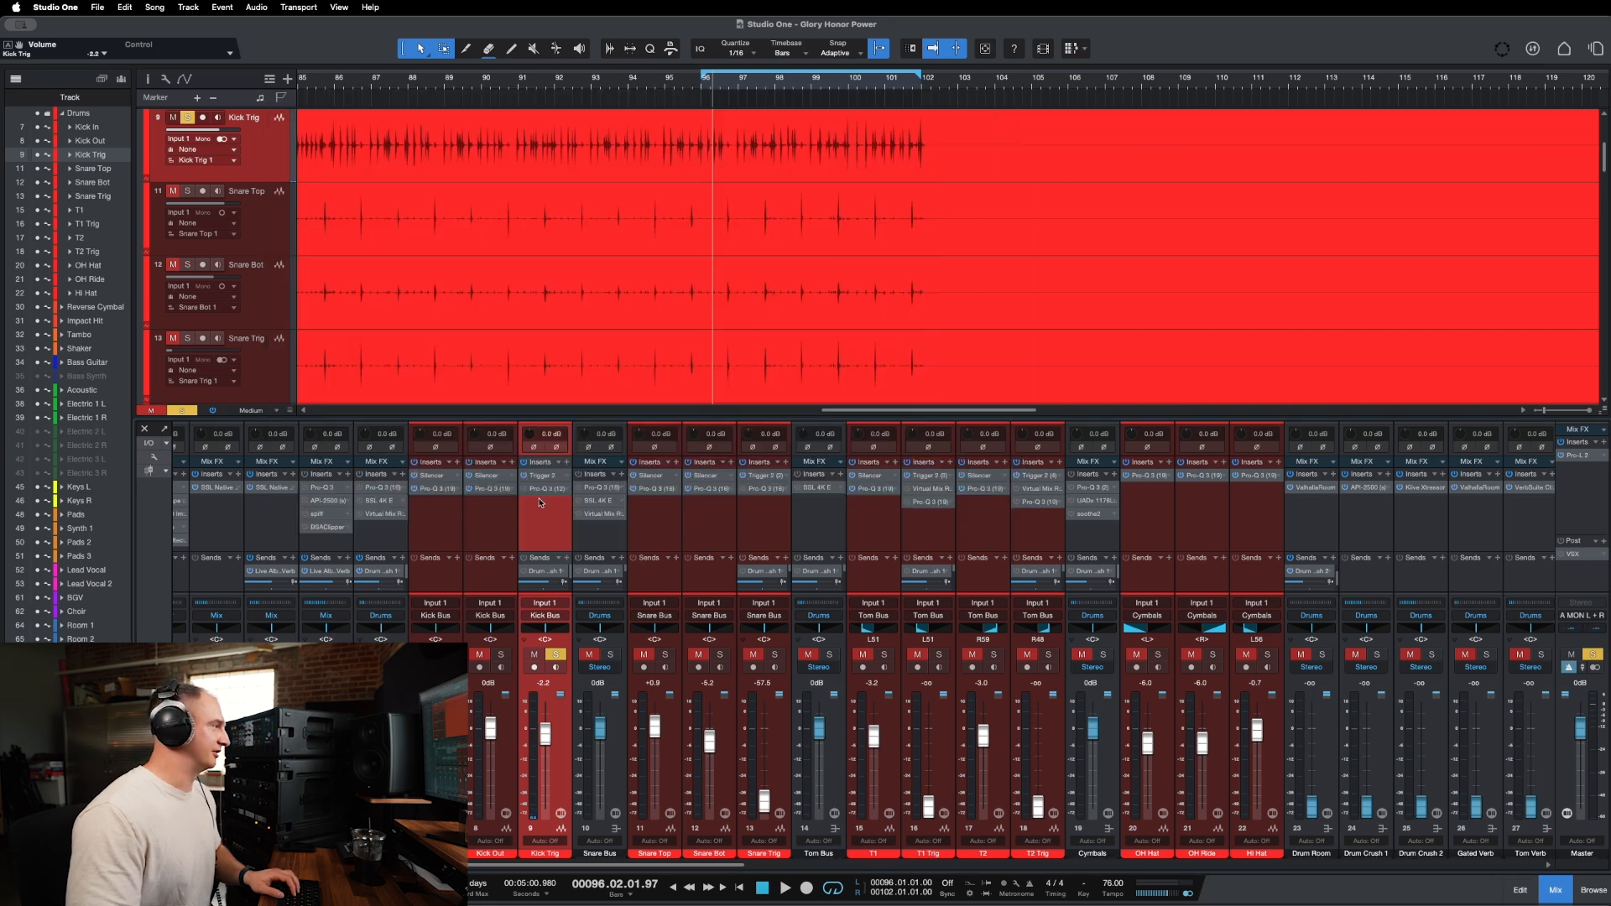
{"action": "left_click", "coordinate": [555, 655]}
Check the Snare Trig's Pro-Q 3 curve, open its Trigger 2, and raise the channel fader to about -6.5 dB.
{"action": "scroll", "coordinate": [550, 505], "scroll_direction": "right", "scroll_amount": 1}
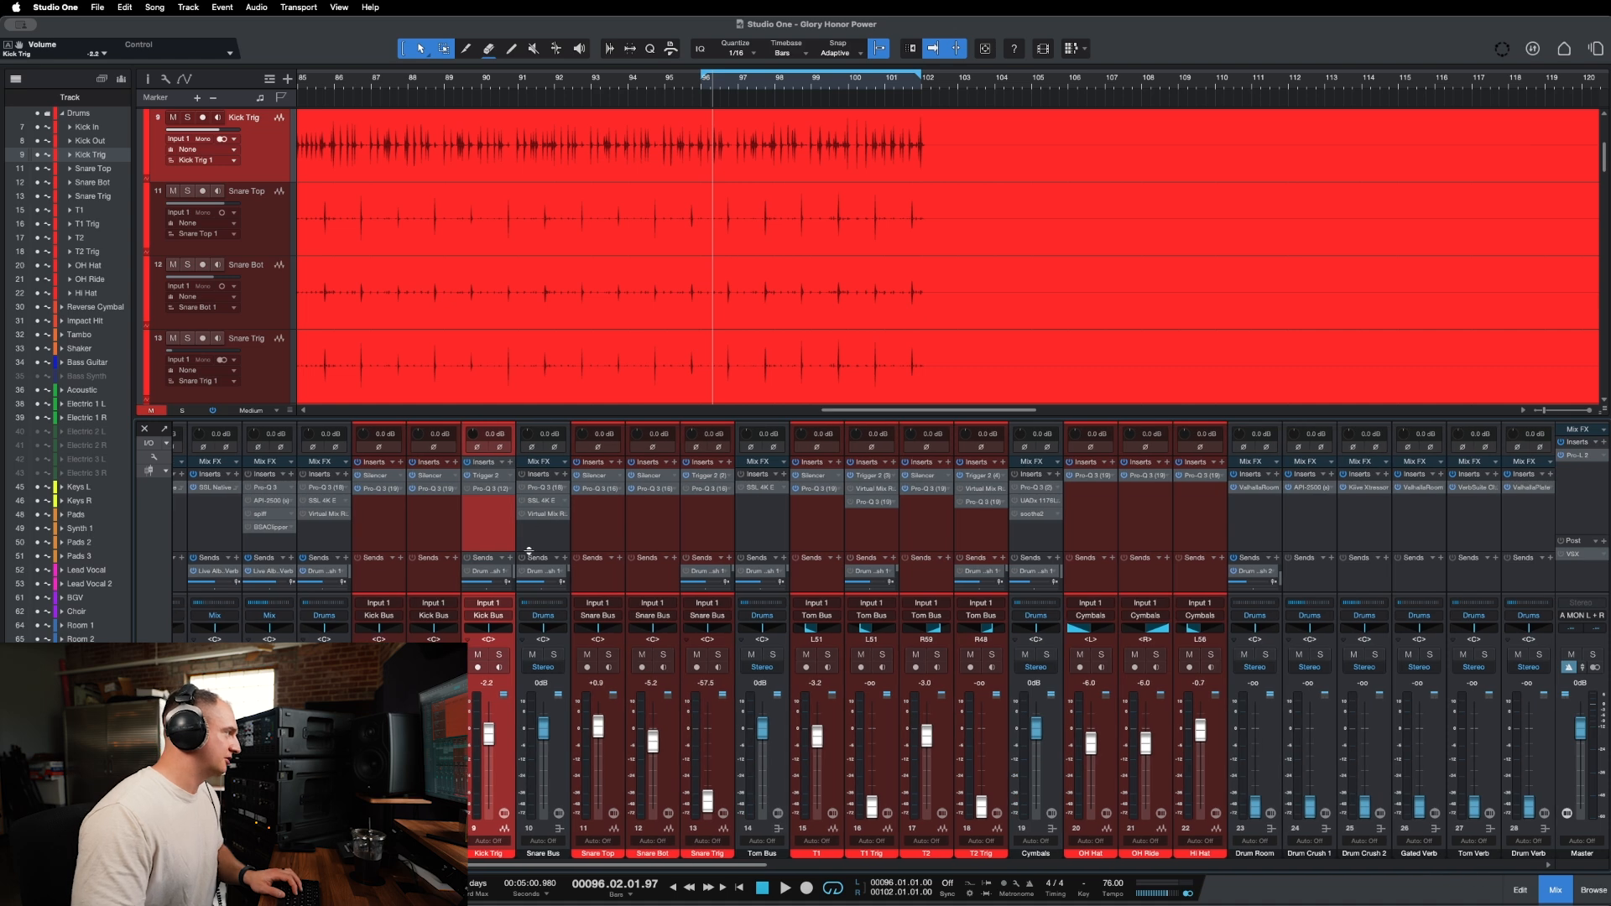
{"action": "scroll", "coordinate": [470, 525], "scroll_direction": "right", "scroll_amount": 2}
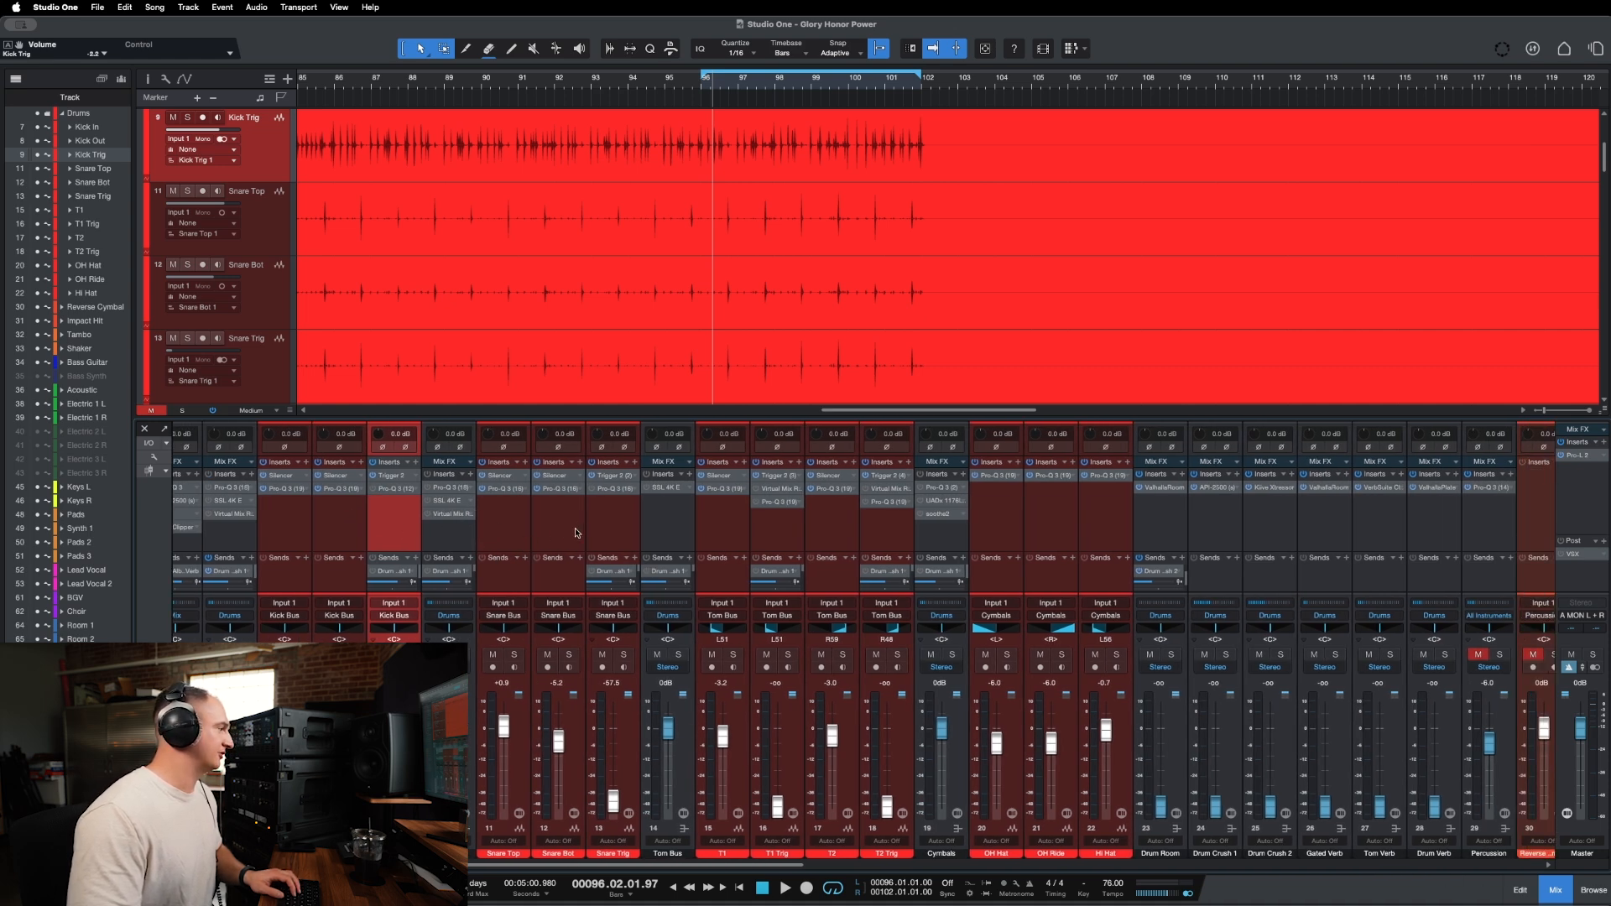
{"action": "left_click", "coordinate": [624, 654]}
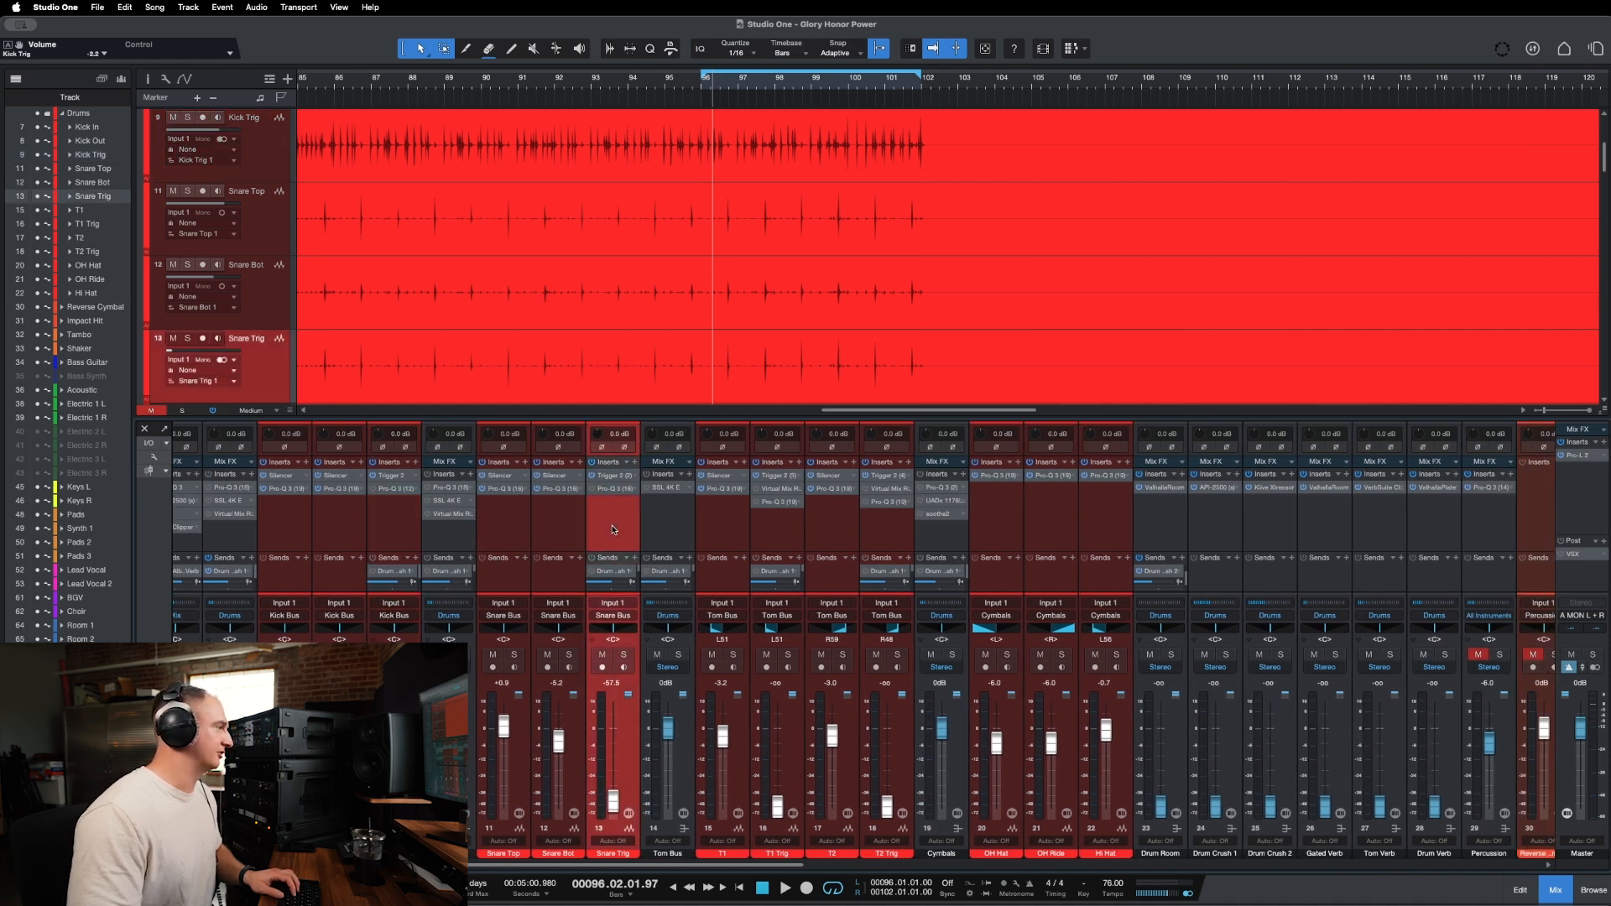
{"action": "left_click", "coordinate": [625, 654]}
{"action": "left_click", "coordinate": [624, 486]}
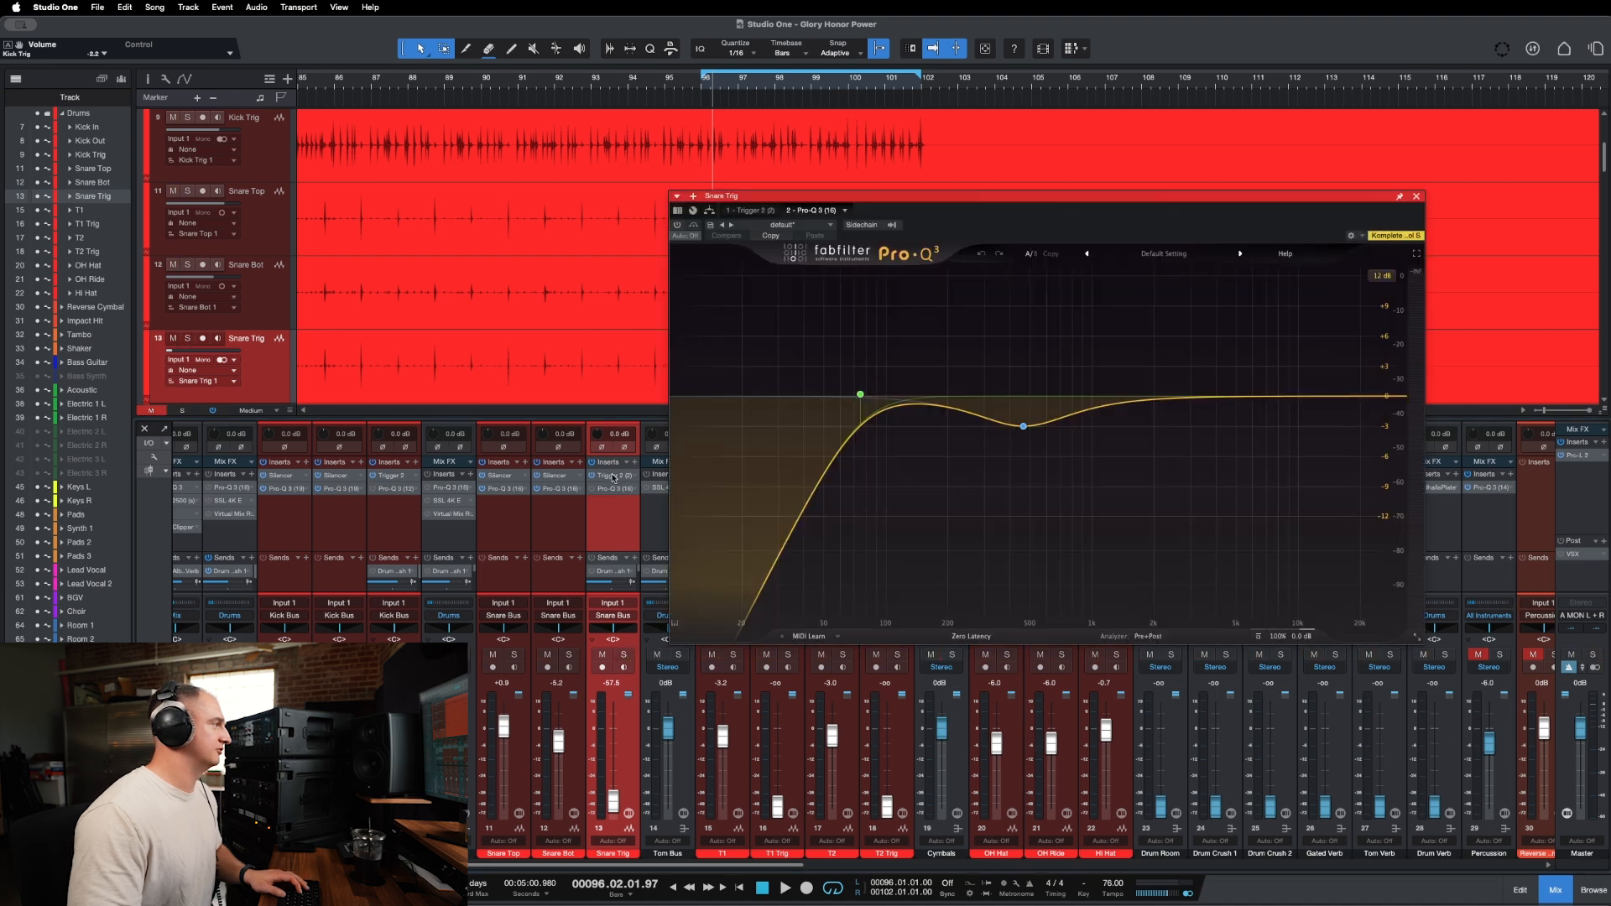
{"action": "left_click", "coordinate": [617, 475]}
{"action": "left_click_drag", "start_coordinate": [610, 801], "coordinate": [614, 741]}
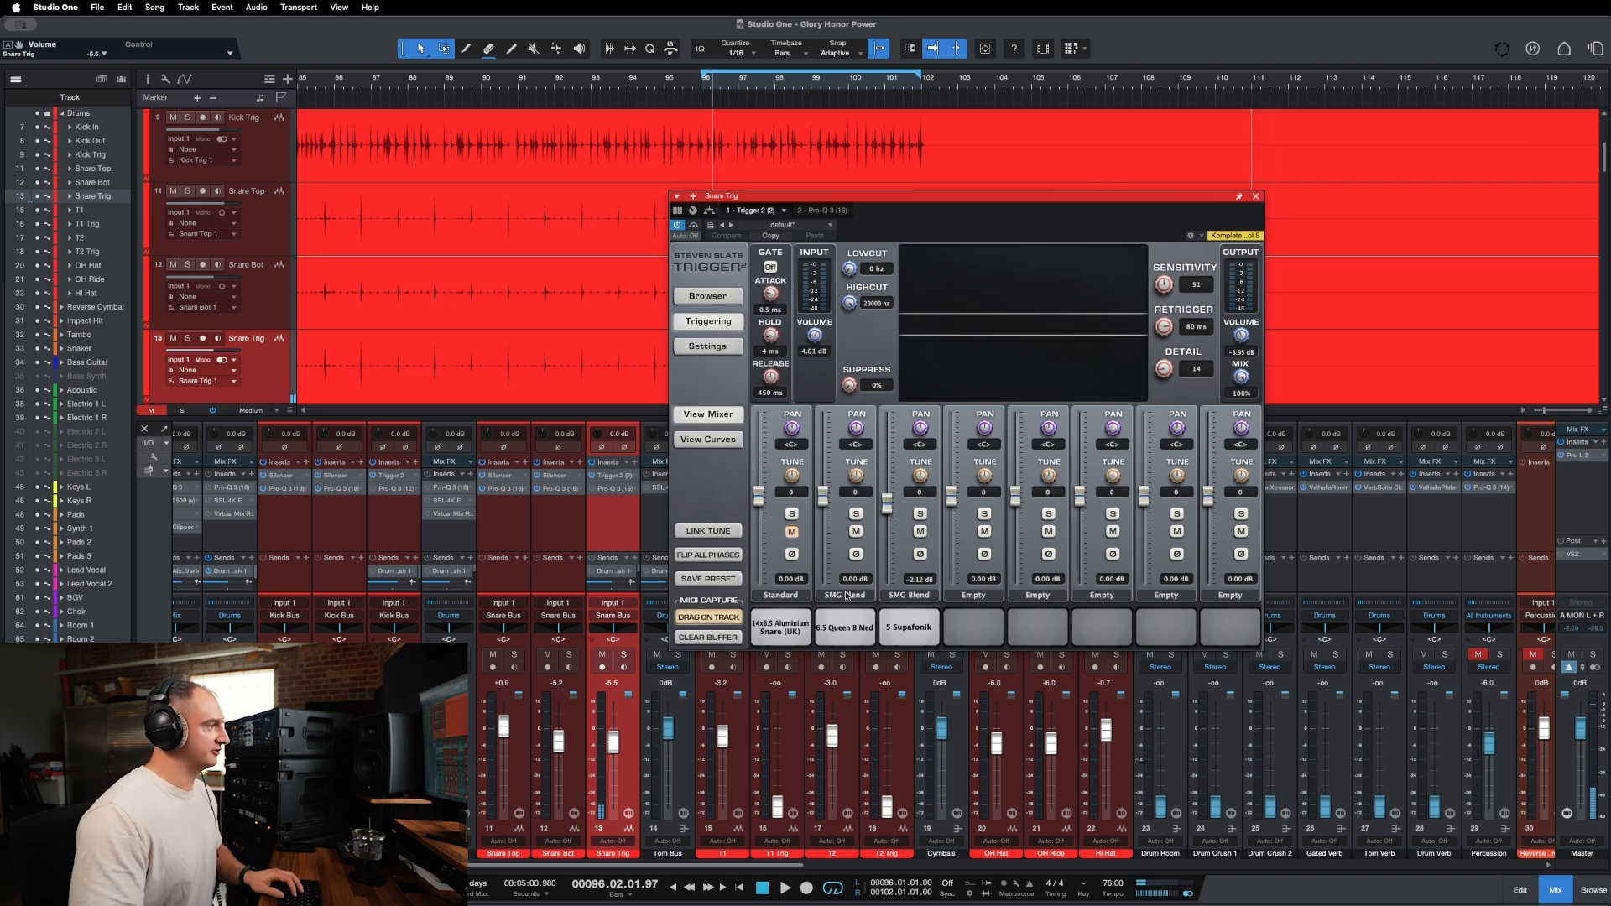
Audition the second and third Trigger 2 snare samples individually by muting and unmuting each in turn.
{"action": "left_click", "coordinate": [921, 531]}
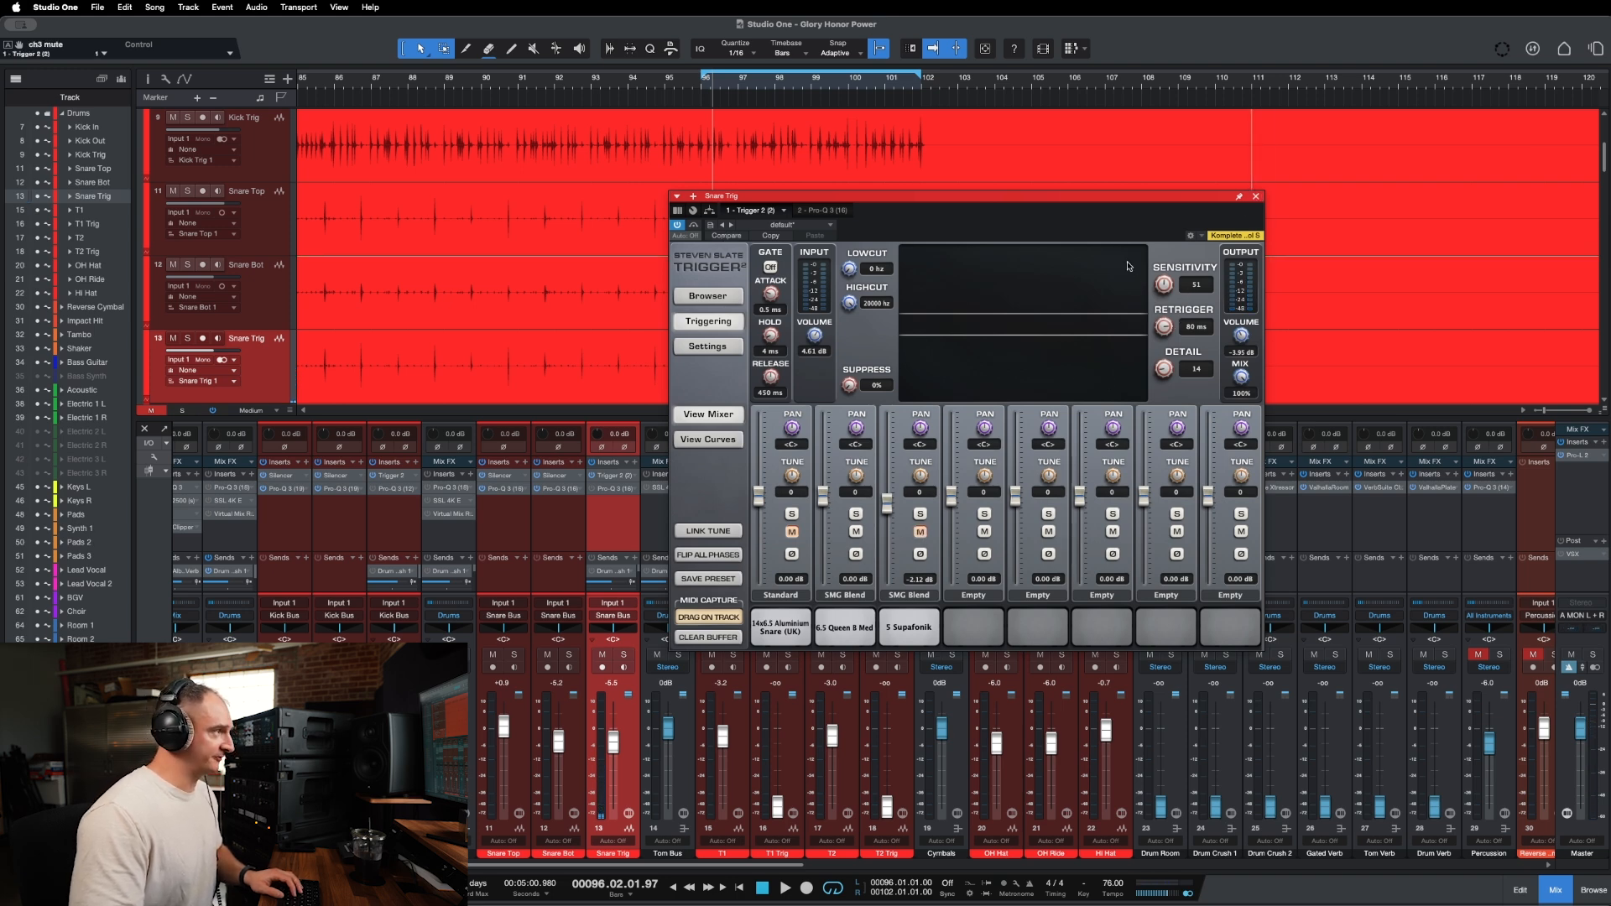
{"action": "left_click", "coordinate": [921, 531]}
{"action": "left_click", "coordinate": [856, 531]}
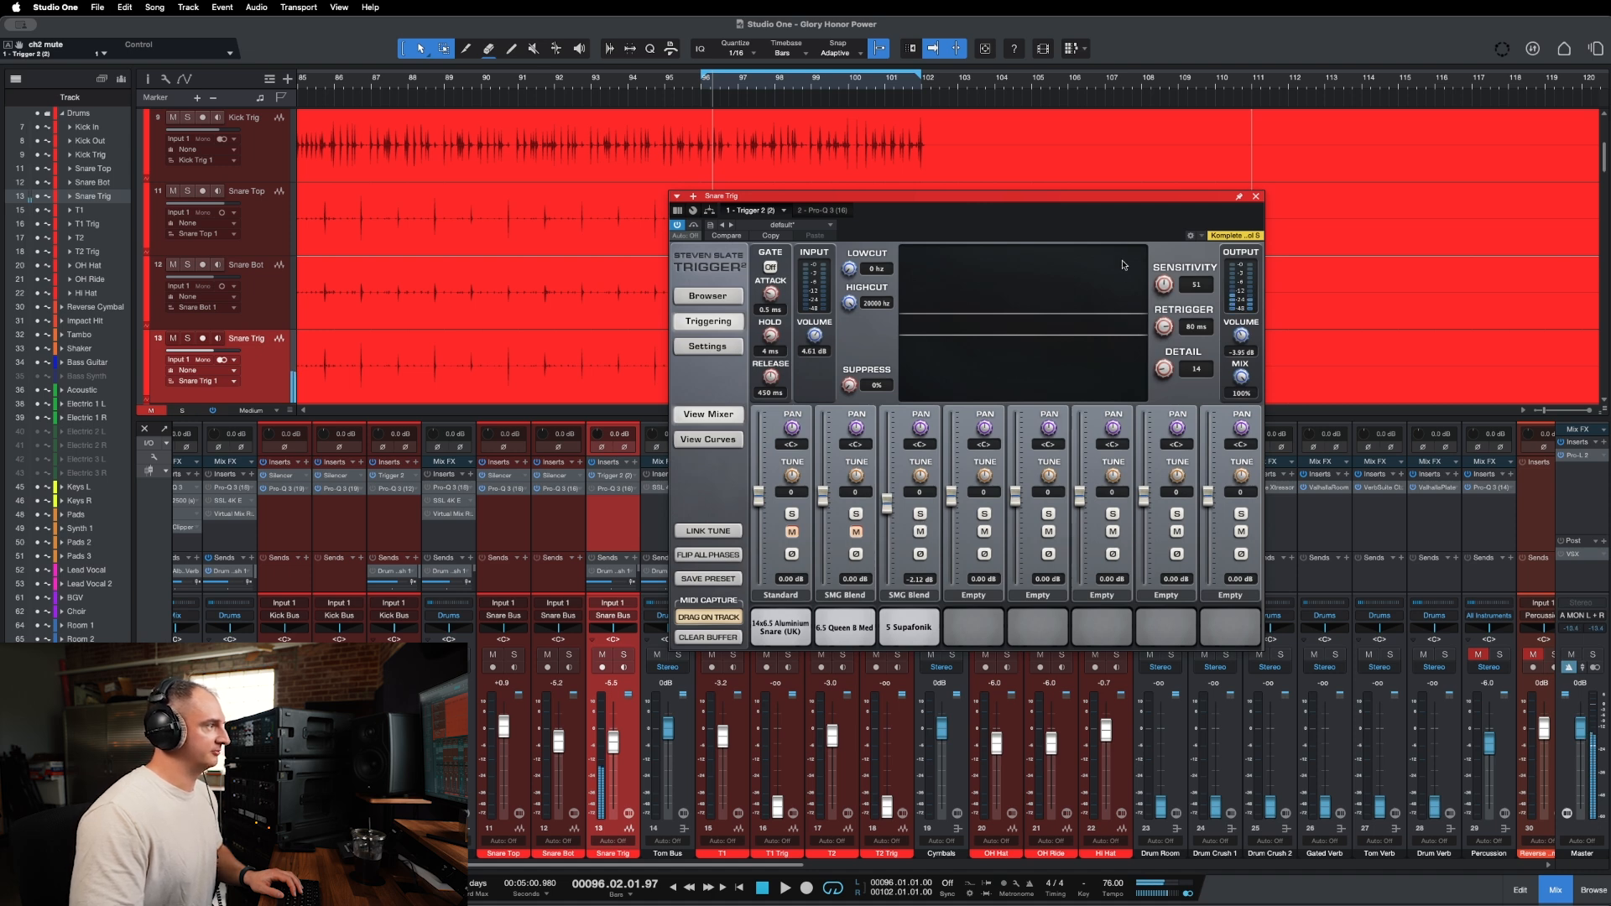
{"action": "left_click", "coordinate": [856, 532]}
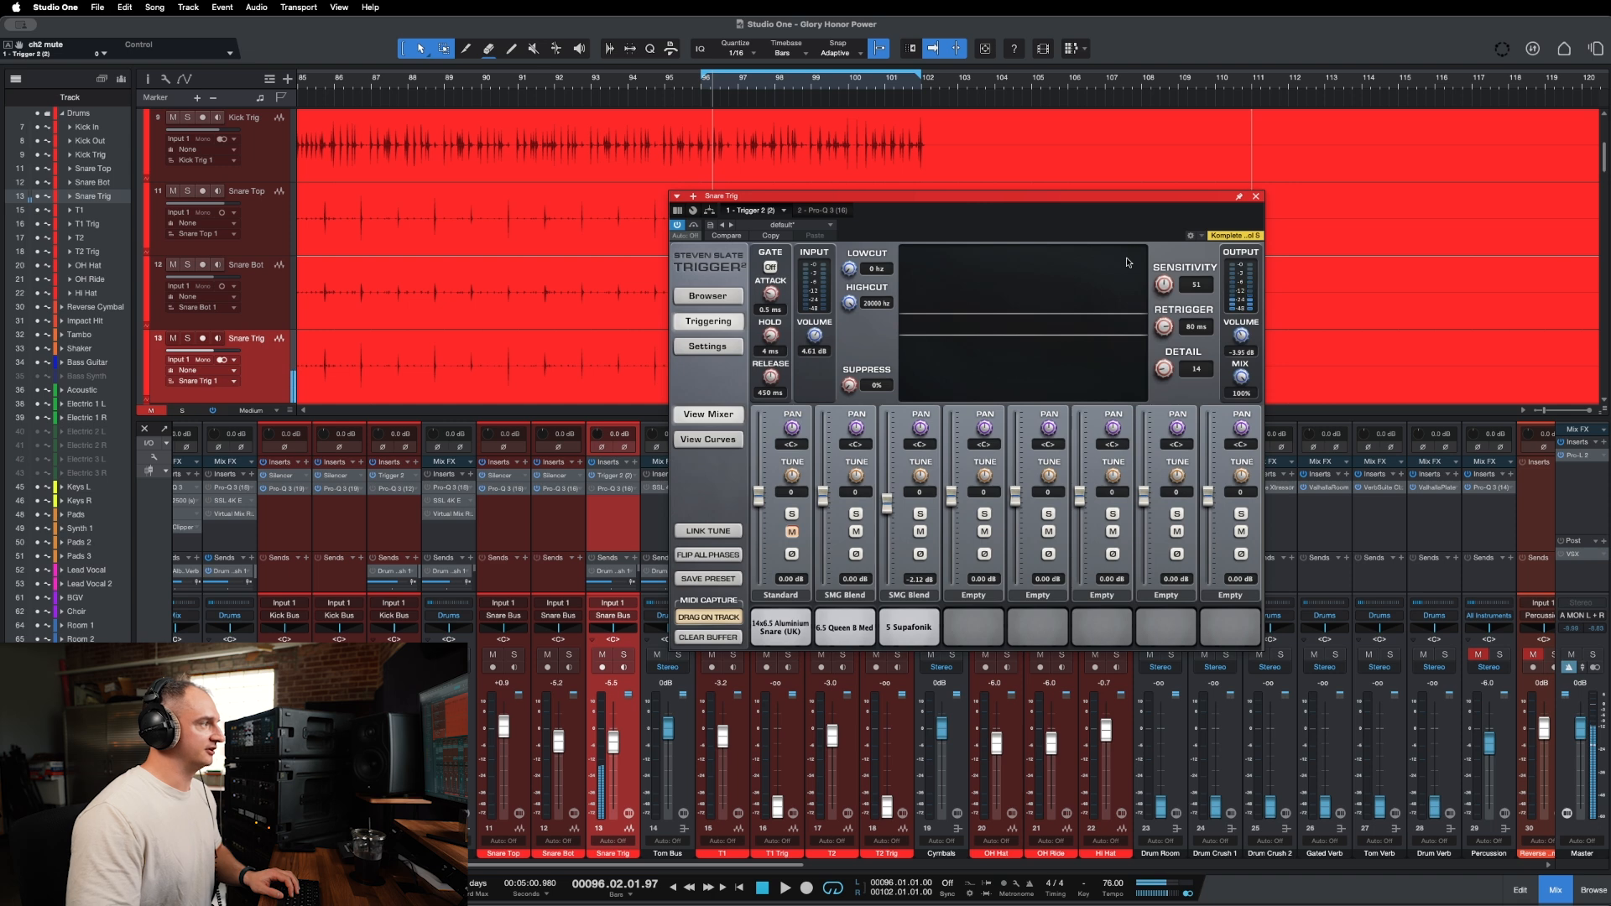
Clear the 14x6.5 Aluminium Snare (UK) slot in Trigger 2 and raise the Snare Trig fader to about -4.0 dB during playback.
{"action": "right_click", "coordinate": [784, 621]}
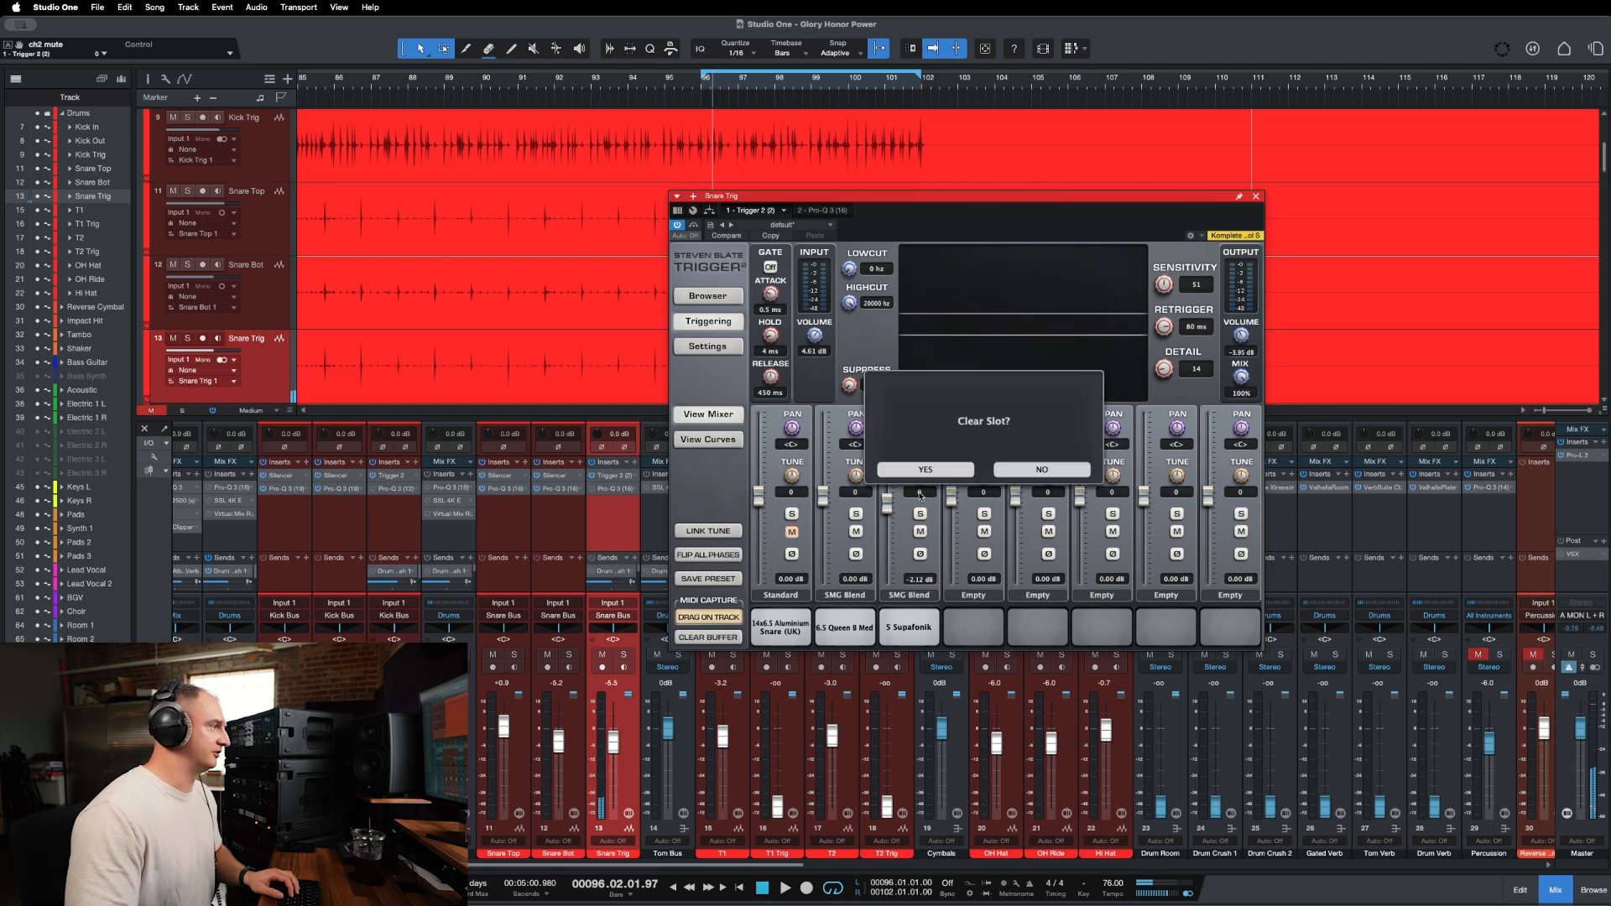
{"action": "left_click", "coordinate": [926, 469]}
{"action": "left_click", "coordinate": [1255, 197]}
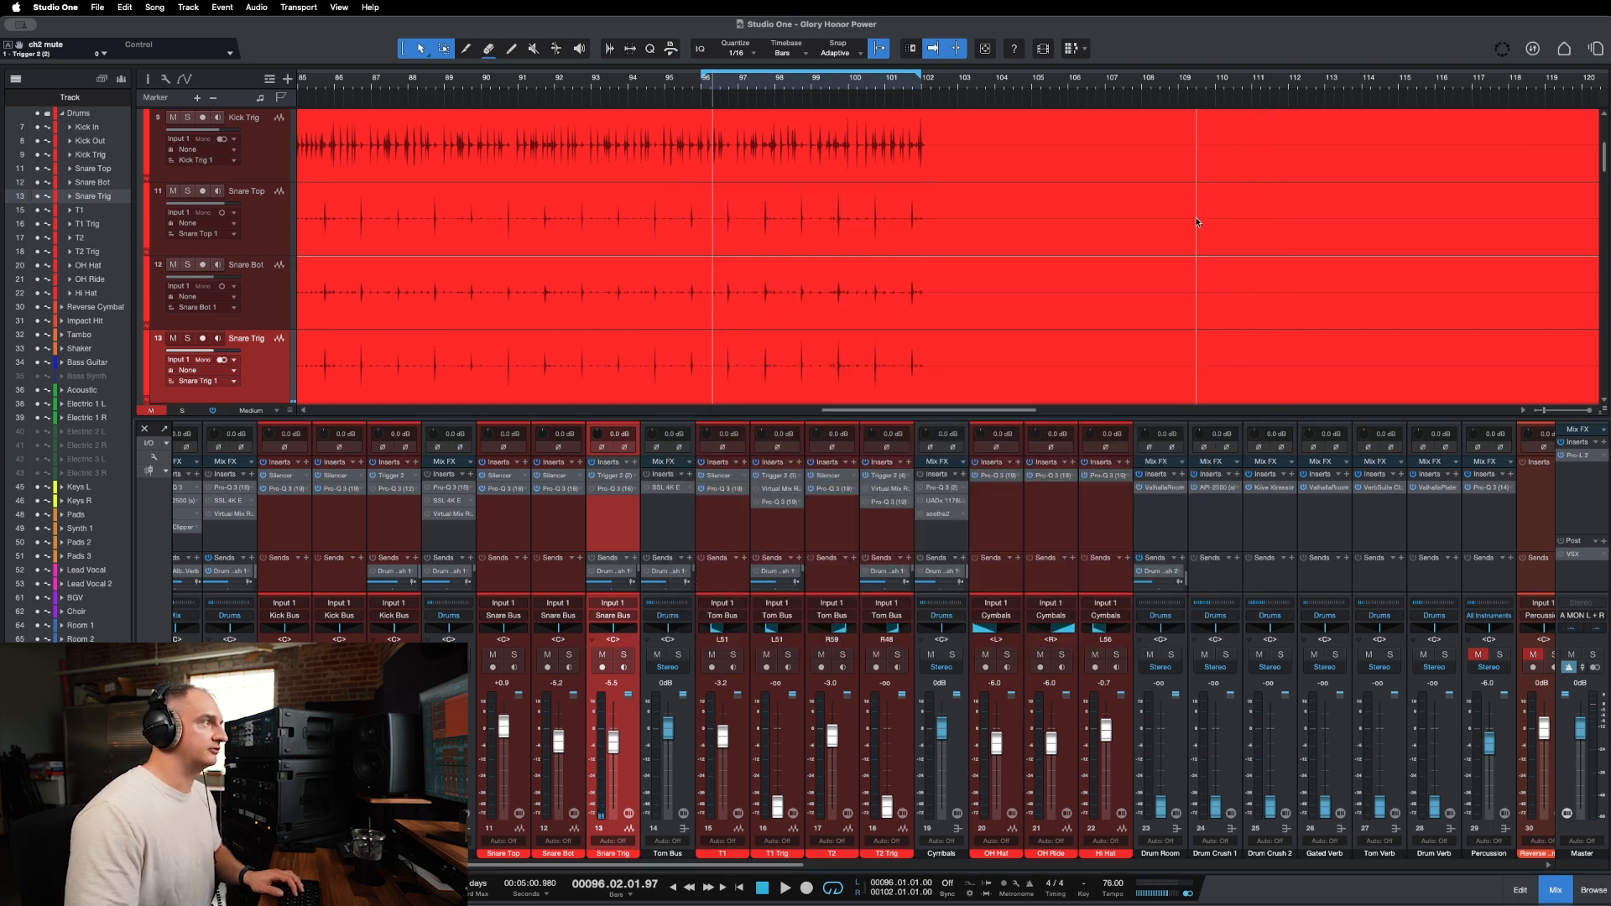
{"action": "key", "text": "space"}
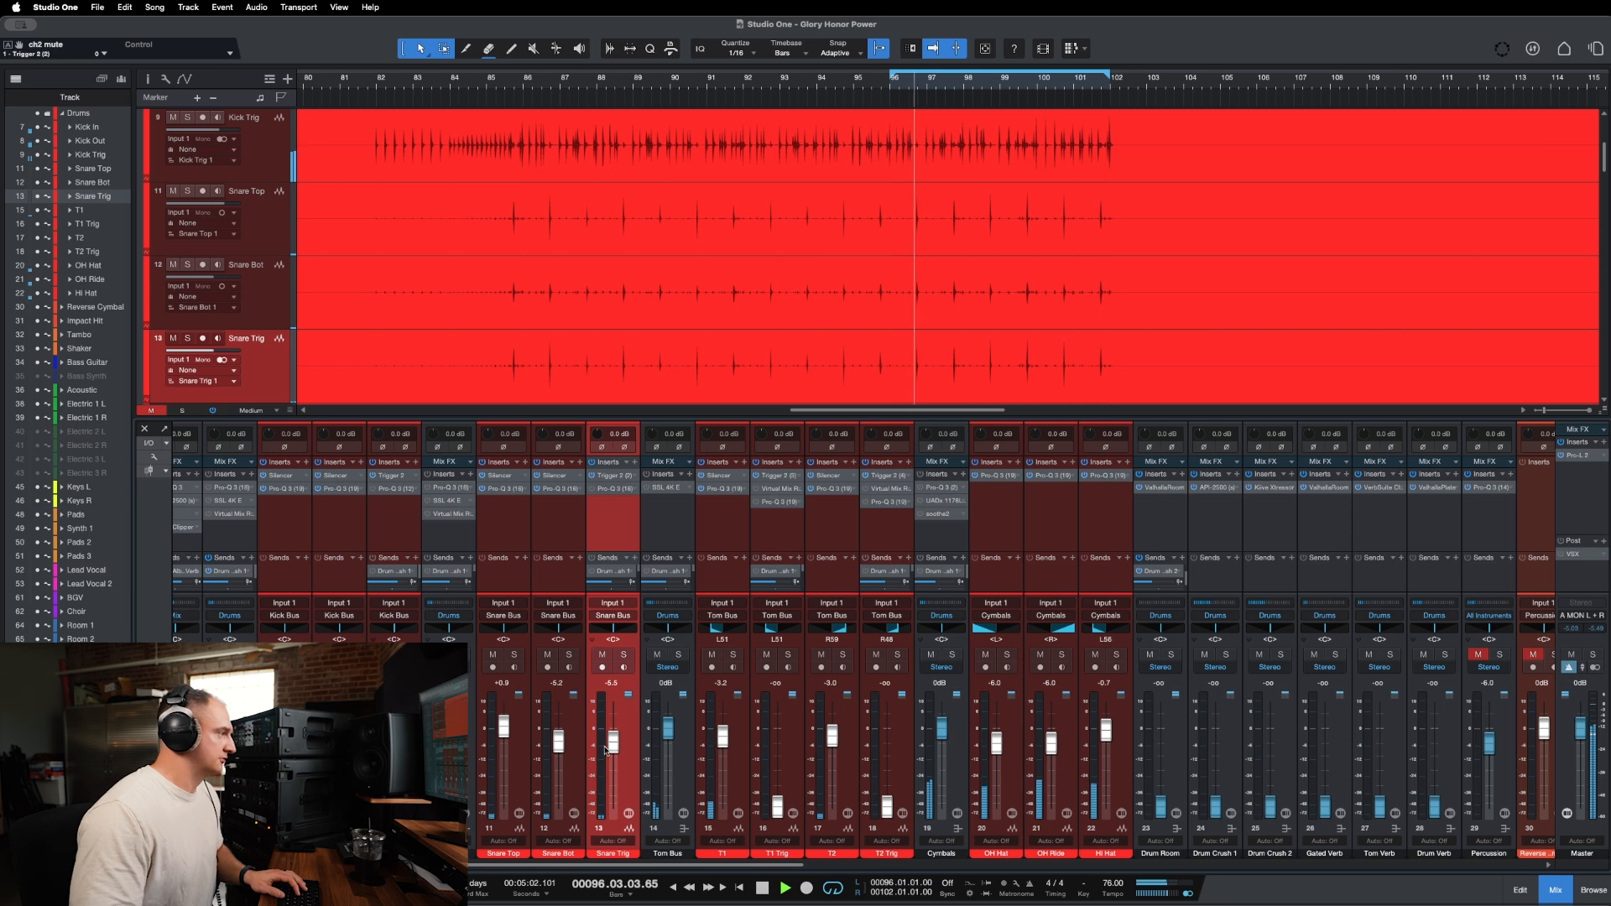
{"action": "mouse_move", "coordinate": [605, 749]}
{"action": "left_mouse_down"}
{"action": "mouse_move", "coordinate": [614, 807]}
{"action": "mouse_move", "coordinate": [612, 748]}
{"action": "left_mouse_up"}
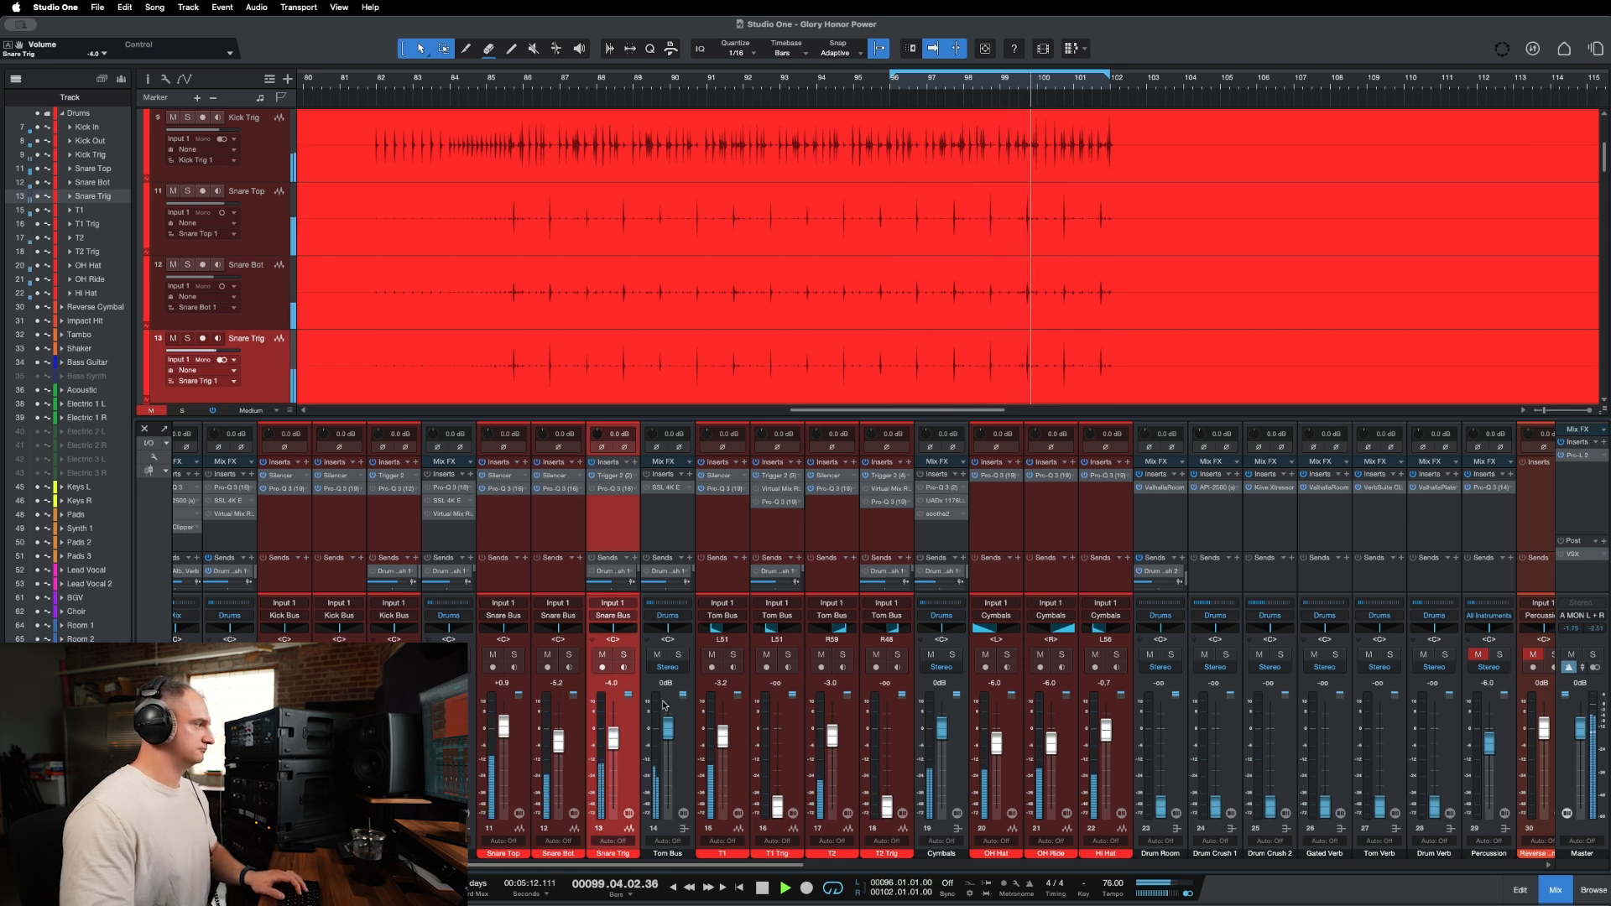
Replay the passage around bar 99 and set the Snare Trig's Trigger 2 retrigger to 84 ms and detail to 24.
{"action": "left_click", "coordinate": [613, 475]}
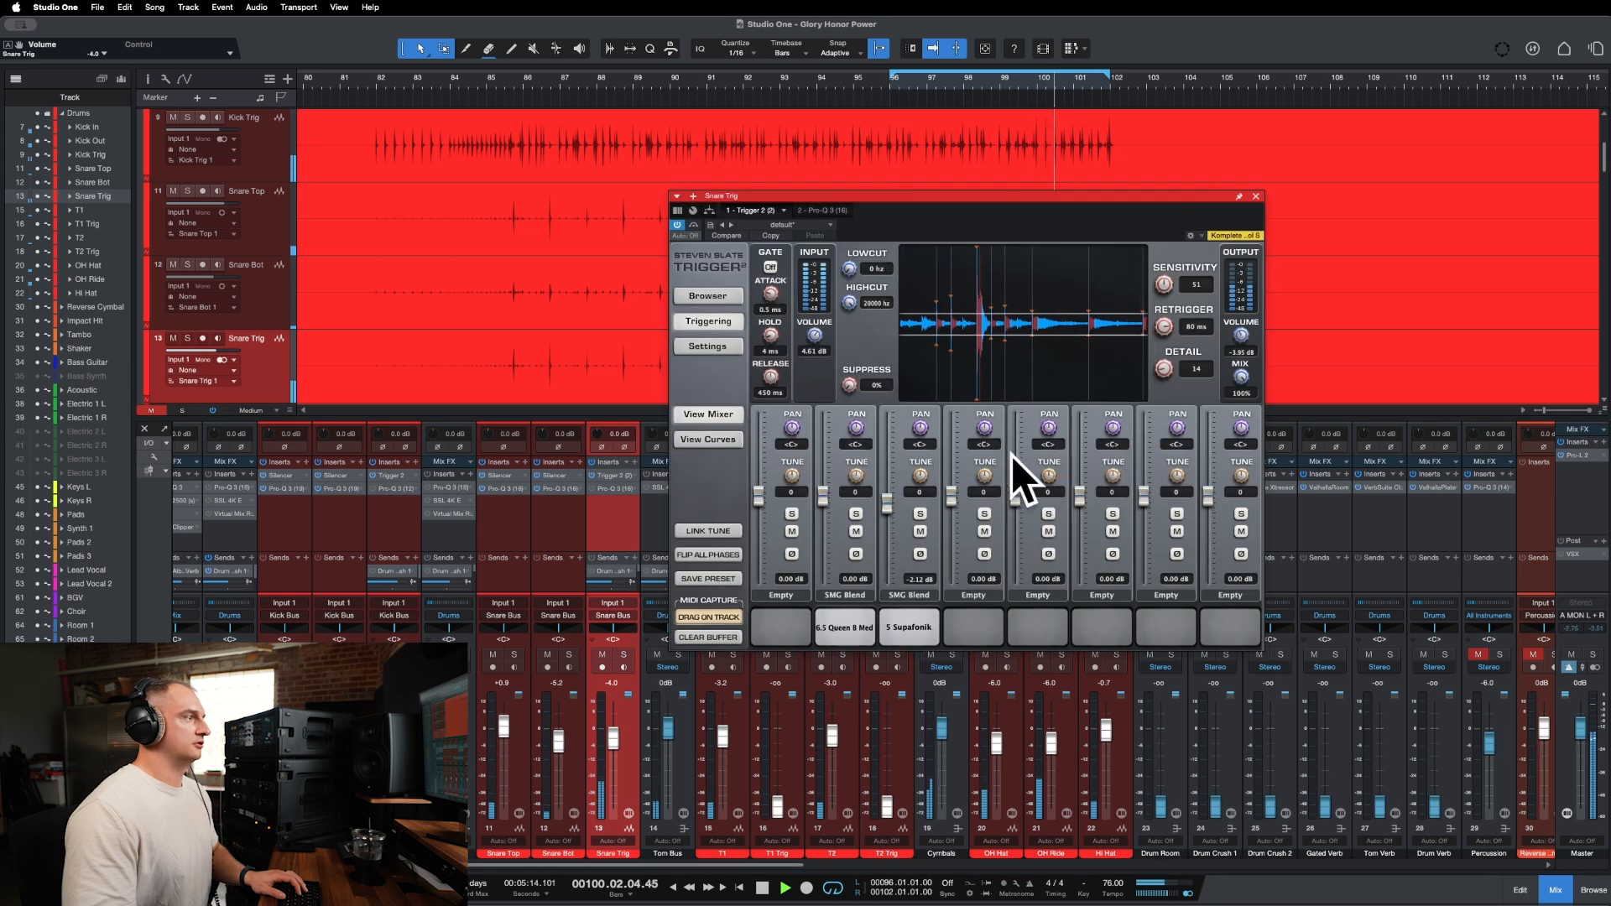
{"action": "key", "text": "space"}
{"action": "left_click_drag", "start_coordinate": [1021, 197], "coordinate": [1040, 348]}
{"action": "scroll", "coordinate": [1018, 332], "scroll_direction": "down", "scroll_amount": 3}
{"action": "left_click", "coordinate": [1013, 98]}
{"action": "key", "text": "space"}
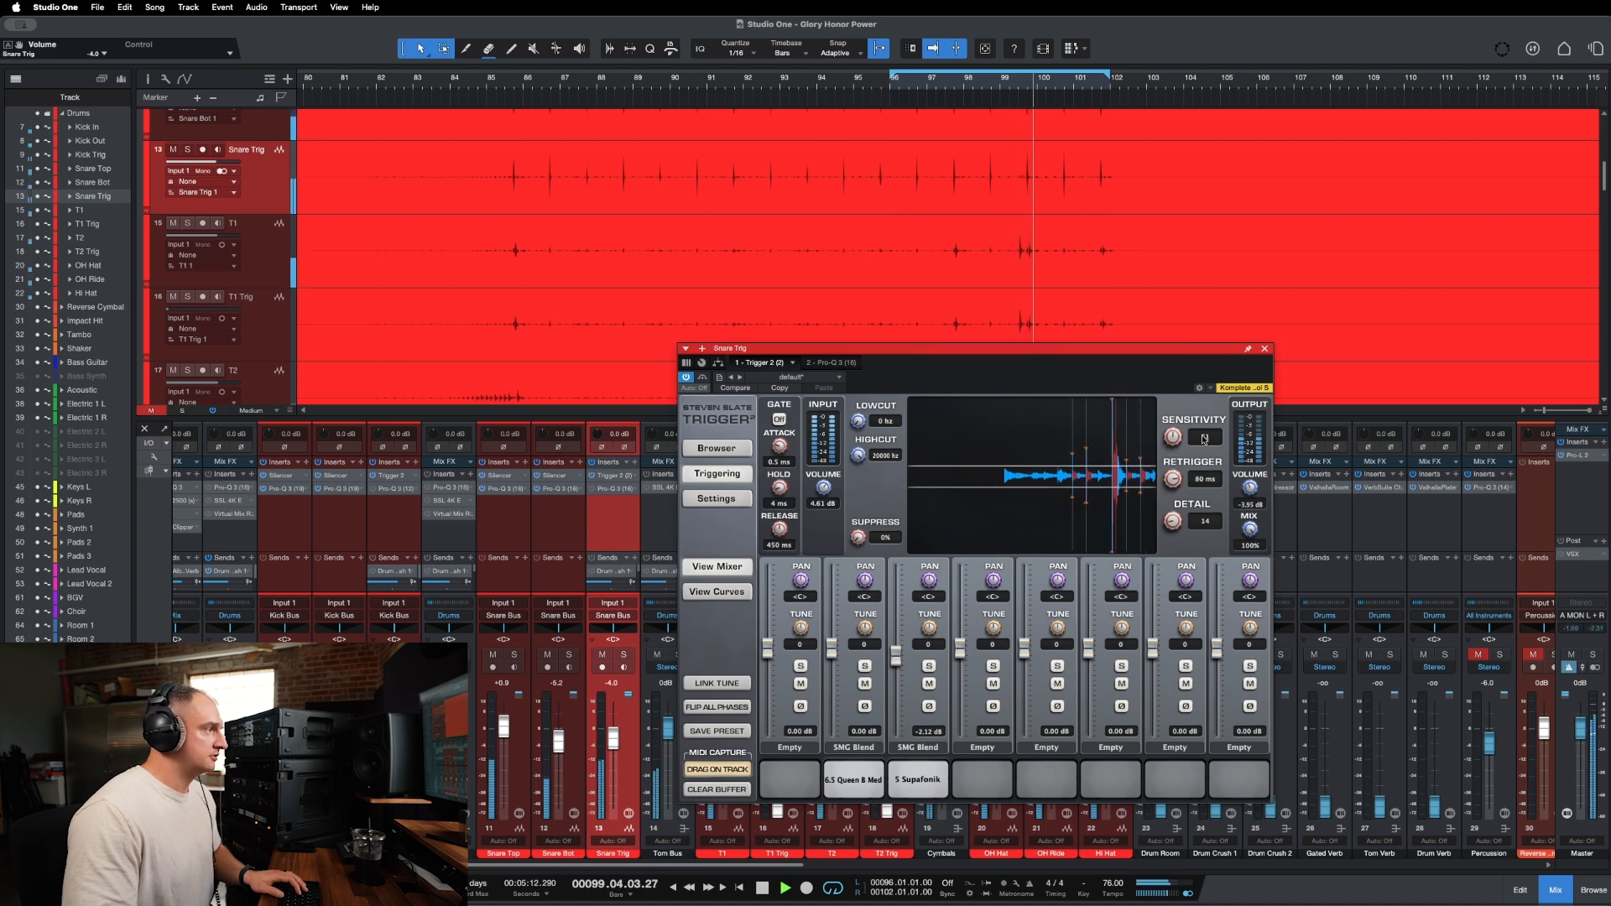
{"action": "left_click_drag", "start_coordinate": [1174, 481], "coordinate": [1176, 504]}
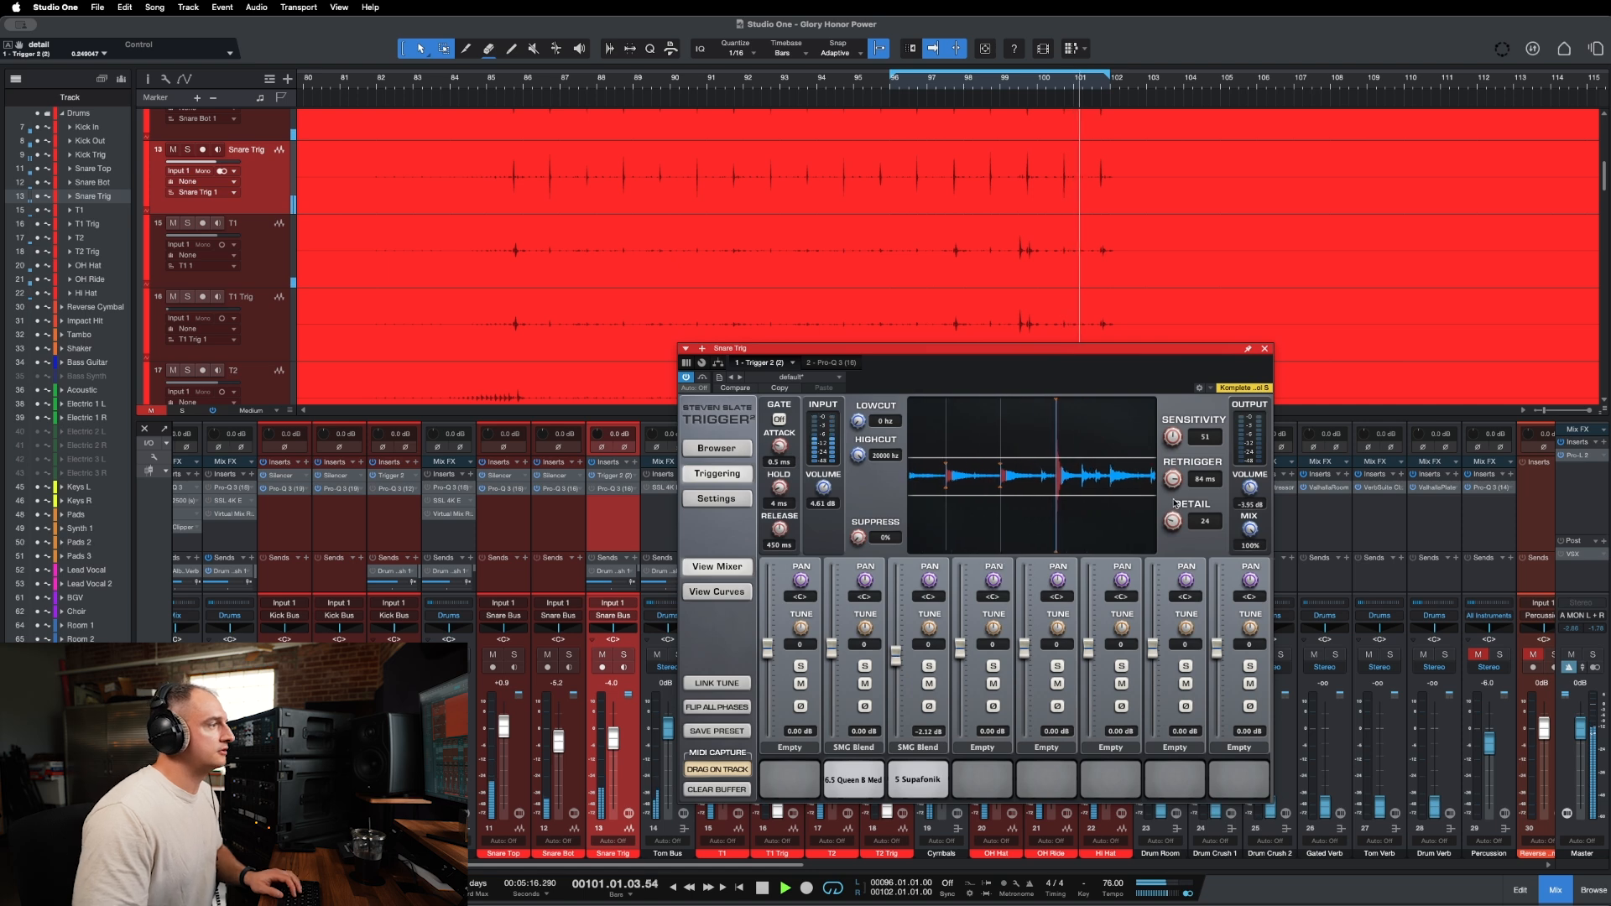
Raise Trigger 2's detail to 41 while replaying the fill near bar 99, close the plug-in, and stop playback.
{"action": "left_click", "coordinate": [1004, 91]}
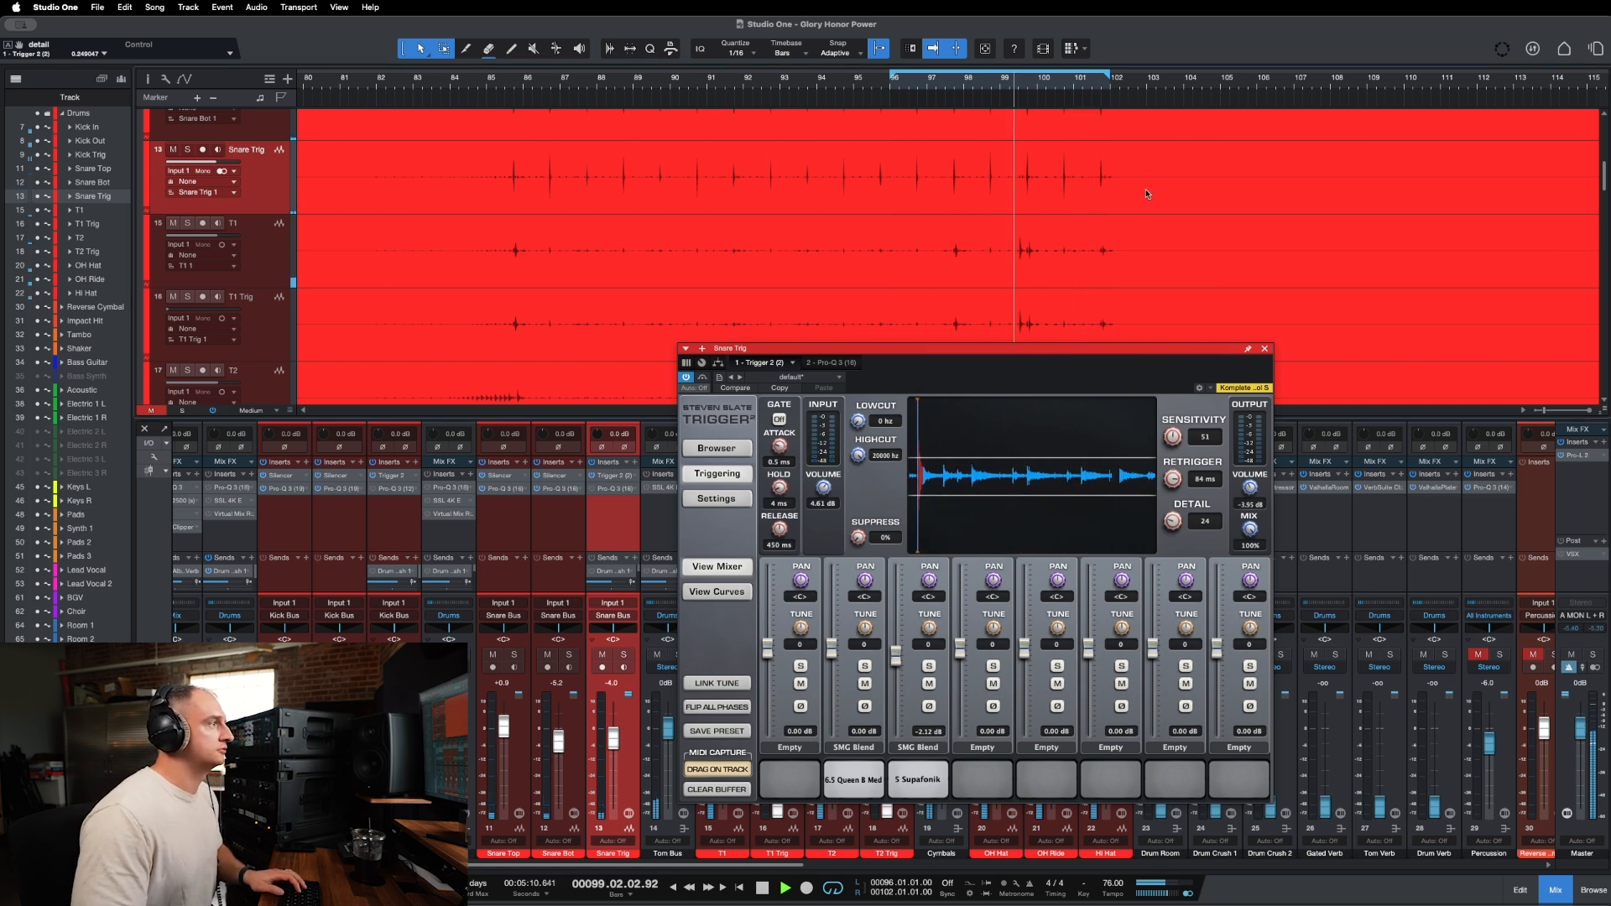
{"action": "left_click_drag", "start_coordinate": [1173, 522], "coordinate": [1173, 507]}
{"action": "left_click", "coordinate": [1009, 89]}
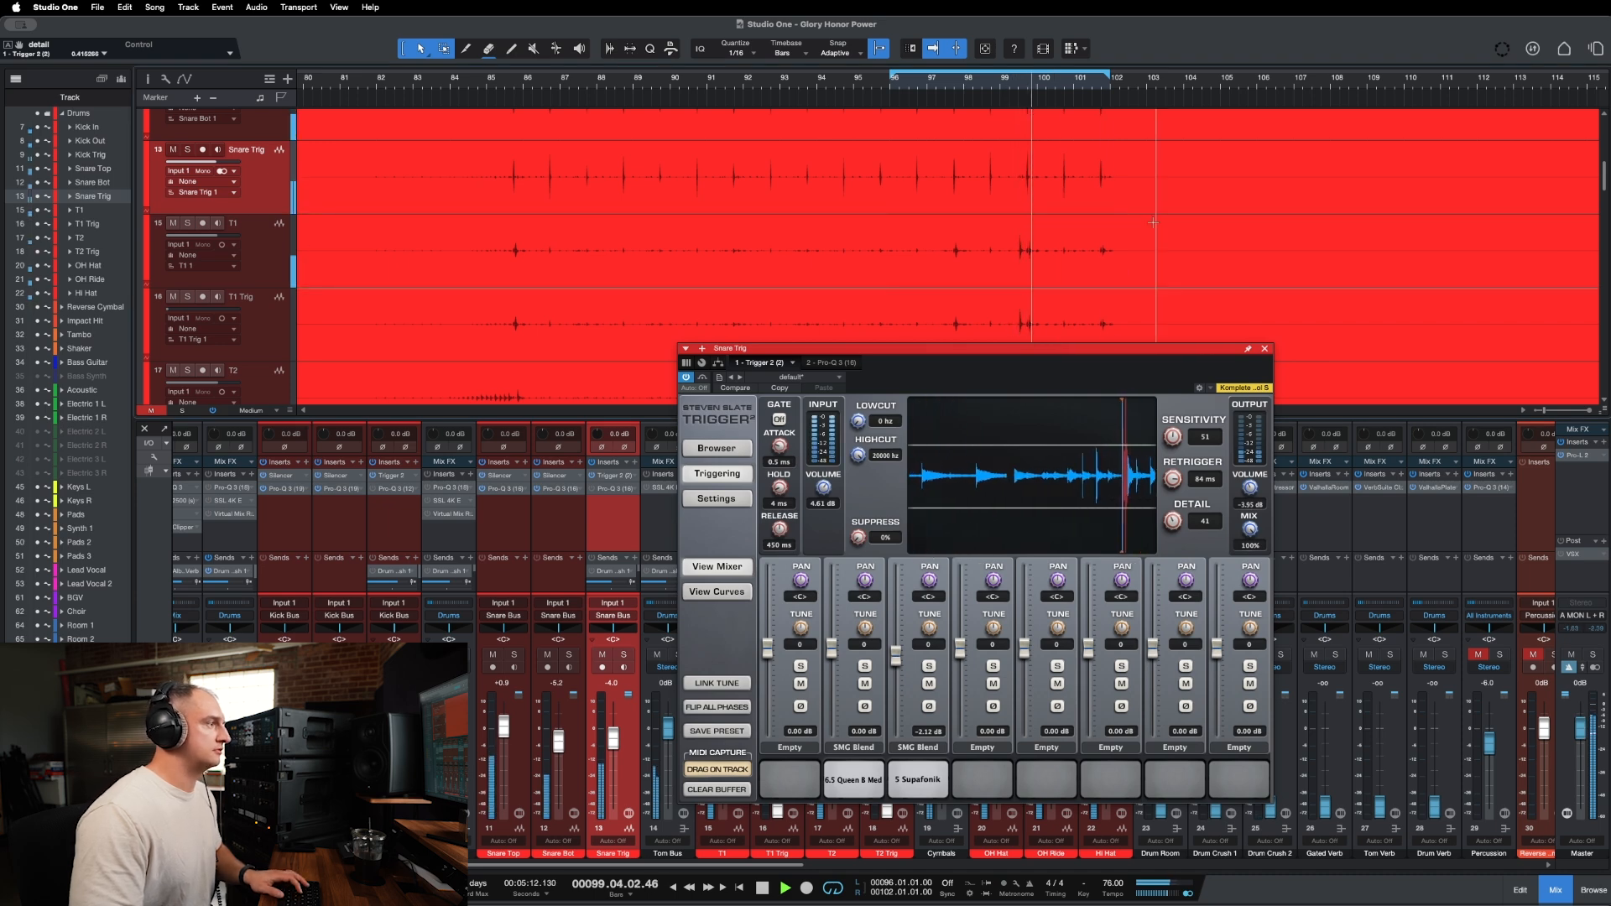
{"action": "left_click", "coordinate": [1265, 348]}
{"action": "key", "text": "space"}
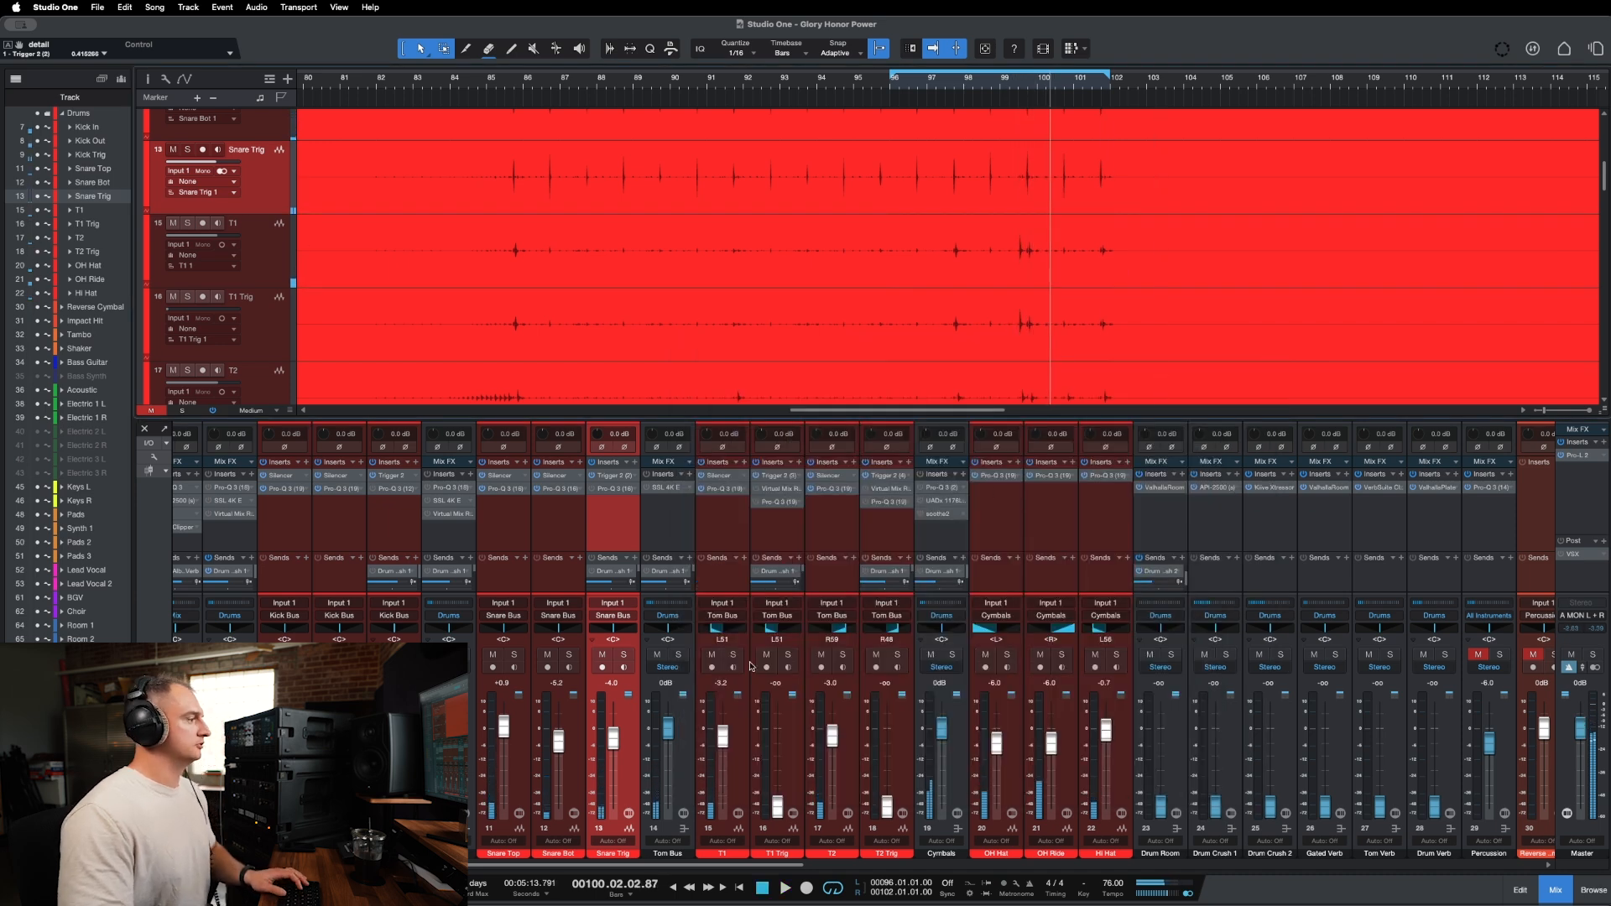
Raise the T1 Trig fader to about -4.0 dB and check the 13 Franky Tom sample in its Trigger 2.
{"action": "left_click", "coordinate": [776, 522]}
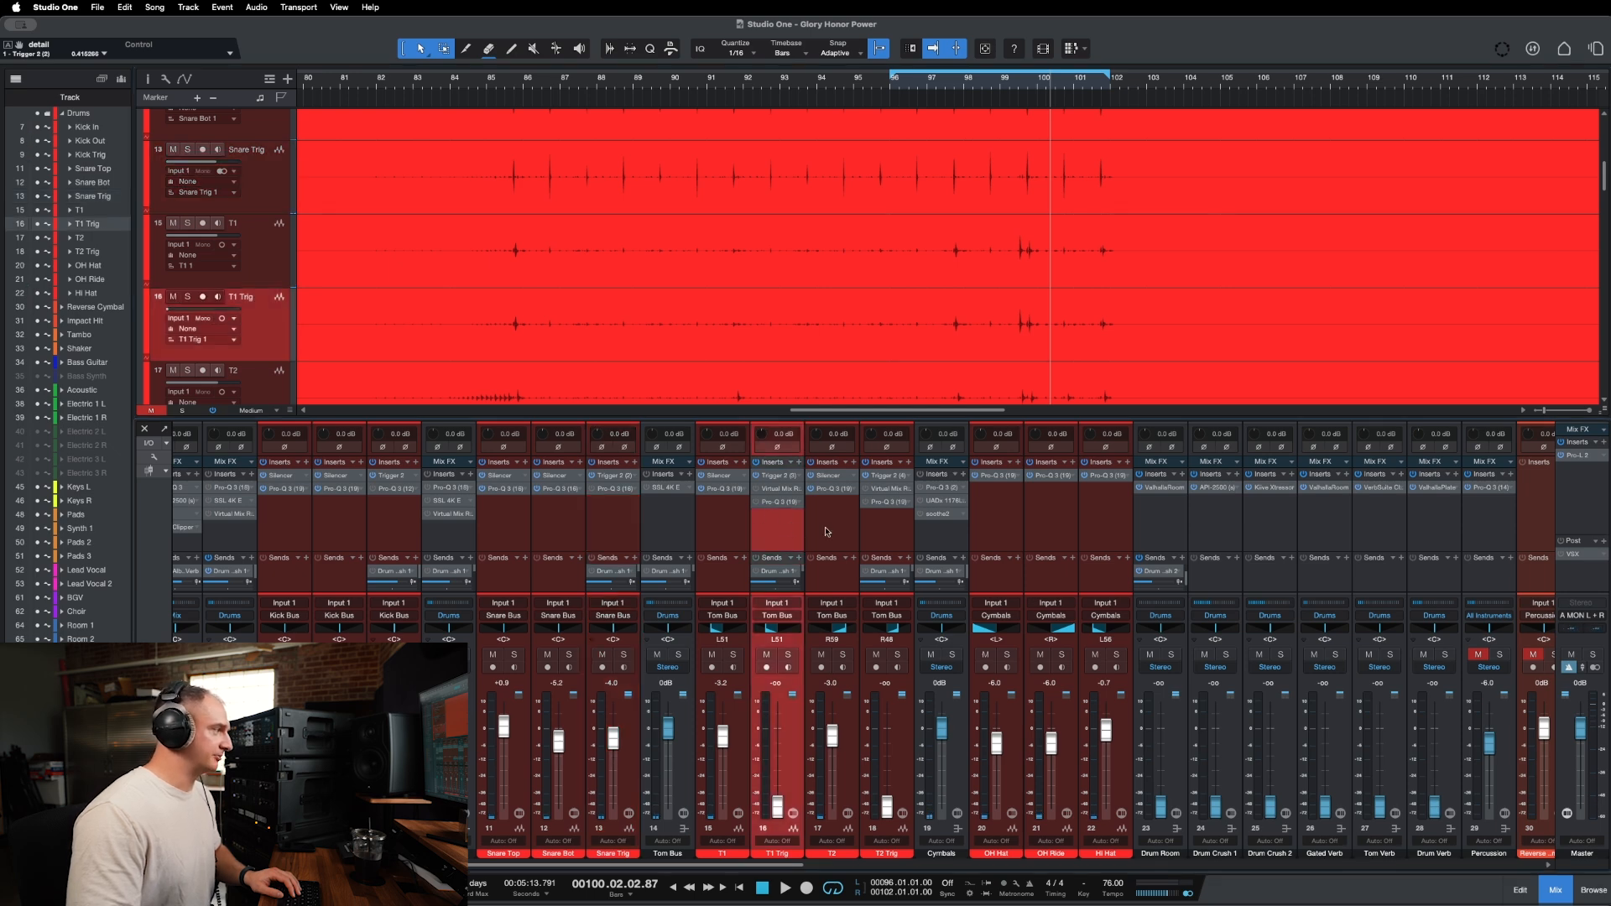
{"action": "left_click", "coordinate": [879, 527]}
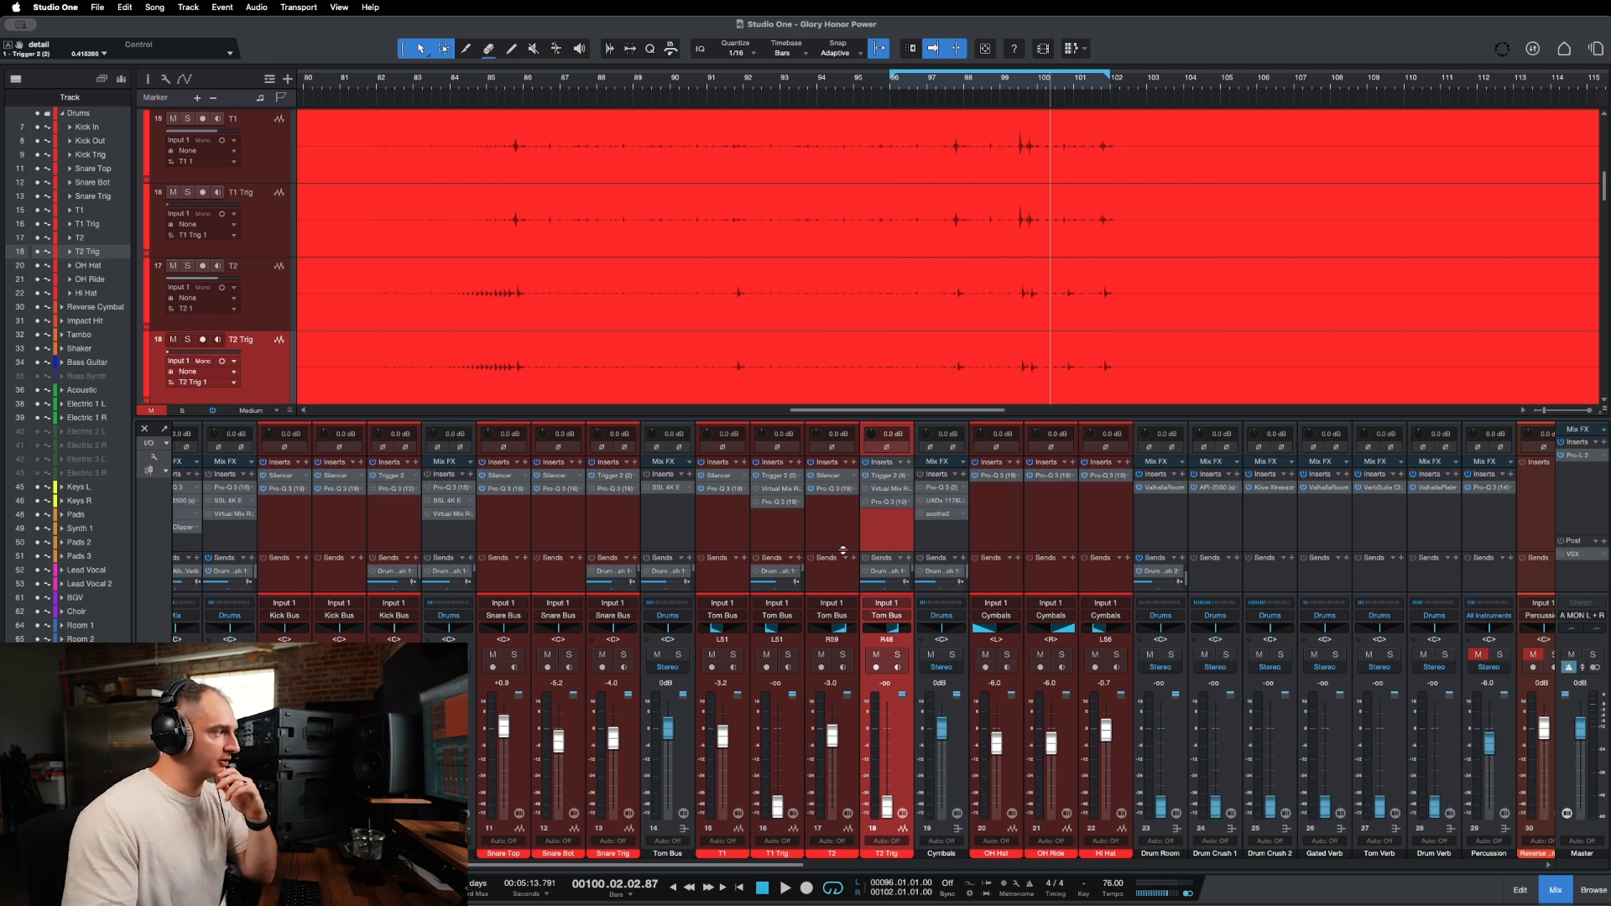
{"action": "left_click", "coordinate": [792, 526]}
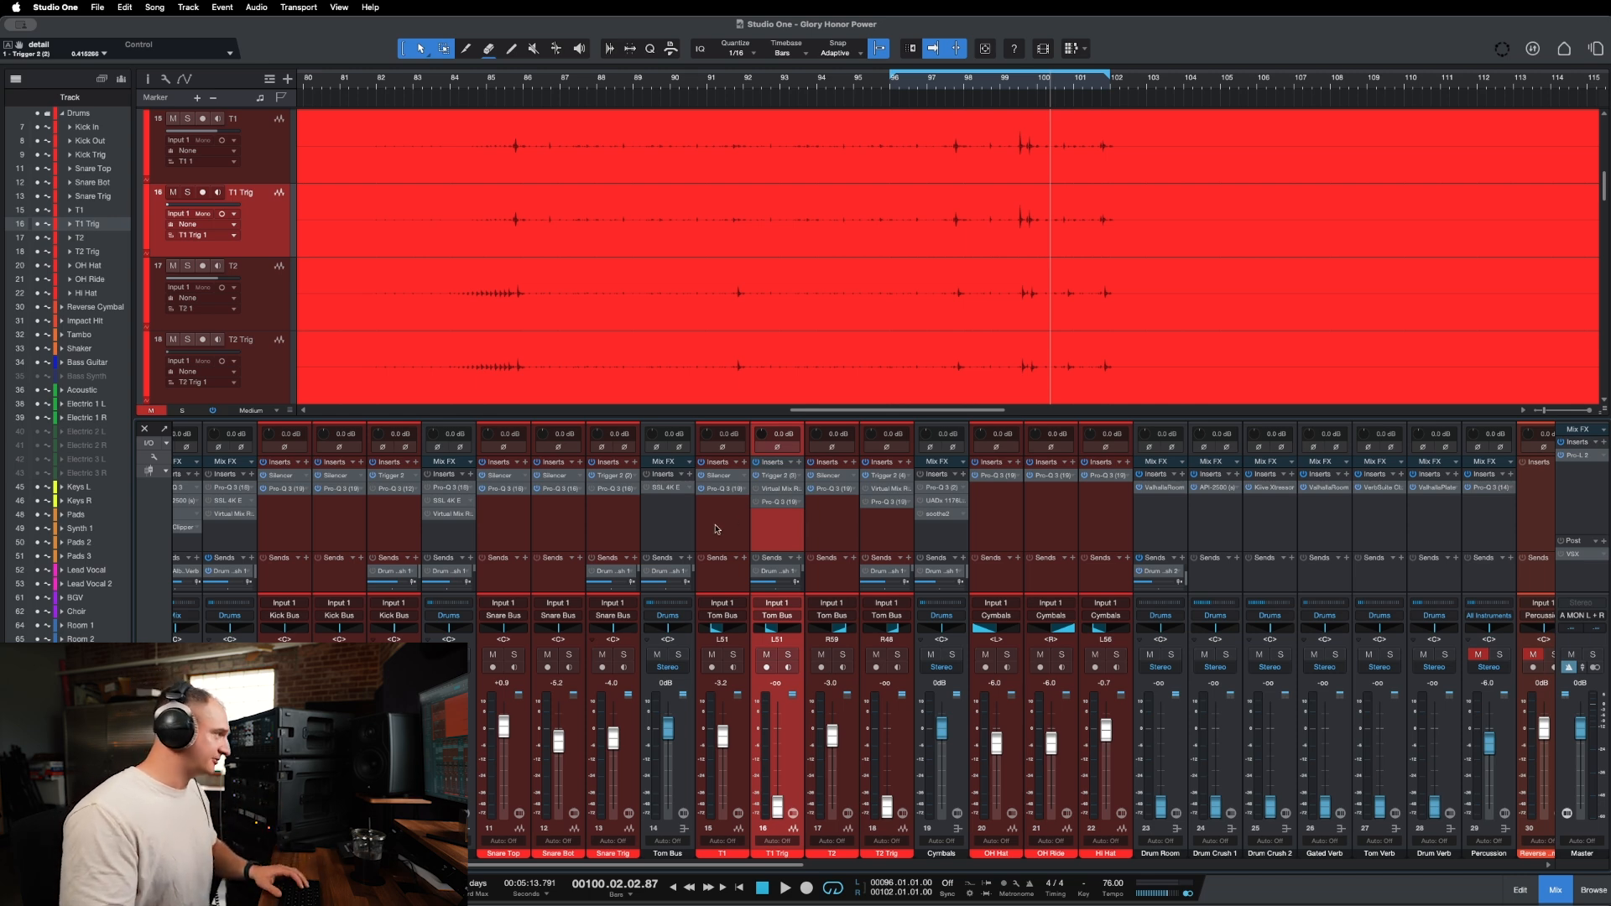
{"action": "left_click_drag", "start_coordinate": [777, 807], "coordinate": [776, 738]}
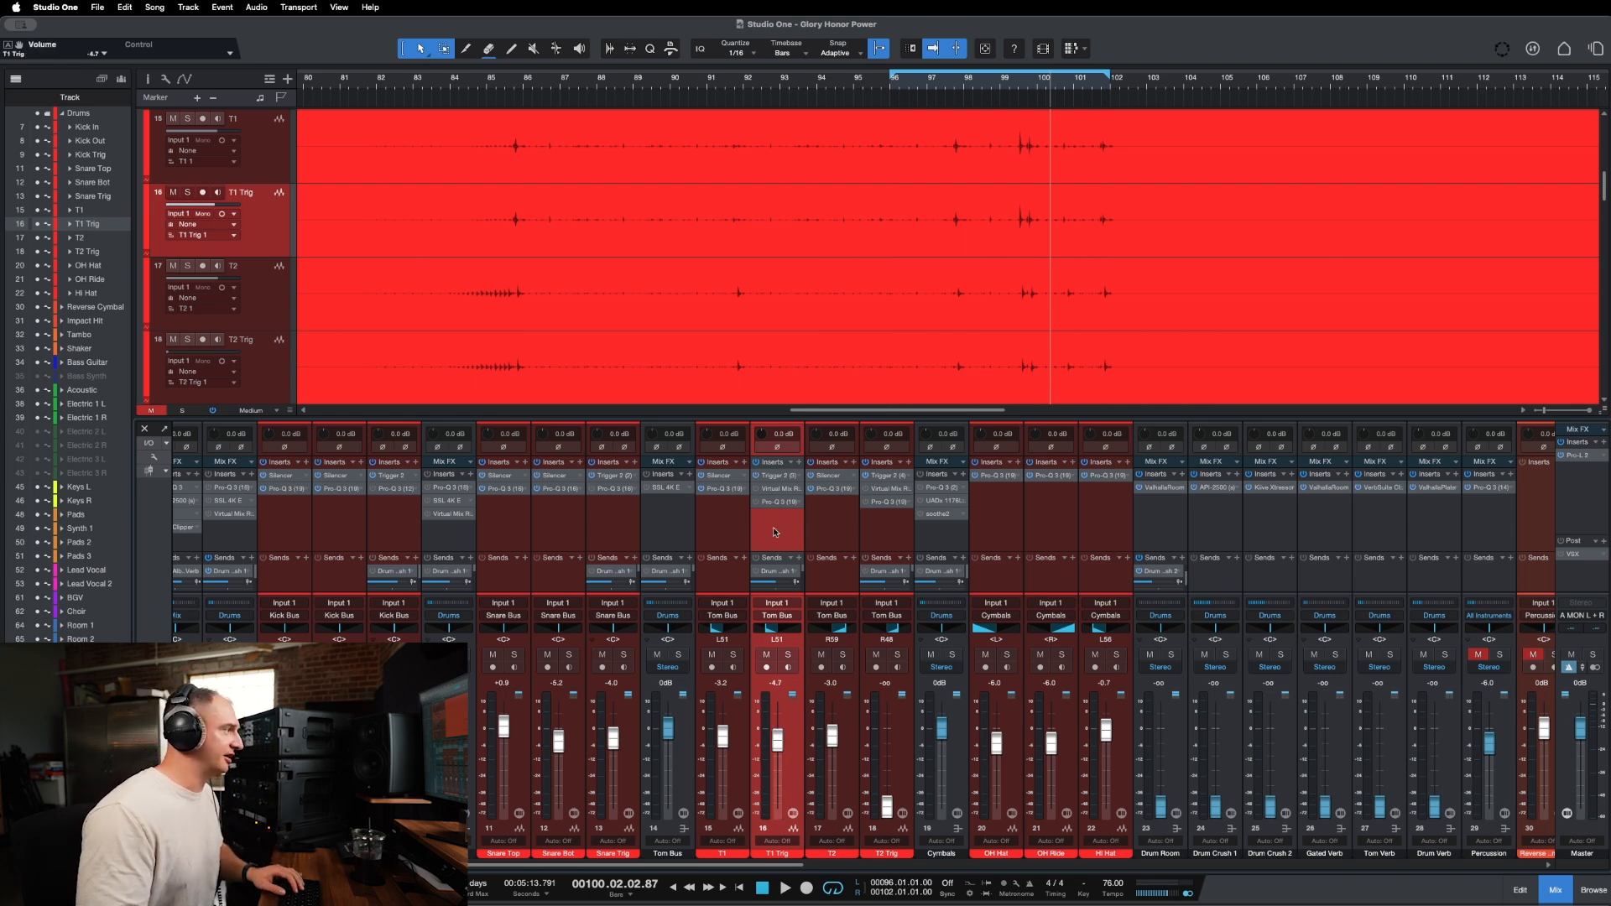
{"action": "left_click", "coordinate": [779, 475]}
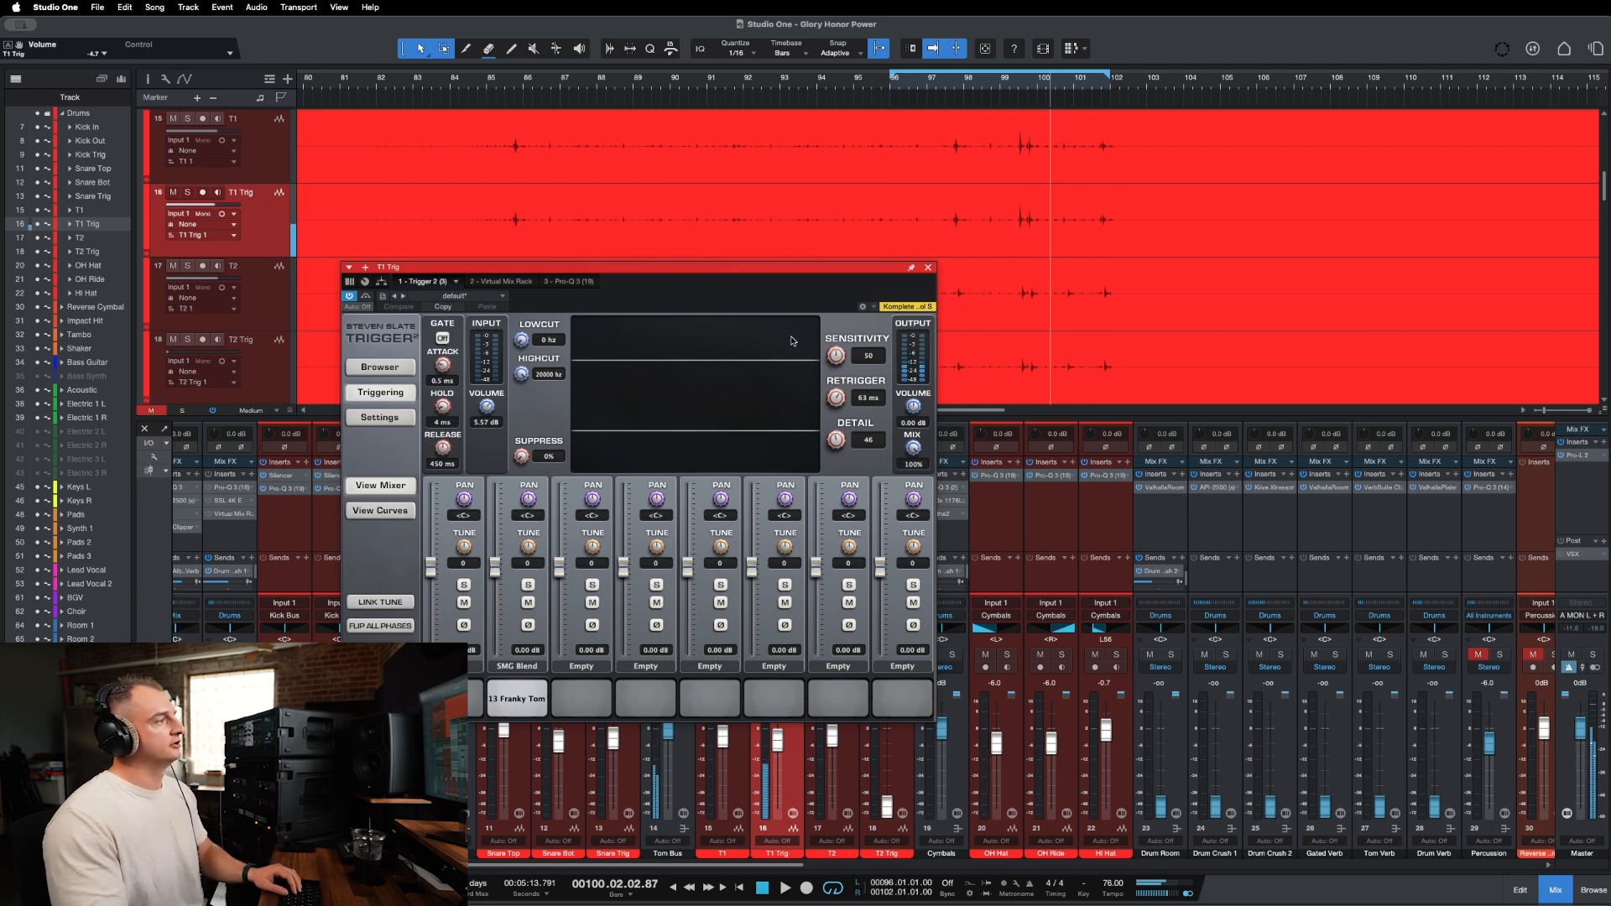
{"action": "left_click", "coordinate": [928, 267]}
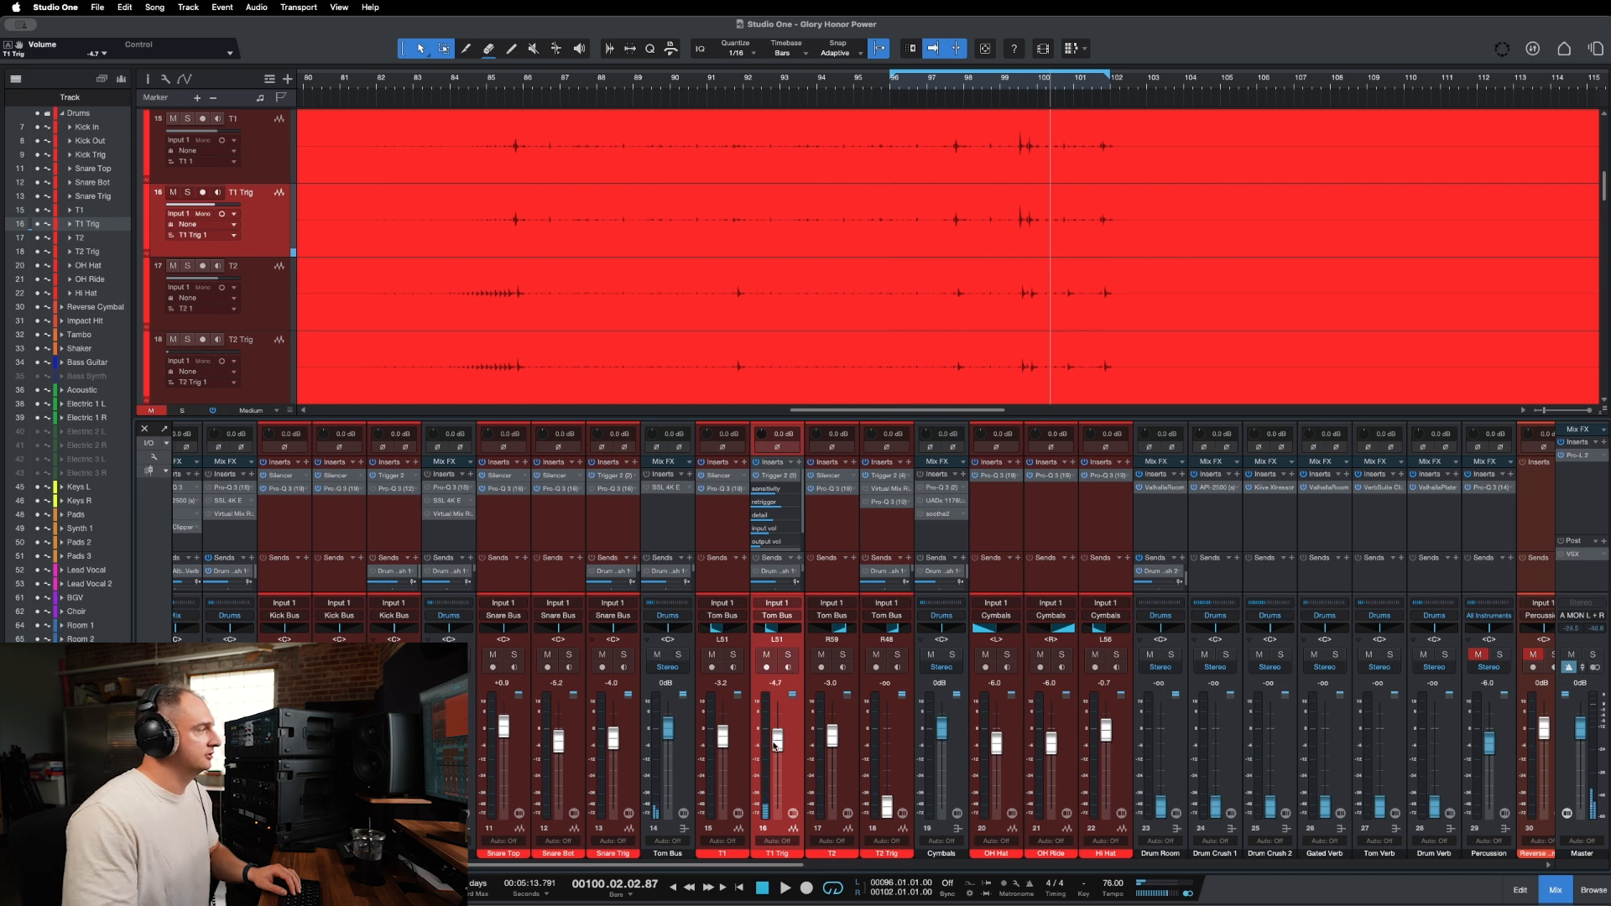
{"action": "left_click_drag", "start_coordinate": [776, 745], "coordinate": [776, 738]}
Check the T2 Trig's sample in Trigger 2 with its fader raised, and pull both tom trigger faders fully down.
{"action": "left_click_drag", "start_coordinate": [887, 804], "coordinate": [887, 746]}
{"action": "left_click", "coordinate": [907, 476]}
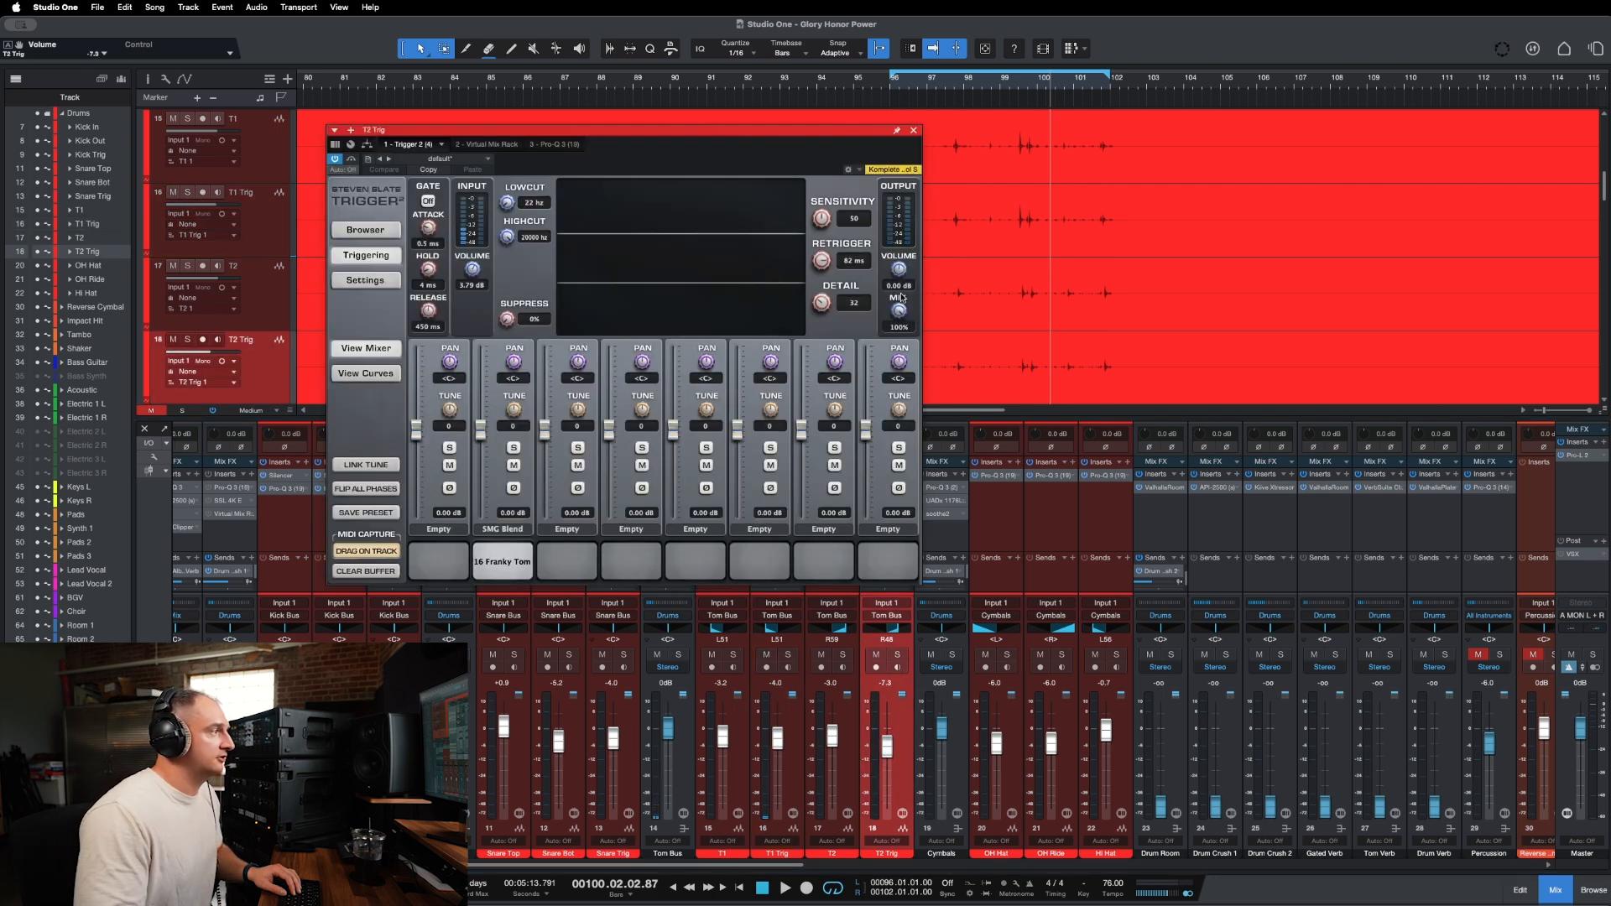
{"action": "left_click", "coordinate": [913, 130]}
{"action": "left_click_drag", "start_coordinate": [887, 753], "coordinate": [887, 807]}
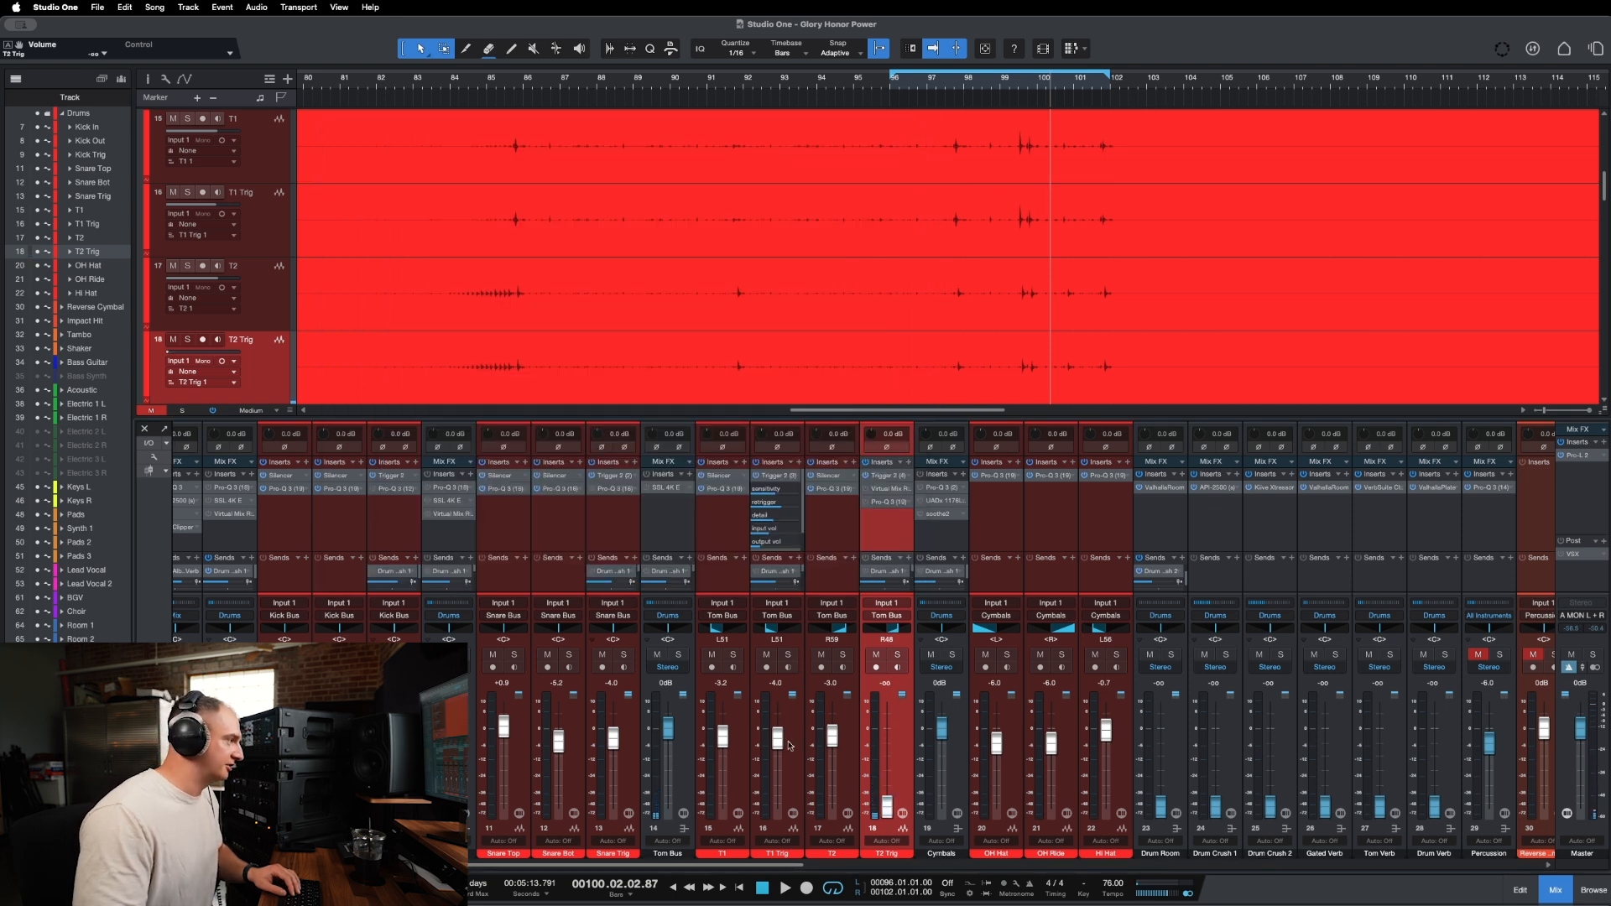
{"action": "left_click_drag", "start_coordinate": [778, 739], "coordinate": [778, 808]}
Set the loop range from 99.02 to 100.02 around the tom fill and start playback.
{"action": "left_click", "coordinate": [781, 479]}
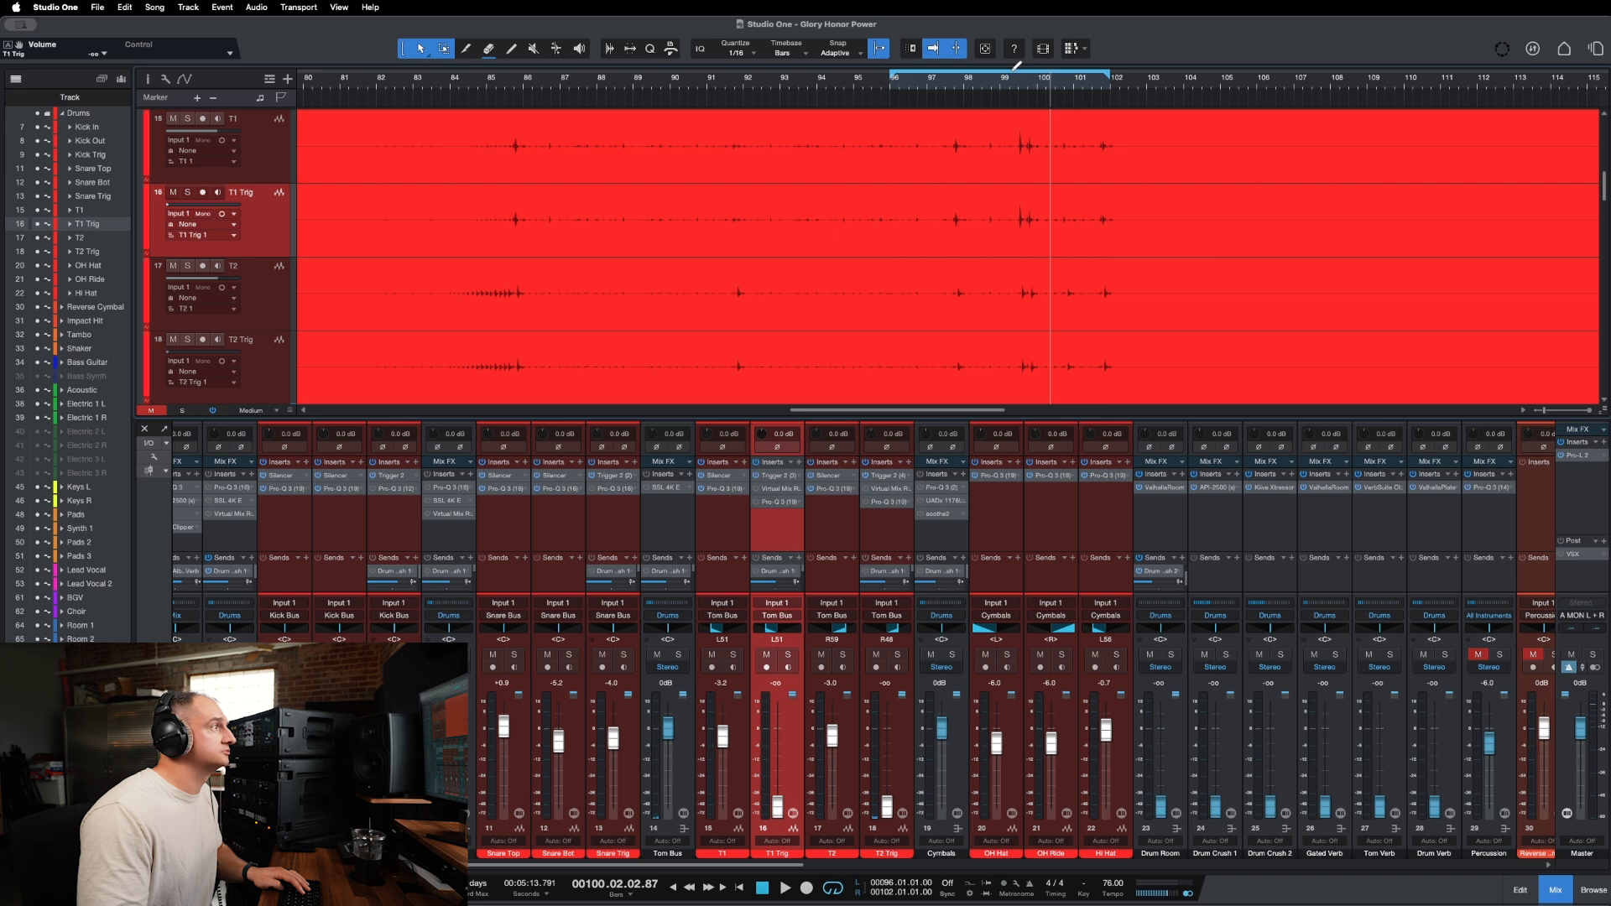
{"action": "left_click_drag", "start_coordinate": [1012, 72], "coordinate": [1046, 74]}
{"action": "key", "text": "space"}
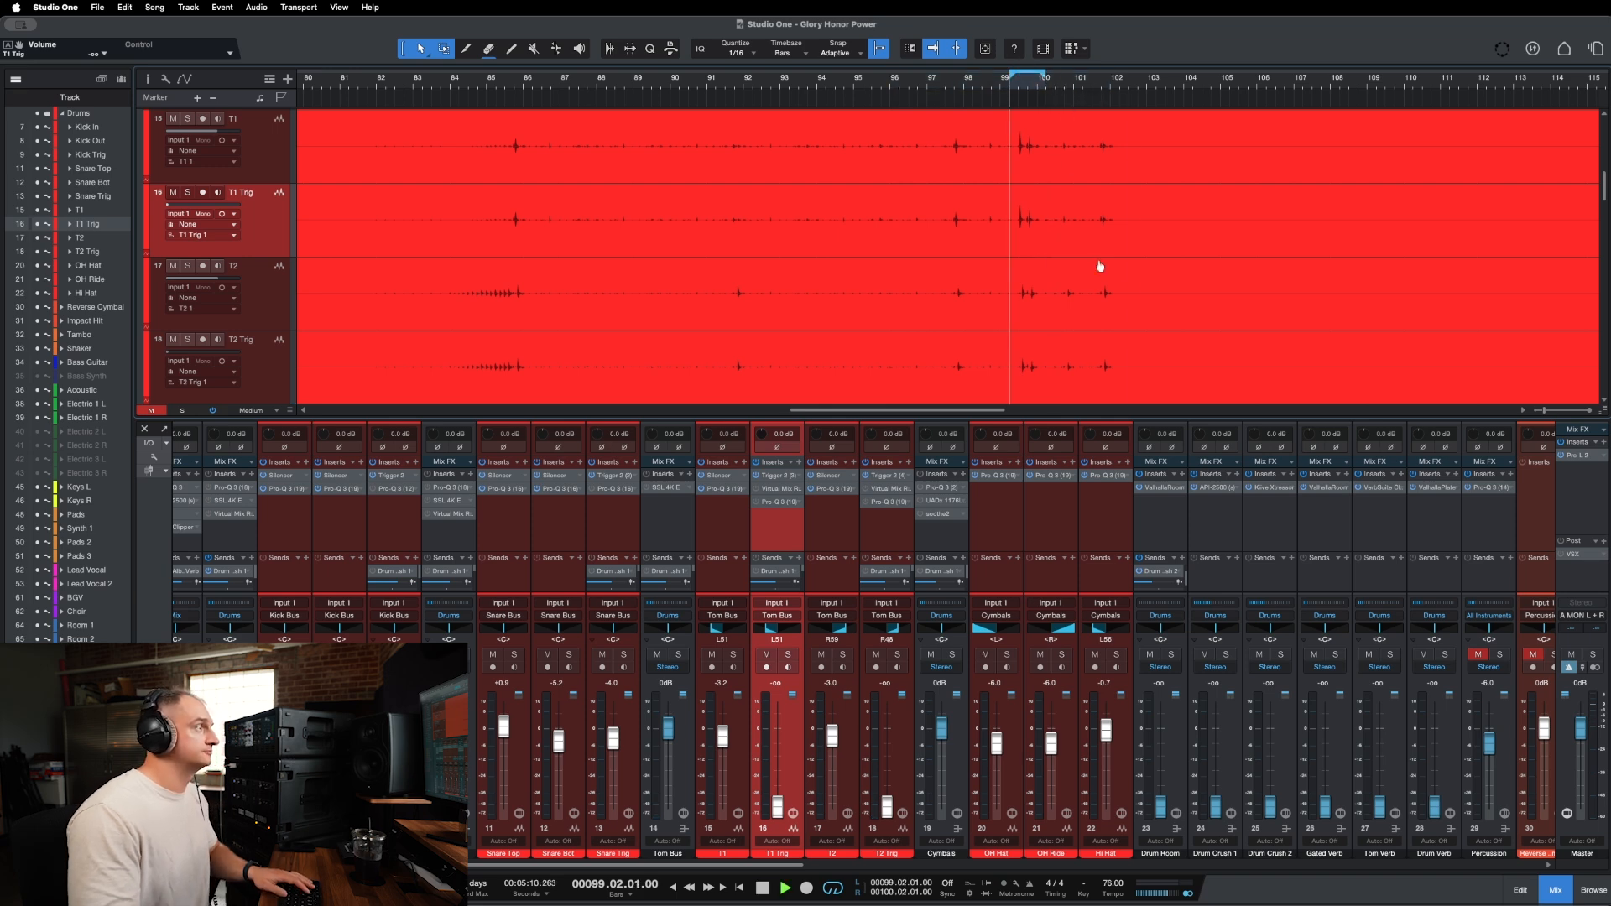
Blend in the T1 Trig at about -3.7 dB and the T2 Trig at about -4.5 dB, stop playback, and save the song.
{"action": "left_click_drag", "start_coordinate": [777, 808], "coordinate": [780, 742]}
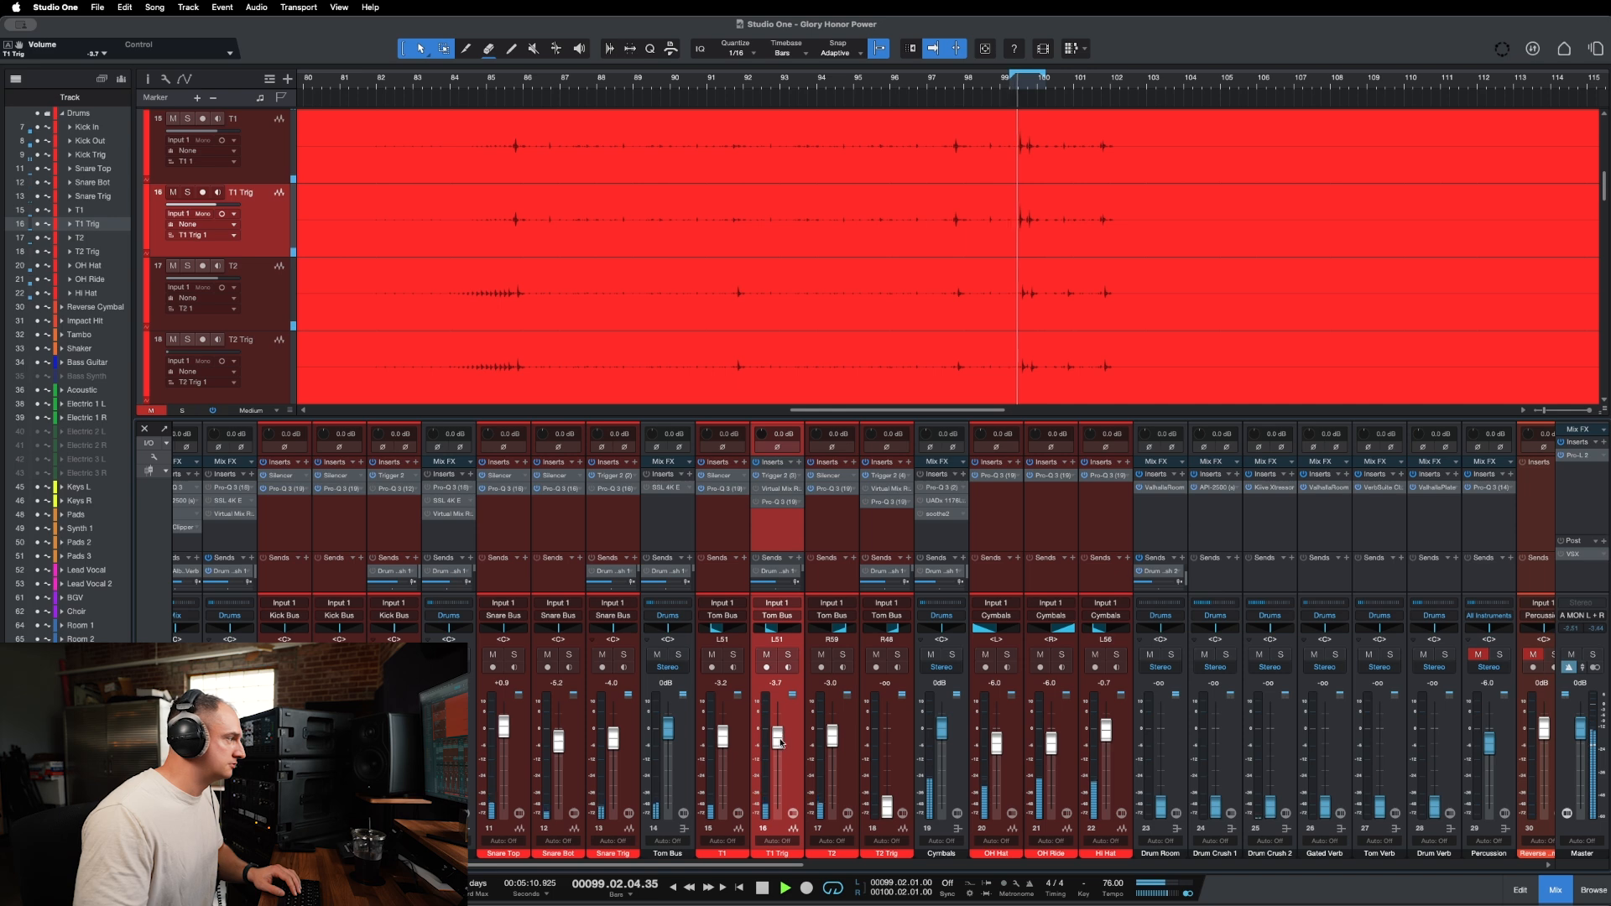
{"action": "left_click_drag", "start_coordinate": [886, 806], "coordinate": [885, 739]}
{"action": "key", "text": "space"}
{"action": "key", "text": "super+s"}
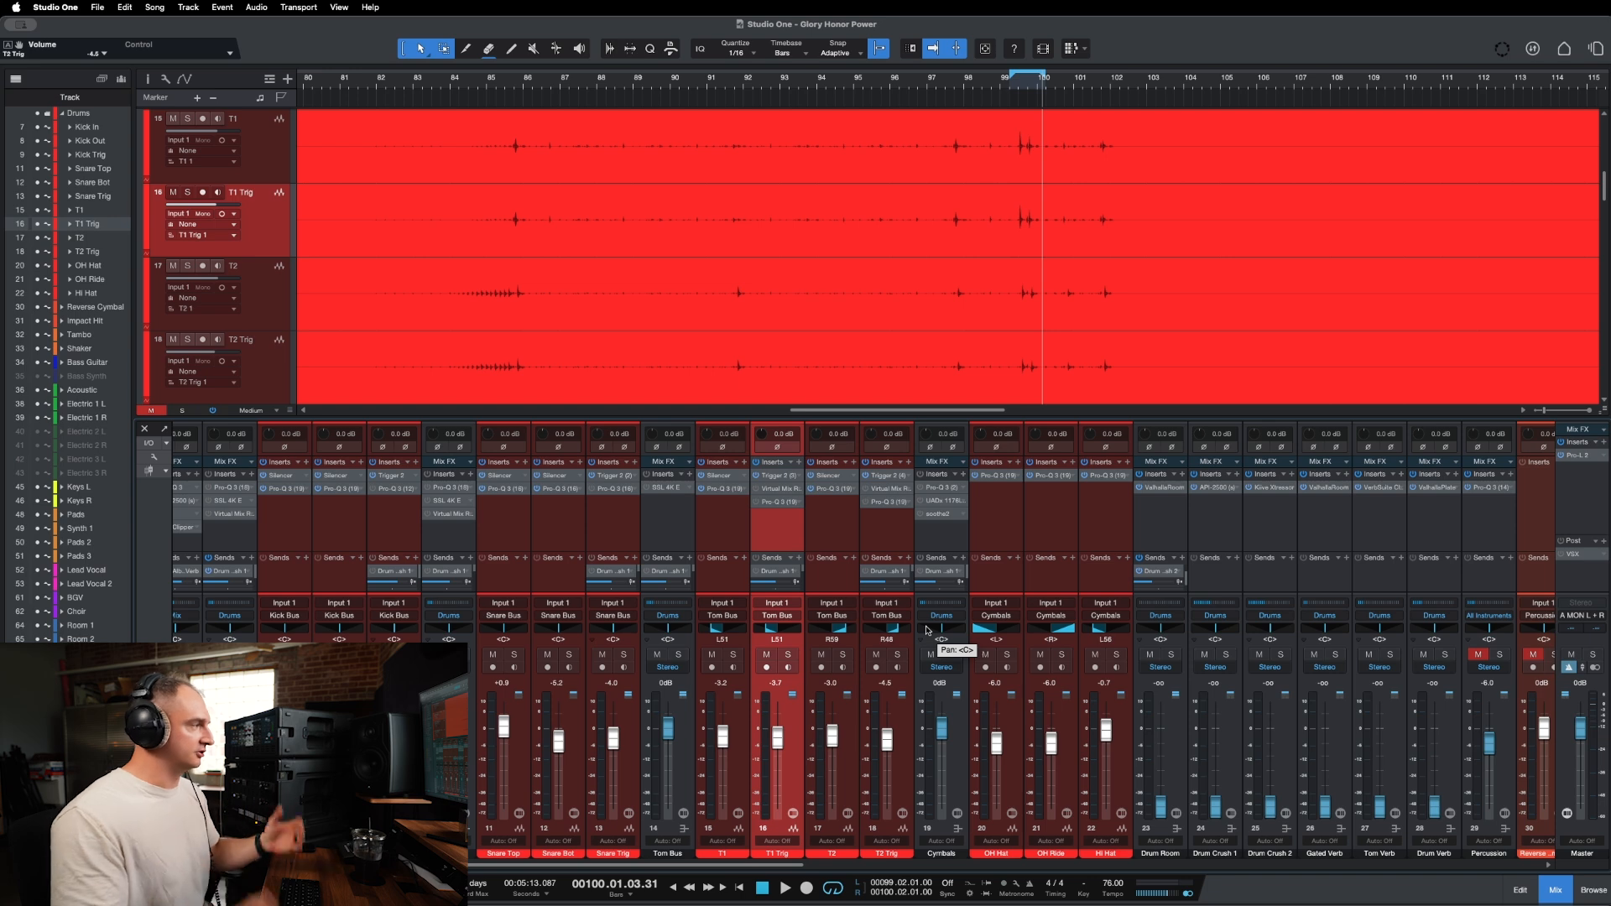
{"action": "scroll", "coordinate": [932, 217], "scroll_direction": "right", "scroll_amount": 2}
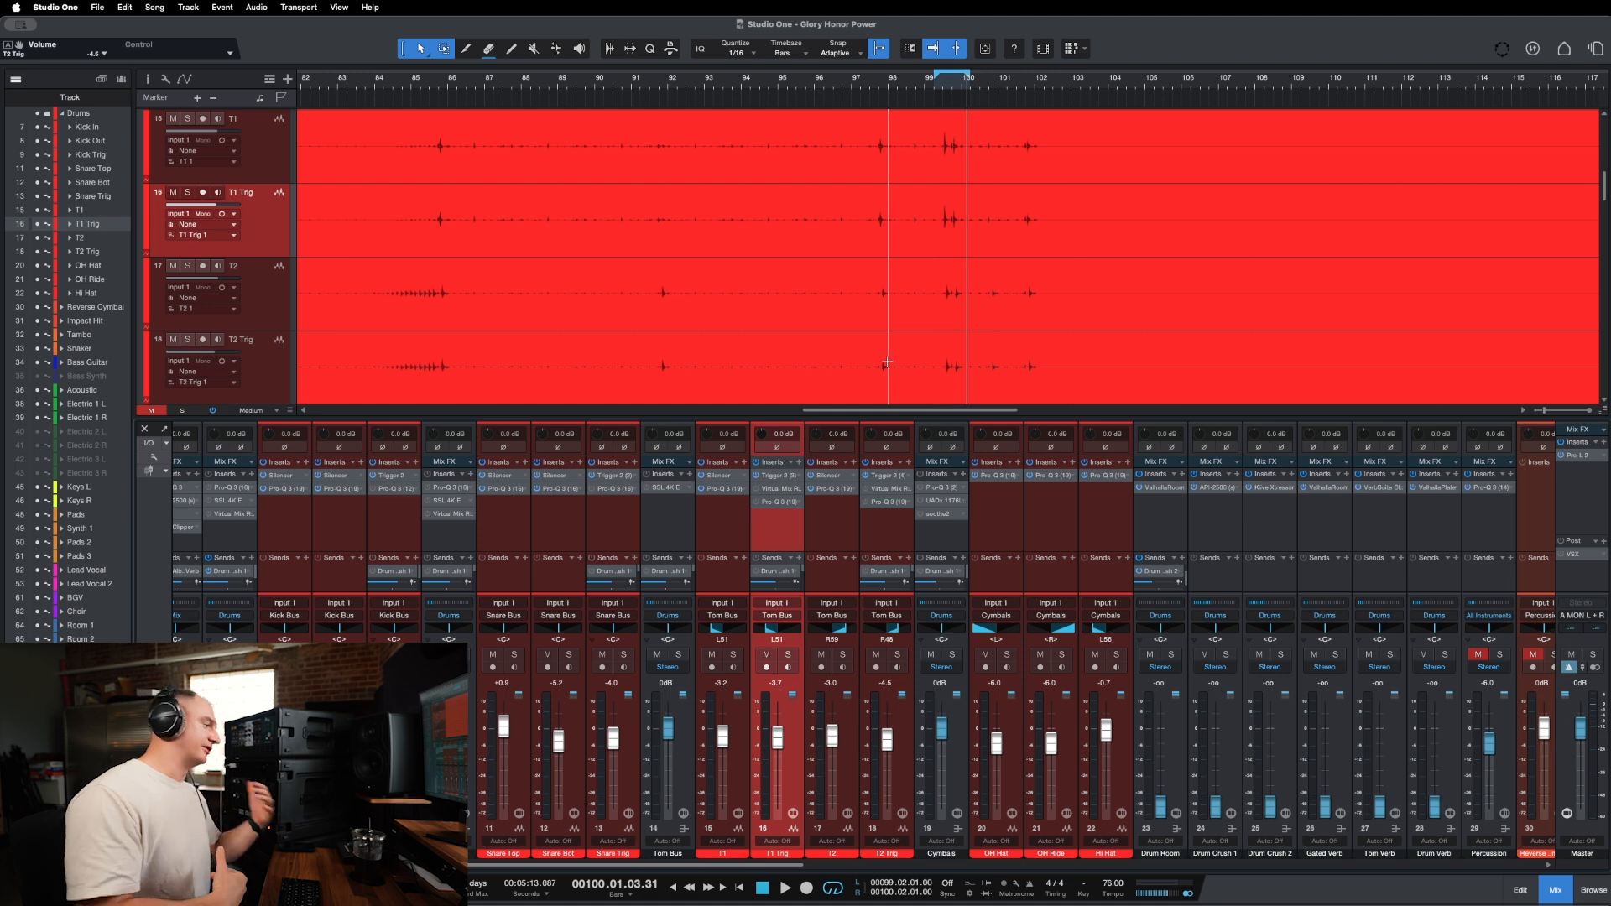
{"action": "left_click", "coordinate": [618, 540]}
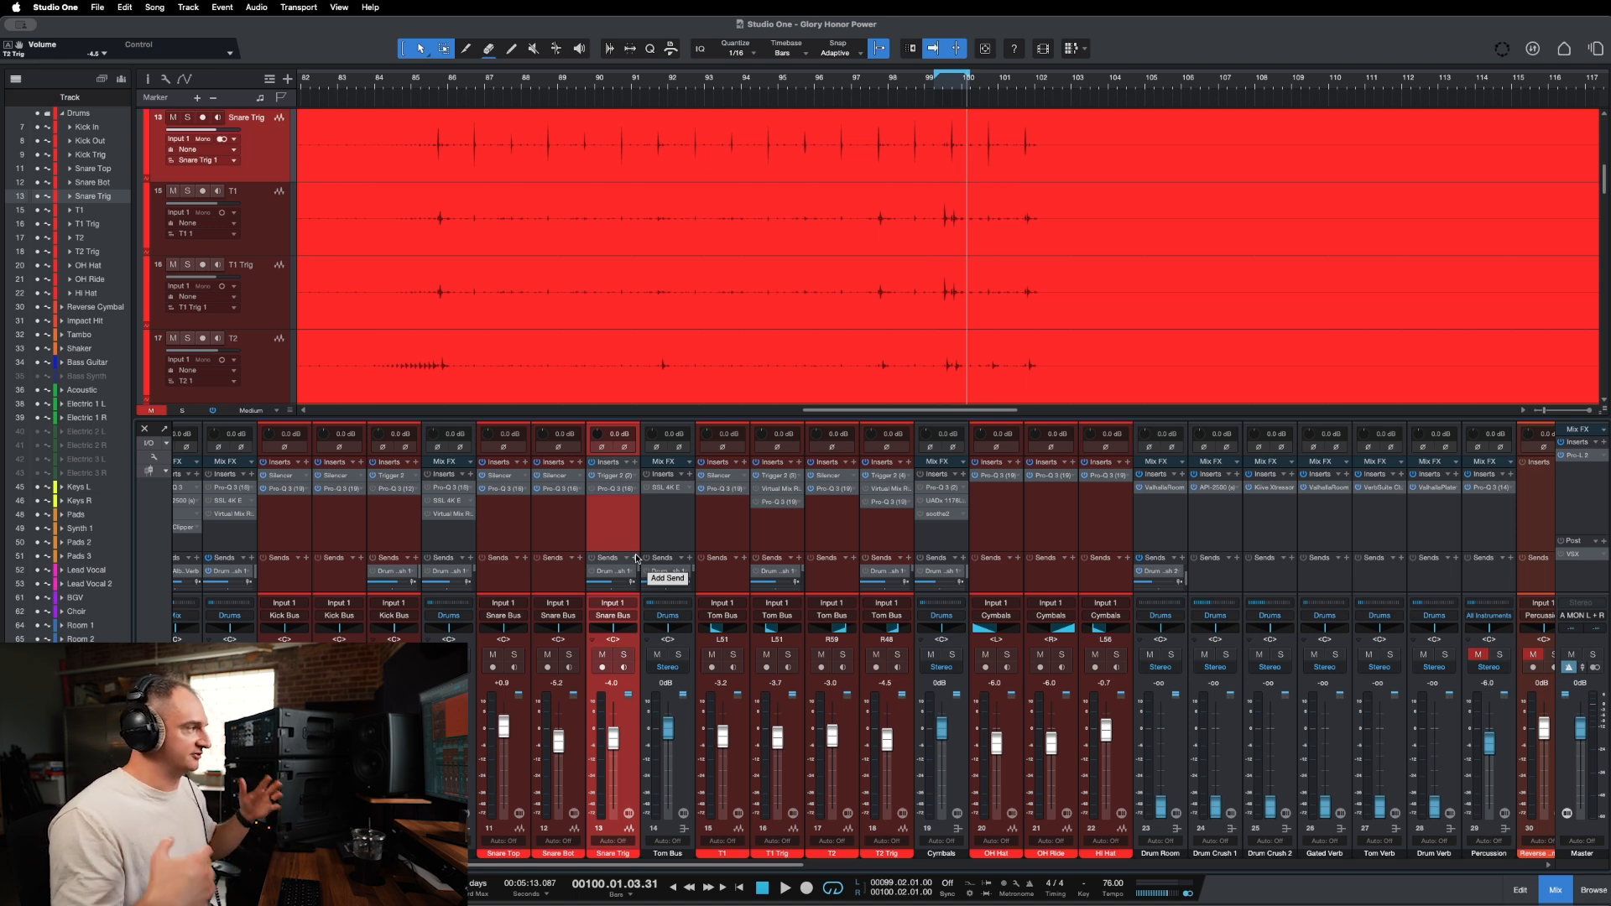
{"action": "scroll", "coordinate": [618, 517], "scroll_direction": "right", "scroll_amount": 2}
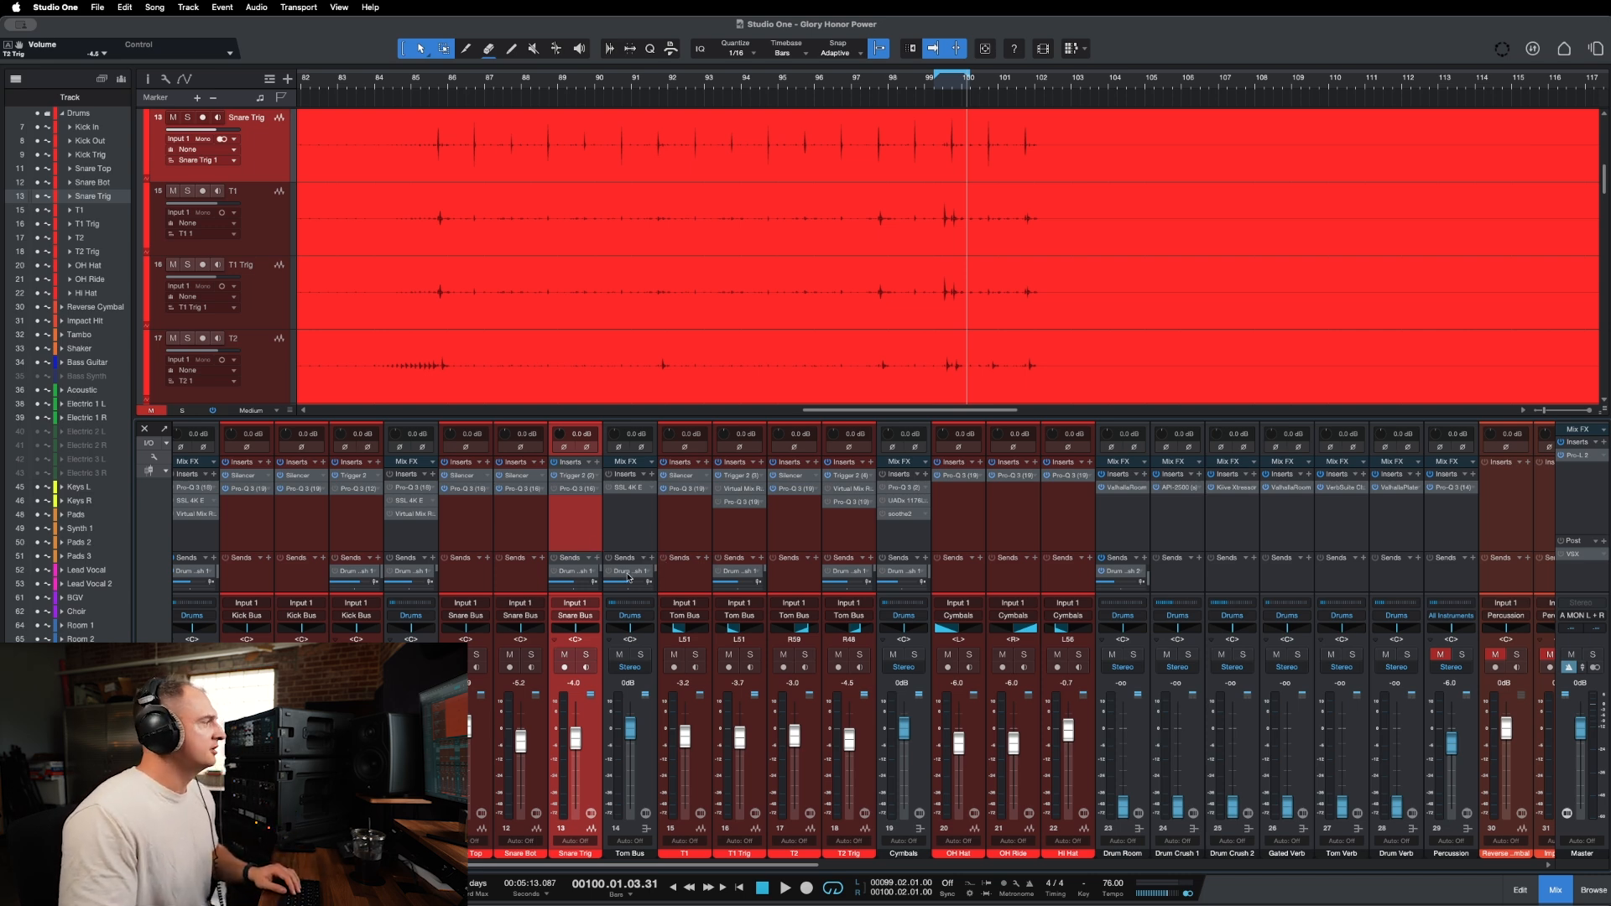
Play back the full drum mix from about bar 85.
{"action": "scroll", "coordinate": [514, 557], "scroll_direction": "left", "scroll_amount": 4}
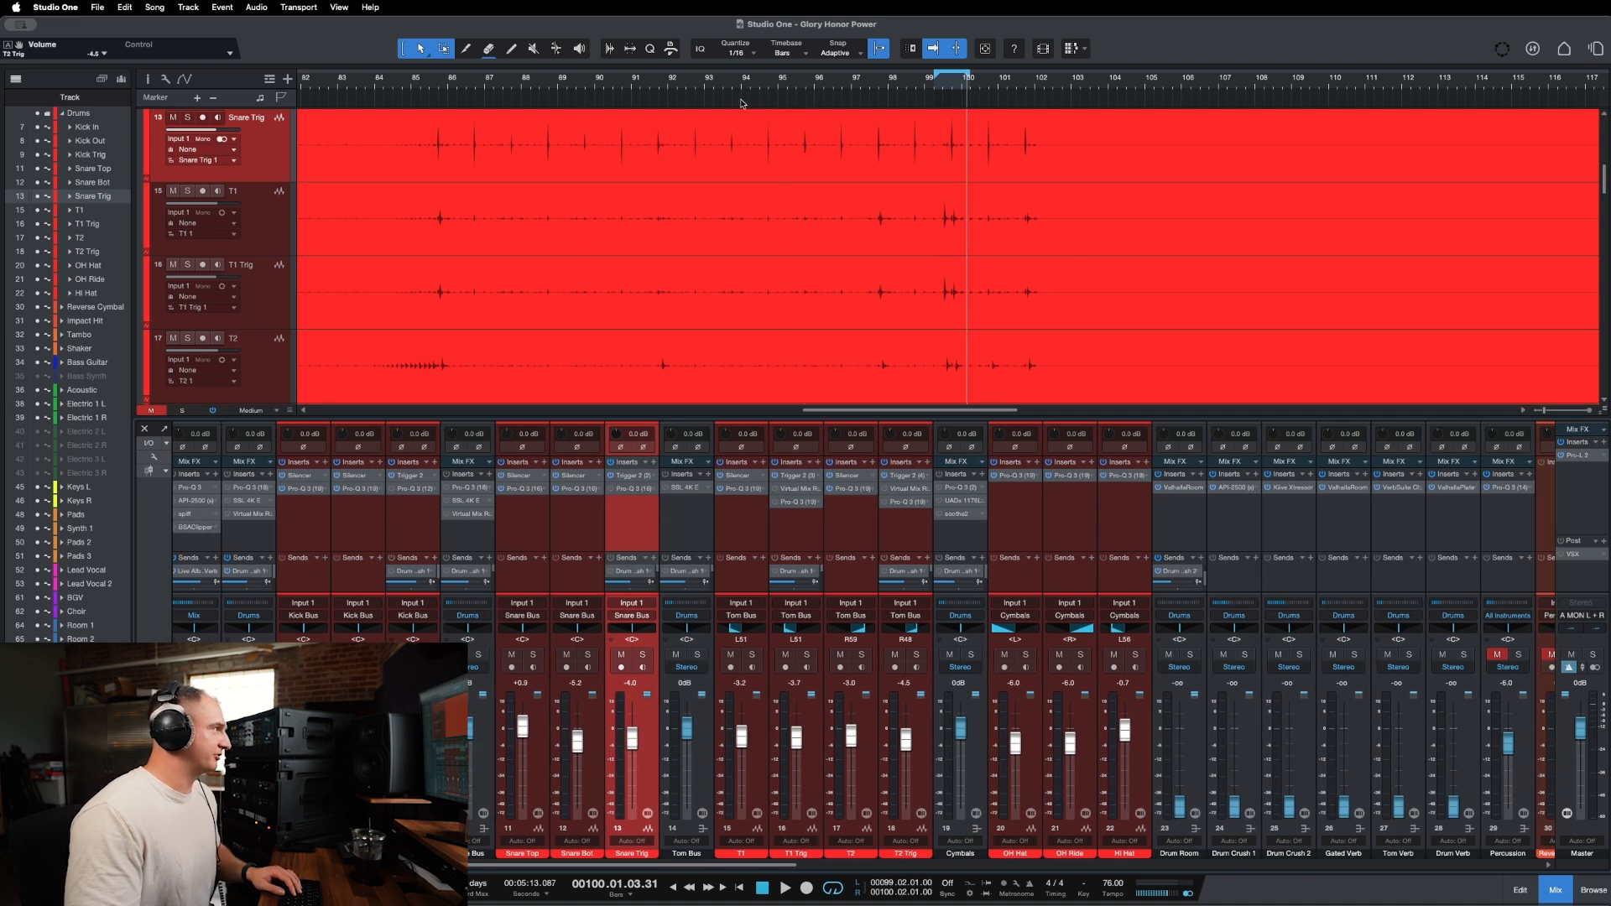
{"action": "left_click", "coordinate": [672, 88]}
{"action": "left_click", "coordinate": [594, 86]}
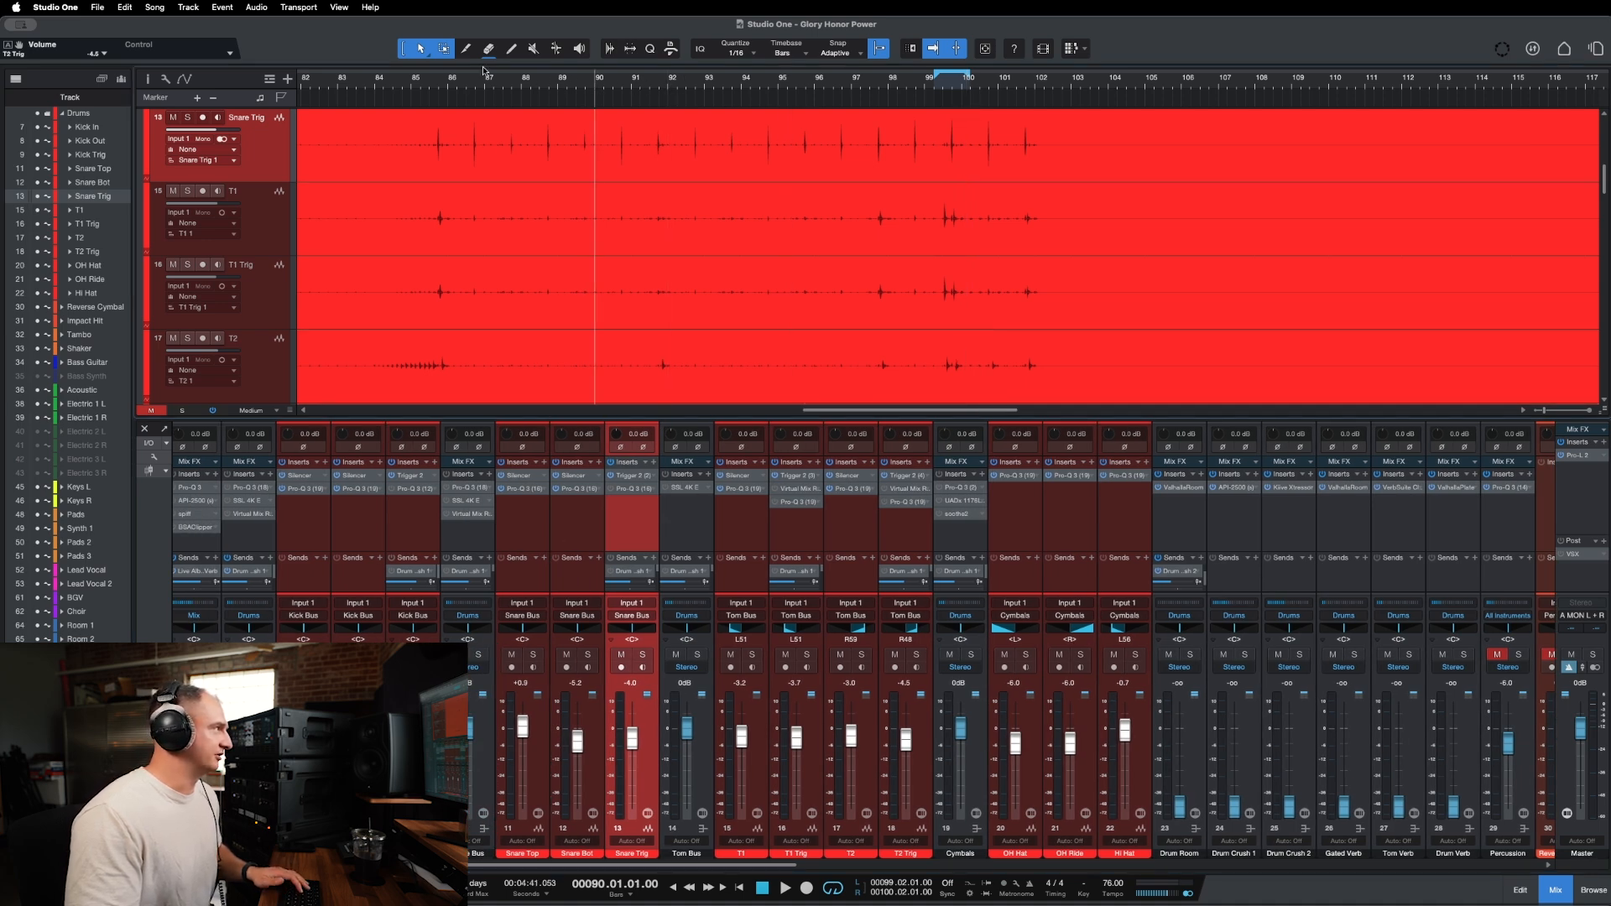
{"action": "left_click", "coordinate": [432, 84]}
{"action": "key", "text": "space"}
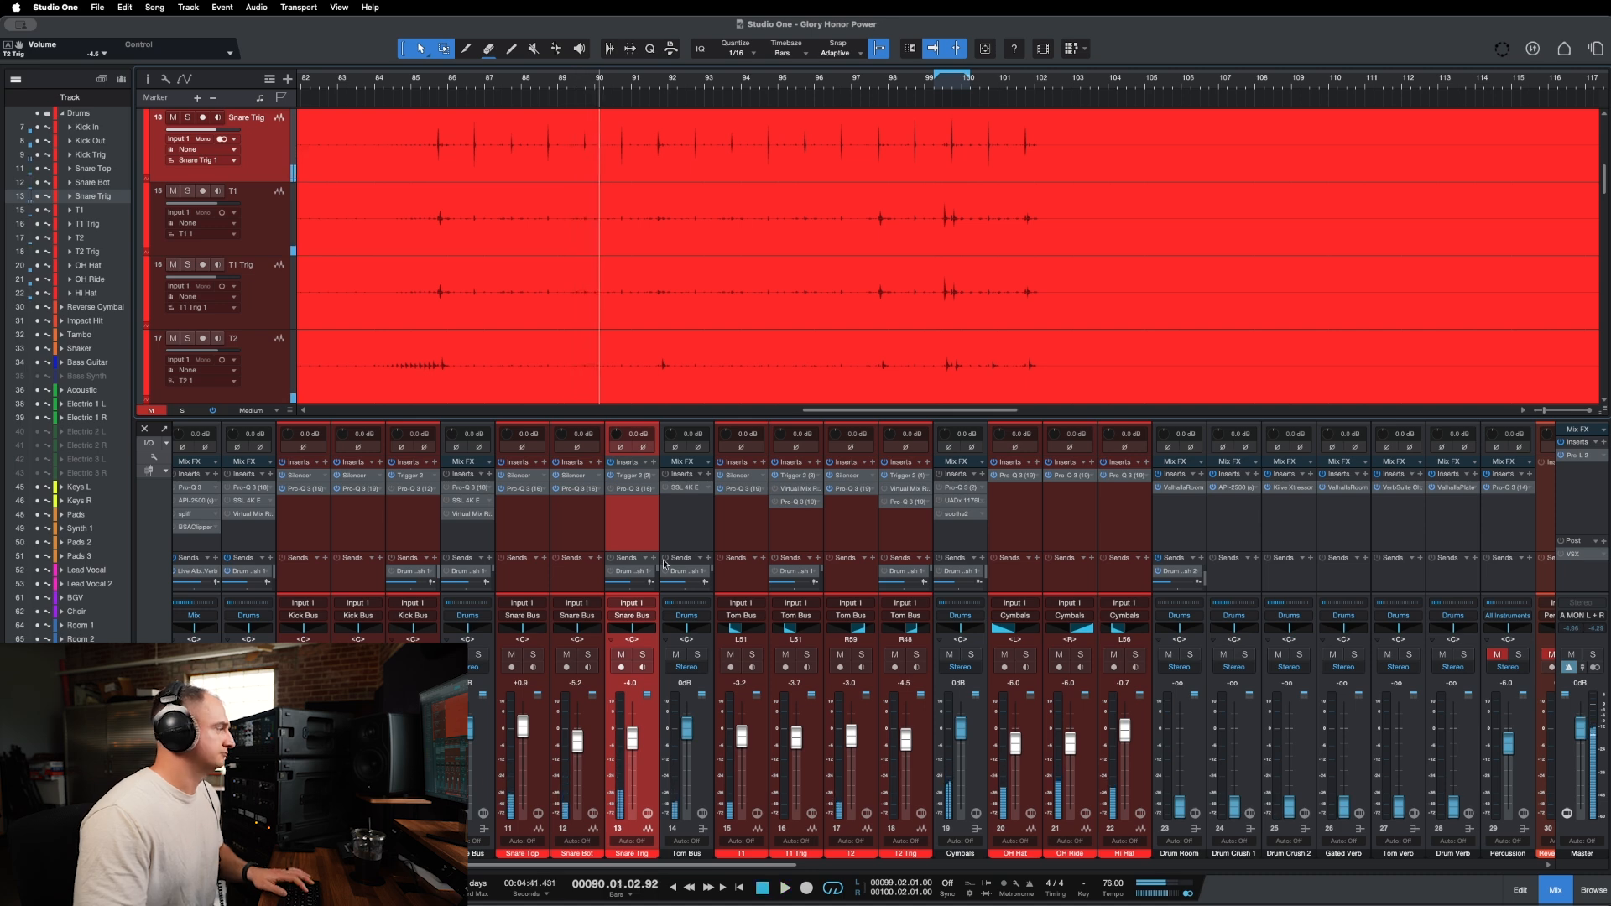
{"action": "scroll", "coordinate": [777, 351], "scroll_direction": "left", "scroll_amount": 1}
{"action": "scroll", "coordinate": [769, 353], "scroll_direction": "right", "scroll_amount": 2}
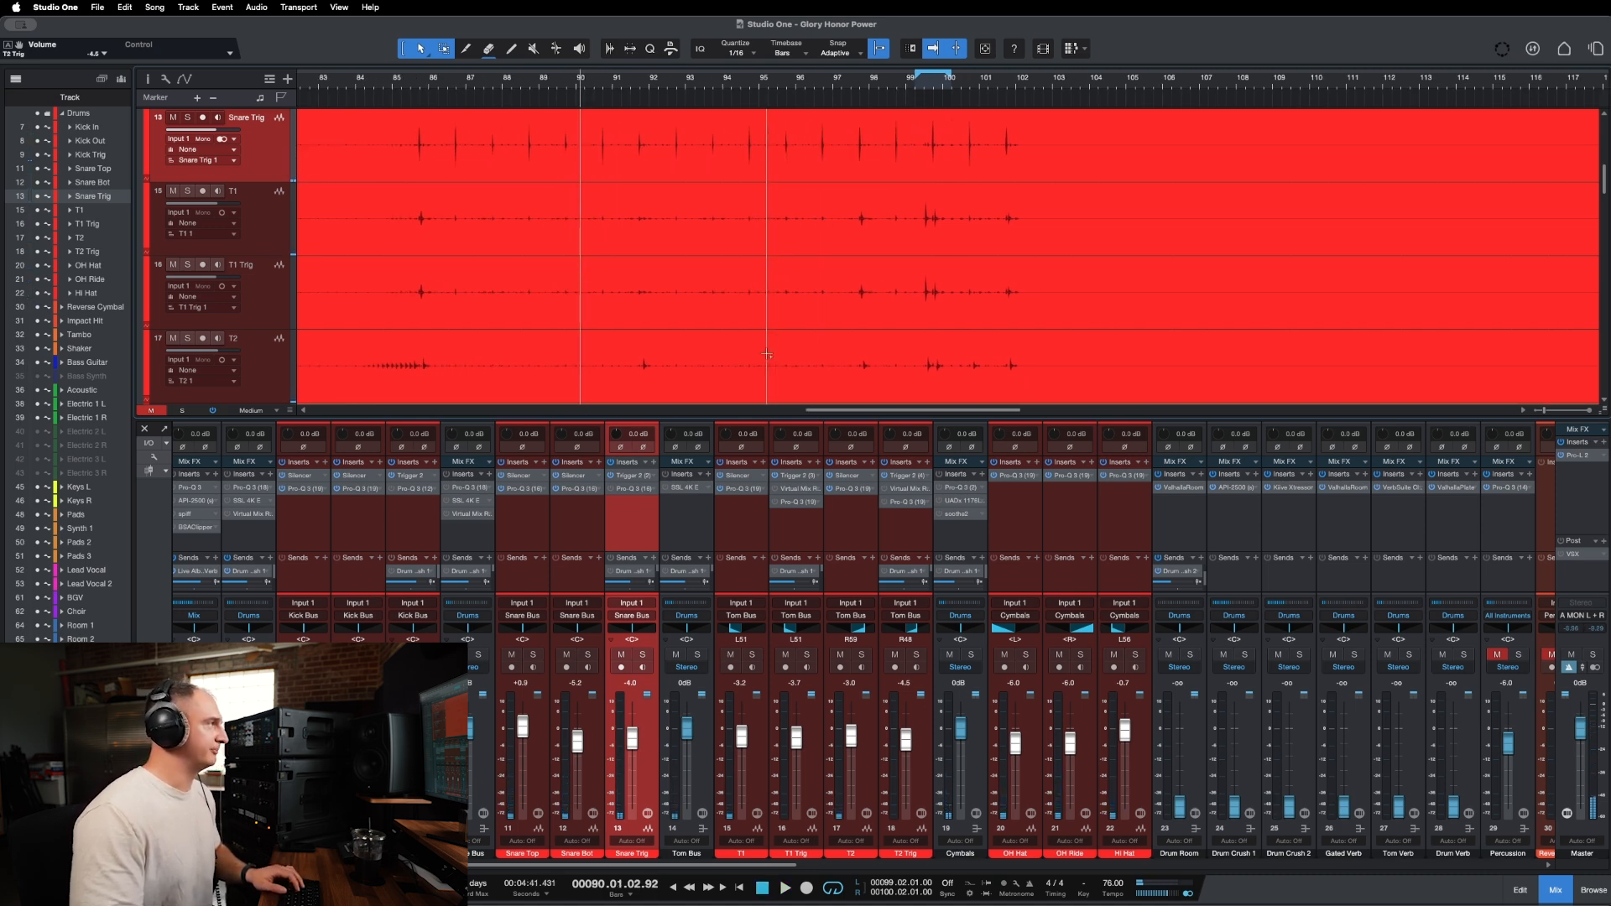
{"action": "scroll", "coordinate": [578, 540], "scroll_direction": "left", "scroll_amount": 1}
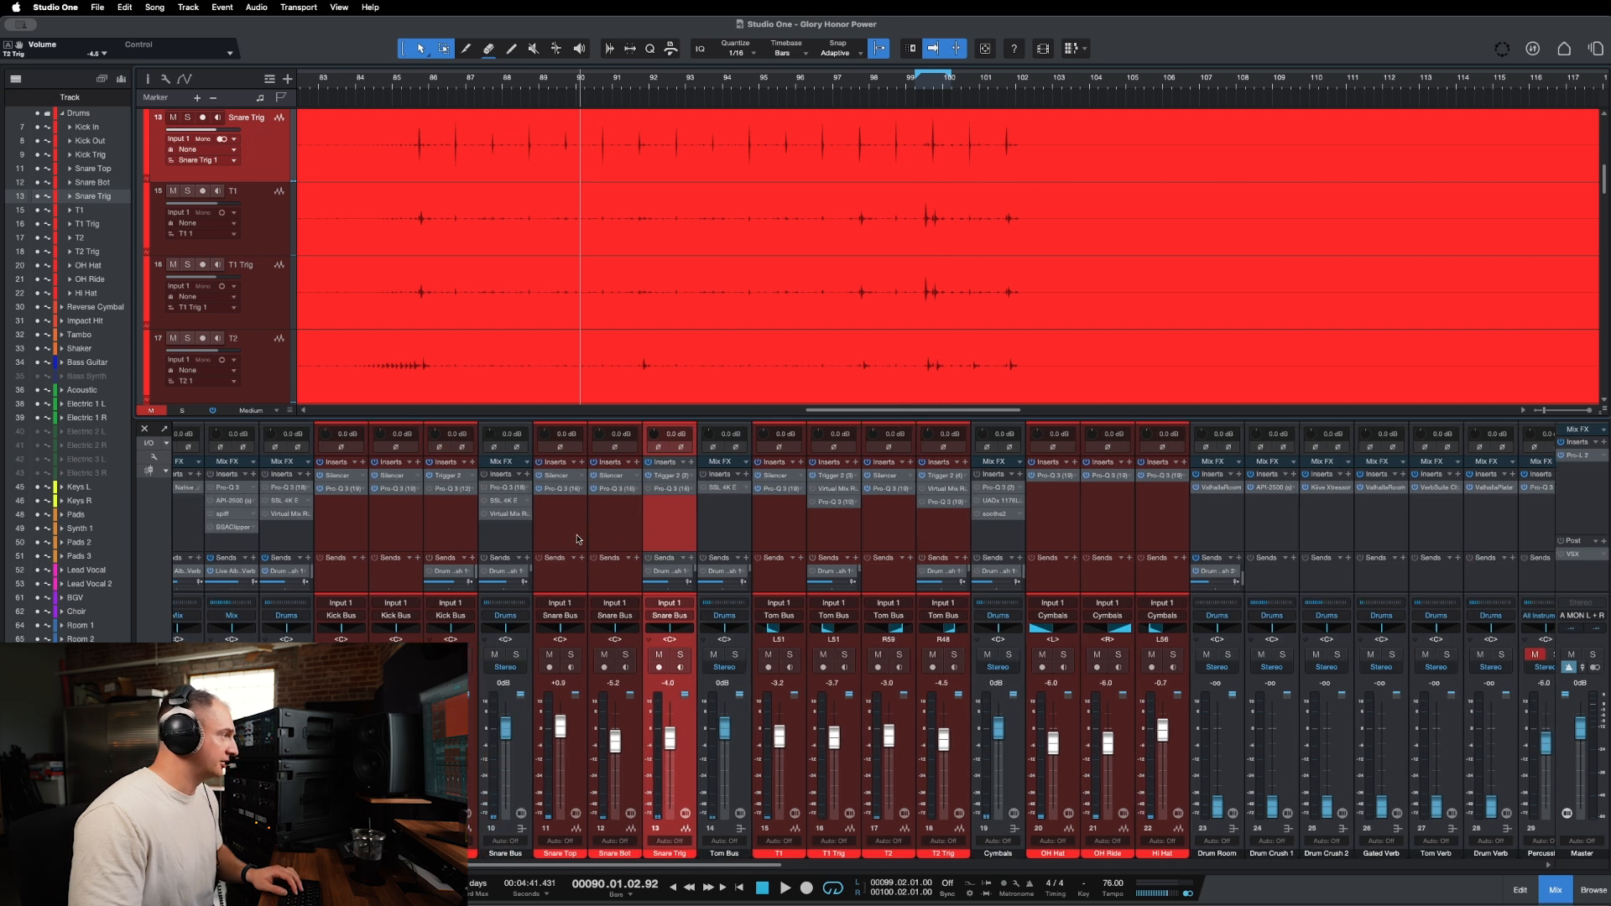
Open the SSL 4K E on the Kick Bus, check its low-mid gain, and bypass the EQ section.
{"action": "left_click", "coordinate": [289, 501]}
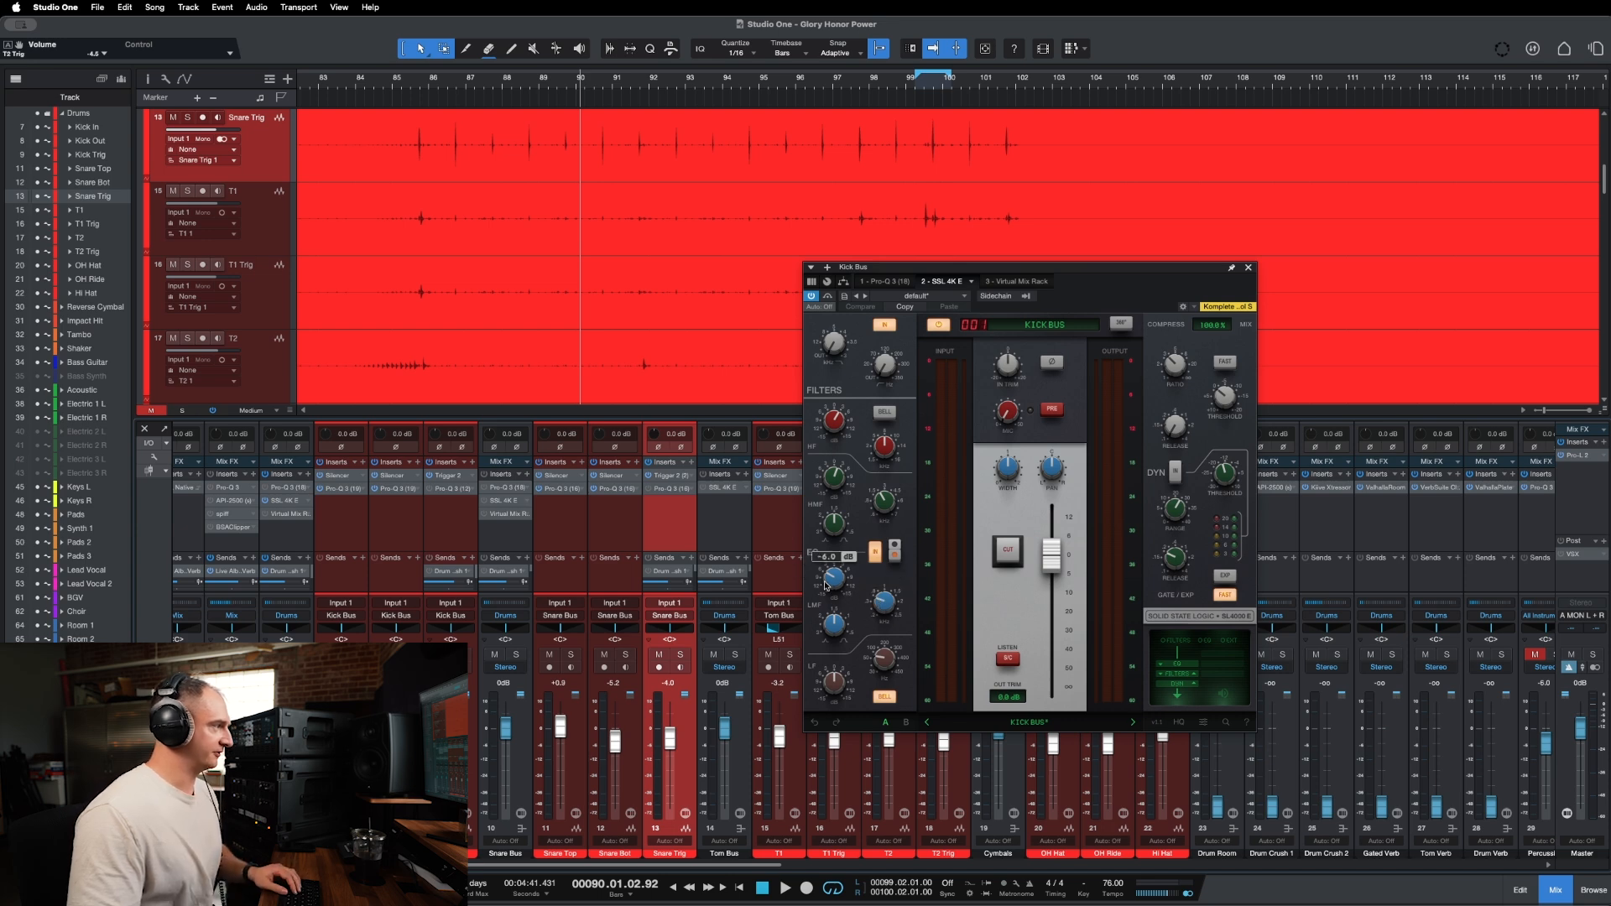
{"action": "left_click_drag", "start_coordinate": [831, 580], "coordinate": [820, 549]}
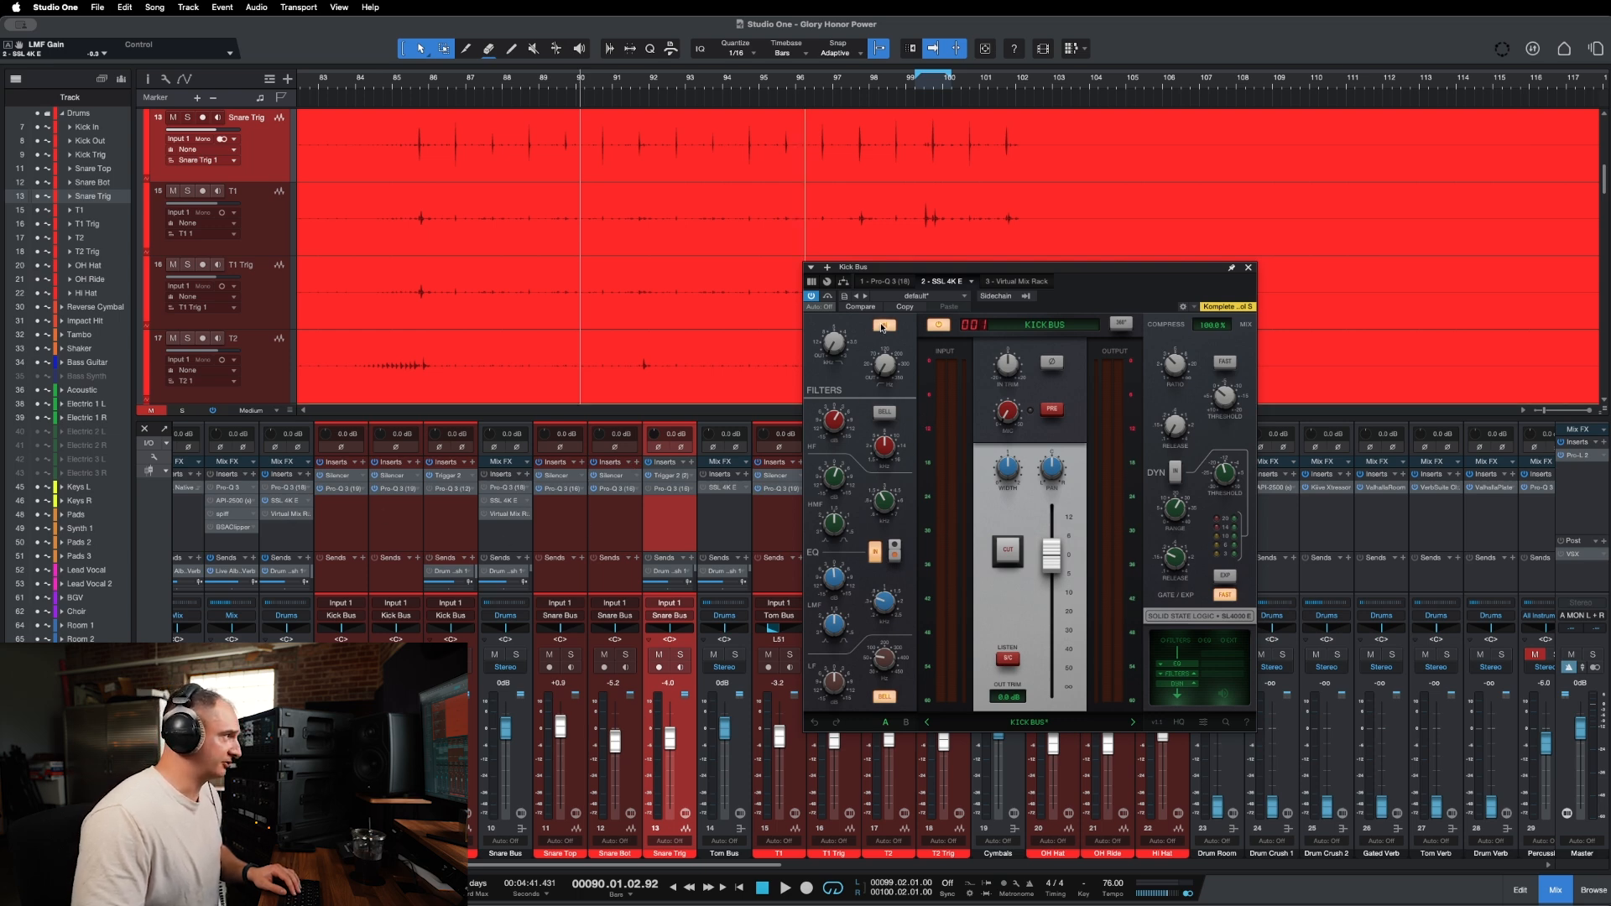
{"action": "left_click", "coordinate": [873, 553]}
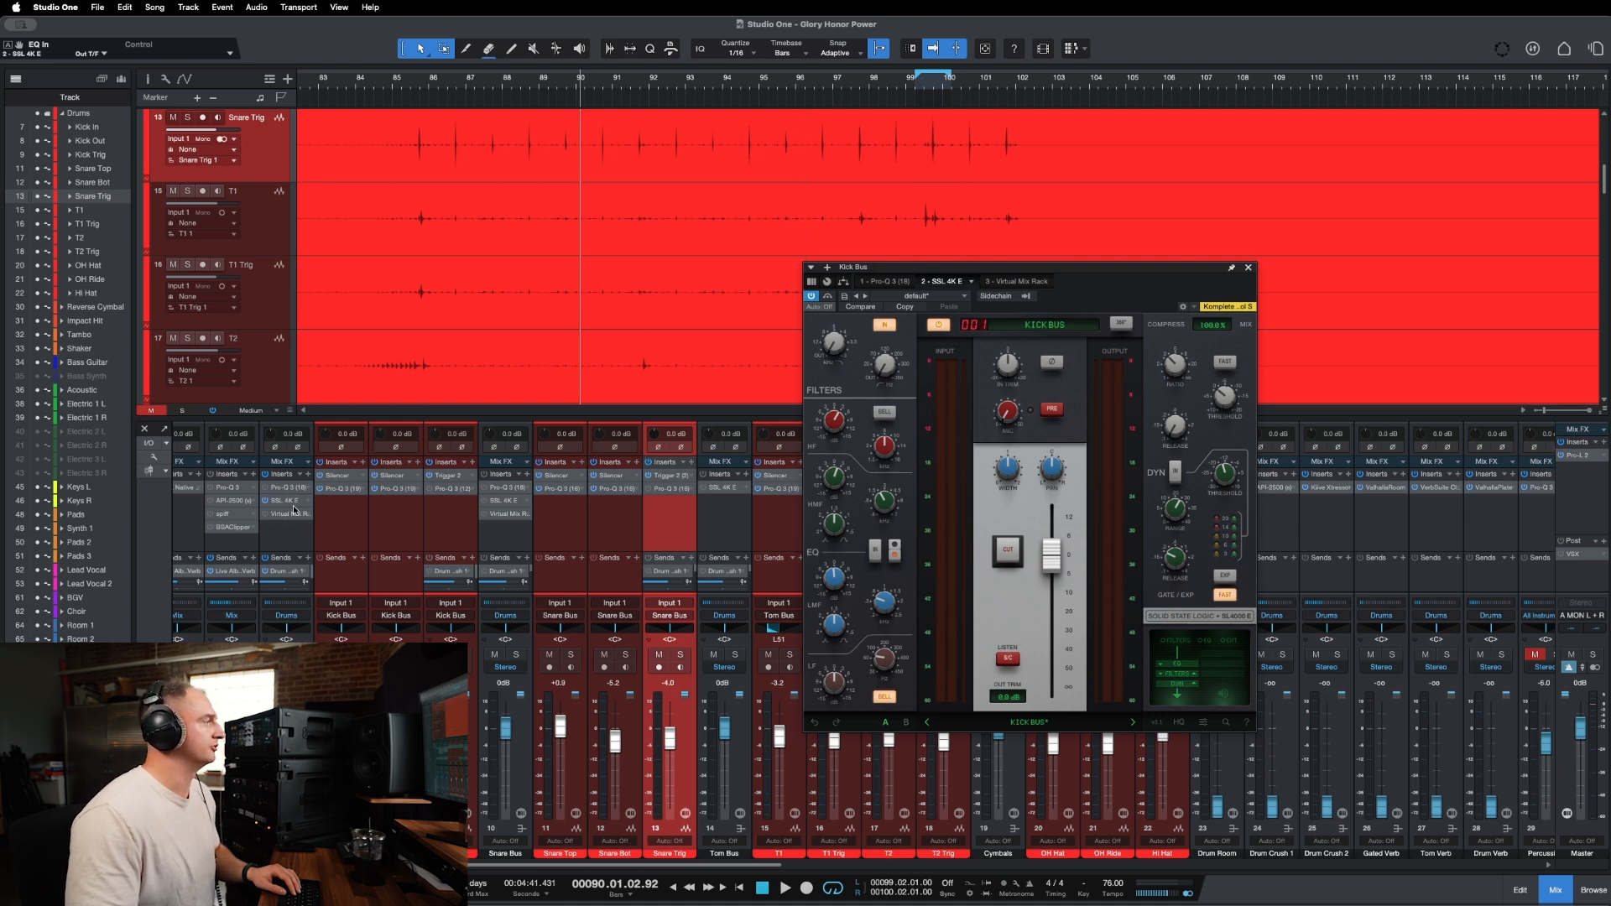
Play the drums from 85.03 and switch the Kick Bus EQ section back in during playback to compare.
{"action": "left_click", "coordinate": [410, 88]}
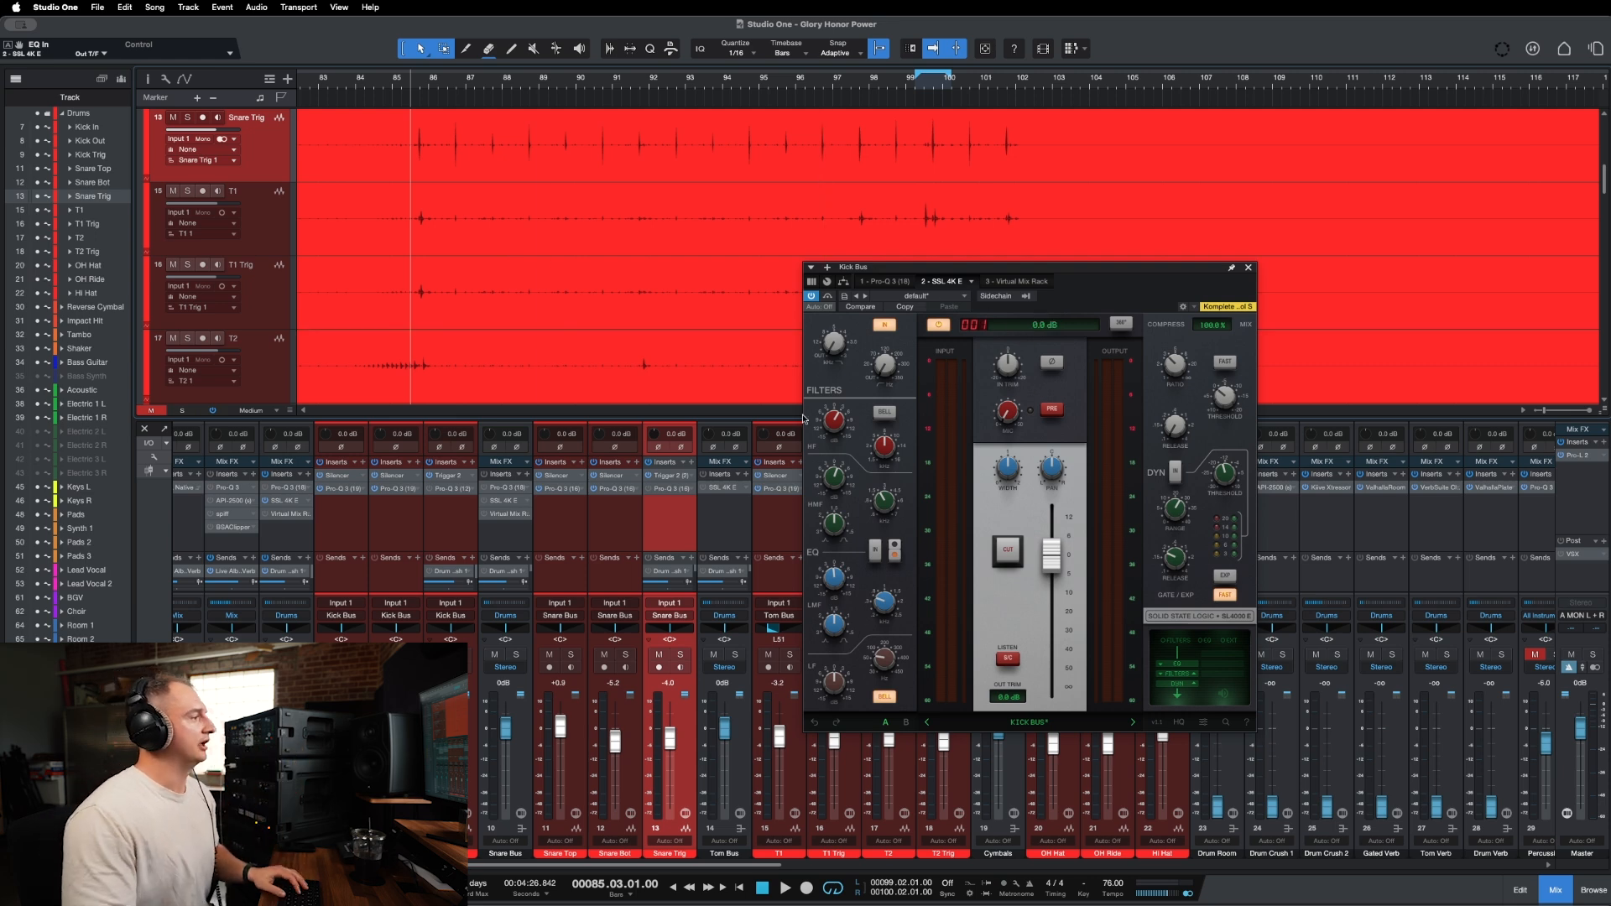
{"action": "mouse_move", "coordinate": [848, 469]}
{"action": "mouse_move", "coordinate": [837, 418]}
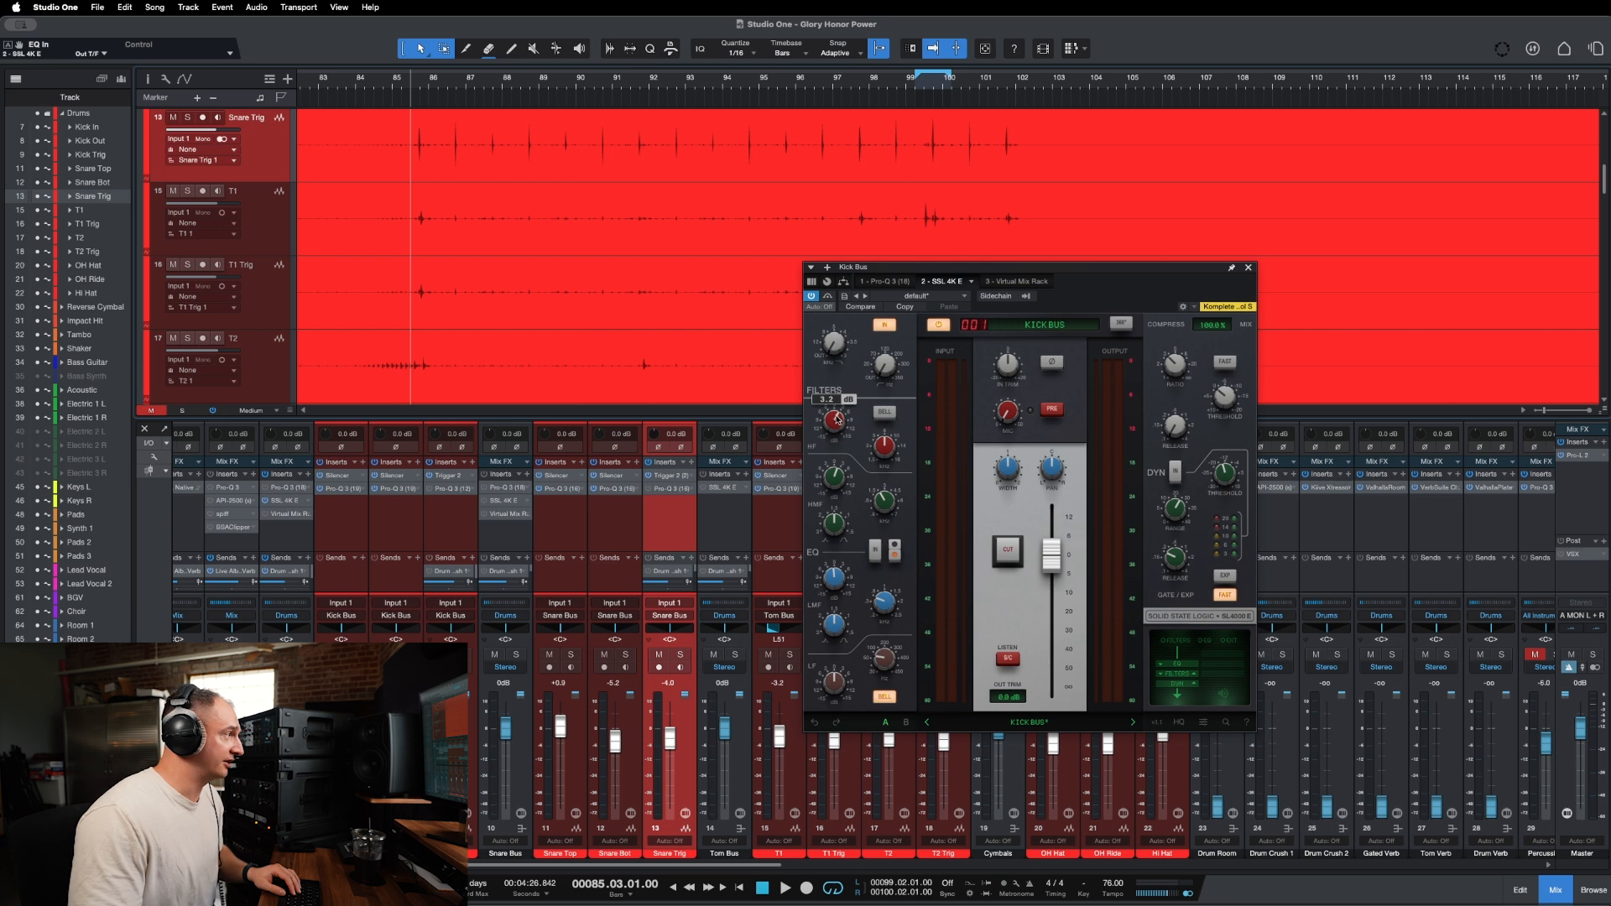
{"action": "mouse_move", "coordinate": [893, 450]}
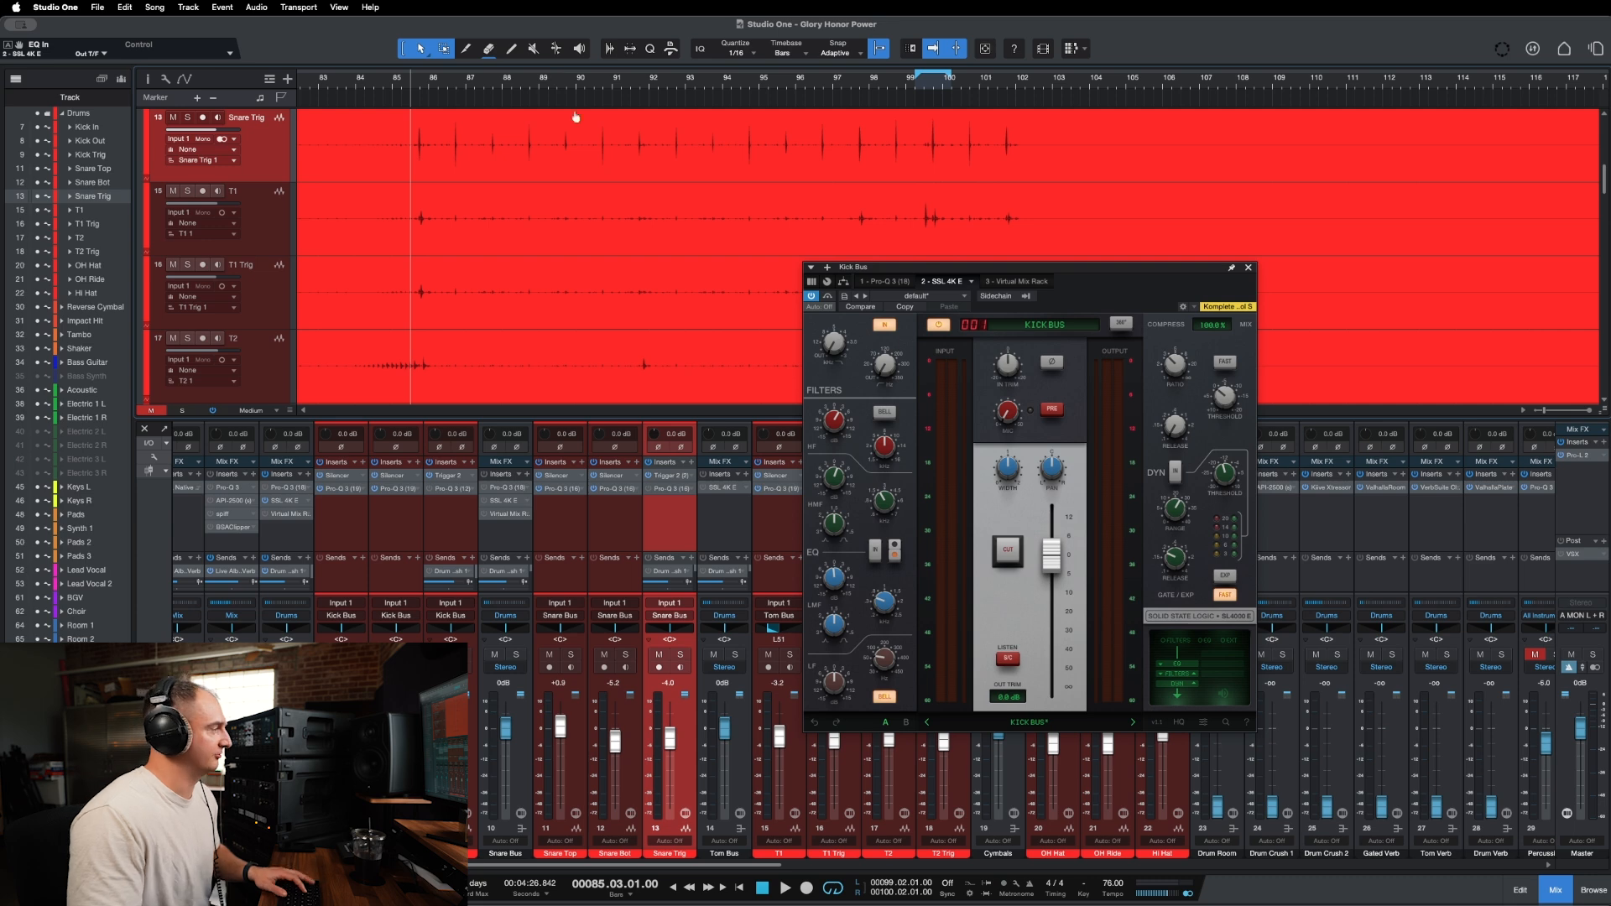
{"action": "key", "text": "space"}
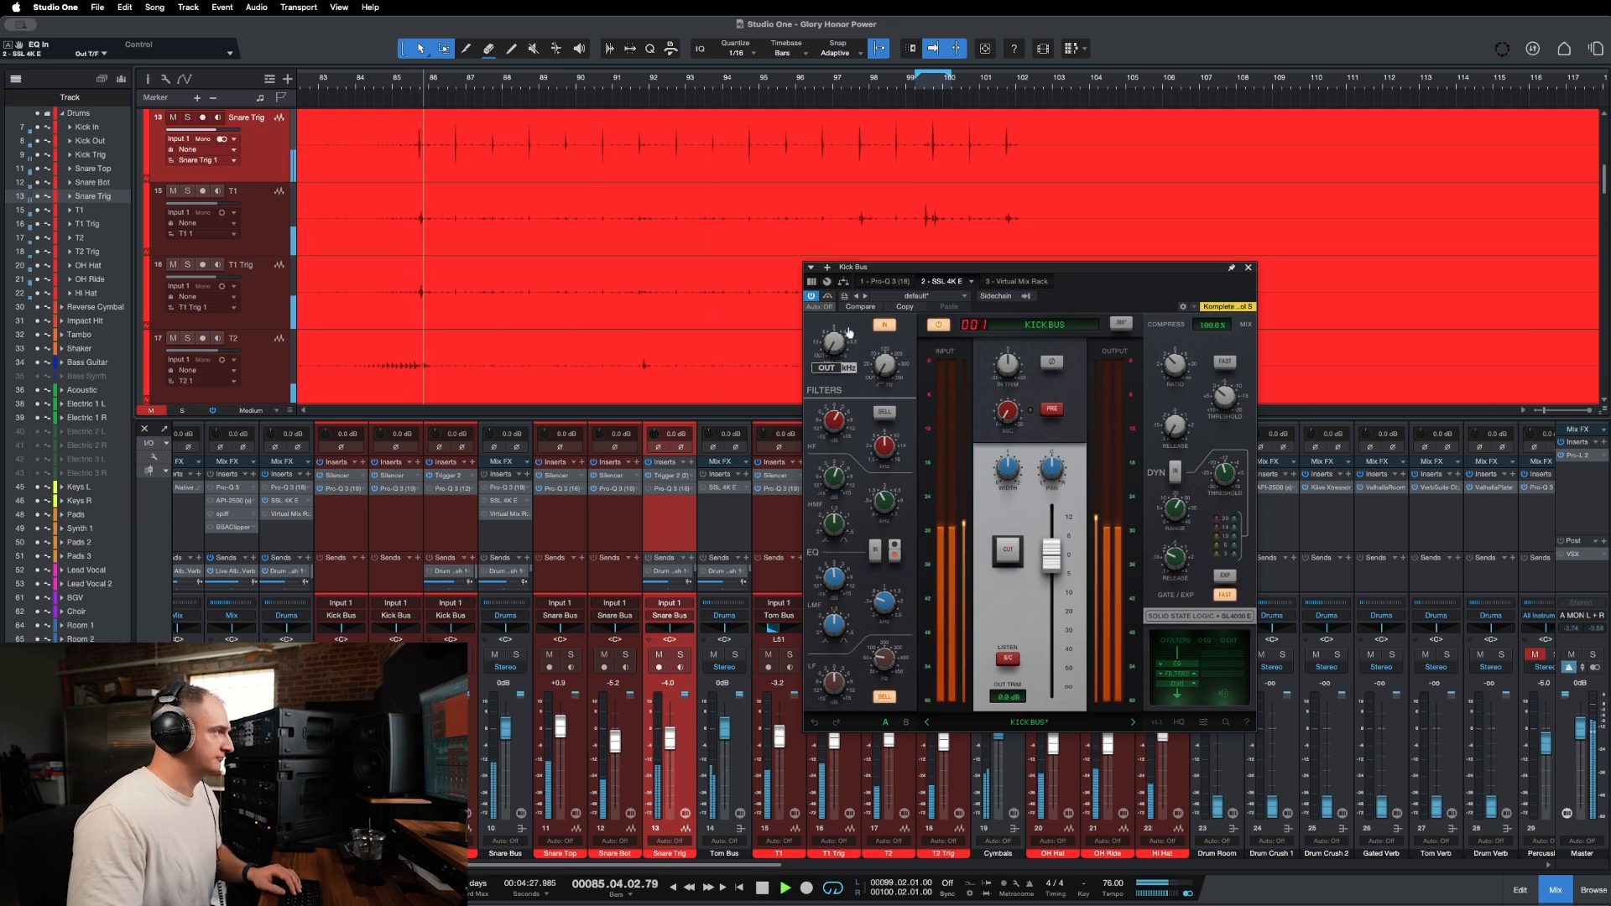
{"action": "left_click", "coordinate": [877, 552]}
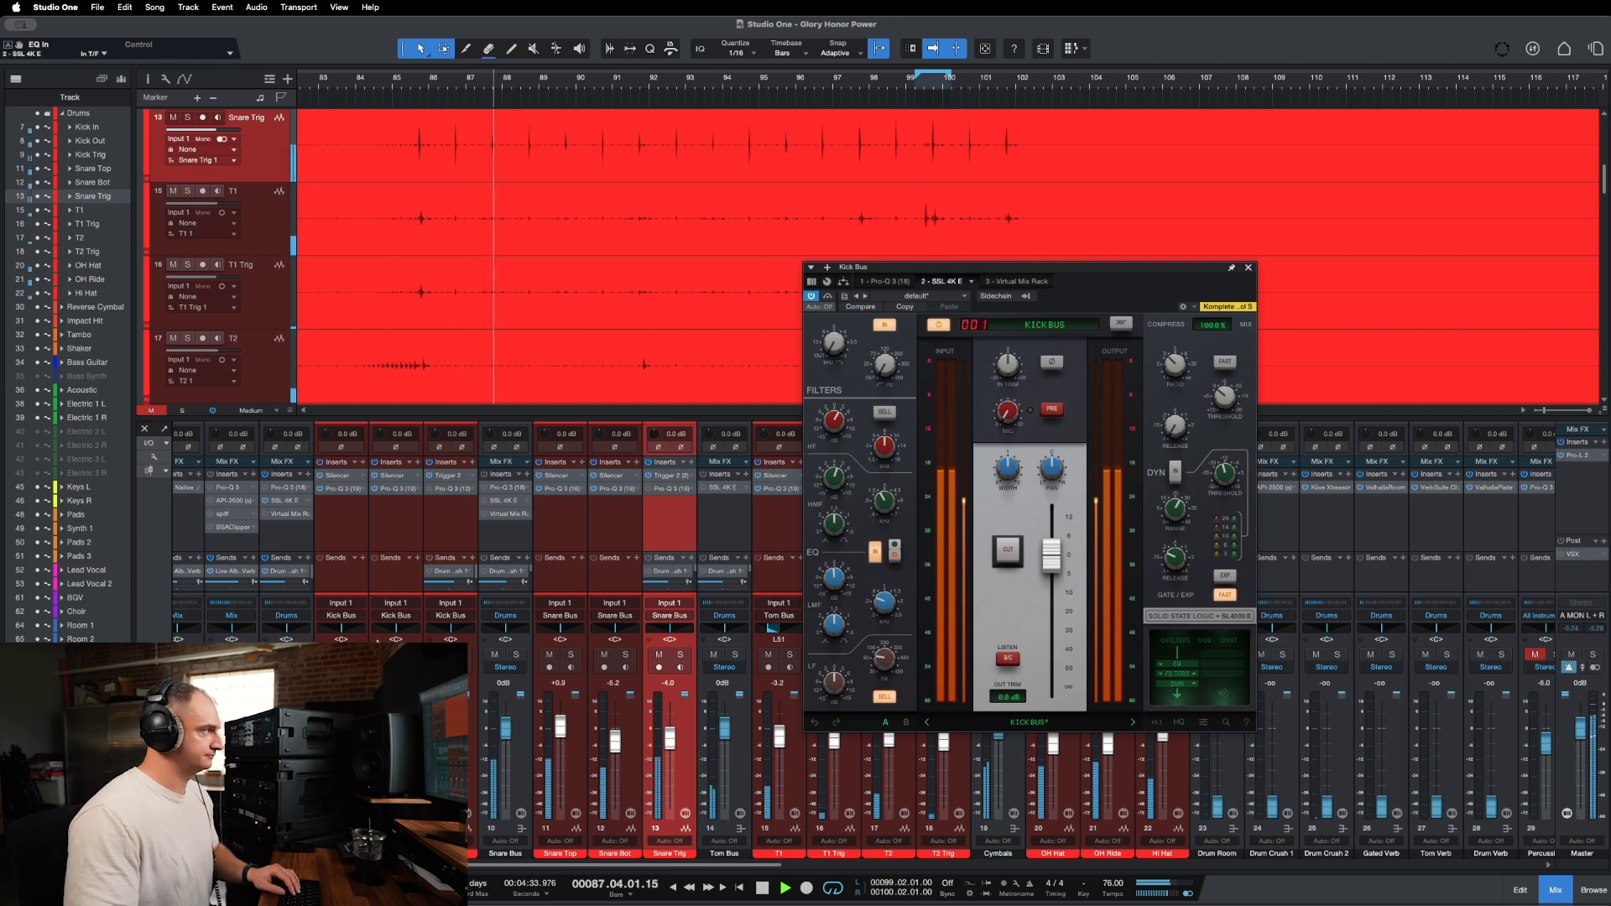
{"action": "key", "text": "space"}
Solo the Kick Bus and play it, bypassing the SSL 4K E's EQ section partway through.
{"action": "key", "text": "shift+s"}
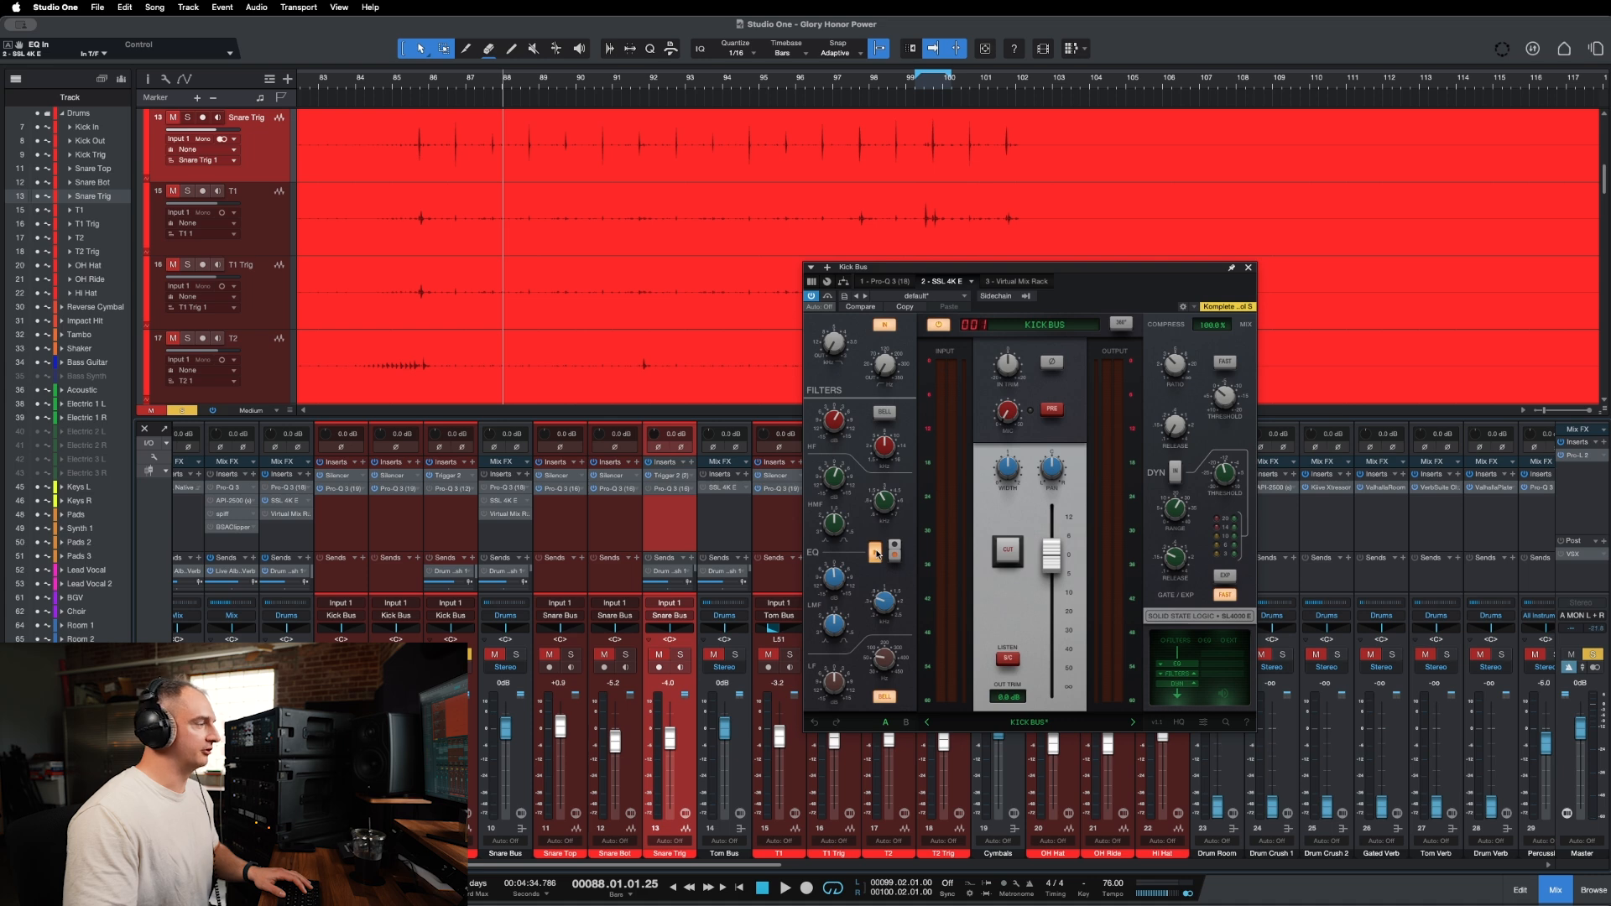
{"action": "key", "text": "space"}
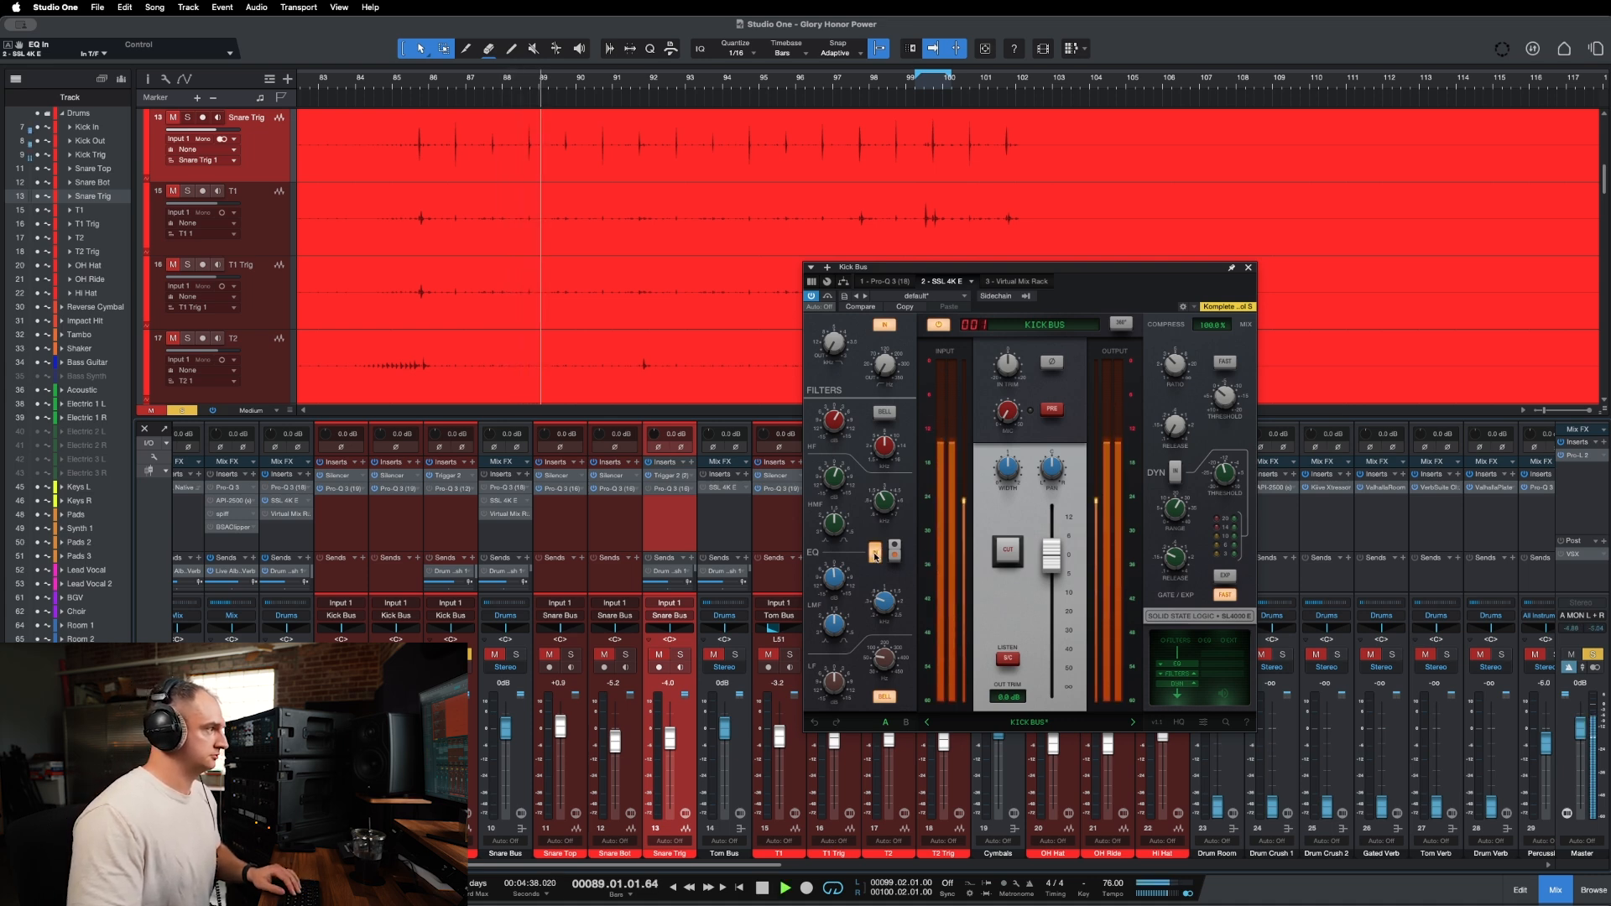
{"action": "left_click", "coordinate": [875, 552]}
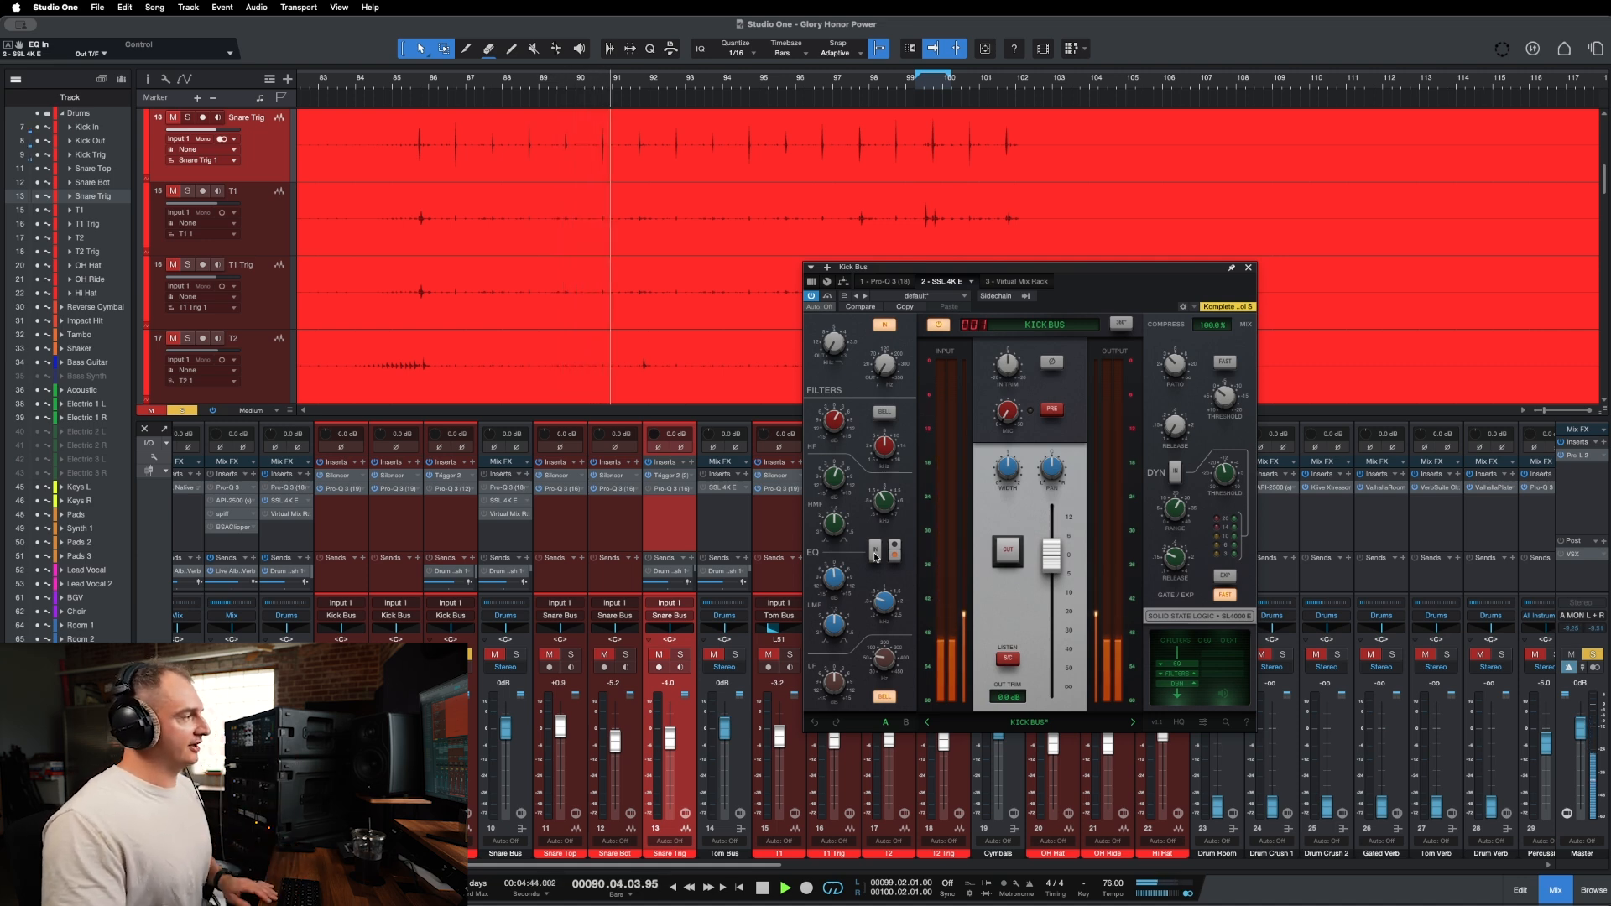
{"action": "key", "text": "space"}
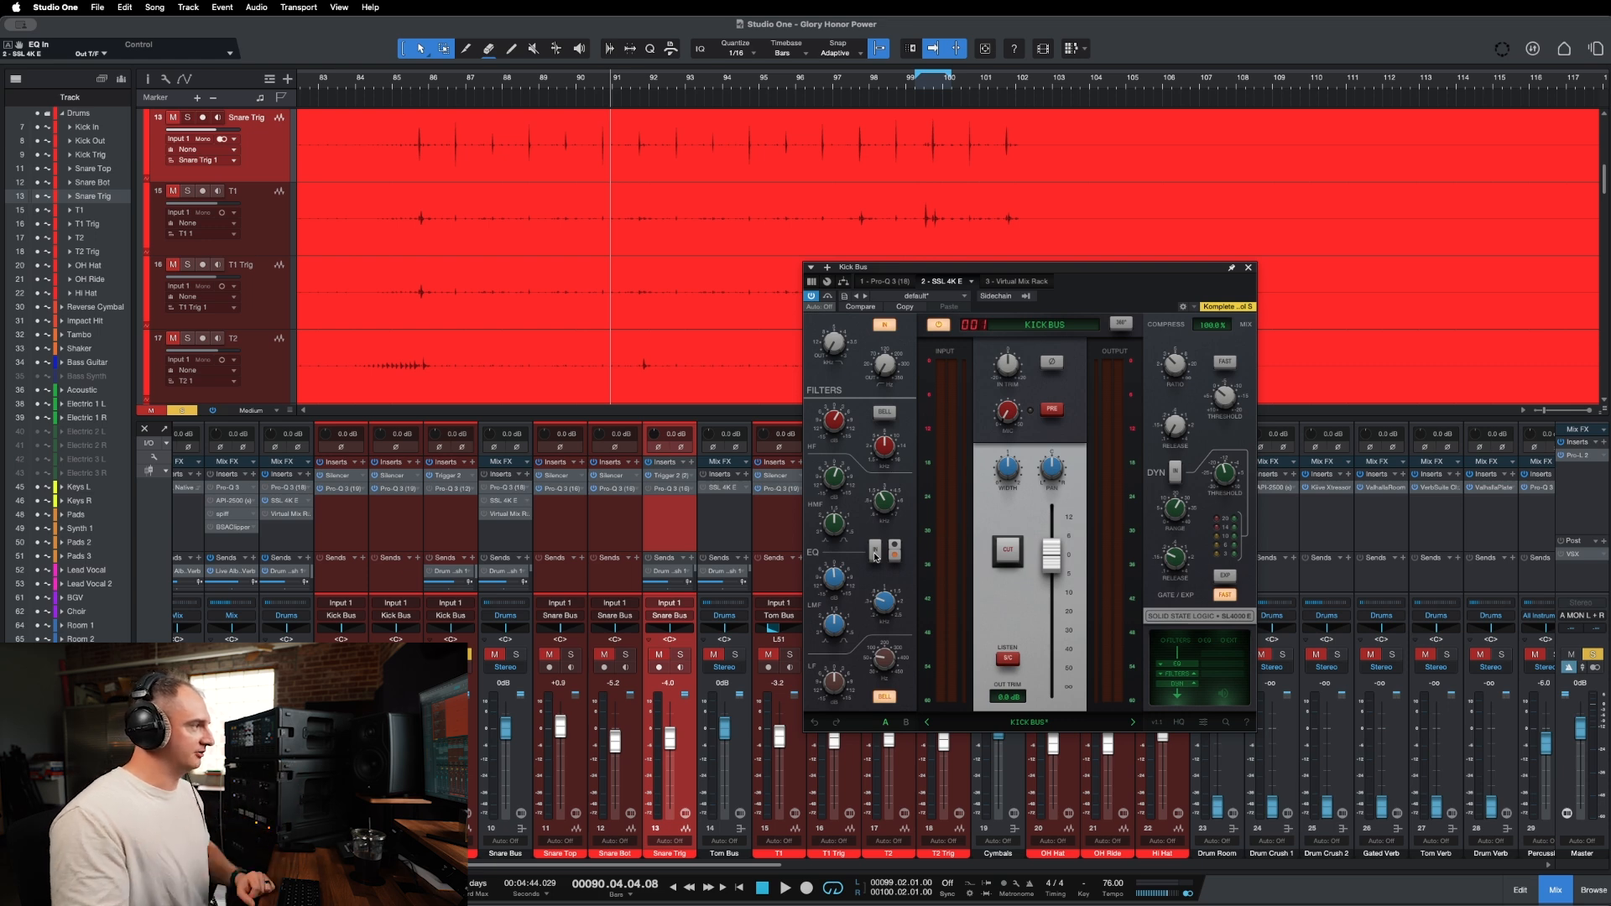
Compare the soloed Kick Bus with its EQ section out and in, leave the EQ in, and close the SSL 4K E.
{"action": "left_click", "coordinate": [876, 552]}
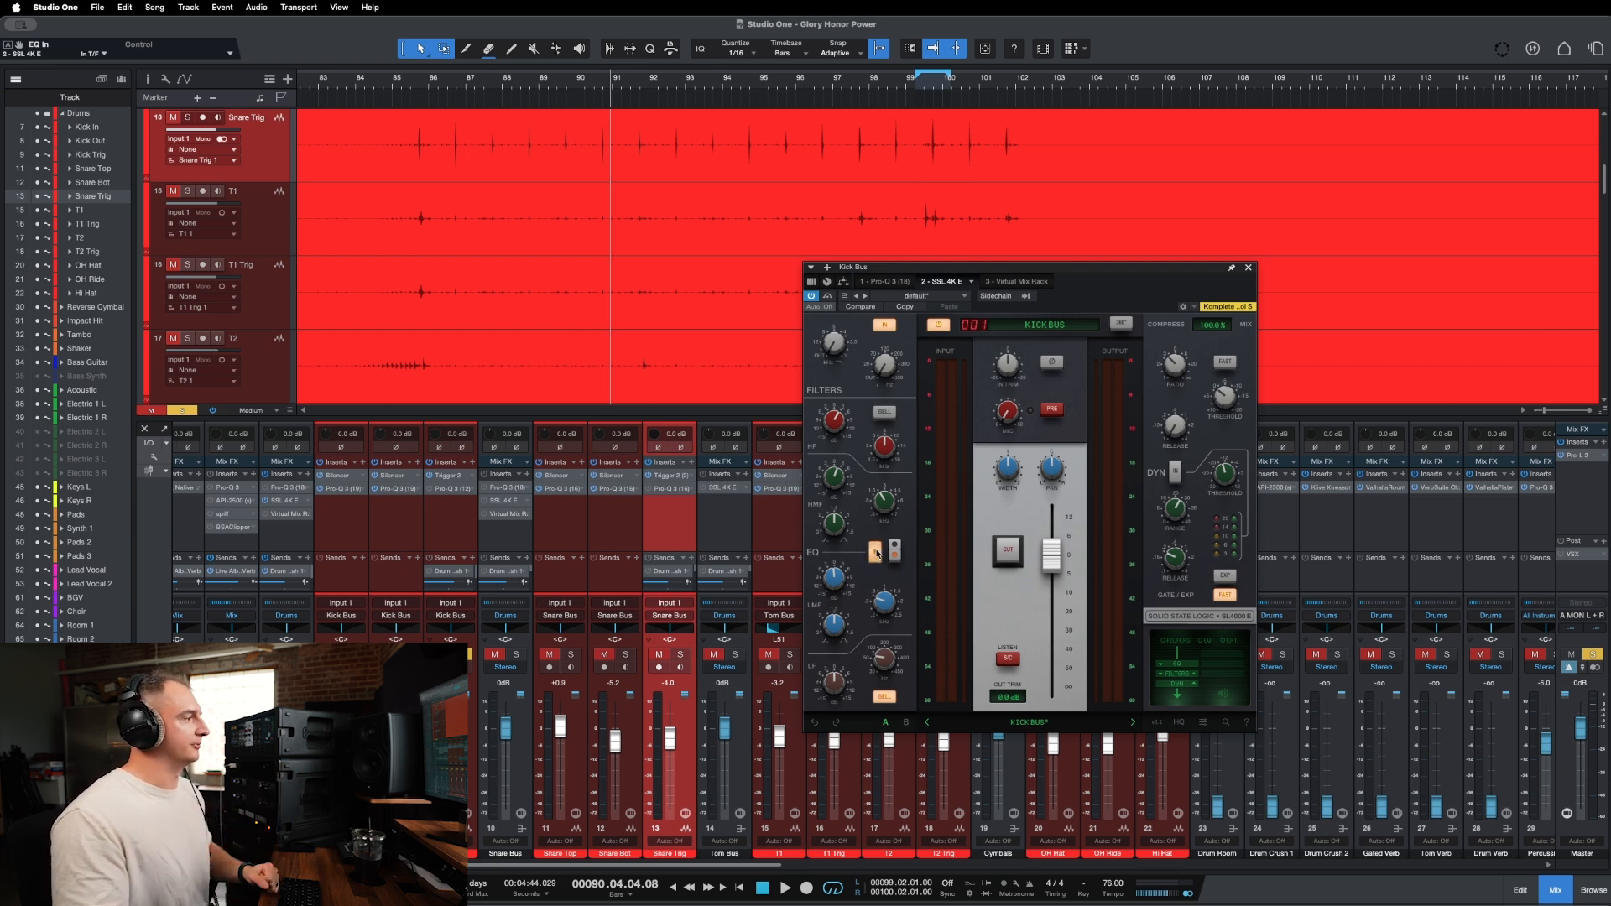
{"action": "mouse_move", "coordinate": [881, 596]}
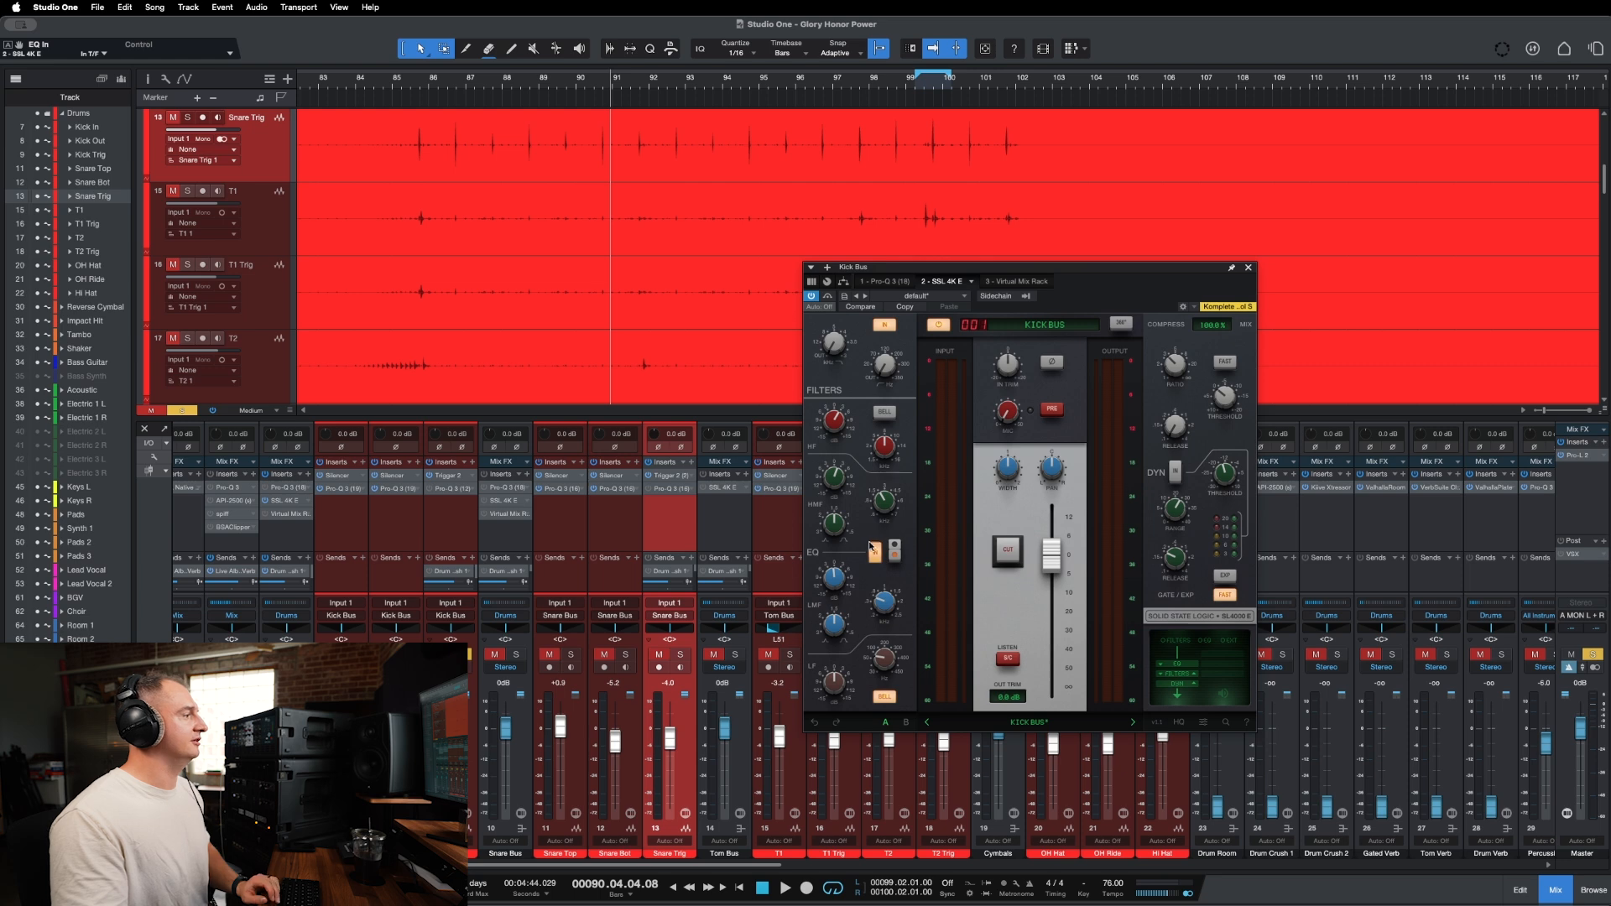
{"action": "left_click", "coordinate": [874, 551]}
{"action": "key", "text": "space"}
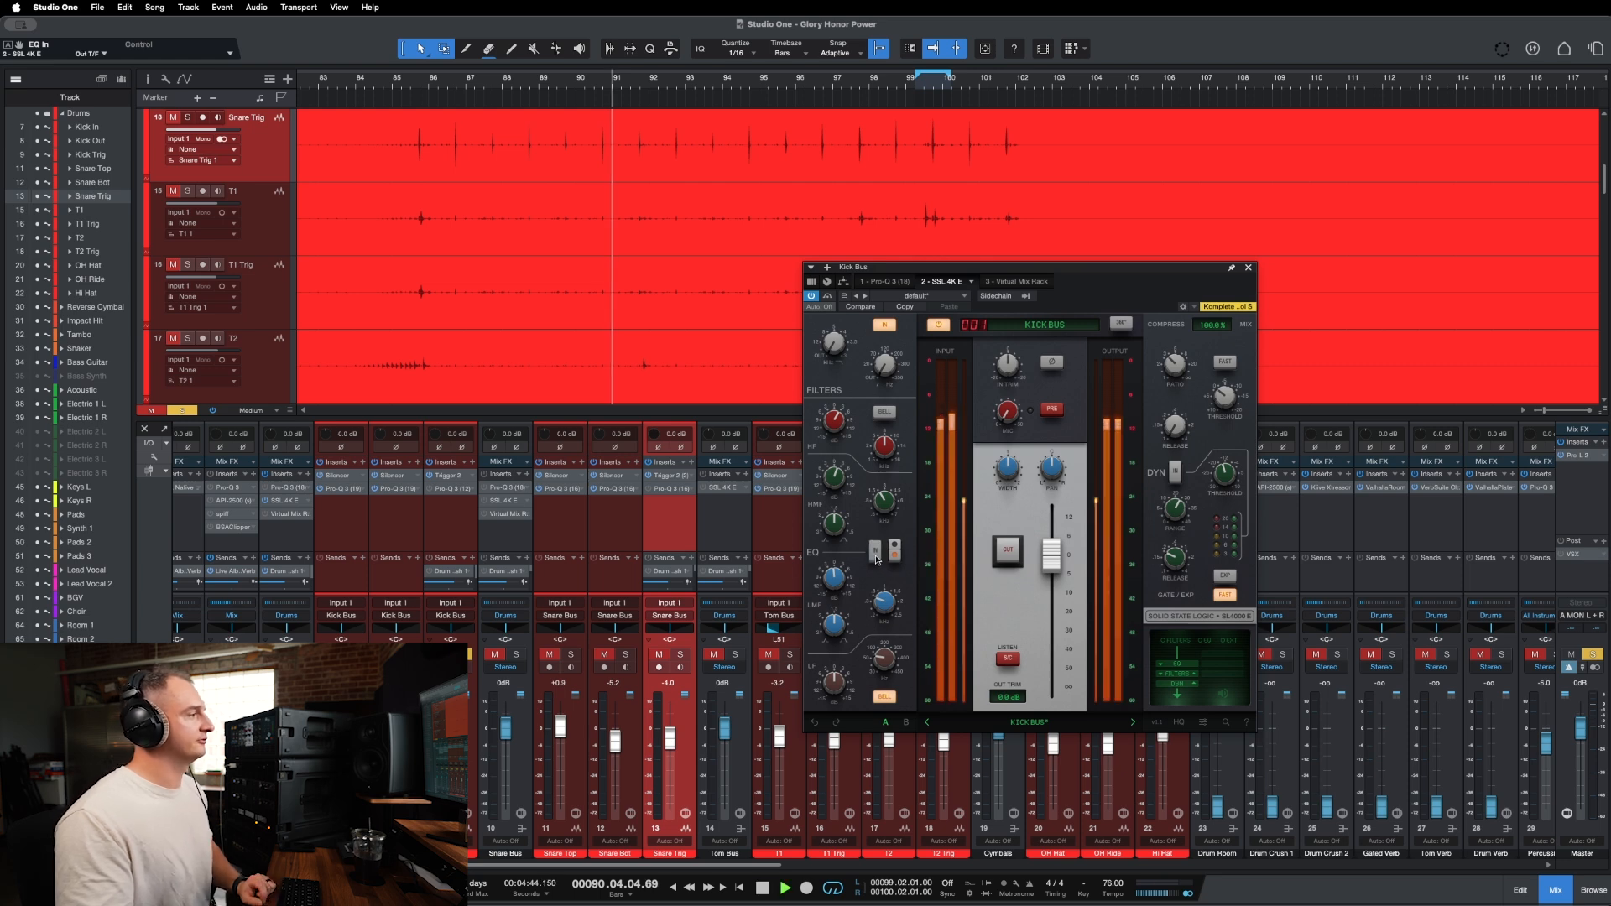
{"action": "left_click", "coordinate": [875, 552]}
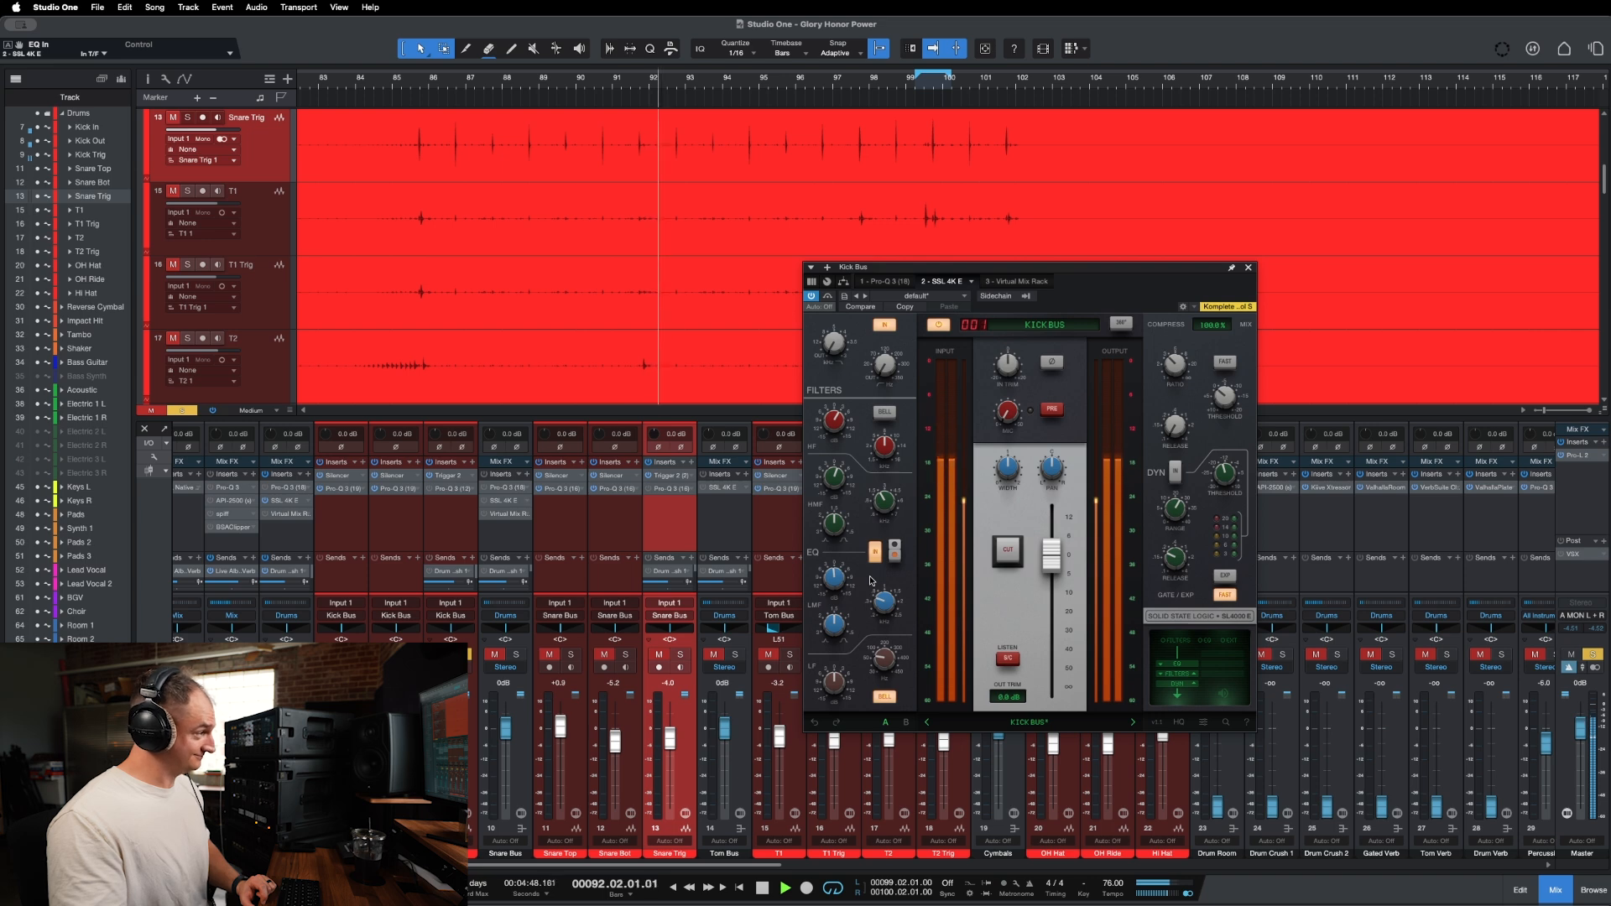
{"action": "key", "text": "space"}
{"action": "mouse_move", "coordinate": [832, 476]}
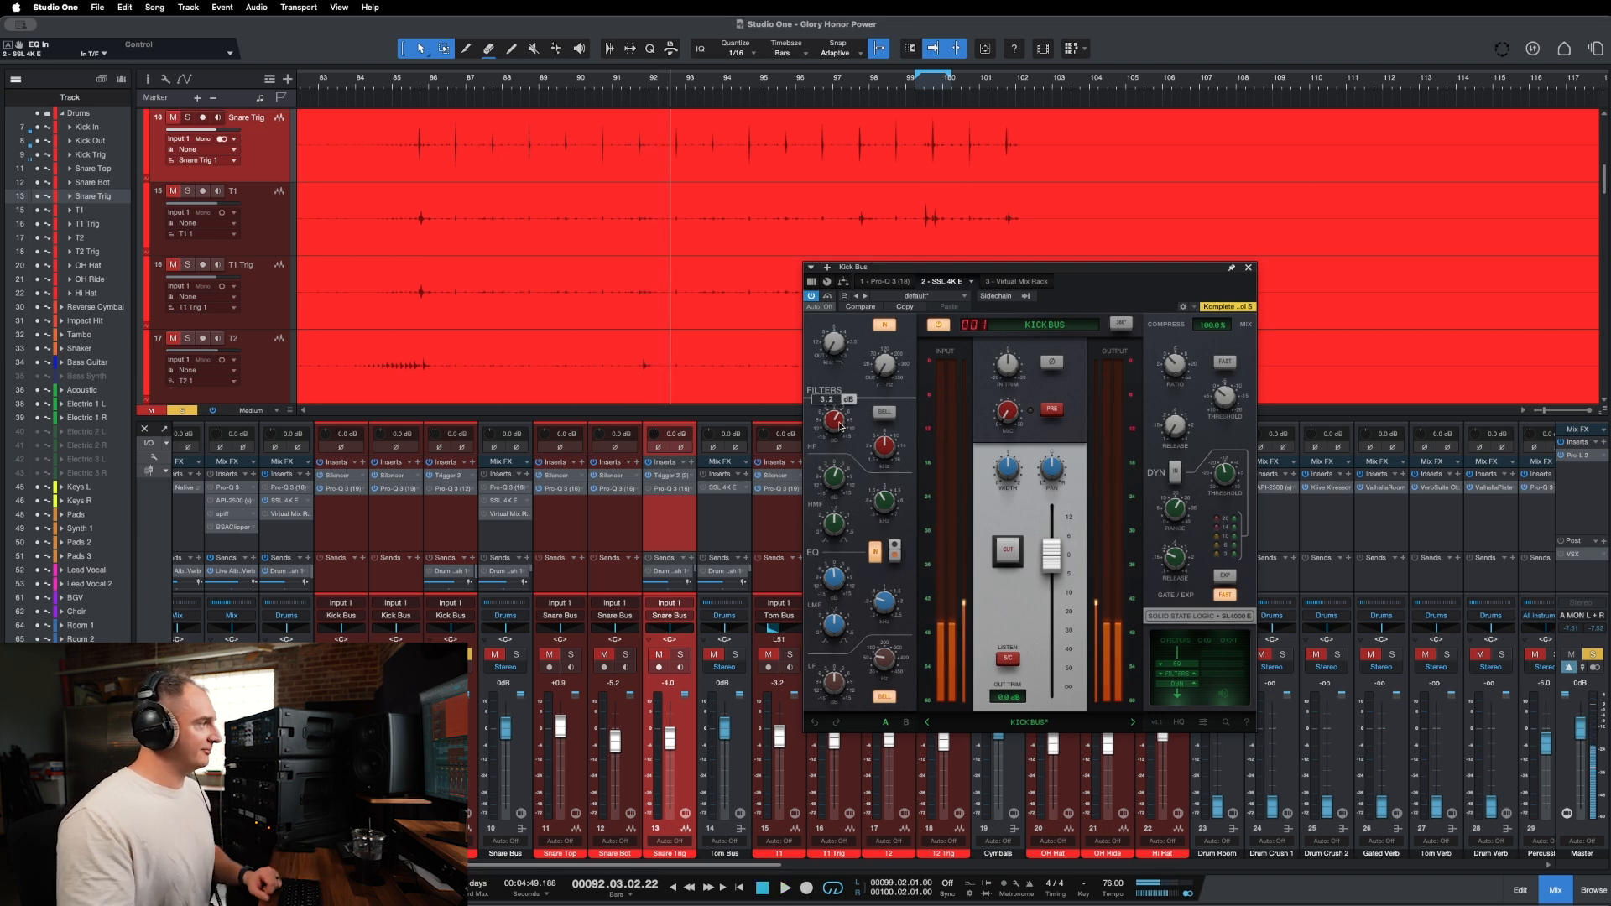
{"action": "mouse_move", "coordinate": [1048, 541]}
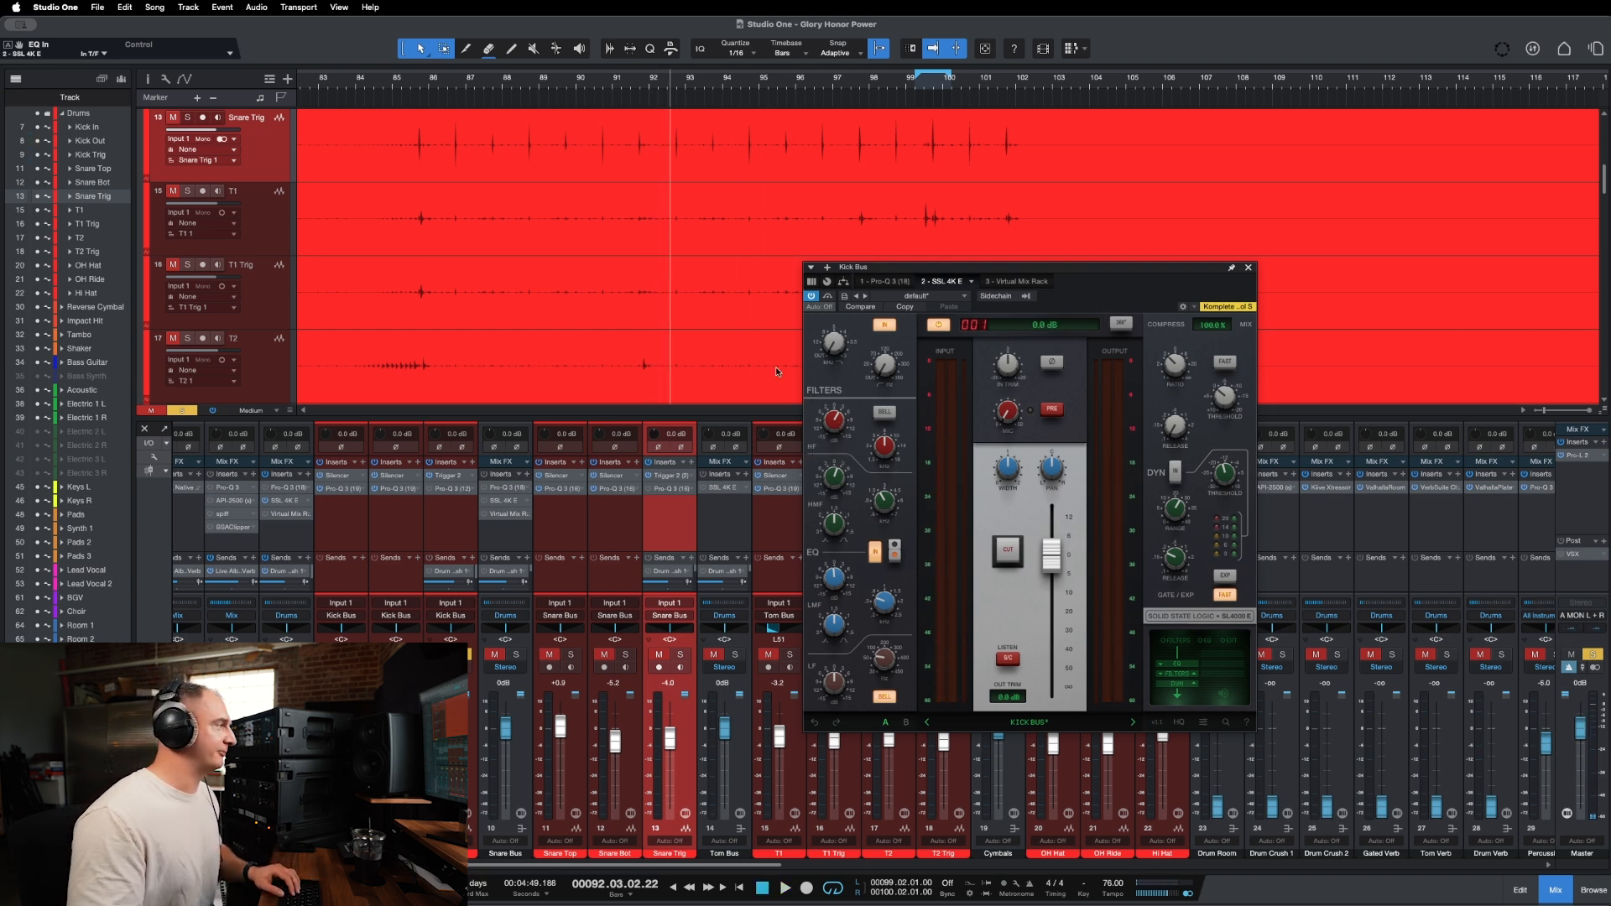
{"action": "left_click", "coordinate": [1249, 268]}
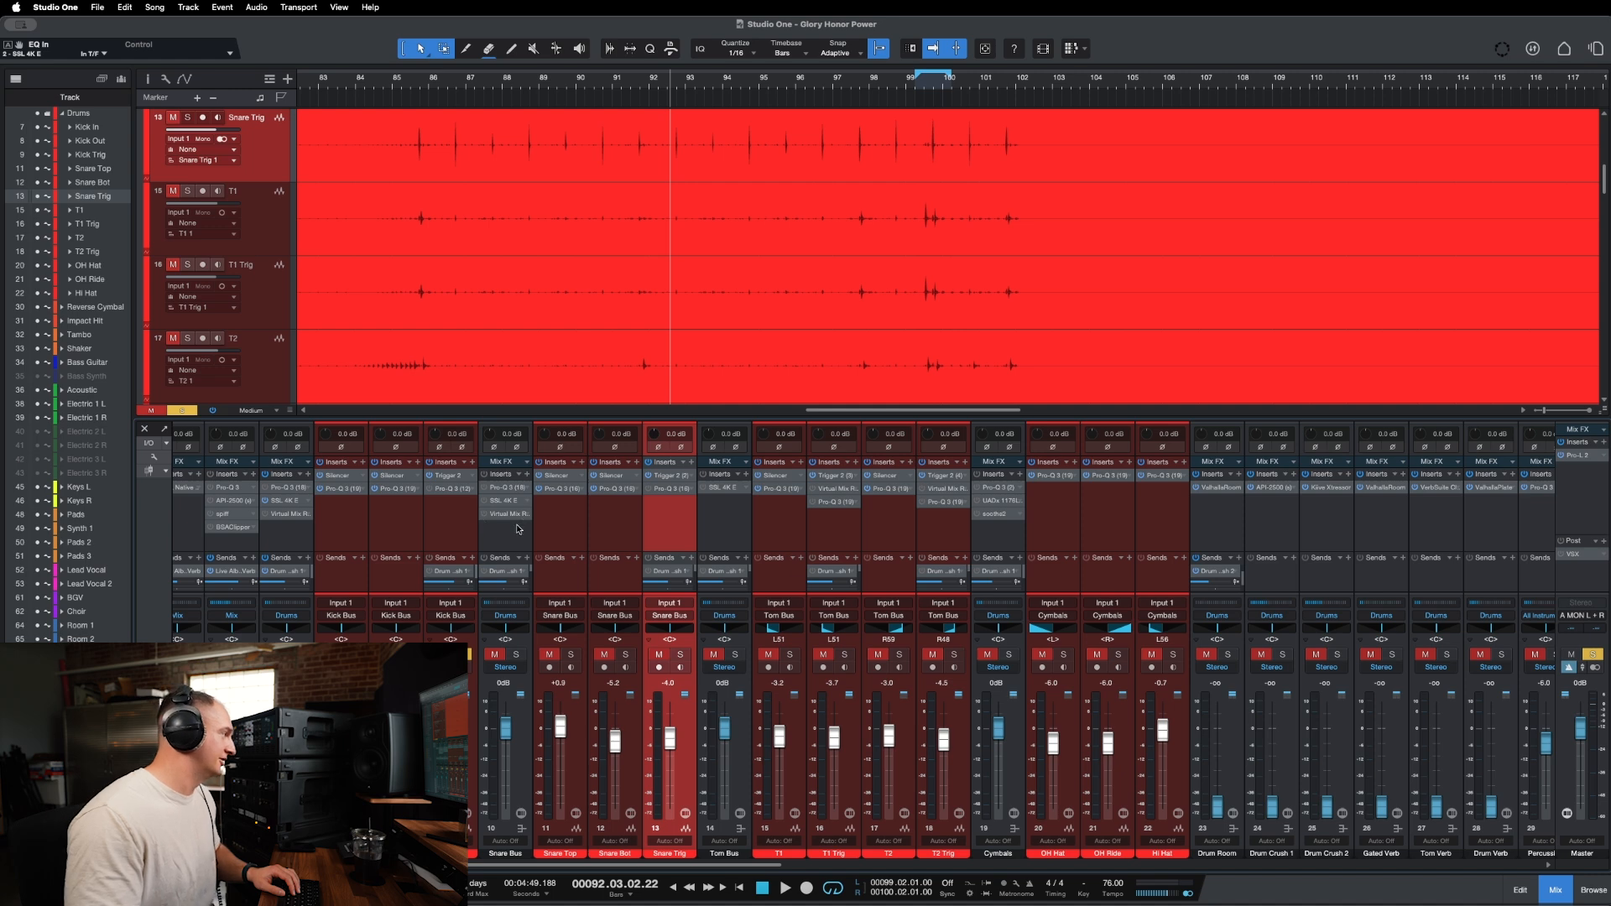
Inspect the Pro-Q 3 on the Snare Bus and close it.
{"action": "left_click", "coordinate": [484, 522]}
{"action": "key", "text": "s"}
{"action": "double_click", "coordinate": [497, 490]}
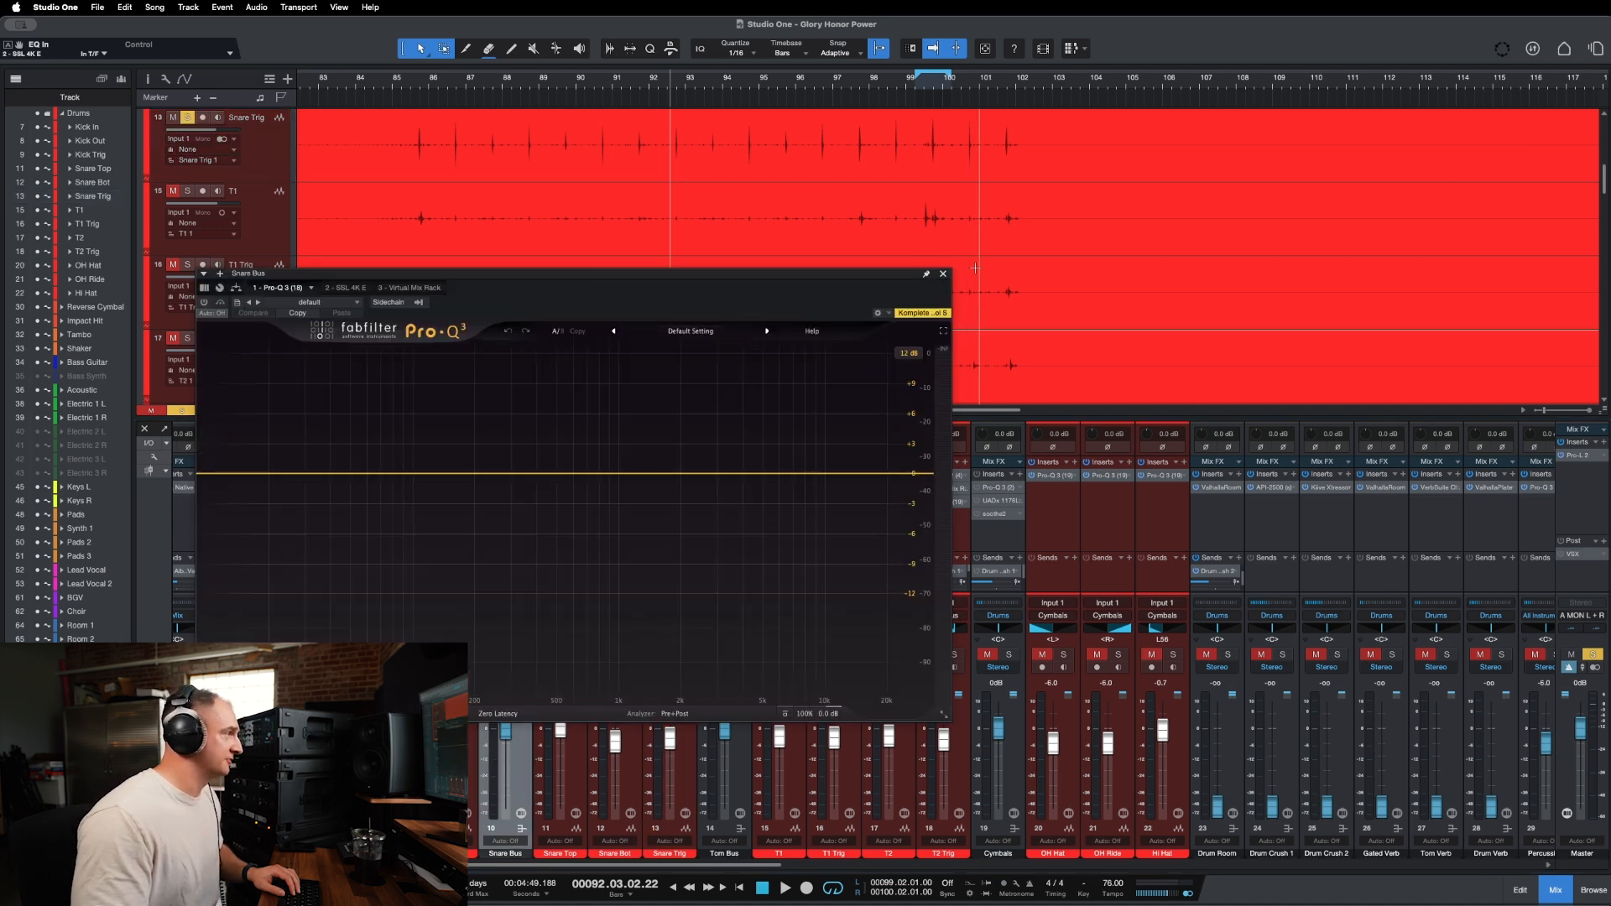
{"action": "left_click", "coordinate": [946, 275]}
{"action": "key", "text": "s"}
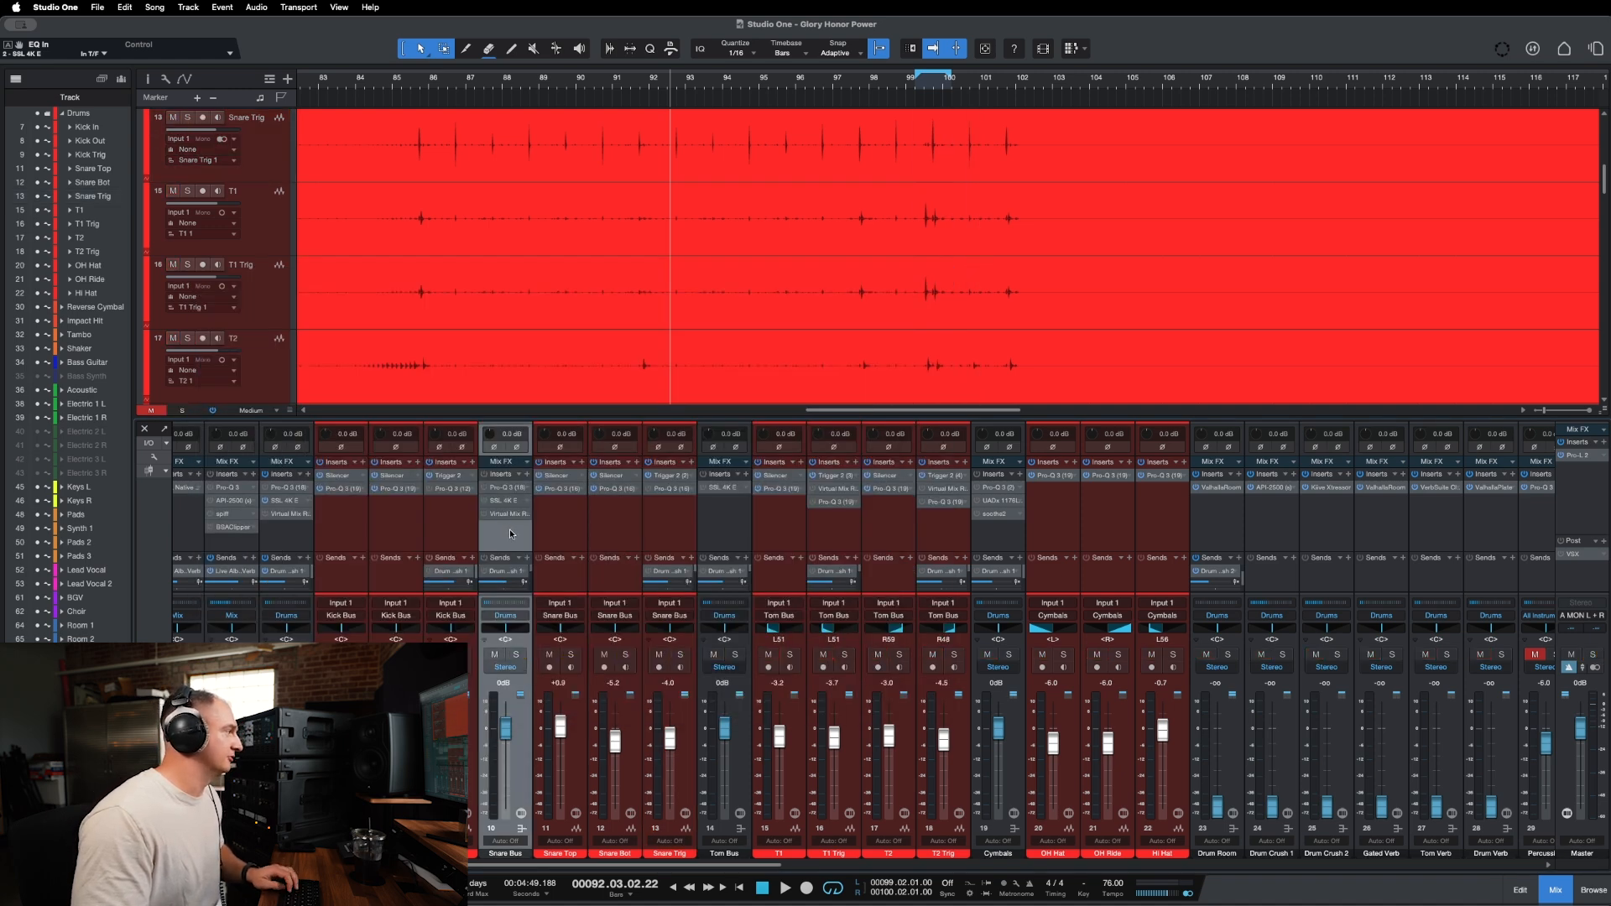
Solo the Snare Bus, listen to the snare tracks briefly, and select the Snare Trig channel.
{"action": "key", "text": "s"}
{"action": "key", "text": "space"}
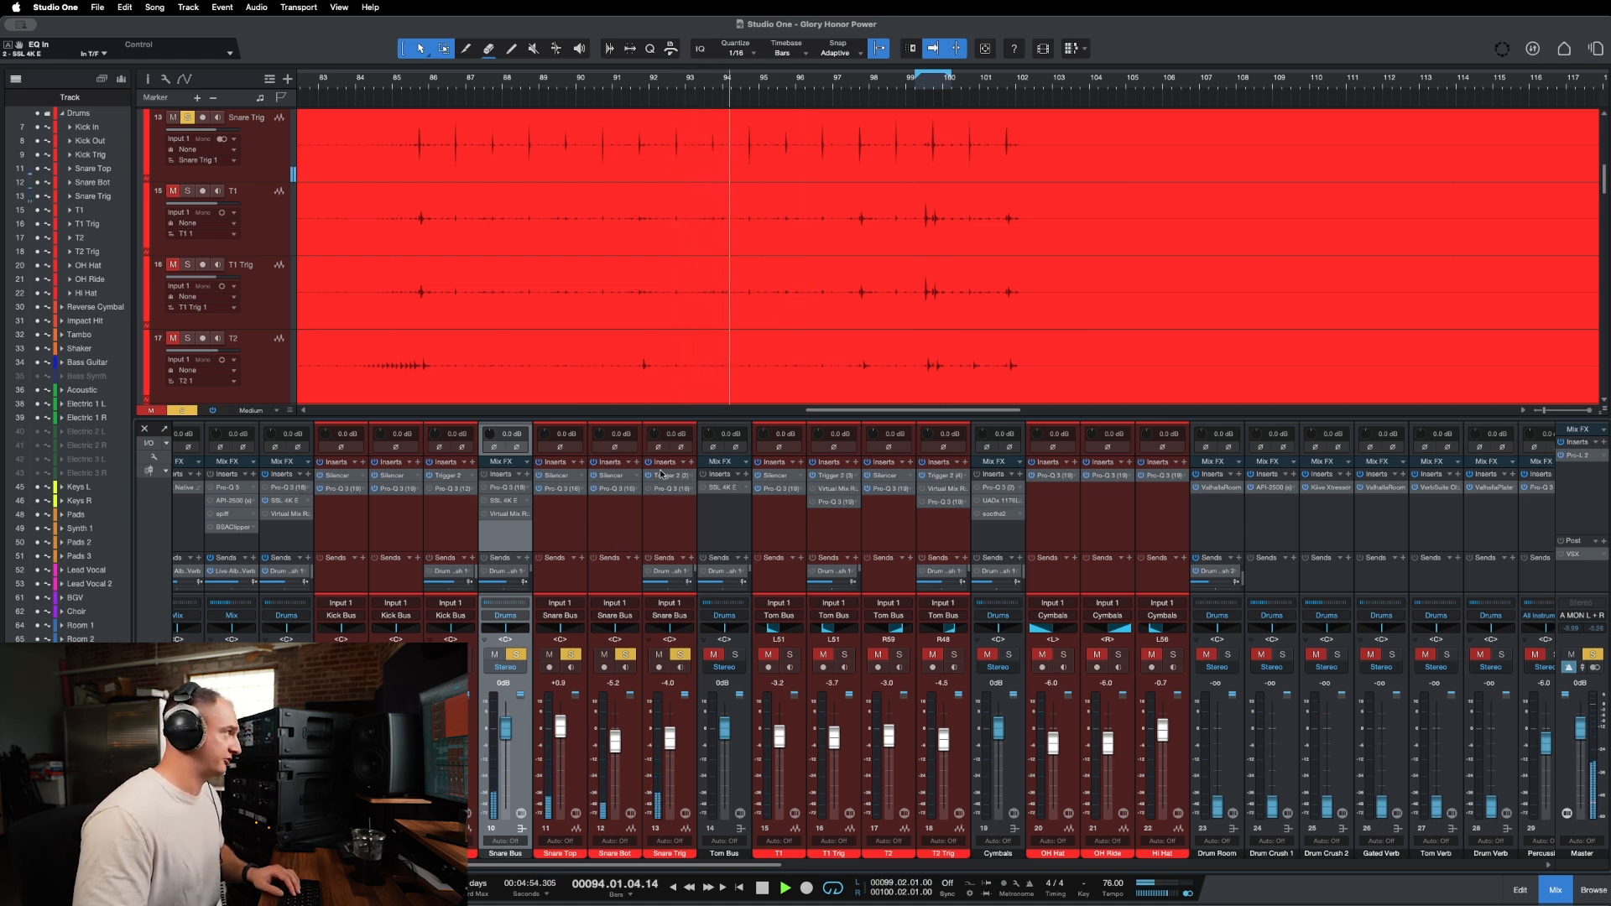
{"action": "key", "text": "space"}
{"action": "left_click", "coordinate": [685, 758]}
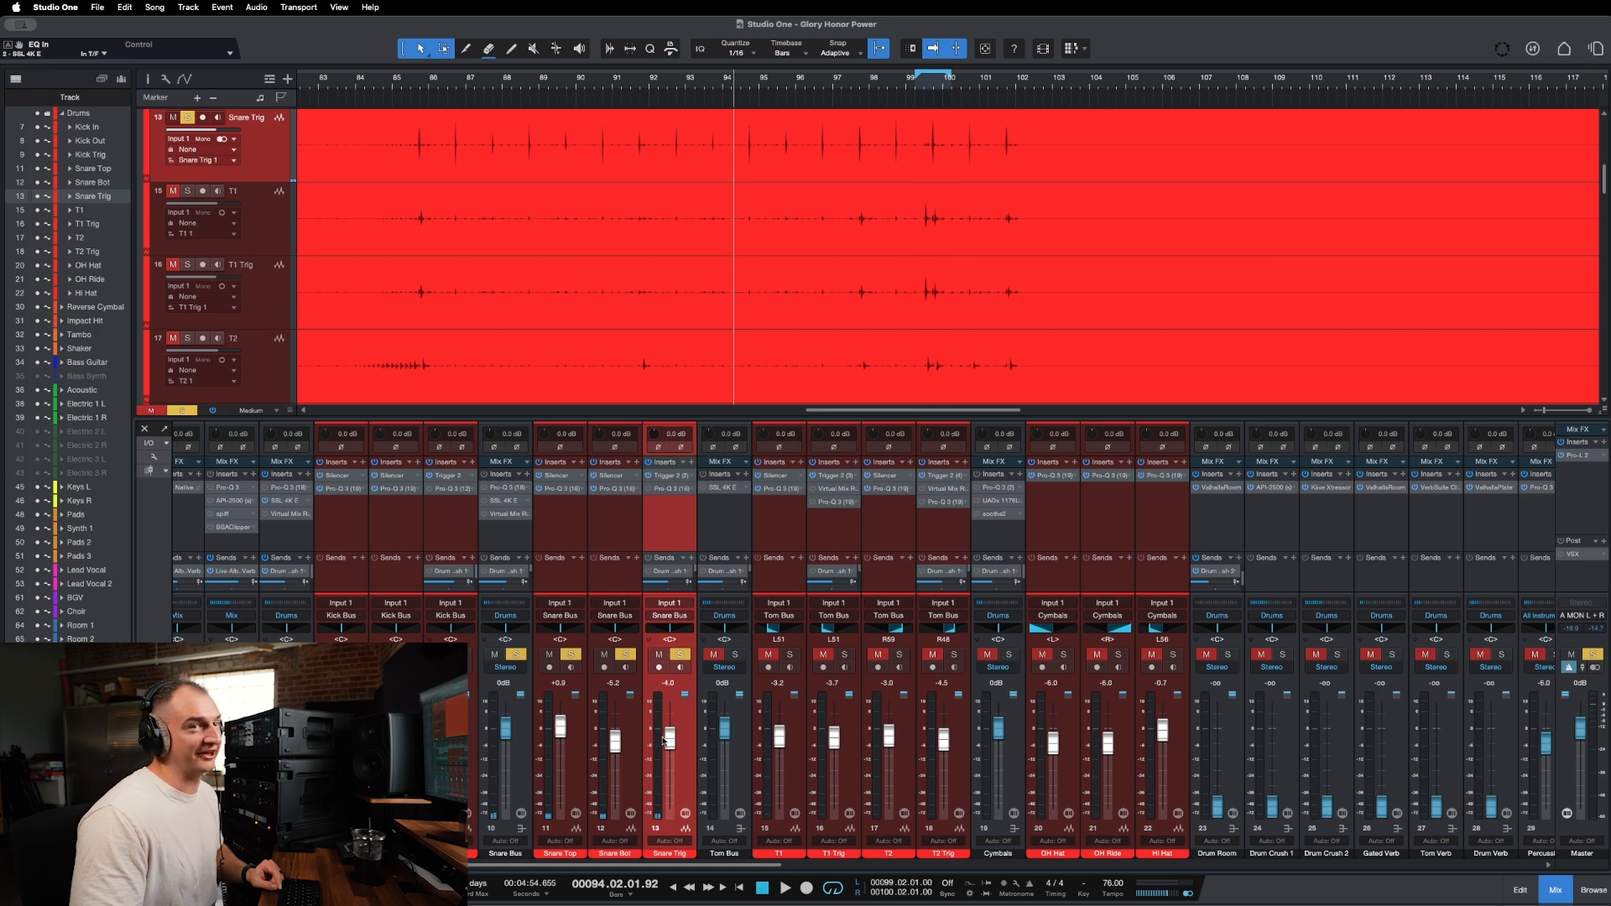
Open the SSL 4K E on the Snare Bus, check its low-mid and high-mid settings, and bypass the EQ section.
{"action": "left_click", "coordinate": [501, 502]}
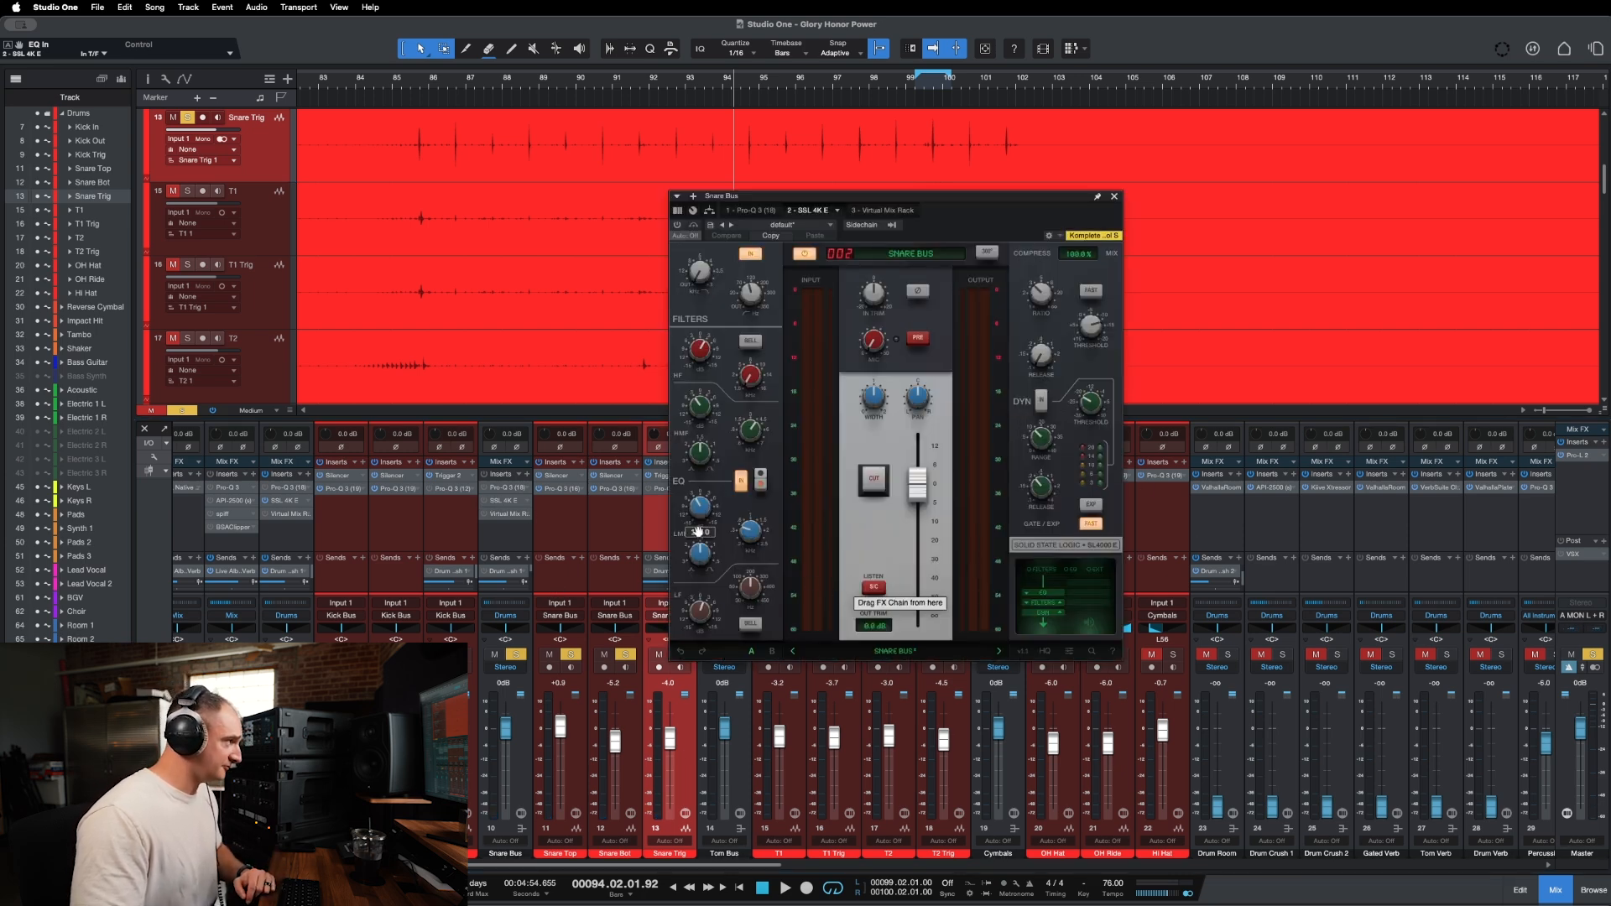
{"action": "left_click_drag", "start_coordinate": [695, 500], "coordinate": [694, 495]}
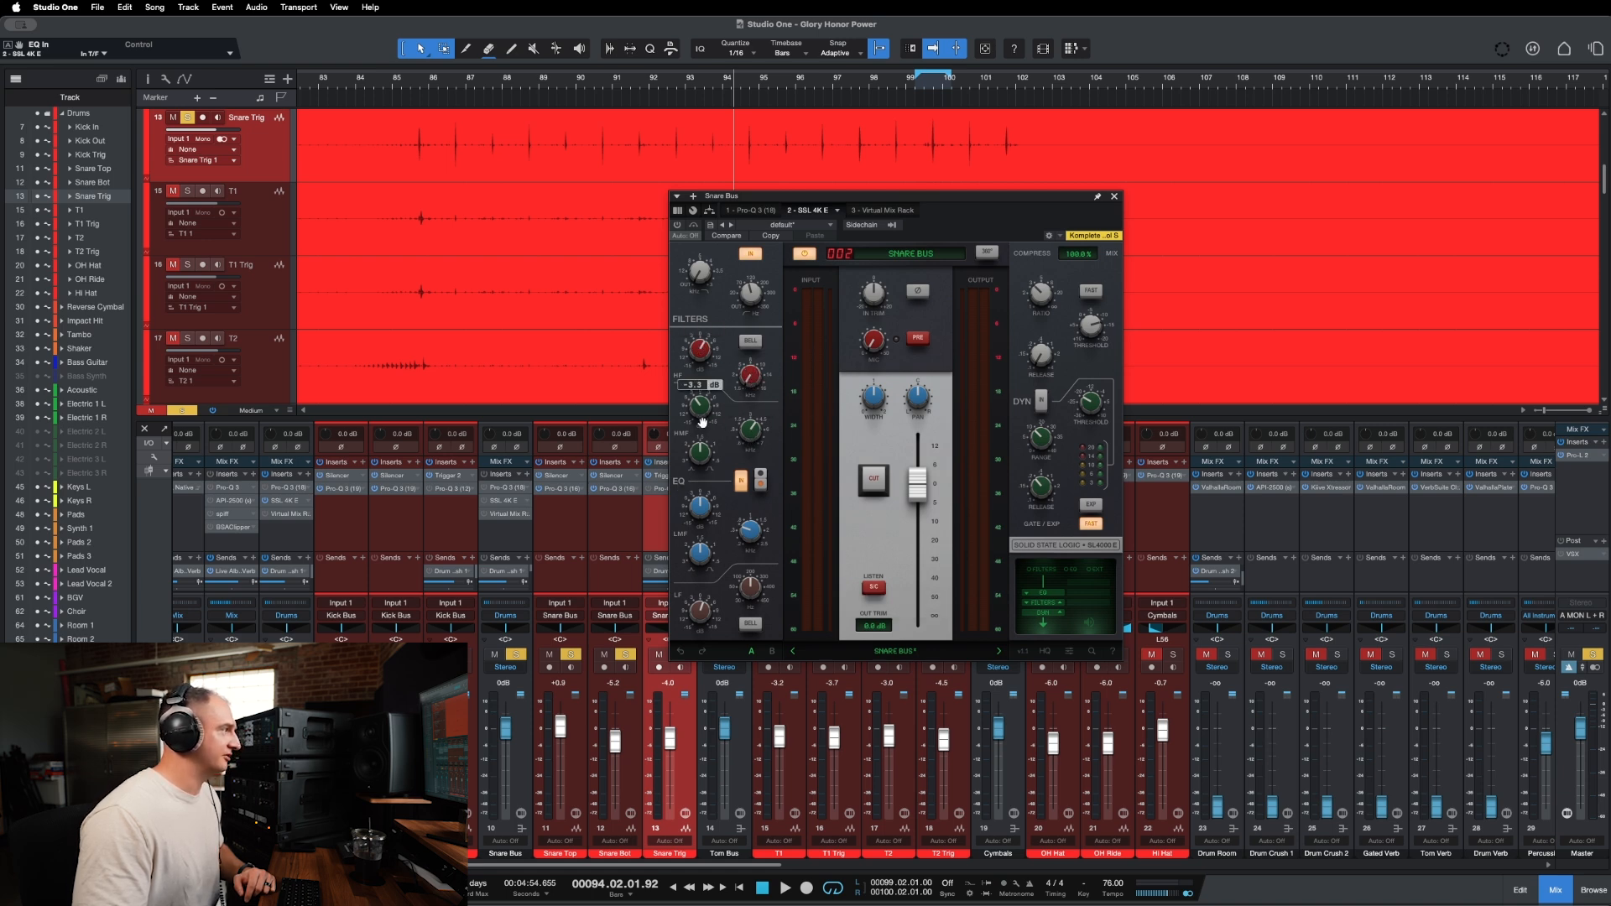
{"action": "left_click_drag", "start_coordinate": [699, 415], "coordinate": [694, 402]}
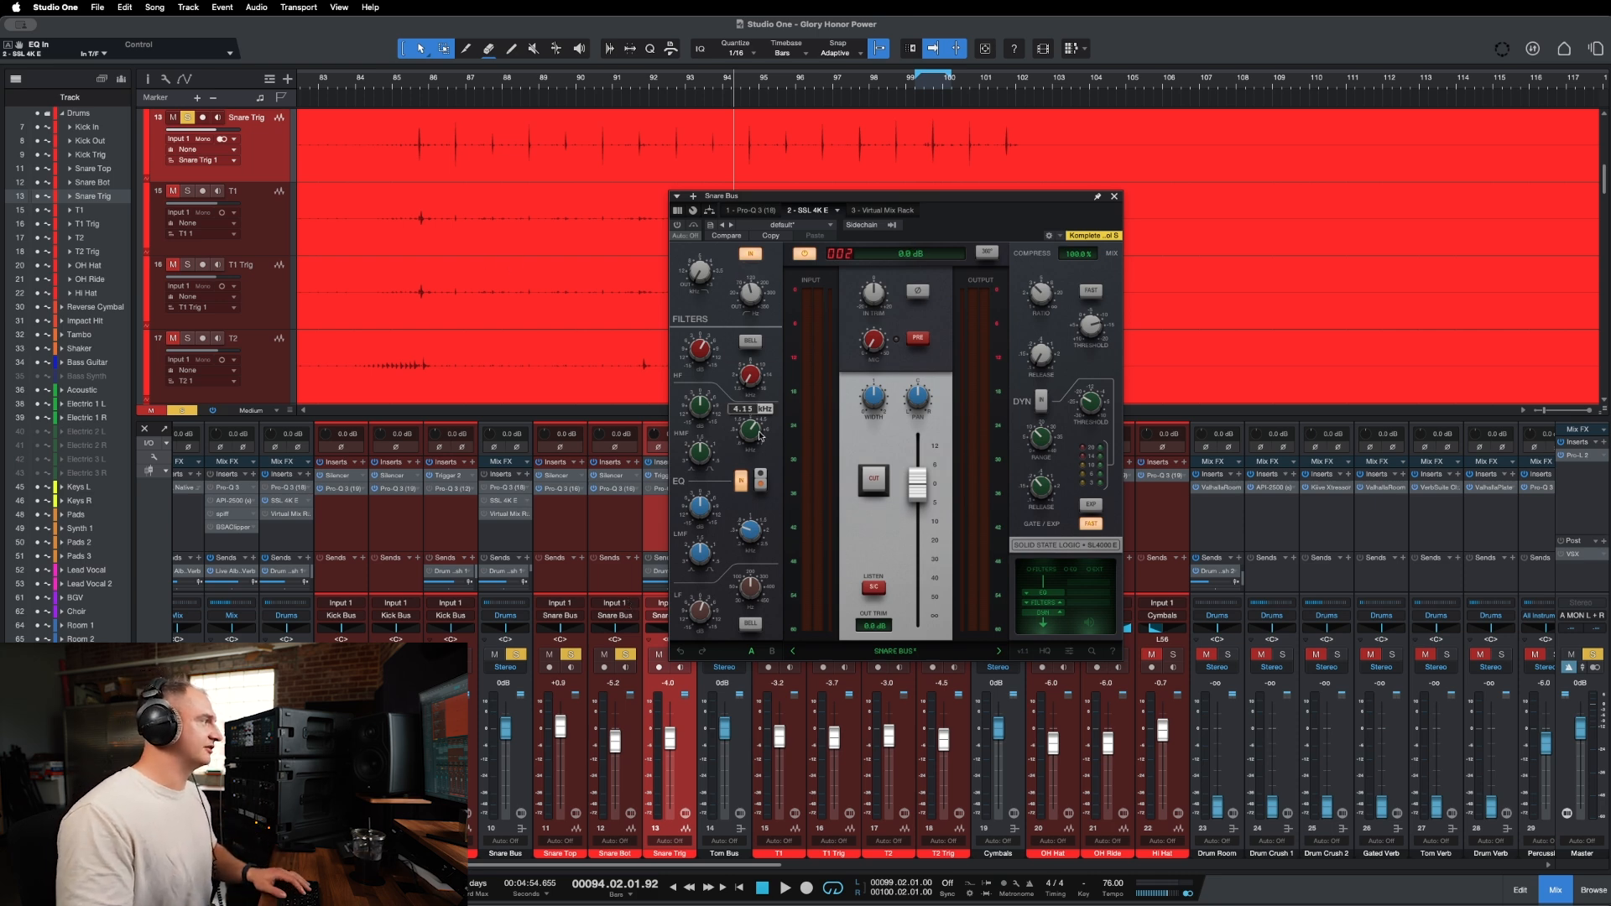
{"action": "left_click", "coordinate": [744, 482]}
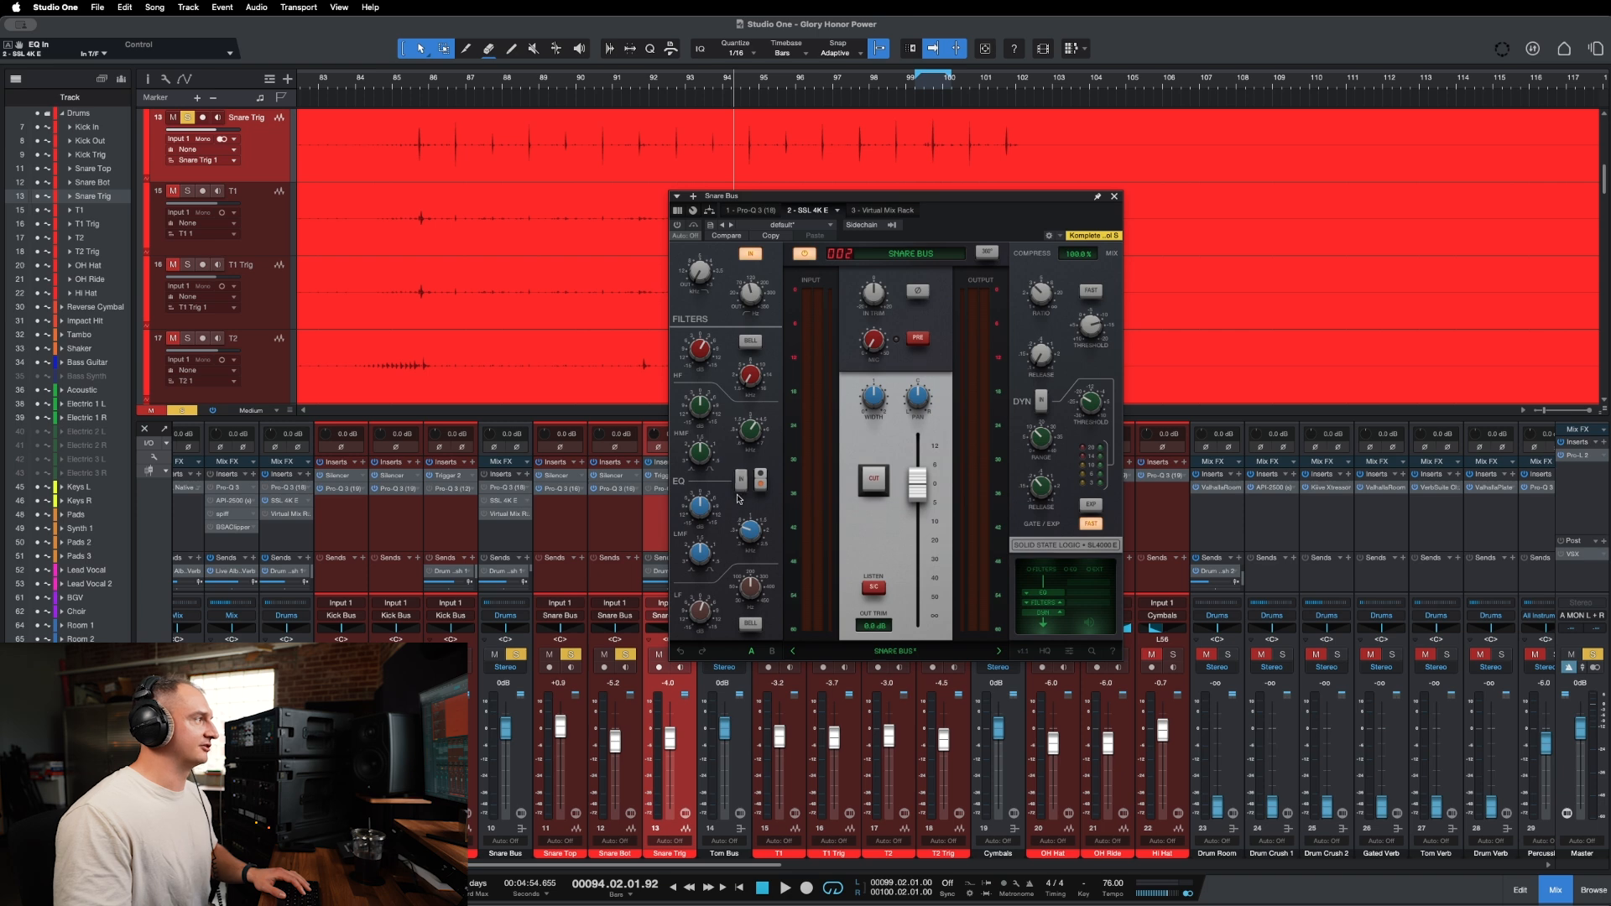
Play the soloed snare and switch the Snare Bus EQ section back in during playback to compare.
{"action": "key", "text": "space"}
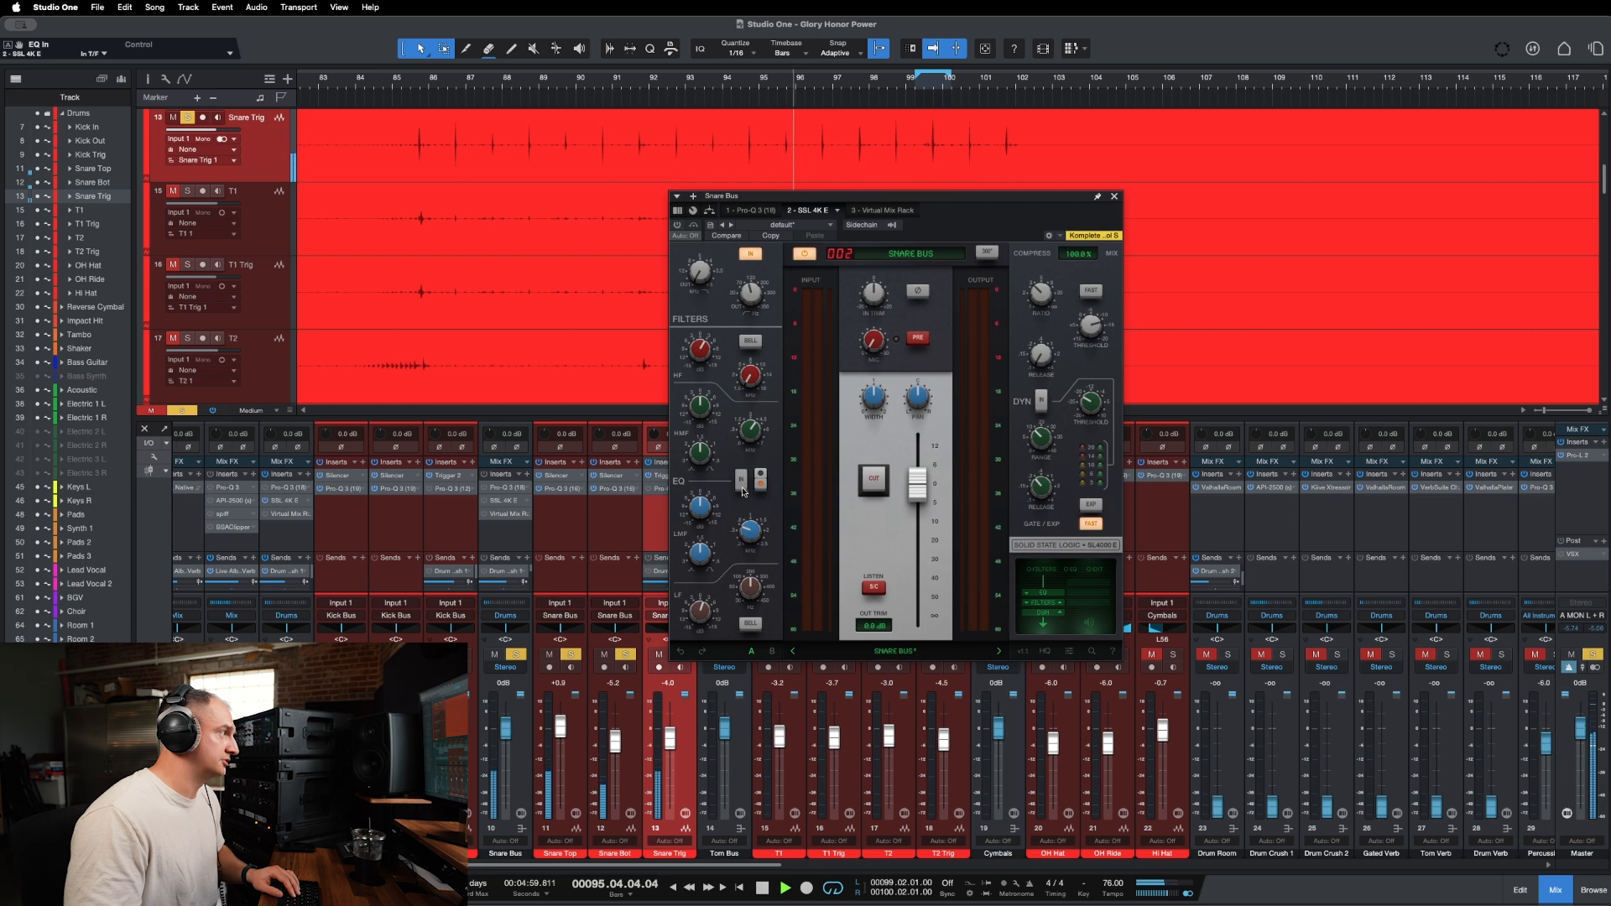
{"action": "left_click", "coordinate": [741, 483]}
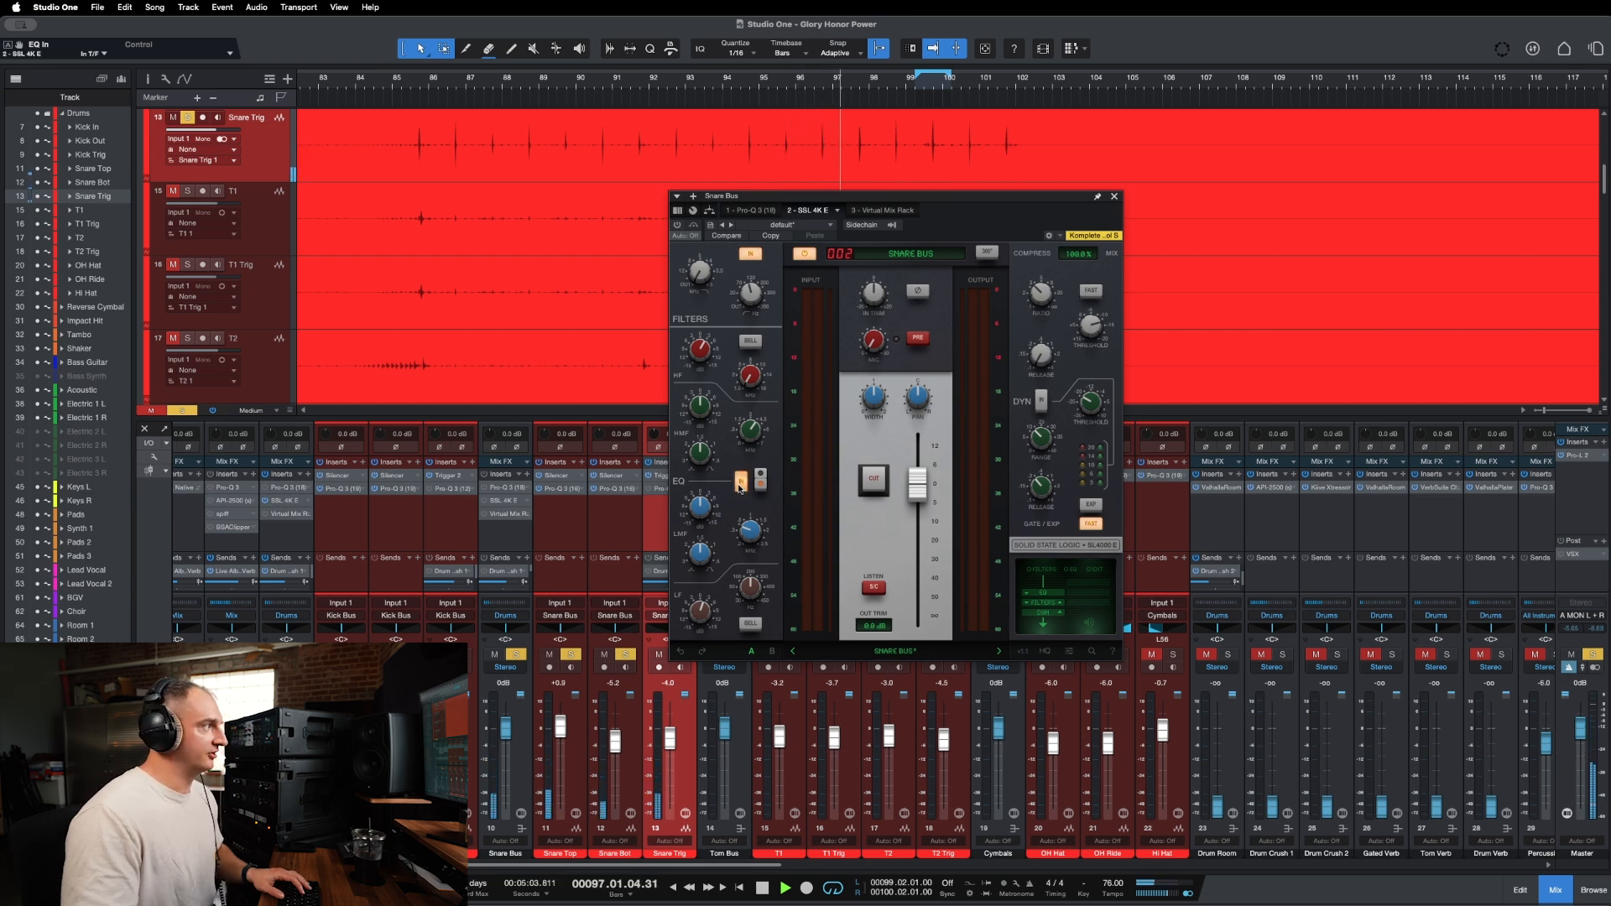
{"action": "mouse_move", "coordinate": [691, 627]}
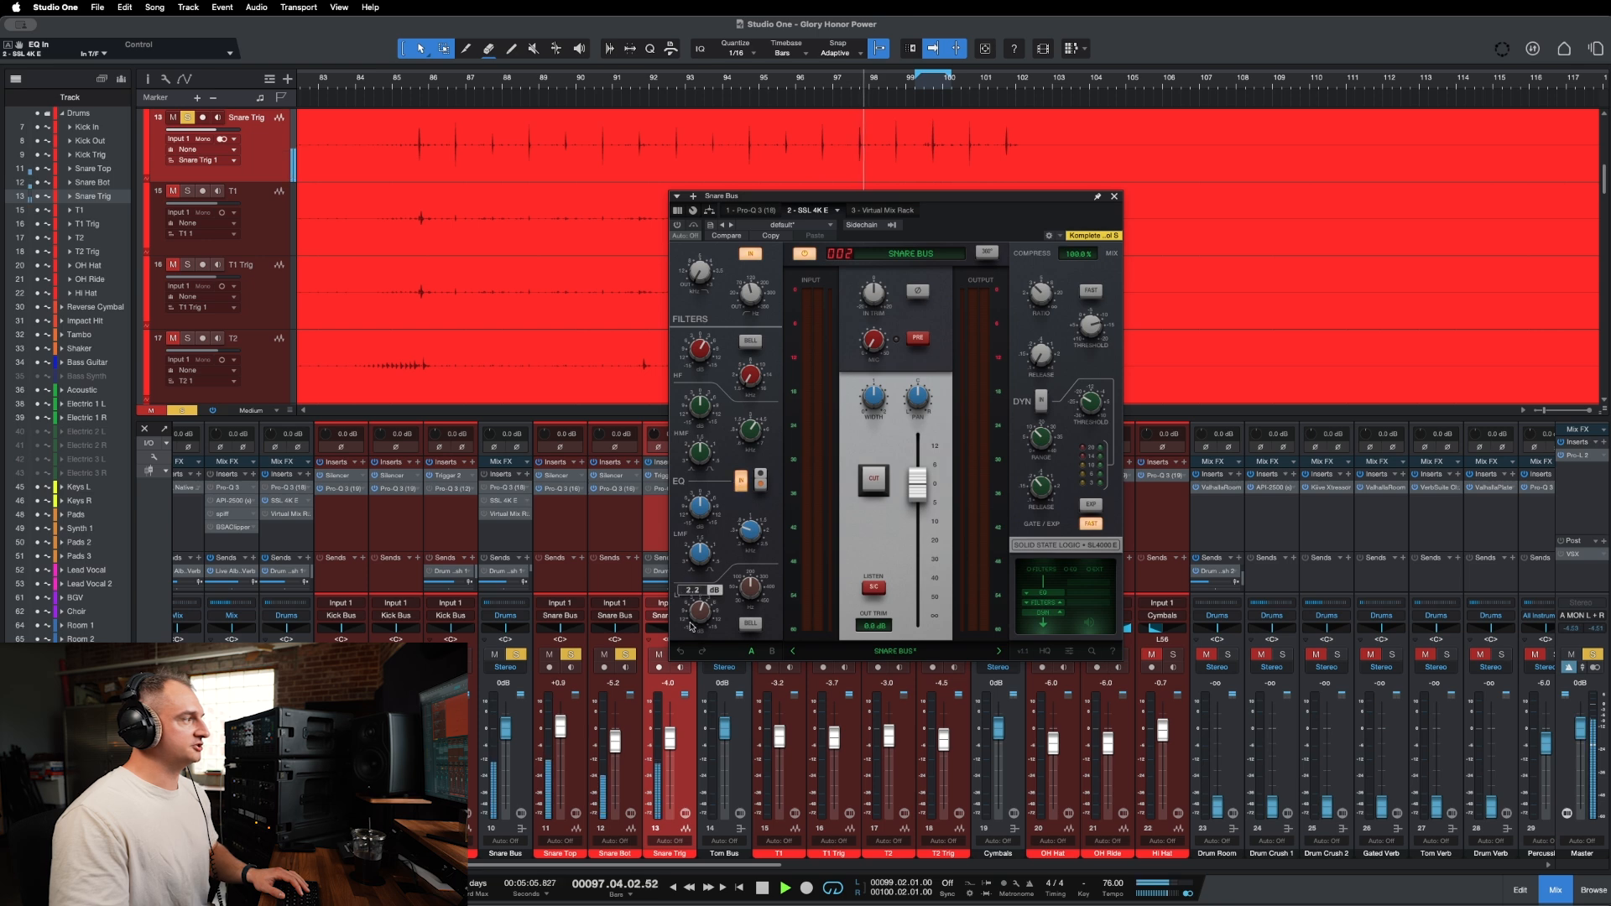
Check the high-frequency band of the Snare Bus SSL 4K E, close the plug-in, reopen it and reposition its window.
{"action": "mouse_move", "coordinate": [702, 354]}
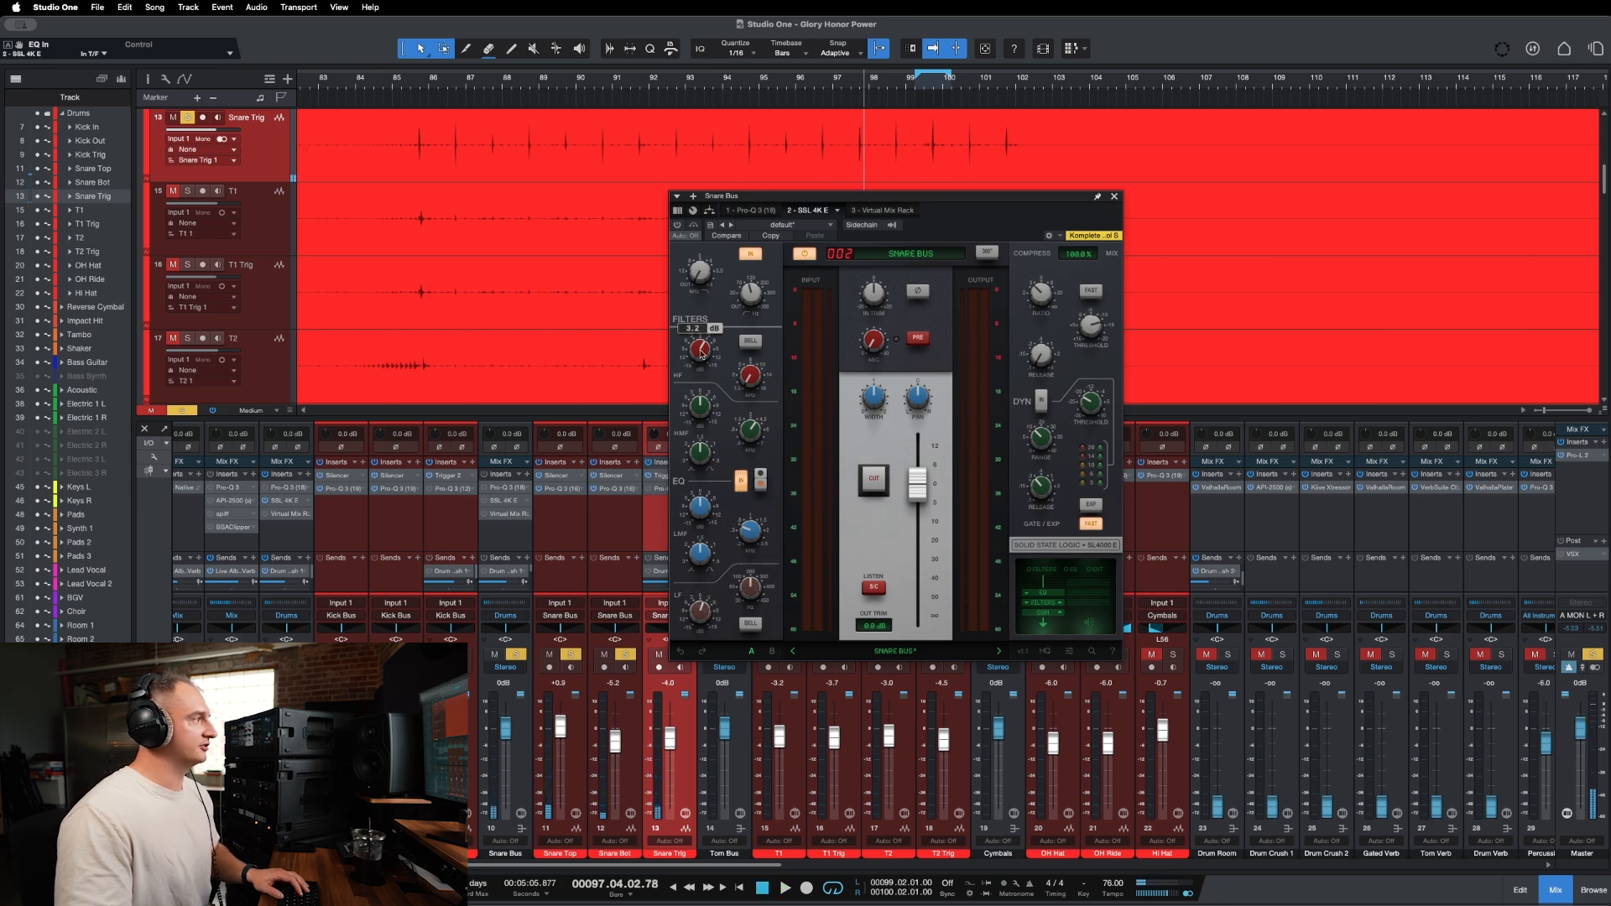
{"action": "left_click", "coordinate": [1115, 198]}
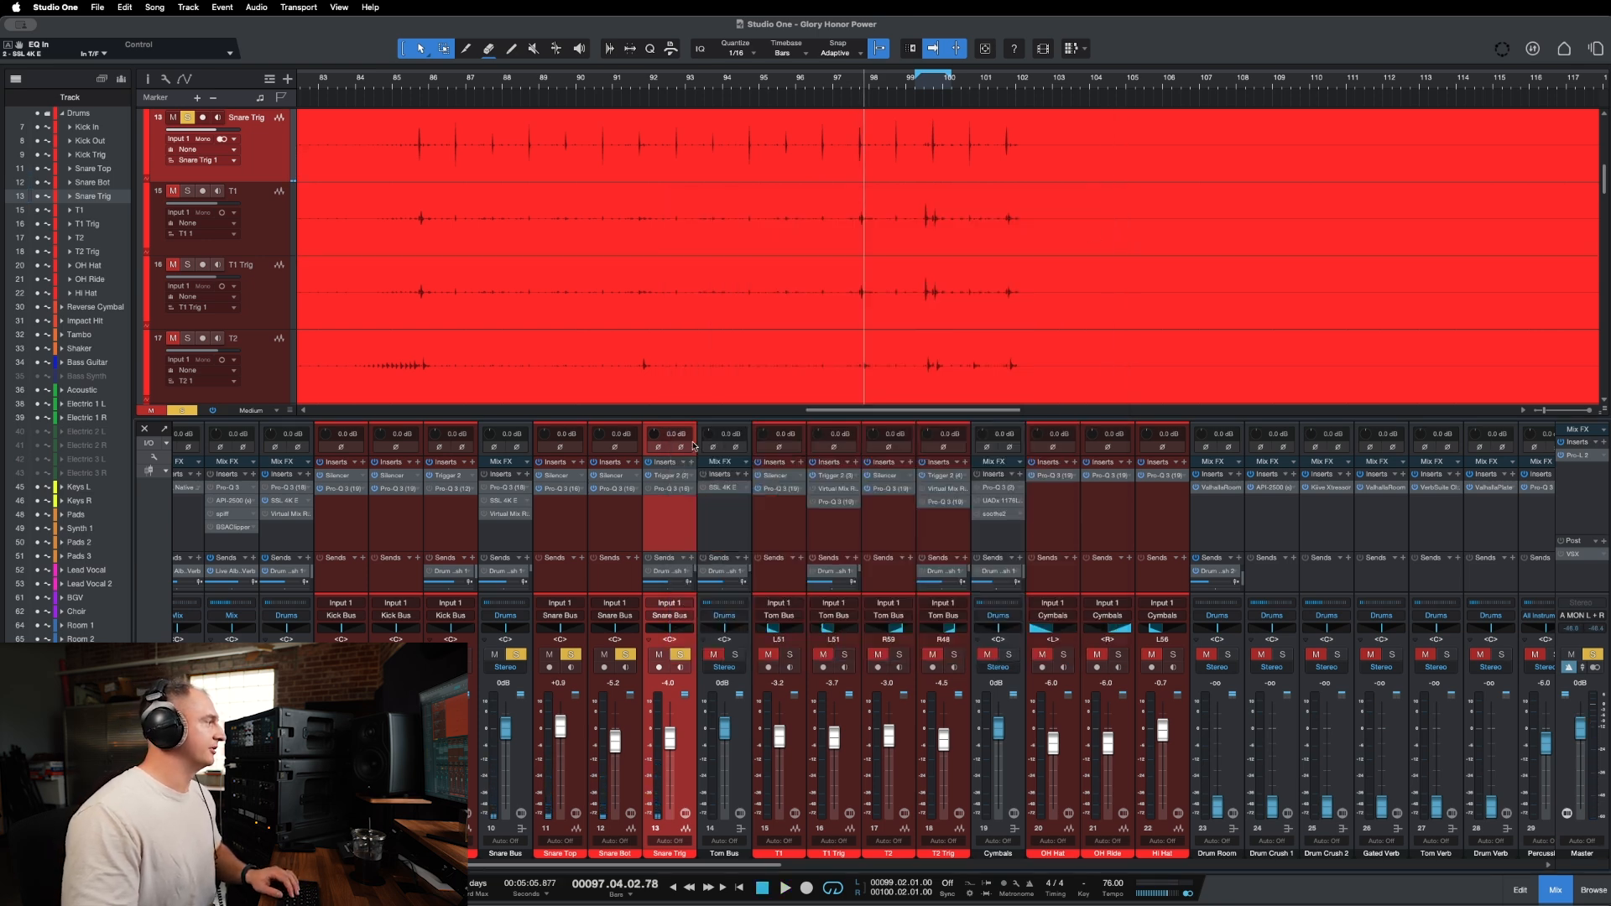
{"action": "left_click", "coordinate": [495, 501]}
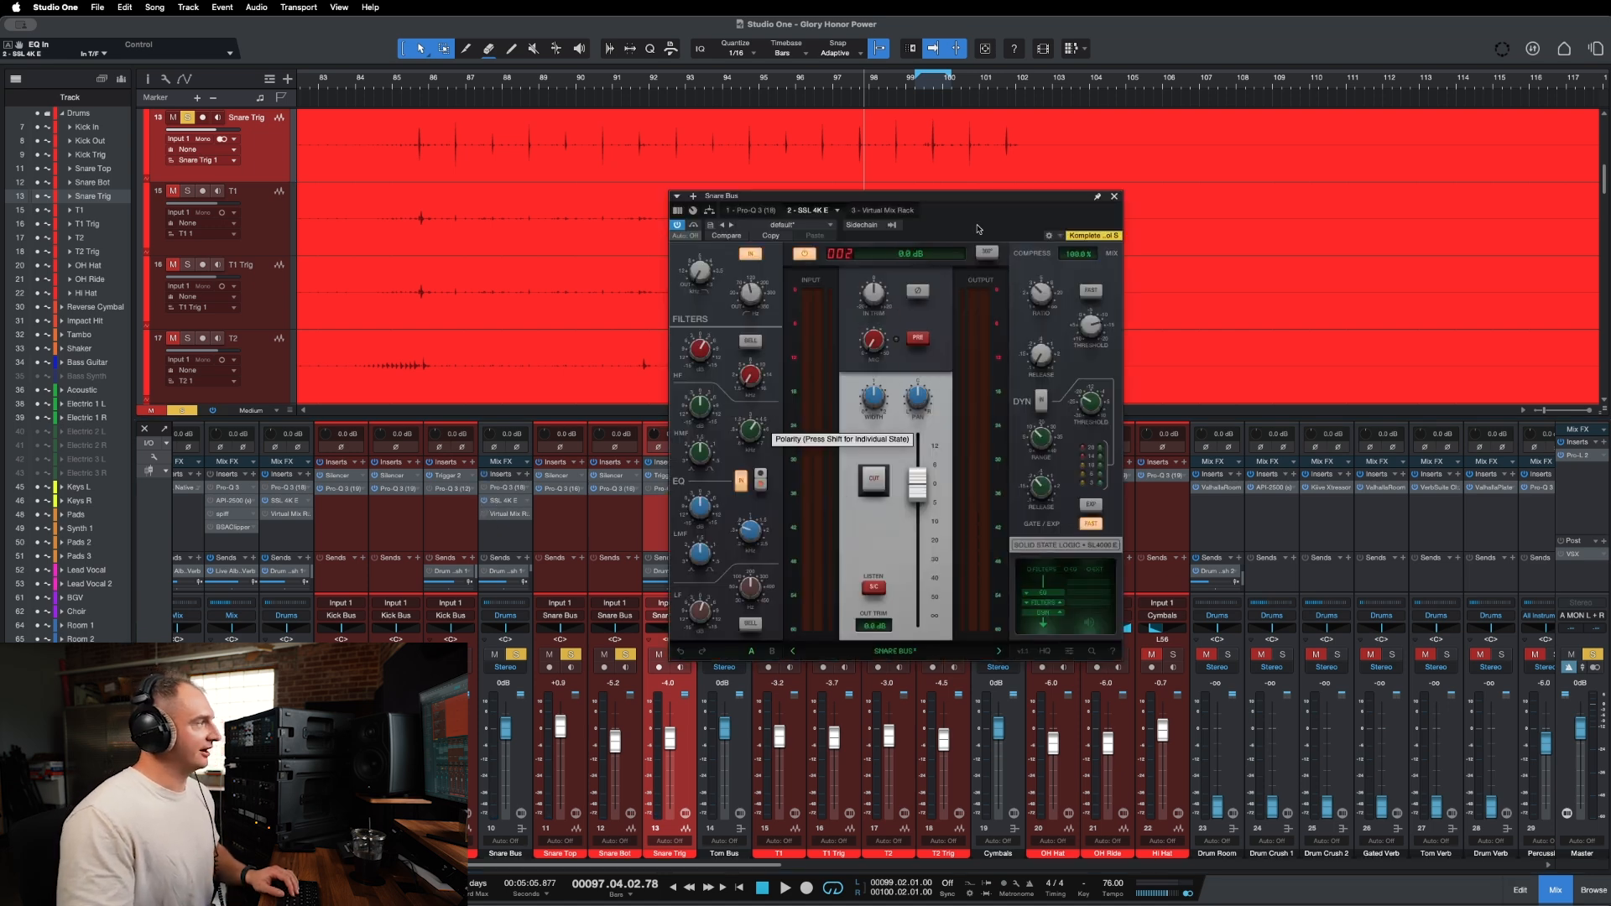
{"action": "mouse_move", "coordinate": [978, 228]}
{"action": "left_mouse_down"}
{"action": "mouse_move", "coordinate": [990, 269]}
{"action": "mouse_move", "coordinate": [964, 256]}
{"action": "left_mouse_up"}
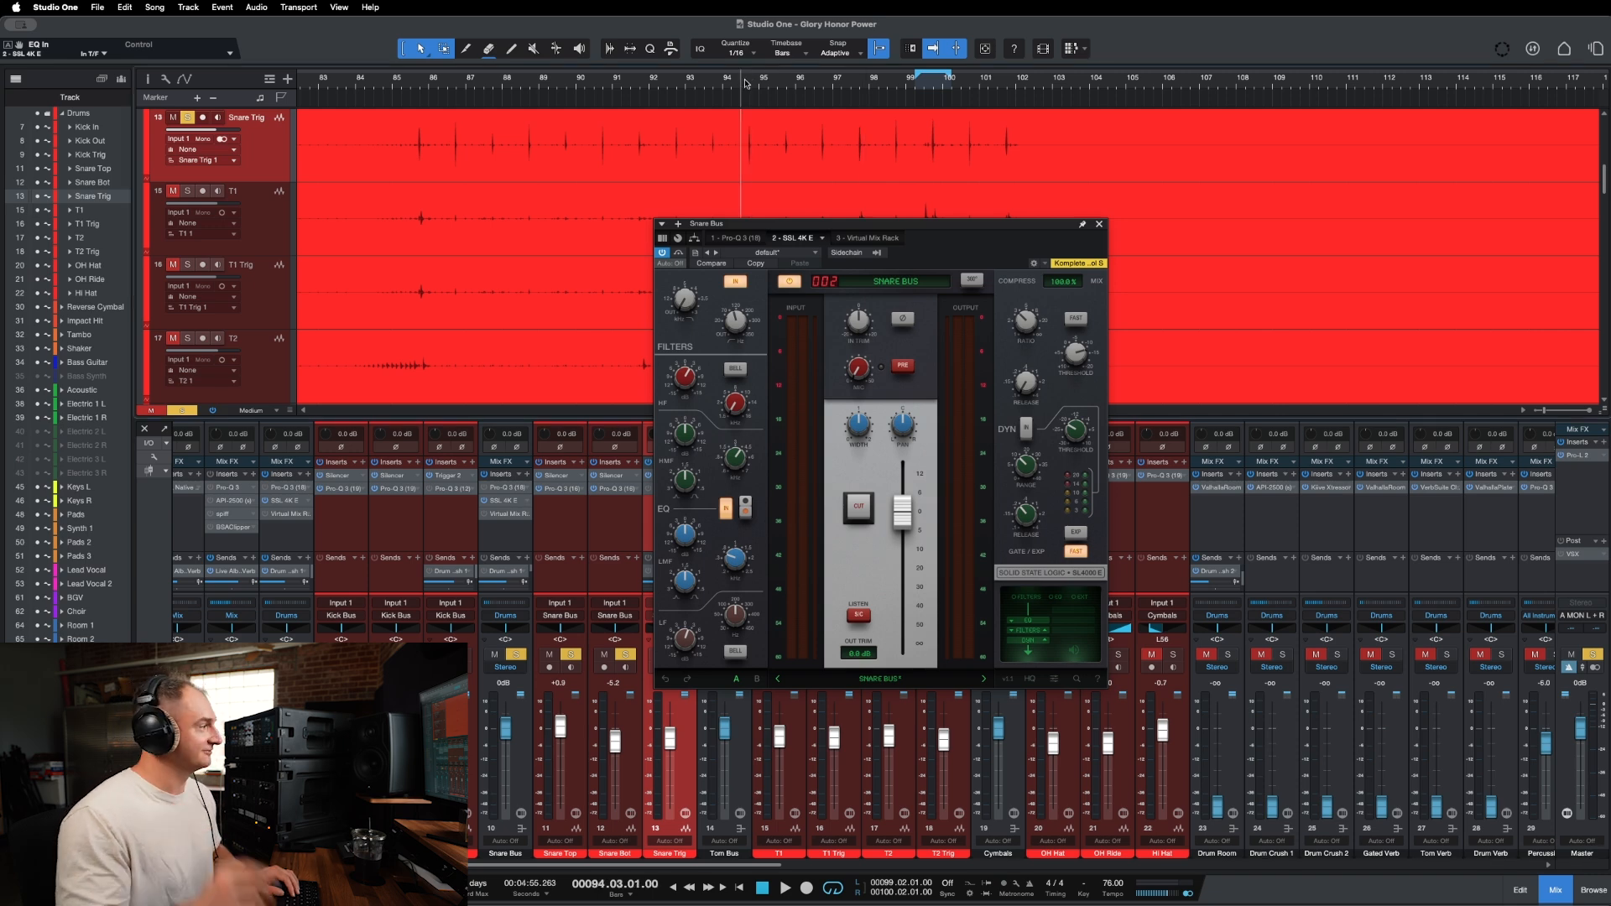
Play the soloed snare from bar 94 with the SSL 4K E EQ bypassed, re-engage it during playback to compare, and close the plug-in.
{"action": "key", "text": "space"}
{"action": "left_click", "coordinate": [726, 511]}
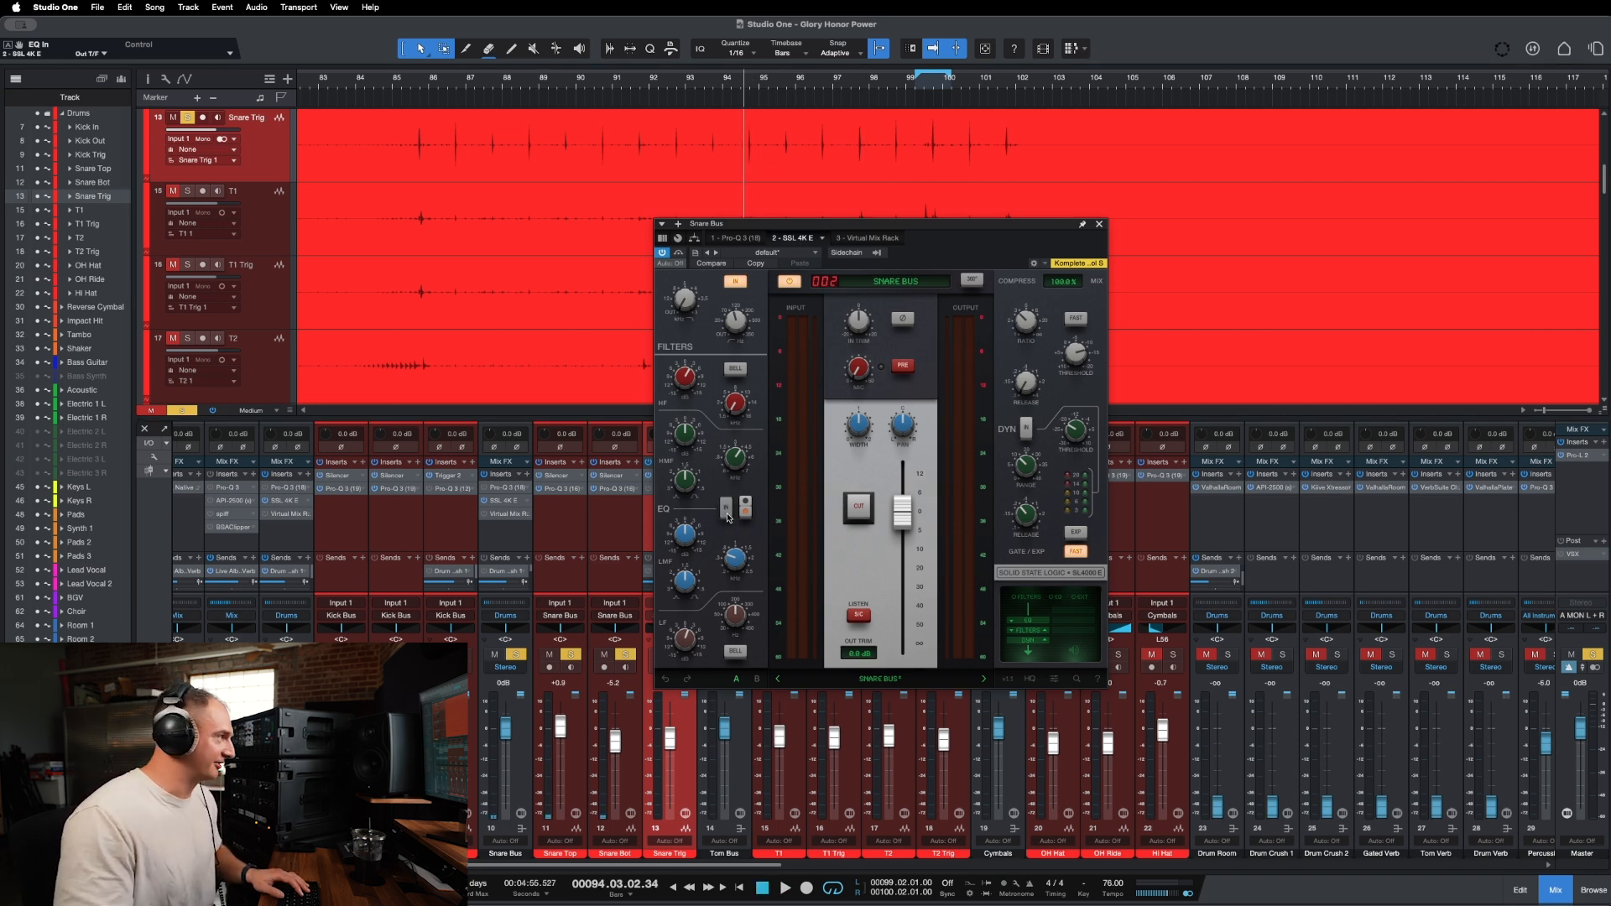
{"action": "key", "text": "space"}
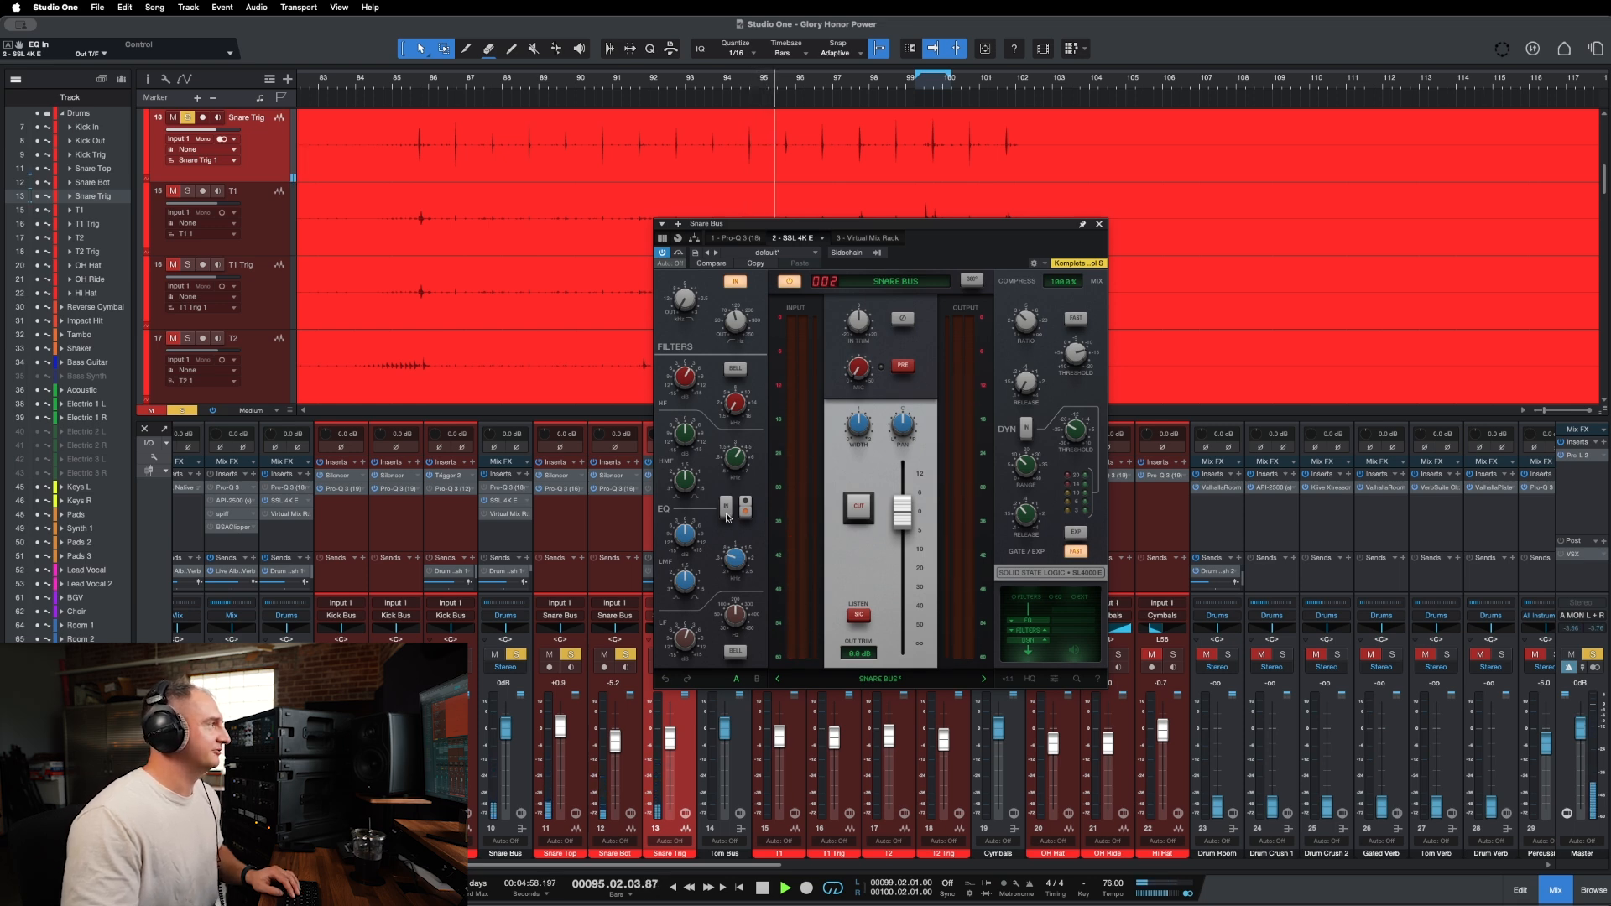
{"action": "left_click", "coordinate": [726, 512]}
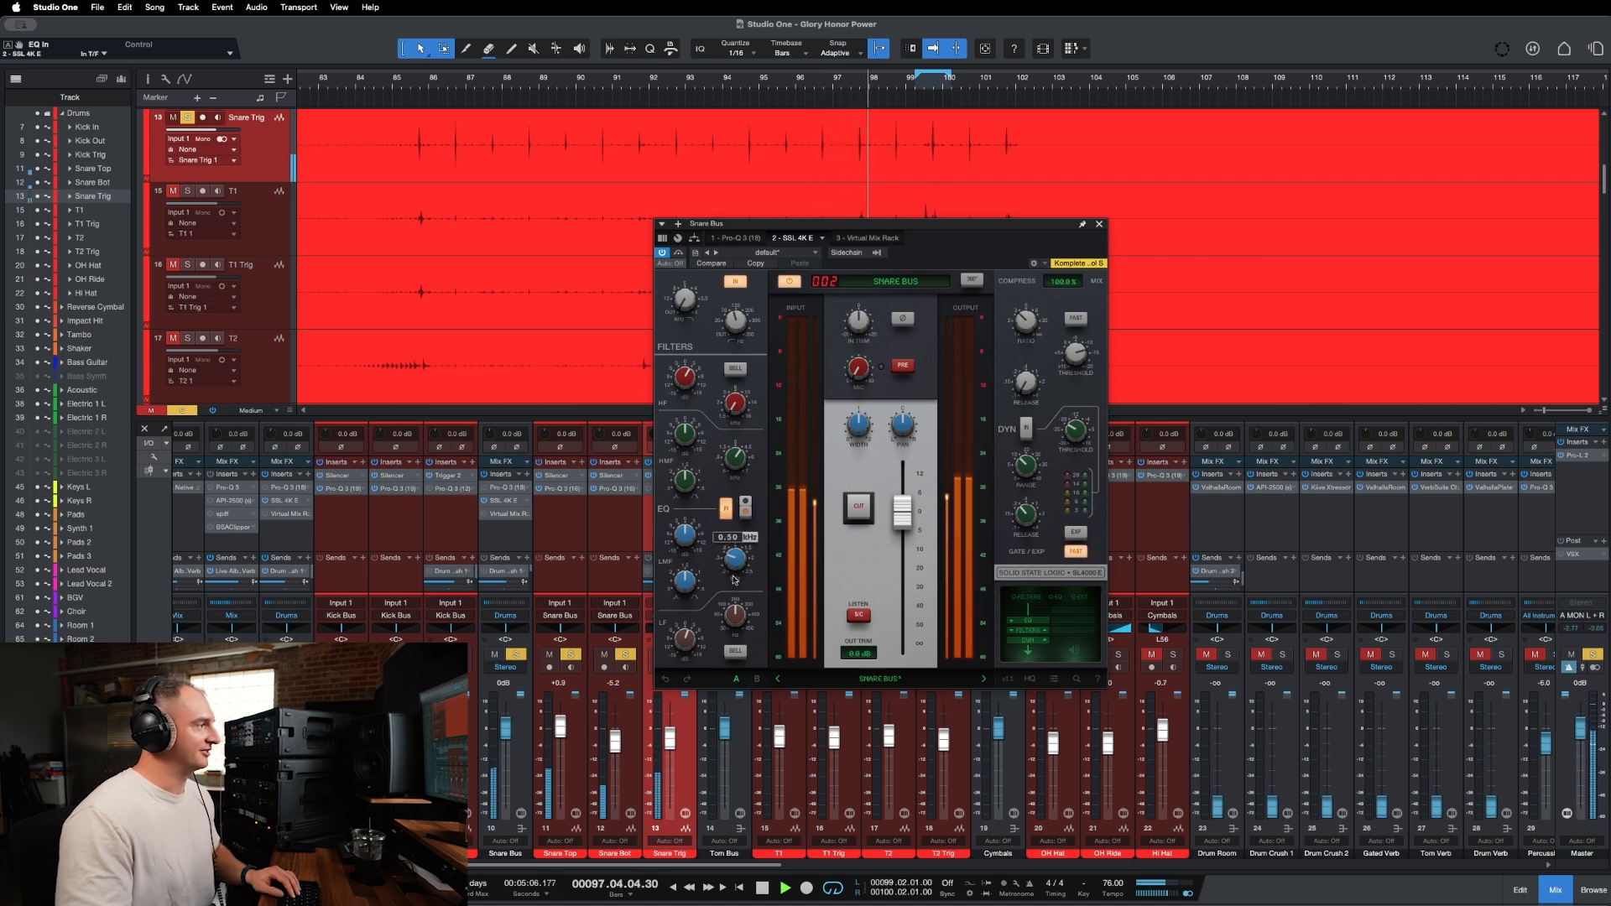
{"action": "key", "text": "space"}
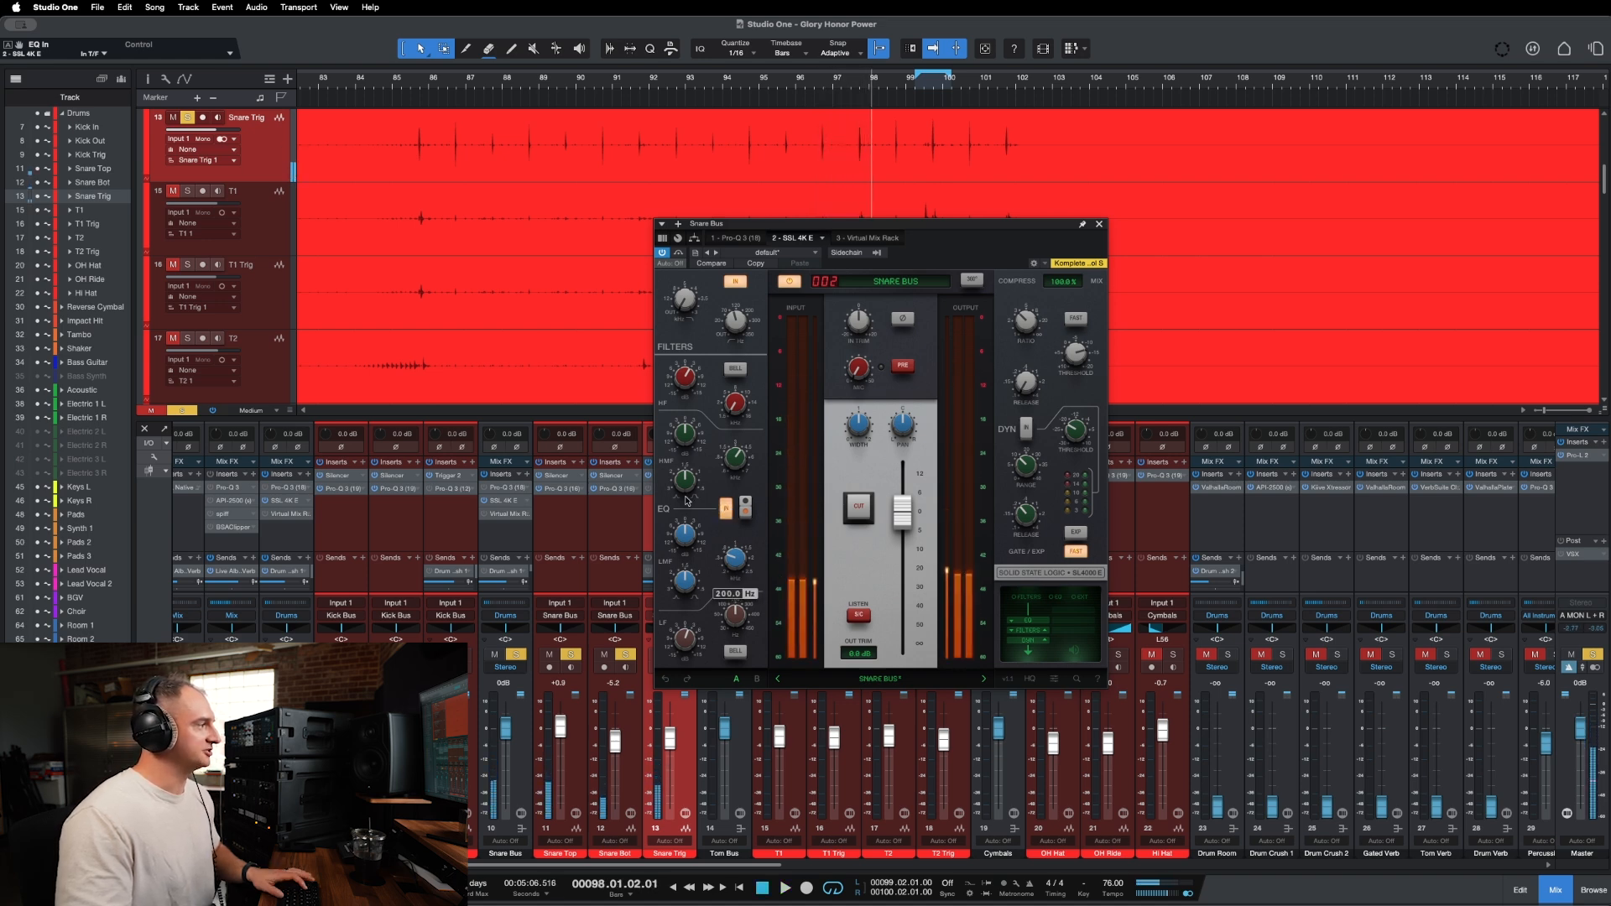
{"action": "left_click", "coordinate": [1100, 225]}
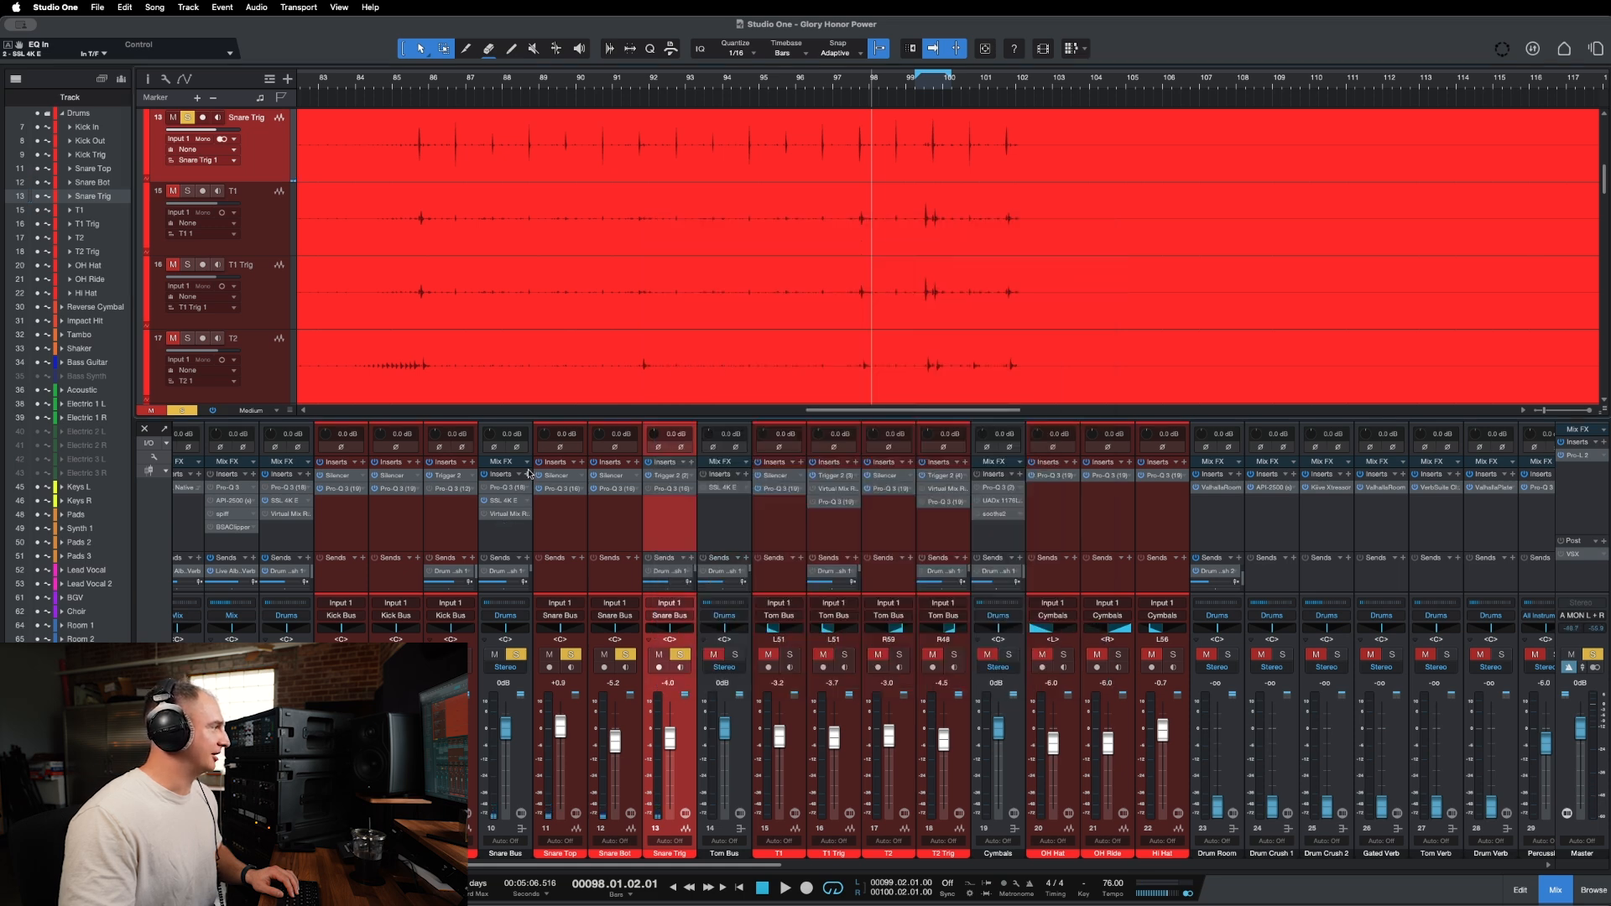
Add the Waves API-550A Stereo equalizer as the last insert on the Snare Bus.
{"action": "left_click", "coordinate": [529, 474]}
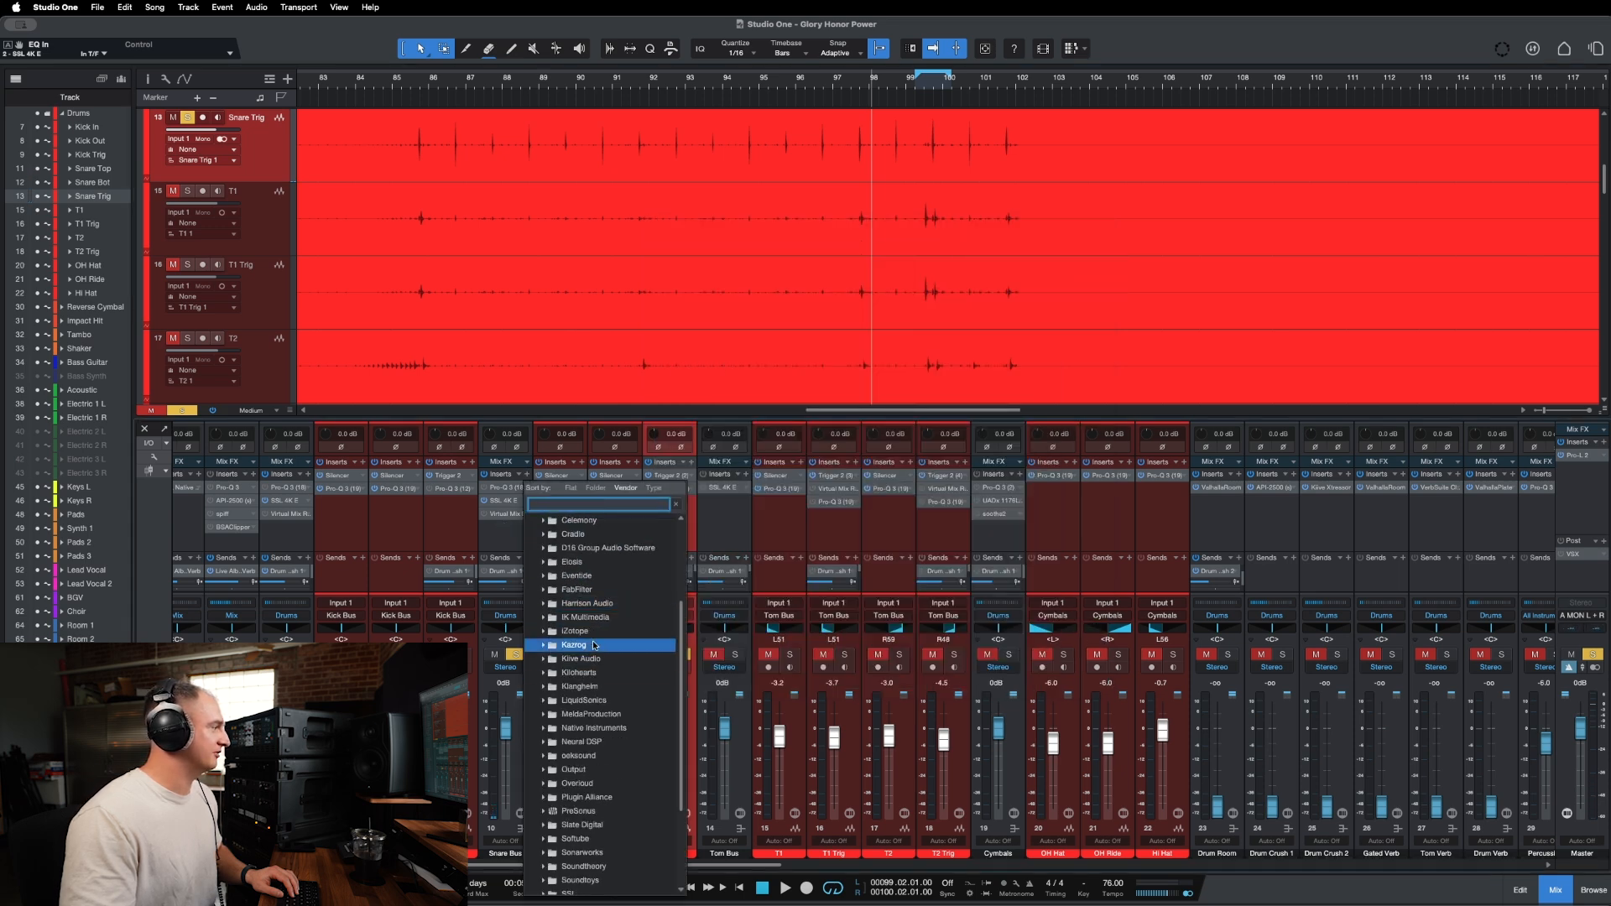
{"action": "scroll", "coordinate": [594, 644], "scroll_direction": "down", "scroll_amount": 5}
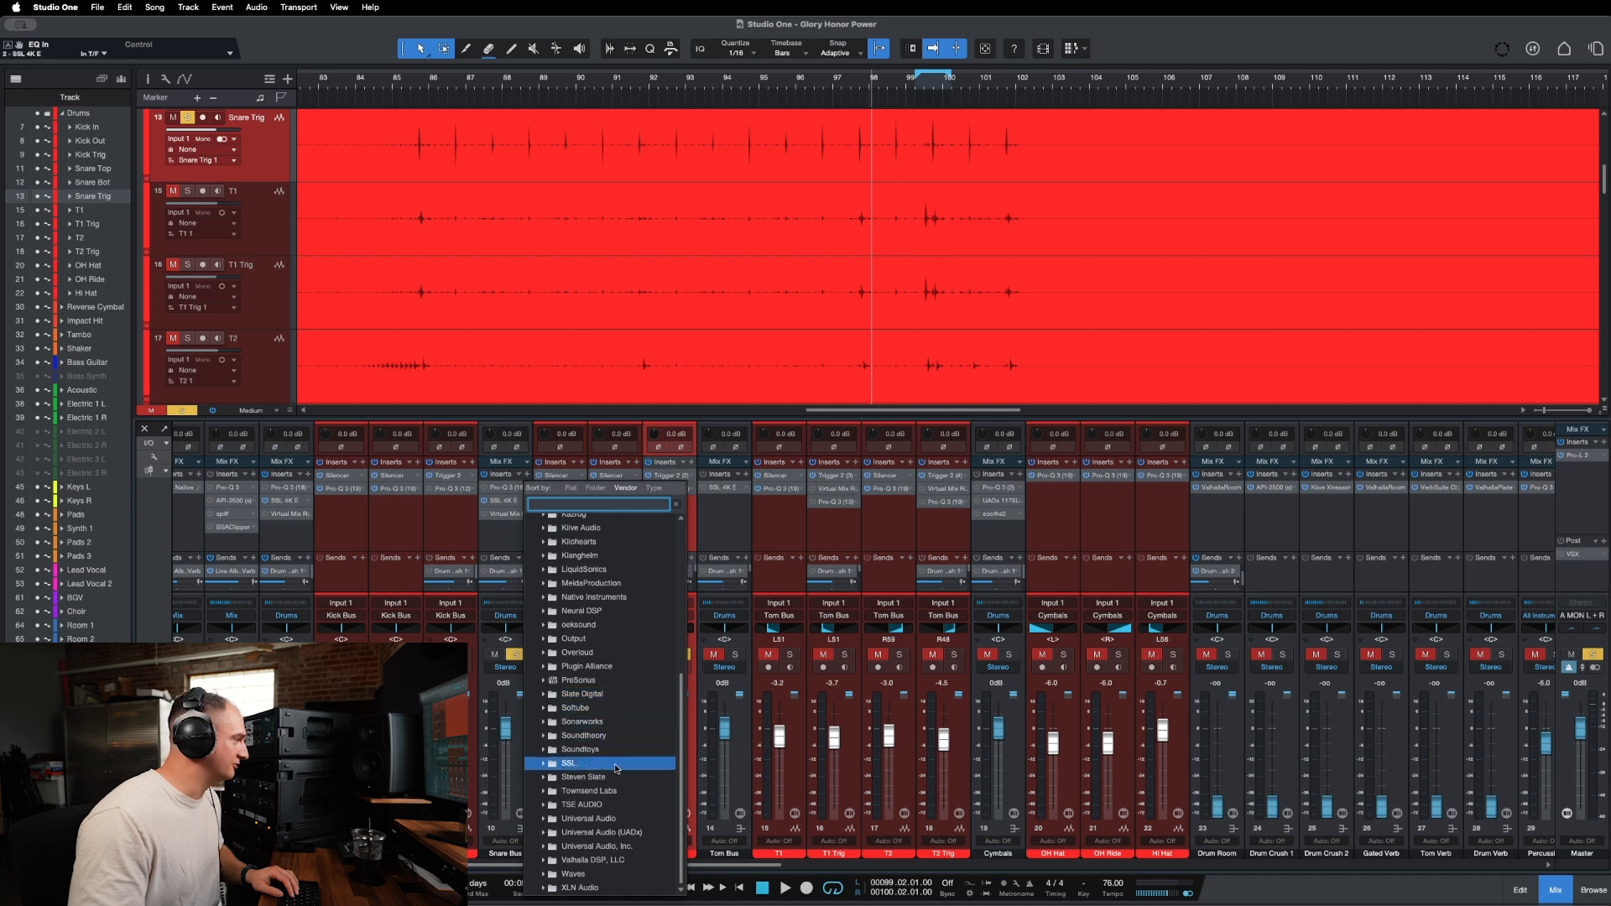
{"action": "left_click", "coordinate": [545, 765]}
{"action": "scroll", "coordinate": [622, 760], "scroll_direction": "down", "scroll_amount": 5}
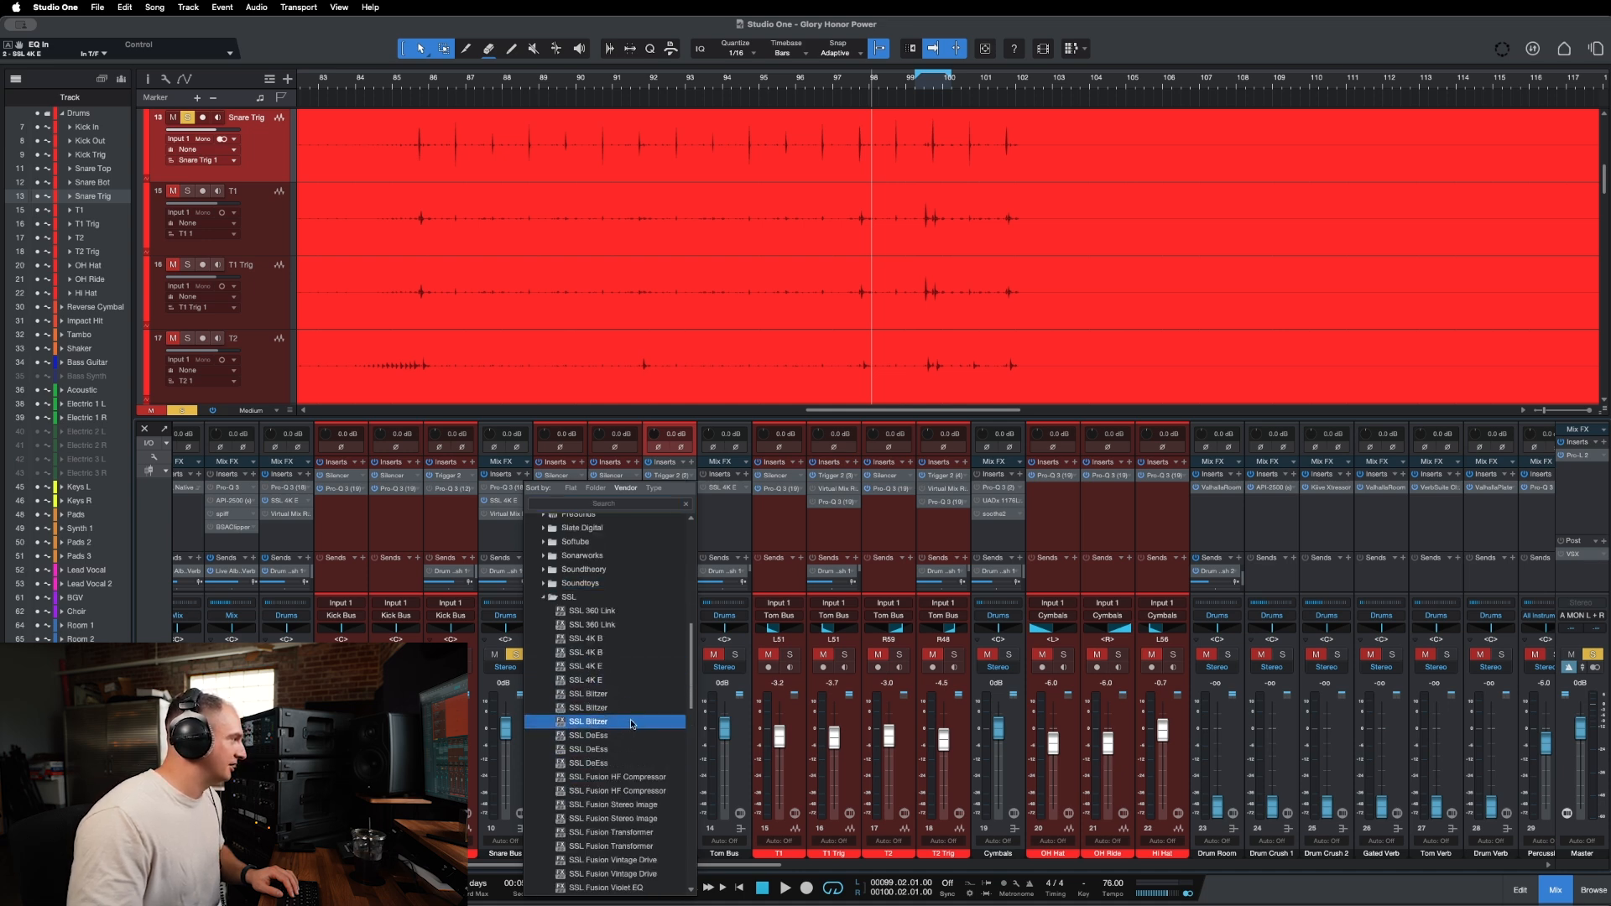
{"action": "scroll", "coordinate": [632, 724], "scroll_direction": "down", "scroll_amount": 8}
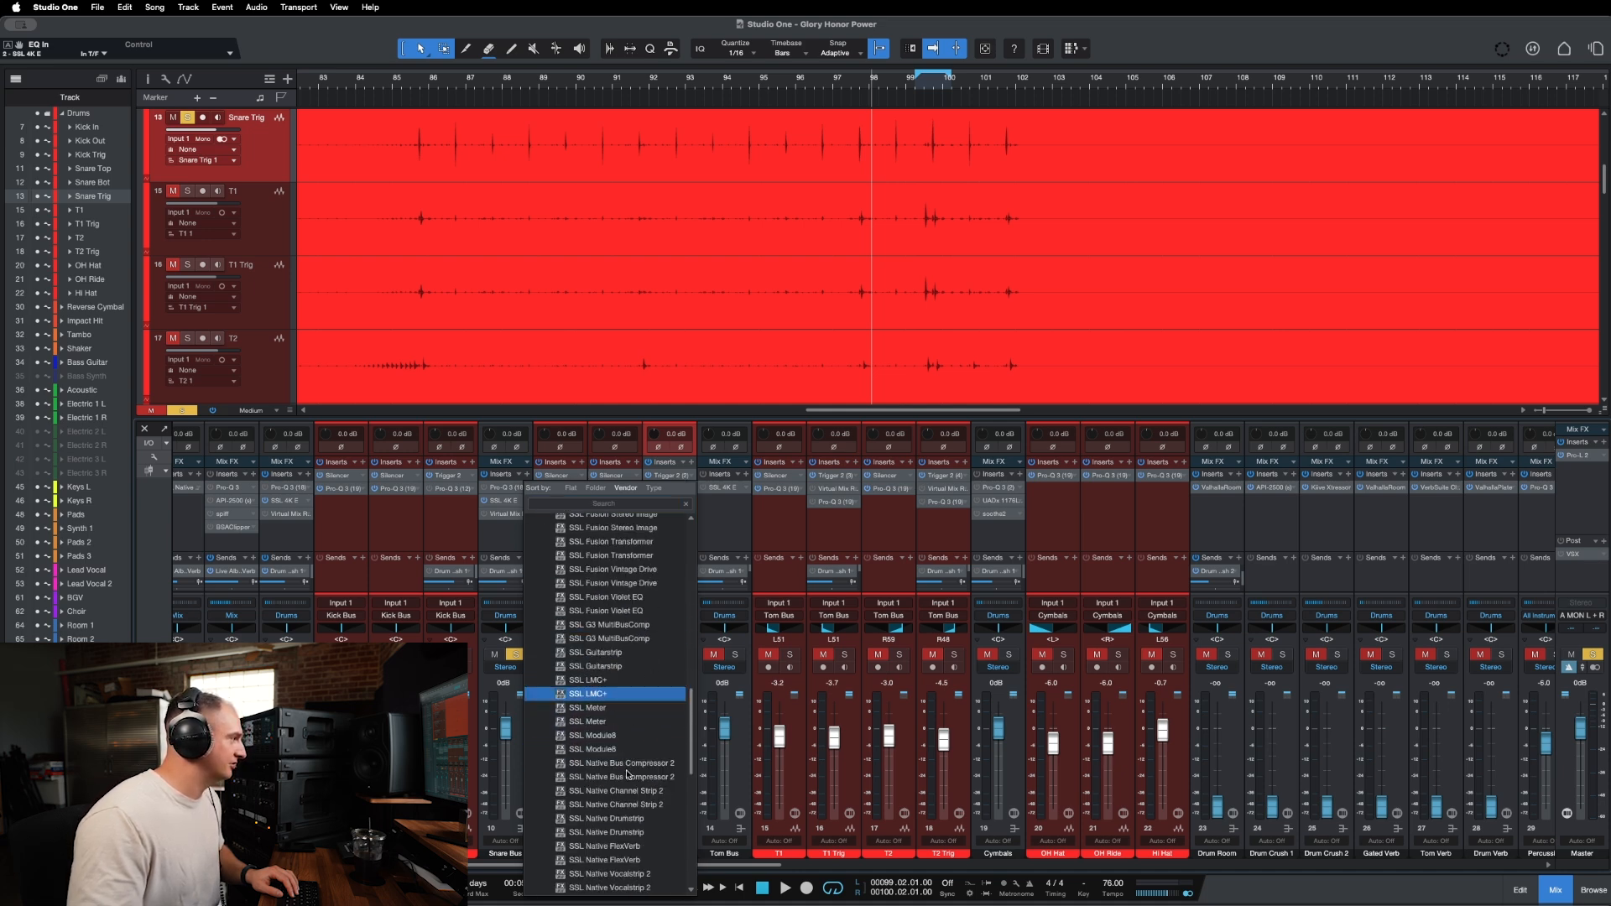
{"action": "scroll", "coordinate": [628, 774], "scroll_direction": "down", "scroll_amount": 10}
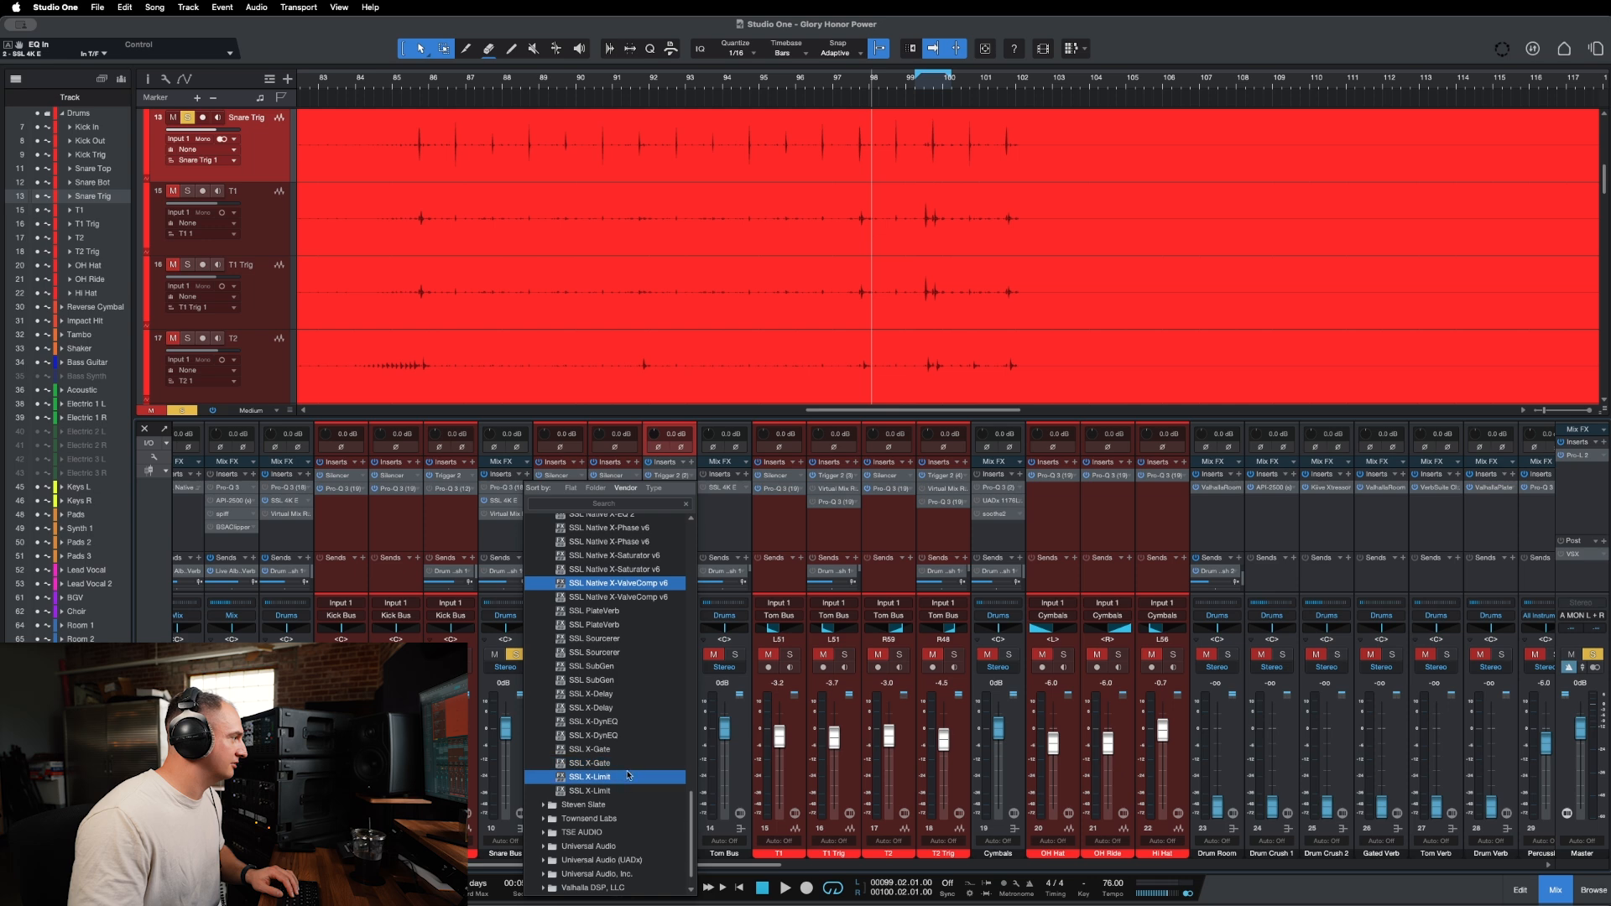
{"action": "scroll", "coordinate": [627, 774], "scroll_direction": "up", "scroll_amount": 5}
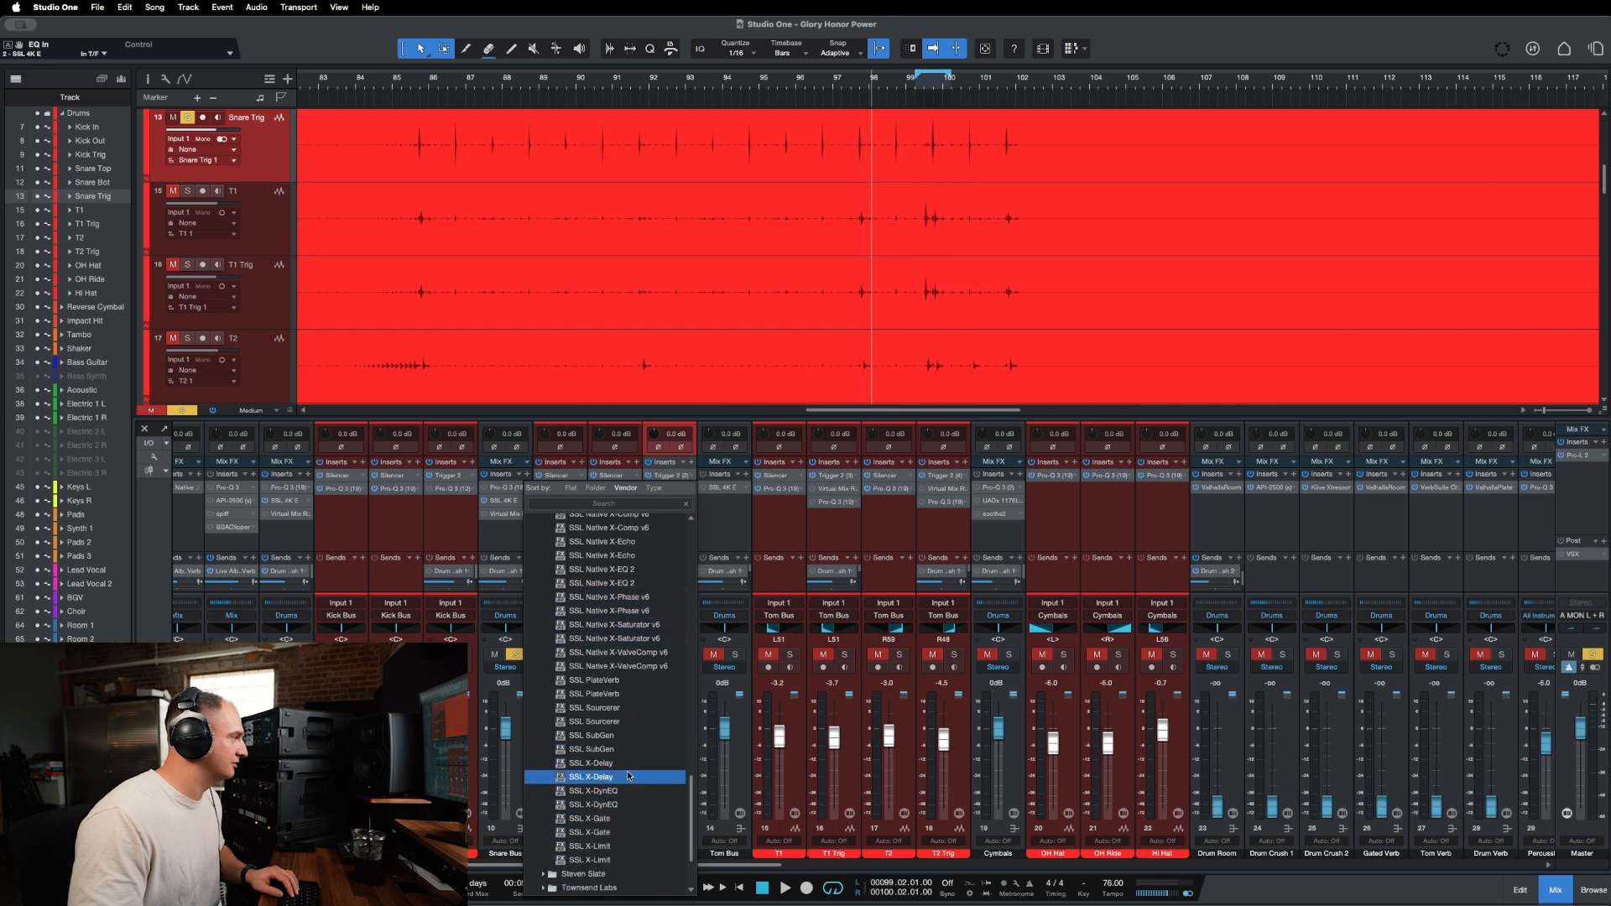
{"action": "scroll", "coordinate": [534, 776], "scroll_direction": "up", "scroll_amount": 15}
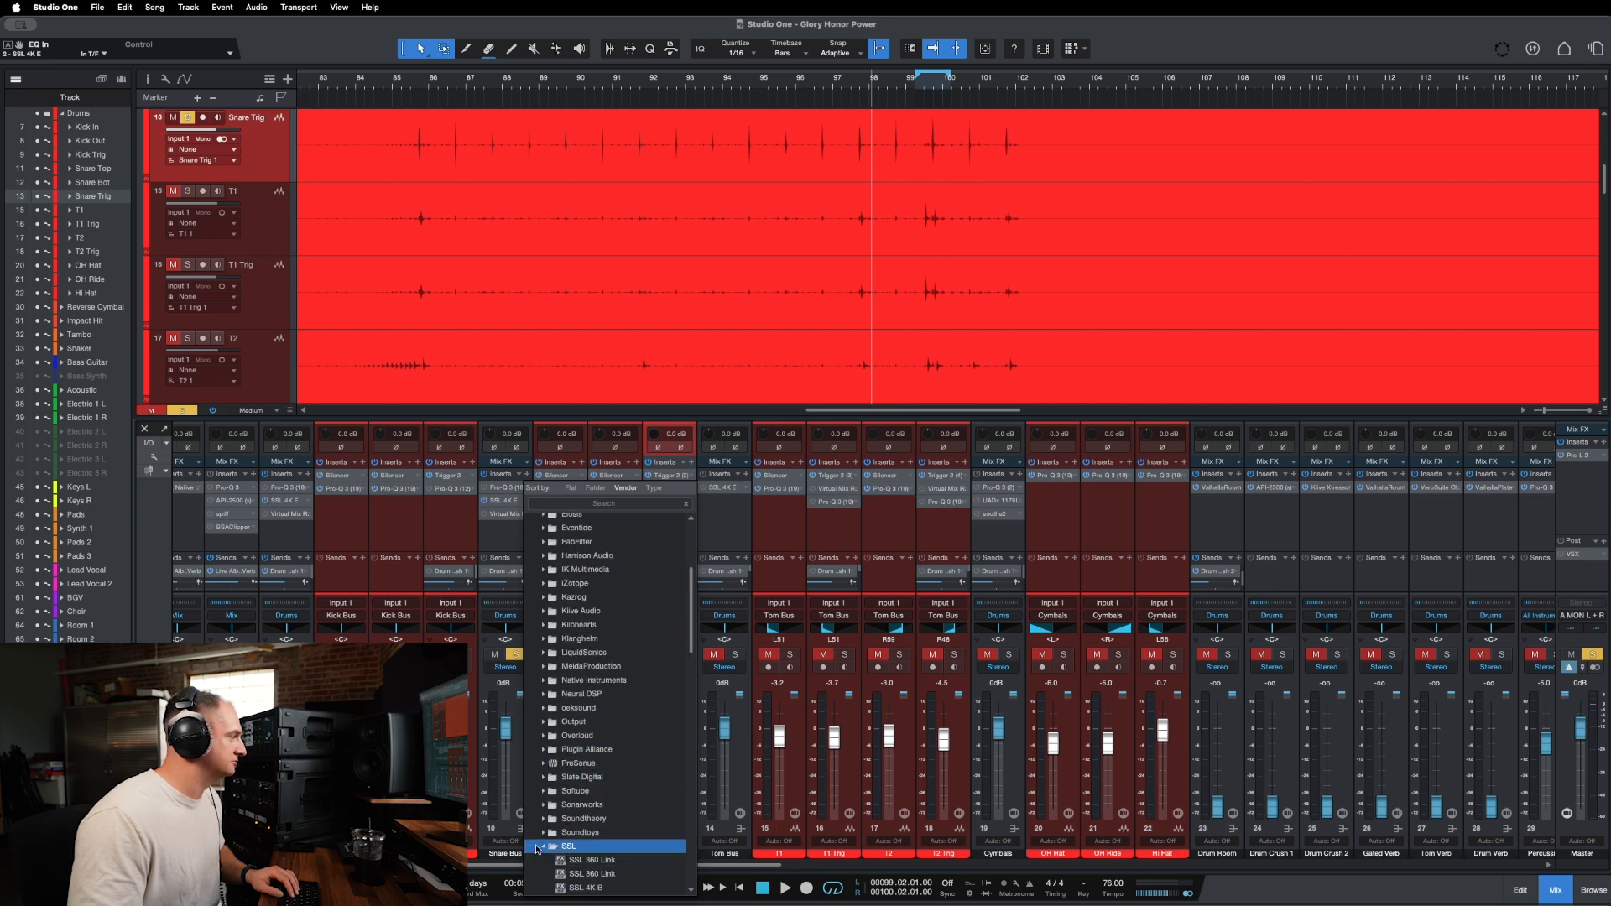
{"action": "left_click", "coordinate": [538, 848]}
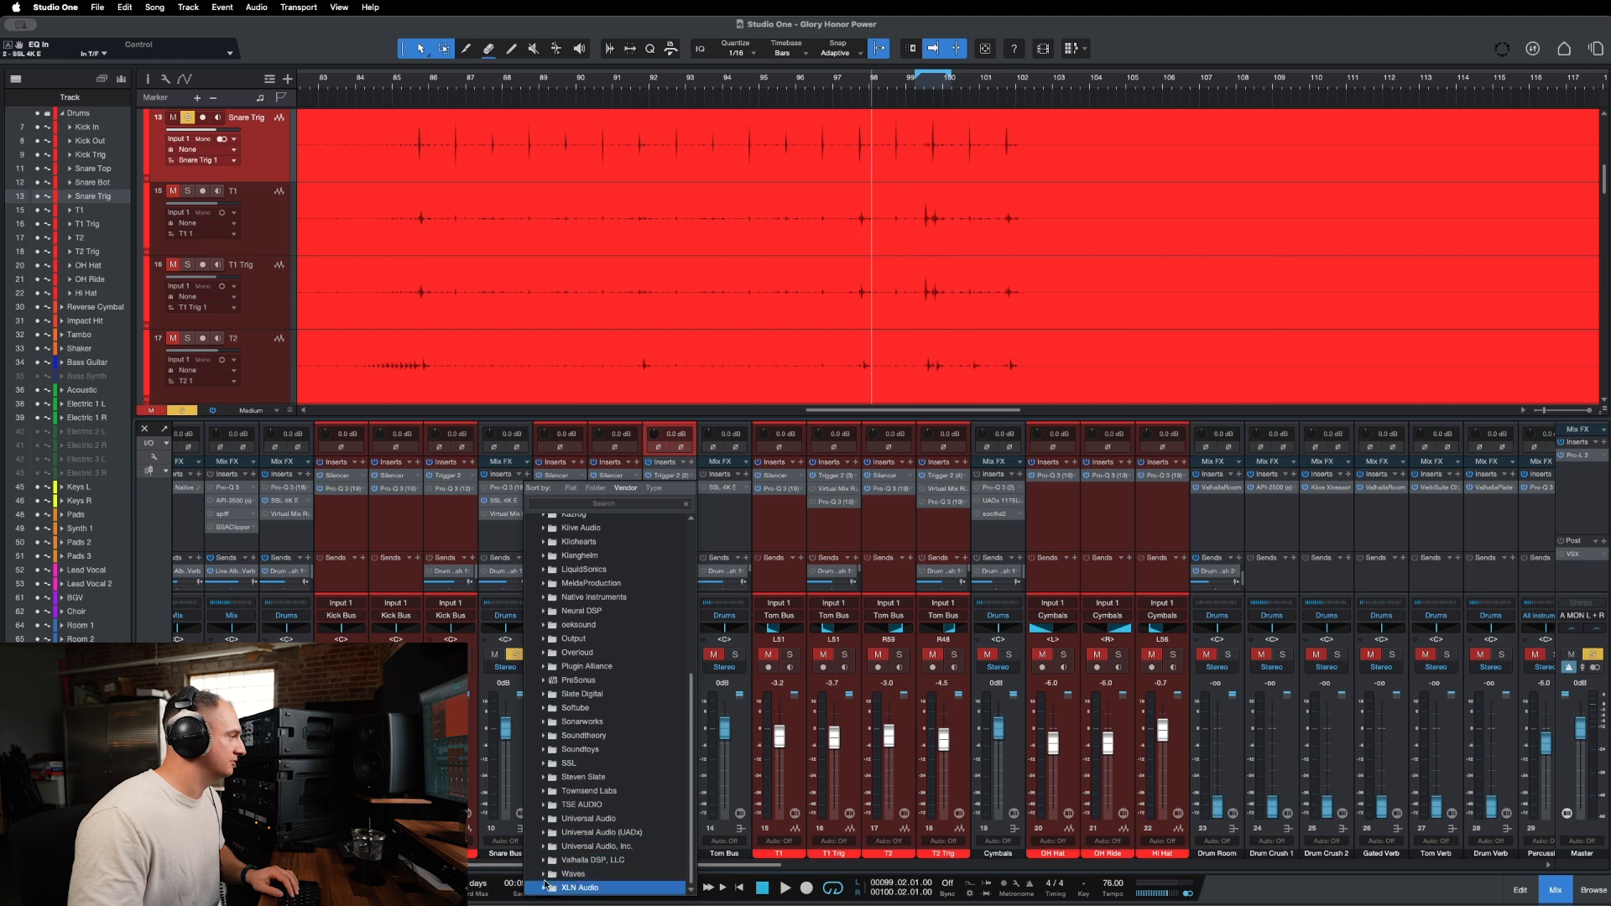
{"action": "left_click", "coordinate": [543, 873]}
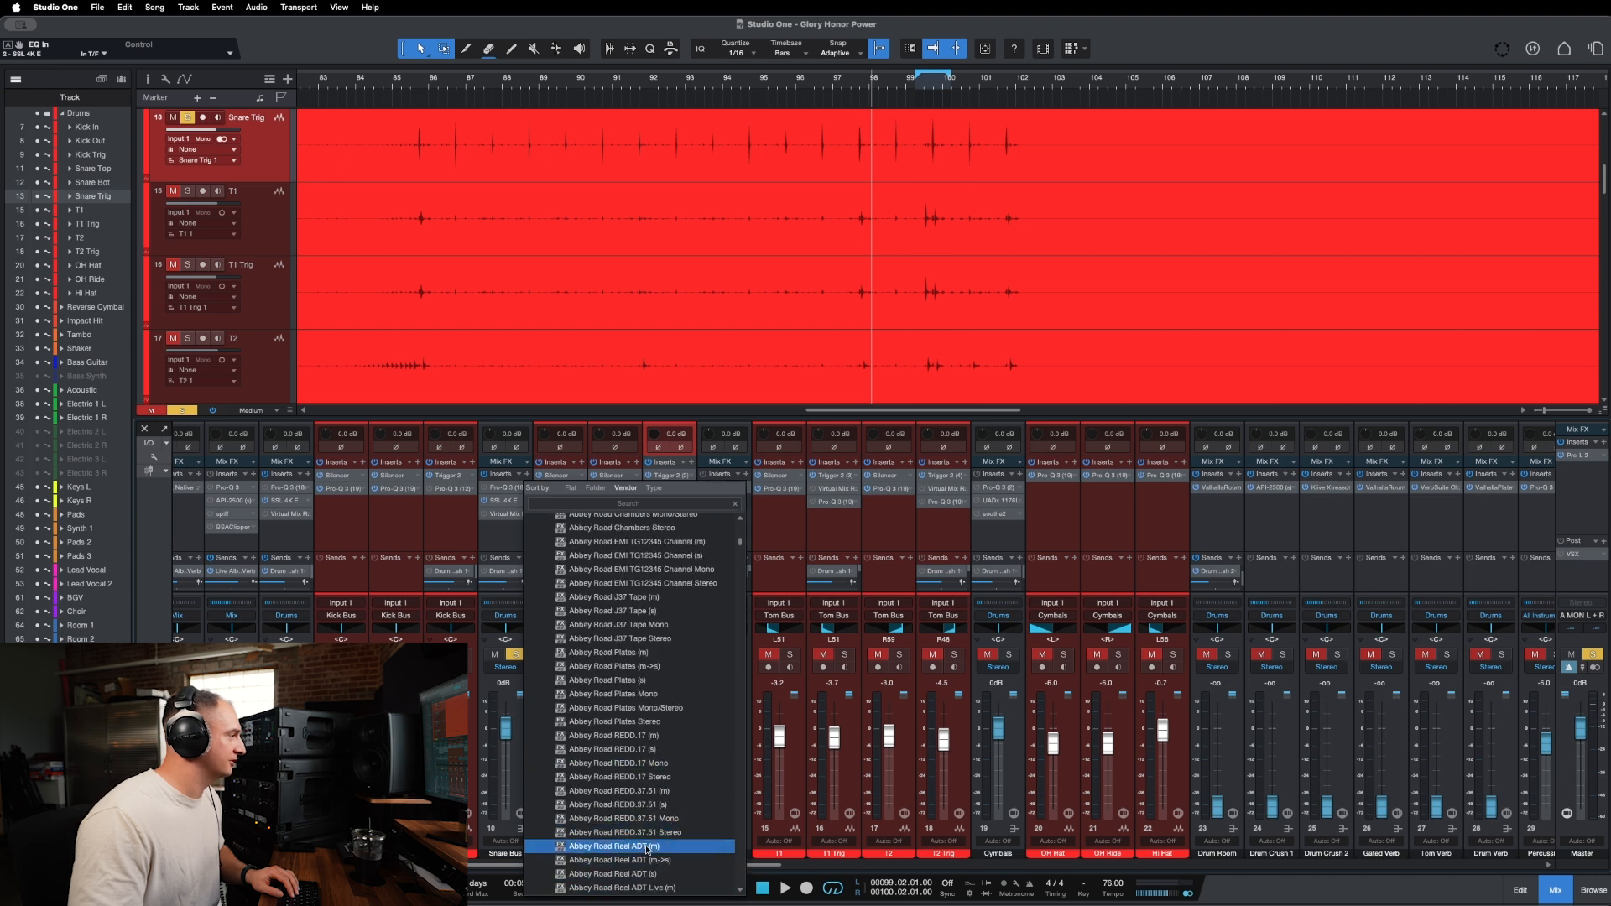
{"action": "scroll", "coordinate": [655, 831], "scroll_direction": "down", "scroll_amount": 10}
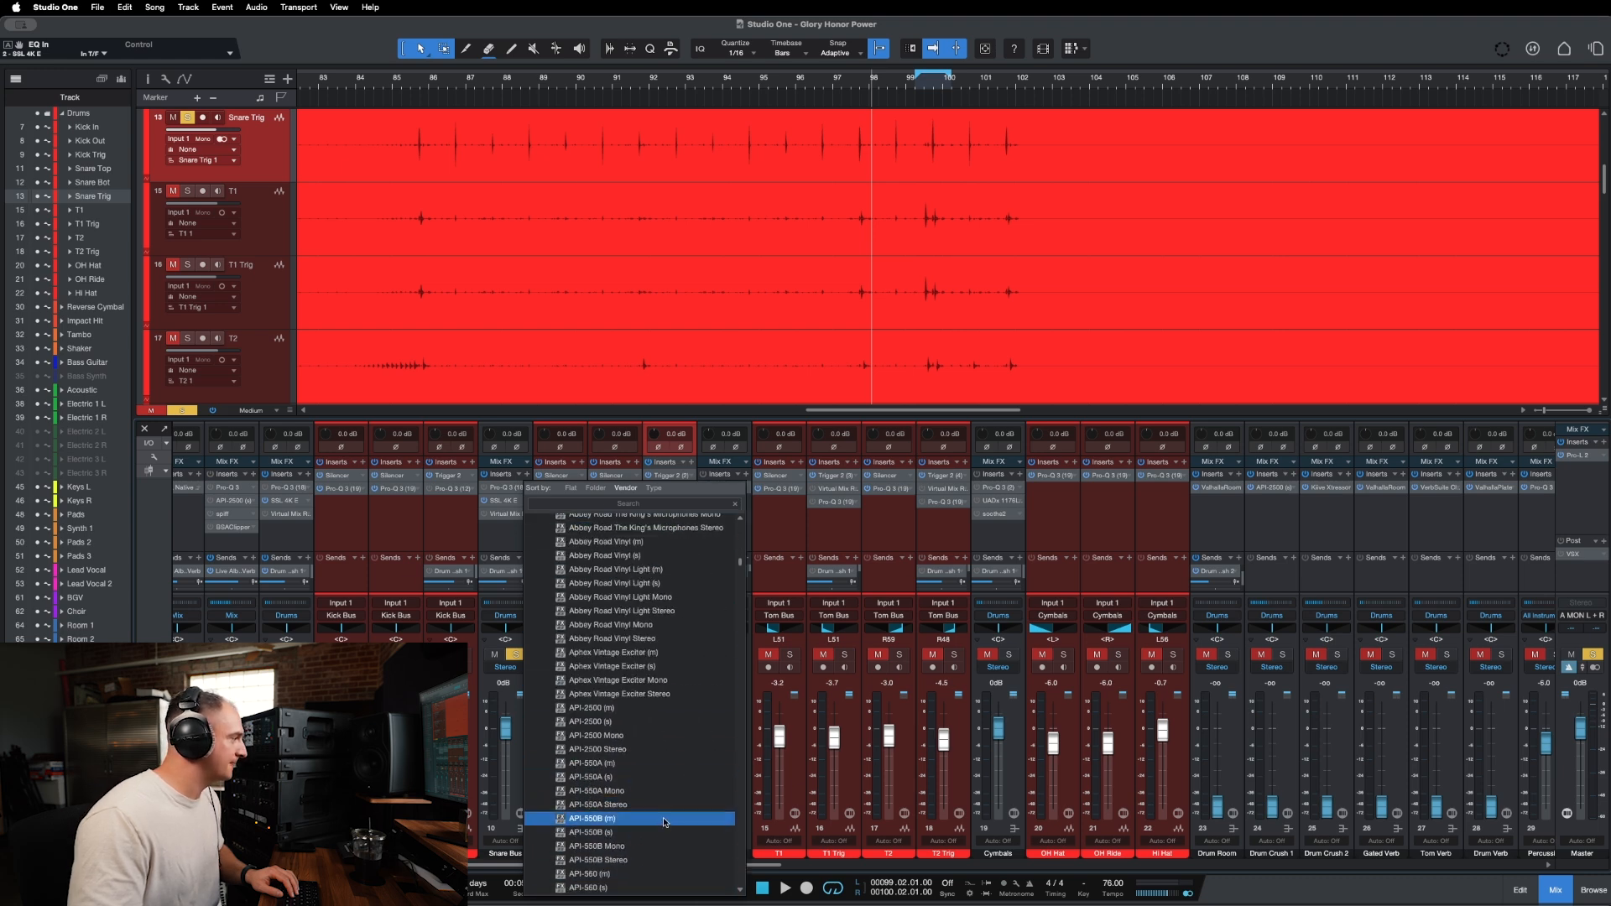
{"action": "scroll", "coordinate": [664, 822], "scroll_direction": "down", "scroll_amount": 3}
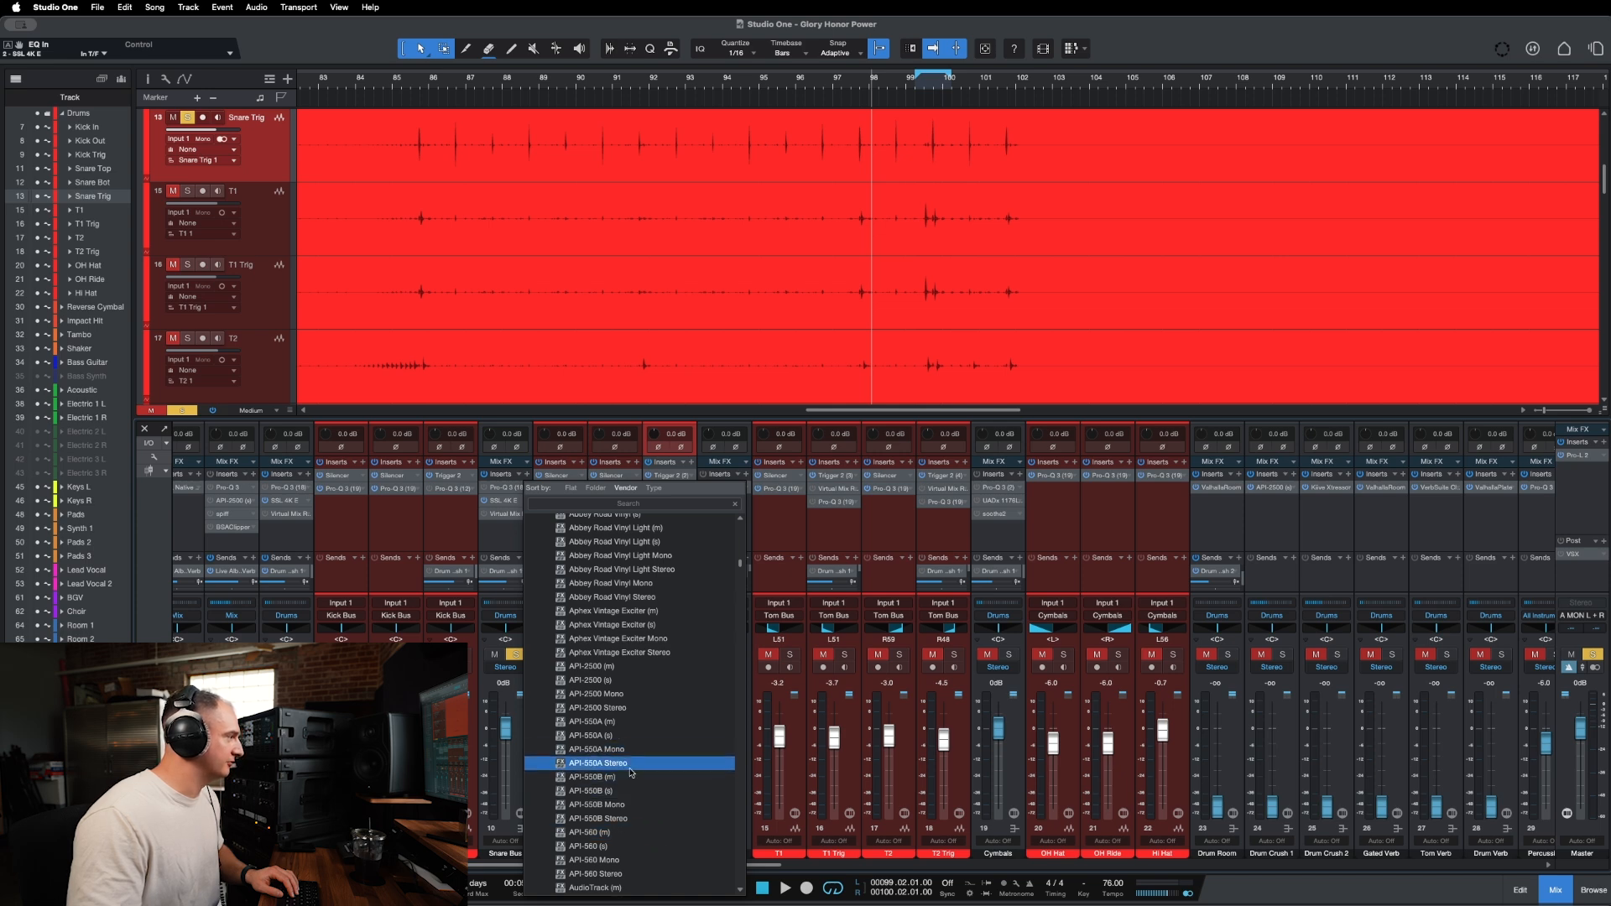
{"action": "left_click", "coordinate": [631, 770]}
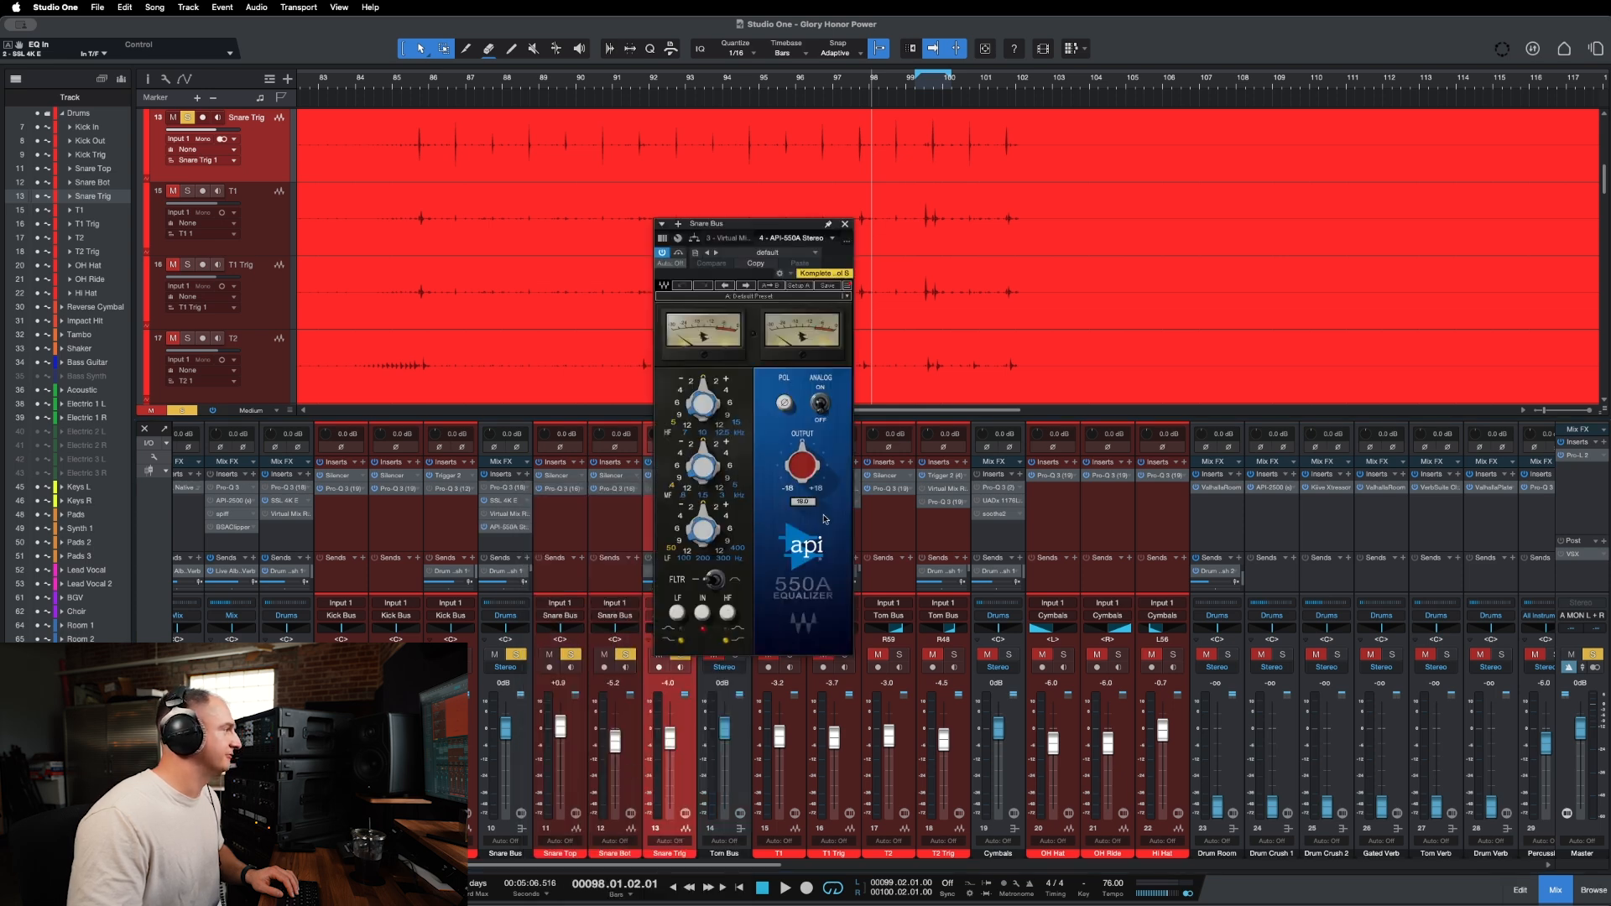
Audition API-550A high-band boosts up to +12 dB while the snare plays, settle the high gain at +4 dB, and stop playback.
{"action": "left_click_drag", "start_coordinate": [704, 395], "coordinate": [704, 411]}
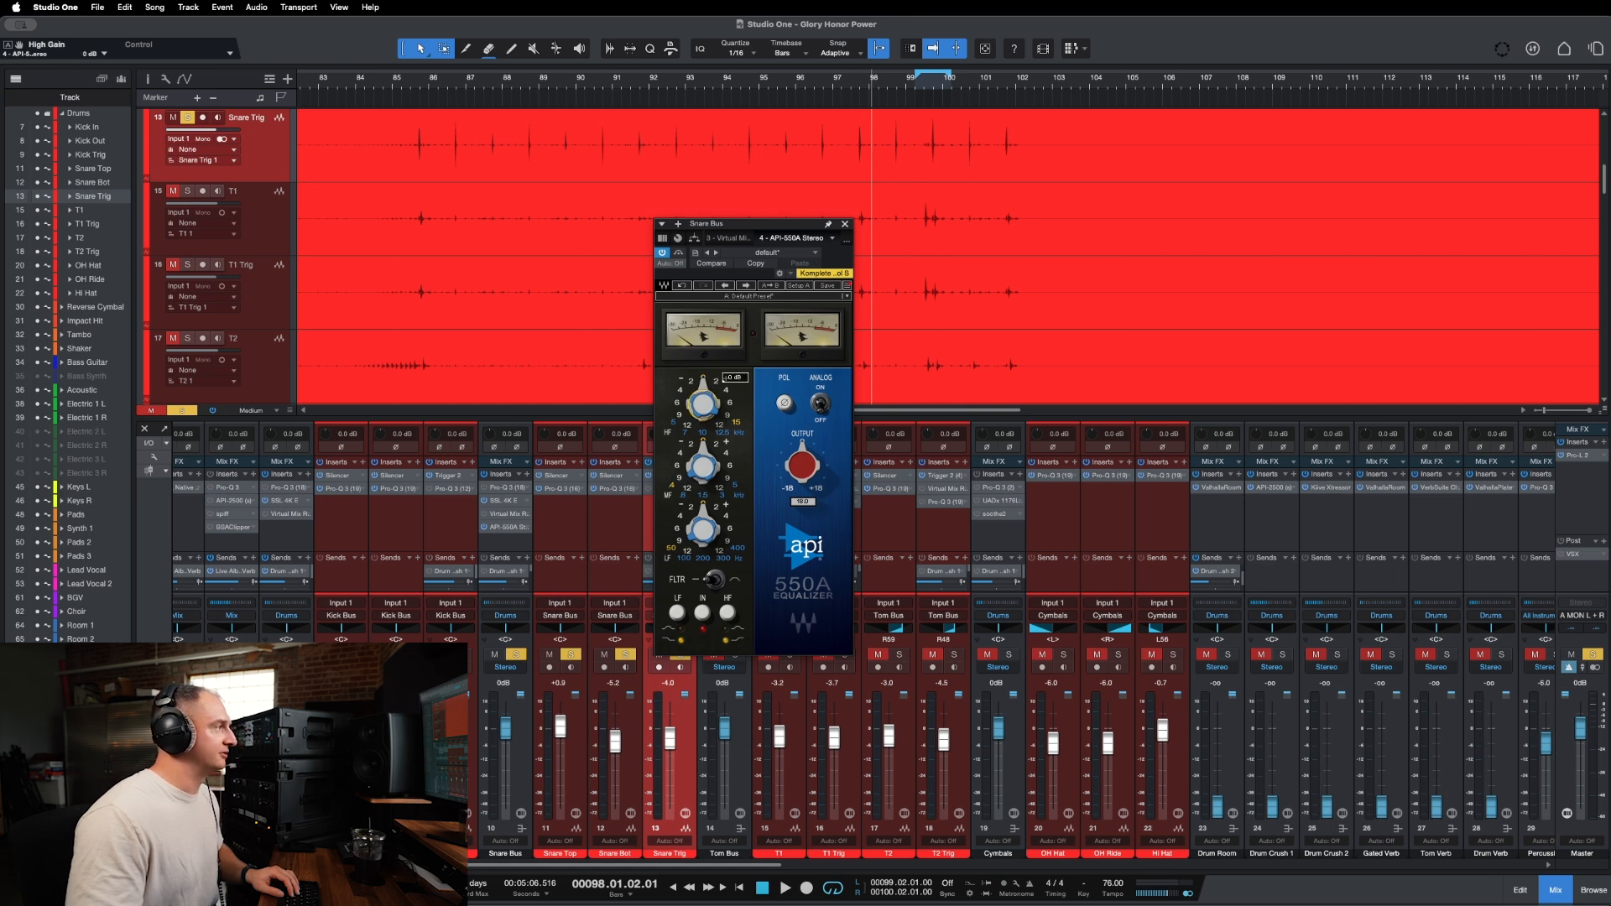
{"action": "left_click", "coordinate": [595, 88]}
{"action": "key", "text": "space"}
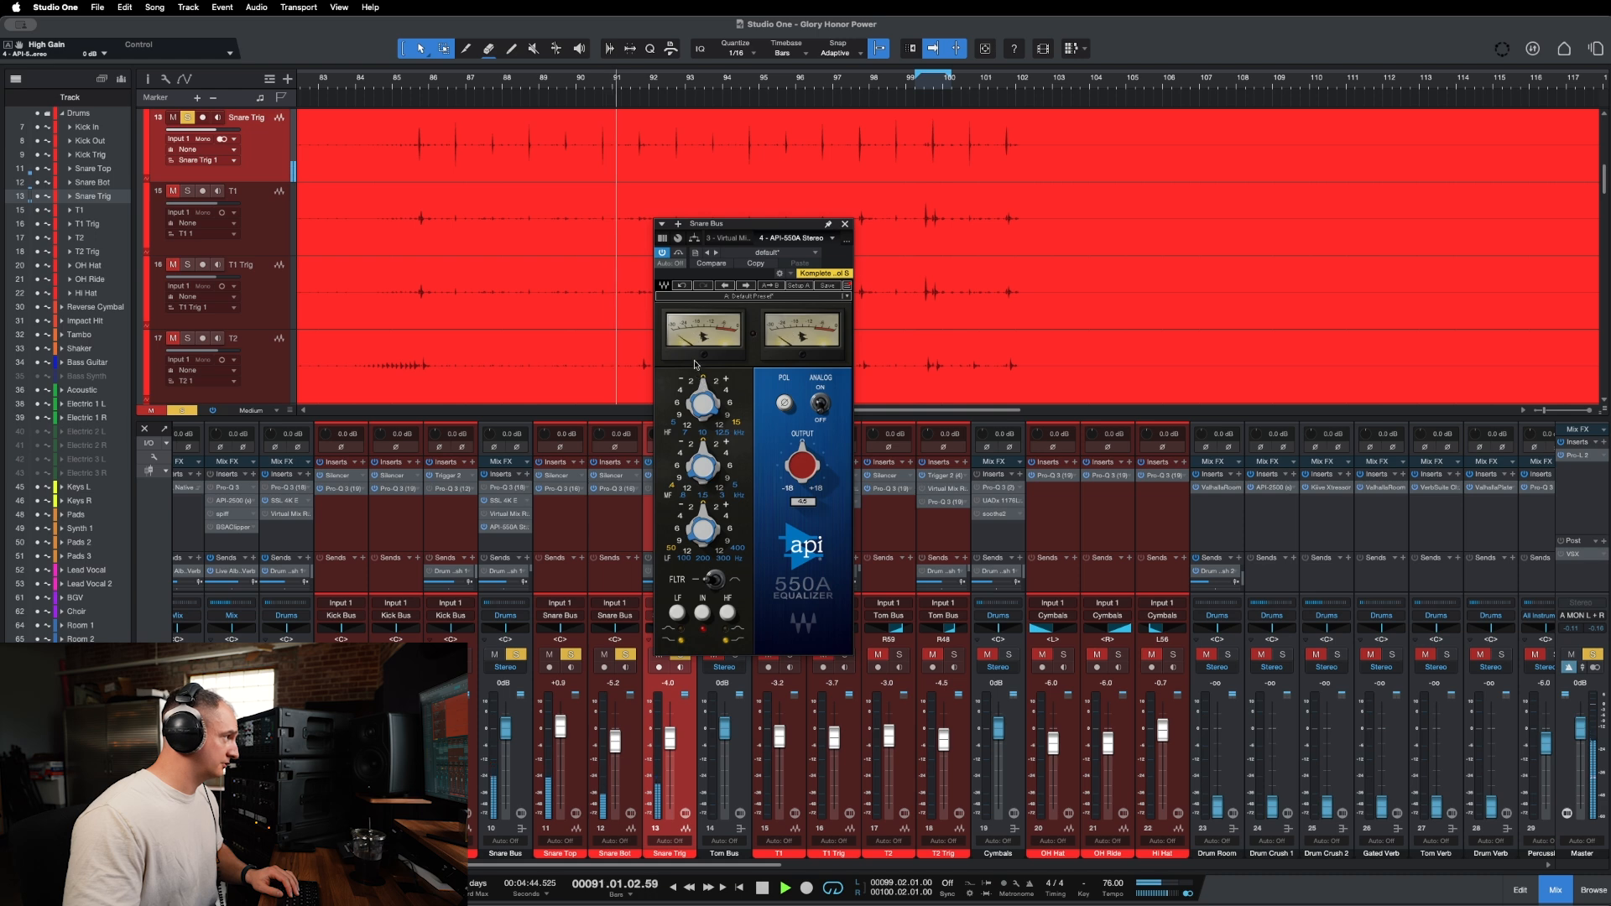
{"action": "left_click_drag", "start_coordinate": [705, 400], "coordinate": [725, 379]}
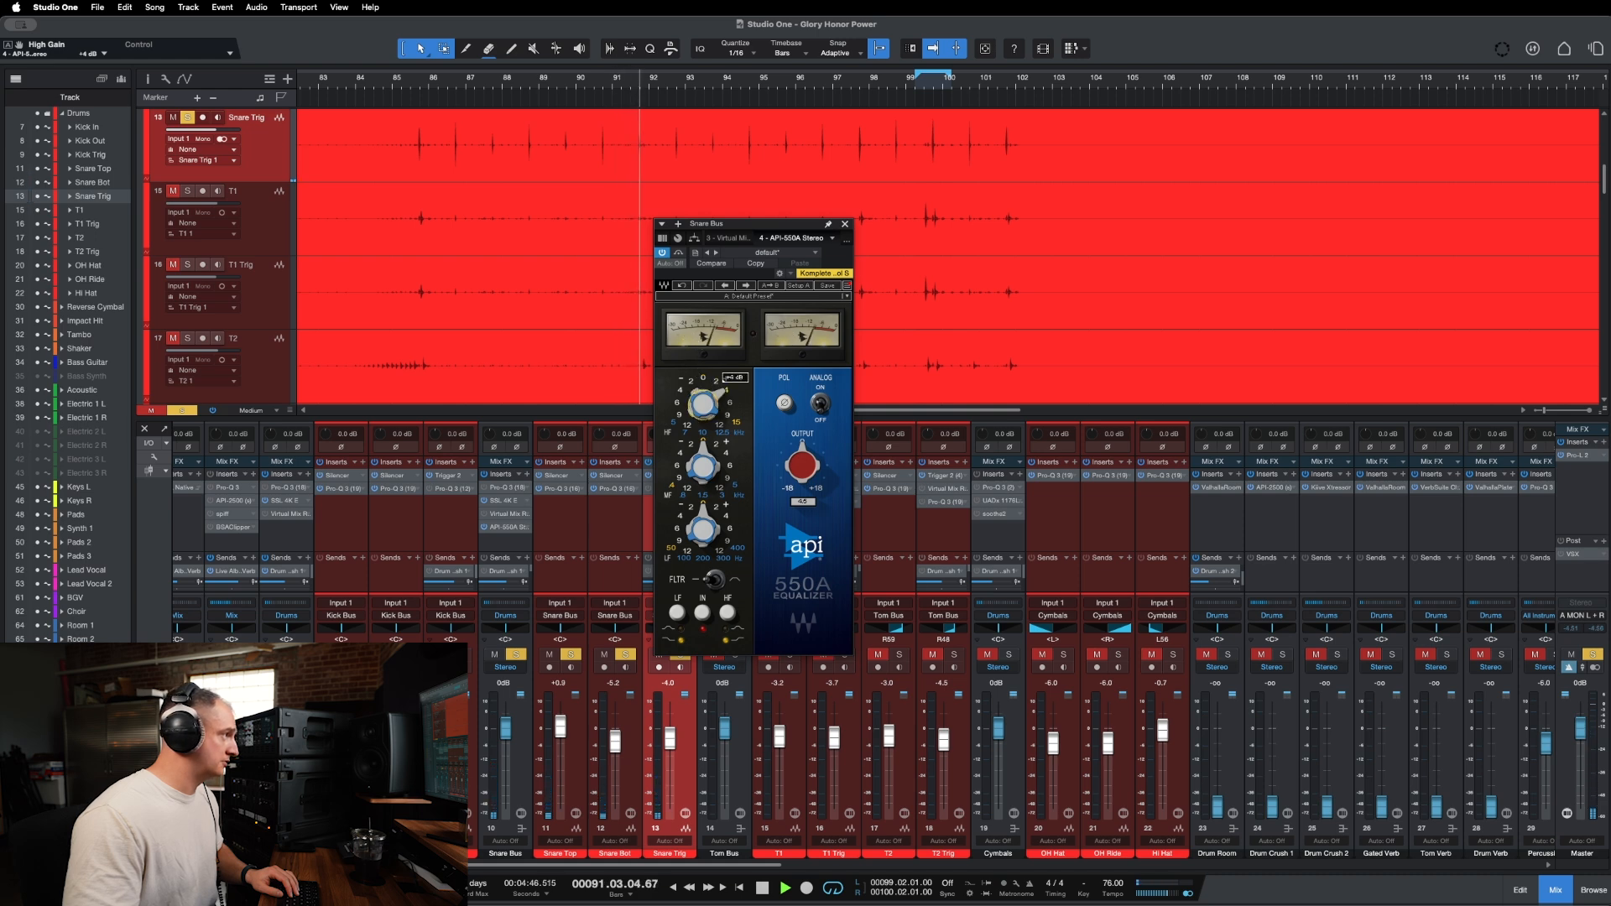
{"action": "scroll", "coordinate": [725, 380], "scroll_direction": "up", "scroll_amount": 1}
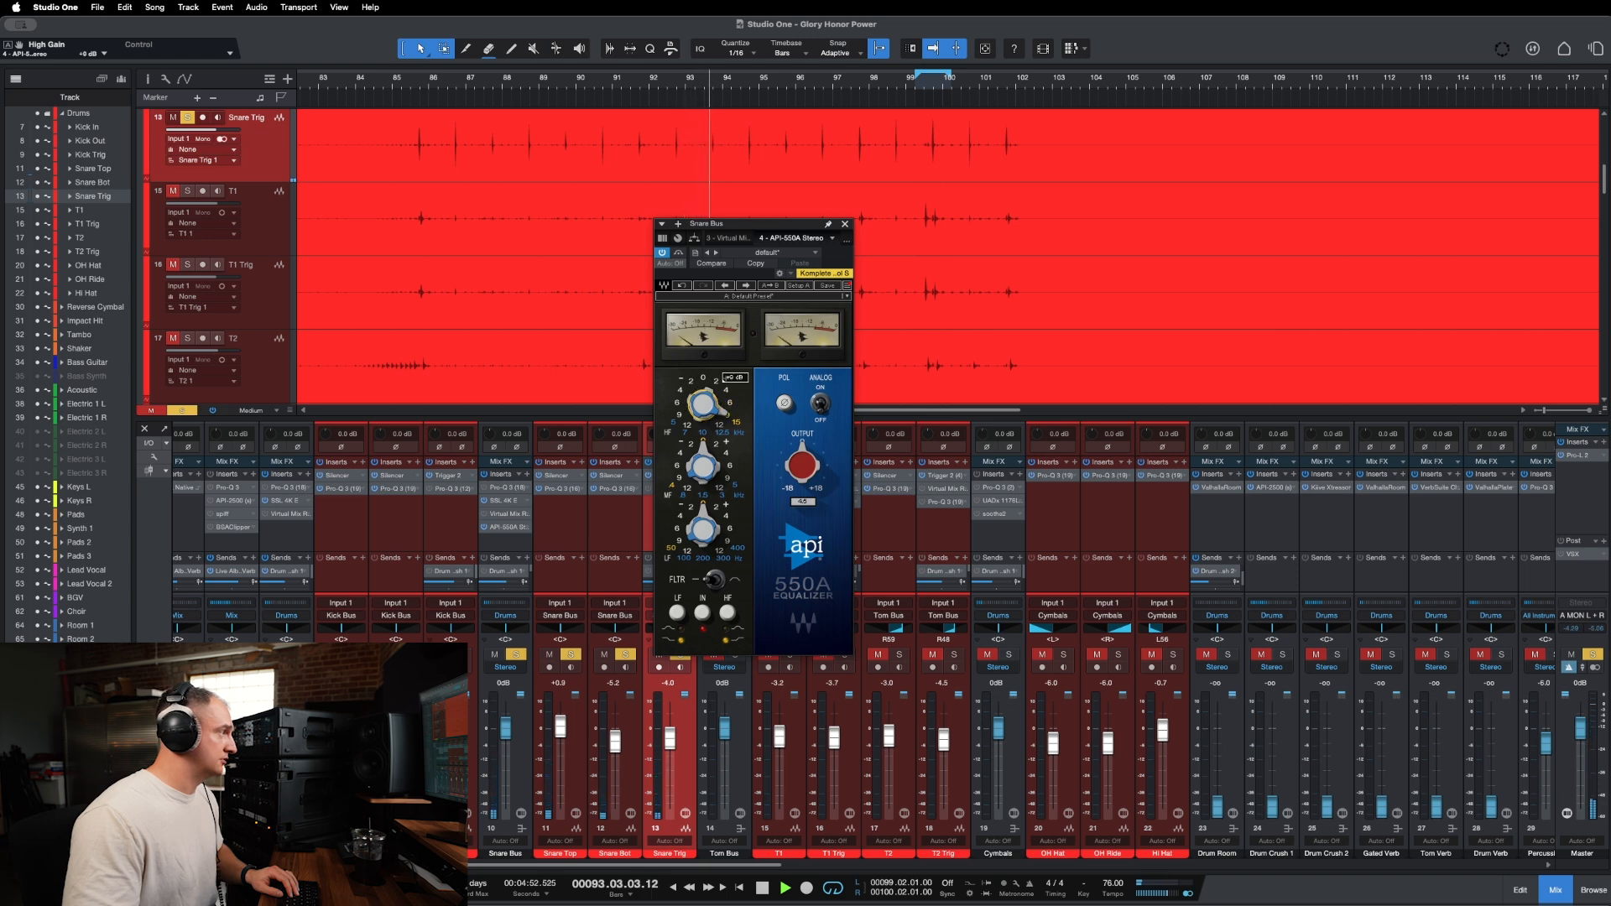
{"action": "left_click_drag", "start_coordinate": [705, 392], "coordinate": [706, 378]}
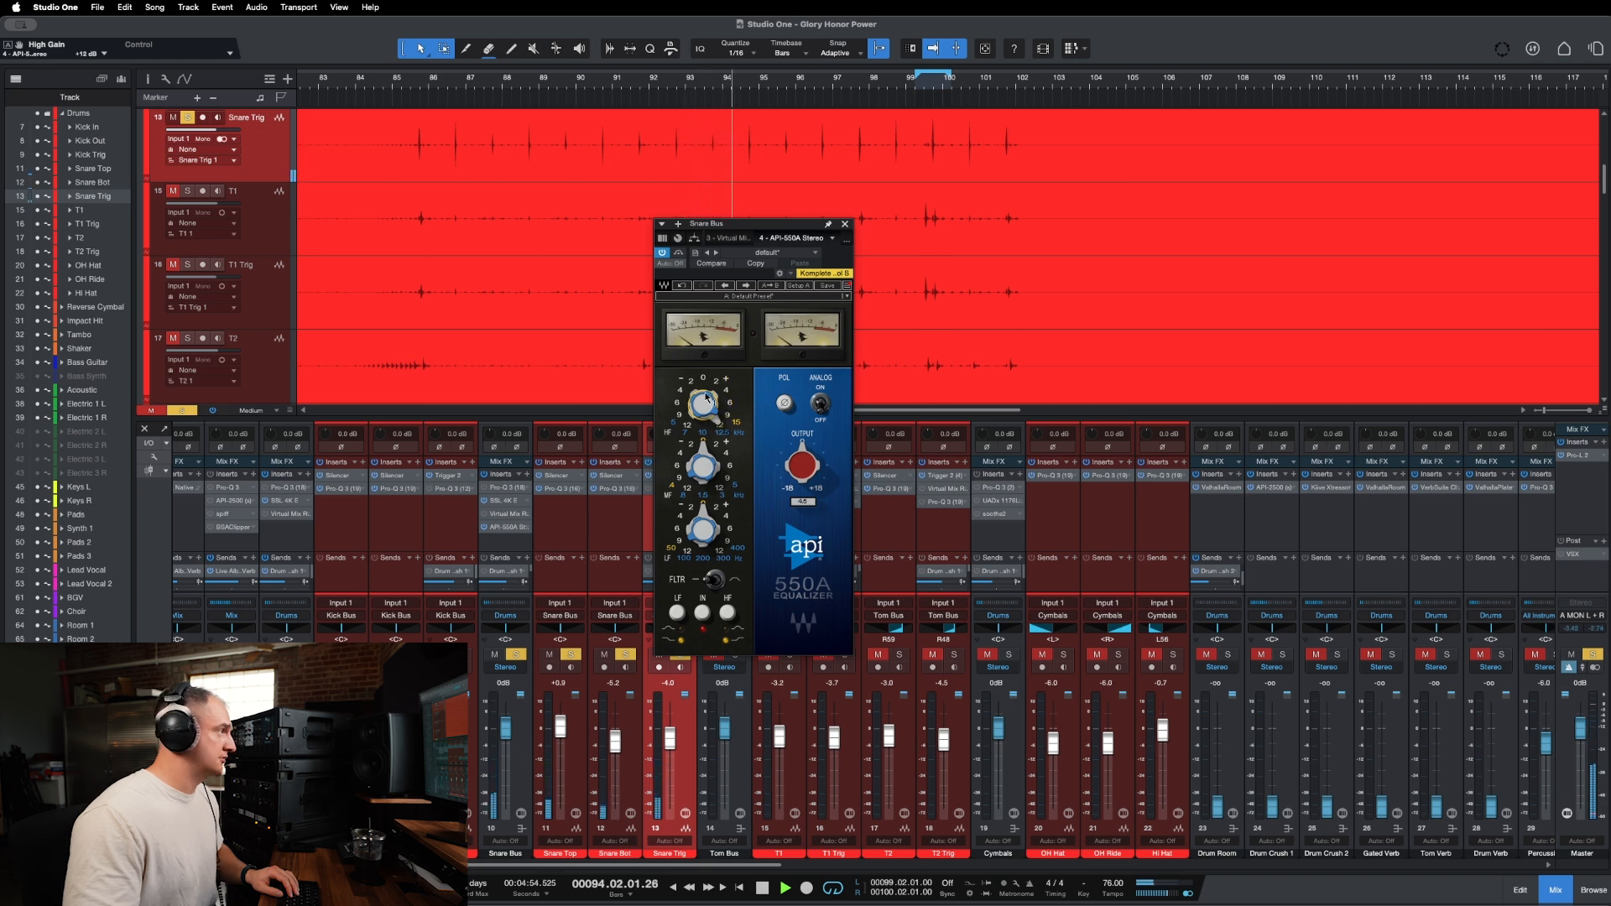
{"action": "scroll", "coordinate": [699, 396], "scroll_direction": "down", "scroll_amount": 2}
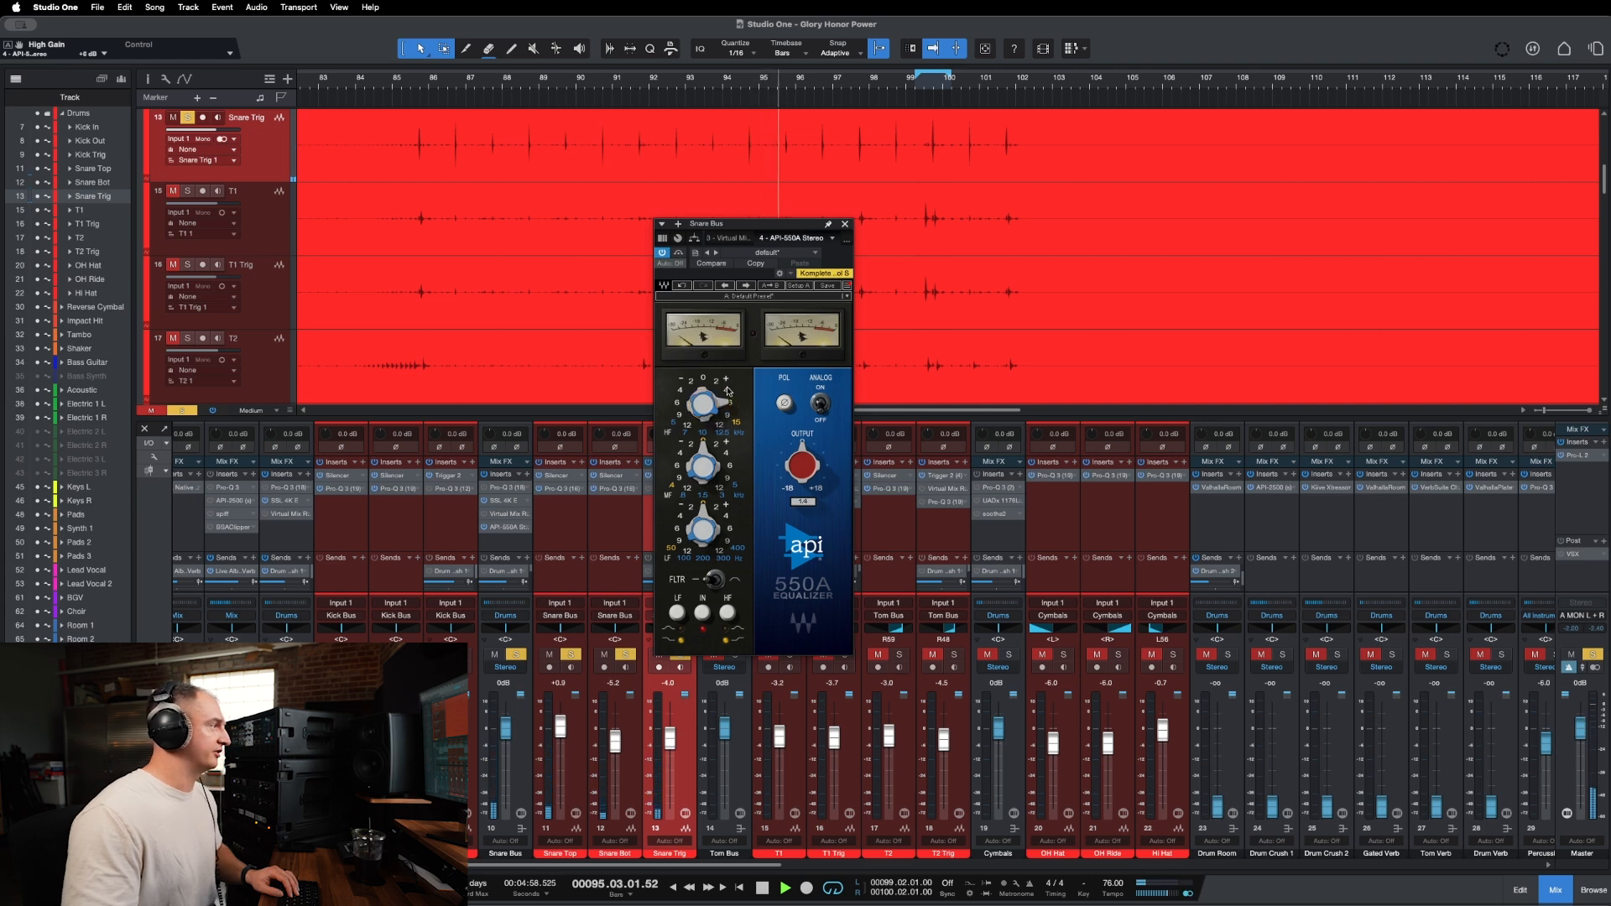
{"action": "scroll", "coordinate": [728, 396], "scroll_direction": "down", "scroll_amount": 1}
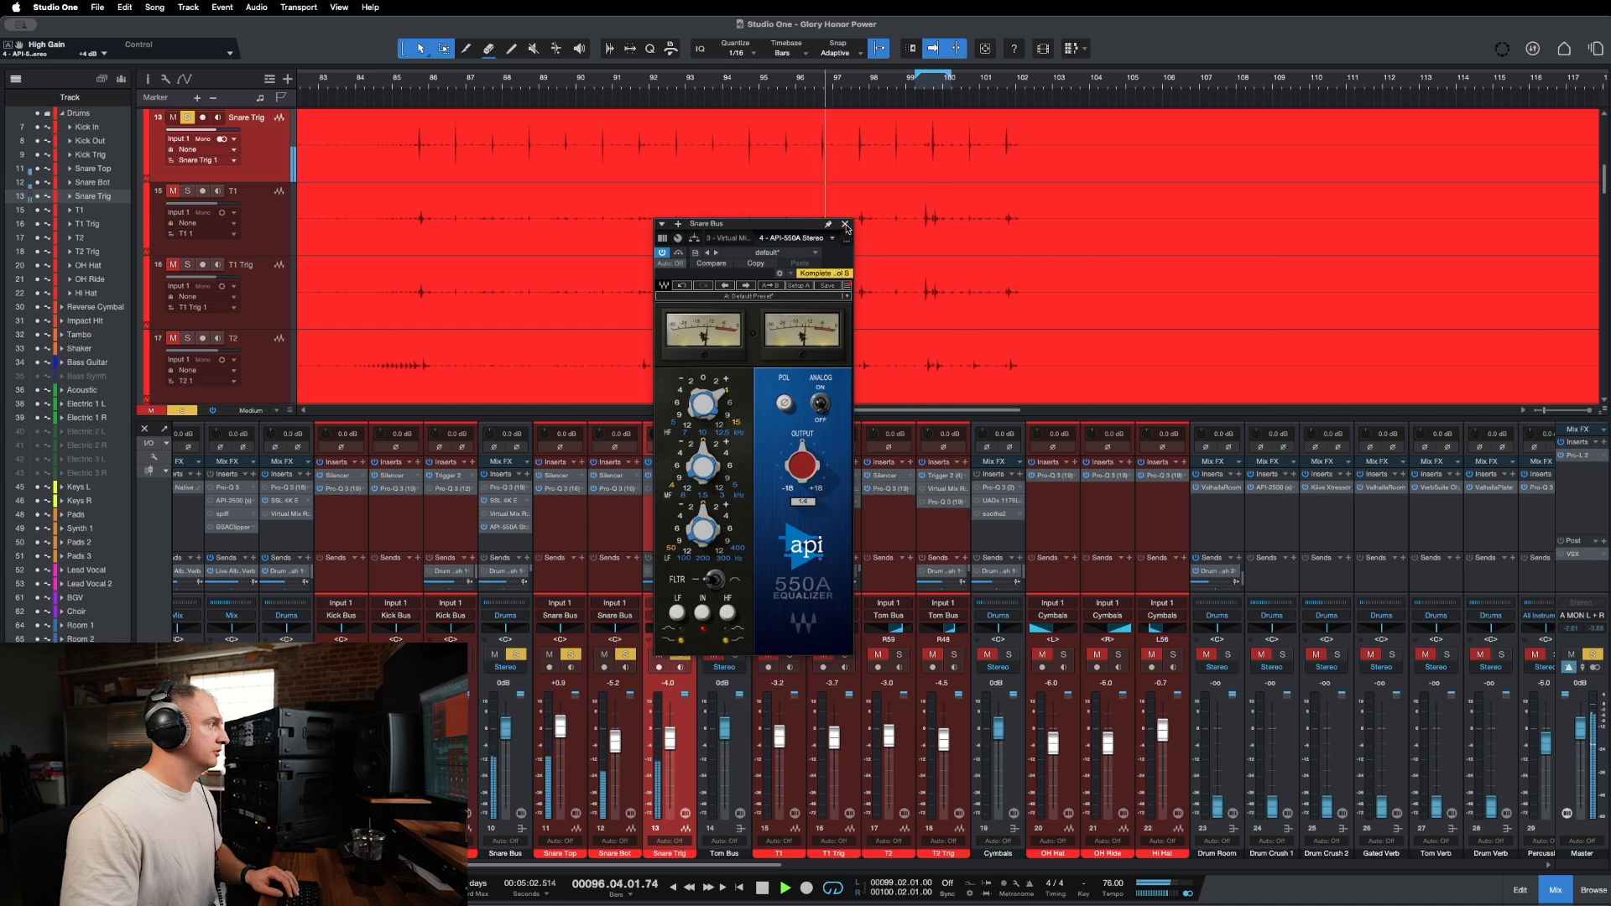
{"action": "key", "text": "space"}
Play the snare with the API-550A bypassed, re-engage it during playback to compare, and close the plug-in.
{"action": "left_click", "coordinate": [678, 254]}
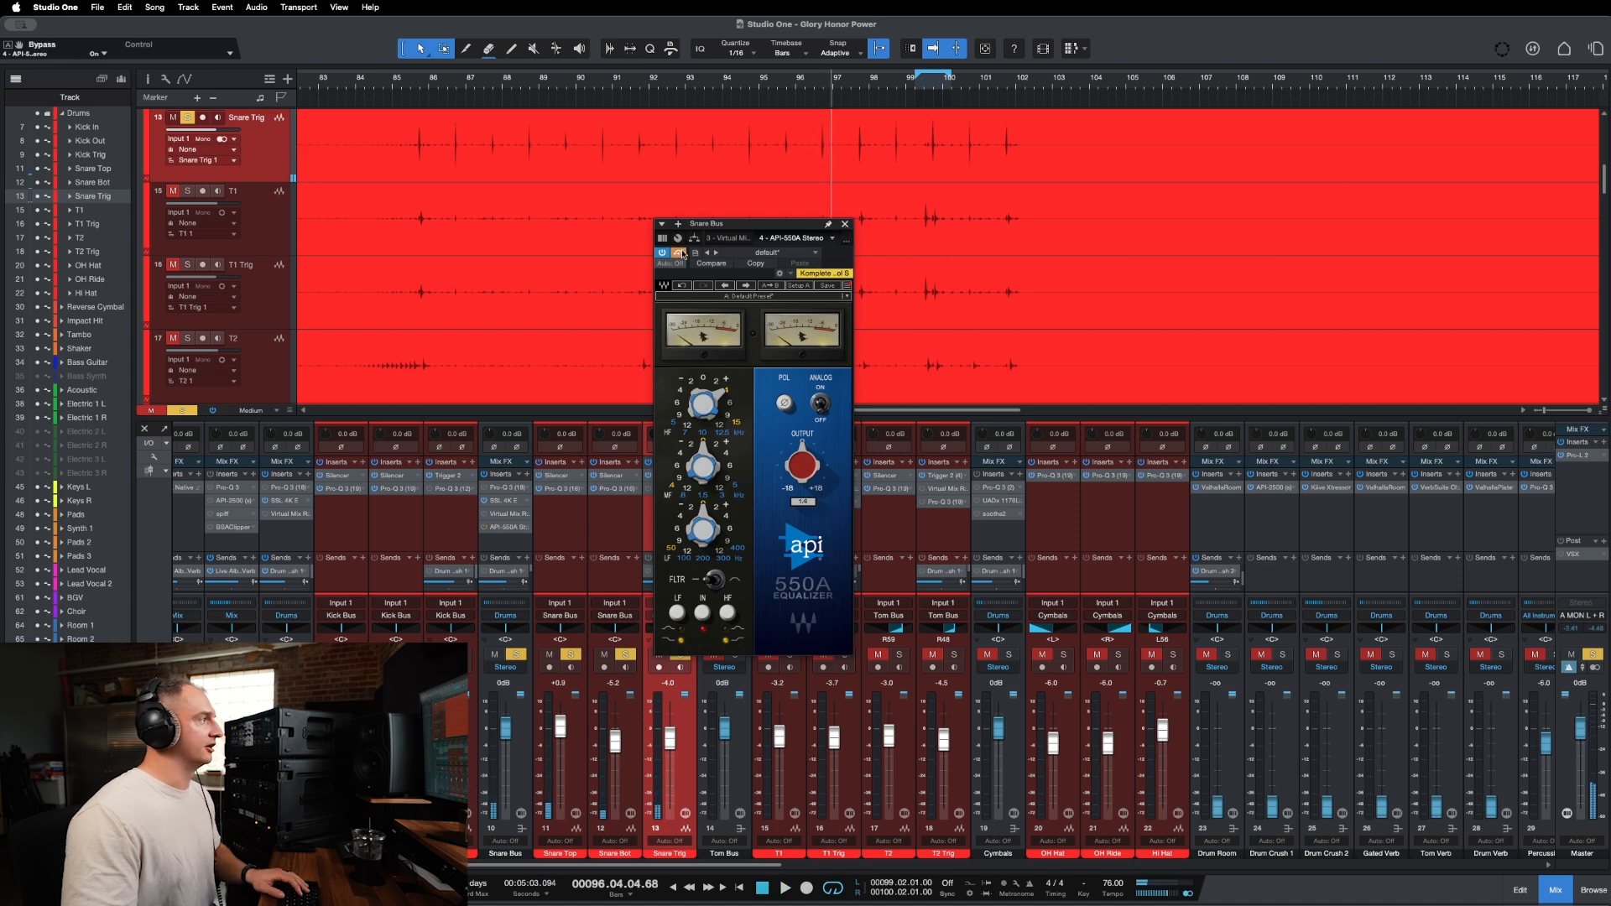
{"action": "key", "text": "space"}
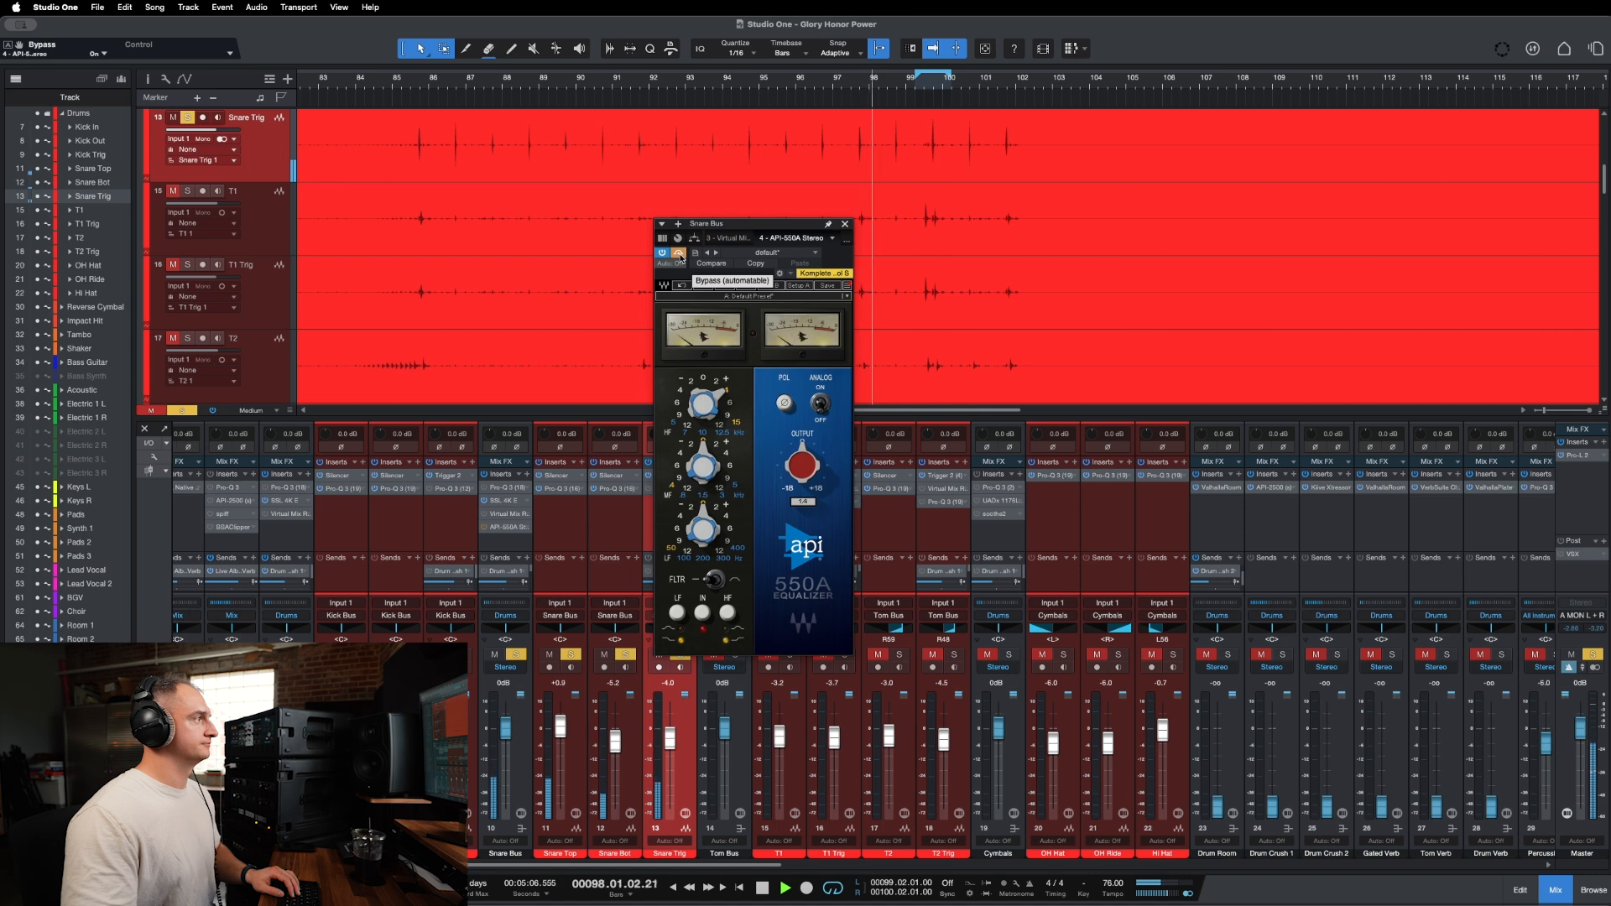
{"action": "left_click", "coordinate": [678, 253]}
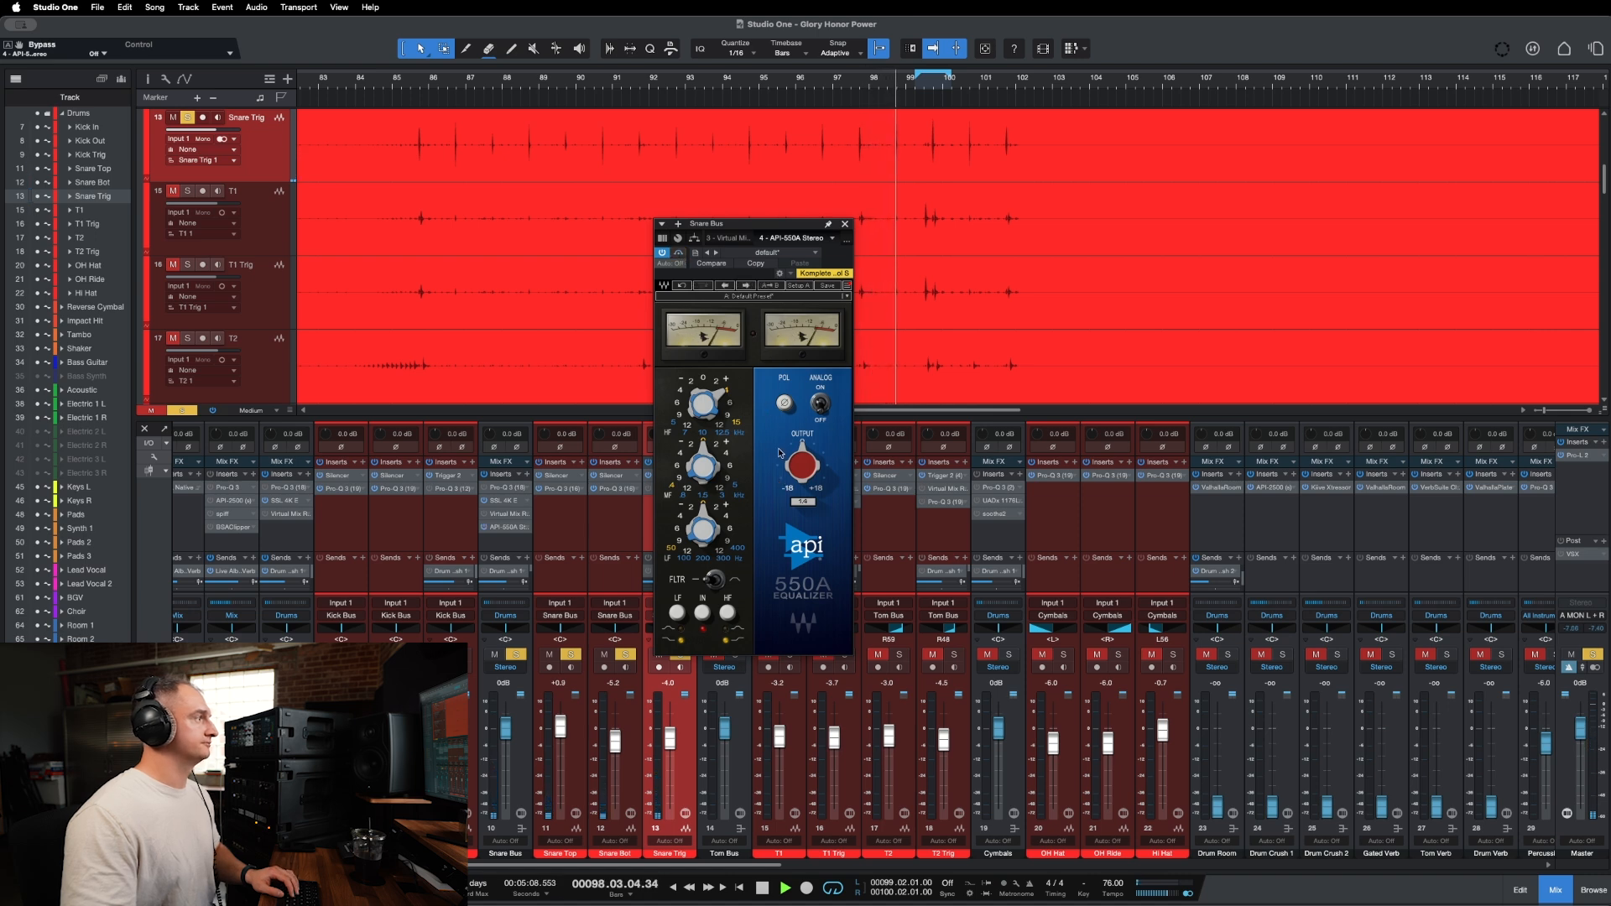
{"action": "key", "text": "space"}
{"action": "left_click", "coordinate": [845, 224]}
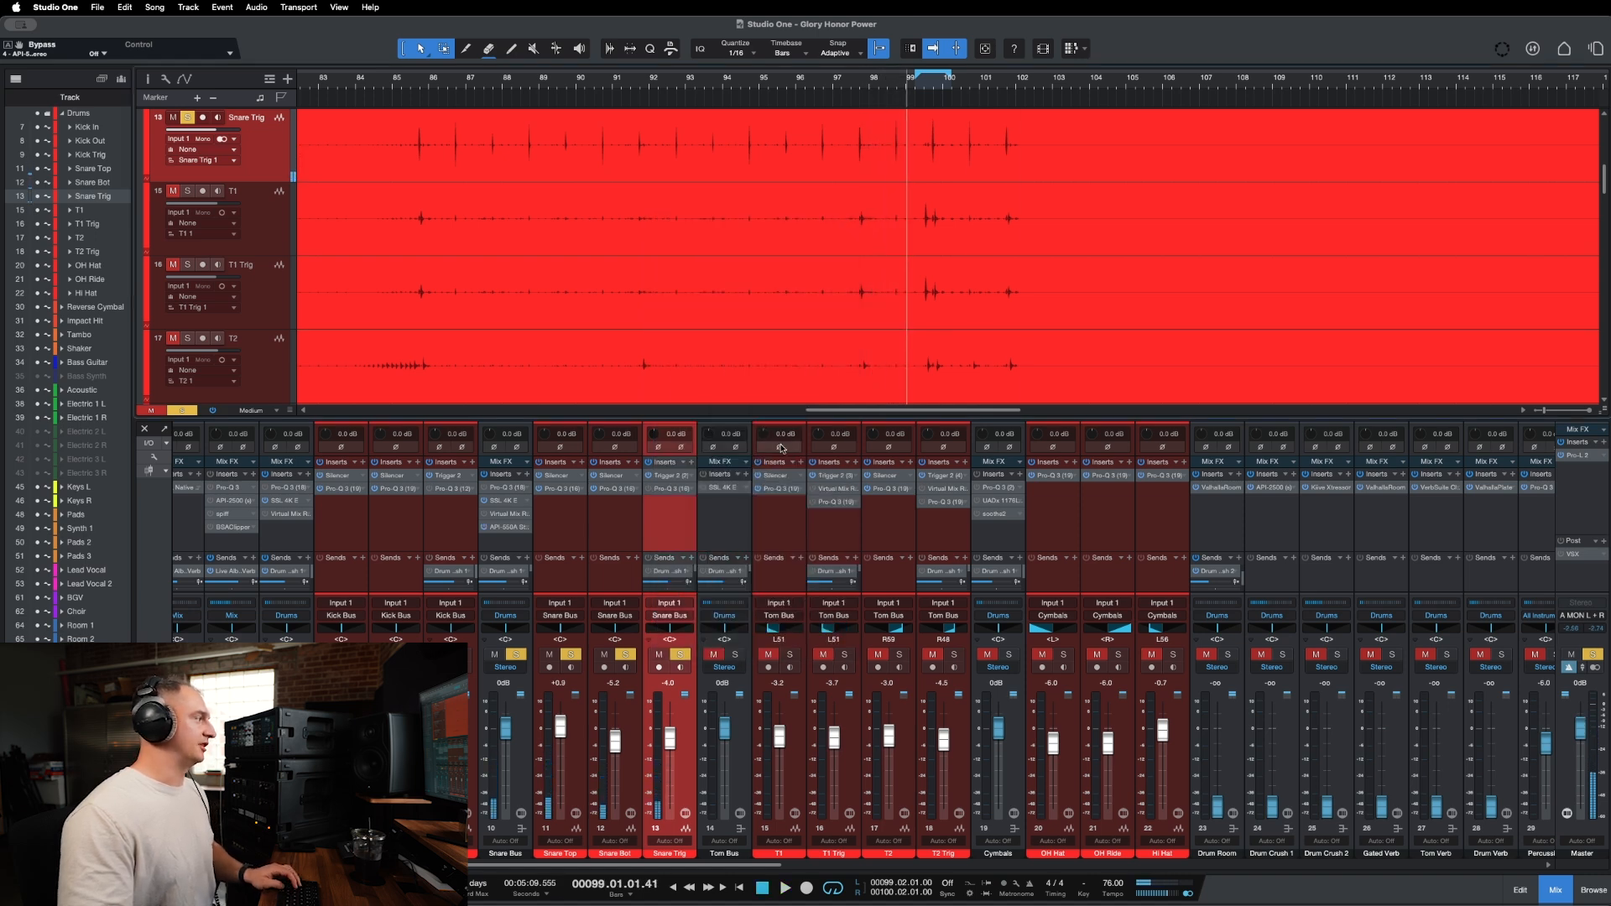
Select the Tom Bus, open its SSL 4K E channel strip, and reposition the plug-in window to inspect the EQ.
{"action": "scroll", "coordinate": [576, 544], "scroll_direction": "right", "scroll_amount": 3}
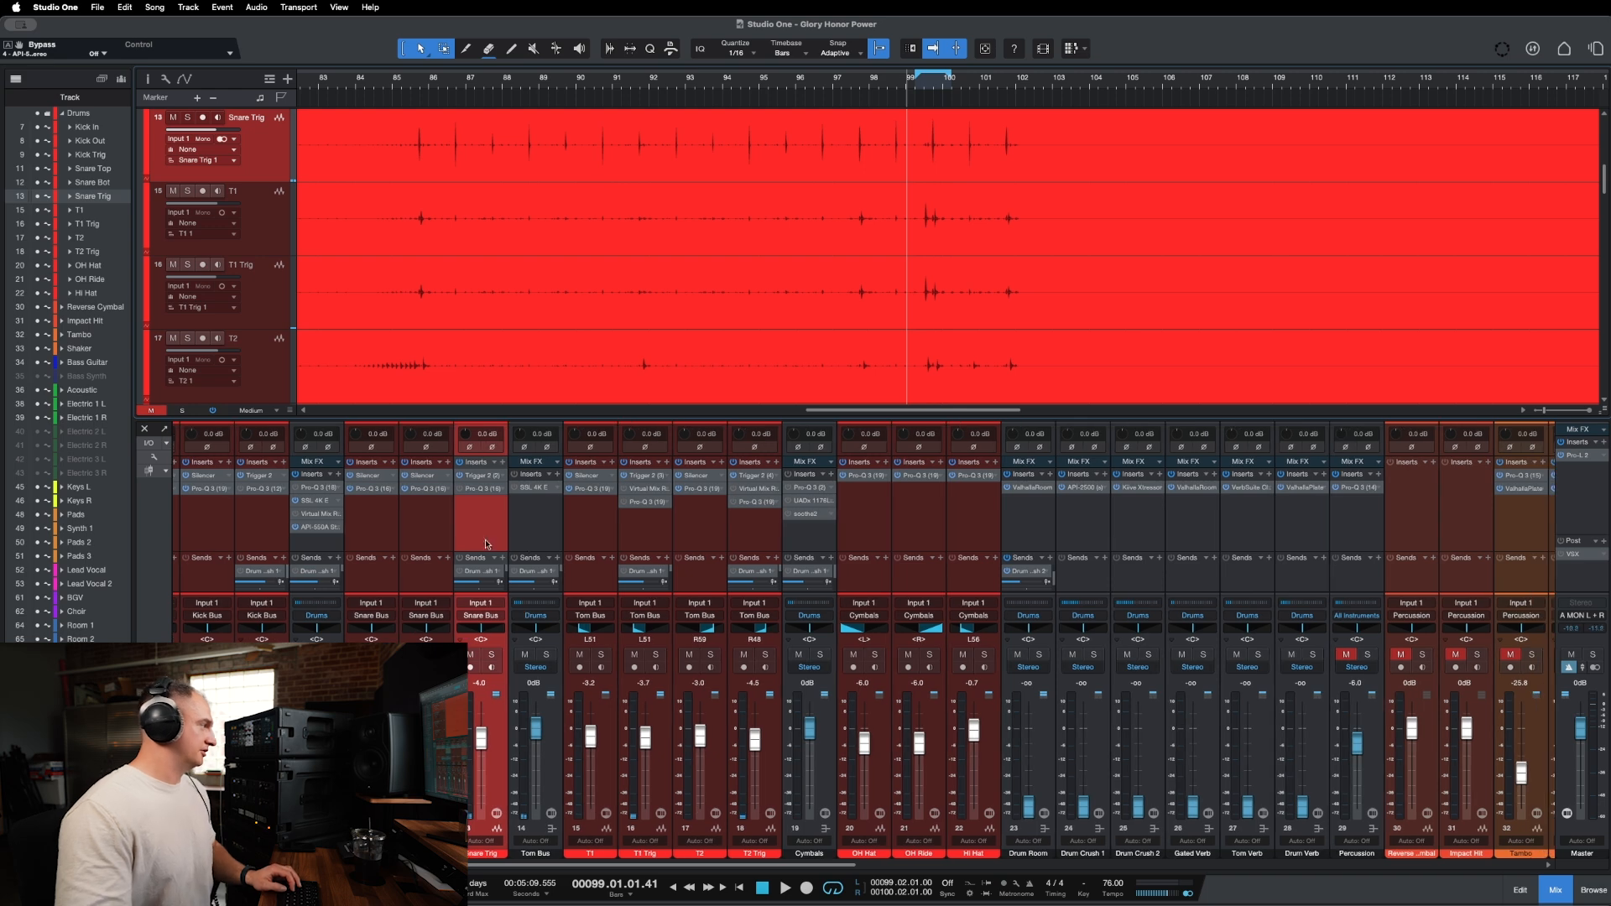
{"action": "left_click", "coordinate": [536, 531]}
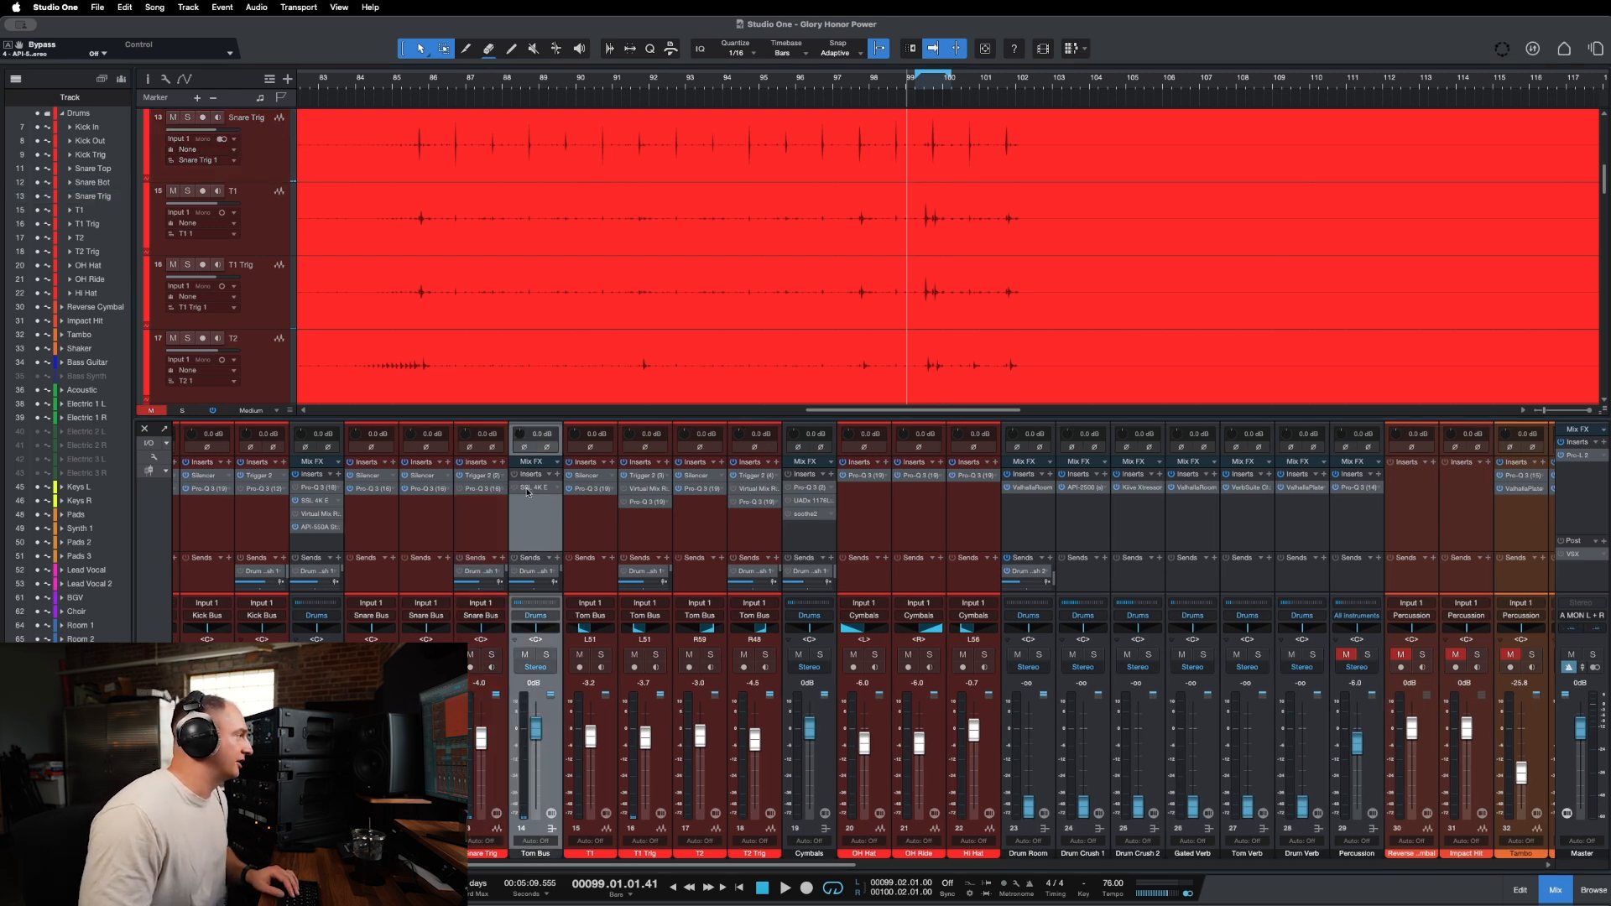
{"action": "left_click", "coordinate": [527, 489]}
{"action": "left_click_drag", "start_coordinate": [1294, 178], "coordinate": [846, 308]}
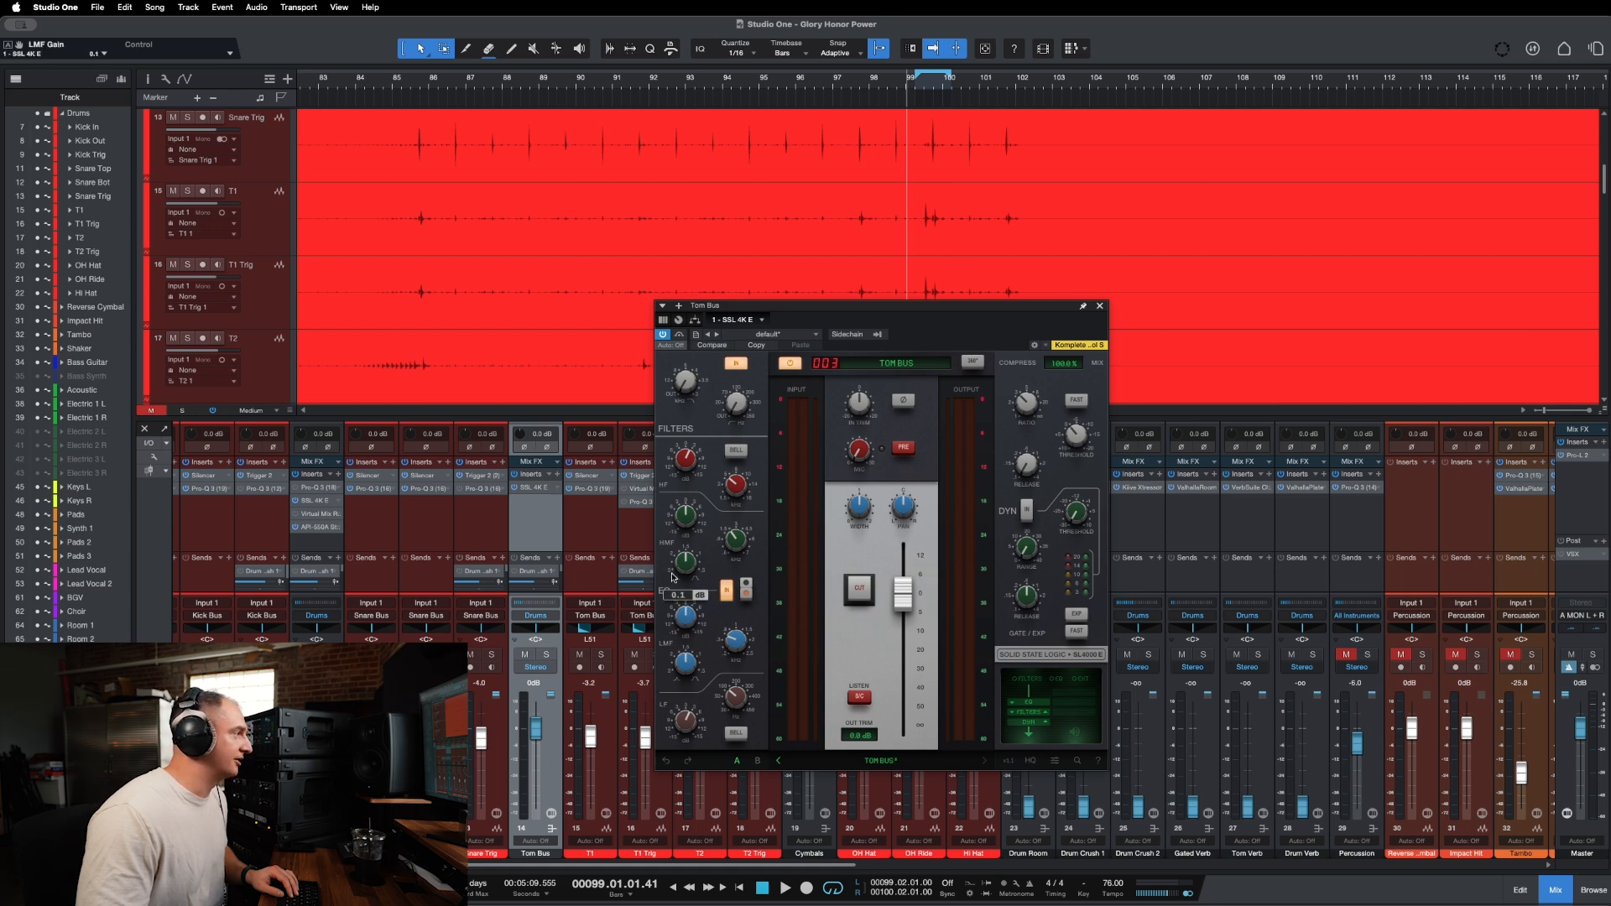
Solo the Tom Bus and play the tom fill around bar 99, toggling the SSL 4K E's EQ section to compare, then stop playback.
{"action": "left_click_drag", "start_coordinate": [870, 308], "coordinate": [935, 323]}
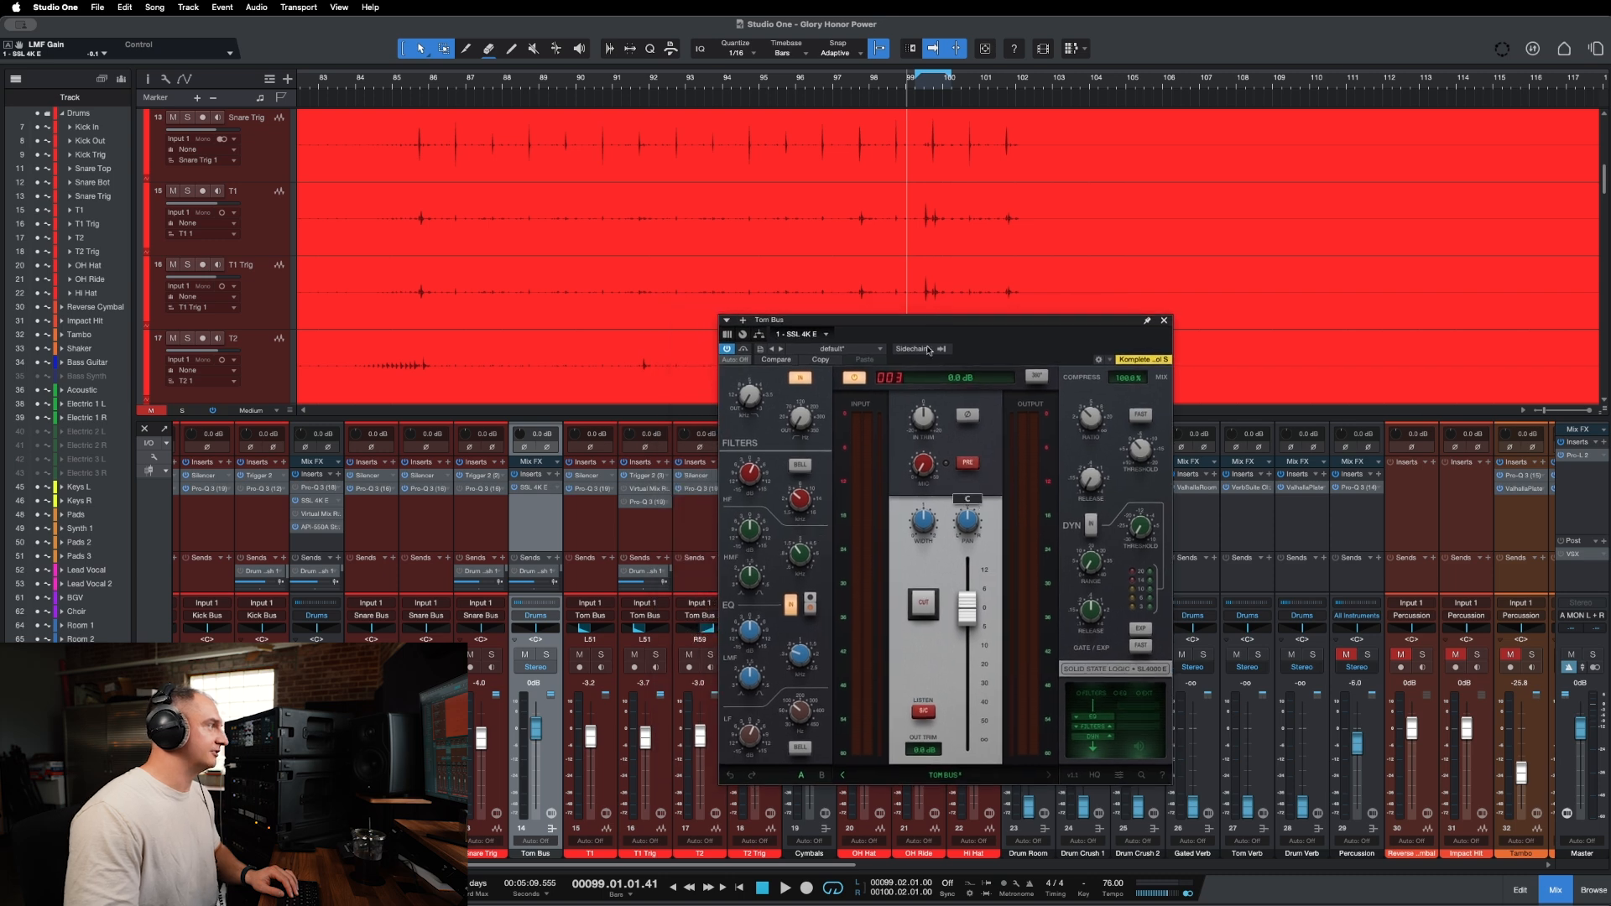
{"action": "left_click", "coordinate": [926, 88]}
{"action": "key", "text": "space"}
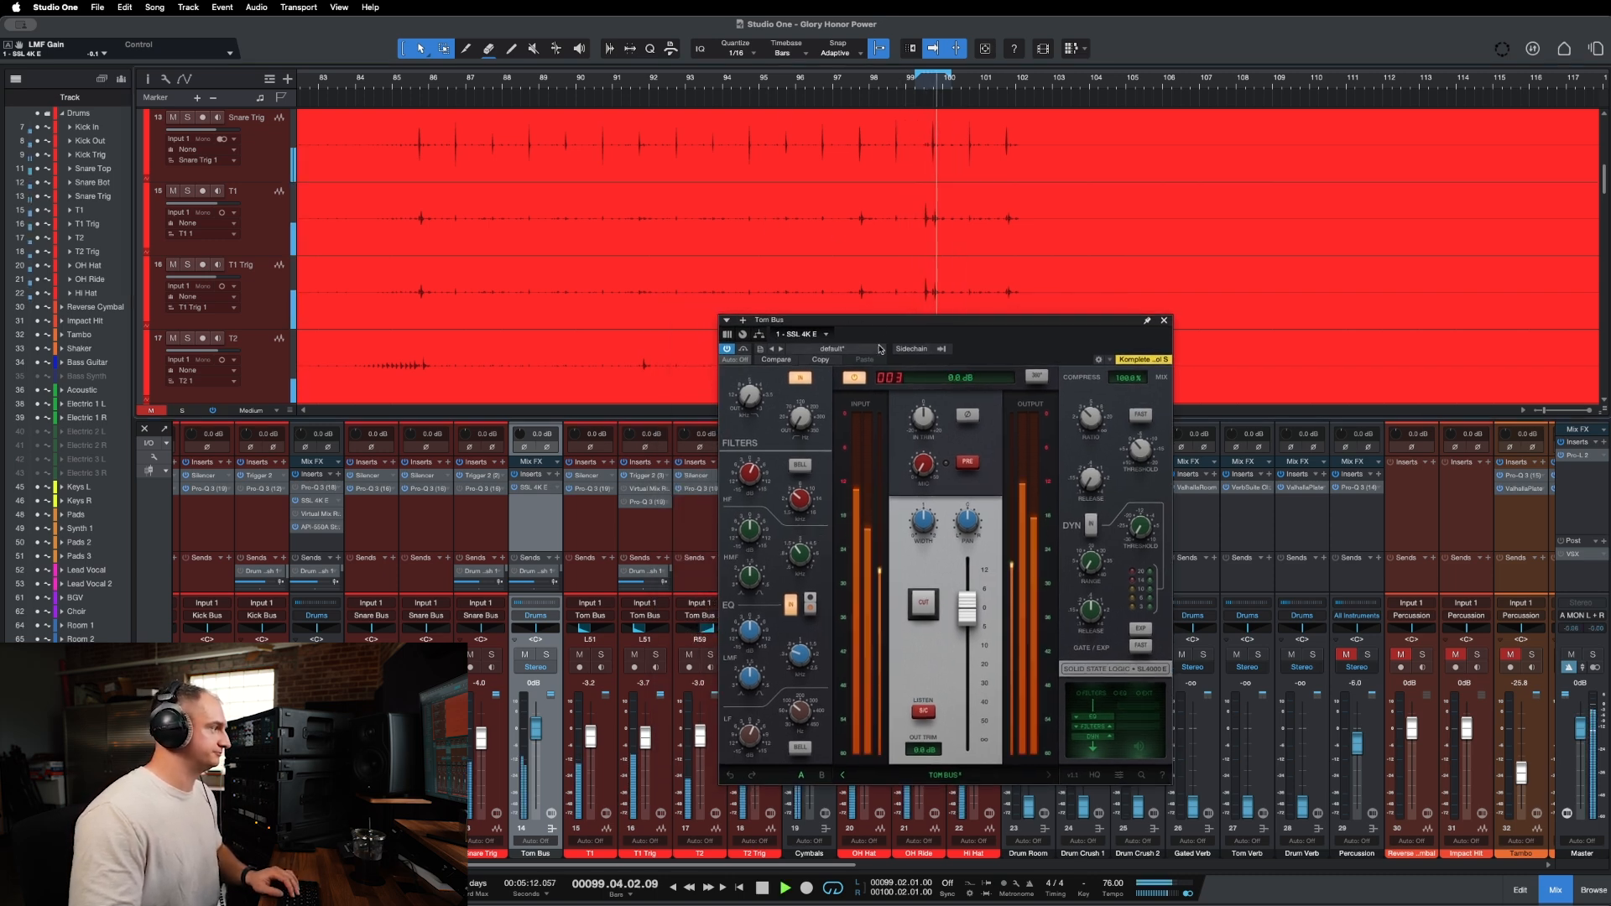
{"action": "key", "text": "s"}
{"action": "left_click", "coordinate": [792, 607]}
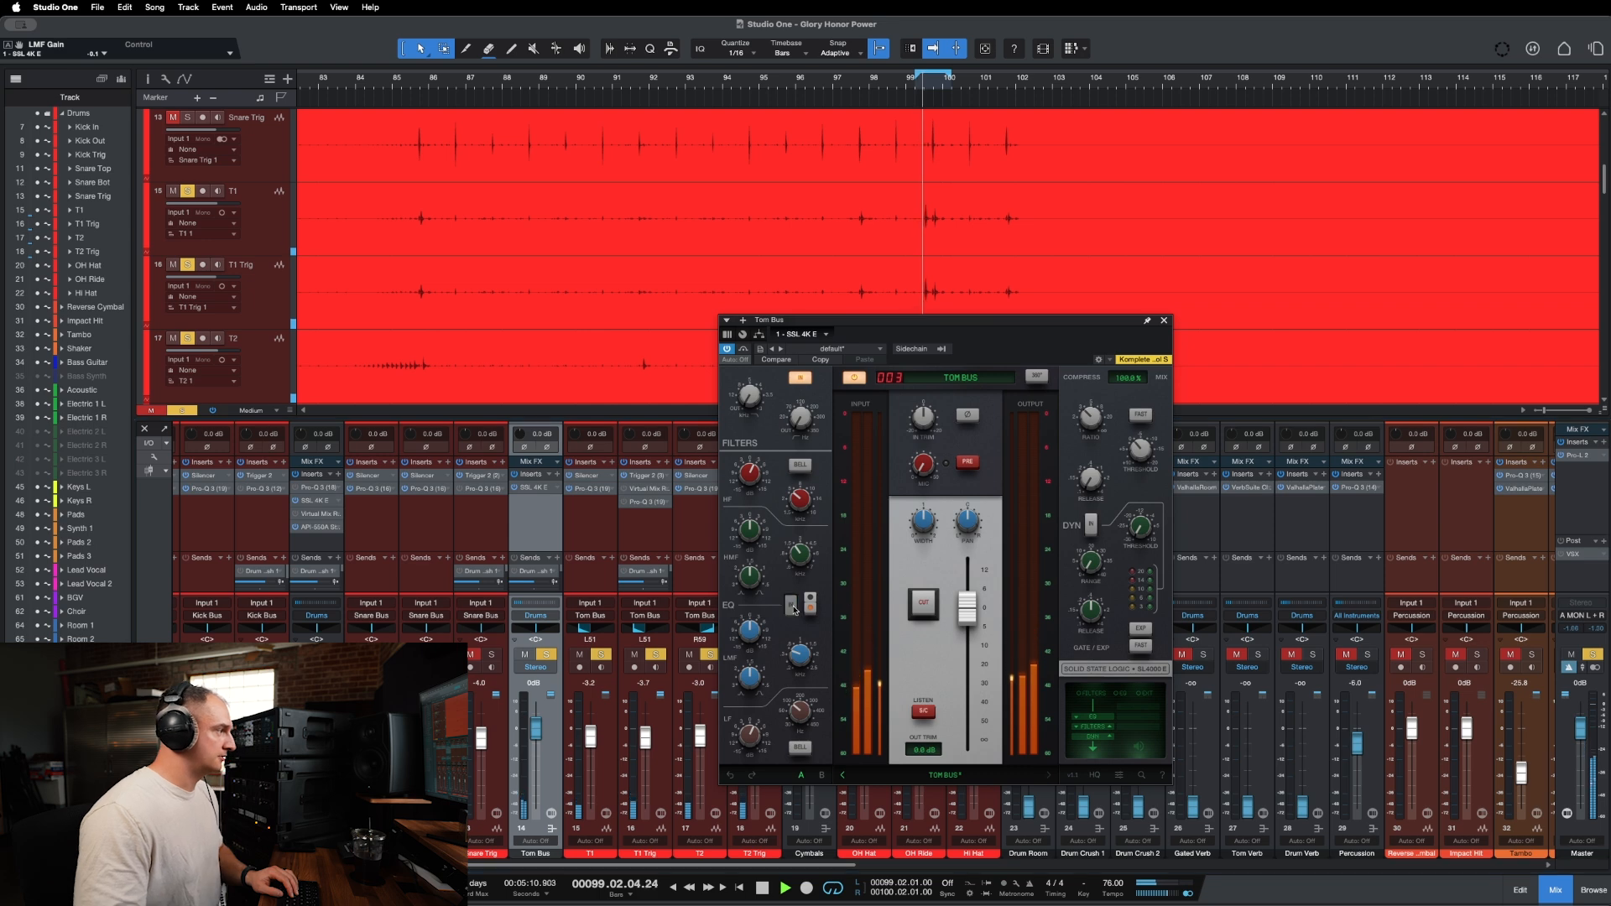
{"action": "left_click", "coordinate": [791, 607]}
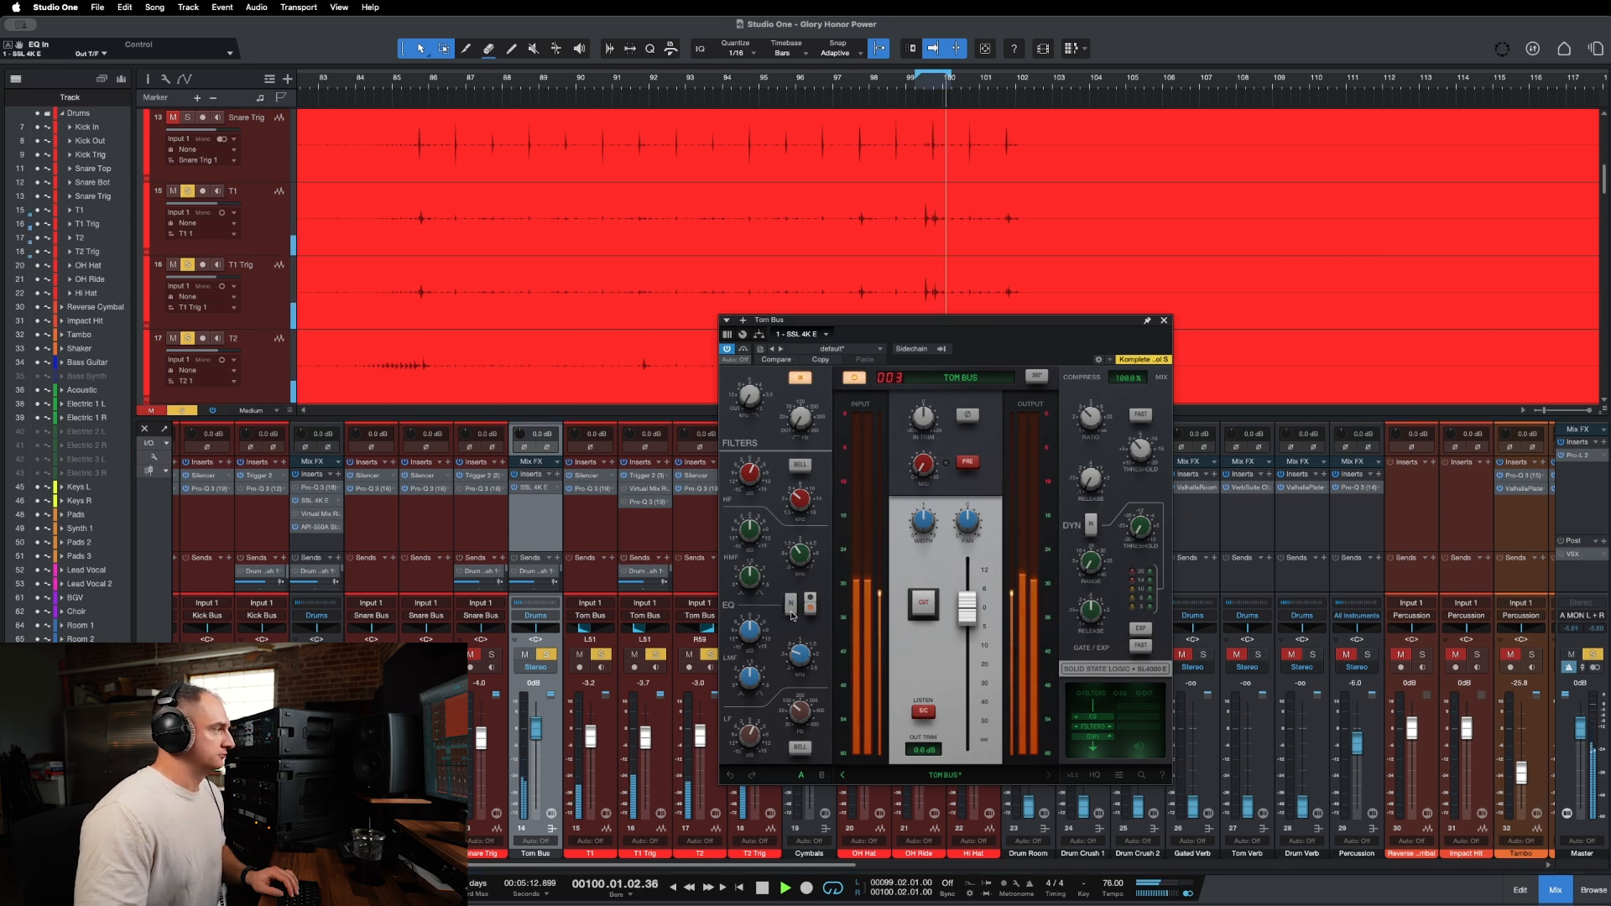
{"action": "mouse_move", "coordinate": [760, 483]}
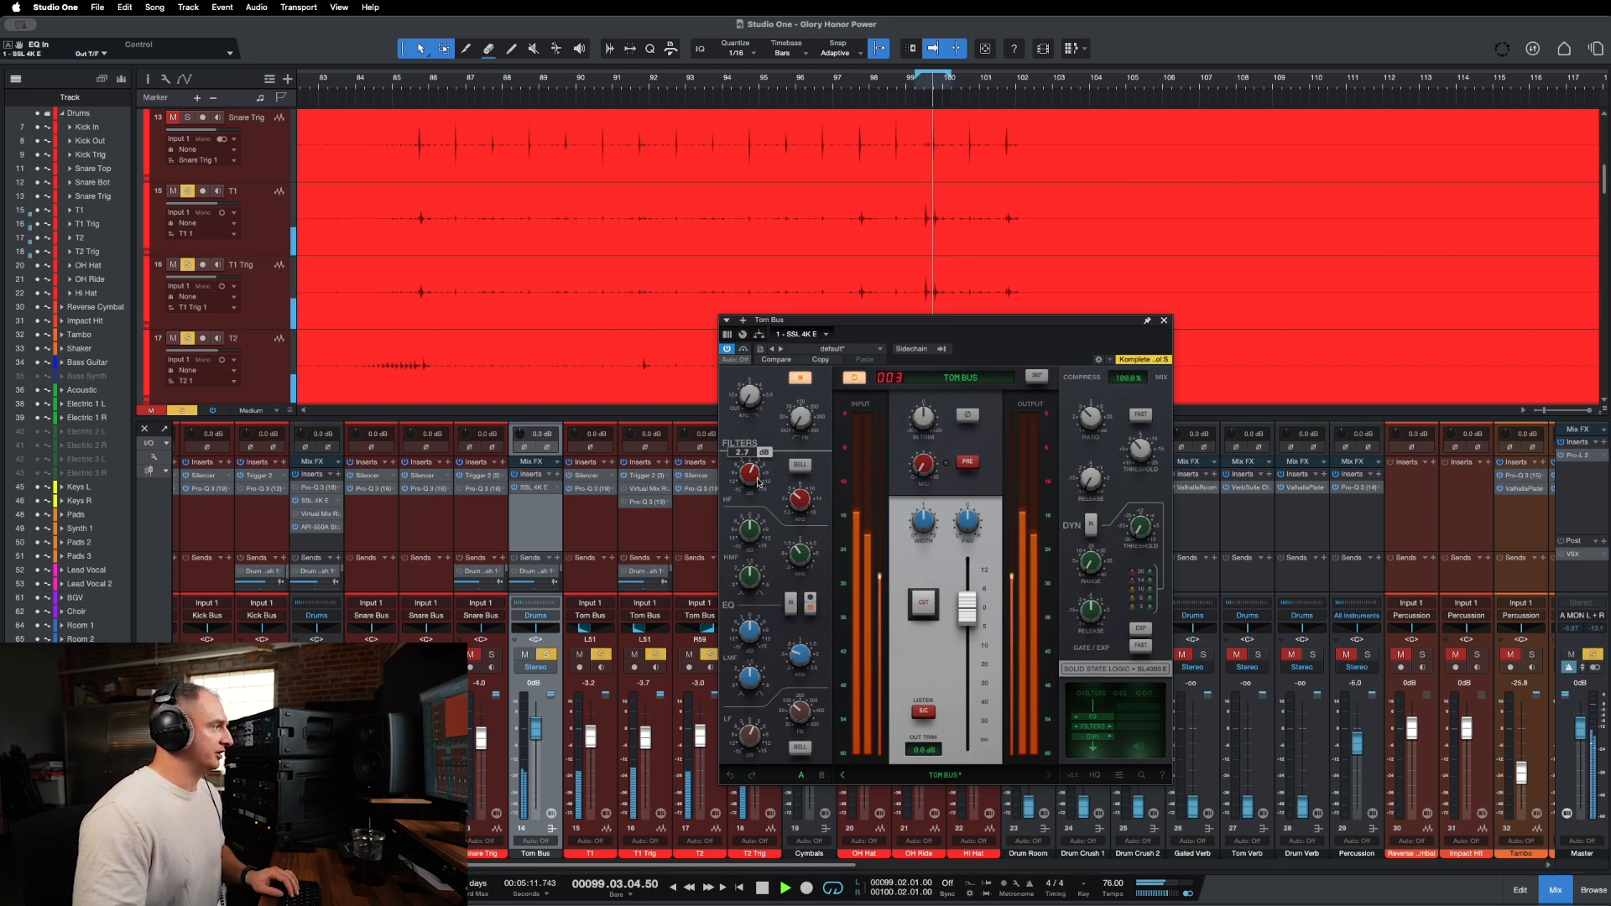
{"action": "key", "text": "space"}
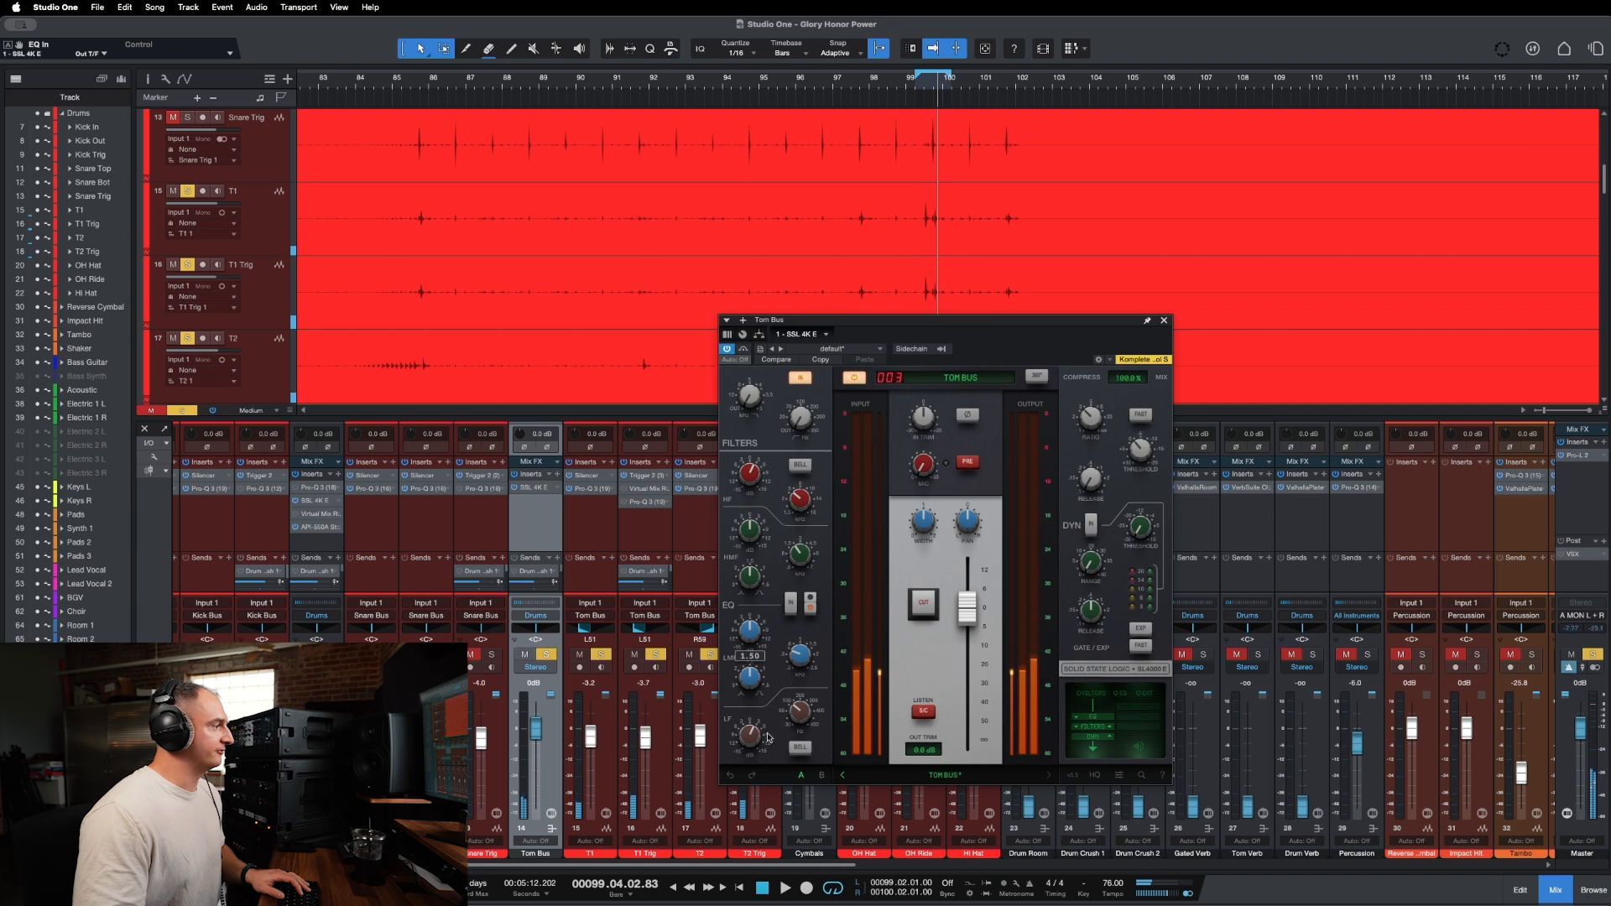
Resume the soloed toms, re-engage the SSL 4K E's EQ and set its LF gain to 3.7 dB, then stop playback and close the plug-in.
{"action": "mouse_move", "coordinate": [809, 720]}
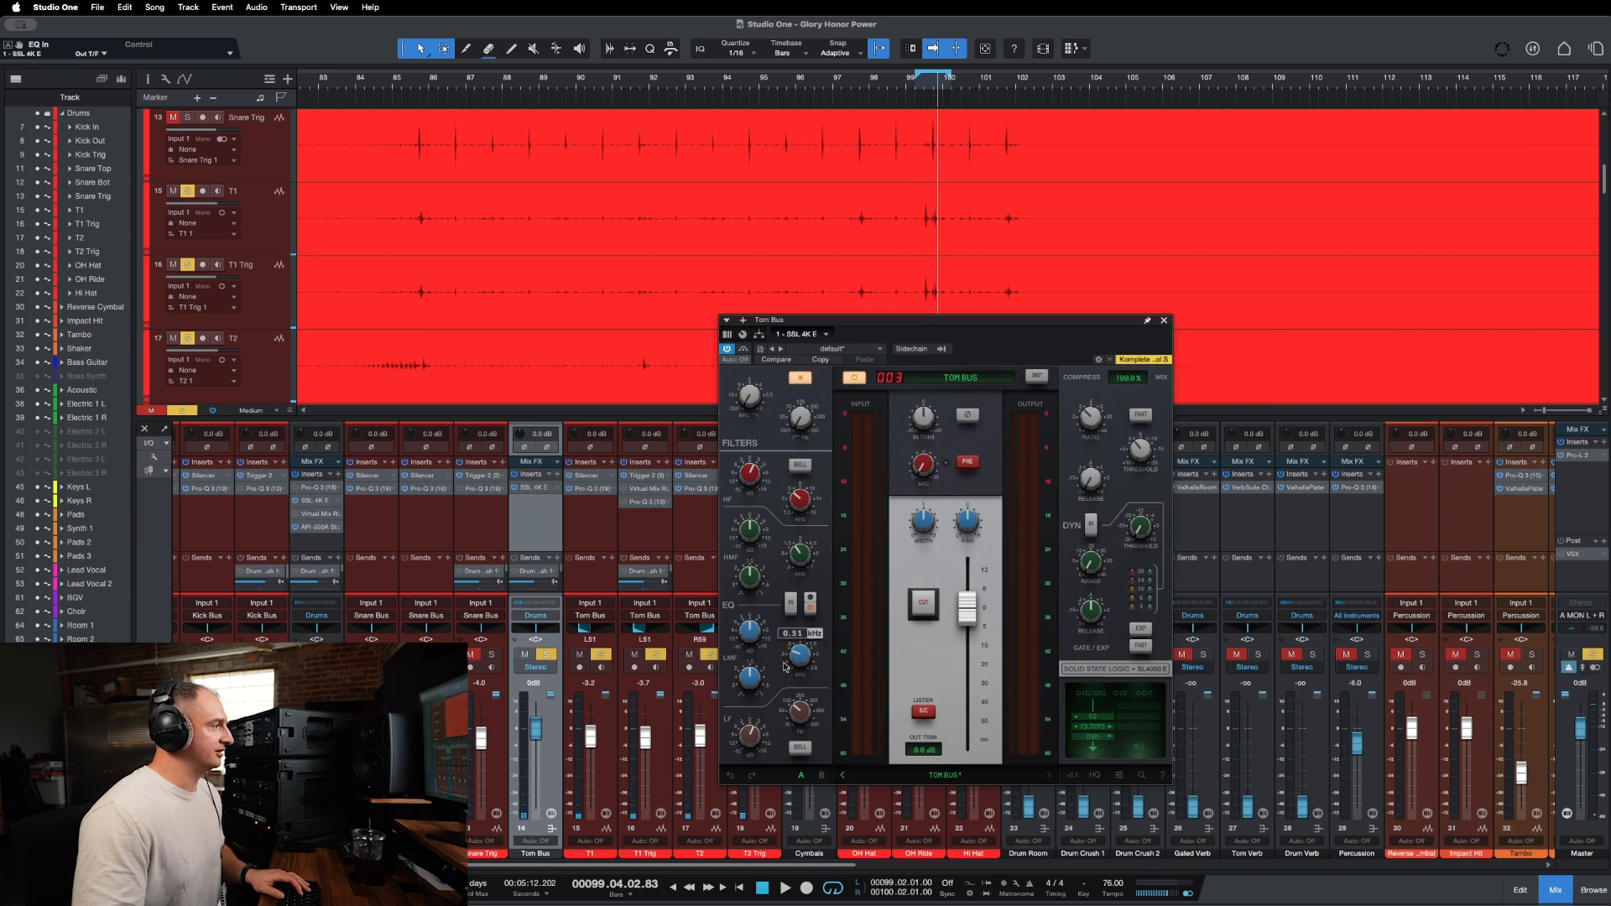
{"action": "key", "text": "space"}
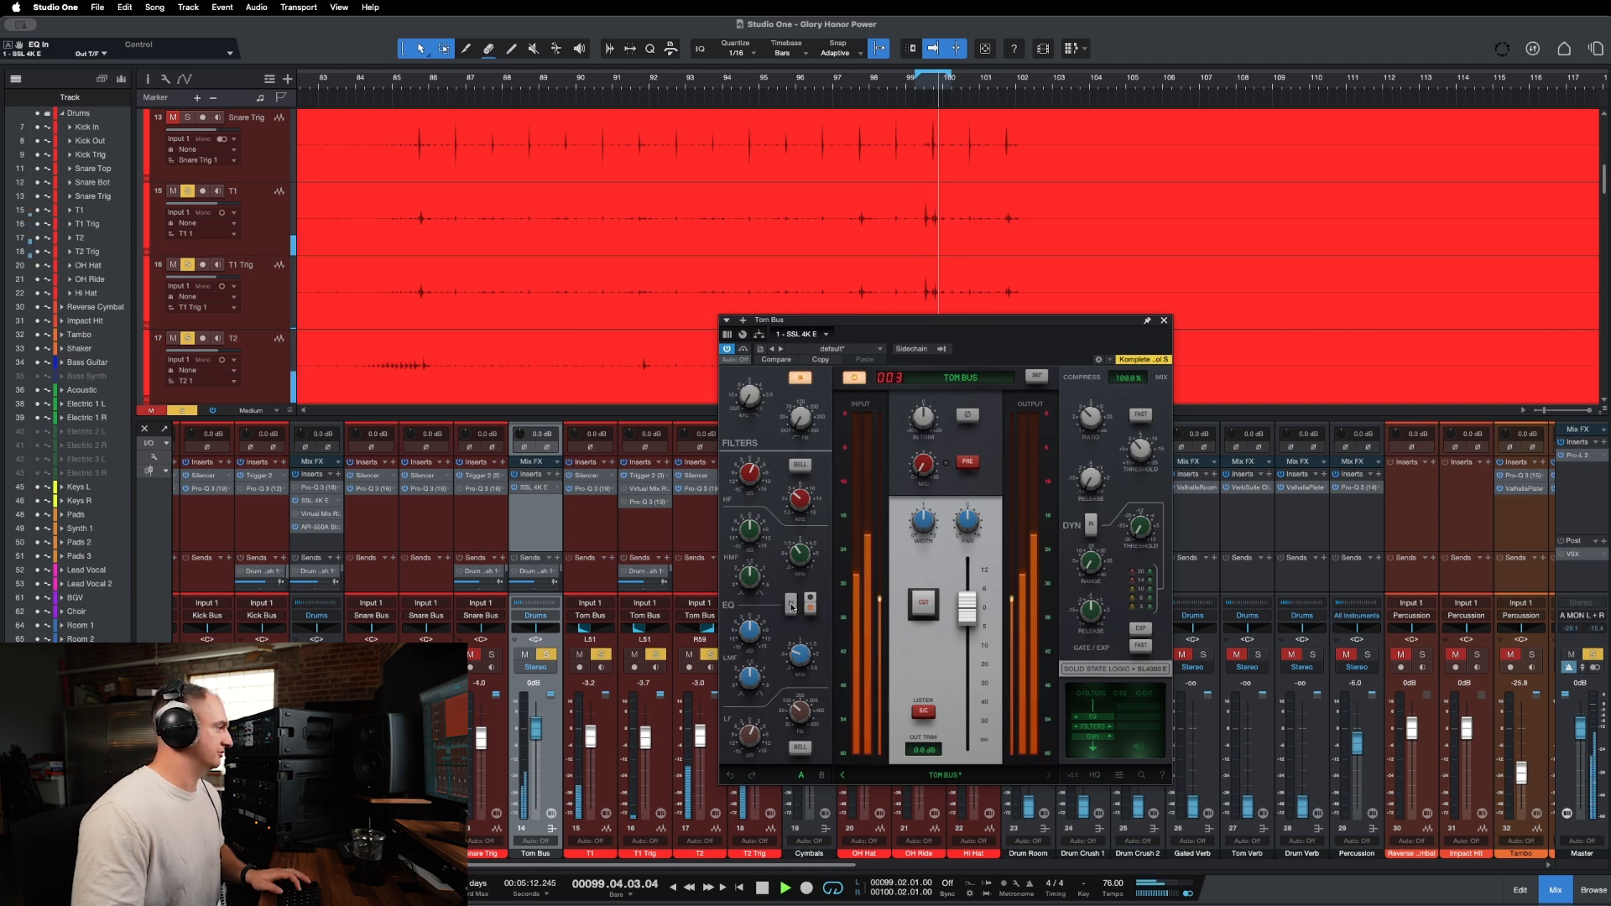
{"action": "left_click", "coordinate": [791, 604]}
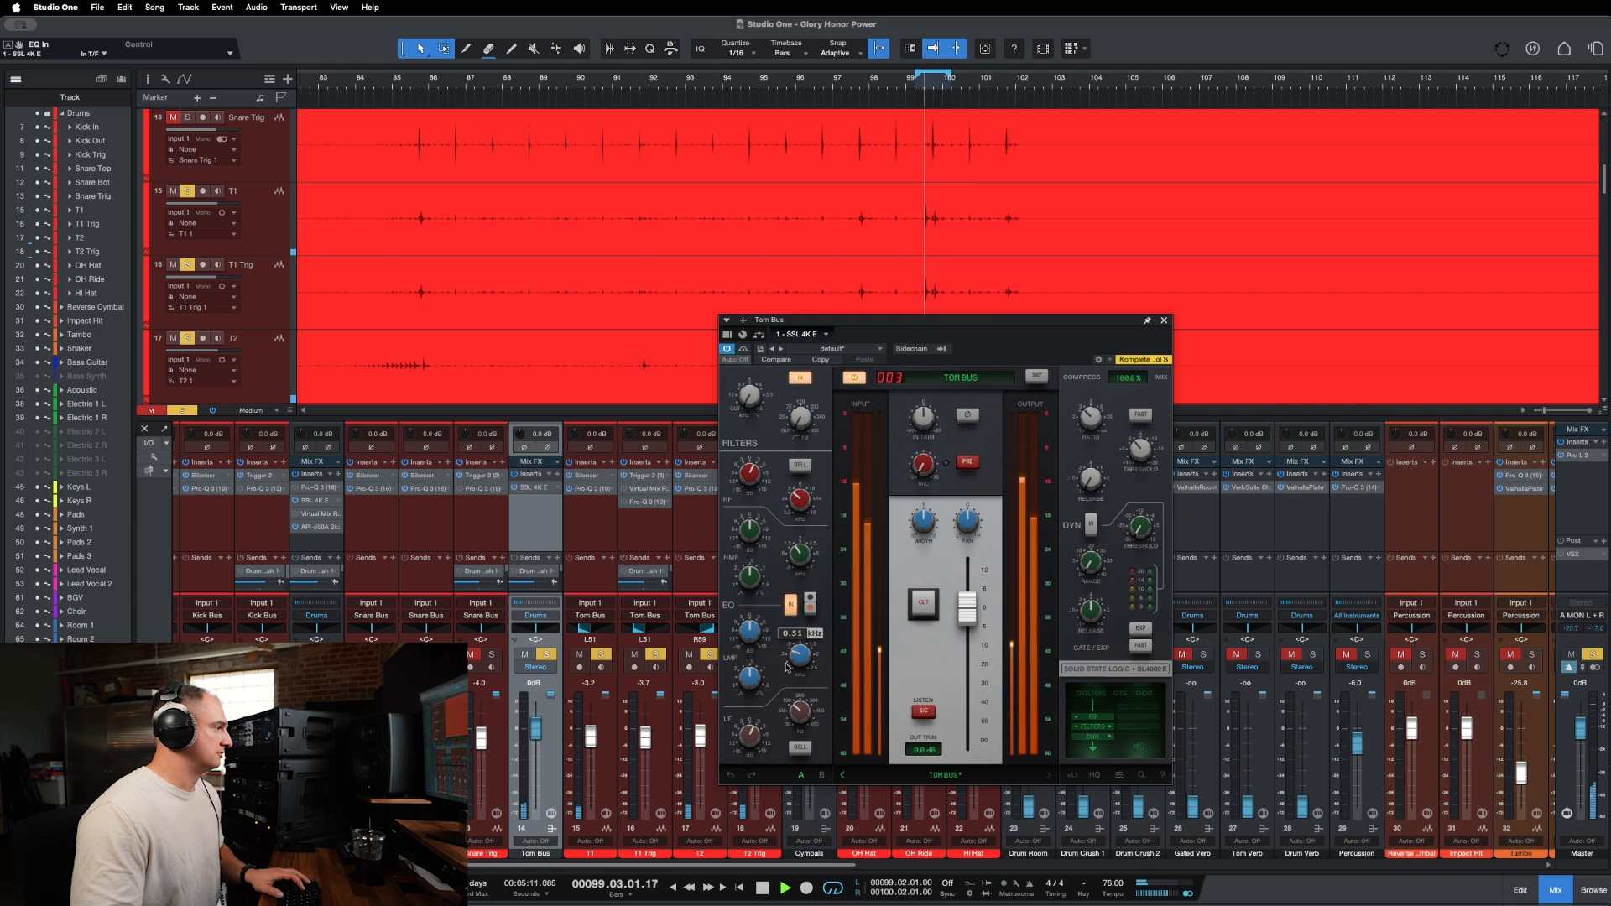
{"action": "mouse_move", "coordinate": [730, 760]}
{"action": "mouse_move", "coordinate": [730, 760]}
{"action": "left_mouse_down"}
{"action": "mouse_move", "coordinate": [738, 726]}
{"action": "mouse_move", "coordinate": [747, 767]}
{"action": "mouse_move", "coordinate": [750, 736]}
{"action": "mouse_move", "coordinate": [749, 751]}
{"action": "left_mouse_up"}
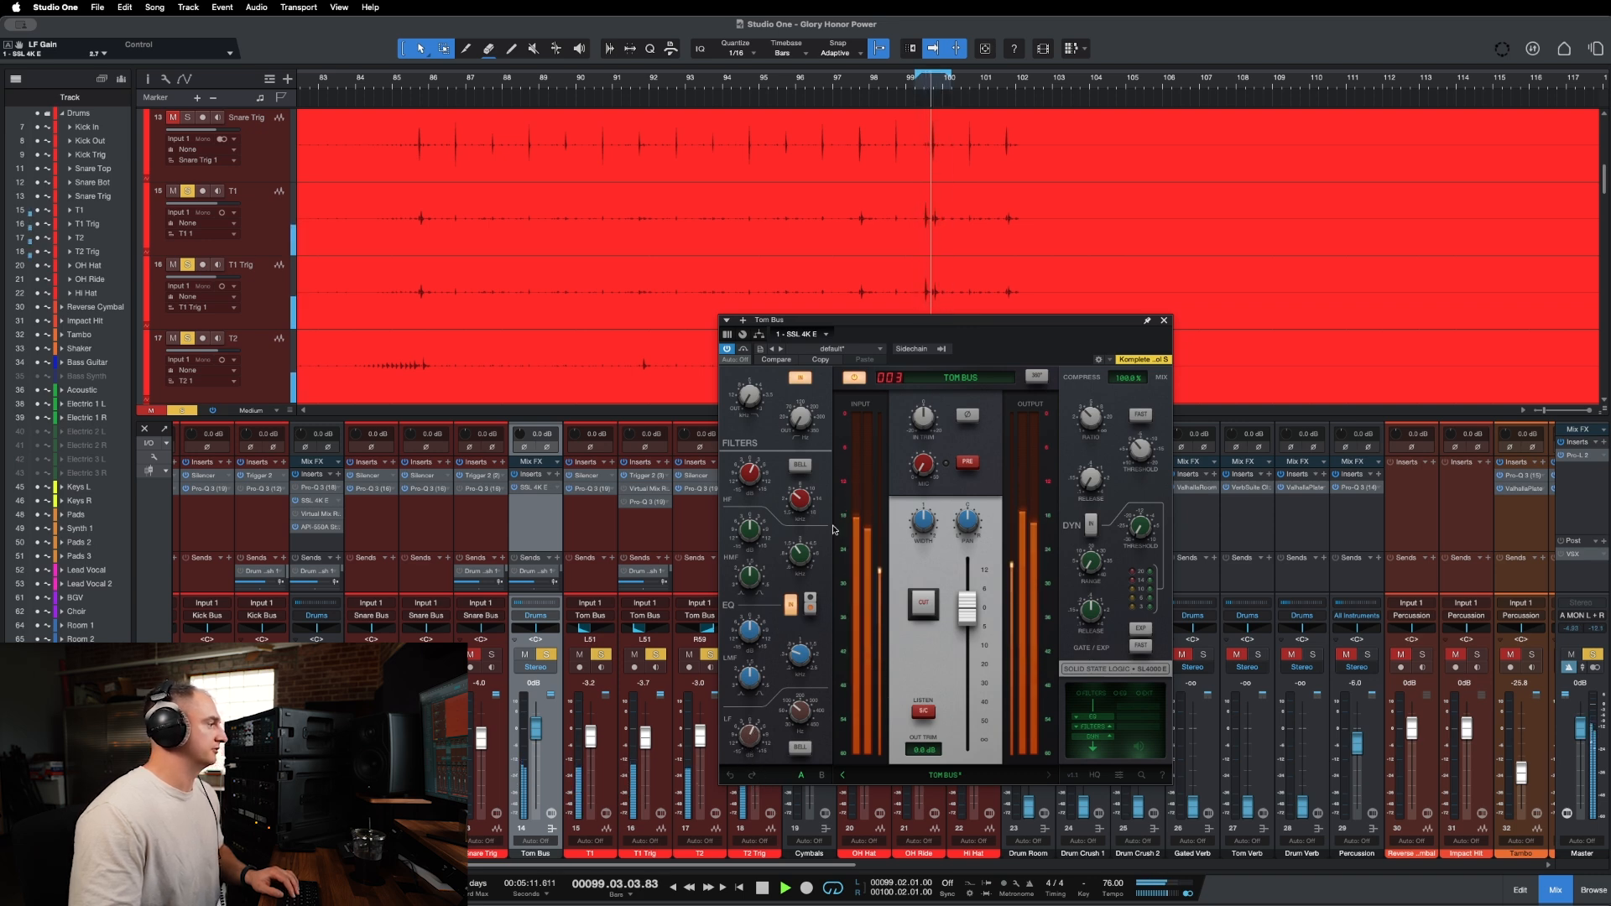
{"action": "mouse_move", "coordinate": [912, 480]}
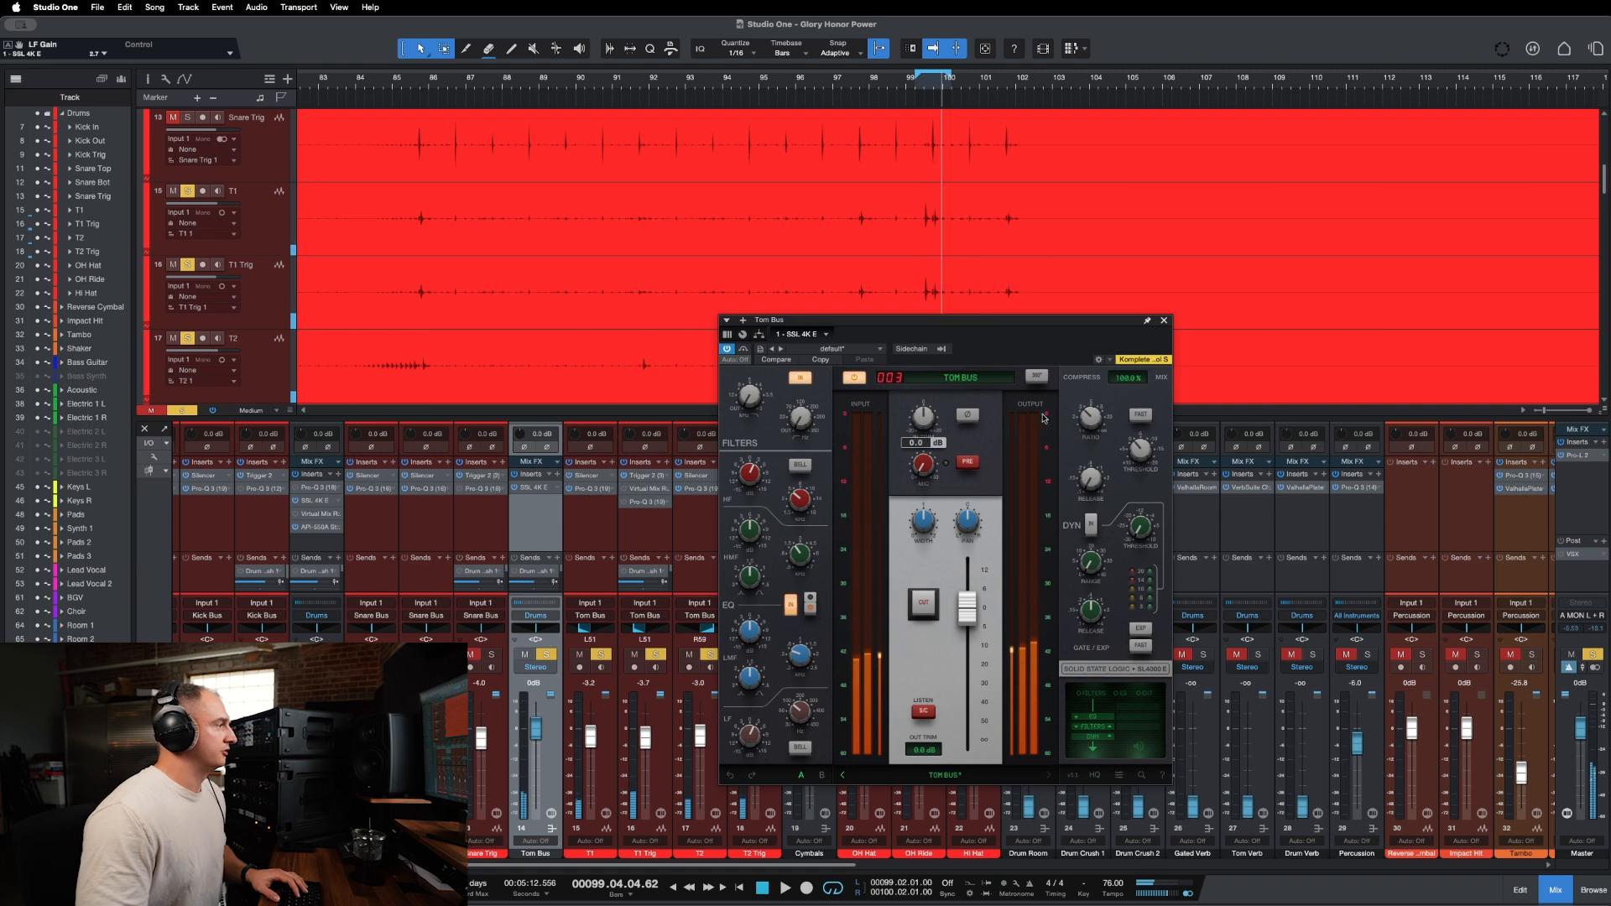
{"action": "left_click", "coordinate": [1165, 321]}
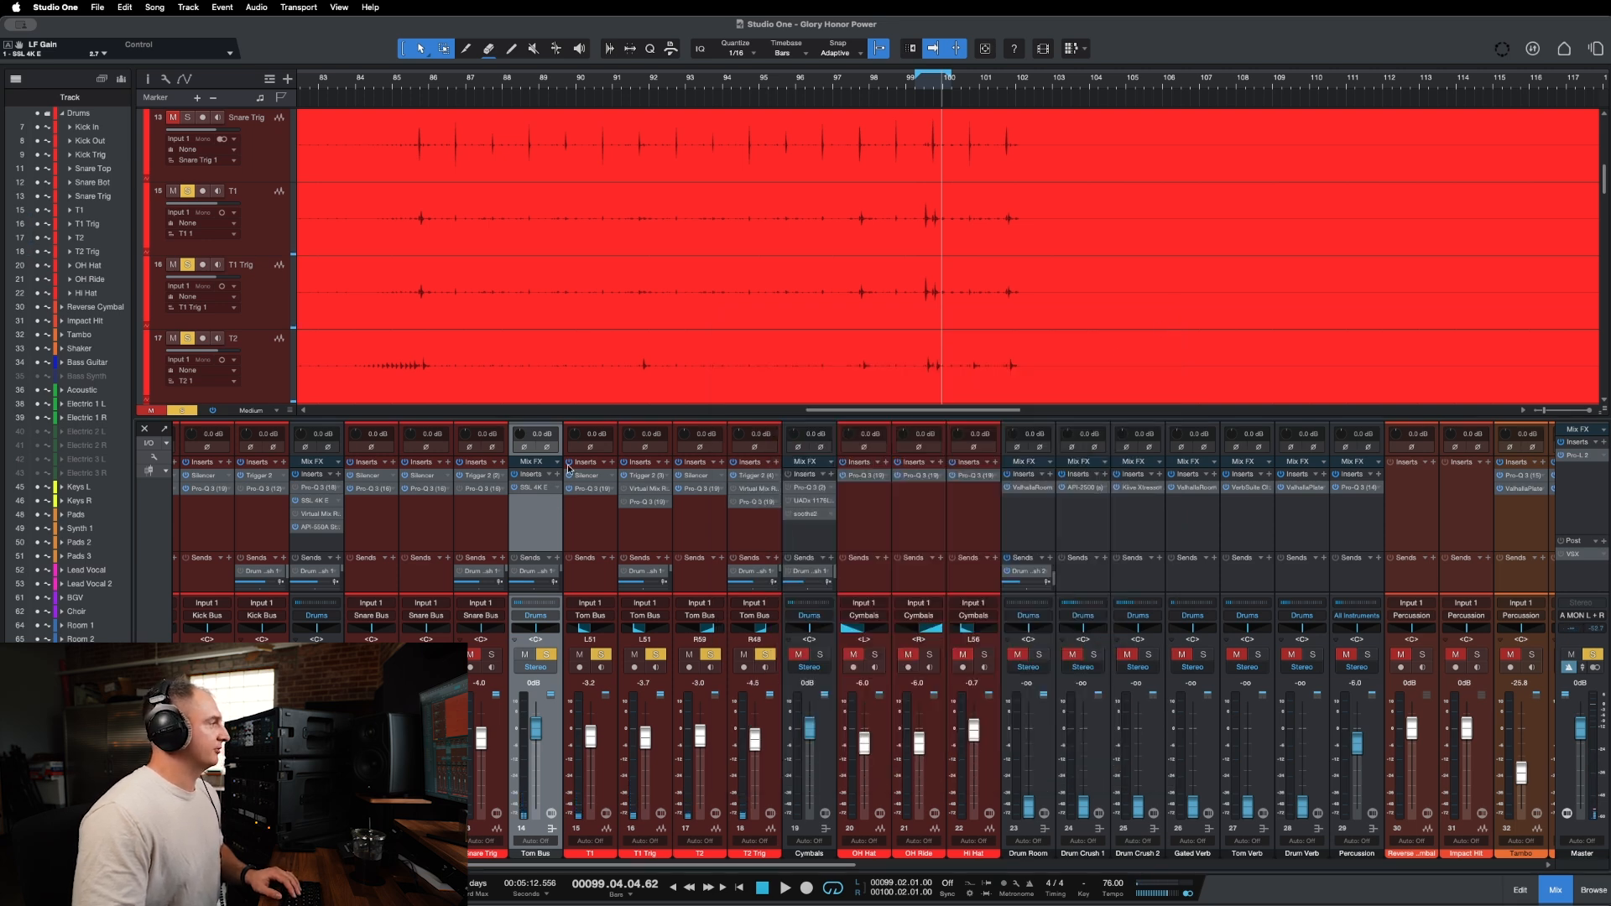
Add the Low Control plug-in after the SSL 4K E on the Tom Bus and reposition its window.
{"action": "left_click", "coordinate": [560, 474]}
{"action": "type", "text": "black"}
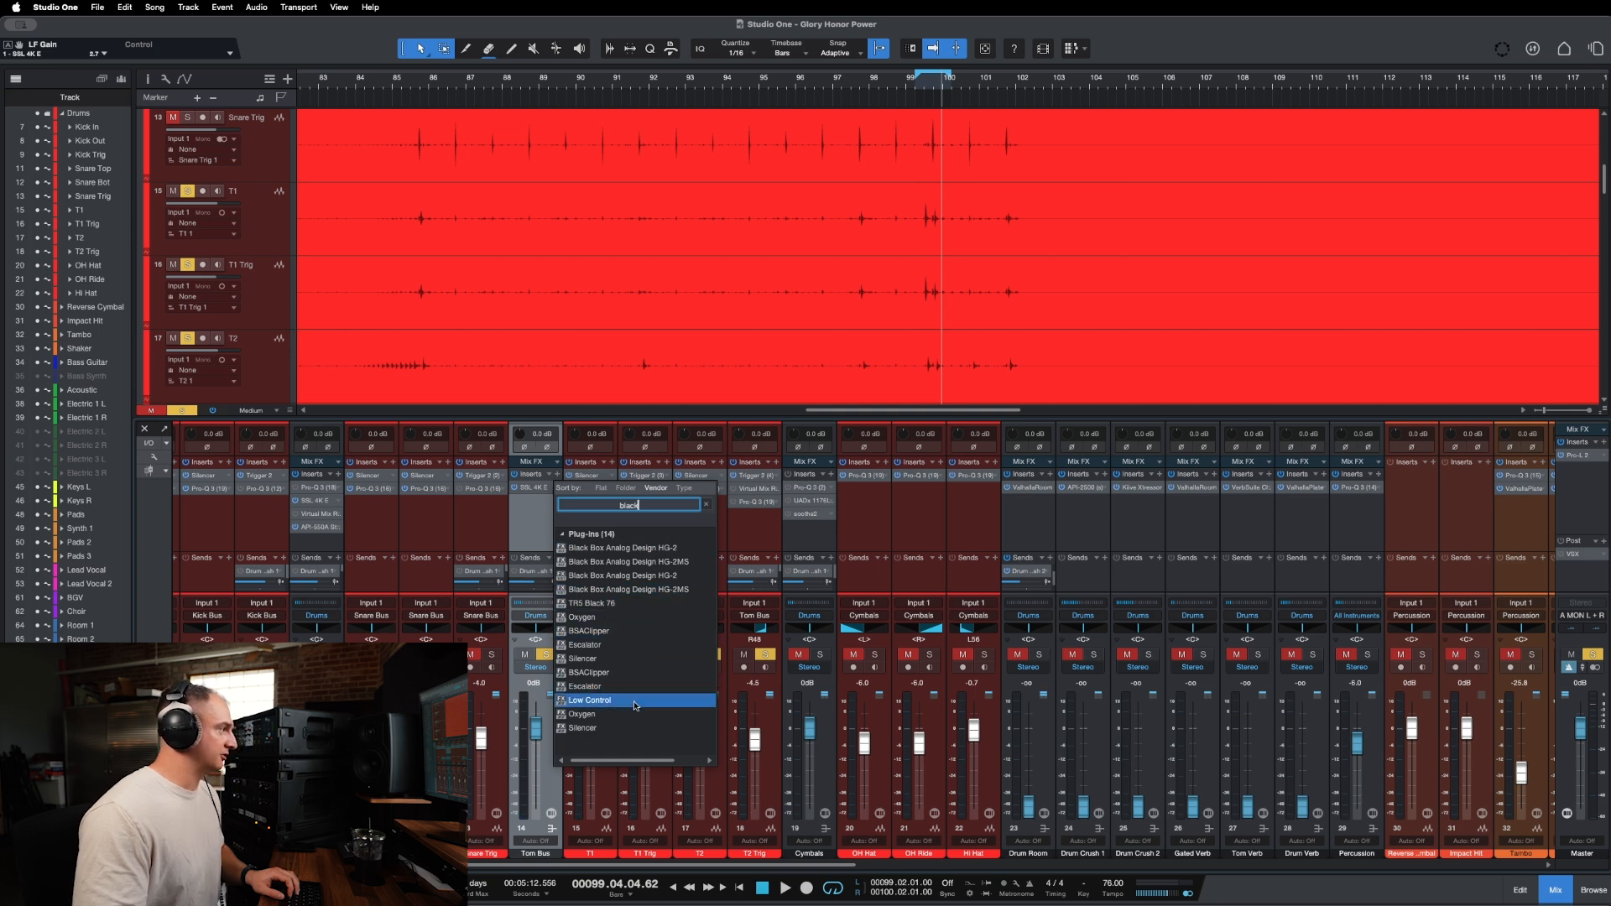
{"action": "left_click", "coordinate": [633, 702]}
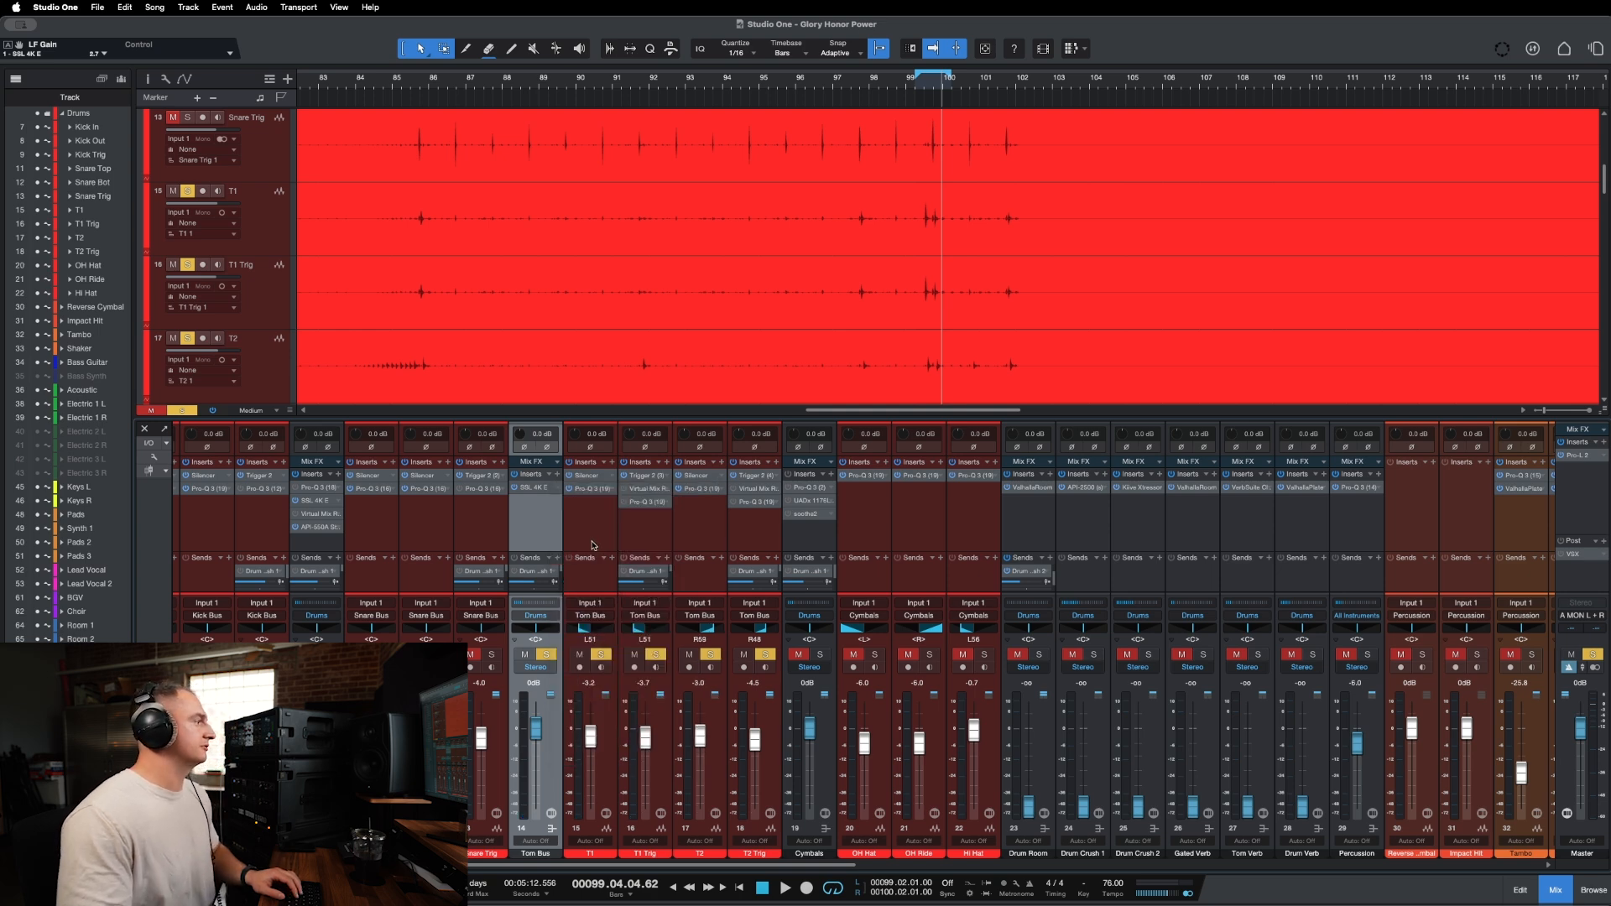
{"action": "left_click_drag", "start_coordinate": [1001, 317], "coordinate": [995, 267]}
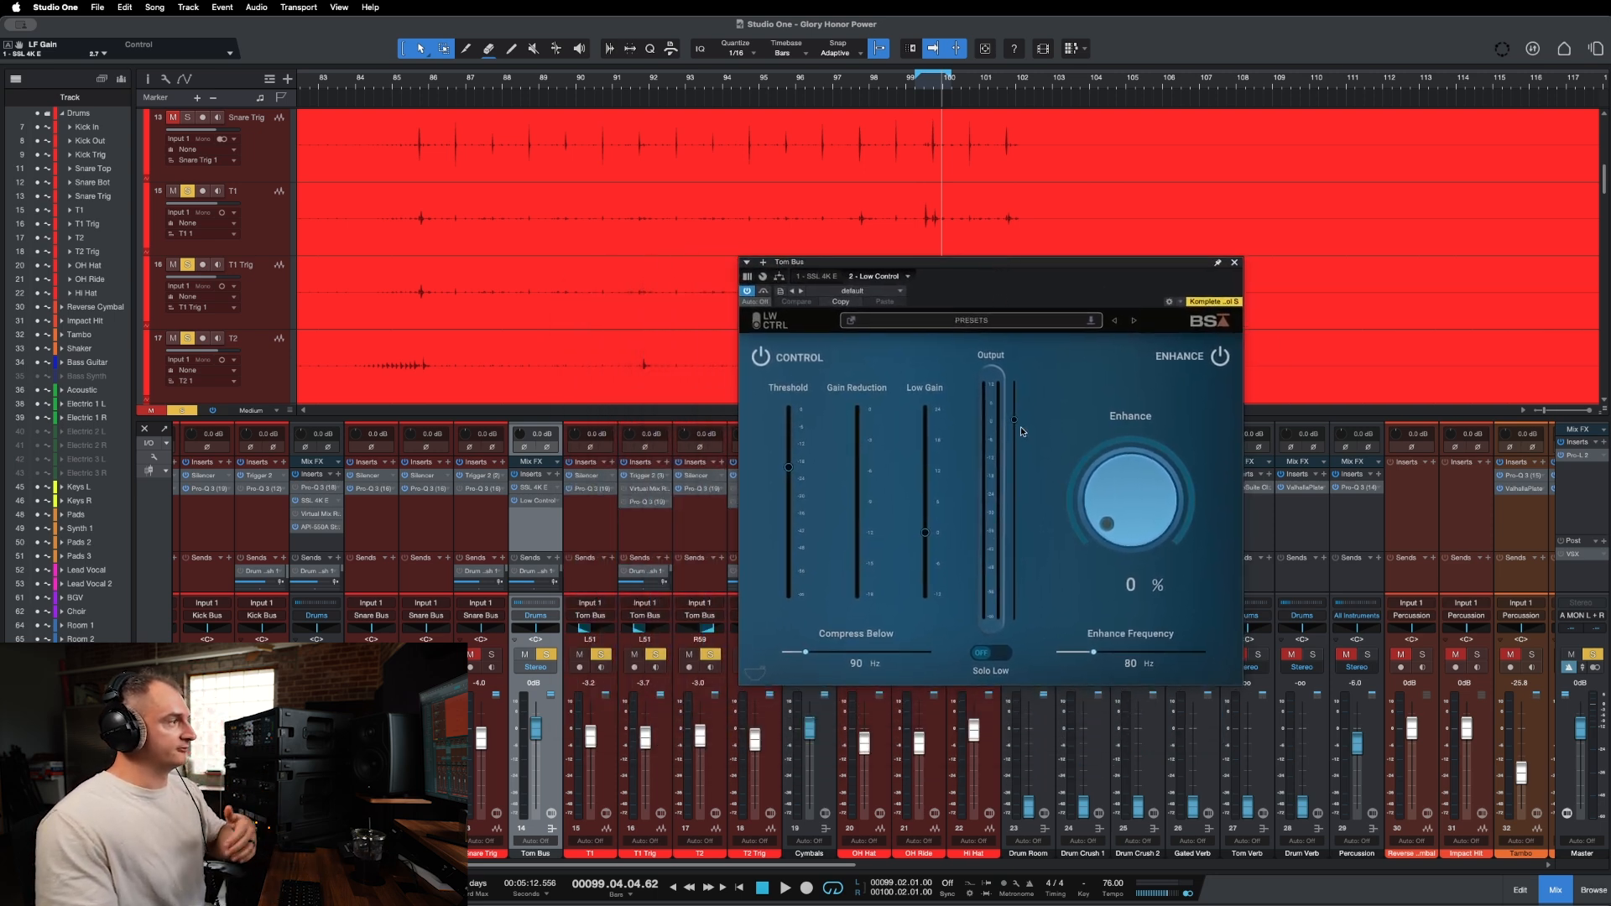
Load the Beefy Toms factory preset in Low Control and close the preset browser.
{"action": "left_click", "coordinate": [996, 322]}
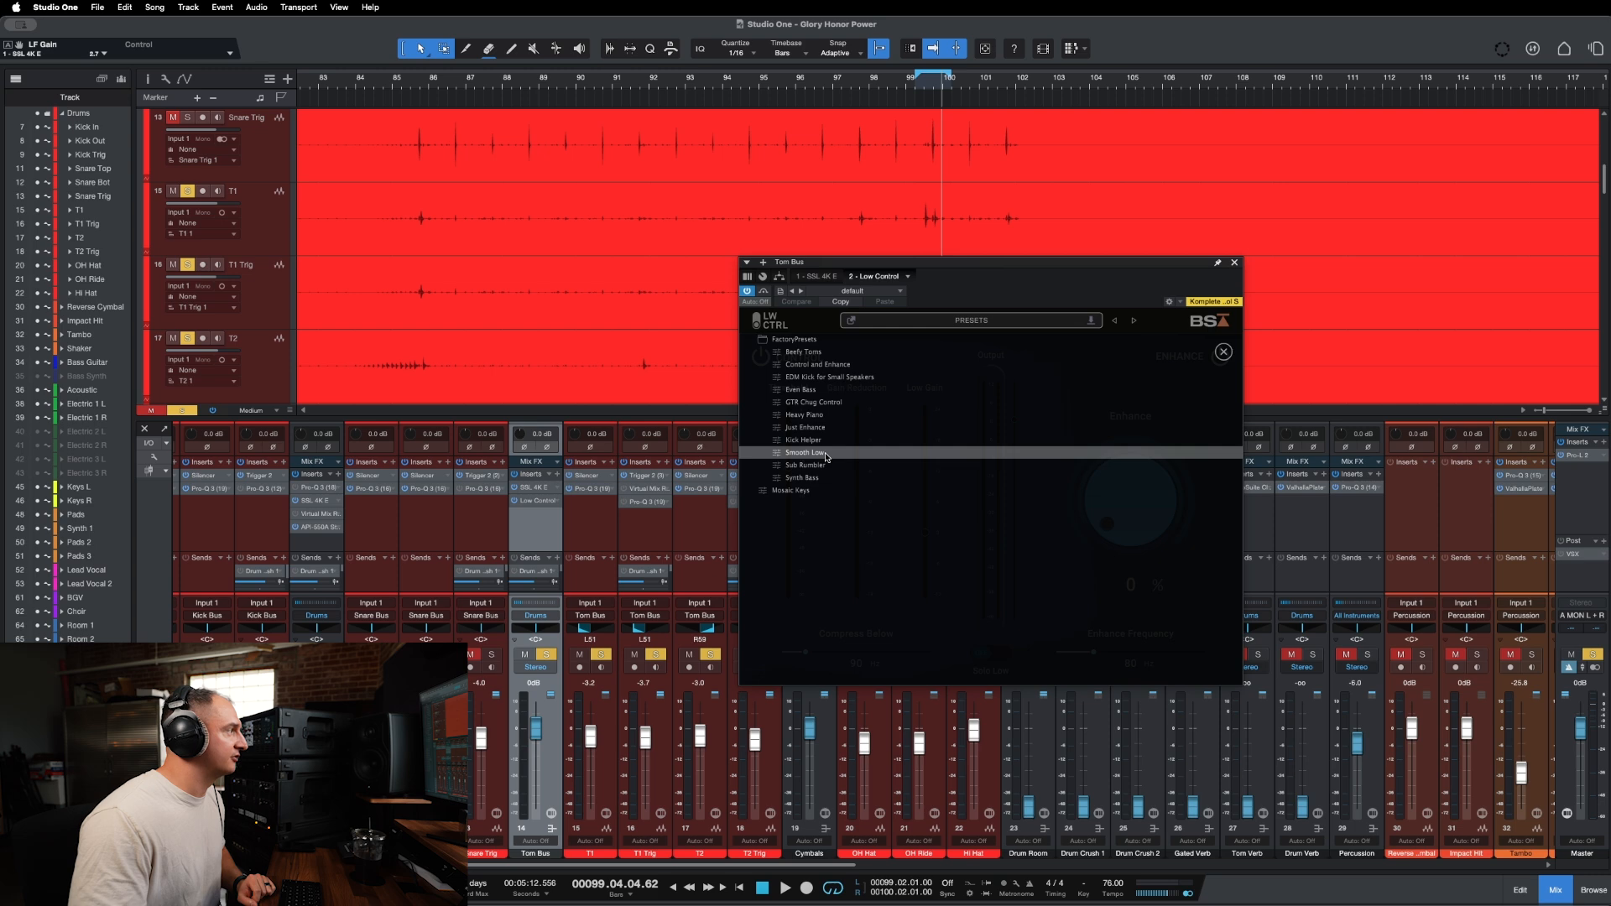
{"action": "left_click", "coordinate": [816, 353]}
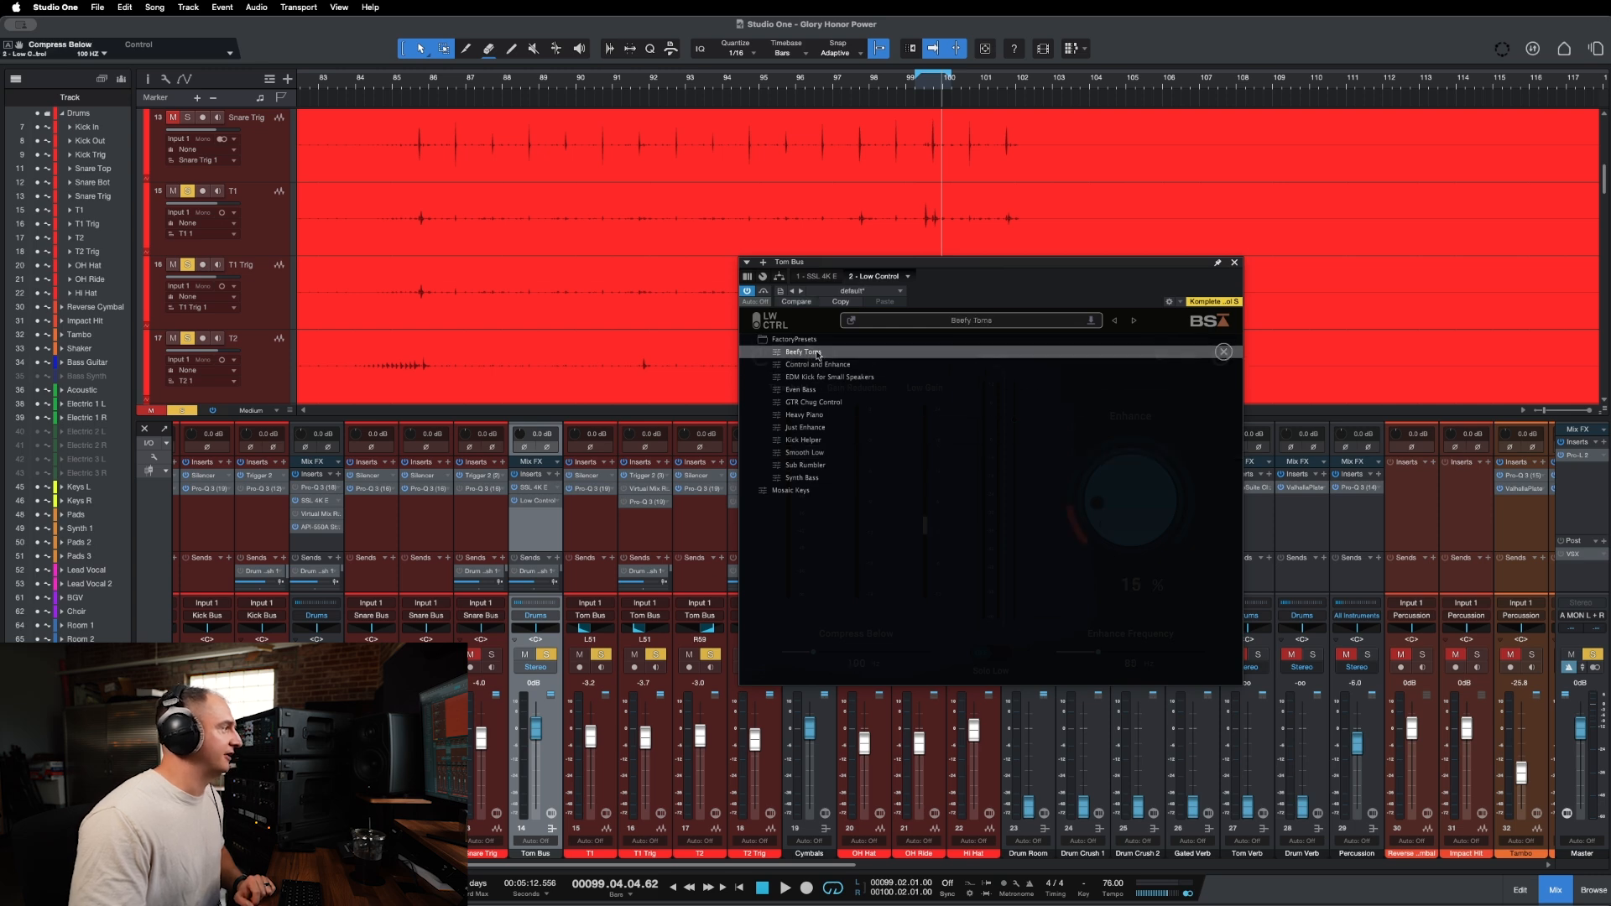
{"action": "left_click", "coordinate": [1223, 352]}
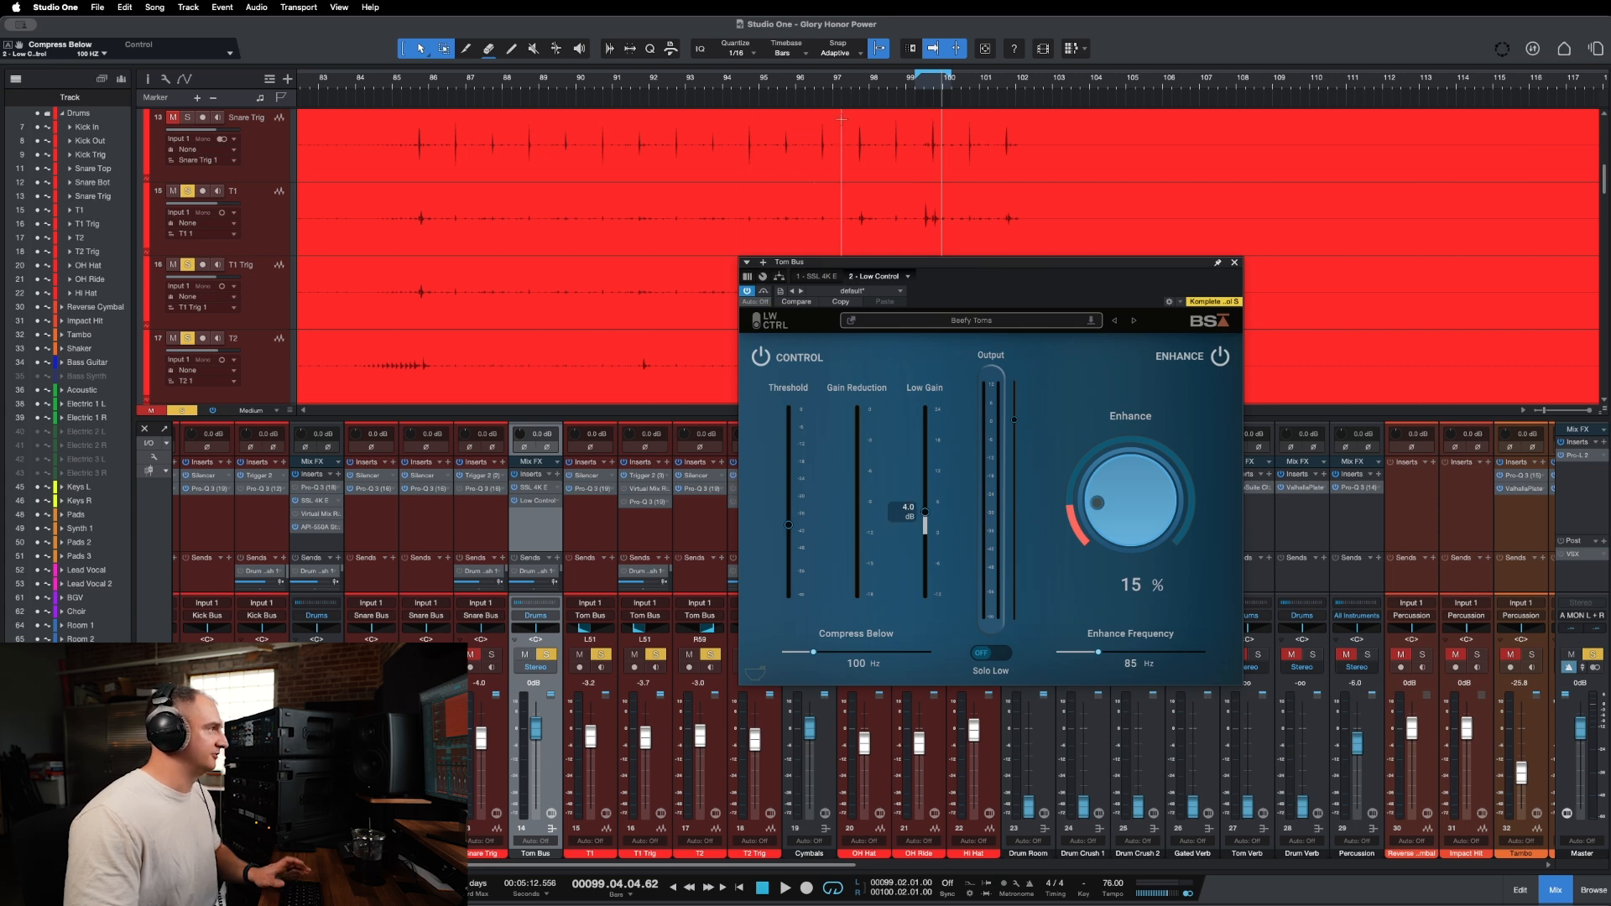
Compare Low Control bypassed and engaged while the toms play, set Enhance to 9%, then stop playback and close the plug-in.
{"action": "key", "text": "space"}
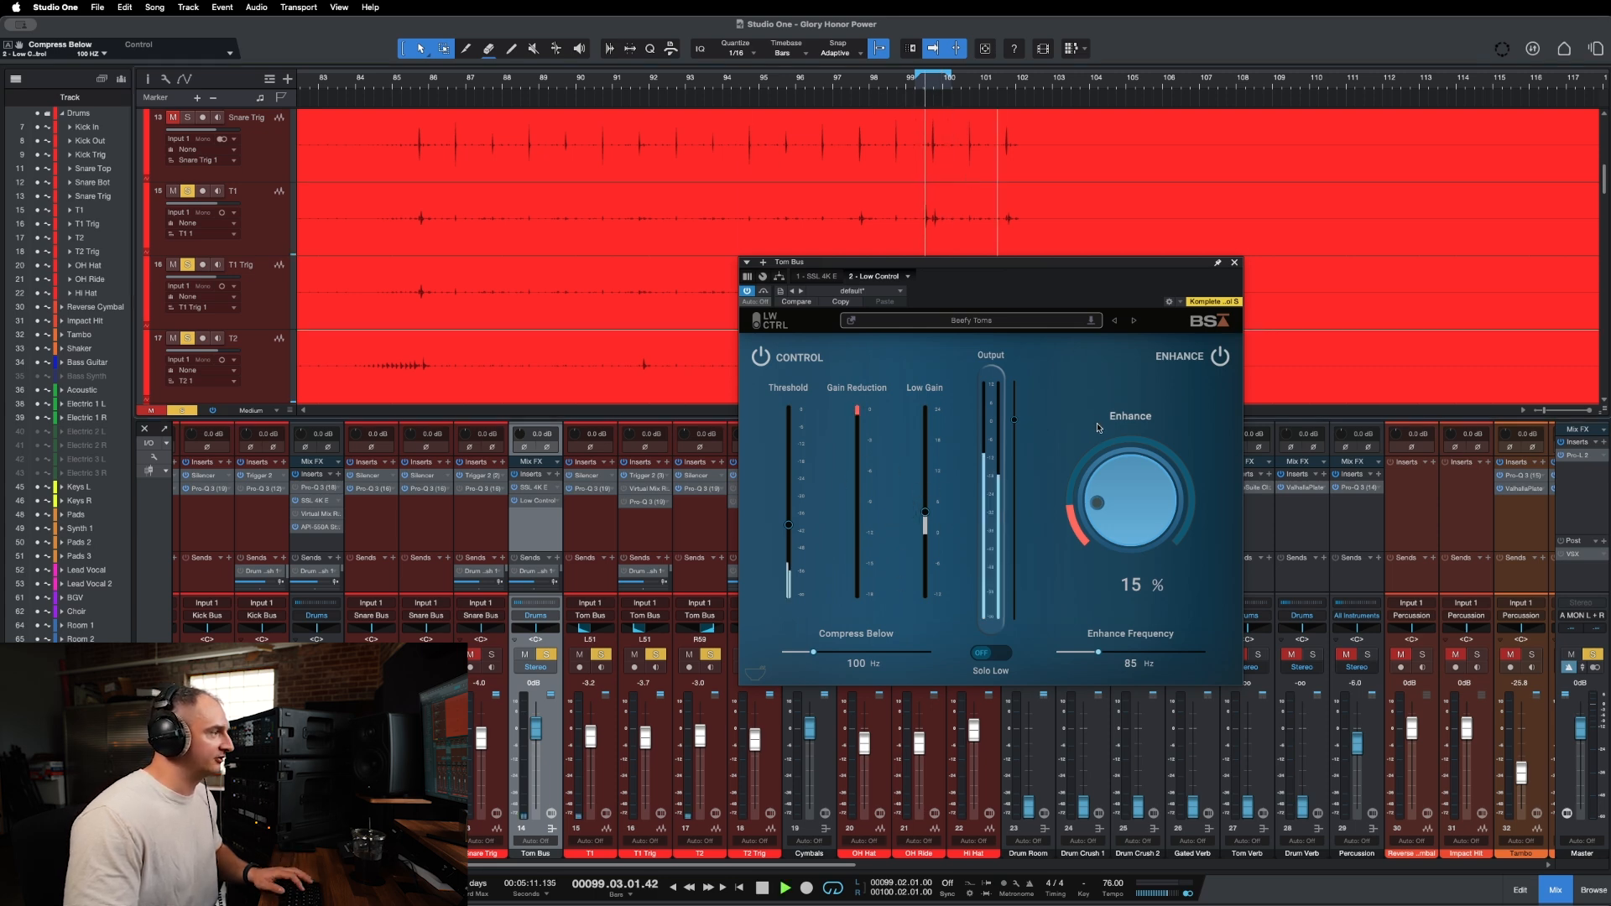
{"action": "left_click", "coordinate": [765, 292]}
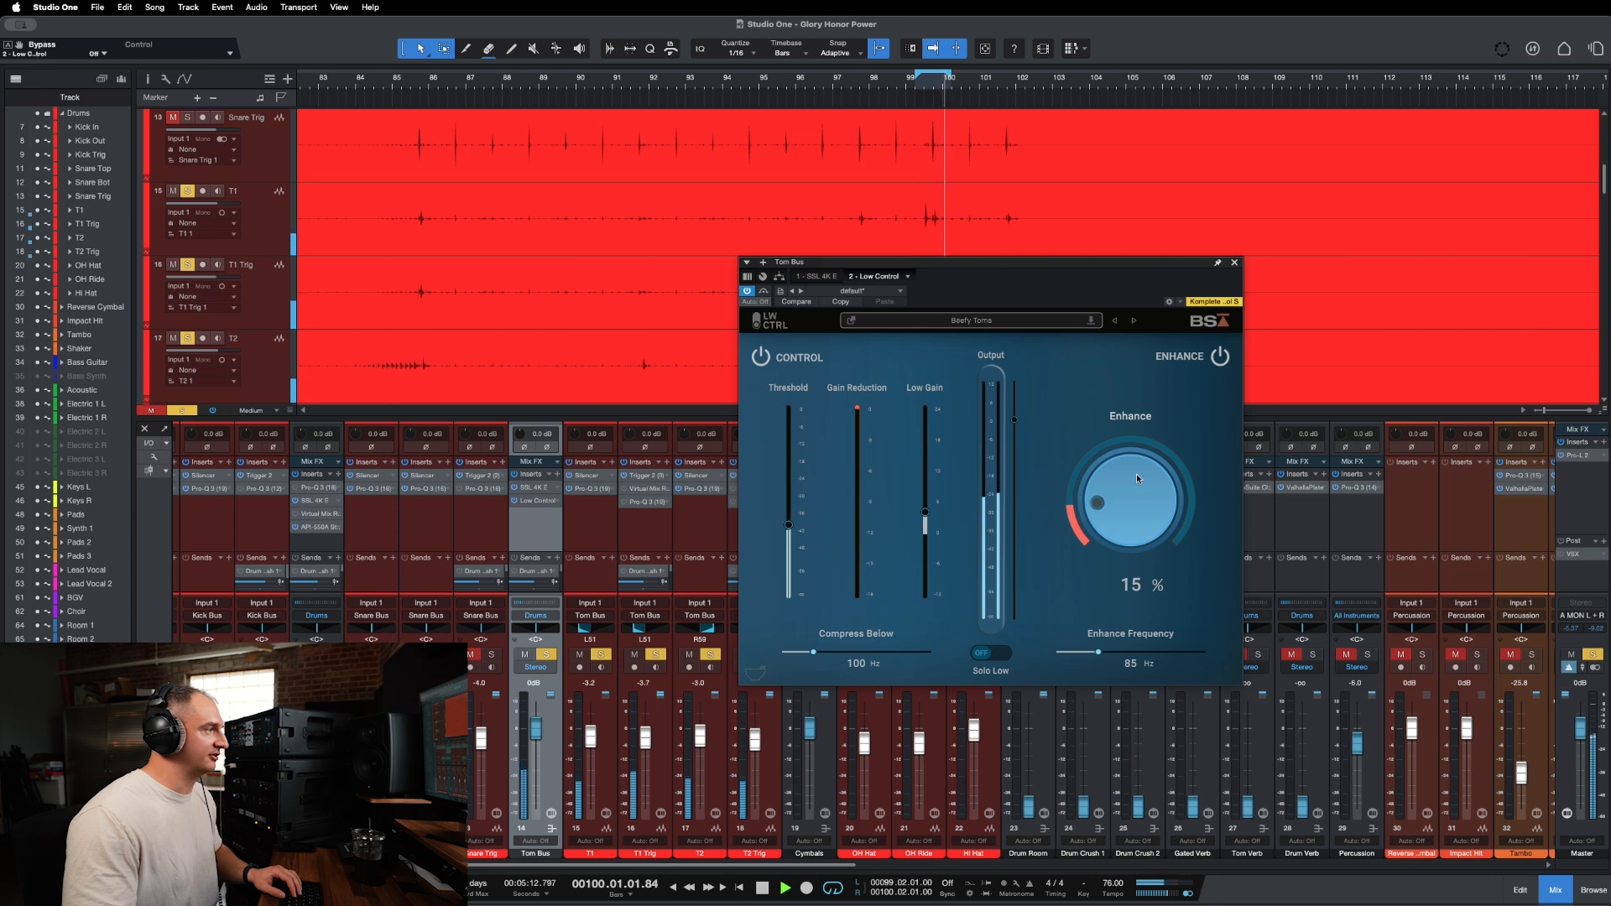
{"action": "scroll", "coordinate": [1136, 475], "scroll_direction": "down", "scroll_amount": 3}
{"action": "scroll", "coordinate": [1132, 474], "scroll_direction": "up", "scroll_amount": 3}
{"action": "scroll", "coordinate": [1129, 475], "scroll_direction": "down", "scroll_amount": 6}
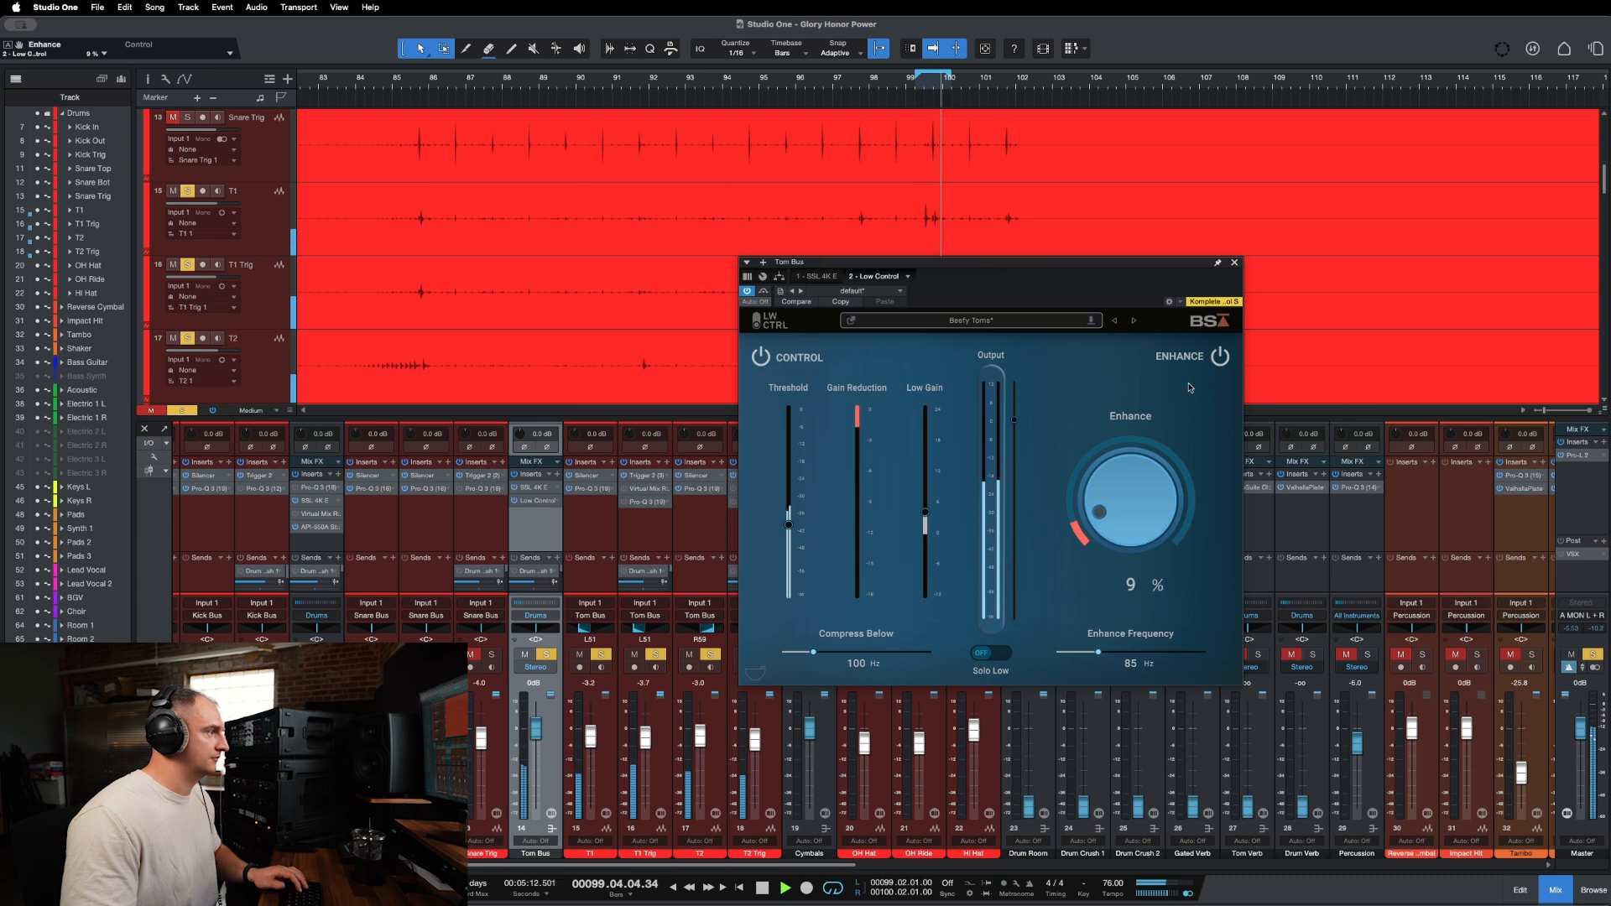
{"action": "key", "text": "space"}
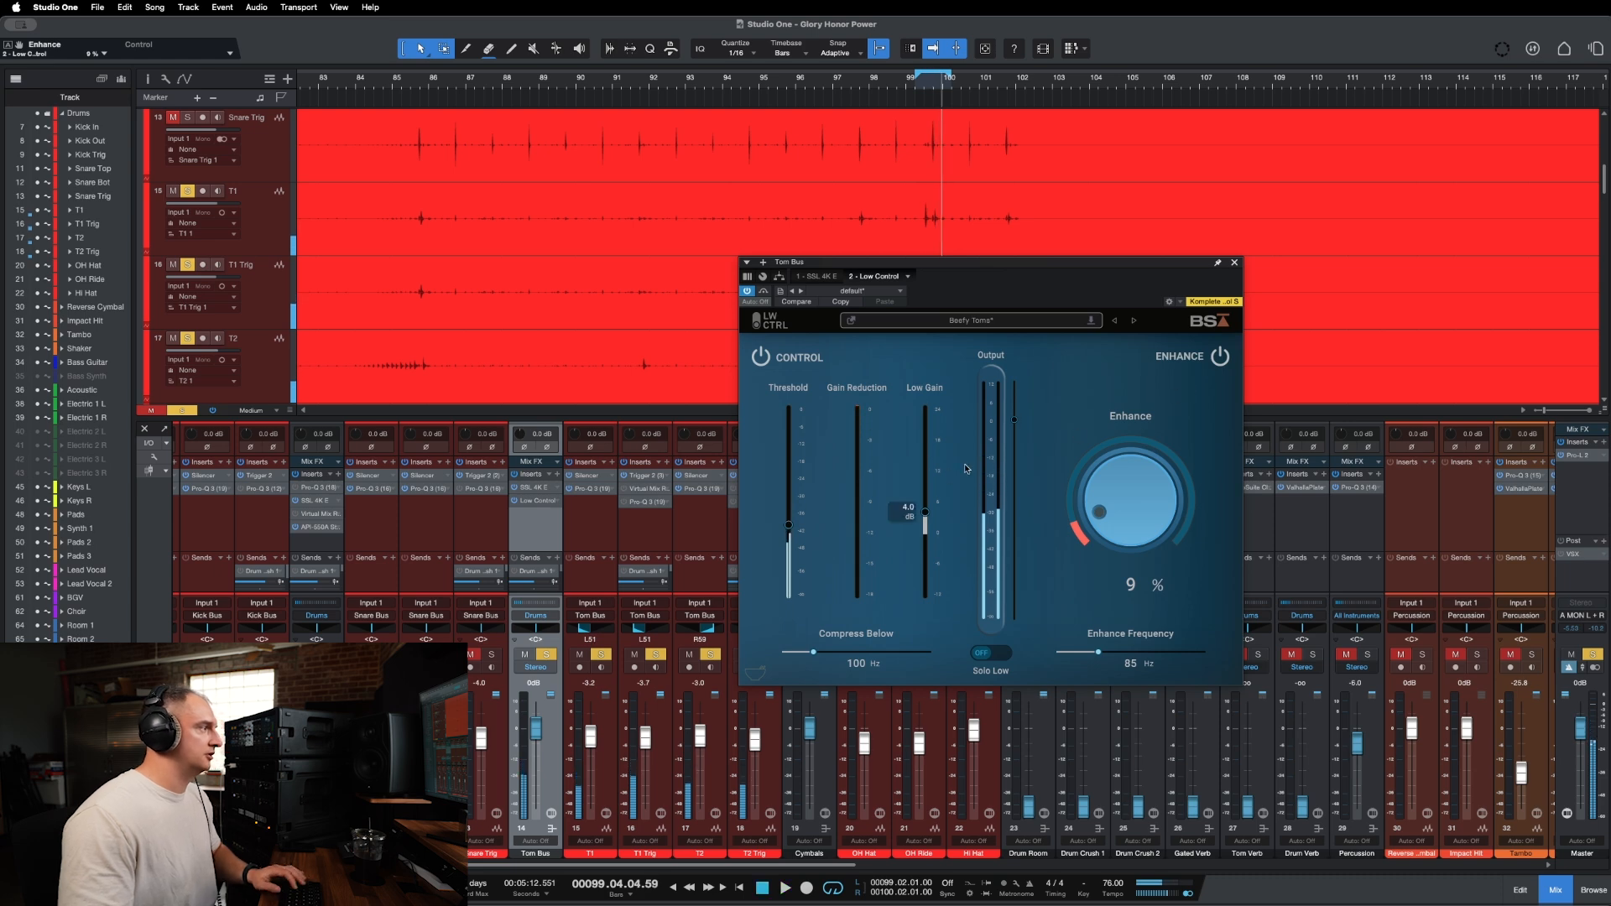
{"action": "left_click", "coordinate": [1235, 263]}
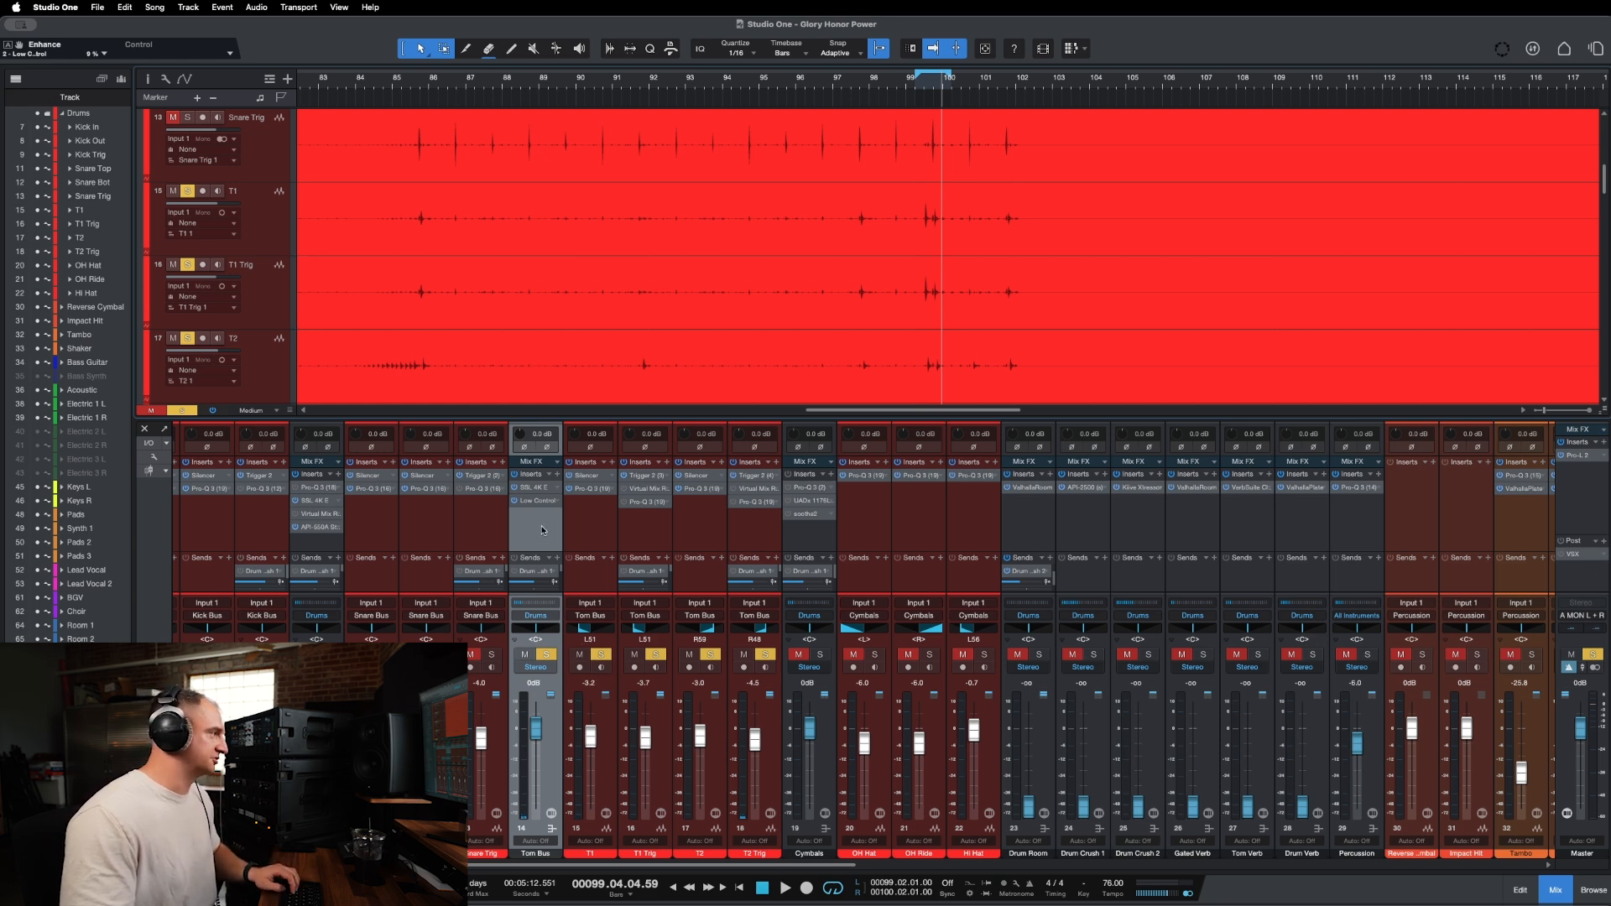
Clear the Tom Bus solo and play the fill with the full drum kit to hear the toms in context, then stop.
{"action": "key", "text": "shift+s"}
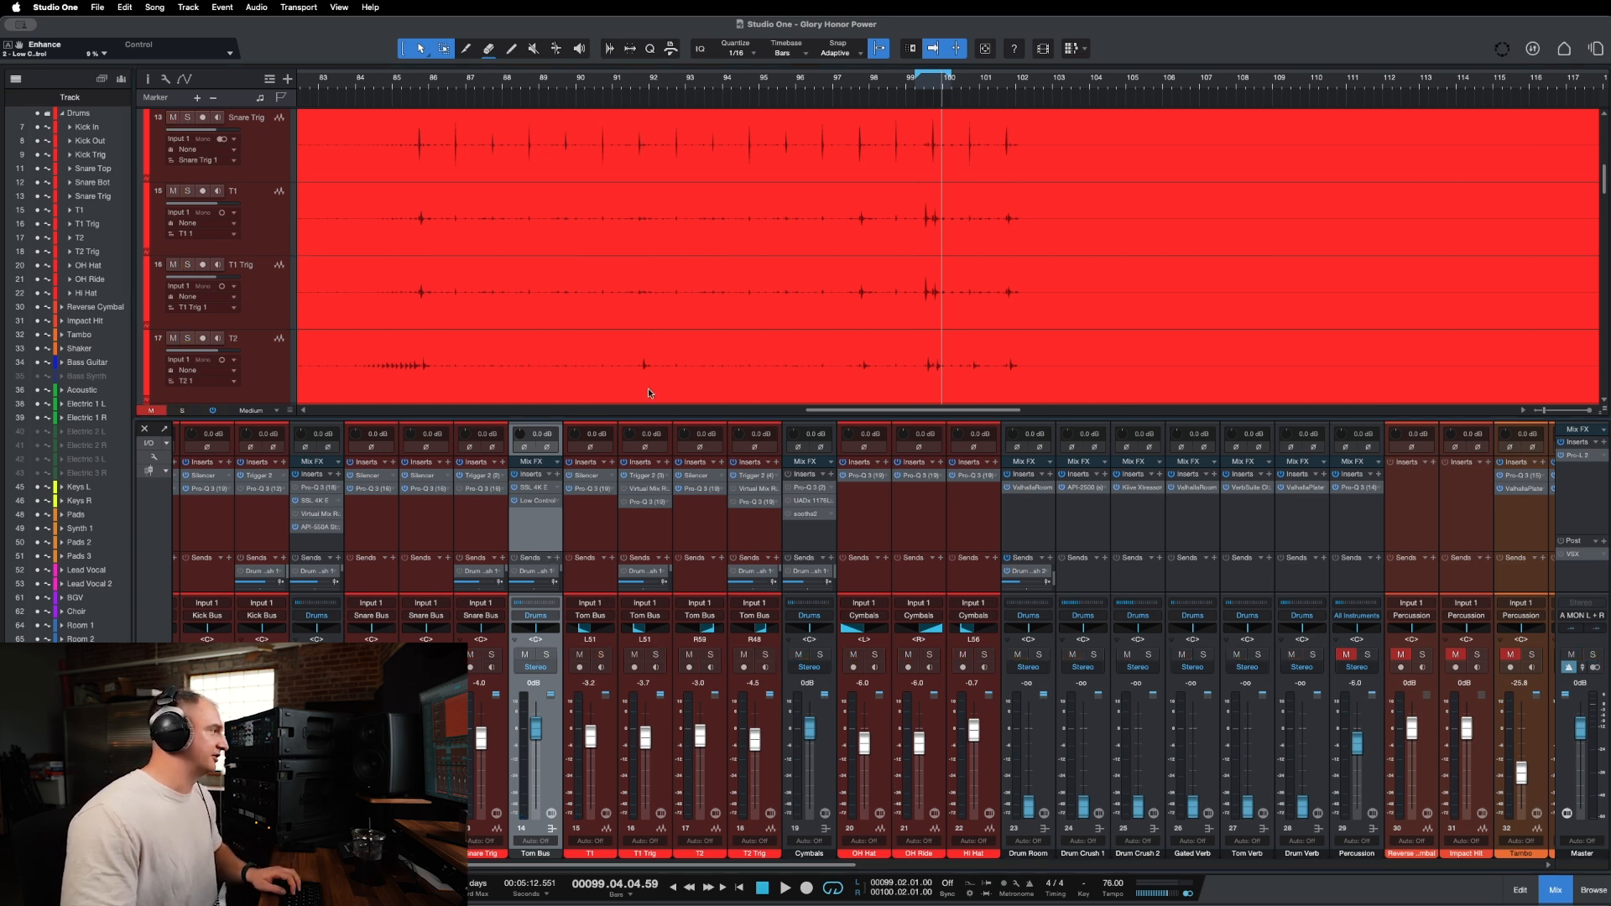
{"action": "key", "text": "space"}
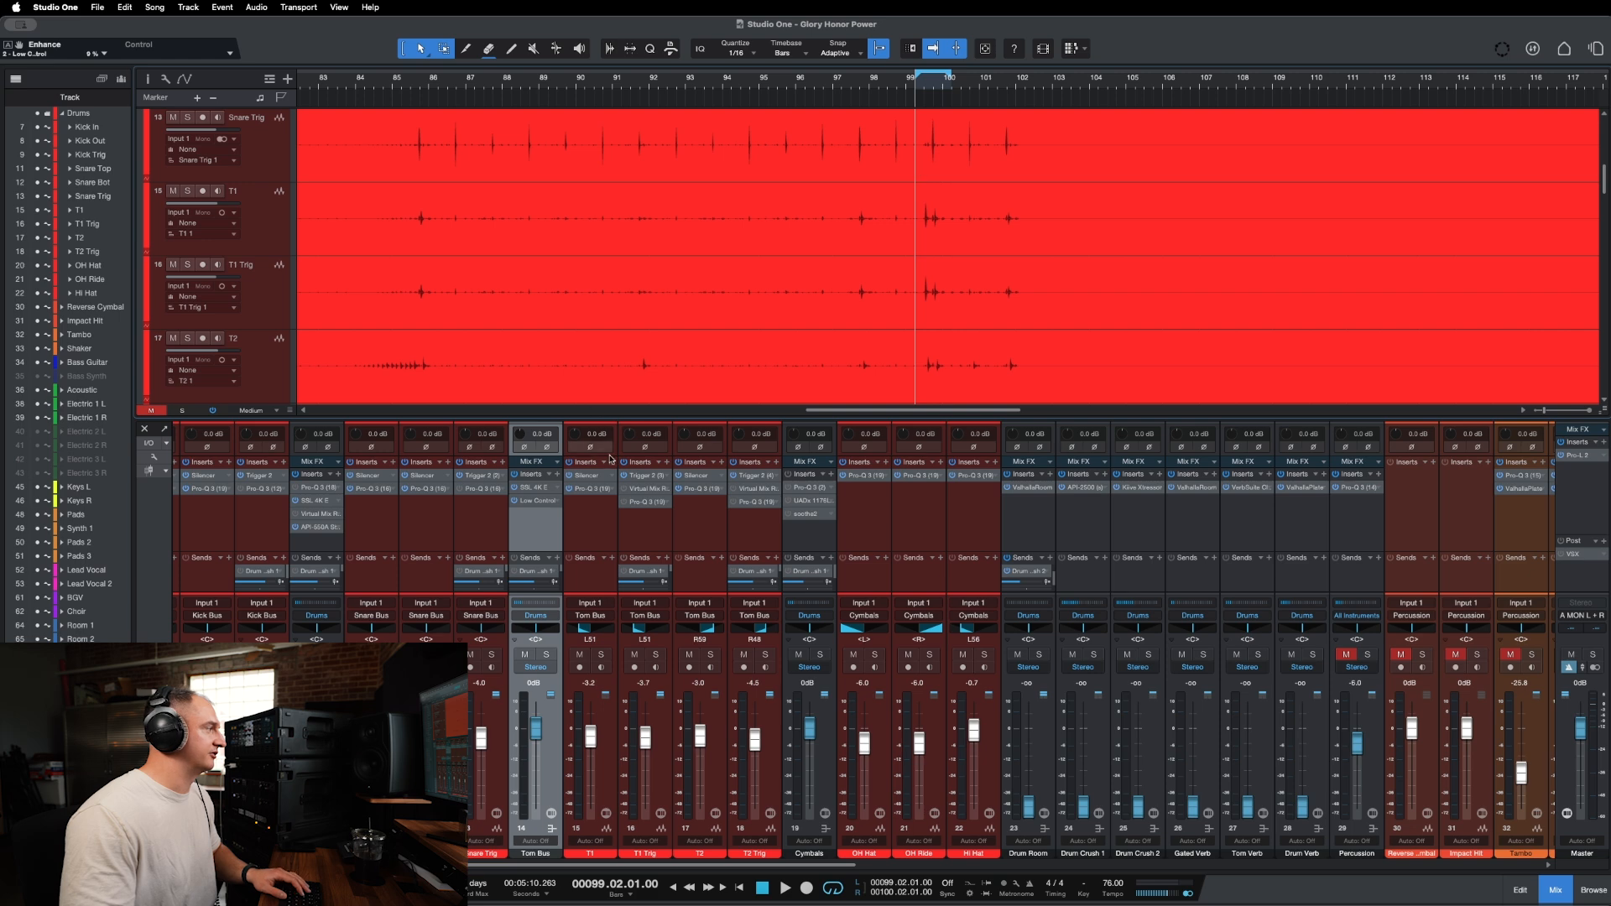
{"action": "key", "text": "space"}
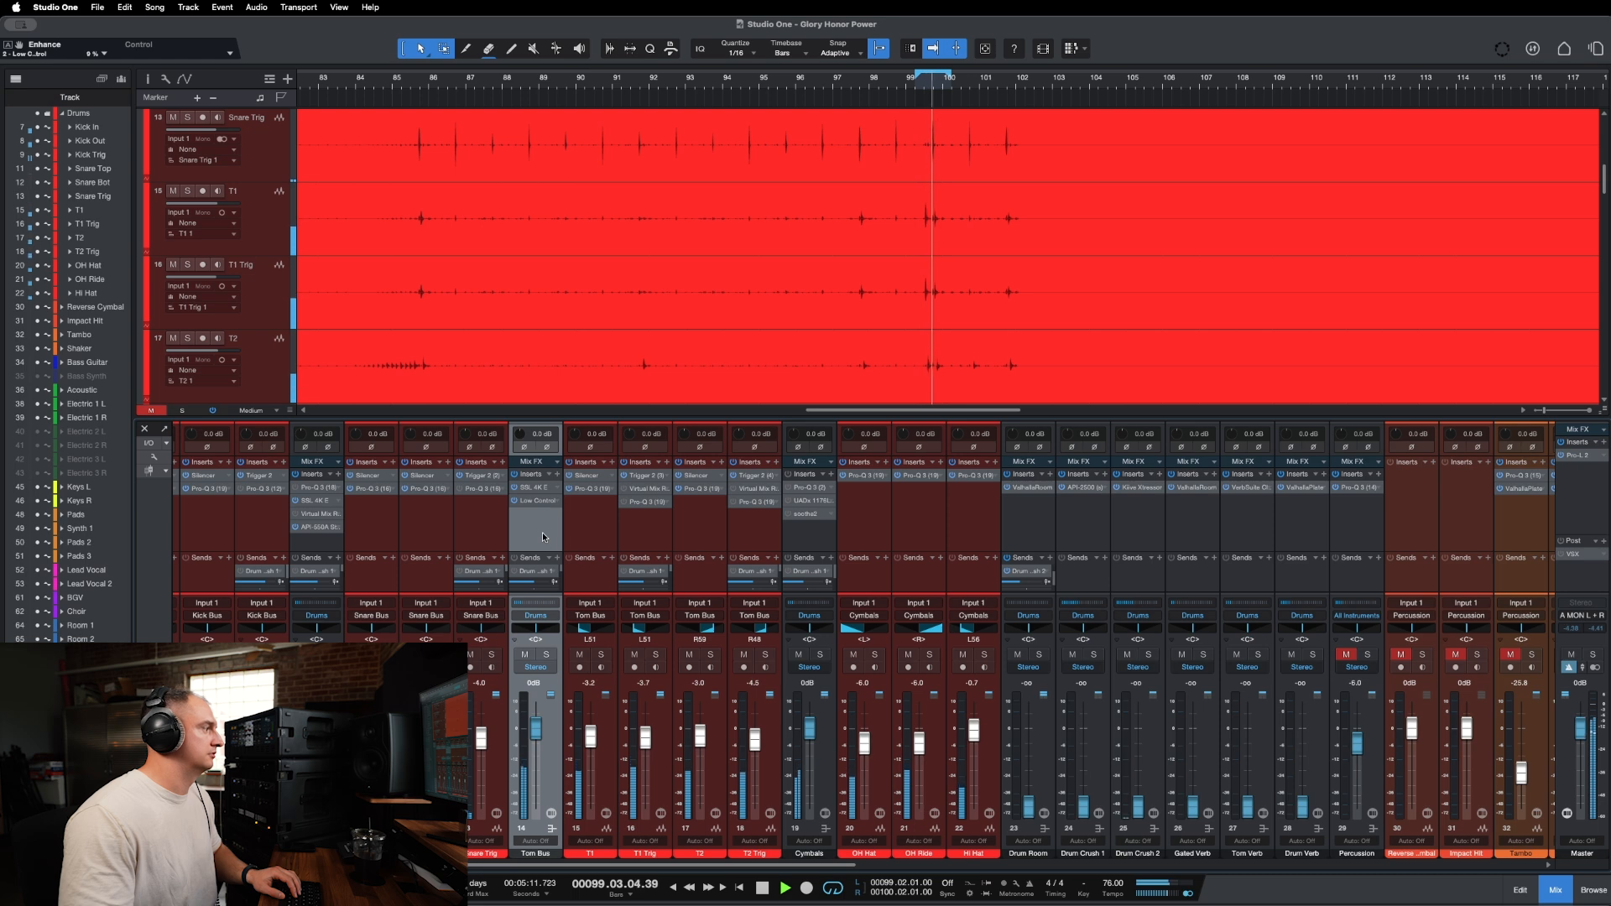
{"action": "key", "text": "space"}
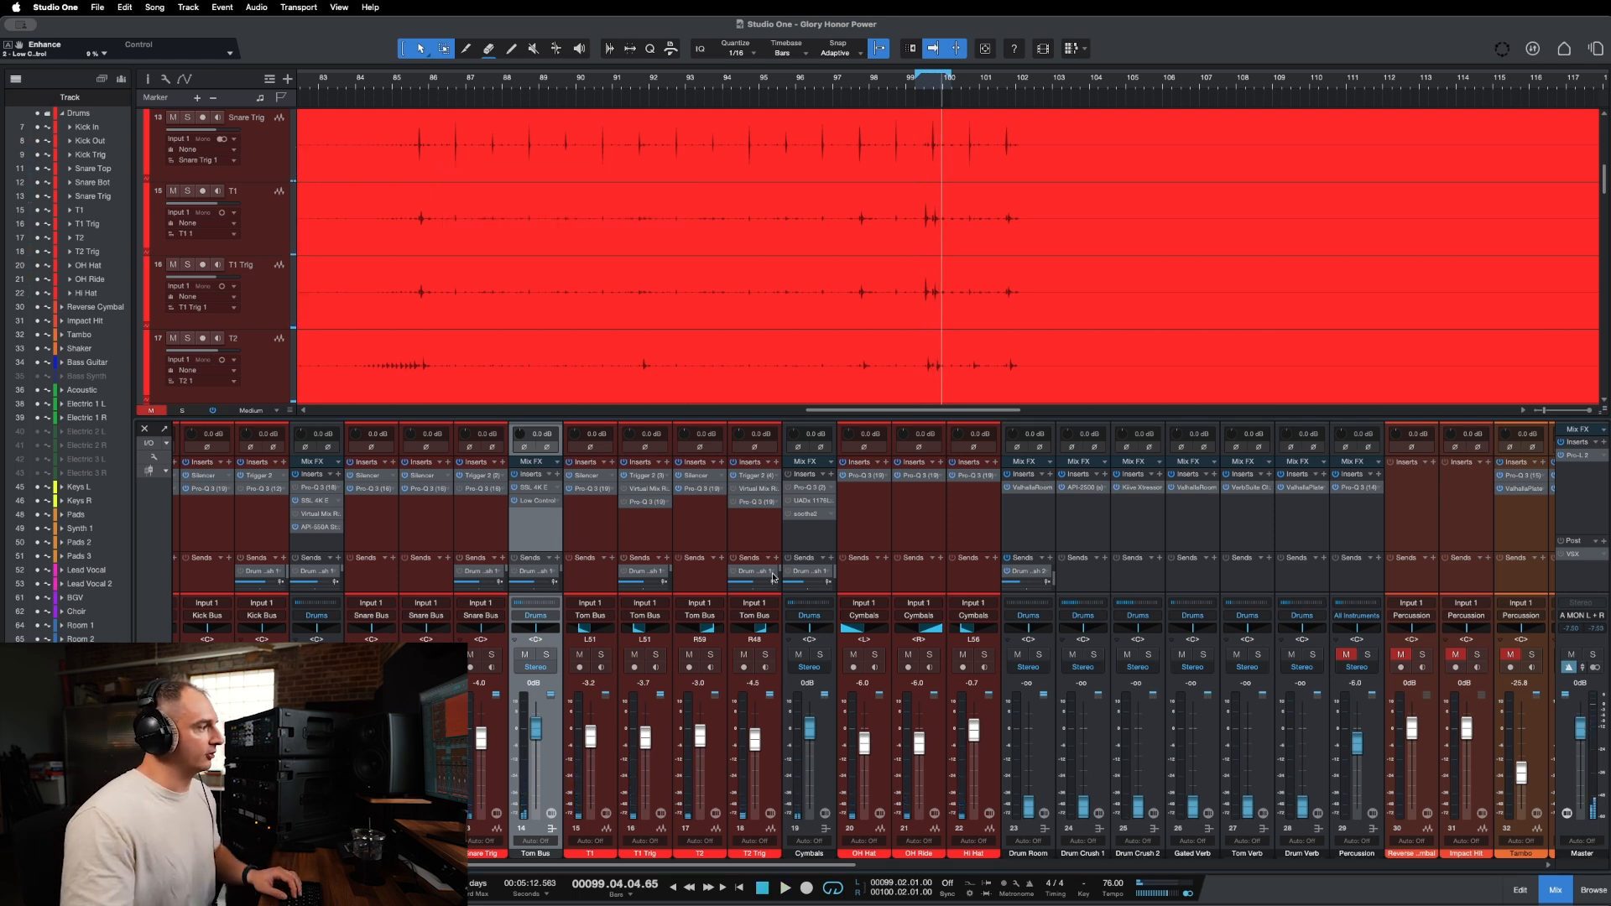
Select the Cymbals bus, open its Pro-Q 3 to examine the EQ curve, and close the plug-in.
{"action": "scroll", "coordinate": [773, 577], "scroll_direction": "right", "scroll_amount": 5}
{"action": "left_click", "coordinate": [707, 542]}
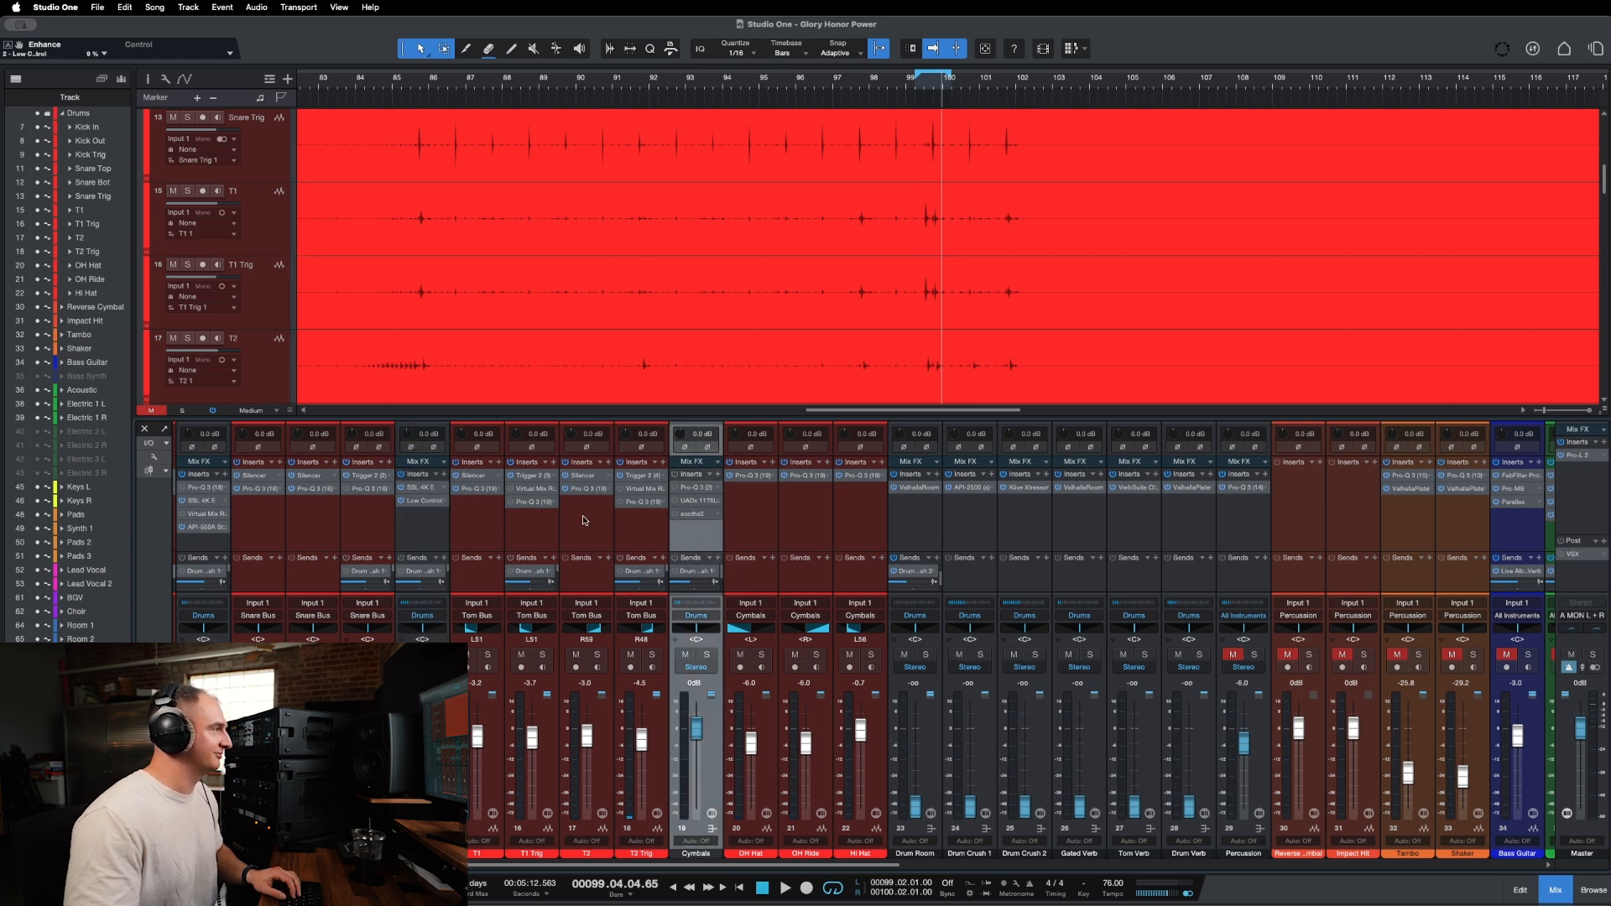
{"action": "left_click", "coordinate": [695, 491]}
{"action": "mouse_move", "coordinate": [1496, 403]}
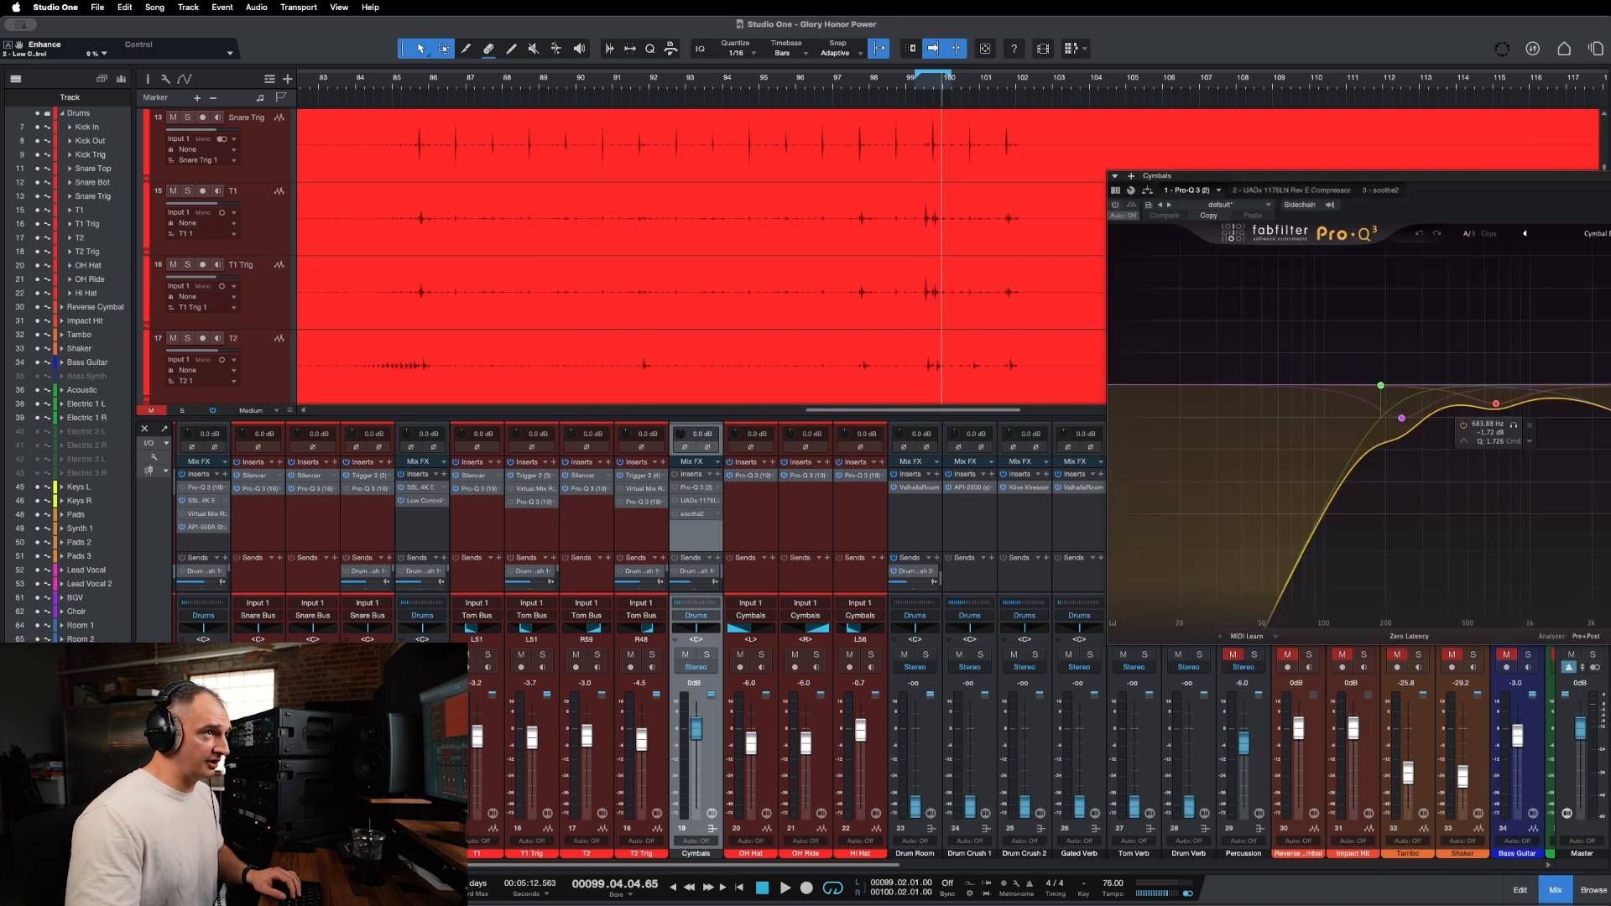
{"action": "key", "text": "Escape"}
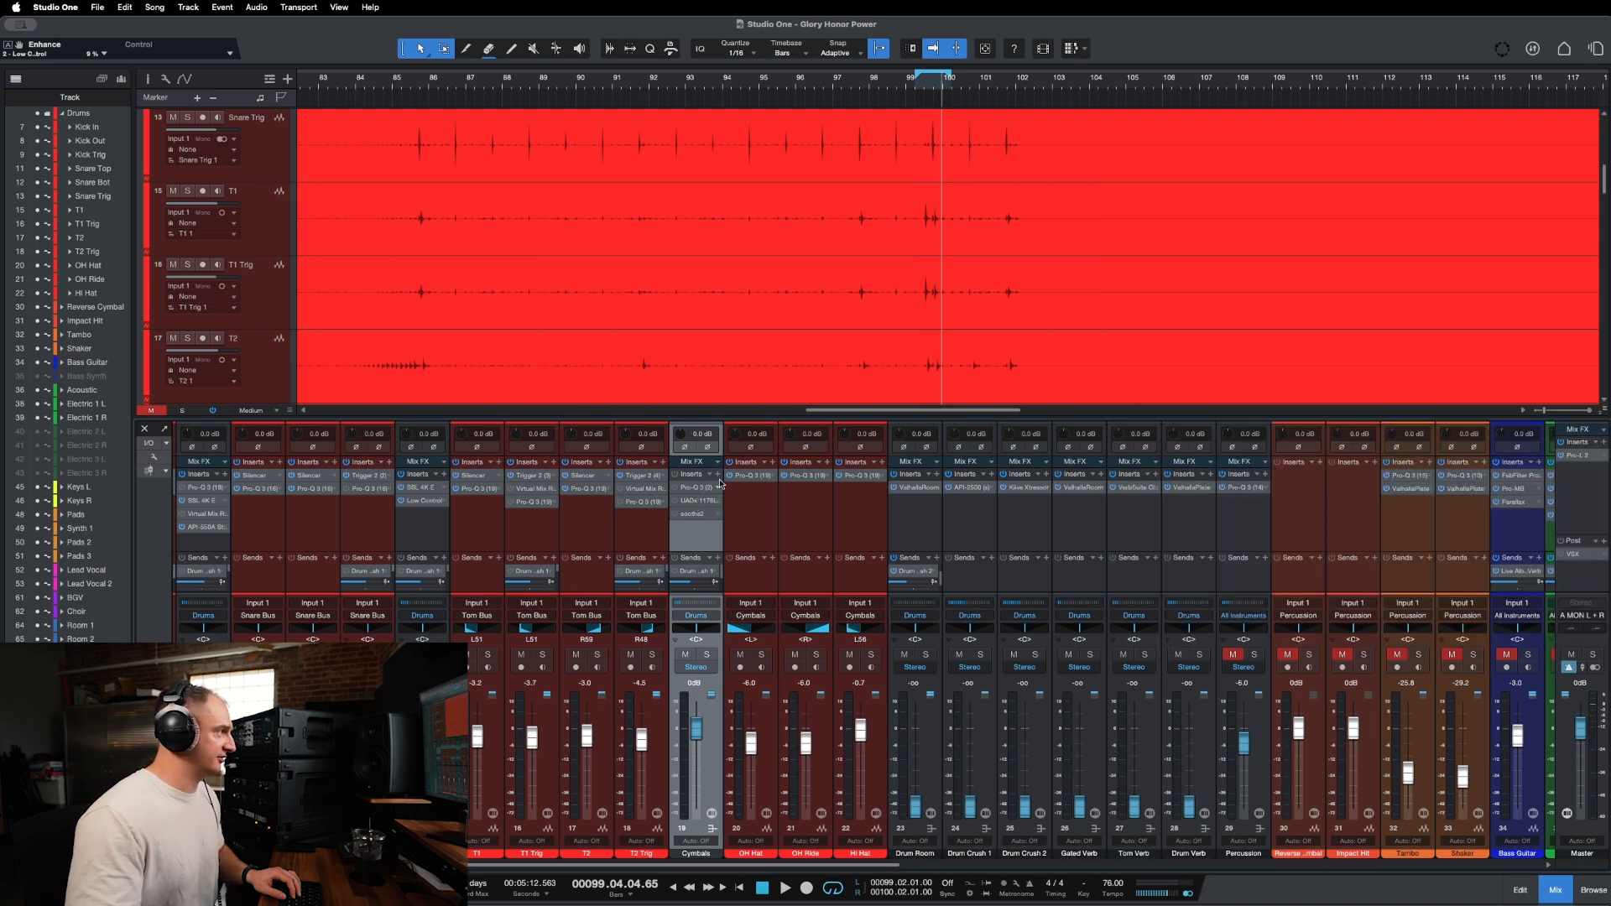
Add the SSL 4K E channel strip to the Cymbals bus, reorder it to the first insert, and reposition its window.
{"action": "left_click", "coordinate": [718, 474]}
{"action": "type", "text": "ssl"}
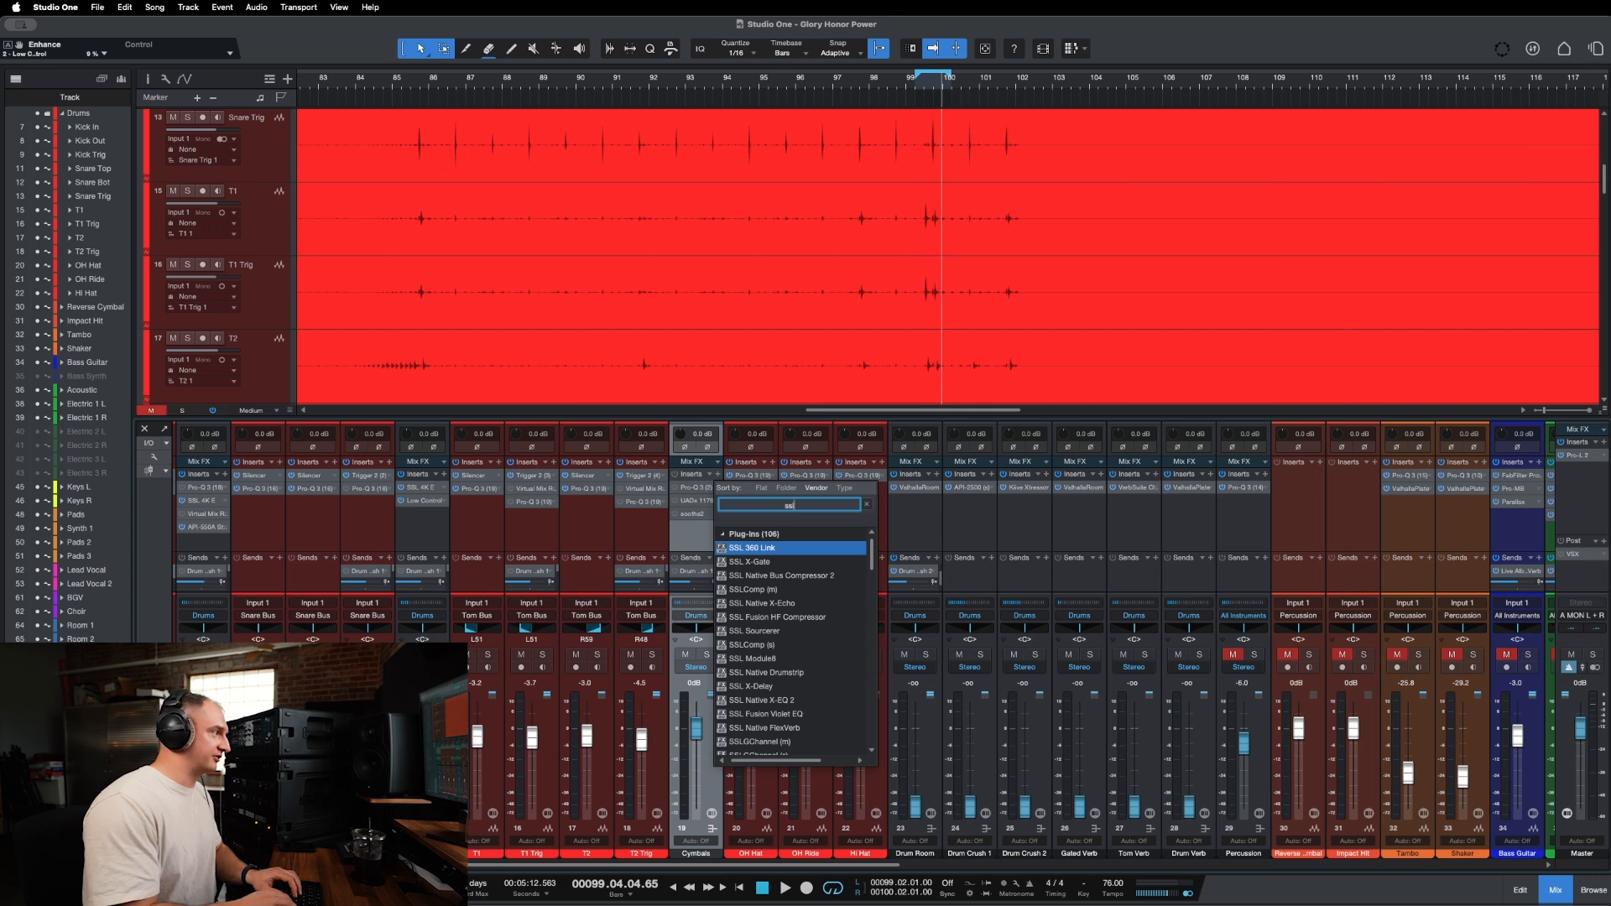
{"action": "type", "text": " 4k"}
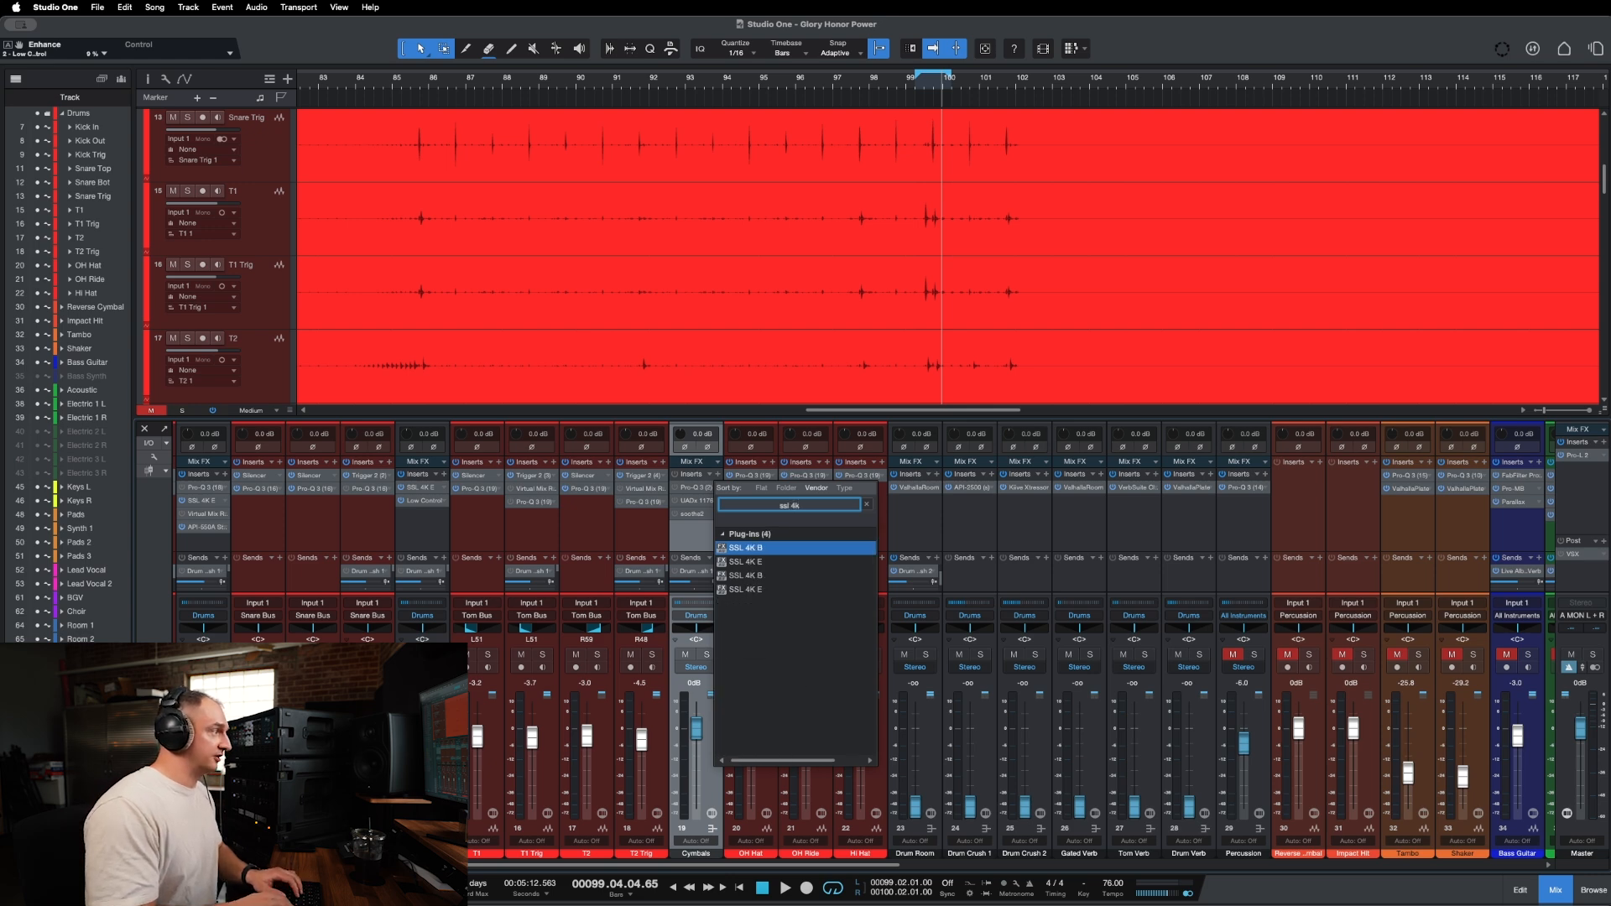
{"action": "key", "text": "Down"}
{"action": "key", "text": "Return"}
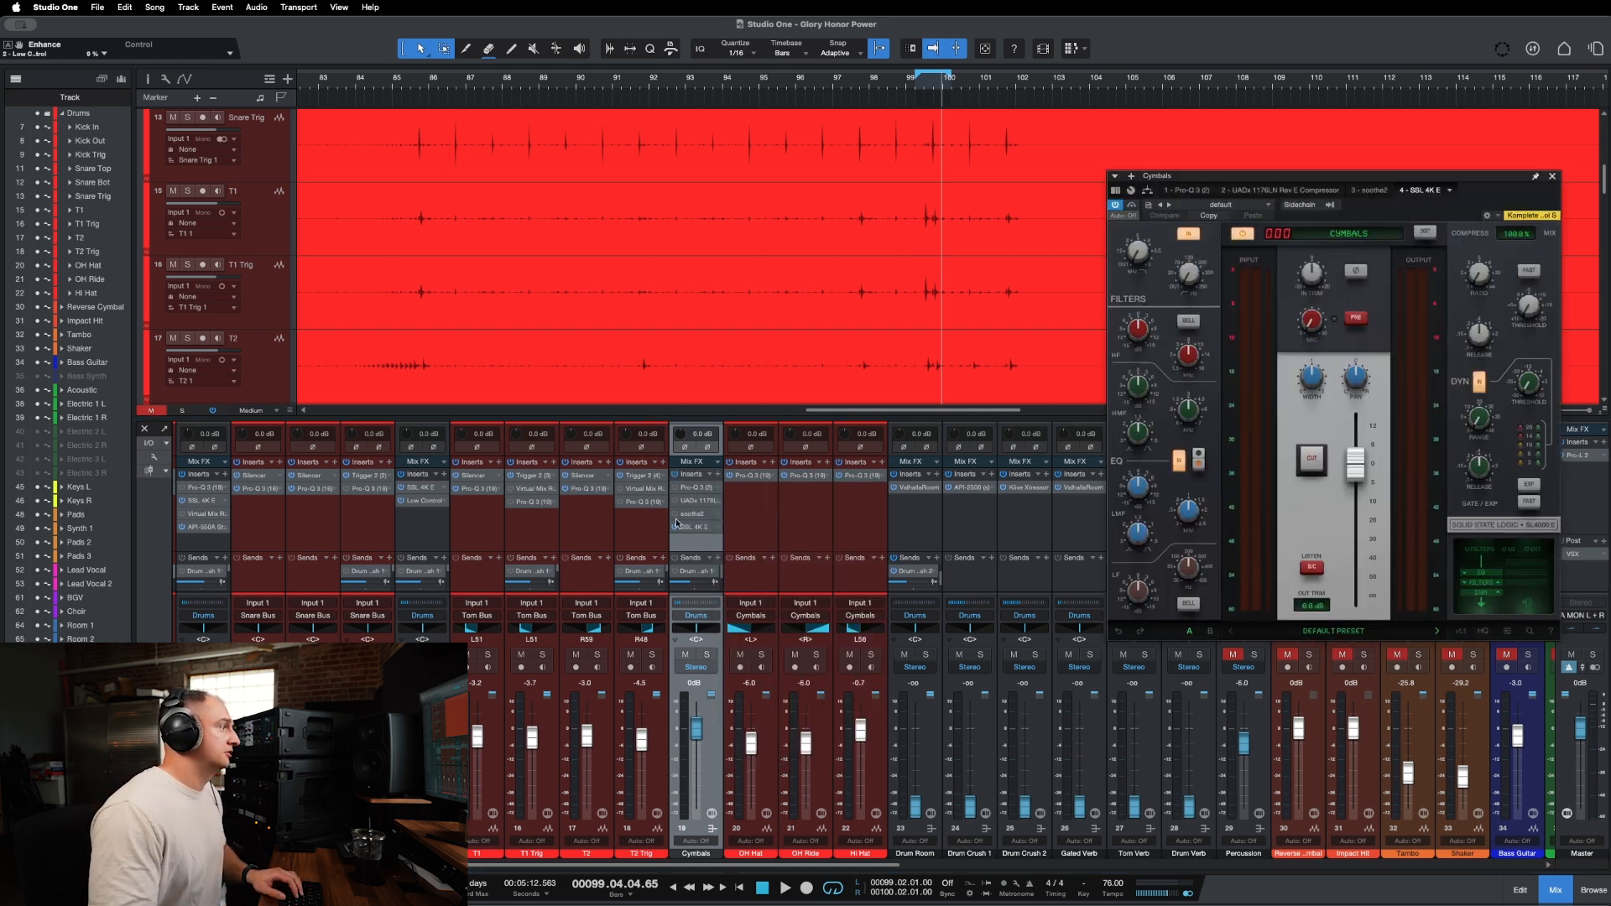
{"action": "left_click_drag", "start_coordinate": [696, 527], "coordinate": [696, 487]}
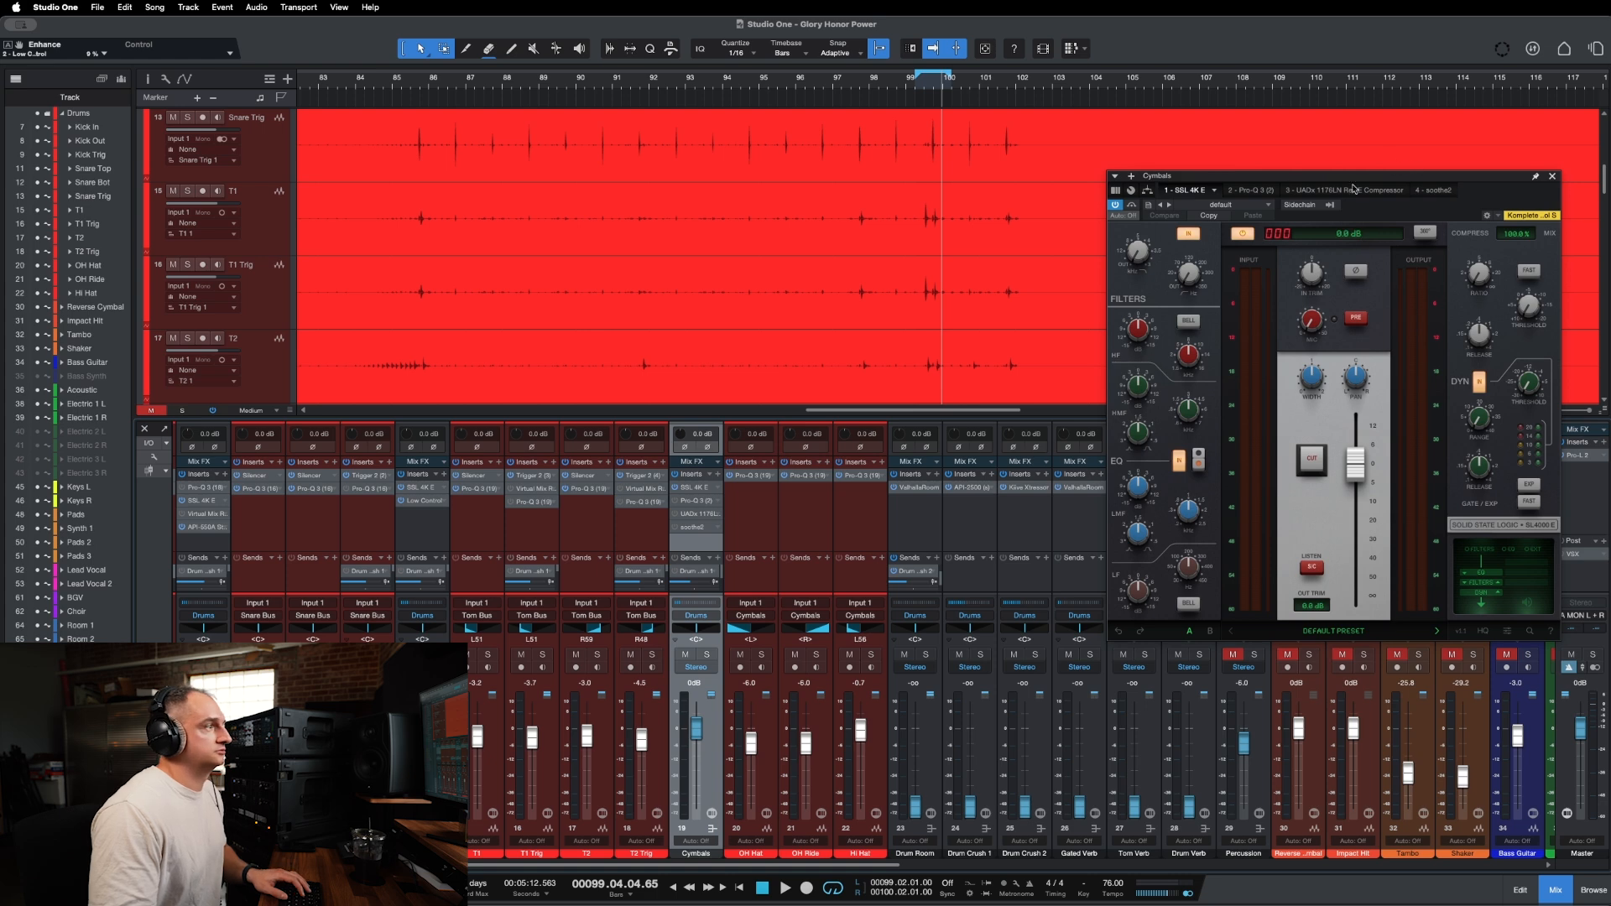
{"action": "left_click_drag", "start_coordinate": [1360, 174], "coordinate": [1178, 324]}
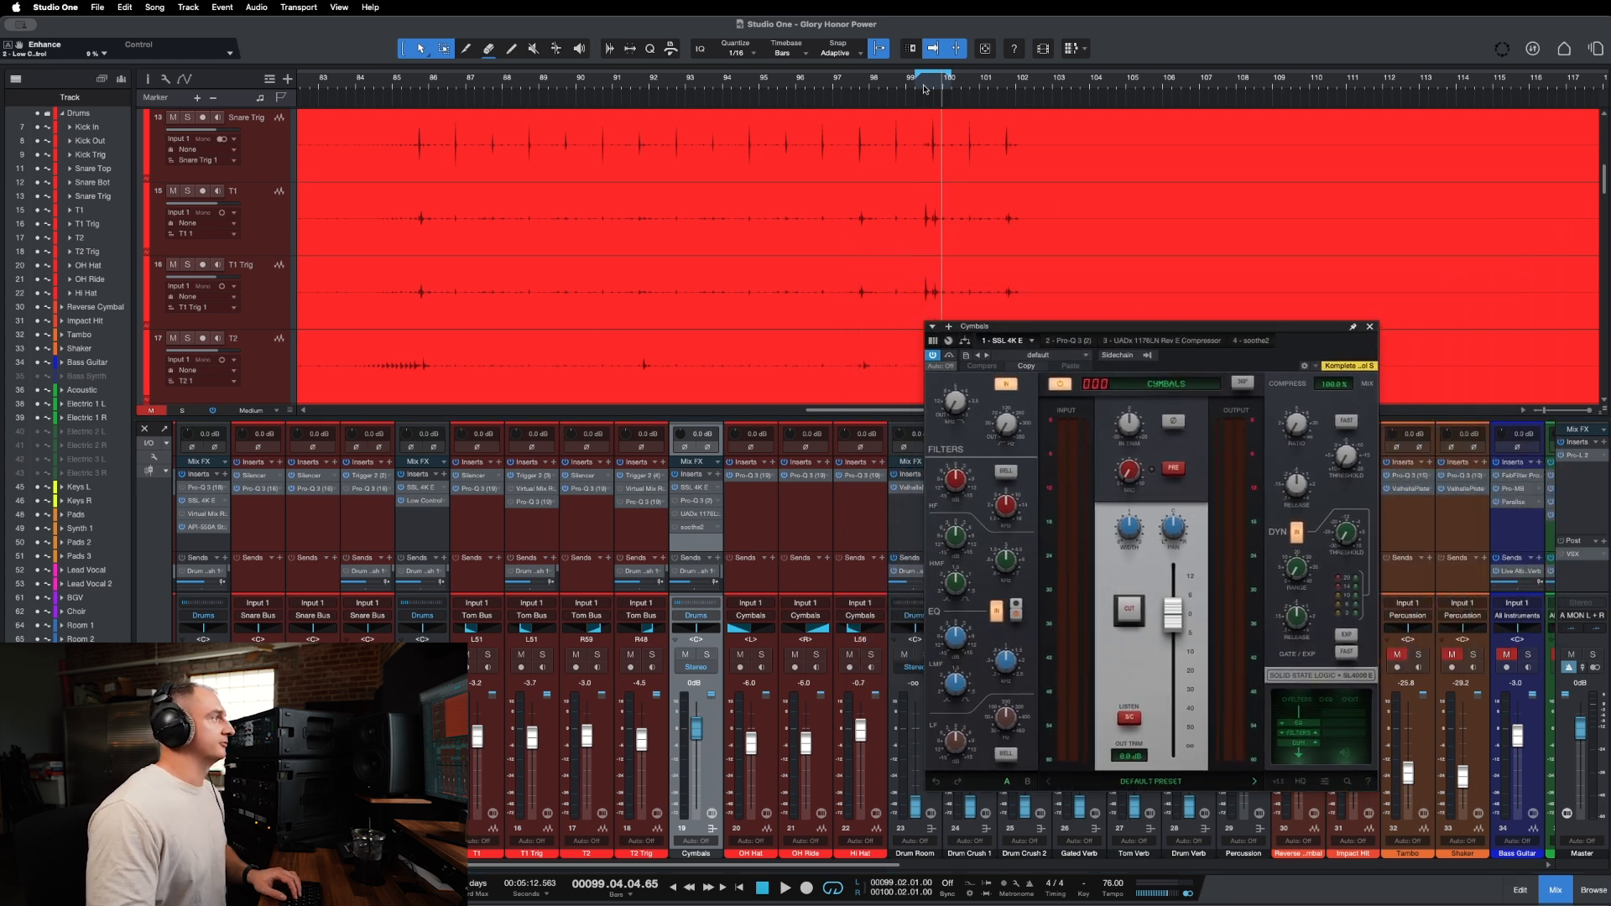
Set the loop range from bar 86 to bar 101, play it with the Cymbals bus soloed, and reposition the SSL 4K E window.
{"action": "scroll", "coordinate": [942, 204], "scroll_direction": "right", "scroll_amount": 3}
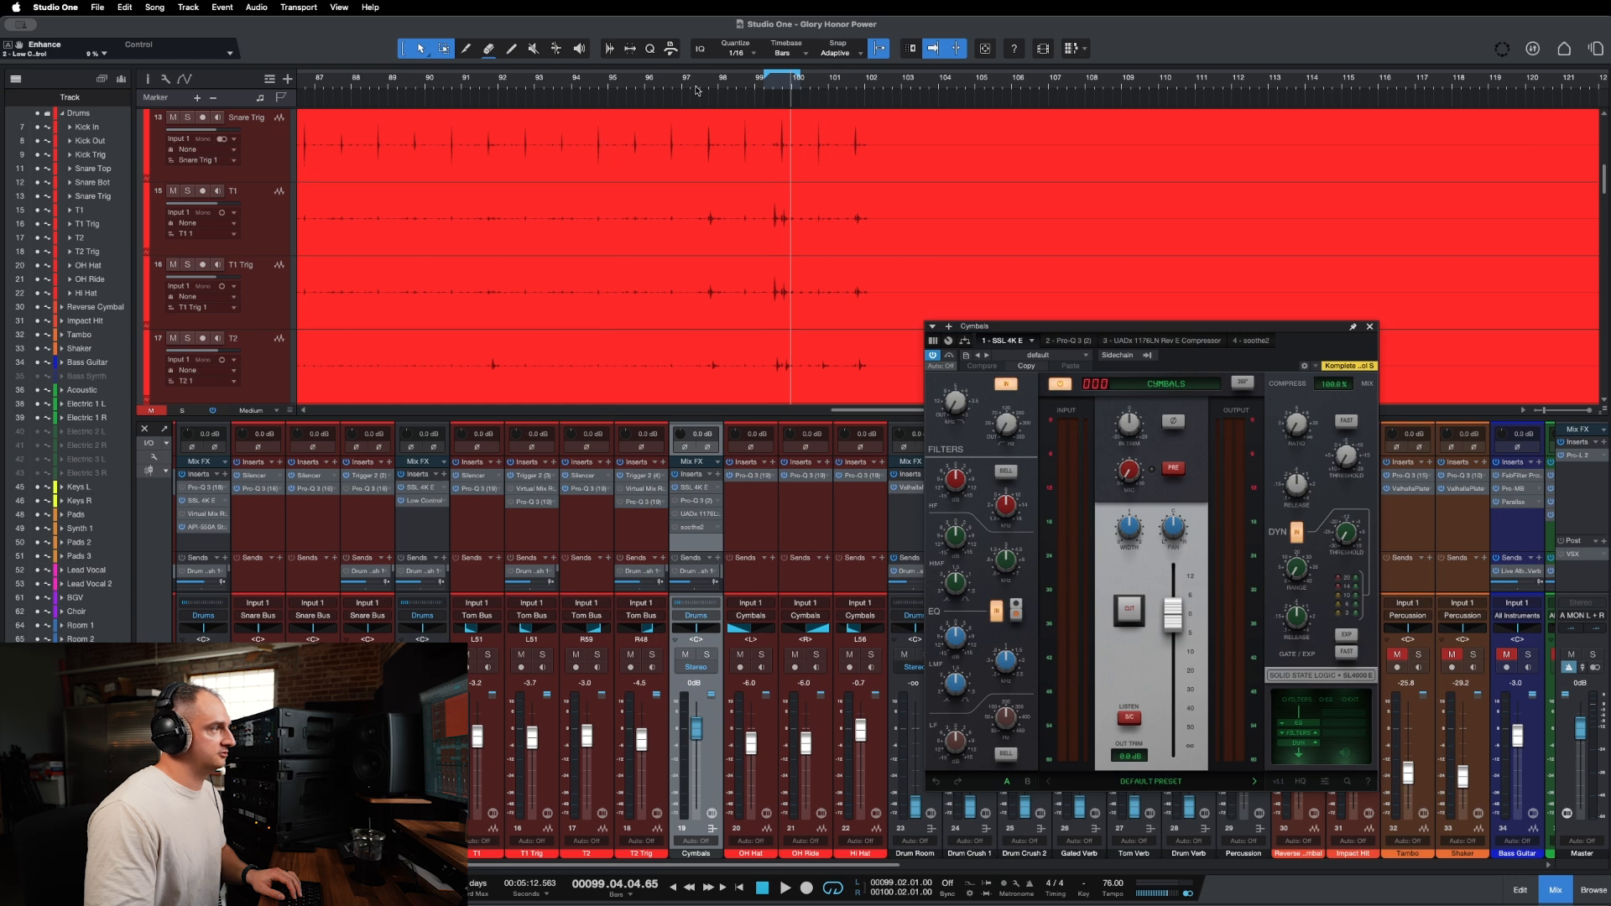
{"action": "scroll", "coordinate": [725, 81], "scroll_direction": "left", "scroll_amount": 5}
{"action": "scroll", "coordinate": [557, 103], "scroll_direction": "down", "scroll_amount": 5}
{"action": "scroll", "coordinate": [604, 95], "scroll_direction": "up", "scroll_amount": 4}
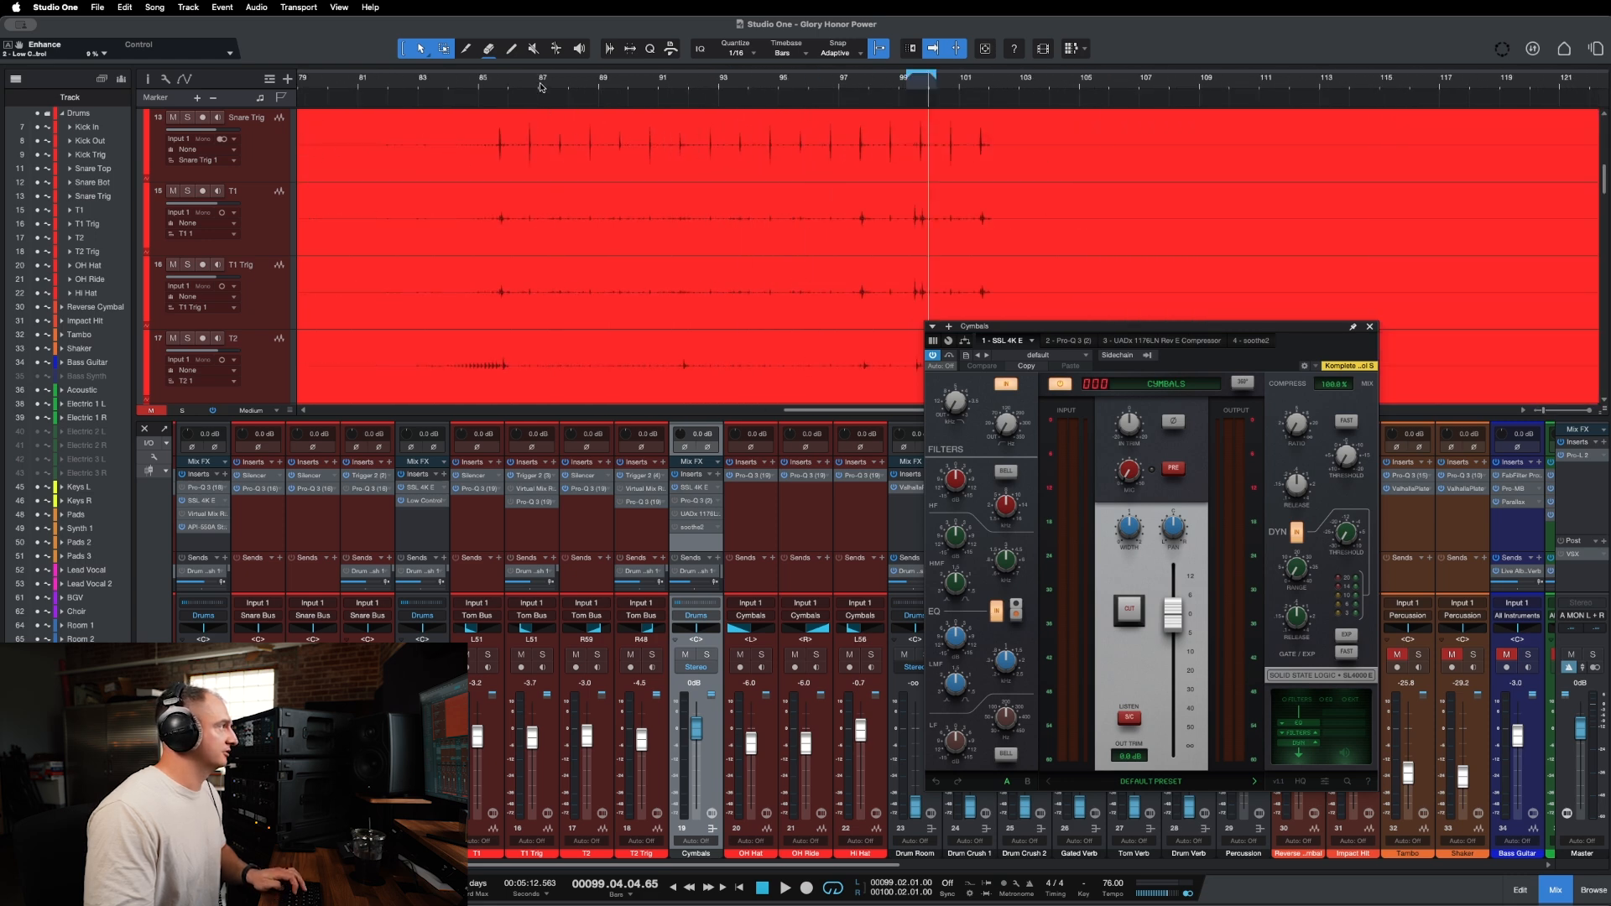
{"action": "left_click", "coordinate": [516, 86]}
{"action": "left_click_drag", "start_coordinate": [510, 77], "coordinate": [980, 185]}
{"action": "key", "text": "space"}
{"action": "key", "text": "s"}
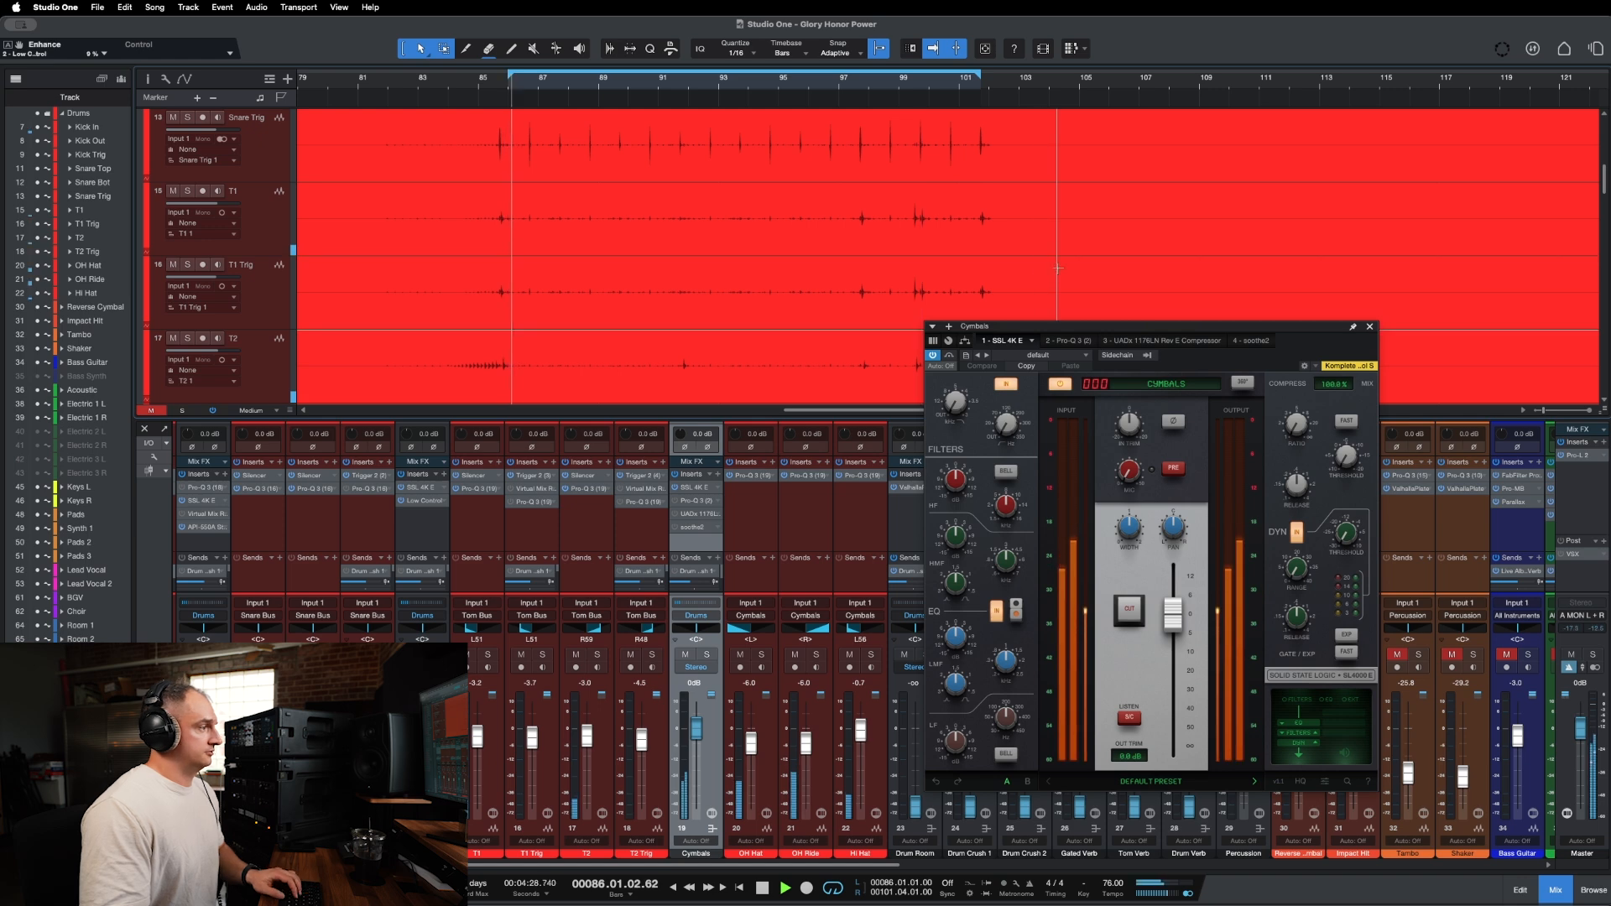
{"action": "left_click_drag", "start_coordinate": [1119, 327], "coordinate": [1087, 334]}
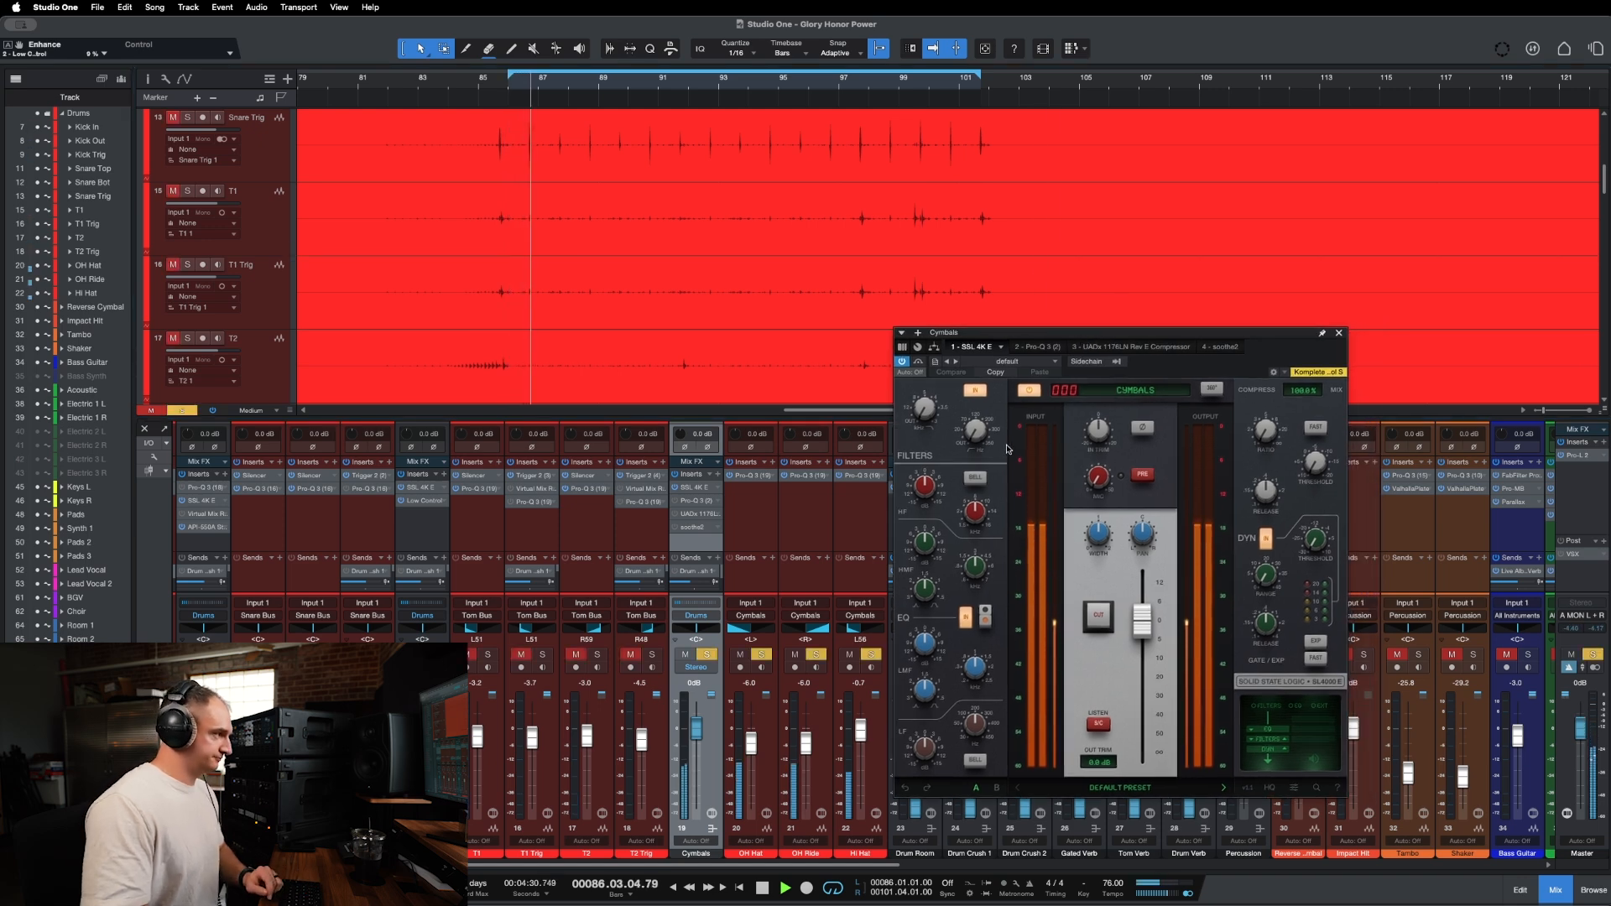
Set the SSL 4K E high-frequency band to about 10 kHz and boost its gain on the Cymbals bus.
{"action": "mouse_move", "coordinate": [969, 510]}
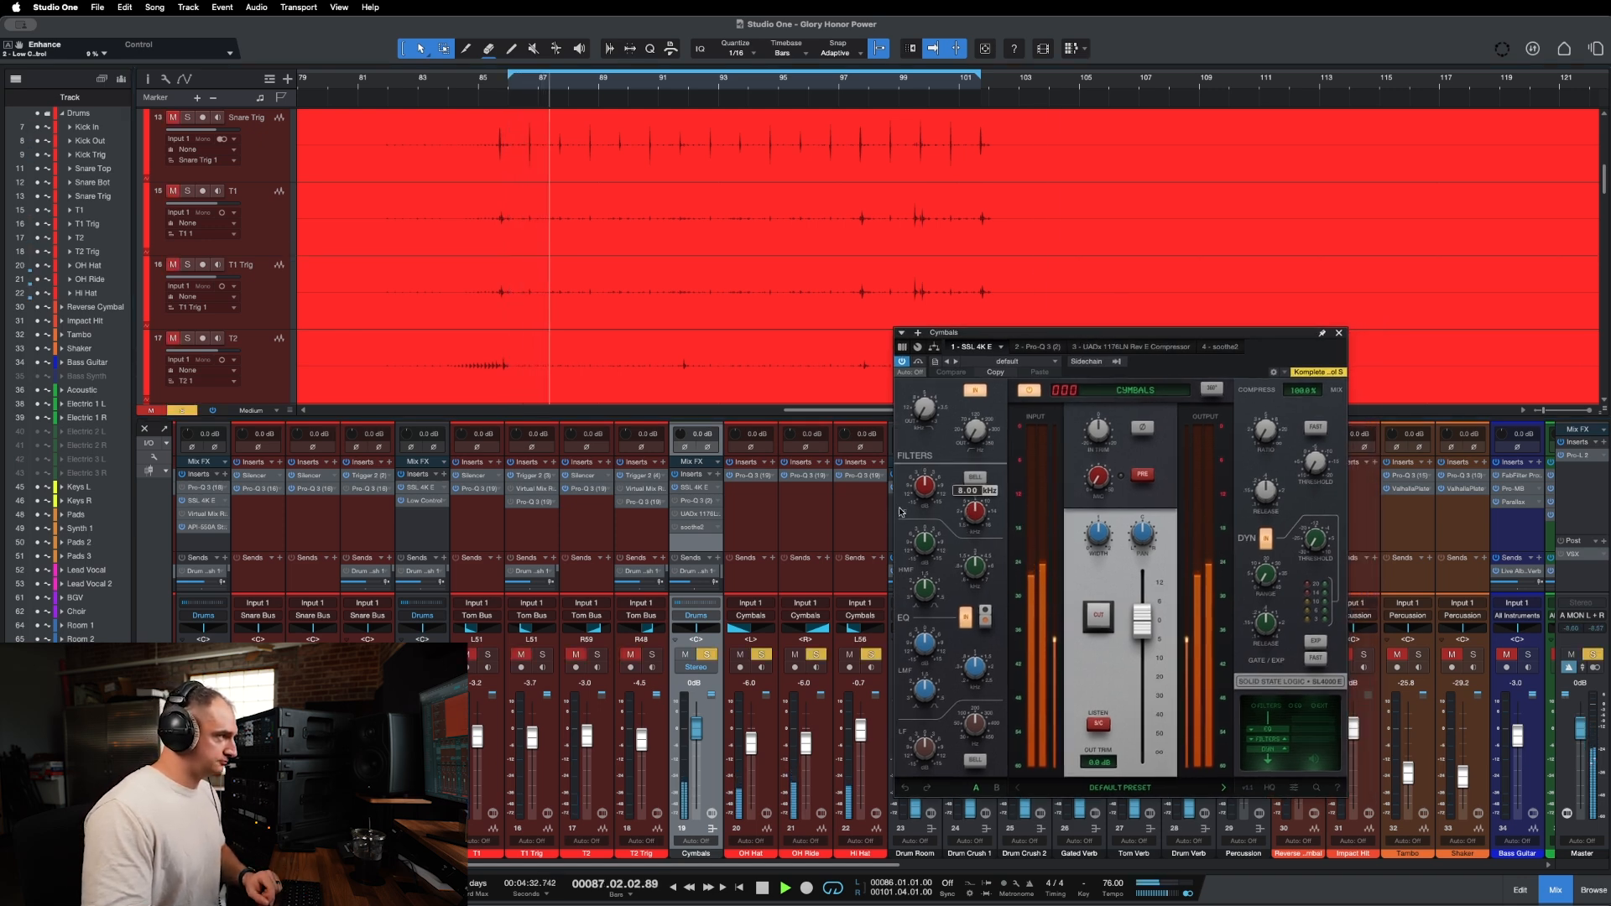
{"action": "key", "text": "space"}
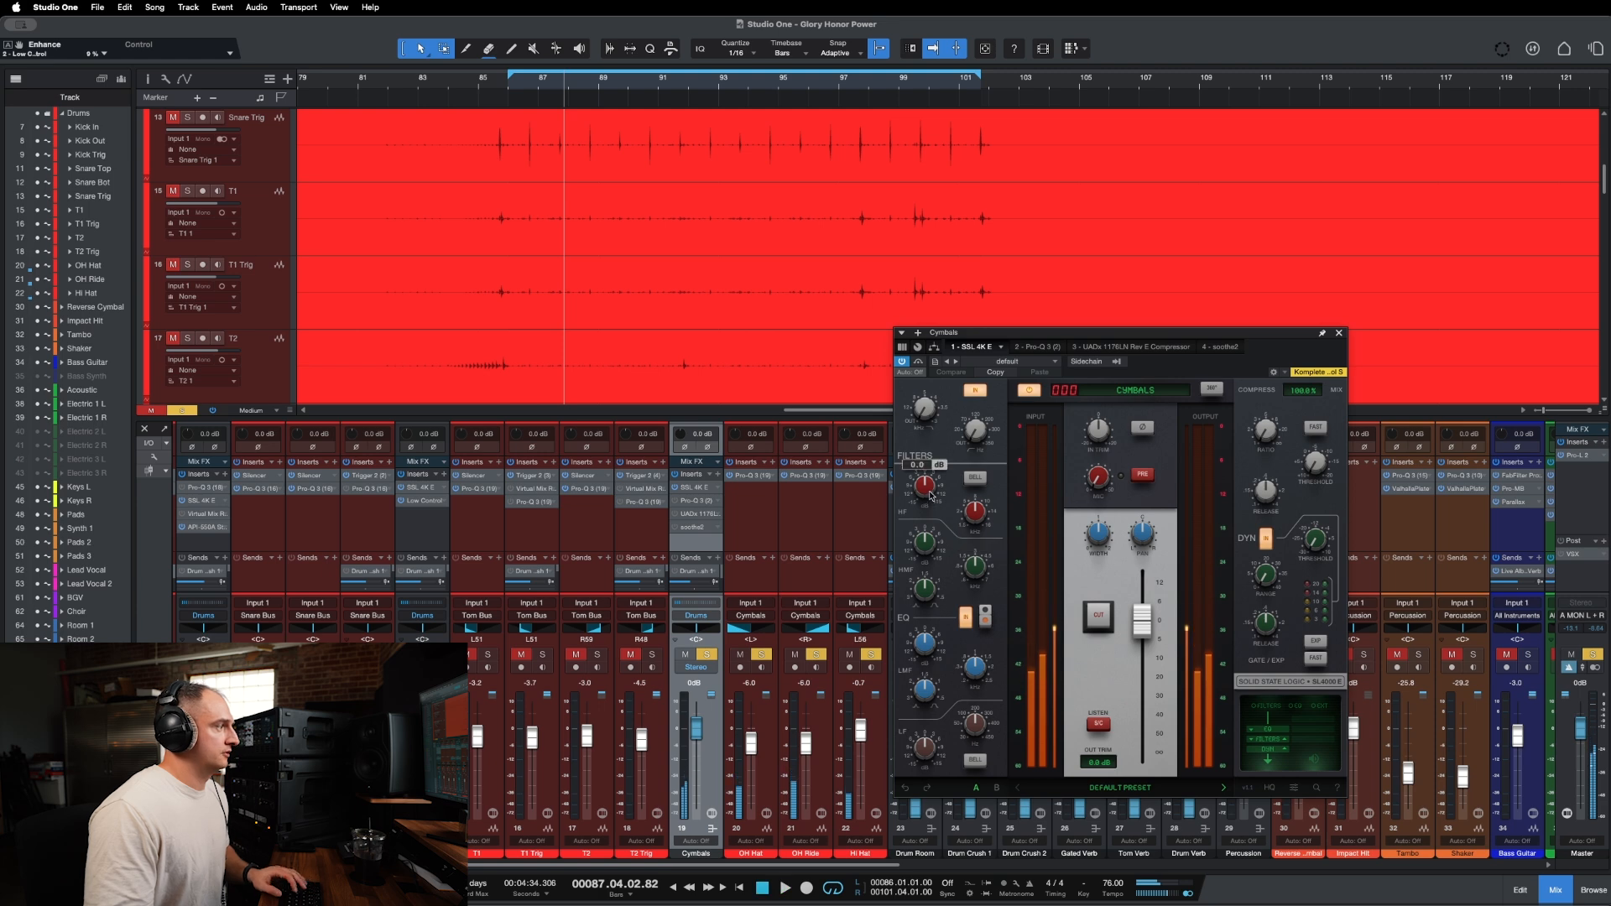
{"action": "left_click_drag", "start_coordinate": [969, 516], "coordinate": [969, 516]}
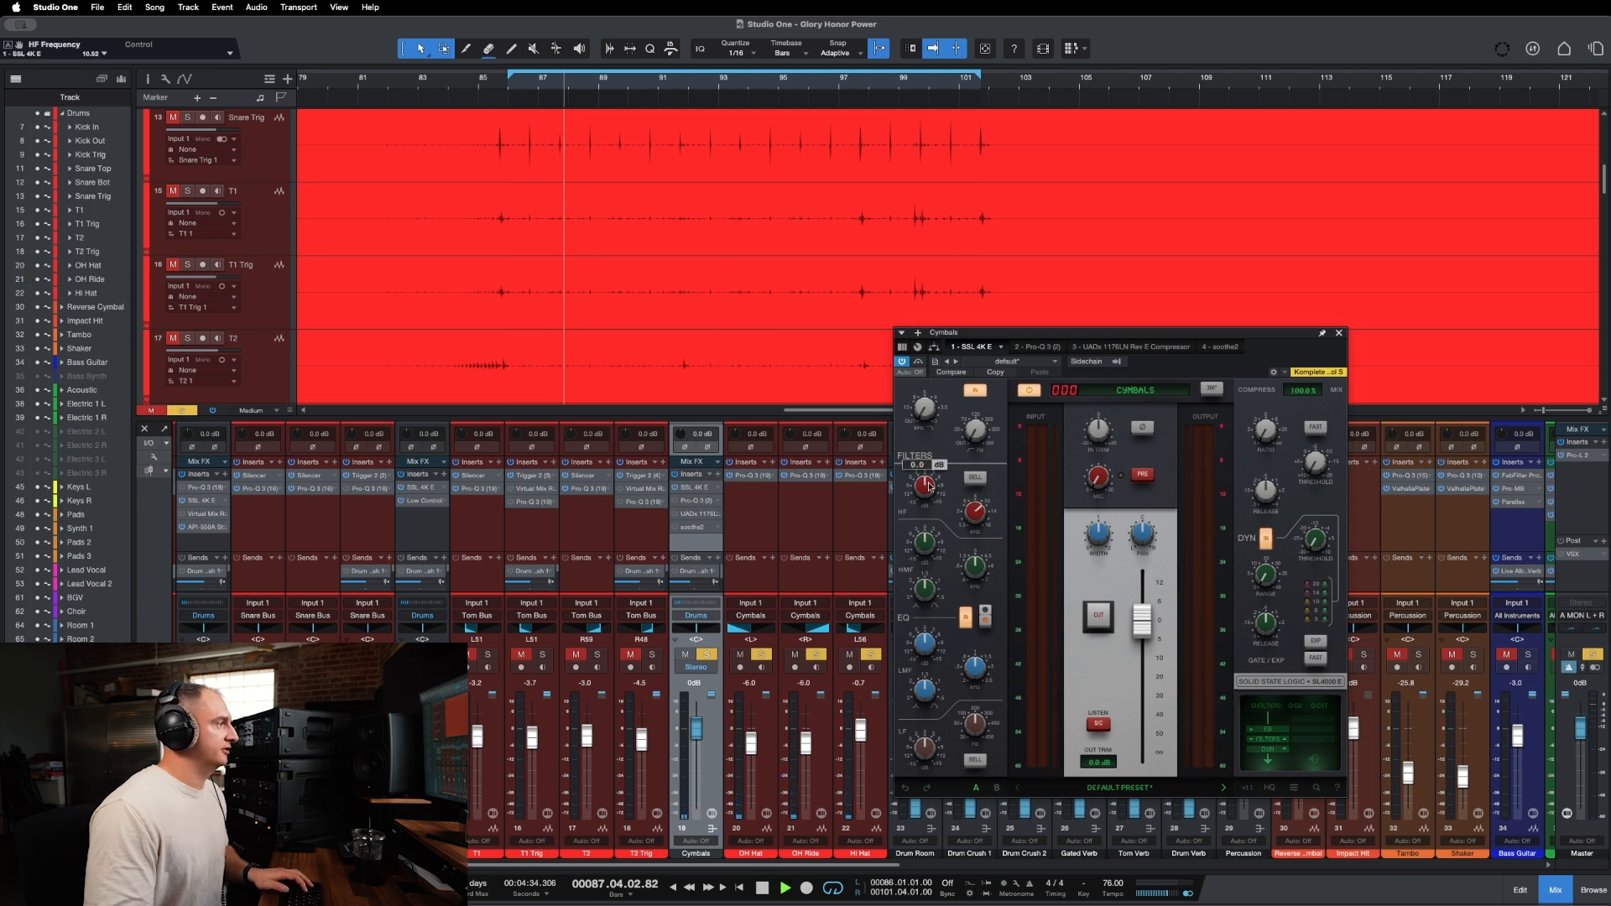
{"action": "left_click_drag", "start_coordinate": [924, 496], "coordinate": [922, 501]}
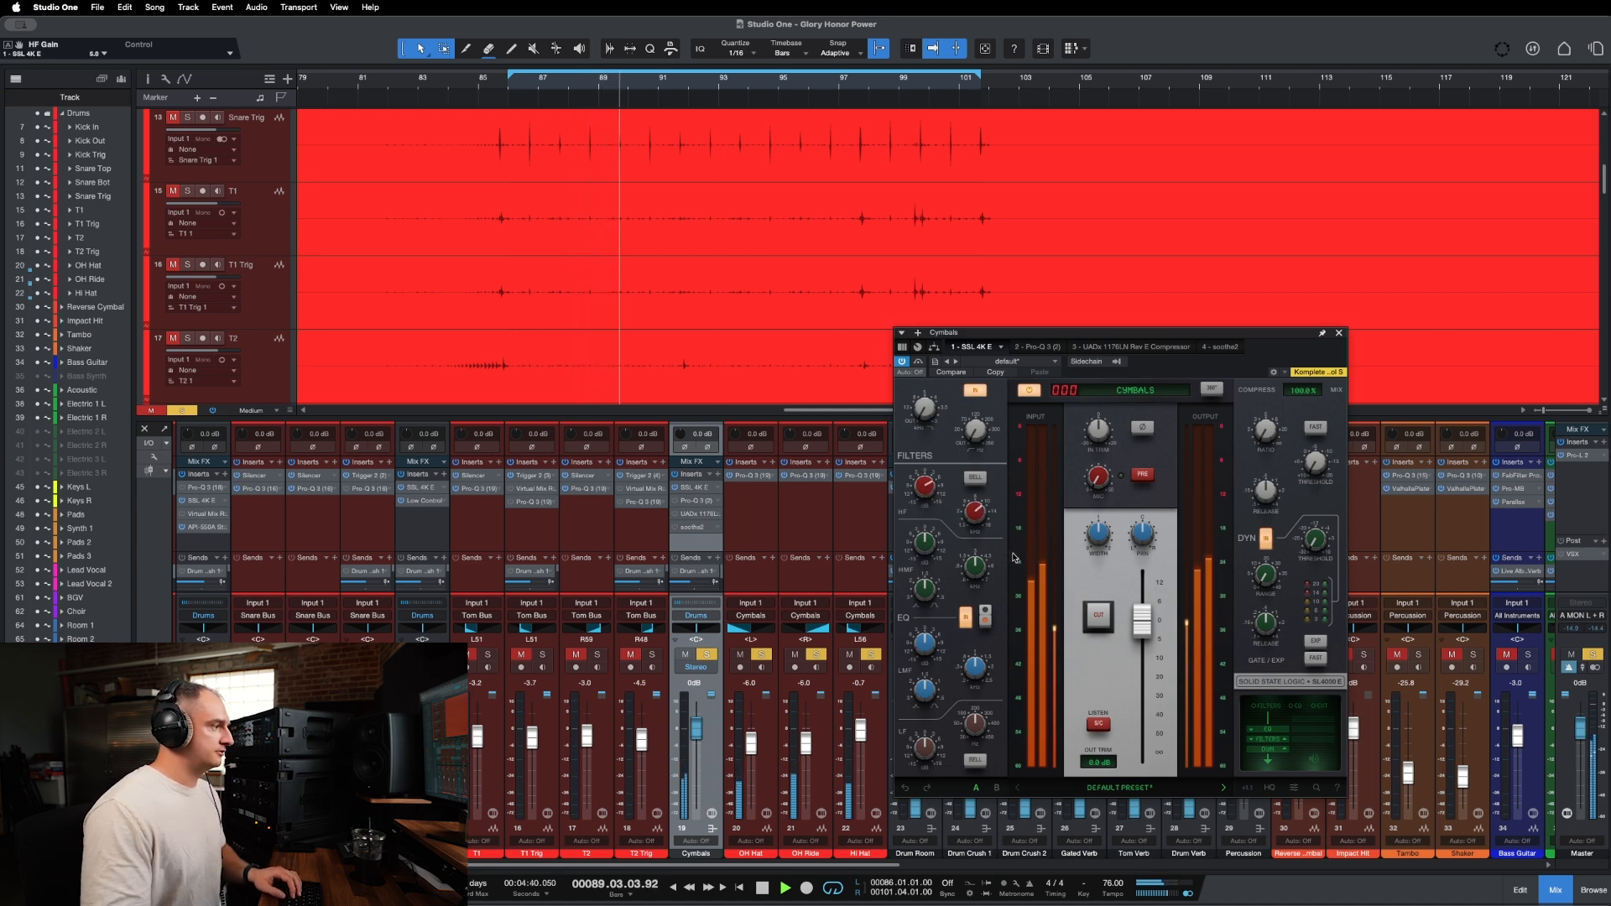
Set the Cymbals bus low-frequency band gain to about 2.2 dB and switch that band to bell shape.
{"action": "left_click", "coordinate": [975, 727]}
{"action": "mouse_move", "coordinate": [919, 754]}
{"action": "left_mouse_down"}
{"action": "mouse_move", "coordinate": [911, 724]}
{"action": "mouse_move", "coordinate": [918, 761]}
{"action": "mouse_move", "coordinate": [926, 749]}
{"action": "left_mouse_up"}
{"action": "key", "text": "space"}
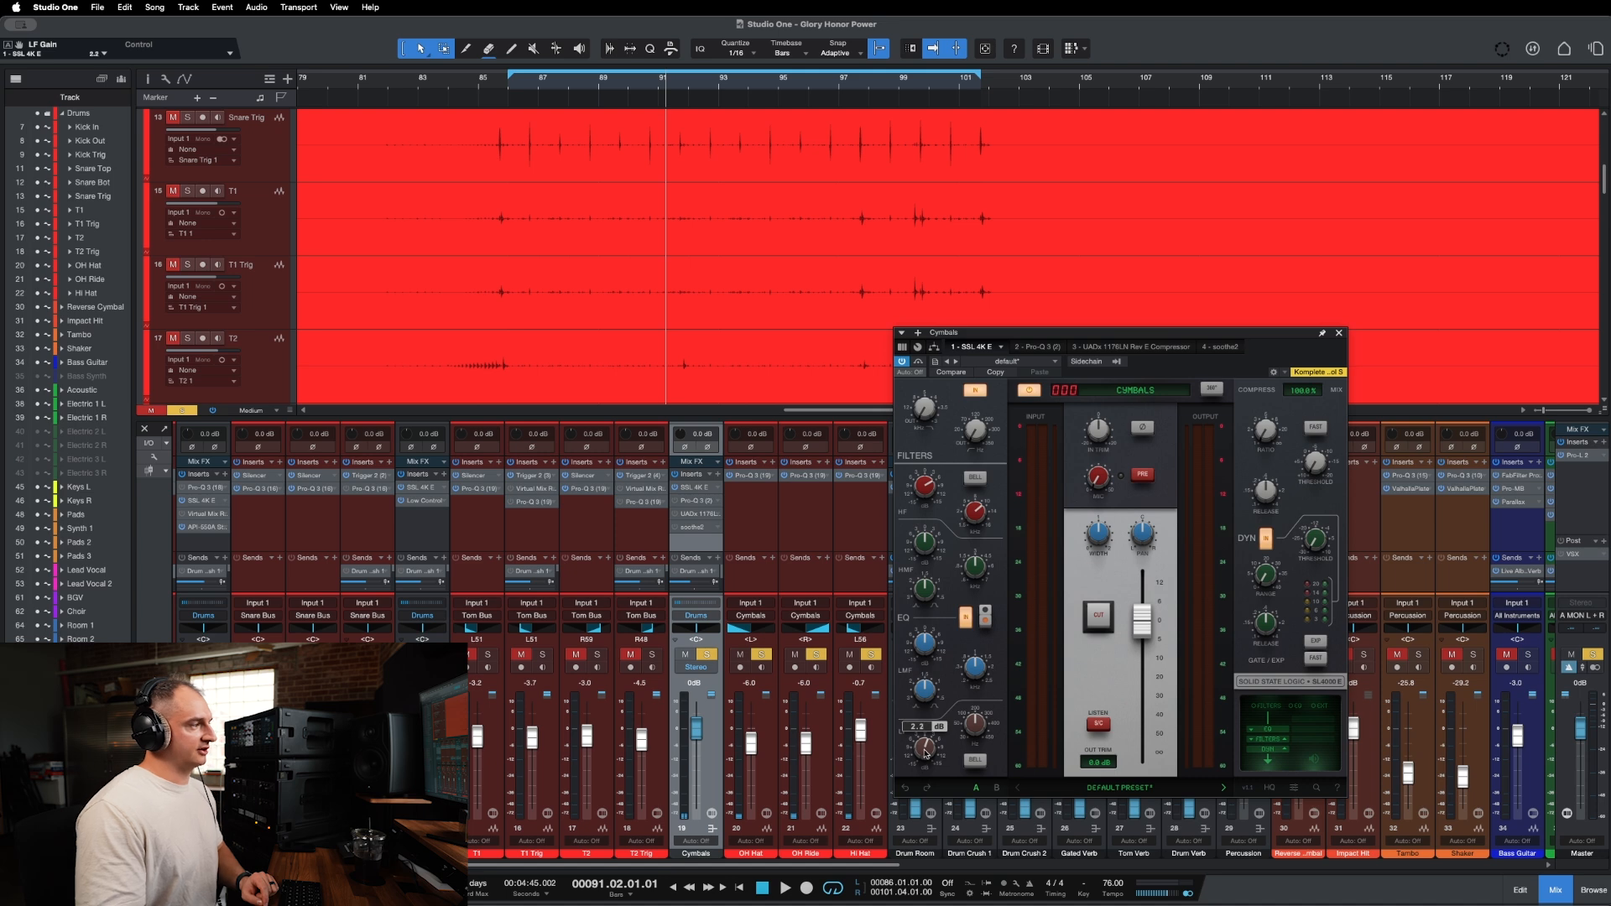
{"action": "key", "text": "space"}
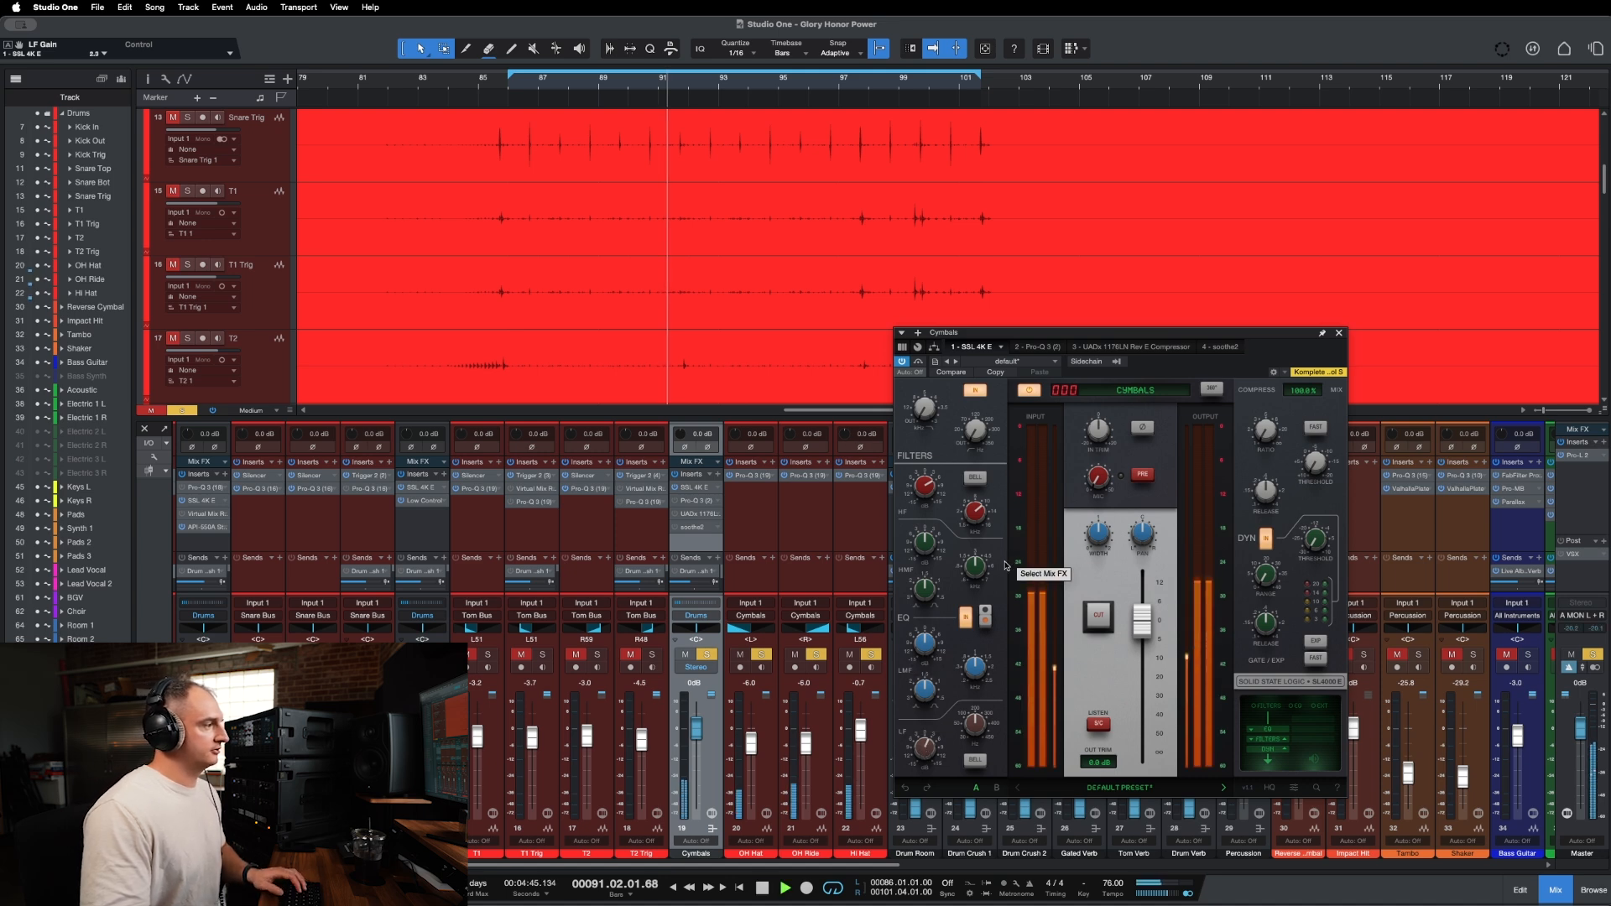
{"action": "left_click", "coordinate": [974, 761]}
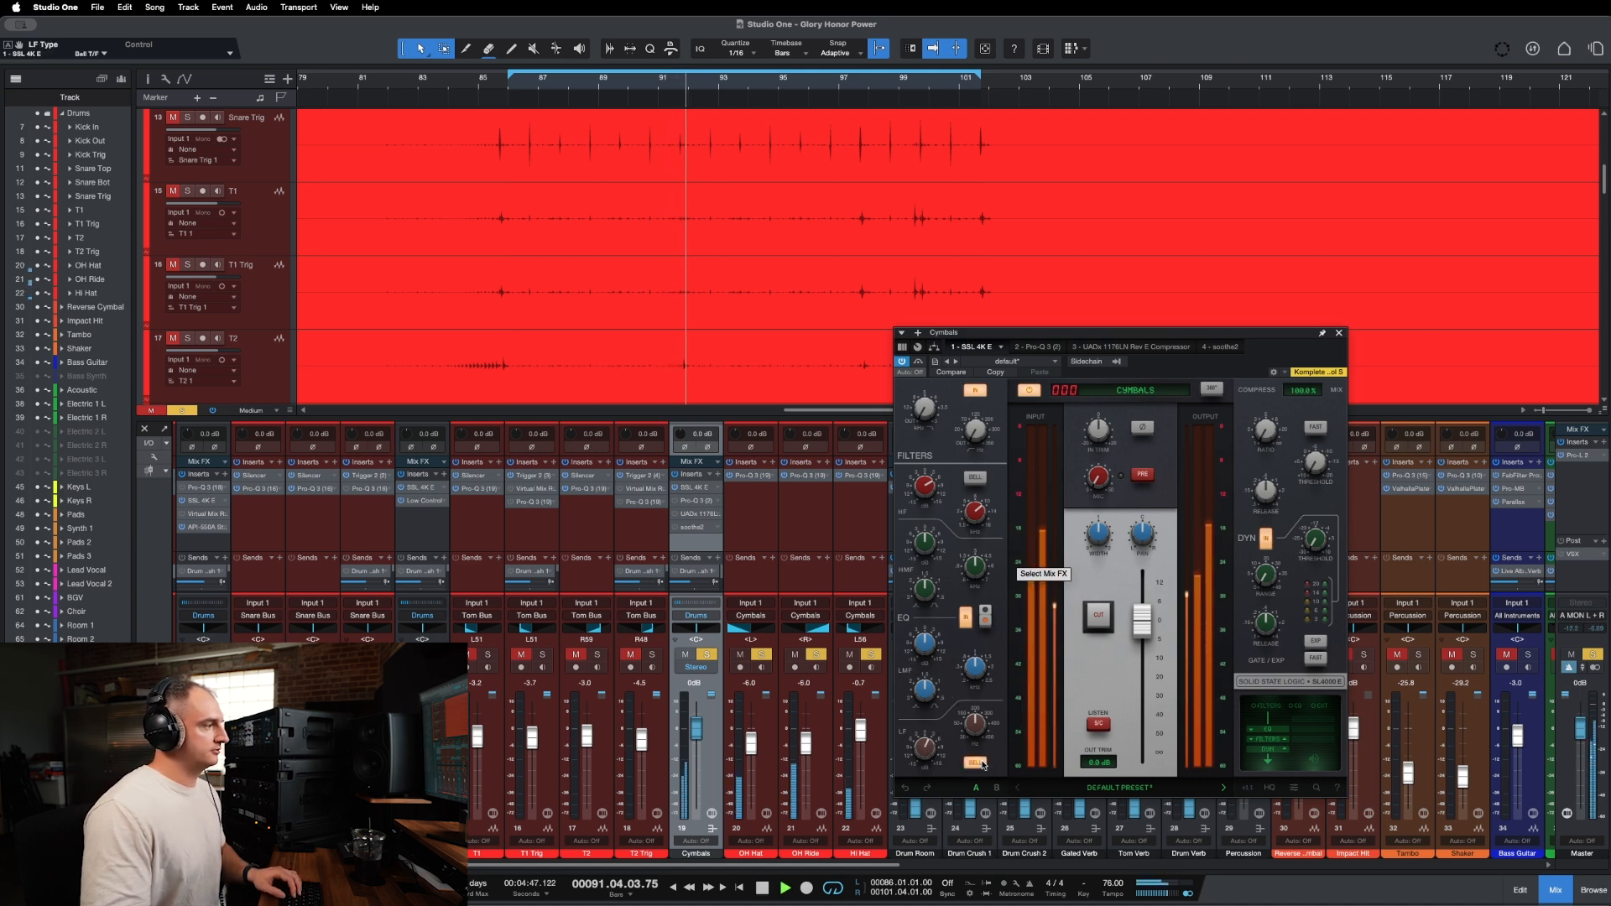
Compare the Cymbals channel strip's EQ section switched out and in during playback.
{"action": "left_click", "coordinate": [966, 617]}
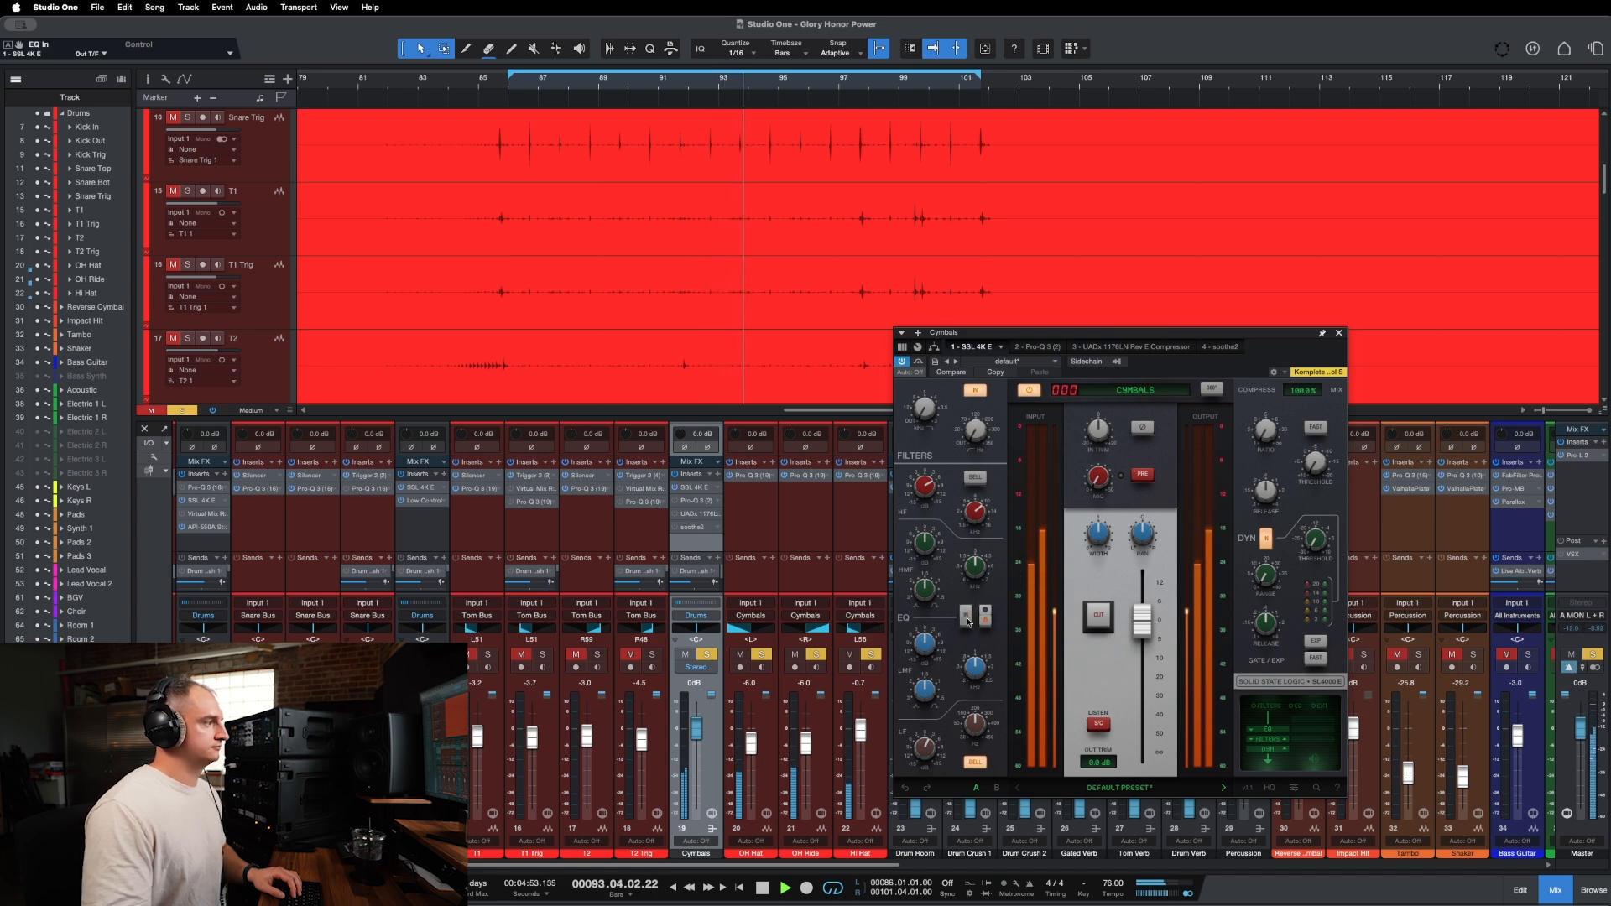
{"action": "left_click", "coordinate": [966, 618]}
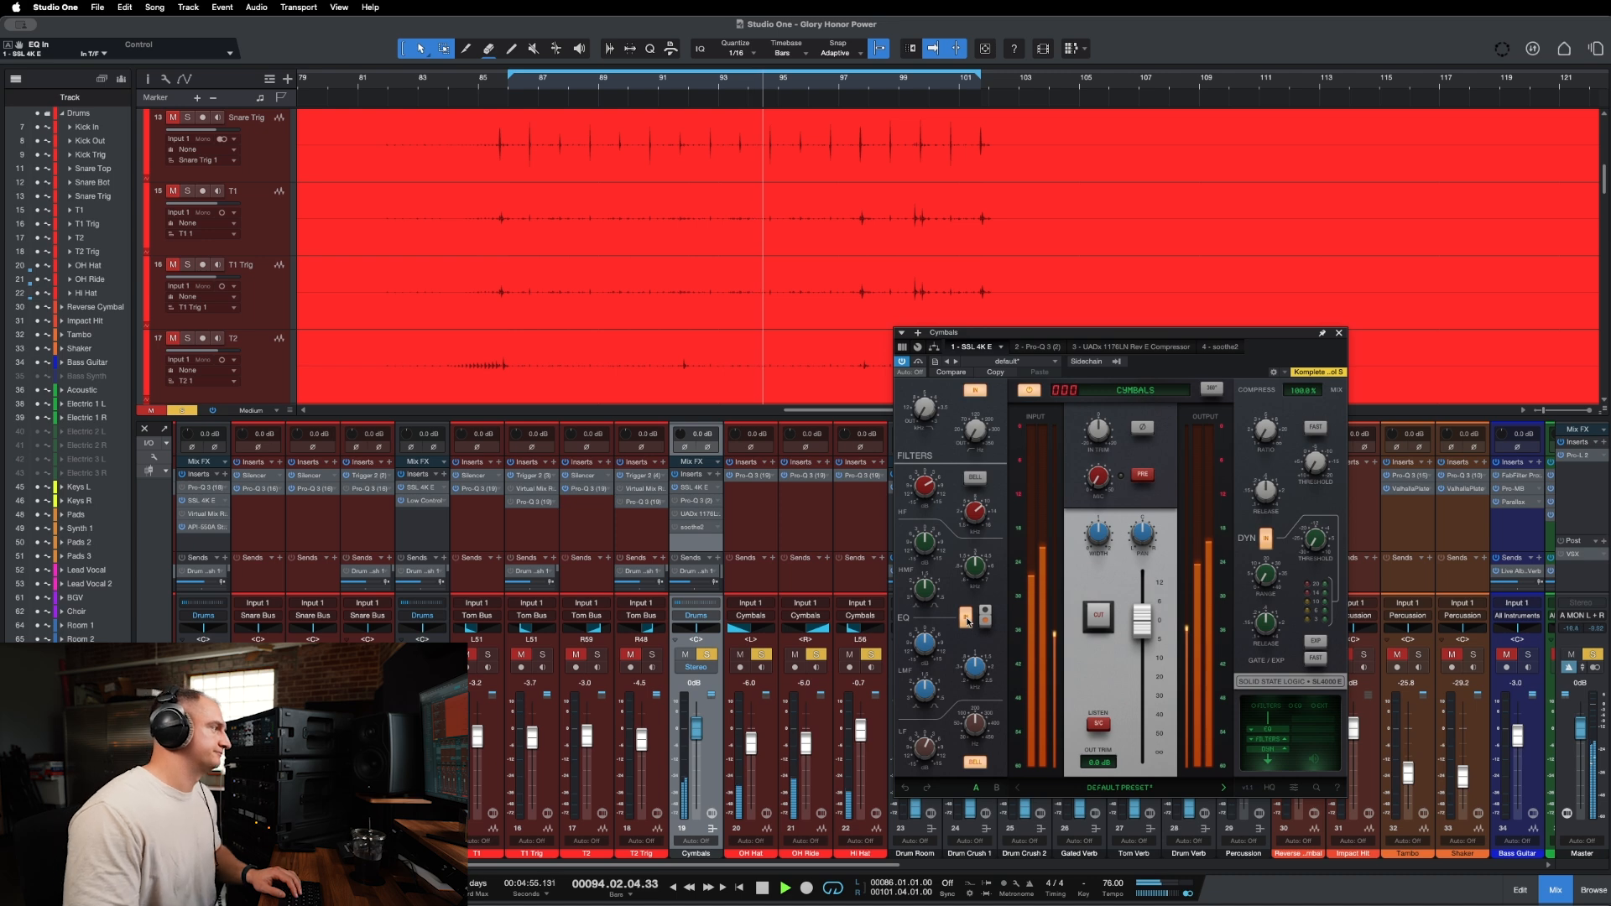
{"action": "left_click", "coordinate": [966, 619]}
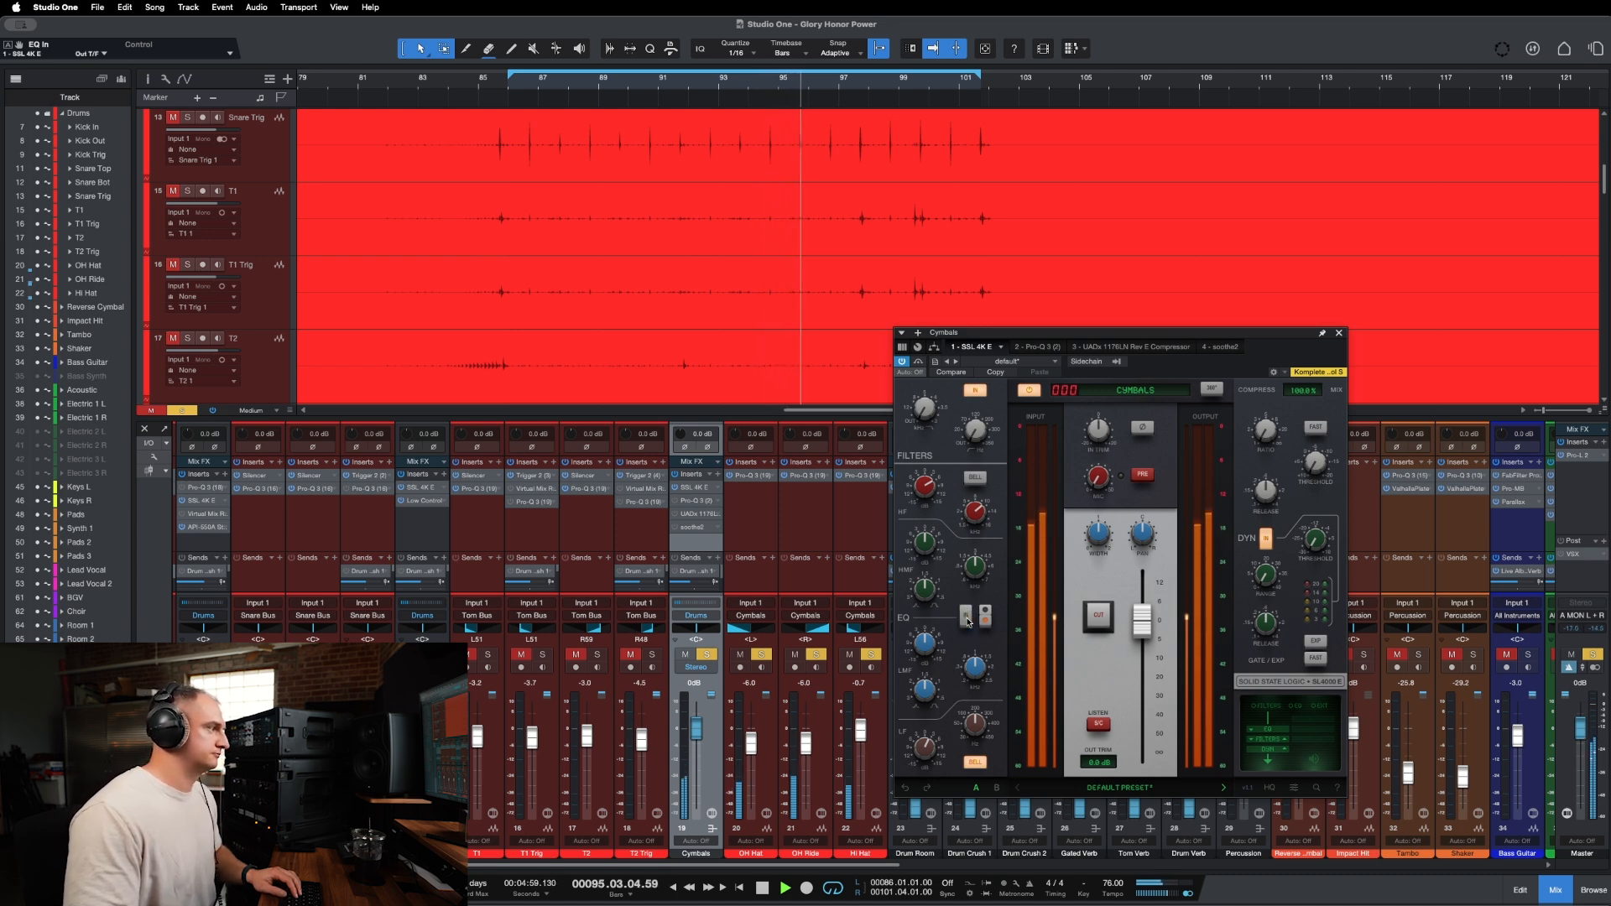
{"action": "left_click", "coordinate": [966, 619]}
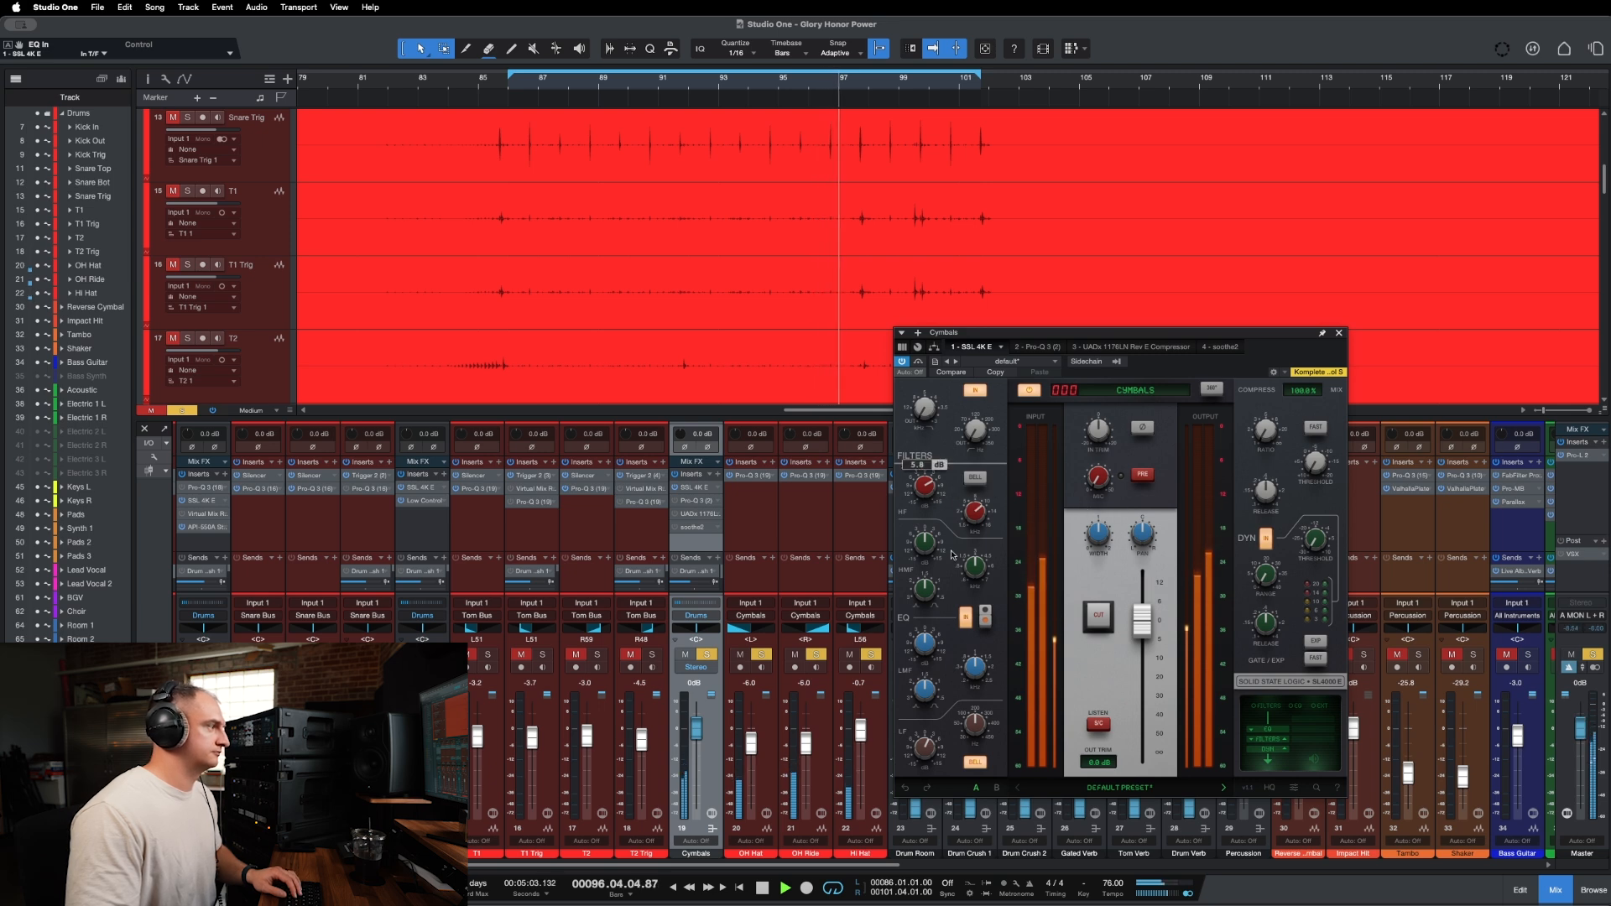
Set the high-mid gain to about 3 dB, then compare the SSL 4K E bypassed and engaged from the loop start.
{"action": "left_click_drag", "start_coordinate": [974, 566], "coordinate": [926, 540]}
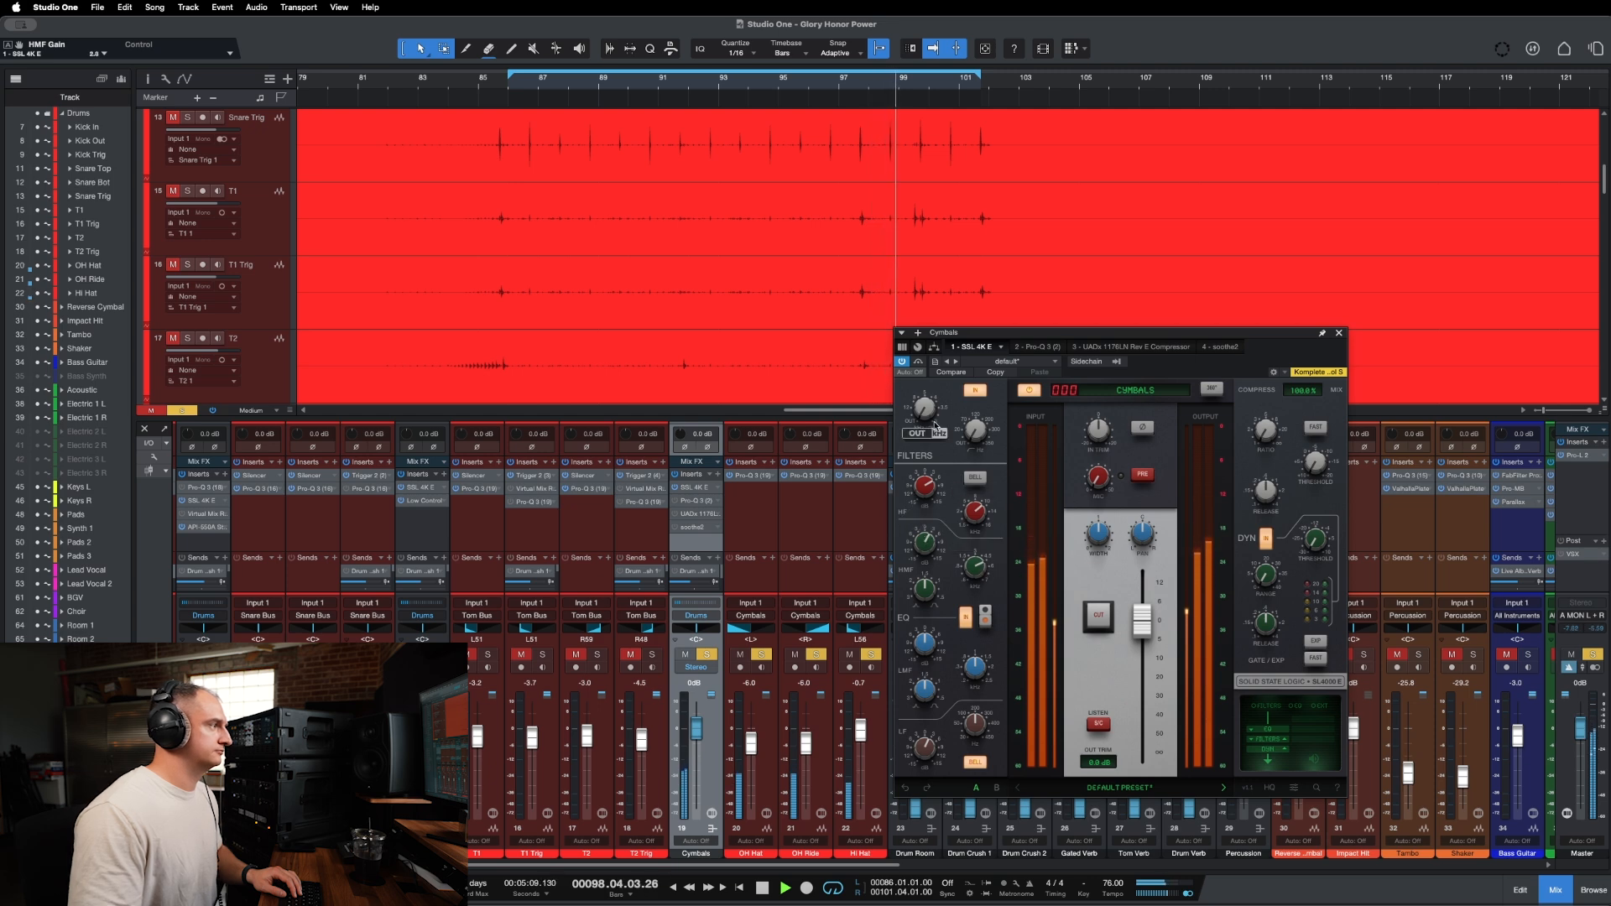
{"action": "left_click", "coordinate": [918, 362]}
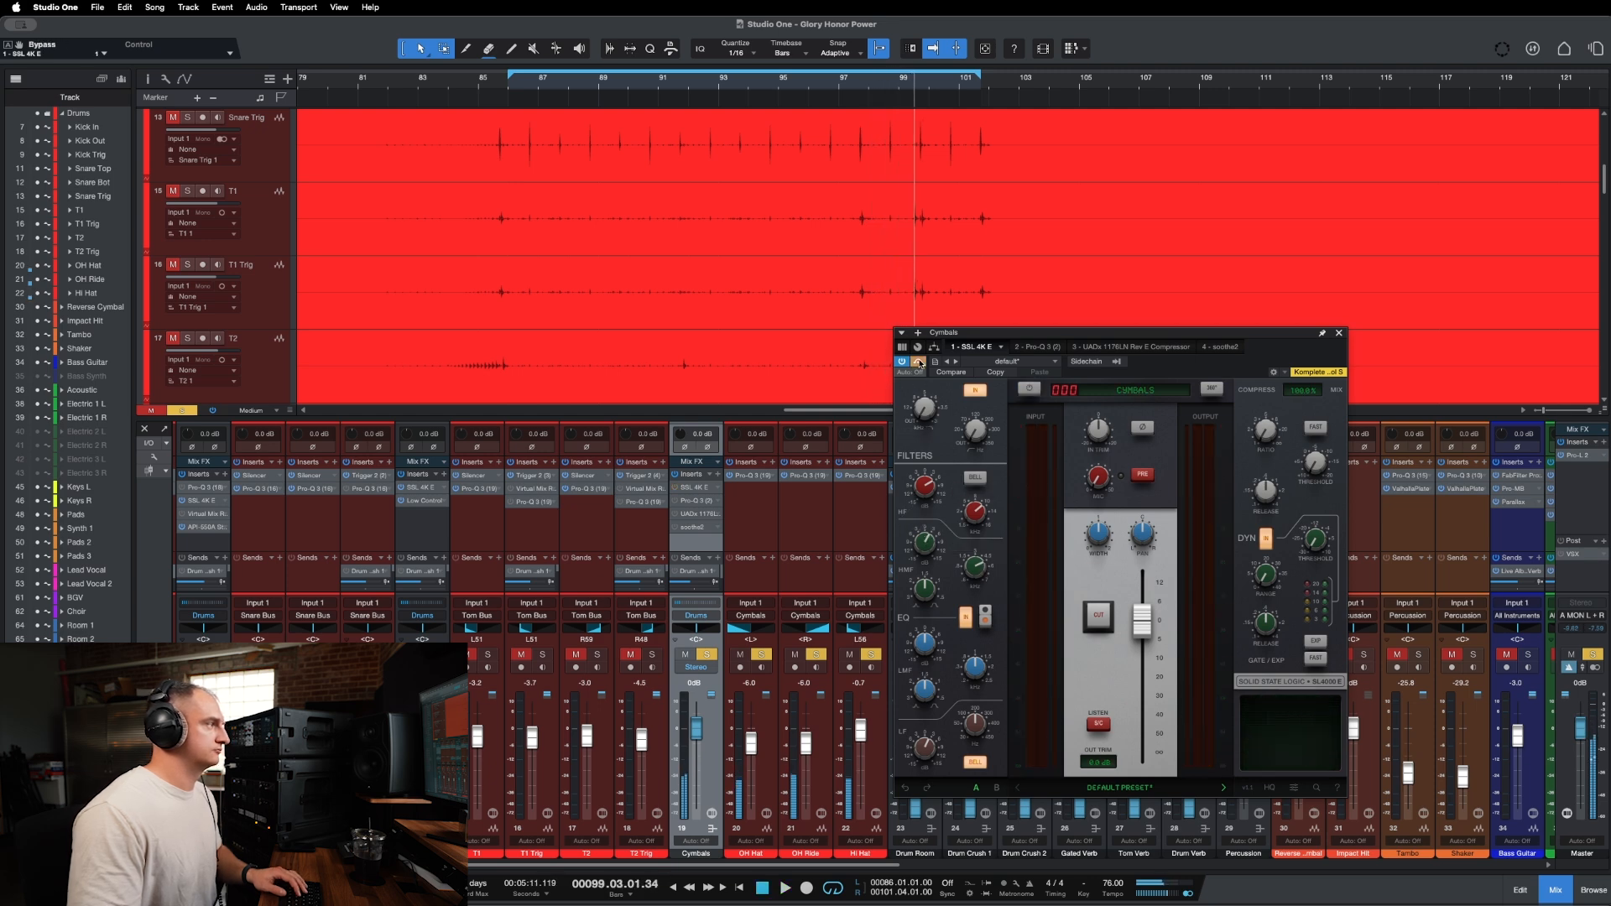
{"action": "left_click", "coordinate": [537, 81]}
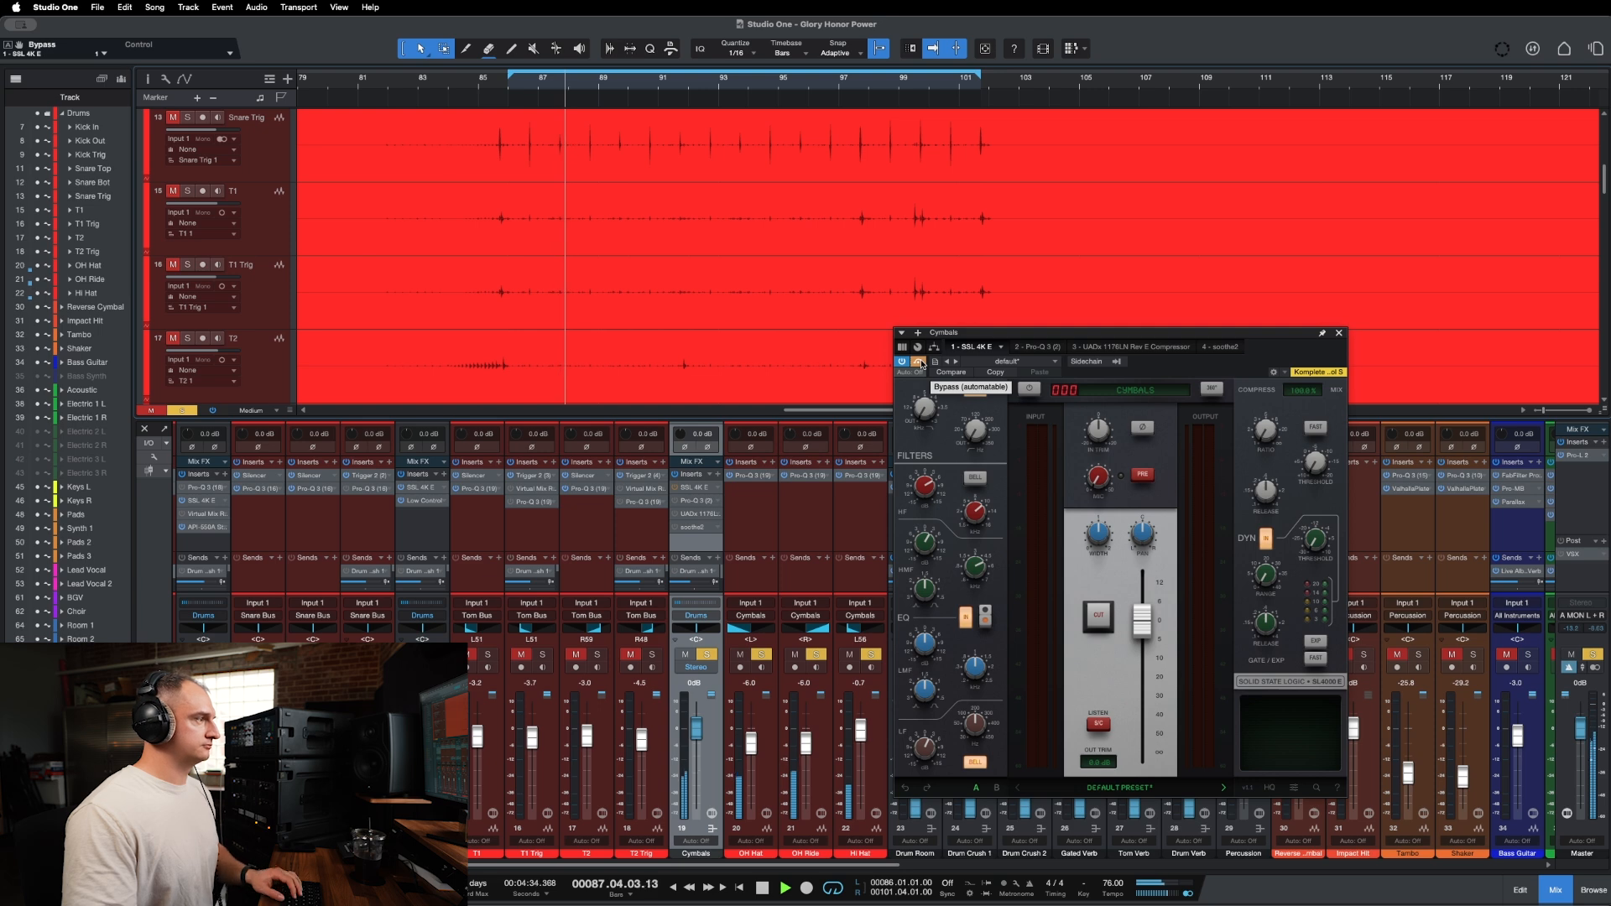
{"action": "left_click", "coordinate": [919, 361]}
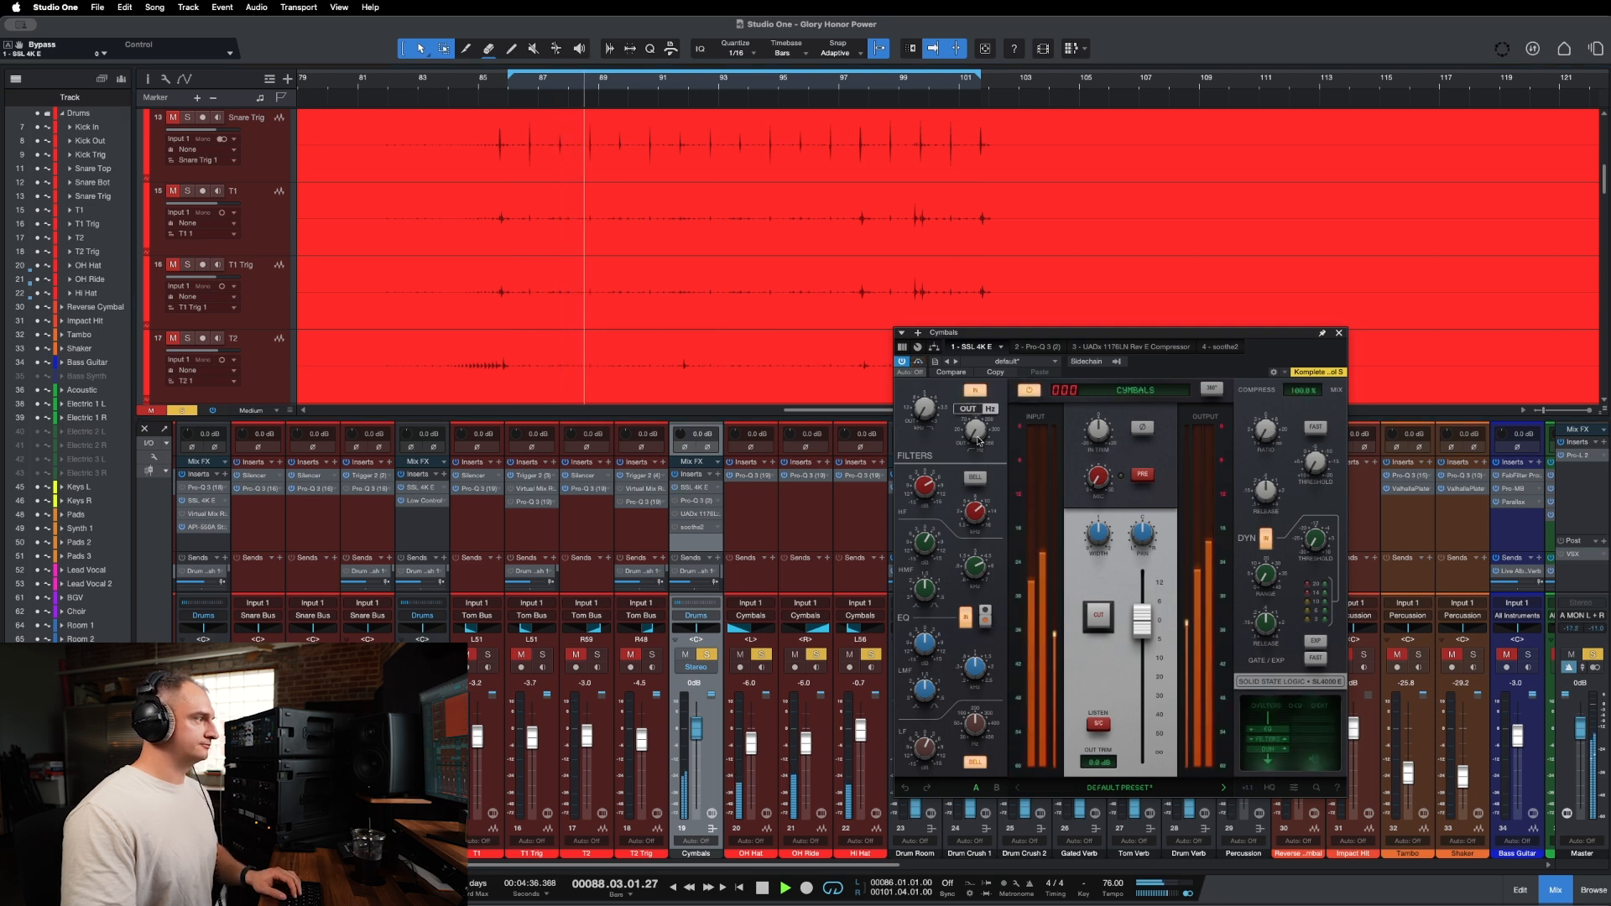
Adjust the high-frequency gain, stop playback, switch the dynamics section out, and close the Cymbals SSL 4K E.
{"action": "left_click_drag", "start_coordinate": [920, 490], "coordinate": [919, 500]}
{"action": "key", "text": "space"}
{"action": "mouse_move", "coordinate": [971, 509]}
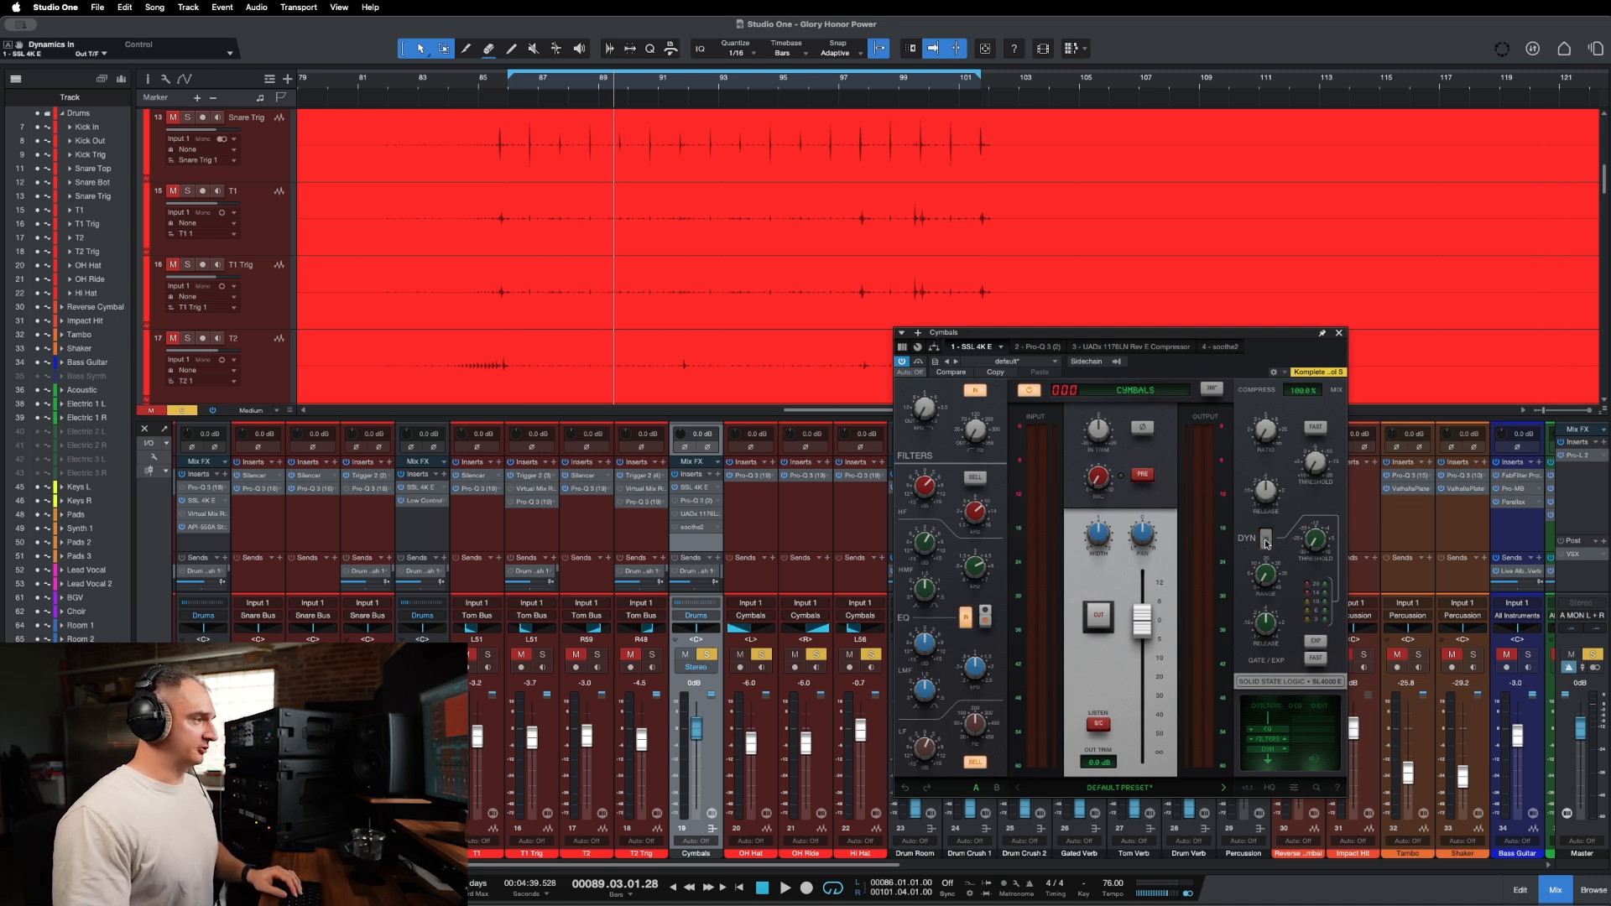
{"action": "left_click", "coordinate": [1340, 333]}
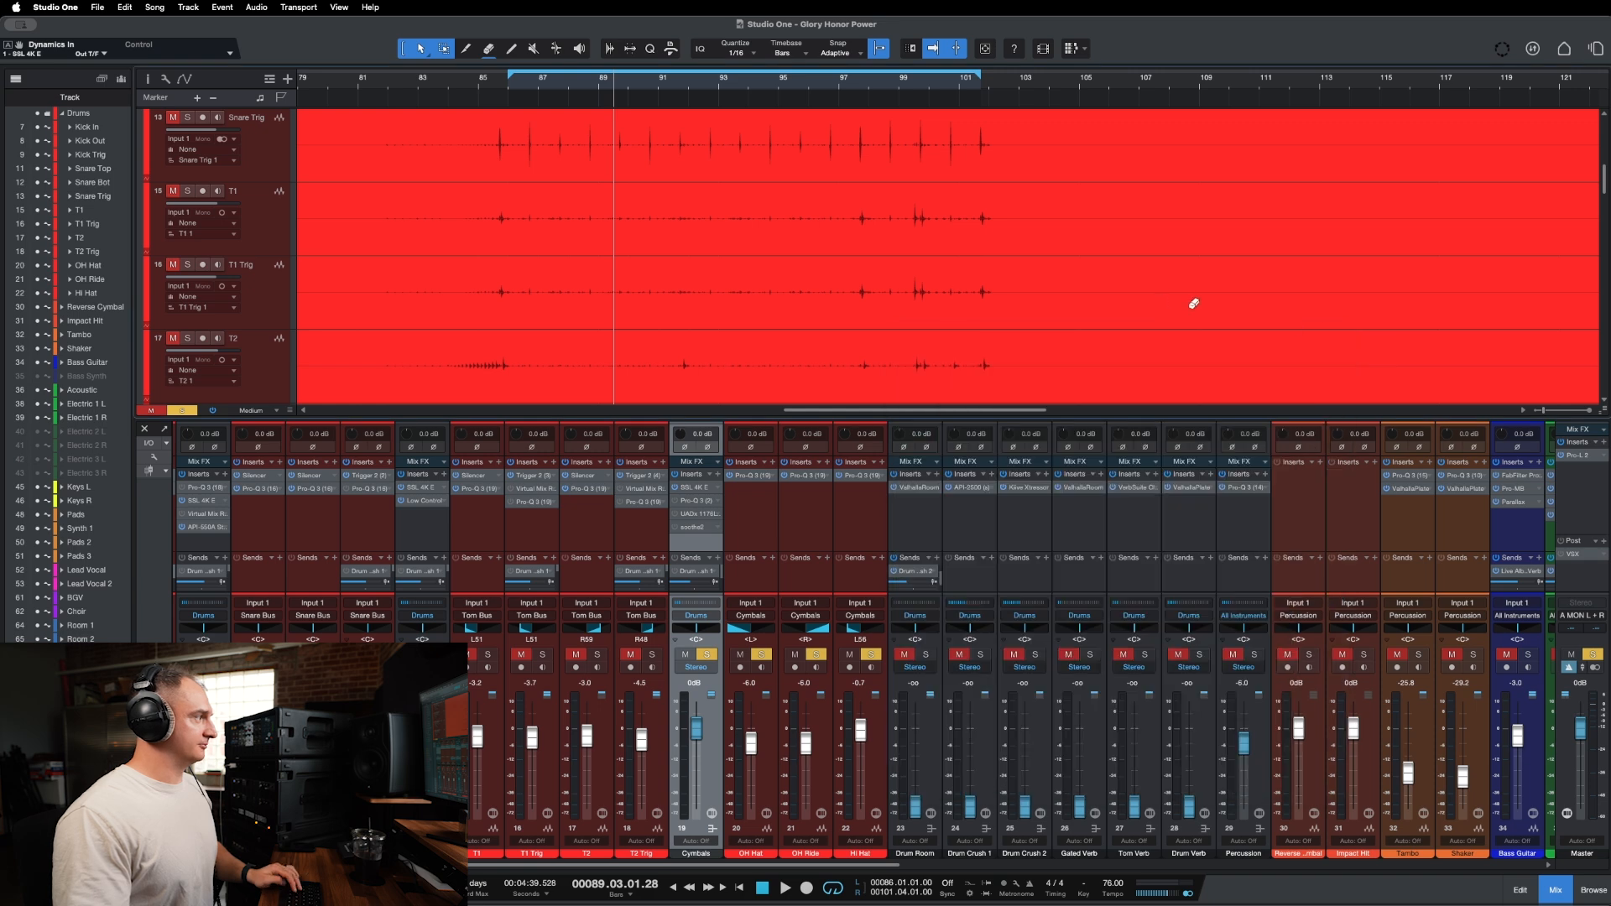
Play from the start of the loop and clear the Cymbals solo to hear the full drum kit.
{"action": "scroll", "coordinate": [1194, 305], "scroll_direction": "left", "scroll_amount": 5}
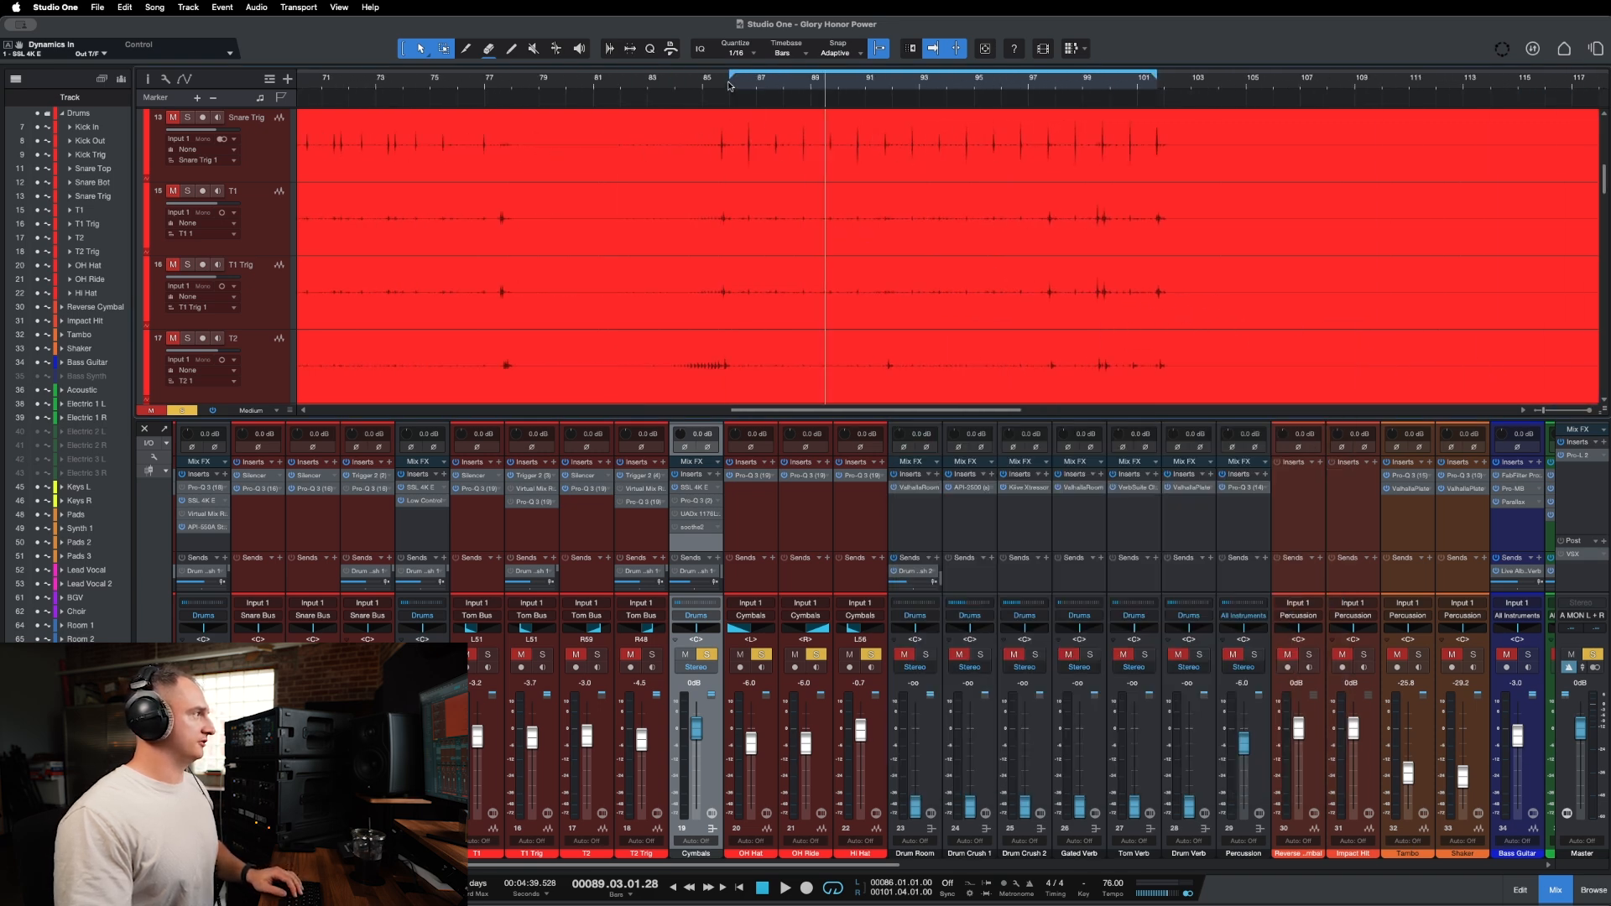
{"action": "left_click", "coordinate": [729, 85]}
{"action": "key", "text": "space"}
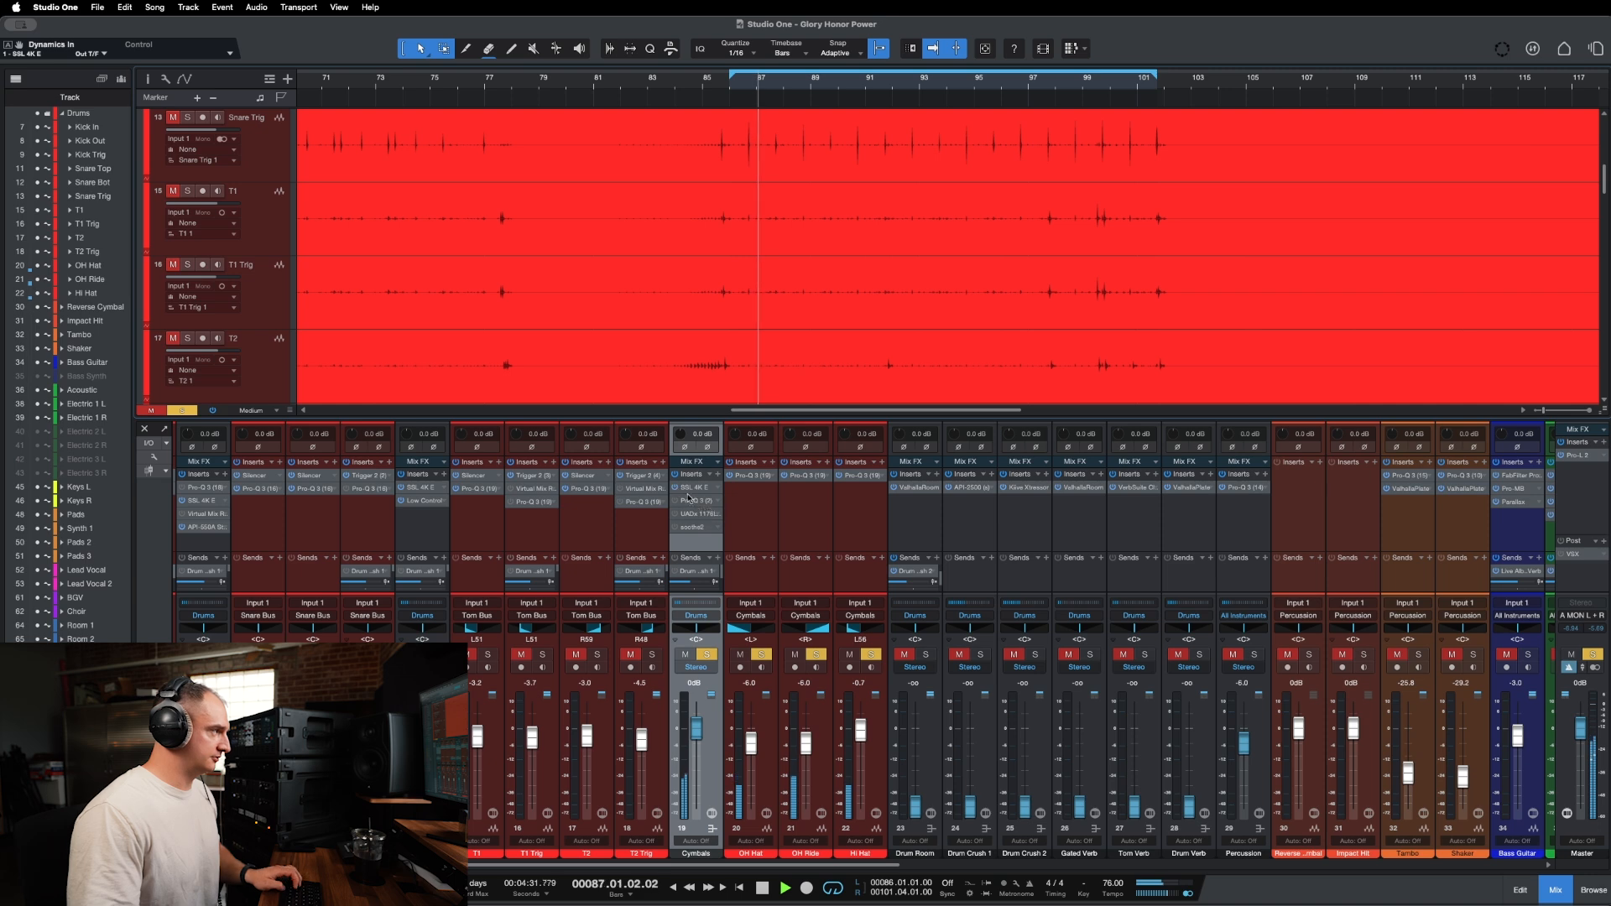
{"action": "scroll", "coordinate": [755, 528], "scroll_direction": "left", "scroll_amount": 5}
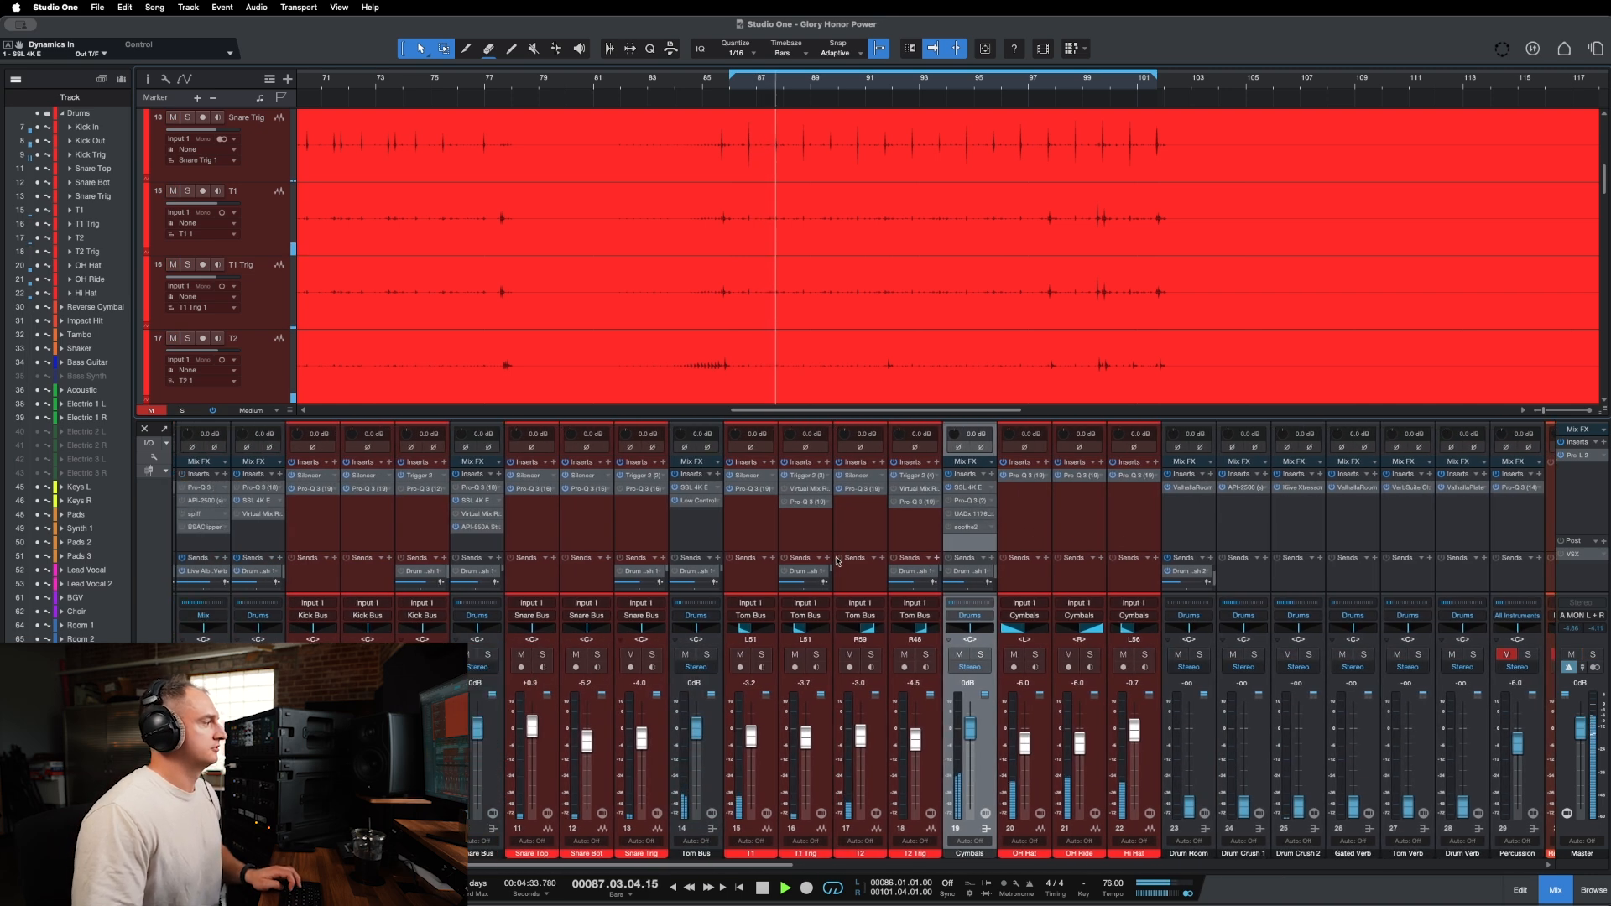
{"action": "scroll", "coordinate": [838, 561], "scroll_direction": "left", "scroll_amount": 2}
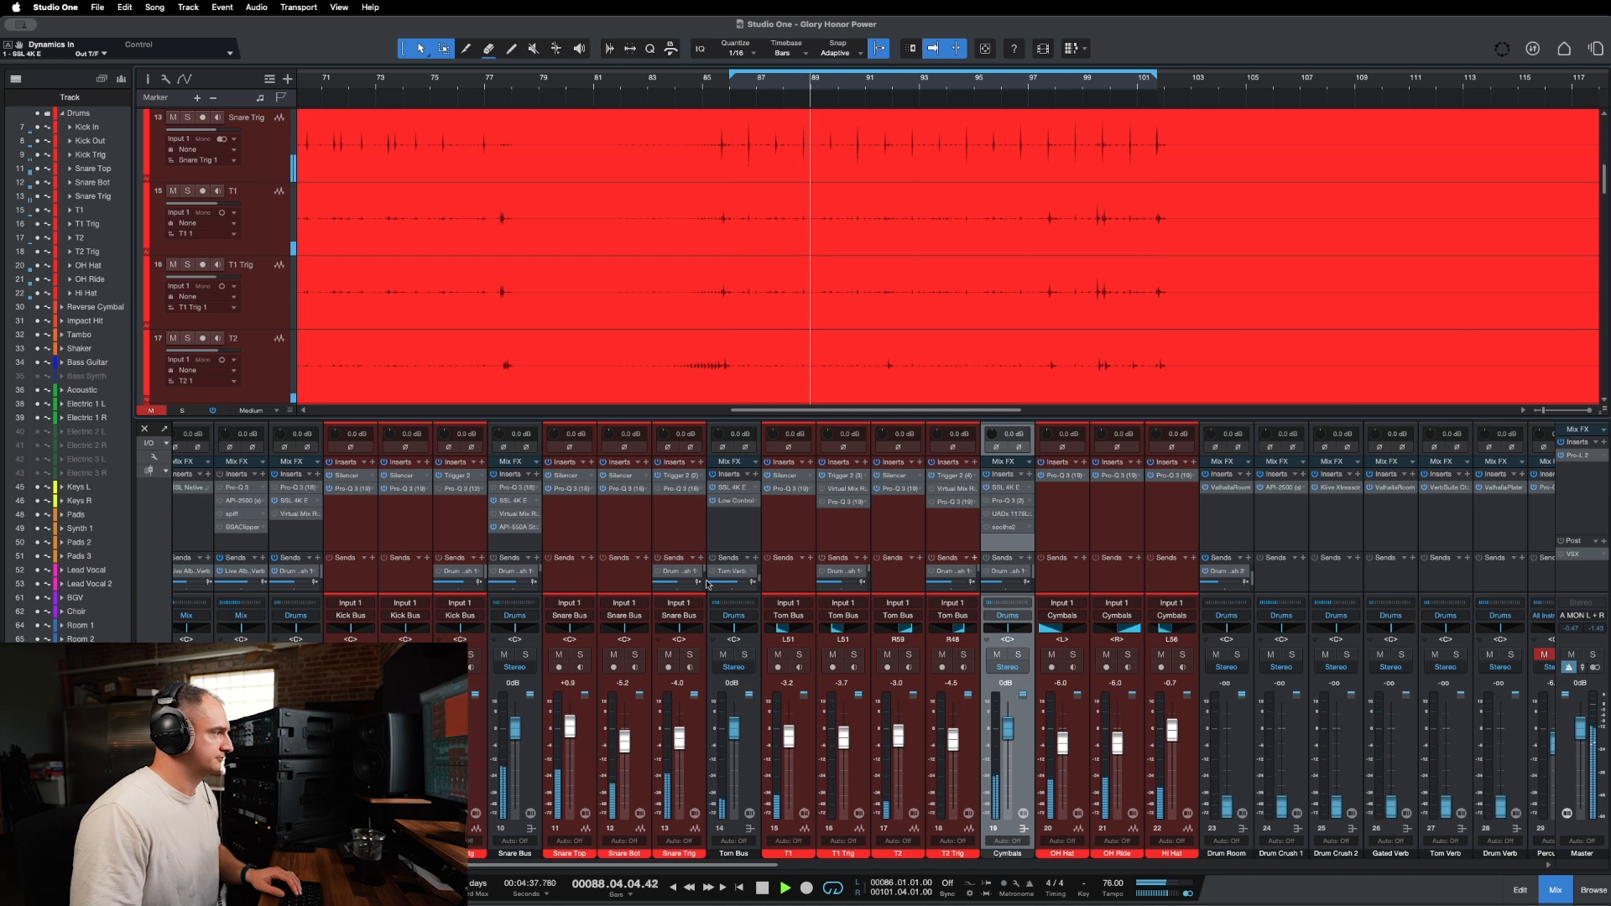
Raise the Snare Trig fader slightly, set the Kick Trig fader to -3.7 dB, and stop playback.
{"action": "left_click_drag", "start_coordinate": [678, 742], "coordinate": [679, 738]}
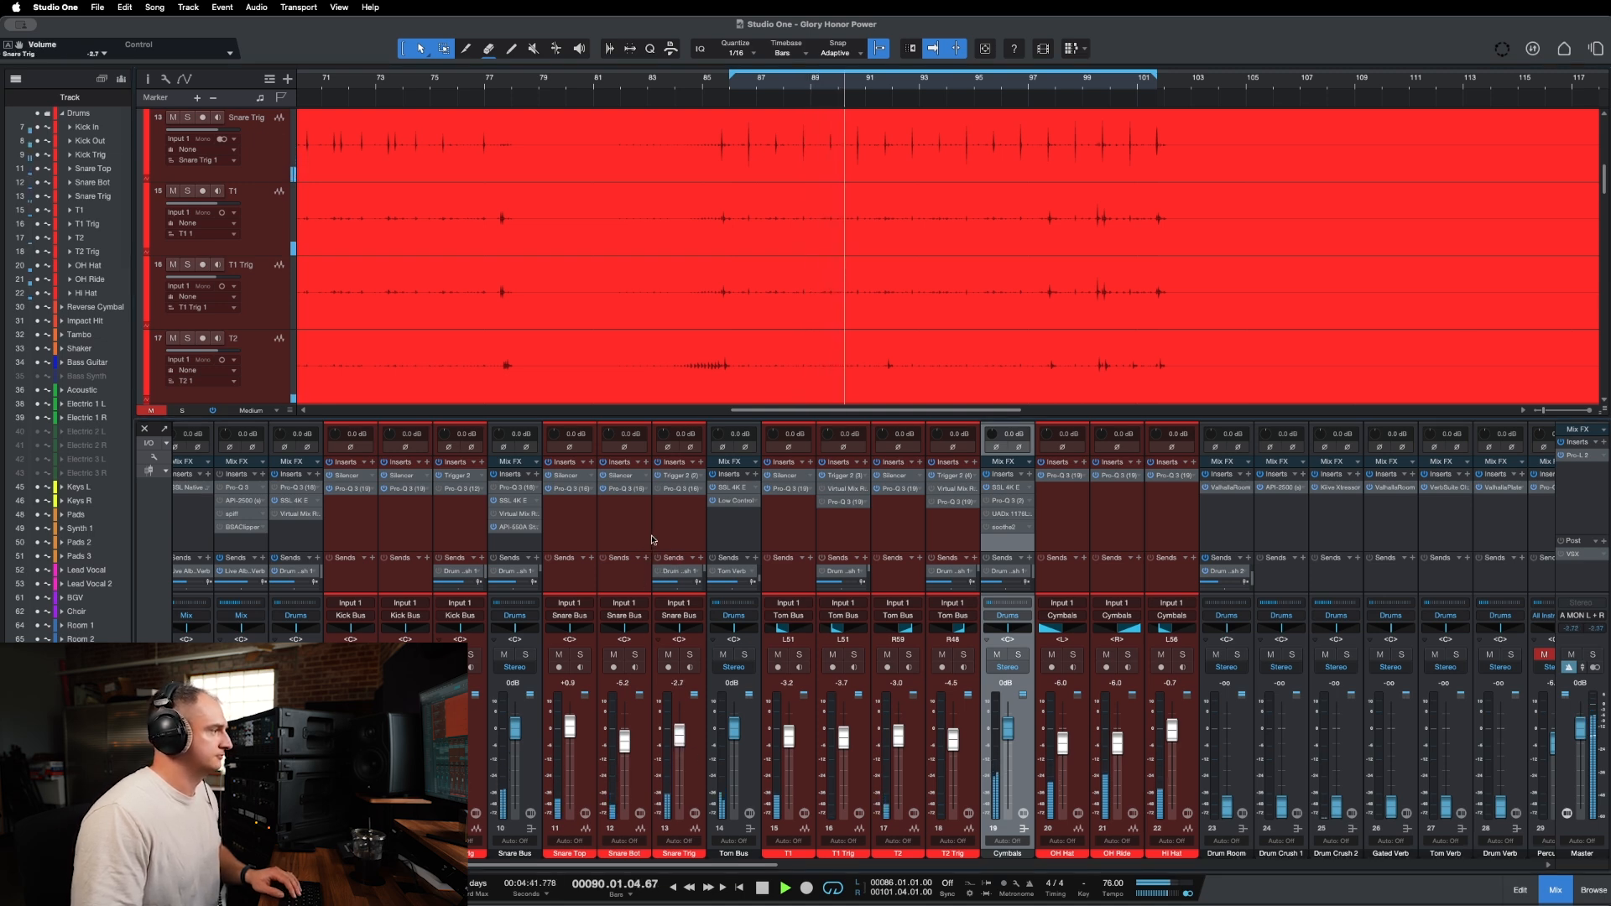
{"action": "scroll", "coordinate": [654, 540], "scroll_direction": "right", "scroll_amount": 2}
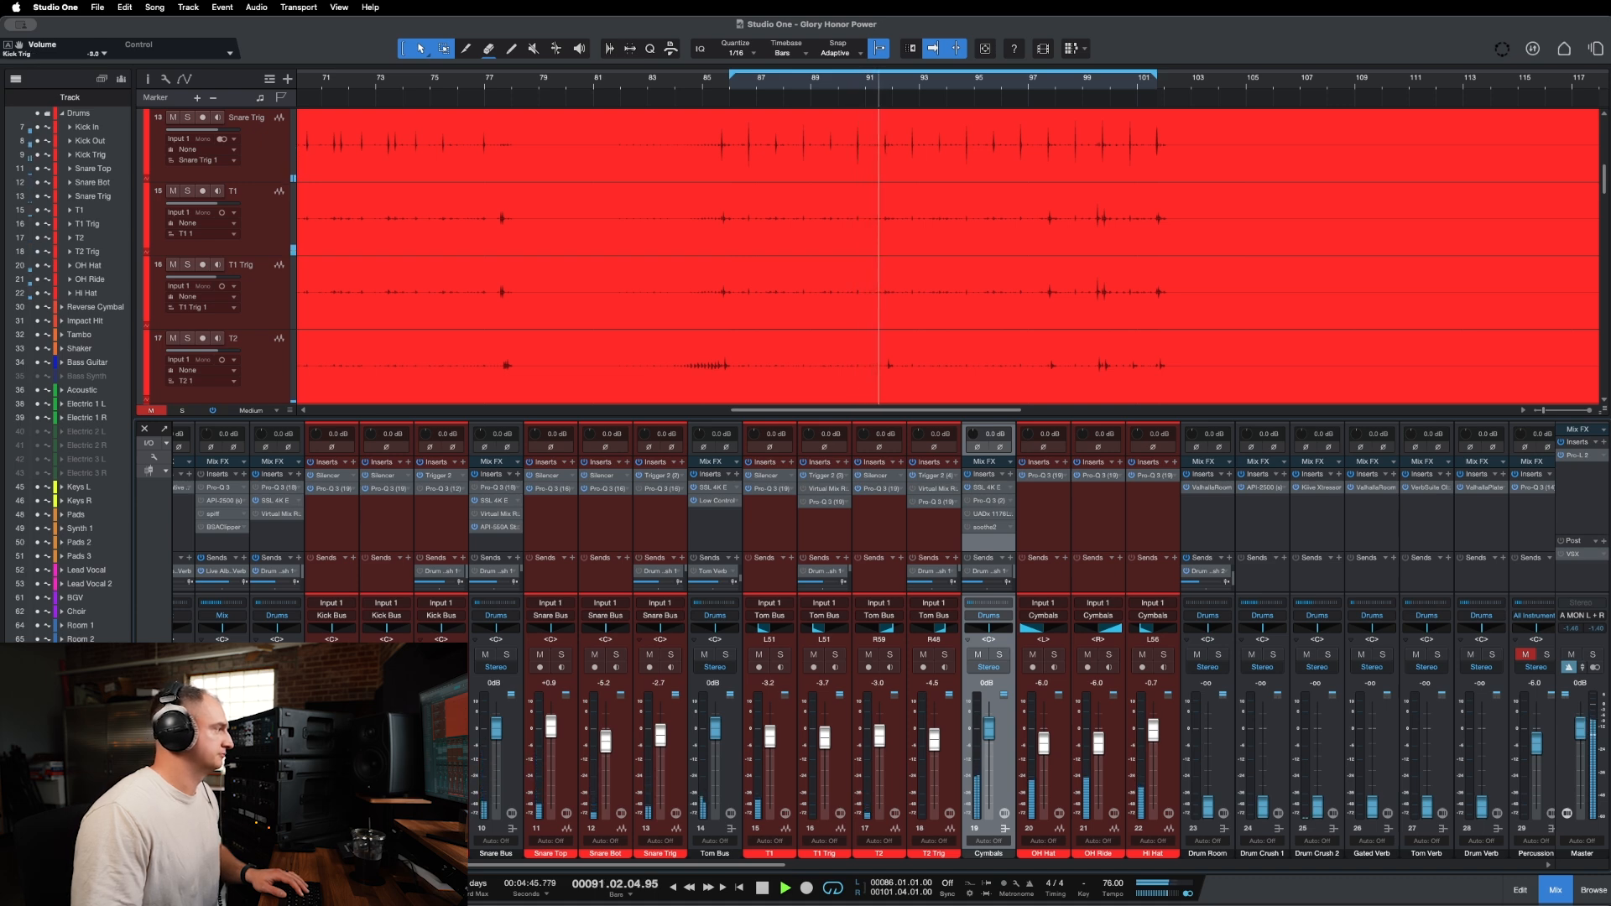
{"action": "scroll", "coordinate": [400, 530], "scroll_direction": "left", "scroll_amount": 3}
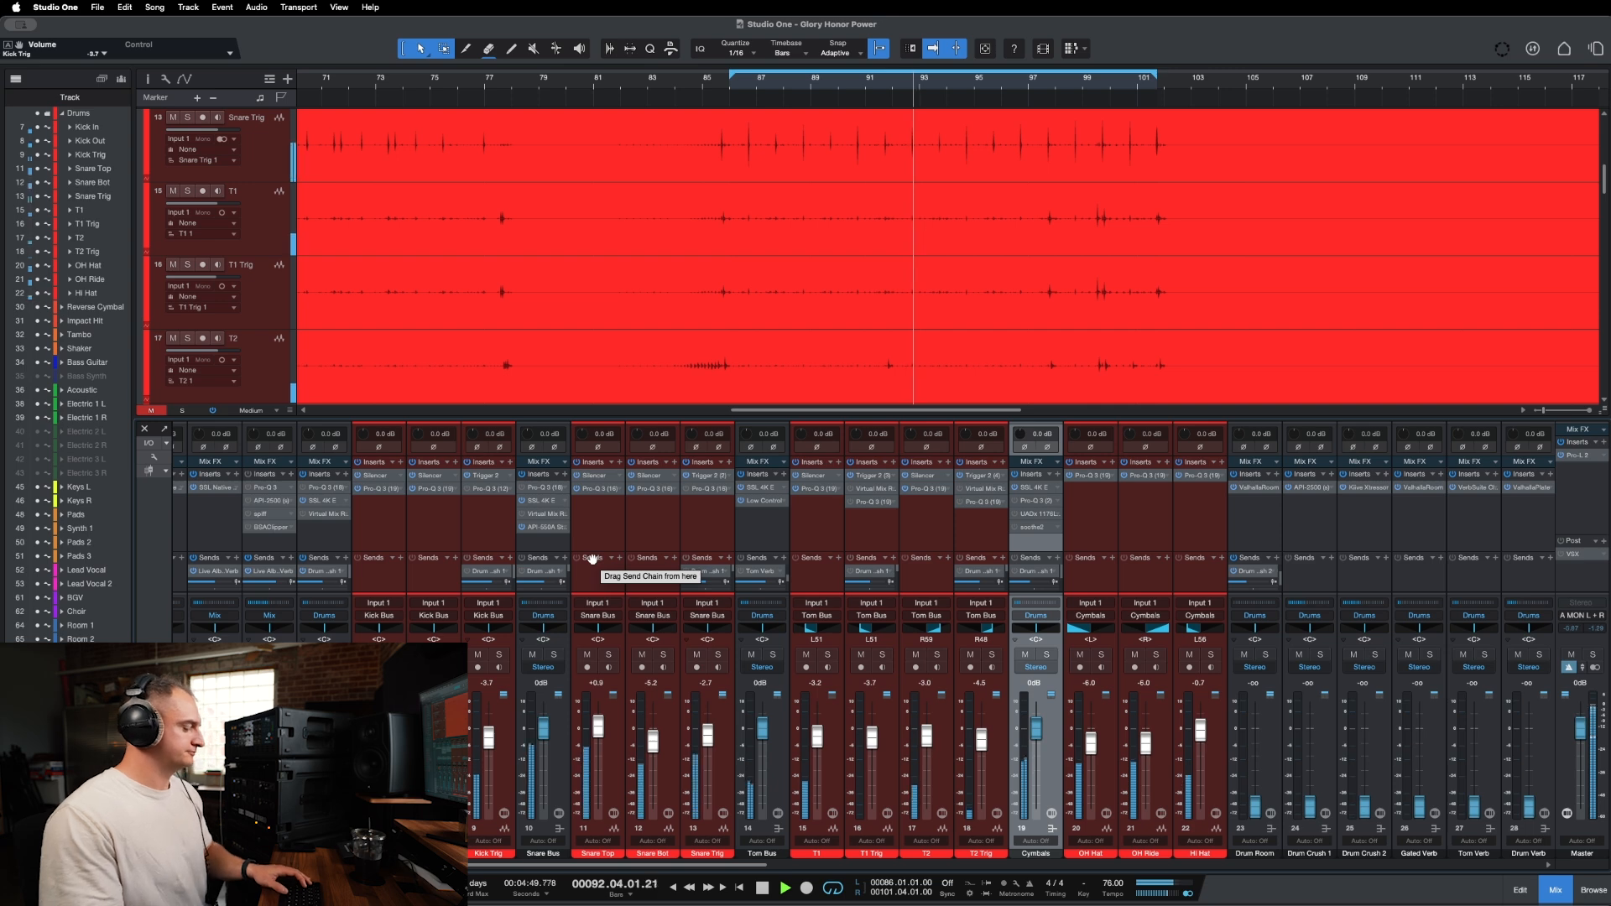
{"action": "key", "text": "space"}
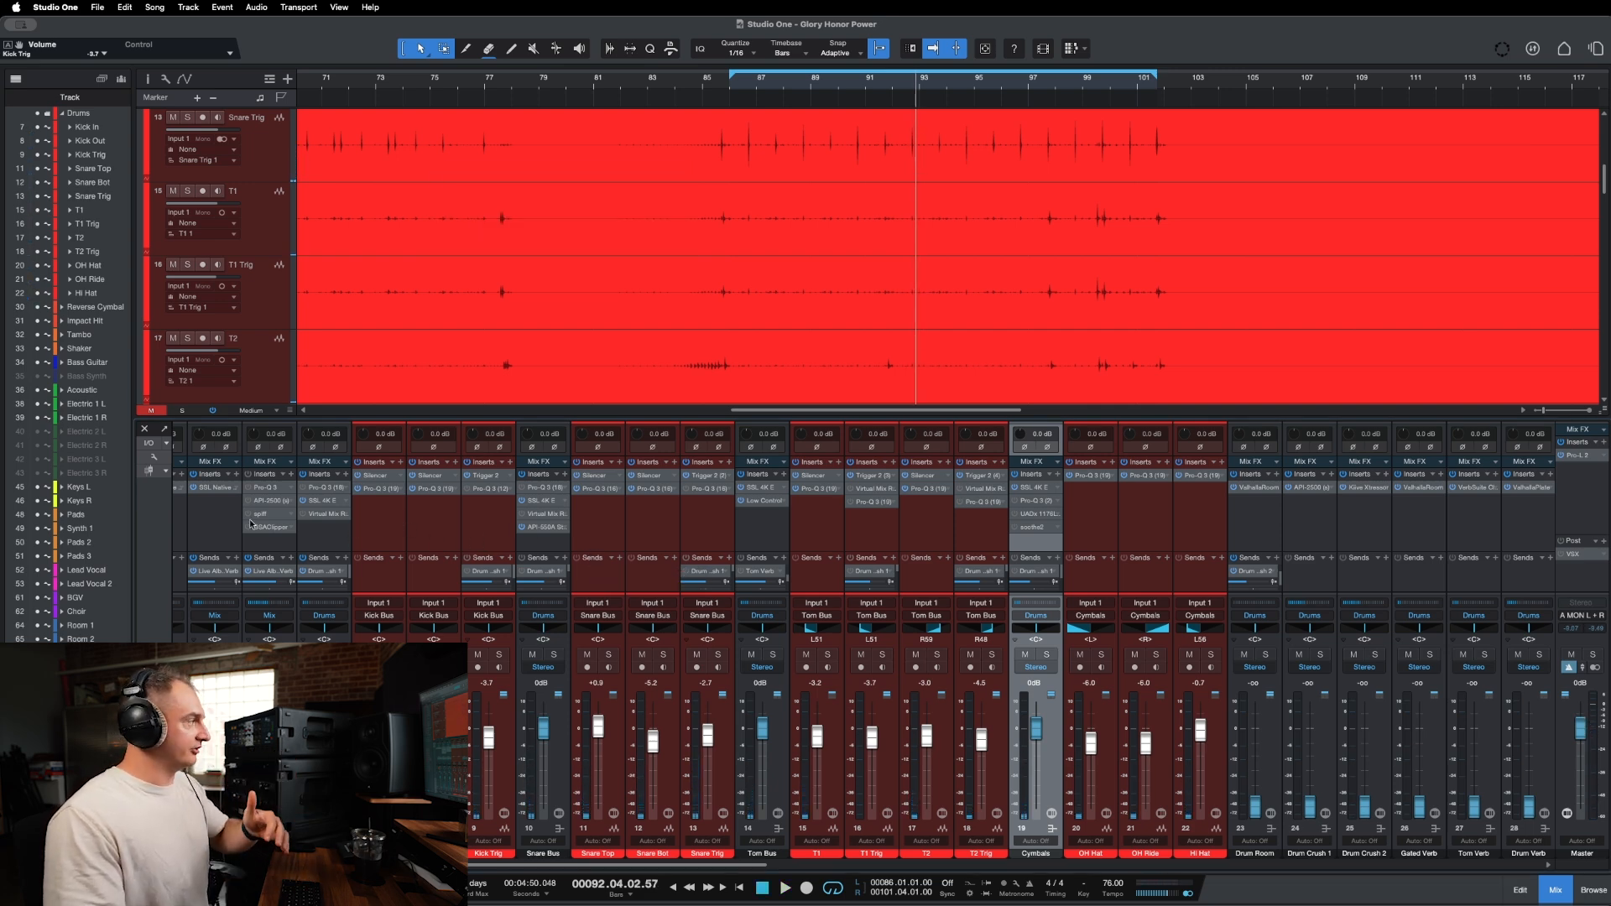
Open the Pro-Q 3 on the Drums bus, activate it, and reposition its window.
{"action": "left_click", "coordinate": [260, 488]}
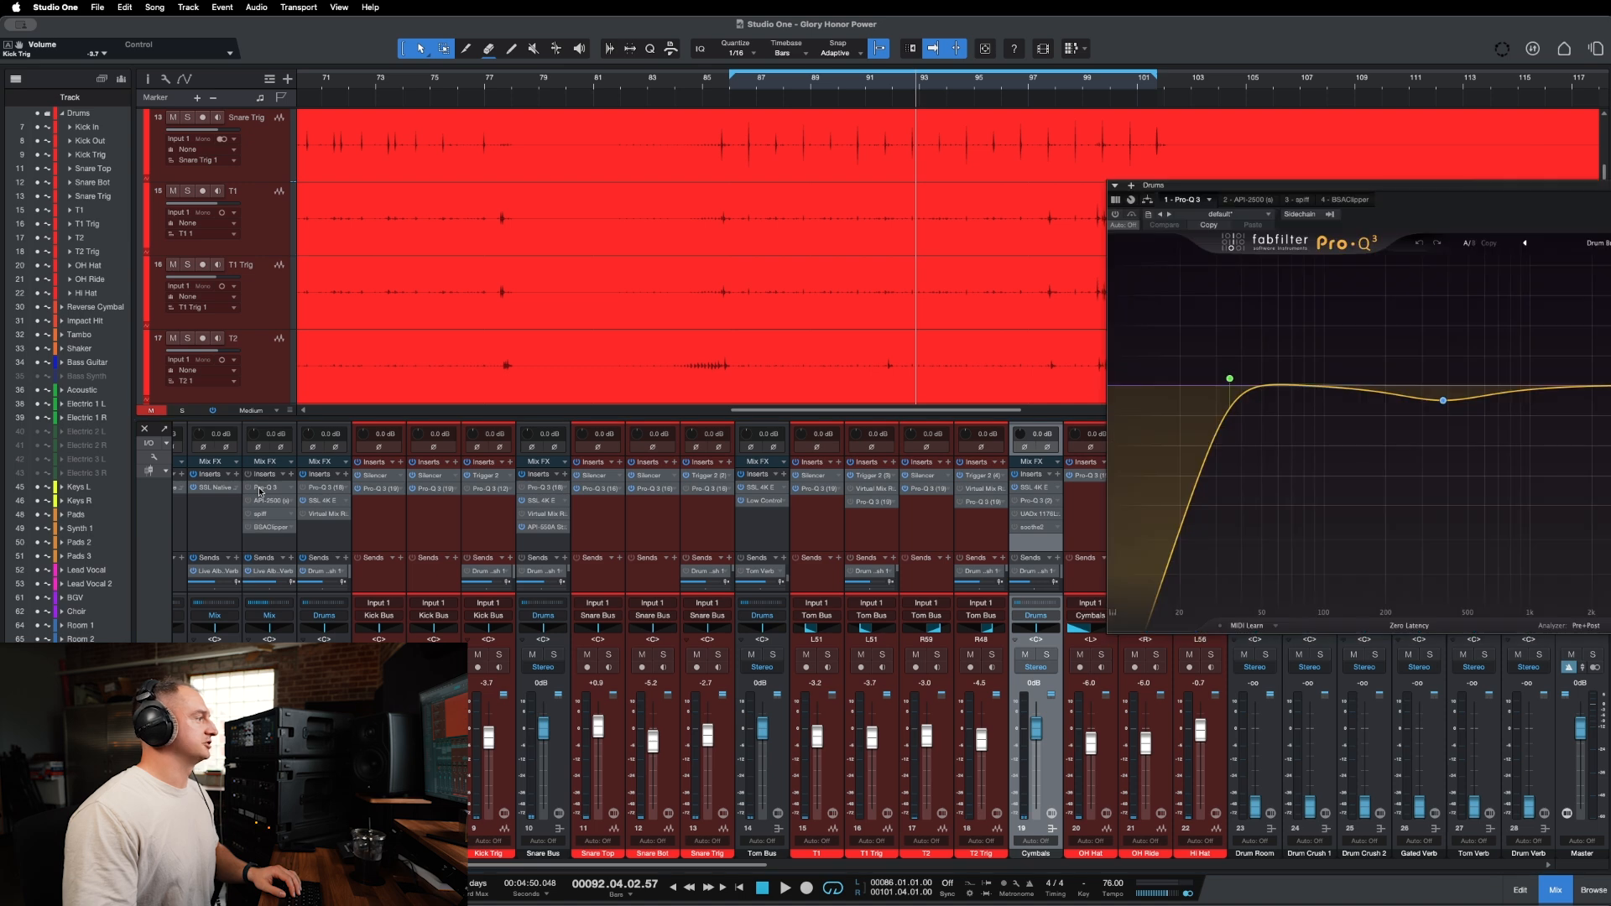
{"action": "left_click_drag", "start_coordinate": [1470, 188], "coordinate": [1019, 252]}
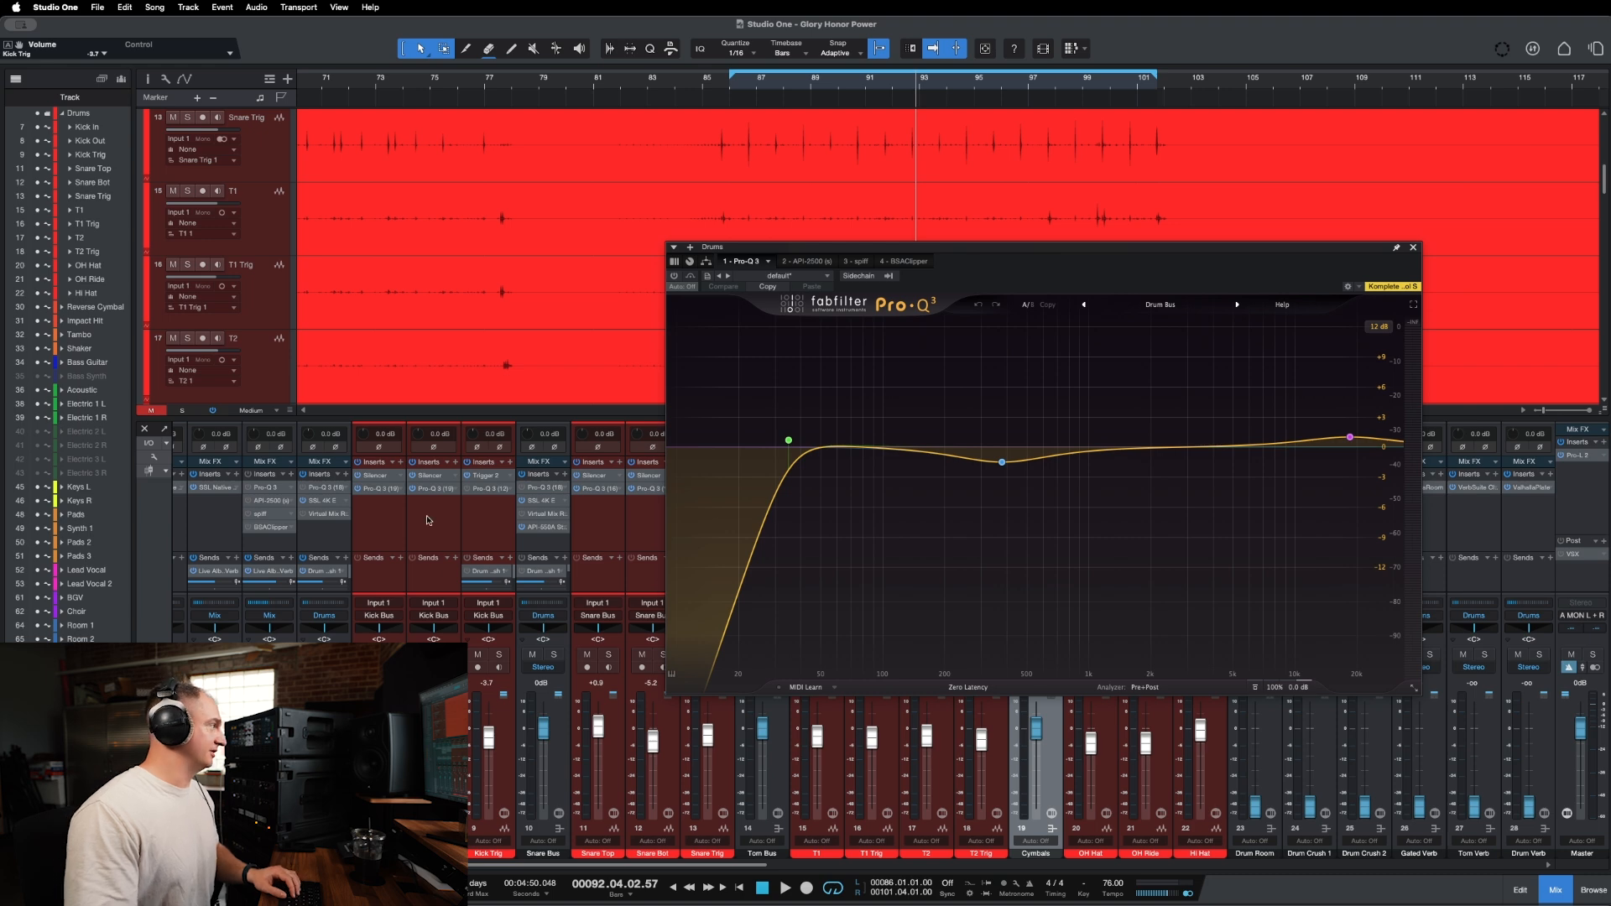
{"action": "left_click", "coordinate": [248, 489]}
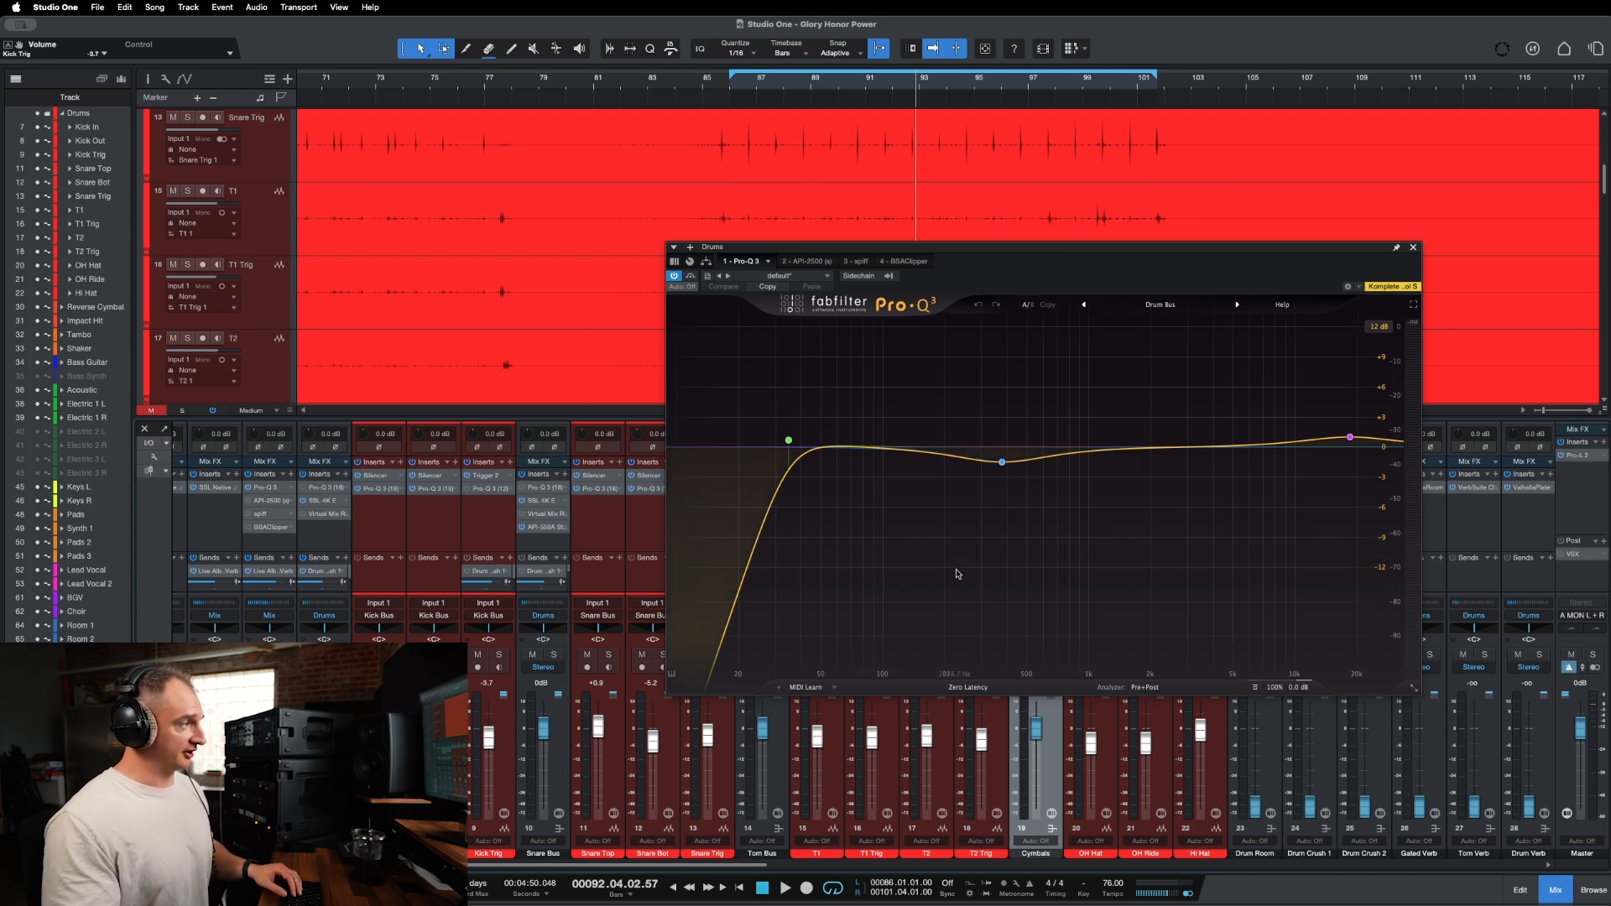
{"action": "left_click_drag", "start_coordinate": [939, 250], "coordinate": [901, 247]}
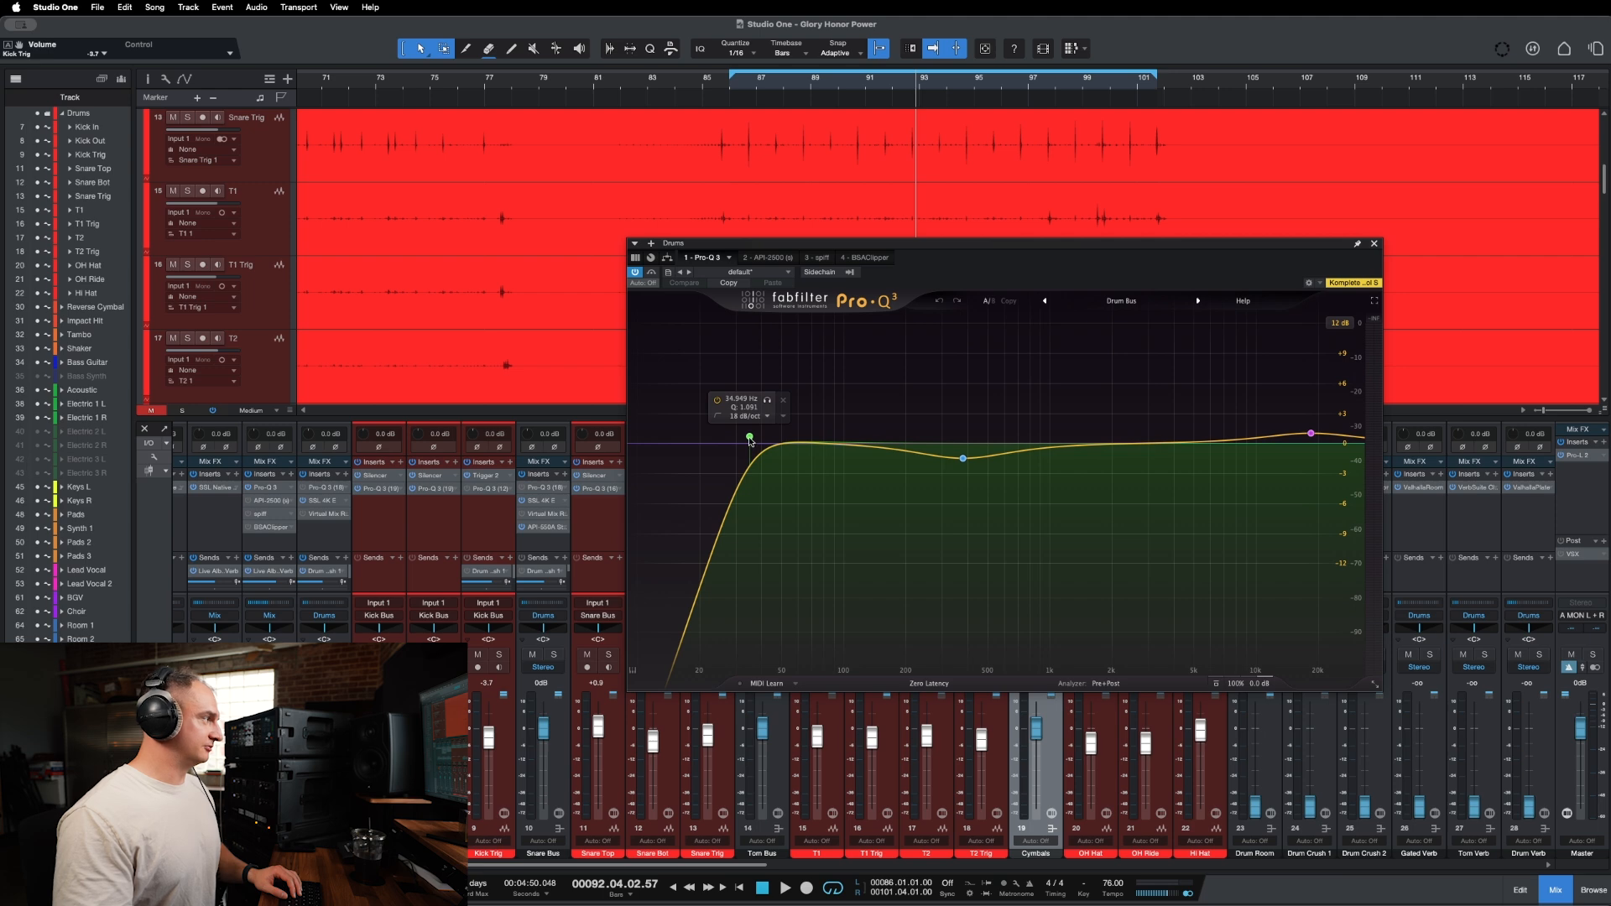
Lower the low-cut frequency in the Drums bus Pro-Q 3 to about 25 Hz and compare the EQ bypassed and active during playback.
{"action": "left_click_drag", "start_coordinate": [751, 442], "coordinate": [719, 439]}
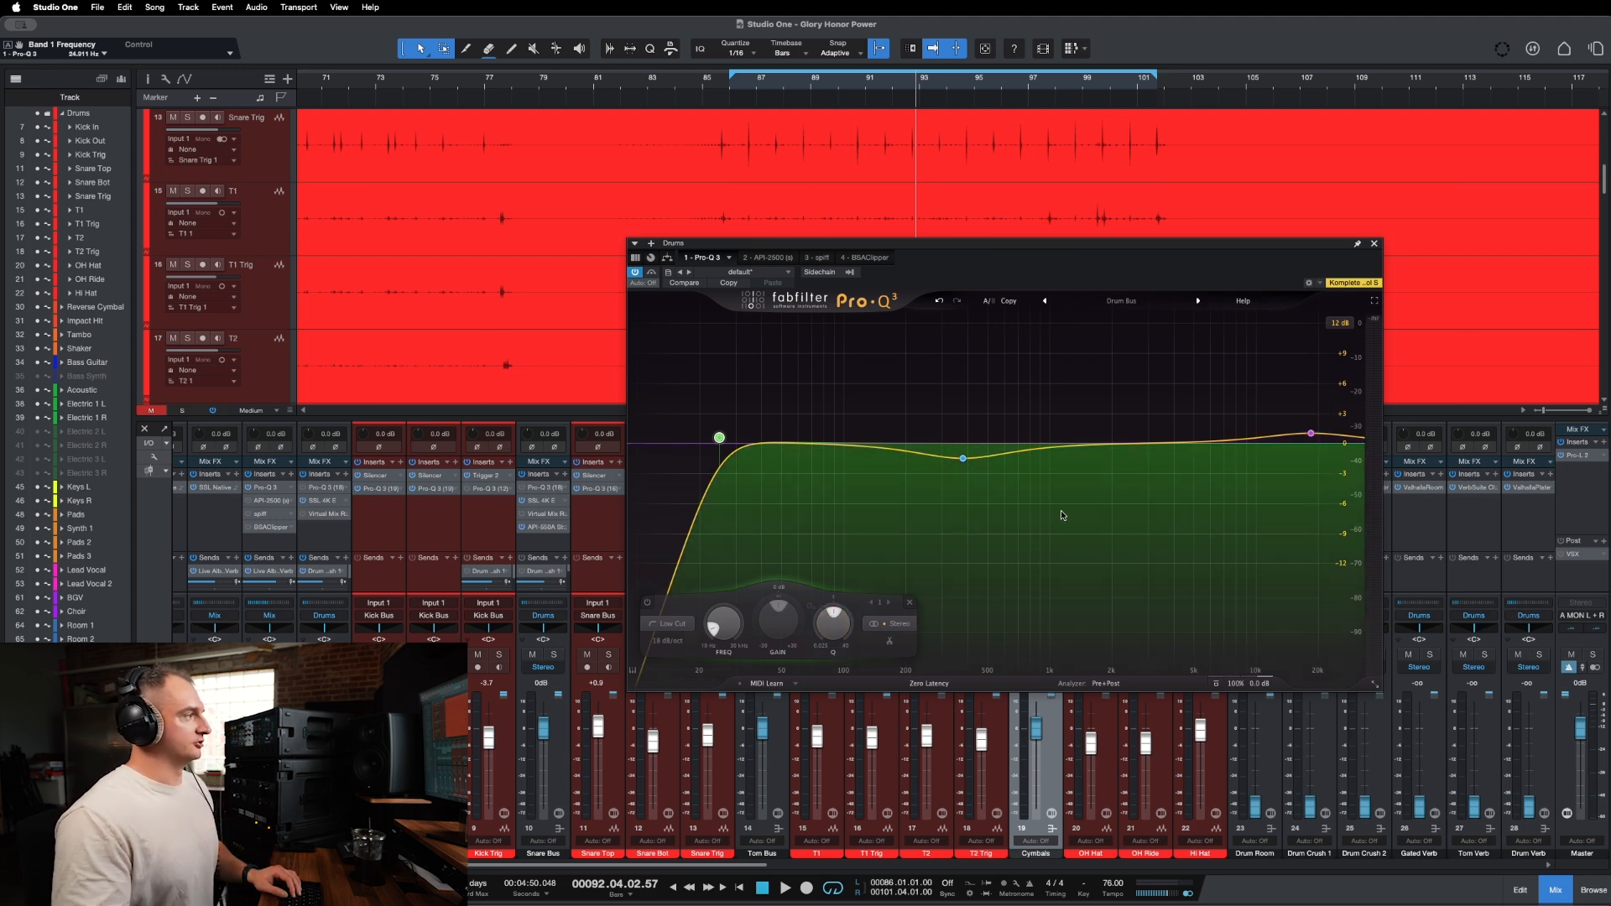
{"action": "left_click", "coordinate": [652, 273]}
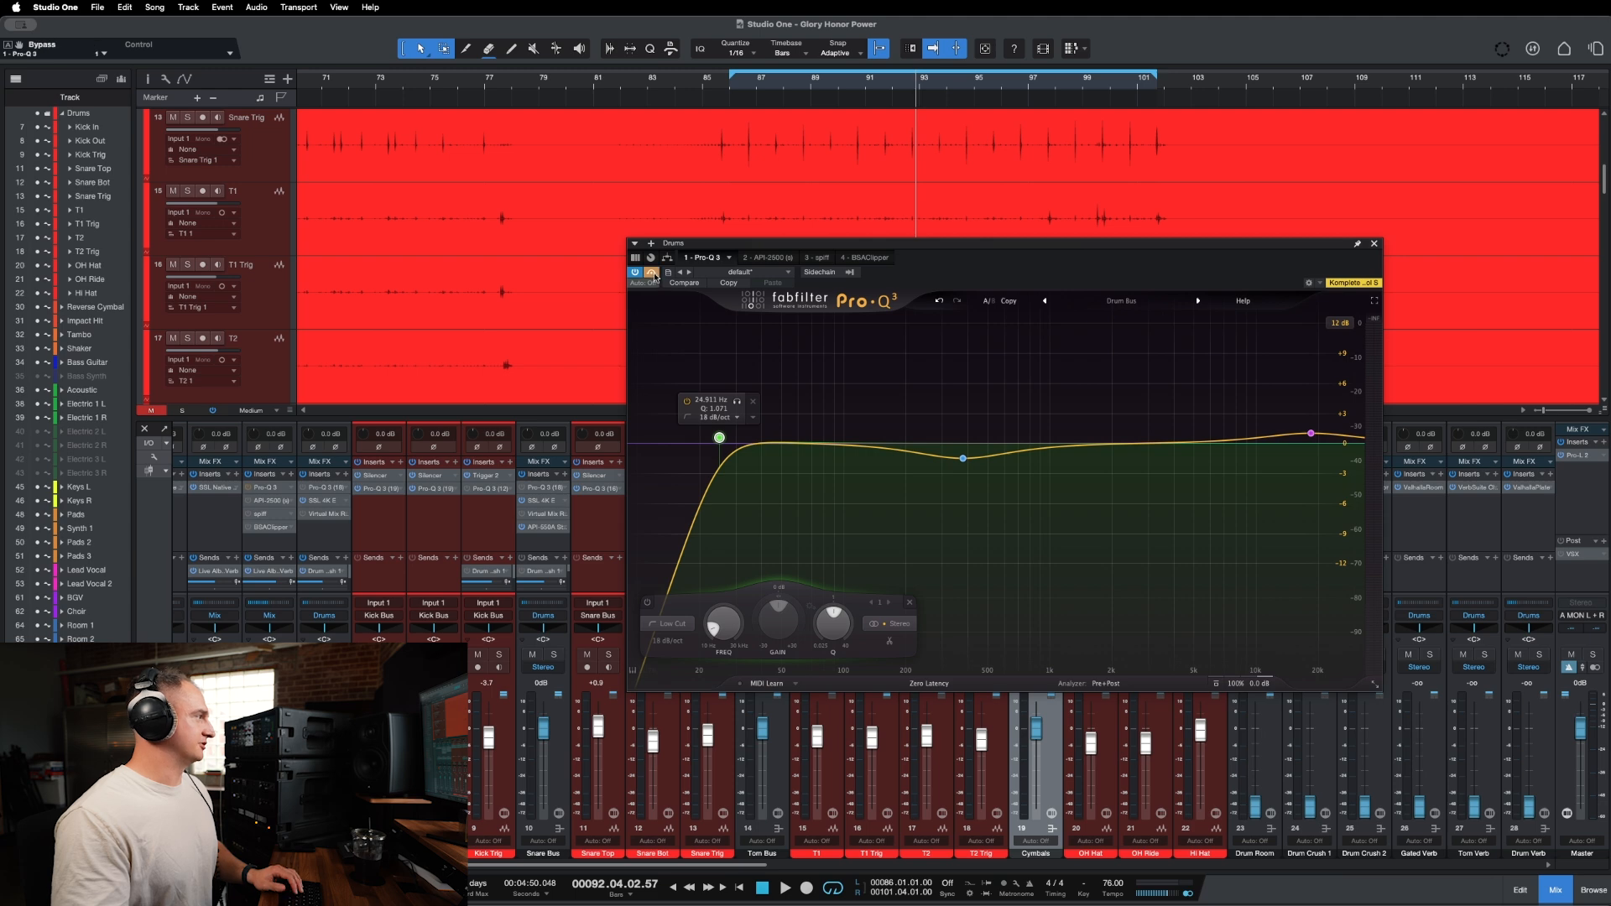
{"action": "key", "text": "space"}
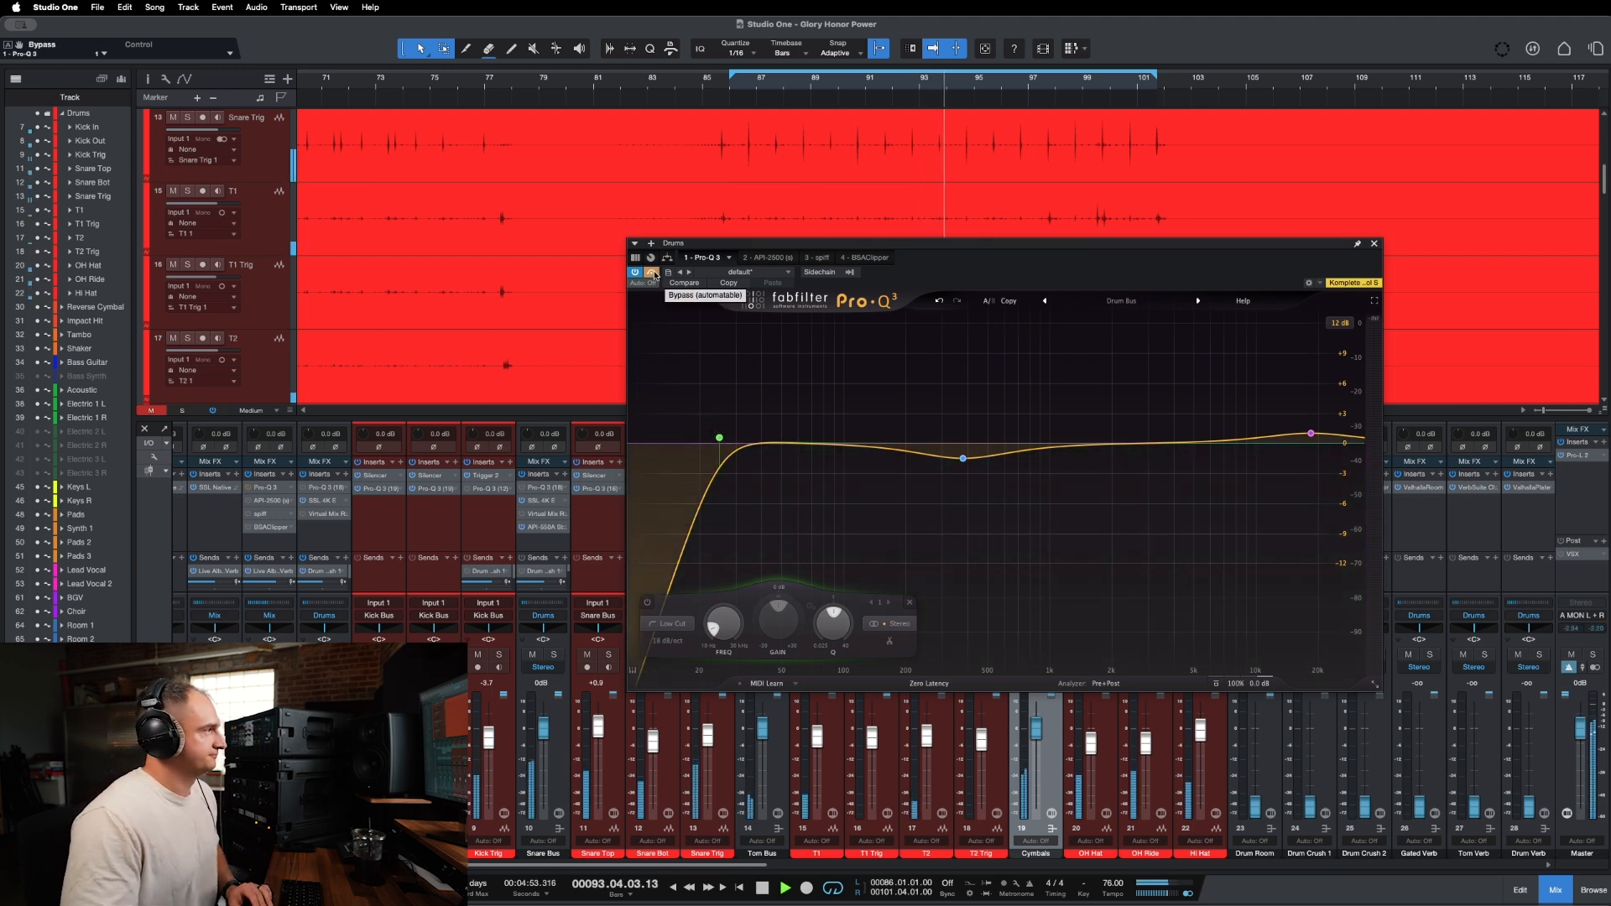
{"action": "left_click", "coordinate": [652, 274]}
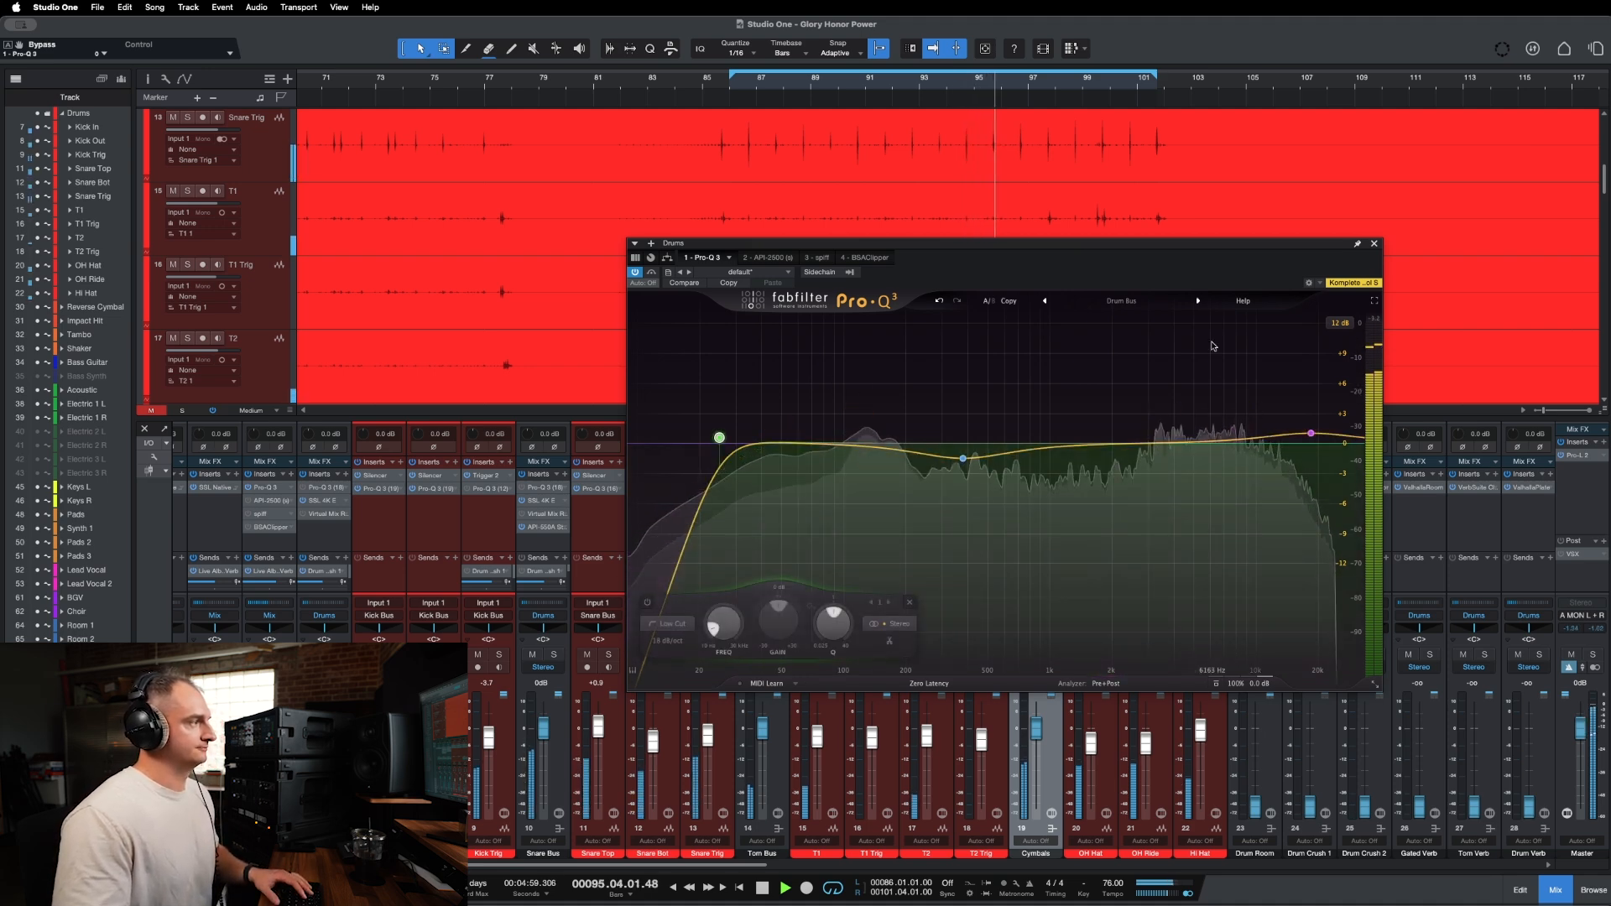
{"action": "key", "text": "space"}
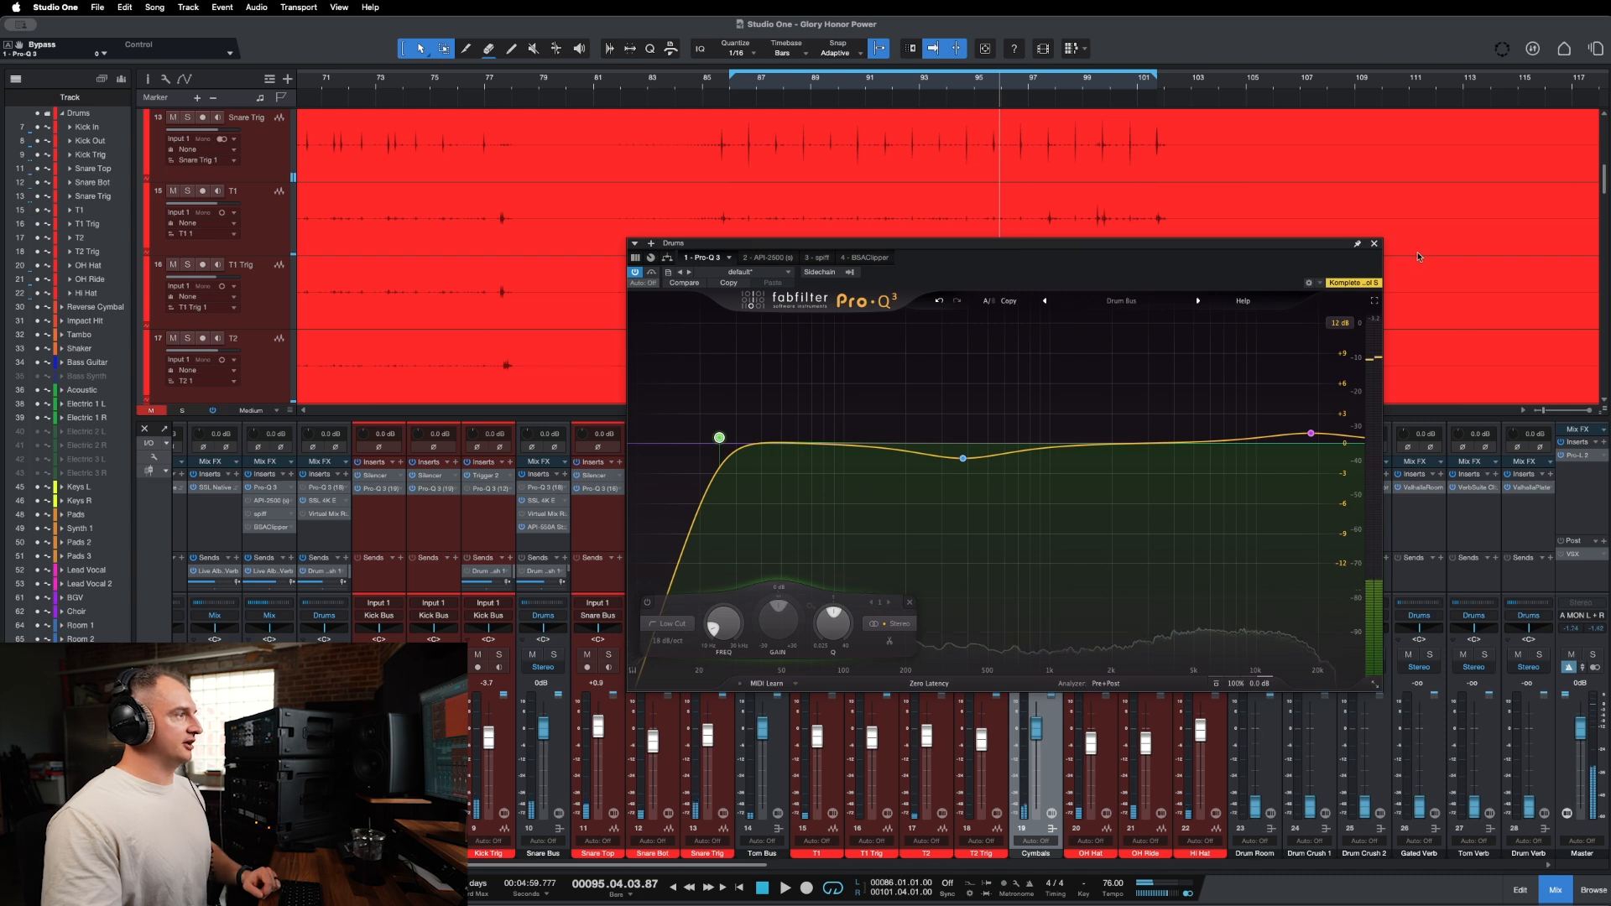
{"action": "left_click", "coordinate": [1374, 245]}
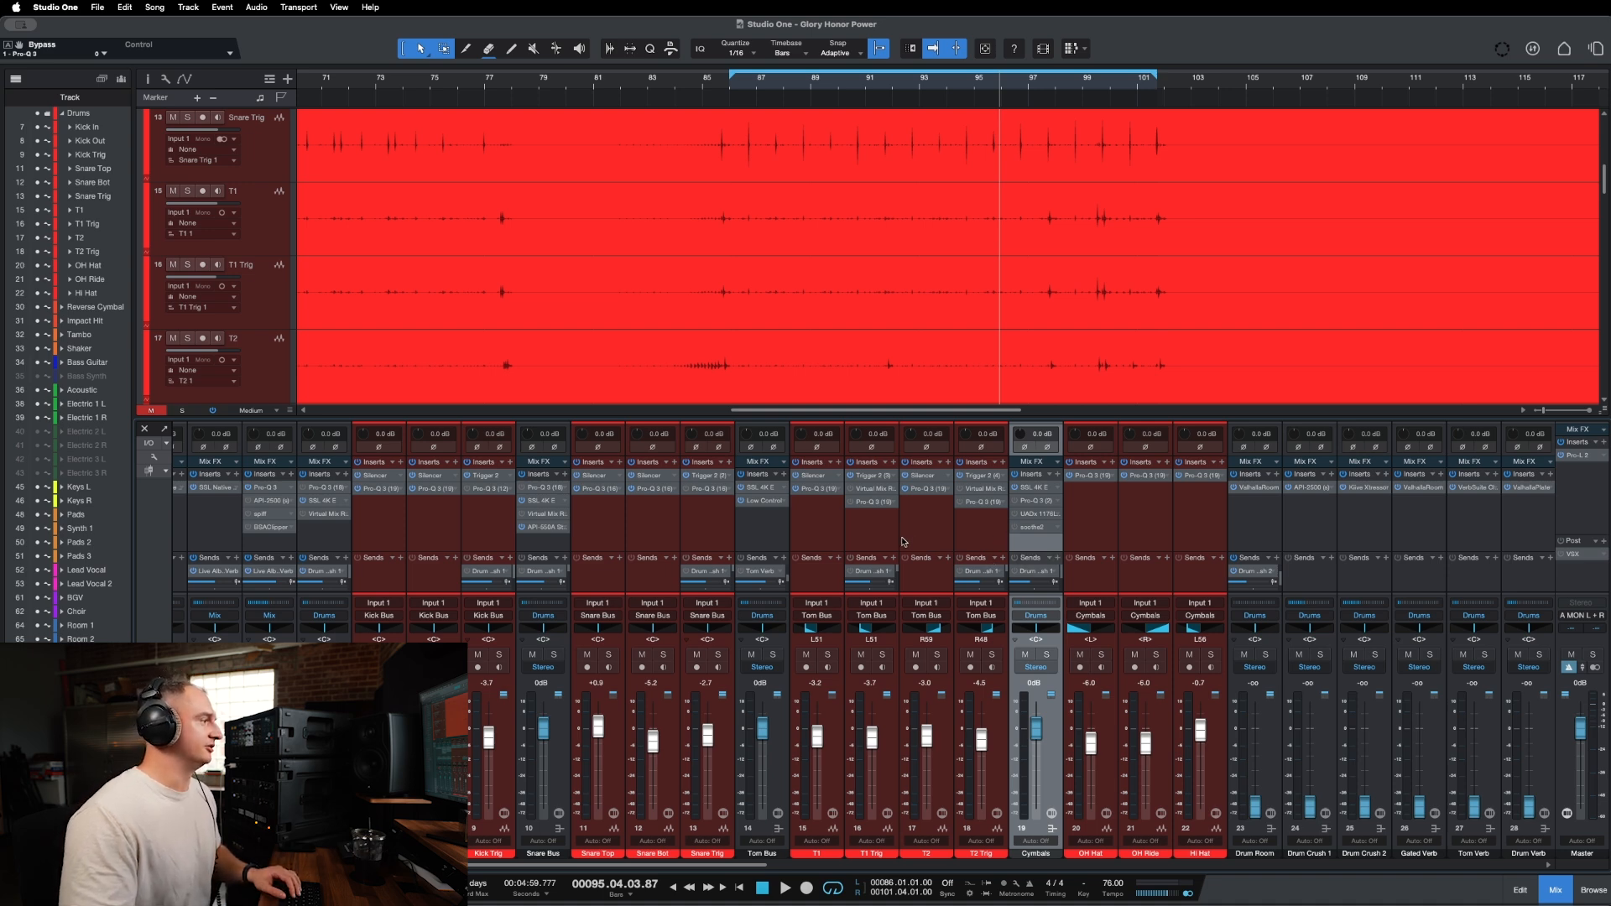
{"action": "scroll", "coordinate": [903, 541], "scroll_direction": "left", "scroll_amount": 3}
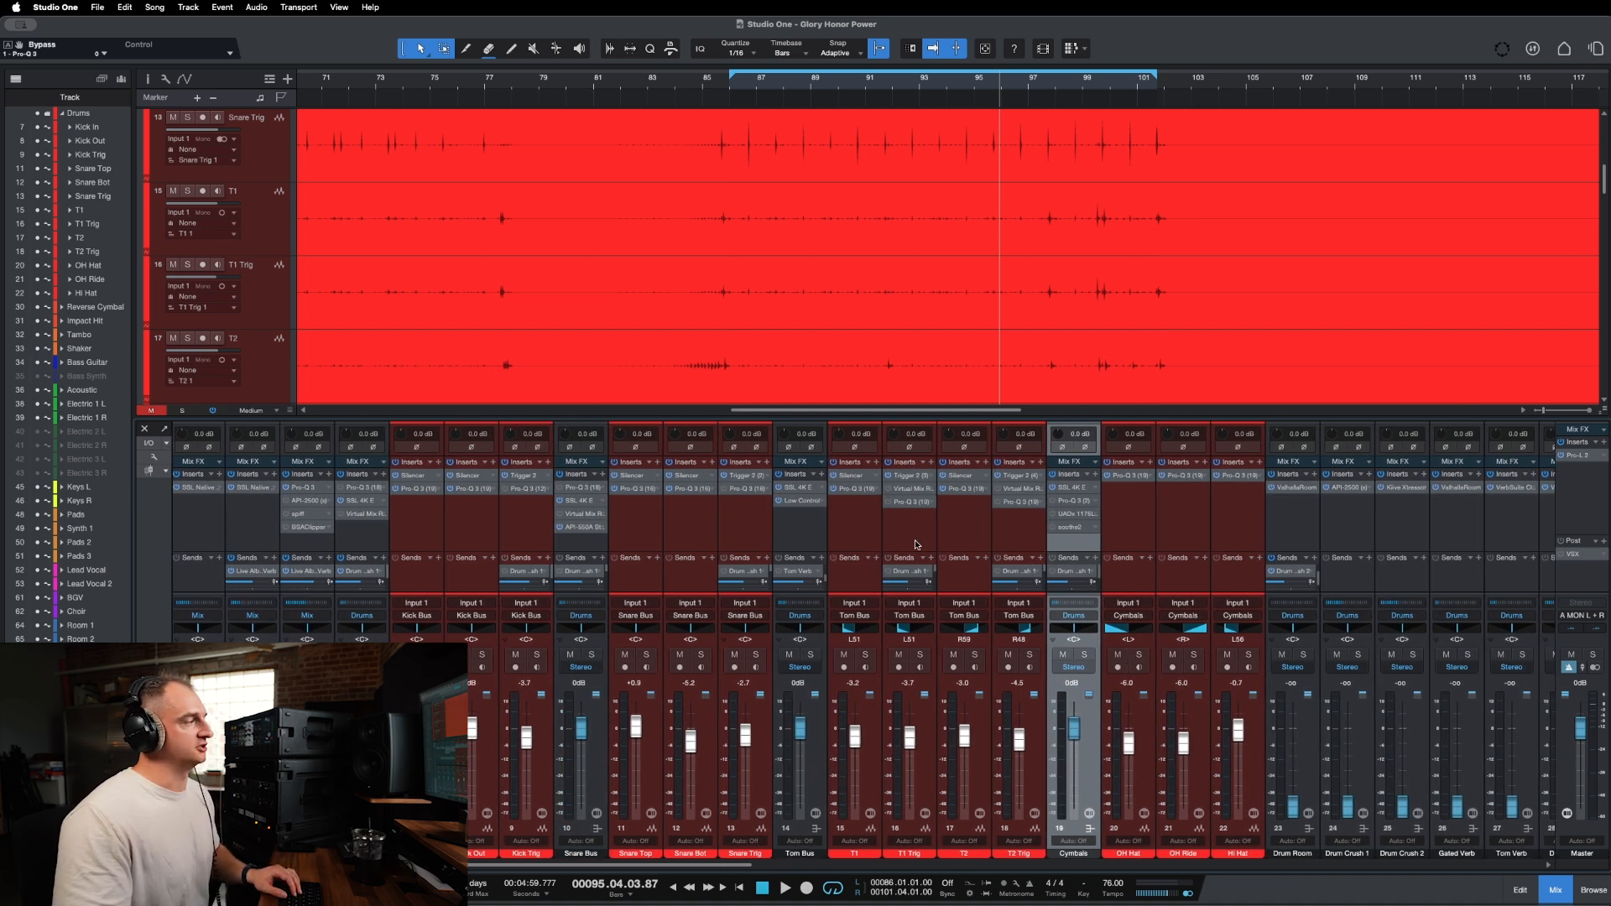
{"action": "scroll", "coordinate": [917, 545], "scroll_direction": "right", "scroll_amount": 3}
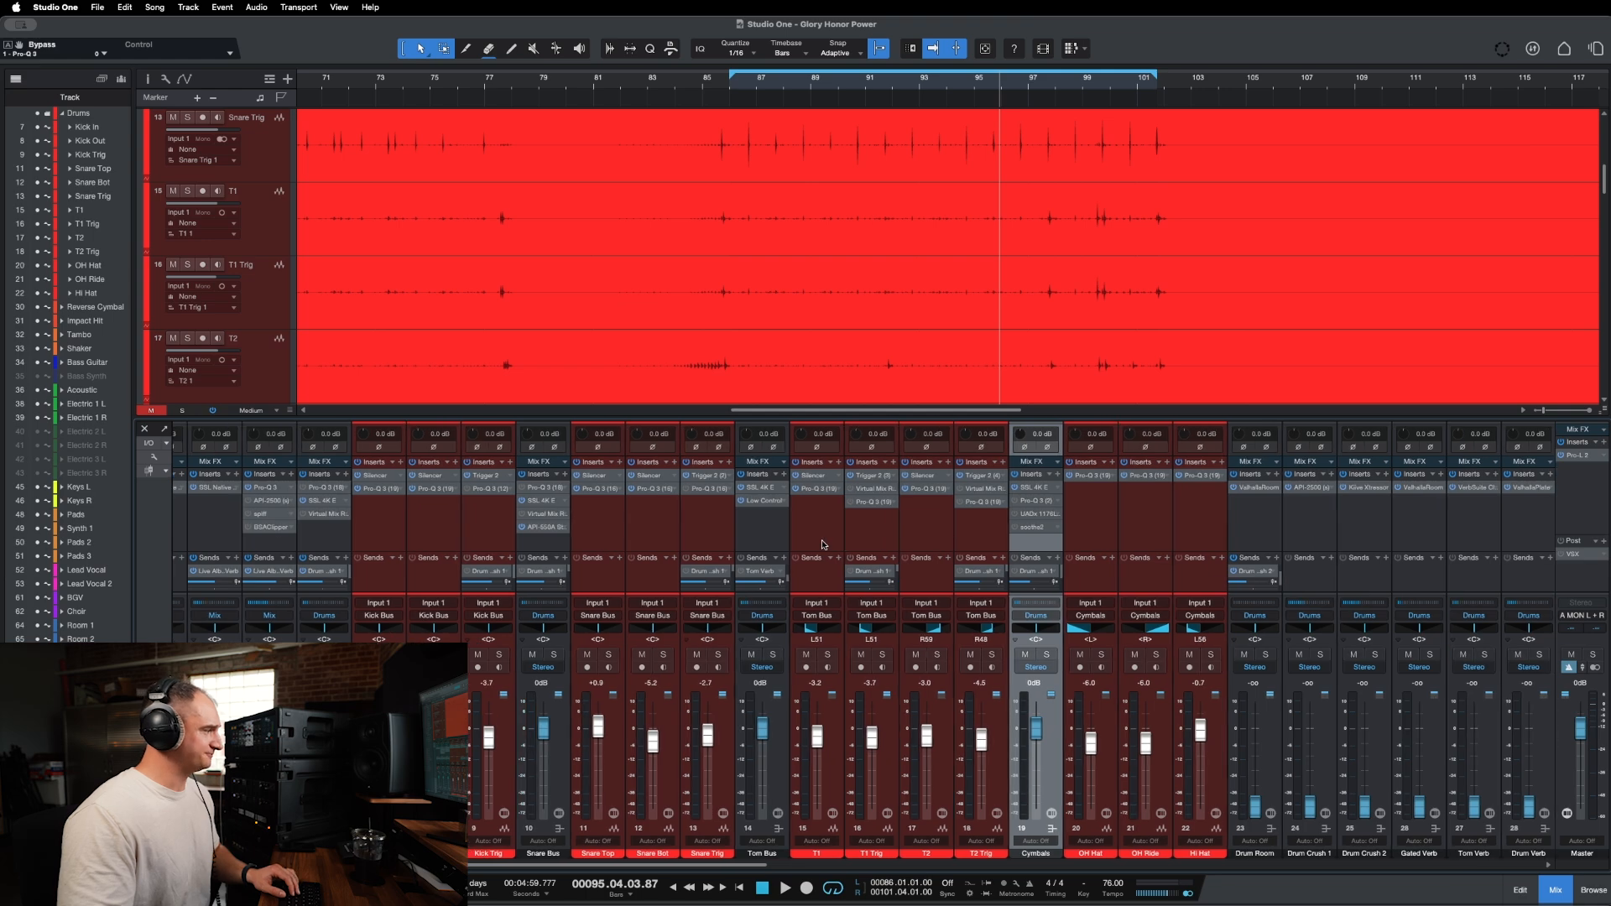